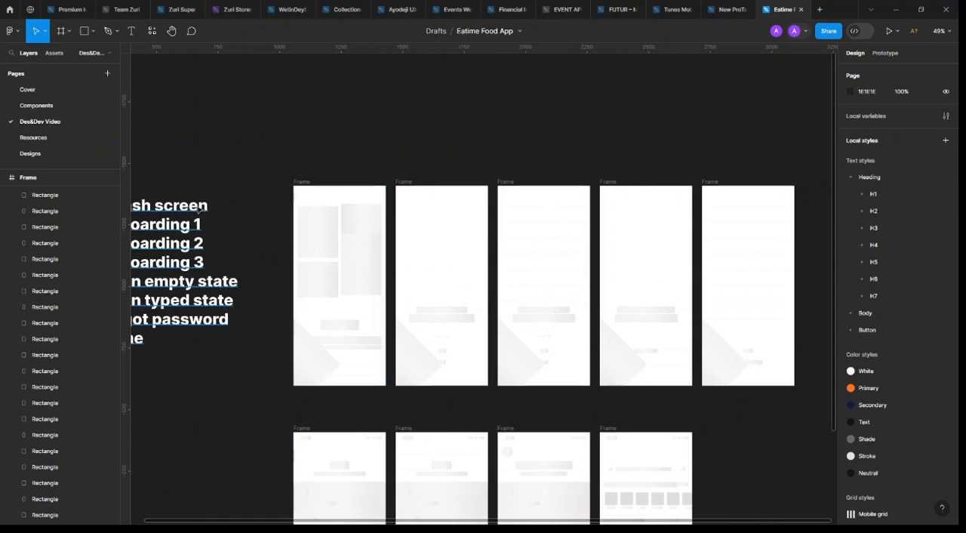
Look over the file's local styles and the Cover page, and return to the Des&Dev Video page
{"action": "left_click", "coordinate": [200, 208]}
{"action": "left_click", "coordinate": [815, 222]}
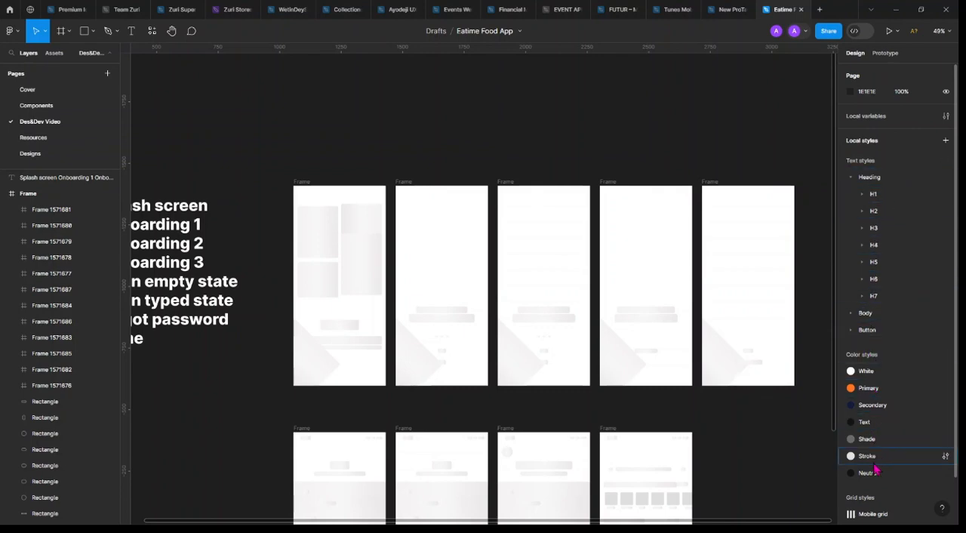
{"action": "scroll", "coordinate": [878, 437], "scroll_direction": "down", "scroll_amount": 2}
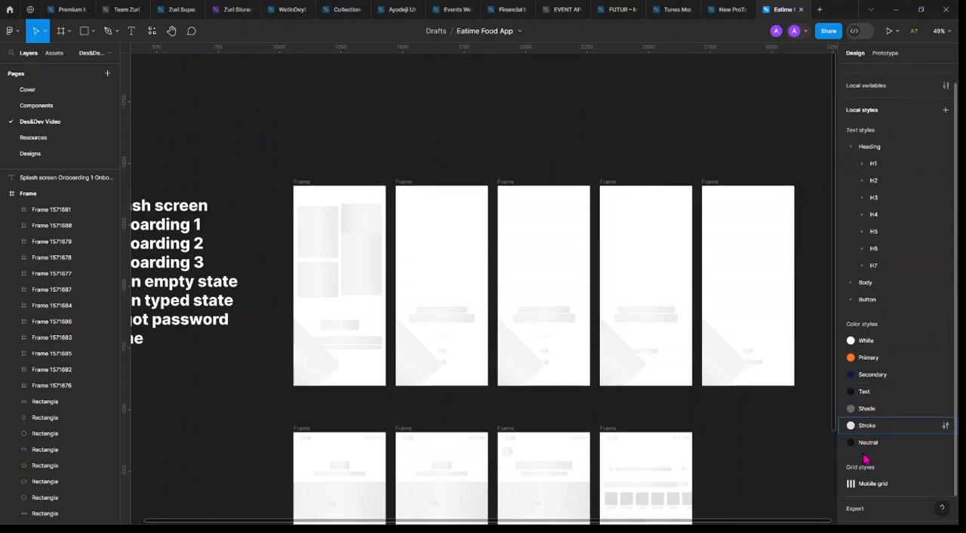
{"action": "scroll", "coordinate": [883, 456], "scroll_direction": "up", "scroll_amount": 2}
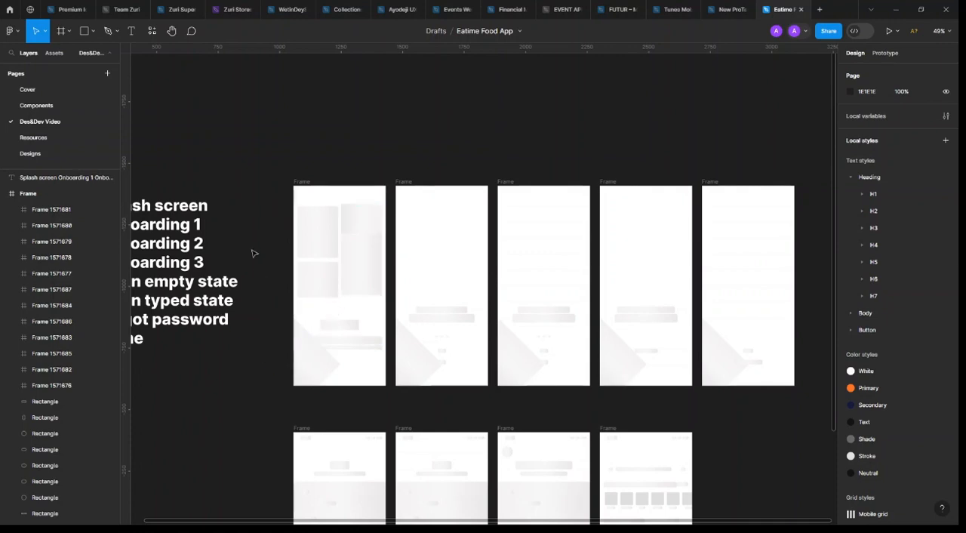
{"action": "left_click", "coordinate": [42, 94]}
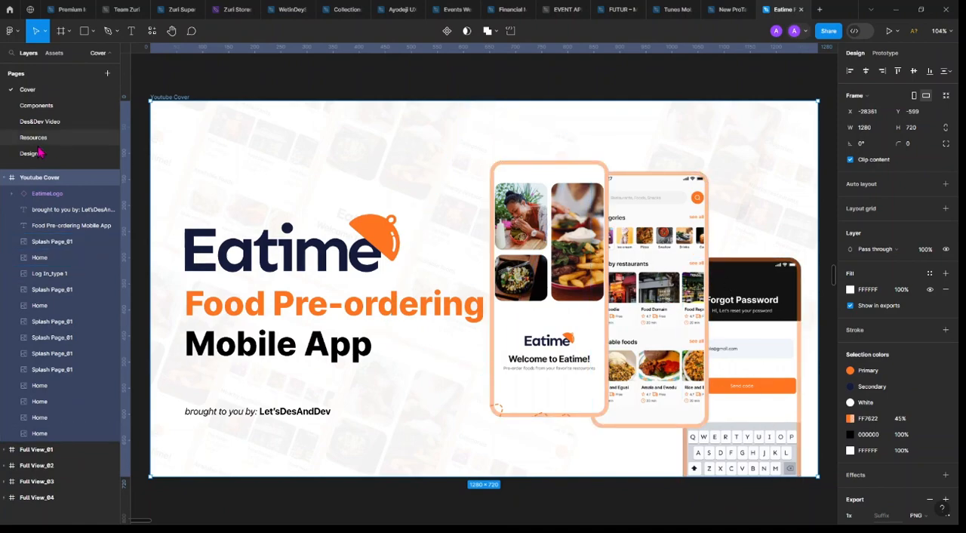
{"action": "left_click", "coordinate": [43, 122]}
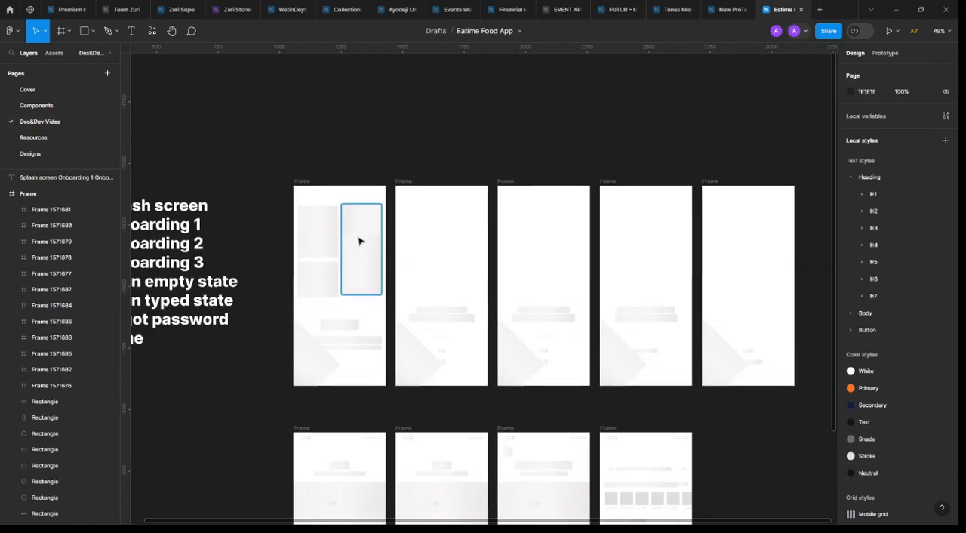
Rename the first wireframe frame Splash screen, using the first line copied from the screen-list text
{"action": "scroll", "coordinate": [355, 238], "scroll_direction": "left", "scroll_amount": 3}
{"action": "left_click", "coordinate": [249, 205]}
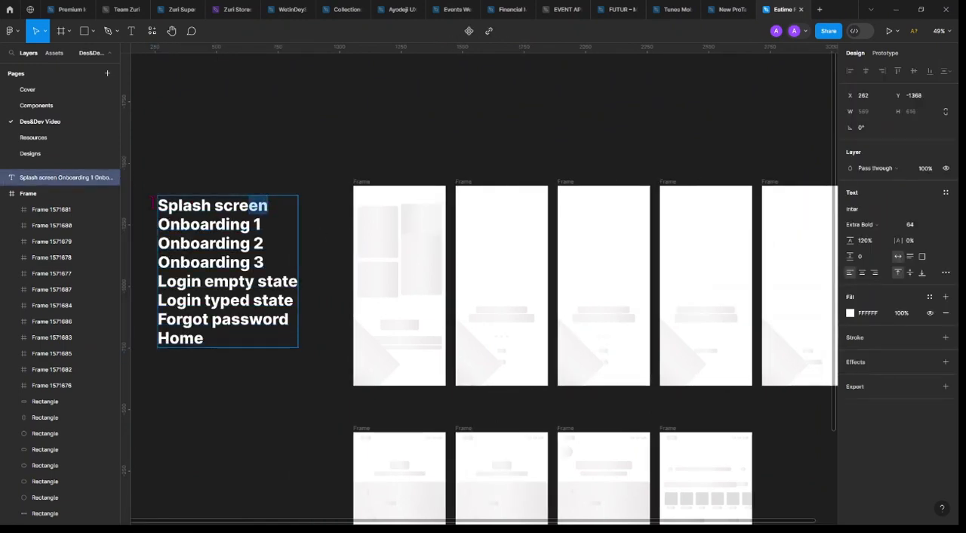
{"action": "triple_click", "coordinate": [249, 205]}
{"action": "key", "text": "ctrl+c"}
{"action": "scroll", "coordinate": [442, 193], "scroll_direction": "left", "scroll_amount": 3}
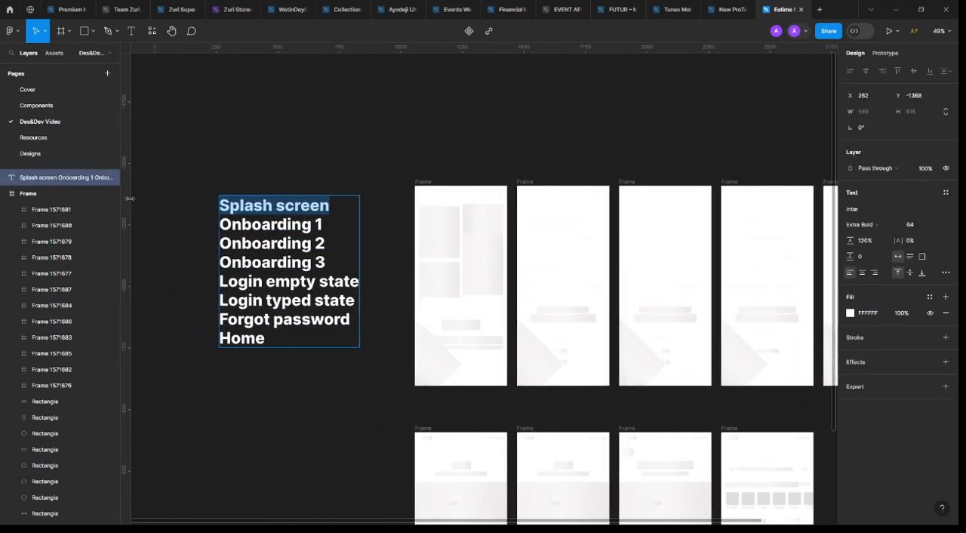
{"action": "left_click", "coordinate": [425, 183]}
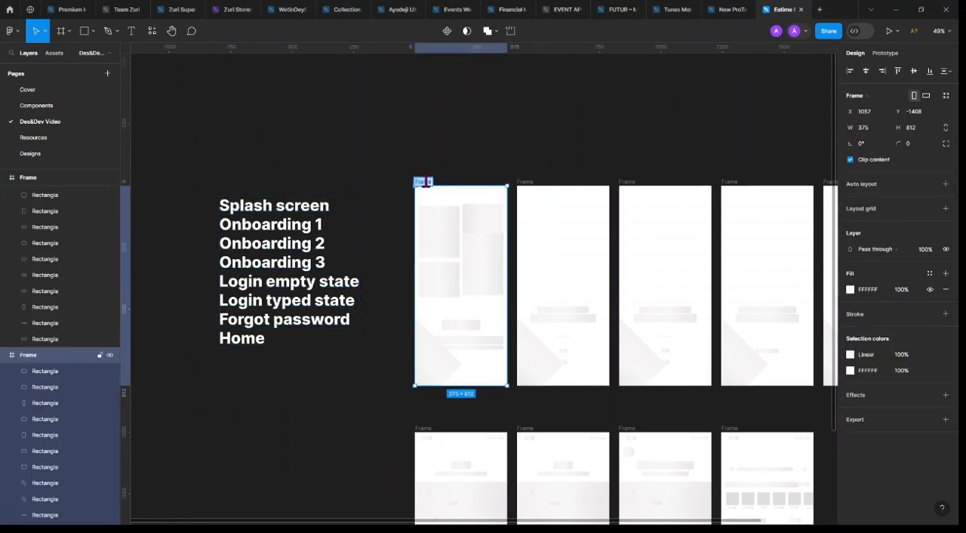
{"action": "key", "text": "ctrl+v"}
{"action": "left_click", "coordinate": [456, 176]}
{"action": "left_click", "coordinate": [491, 248]}
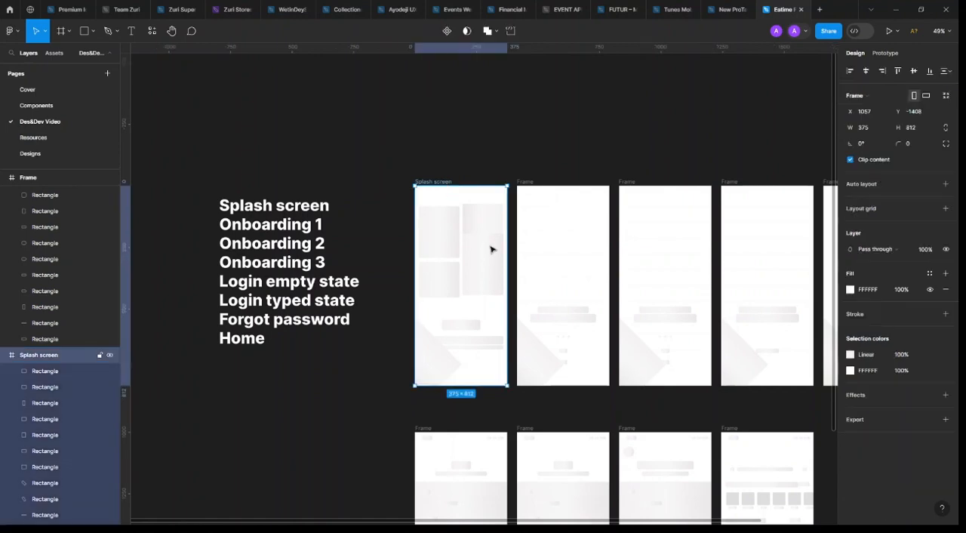
{"action": "scroll", "coordinate": [528, 257], "scroll_direction": "left", "scroll_amount": 4}
{"action": "scroll", "coordinate": [563, 279], "scroll_direction": "down", "scroll_amount": 5}
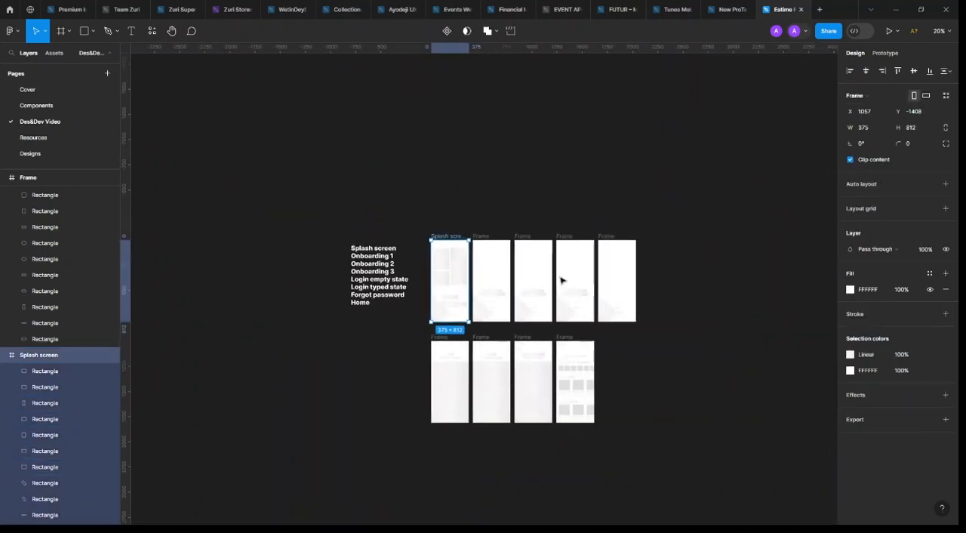
{"action": "left_click", "coordinate": [685, 225]}
{"action": "left_click_drag", "start_coordinate": [684, 220], "coordinate": [557, 329]}
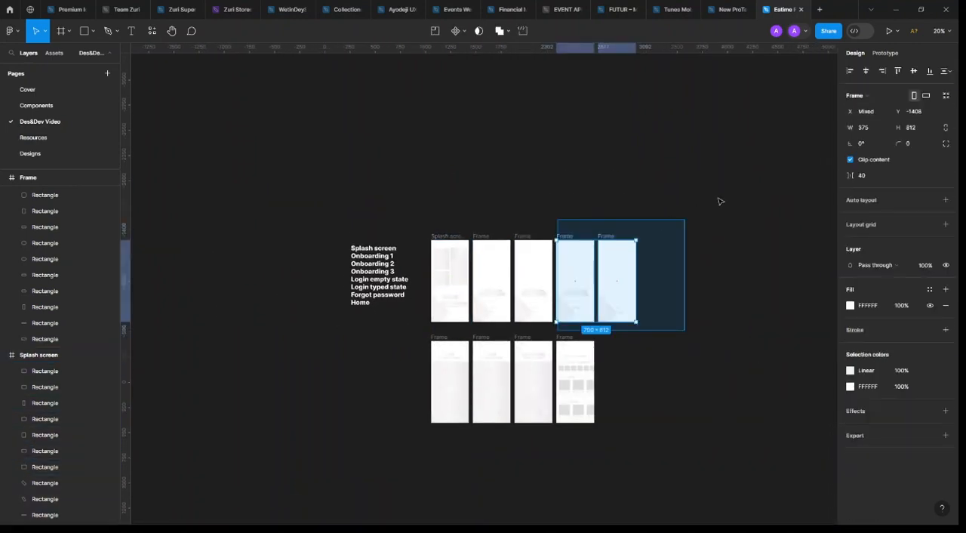
{"action": "left_click", "coordinate": [560, 204]}
Duplicate the screen-list text and place the copy above the first wireframe frames
{"action": "scroll", "coordinate": [560, 205], "scroll_direction": "right", "scroll_amount": 2}
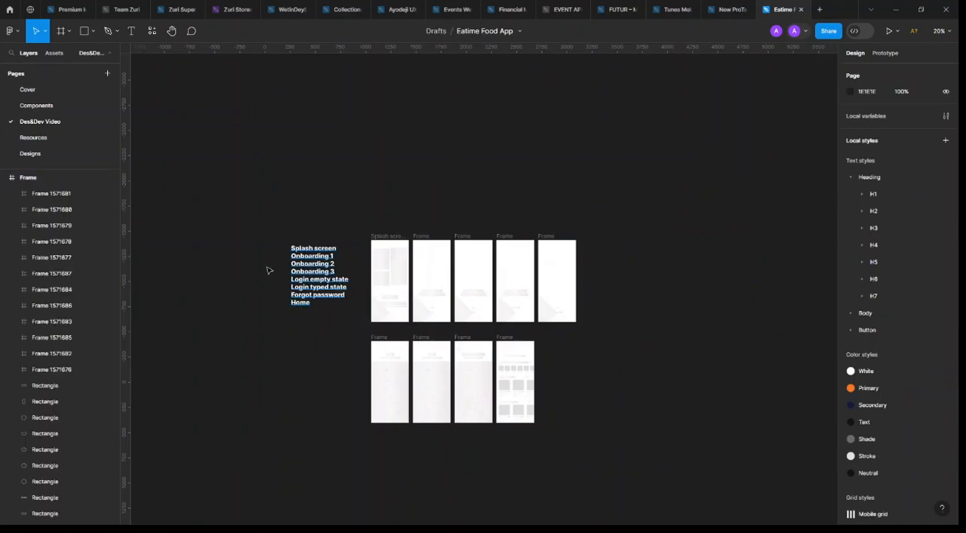
{"action": "left_click_drag", "start_coordinate": [317, 262], "coordinate": [404, 202]}
{"action": "scroll", "coordinate": [403, 202], "scroll_direction": "up", "scroll_amount": 5}
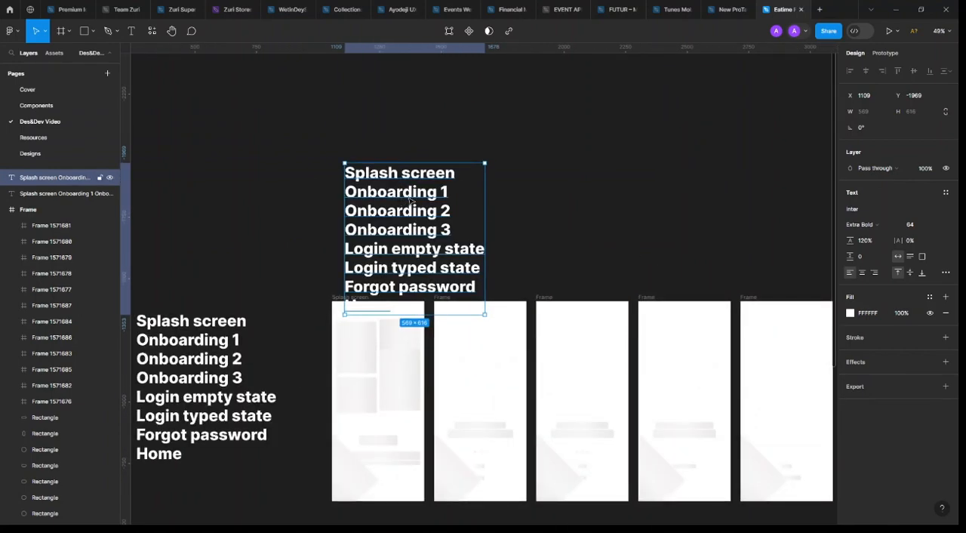
{"action": "left_click", "coordinate": [206, 356]}
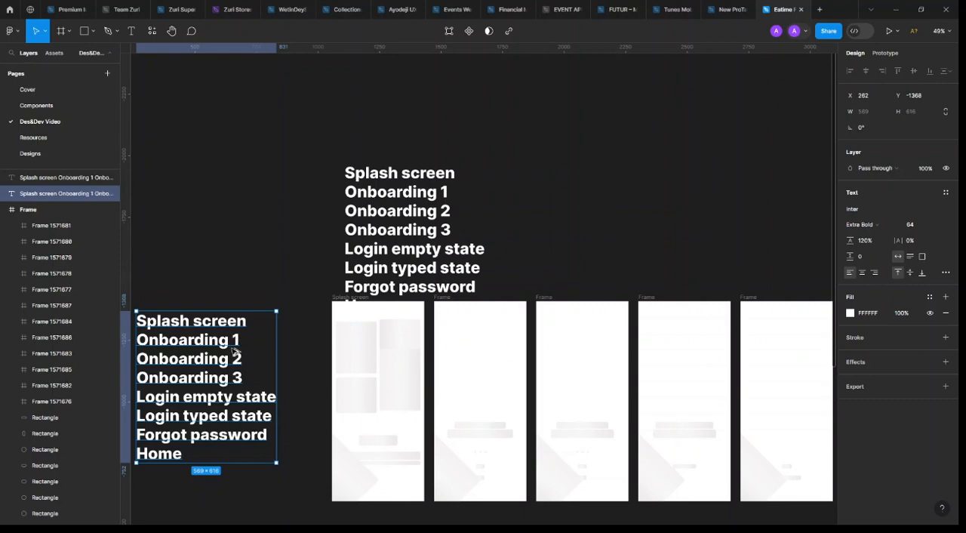
{"action": "left_click", "coordinate": [436, 231]}
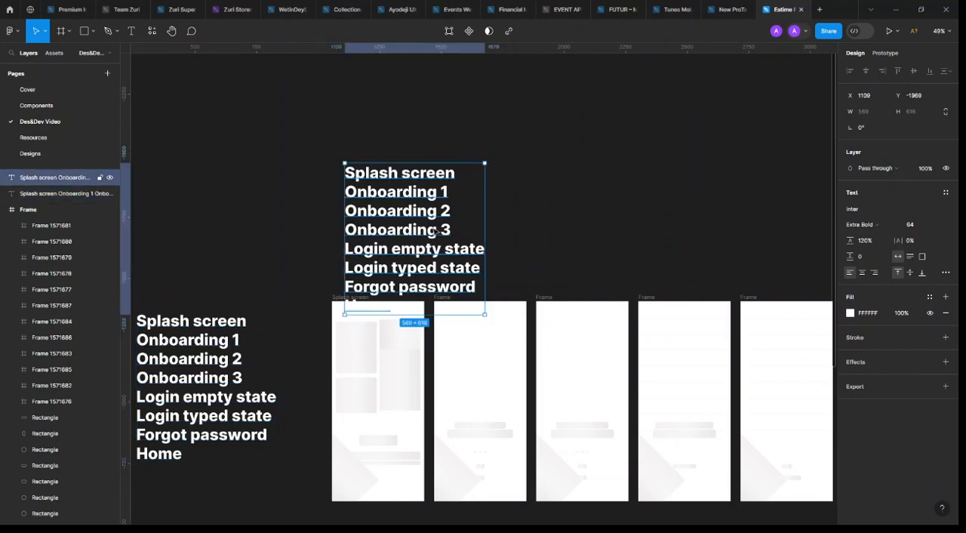
Replace the copied text with WIREFRAMES and align it just above the Splash screen frame's left edge
{"action": "double_click", "coordinate": [420, 172]}
{"action": "type", "text": "W"}
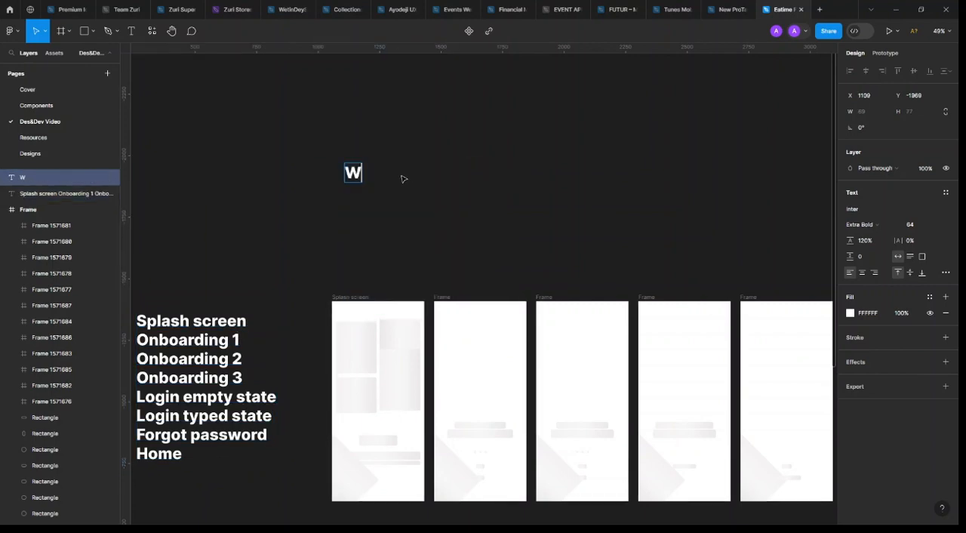
{"action": "type", "text": "IREFRAMES"}
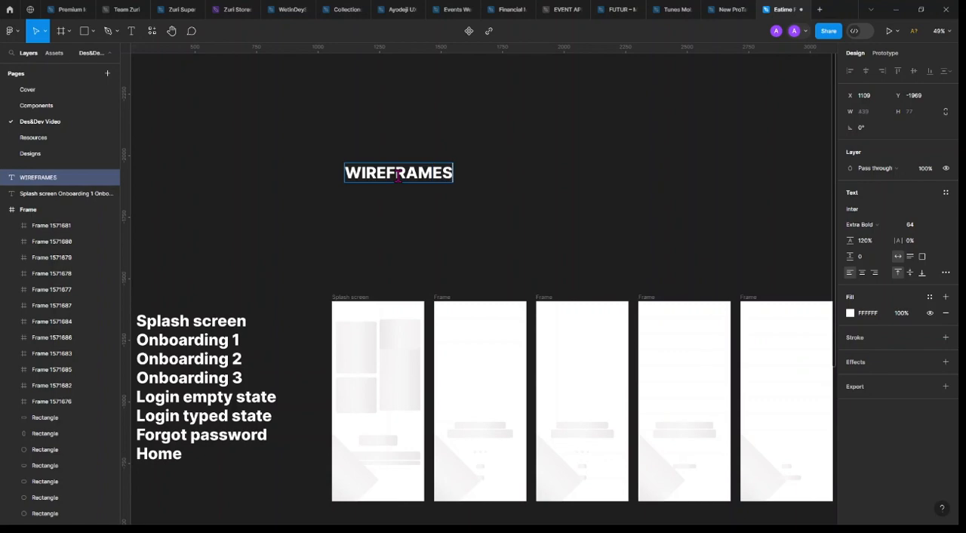
{"action": "key", "text": "Escape"}
{"action": "left_click_drag", "start_coordinate": [389, 178], "coordinate": [379, 276]}
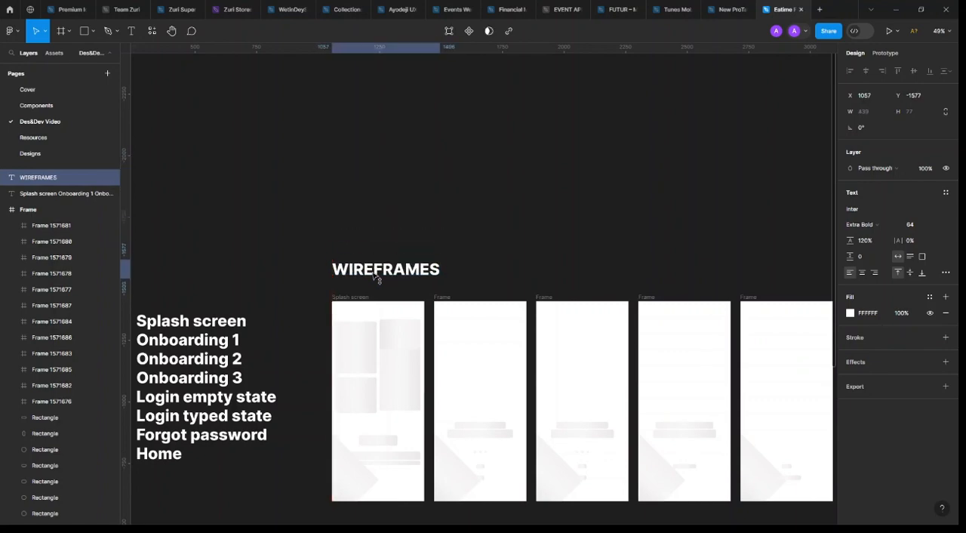
Duplicate the WIREFRAMES heading together with all nine frames, placing the copy beside the originals at about X 3318
{"action": "scroll", "coordinate": [380, 276], "scroll_direction": "down", "scroll_amount": 5}
{"action": "left_click_drag", "start_coordinate": [468, 235], "coordinate": [234, 464]}
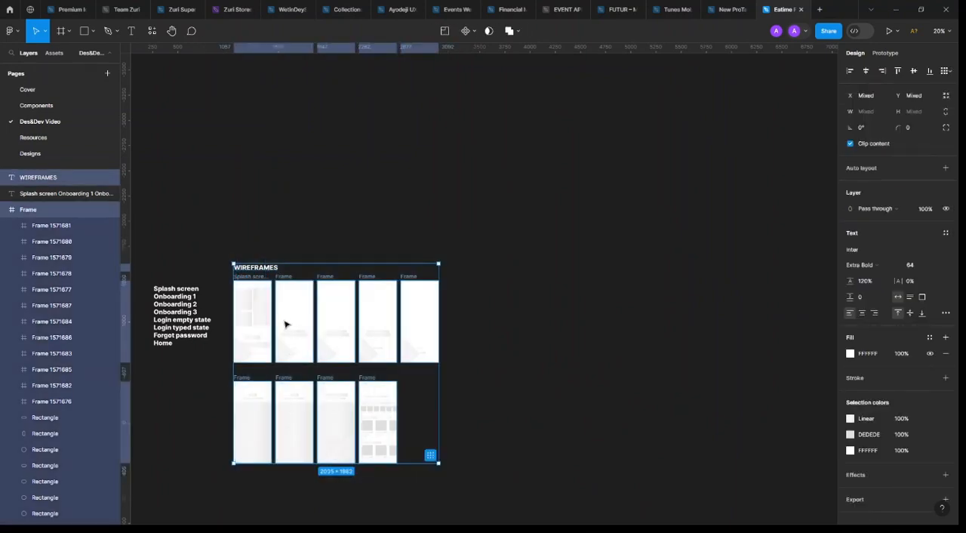
{"action": "left_click_drag", "start_coordinate": [293, 323], "coordinate": [513, 339], "text": "alt"}
{"action": "left_click", "coordinate": [514, 243]}
Change the heading above the duplicated frames to HIGH FIDELITY
{"action": "scroll", "coordinate": [514, 244], "scroll_direction": "up", "scroll_amount": 5}
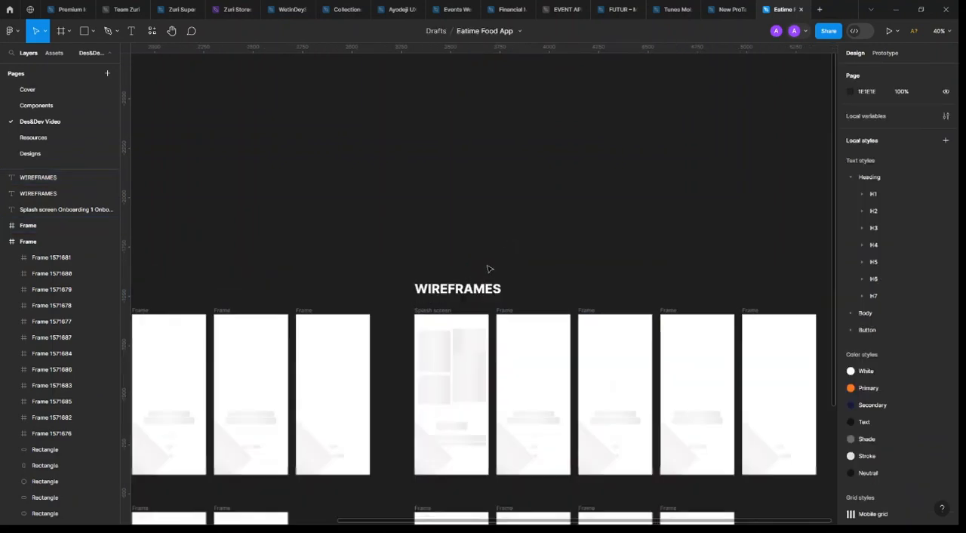
{"action": "left_click", "coordinate": [467, 288]}
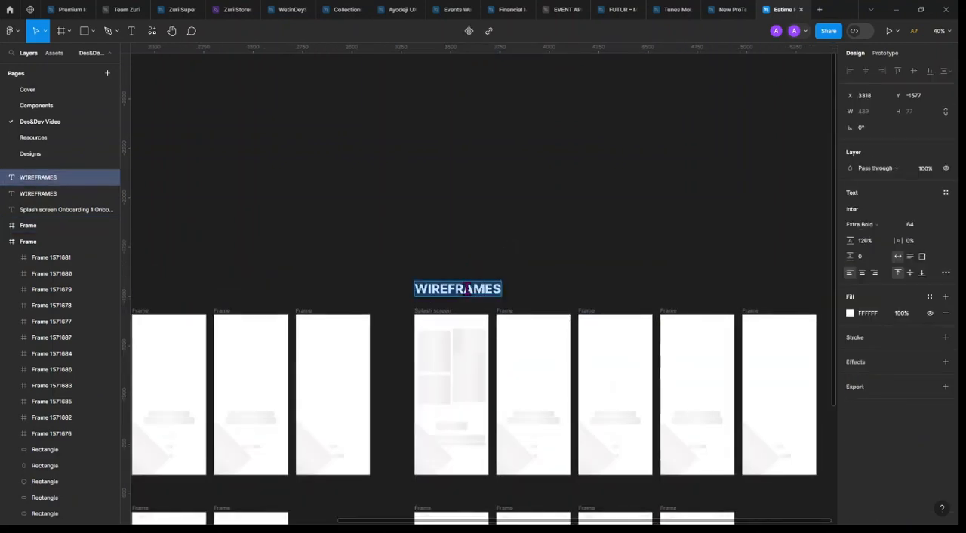
{"action": "double_click", "coordinate": [467, 289]}
{"action": "type", "text": "HIGH"}
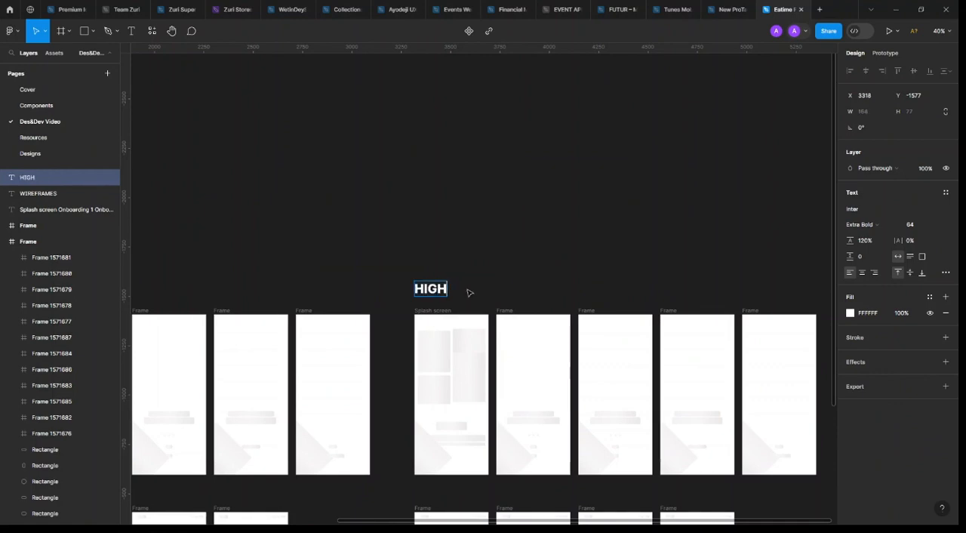
{"action": "type", "text": " FIDELITY"}
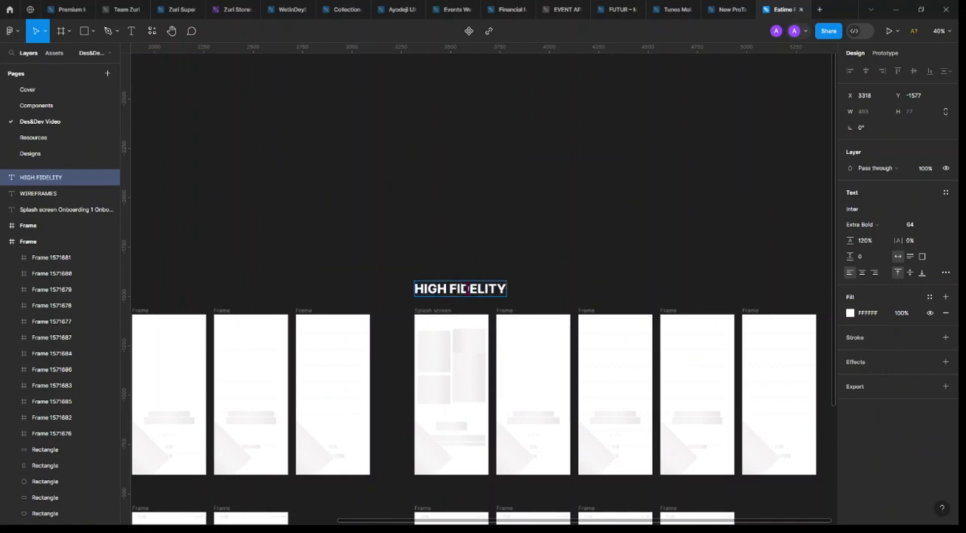
{"action": "key", "text": "Escape"}
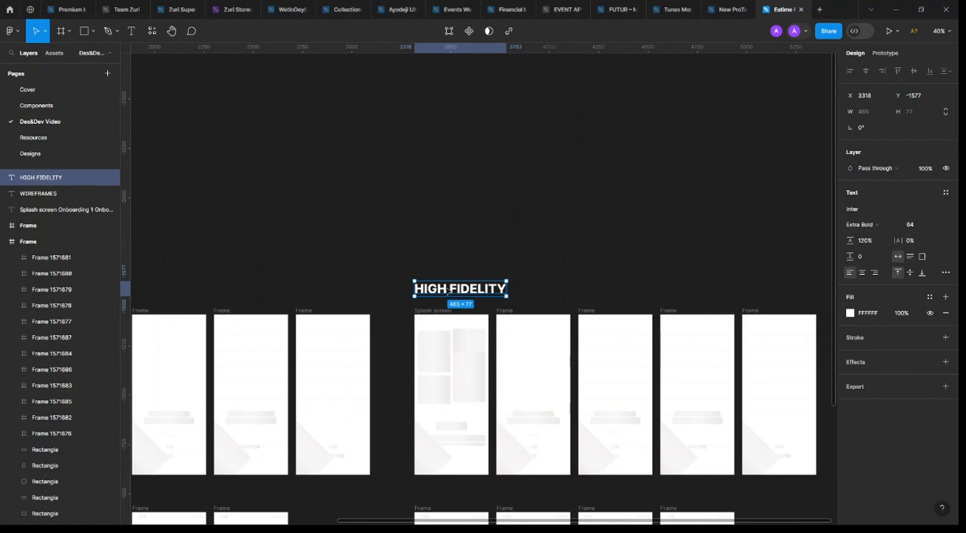
Make layout grids visible and apply the Mobile grid style to the Splash screen frame under HIGH FIDELITY
{"action": "scroll", "coordinate": [448, 291], "scroll_direction": "left", "scroll_amount": 5}
{"action": "left_click", "coordinate": [222, 375]}
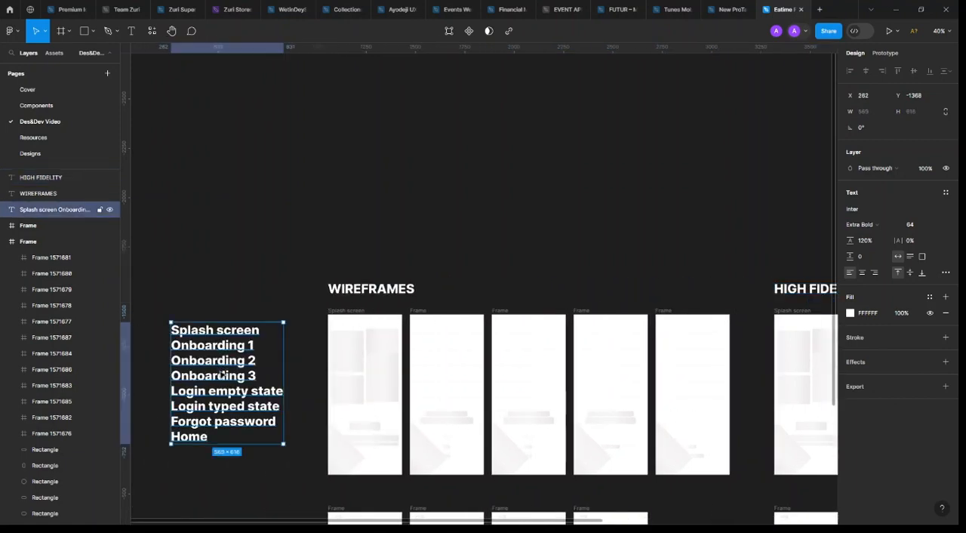
{"action": "scroll", "coordinate": [221, 375], "scroll_direction": "right", "scroll_amount": 5}
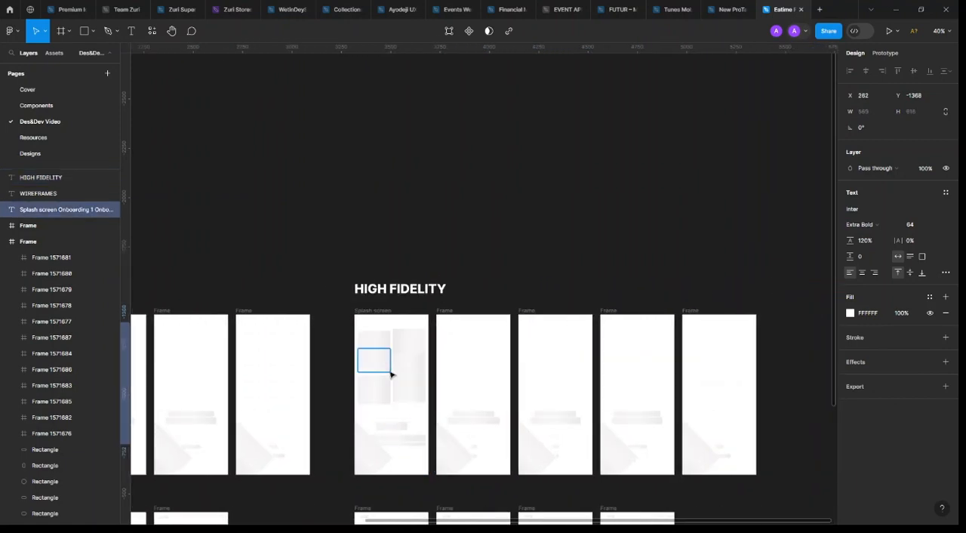
{"action": "scroll", "coordinate": [391, 374], "scroll_direction": "up", "scroll_amount": 5}
{"action": "left_click", "coordinate": [363, 303]}
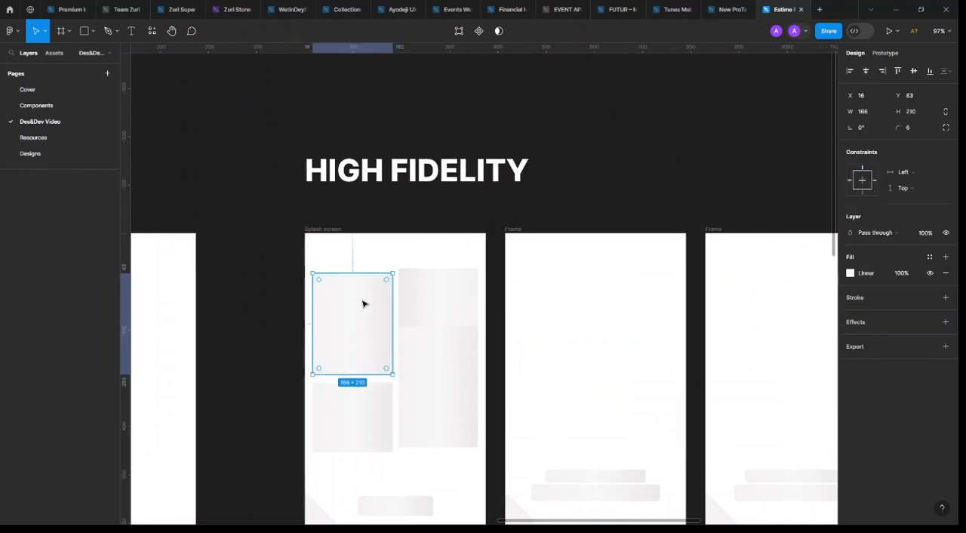
{"action": "left_click", "coordinate": [345, 231]}
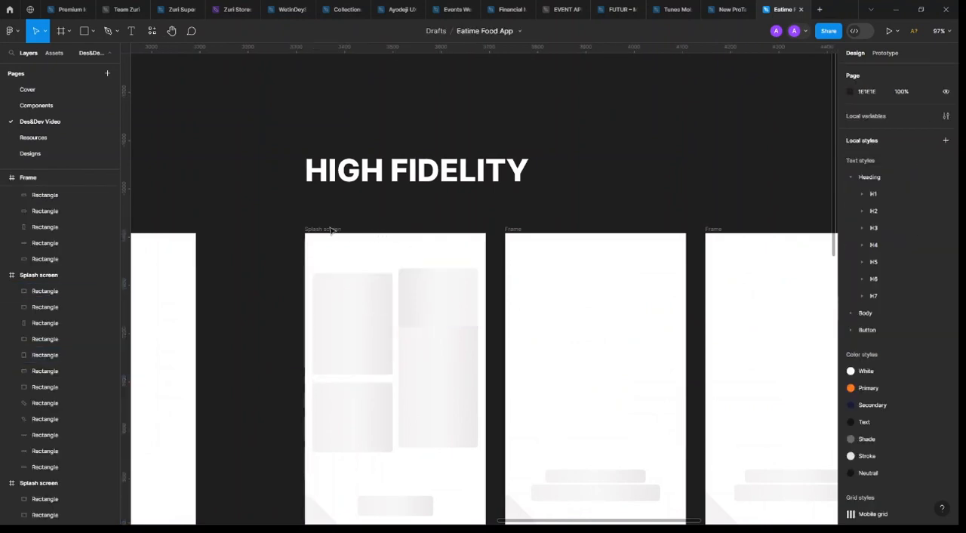
{"action": "left_click", "coordinate": [382, 233]}
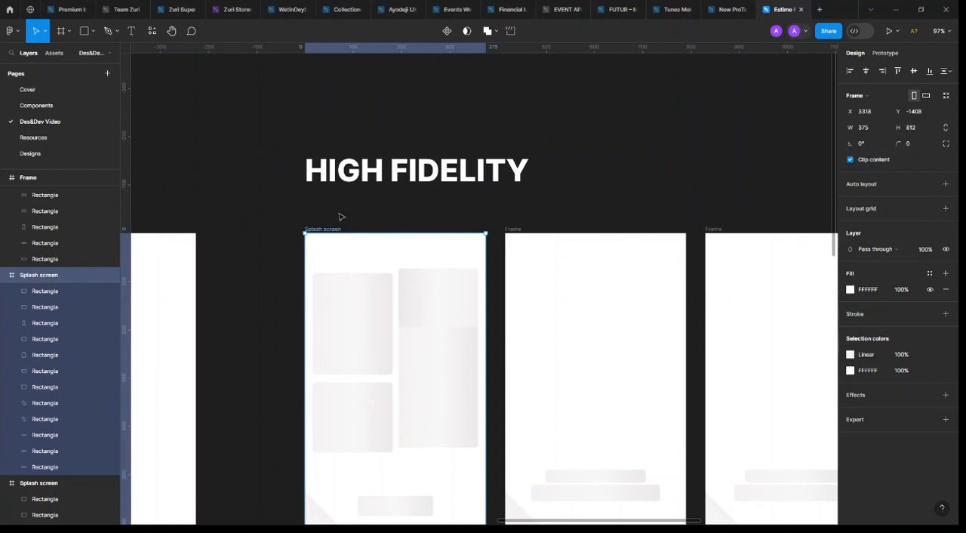
{"action": "key", "text": "ctrl+shift+4"}
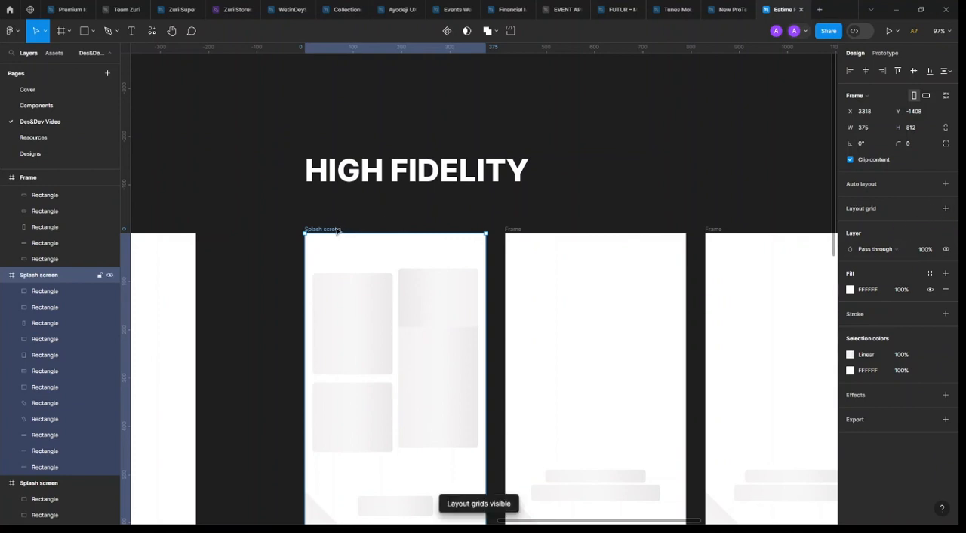
{"action": "left_click", "coordinate": [930, 209]}
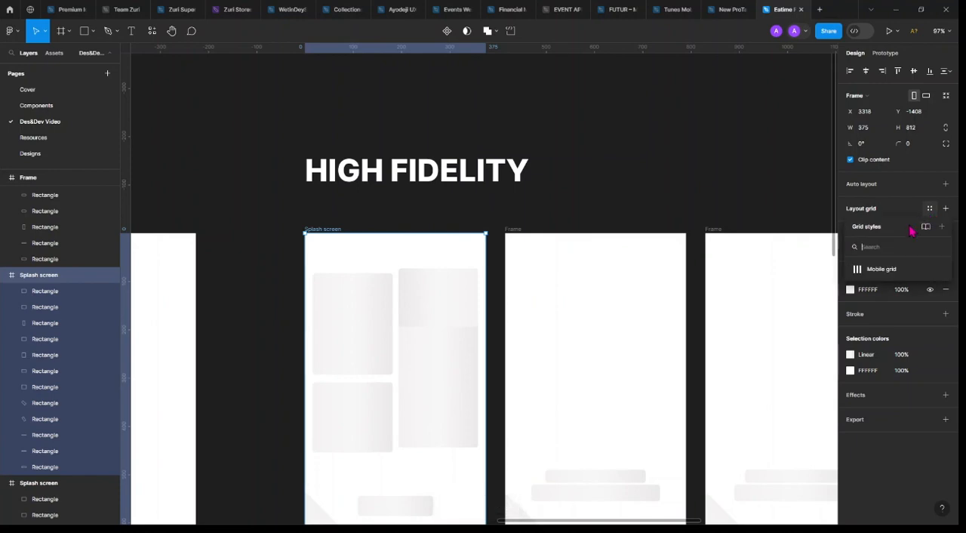
{"action": "left_click", "coordinate": [882, 270]}
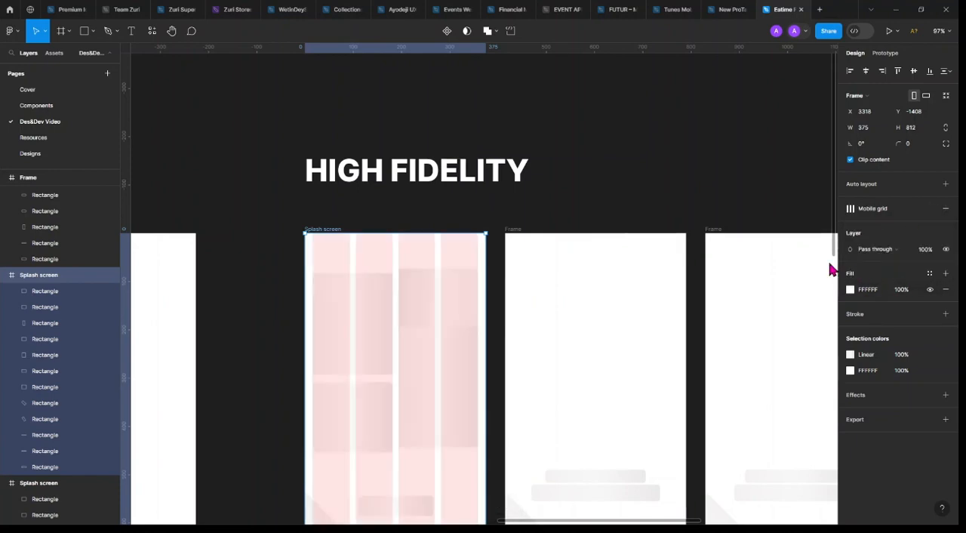
Delete all the overlapping image placeholder rectangles in the upper part of the high-fidelity Splash screen
{"action": "left_click", "coordinate": [386, 310]}
{"action": "left_click", "coordinate": [406, 317], "text": "shift"}
{"action": "left_click", "coordinate": [410, 394], "text": "shift"}
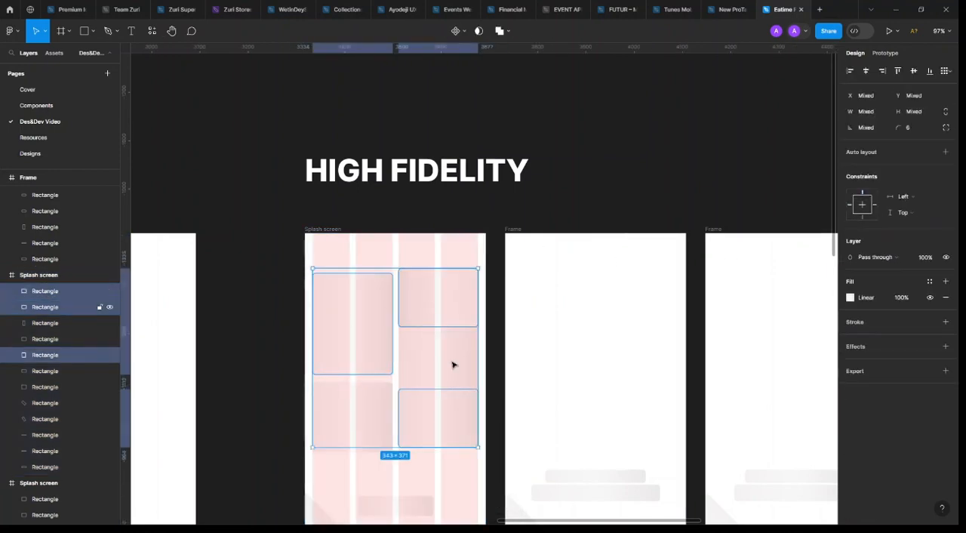
{"action": "left_click", "coordinate": [453, 366], "text": "shift"}
{"action": "left_click", "coordinate": [367, 420], "text": "shift"}
{"action": "left_click", "coordinate": [366, 398], "text": "shift"}
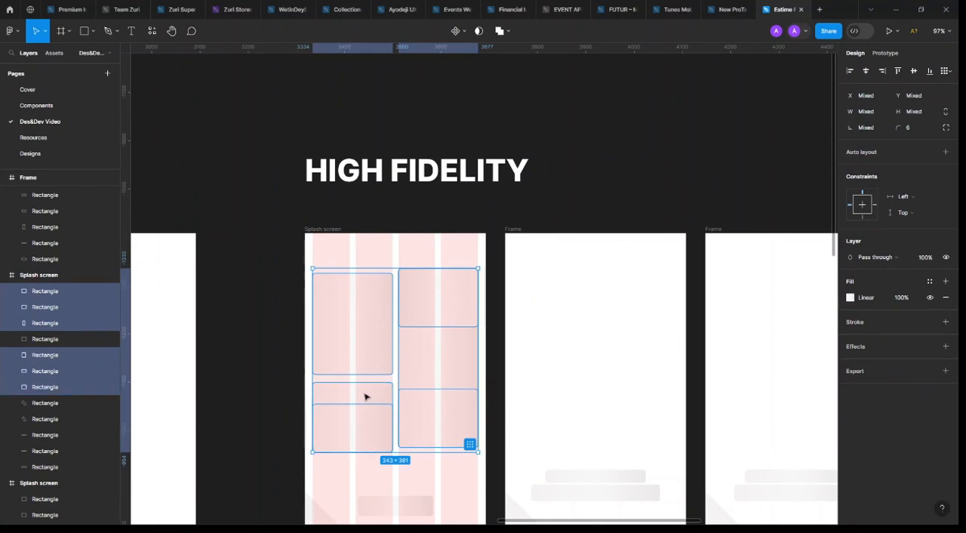
{"action": "key", "text": "Delete"}
{"action": "left_click", "coordinate": [367, 350]}
{"action": "key", "text": "Delete"}
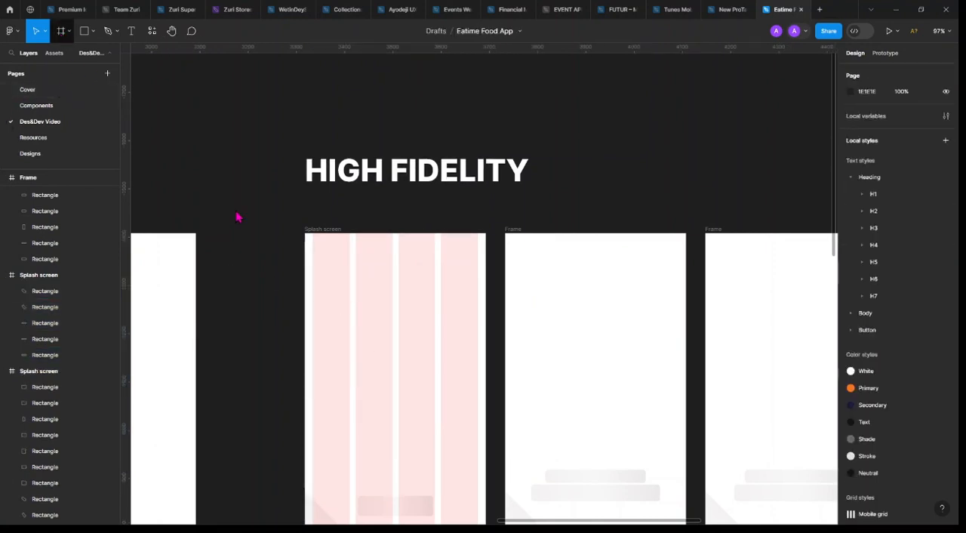
Draw a frame about 166 × 164 across the first two grid columns of the high-fidelity Splash screen and fill it with DEDEDE
{"action": "key", "text": "f"}
{"action": "scroll", "coordinate": [334, 349], "scroll_direction": "up", "scroll_amount": 3}
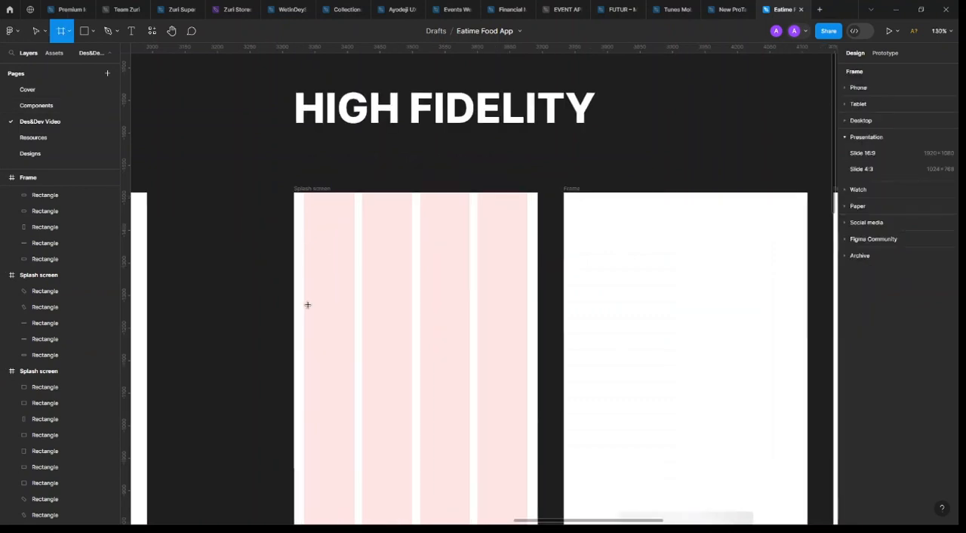
{"action": "left_click_drag", "start_coordinate": [305, 275], "coordinate": [411, 382]}
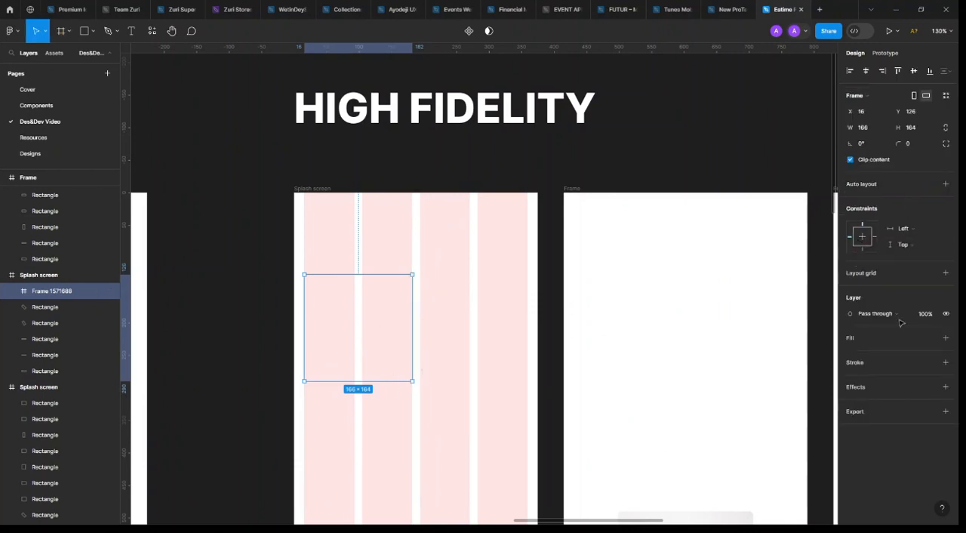
{"action": "left_click", "coordinate": [945, 338]}
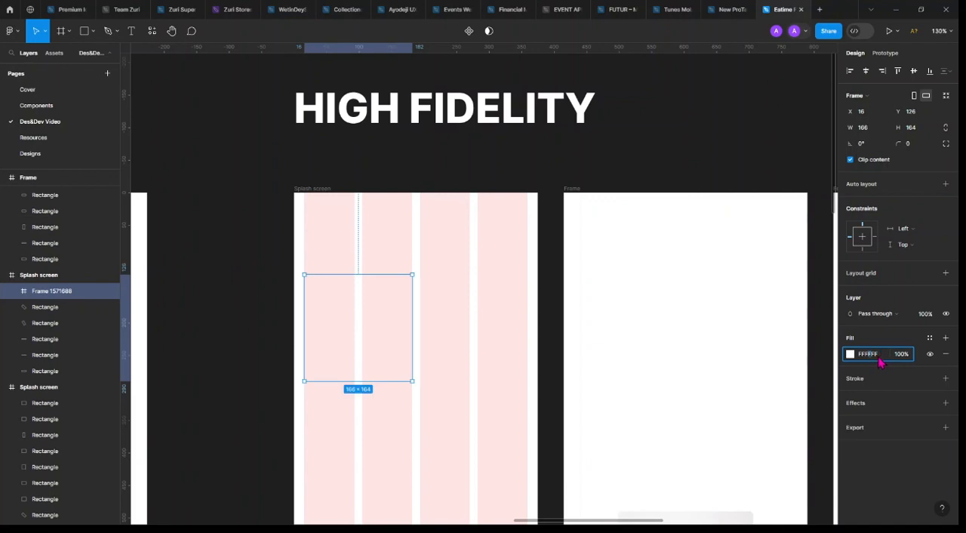
{"action": "type", "text": "DEDEDE"}
{"action": "key", "text": "Return"}
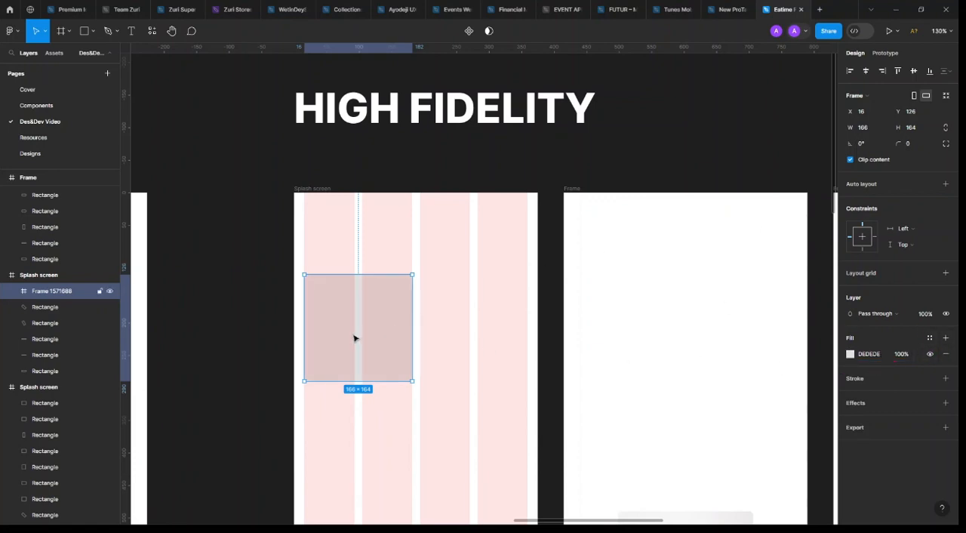
Duplicate the grey frame onto the last two grid columns at X 194, Y 126 and narrow the copy to 165
{"action": "key", "text": "ctrl+d"}
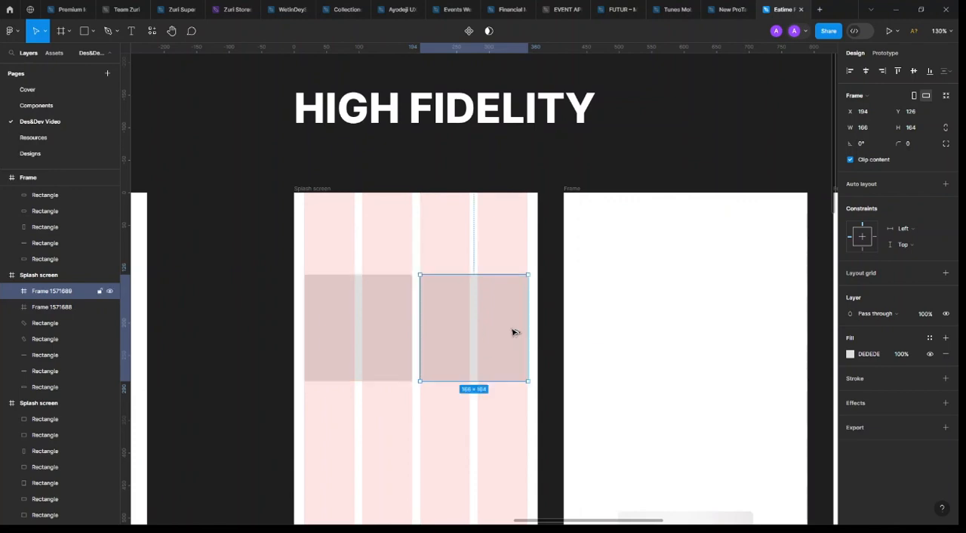
{"action": "left_click_drag", "start_coordinate": [525, 337], "coordinate": [526, 345]}
Duplicate the first grey frame directly beneath itself and position the copy at X 16, Y 302
{"action": "scroll", "coordinate": [452, 347], "scroll_direction": "down", "scroll_amount": 2}
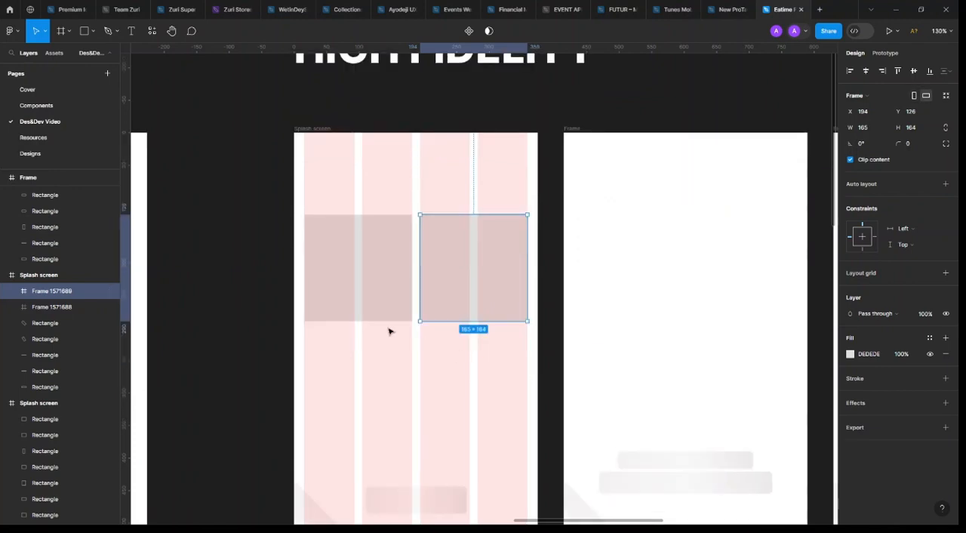
{"action": "left_click", "coordinate": [384, 269]}
{"action": "key", "text": "ctrl+d"}
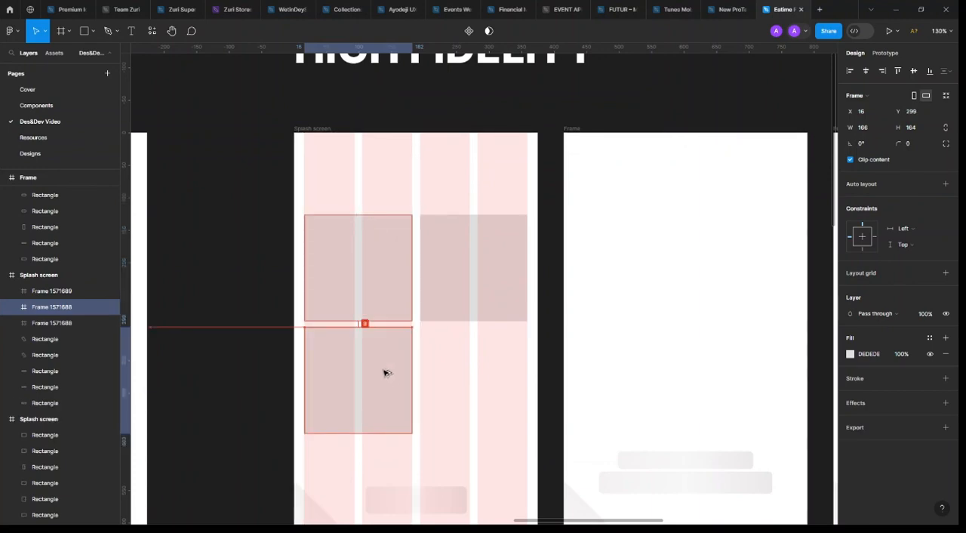
{"action": "key", "text": "alt"}
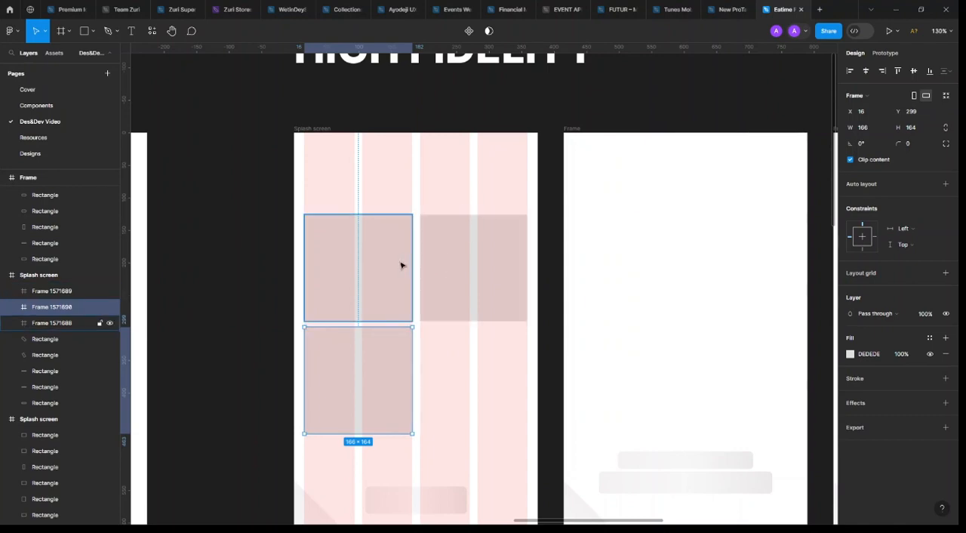
{"action": "key", "text": "alt"}
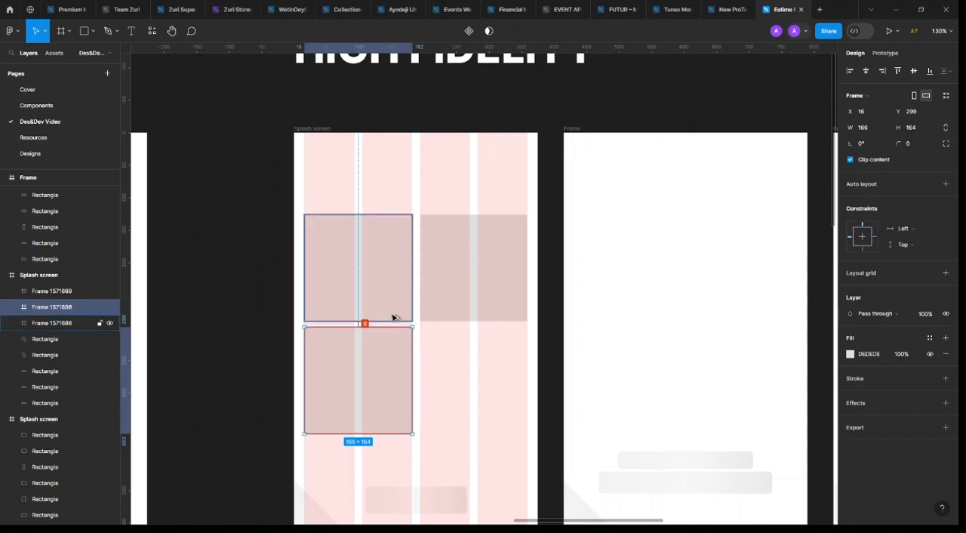
{"action": "key", "text": "Down"}
{"action": "key", "text": "Down"}
{"action": "key", "text": "Down"}
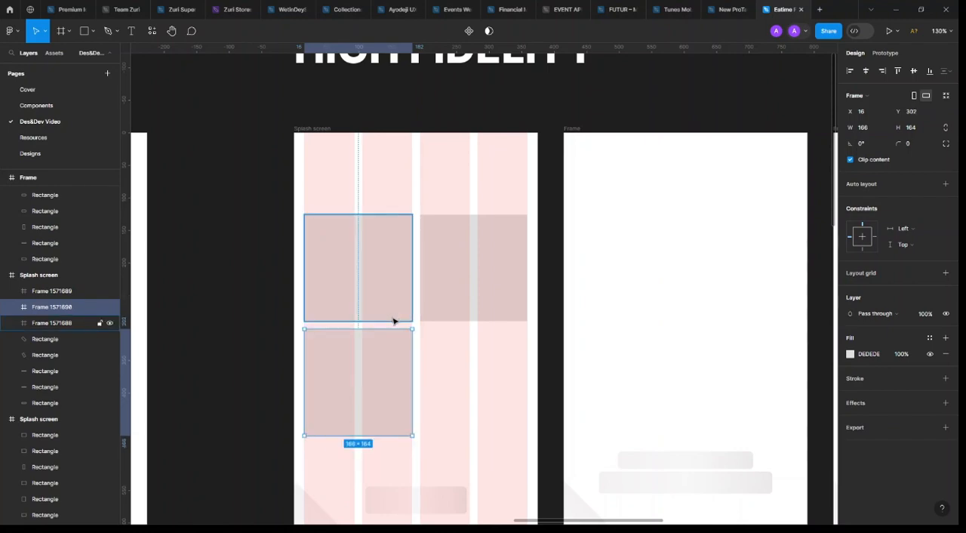
Stretch the grey frame over the last two columns to a height of 340, level with the lower frame's bottom edge
{"action": "left_click", "coordinate": [484, 313]}
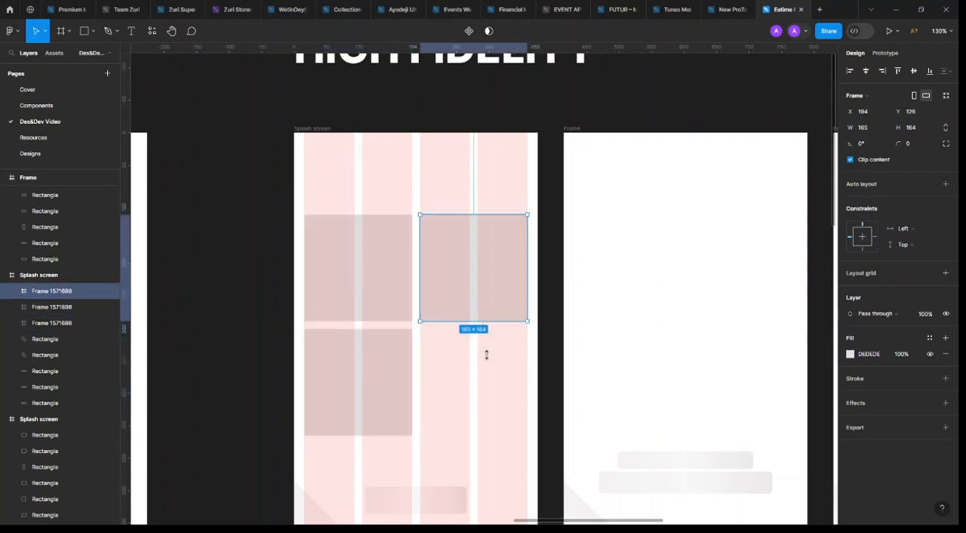
{"action": "left_click_drag", "start_coordinate": [486, 355], "coordinate": [452, 435]}
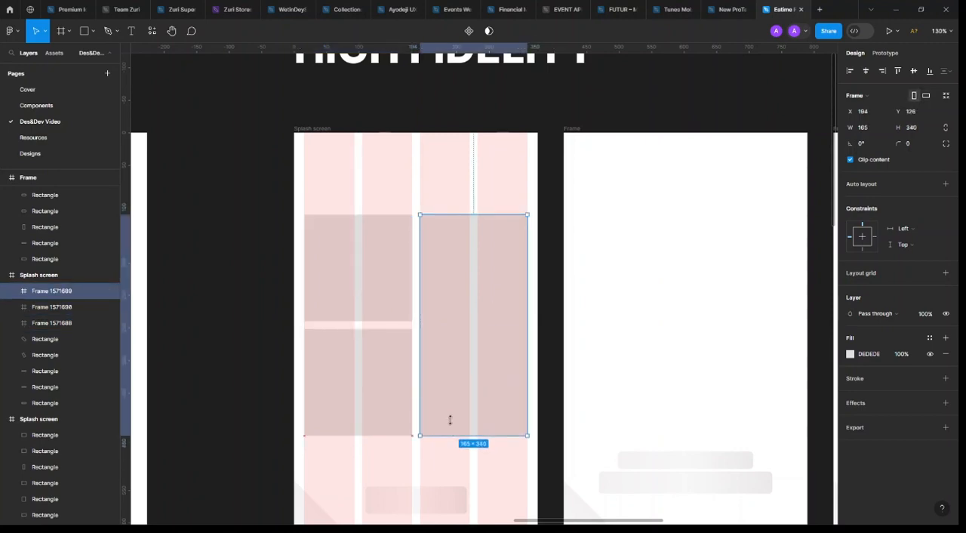
Set the corner radius of all three grey frames on the Splash screen to 8
{"action": "left_click", "coordinate": [396, 285], "text": "shift"}
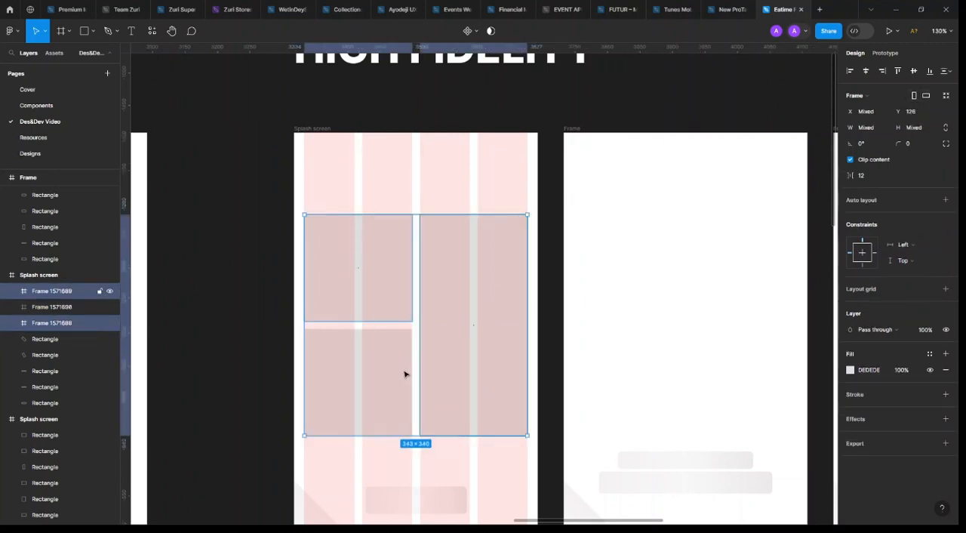
{"action": "left_click", "coordinate": [403, 374], "text": "shift"}
{"action": "left_click", "coordinate": [914, 147]}
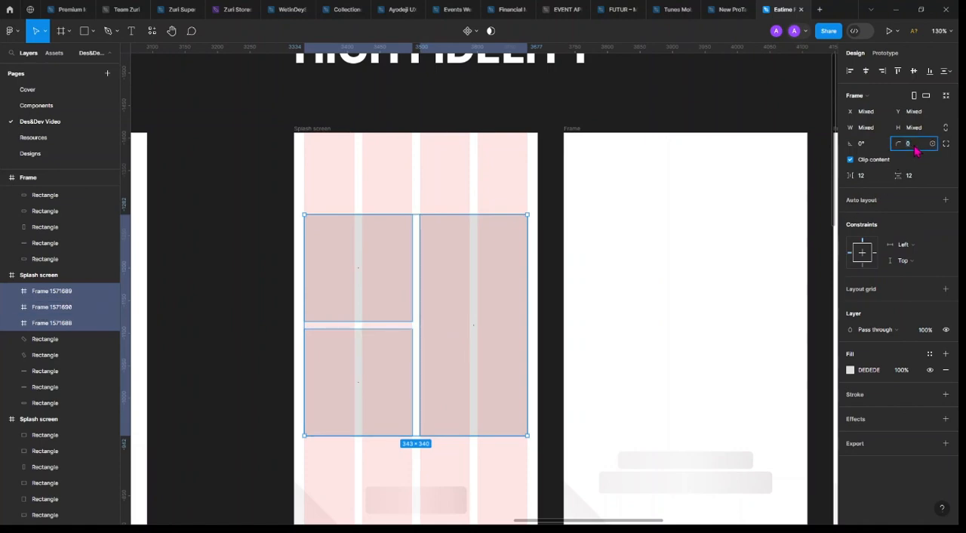
{"action": "type", "text": "8"}
{"action": "key", "text": "Return"}
{"action": "left_click", "coordinate": [698, 90]}
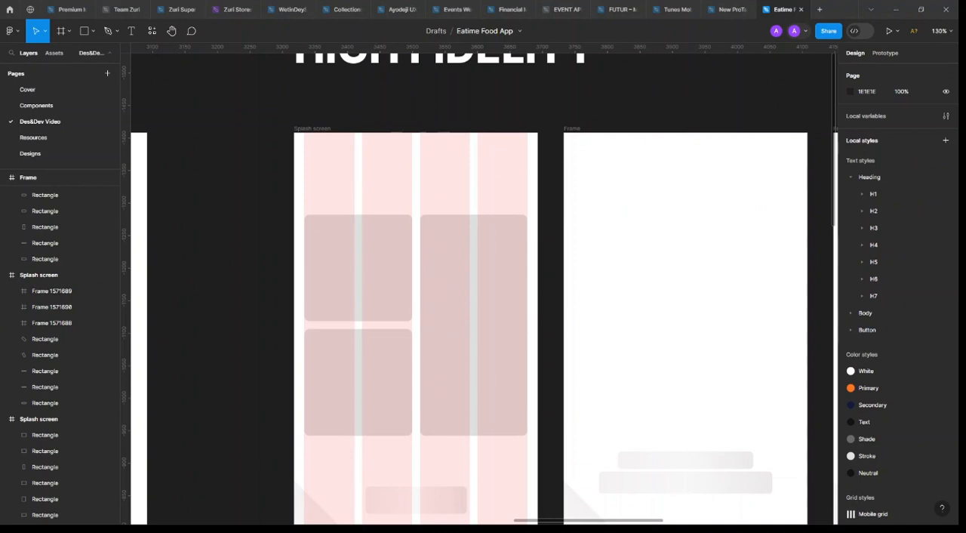
Hide the layout grids on the high-fidelity Splash screen
{"action": "scroll", "coordinate": [485, 262], "scroll_direction": "down", "scroll_amount": 3}
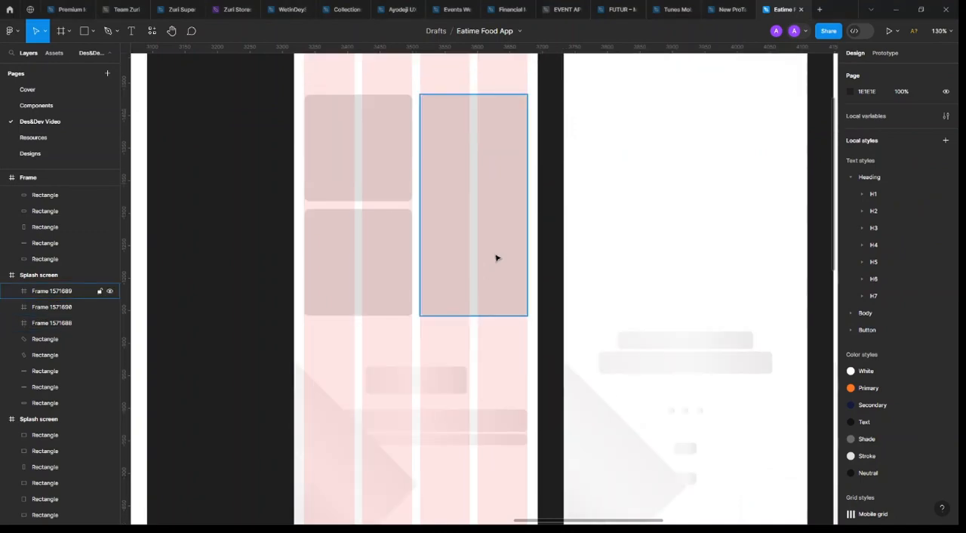
{"action": "left_click", "coordinate": [425, 387]}
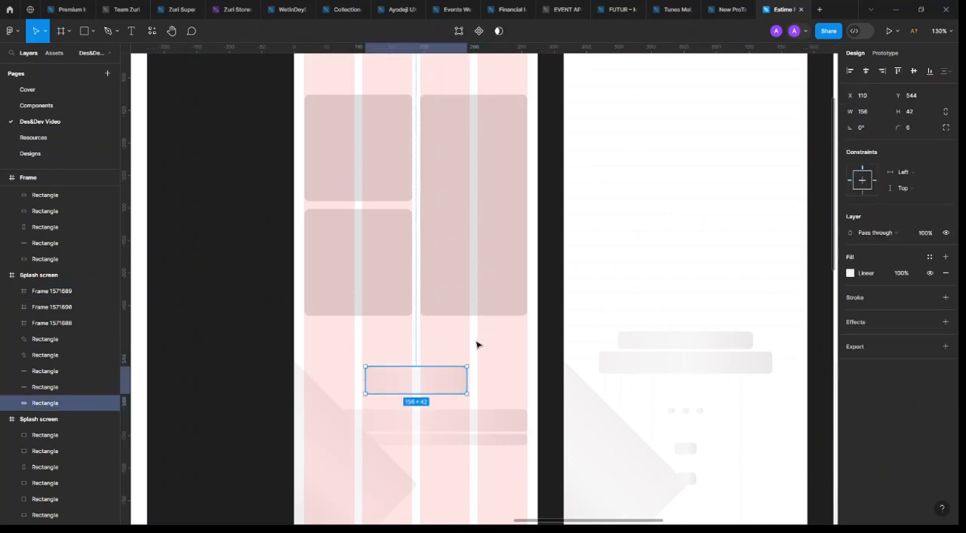
{"action": "scroll", "coordinate": [476, 342], "scroll_direction": "down", "scroll_amount": 3}
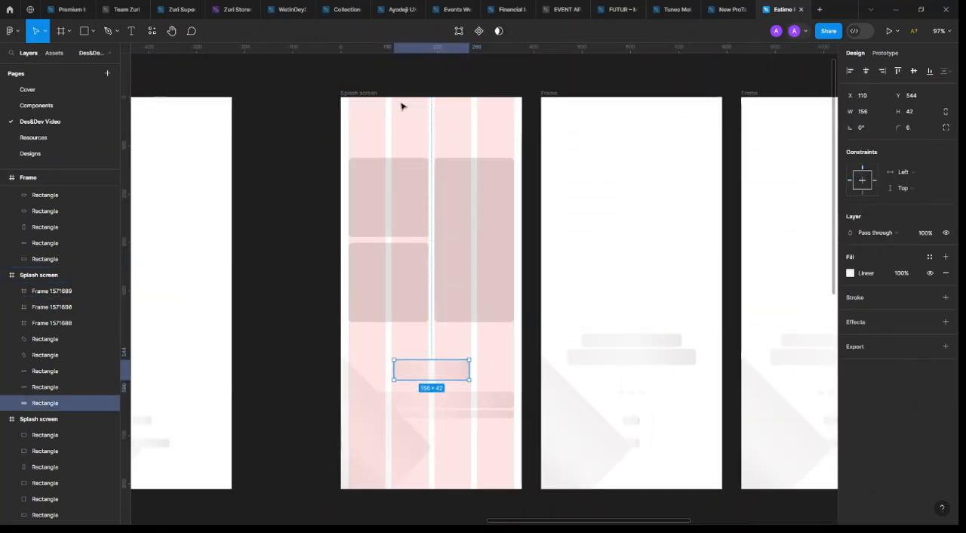
{"action": "key", "text": "ctrl+shift+4"}
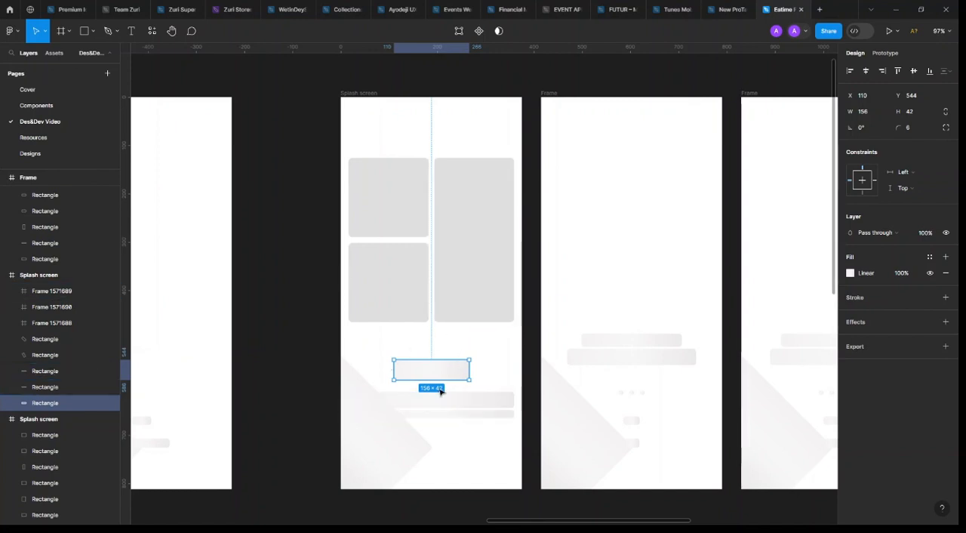
Replace the remaining placeholder shapes below the grey frames with the local EatimeLogo component, placed at X 110, Y 556
{"action": "left_click", "coordinate": [54, 56]}
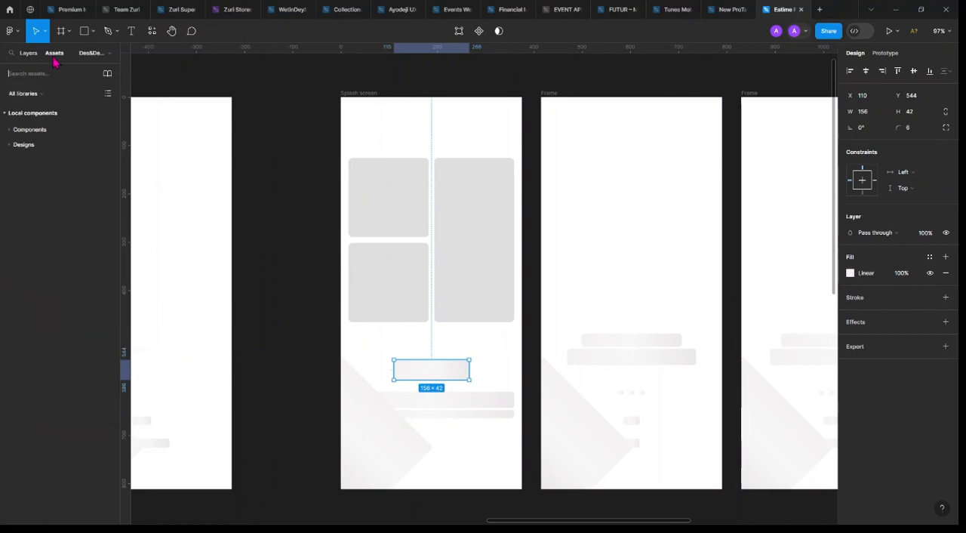
{"action": "left_click", "coordinate": [33, 132]}
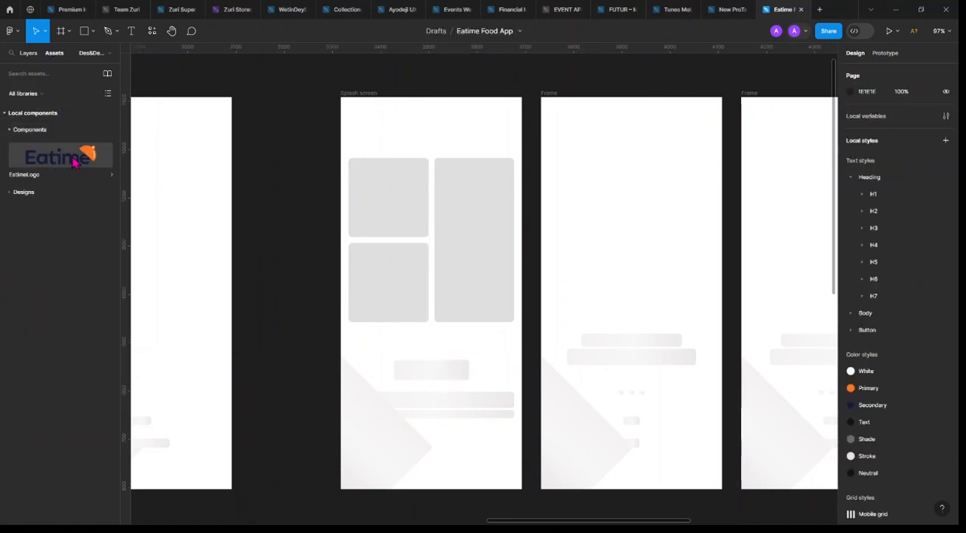
{"action": "left_click", "coordinate": [445, 378]}
{"action": "left_click", "coordinate": [507, 404], "text": "shift"}
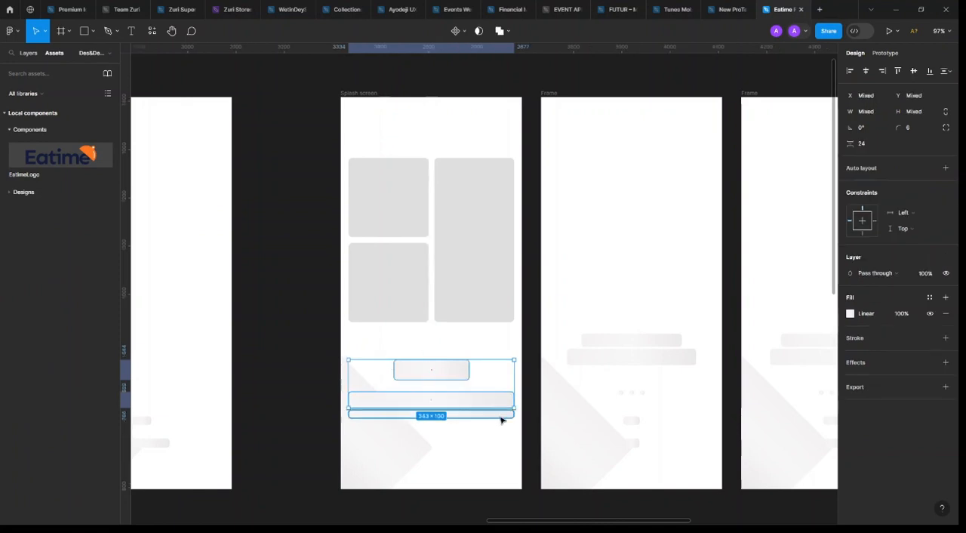
{"action": "left_click", "coordinate": [373, 435], "text": "shift"}
{"action": "key", "text": "Delete"}
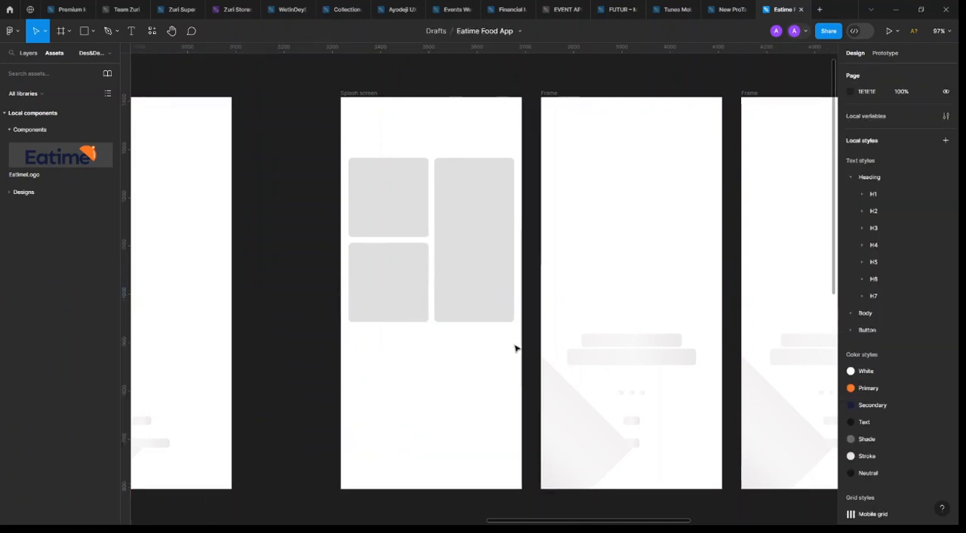
{"action": "left_click_drag", "start_coordinate": [61, 162], "coordinate": [417, 386]}
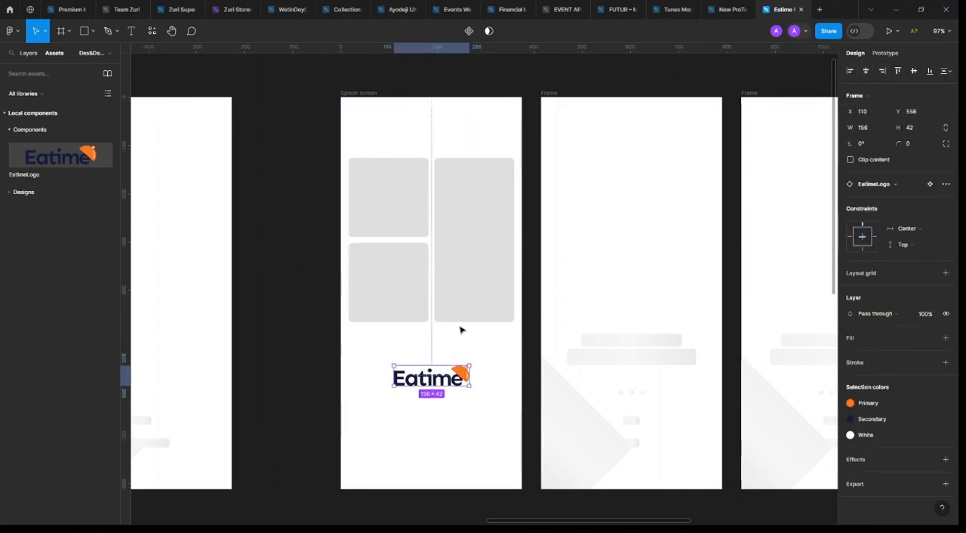
Check the horizontal and vertical spacing between the three grey frames on the Splash screen
{"action": "left_click", "coordinate": [416, 228]}
{"action": "left_click", "coordinate": [403, 300], "text": "shift"}
{"action": "left_click", "coordinate": [465, 265], "text": "shift"}
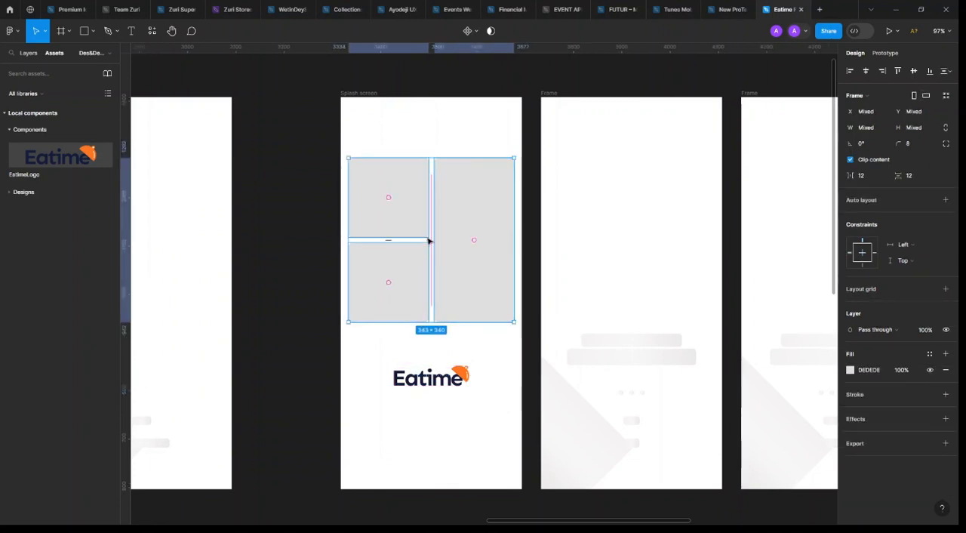
{"action": "mouse_move", "coordinate": [431, 242]}
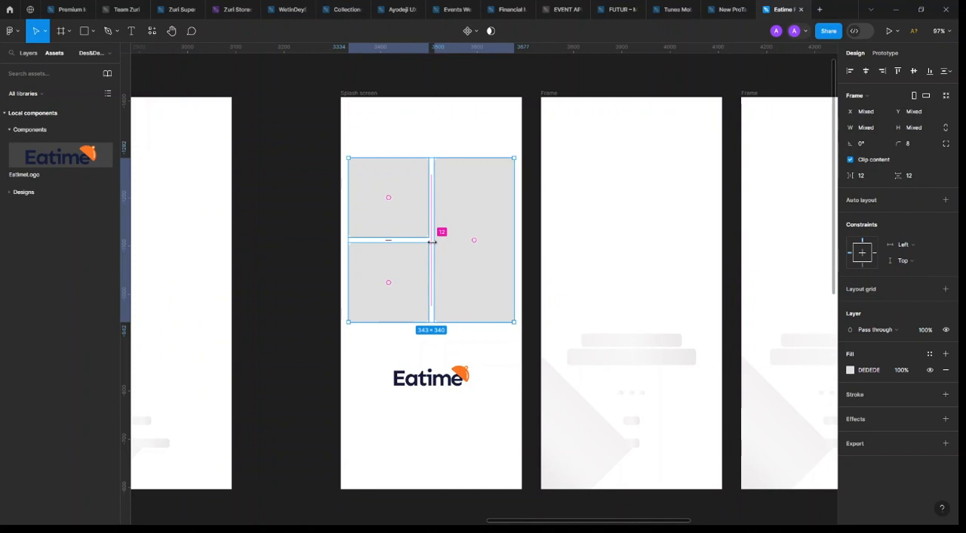
{"action": "mouse_move", "coordinate": [388, 241]}
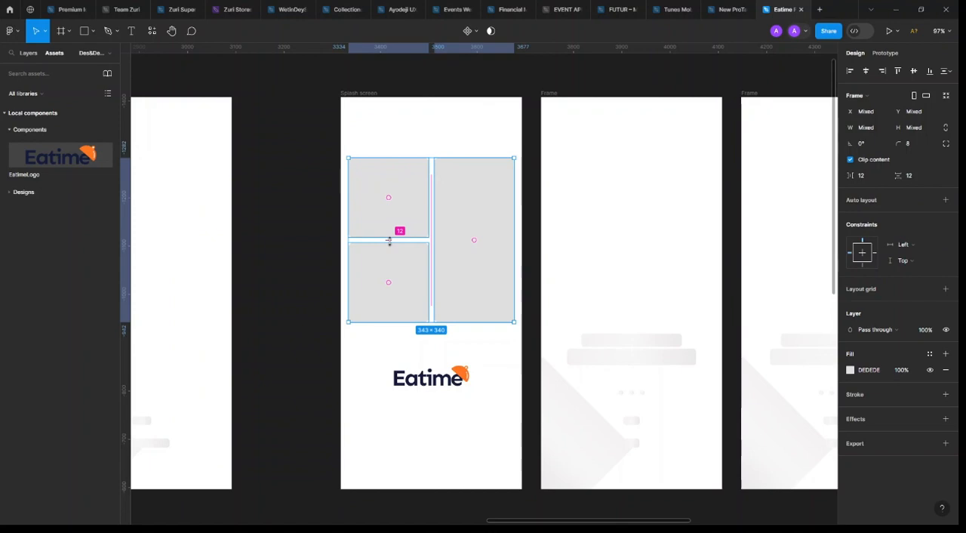
{"action": "left_click", "coordinate": [295, 299]}
Move the Eatime logo on the Splash screen slightly down to Y 558
{"action": "left_click", "coordinate": [441, 381]}
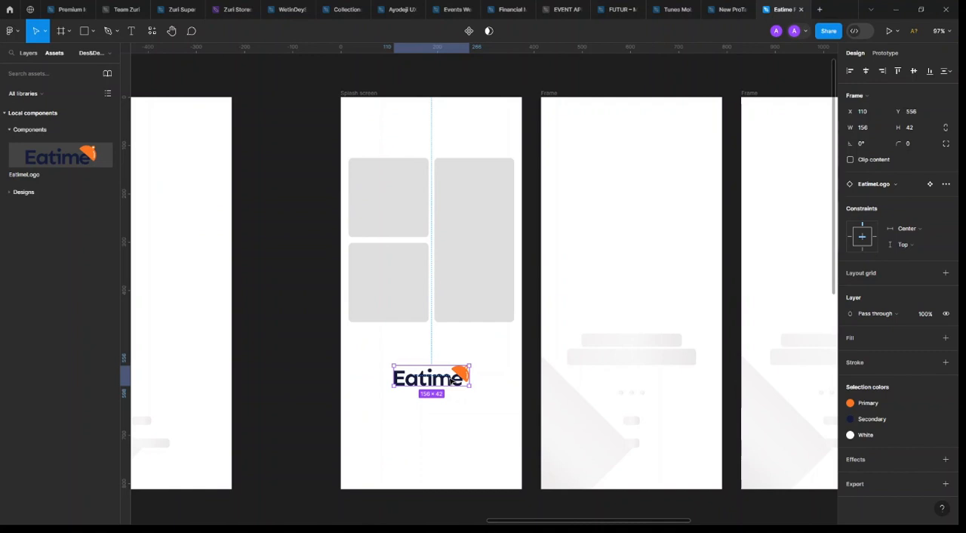
{"action": "left_click_drag", "start_coordinate": [451, 381], "coordinate": [450, 382]}
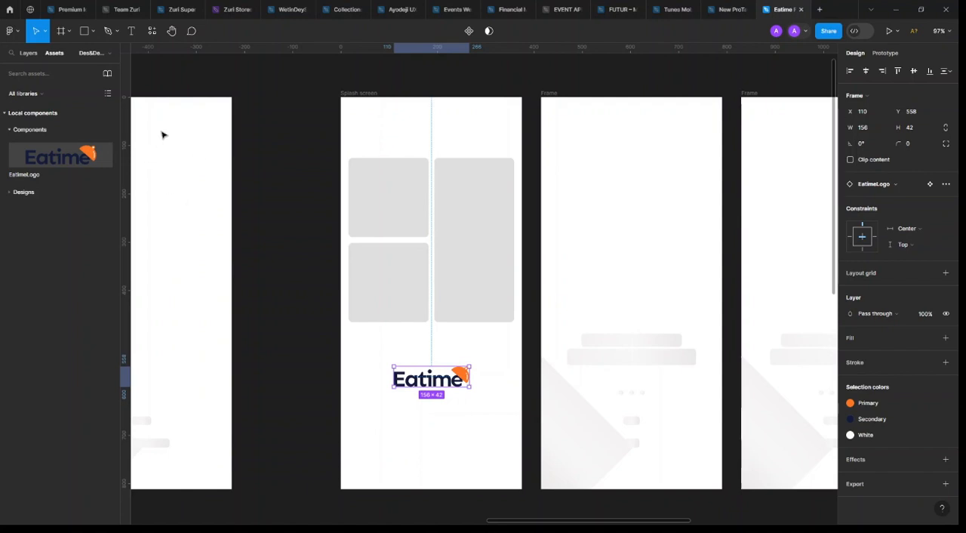
Add the text "Welcome to Eatime" below the logo on the Splash screen, starting at about X 88, Y 677
{"action": "left_click", "coordinate": [131, 30]}
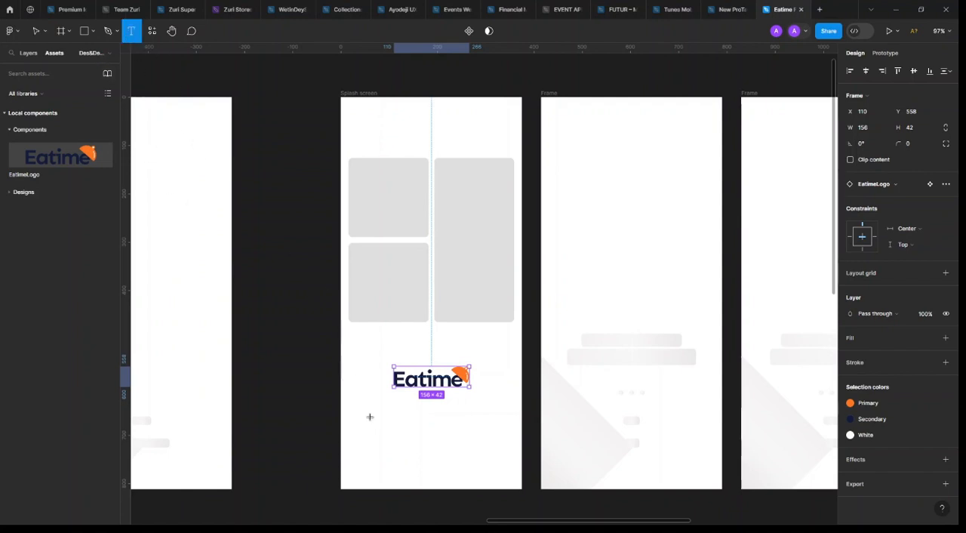
{"action": "left_click", "coordinate": [382, 424]}
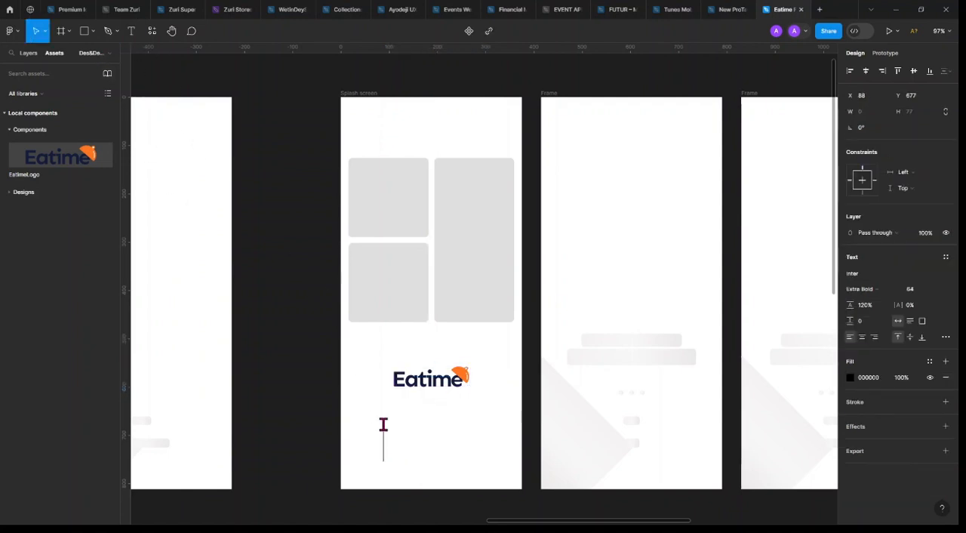
{"action": "type", "text": "wE"}
{"action": "key", "text": "BackSpace"}
{"action": "key", "text": "BackSpace"}
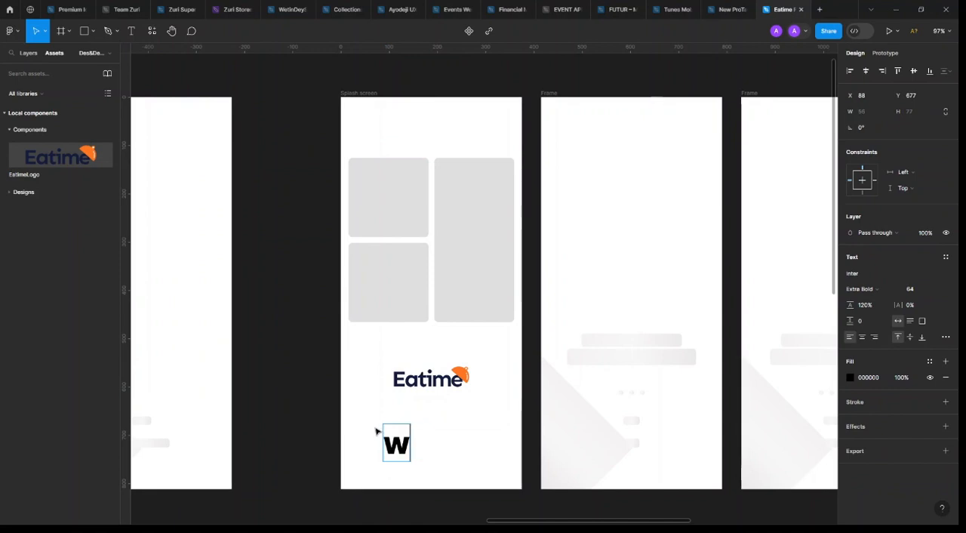
{"action": "type", "text": "Wel"}
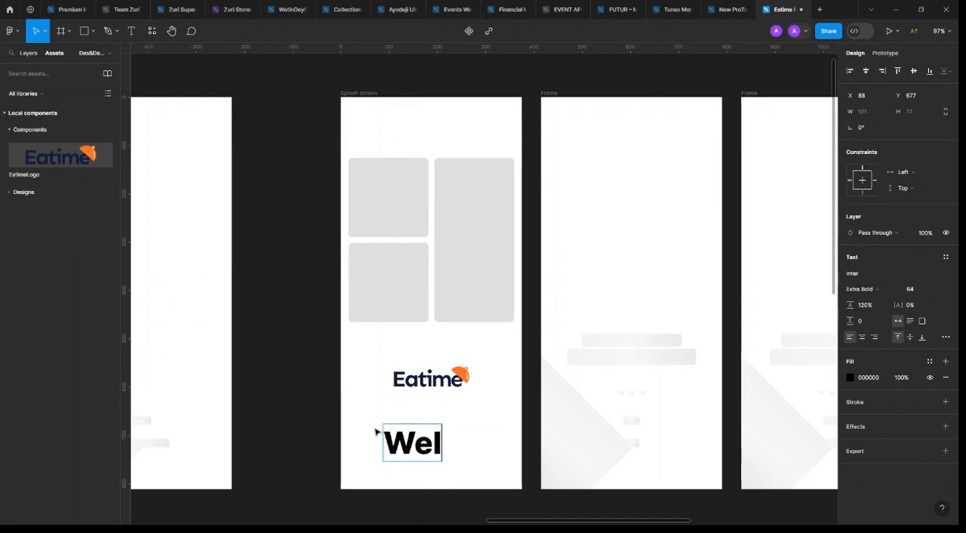
{"action": "type", "text": "comre"}
{"action": "key", "text": "BackSpace"}
{"action": "key", "text": "BackSpace"}
{"action": "type", "text": "e"}
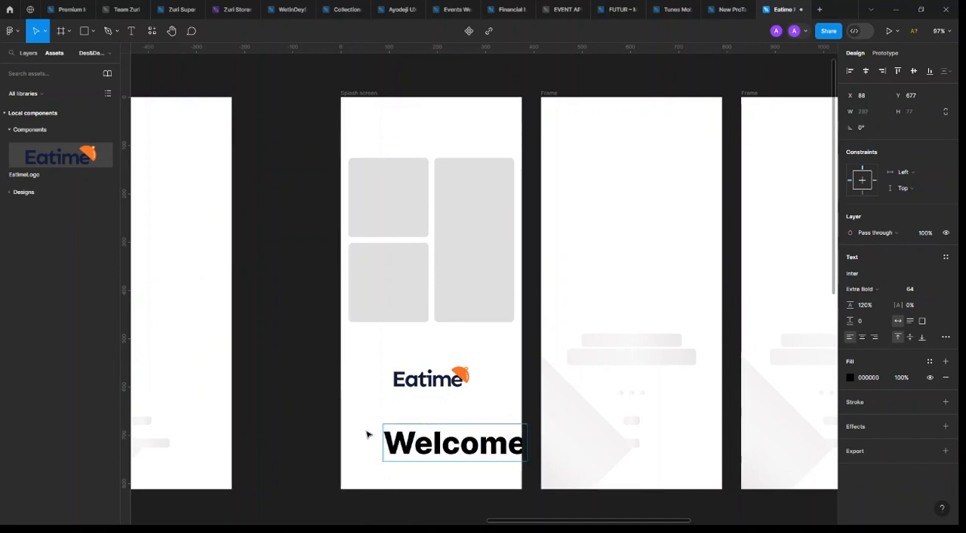
{"action": "type", "text": " to Eatime"}
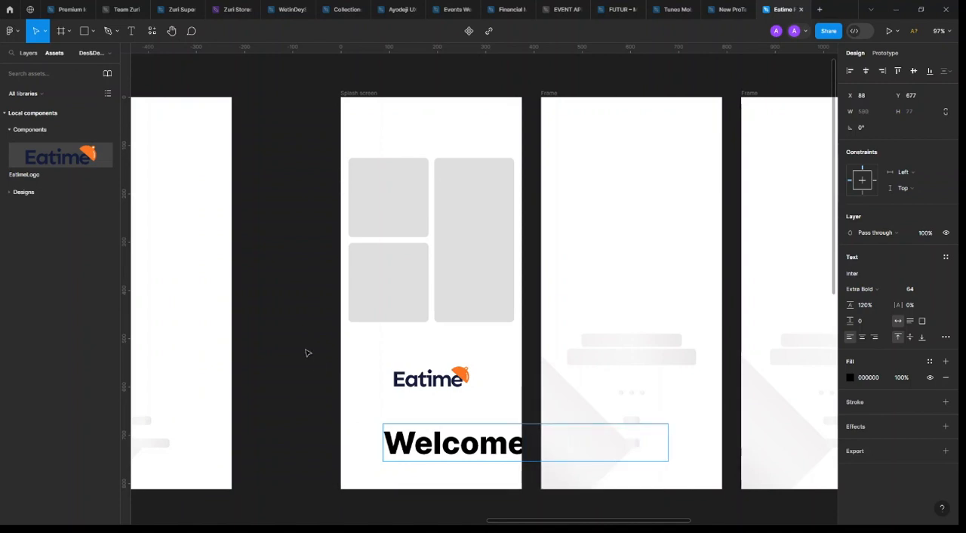
Apply the Heading/H5/Semibold text style to the welcome text on the Splash screen
{"action": "key", "text": "Escape"}
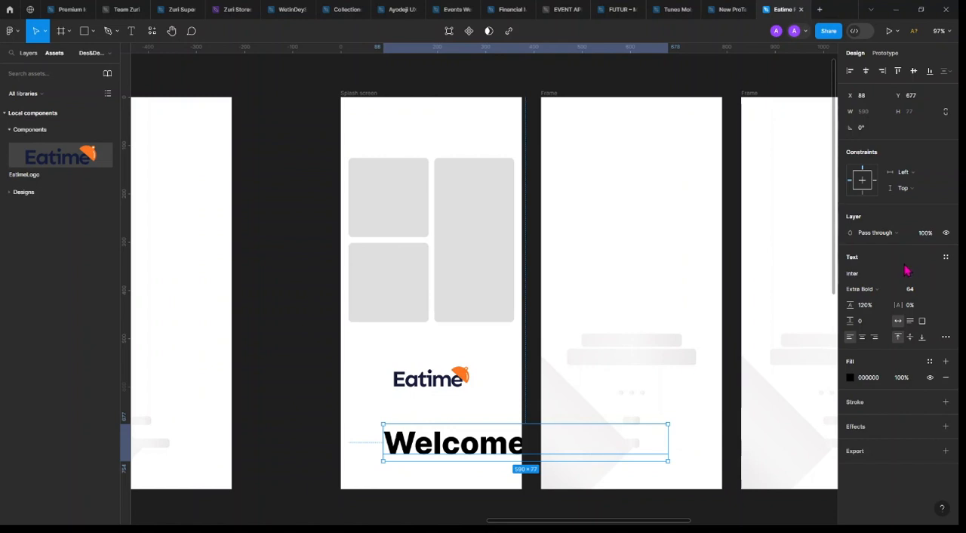
{"action": "left_click", "coordinate": [945, 257]}
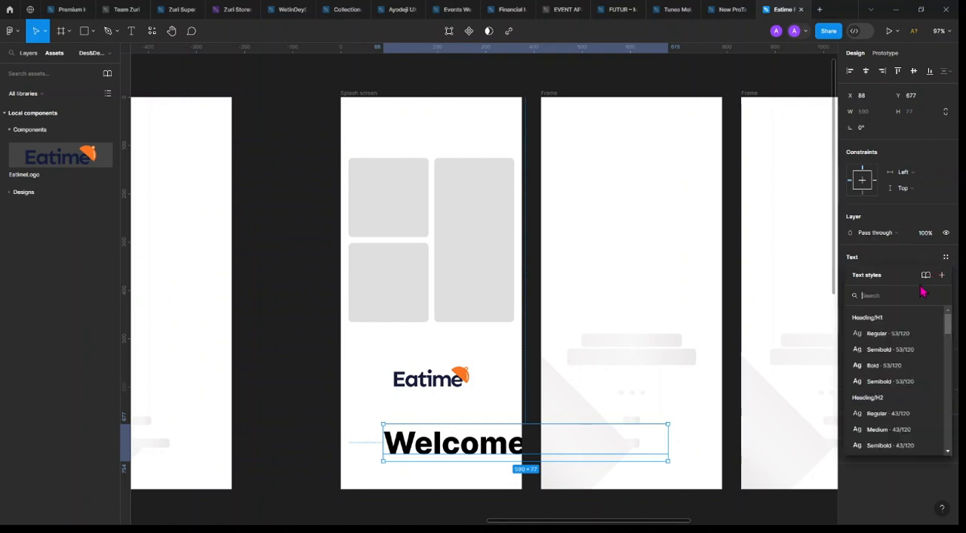
{"action": "scroll", "coordinate": [902, 392], "scroll_direction": "down", "scroll_amount": 5}
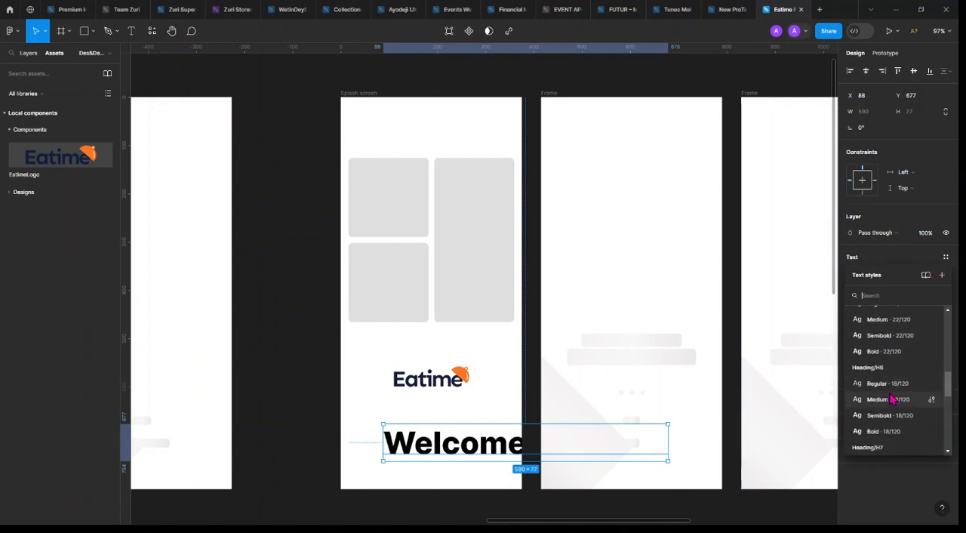
{"action": "left_click", "coordinate": [900, 335]}
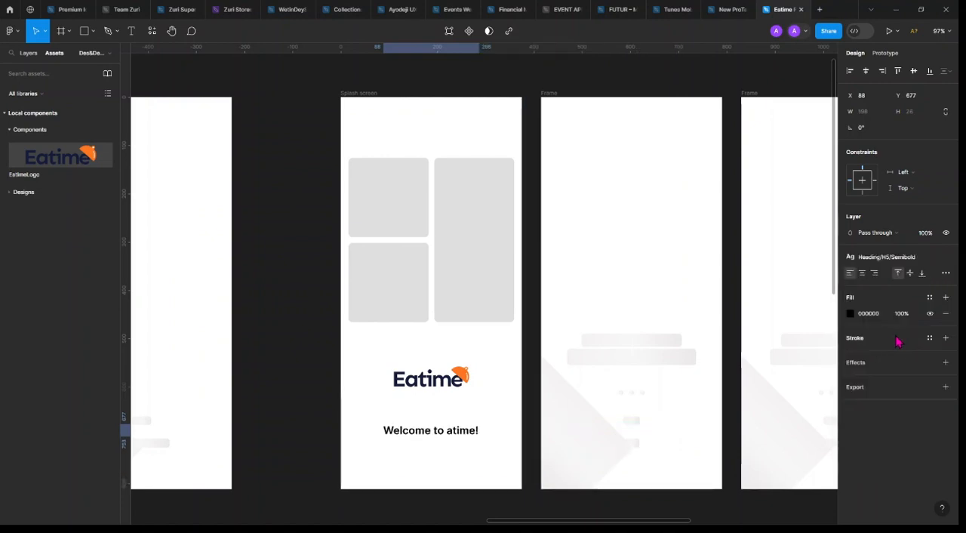
Correct the misspelled app name in the welcome text so it reads "Welcome to Eatime!"
{"action": "scroll", "coordinate": [445, 431], "scroll_direction": "up", "scroll_amount": 5}
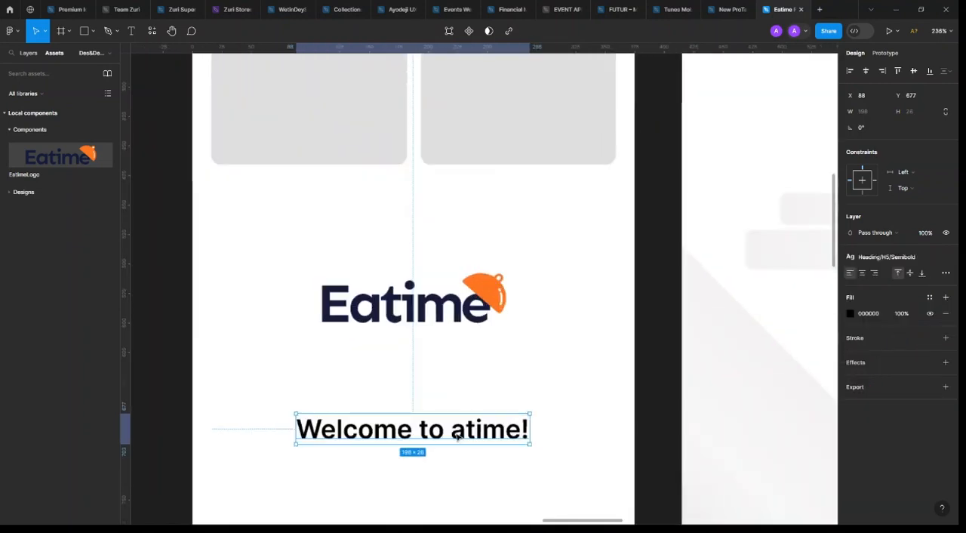
{"action": "double_click", "coordinate": [456, 436]}
{"action": "left_click", "coordinate": [452, 432]}
{"action": "type", "text": "E"}
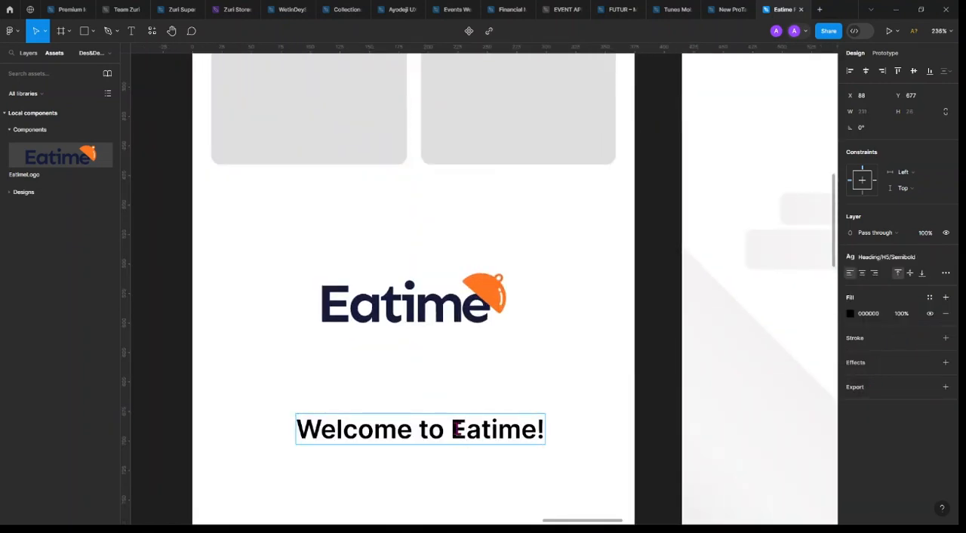
{"action": "key", "text": "Escape"}
Change the welcome text's style to Heading/H4/Bold, trying Heading/H4/Semibold first
{"action": "left_click", "coordinate": [905, 258]}
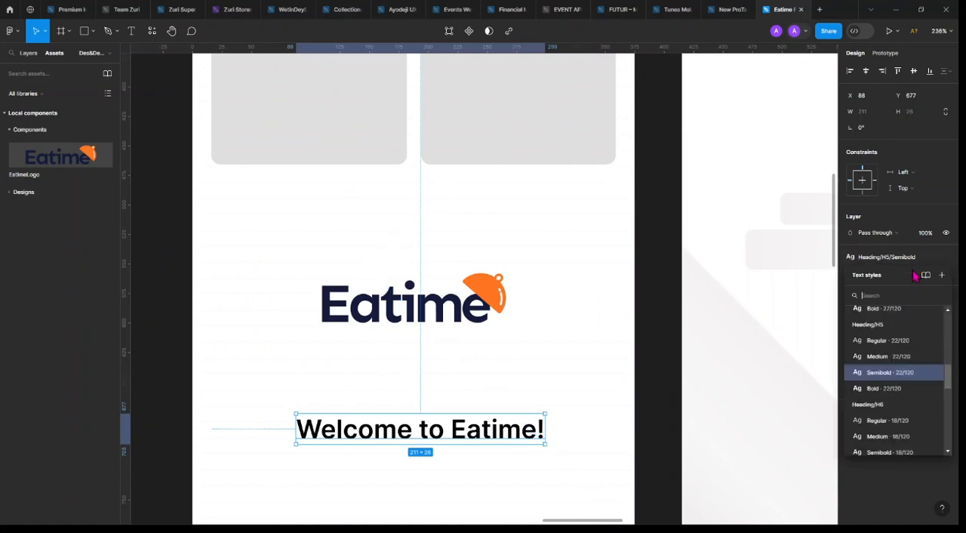
{"action": "scroll", "coordinate": [897, 411], "scroll_direction": "up", "scroll_amount": 2}
{"action": "left_click", "coordinate": [898, 406]}
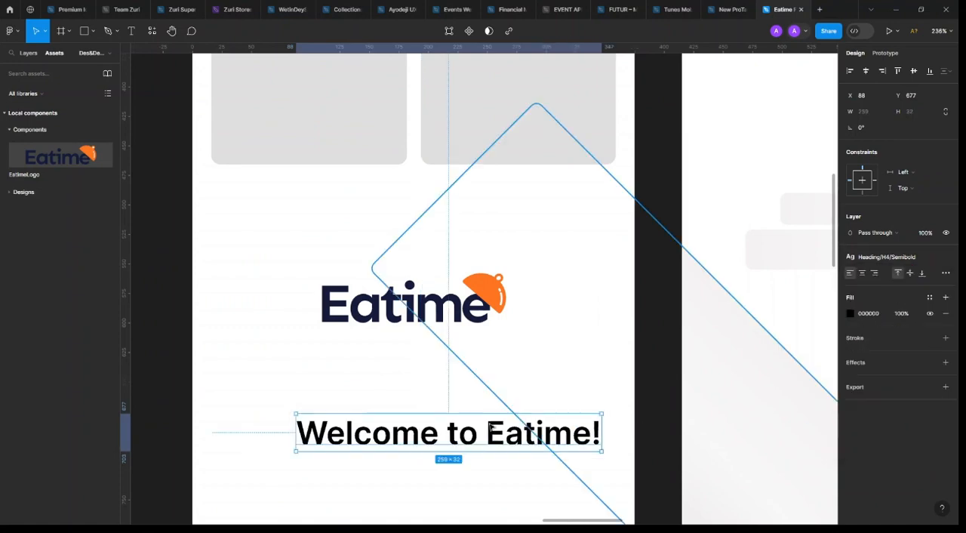
{"action": "scroll", "coordinate": [490, 427], "scroll_direction": "down", "scroll_amount": 2}
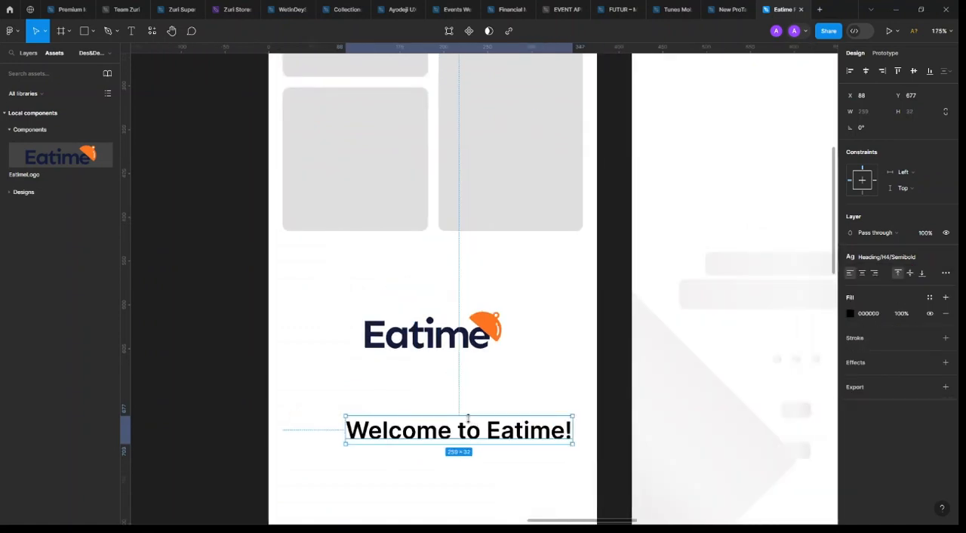
{"action": "left_click", "coordinate": [890, 258]}
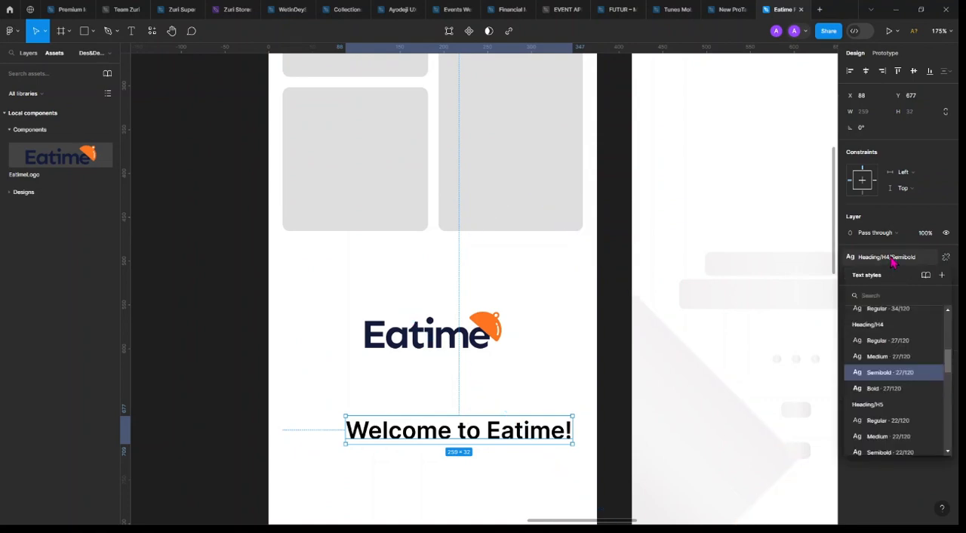
{"action": "left_click", "coordinate": [884, 388]}
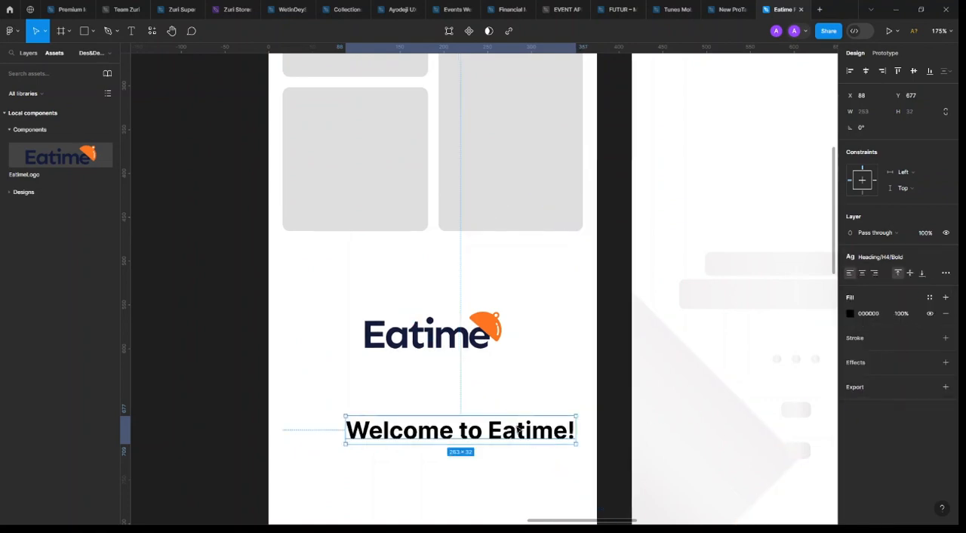
Center the welcome text horizontally on the Splash screen and move it up close below the logo, to Y 624
{"action": "left_click", "coordinate": [865, 70]}
{"action": "scroll", "coordinate": [440, 405], "scroll_direction": "down", "scroll_amount": 2}
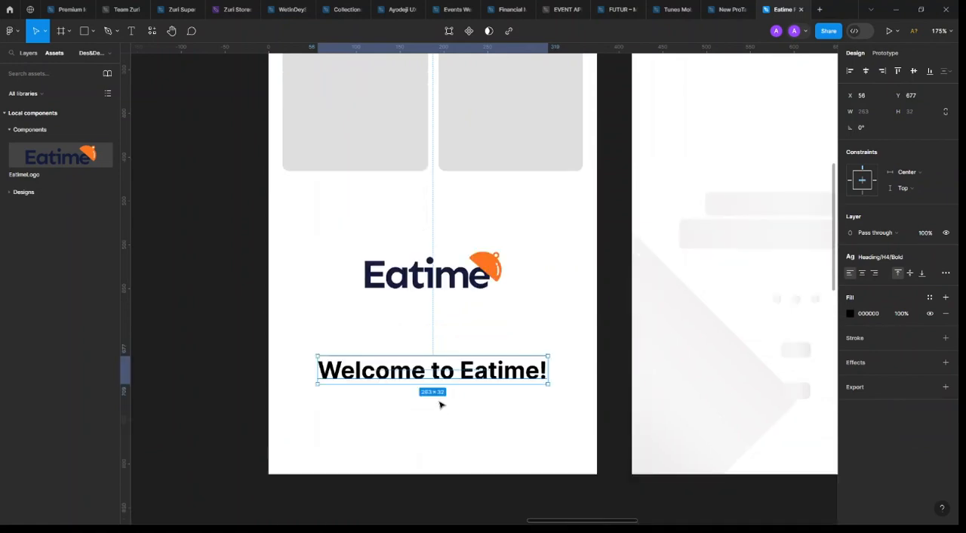
{"action": "scroll", "coordinate": [441, 405], "scroll_direction": "down", "scroll_amount": 3}
{"action": "left_click_drag", "start_coordinate": [442, 371], "coordinate": [467, 346]}
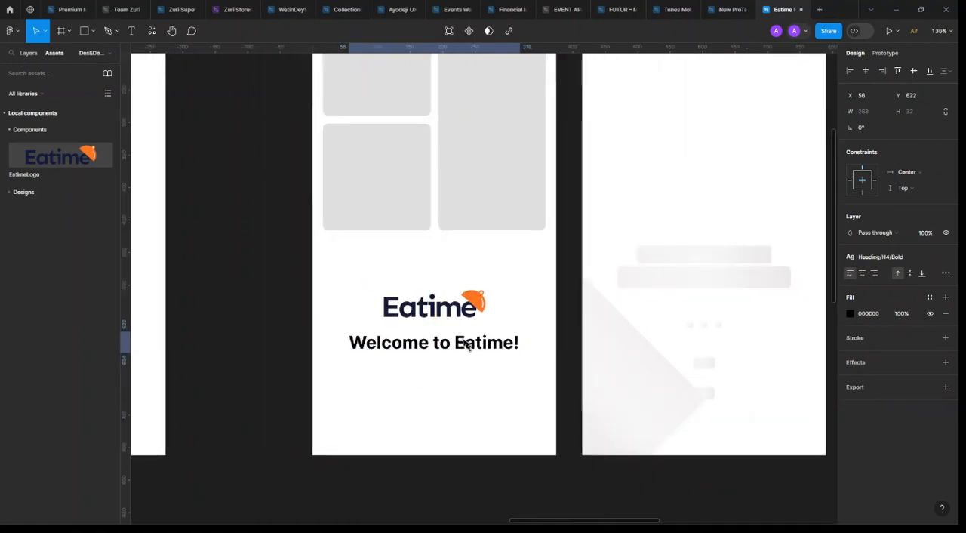
{"action": "key", "text": "alt"}
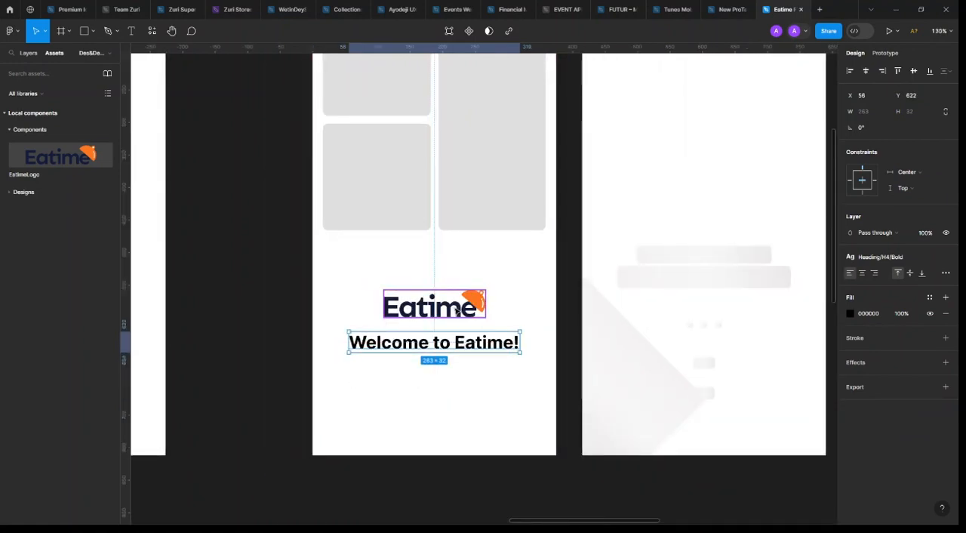
{"action": "key", "text": "Down"}
{"action": "key", "text": "Down"}
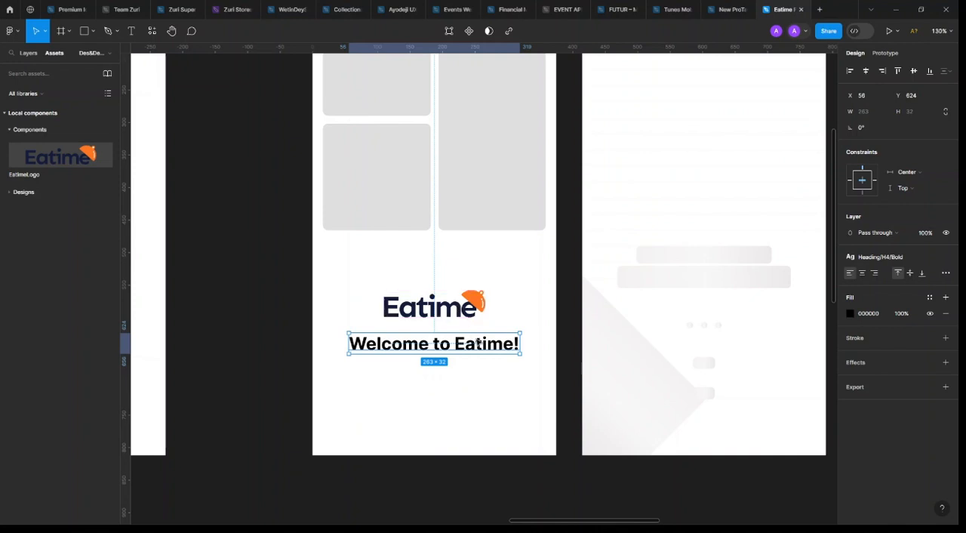
Duplicate the welcome text directly below itself at Y 668 and apply the Body/14/Regular text style to the copy
{"action": "left_click_drag", "start_coordinate": [480, 346], "coordinate": [487, 373], "text": "alt"}
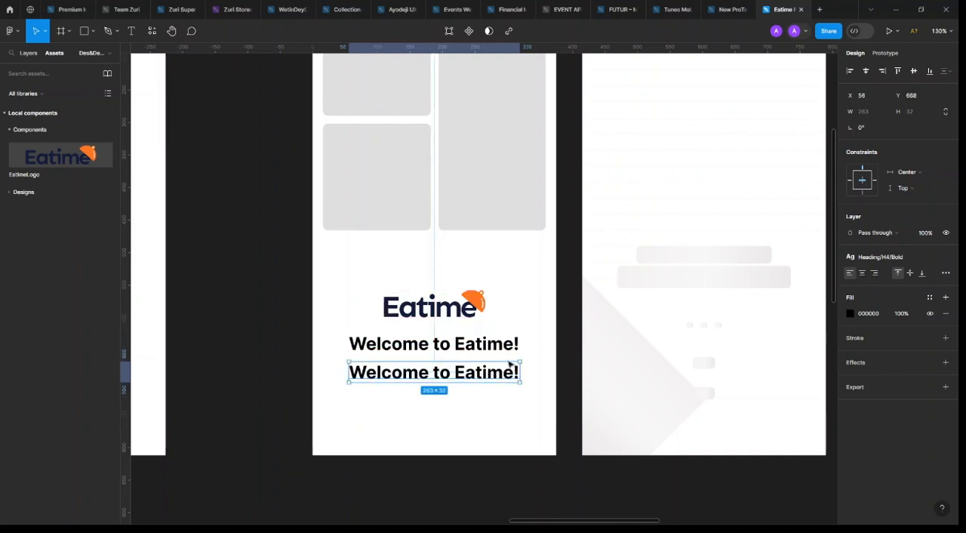
{"action": "left_click", "coordinate": [917, 261]}
{"action": "scroll", "coordinate": [902, 403], "scroll_direction": "down", "scroll_amount": 5}
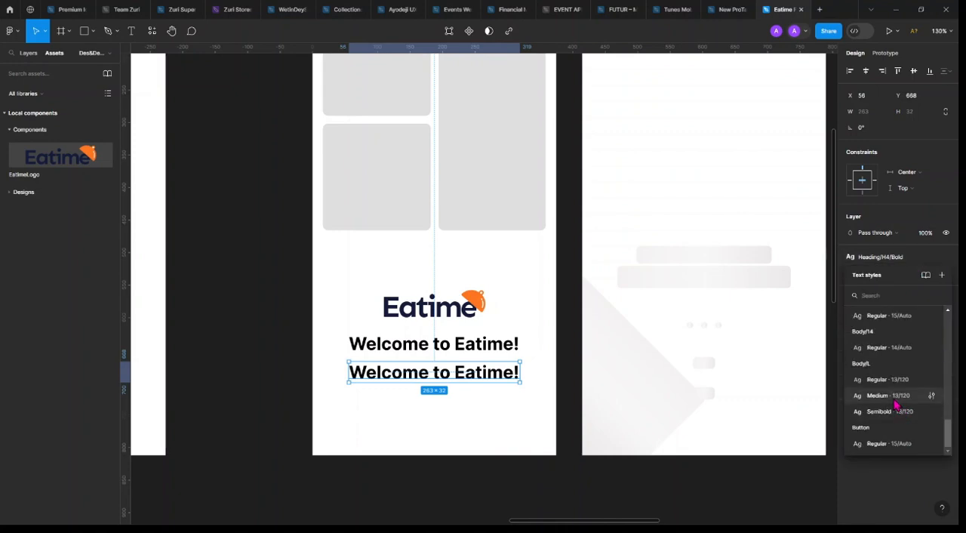
{"action": "left_click", "coordinate": [897, 398]}
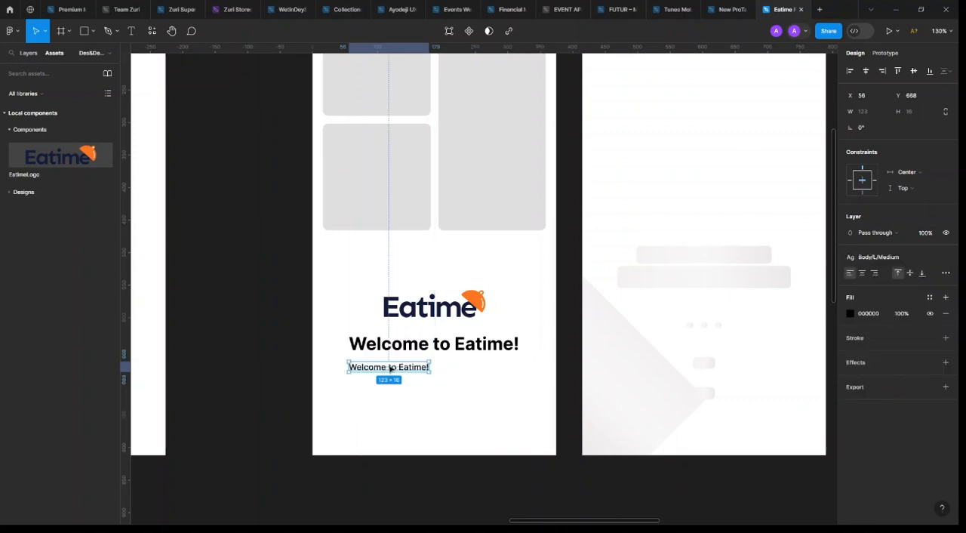
{"action": "left_click", "coordinate": [891, 259]}
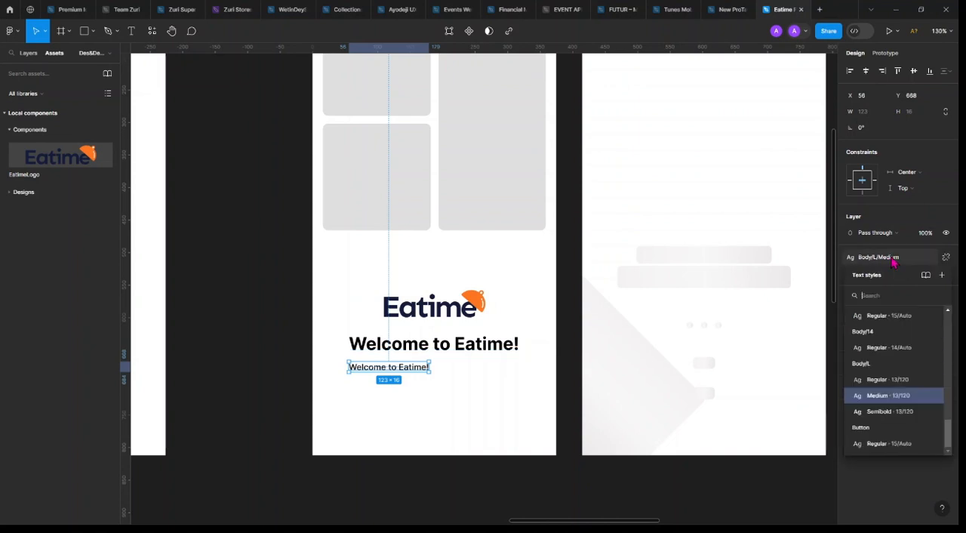
{"action": "left_click", "coordinate": [904, 349]}
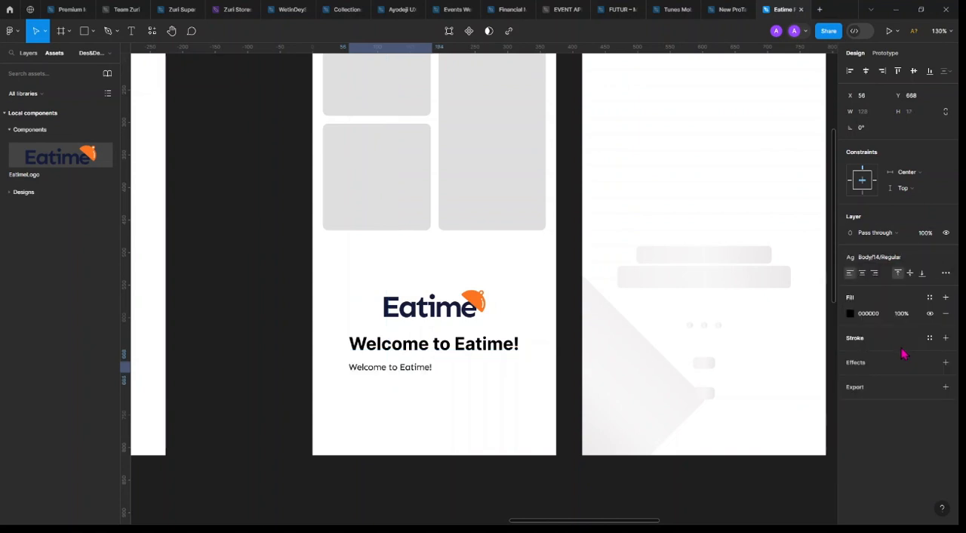
{"action": "left_click", "coordinate": [899, 260]}
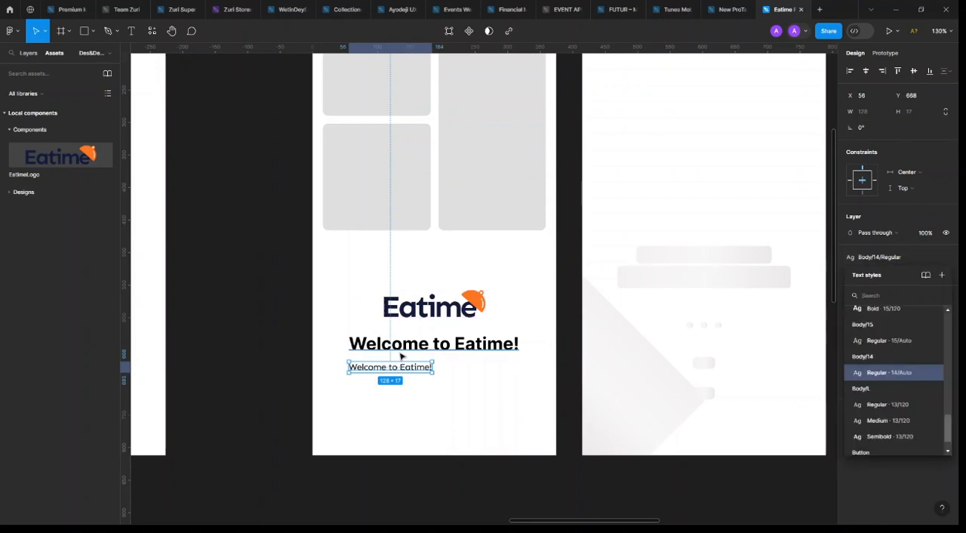
{"action": "scroll", "coordinate": [402, 357], "scroll_direction": "down", "scroll_amount": 1}
Duplicate the "HIGH FIDELITY" heading above the original, at about Y -2169, and change the copy's text to "Inter"
{"action": "left_click", "coordinate": [436, 351]}
{"action": "scroll", "coordinate": [447, 350], "scroll_direction": "down", "scroll_amount": 2}
{"action": "scroll", "coordinate": [445, 226], "scroll_direction": "up", "scroll_amount": 3}
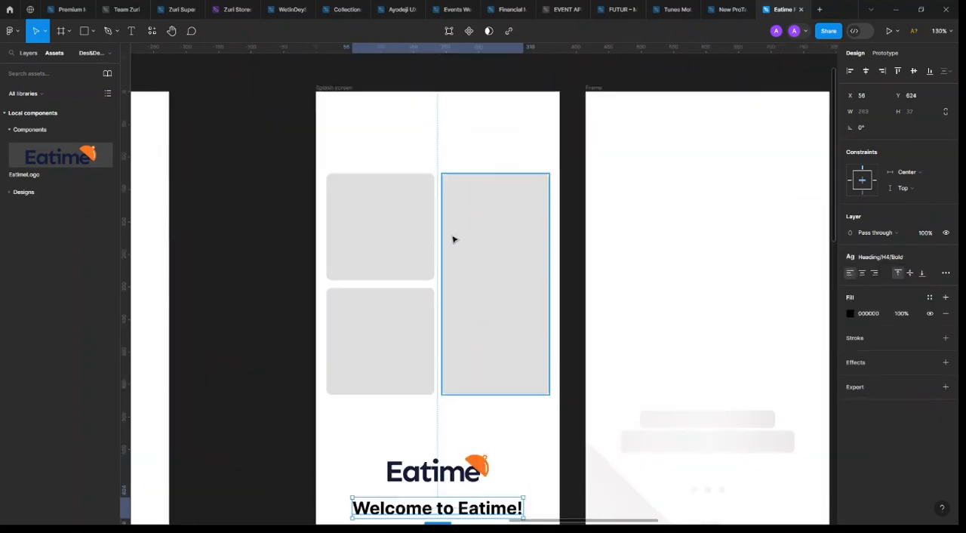
{"action": "scroll", "coordinate": [498, 257], "scroll_direction": "down", "scroll_amount": 2}
{"action": "scroll", "coordinate": [495, 261], "scroll_direction": "down", "scroll_amount": 3}
{"action": "scroll", "coordinate": [532, 269], "scroll_direction": "up", "scroll_amount": 3}
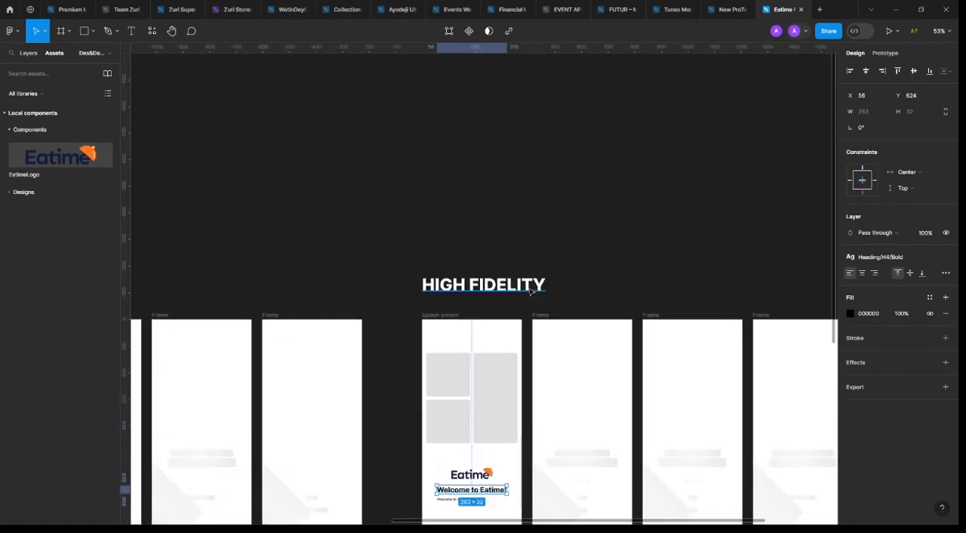
{"action": "left_click_drag", "start_coordinate": [531, 291], "coordinate": [523, 130]}
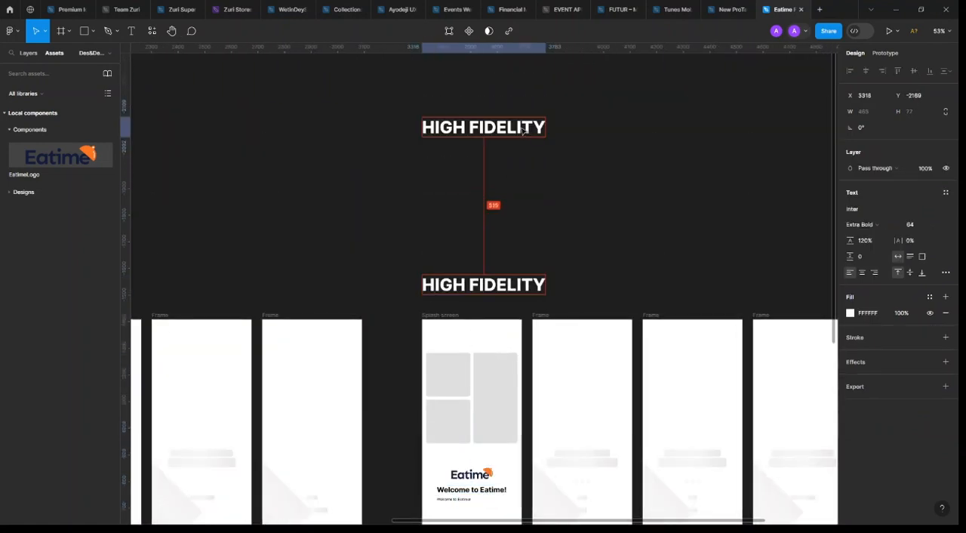
{"action": "double_click", "coordinate": [522, 128]}
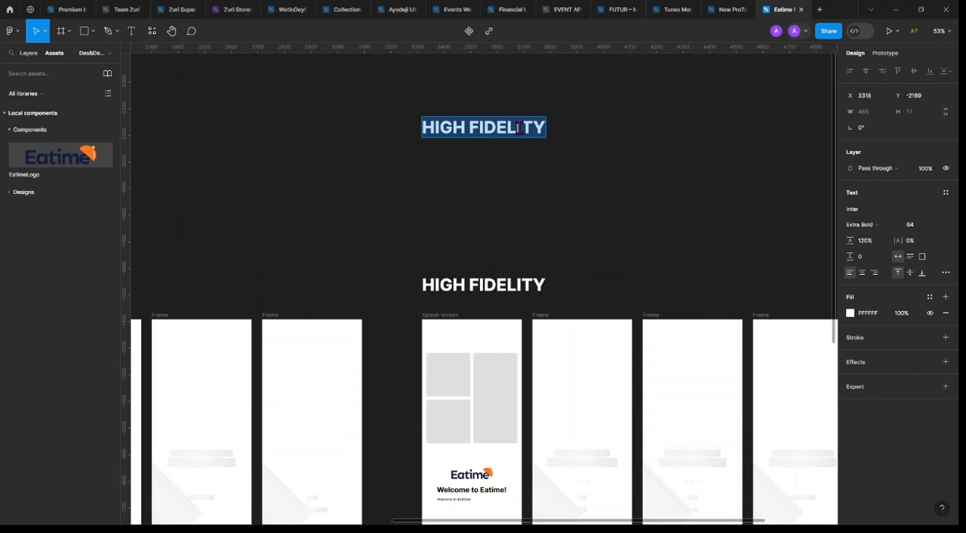
{"action": "key", "text": "BackSpace"}
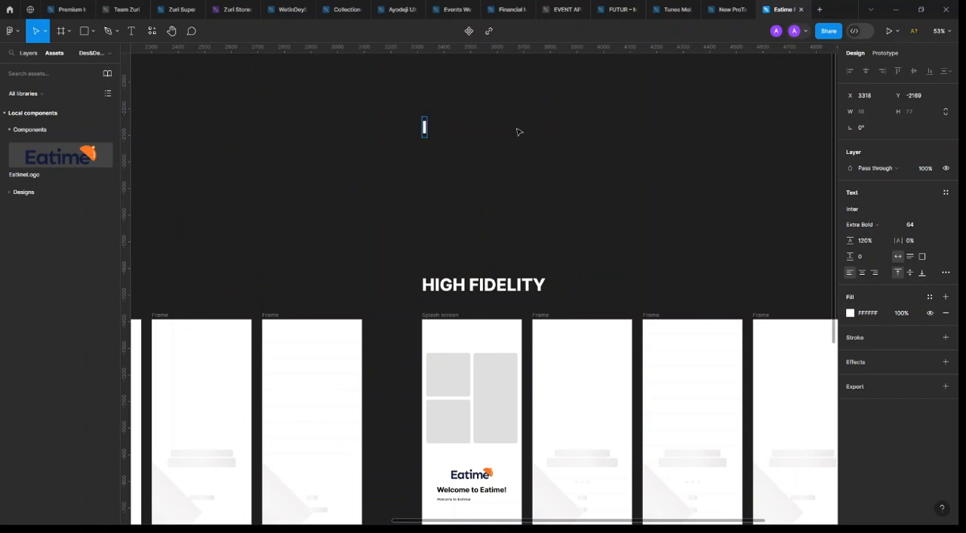
{"action": "type", "text": "Inter"}
{"action": "key", "text": "Escape"}
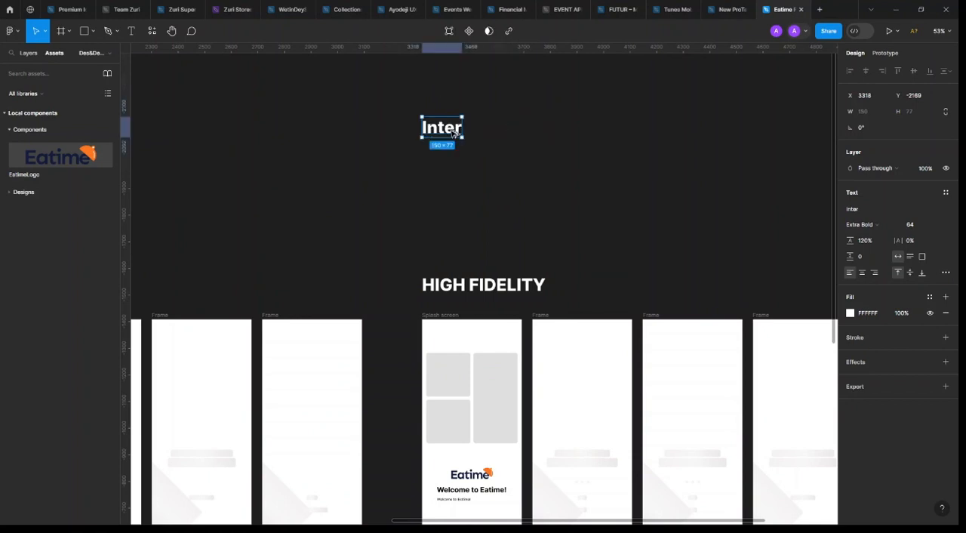
Duplicate the "Inter" label directly below it at about Y -2077 and change the copy's text to "Sen"
{"action": "left_click_drag", "start_coordinate": [453, 133], "coordinate": [452, 157]}
{"action": "double_click", "coordinate": [451, 154]}
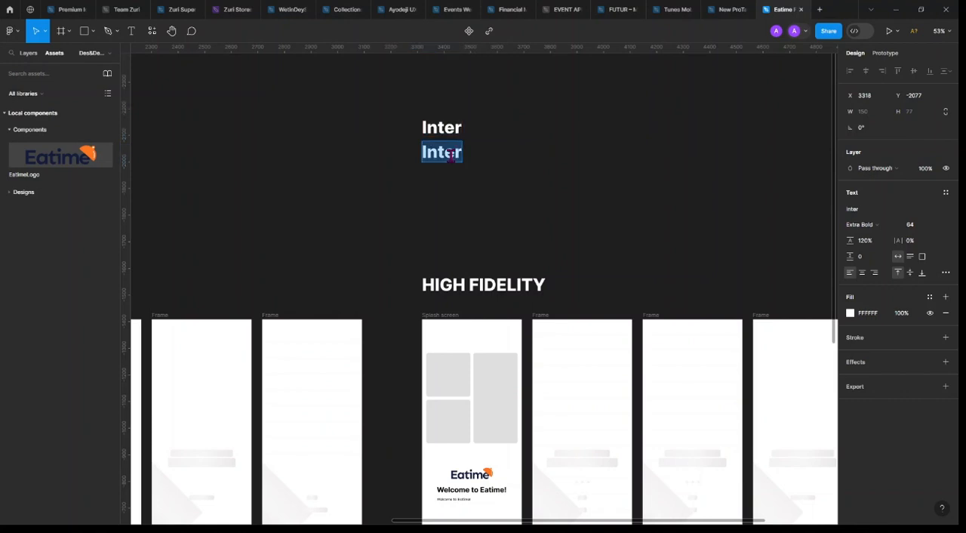
{"action": "type", "text": "Sen"}
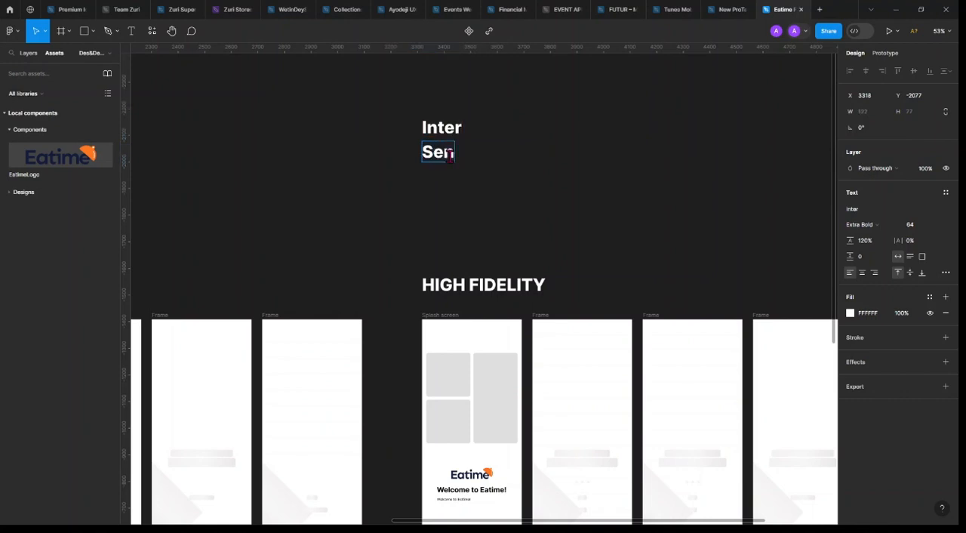
{"action": "key", "text": "Escape"}
{"action": "key", "text": "Escape"}
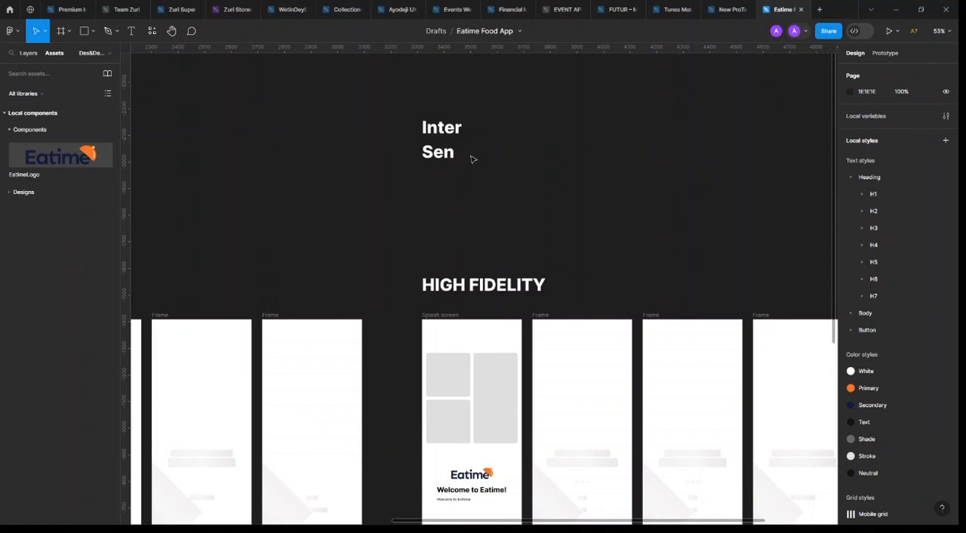
{"action": "left_click", "coordinate": [440, 155]}
{"action": "scroll", "coordinate": [442, 144], "scroll_direction": "down", "scroll_amount": 1}
{"action": "scroll", "coordinate": [473, 130], "scroll_direction": "up", "scroll_amount": 1}
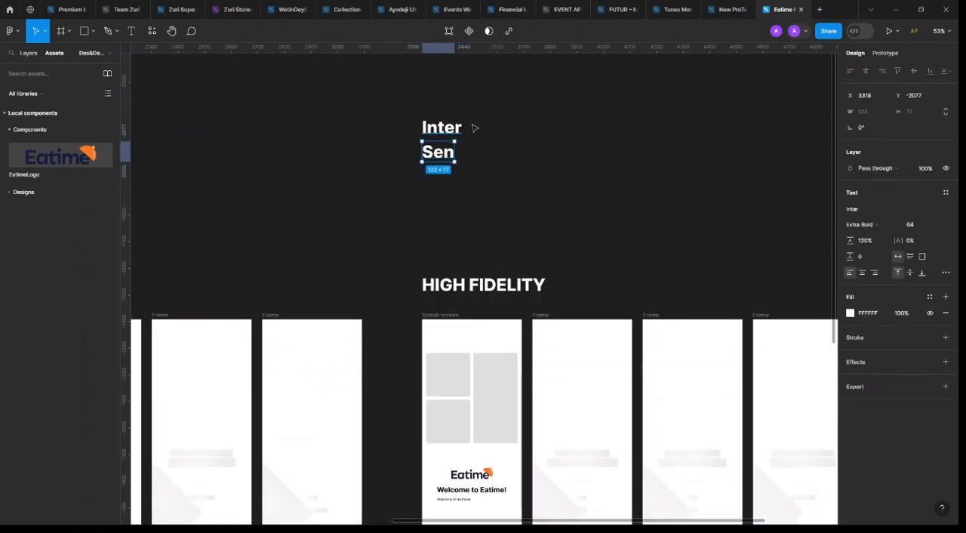
Replace the small text below the welcome heading with "Pre-order foods from your favorite restaurants"
{"action": "scroll", "coordinate": [513, 211], "scroll_direction": "down", "scroll_amount": 5}
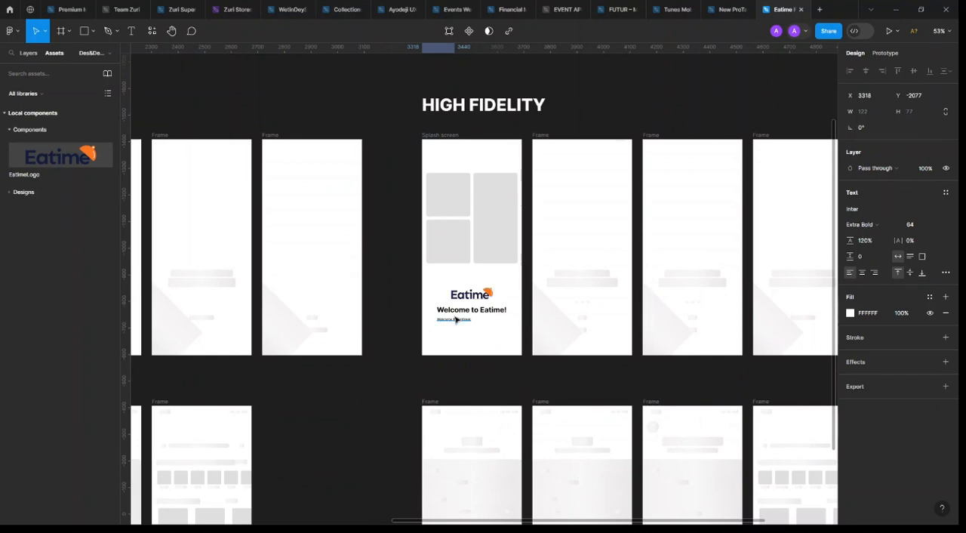
{"action": "scroll", "coordinate": [463, 325], "scroll_direction": "up", "scroll_amount": 5, "text": "ctrl"}
{"action": "left_click", "coordinate": [473, 329]}
{"action": "double_click", "coordinate": [472, 326]}
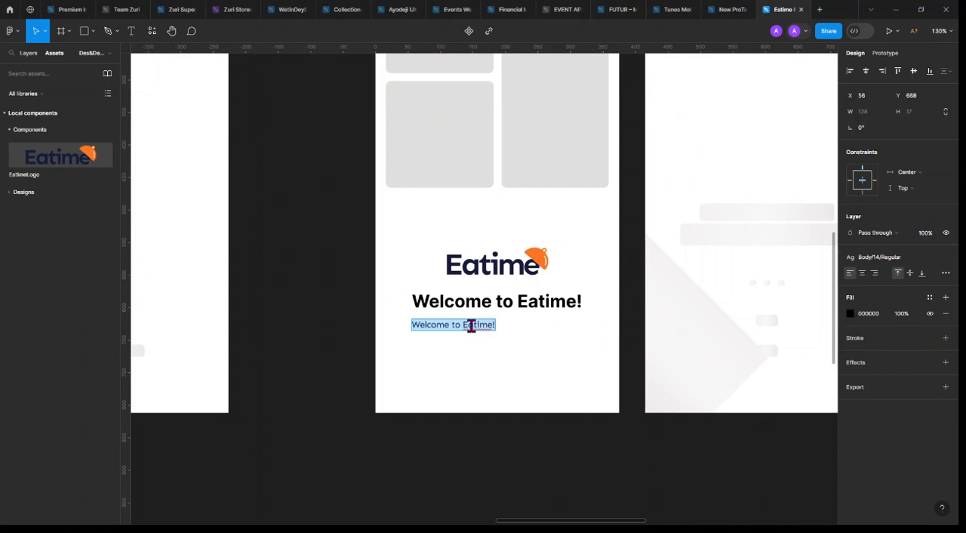
{"action": "type", "text": "Pre"}
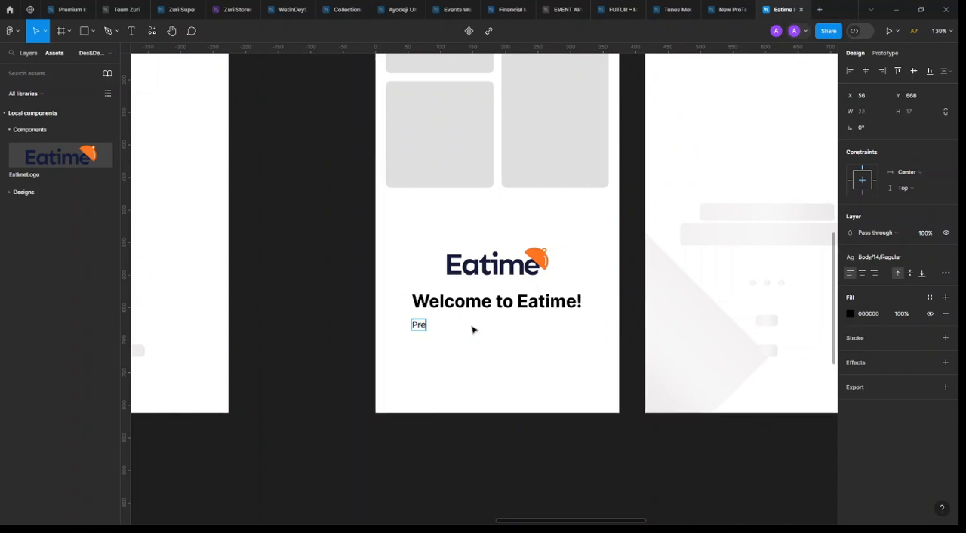
{"action": "type", "text": "-order"}
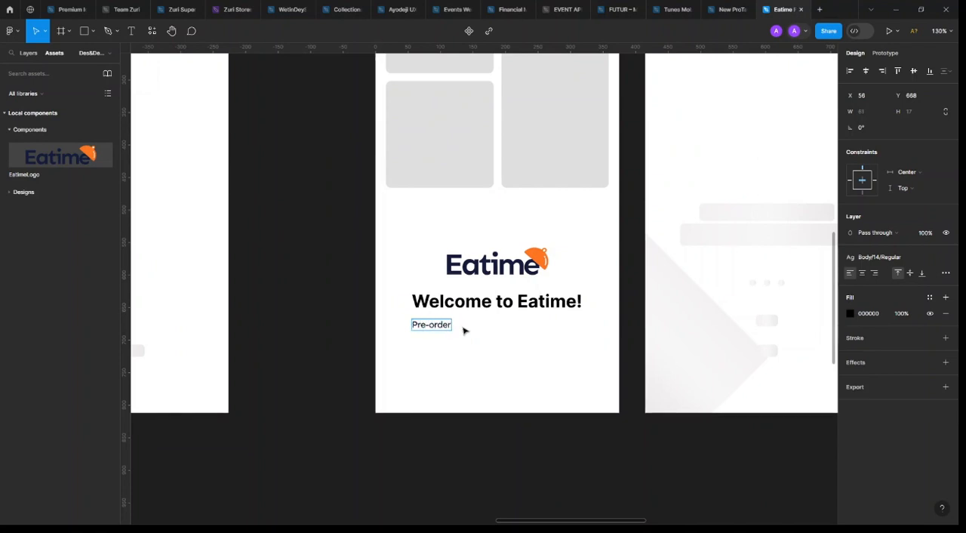
{"action": "type", "text": " for"}
{"action": "type", "text": "from yo"}
{"action": "type", "text": "ur"}
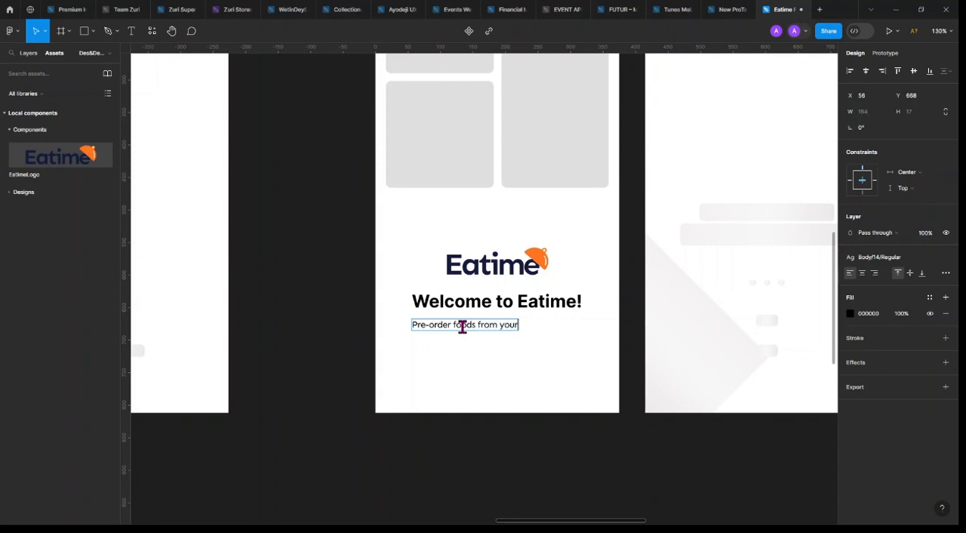
{"action": "type", "text": " favori"}
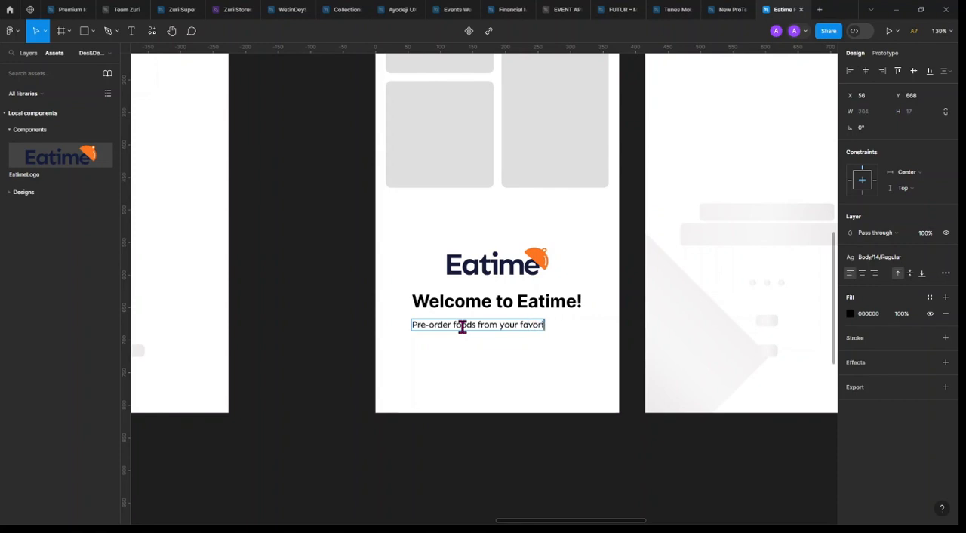
{"action": "type", "text": "te re"}
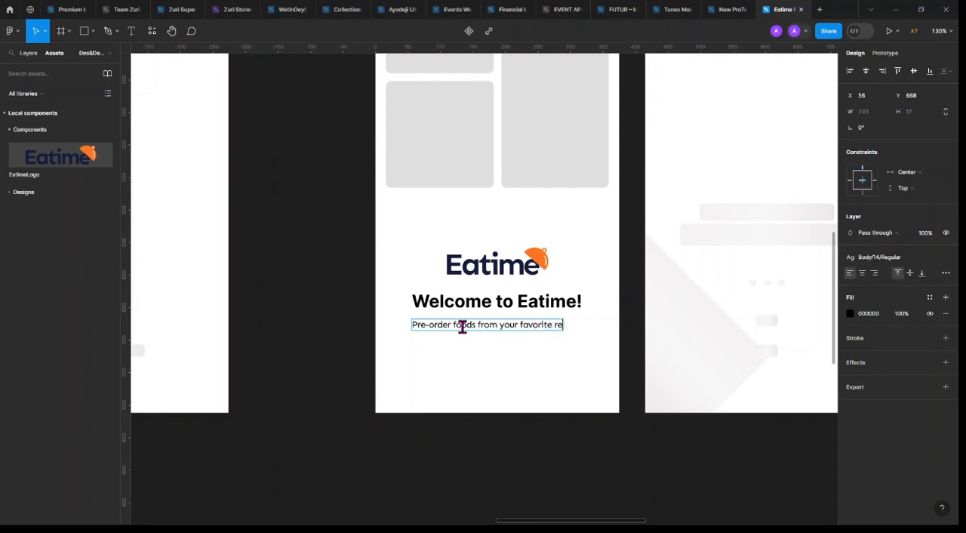
{"action": "type", "text": "staurants"}
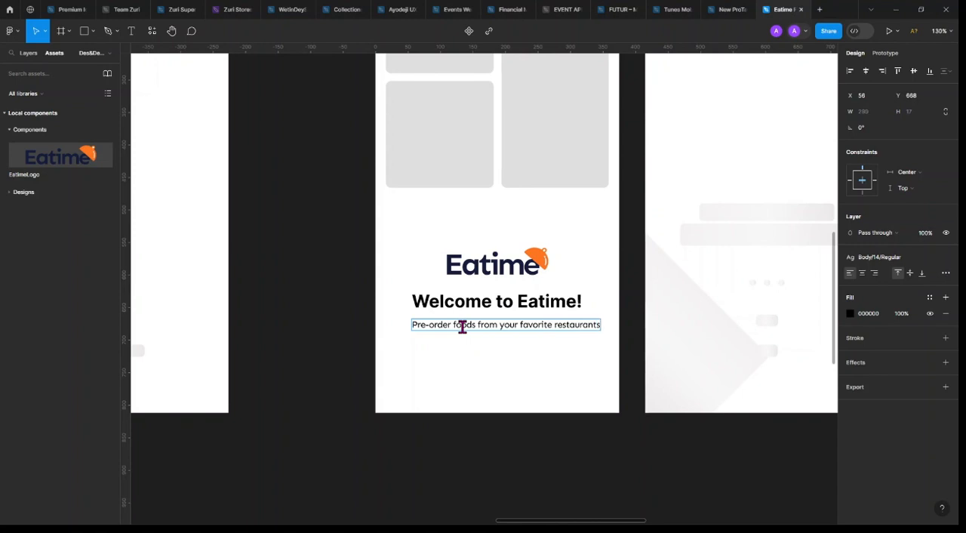
{"action": "key", "text": "Escape"}
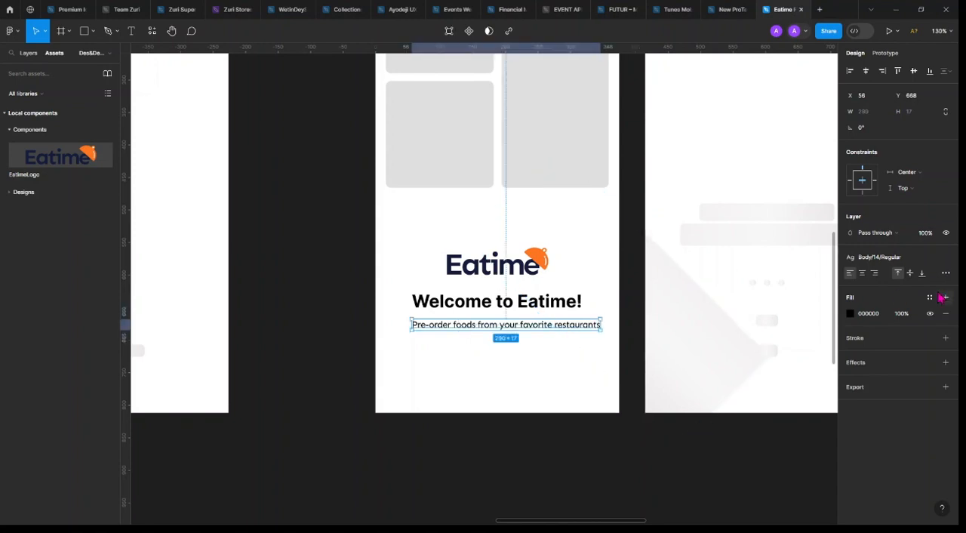
Check the properties of the Body/14 Regular text style used by the tagline
{"action": "left_click", "coordinate": [892, 265]}
{"action": "left_click", "coordinate": [892, 265]}
{"action": "left_click", "coordinate": [895, 264]}
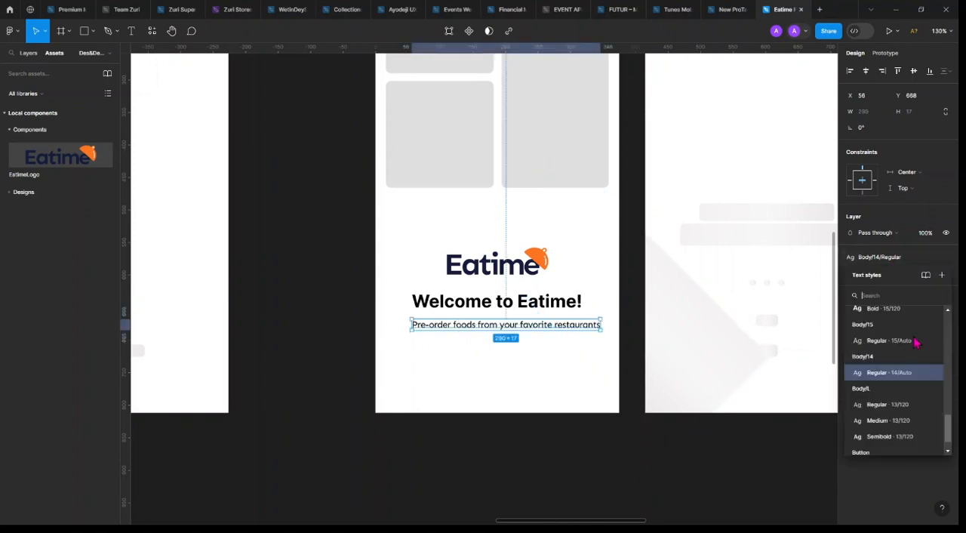
{"action": "left_click", "coordinate": [933, 374]}
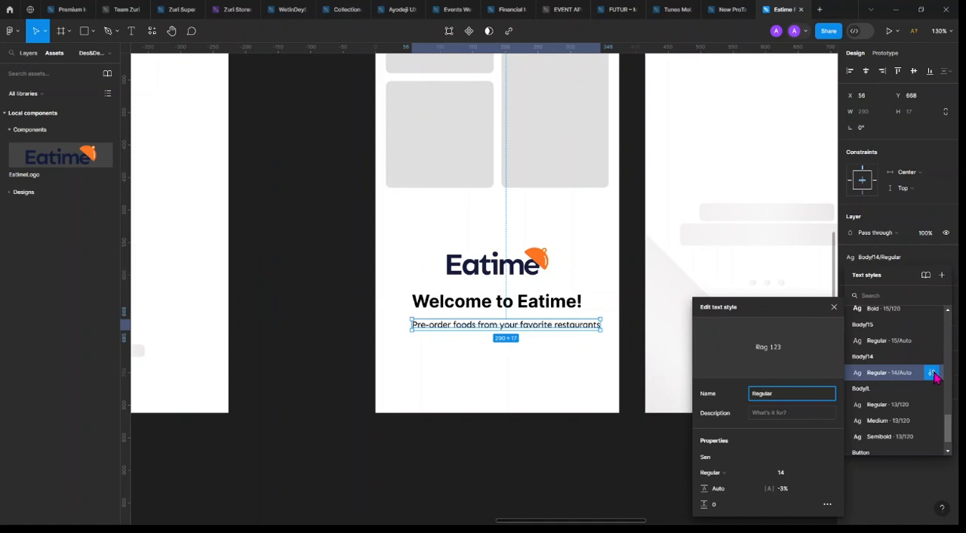
{"action": "left_click", "coordinate": [934, 375]}
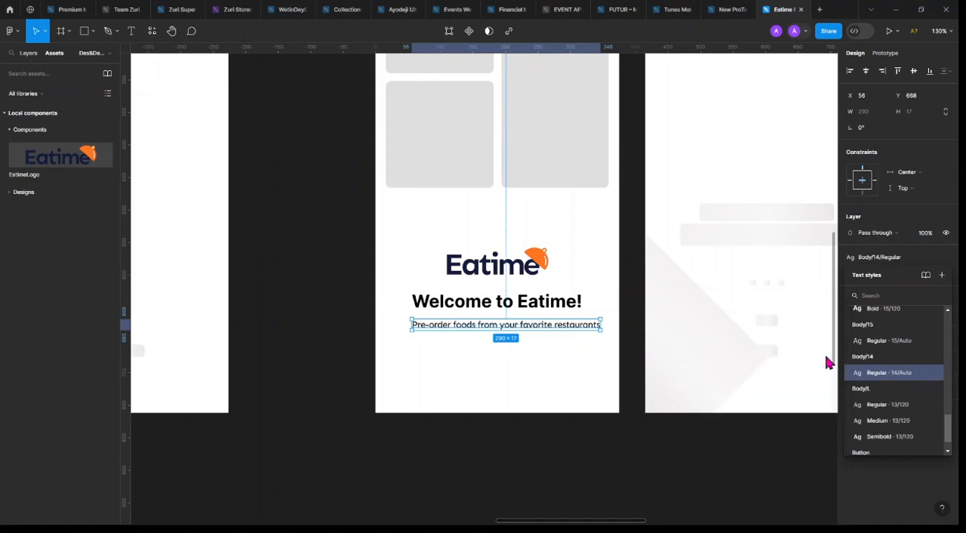
Center the tagline horizontally on the Splash screen and wrap it with the welcome heading in a vertical auto layout with 8 spacing
{"action": "left_click", "coordinate": [865, 70]}
{"action": "left_click", "coordinate": [866, 70]}
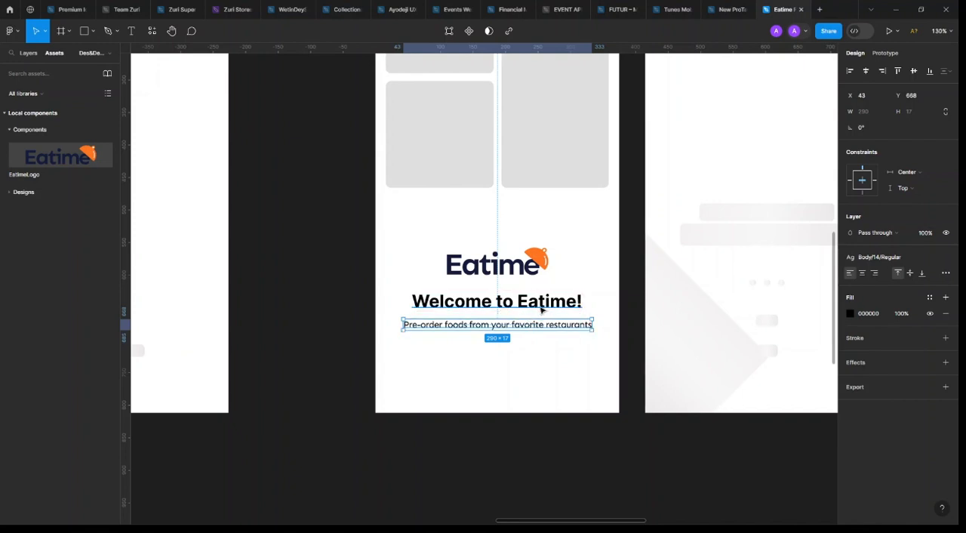
{"action": "left_click", "coordinate": [540, 308], "text": "shift"}
{"action": "key", "text": "shift+a"}
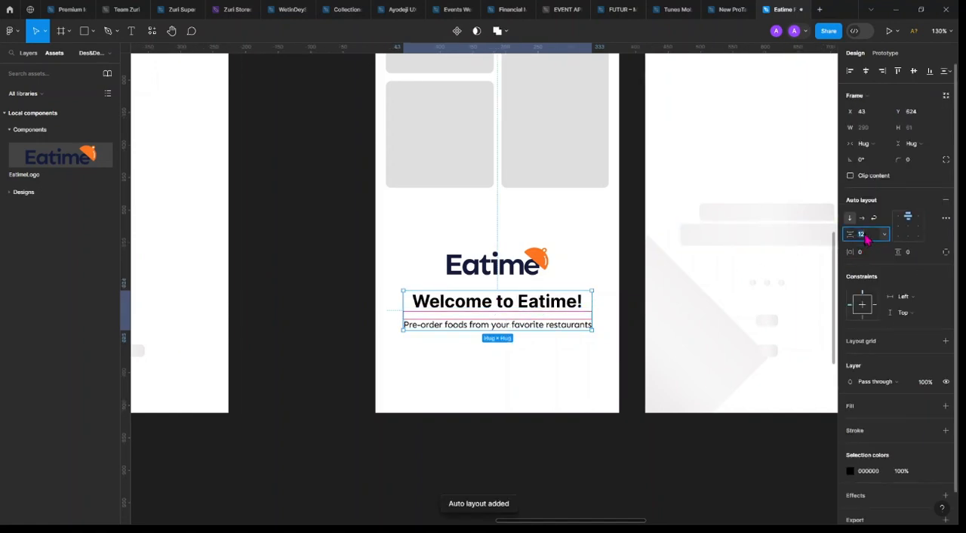
{"action": "type", "text": "8"}
{"action": "key", "text": "Return"}
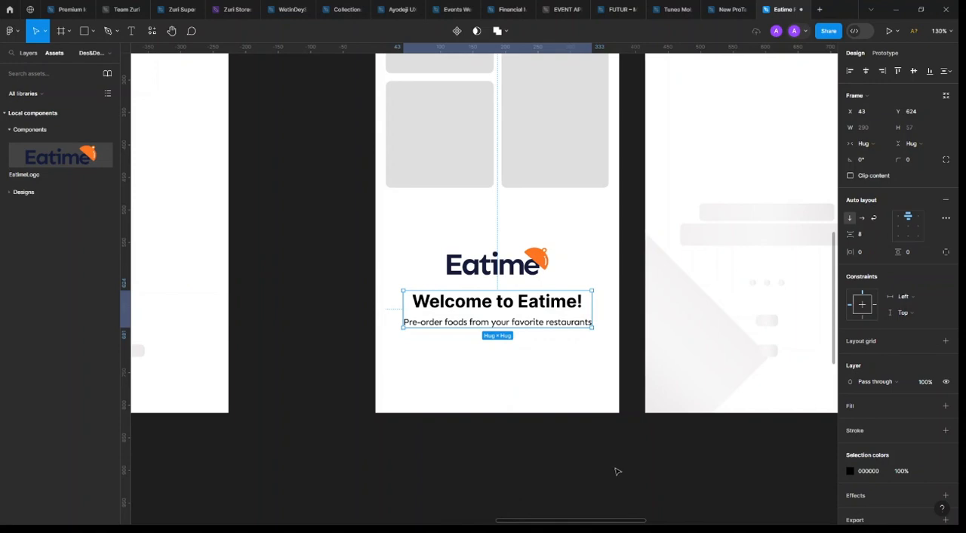
{"action": "scroll", "coordinate": [554, 349], "scroll_direction": "down", "scroll_amount": 1}
{"action": "left_click", "coordinate": [591, 442]}
Duplicate the list of screen names beside the wireframes to the right of the "Inter" and "Sen" labels, at about X 3616, Y -2178
{"action": "scroll", "coordinate": [580, 434], "scroll_direction": "up", "scroll_amount": 2}
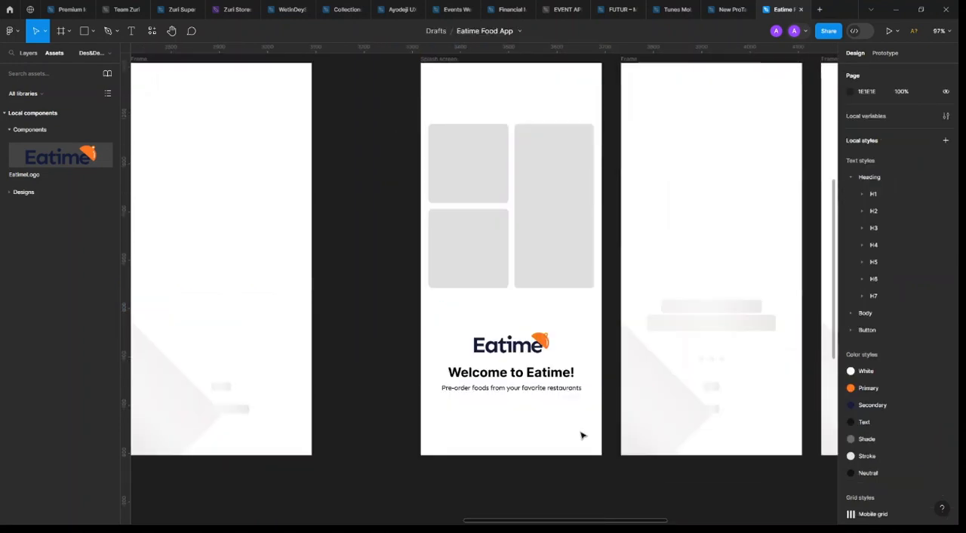
{"action": "scroll", "coordinate": [559, 382], "scroll_direction": "right", "scroll_amount": 3}
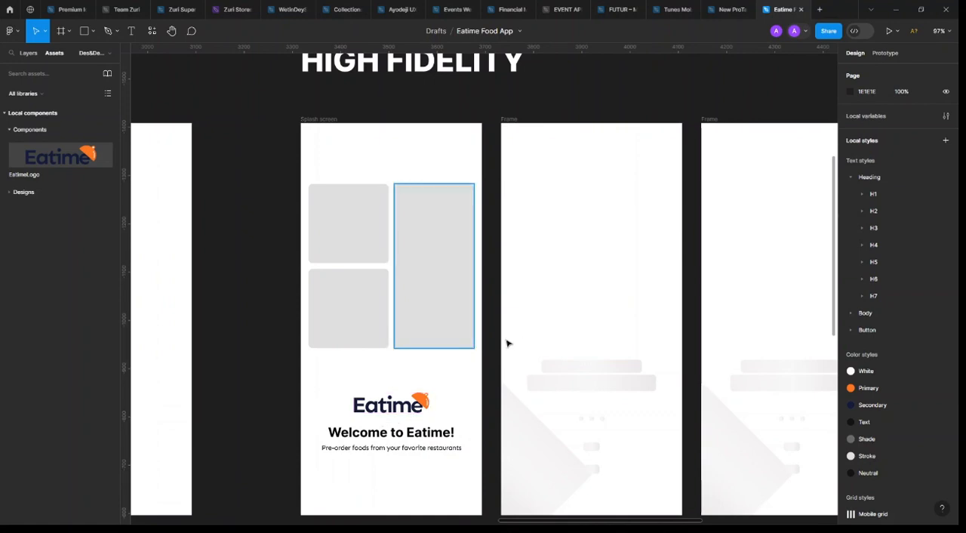
{"action": "scroll", "coordinate": [504, 343], "scroll_direction": "down", "scroll_amount": 2}
{"action": "scroll", "coordinate": [504, 343], "scroll_direction": "right", "scroll_amount": 3}
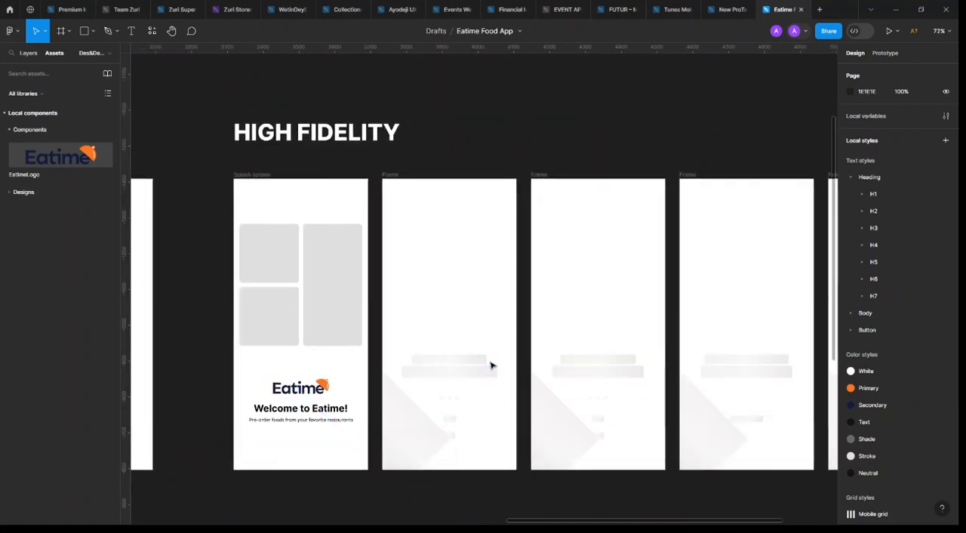
{"action": "scroll", "coordinate": [399, 211], "scroll_direction": "down", "scroll_amount": 3}
{"action": "scroll", "coordinate": [399, 241], "scroll_direction": "left", "scroll_amount": 5}
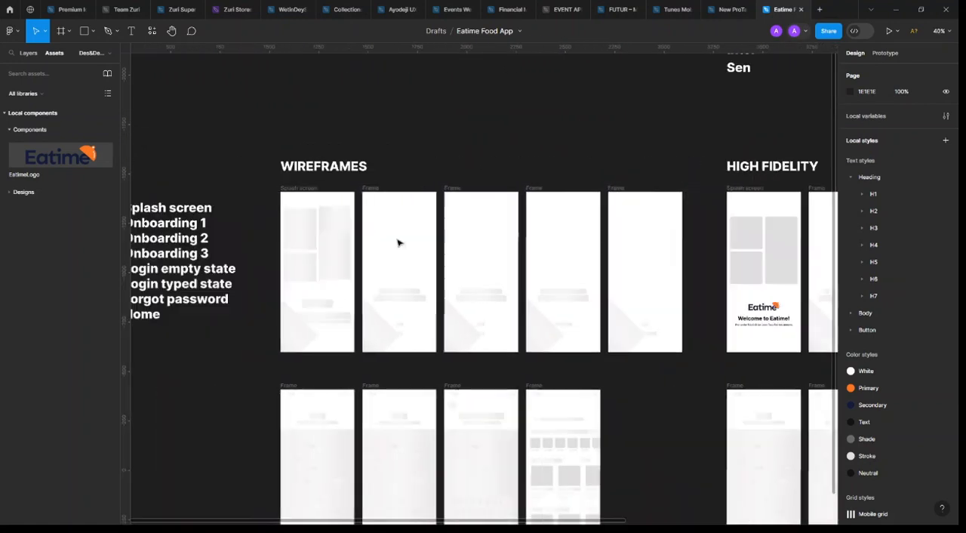
{"action": "left_click", "coordinate": [224, 249]}
{"action": "scroll", "coordinate": [224, 249], "scroll_direction": "right", "scroll_amount": 2}
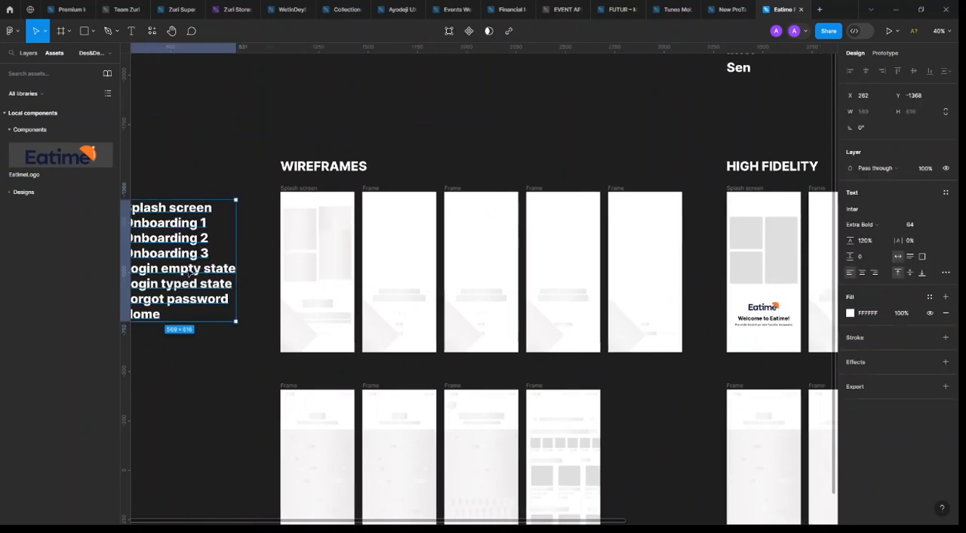
{"action": "scroll", "coordinate": [181, 244], "scroll_direction": "down", "scroll_amount": 3}
{"action": "scroll", "coordinate": [249, 254], "scroll_direction": "down", "scroll_amount": 2}
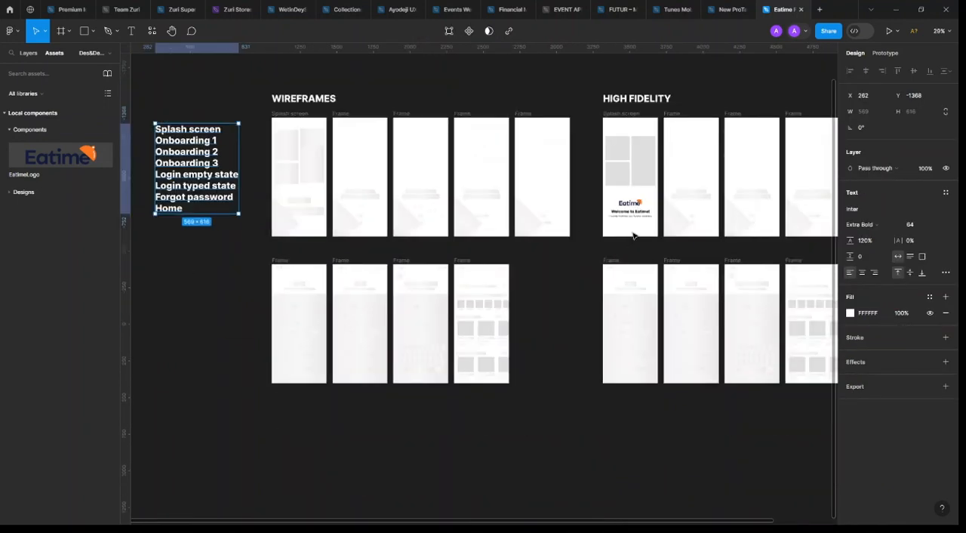
{"action": "scroll", "coordinate": [576, 240], "scroll_direction": "up", "scroll_amount": 2}
{"action": "scroll", "coordinate": [304, 250], "scroll_direction": "down", "scroll_amount": 3}
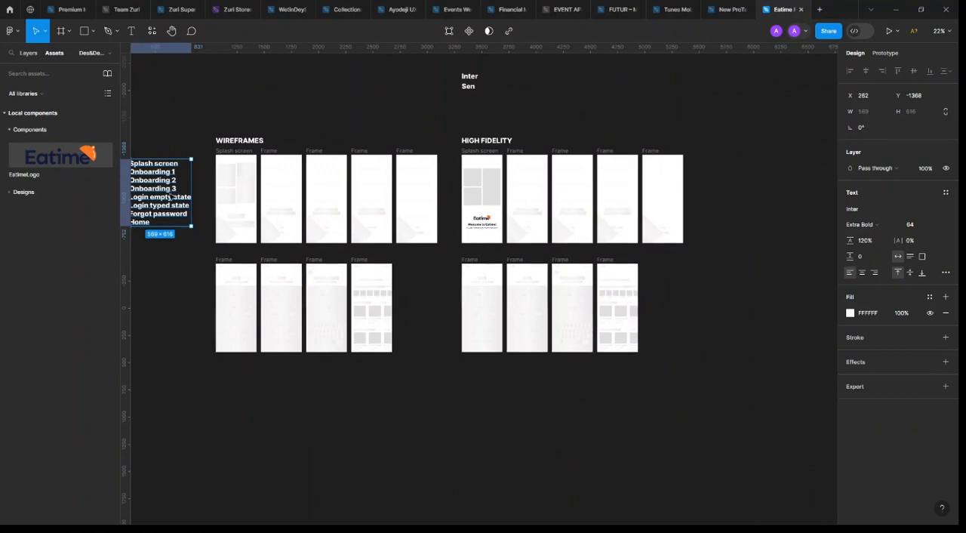
{"action": "left_click_drag", "start_coordinate": [623, 114], "coordinate": [527, 107]}
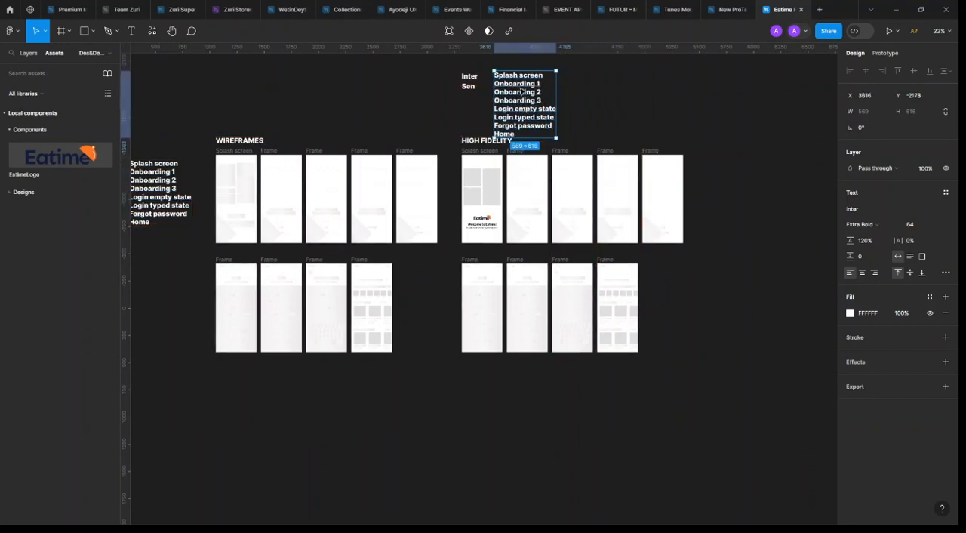
Copy "Onboarding 1" from the duplicated list and use it to rename the High Fidelity frame right after the Splash screen
{"action": "scroll", "coordinate": [521, 83], "scroll_direction": "up", "scroll_amount": 3}
{"action": "scroll", "coordinate": [529, 93], "scroll_direction": "up", "scroll_amount": 2}
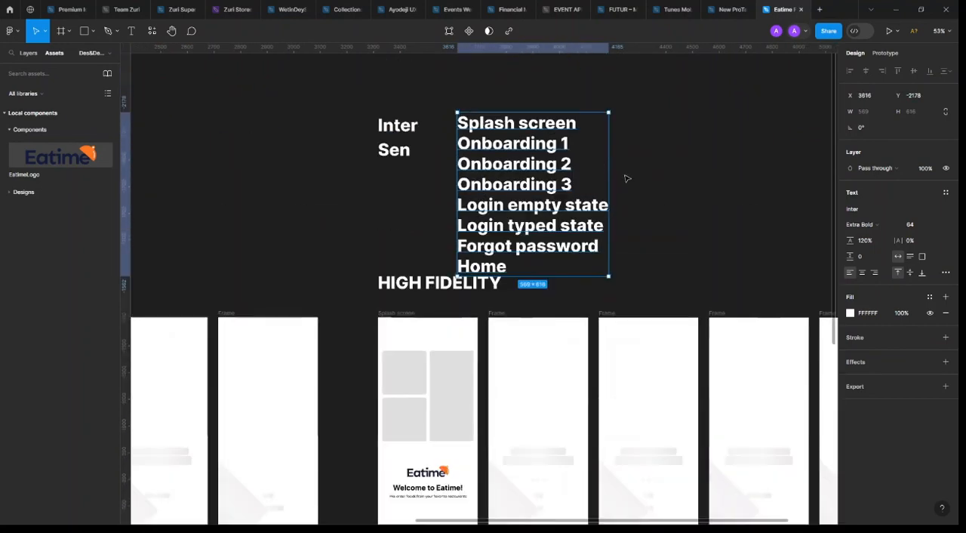
{"action": "double_click", "coordinate": [556, 143]}
{"action": "left_click", "coordinate": [556, 144]}
{"action": "left_click_drag", "start_coordinate": [568, 143], "coordinate": [458, 143]}
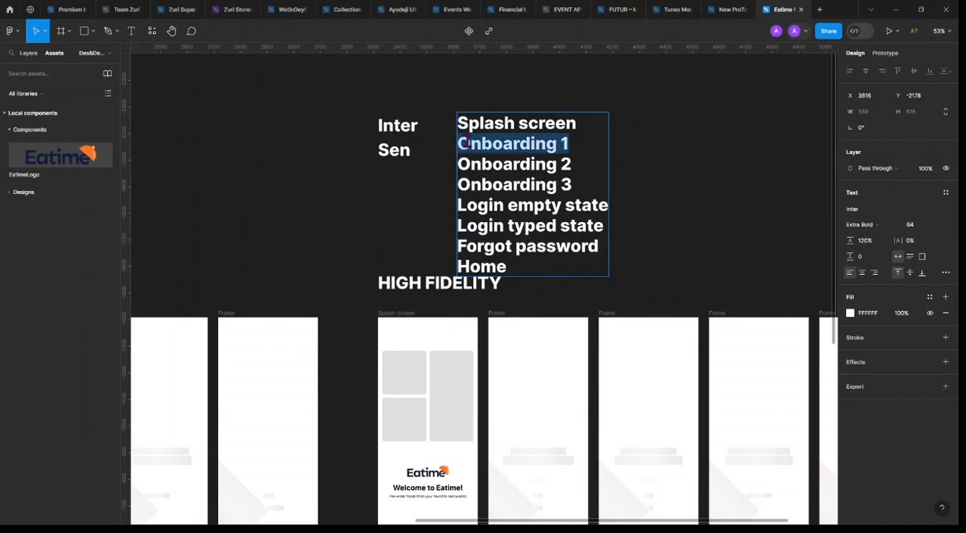
{"action": "key", "text": "Escape"}
{"action": "scroll", "coordinate": [509, 316], "scroll_direction": "up", "scroll_amount": 5}
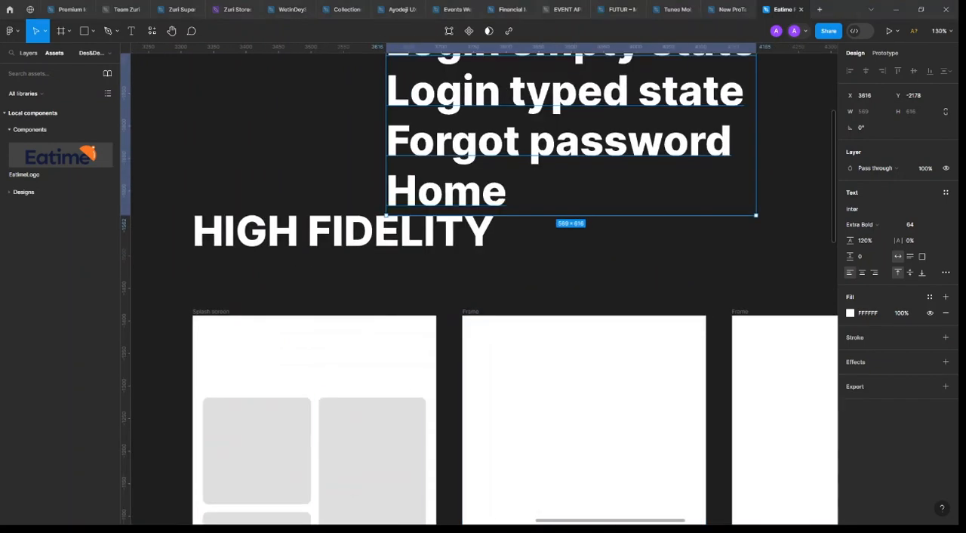
{"action": "left_click", "coordinate": [471, 311]}
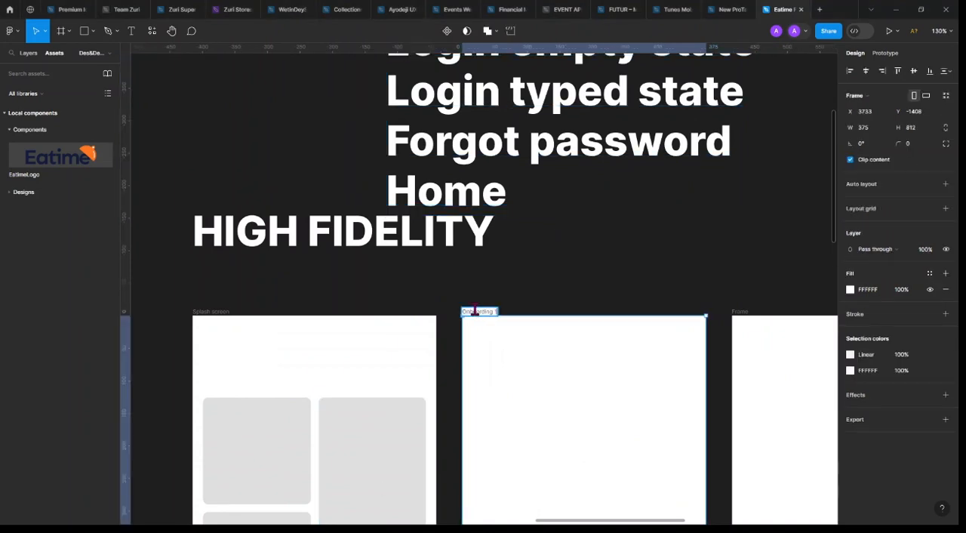
Copy "Onboarding 2" from the screen list and rename the third High Fidelity frame with it
{"action": "scroll", "coordinate": [604, 267], "scroll_direction": "down", "scroll_amount": 4}
{"action": "scroll", "coordinate": [551, 267], "scroll_direction": "right", "scroll_amount": 2}
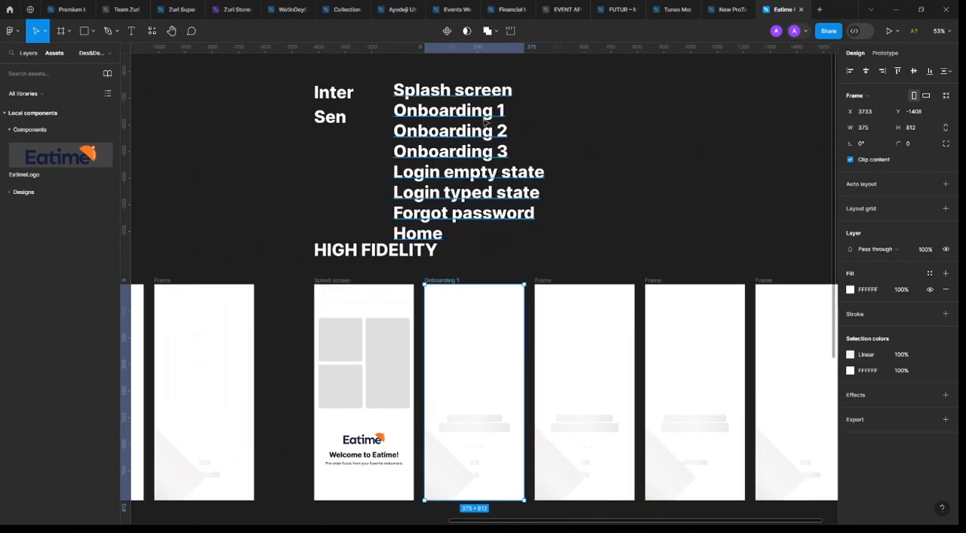
{"action": "double_click", "coordinate": [494, 137]}
{"action": "left_click", "coordinate": [493, 137]}
{"action": "left_click_drag", "start_coordinate": [508, 131], "coordinate": [387, 133]}
{"action": "key", "text": "ctrl+c"}
{"action": "key", "text": "Escape"}
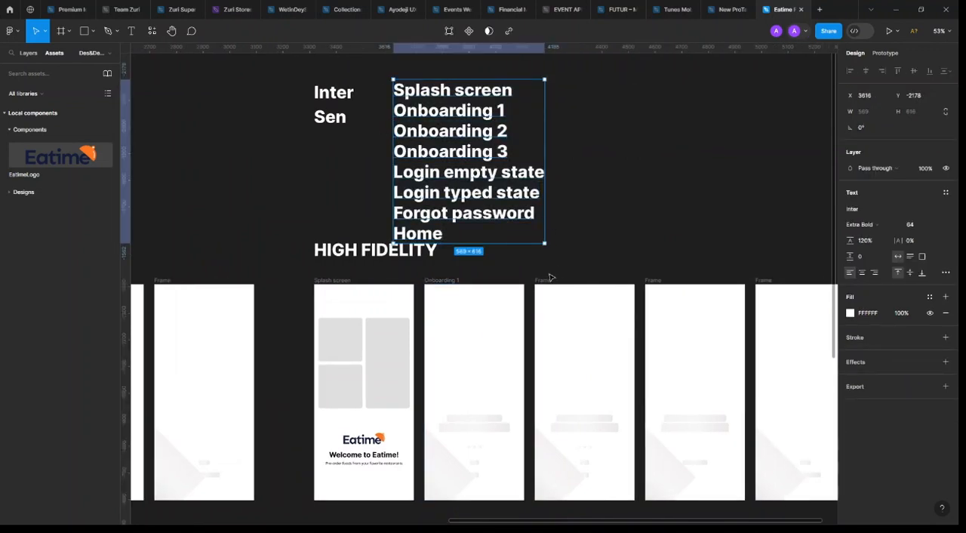
{"action": "double_click", "coordinate": [550, 279]}
{"action": "key", "text": "ctrl+v"}
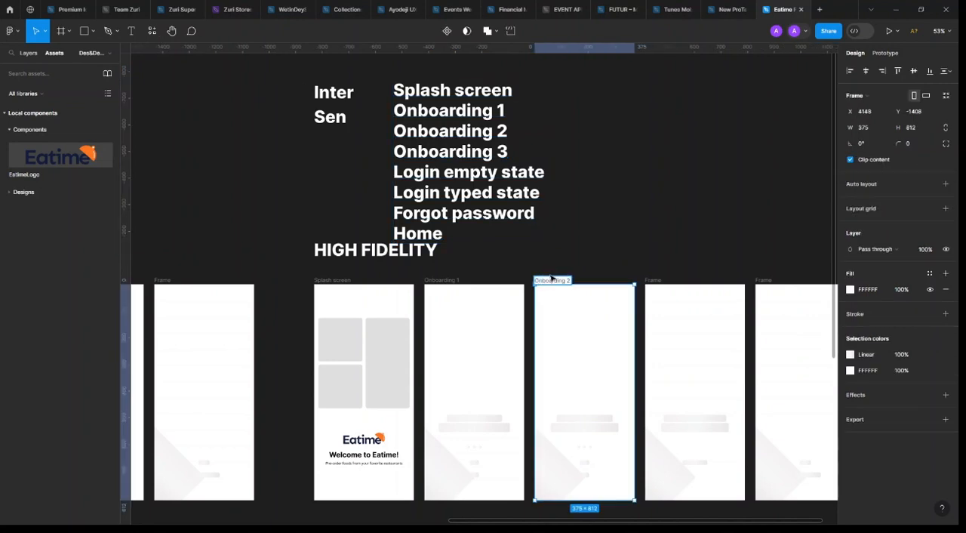
{"action": "key", "text": "Return"}
Copy "Onboarding 3" from the screen list and rename the fourth High Fidelity frame with it
{"action": "left_click", "coordinate": [475, 151]}
{"action": "double_click", "coordinate": [498, 152]}
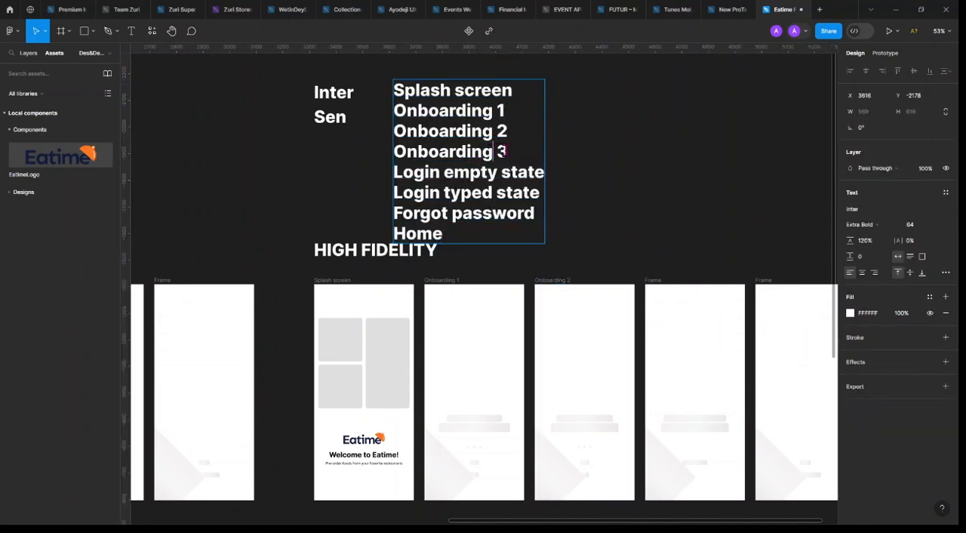
{"action": "left_click_drag", "start_coordinate": [507, 152], "coordinate": [371, 148]}
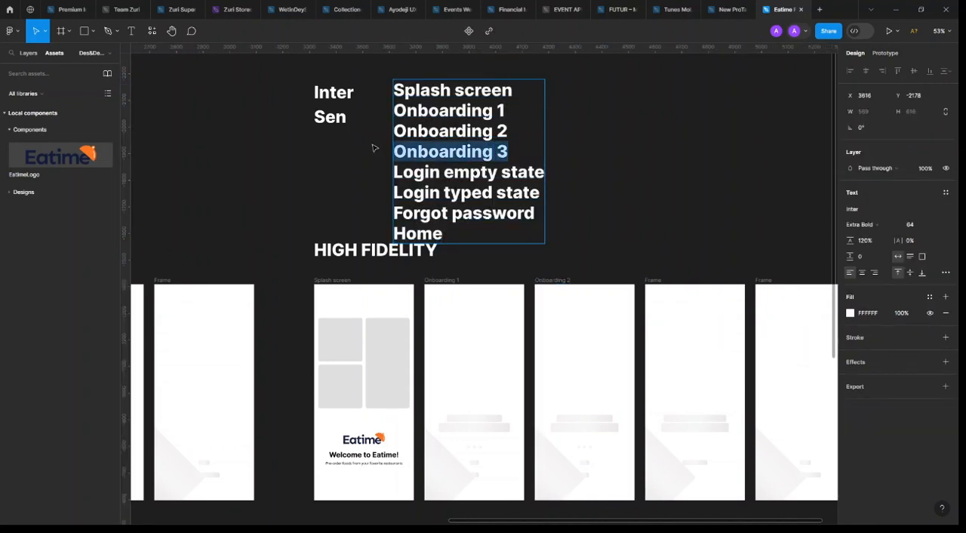
{"action": "key", "text": "ctrl+c"}
{"action": "key", "text": "Escape"}
{"action": "double_click", "coordinate": [654, 280]}
{"action": "key", "text": "ctrl+v"}
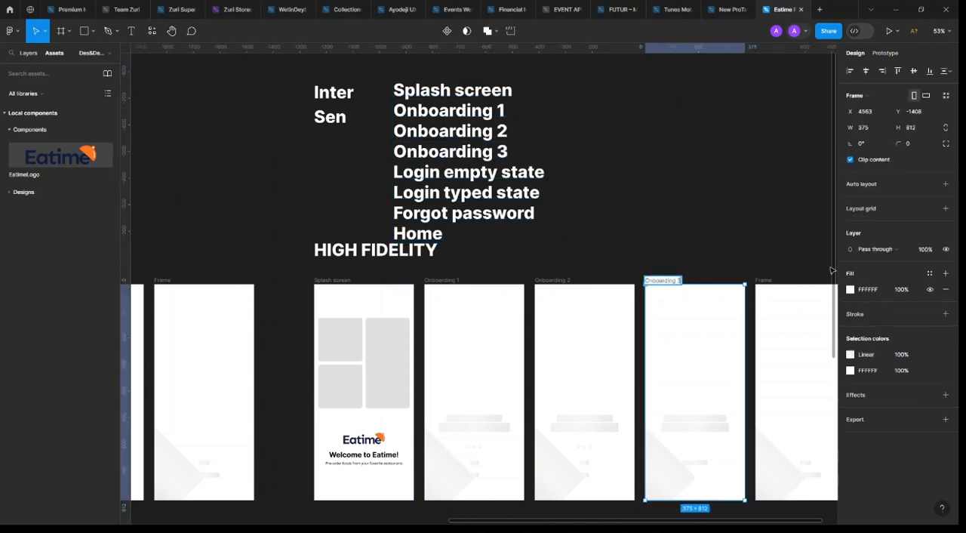
{"action": "key", "text": "Return"}
Rename the fifth frame in the upper High Fidelity row as "Login/CreateAccount"
{"action": "scroll", "coordinate": [495, 190], "scroll_direction": "right", "scroll_amount": 3}
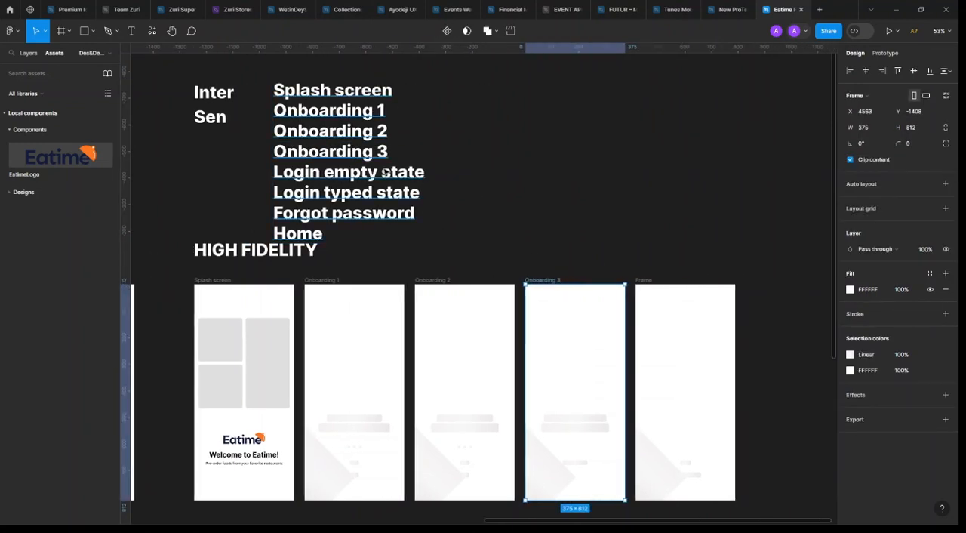
{"action": "left_click", "coordinate": [404, 181]}
{"action": "scroll", "coordinate": [538, 189], "scroll_direction": "down", "scroll_amount": 3}
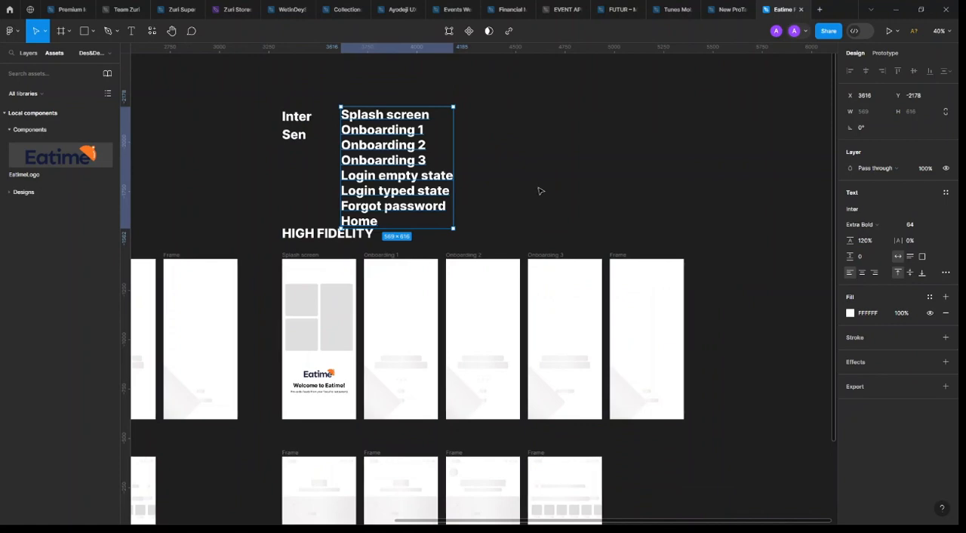
{"action": "left_click", "coordinate": [621, 259]}
{"action": "scroll", "coordinate": [355, 400], "scroll_direction": "down", "scroll_amount": 2}
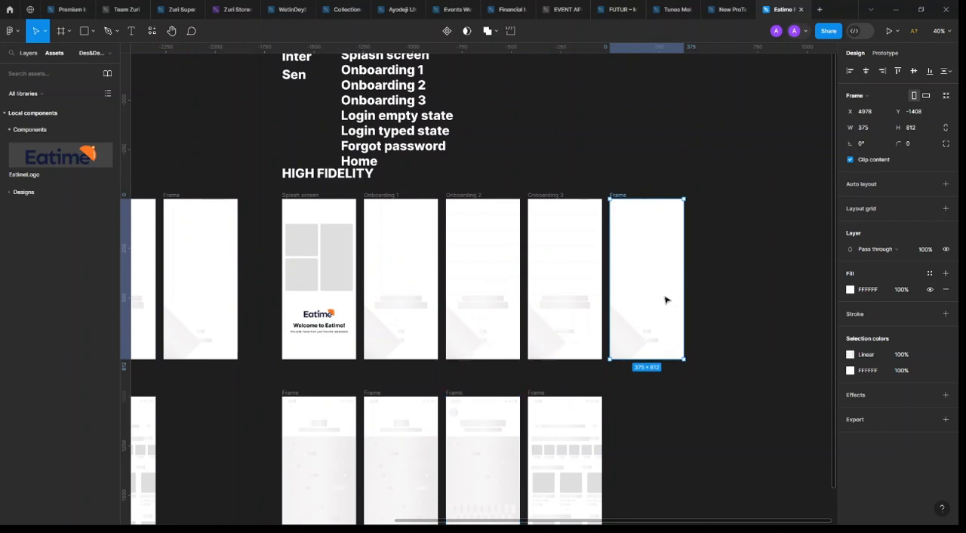
{"action": "scroll", "coordinate": [619, 212], "scroll_direction": "up", "scroll_amount": 5}
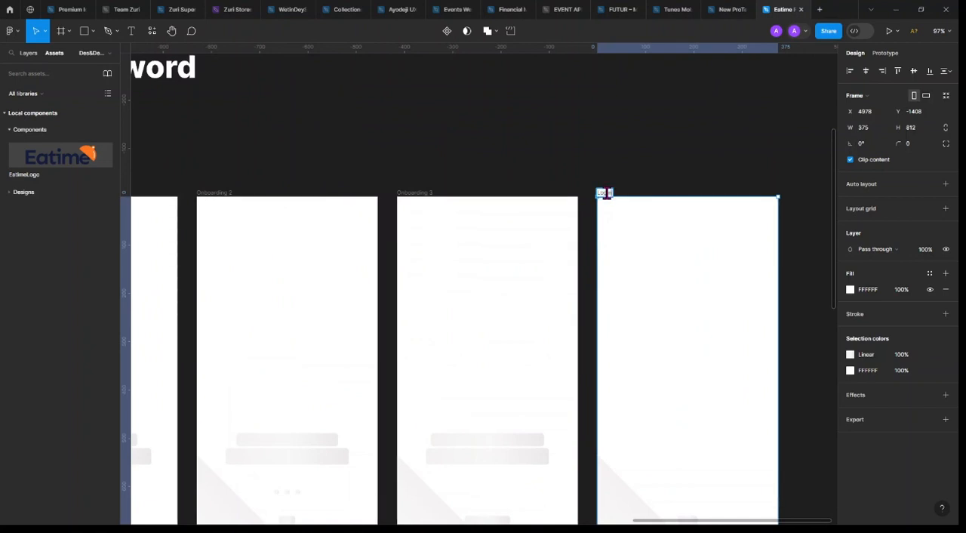
{"action": "type", "text": "gin/O"}
{"action": "type", "text": "reateAccount"}
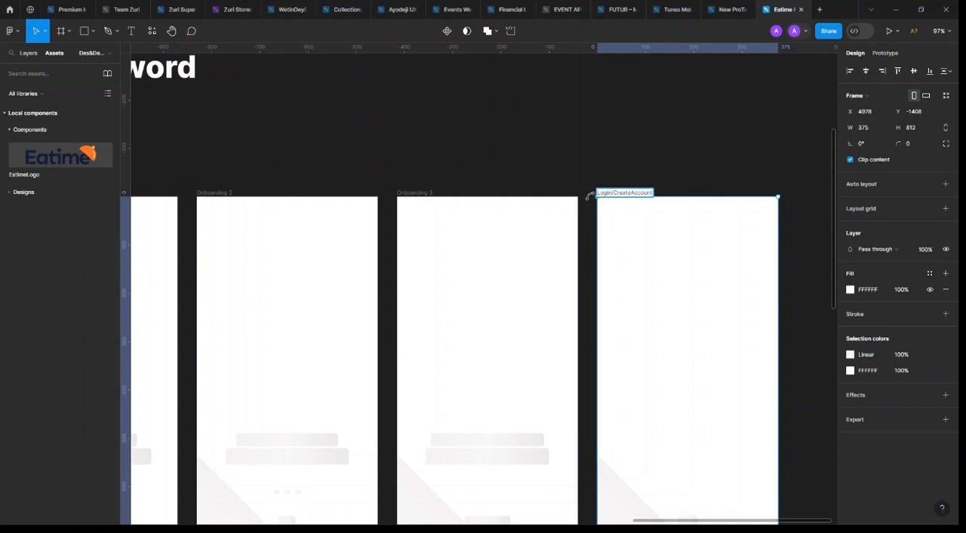
{"action": "key", "text": "Return"}
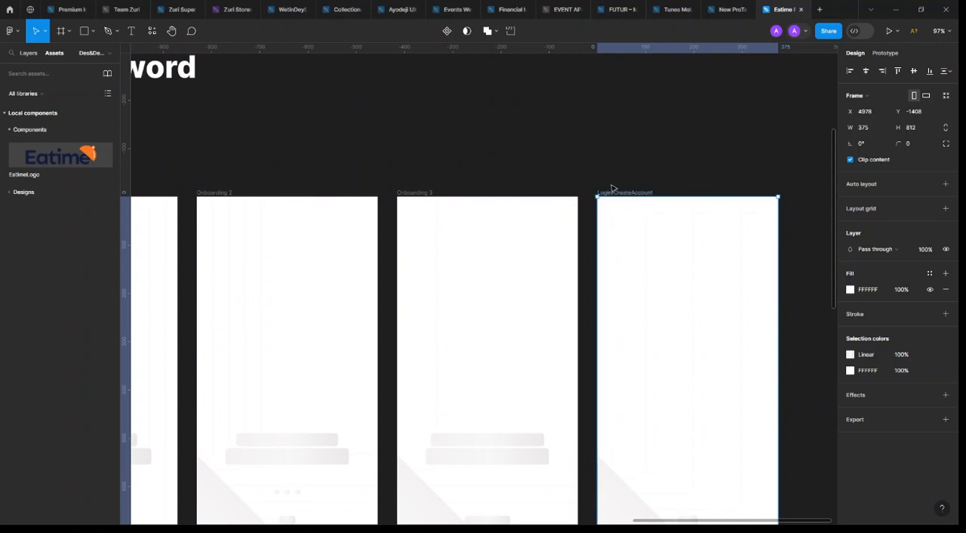
{"action": "scroll", "coordinate": [612, 187], "scroll_direction": "down", "scroll_amount": 3}
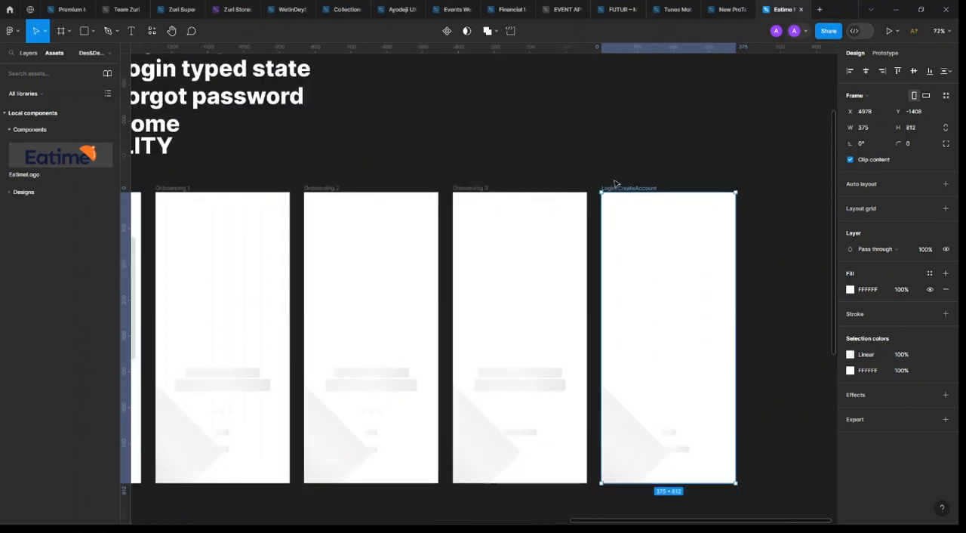
{"action": "left_click", "coordinate": [694, 174]}
Try a space and an underscore between "Create" and "Account" in the Login/CreateAccount frame's name, then remove the separator
{"action": "scroll", "coordinate": [745, 179], "scroll_direction": "up", "scroll_amount": 3}
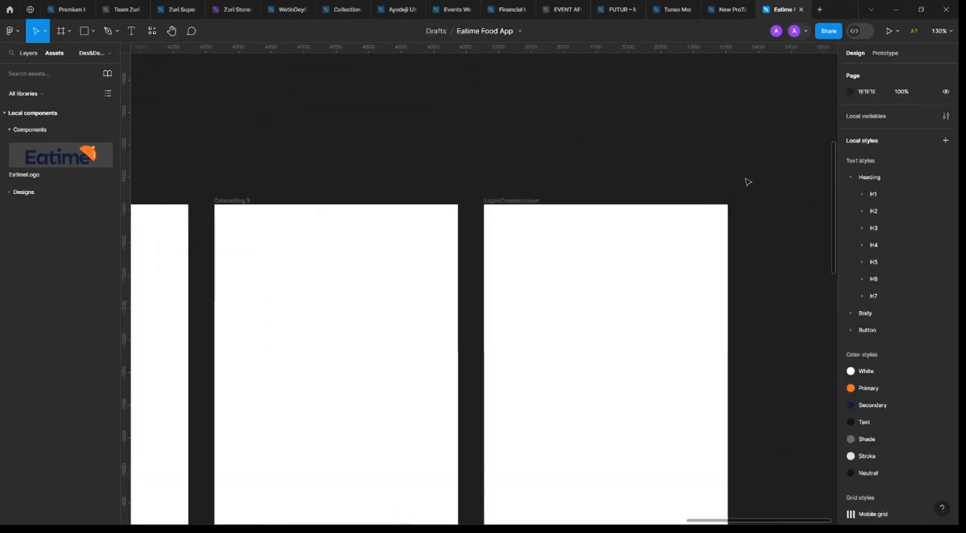
{"action": "scroll", "coordinate": [746, 181], "scroll_direction": "up", "scroll_amount": 2}
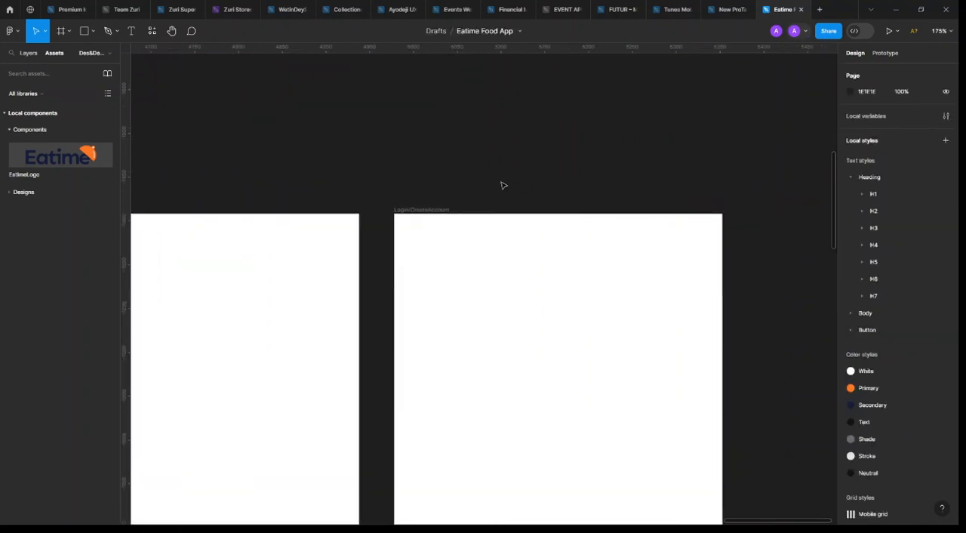
{"action": "double_click", "coordinate": [418, 210]}
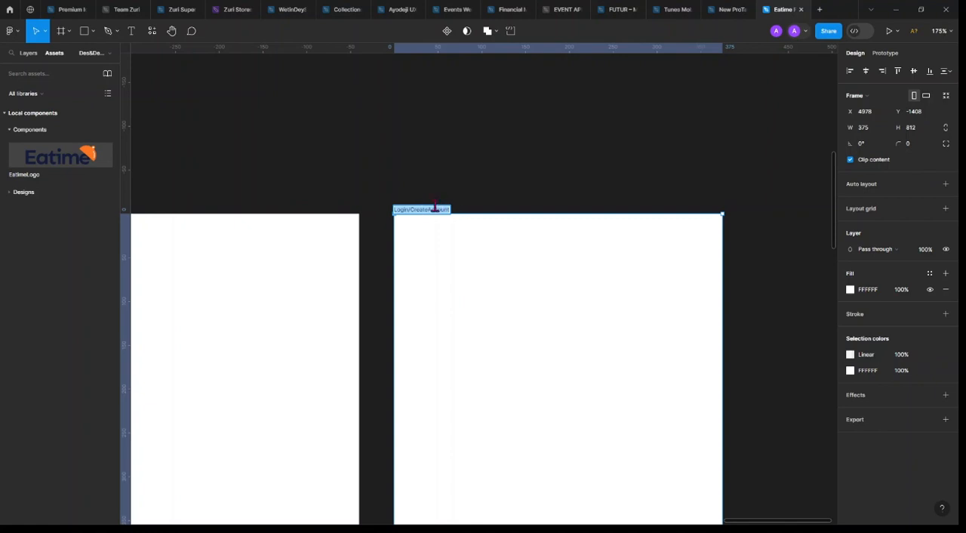
{"action": "left_click", "coordinate": [429, 209]}
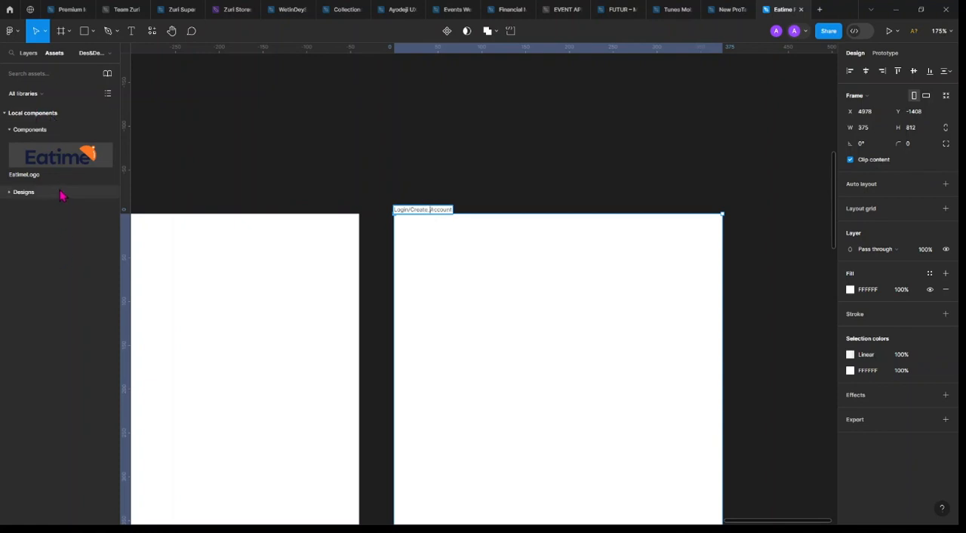
{"action": "key", "text": "BackSpace"}
{"action": "type", "text": "_"}
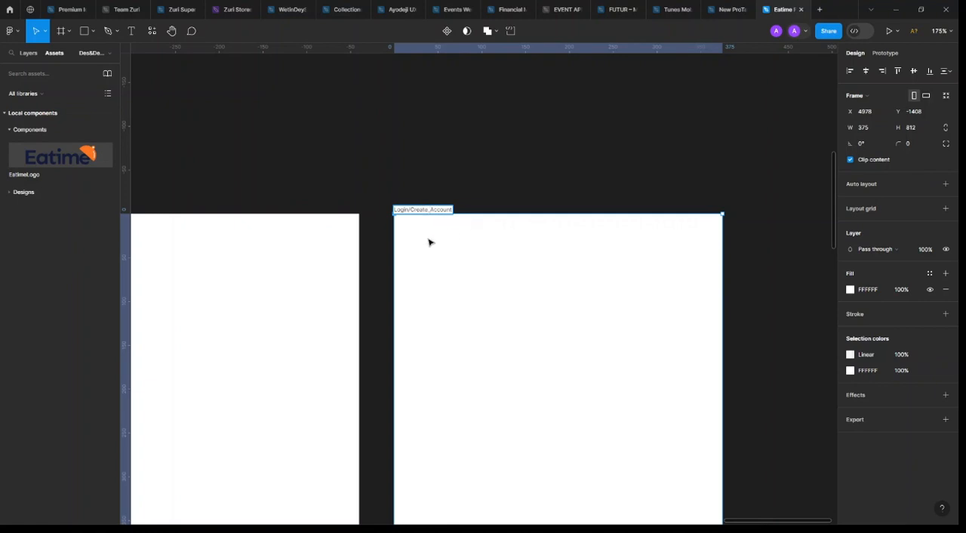
{"action": "key", "text": "BackSpace"}
{"action": "left_click", "coordinate": [434, 168]}
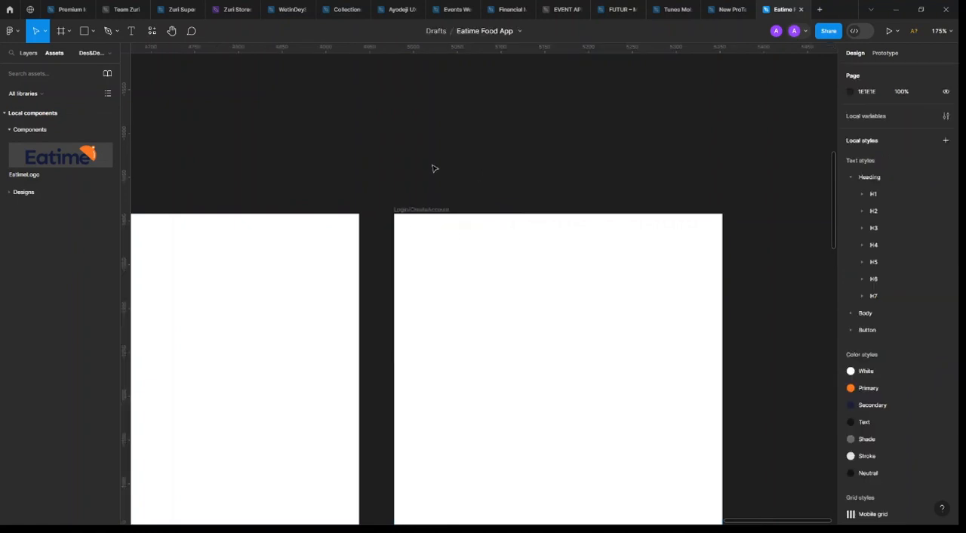
{"action": "scroll", "coordinate": [474, 173], "scroll_direction": "down", "scroll_amount": 5}
{"action": "scroll", "coordinate": [487, 171], "scroll_direction": "left", "scroll_amount": 5}
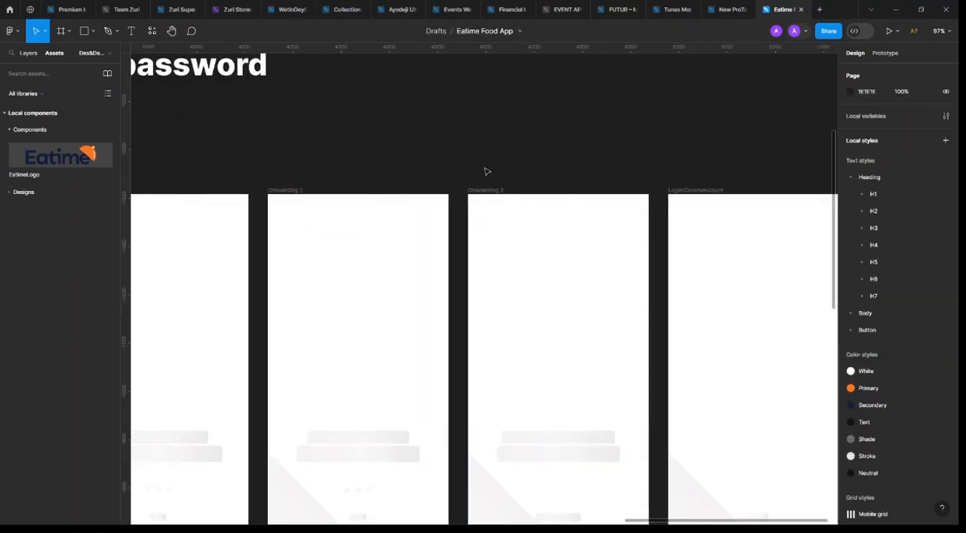
{"action": "scroll", "coordinate": [511, 180], "scroll_direction": "up", "scroll_amount": 5}
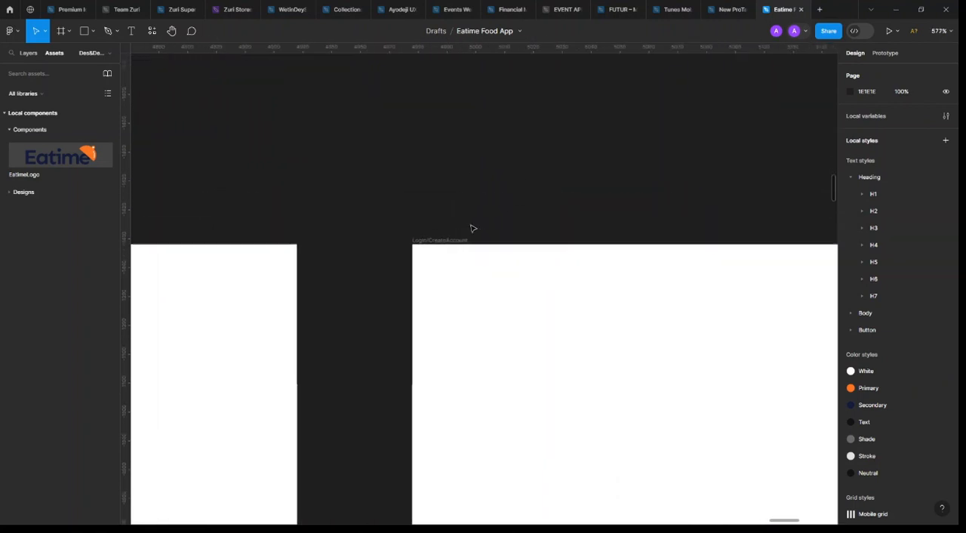
{"action": "scroll", "coordinate": [428, 249], "scroll_direction": "down", "scroll_amount": 5}
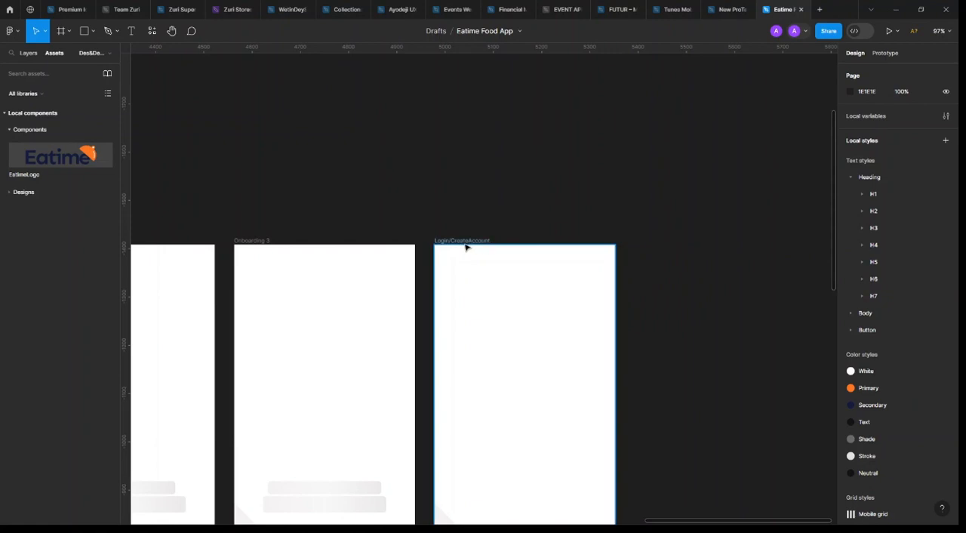
{"action": "double_click", "coordinate": [468, 240]}
{"action": "left_click", "coordinate": [450, 240]}
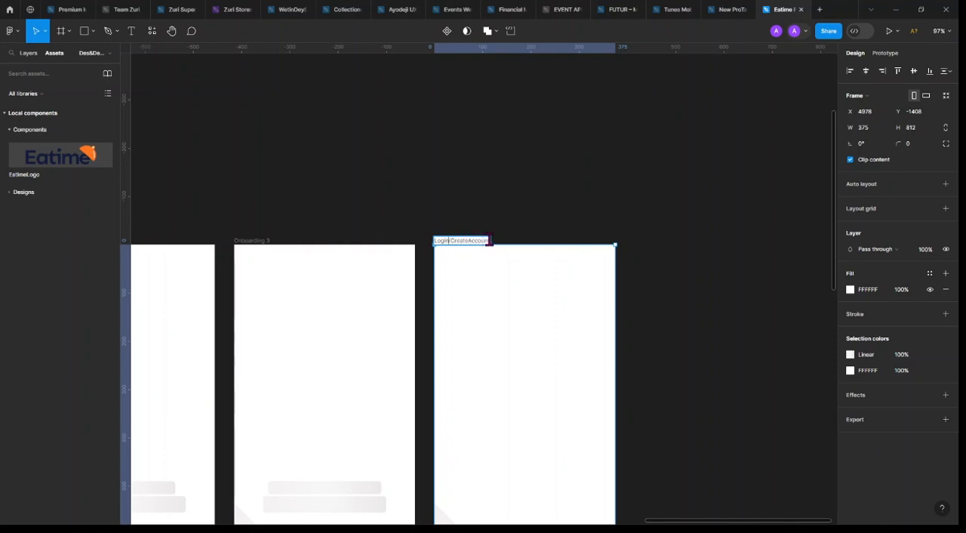
{"action": "left_click", "coordinate": [489, 214]}
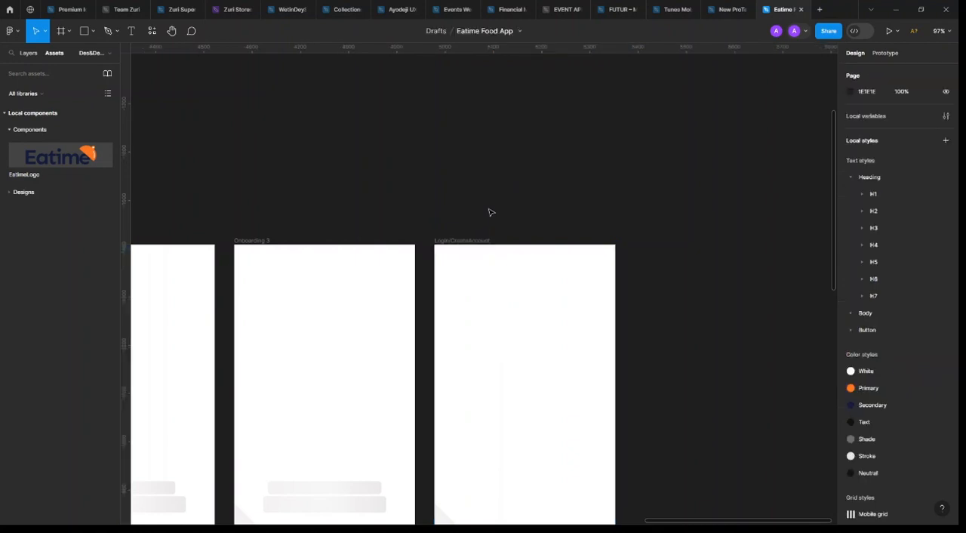
Move the list of screen names to the right of the Login/CreateAccount frame, at X 5579, Y -1408
{"action": "scroll", "coordinate": [489, 214], "scroll_direction": "down", "scroll_amount": 6, "text": "ctrl"}
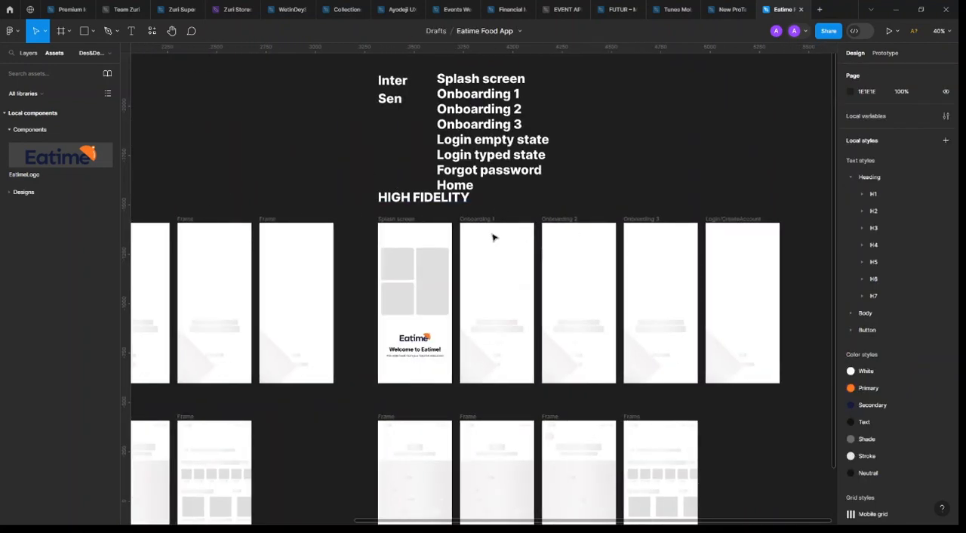
{"action": "scroll", "coordinate": [566, 368], "scroll_direction": "up", "scroll_amount": 2, "text": "ctrl"}
{"action": "left_click_drag", "start_coordinate": [556, 368], "coordinate": [450, 369]}
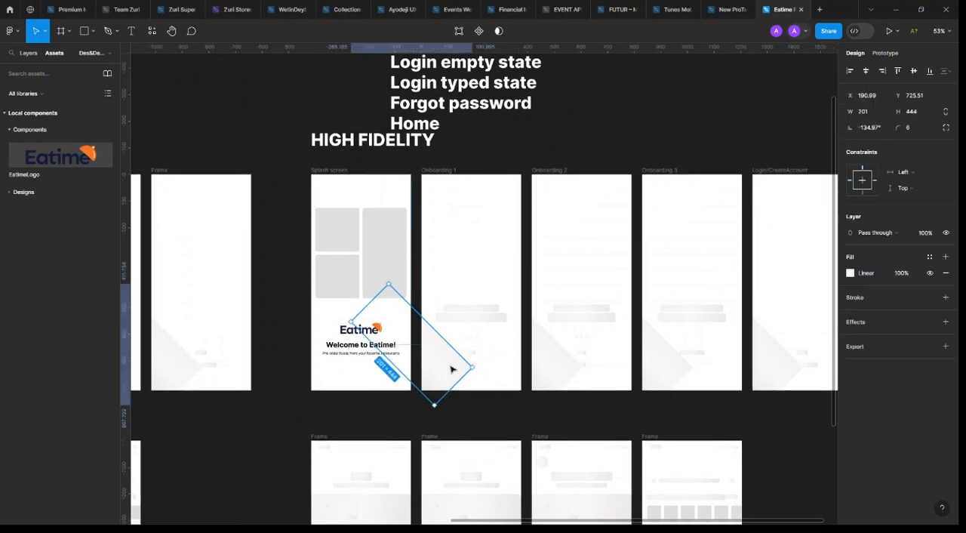
{"action": "scroll", "coordinate": [489, 162], "scroll_direction": "up", "scroll_amount": 2}
{"action": "left_click", "coordinate": [491, 164]}
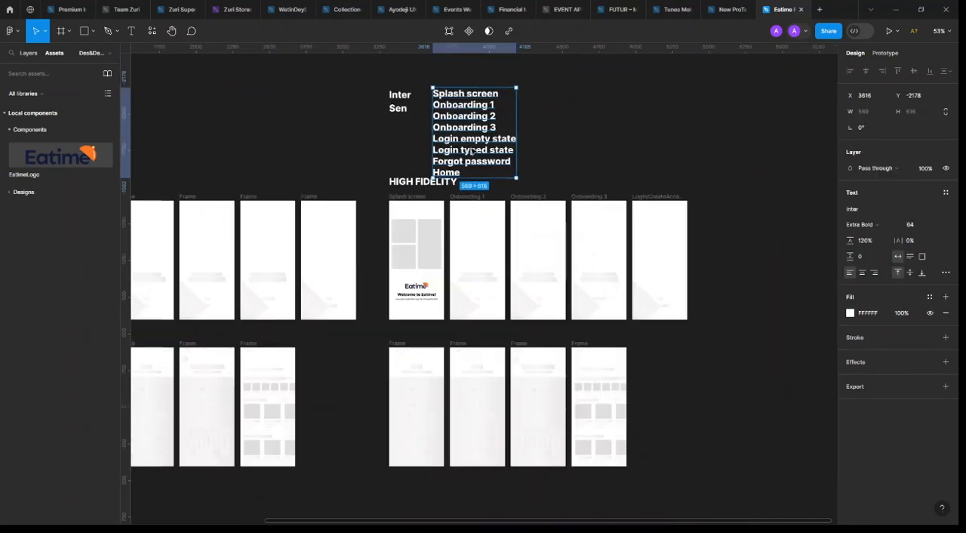
{"action": "scroll", "coordinate": [483, 158], "scroll_direction": "down", "scroll_amount": 3, "text": "ctrl"}
{"action": "left_click_drag", "start_coordinate": [466, 148], "coordinate": [755, 262]}
{"action": "scroll", "coordinate": [423, 314], "scroll_direction": "up", "scroll_amount": 3, "text": "ctrl"}
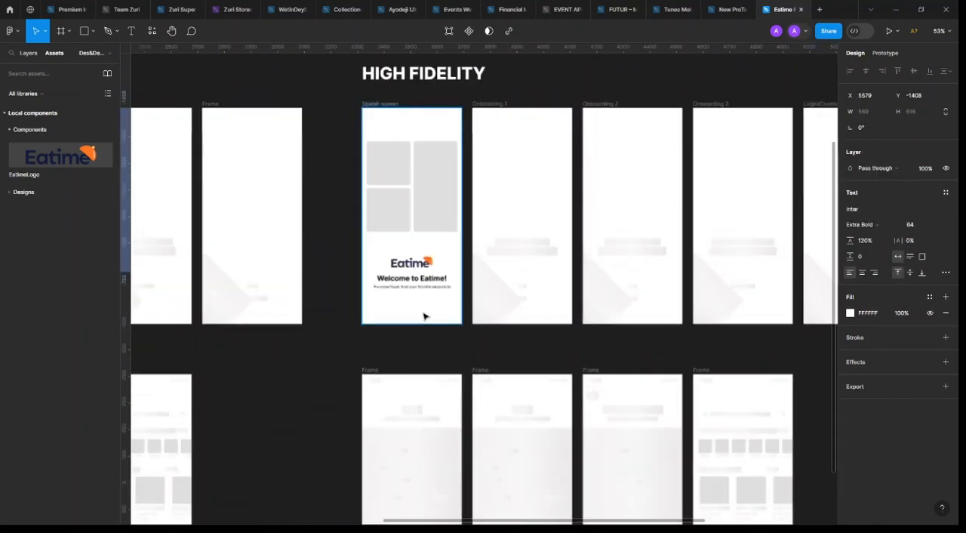
Delete the two wide placeholder bars above the dots in the Onboarding 1 frame
{"action": "left_click", "coordinate": [525, 249]}
{"action": "scroll", "coordinate": [532, 238], "scroll_direction": "up", "scroll_amount": 2, "text": "ctrl"}
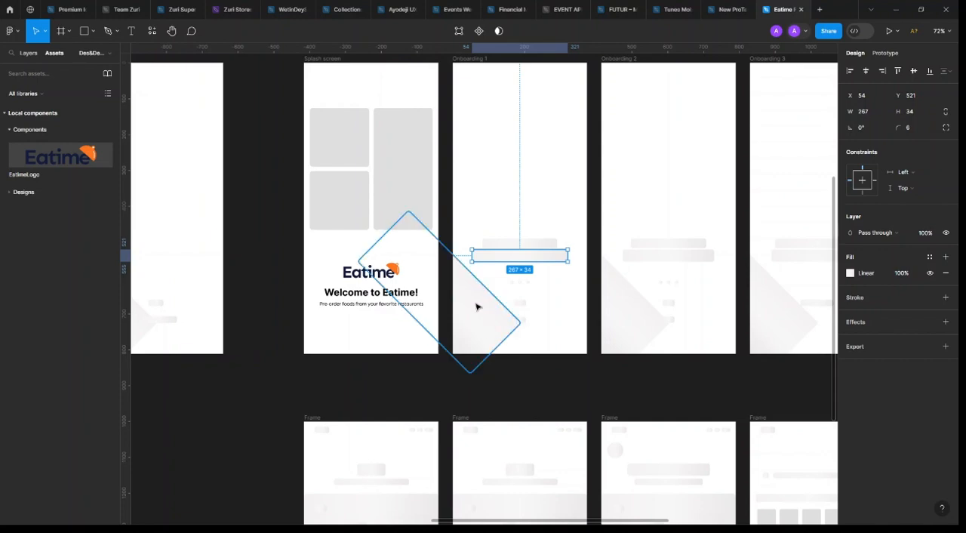
{"action": "scroll", "coordinate": [476, 305], "scroll_direction": "down", "scroll_amount": 3}
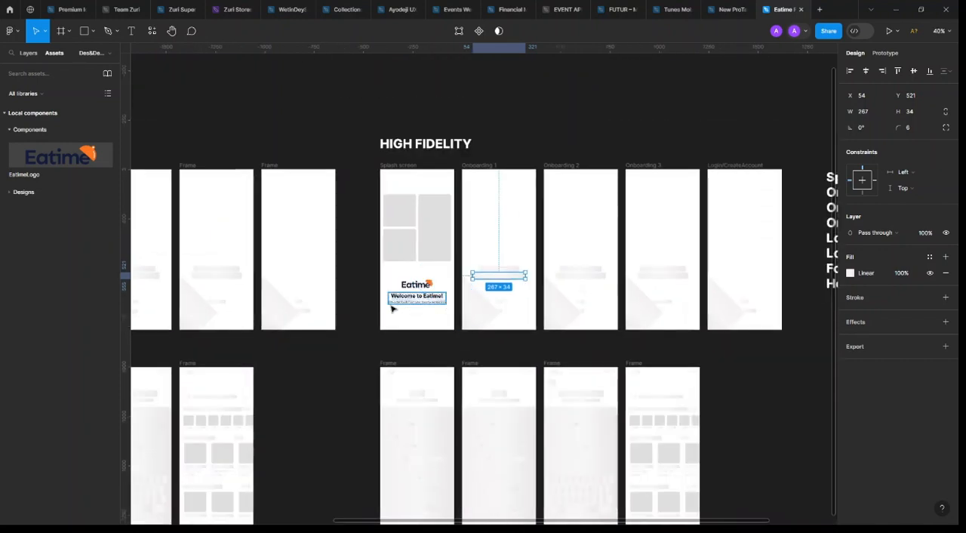
{"action": "scroll", "coordinate": [404, 317], "scroll_direction": "up", "scroll_amount": 3}
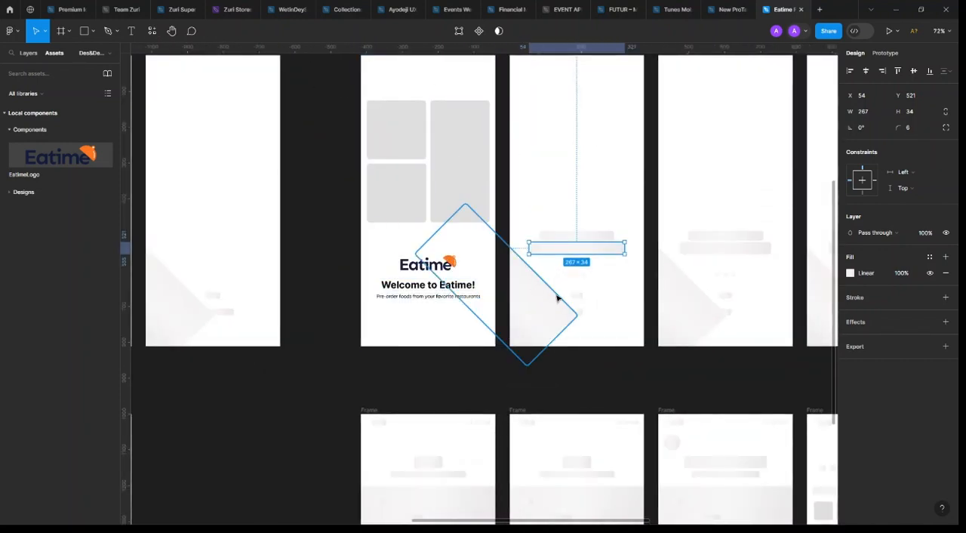
{"action": "left_click", "coordinate": [608, 238]}
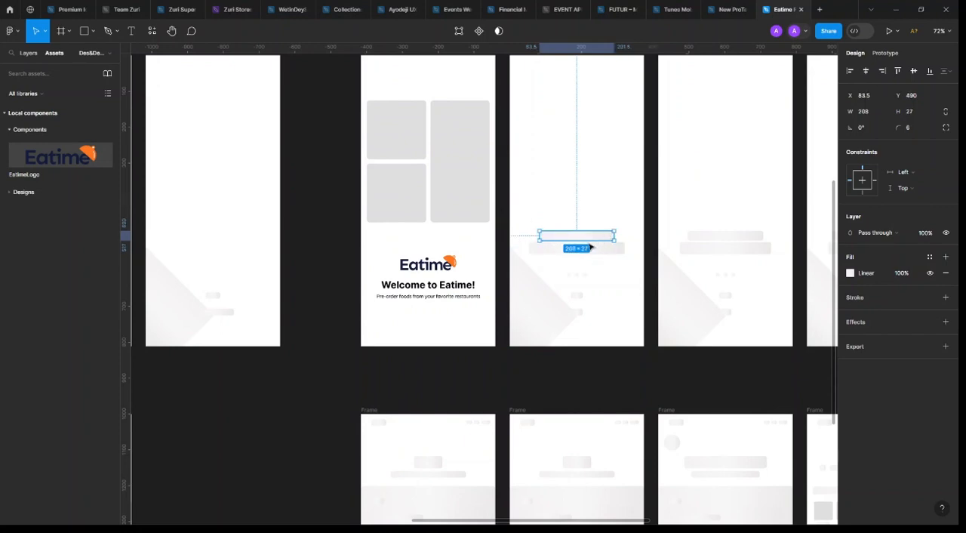
{"action": "left_click", "coordinate": [610, 250], "text": "shift"}
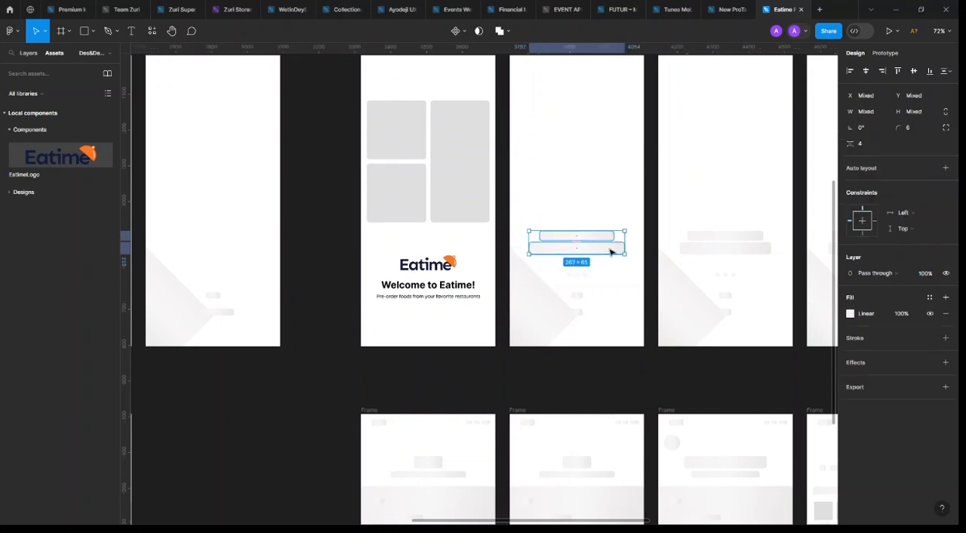
Duplicate the Splash screen's heading and tagline group into the Onboarding 1 frame at X 43, Y 485
{"action": "left_click", "coordinate": [443, 305]}
{"action": "left_click", "coordinate": [431, 297]}
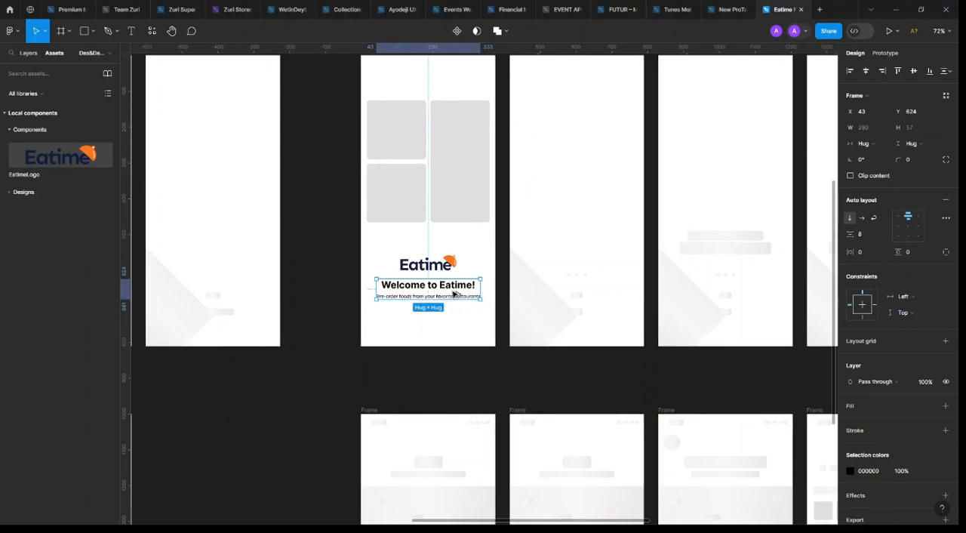
{"action": "left_click_drag", "start_coordinate": [436, 294], "coordinate": [605, 249]}
{"action": "scroll", "coordinate": [634, 236], "scroll_direction": "up", "scroll_amount": 3}
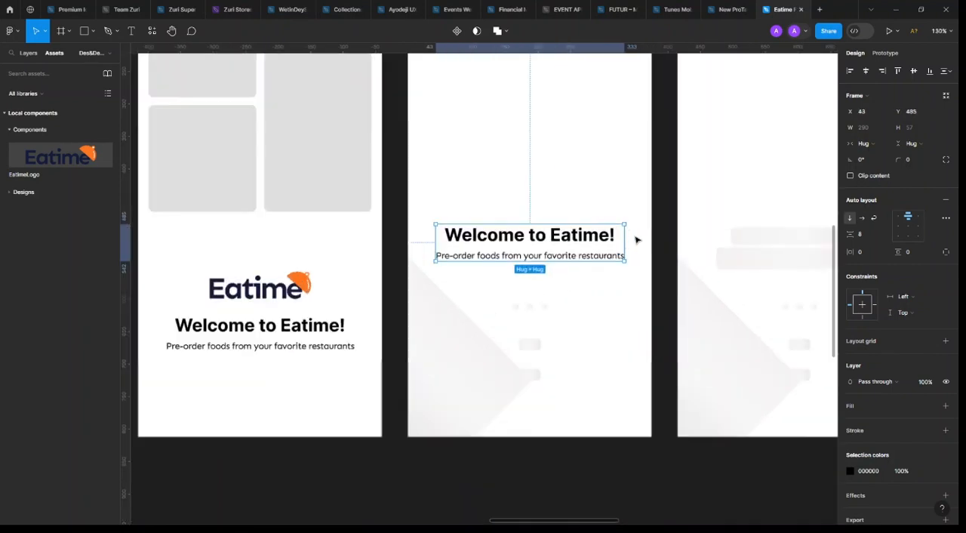
Replace the copied heading's text in the Onboarding 1 frame with "Your favorite meals"
{"action": "double_click", "coordinate": [552, 237]}
{"action": "double_click", "coordinate": [550, 237]}
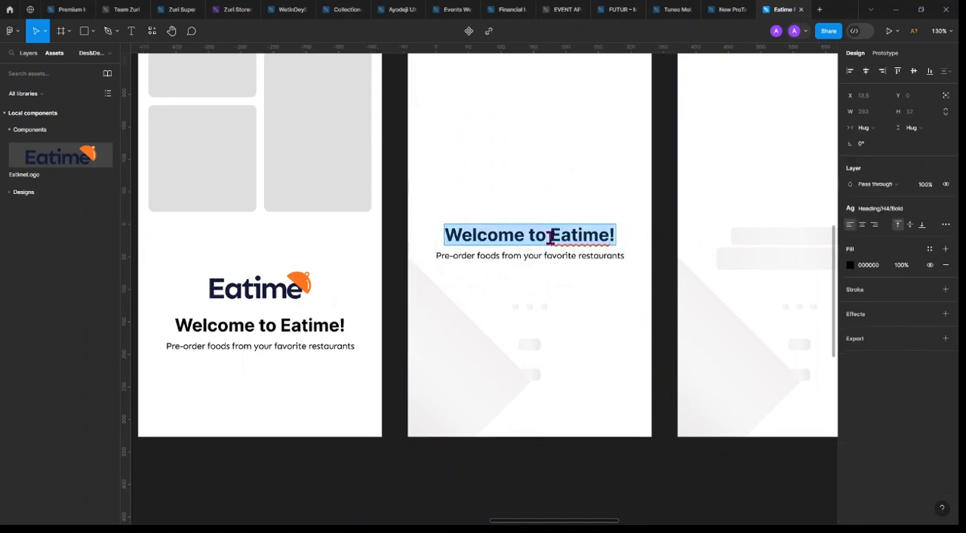
{"action": "type", "text": "Yoour"}
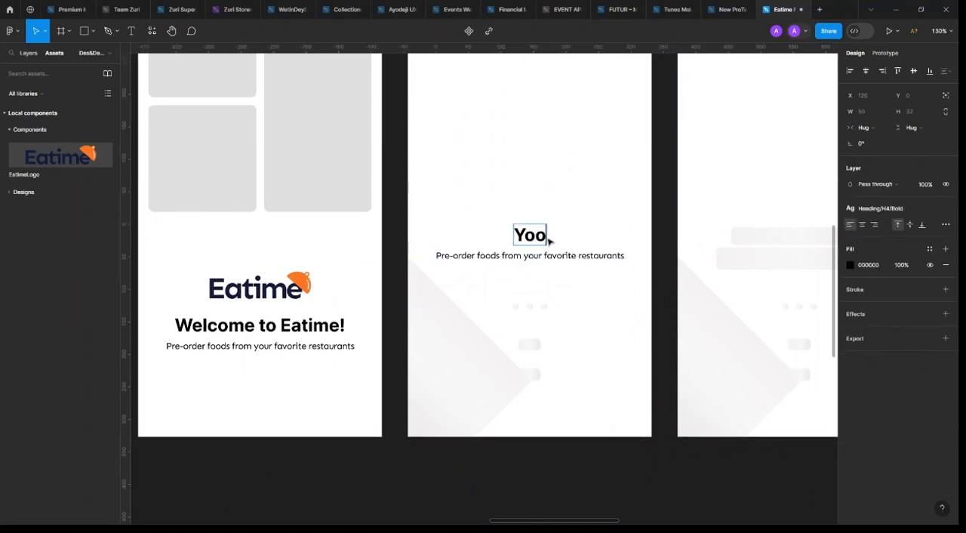
{"action": "key", "text": "BackSpace"}
{"action": "key", "text": "BackSpace"}
{"action": "key", "text": "BackSpace"}
{"action": "type", "text": "ur"}
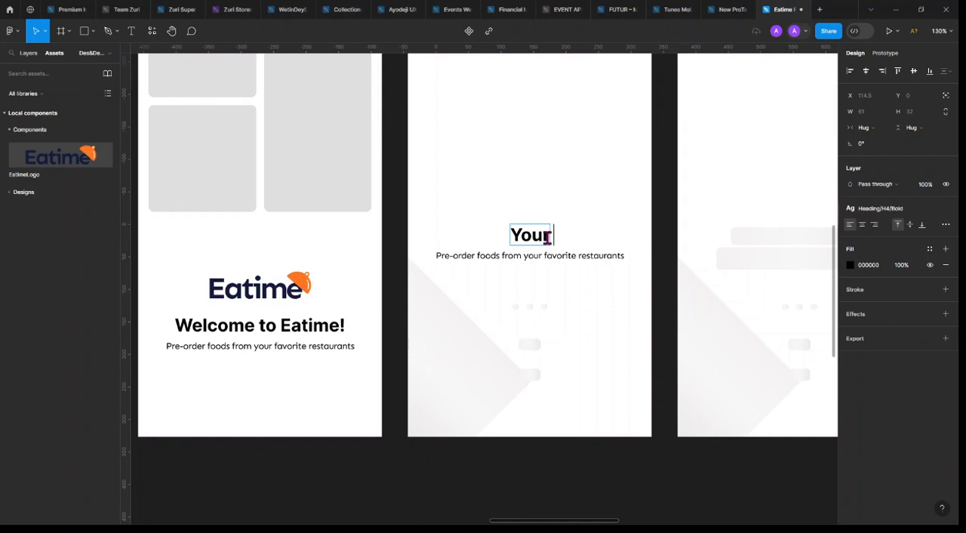
{"action": "type", "text": " favorit"}
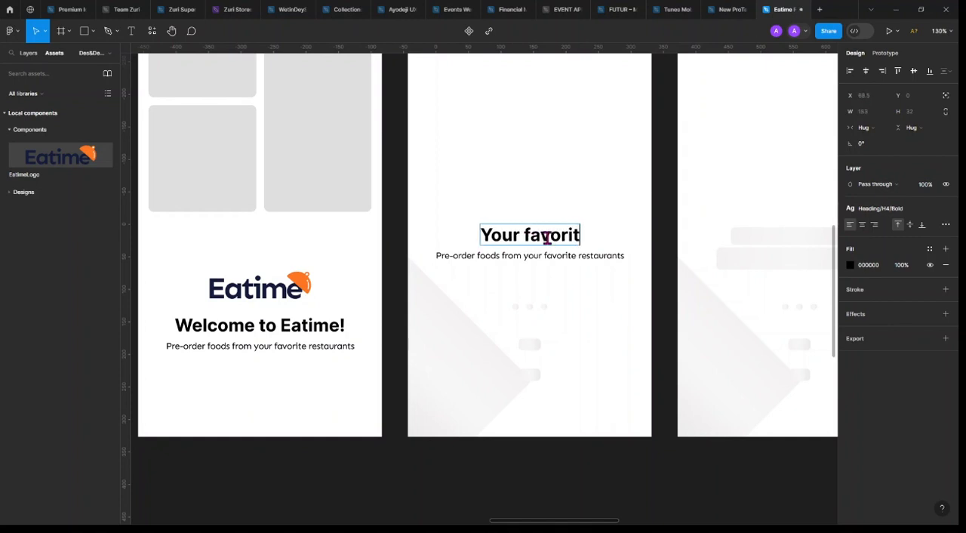
{"action": "type", "text": "e meal"}
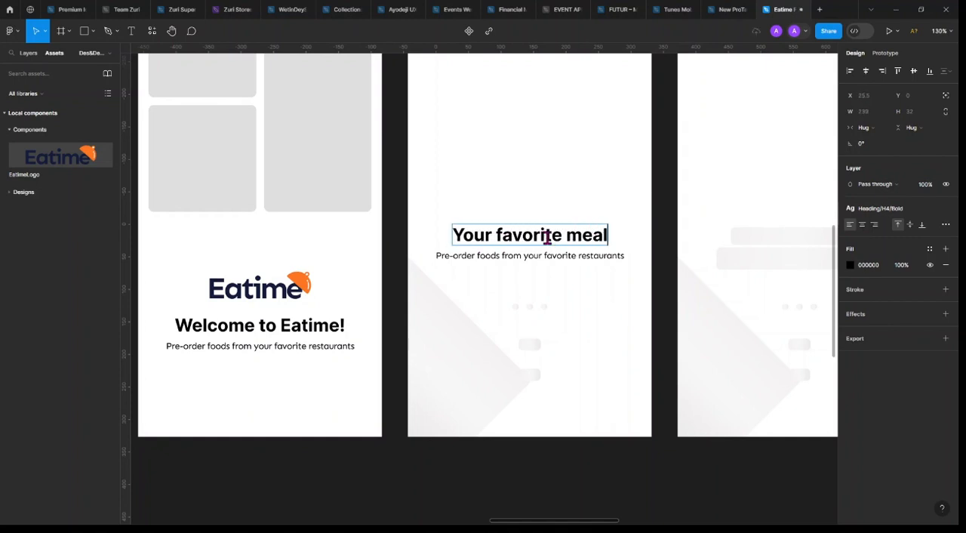
{"action": "type", "text": "s"}
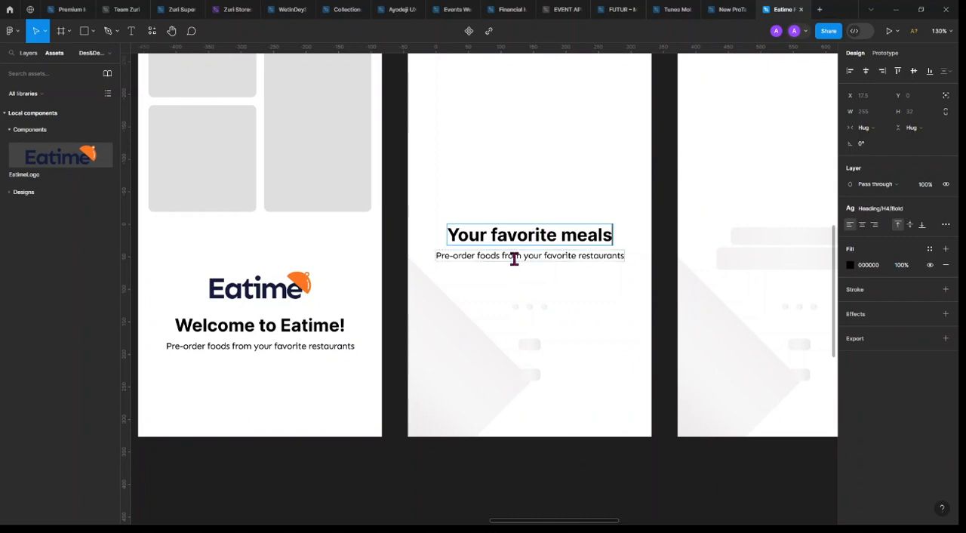
Replace the Onboarding 1 tagline with "All your choice foods in one place, you just place the order and we do the rest"
{"action": "left_click", "coordinate": [513, 256]}
{"action": "double_click", "coordinate": [513, 257]}
{"action": "key", "text": "BackSpace"}
{"action": "type", "text": "A"}
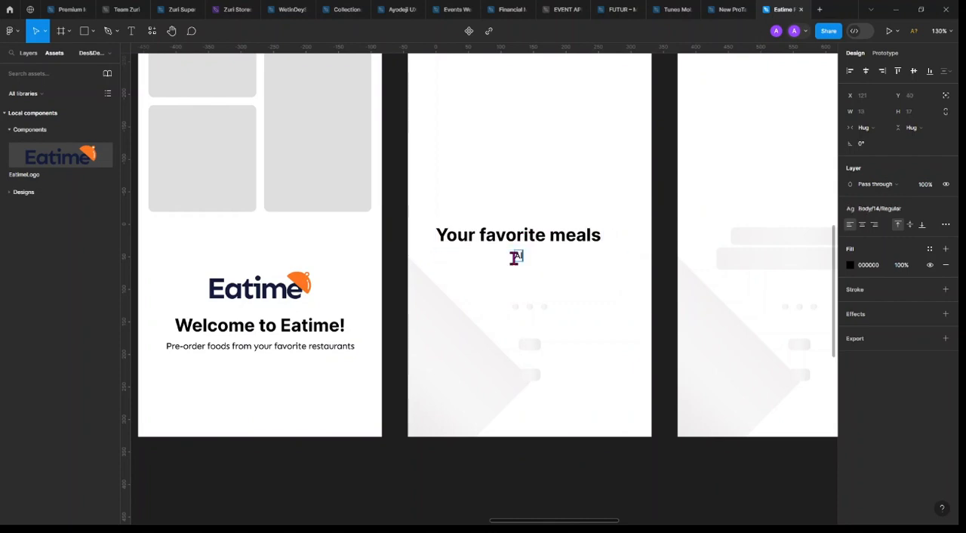
{"action": "type", "text": "ll your choice food"}
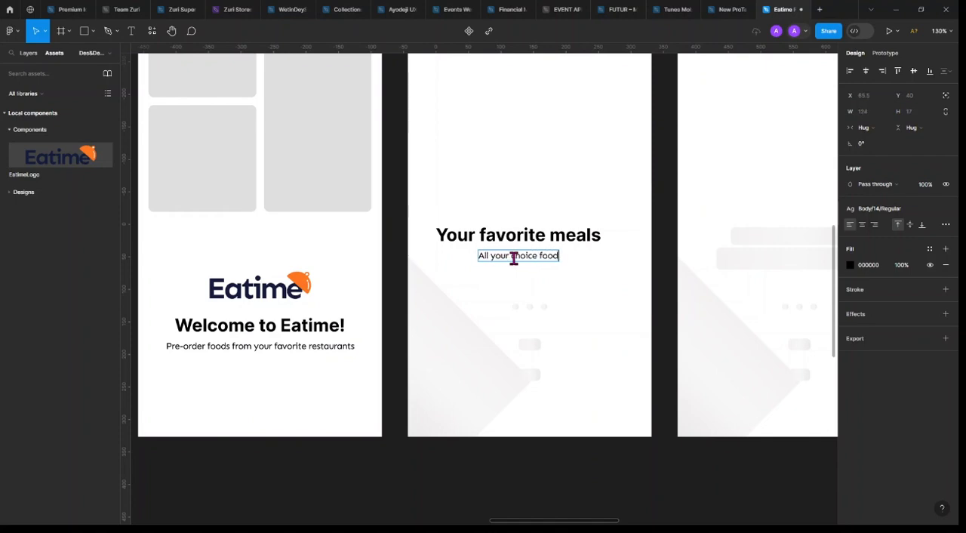
{"action": "type", "text": "s in one place"}
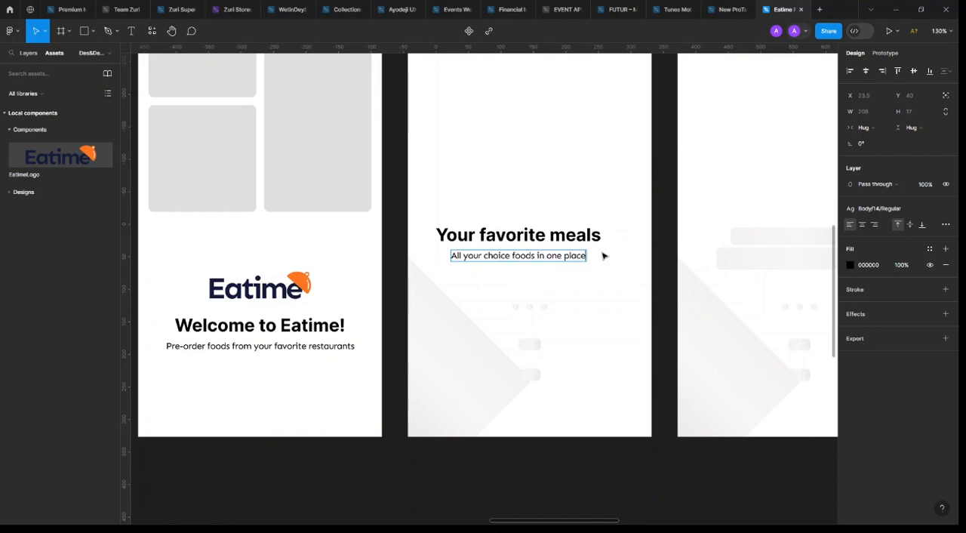
{"action": "type", "text": ","}
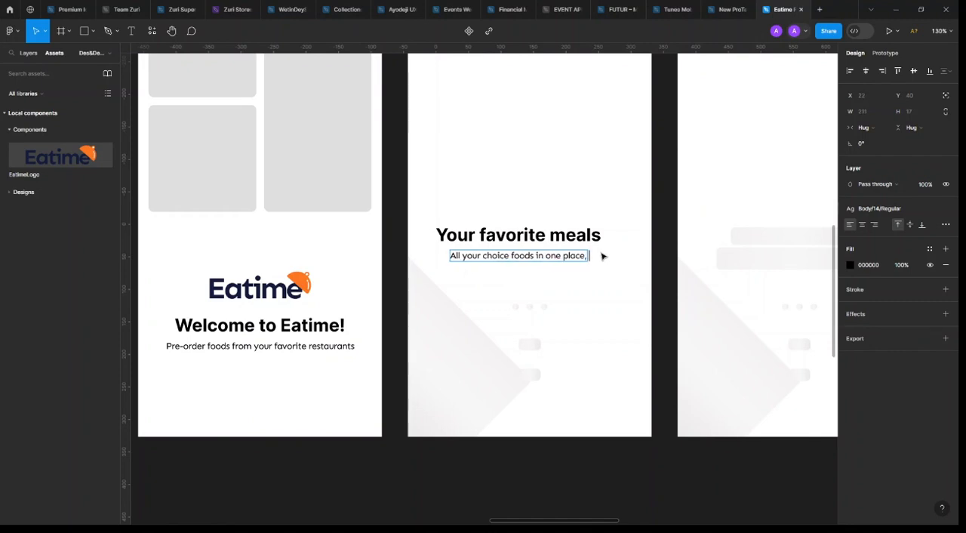
{"action": "type", "text": " you"}
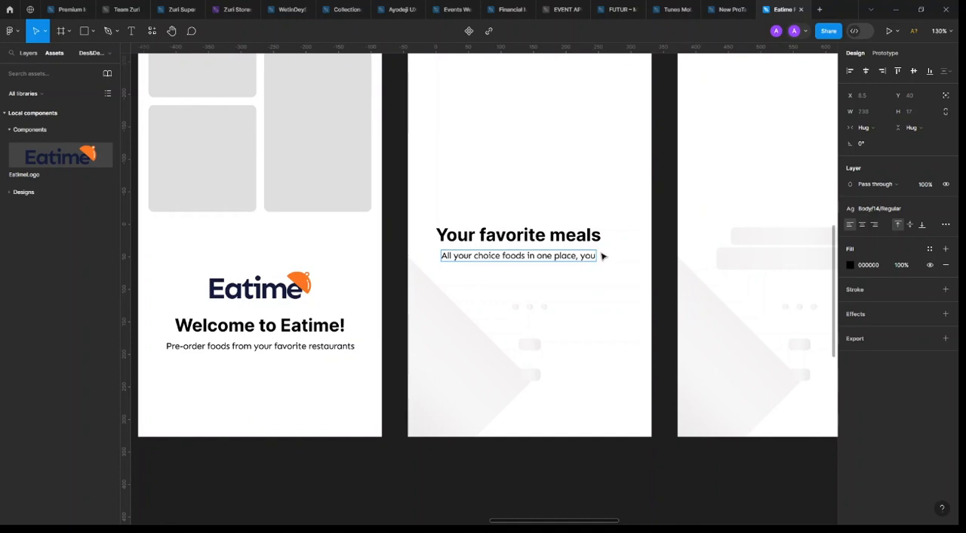
{"action": "type", "text": " ju"}
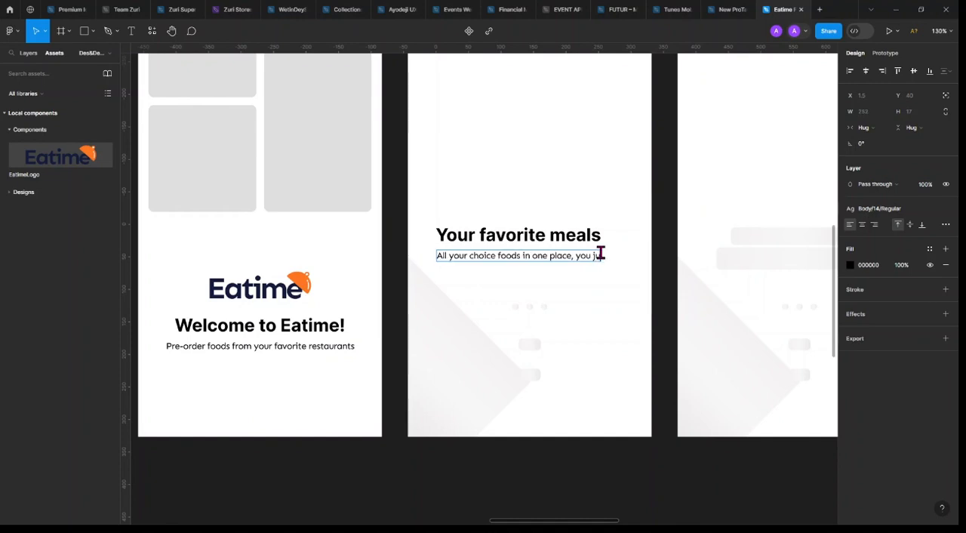
{"action": "type", "text": "st plac"}
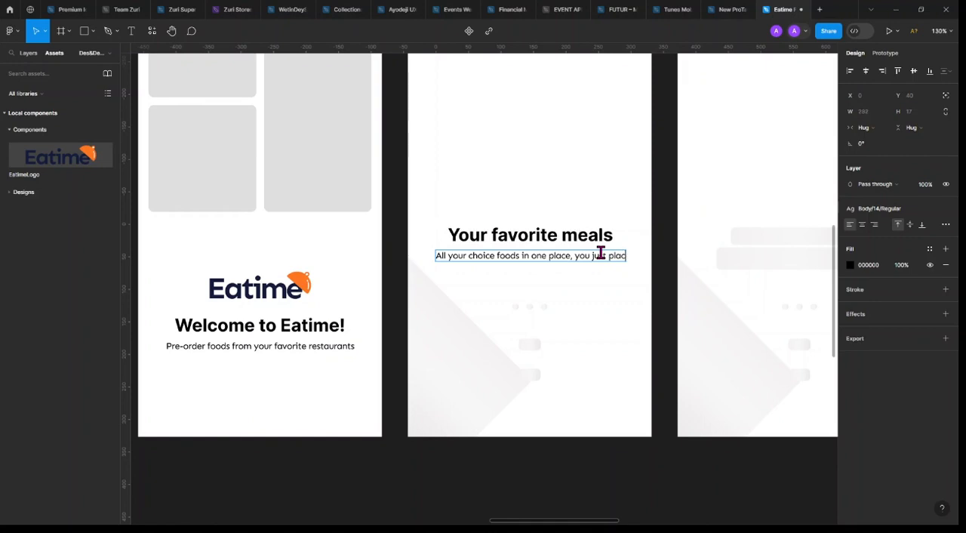
{"action": "type", "text": "e the"}
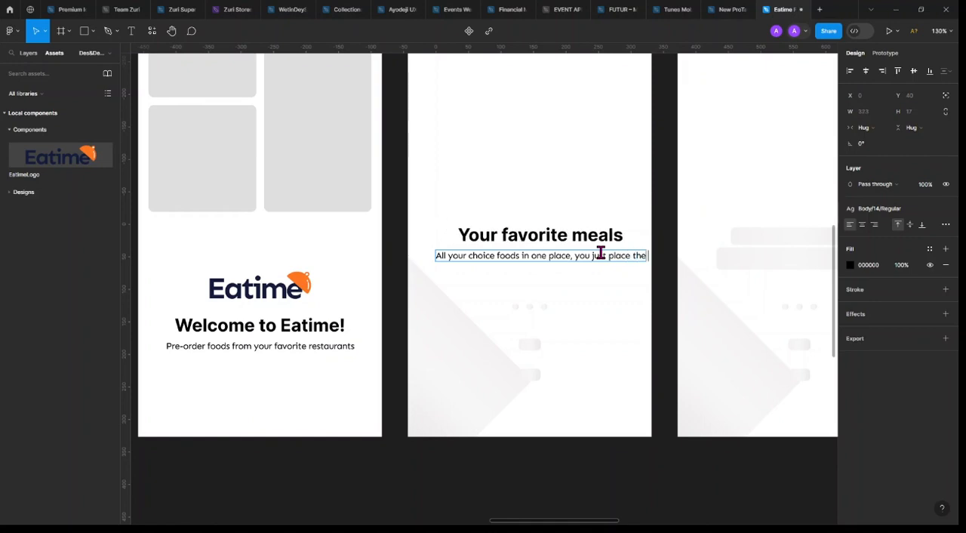
{"action": "type", "text": " c"}
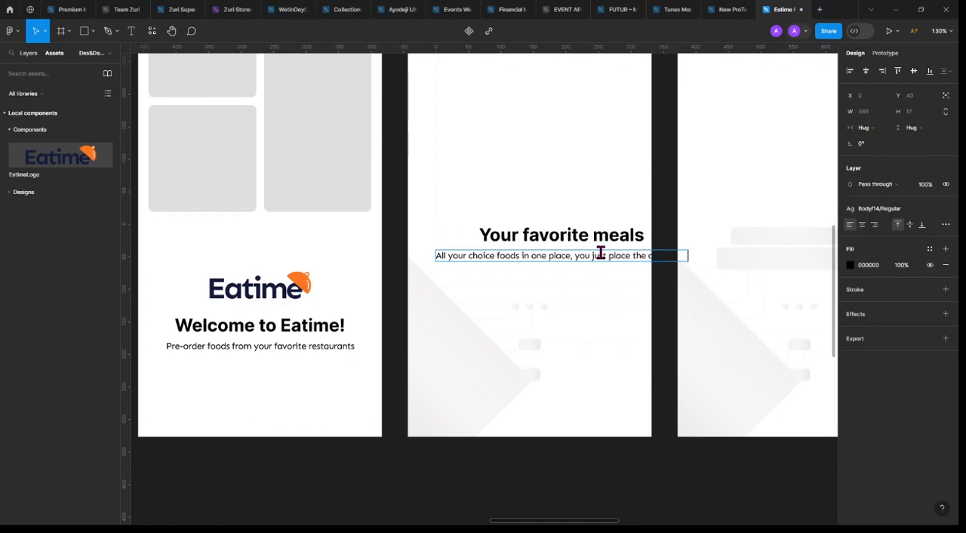
{"action": "type", "text": "er and wdo the rest"}
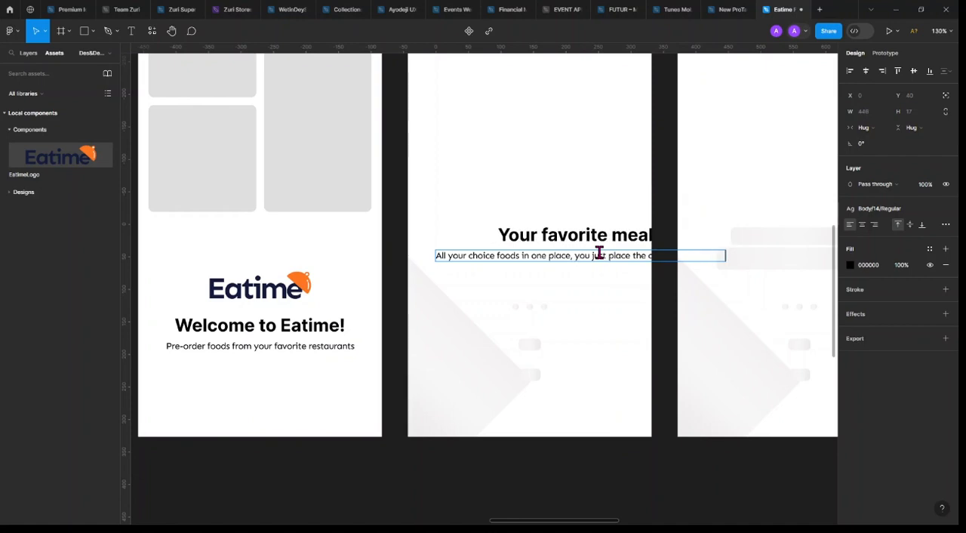
{"action": "key", "text": "Escape"}
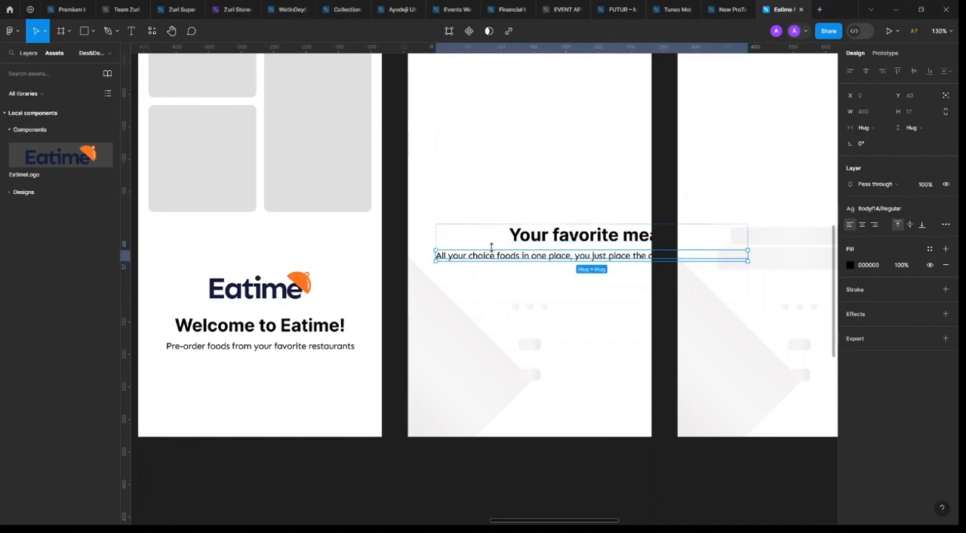
{"action": "key", "text": "Escape"}
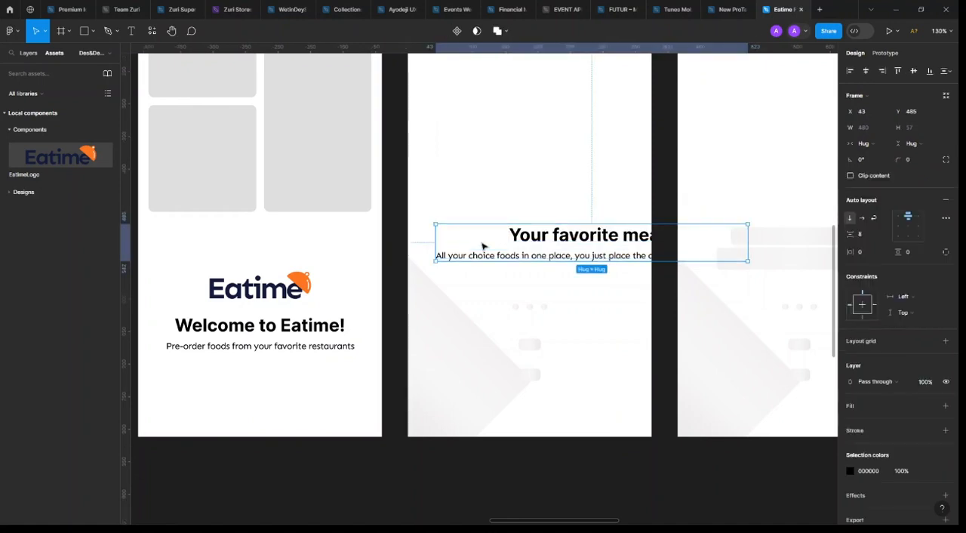
Try setting the Onboarding 1 tagline's horizontal sizing to Fill, and undo it
{"action": "left_click", "coordinate": [596, 257]}
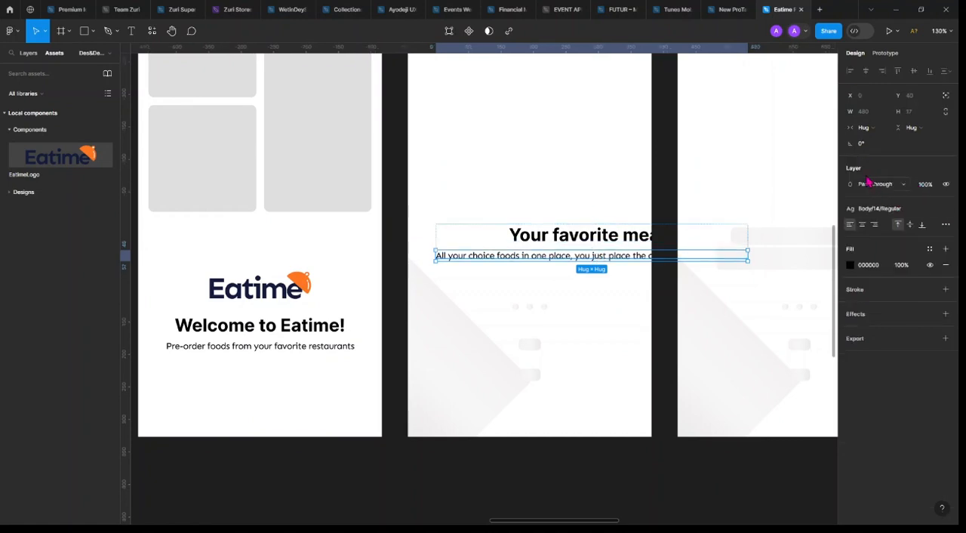
{"action": "left_click", "coordinate": [865, 127]}
{"action": "left_click", "coordinate": [877, 142]}
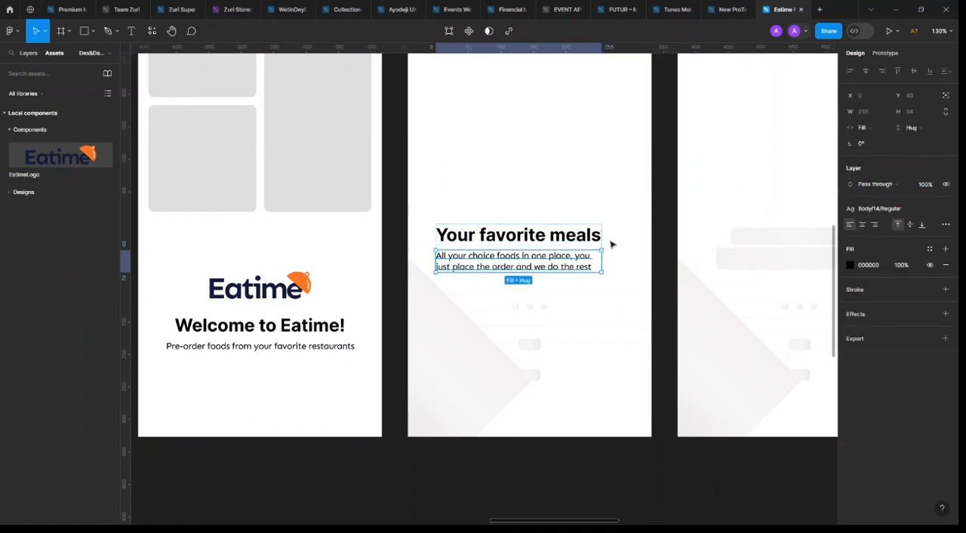
{"action": "key", "text": "ctrl+z"}
Centre the text group horizontally in Onboarding 1, and set its heading to Fill width with centre-aligned text
{"action": "key", "text": "Escape"}
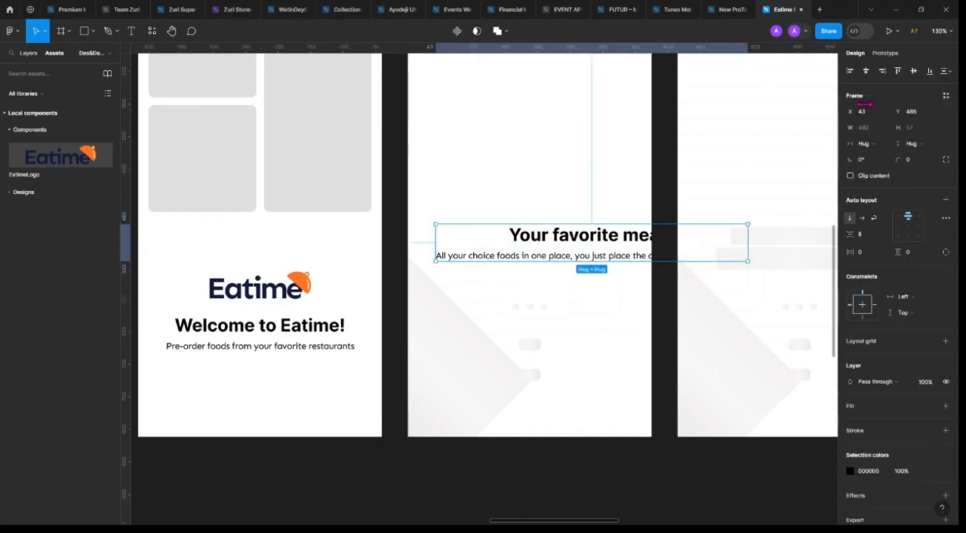
{"action": "left_click", "coordinate": [866, 70]}
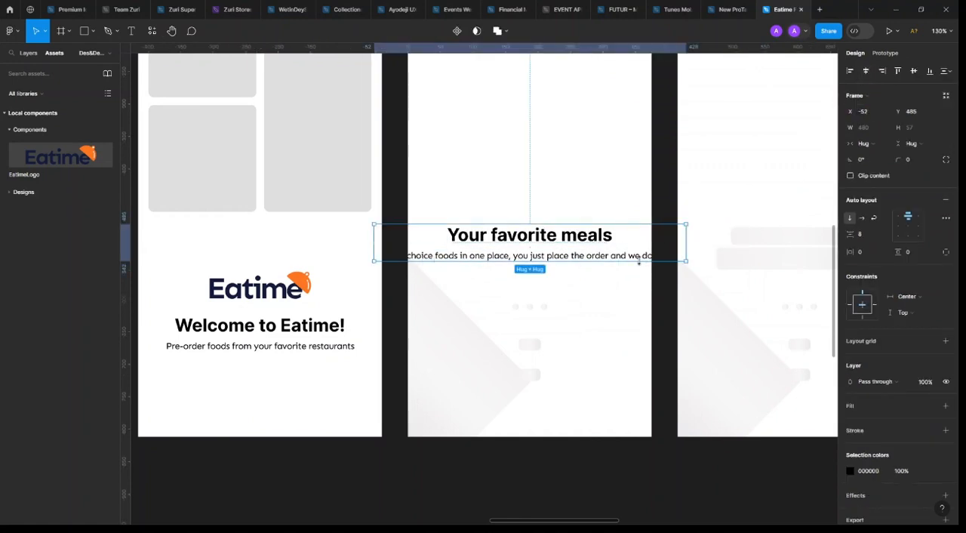
{"action": "left_click", "coordinate": [602, 241]}
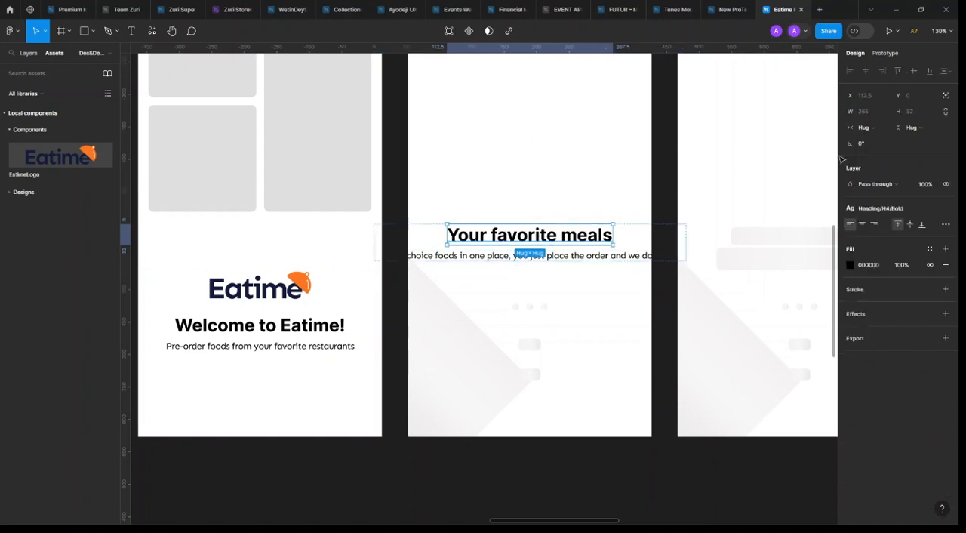
{"action": "left_click", "coordinate": [872, 129]}
{"action": "left_click", "coordinate": [883, 139]}
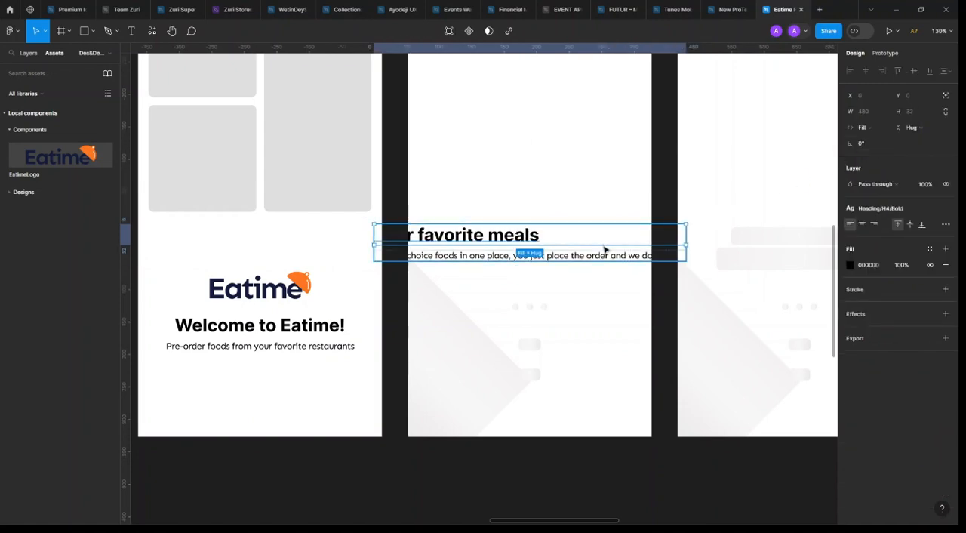
{"action": "left_click", "coordinate": [862, 224]}
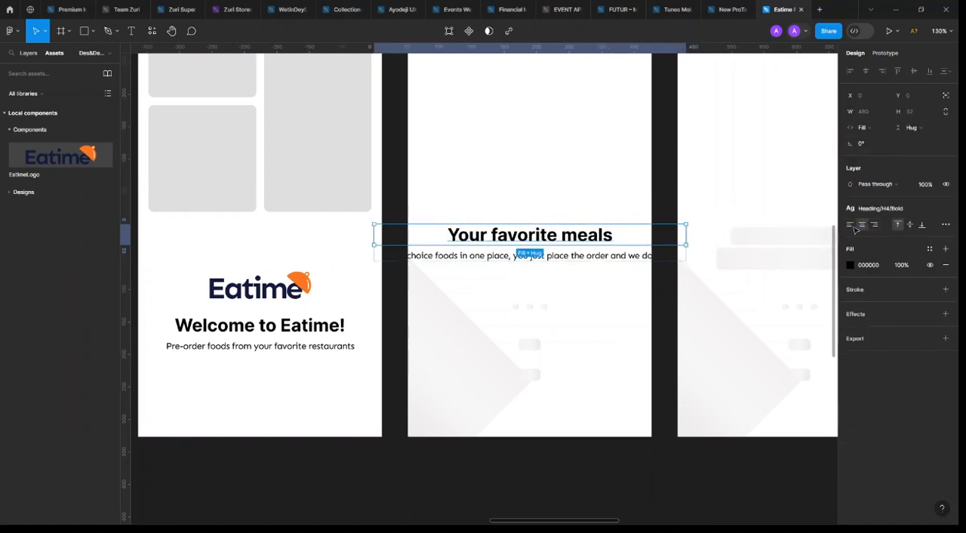
Set the horizontal sizing of the tagline under "Your favorite meals" to Fill
{"action": "left_click", "coordinate": [622, 257]}
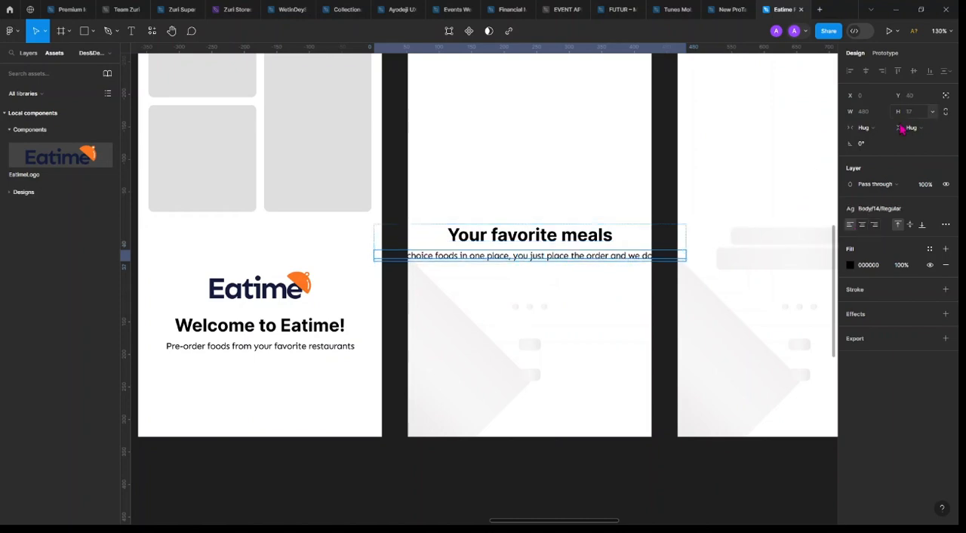
{"action": "left_click", "coordinate": [865, 128]}
{"action": "left_click", "coordinate": [879, 143]}
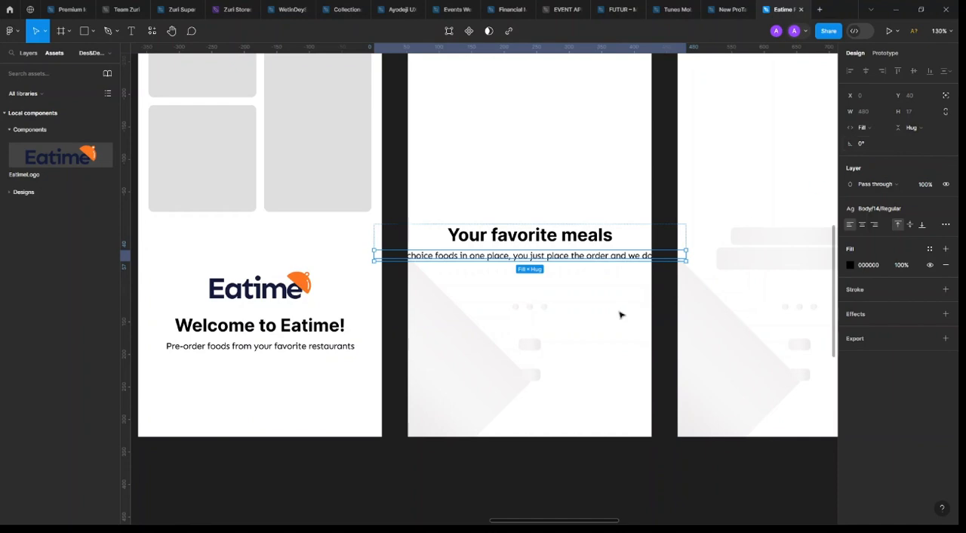
Narrow the Onboarding 1 heading and tagline group to a width of 280 and centre it horizontally in the frame
{"action": "left_click", "coordinate": [620, 315]}
{"action": "left_click", "coordinate": [685, 248]}
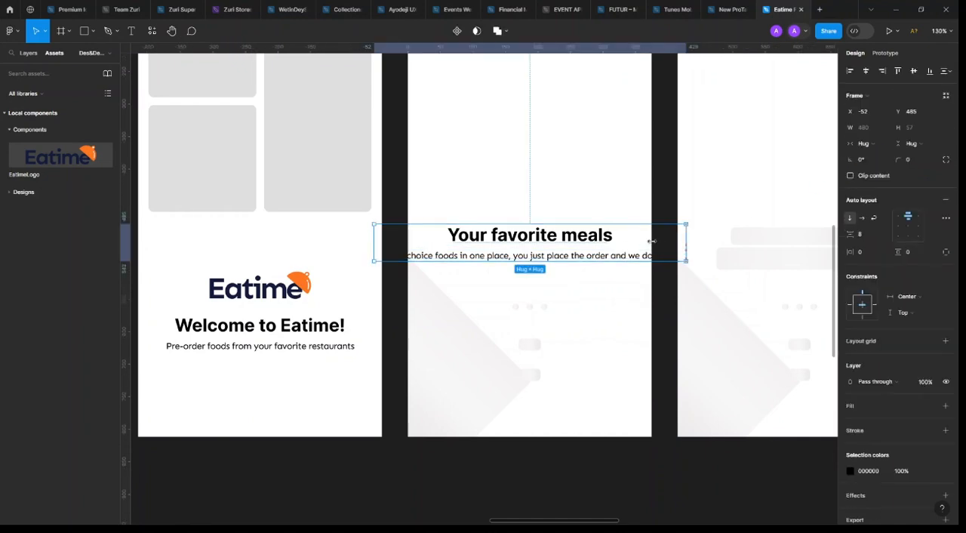
{"action": "left_click_drag", "start_coordinate": [651, 242], "coordinate": [556, 239]}
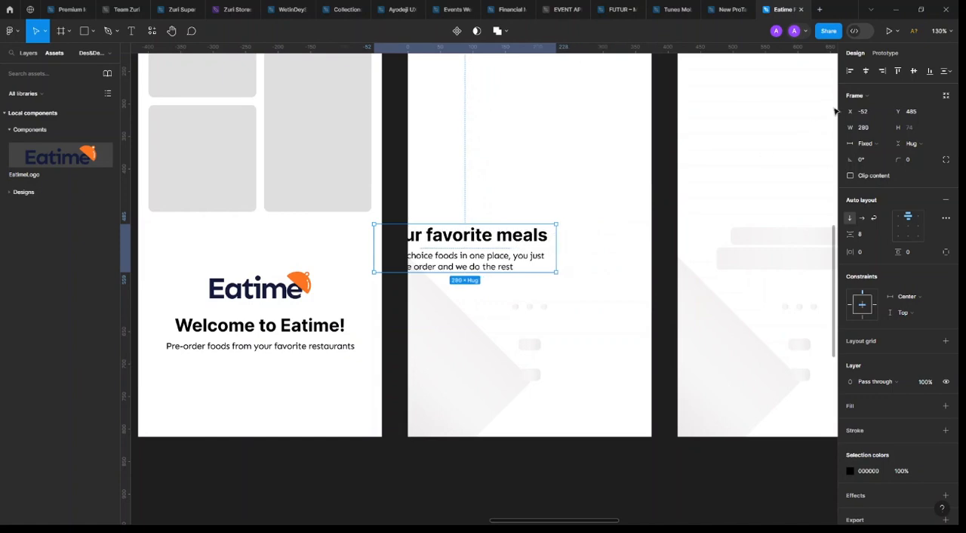
{"action": "left_click", "coordinate": [867, 71]}
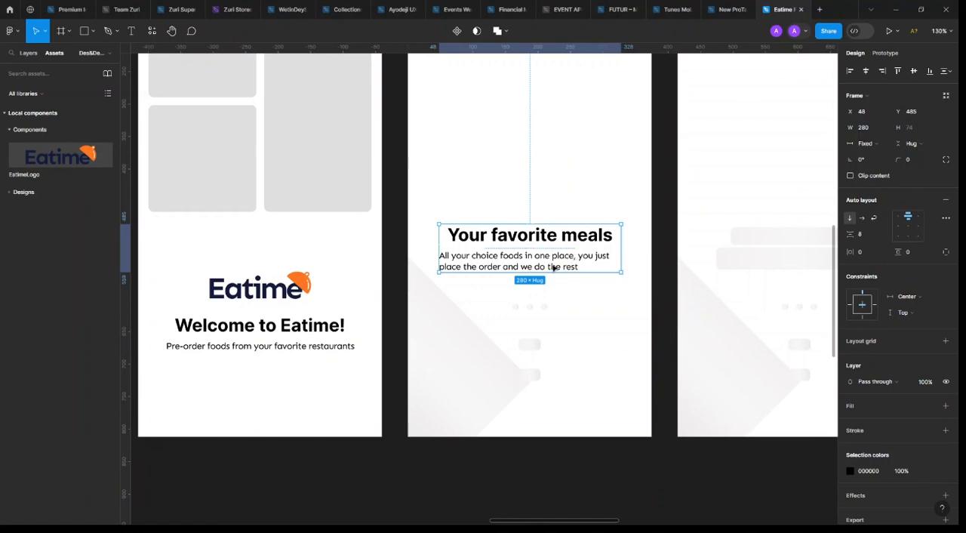
Centre-align the text of the two-line tagline in Onboarding 1
{"action": "left_click", "coordinate": [476, 269]}
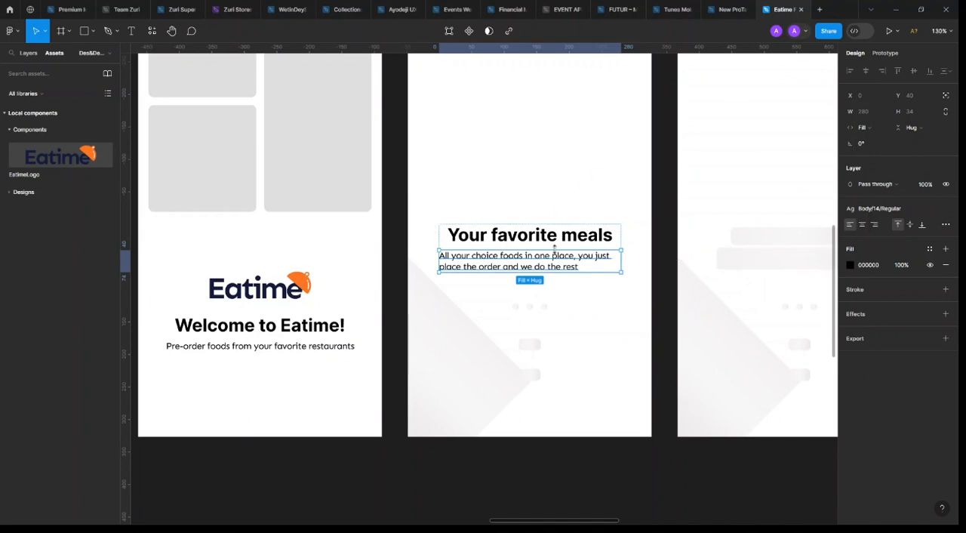
{"action": "left_click", "coordinate": [865, 229]}
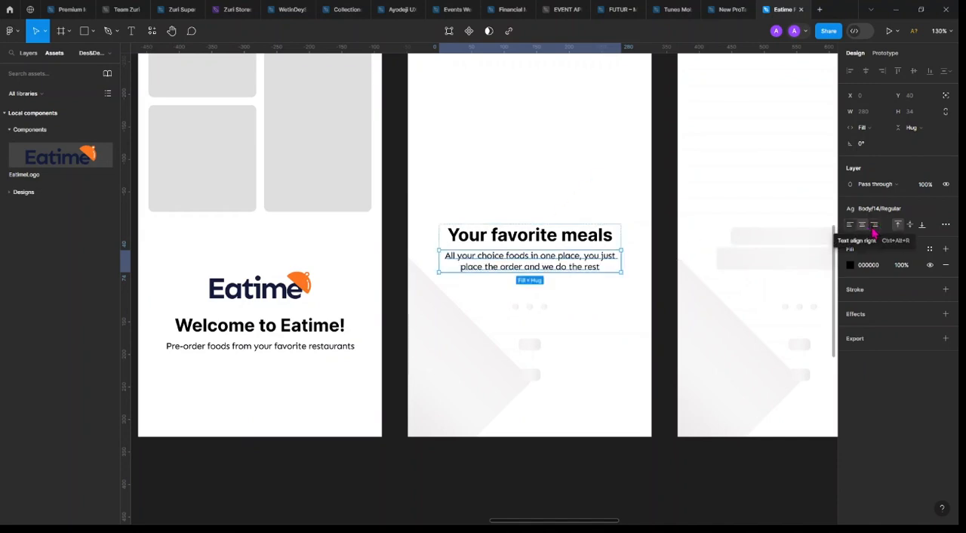
{"action": "left_click", "coordinate": [874, 227]}
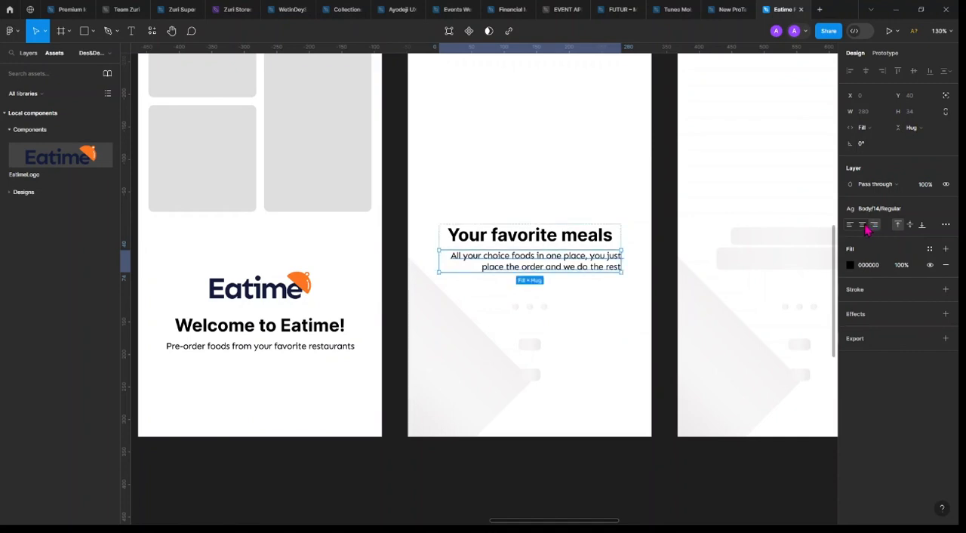
{"action": "left_click", "coordinate": [863, 225]}
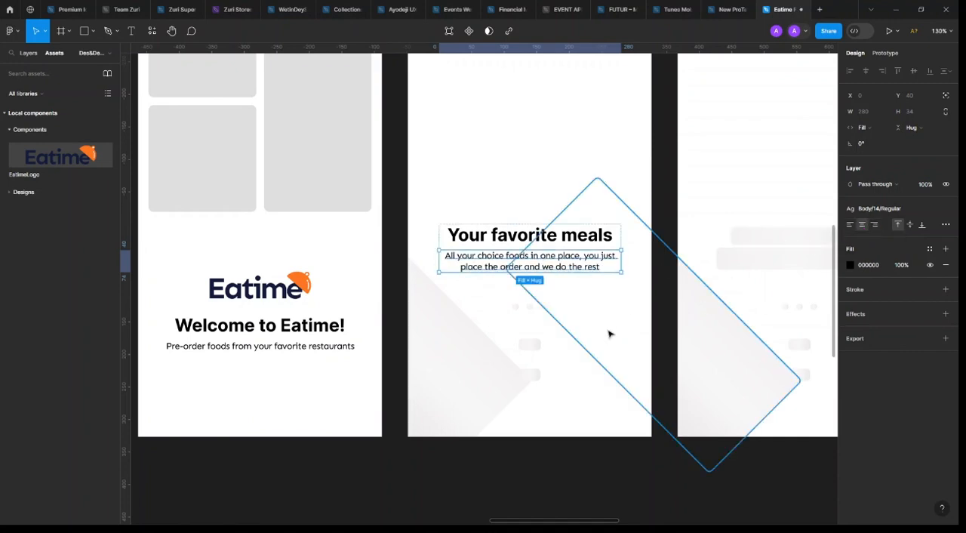
Apply the Shade colour style to the taglines in the Onboarding 1 and Splash screen frames
{"action": "left_click", "coordinate": [883, 270]}
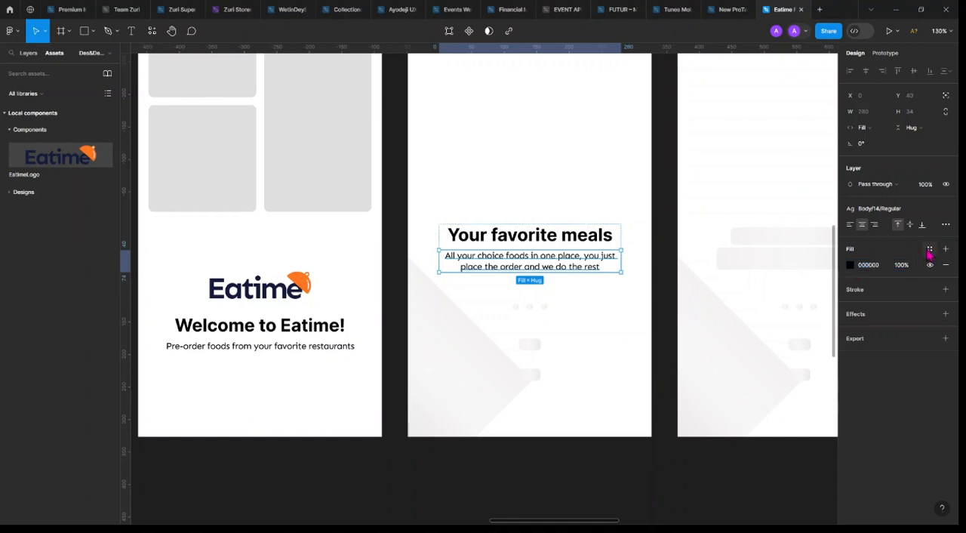
{"action": "left_click", "coordinate": [929, 249]}
{"action": "left_click", "coordinate": [765, 377]}
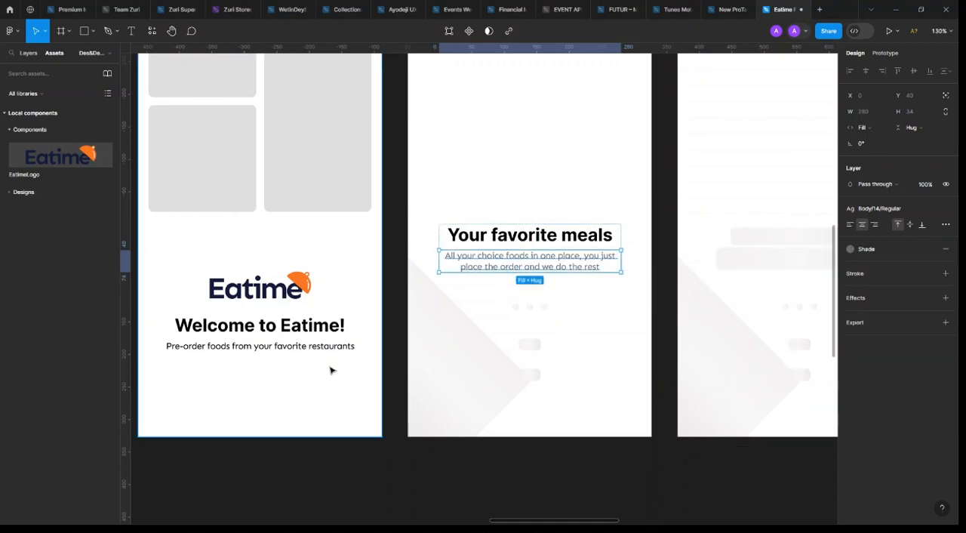
{"action": "left_click", "coordinate": [321, 346]}
{"action": "left_click", "coordinate": [929, 249]}
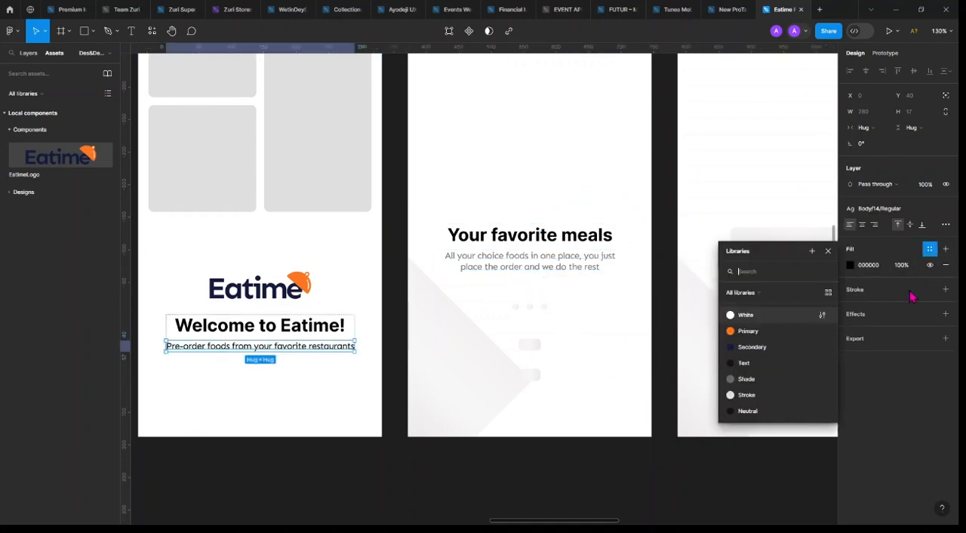
{"action": "left_click", "coordinate": [783, 388]}
Set the auto layout spacing between the heading and tagline in Onboarding 1 to 4
{"action": "scroll", "coordinate": [231, 263], "scroll_direction": "down", "scroll_amount": 3}
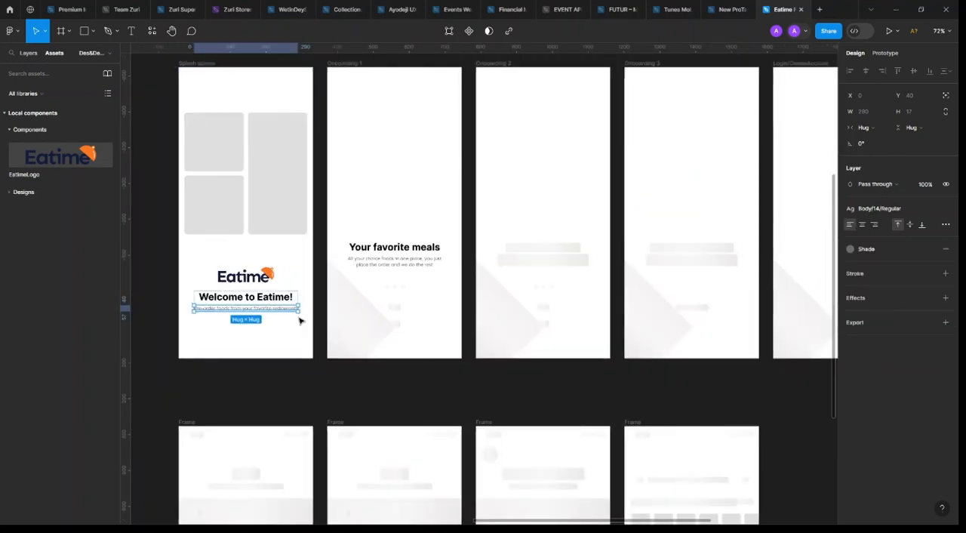
{"action": "scroll", "coordinate": [299, 319], "scroll_direction": "left", "scroll_amount": 2}
{"action": "left_click", "coordinate": [533, 263]}
{"action": "scroll", "coordinate": [465, 249], "scroll_direction": "up", "scroll_amount": 4}
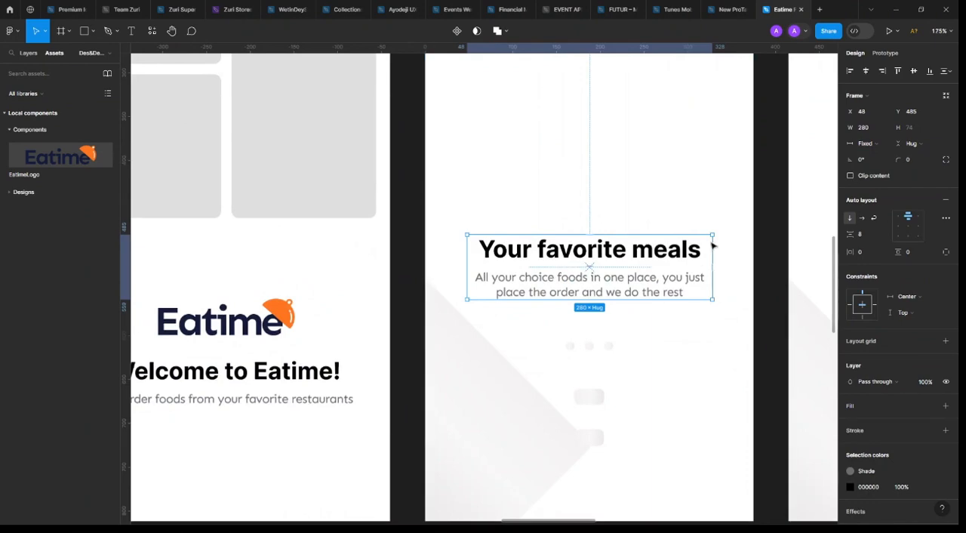
{"action": "left_click", "coordinate": [868, 236]}
{"action": "type", "text": "4"}
{"action": "key", "text": "Return"}
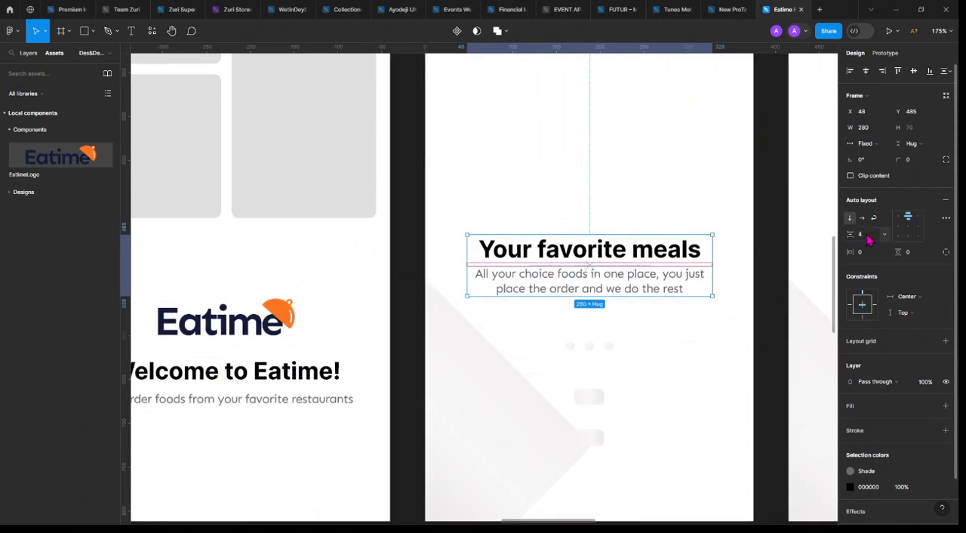
{"action": "scroll", "coordinate": [588, 283], "scroll_direction": "down", "scroll_amount": 3}
{"action": "scroll", "coordinate": [588, 282], "scroll_direction": "down", "scroll_amount": 2}
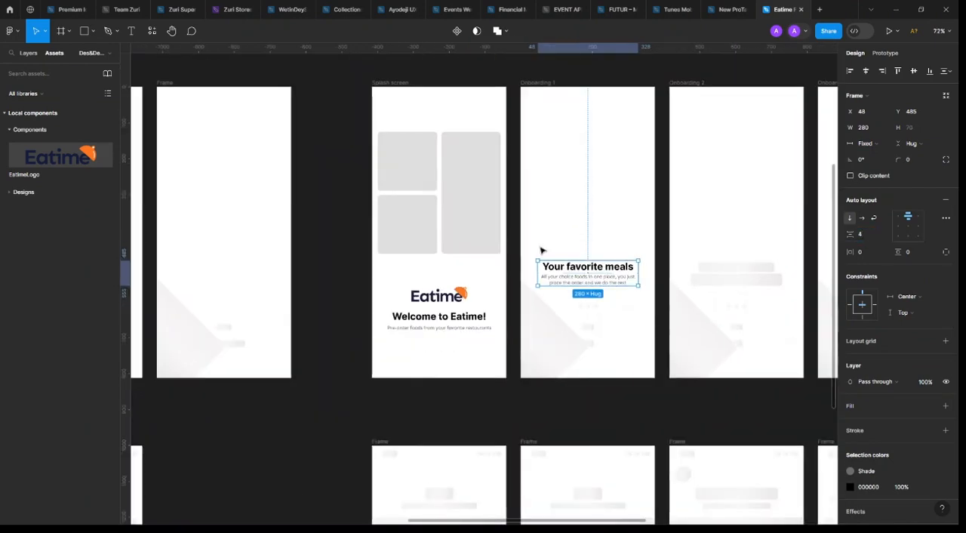
Turn the heading and tagline group in Onboarding 1 into a component
{"action": "scroll", "coordinate": [541, 249], "scroll_direction": "up", "scroll_amount": 2}
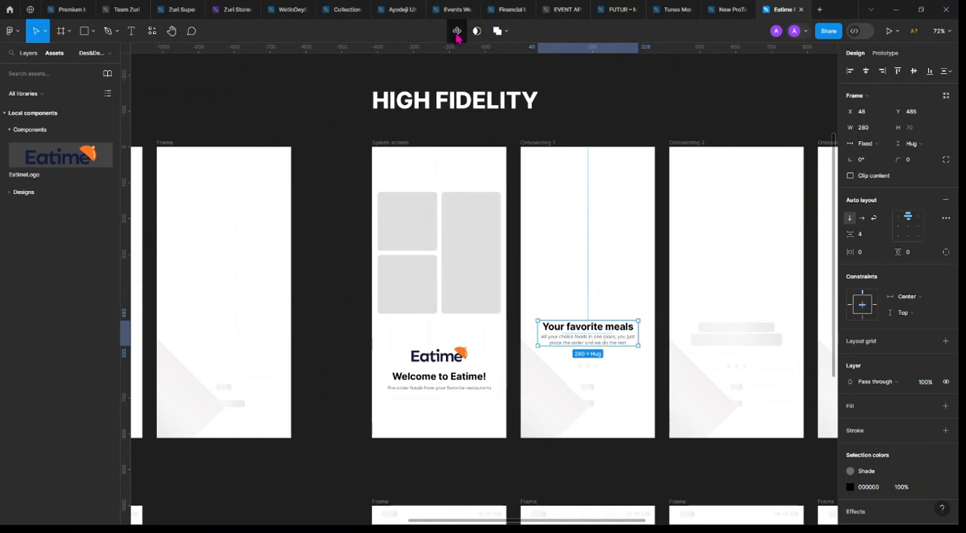
{"action": "left_click", "coordinate": [28, 53]}
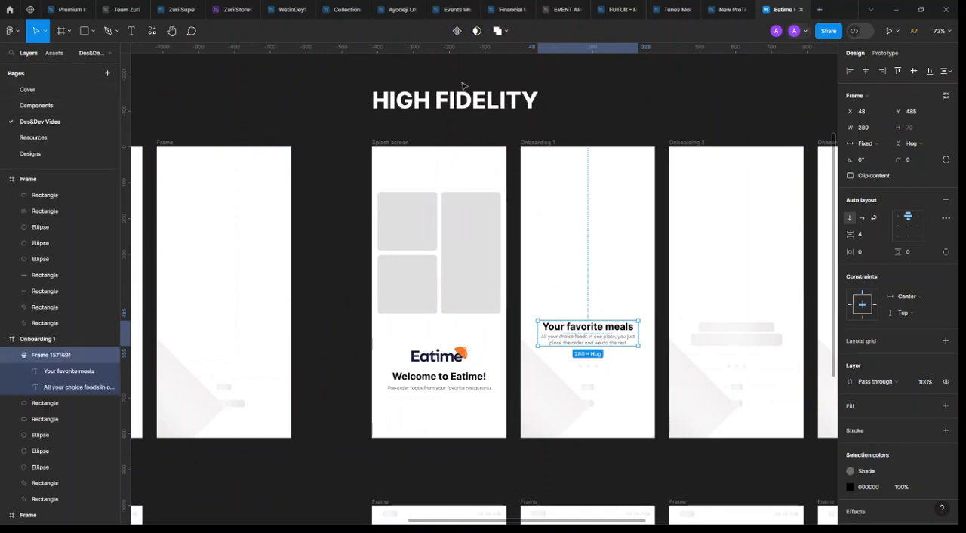
{"action": "left_click", "coordinate": [457, 31]}
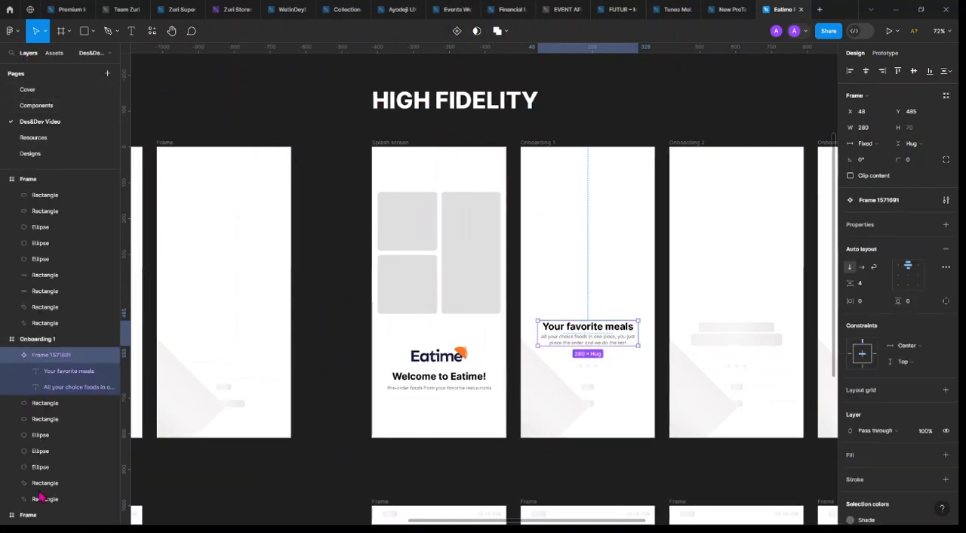
Rename the new heading and tagline component to HeadingAndSubtitleText
{"action": "double_click", "coordinate": [57, 361]}
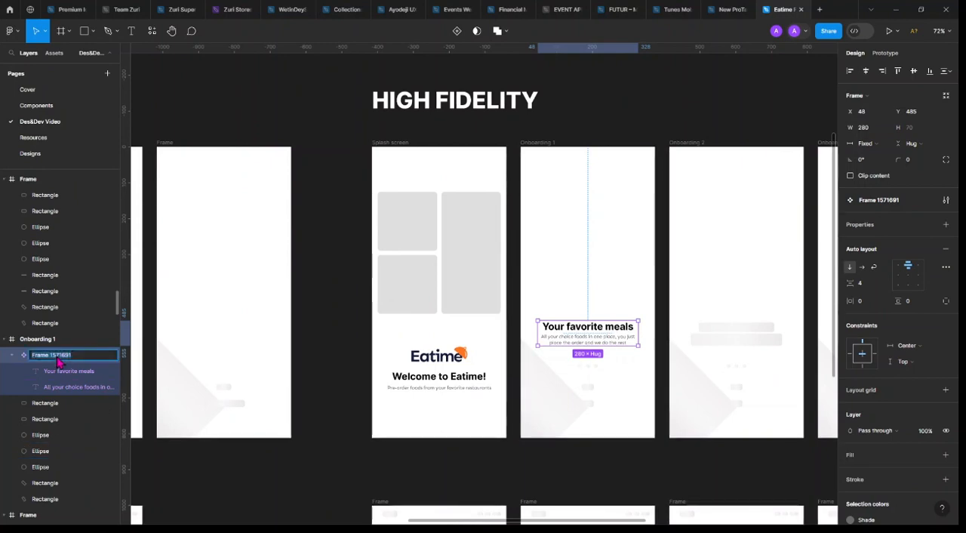
{"action": "type", "text": "H"}
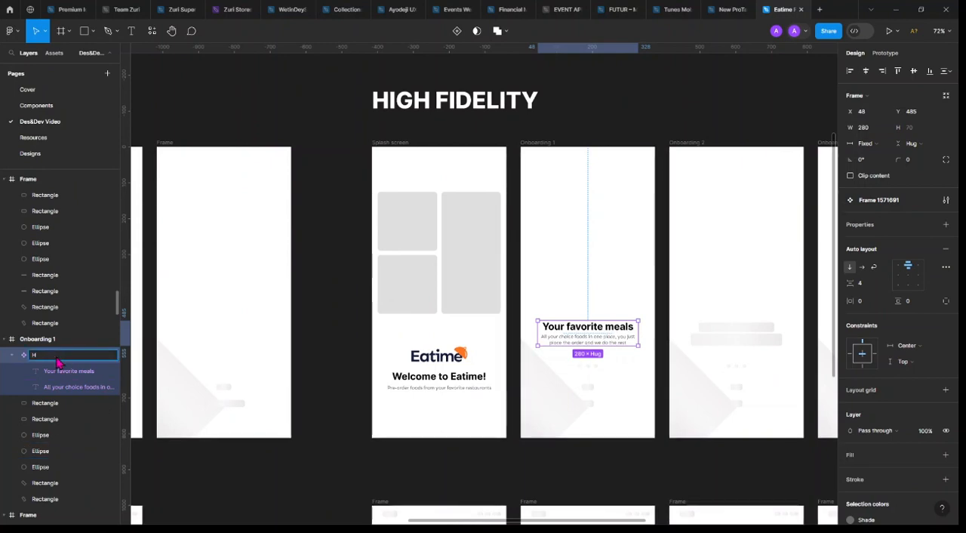
{"action": "type", "text": "eadign"}
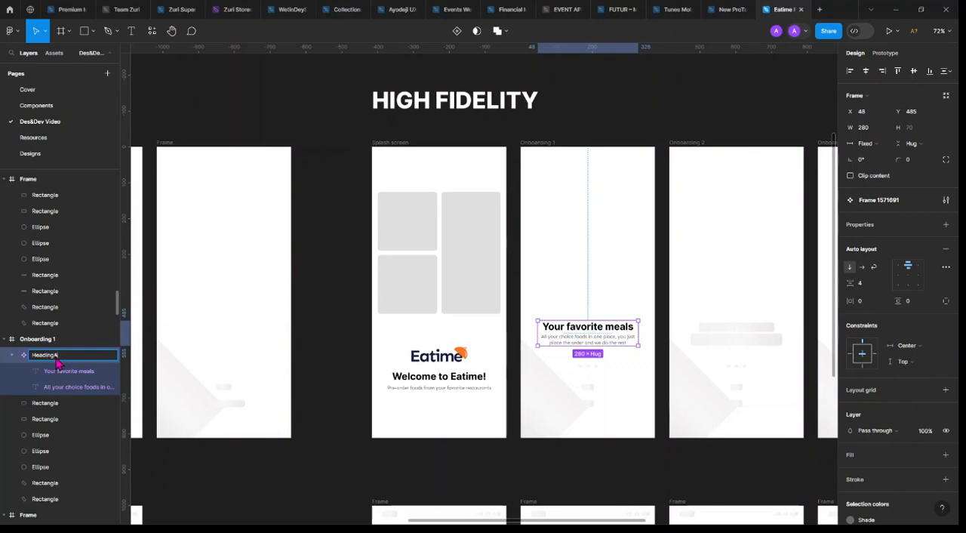
{"action": "type", "text": "AndSubtitleText"}
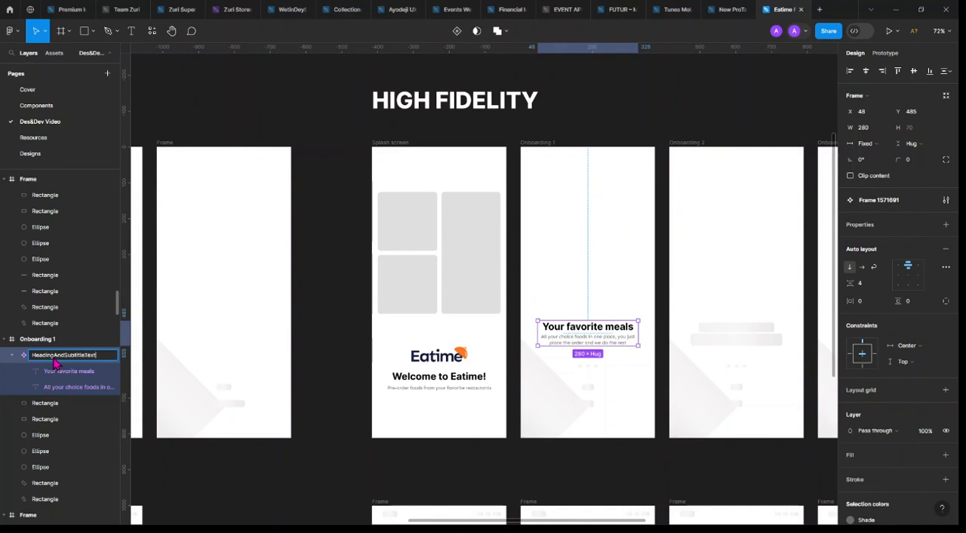
{"action": "key", "text": "Return"}
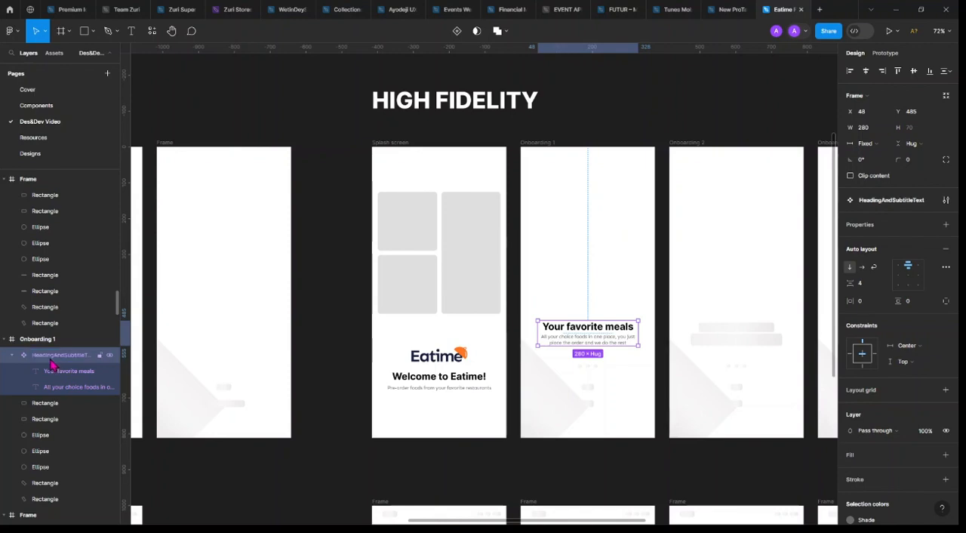
Move the HeadingAndSubtitleText main component out of Onboarding 1 onto the empty canvas beside the HIGH FIDELITY title
{"action": "left_click", "coordinate": [50, 371]}
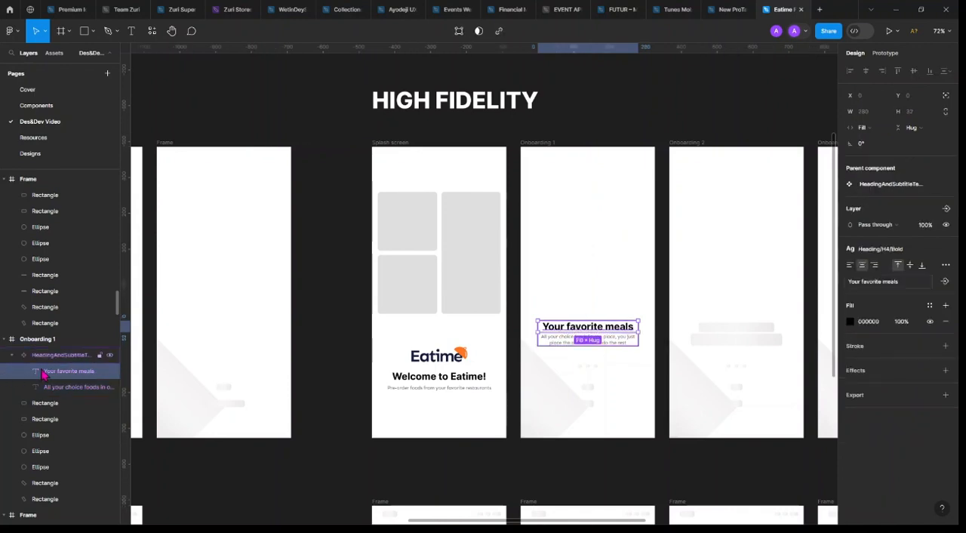
{"action": "left_click", "coordinate": [81, 358]}
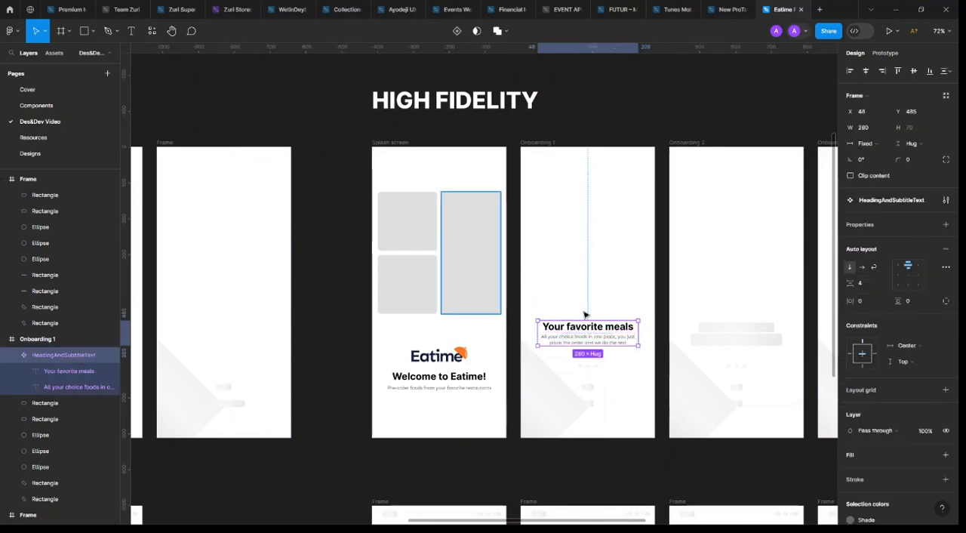
{"action": "key", "text": "shift+Up"}
{"action": "left_click_drag", "start_coordinate": [647, 118], "coordinate": [663, 116]}
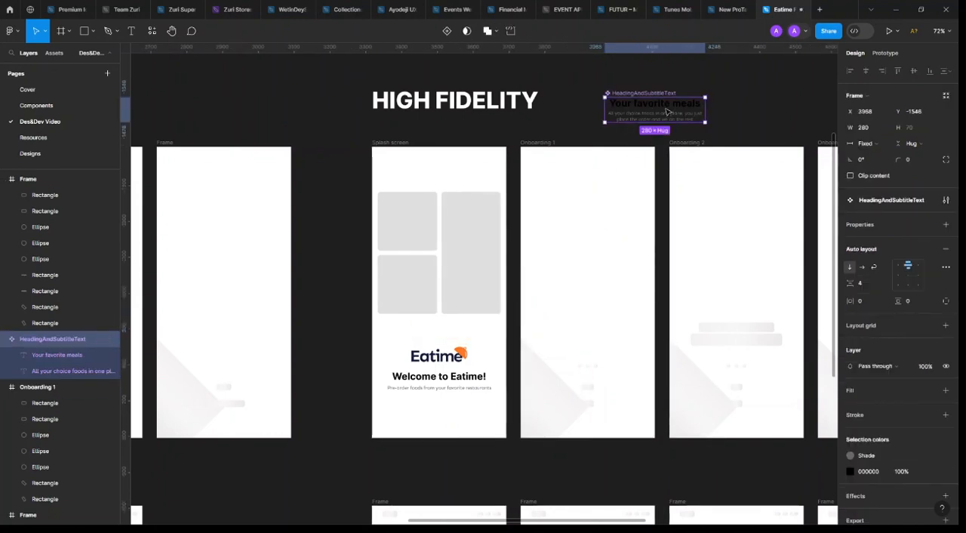
Place an instance of HeadingAndSubtitleText from the local components into the lower part of Onboarding 1
{"action": "left_click", "coordinate": [53, 54]}
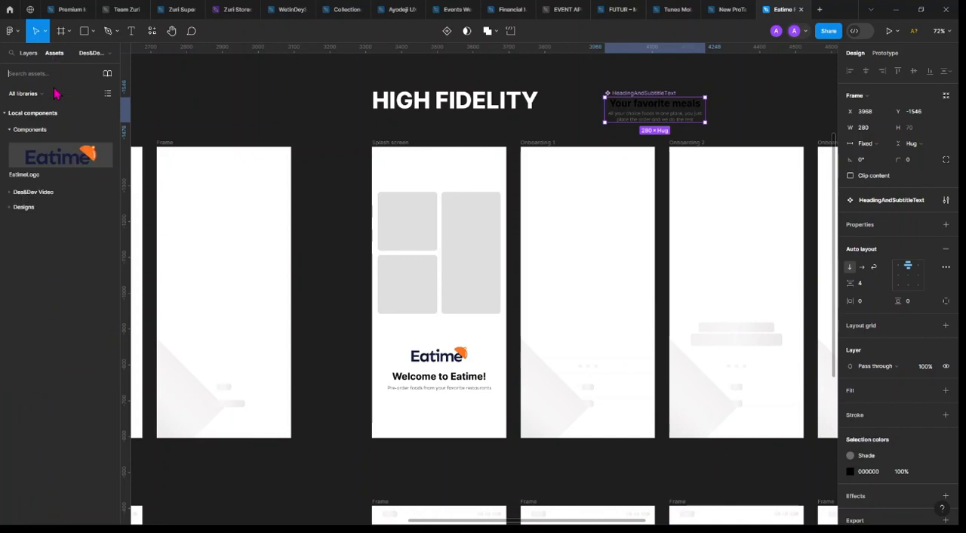
{"action": "left_click", "coordinate": [23, 193]}
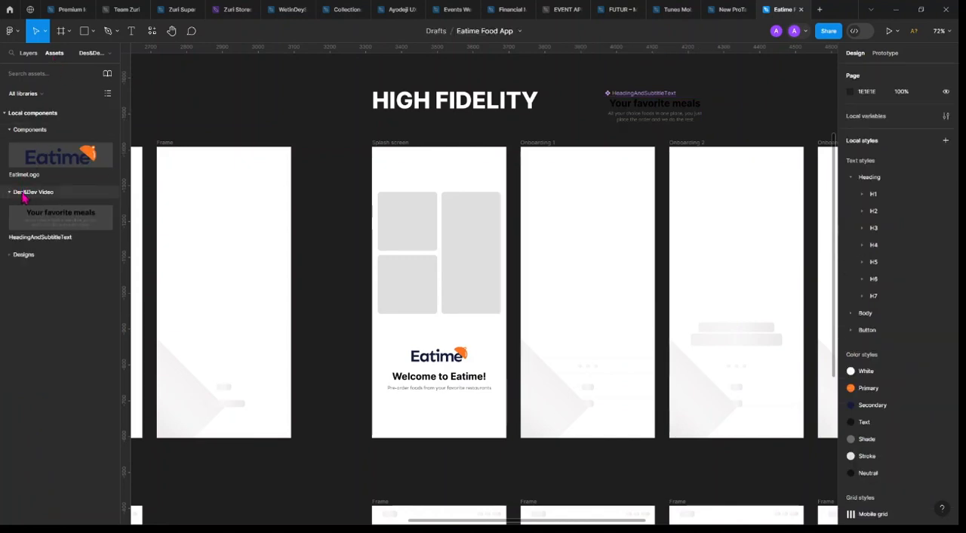
{"action": "left_click_drag", "start_coordinate": [383, 283], "coordinate": [588, 352]}
Cut the HeadingAndSubtitleText main component from the canvas and paste it on the Components page, just below EatimeLogo
{"action": "left_click", "coordinate": [656, 92]}
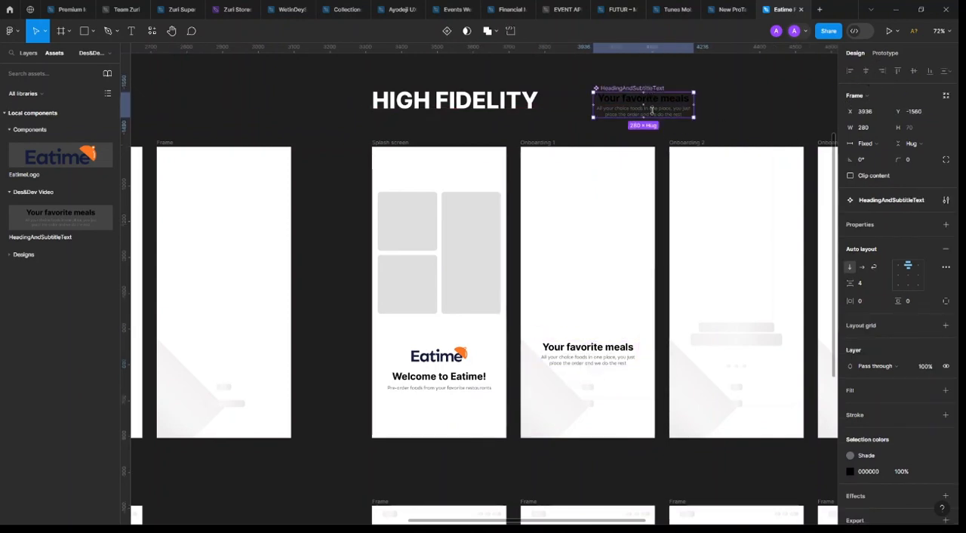
{"action": "key", "text": "Delete"}
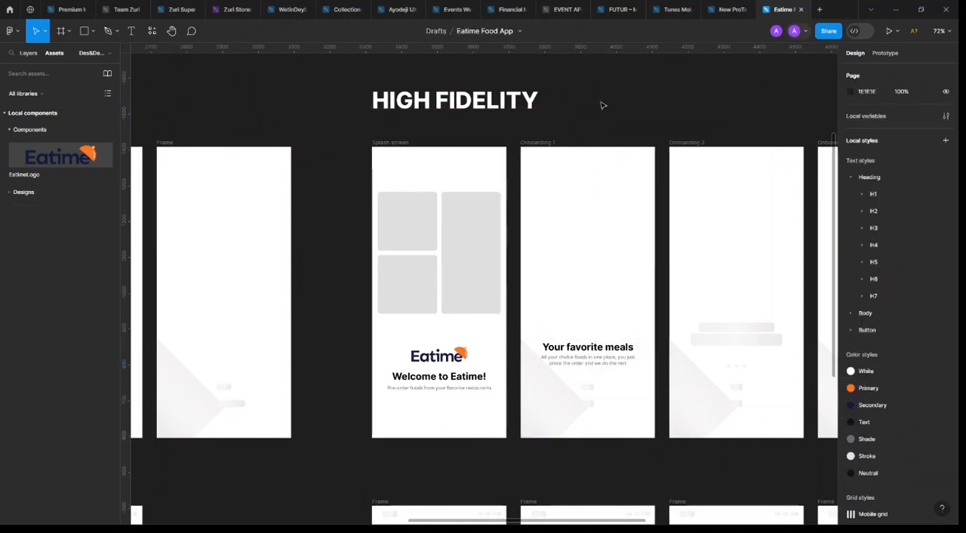
{"action": "left_click", "coordinate": [29, 53]}
{"action": "double_click", "coordinate": [51, 111]}
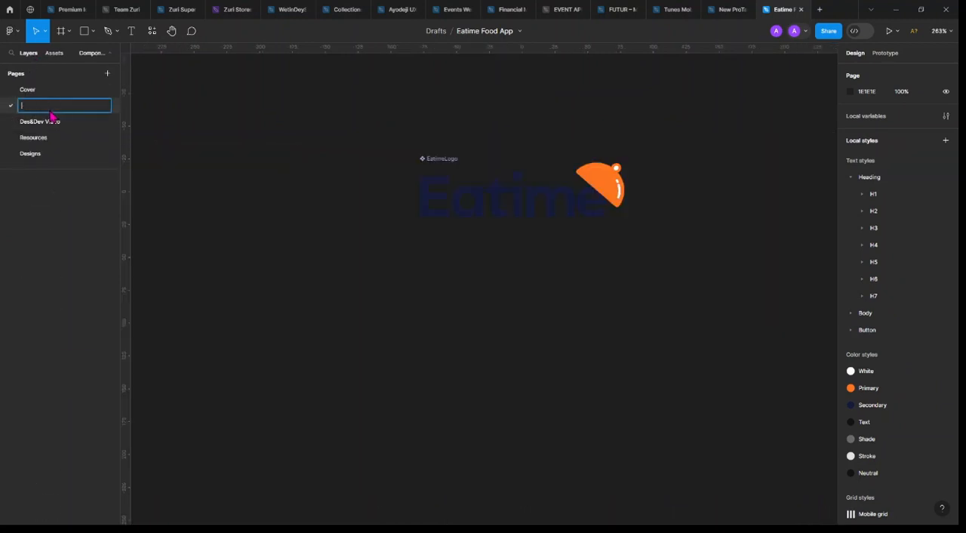
{"action": "left_click", "coordinate": [542, 329]}
{"action": "key", "text": "ctrl+v"}
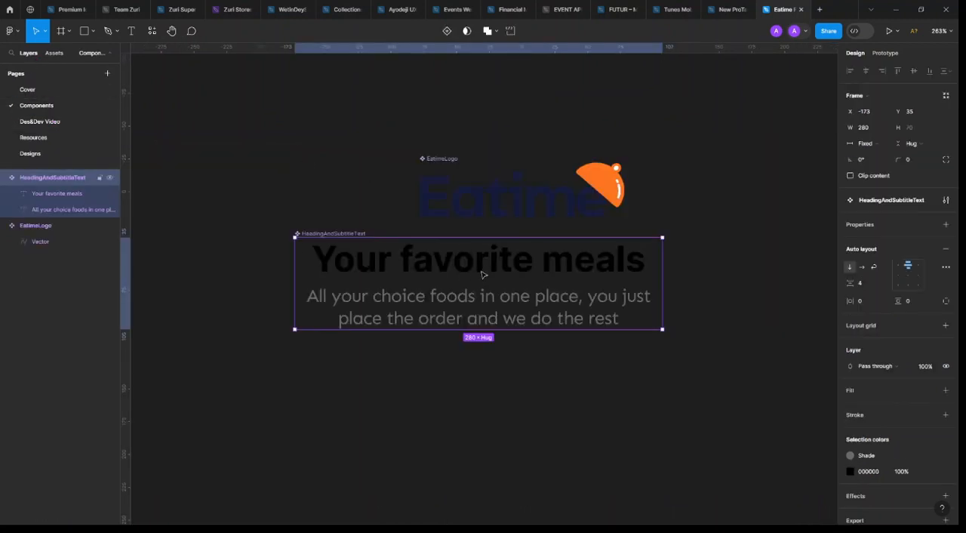
{"action": "scroll", "coordinate": [478, 274], "scroll_direction": "down", "scroll_amount": 2}
{"action": "left_click_drag", "start_coordinate": [454, 294], "coordinate": [460, 307]}
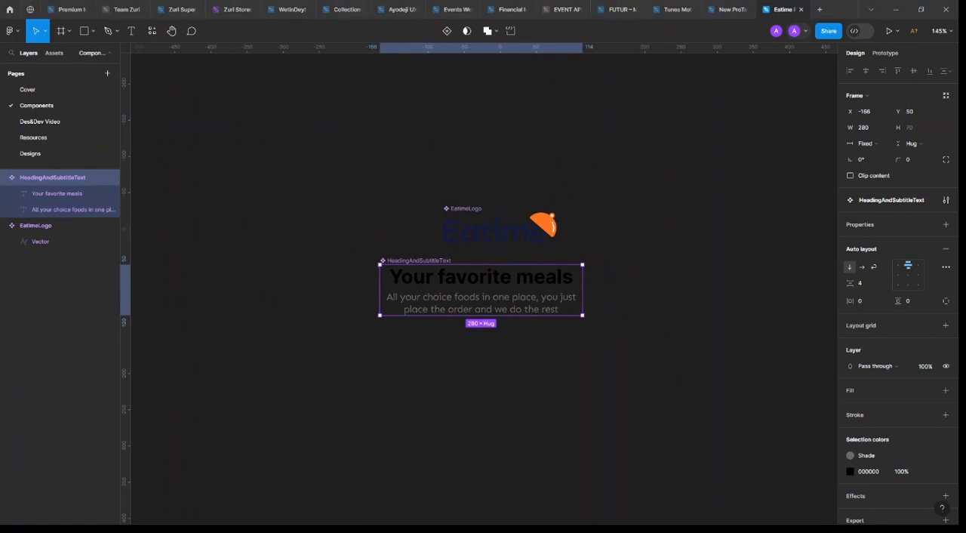
Set the Components page background to the light grey D0D0D0
{"action": "left_click", "coordinate": [728, 262]}
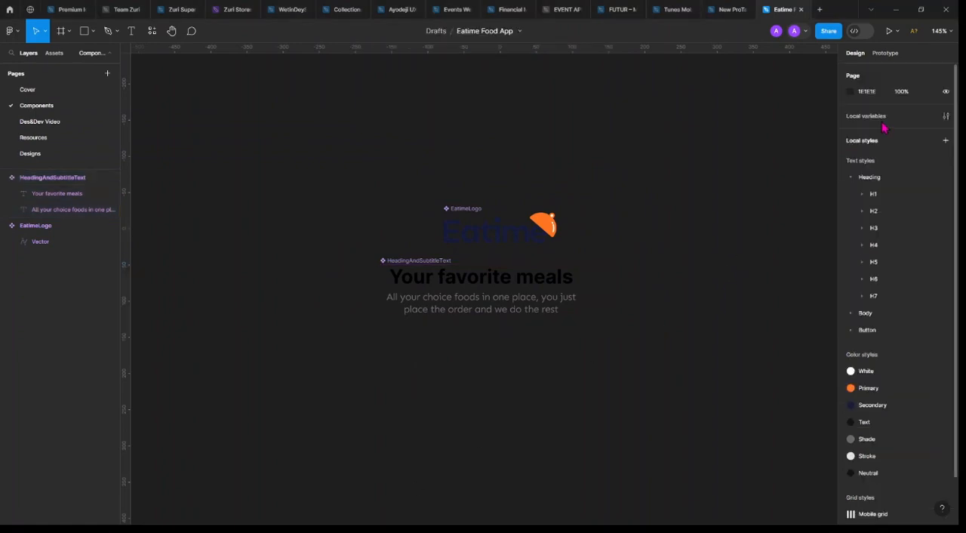
{"action": "left_click", "coordinate": [851, 91]}
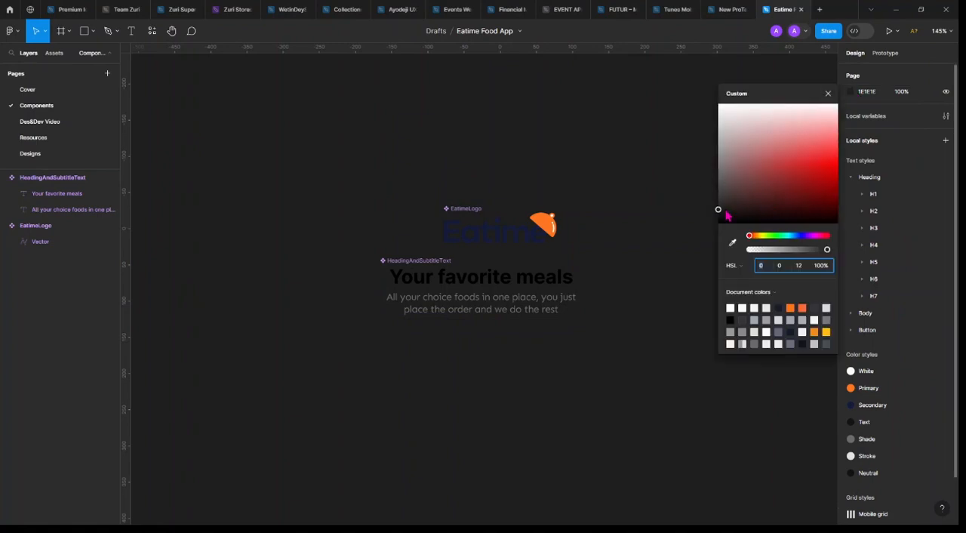
{"action": "left_click_drag", "start_coordinate": [724, 213], "coordinate": [712, 137]}
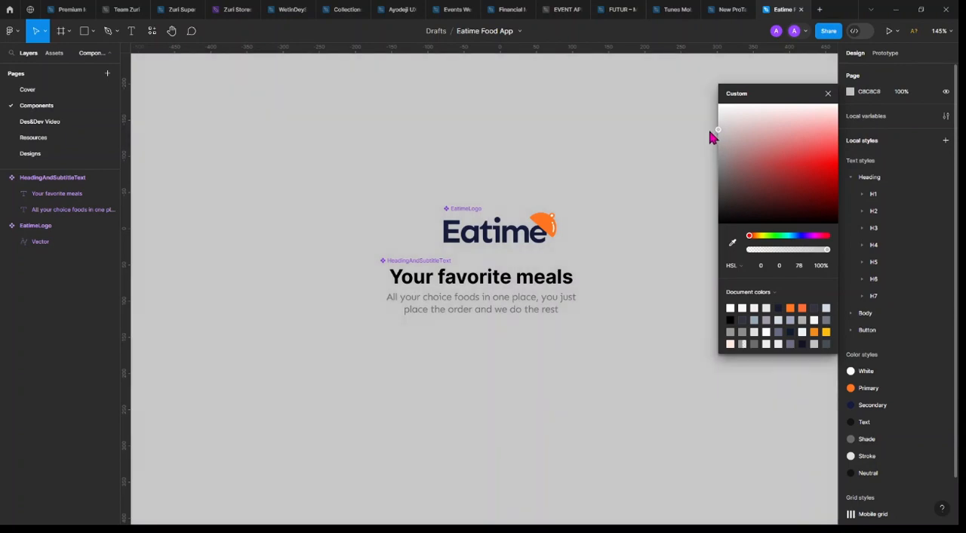
{"action": "left_click", "coordinate": [828, 93]}
Align the left edges of the EatimeLogo and HeadingAndSubtitleText components
{"action": "left_click", "coordinate": [416, 260]}
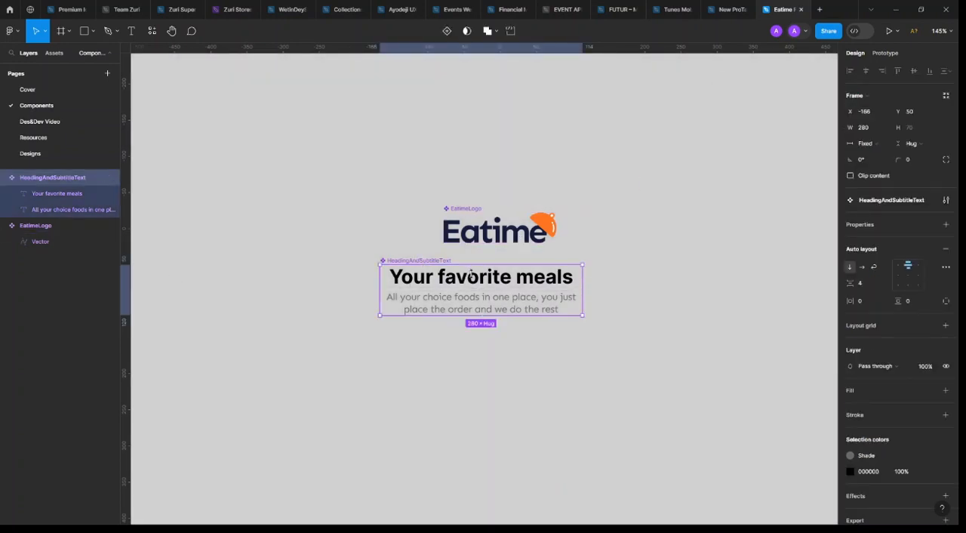
{"action": "left_click", "coordinate": [483, 209], "text": "shift"}
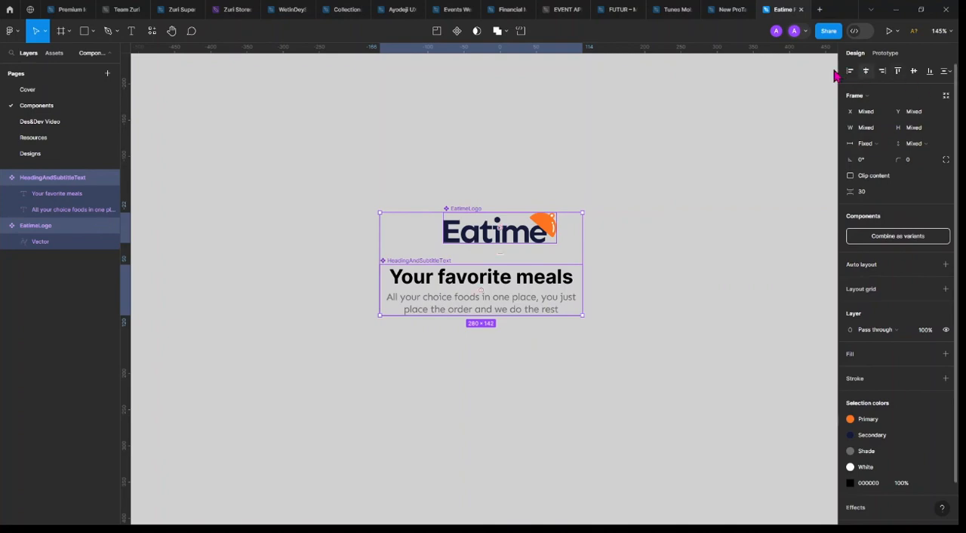
{"action": "key", "text": "Escape"}
{"action": "left_click_drag", "start_coordinate": [676, 157], "coordinate": [362, 383]}
{"action": "left_click", "coordinate": [855, 73]}
{"action": "left_click", "coordinate": [676, 261]}
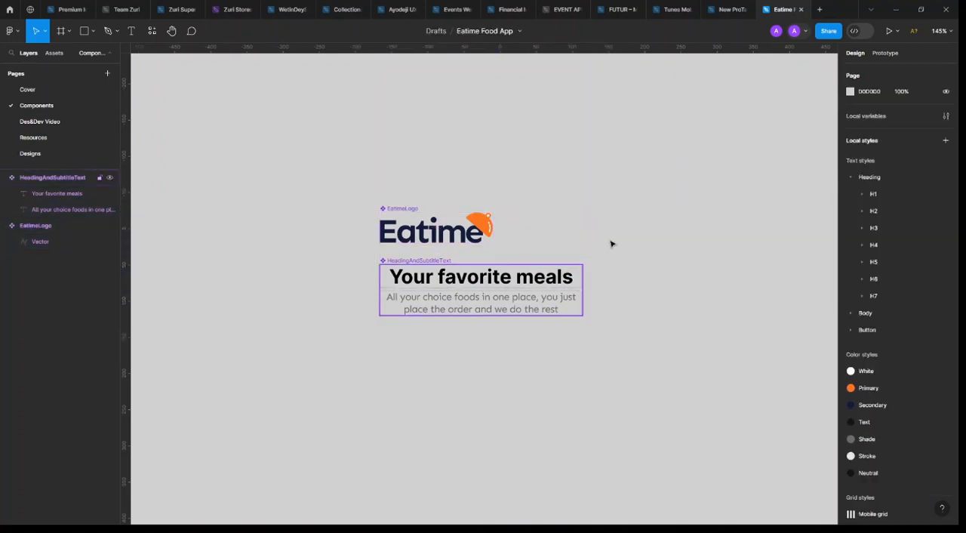
On the Des&Dev Video page, move the HeadingAndSubtitleText instance in Onboarding 1 up to Y 523
{"action": "left_click", "coordinate": [54, 124]}
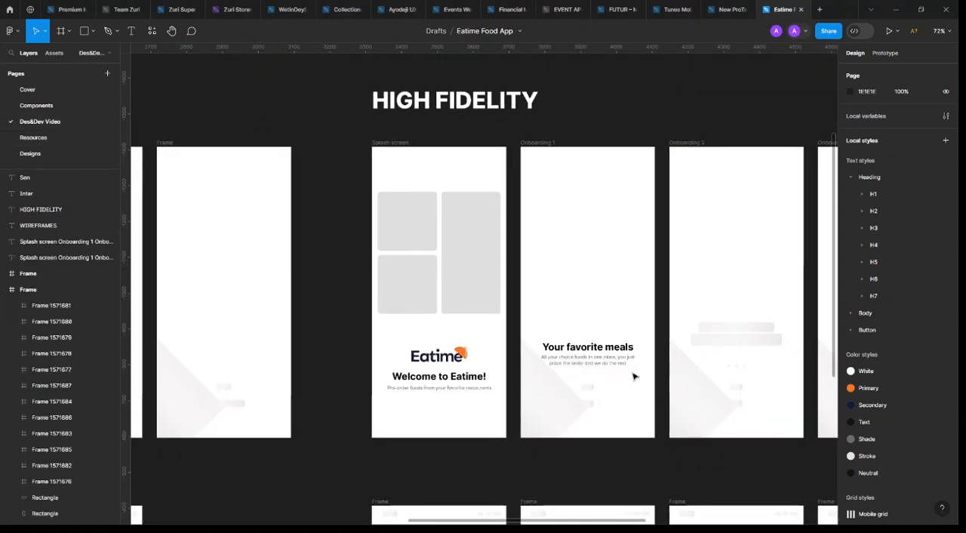
{"action": "left_click", "coordinate": [613, 353]}
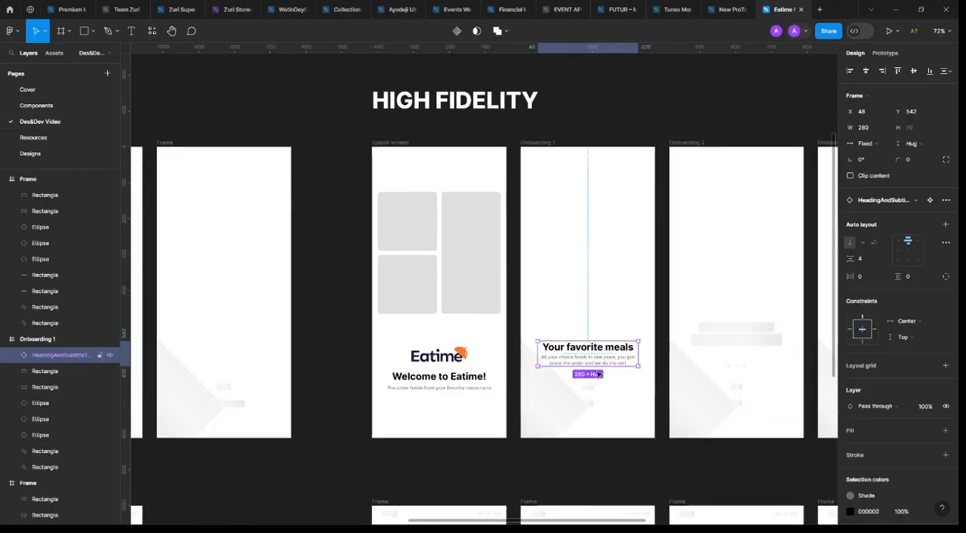
{"action": "scroll", "coordinate": [593, 392], "scroll_direction": "up", "scroll_amount": 3}
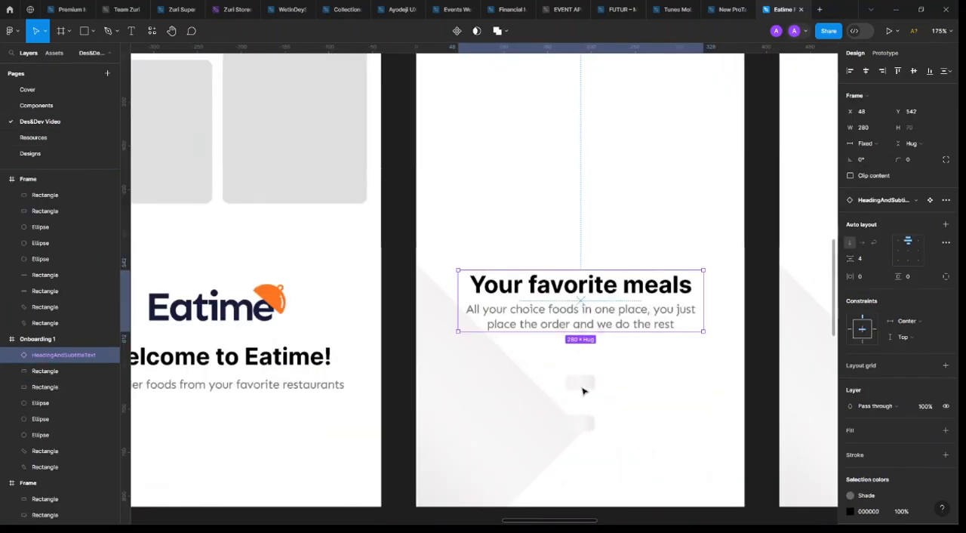
{"action": "scroll", "coordinate": [463, 337], "scroll_direction": "down", "scroll_amount": 2}
{"action": "scroll", "coordinate": [517, 329], "scroll_direction": "up", "scroll_amount": 5}
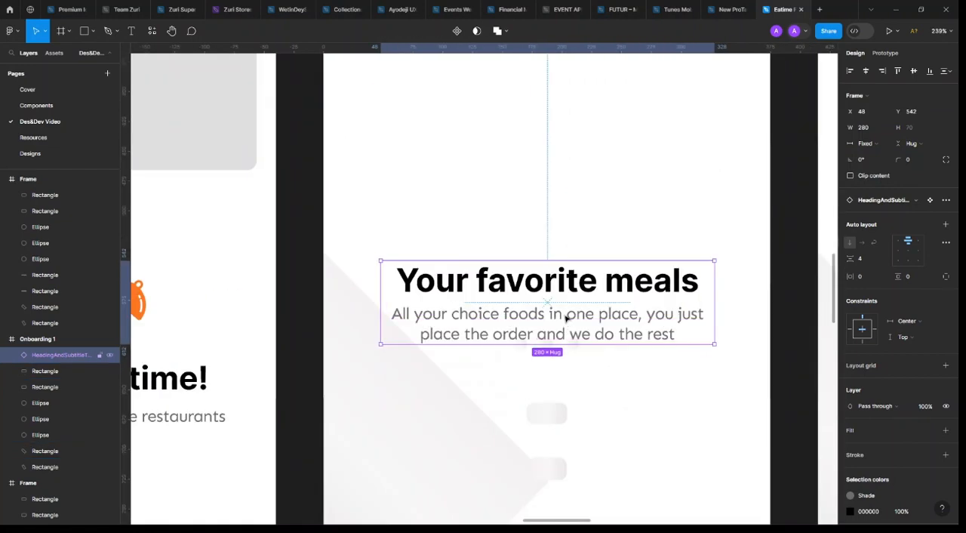
{"action": "scroll", "coordinate": [546, 323], "scroll_direction": "down", "scroll_amount": 6}
{"action": "scroll", "coordinate": [540, 320], "scroll_direction": "down", "scroll_amount": 5}
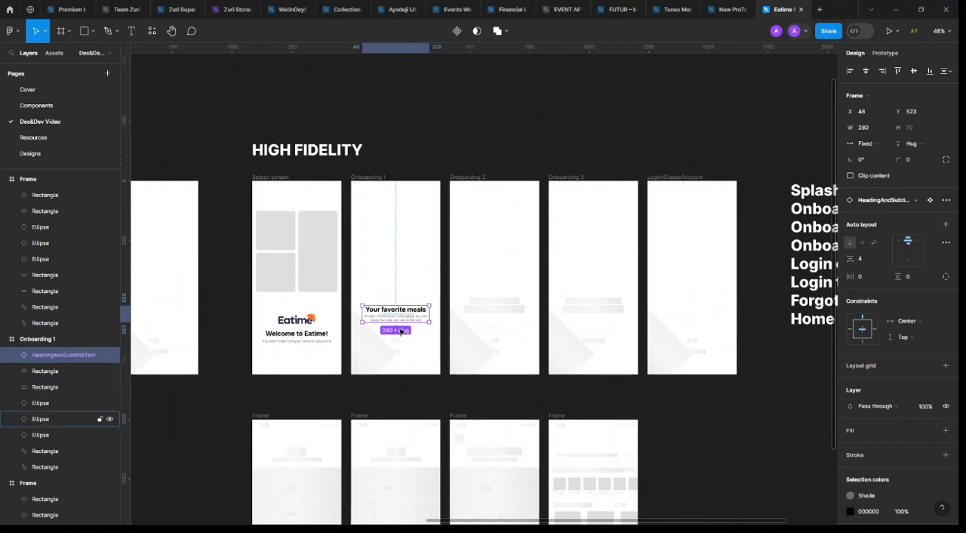
Apply the Primary colour style to the first pagination dot below the tagline in Onboarding 1
{"action": "scroll", "coordinate": [400, 343], "scroll_direction": "up", "scroll_amount": 2}
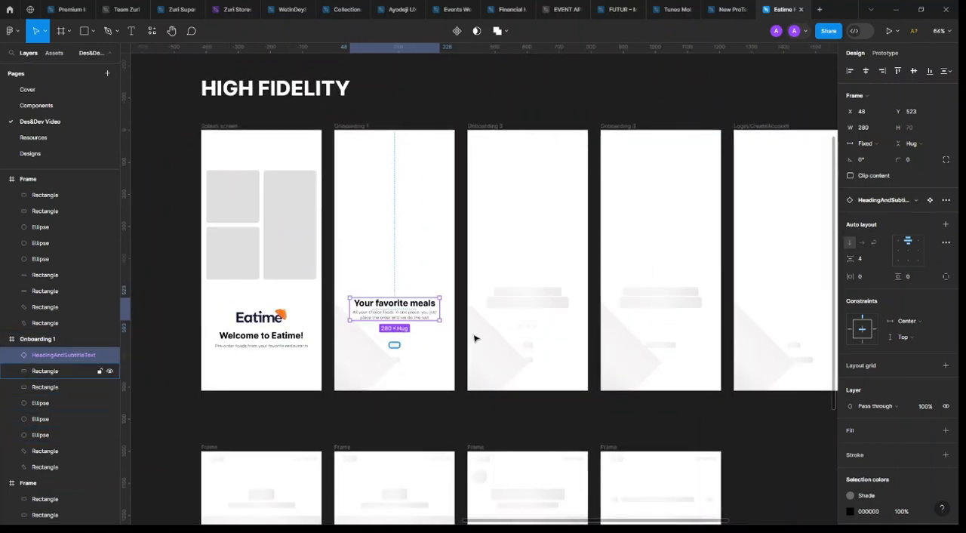
{"action": "scroll", "coordinate": [412, 341], "scroll_direction": "up", "scroll_amount": 5}
{"action": "scroll", "coordinate": [413, 337], "scroll_direction": "down", "scroll_amount": 5}
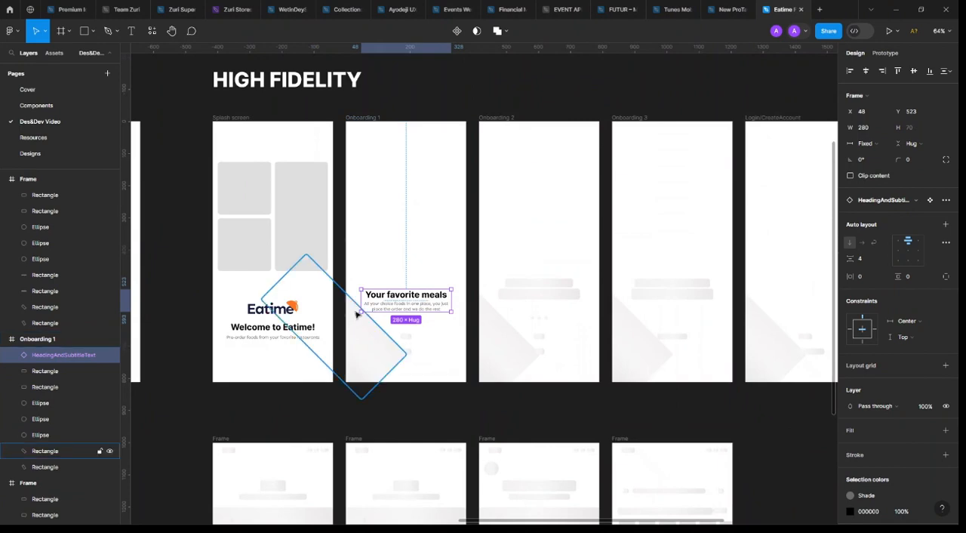
{"action": "scroll", "coordinate": [417, 329], "scroll_direction": "up", "scroll_amount": 5}
{"action": "left_click", "coordinate": [417, 332]}
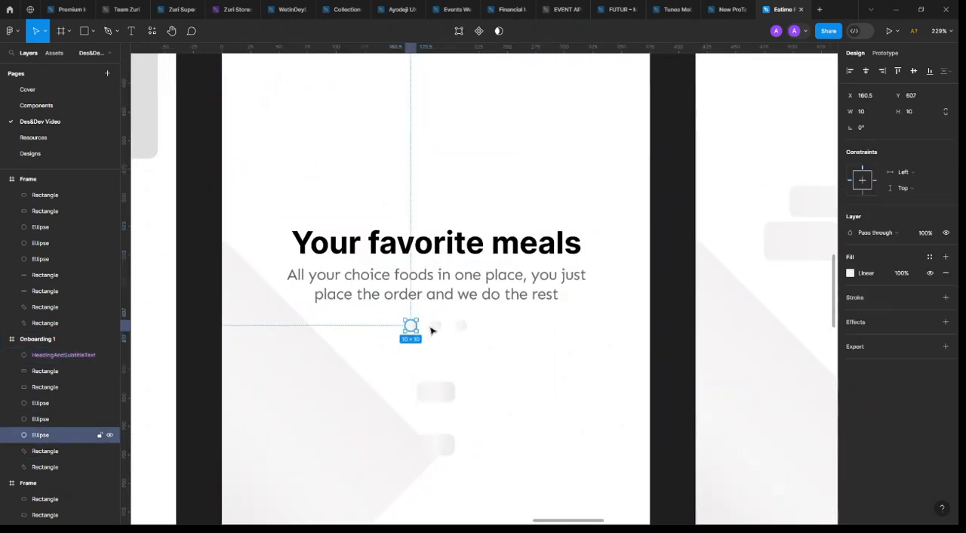
{"action": "scroll", "coordinate": [438, 329], "scroll_direction": "up", "scroll_amount": 3}
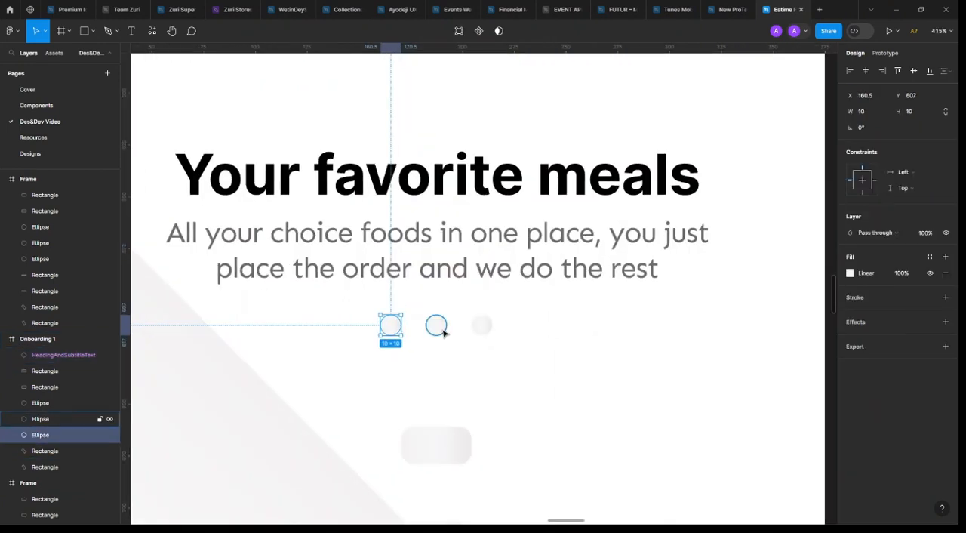
{"action": "left_click", "coordinate": [930, 257]}
{"action": "left_click", "coordinate": [770, 341]}
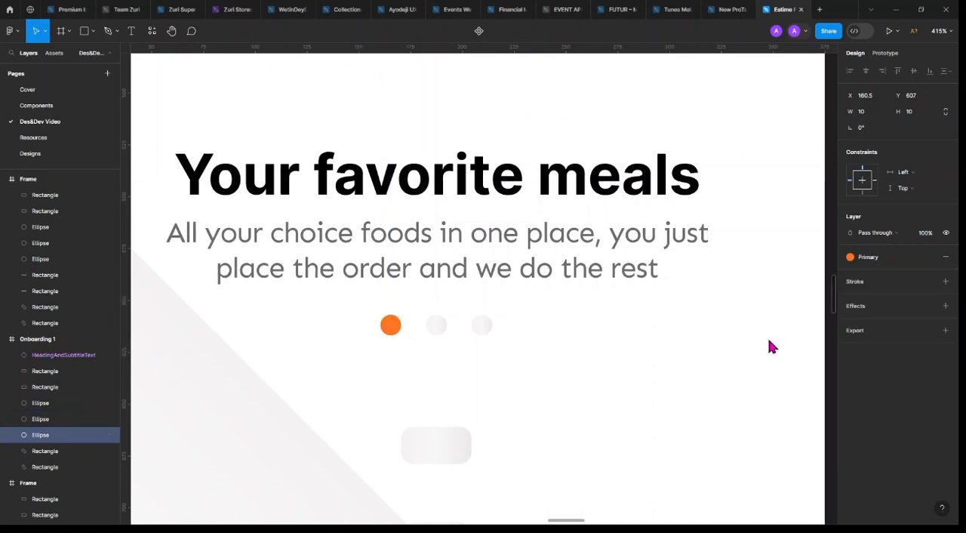
Try the Secondary colour style on the second and third pagination dots in Onboarding 1
{"action": "left_click", "coordinate": [436, 325]}
{"action": "left_click", "coordinate": [483, 325], "text": "shift"}
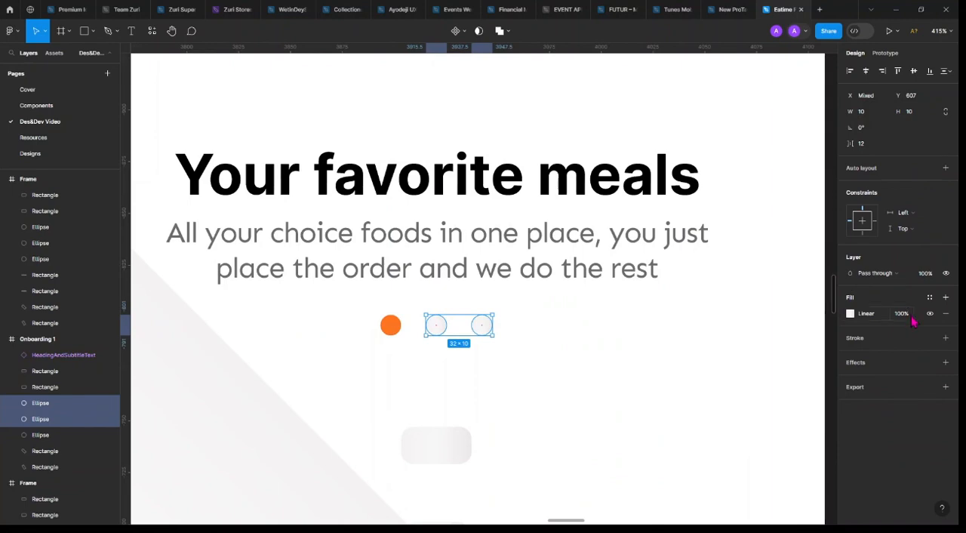
{"action": "left_click", "coordinate": [929, 298]}
{"action": "left_click", "coordinate": [757, 388]}
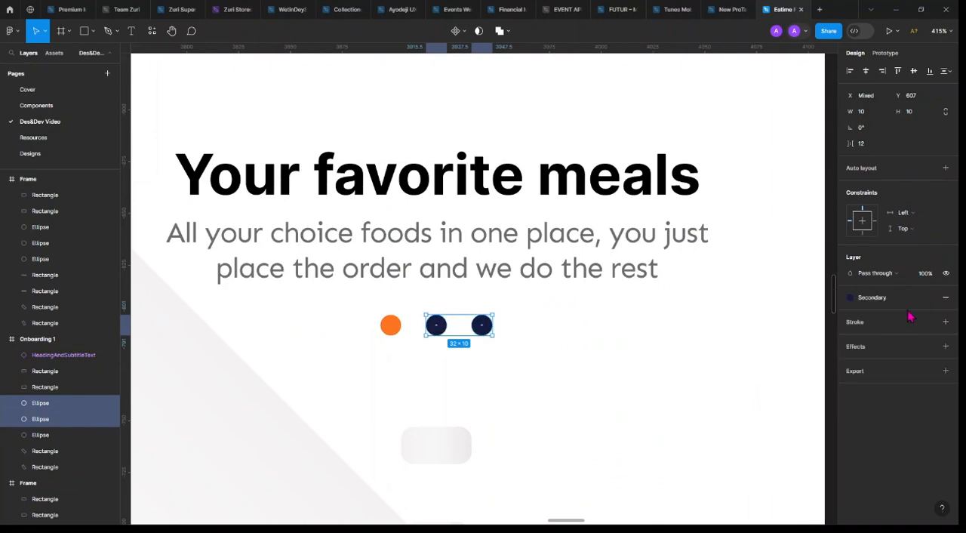
{"action": "scroll", "coordinate": [571, 358], "scroll_direction": "down", "scroll_amount": 5}
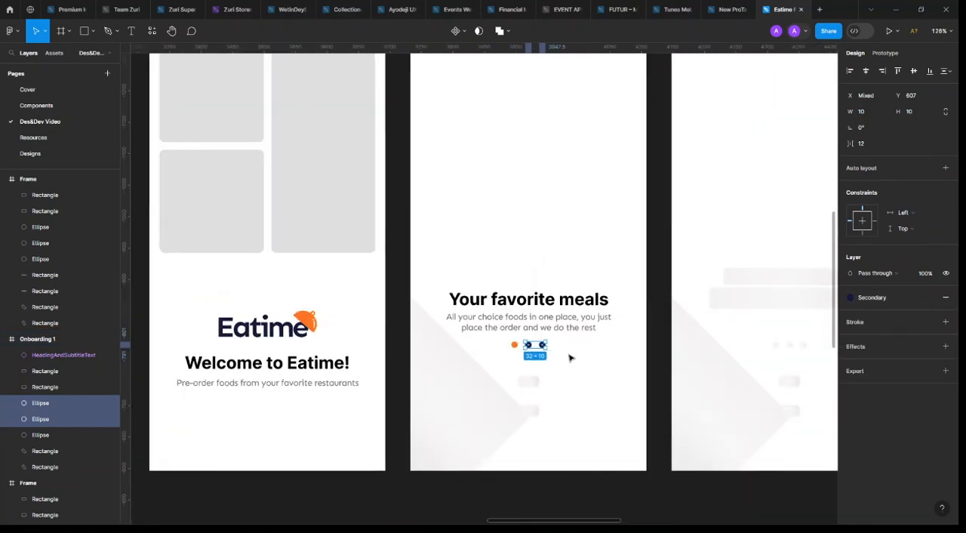
{"action": "scroll", "coordinate": [560, 358], "scroll_direction": "up", "scroll_amount": 5}
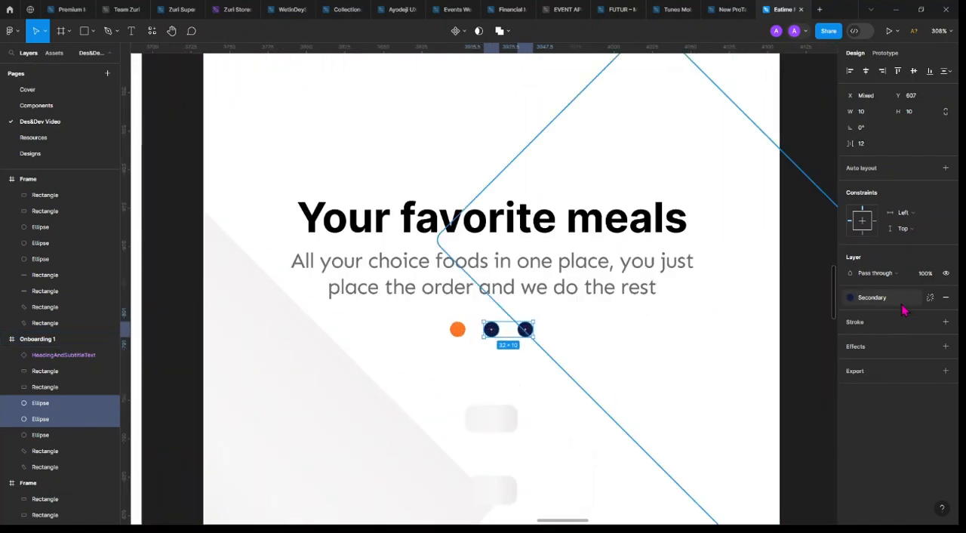
Apply the Primary colour style to the second and third pagination dots and reduce their layer opacity to 12%
{"action": "left_click", "coordinate": [930, 297]}
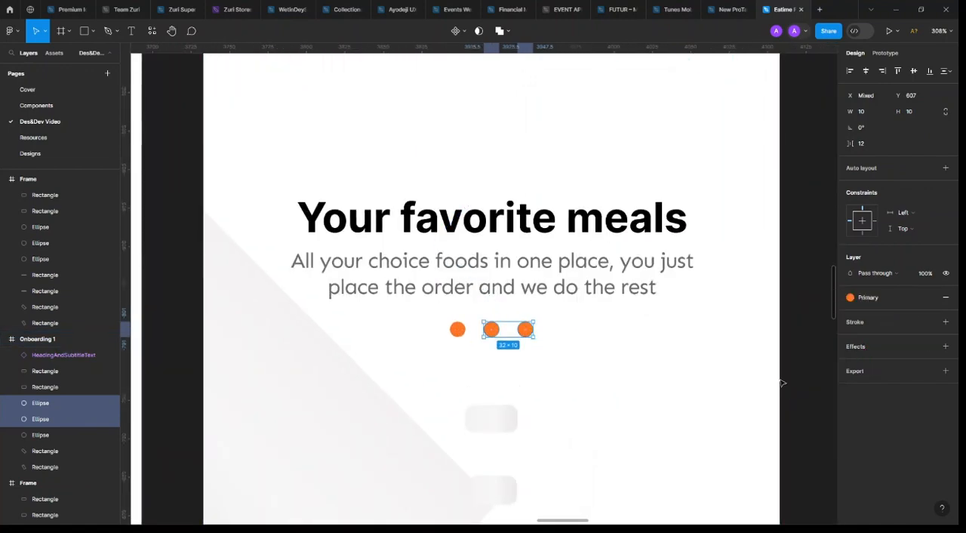
{"action": "left_click", "coordinate": [787, 381]}
{"action": "left_click", "coordinate": [931, 276]}
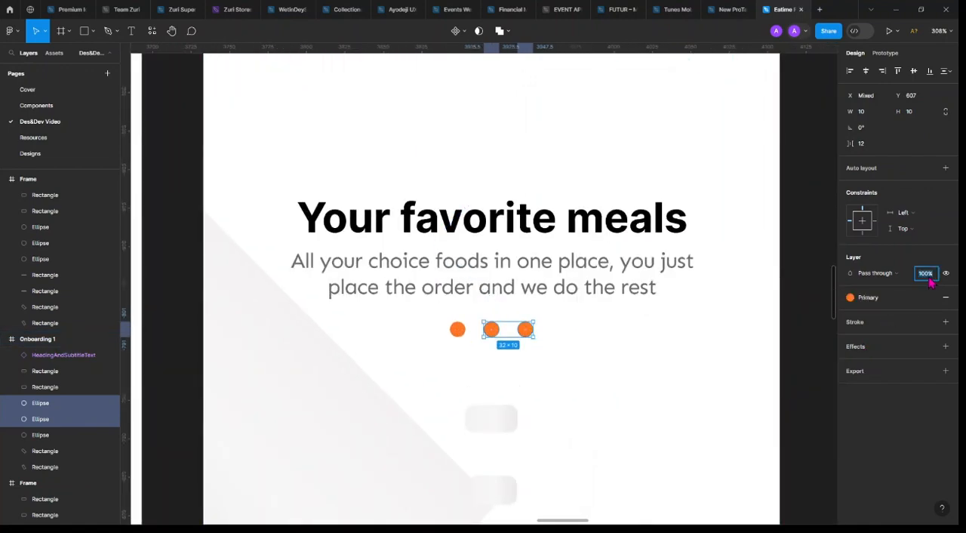
{"action": "type", "text": "40"}
{"action": "key", "text": "Return"}
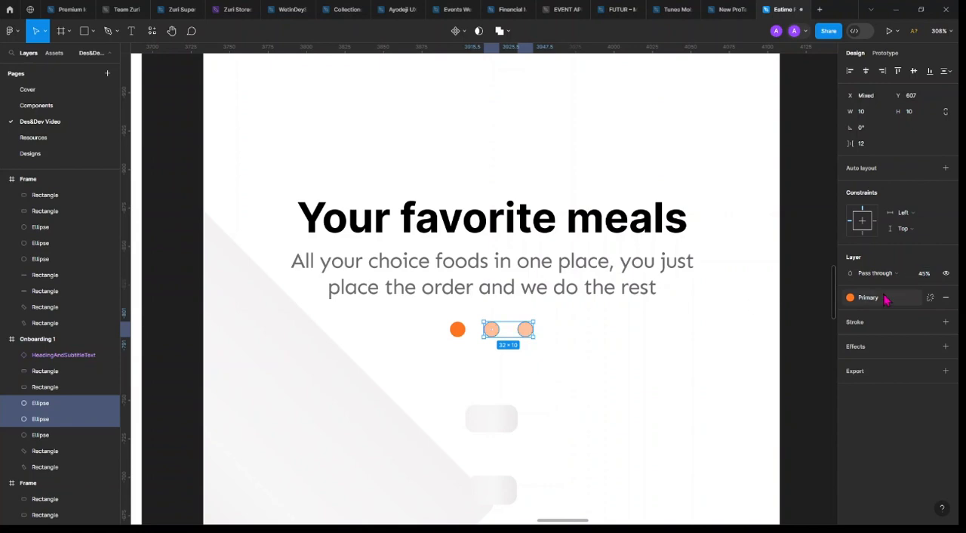
{"action": "type", "text": "1"}
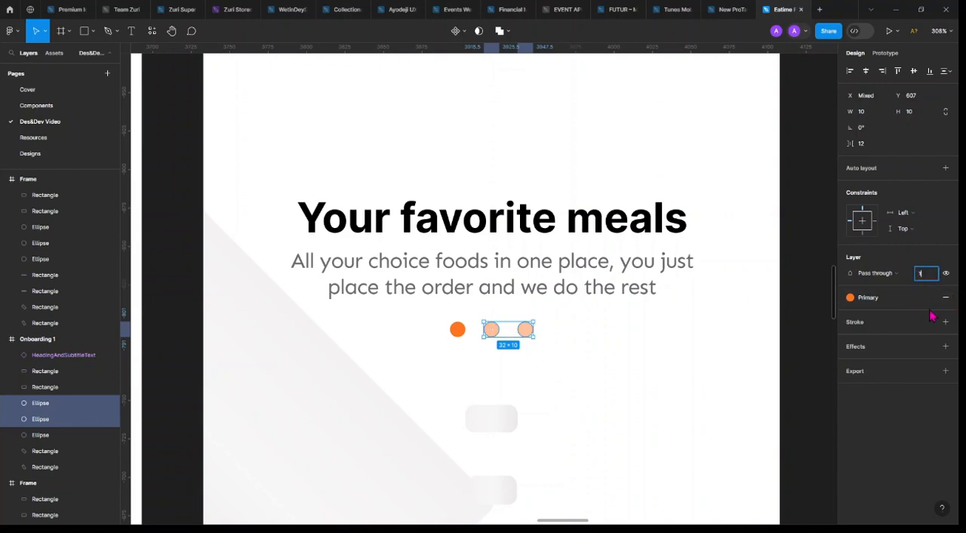
{"action": "type", "text": "2"}
{"action": "key", "text": "Return"}
Set the layer opacity of the second and third pagination dots to 25%
{"action": "scroll", "coordinate": [531, 328], "scroll_direction": "down", "scroll_amount": 3}
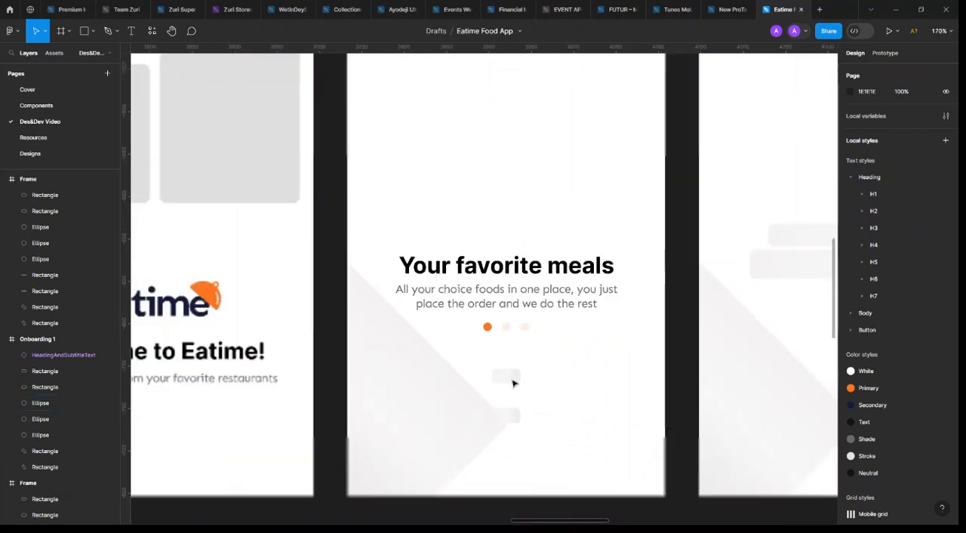
{"action": "scroll", "coordinate": [508, 342], "scroll_direction": "up", "scroll_amount": 4}
{"action": "left_click", "coordinate": [504, 309]}
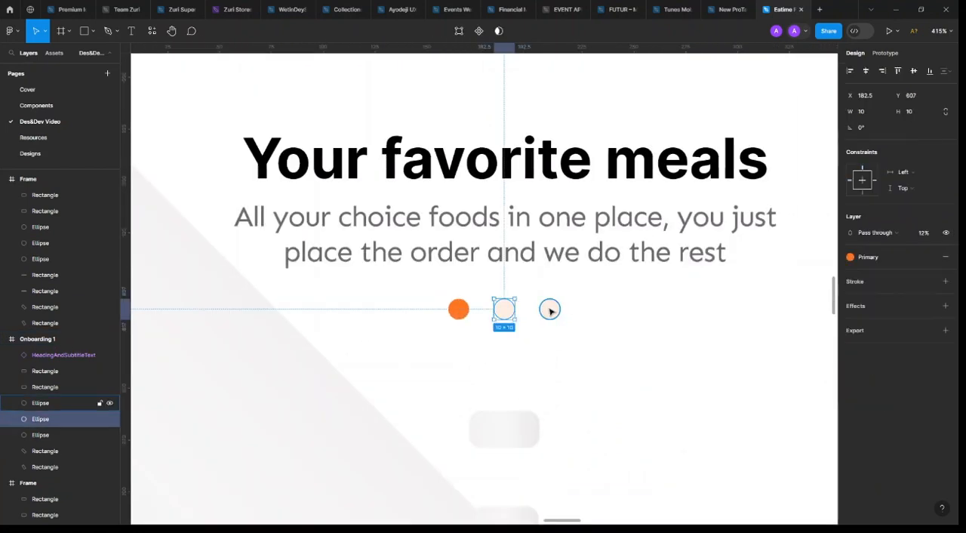
{"action": "left_click", "coordinate": [549, 309], "text": "shift"}
{"action": "left_click", "coordinate": [933, 276]}
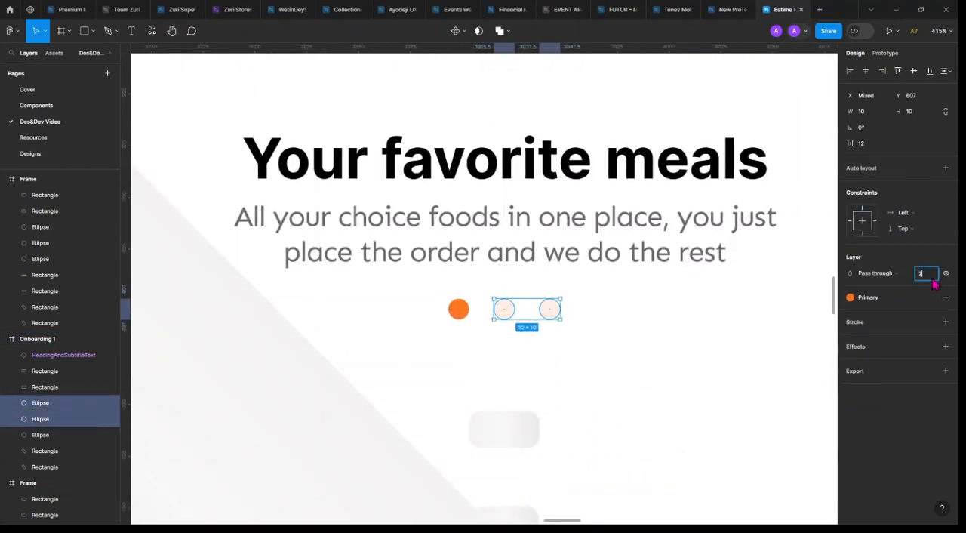
{"action": "type", "text": "25"}
{"action": "key", "text": "Return"}
{"action": "left_click", "coordinate": [530, 339]}
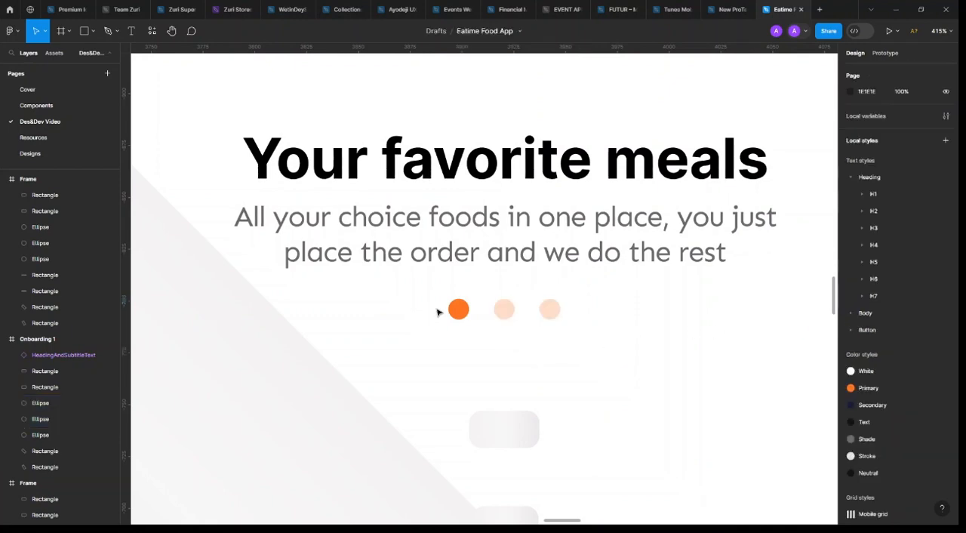
Wrap the three pagination dots in Onboarding 1 in a horizontal auto layout frame
{"action": "left_click", "coordinate": [460, 309]}
{"action": "left_click", "coordinate": [504, 309], "text": "shift"}
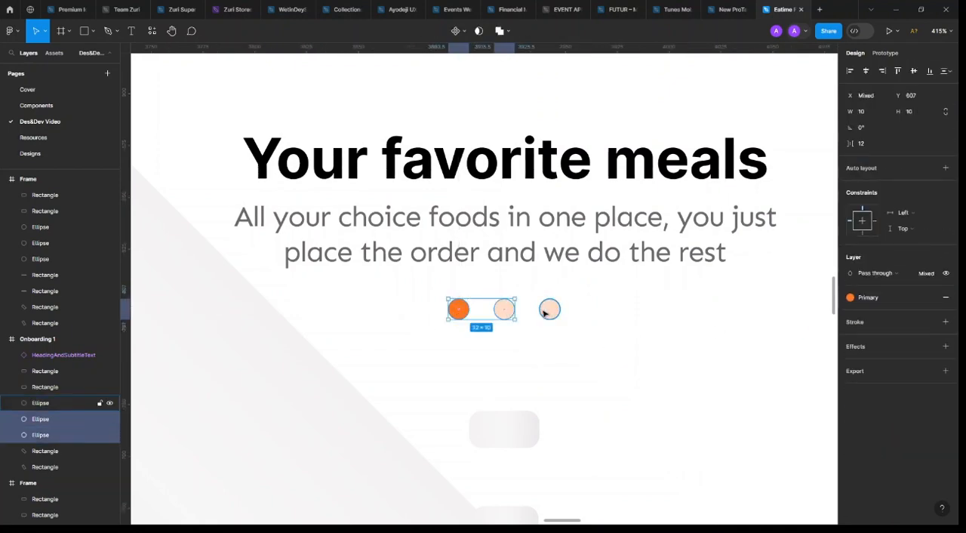
{"action": "left_click", "coordinate": [546, 311], "text": "shift"}
{"action": "key", "text": "shift+a"}
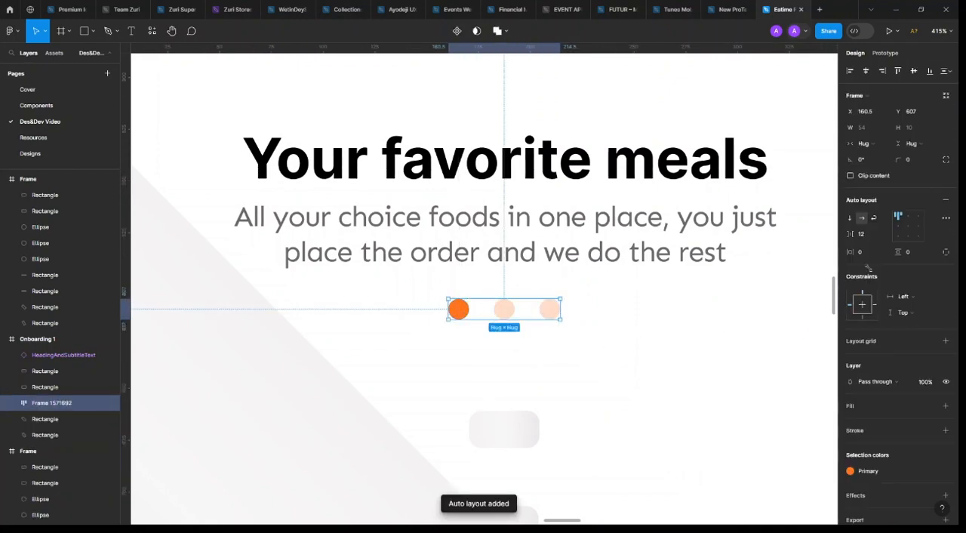
{"action": "scroll", "coordinate": [488, 282], "scroll_direction": "down", "scroll_amount": 6}
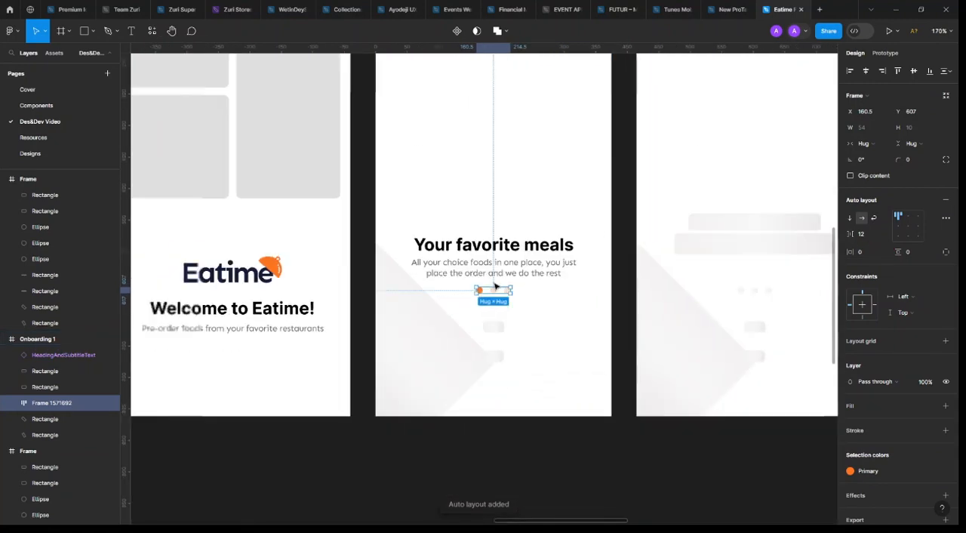
{"action": "scroll", "coordinate": [480, 281], "scroll_direction": "up", "scroll_amount": 3}
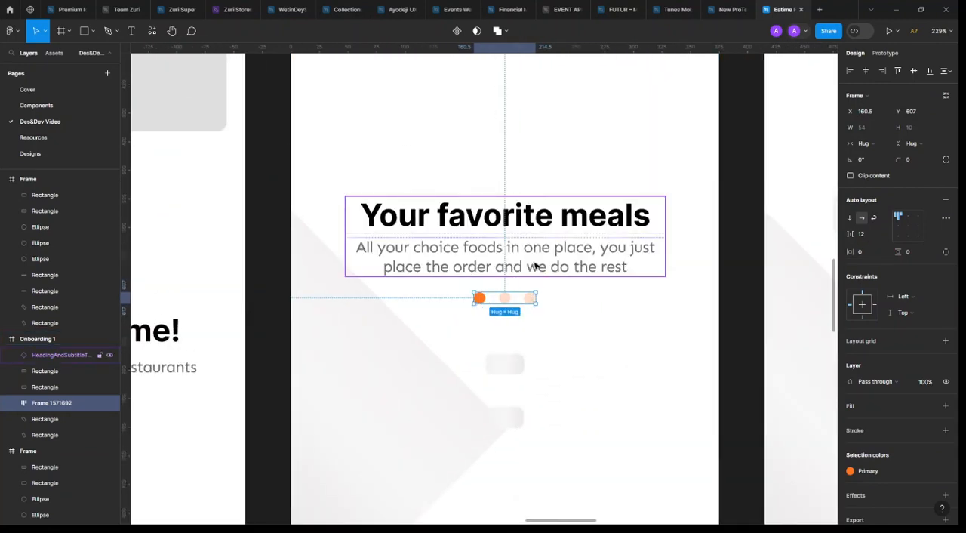
{"action": "key", "text": "alt"}
{"action": "scroll", "coordinate": [509, 297], "scroll_direction": "down", "scroll_amount": 6}
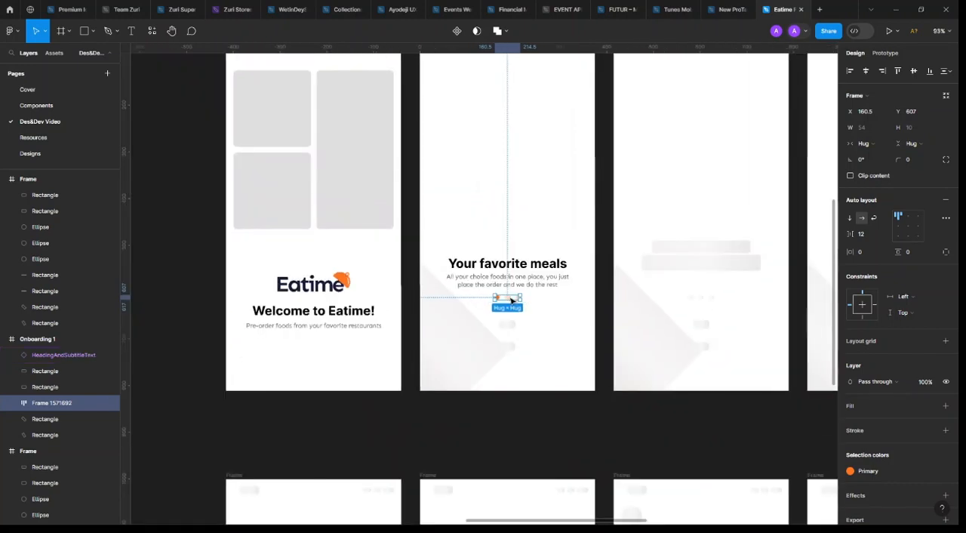
{"action": "scroll", "coordinate": [410, 286], "scroll_direction": "right", "scroll_amount": 3}
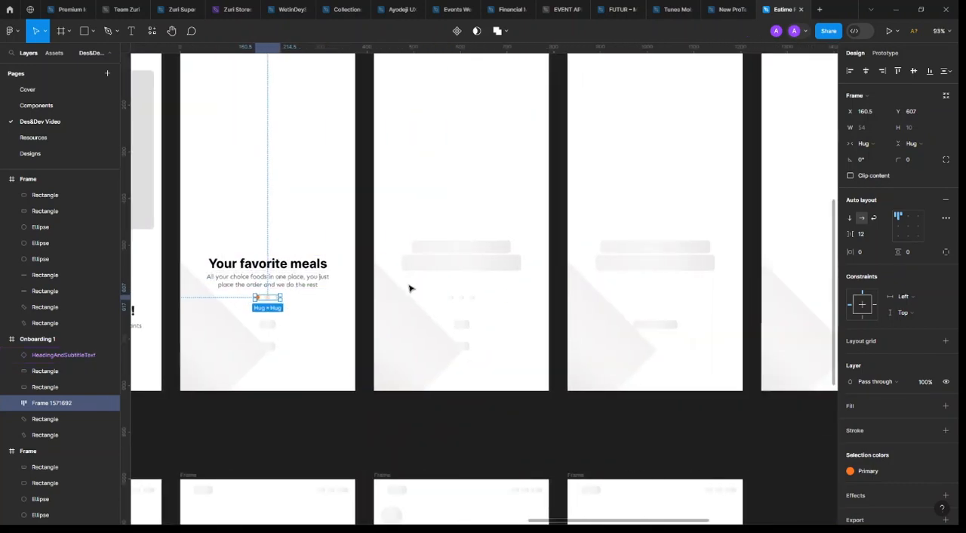
{"action": "scroll", "coordinate": [453, 291], "scroll_direction": "left", "scroll_amount": 4}
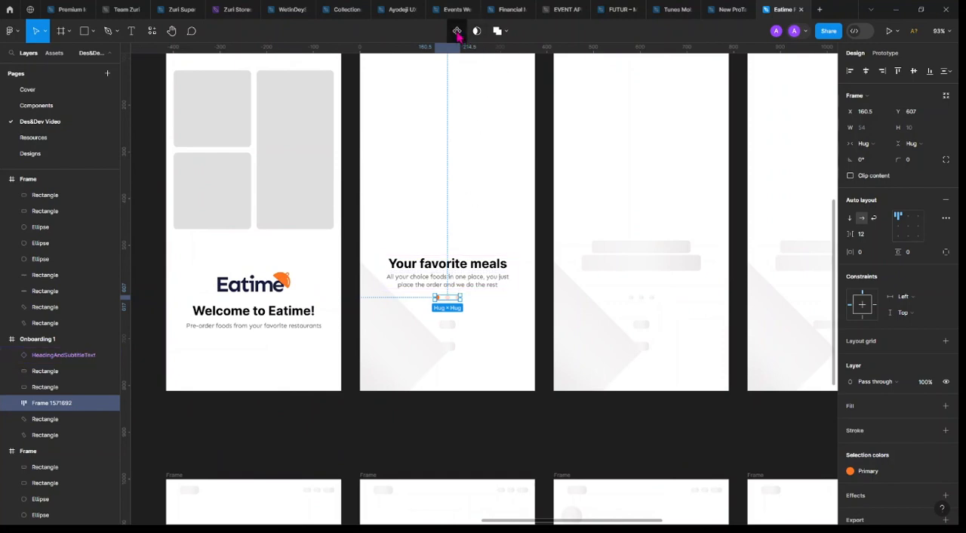
Rename the pagination dots frame to Sliders and turn it into a component
{"action": "double_click", "coordinate": [70, 407]}
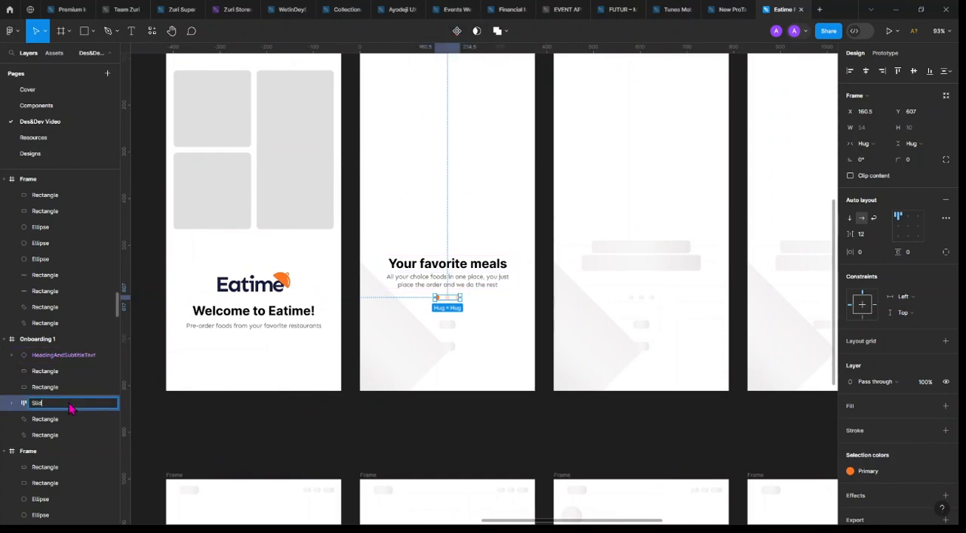
{"action": "key", "text": "Return"}
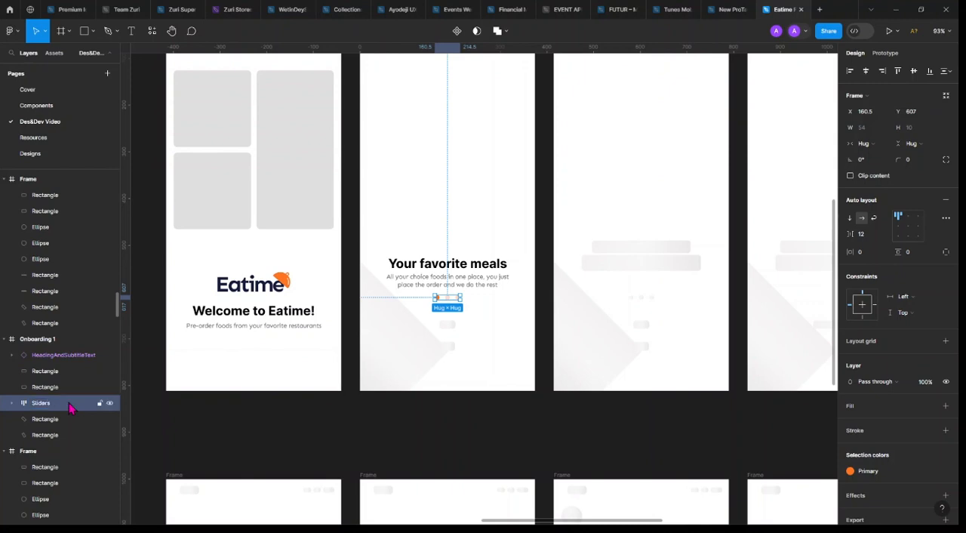
{"action": "left_click", "coordinate": [456, 30]}
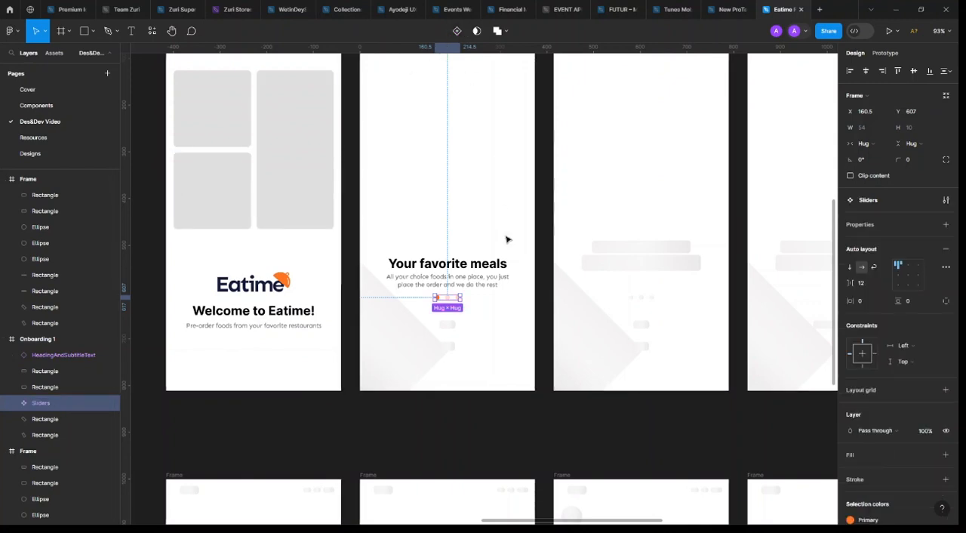
Move the Sliders component to the Components page, placing it below HeadingAndSubtitleText at X -166, Y 146
{"action": "left_click", "coordinate": [37, 105]}
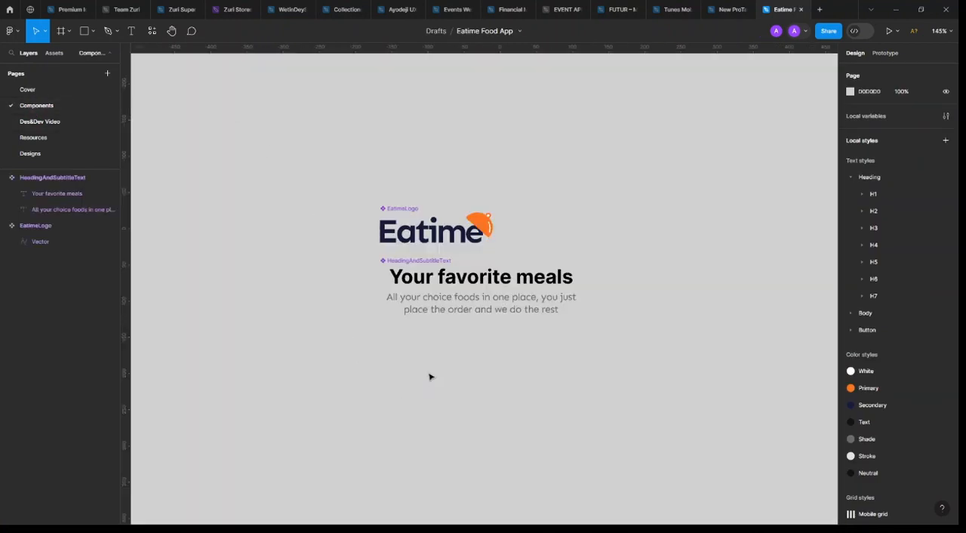
{"action": "key", "text": "ctrl+v"}
{"action": "left_click_drag", "start_coordinate": [465, 284], "coordinate": [393, 341]}
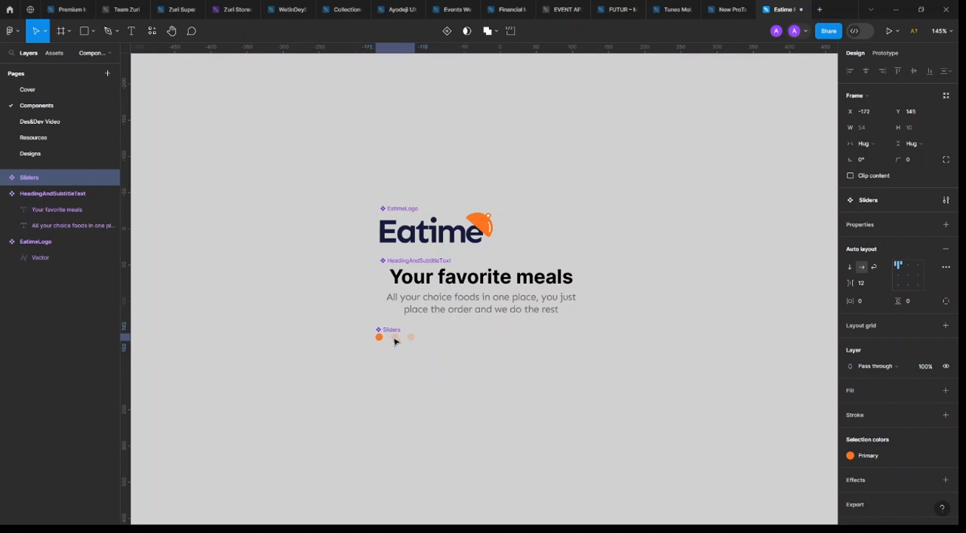
On the Des&Dev Video page, place a Sliders instance in Onboarding 1, centred 32 px below the heading and tagline instance
{"action": "left_click", "coordinate": [63, 127]}
{"action": "left_click", "coordinate": [54, 54]}
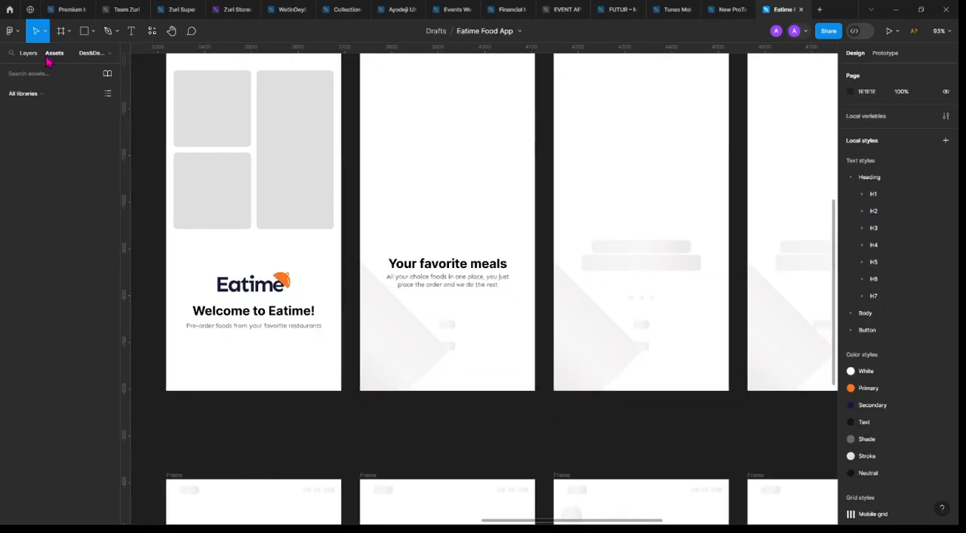
{"action": "left_click_drag", "start_coordinate": [61, 247], "coordinate": [449, 309]}
{"action": "scroll", "coordinate": [450, 309], "scroll_direction": "up", "scroll_amount": 5}
{"action": "scroll", "coordinate": [446, 309], "scroll_direction": "up", "scroll_amount": 5}
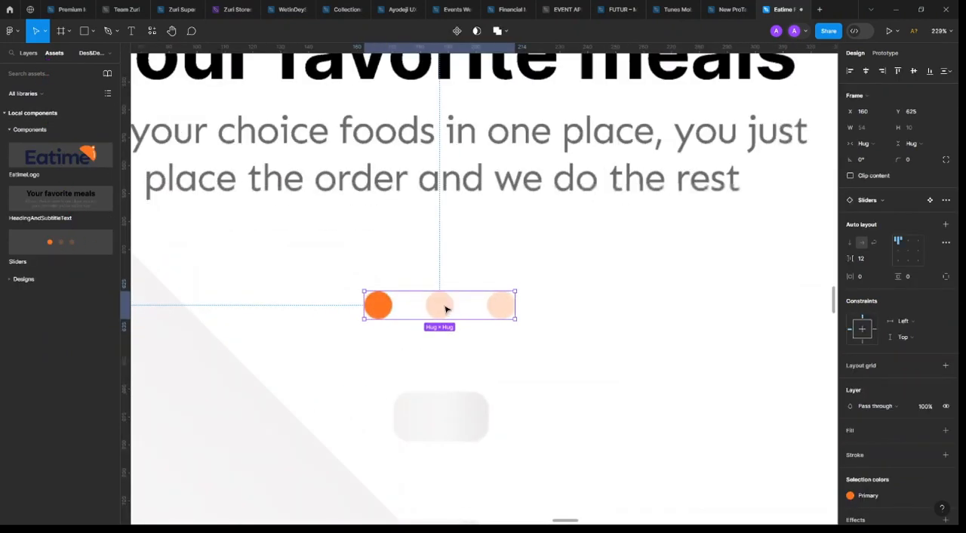
{"action": "scroll", "coordinate": [478, 214], "scroll_direction": "down", "scroll_amount": 2}
{"action": "left_click", "coordinate": [467, 153], "text": "shift"}
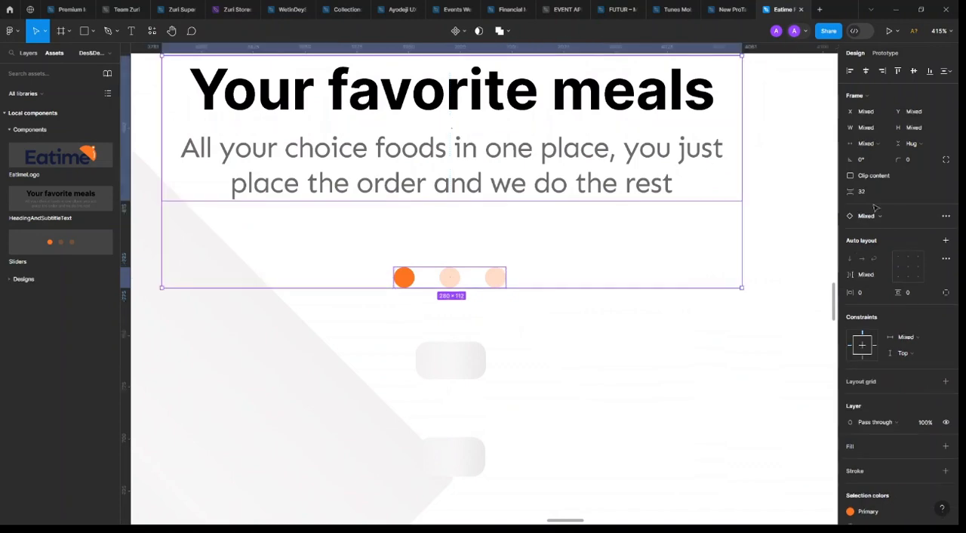
{"action": "left_click", "coordinate": [878, 194]}
{"action": "scroll", "coordinate": [419, 209], "scroll_direction": "down", "scroll_amount": 2}
{"action": "scroll", "coordinate": [419, 209], "scroll_direction": "down", "scroll_amount": 4}
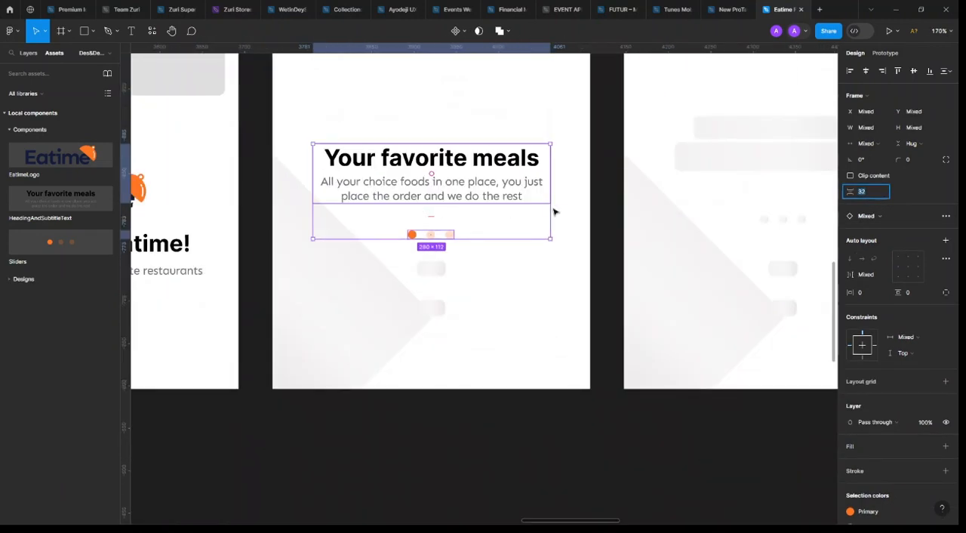
Delete the large rotated rectangle and the two small placeholder rectangles from Onboarding 1
{"action": "left_click", "coordinate": [385, 380]}
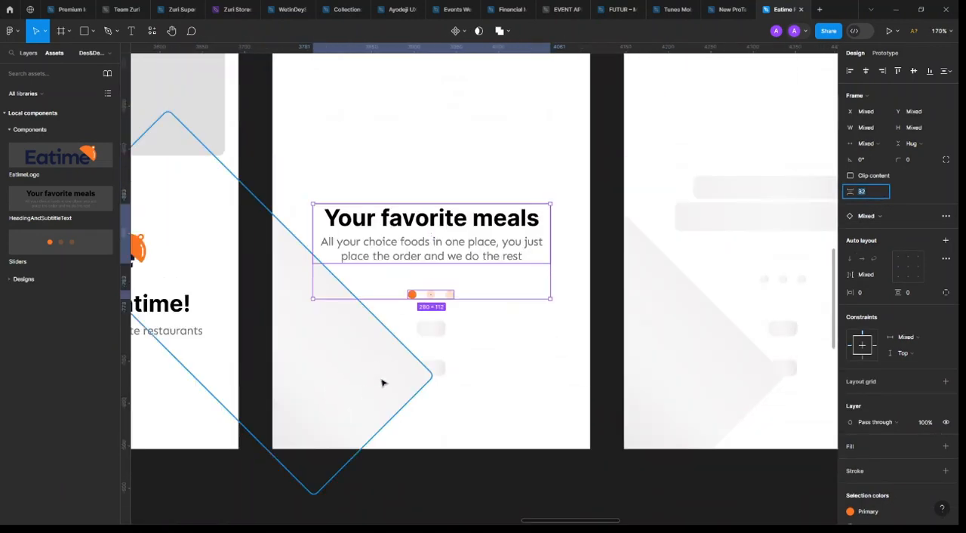
{"action": "left_click", "coordinate": [420, 324]}
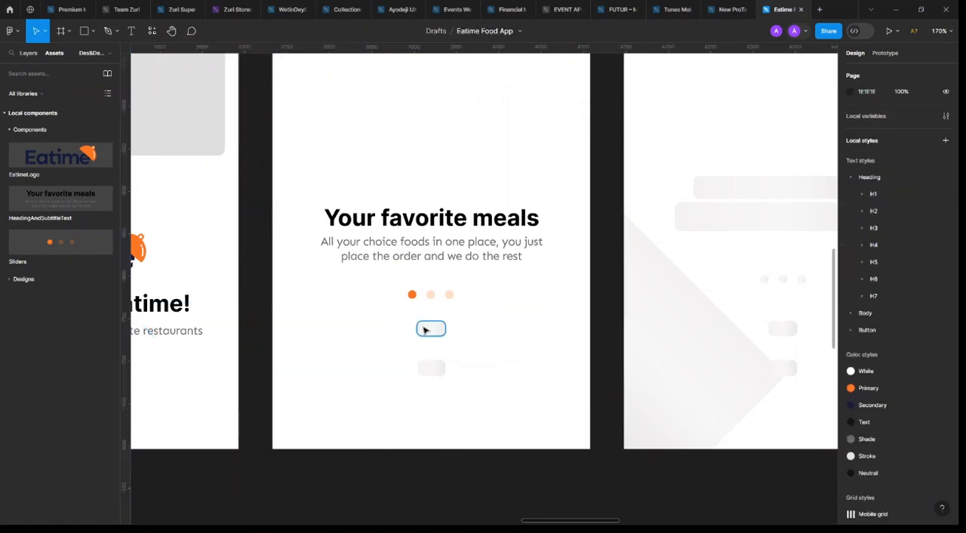
{"action": "left_click", "coordinate": [429, 329]}
{"action": "left_click", "coordinate": [422, 372], "text": "shift"}
{"action": "key", "text": "Delete"}
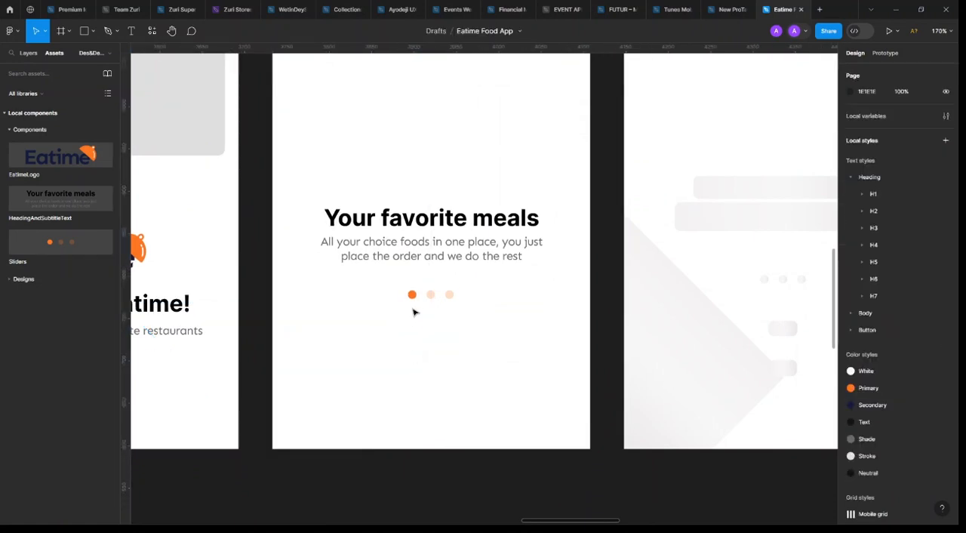
Duplicate the tagline text below the pagination dots at Y 671 and apply the Button/Regular text style to the copy
{"action": "left_click", "coordinate": [453, 248], "text": "ctrl"}
{"action": "left_click_drag", "start_coordinate": [452, 249], "coordinate": [450, 344]}
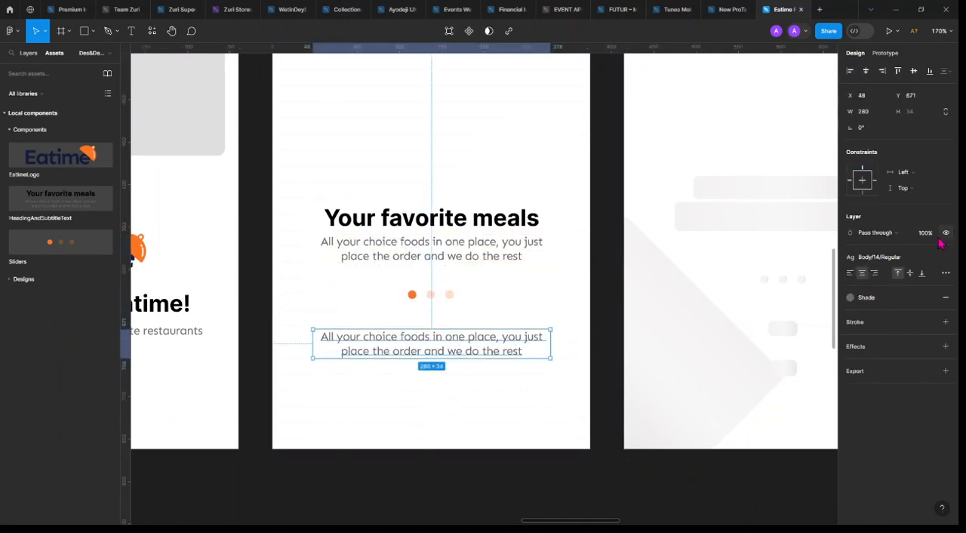
{"action": "left_click", "coordinate": [905, 260]}
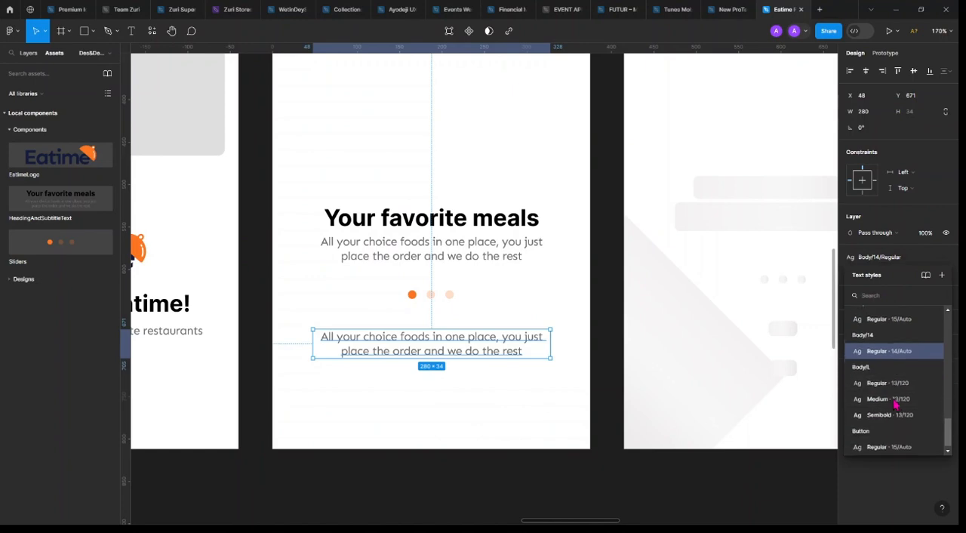
{"action": "left_click", "coordinate": [891, 444]}
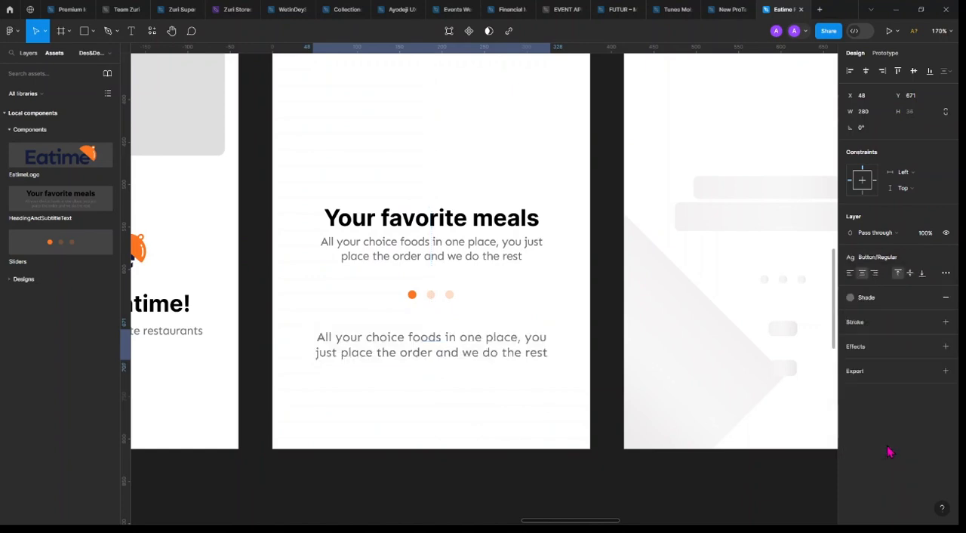
Replace the copied tagline below the pagination dots with "Next" and set its text box resizing to auto width
{"action": "double_click", "coordinate": [464, 348]}
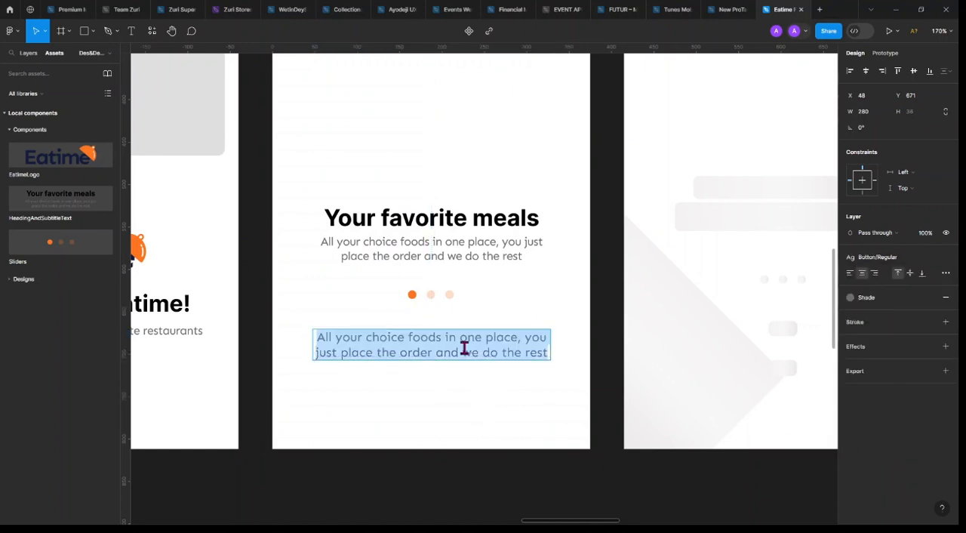
{"action": "type", "text": "Next"}
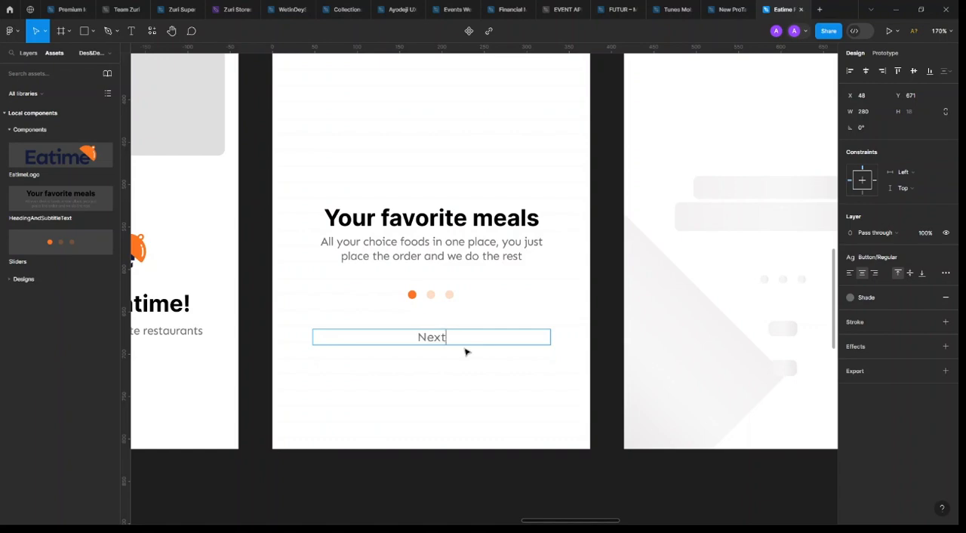
{"action": "key", "text": "Escape"}
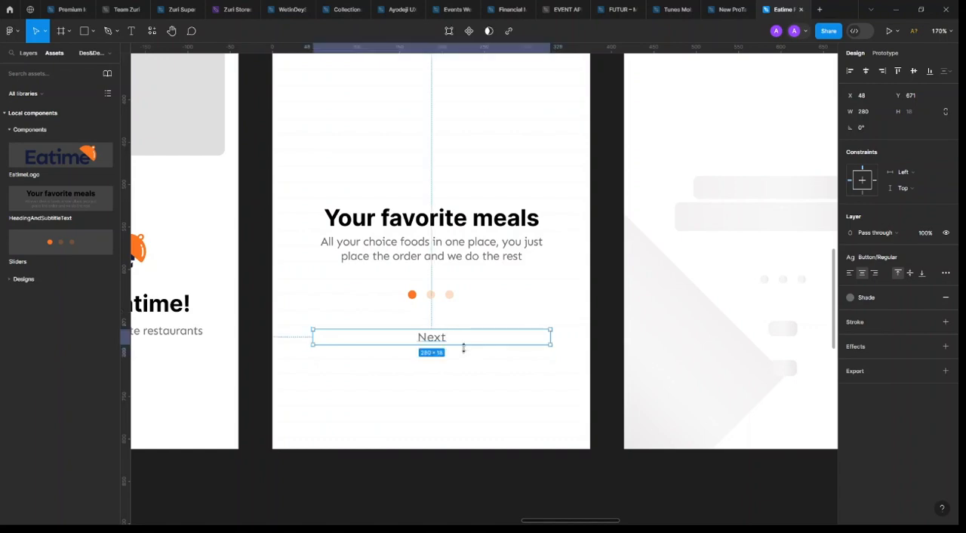
{"action": "left_click", "coordinate": [907, 263]}
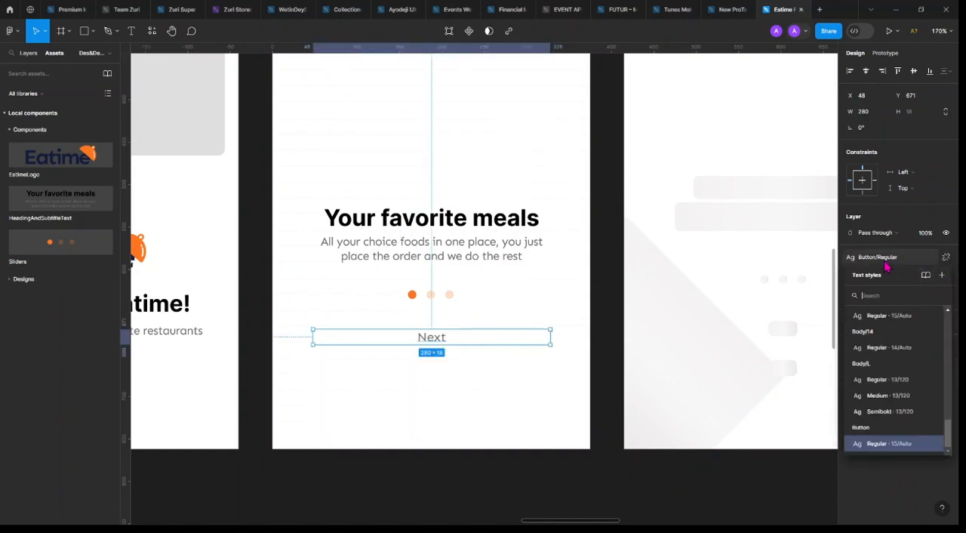
{"action": "key", "text": "Escape"}
{"action": "left_click", "coordinate": [946, 274]}
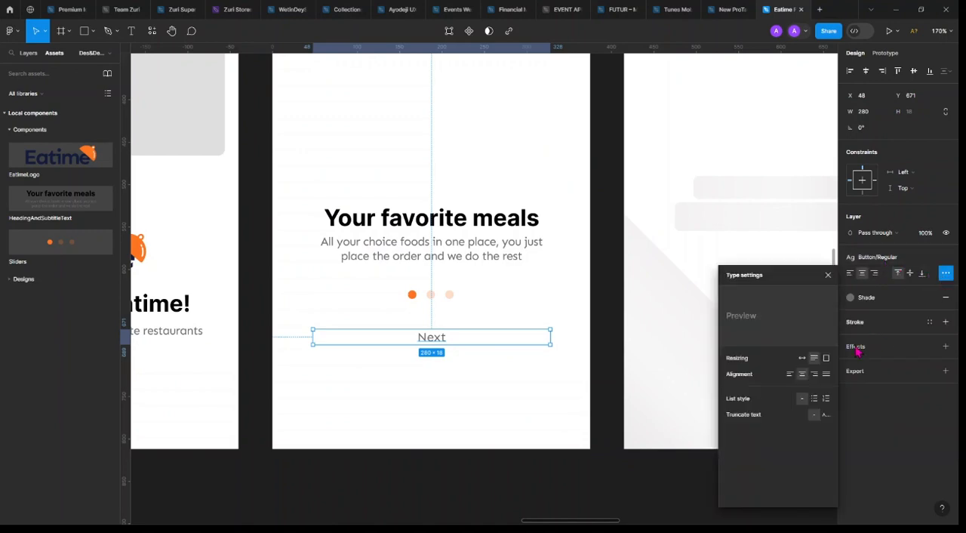
{"action": "left_click", "coordinate": [802, 358]}
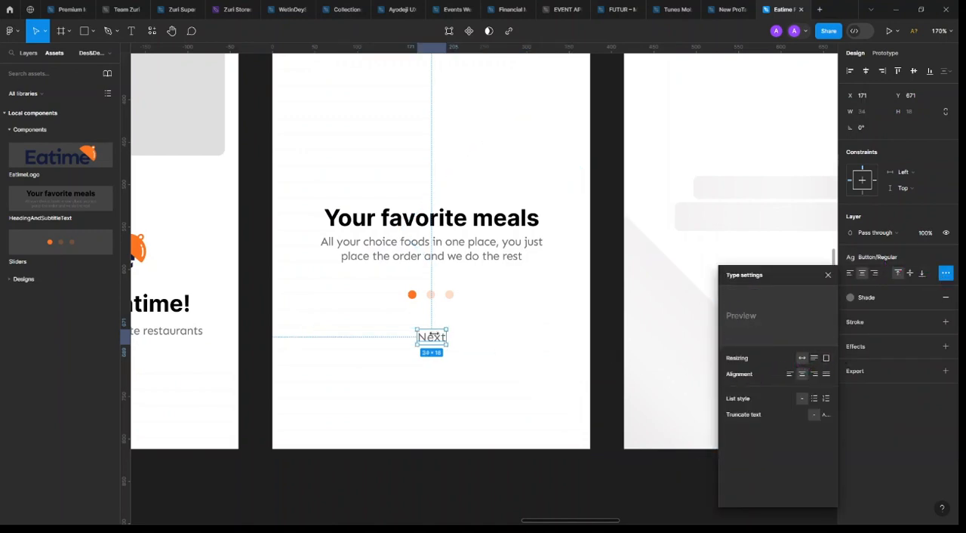
{"action": "left_click", "coordinate": [827, 275]}
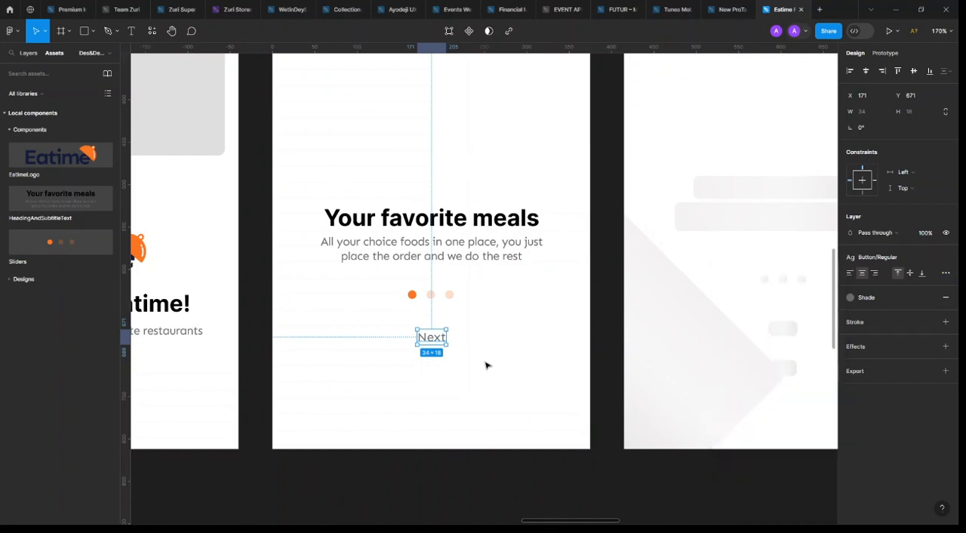
Wrap the "Next" text in an auto layout frame with 12 vertical padding and 24 horizontal padding
{"action": "key", "text": "shift+a"}
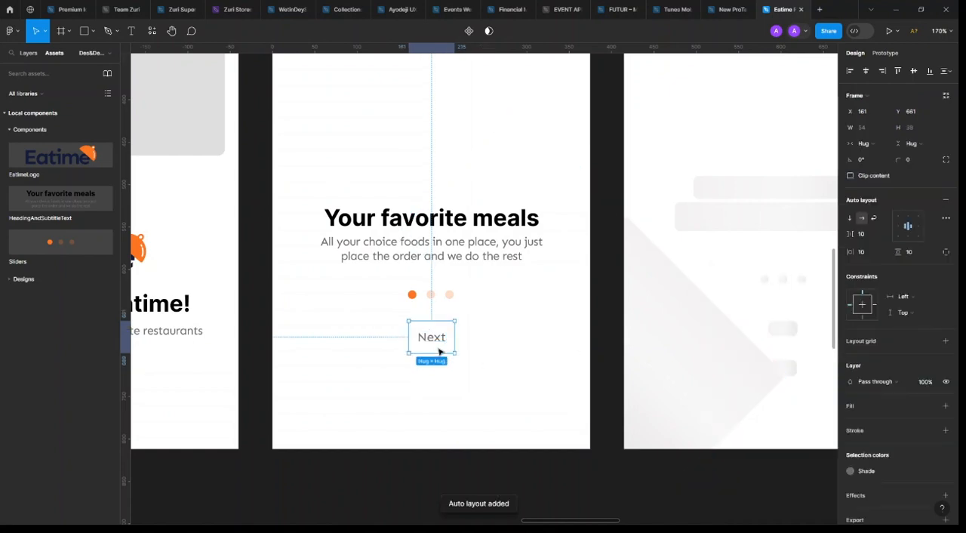
{"action": "left_click", "coordinate": [920, 256]}
{"action": "type", "text": "123"}
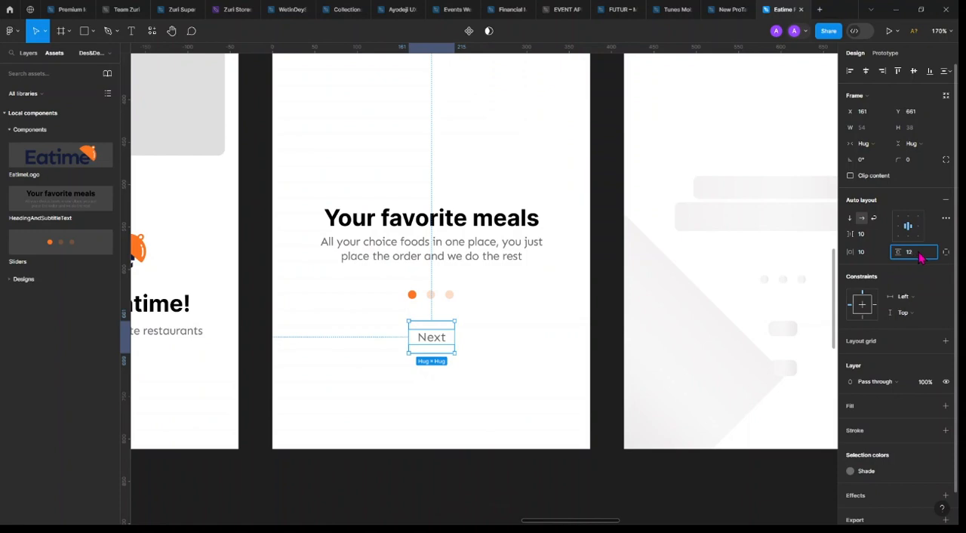
{"action": "key", "text": "Return"}
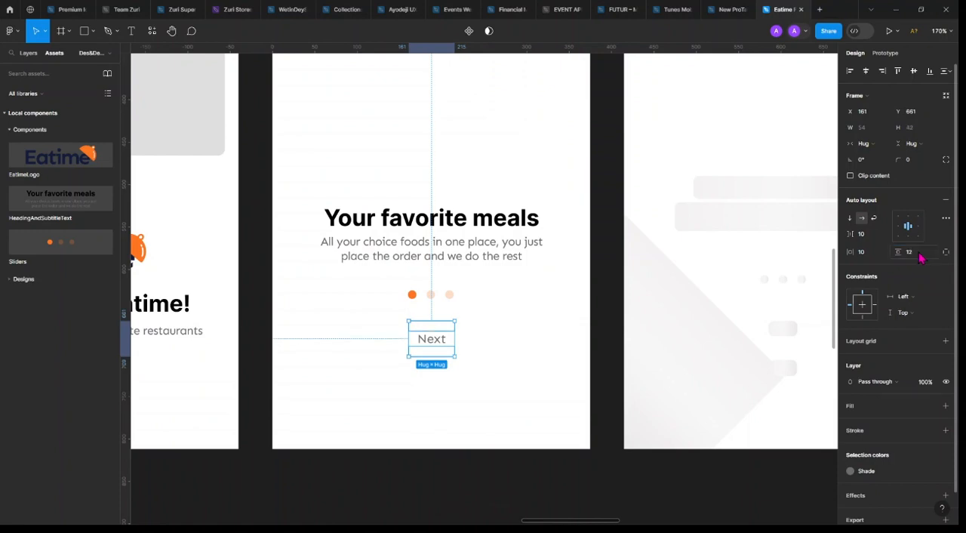
{"action": "left_click", "coordinate": [870, 256]}
{"action": "type", "text": "24"}
{"action": "key", "text": "Return"}
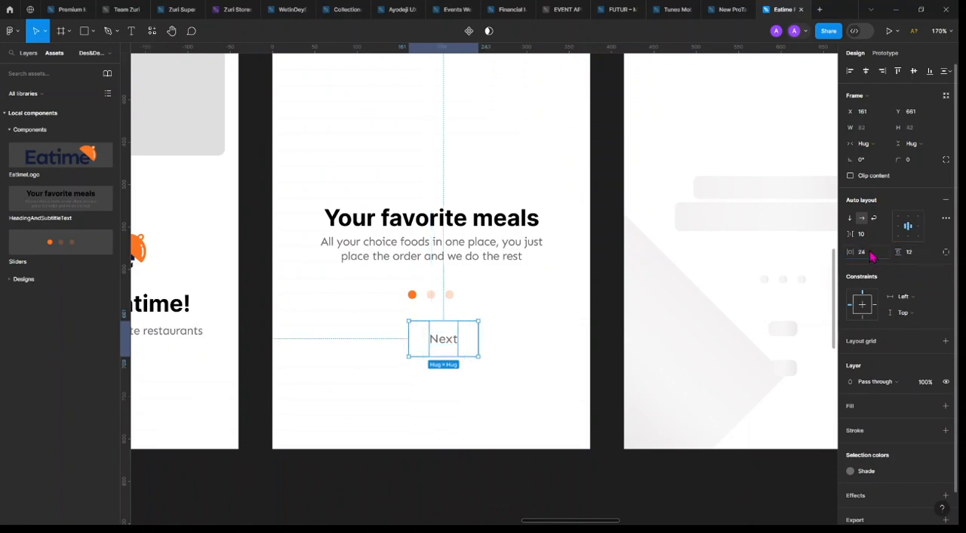
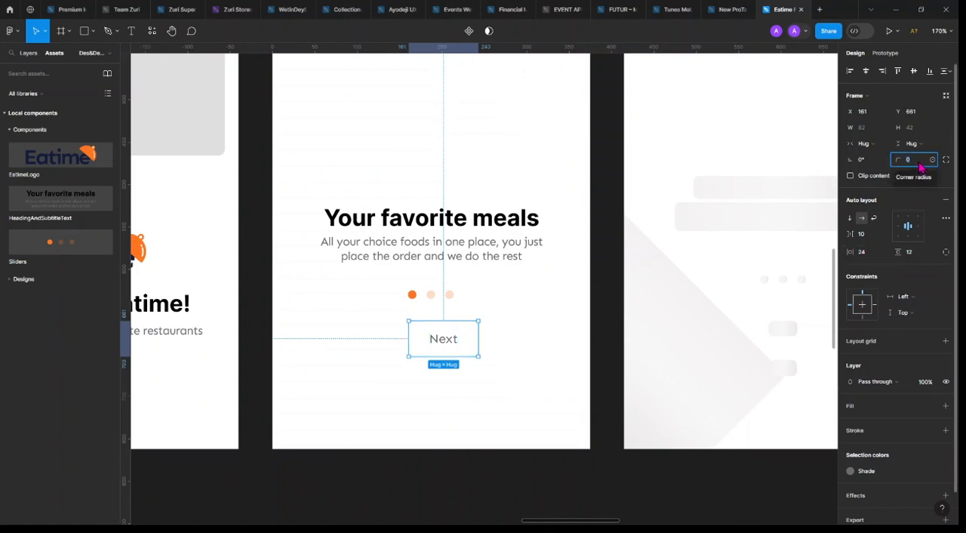
Round the Next button's corners to 8 and fill the button with the Primary color style
{"action": "type", "text": "8"}
{"action": "key", "text": "Return"}
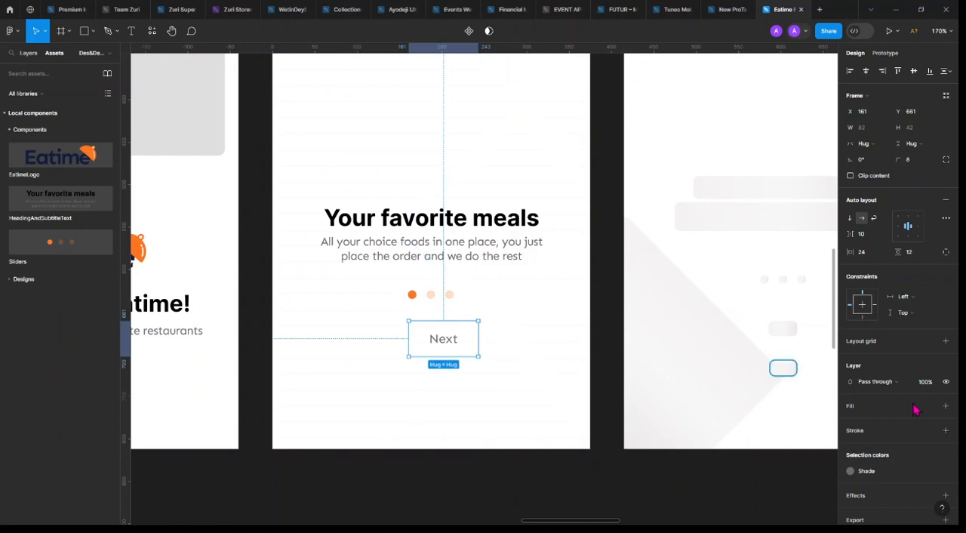
{"action": "left_click", "coordinate": [930, 407]}
{"action": "left_click", "coordinate": [784, 417]}
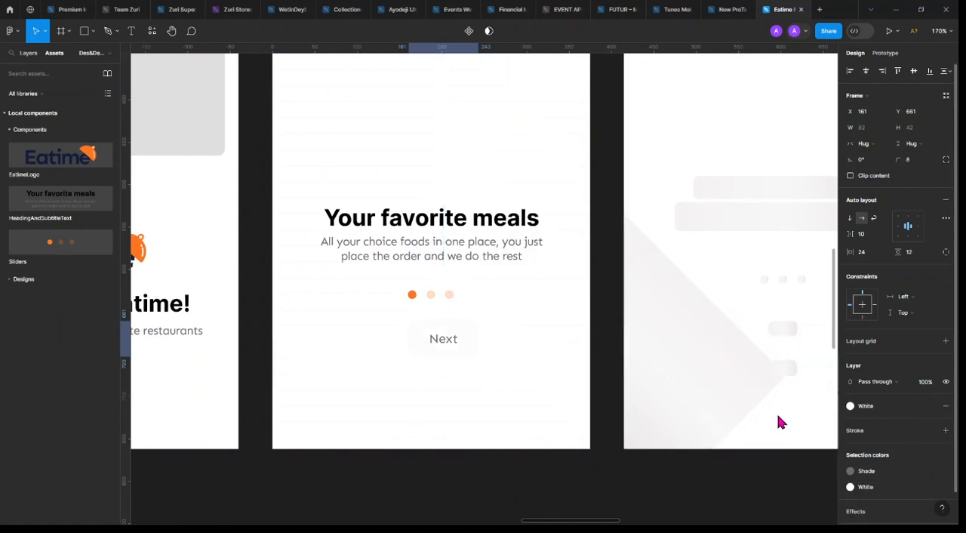
{"action": "left_click", "coordinate": [903, 413]}
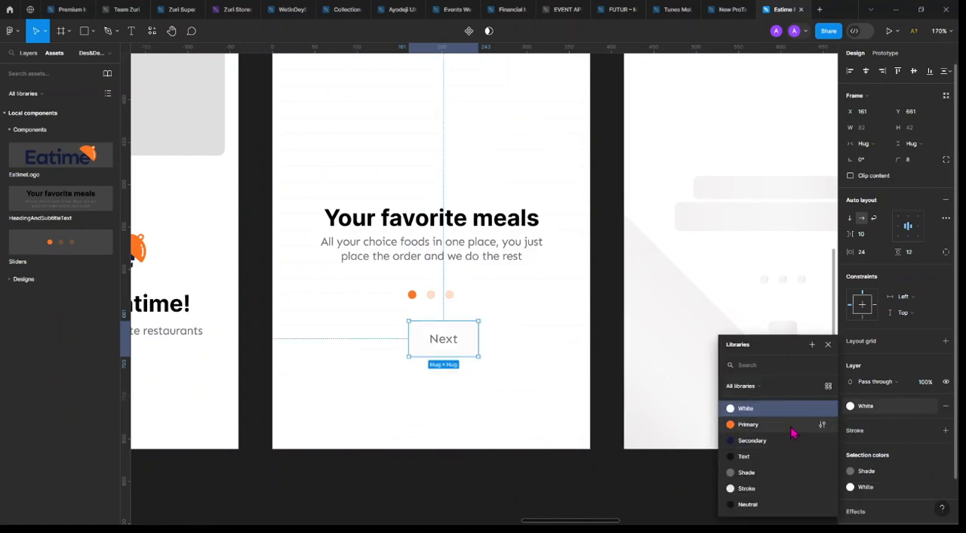
{"action": "left_click", "coordinate": [785, 425]}
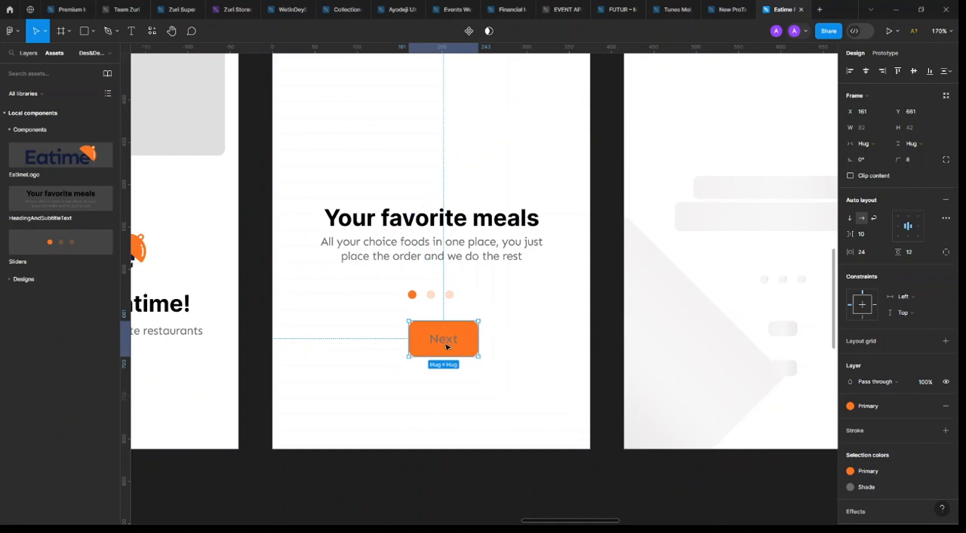
Recolor the Next button's label with the White color style
{"action": "scroll", "coordinate": [462, 344], "scroll_direction": "up", "scroll_amount": 5}
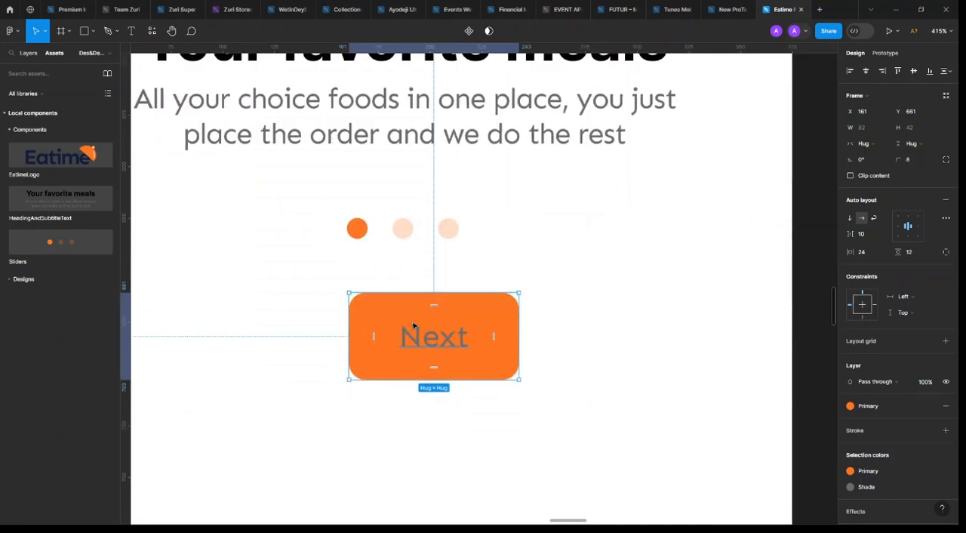
{"action": "scroll", "coordinate": [449, 347], "scroll_direction": "down", "scroll_amount": 3}
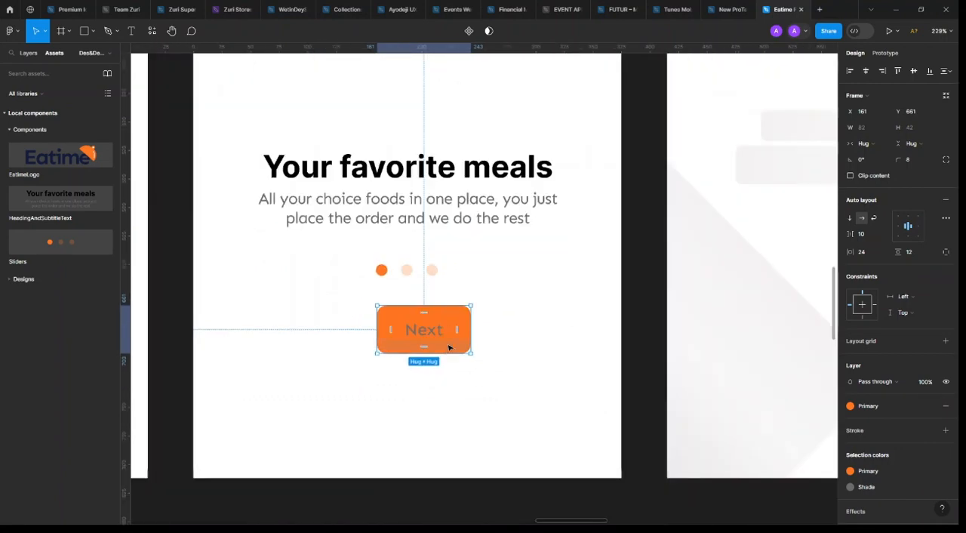
{"action": "left_click", "coordinate": [873, 487]}
{"action": "left_click", "coordinate": [759, 408]}
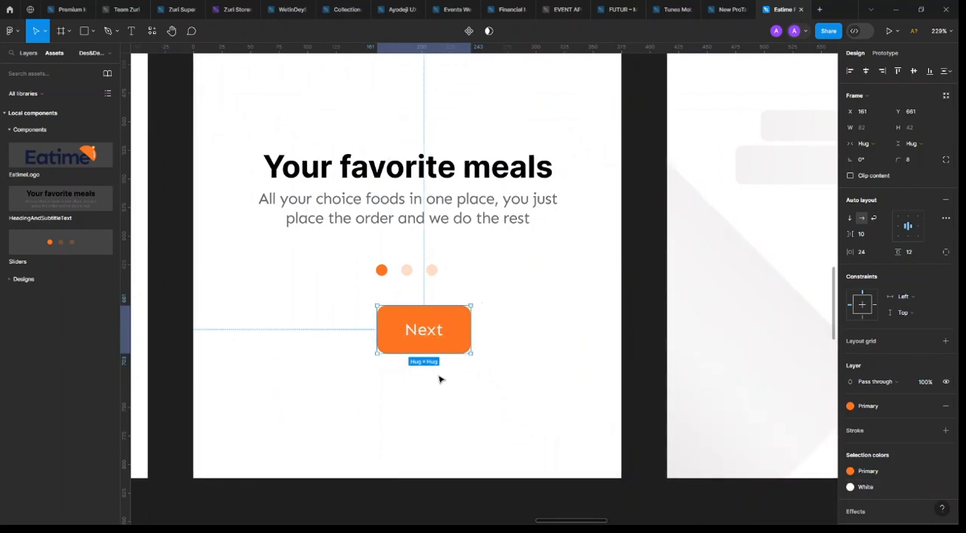
Widen the Next button toward the left edge of Onboarding 1 to a width of about 214
{"action": "scroll", "coordinate": [403, 310], "scroll_direction": "down", "scroll_amount": 3}
{"action": "scroll", "coordinate": [423, 315], "scroll_direction": "down", "scroll_amount": 2}
{"action": "scroll", "coordinate": [411, 323], "scroll_direction": "up", "scroll_amount": 4}
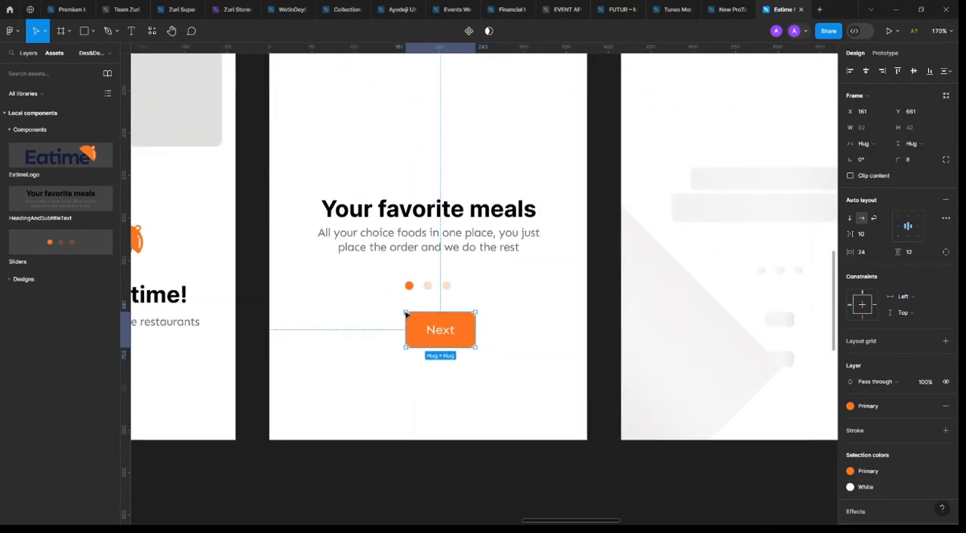
{"action": "left_click_drag", "start_coordinate": [404, 329], "coordinate": [294, 330]}
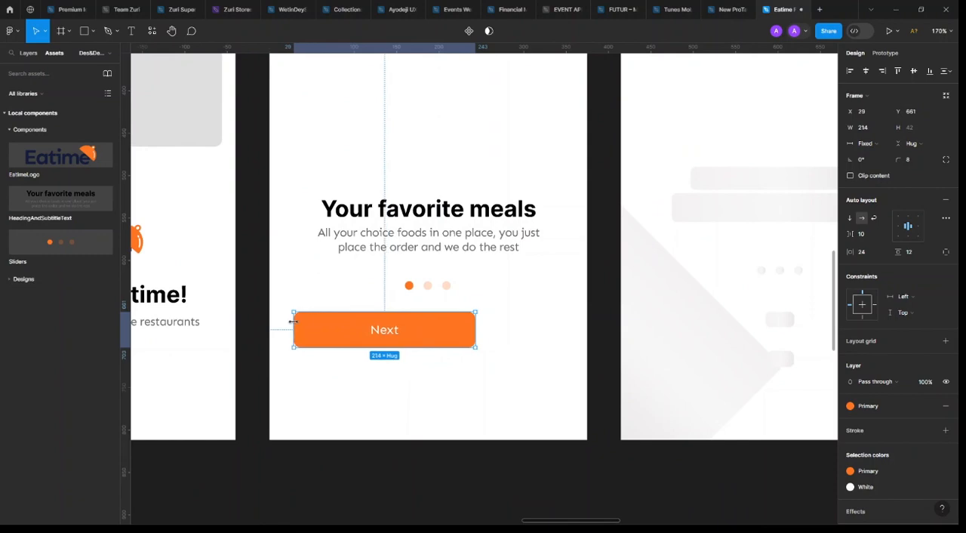
Show the layout grids and apply the Mobile grid style to the Onboarding 1 frame
{"action": "key", "text": "shift+g"}
{"action": "left_click", "coordinate": [318, 295]}
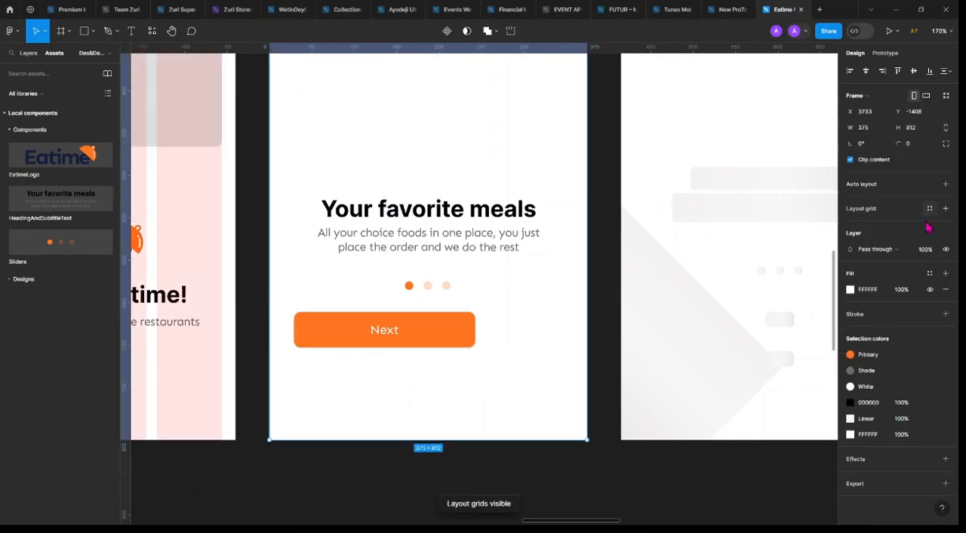
{"action": "left_click", "coordinate": [929, 210]}
{"action": "left_click", "coordinate": [869, 271]}
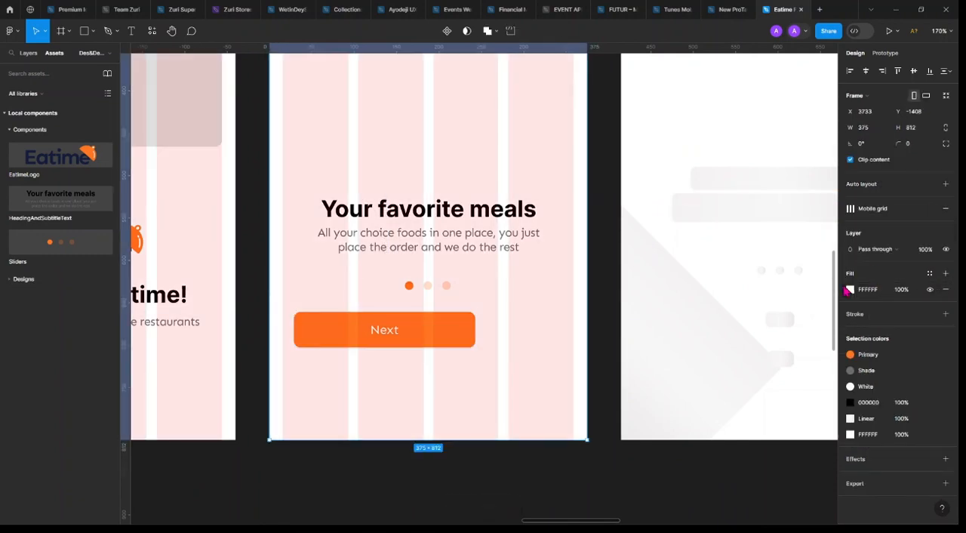
Stretch the Next button to both outer grid margins of Onboarding 1, 343 wide starting at X 16
{"action": "left_click", "coordinate": [296, 332]}
{"action": "left_click_drag", "start_coordinate": [295, 331], "coordinate": [283, 330]}
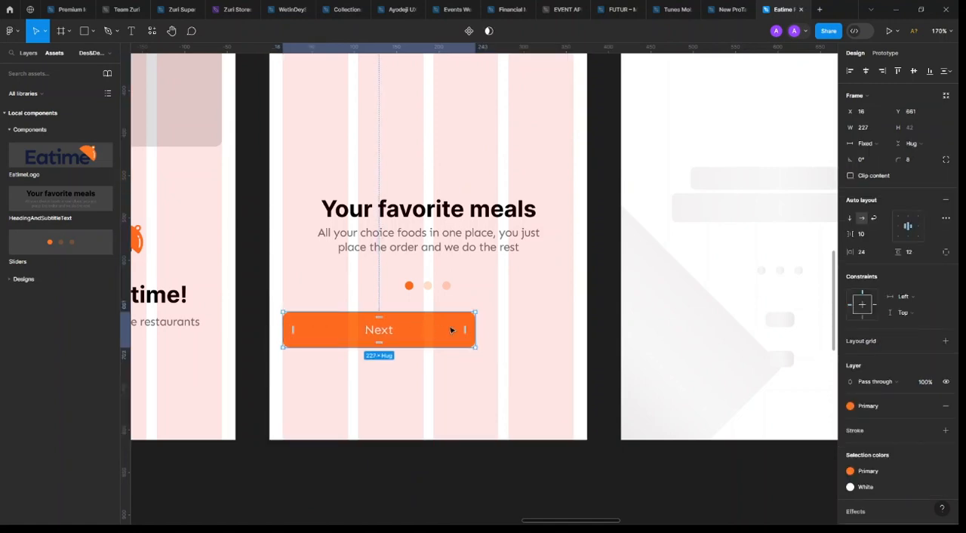
{"action": "left_click_drag", "start_coordinate": [478, 329], "coordinate": [574, 332]}
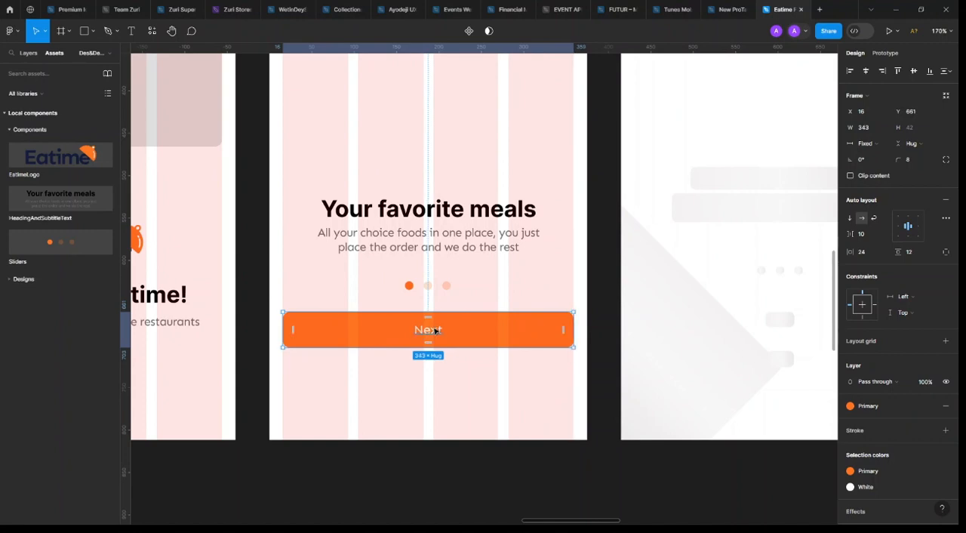
{"action": "scroll", "coordinate": [436, 330], "scroll_direction": "down", "scroll_amount": 5}
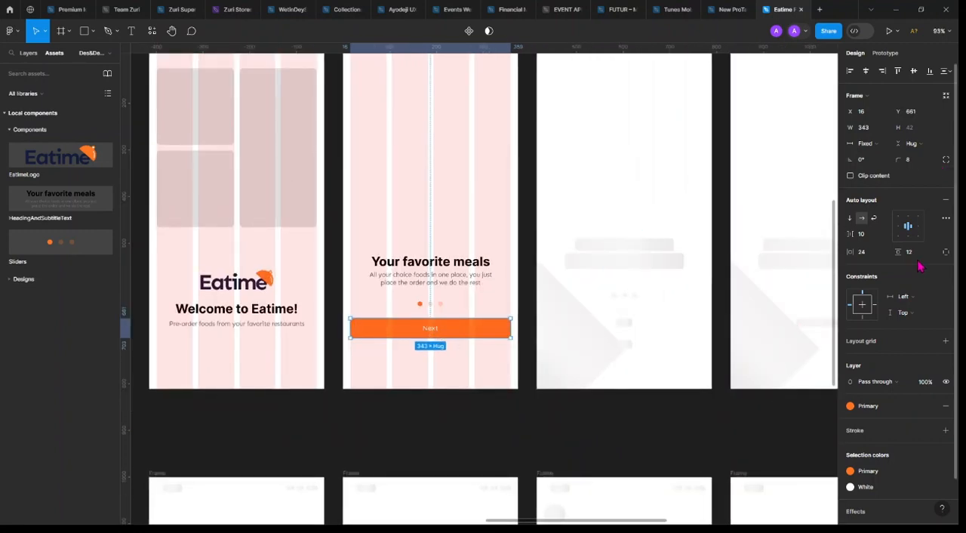
{"action": "scroll", "coordinate": [487, 321], "scroll_direction": "up", "scroll_amount": 5}
{"action": "left_click", "coordinate": [521, 370]}
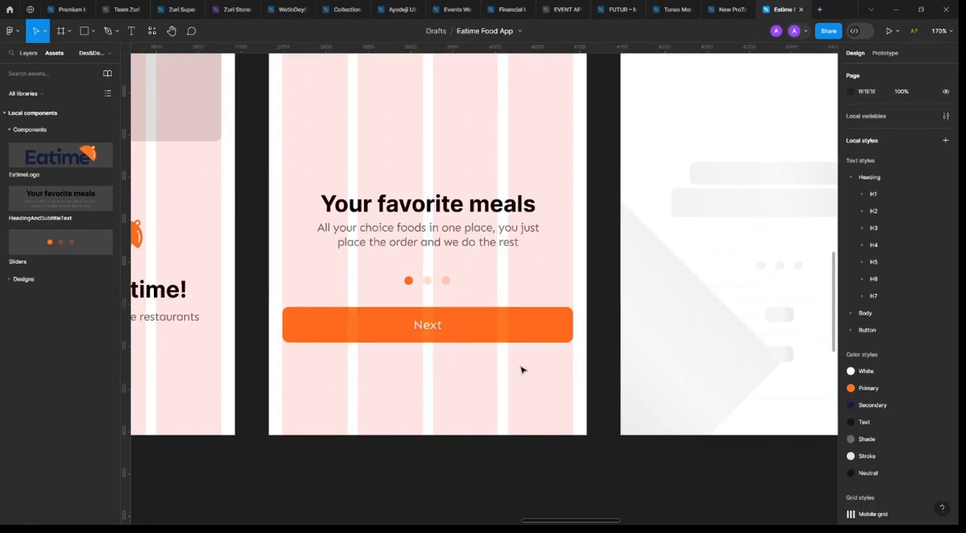
Move the heading block and pagination dots of Onboarding 1 up together, with the heading at about Y 497
{"action": "scroll", "coordinate": [520, 369], "scroll_direction": "down", "scroll_amount": 5}
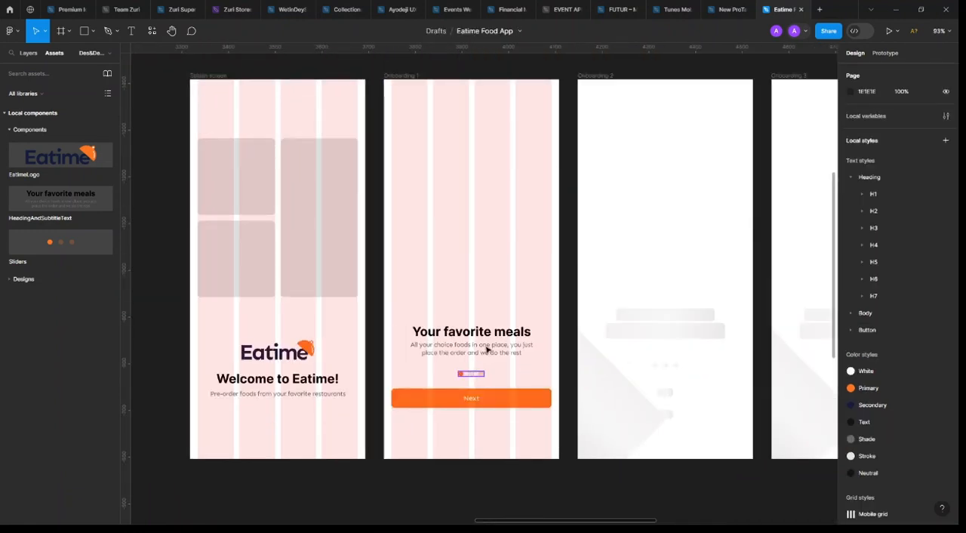
{"action": "left_click", "coordinate": [478, 373]}
{"action": "left_click", "coordinate": [515, 348], "text": "shift"}
{"action": "left_click_drag", "start_coordinate": [507, 343], "coordinate": [507, 331]}
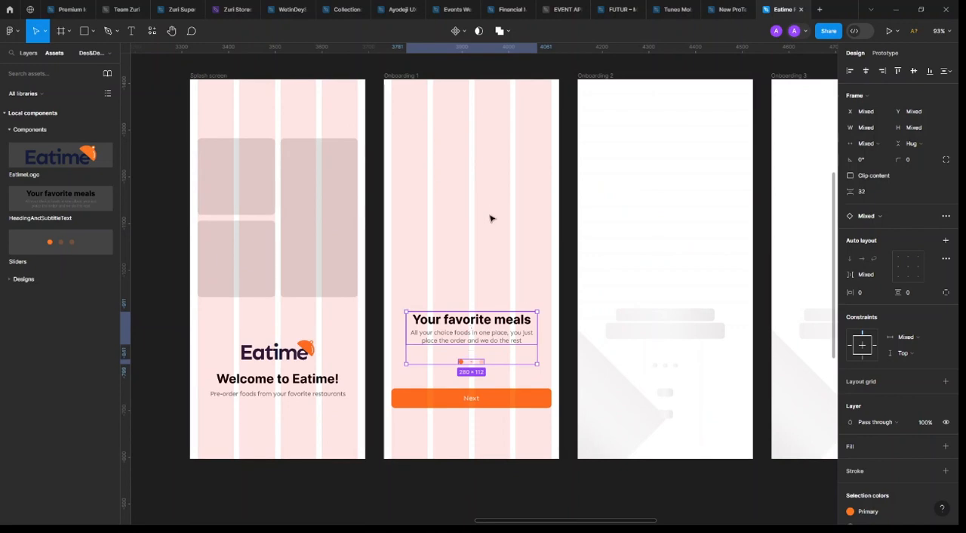
Copy the Splash screen's upper-left grey placeholder into Onboarding 1 at about Y 177 and center it horizontally
{"action": "left_click", "coordinate": [284, 194]}
{"action": "left_click", "coordinate": [237, 190]}
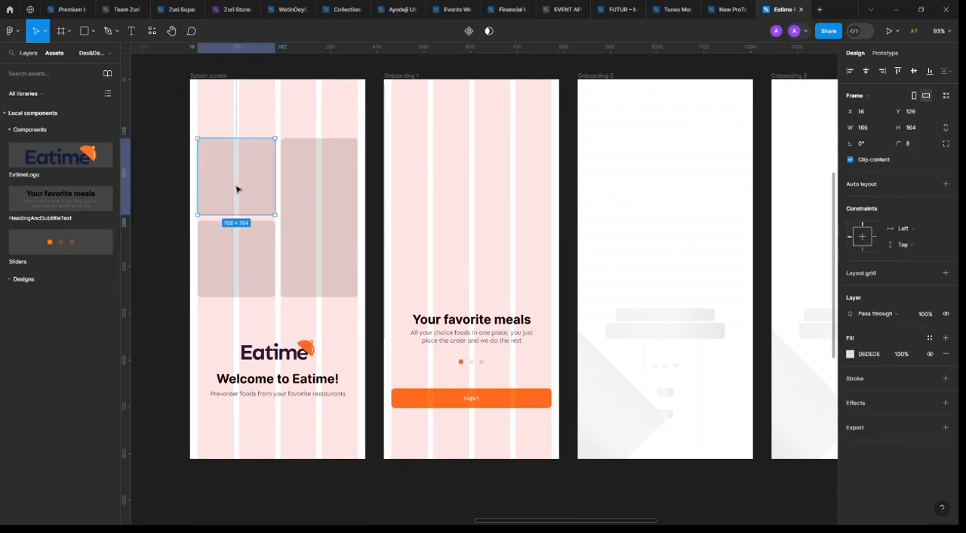
{"action": "left_click_drag", "start_coordinate": [443, 205], "coordinate": [476, 210]}
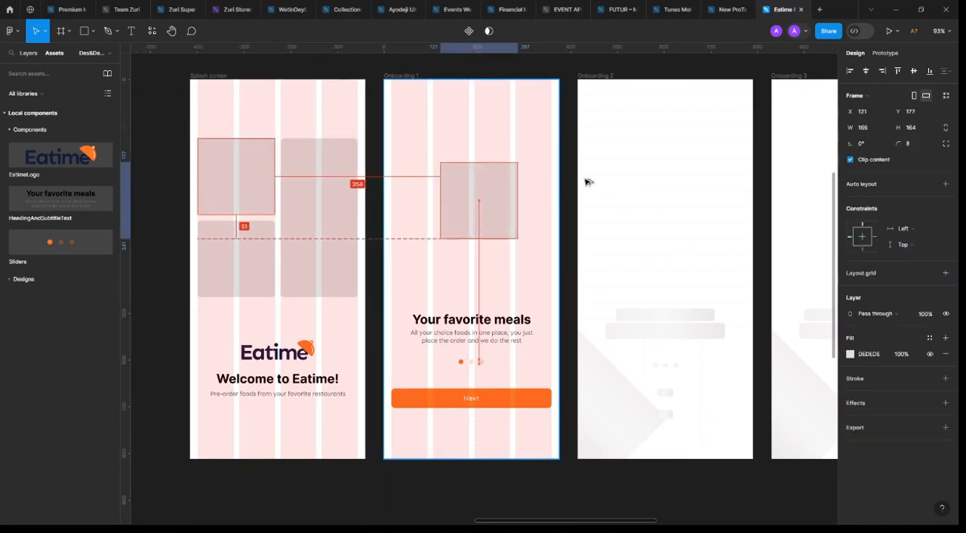
{"action": "left_click", "coordinate": [866, 70]}
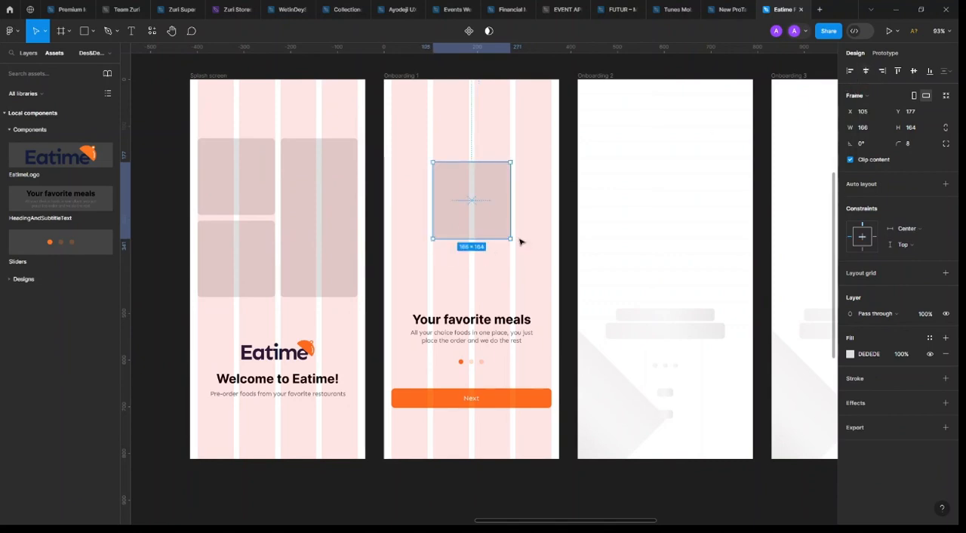
Enlarge the copied placeholder to the grid margins, about 343 by 339 at X 16, Y 89
{"action": "left_click_drag", "start_coordinate": [514, 239], "coordinate": [544, 274]}
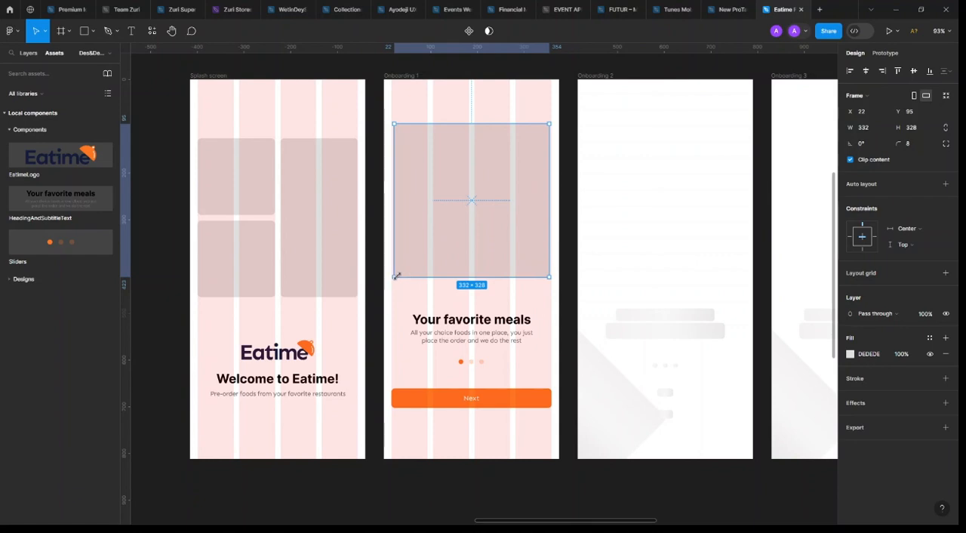
{"action": "left_click_drag", "start_coordinate": [392, 279], "coordinate": [392, 280]}
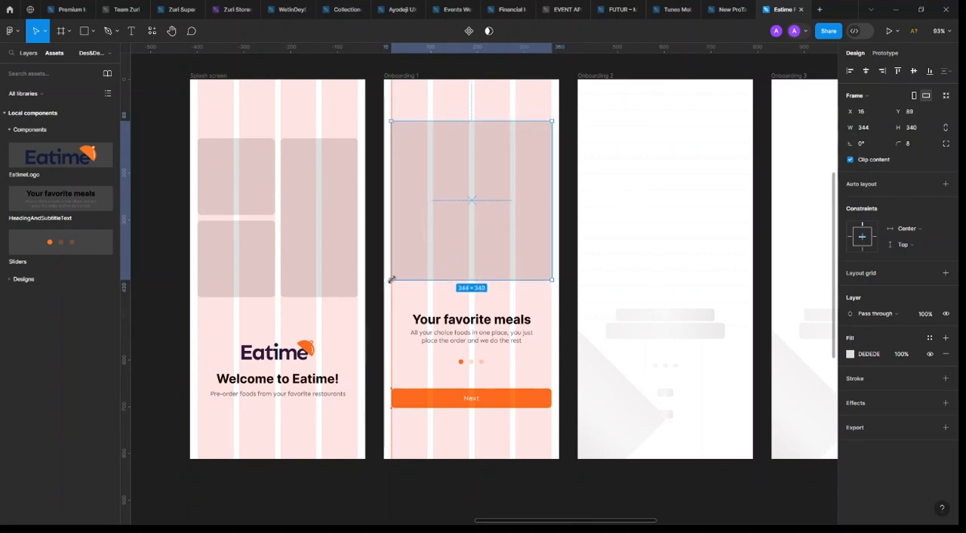
{"action": "left_click_drag", "start_coordinate": [550, 280], "coordinate": [548, 274]}
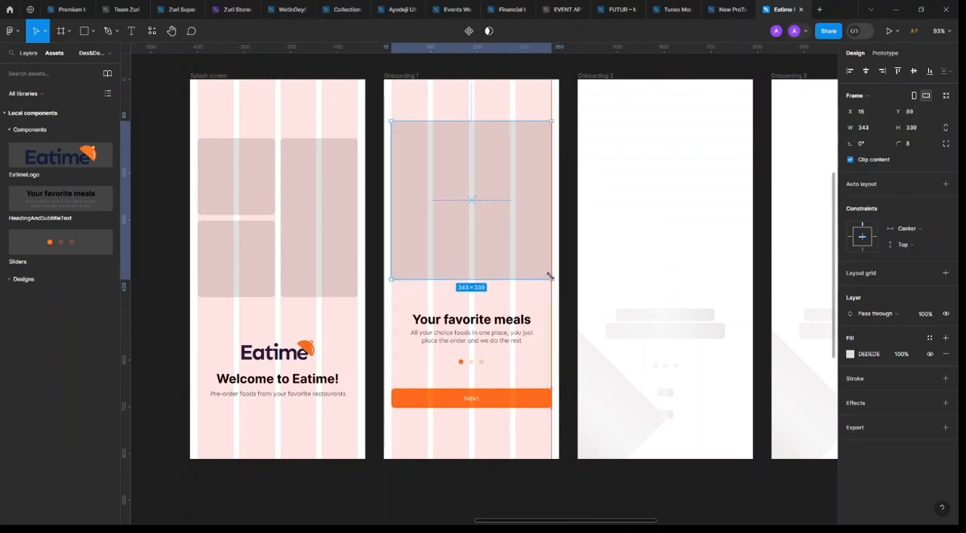
Move the heading block up to about Y 466 under the placeholder and shift the pagination dots up below it
{"action": "scroll", "coordinate": [567, 278], "scroll_direction": "down", "scroll_amount": 5}
{"action": "scroll", "coordinate": [484, 374], "scroll_direction": "right", "scroll_amount": 2}
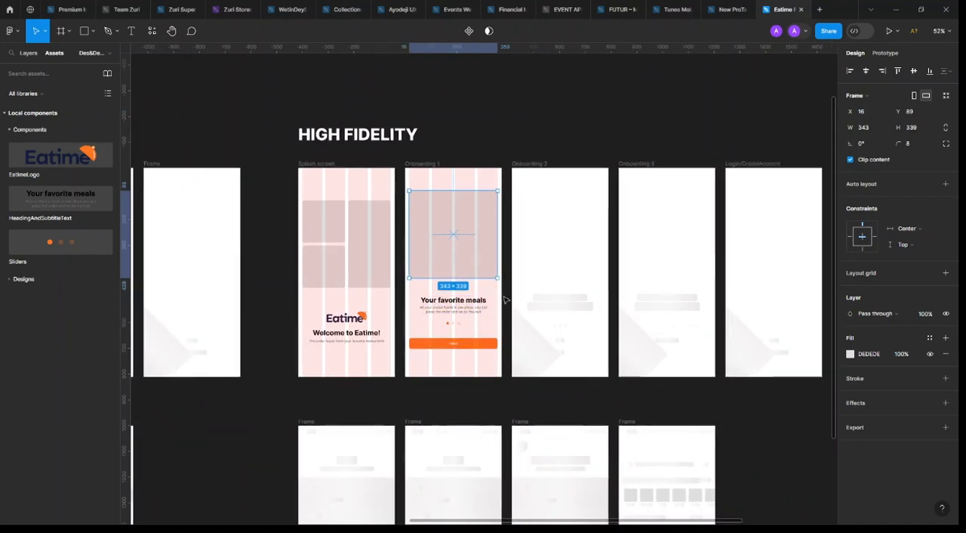
{"action": "left_click", "coordinate": [453, 299]}
{"action": "scroll", "coordinate": [461, 298], "scroll_direction": "up", "scroll_amount": 2}
{"action": "scroll", "coordinate": [462, 298], "scroll_direction": "up", "scroll_amount": 3}
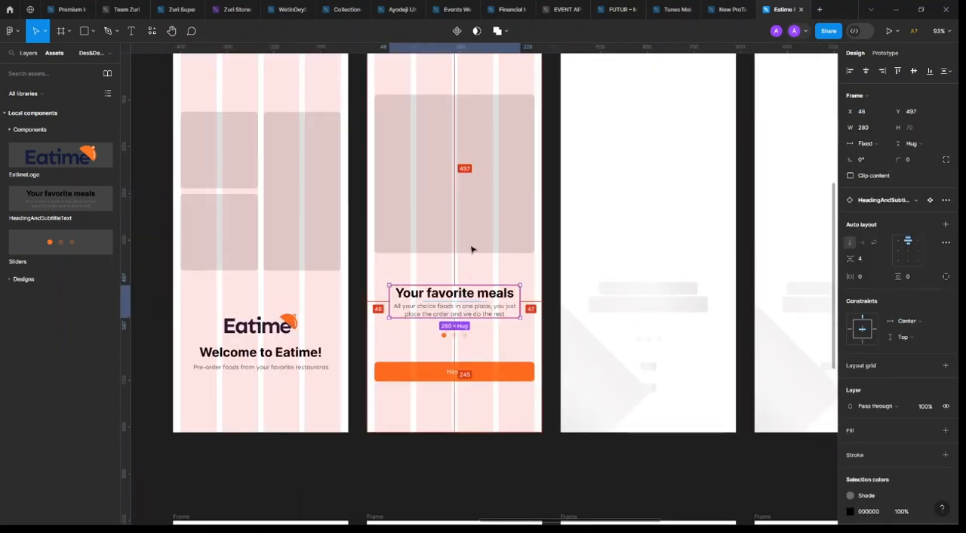
{"action": "left_click_drag", "start_coordinate": [493, 305], "coordinate": [488, 299]}
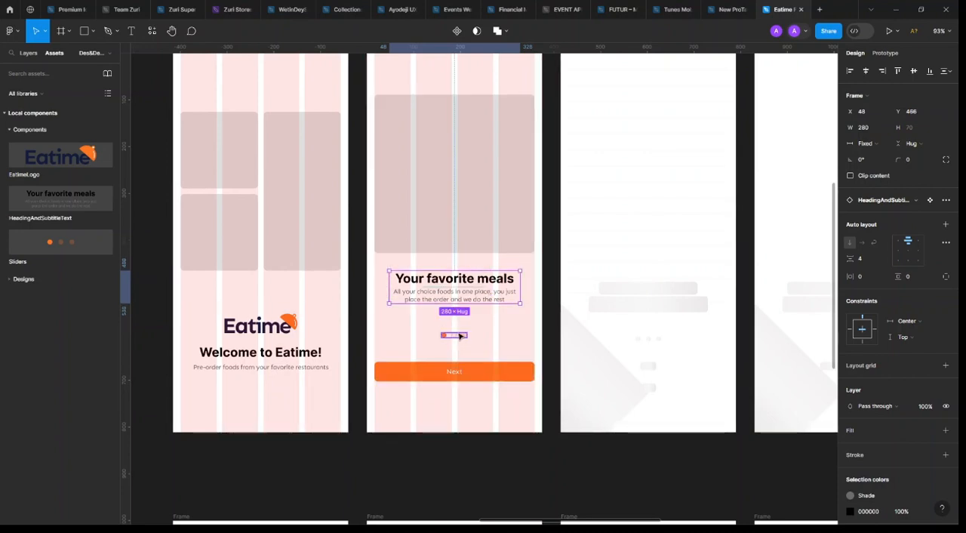
{"action": "left_click_drag", "start_coordinate": [460, 337], "coordinate": [460, 324]}
Set the vertical spacing between the heading block and the pagination dots to 24
{"action": "left_click", "coordinate": [471, 297], "text": "shift"}
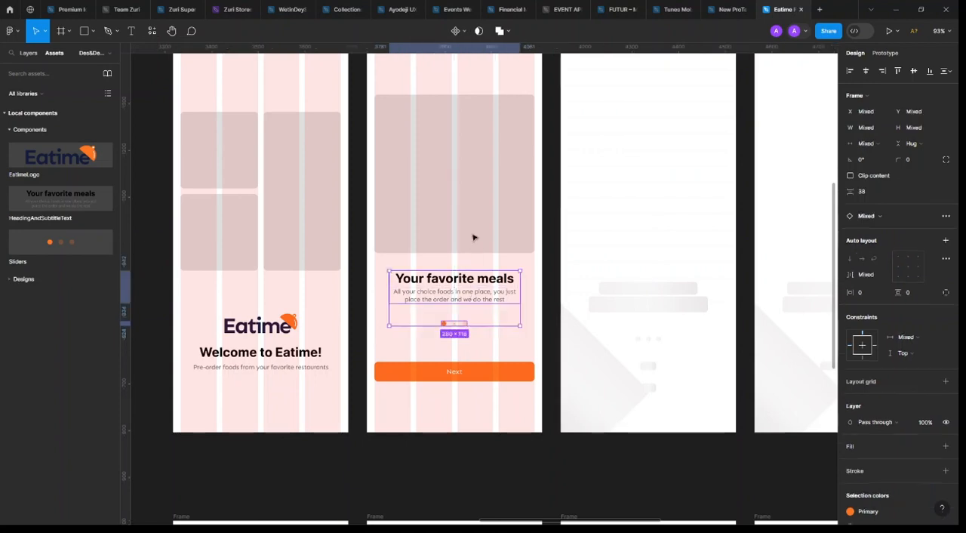
{"action": "left_click", "coordinate": [473, 237], "text": "shift"}
{"action": "key", "text": "shift+a"}
{"action": "left_click", "coordinate": [877, 194]}
{"action": "type", "text": "24"}
{"action": "key", "text": "Return"}
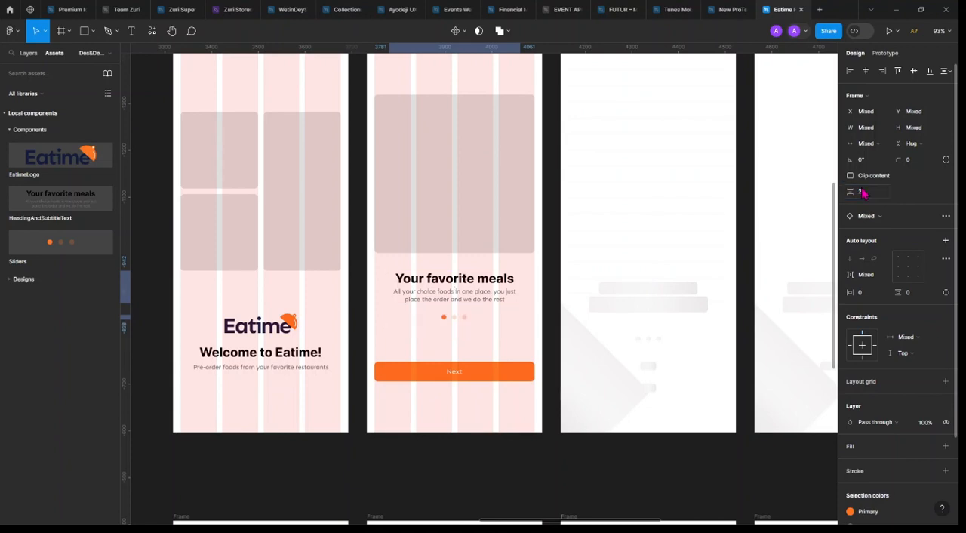
Move the Next button up beneath the pagination dots to about Y 608
{"action": "left_click", "coordinate": [491, 375]}
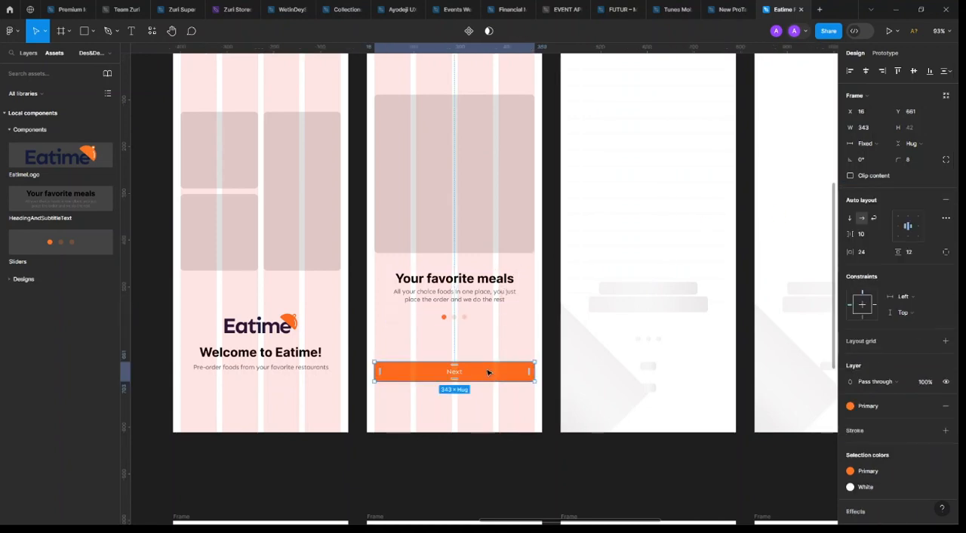
{"action": "left_click_drag", "start_coordinate": [489, 367], "coordinate": [487, 349]}
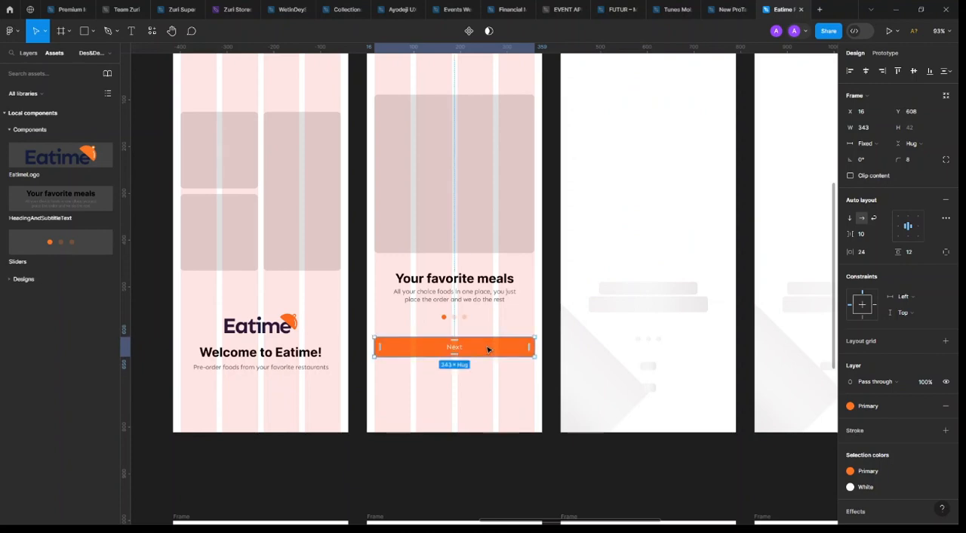
{"action": "left_click", "coordinate": [476, 295], "text": "shift"}
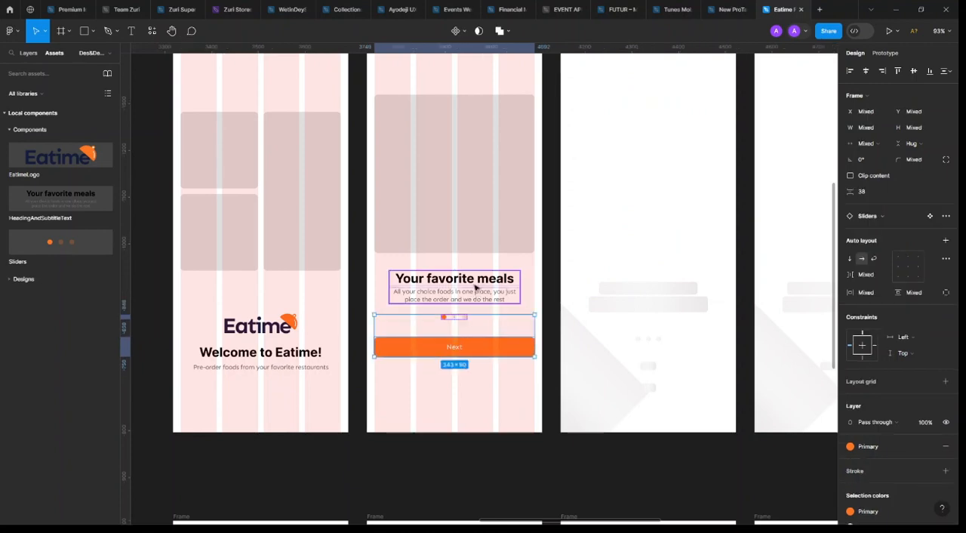
{"action": "left_click", "coordinate": [468, 243], "text": "shift"}
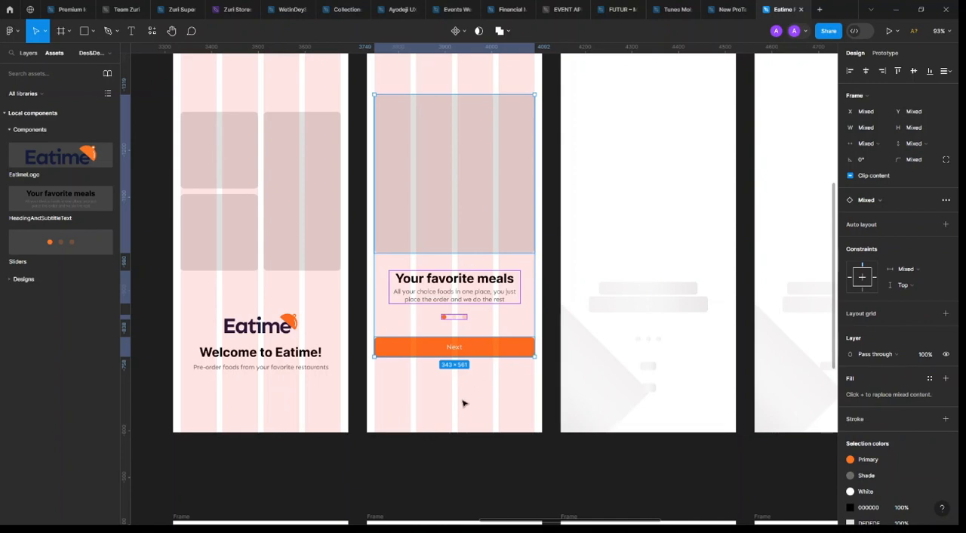
{"action": "left_click", "coordinate": [464, 399]}
Lower the Next button in Onboarding 1 slightly to Y 610
{"action": "left_click", "coordinate": [481, 246]}
{"action": "scroll", "coordinate": [483, 241], "scroll_direction": "up", "scroll_amount": 2}
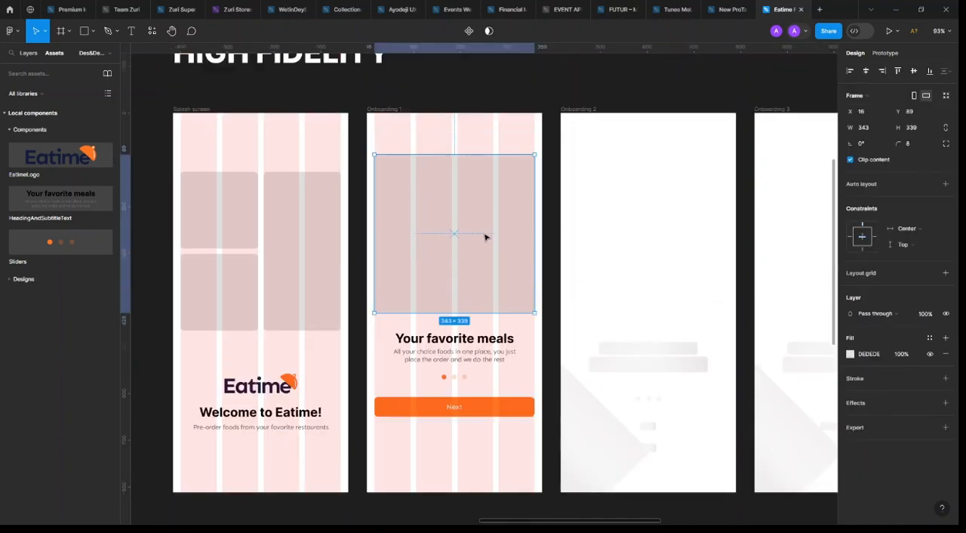
{"action": "left_click", "coordinate": [485, 412]}
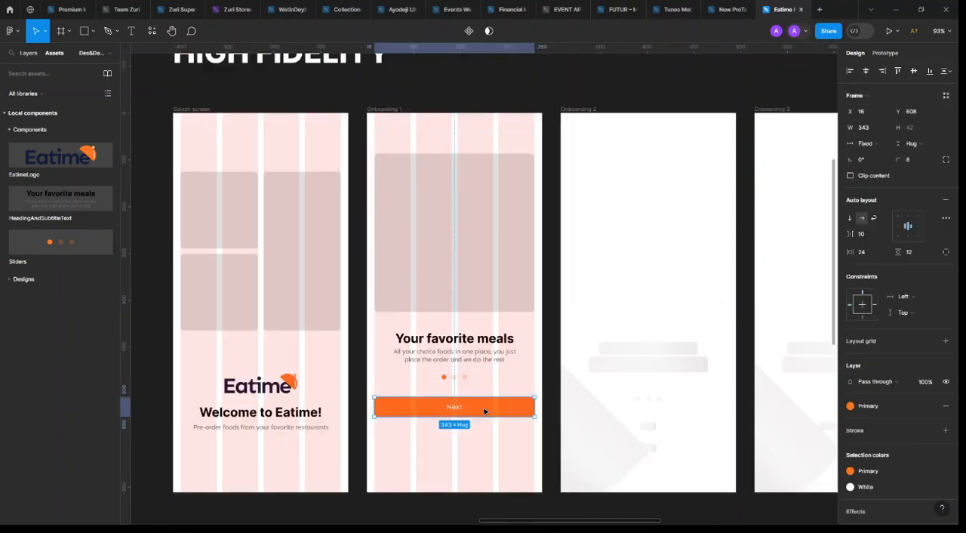
{"action": "scroll", "coordinate": [483, 302], "scroll_direction": "down", "scroll_amount": 3}
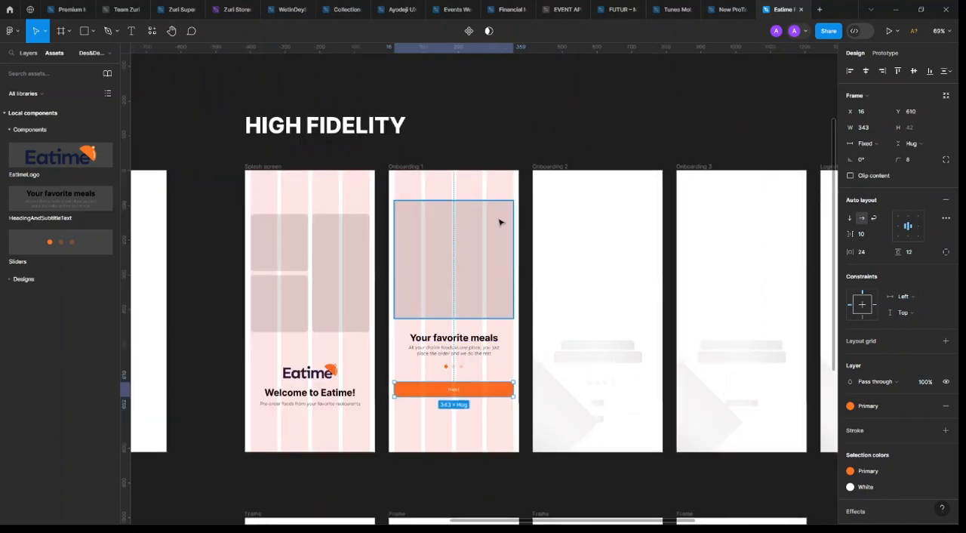
Hide the layout grids on the high-fidelity screens
{"action": "key", "text": "ctrl+shift+4"}
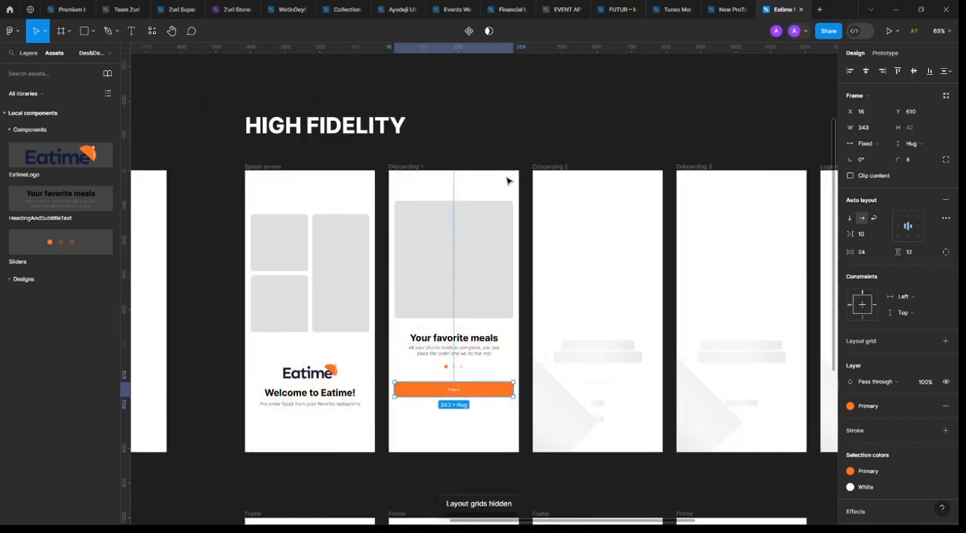
{"action": "left_click", "coordinate": [512, 128]}
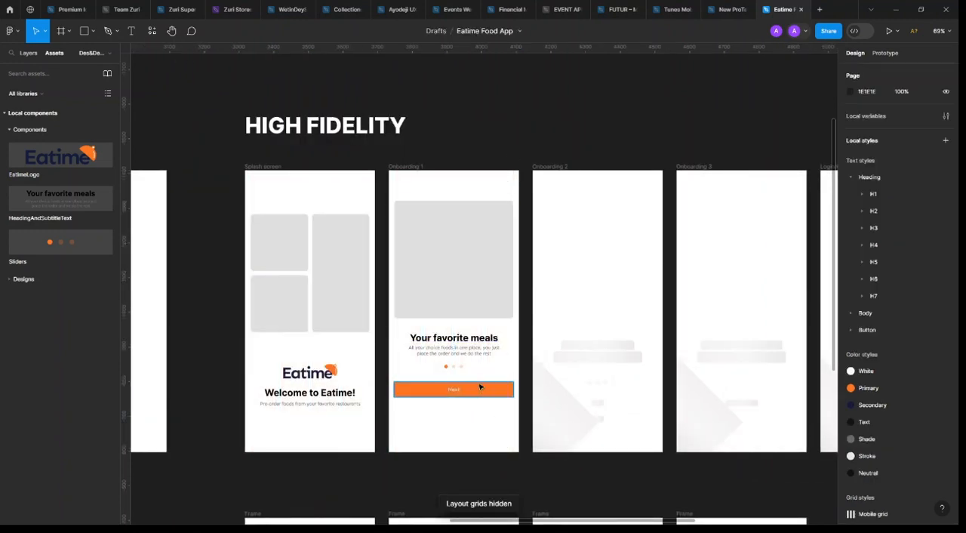
{"action": "left_click", "coordinate": [478, 385]}
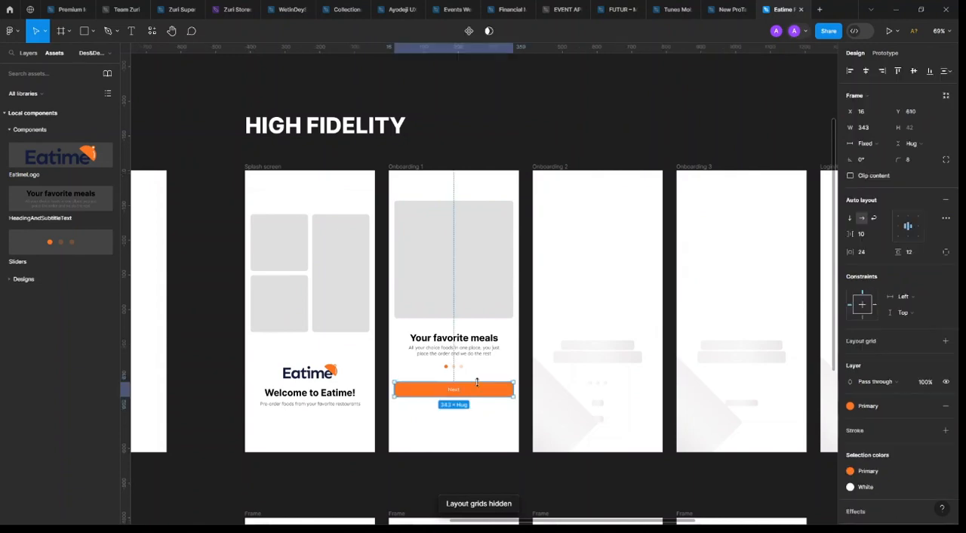
Delete all the leftover wireframe placeholder shapes from Onboarding 2
{"action": "left_click", "coordinate": [578, 350]}
{"action": "left_click", "coordinate": [597, 387], "text": "shift"}
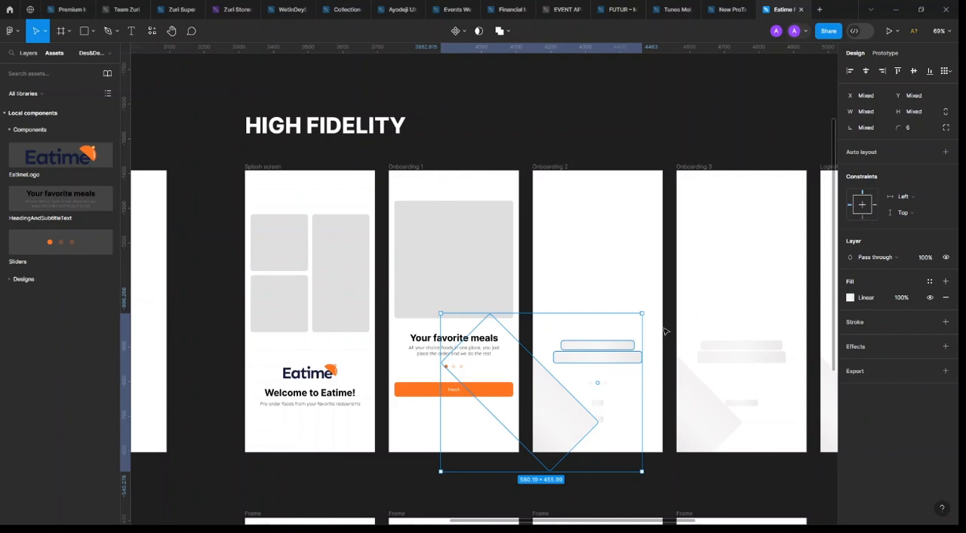
{"action": "key", "text": "Delete"}
{"action": "left_click_drag", "start_coordinate": [673, 309], "coordinate": [563, 465]}
{"action": "key", "text": "Delete"}
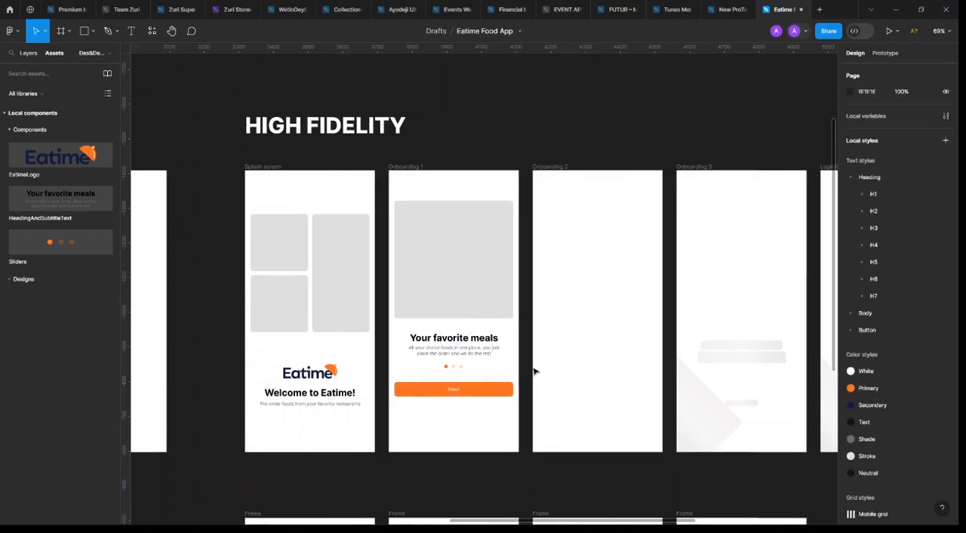
Rename the Next button's layer in Onboarding 1 as Primary button
{"action": "left_click", "coordinate": [458, 349]}
{"action": "left_click", "coordinate": [475, 393]}
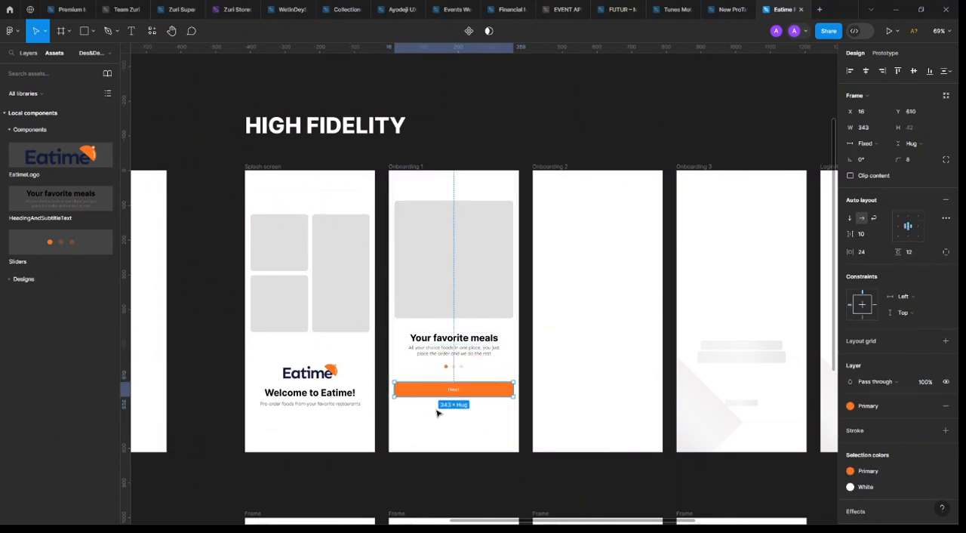
{"action": "scroll", "coordinate": [485, 422], "scroll_direction": "up", "scroll_amount": 3}
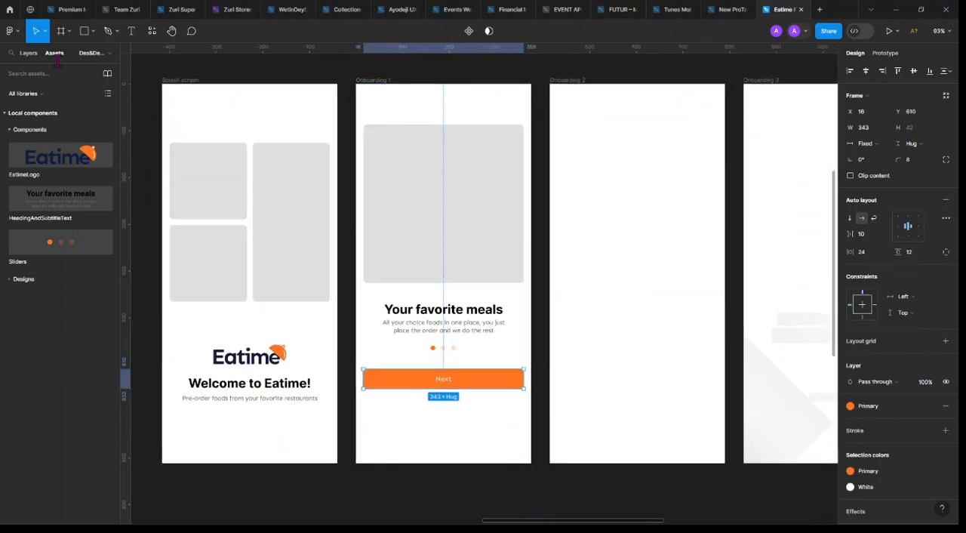
{"action": "left_click", "coordinate": [30, 54]}
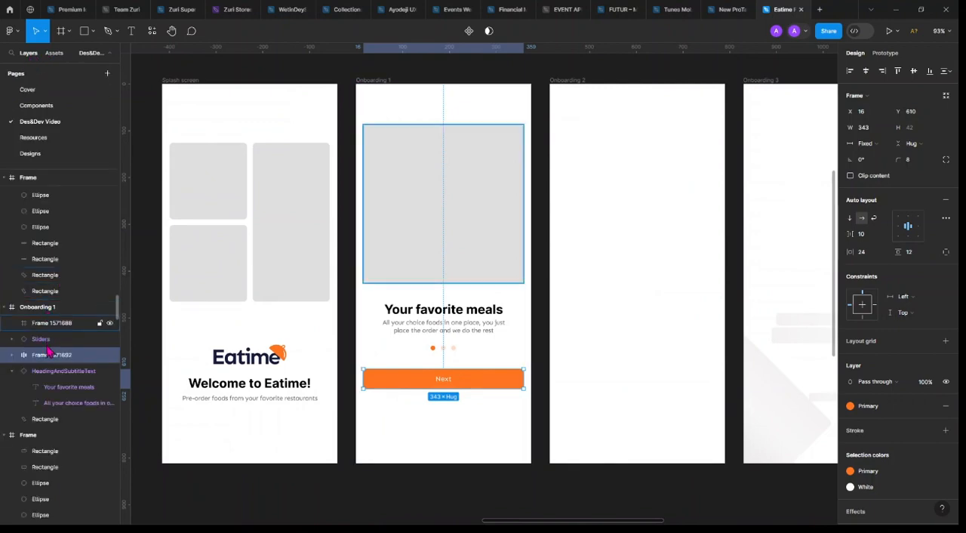
{"action": "double_click", "coordinate": [53, 356]}
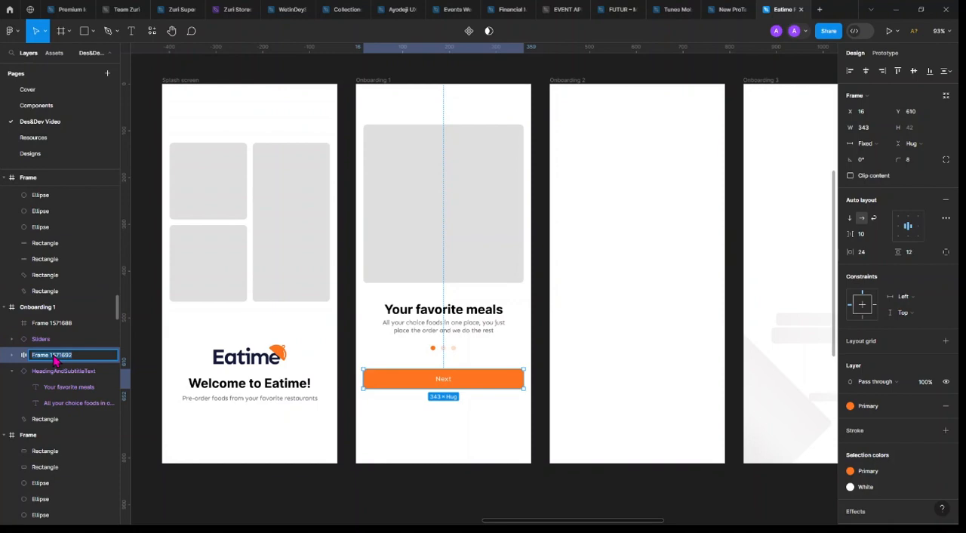
{"action": "type", "text": "Primary button"}
{"action": "key", "text": "Return"}
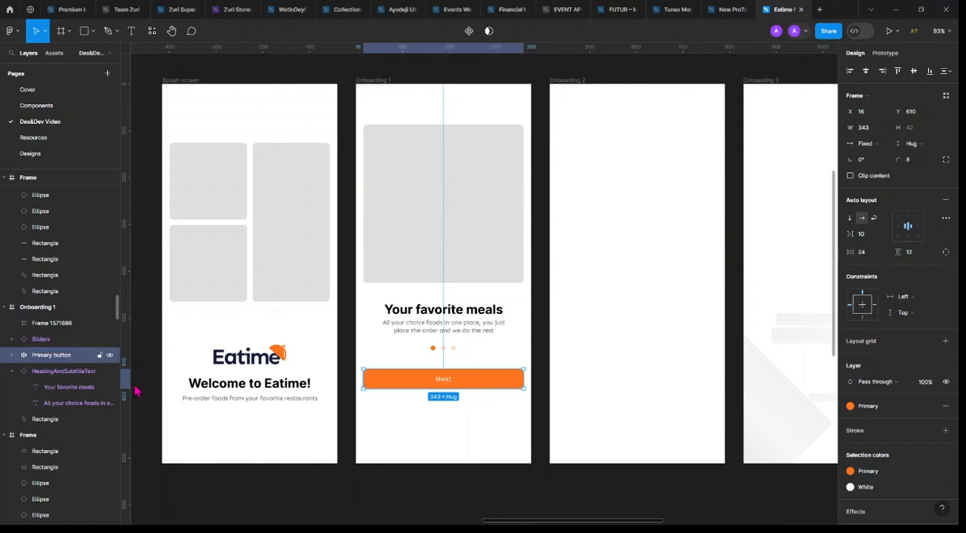
Turn the Next button into a component, move it to the Components page and place it beside the Eatime logo at about X 241, Y -22
{"action": "left_click", "coordinate": [468, 30]}
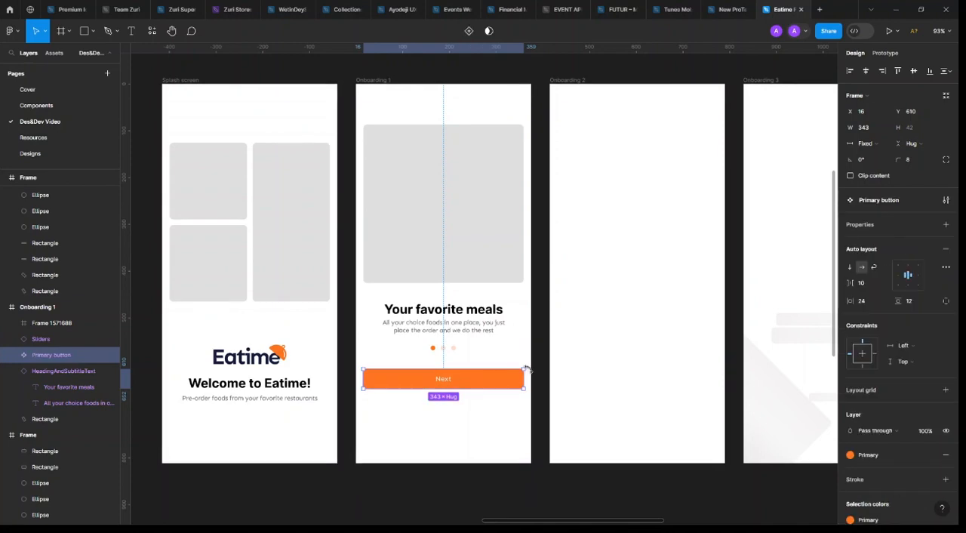
{"action": "left_click", "coordinate": [36, 105]}
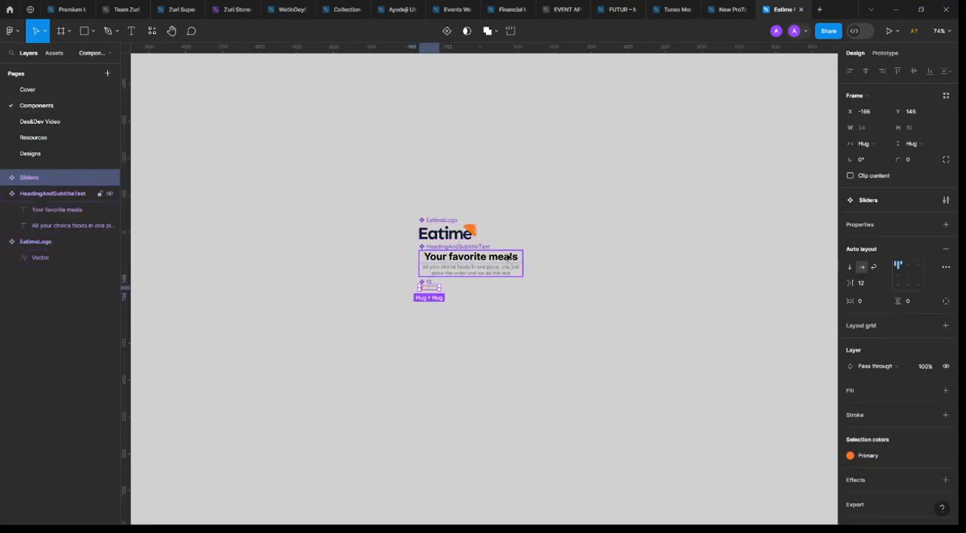
{"action": "scroll", "coordinate": [504, 255], "scroll_direction": "down", "scroll_amount": 5}
{"action": "left_click", "coordinate": [501, 257]}
{"action": "key", "text": "ctrl+v"}
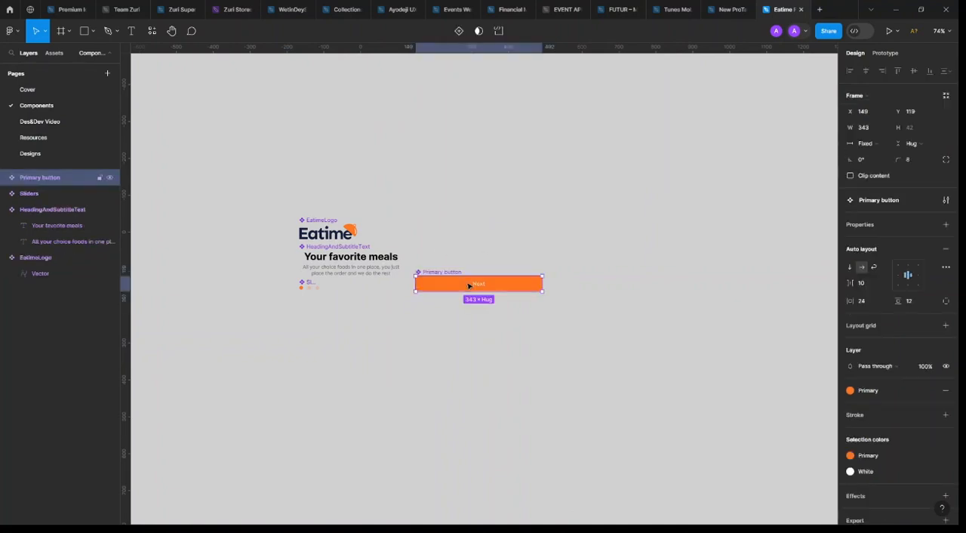
{"action": "left_click_drag", "start_coordinate": [472, 282], "coordinate": [506, 233]}
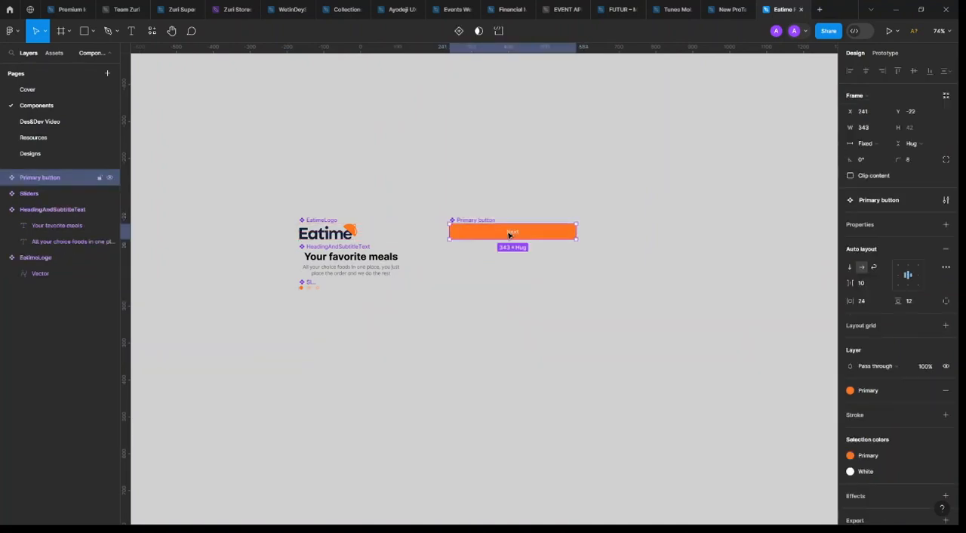
Place an instance of the Primary button component below the pagination dots in Onboarding 1 at about Y 667, centred horizontally
{"action": "left_click", "coordinate": [52, 124]}
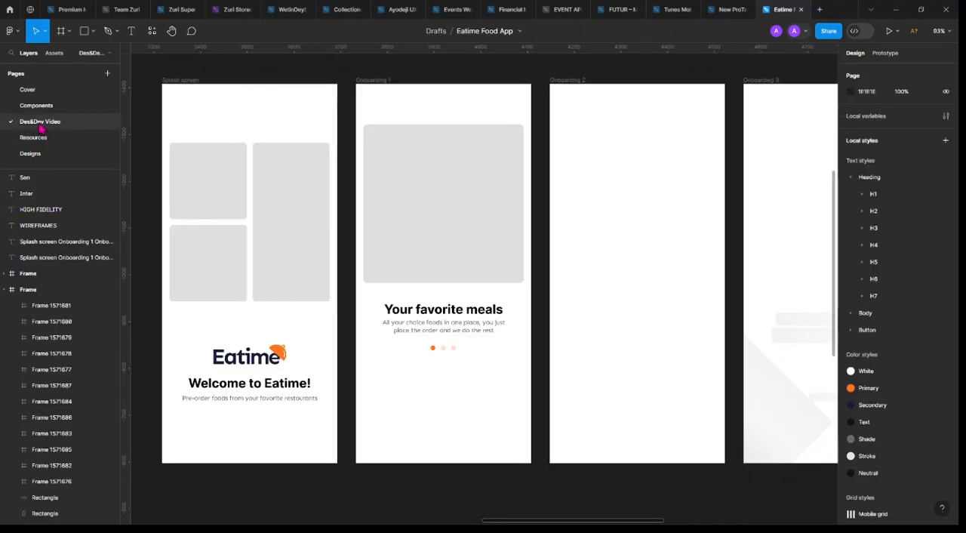
{"action": "left_click", "coordinate": [54, 53]}
{"action": "left_click_drag", "start_coordinate": [102, 251], "coordinate": [424, 409]}
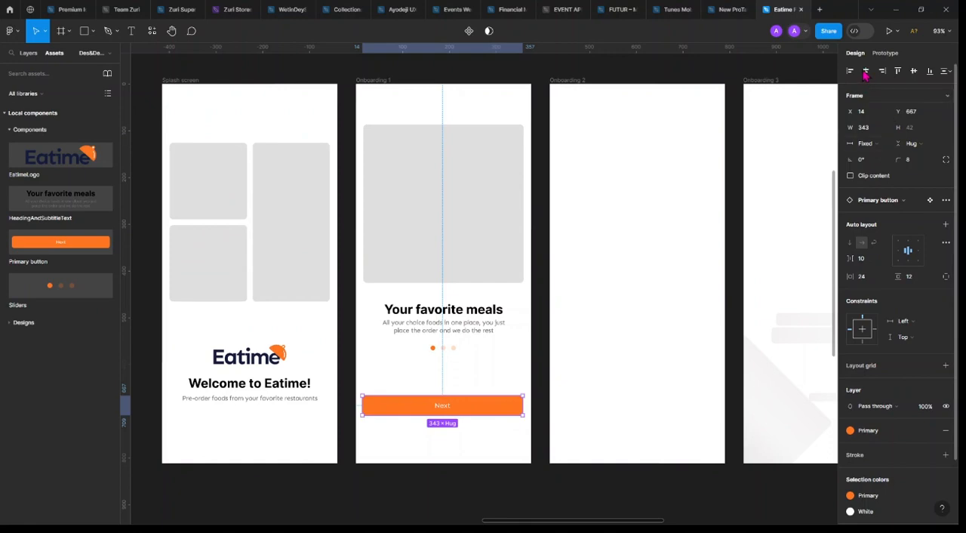
{"action": "key", "text": "alt+h"}
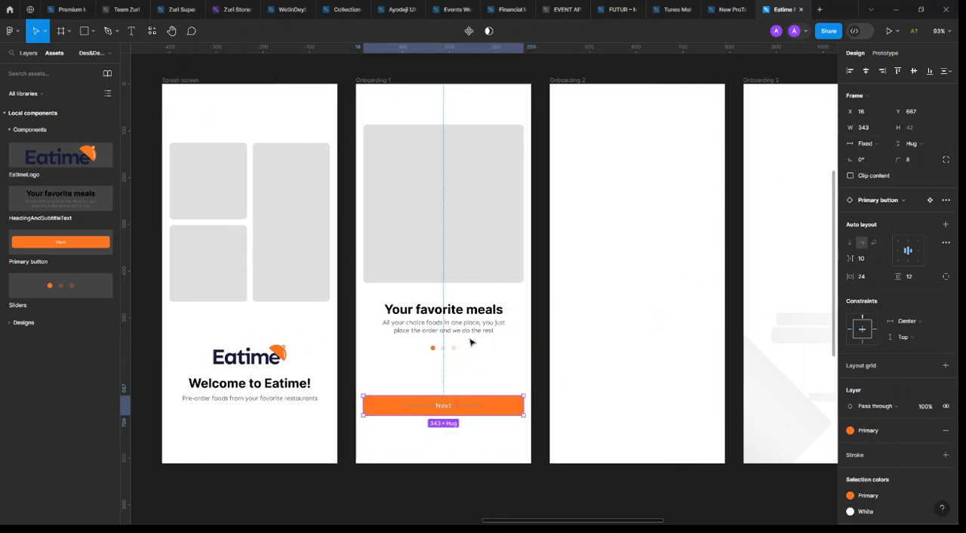
Check the gap between the pagination dots and the Next button, and nudge the button up to Y 666
{"action": "left_click", "coordinate": [462, 317]}
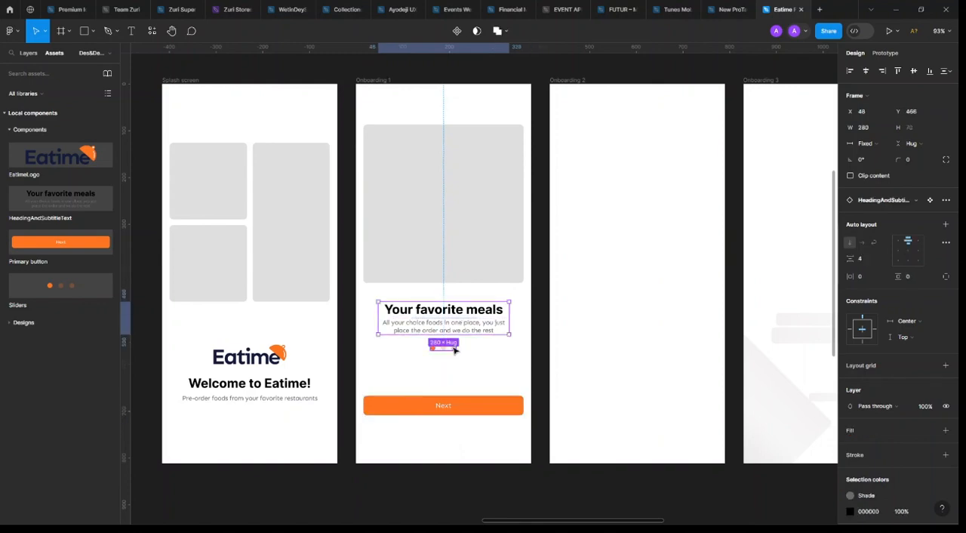
{"action": "left_click", "coordinate": [453, 349]}
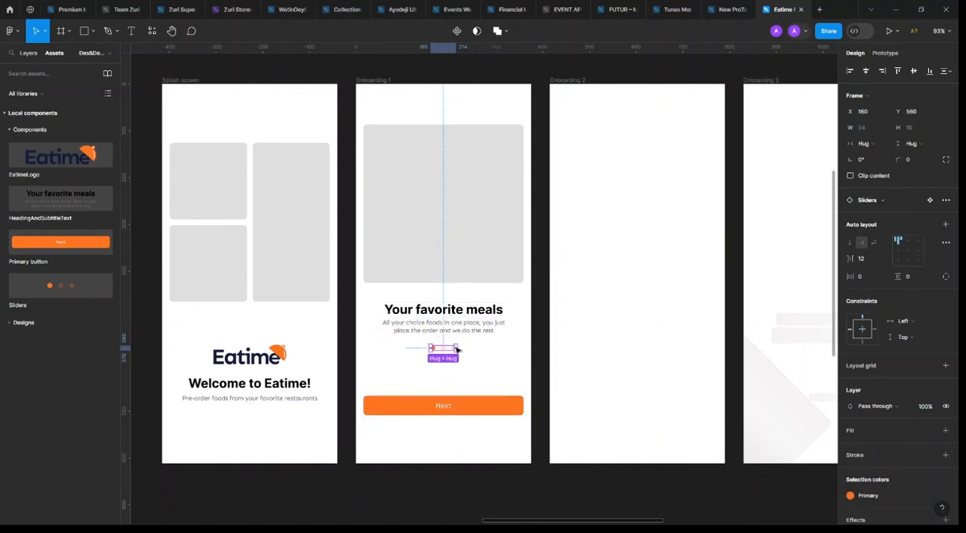
{"action": "left_click", "coordinate": [451, 405]}
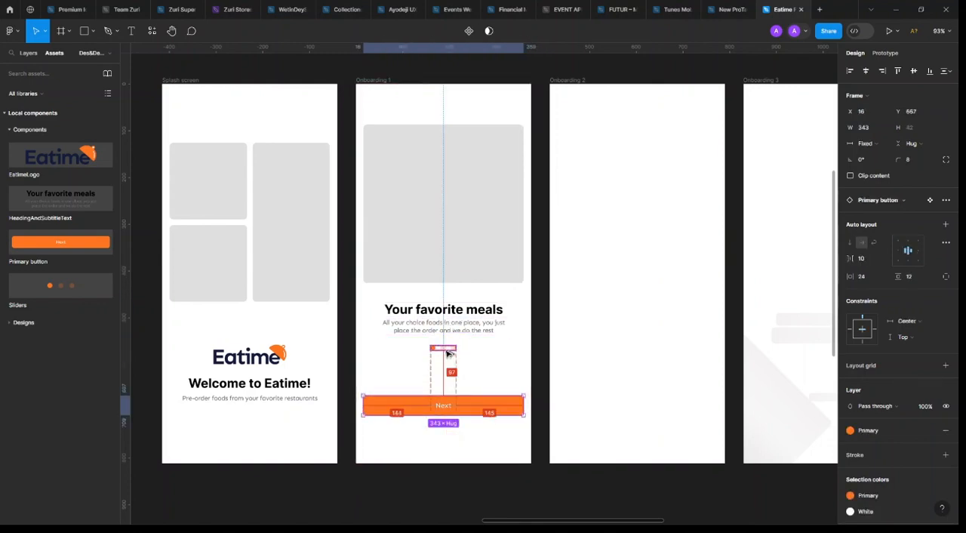
{"action": "key", "text": "Up"}
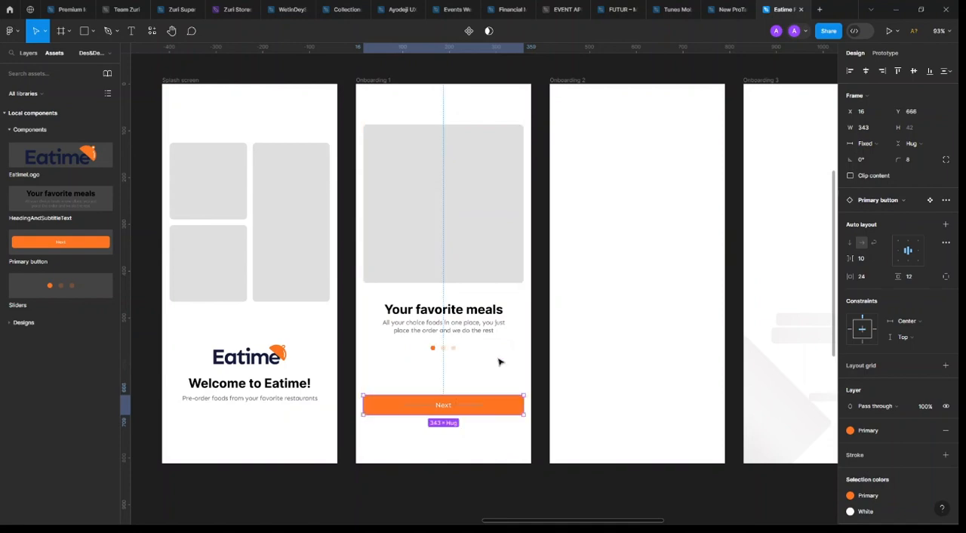
{"action": "left_click", "coordinate": [516, 485]}
{"action": "scroll", "coordinate": [483, 445], "scroll_direction": "down", "scroll_amount": 3}
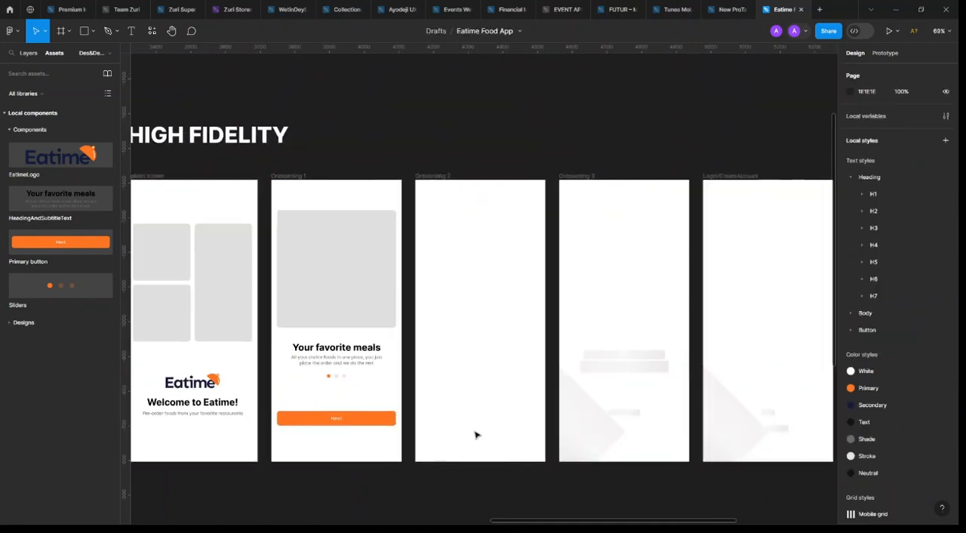
{"action": "left_click", "coordinate": [361, 412]}
{"action": "left_click", "coordinate": [344, 376], "text": "shift"}
{"action": "key", "text": "ctrl+z"}
{"action": "key", "text": "ctrl+z"}
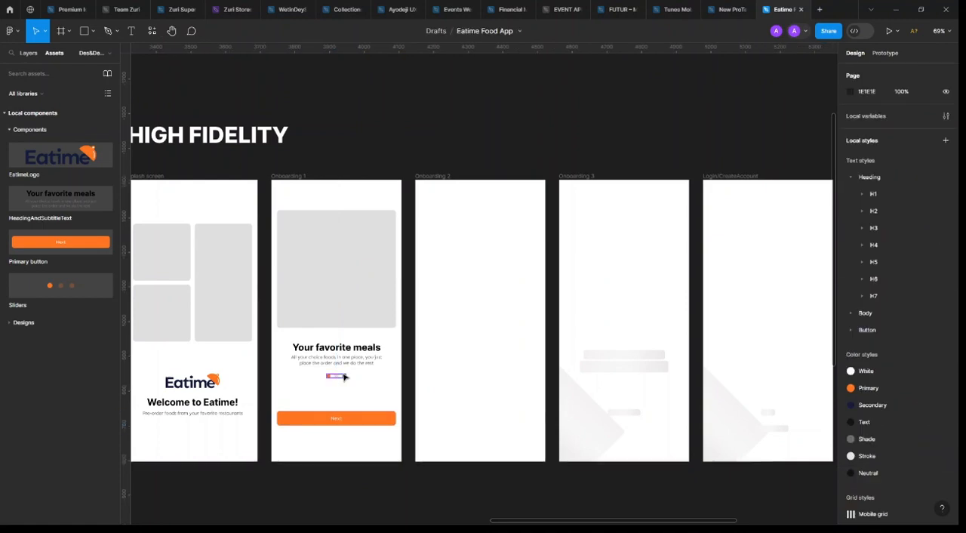
Align the image placeholder, heading block, pagination dots and Next button in Onboarding 1 on their horizontal centres
{"action": "left_click", "coordinate": [345, 376]}
{"action": "left_click", "coordinate": [346, 359], "text": "shift"}
{"action": "left_click", "coordinate": [356, 308], "text": "shift"}
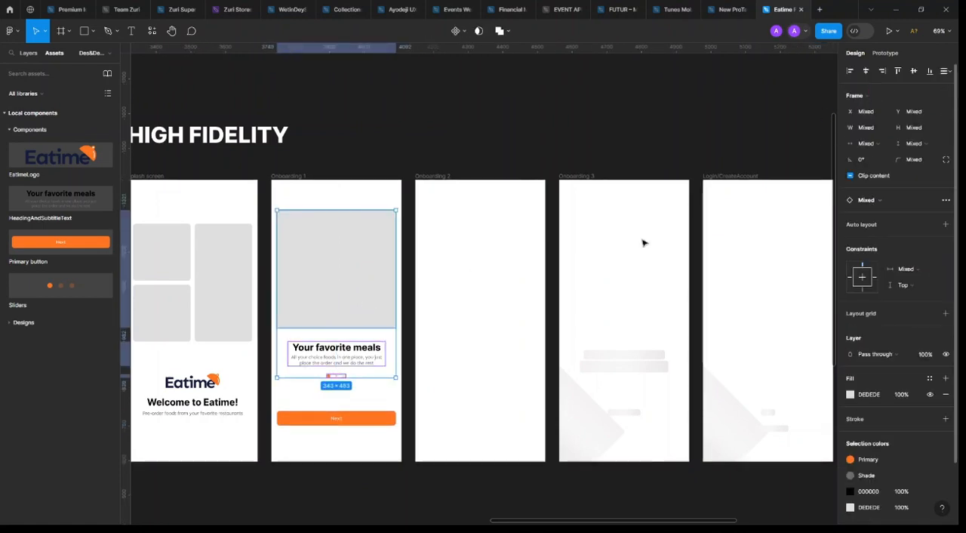
{"action": "left_click", "coordinate": [368, 423], "text": "shift"}
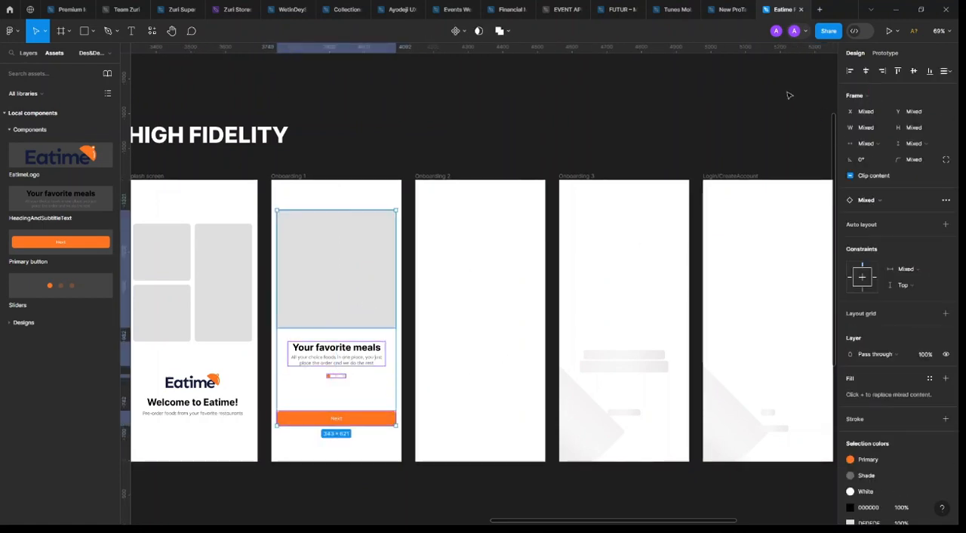
{"action": "left_click", "coordinate": [870, 75]}
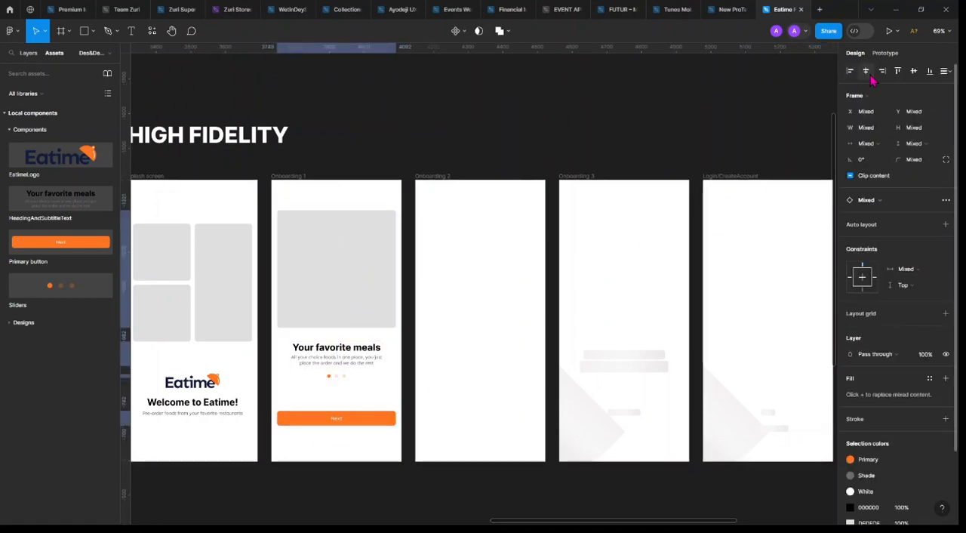
Copy the image placeholder, heading block, pagination dots and Next button from Onboarding 1 into Onboarding 2
{"action": "key", "text": "ctrl+c"}
{"action": "left_click", "coordinate": [451, 306]}
{"action": "key", "text": "ctrl+v"}
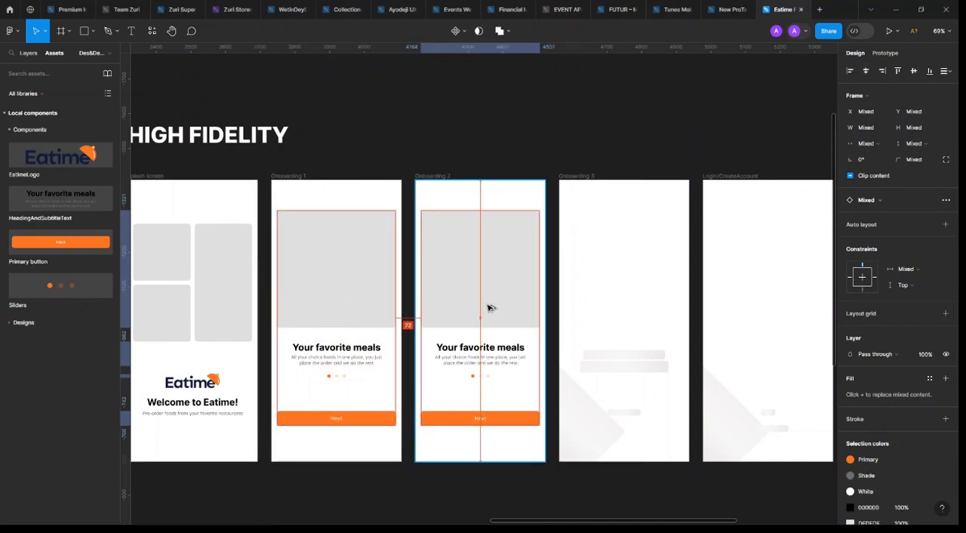
{"action": "left_click", "coordinate": [518, 142]}
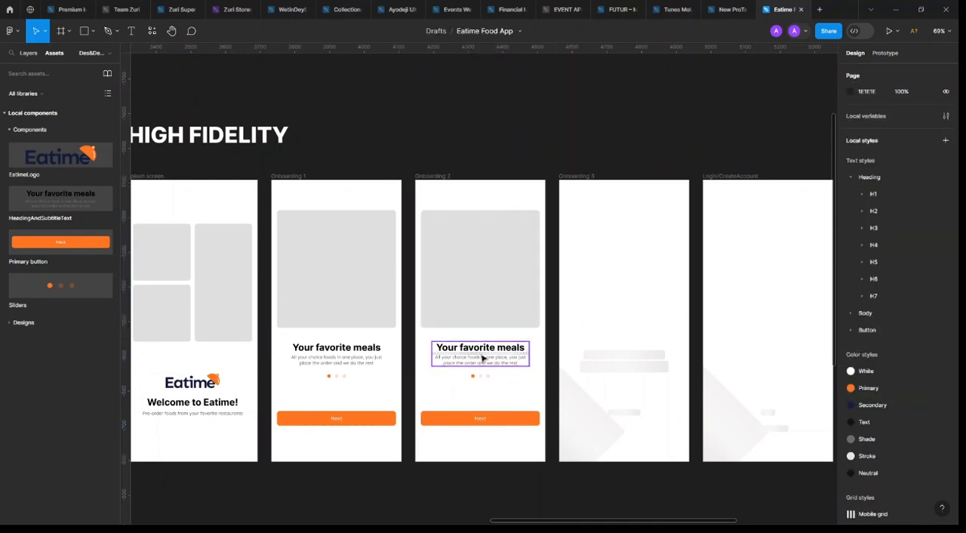
Change the heading in Onboarding 2 to "Browse restaurans"
{"action": "double_click", "coordinate": [482, 353]}
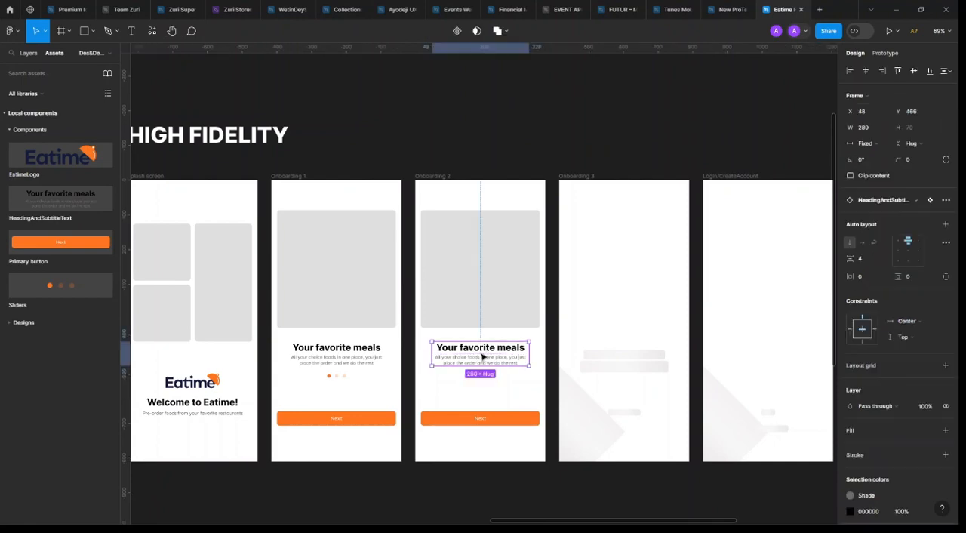
{"action": "double_click", "coordinate": [480, 352]}
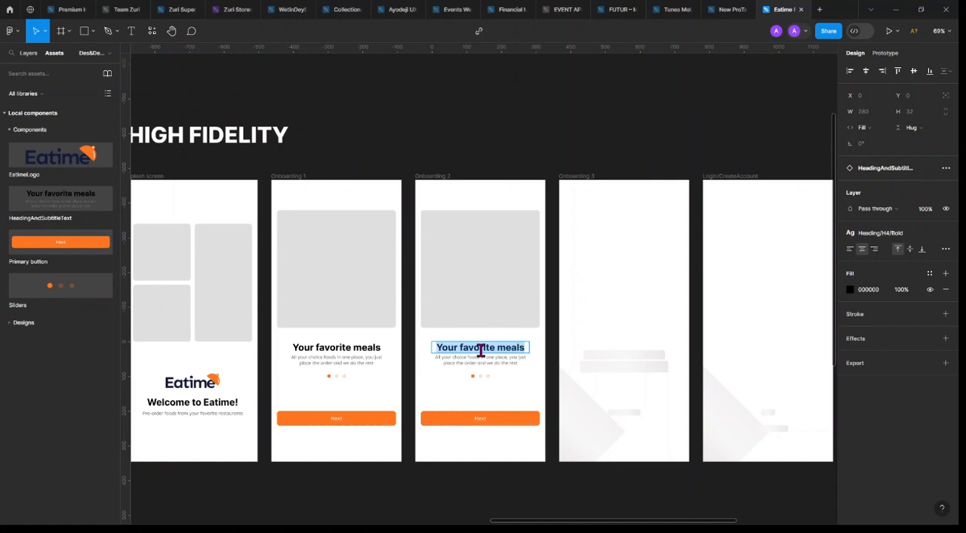
{"action": "key", "text": "BackSpace"}
{"action": "type", "text": "Brow"}
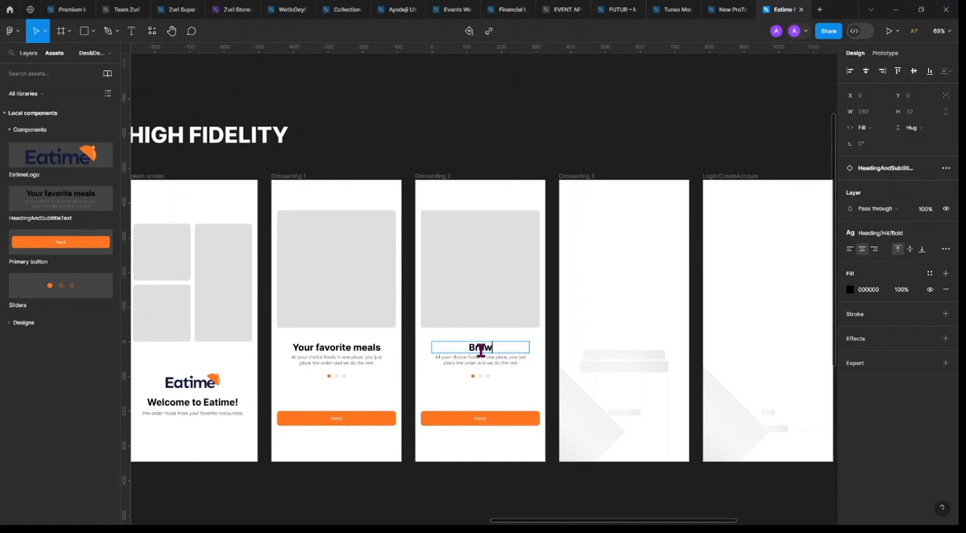
{"action": "type", "text": "se rest"}
{"action": "type", "text": "auran"}
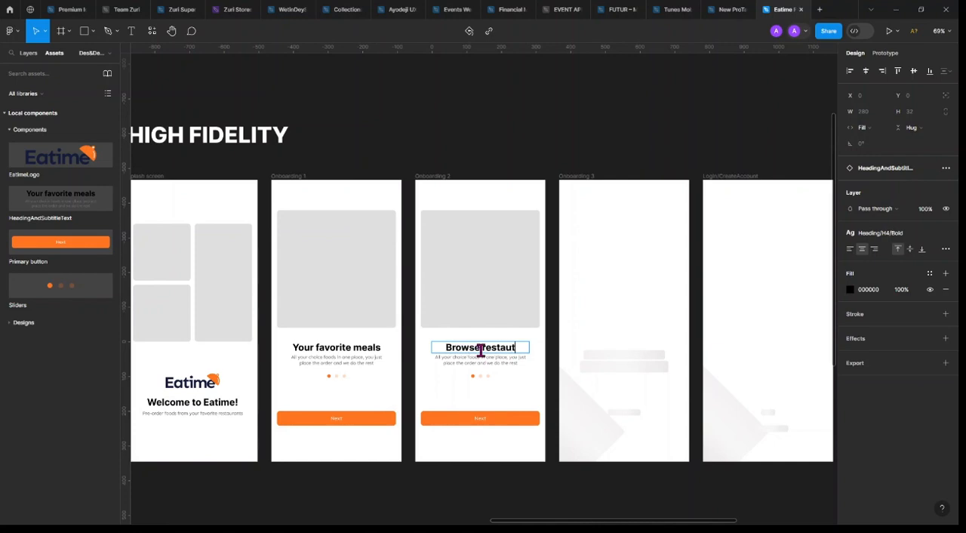
{"action": "type", "text": "s"}
{"action": "key", "text": "Escape"}
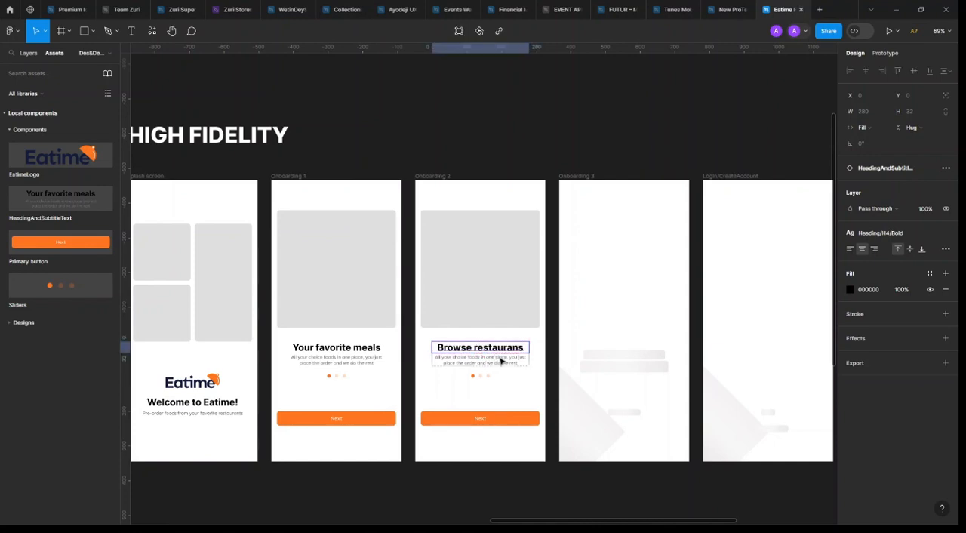
Change the subtitle in Onboarding 2 to "Pre-order from your favorite restaurants"
{"action": "scroll", "coordinate": [584, 370], "scroll_direction": "up", "scroll_amount": 4, "text": "ctrl"}
{"action": "left_click", "coordinate": [384, 355]}
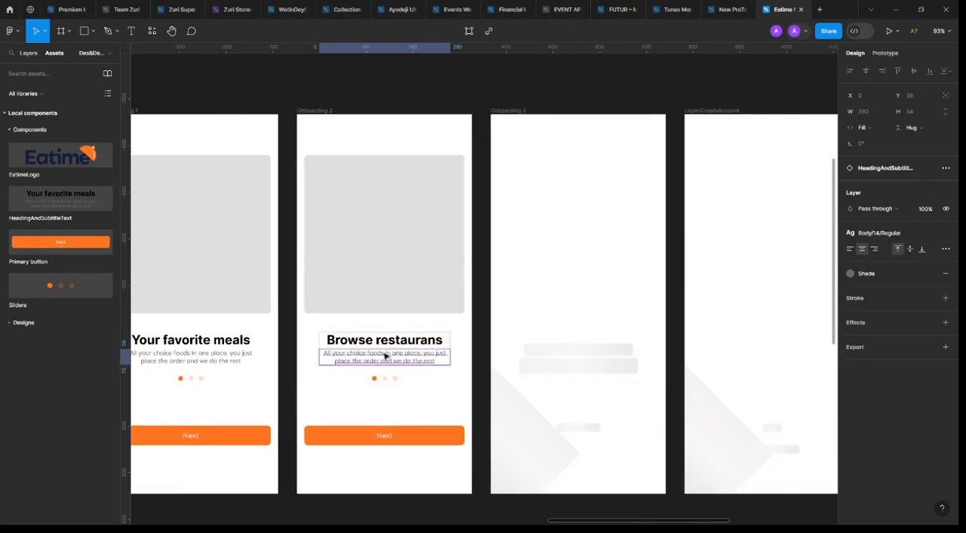
{"action": "double_click", "coordinate": [383, 353]}
{"action": "key", "text": "BackSpace"}
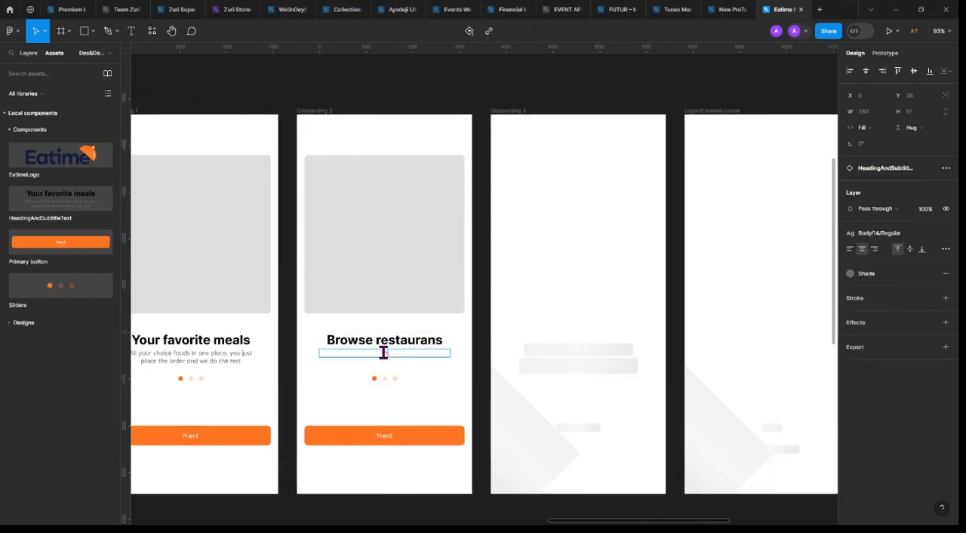
{"action": "type", "text": "Pre-order"}
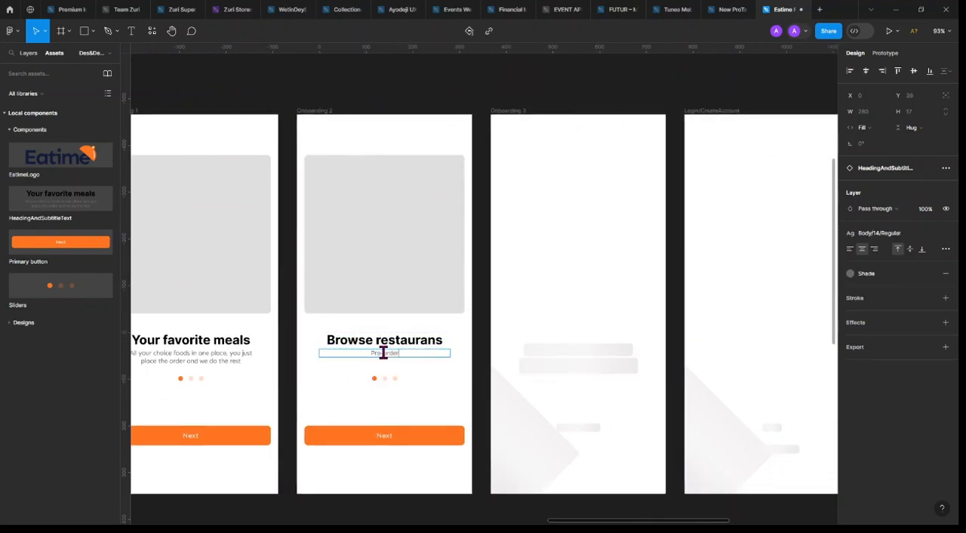
{"action": "type", "text": " from your"}
{"action": "type", "text": " choi"}
{"action": "key", "text": "BackSpace"}
{"action": "key", "text": "BackSpace"}
{"action": "key", "text": "BackSpace"}
{"action": "key", "text": "BackSpace"}
{"action": "key", "text": "BackSpace"}
{"action": "type", "text": "favorite restu"}
{"action": "key", "text": "BackSpace"}
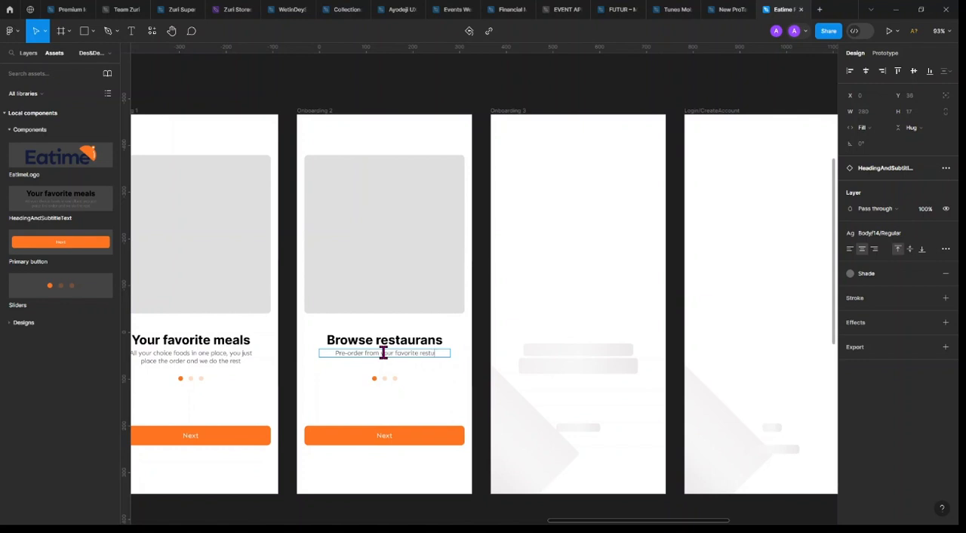
{"action": "type", "text": "o"}
{"action": "type", "text": "urants"}
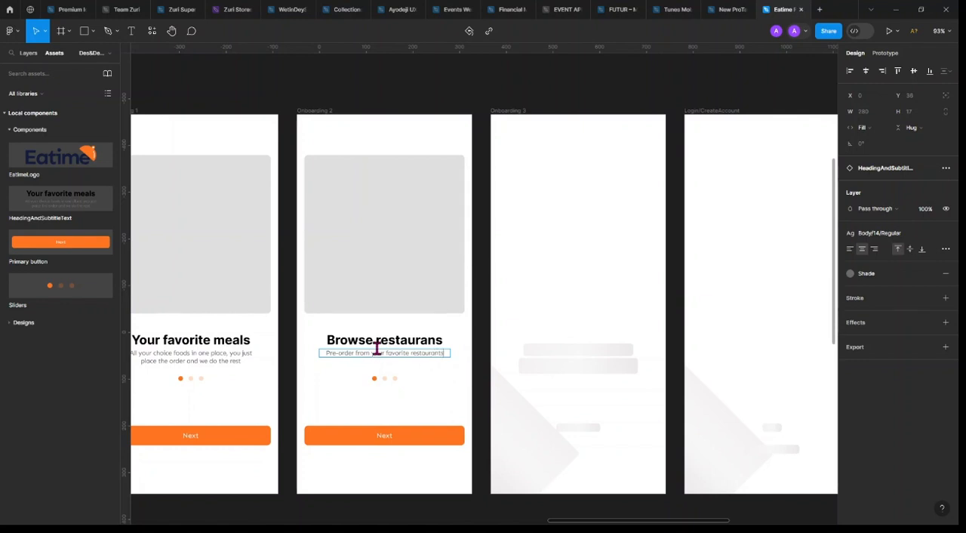
{"action": "key", "text": "Escape"}
{"action": "left_click", "coordinate": [418, 386]}
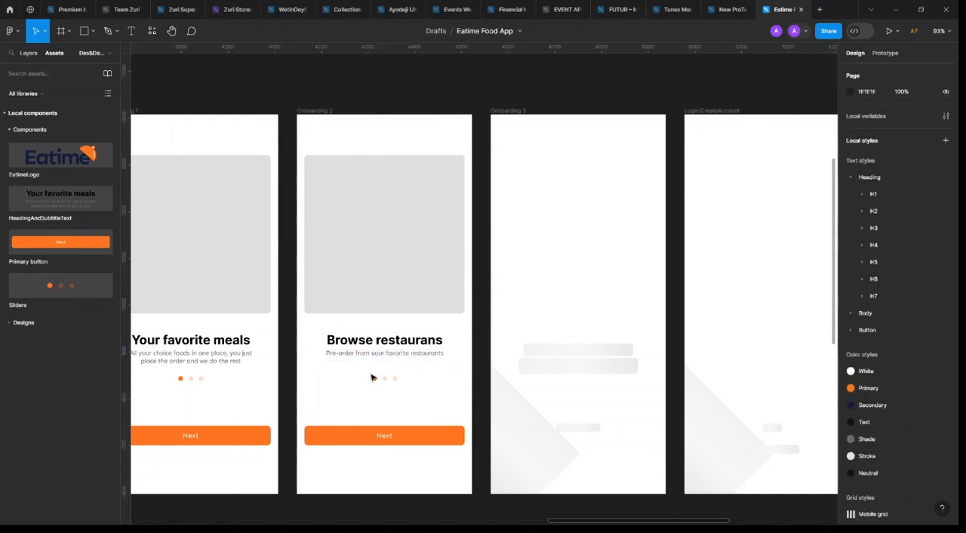
Wrap Onboarding 1's heading block and pagination dots in an auto layout, and nest it with the image placeholder in a second auto layout
{"action": "scroll", "coordinate": [372, 377], "scroll_direction": "left", "scroll_amount": 5}
{"action": "left_click", "coordinate": [371, 381]}
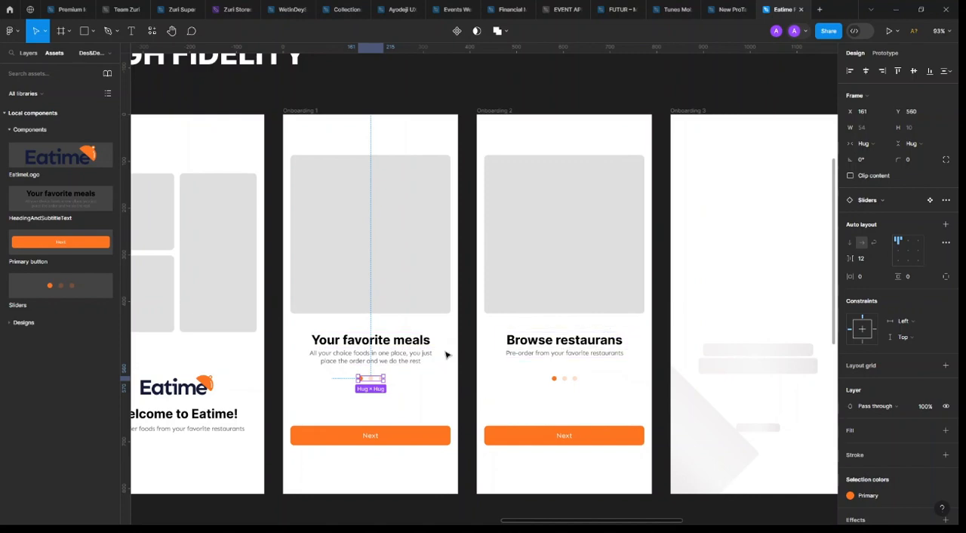
{"action": "left_click", "coordinate": [384, 347], "text": "shift"}
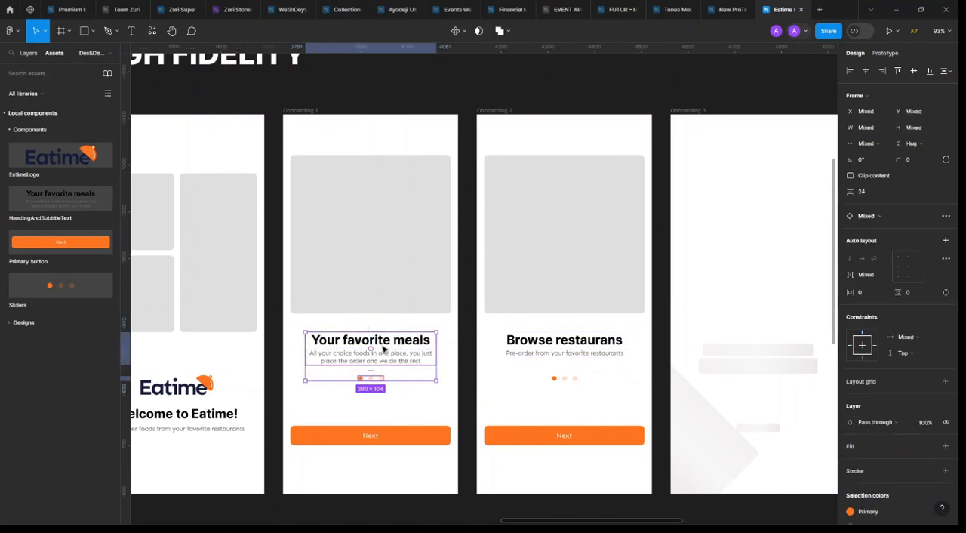
{"action": "key", "text": "shift+a"}
{"action": "left_click", "coordinate": [394, 291], "text": "shift"}
{"action": "key", "text": "shift+a"}
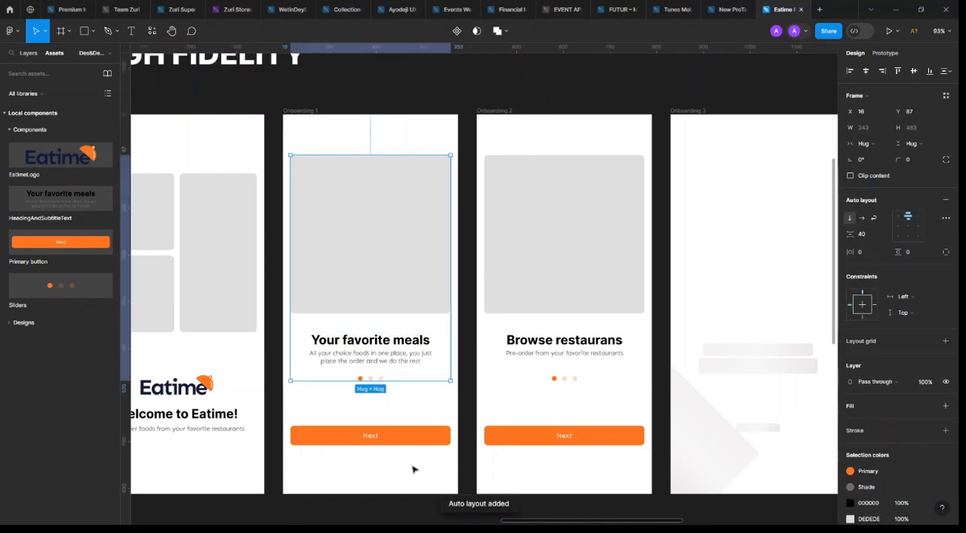
Combine Onboarding 1's grouped content and Next button in an outer auto layout, and select the nested heading-and-dots group to check it
{"action": "left_click", "coordinate": [410, 436], "text": "shift"}
{"action": "key", "text": "shift+a"}
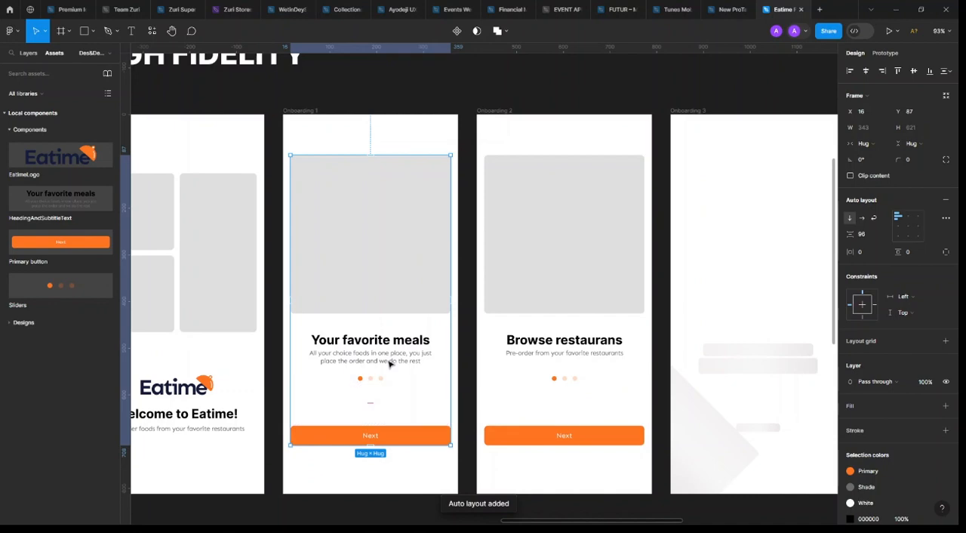
{"action": "key", "text": "ctrl+z"}
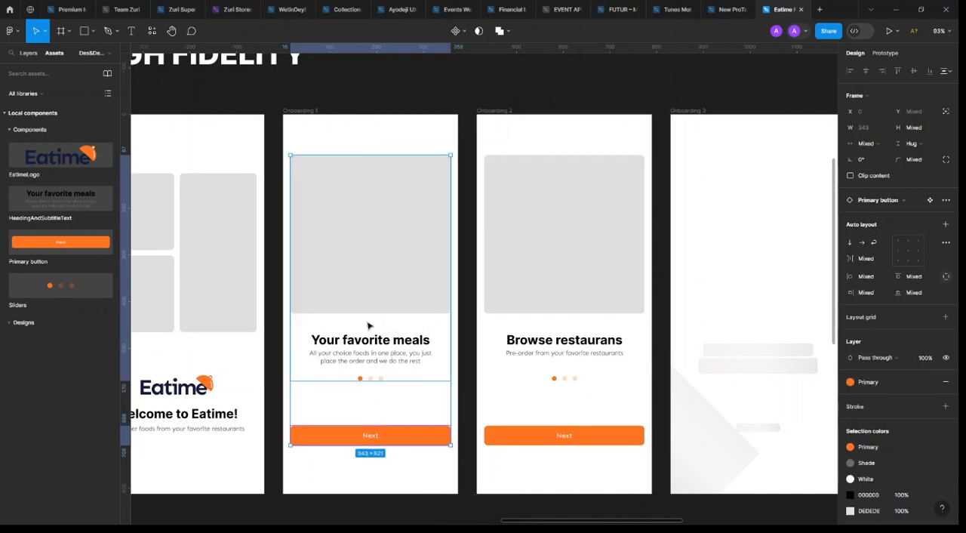
{"action": "key", "text": "ctrl+z"}
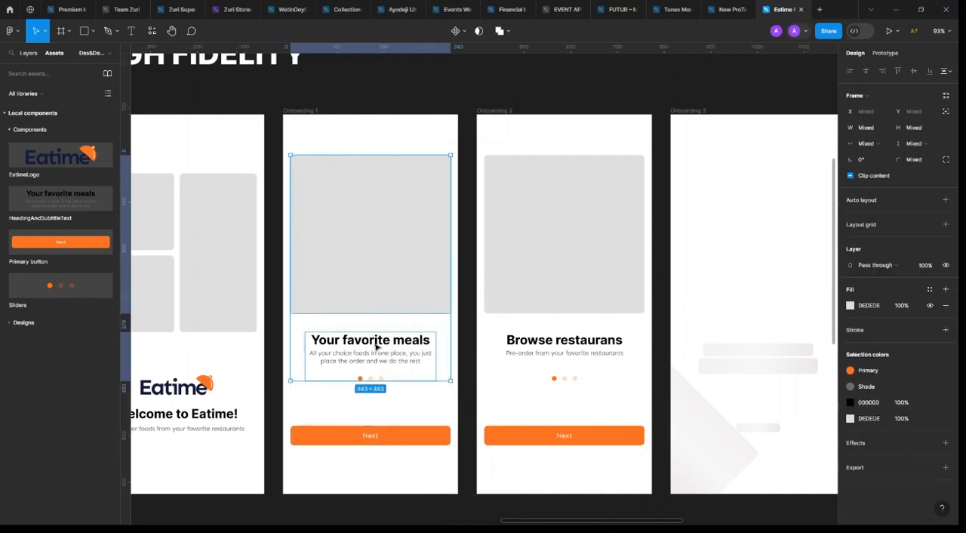
{"action": "left_click", "coordinate": [373, 369]}
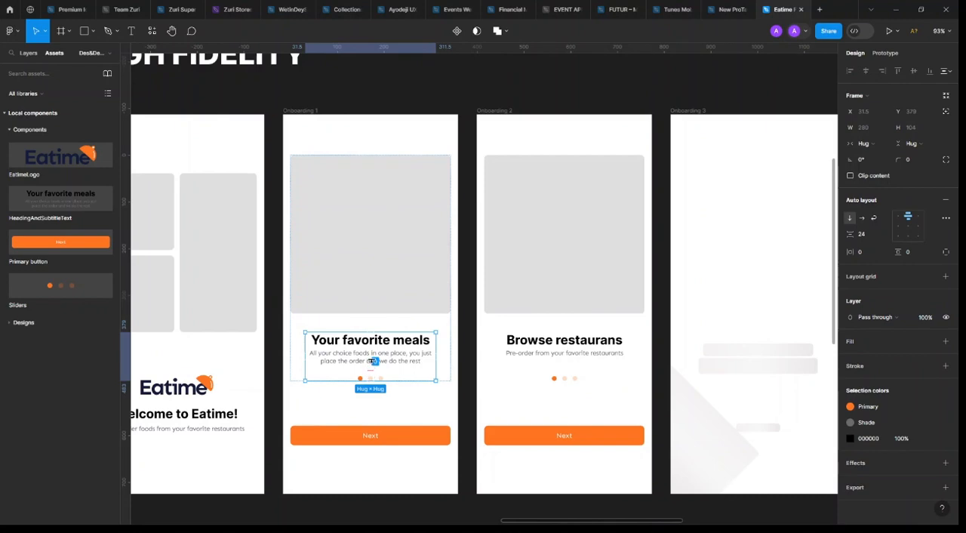
Wrap Onboarding 2's heading block and pagination dots in an auto layout with a vertical gap of 24
{"action": "left_click", "coordinate": [561, 380]}
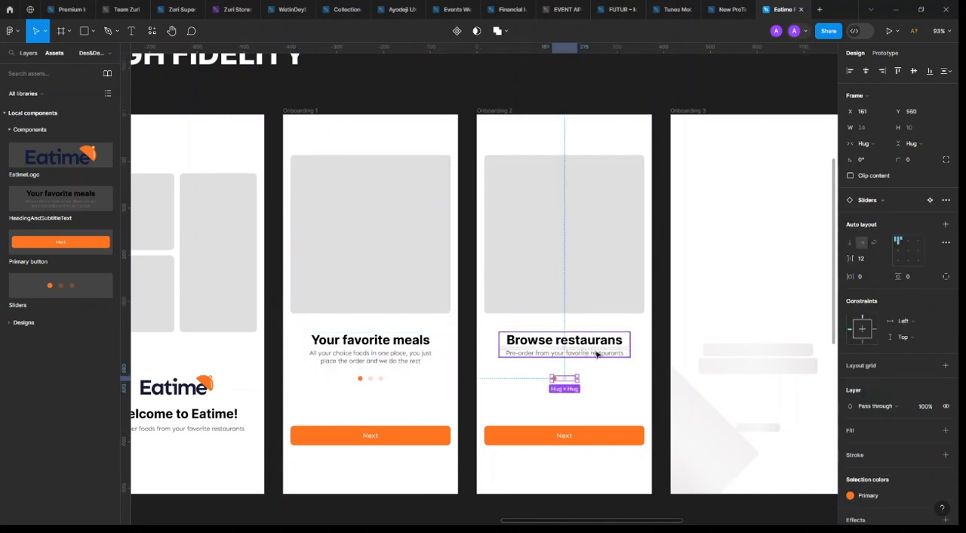
{"action": "scroll", "coordinate": [616, 356], "scroll_direction": "up", "scroll_amount": 5}
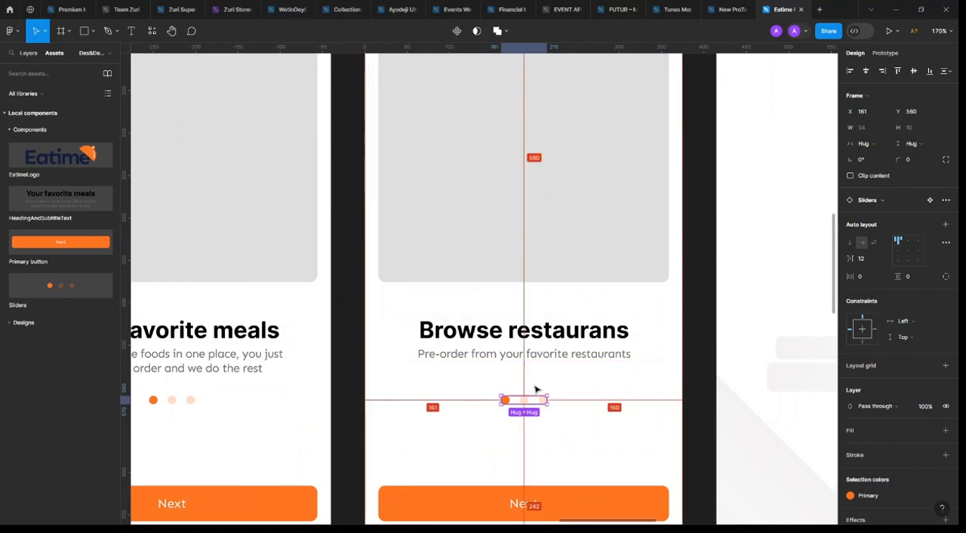
{"action": "key", "text": "alt"}
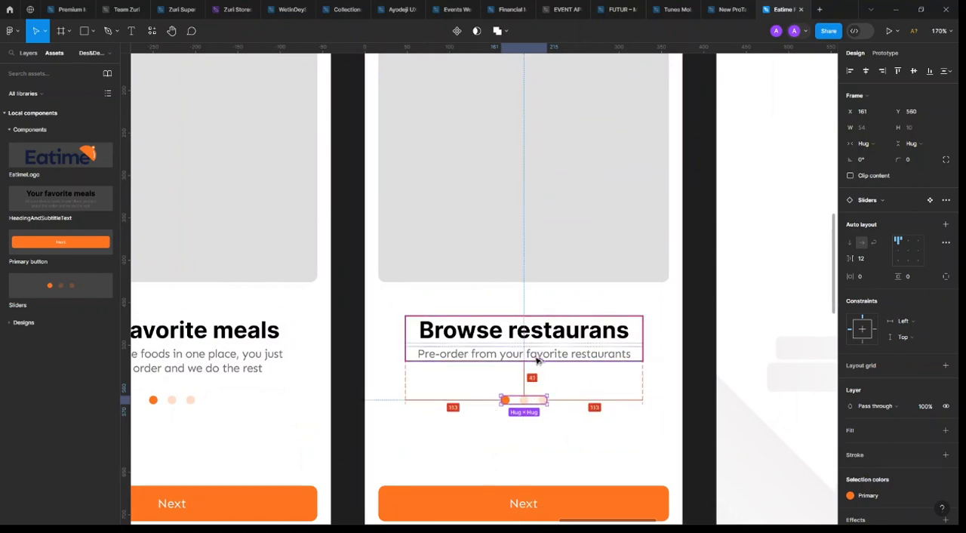
{"action": "left_click", "coordinate": [543, 345], "text": "shift"}
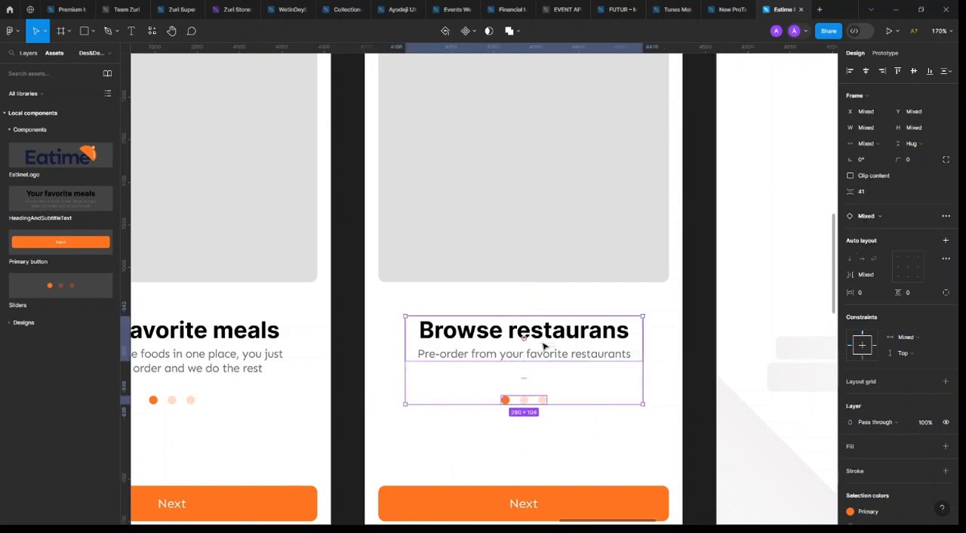
{"action": "key", "text": "shift+a"}
{"action": "left_click", "coordinate": [873, 239]}
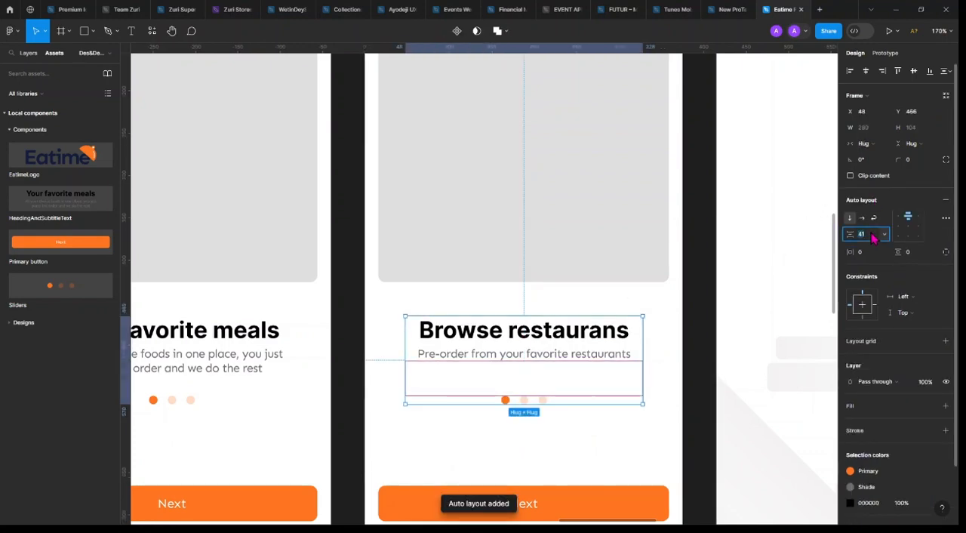
{"action": "key", "text": "Return"}
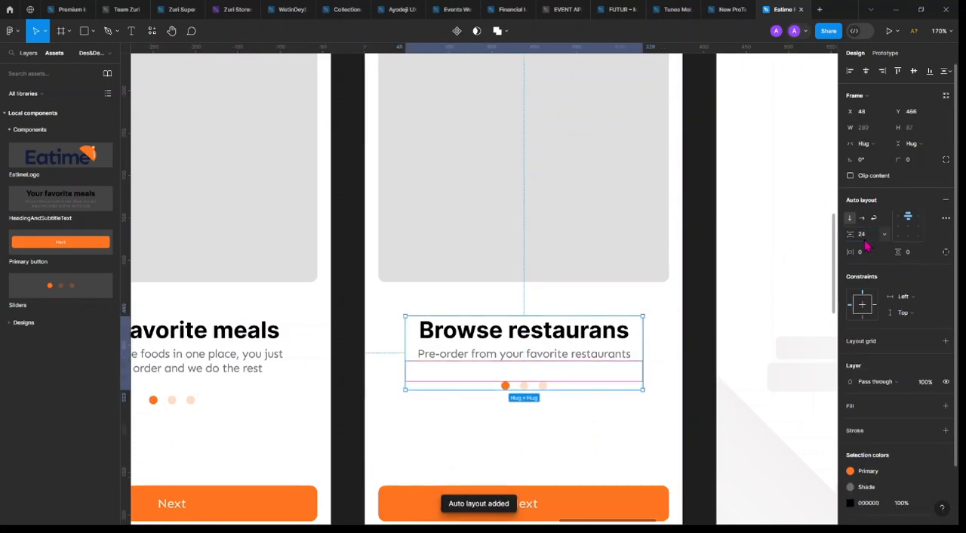
Add auto layout around Onboarding 2's image placeholder and text group, and around that group and the Next button
{"action": "left_click", "coordinate": [558, 258], "text": "shift"}
{"action": "key", "text": "shift+a"}
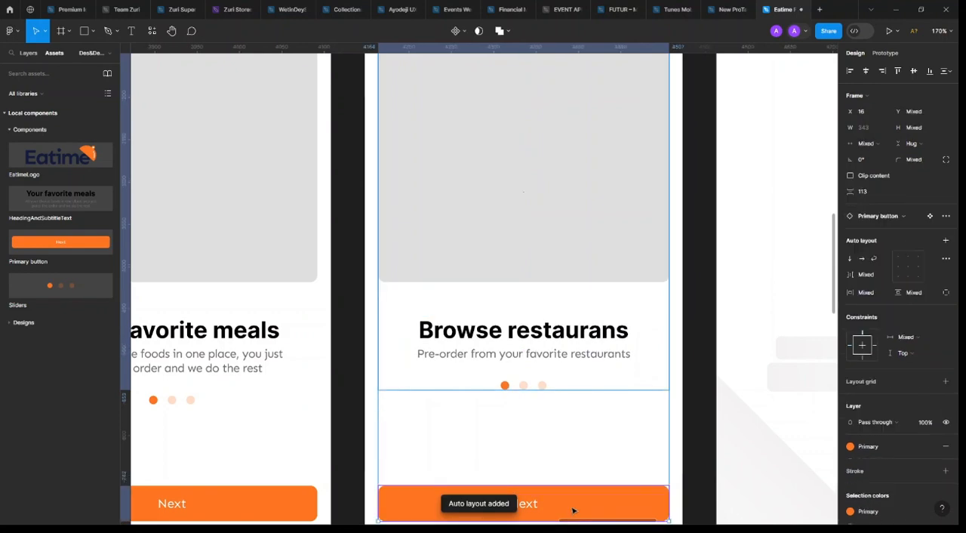
{"action": "scroll", "coordinate": [560, 354], "scroll_direction": "down", "scroll_amount": 5}
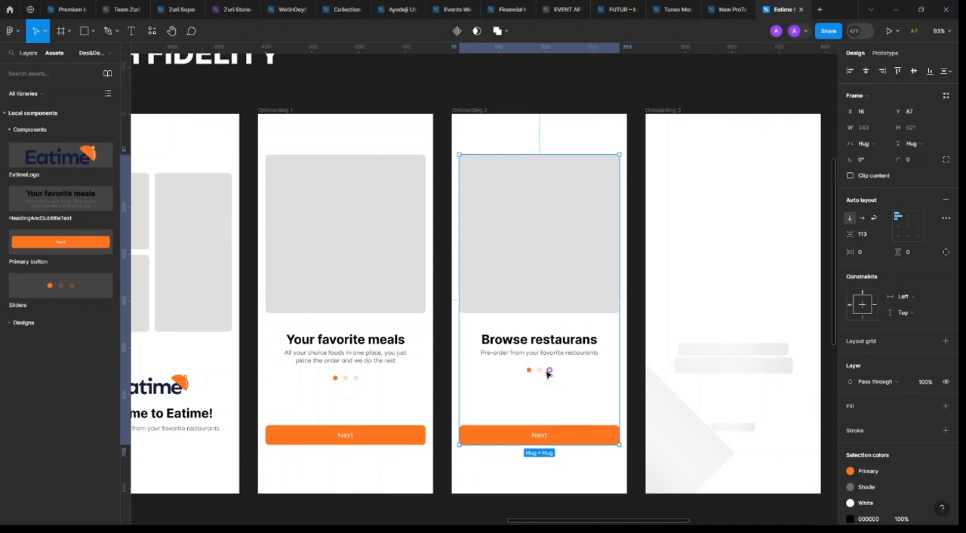
Select the pagination dots in Onboarding 2 and go to their main Sliders component
{"action": "double_click", "coordinate": [549, 369]}
{"action": "scroll", "coordinate": [540, 373], "scroll_direction": "up", "scroll_amount": 3}
{"action": "scroll", "coordinate": [531, 371], "scroll_direction": "up", "scroll_amount": 5}
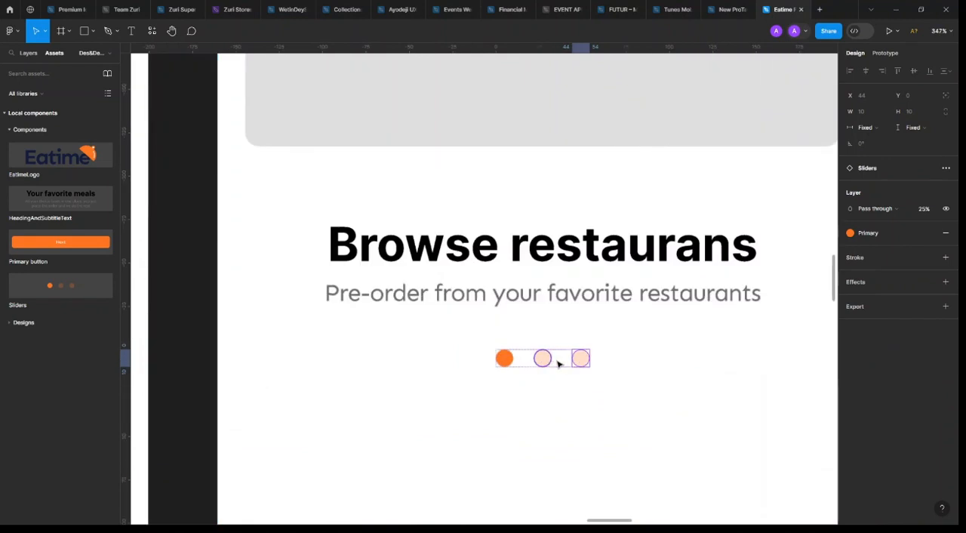
{"action": "left_click", "coordinate": [561, 361]}
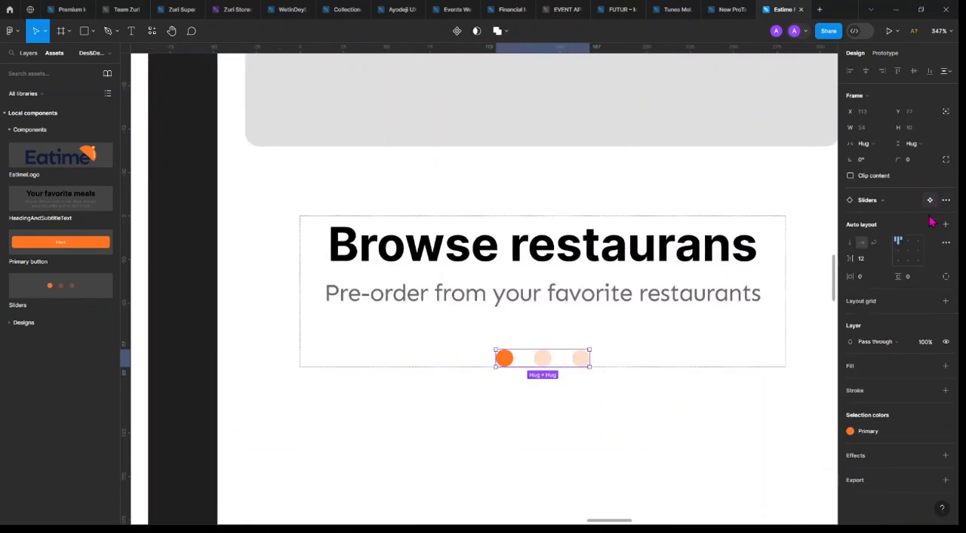
{"action": "left_click", "coordinate": [929, 200]}
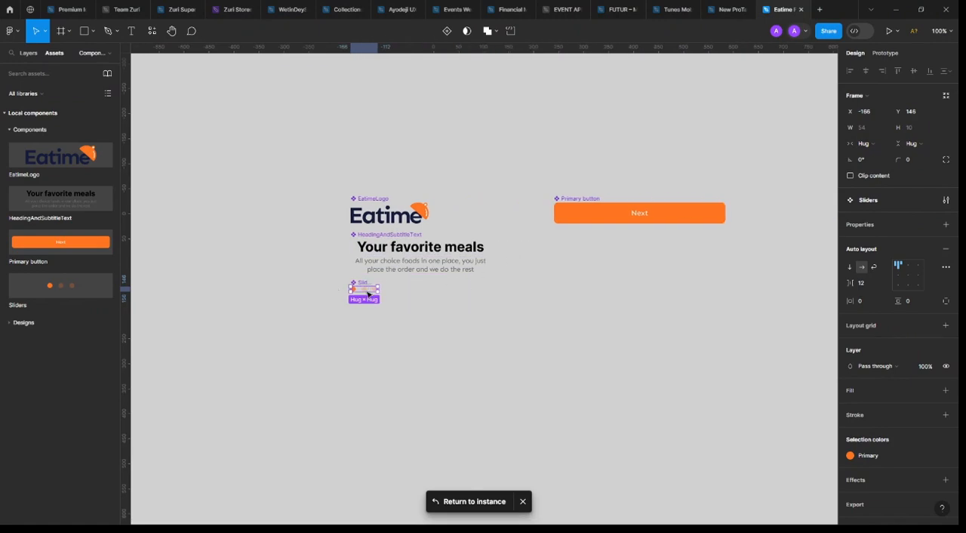
Add two variants to the Sliders component
{"action": "scroll", "coordinate": [368, 293], "scroll_direction": "up", "scroll_amount": 5}
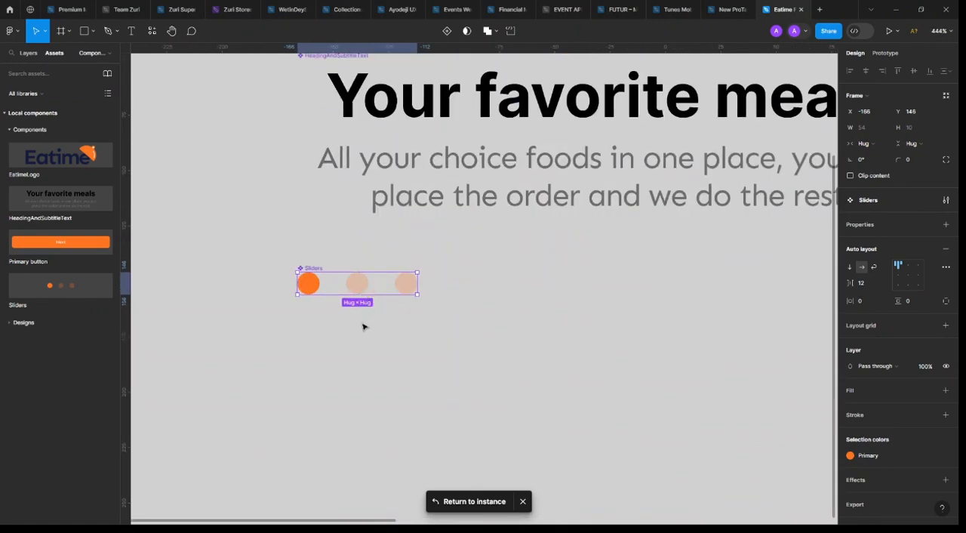
{"action": "scroll", "coordinate": [363, 327], "scroll_direction": "down", "scroll_amount": 4}
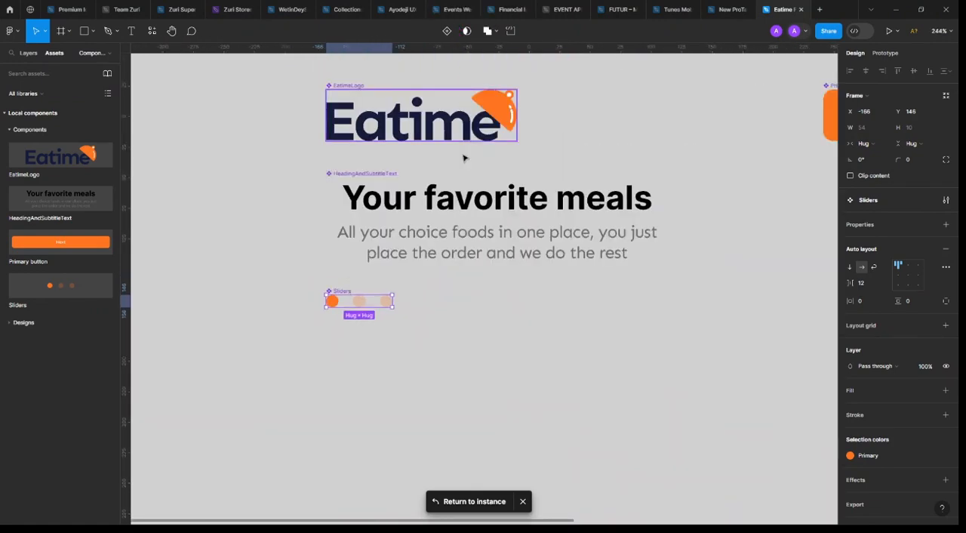
{"action": "scroll", "coordinate": [356, 301], "scroll_direction": "up", "scroll_amount": 4}
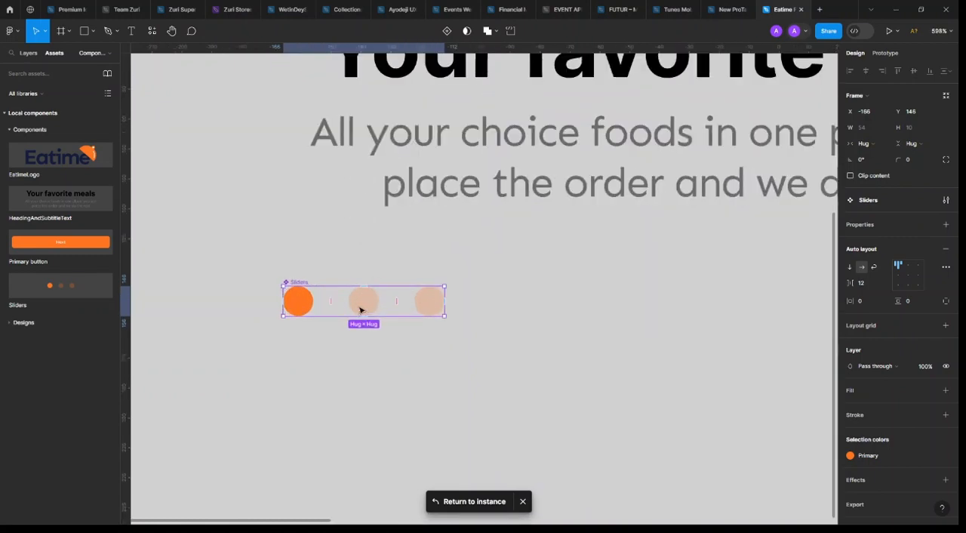
{"action": "scroll", "coordinate": [427, 310], "scroll_direction": "down", "scroll_amount": 4}
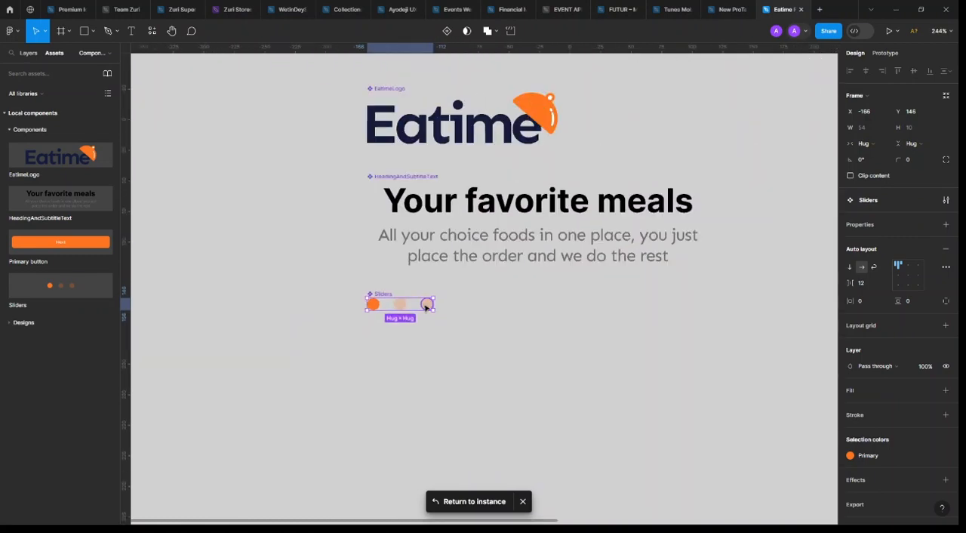
{"action": "left_click", "coordinate": [453, 32]}
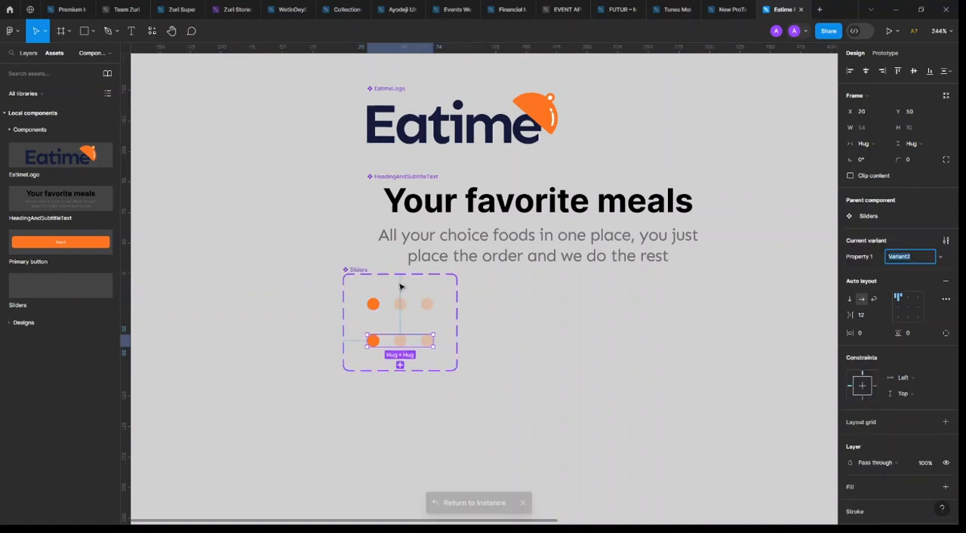
{"action": "left_click", "coordinate": [400, 366]}
{"action": "scroll", "coordinate": [405, 365], "scroll_direction": "up", "scroll_amount": 5}
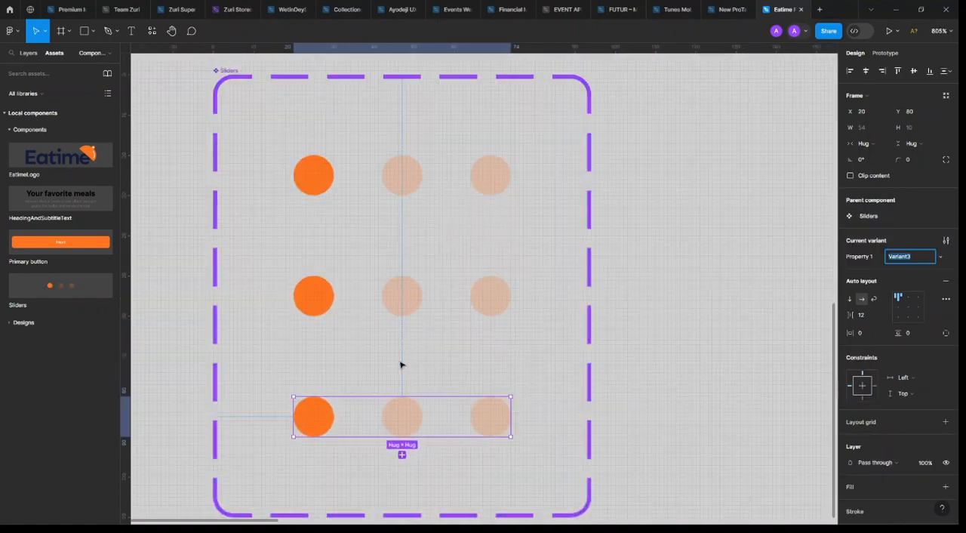
Reorder the dots so the solid orange dot sits in the middle of the second variant and last in the third
{"action": "left_click", "coordinate": [400, 297]}
{"action": "double_click", "coordinate": [403, 300]}
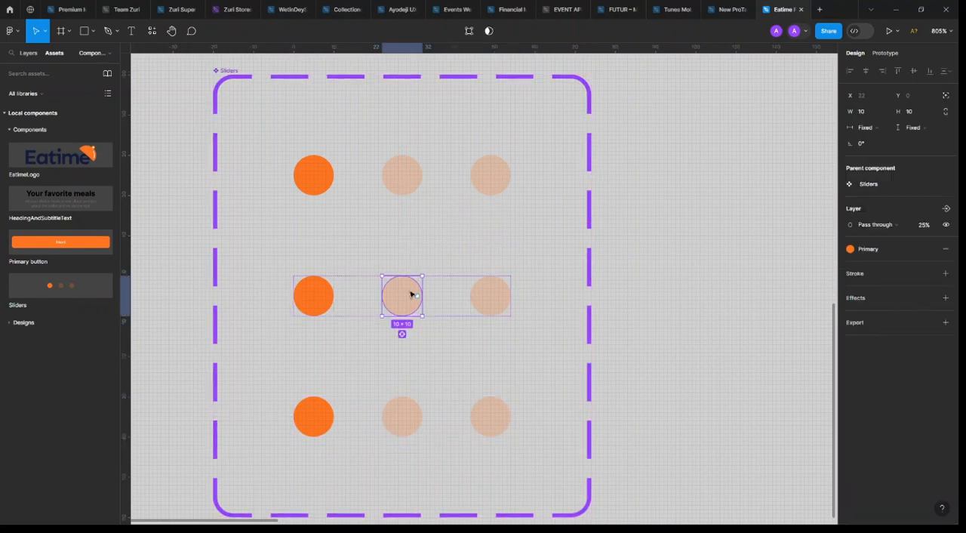
{"action": "key", "text": "Left"}
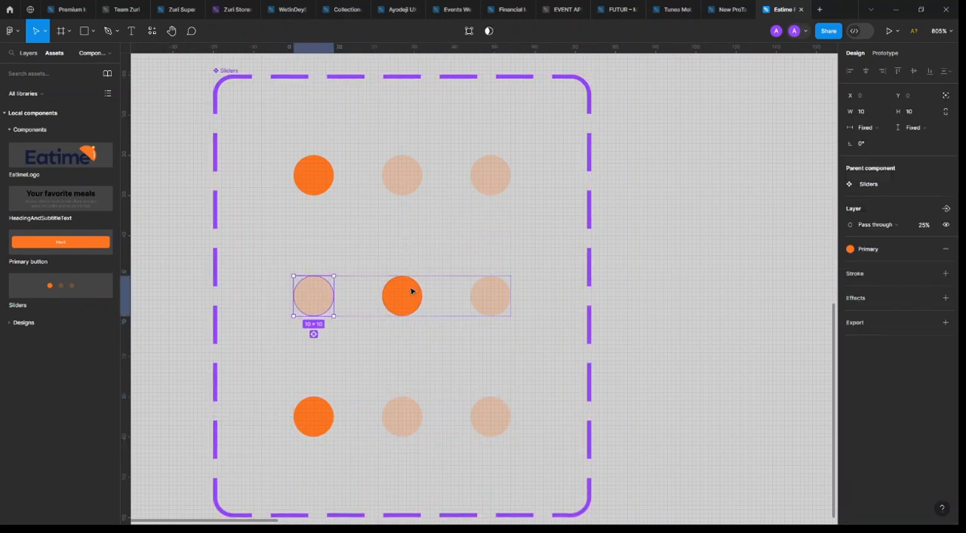
{"action": "left_click", "coordinate": [321, 418]}
{"action": "double_click", "coordinate": [321, 417]}
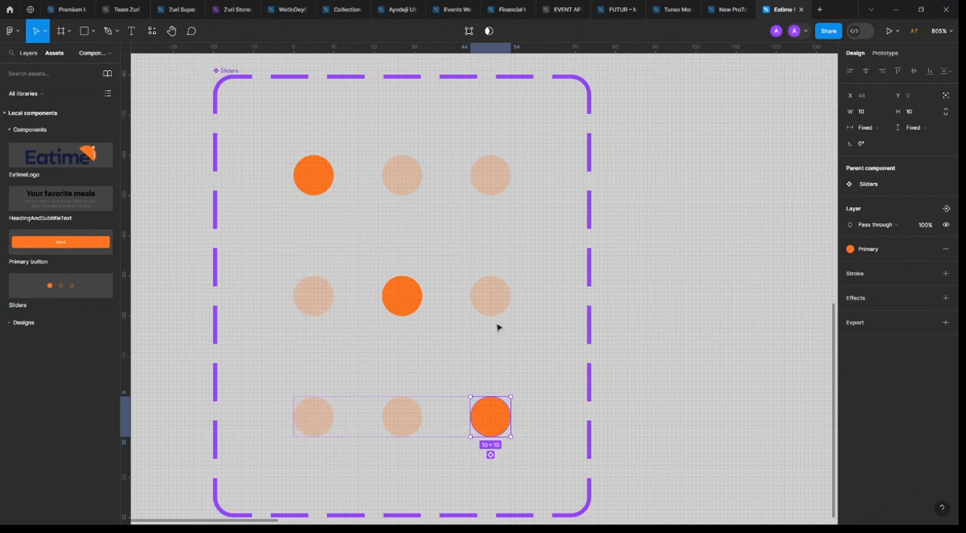
Name the Property 1 values of the three Sliders variants 1, 2 and 3, from the first row to the last
{"action": "scroll", "coordinate": [498, 327], "scroll_direction": "down", "scroll_amount": 5}
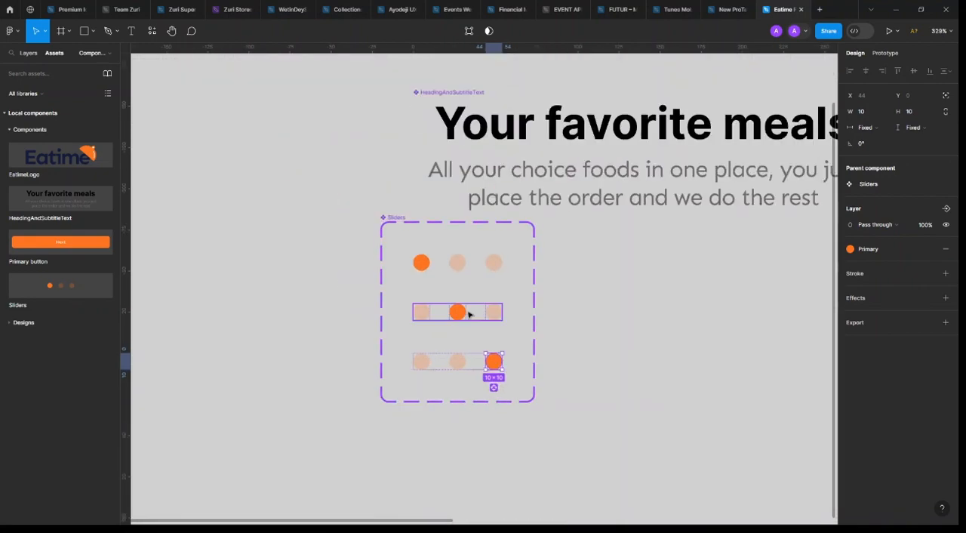
{"action": "left_click", "coordinate": [459, 269]}
{"action": "left_click", "coordinate": [911, 261]}
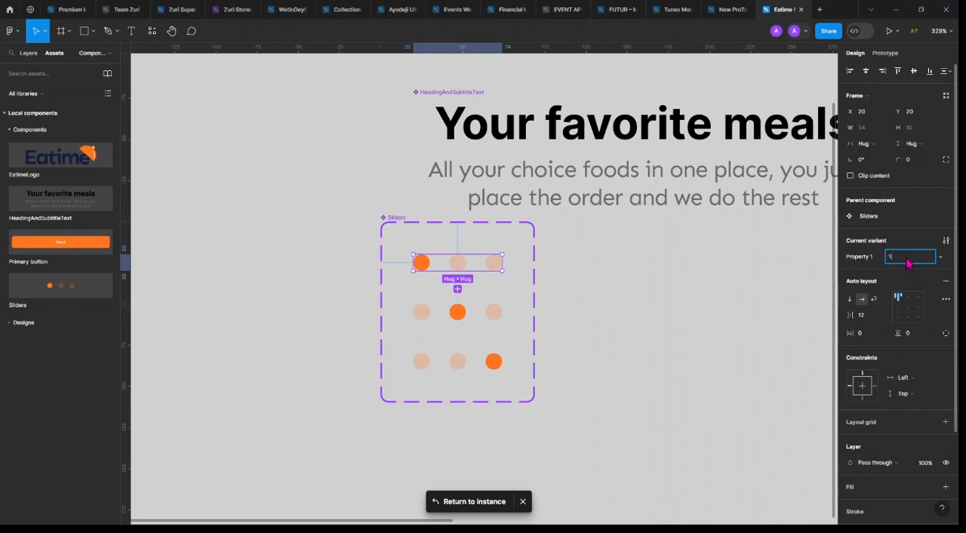
{"action": "left_click", "coordinate": [449, 311]}
{"action": "left_click", "coordinate": [910, 261]}
{"action": "type", "text": "2"}
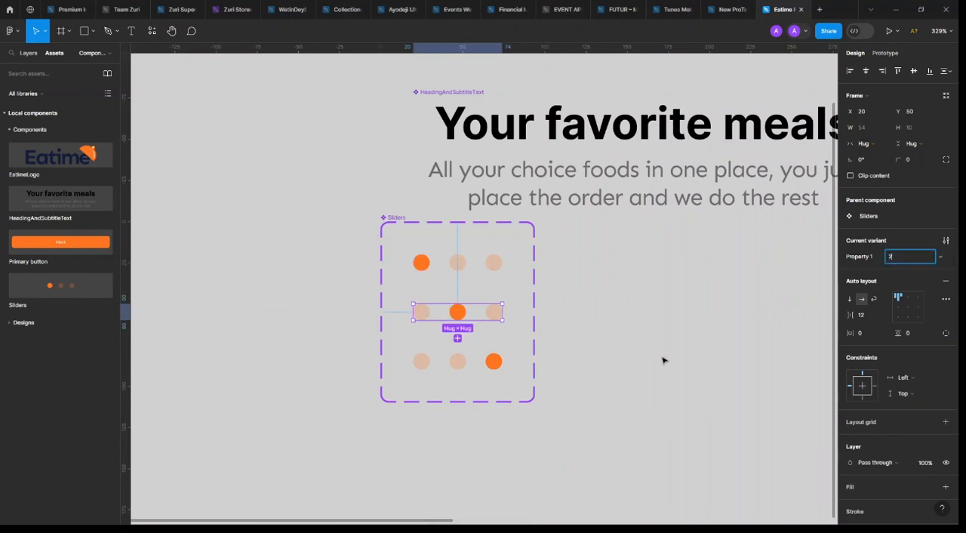
{"action": "left_click", "coordinate": [501, 367]}
{"action": "left_click", "coordinate": [921, 259]}
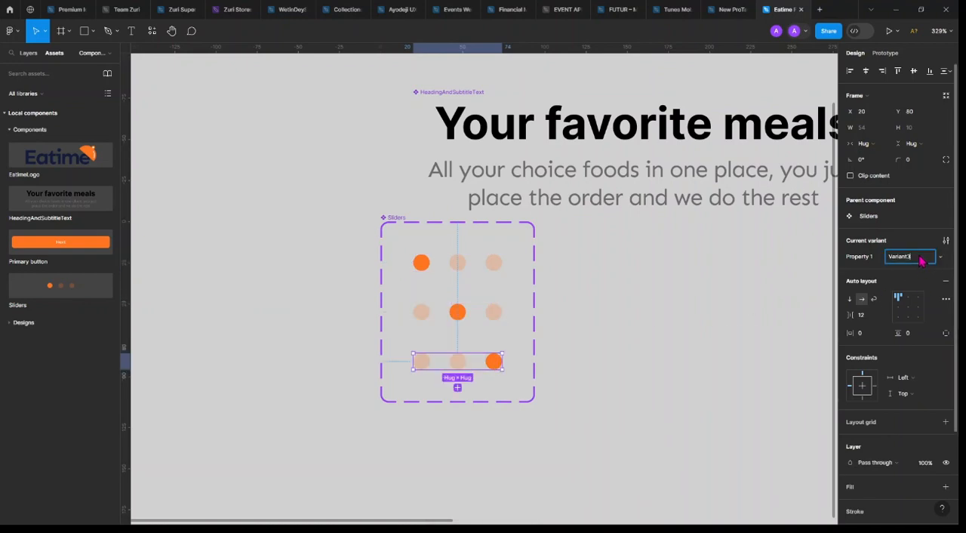
{"action": "type", "text": "3"}
{"action": "key", "text": "Return"}
{"action": "left_click", "coordinate": [658, 330]}
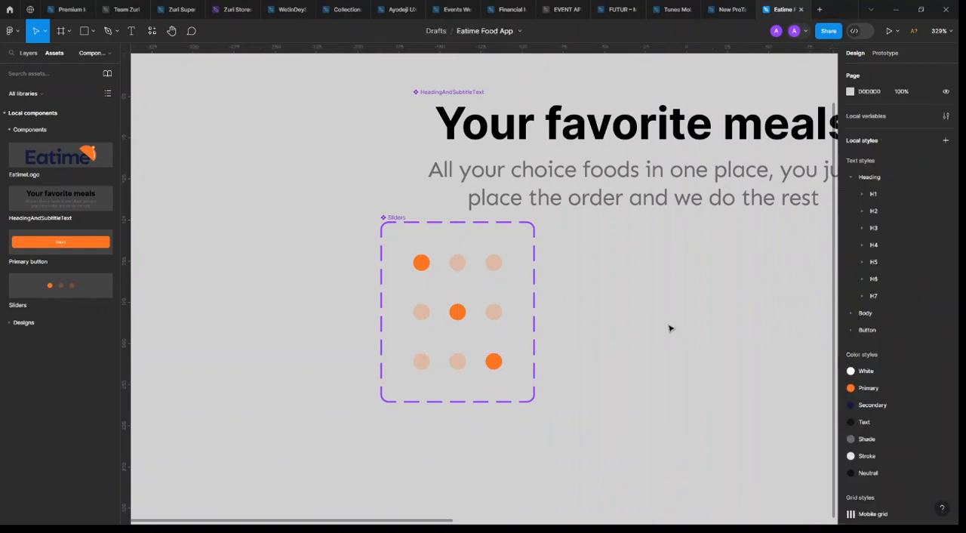
Move the Sliders component set below HeadingAndSubtitleText and line it up with that component's left edge
{"action": "scroll", "coordinate": [399, 223], "scroll_direction": "down", "scroll_amount": 3}
{"action": "left_click", "coordinate": [400, 225]}
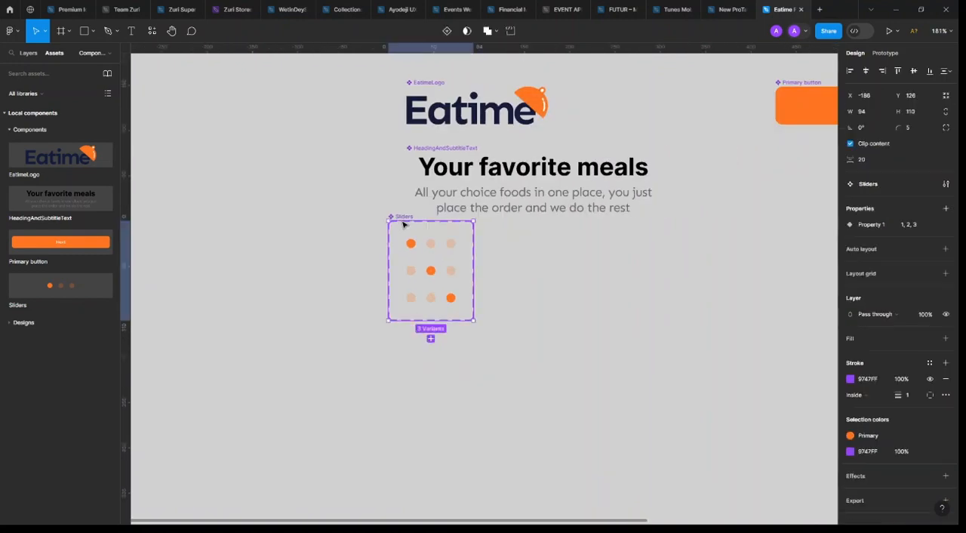
{"action": "scroll", "coordinate": [408, 230], "scroll_direction": "up", "scroll_amount": 2}
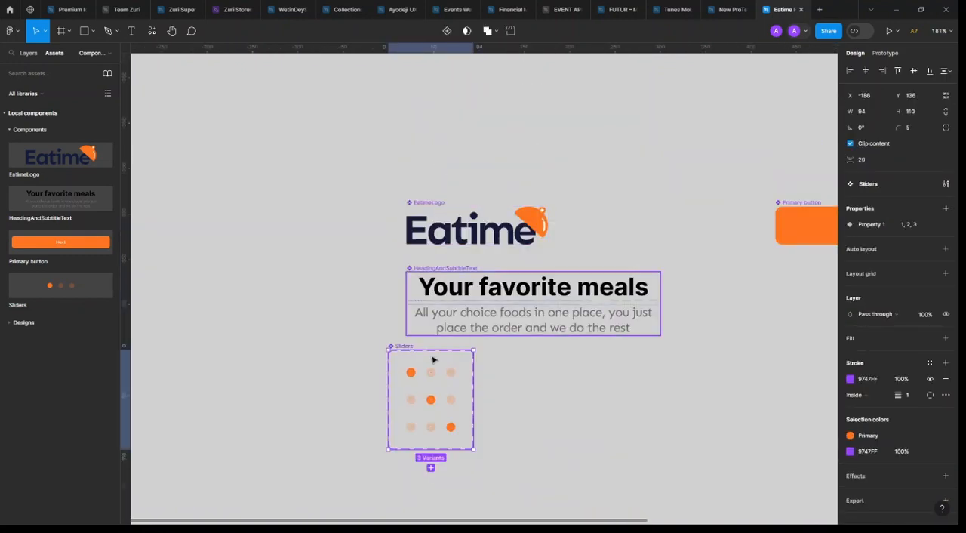
{"action": "left_click_drag", "start_coordinate": [421, 393], "coordinate": [438, 408]}
{"action": "left_click", "coordinate": [548, 394]}
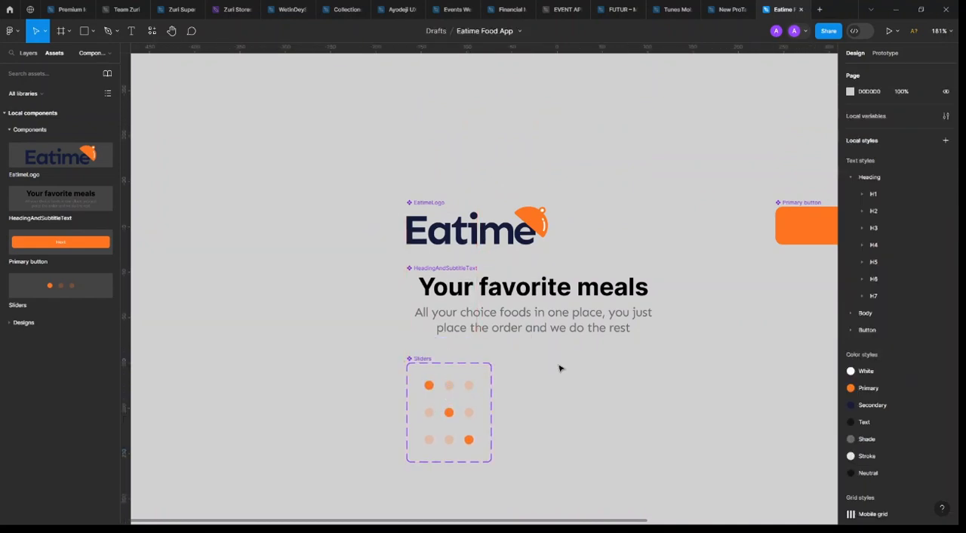
Return to the pagination dots instance in Onboarding 2 and set its Property 1 to 2
{"action": "scroll", "coordinate": [576, 354], "scroll_direction": "right", "scroll_amount": 5}
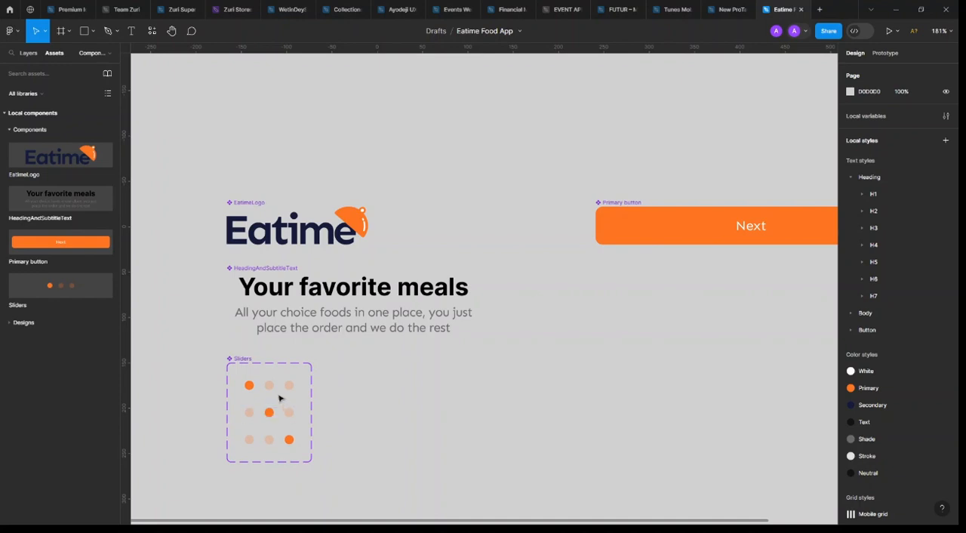
{"action": "left_click", "coordinate": [28, 53]}
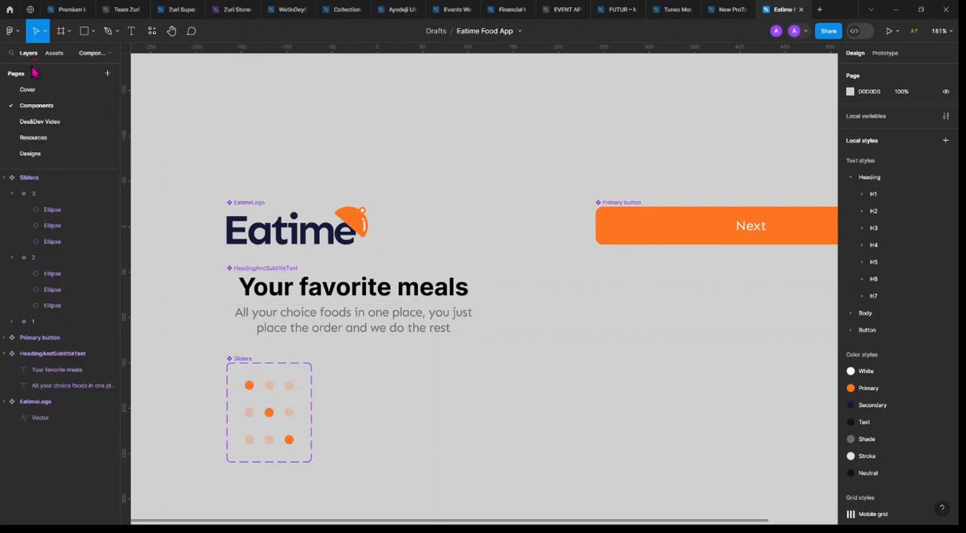
{"action": "left_click", "coordinate": [289, 389]}
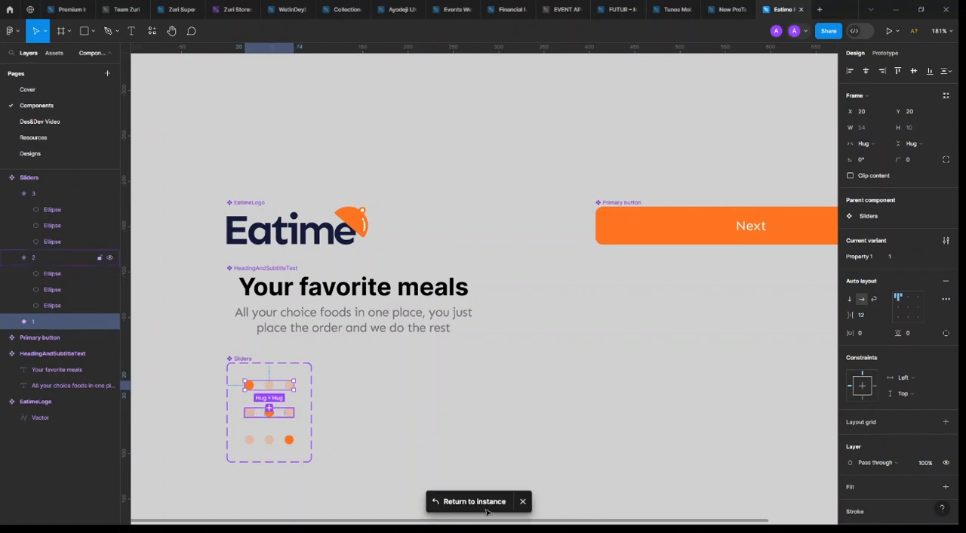
{"action": "left_click", "coordinate": [487, 504]}
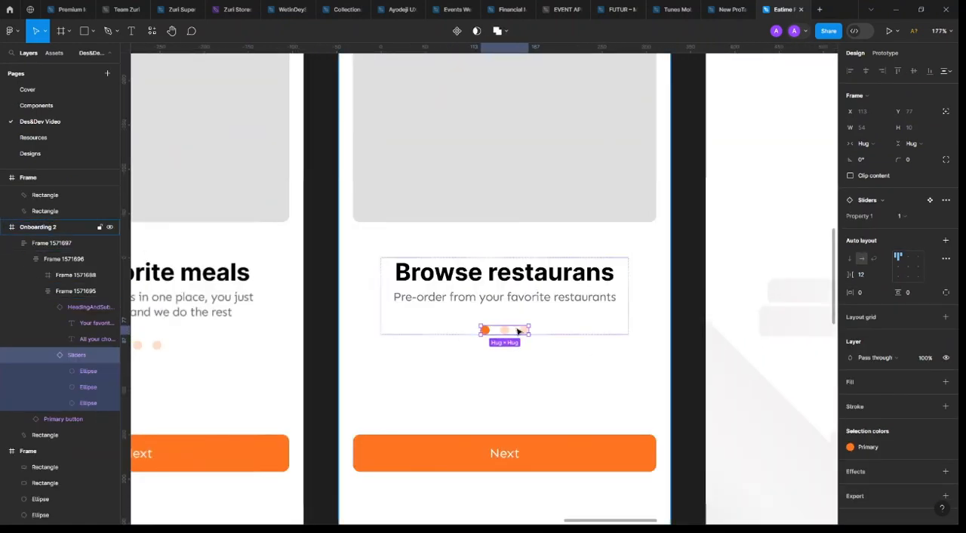
{"action": "scroll", "coordinate": [517, 328], "scroll_direction": "down", "scroll_amount": 1}
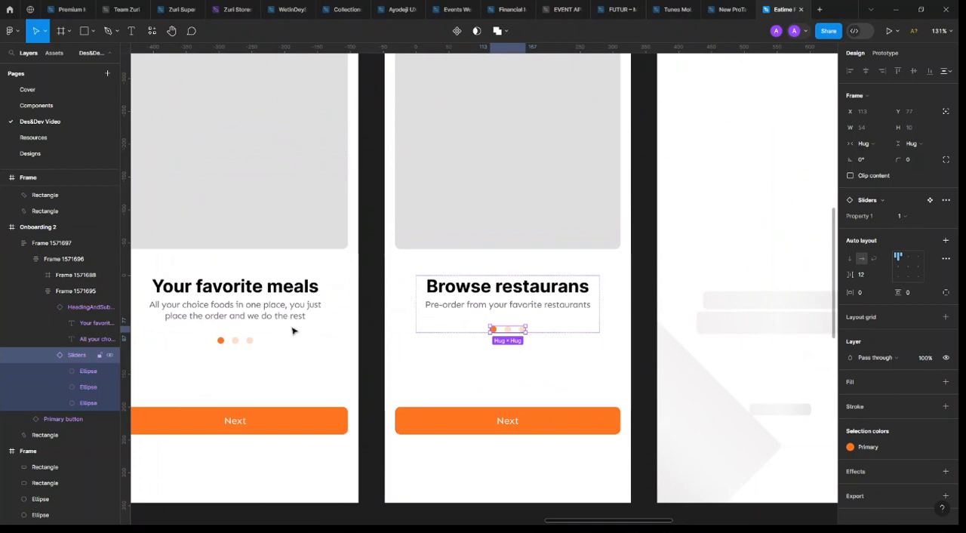
{"action": "left_click", "coordinate": [915, 218]}
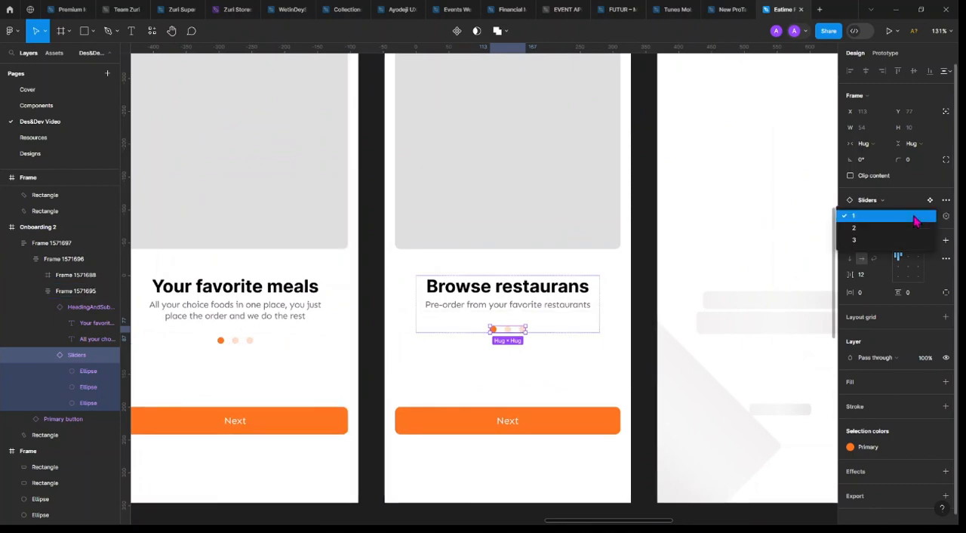
{"action": "left_click", "coordinate": [886, 234]}
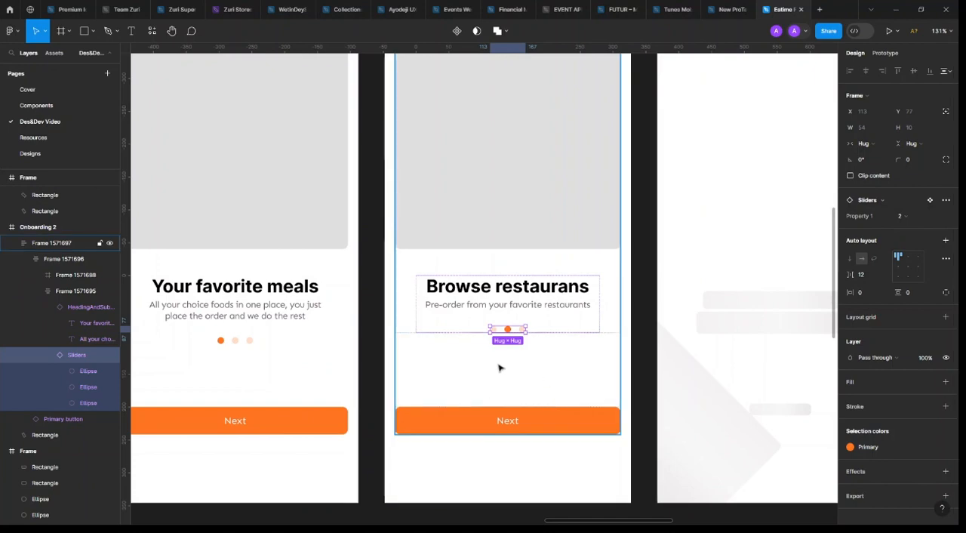
Try variant 3 on Onboarding 2's pagination dots and switch them back to variant 2
{"action": "scroll", "coordinate": [501, 366], "scroll_direction": "right", "scroll_amount": 3}
{"action": "left_click", "coordinate": [912, 219]}
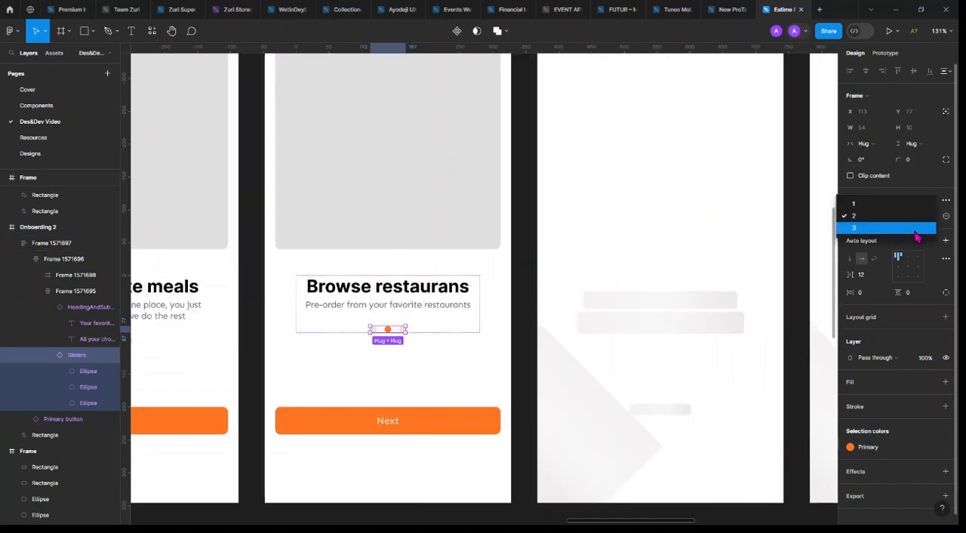
{"action": "left_click", "coordinate": [916, 228]}
{"action": "left_click", "coordinate": [898, 219]}
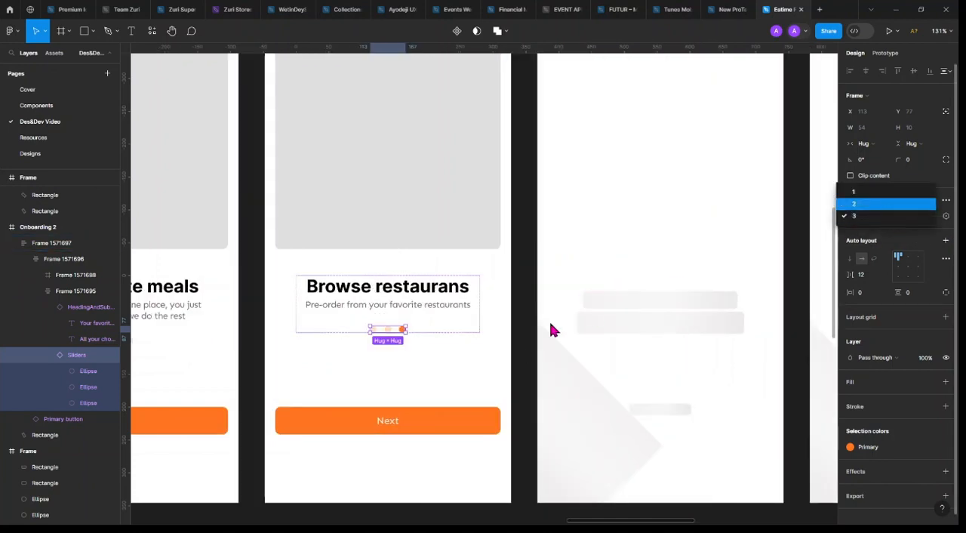
{"action": "left_click", "coordinate": [886, 204]}
{"action": "left_click", "coordinate": [525, 329]}
Delete the wireframe bars and the rotated background rectangles from Onboarding 3 so the frame is empty
{"action": "scroll", "coordinate": [525, 329], "scroll_direction": "down", "scroll_amount": 3}
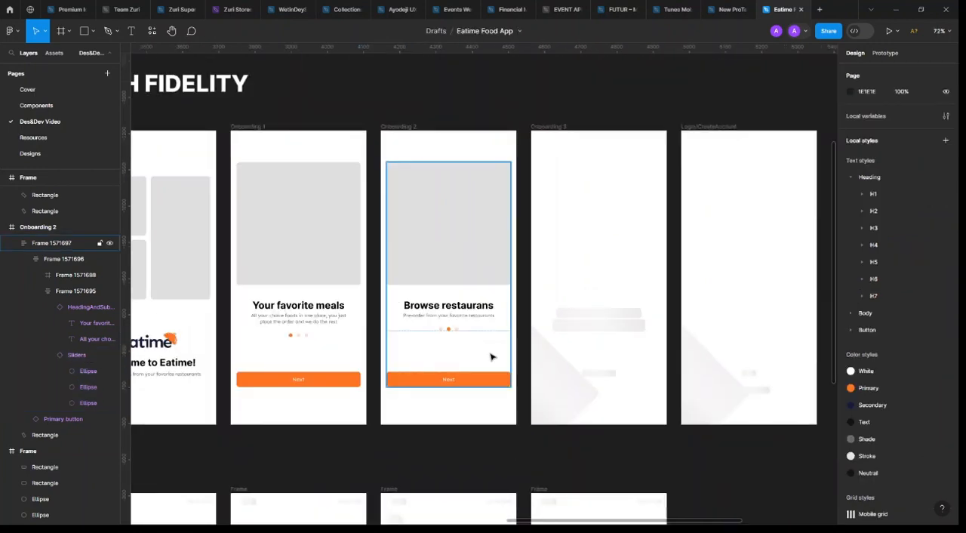
{"action": "left_click", "coordinate": [607, 326]}
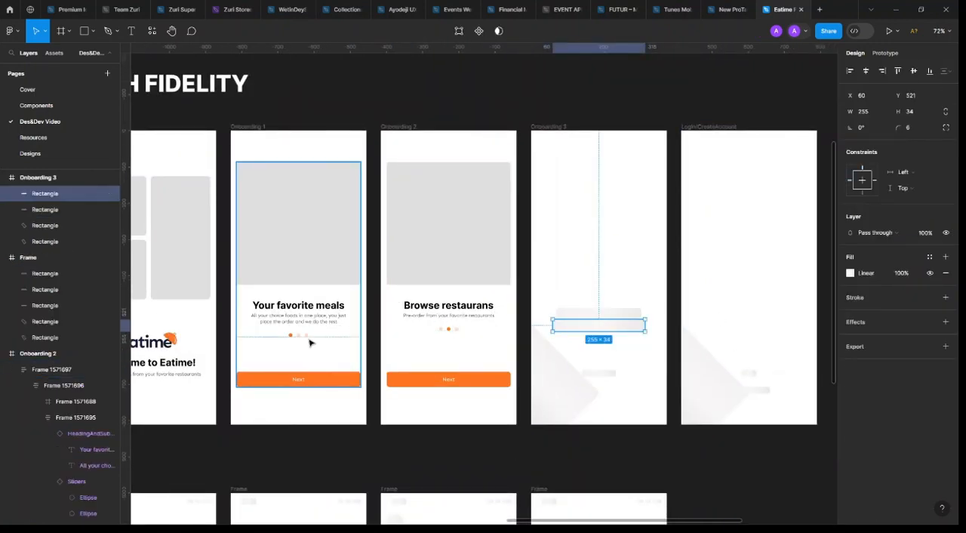
{"action": "scroll", "coordinate": [407, 378], "scroll_direction": "up", "scroll_amount": 3}
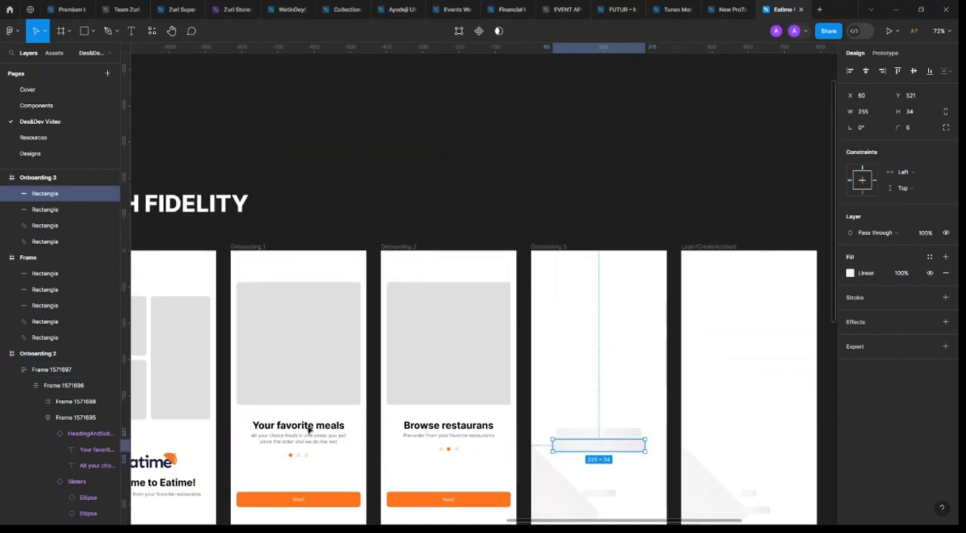
{"action": "scroll", "coordinate": [483, 396], "scroll_direction": "down", "scroll_amount": 2}
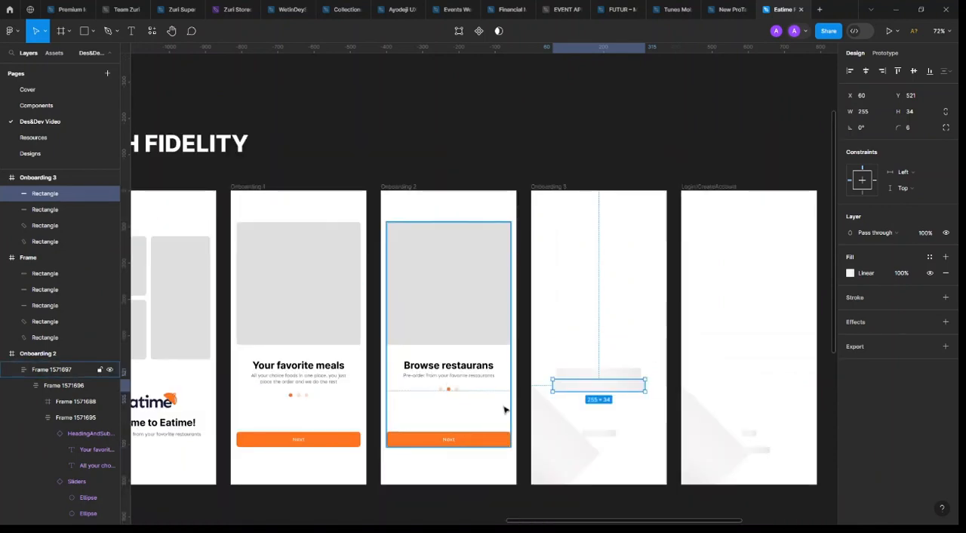
{"action": "left_click", "coordinate": [626, 375], "text": "shift"}
{"action": "left_click", "coordinate": [597, 433], "text": "shift"}
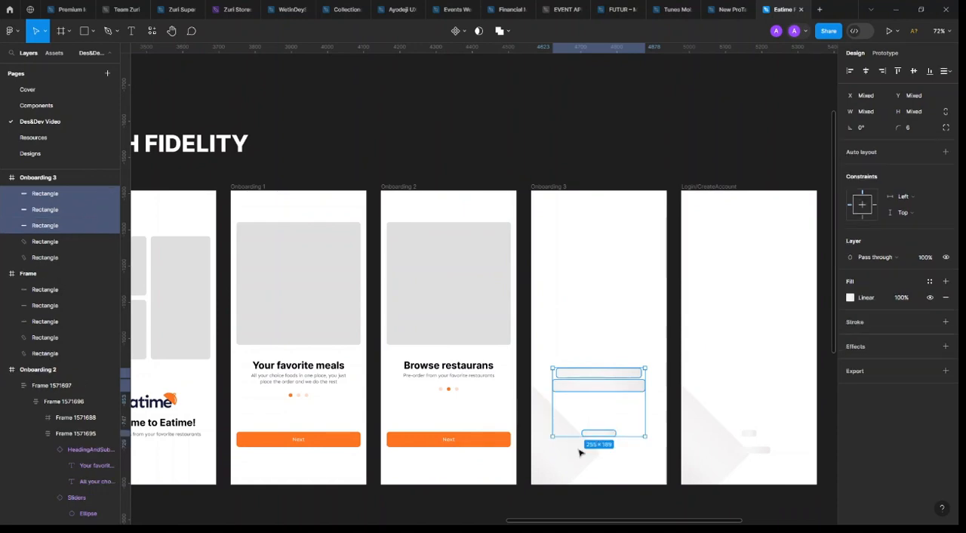
{"action": "left_click", "coordinate": [580, 453], "text": "shift"}
{"action": "key", "text": "Delete"}
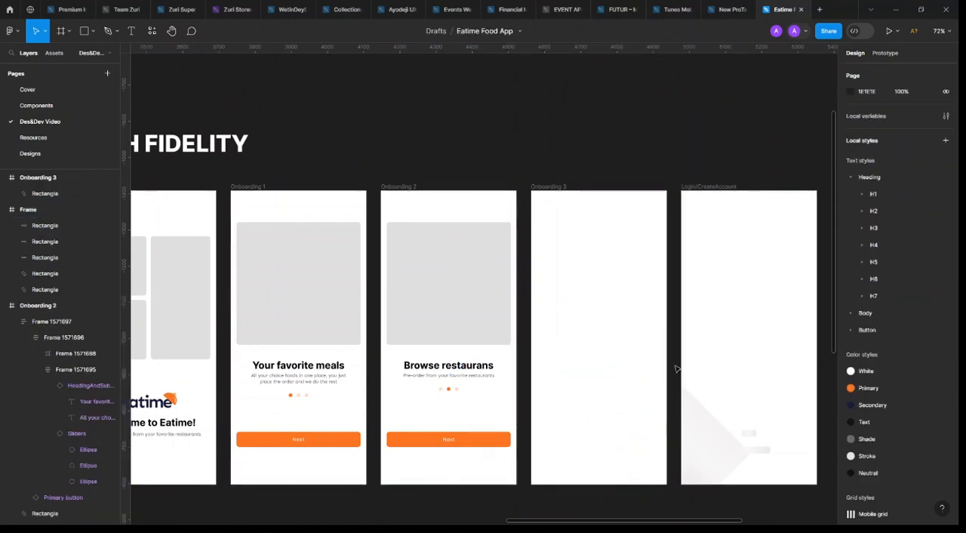
{"action": "left_click_drag", "start_coordinate": [675, 267], "coordinate": [527, 493]}
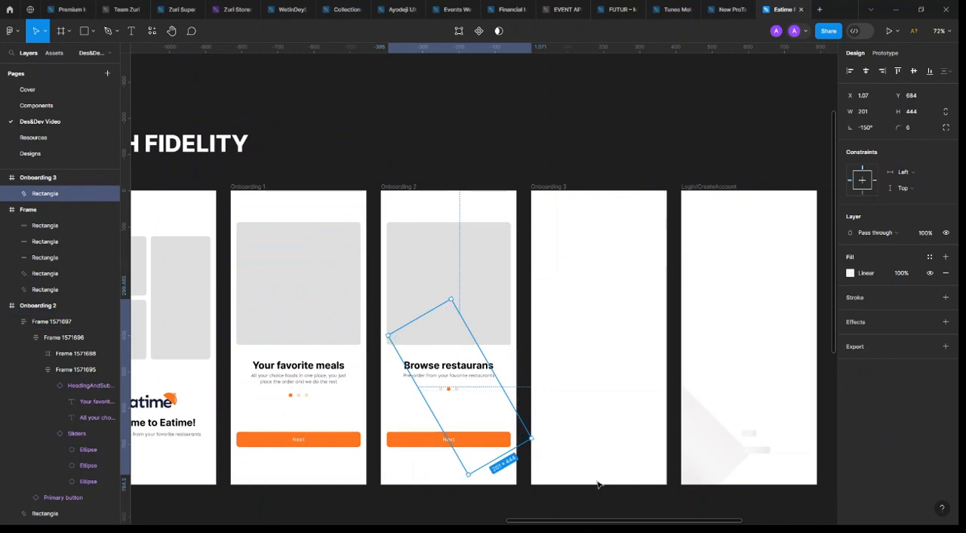
{"action": "key", "text": "Delete"}
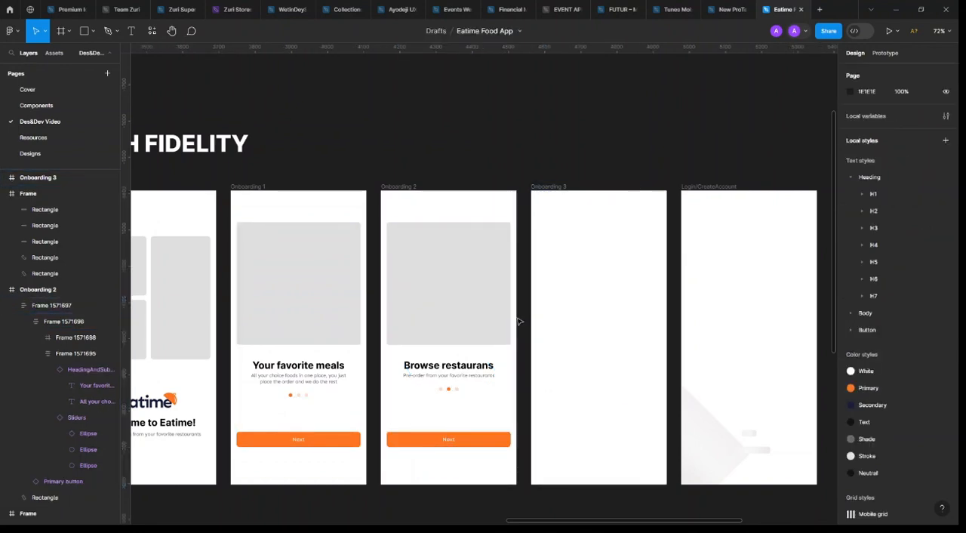
Delete the leftover rotated rectangle that belongs to Onboarding 2 and extends over Onboarding 1
{"action": "left_click_drag", "start_coordinate": [516, 318], "coordinate": [236, 487]}
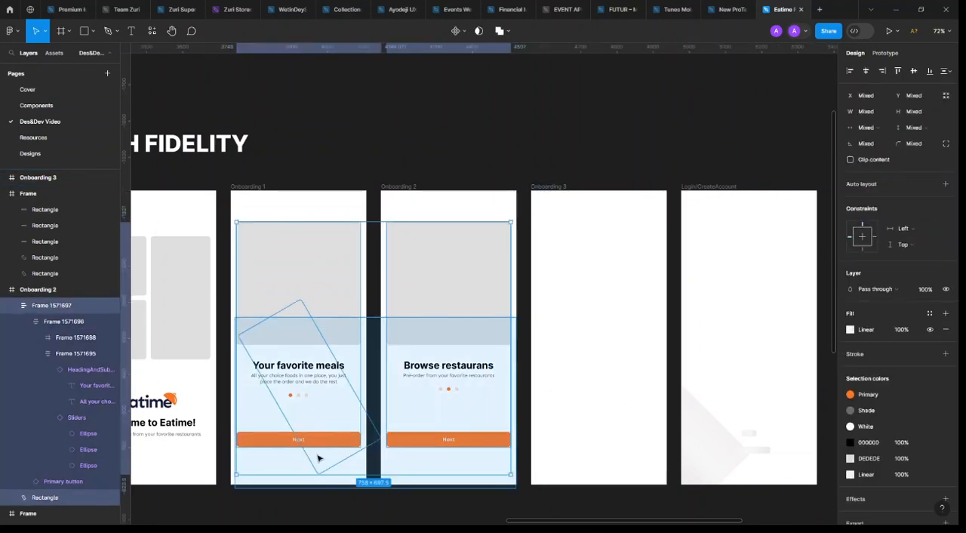
{"action": "left_click", "coordinate": [469, 302], "text": "shift"}
{"action": "left_click", "coordinate": [300, 249], "text": "shift"}
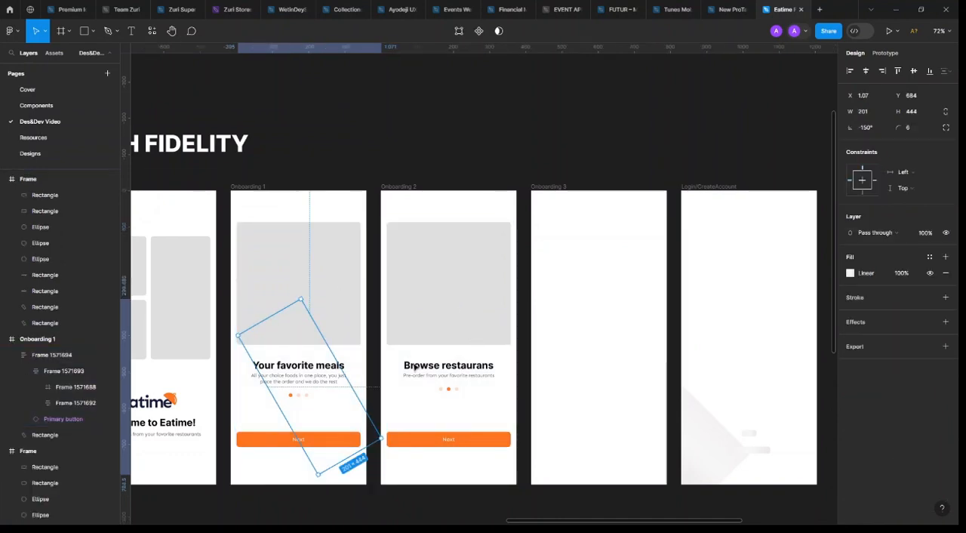
{"action": "key", "text": "Delete"}
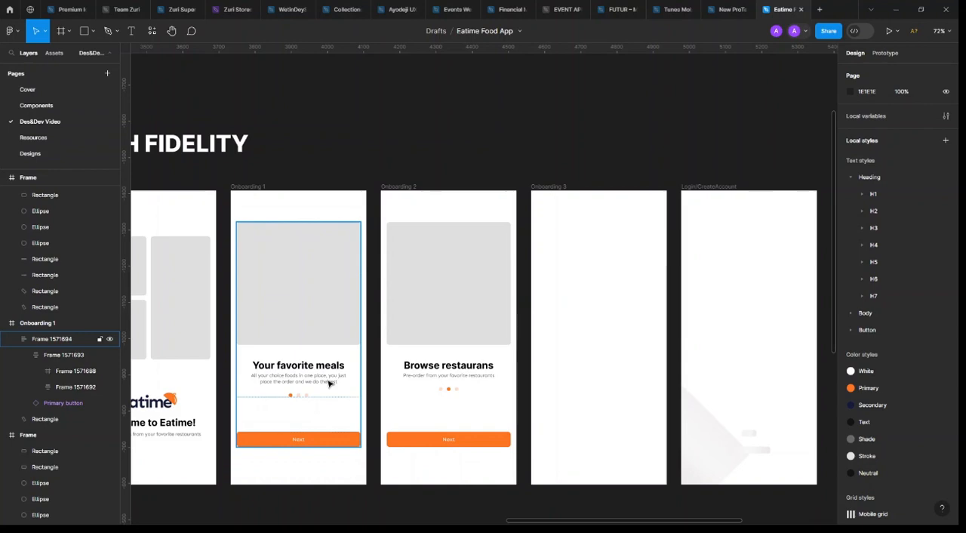
Copy Onboarding 2's complete auto layout content frame into Onboarding 3 and centre it horizontally there
{"action": "left_click", "coordinate": [455, 345]}
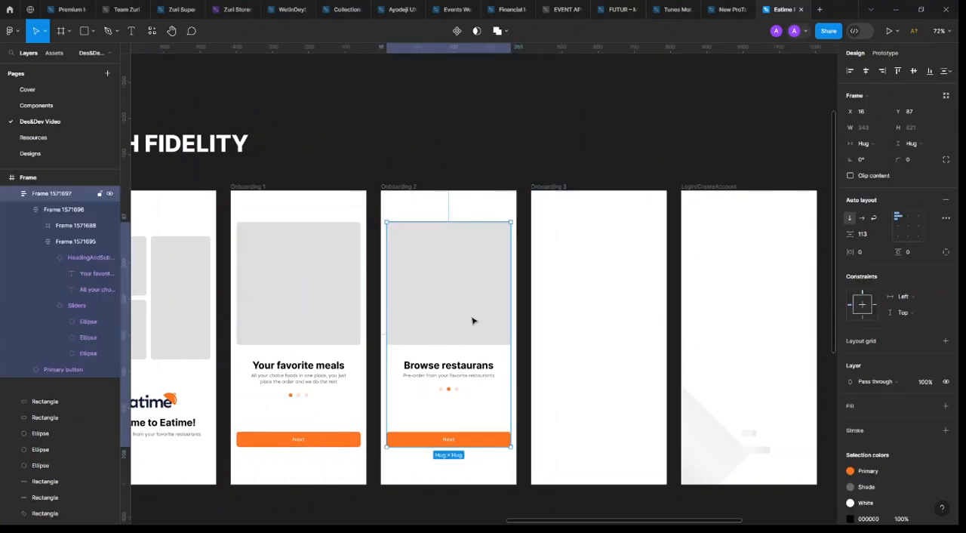
{"action": "left_click", "coordinate": [600, 326]}
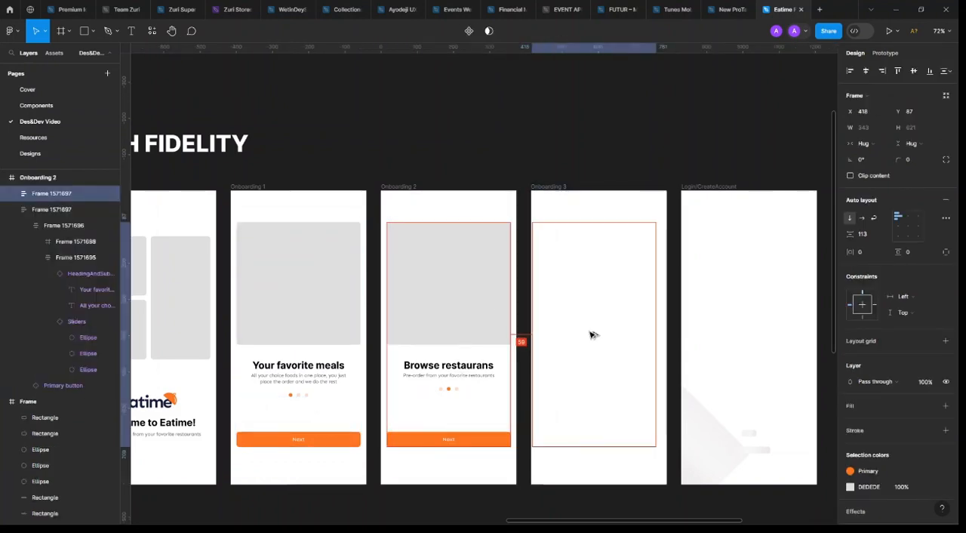
{"action": "key", "text": "ctrl+v"}
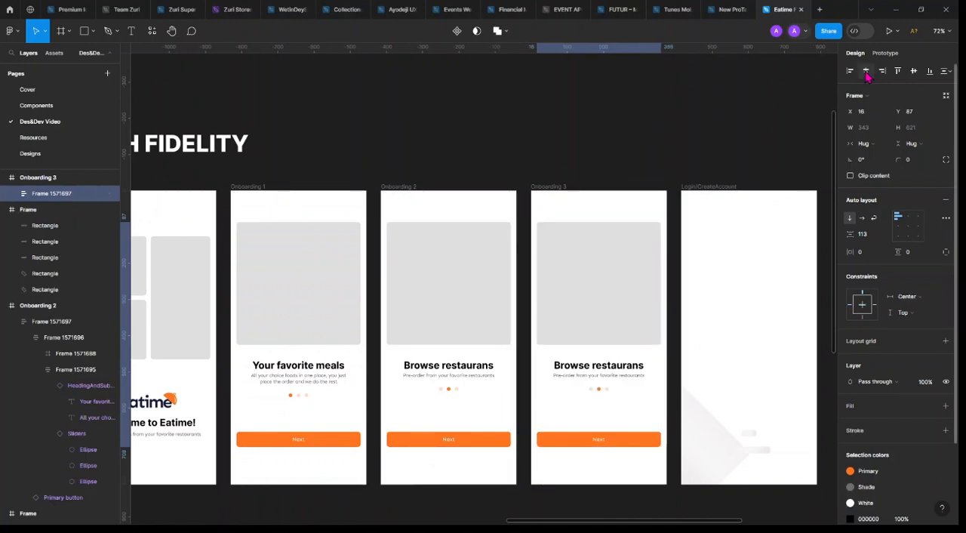
{"action": "left_click", "coordinate": [865, 70]}
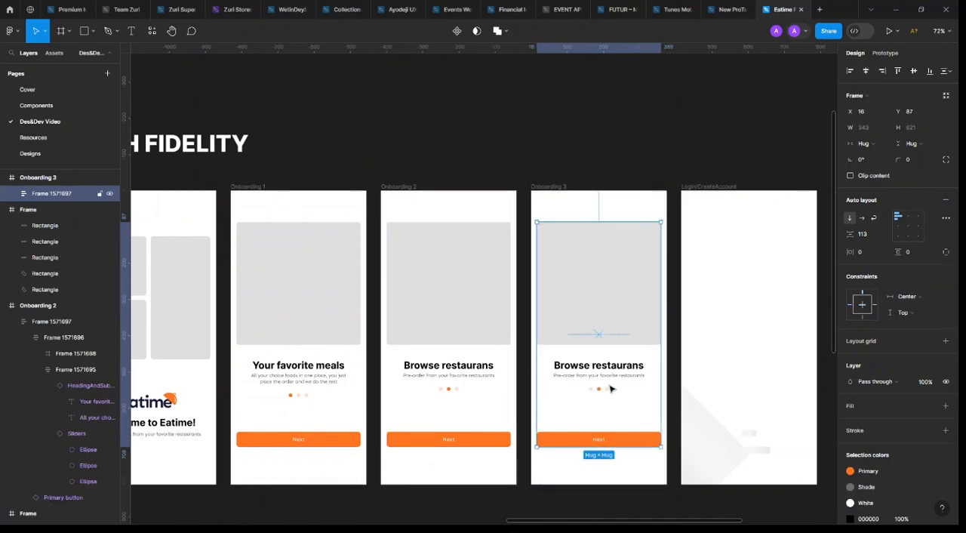
Correct the spelling of Onboarding 2's heading to "Browse restaurants"
{"action": "double_click", "coordinate": [483, 367], "text": "ctrl"}
{"action": "left_click", "coordinate": [484, 366]}
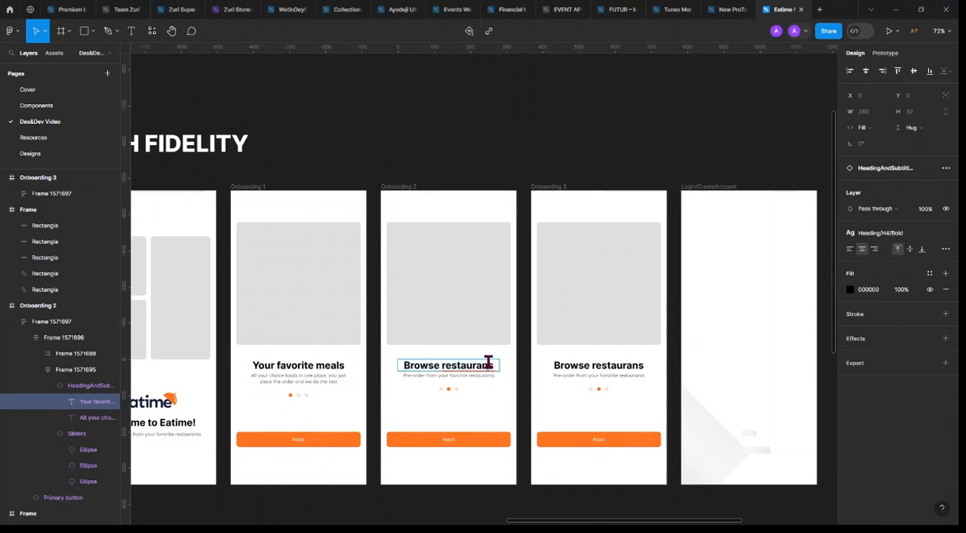
{"action": "type", "text": "t"}
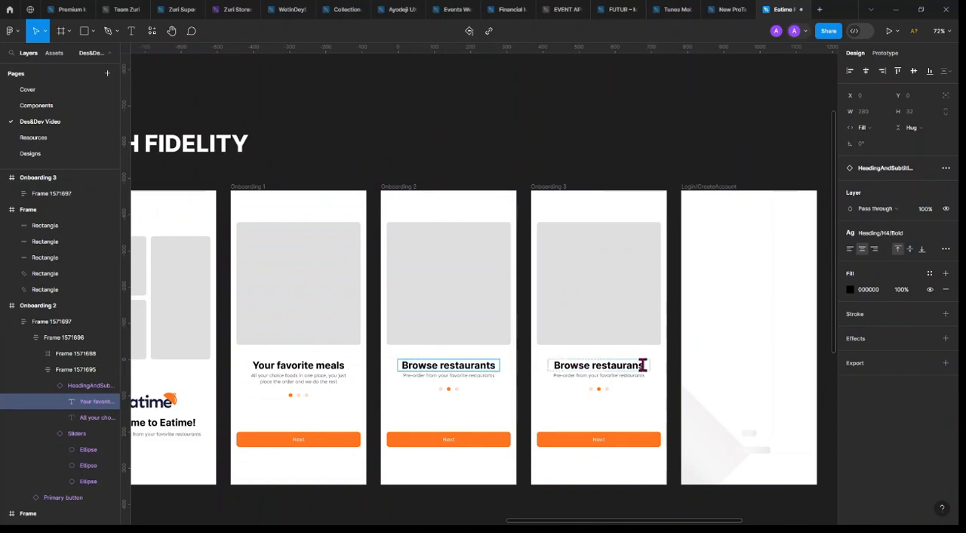
Replace Onboarding 3's copied heading with "Enjoy Eatime Discount"
{"action": "double_click", "coordinate": [642, 365], "text": "ctrl"}
{"action": "left_click_drag", "start_coordinate": [642, 365], "coordinate": [551, 364]}
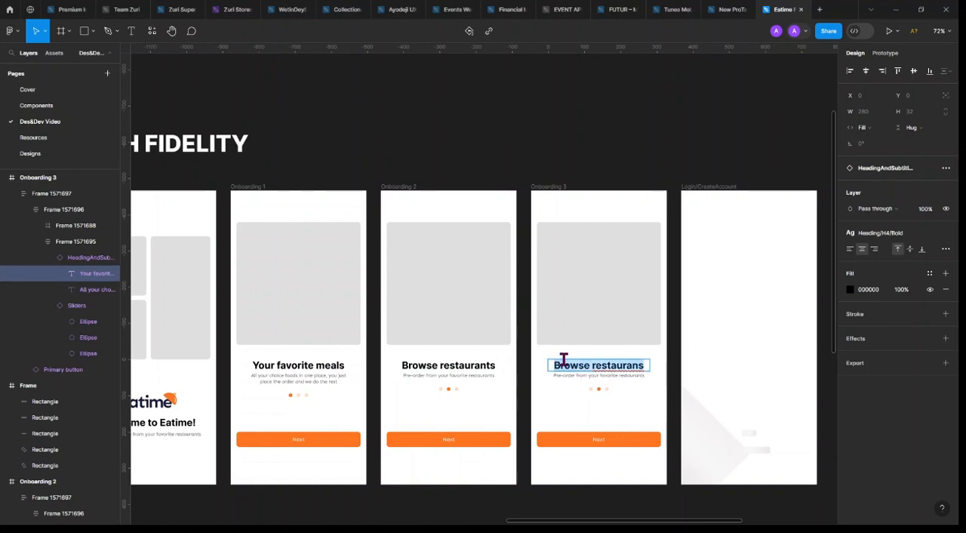
{"action": "key", "text": "BackSpace"}
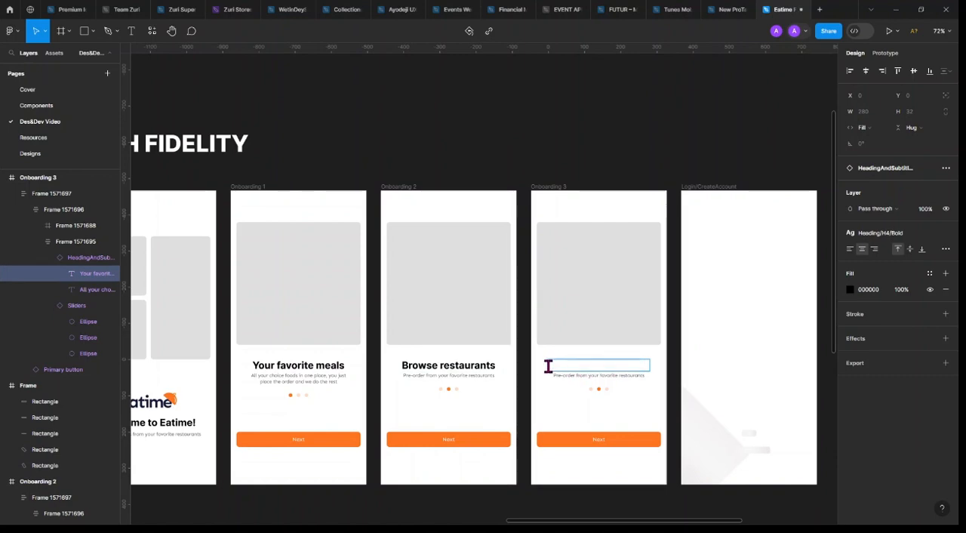
{"action": "type", "text": "n"}
{"action": "key", "text": "BackSpace"}
{"action": "type", "text": "Enjouy"}
{"action": "key", "text": "BackSpace"}
{"action": "key", "text": "BackSpace"}
{"action": "type", "text": "y"}
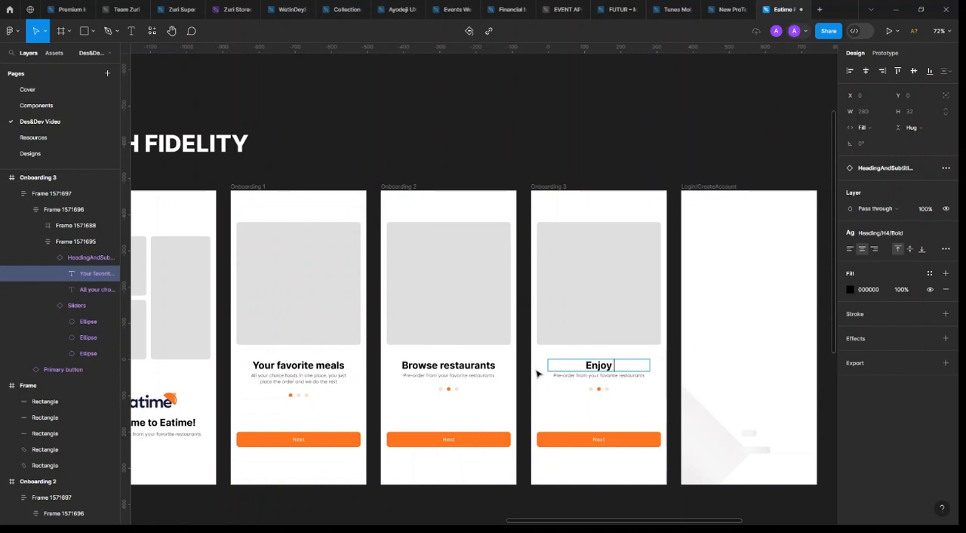
{"action": "type", "text": " Eatime"}
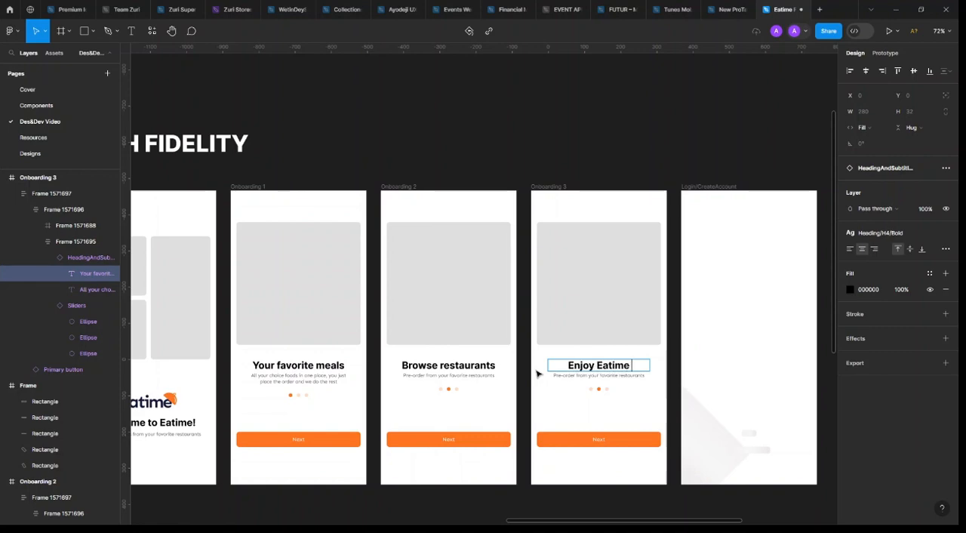
{"action": "type", "text": " Disc"}
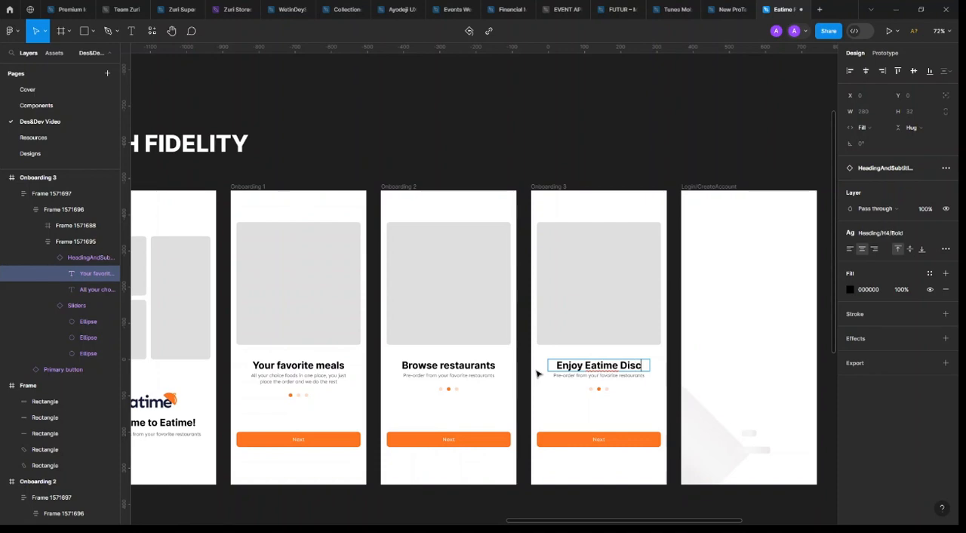
{"action": "type", "text": "ocun"}
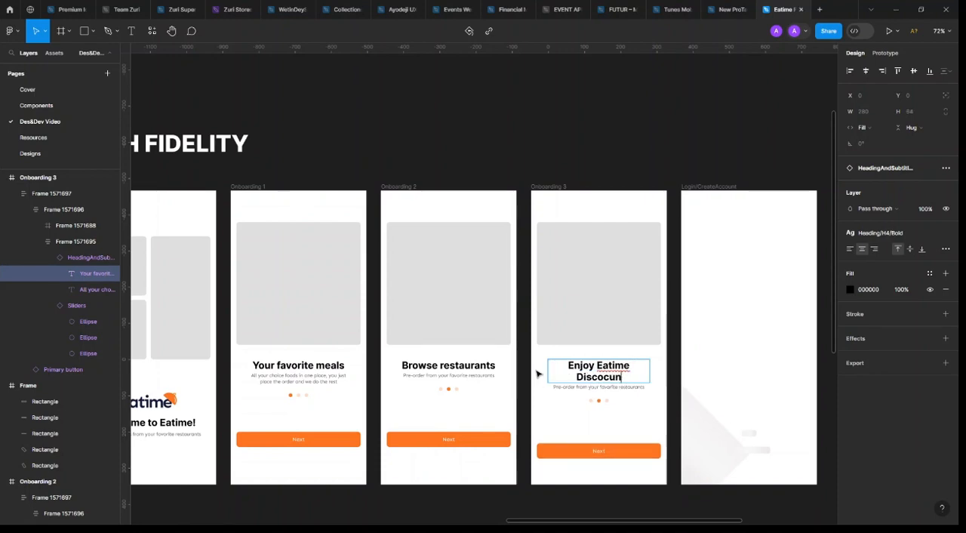
{"action": "key", "text": "BackSpace"}
{"action": "key", "text": "BackSpace"}
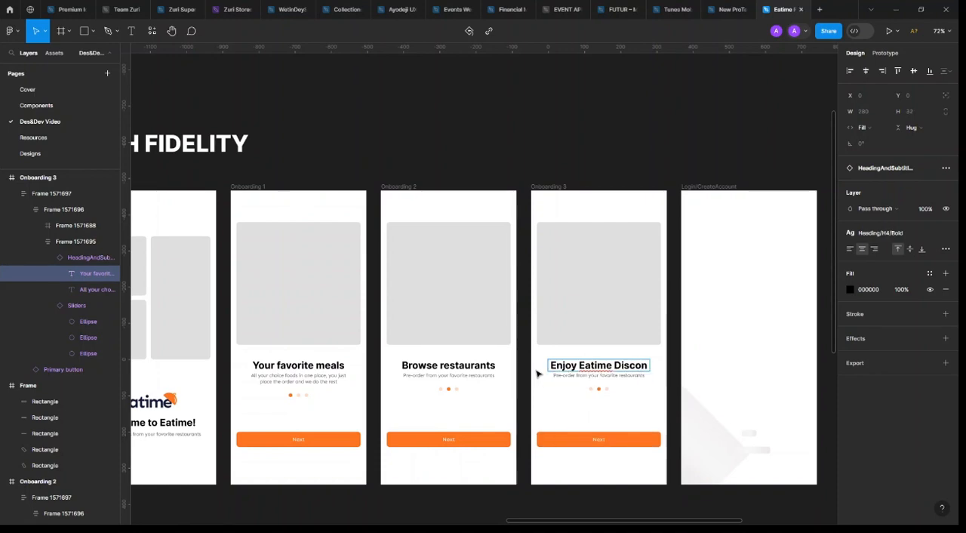
{"action": "type", "text": "un"}
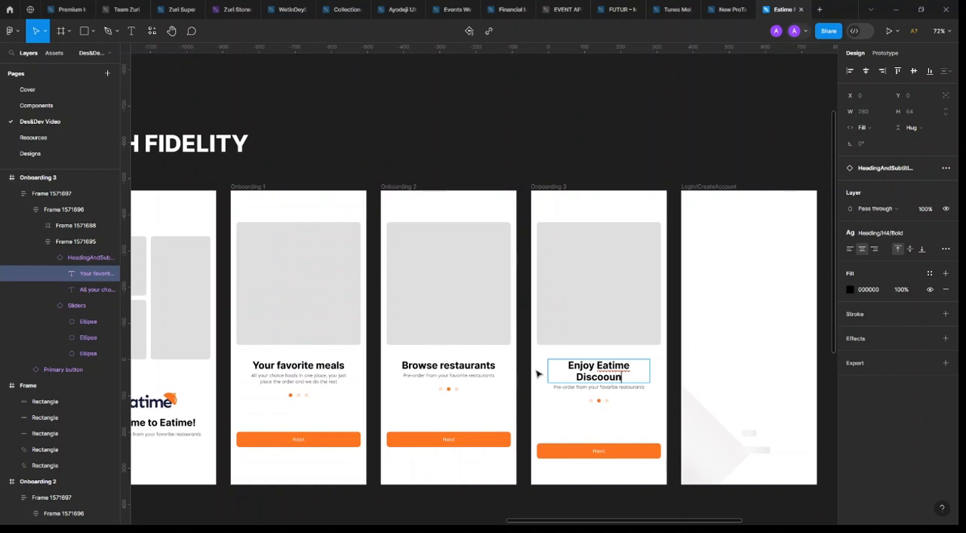
{"action": "type", "text": "t"}
{"action": "key", "text": "BackSpace"}
Extend Onboarding 3's heading to read "Enjoy Daily Eatime Discounts %"
{"action": "type", "text": "D"}
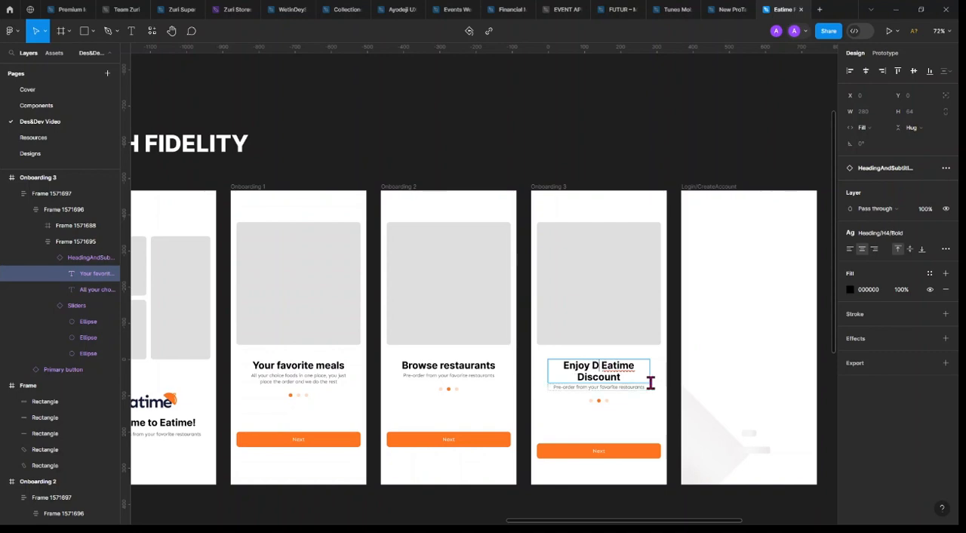
{"action": "type", "text": "aily"}
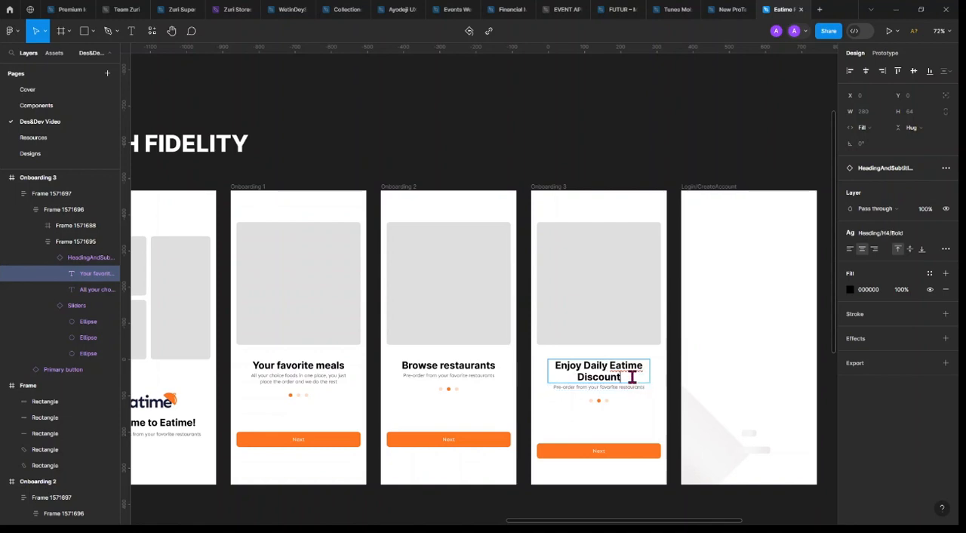
{"action": "left_click", "coordinate": [633, 378]}
{"action": "type", "text": "s %"}
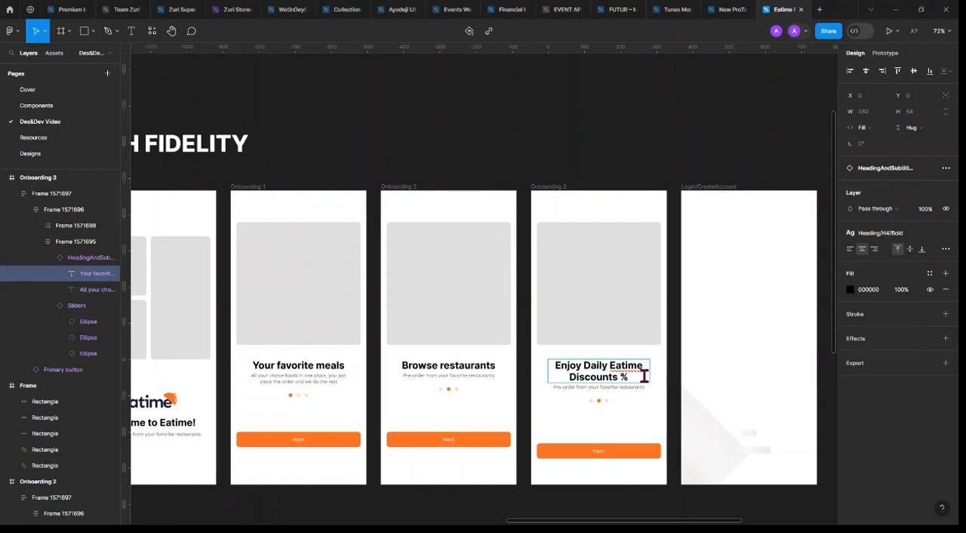
{"action": "left_click", "coordinate": [657, 155]}
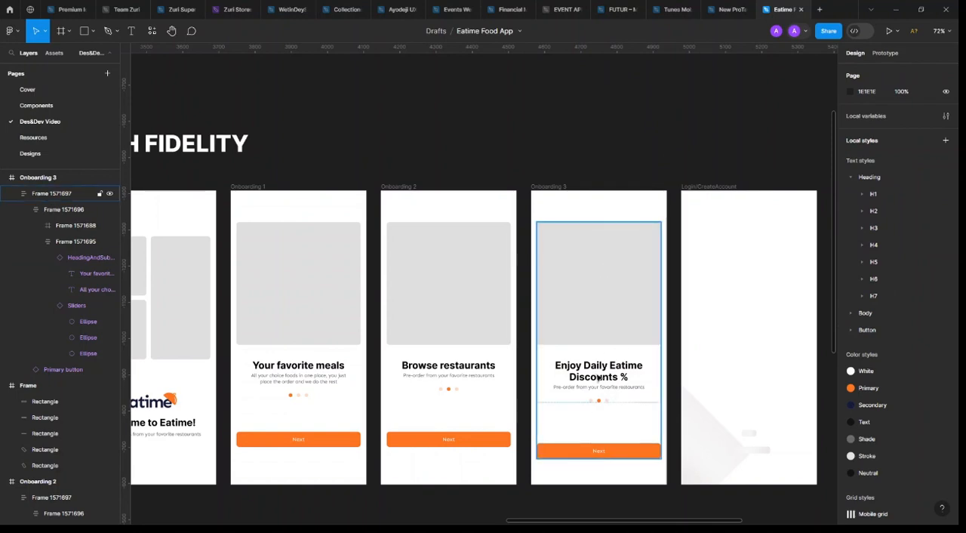
{"action": "scroll", "coordinate": [613, 387], "scroll_direction": "up", "scroll_amount": 5}
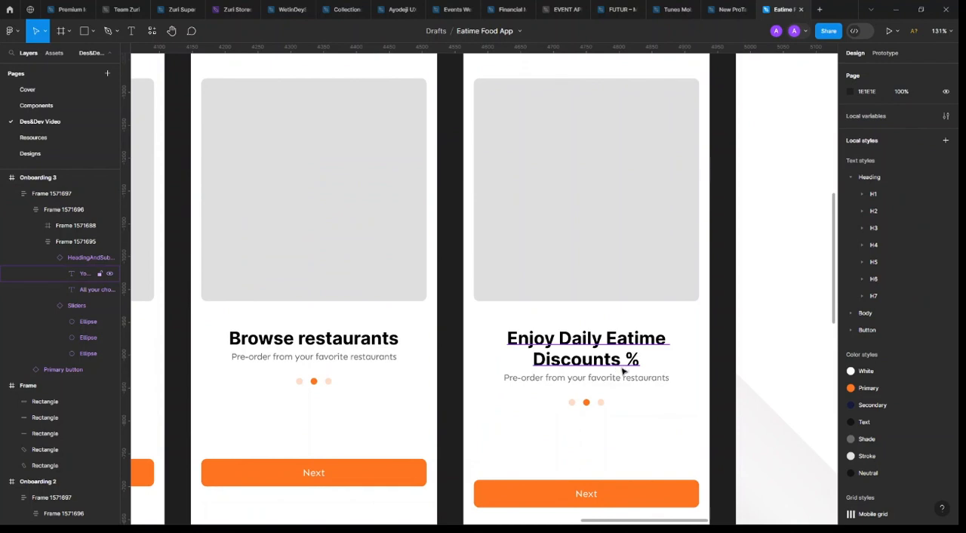
{"action": "double_click", "coordinate": [626, 364]}
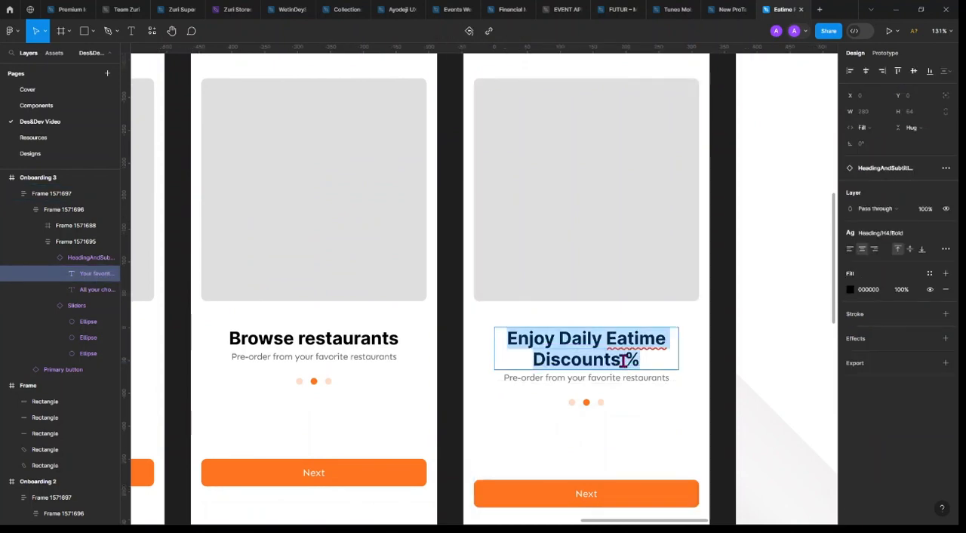
{"action": "left_click", "coordinate": [623, 360]}
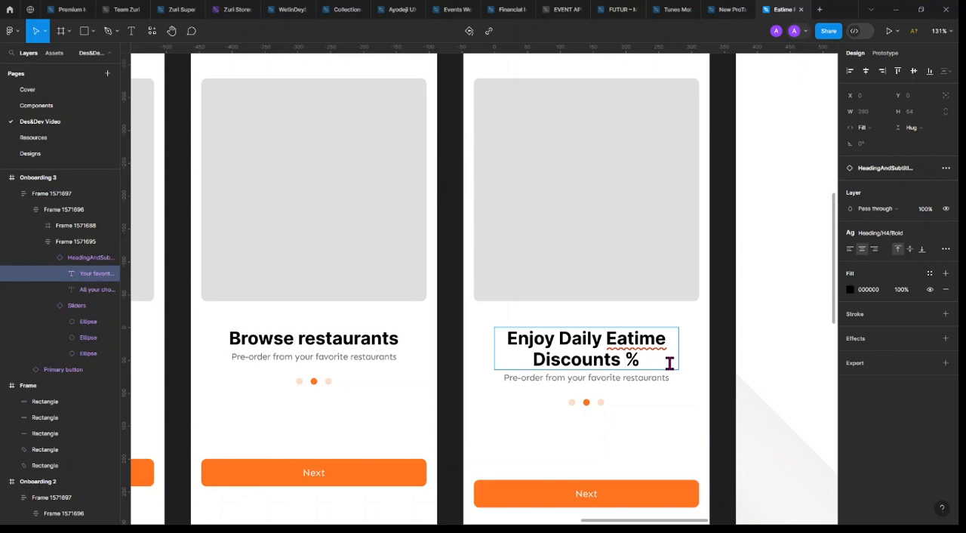
{"action": "key", "text": "Escape"}
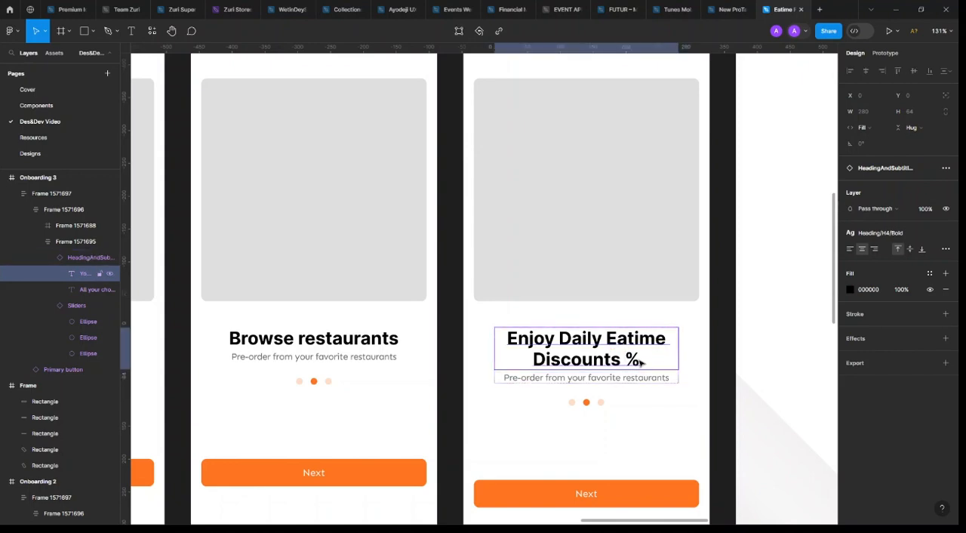
Replace Onboarding 3's subtitle with "Enjoy discounted orders and deliveries during Eatime Happy Hours"
{"action": "scroll", "coordinate": [629, 368], "scroll_direction": "up", "scroll_amount": 5}
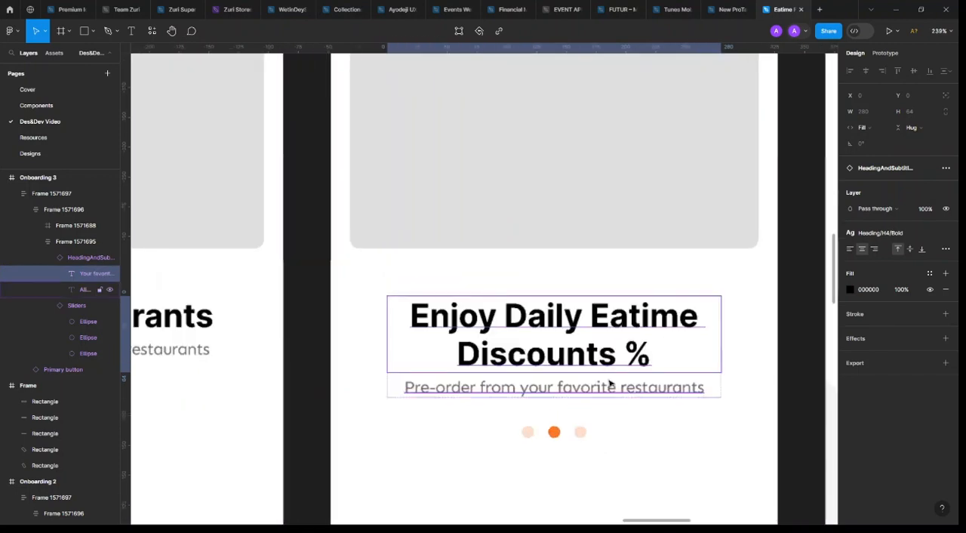
{"action": "left_click", "coordinate": [606, 390]}
{"action": "key", "text": "Return"}
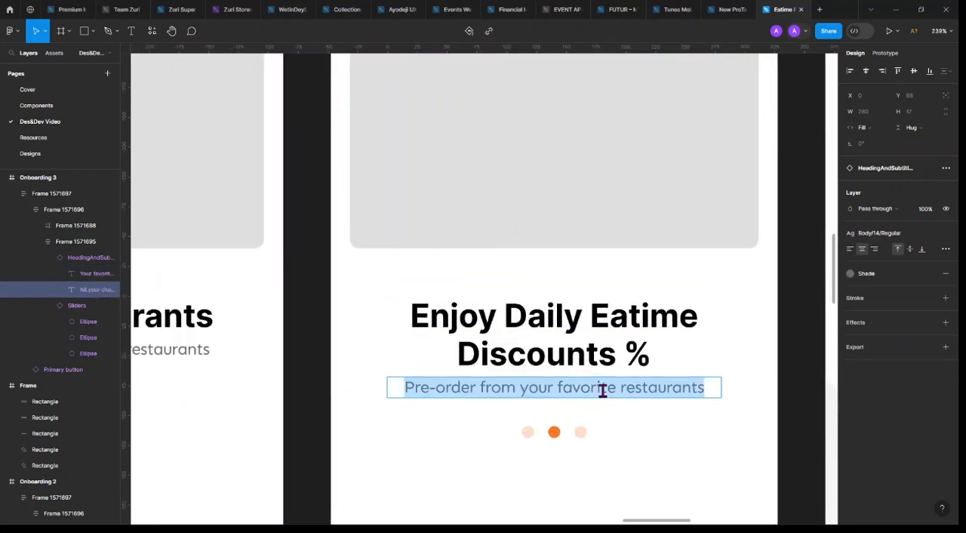
{"action": "type", "text": "njo"}
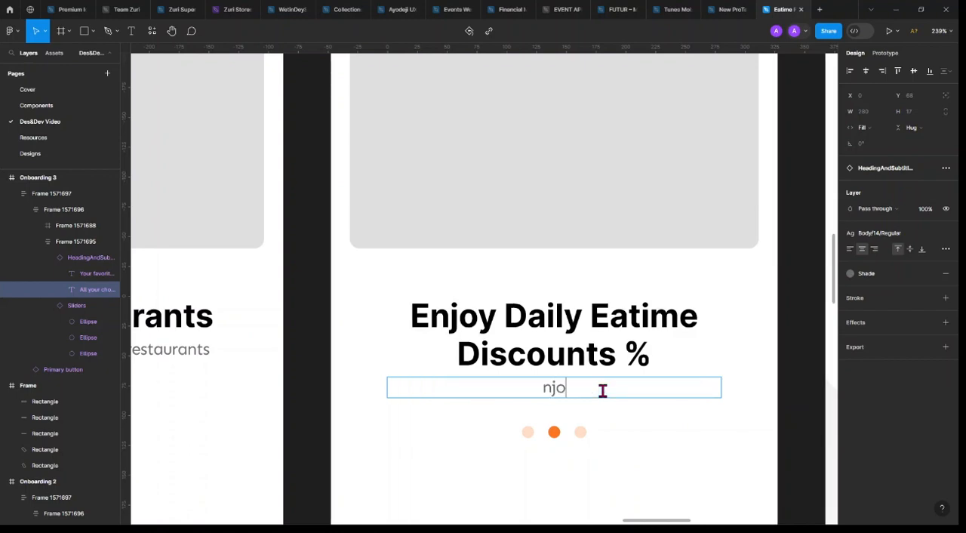
{"action": "key", "text": "BackSpace"}
{"action": "key", "text": "BackSpace"}
{"action": "key", "text": "BackSpace"}
{"action": "type", "text": "Enjoy dis"}
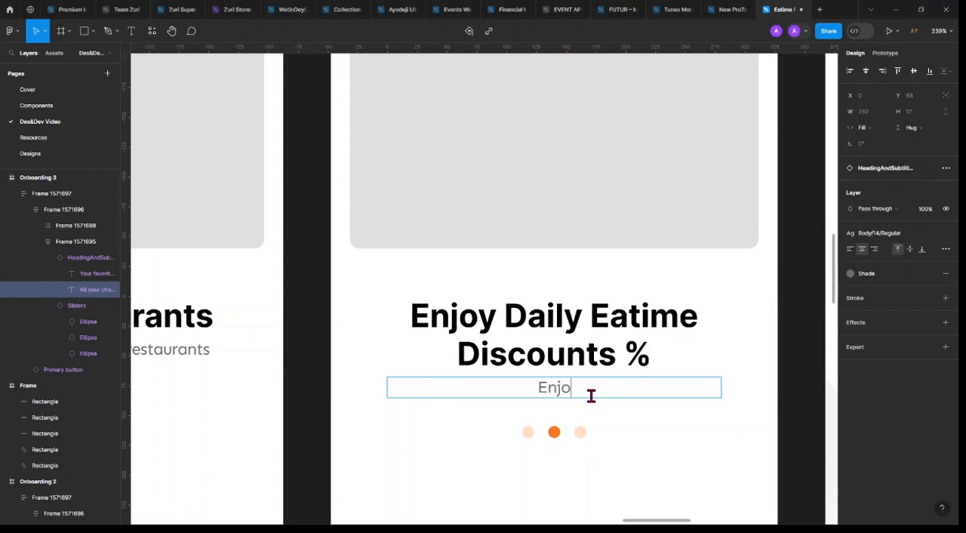
{"action": "type", "text": "counted"}
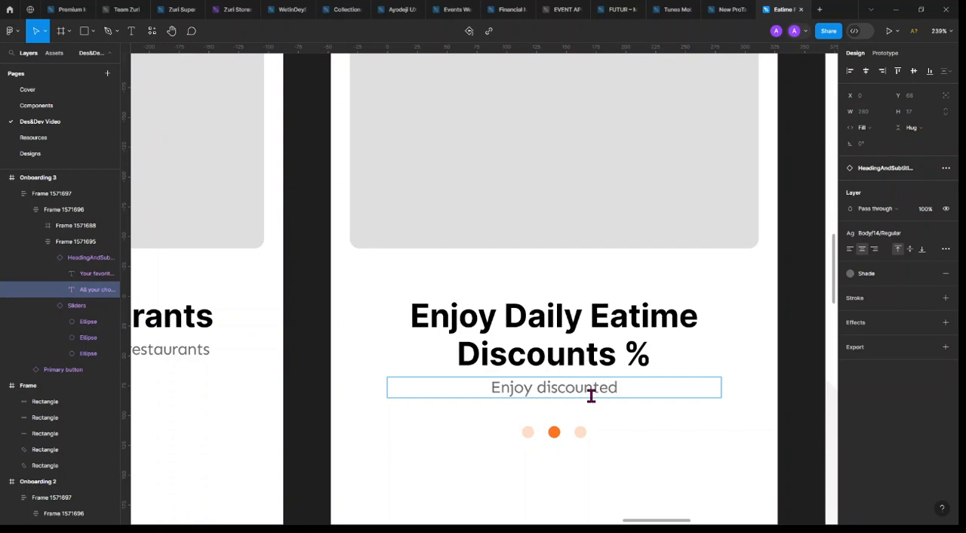
{"action": "type", "text": " orders"}
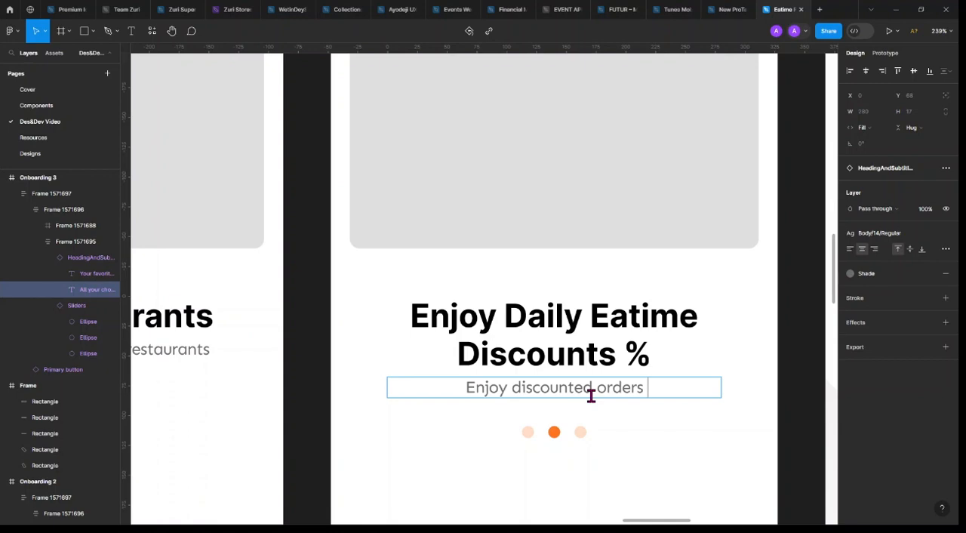
{"action": "type", "text": " and d"}
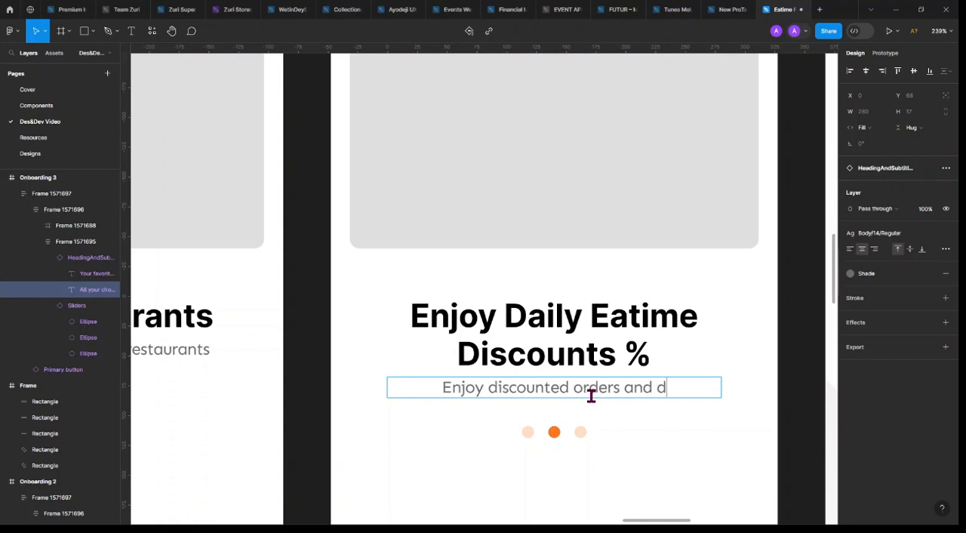
{"action": "type", "text": "elivering"}
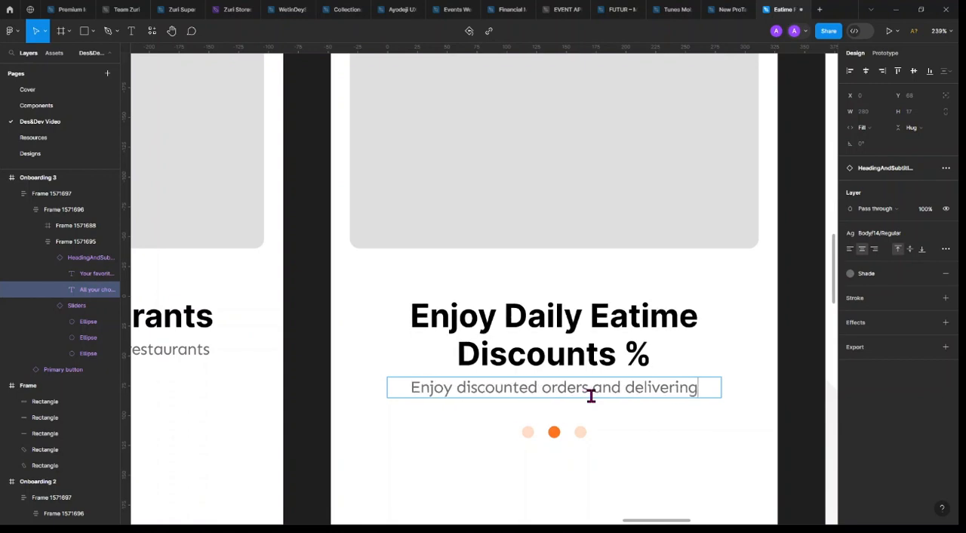
{"action": "key", "text": "BackSpace"}
{"action": "key", "text": "BackSpace"}
{"action": "type", "text": "es du"}
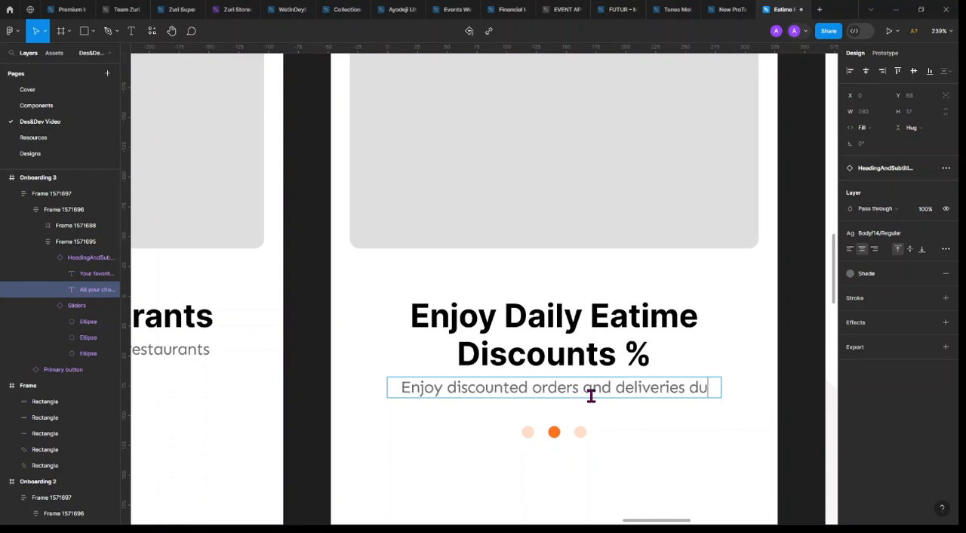
{"action": "type", "text": "ring"}
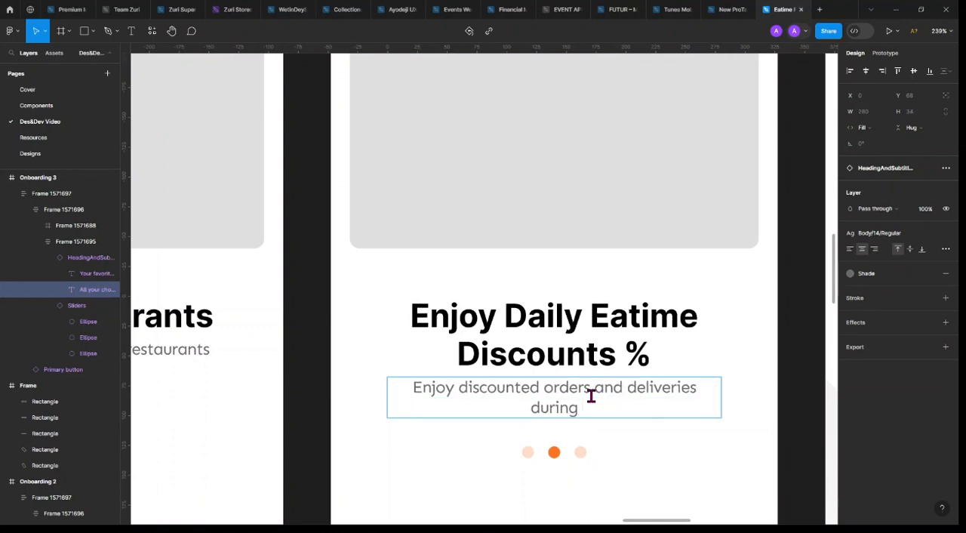
{"action": "type", "text": " Eatime H"}
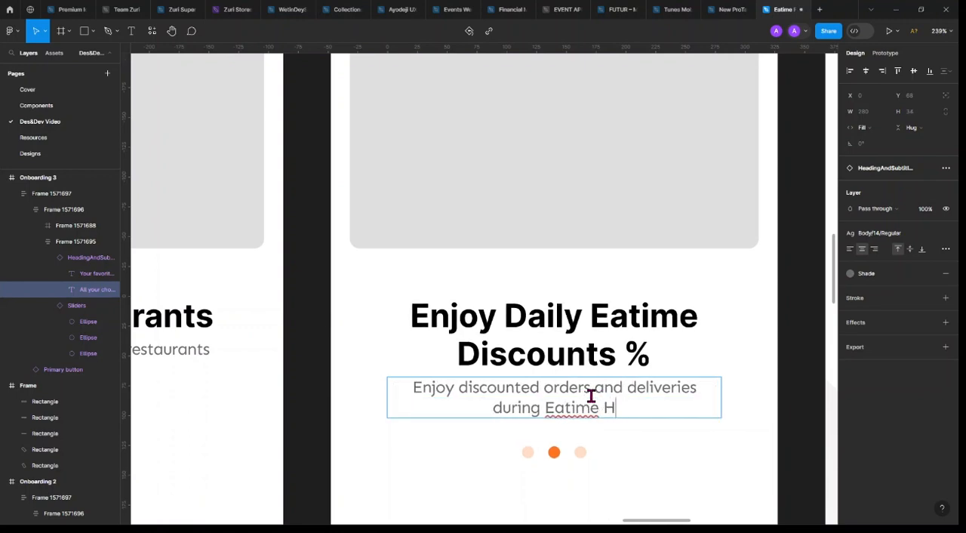
{"action": "type", "text": "appy Ho"}
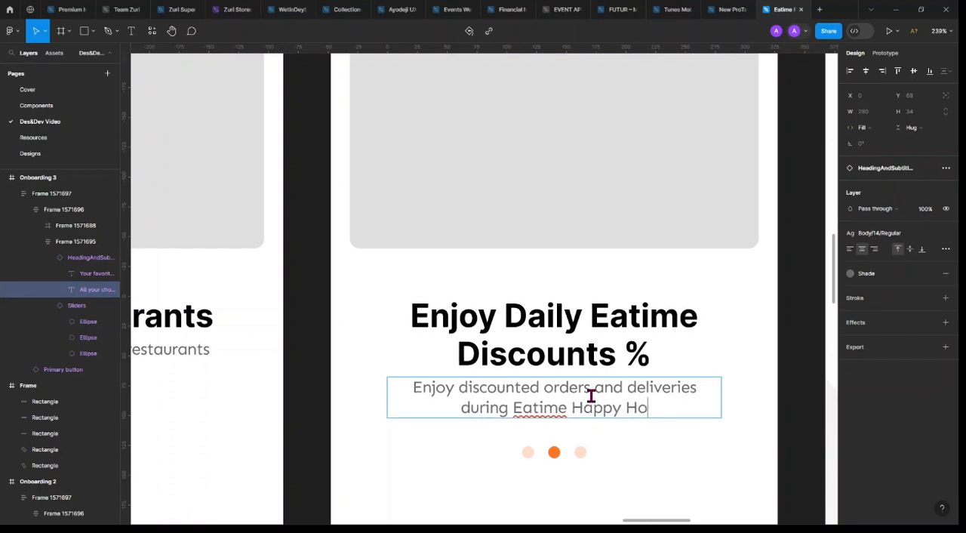
{"action": "type", "text": "urs"}
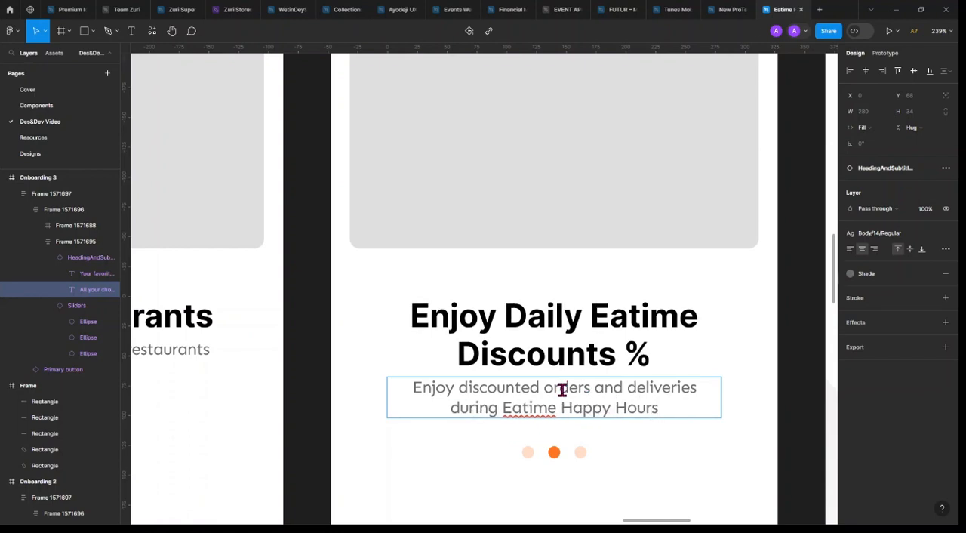
{"action": "key", "text": "Escape"}
Remove "Daily", the percent sign and the extra space from Onboarding 3's heading so it reads "Enjoy Eatime Discounts"
{"action": "scroll", "coordinate": [581, 350], "scroll_direction": "down", "scroll_amount": 3}
{"action": "scroll", "coordinate": [581, 350], "scroll_direction": "down", "scroll_amount": 3}
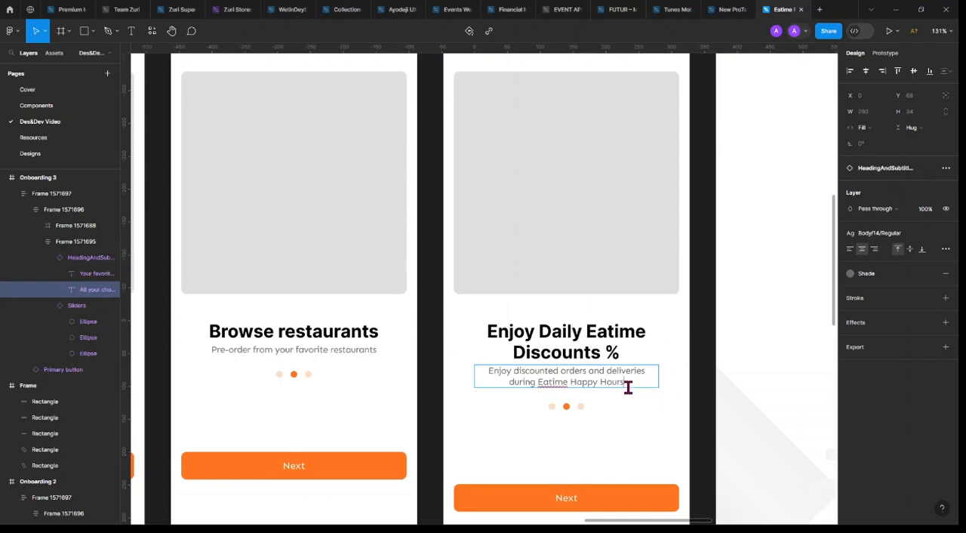
{"action": "scroll", "coordinate": [634, 386], "scroll_direction": "left", "scroll_amount": 5}
{"action": "scroll", "coordinate": [634, 386], "scroll_direction": "right", "scroll_amount": 4}
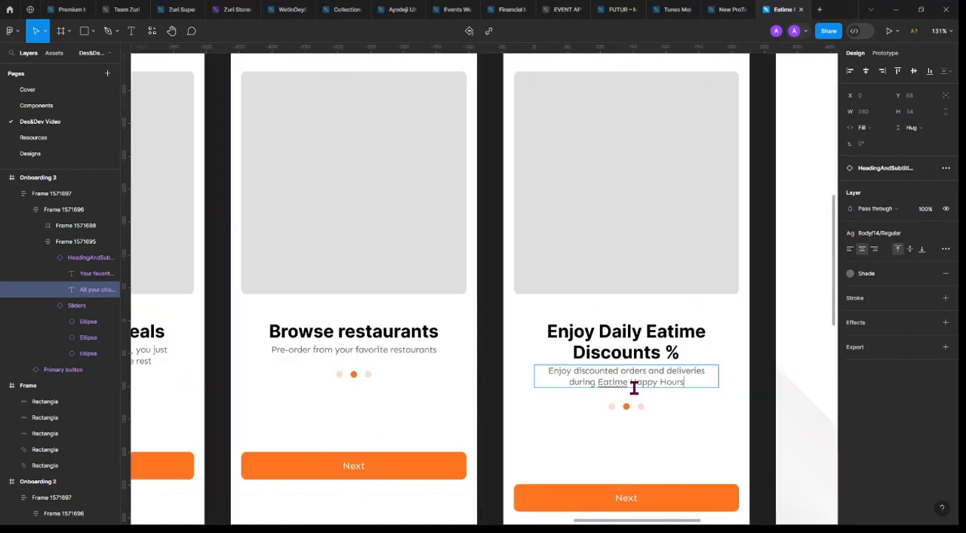
{"action": "left_click", "coordinate": [642, 331]}
{"action": "key", "text": "BackSpace"}
{"action": "key", "text": "BackSpace"}
{"action": "key", "text": "BackSpace"}
{"action": "key", "text": "BackSpace"}
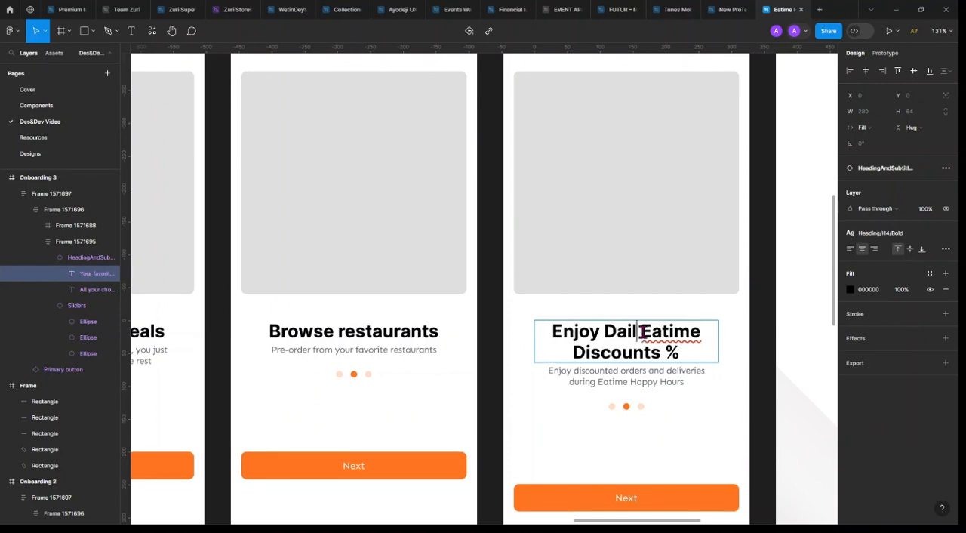
{"action": "key", "text": "BackSpace"}
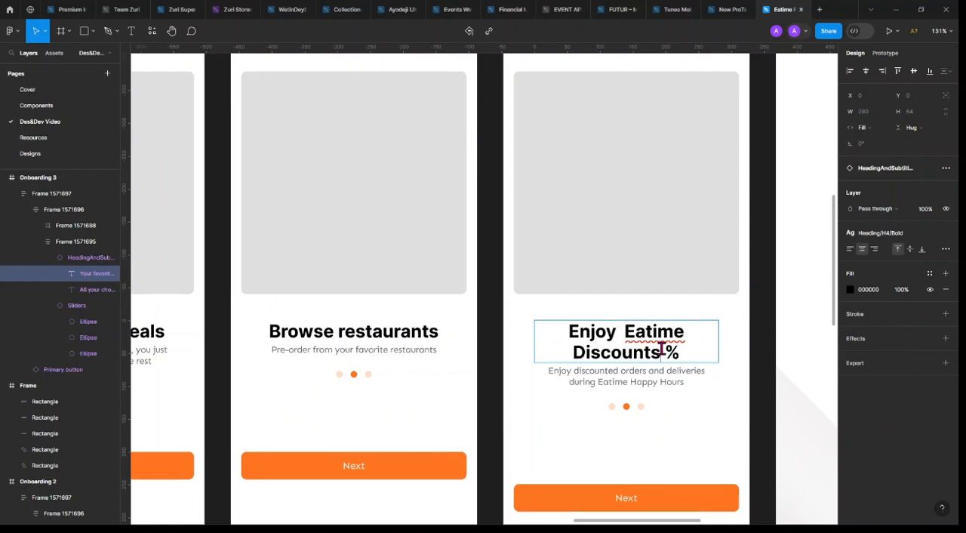
{"action": "key", "text": "Delete"}
{"action": "key", "text": "Delete"}
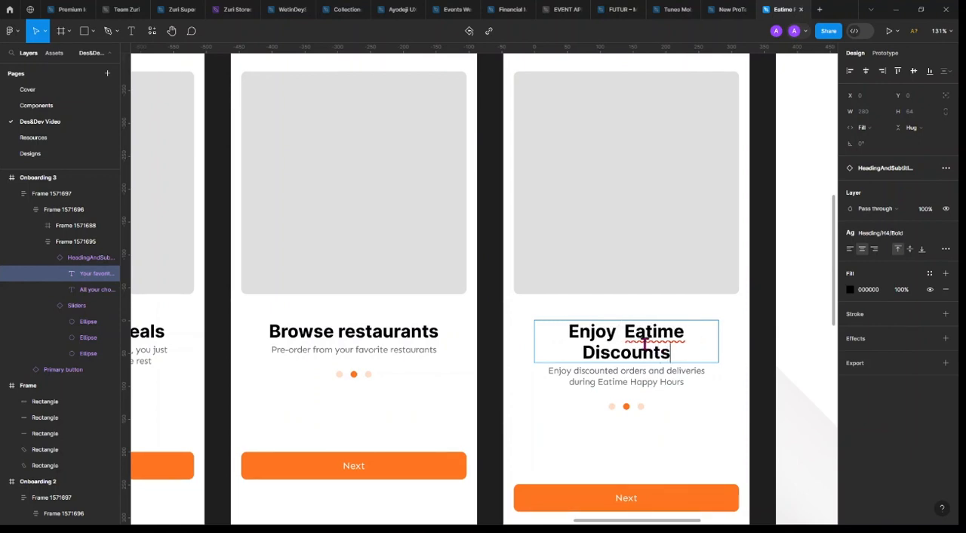
{"action": "left_click", "coordinate": [617, 330]}
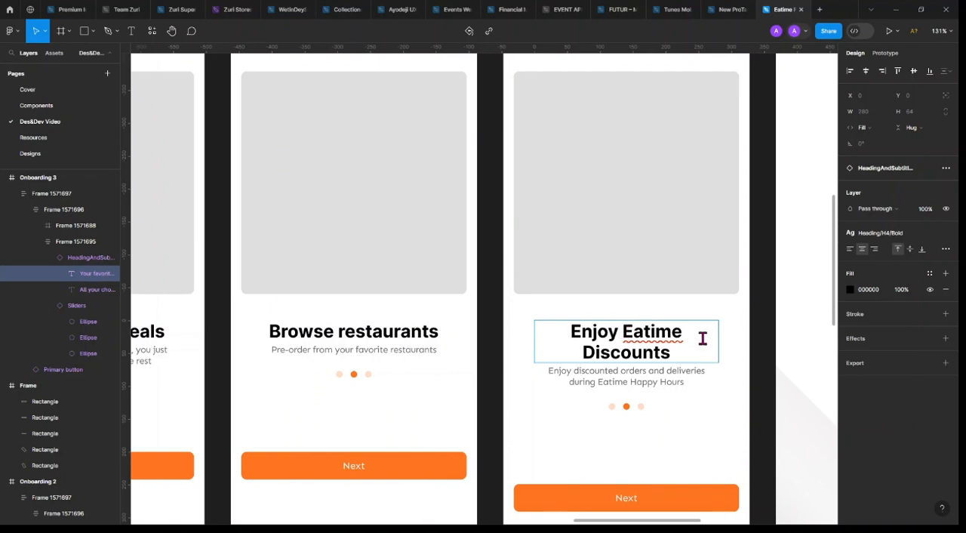
Replace "Eatime" with "Happy" in Onboarding 3's heading
{"action": "key", "text": "Escape"}
{"action": "scroll", "coordinate": [703, 343], "scroll_direction": "down", "scroll_amount": 5}
{"action": "scroll", "coordinate": [698, 340], "scroll_direction": "up", "scroll_amount": 8}
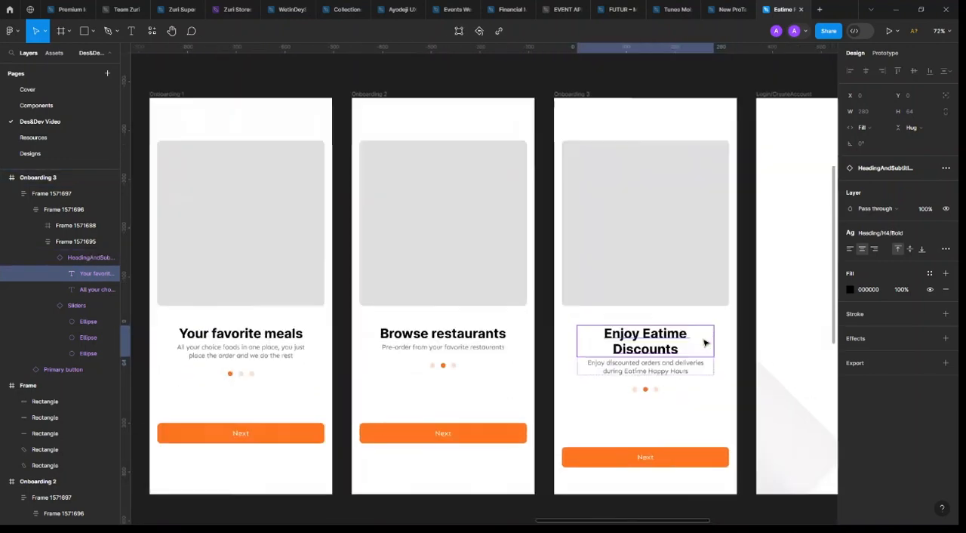
{"action": "double_click", "coordinate": [596, 335]}
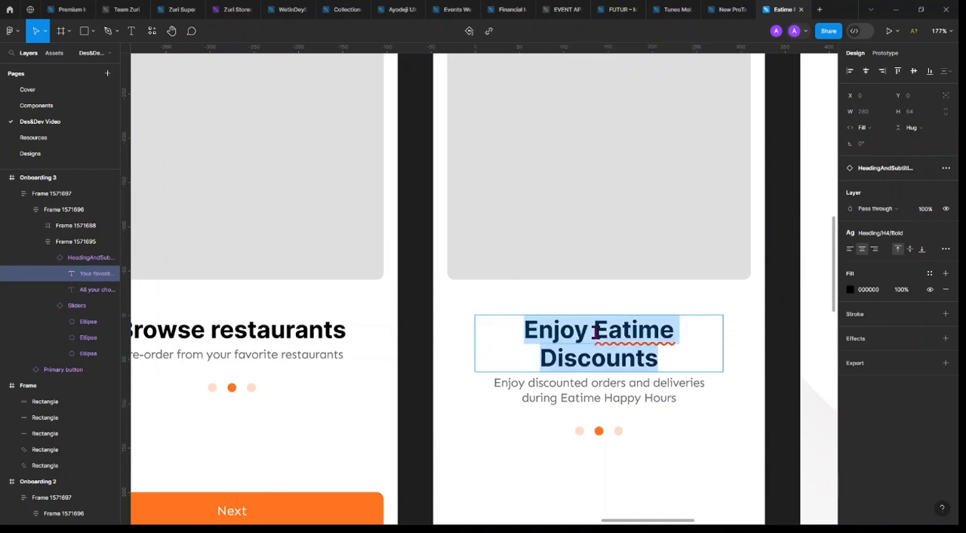
{"action": "left_click", "coordinate": [596, 332]}
{"action": "type", "text": "Hap"}
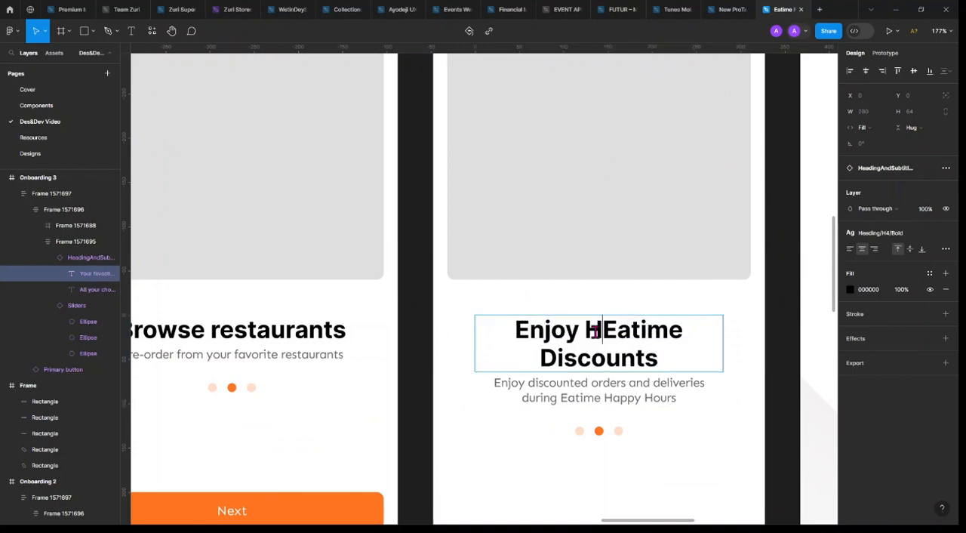
{"action": "type", "text": "pu"}
{"action": "key", "text": "BackSpace"}
{"action": "type", "text": "y"}
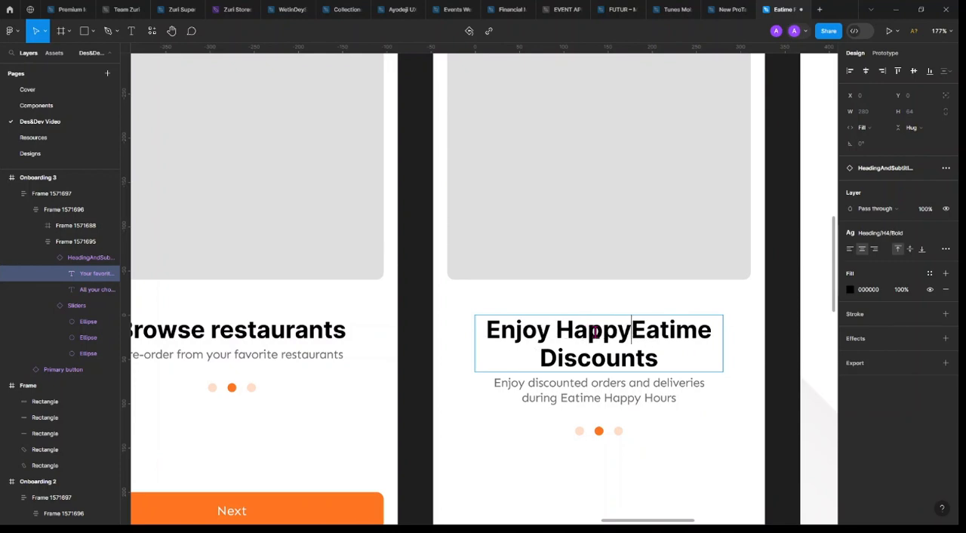
{"action": "key", "text": "Delete"}
{"action": "key", "text": "Delete"}
{"action": "key", "text": "Delete"}
{"action": "key", "text": "Delete"}
{"action": "key", "text": "Delete"}
{"action": "key", "text": "Delete"}
{"action": "key", "text": "Delete"}
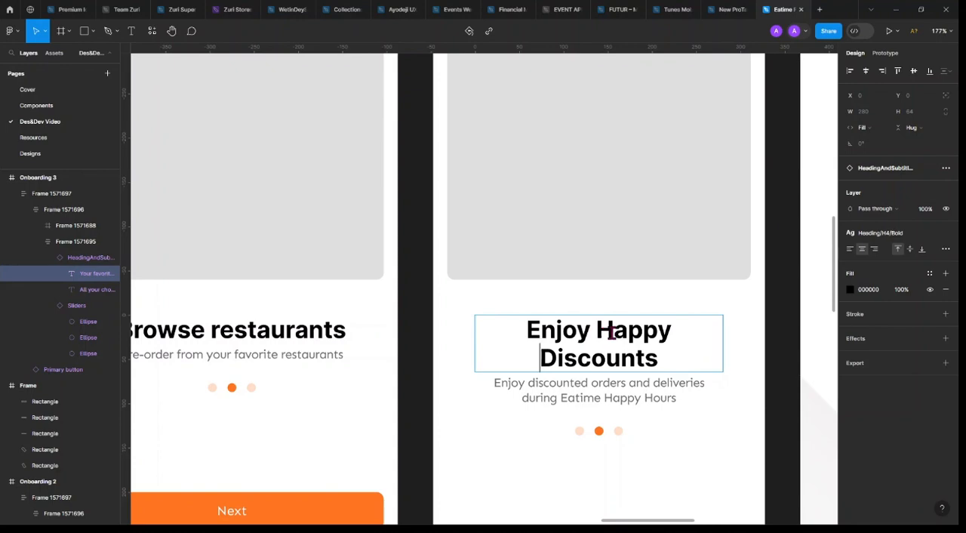
Change the middle word of Onboarding 3's heading so it reads "Enjoy Daily Discounts"
{"action": "left_click_drag", "start_coordinate": [597, 329], "coordinate": [668, 331]}
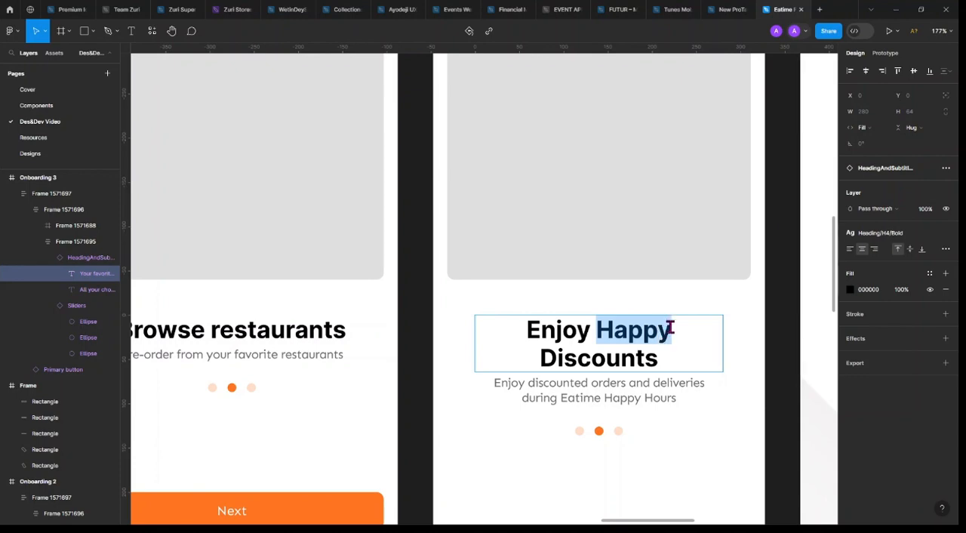
{"action": "key", "text": "BackSpace"}
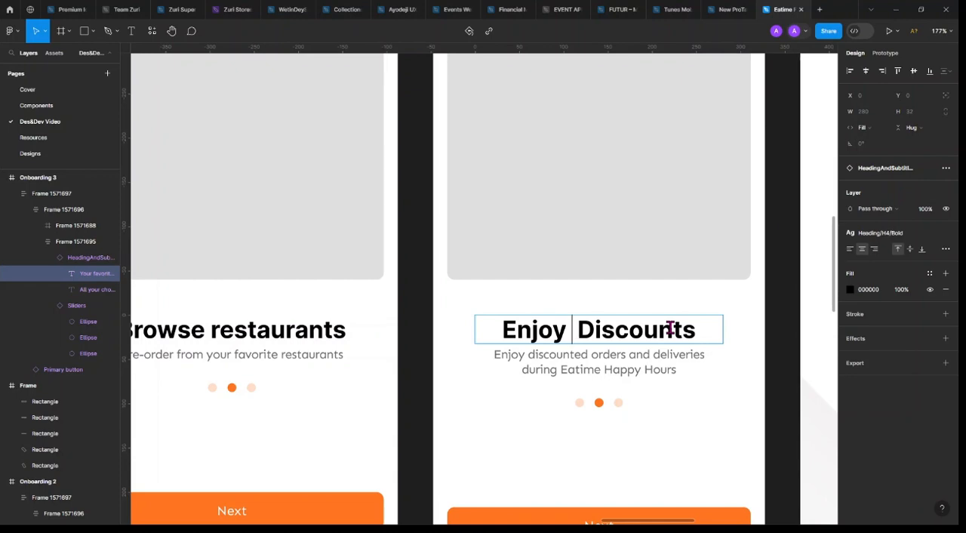
{"action": "type", "text": "Dail Discou"}
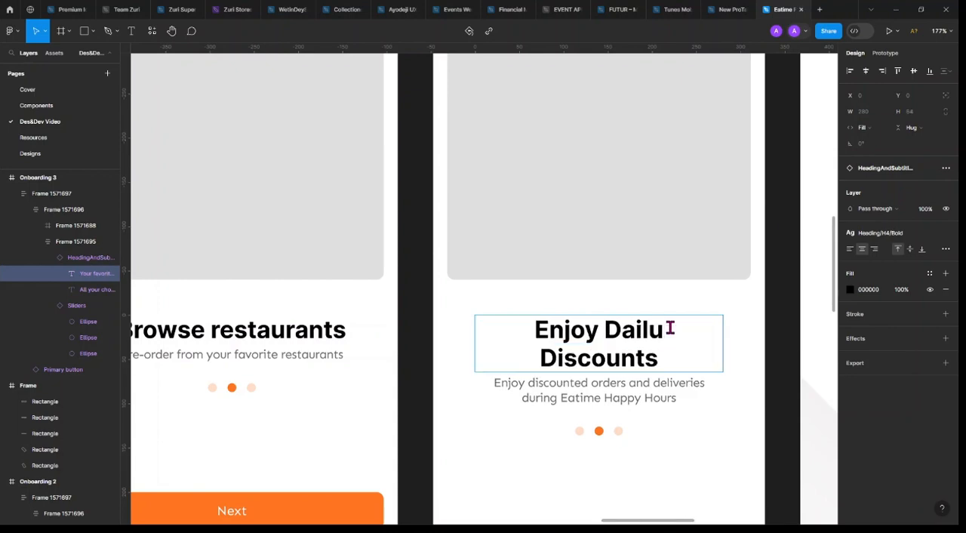
{"action": "key", "text": "BackSpace"}
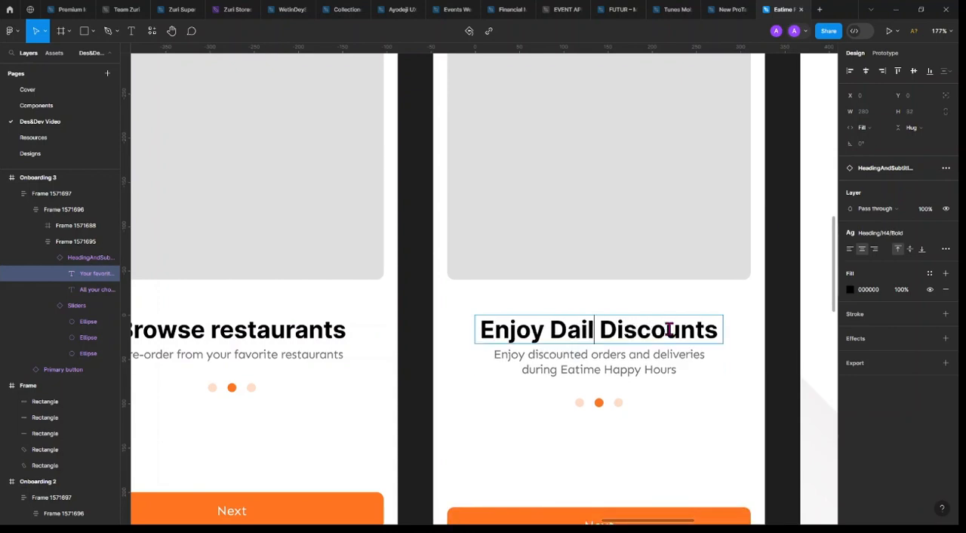
{"action": "type", "text": "y"}
{"action": "key", "text": "Escape"}
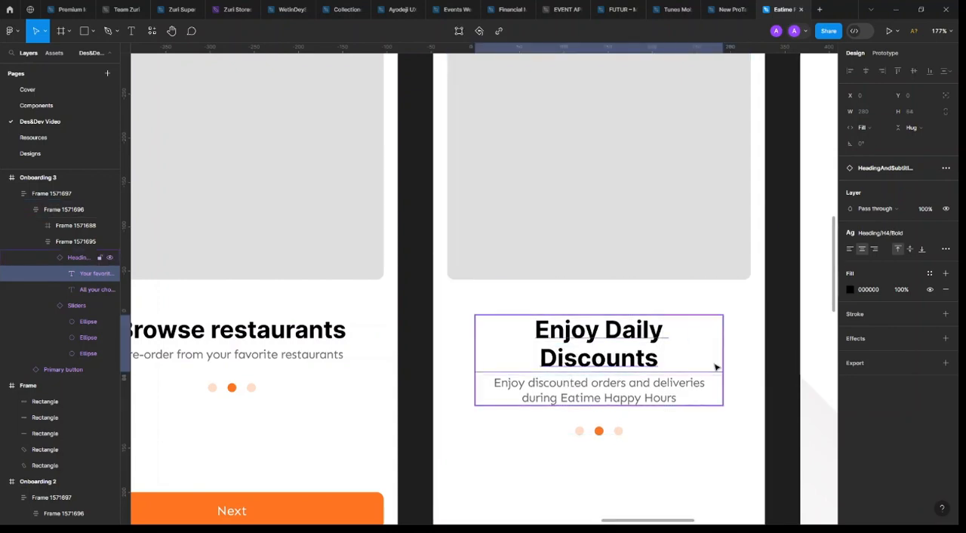
Widen Onboarding 3's text-and-dots frame to 325 and its heading and subtitle instance to 302
{"action": "key", "text": "Escape"}
{"action": "key", "text": "Escape"}
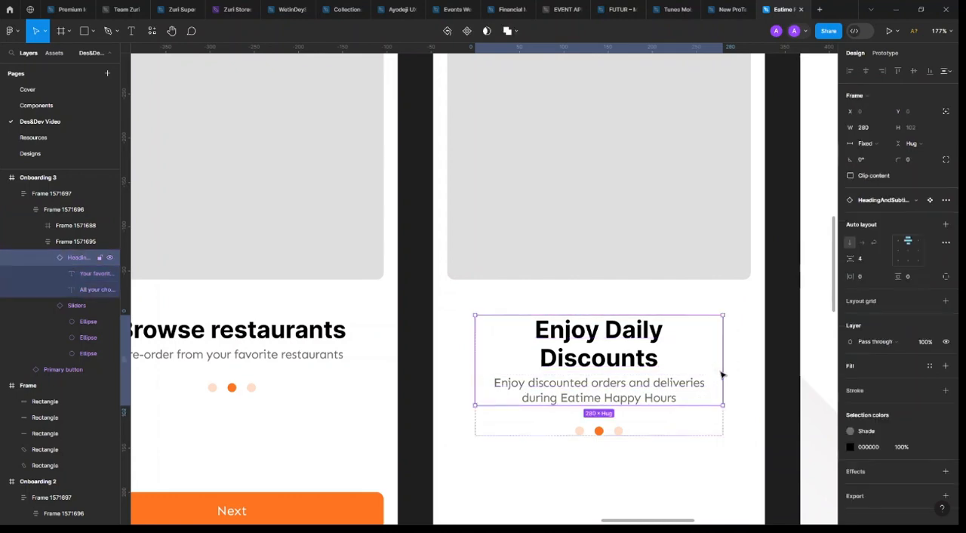
{"action": "left_click", "coordinate": [716, 430]}
{"action": "left_click_drag", "start_coordinate": [731, 370], "coordinate": [761, 362]}
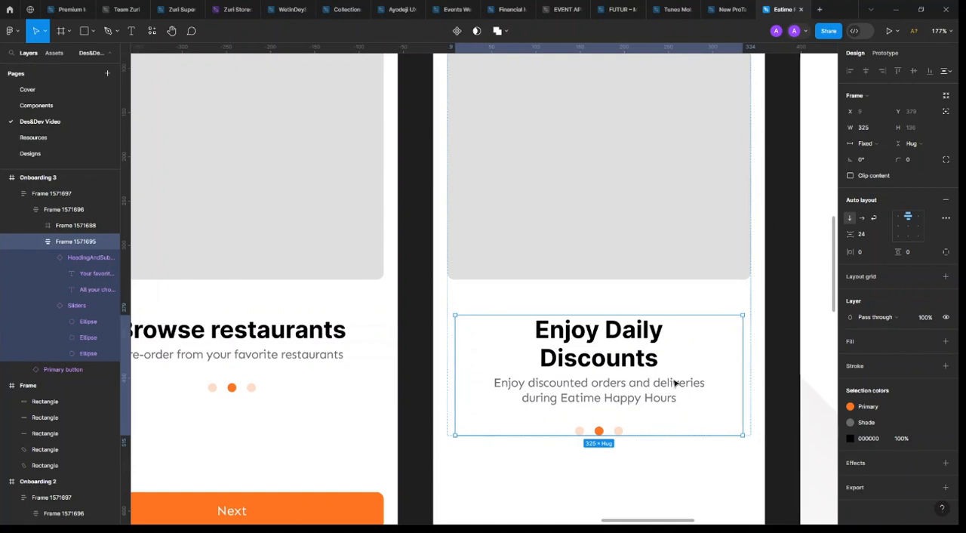
{"action": "left_click", "coordinate": [635, 356]}
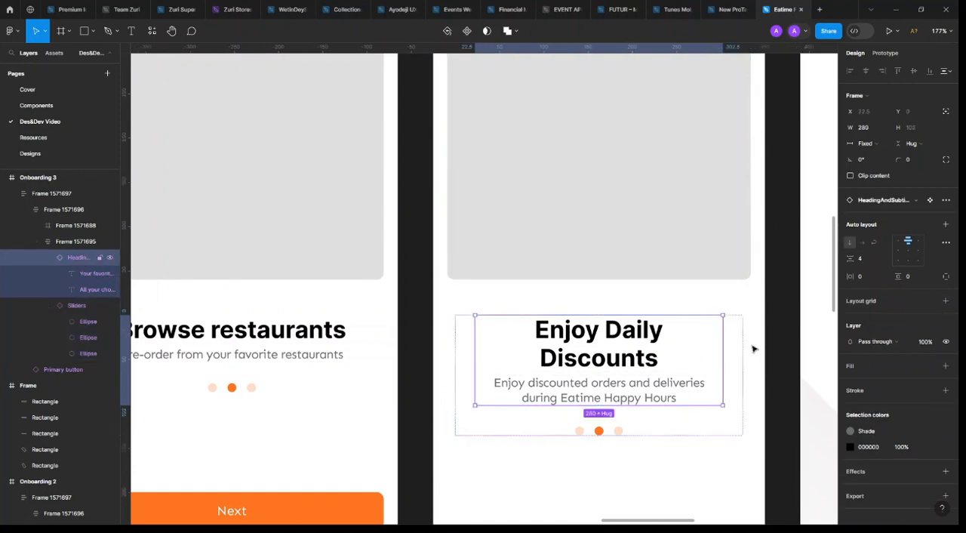
{"action": "left_click_drag", "start_coordinate": [722, 367], "coordinate": [743, 366]}
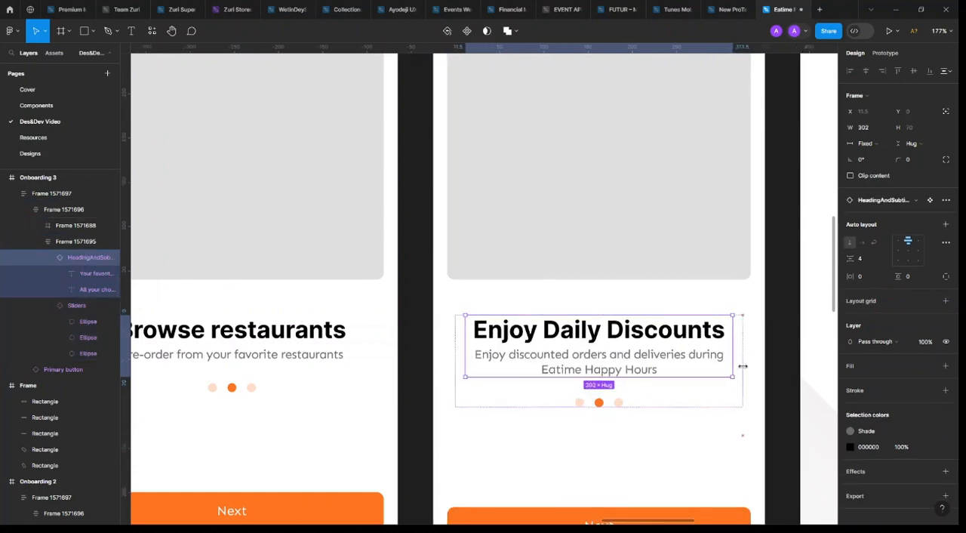
{"action": "left_click", "coordinate": [781, 426]}
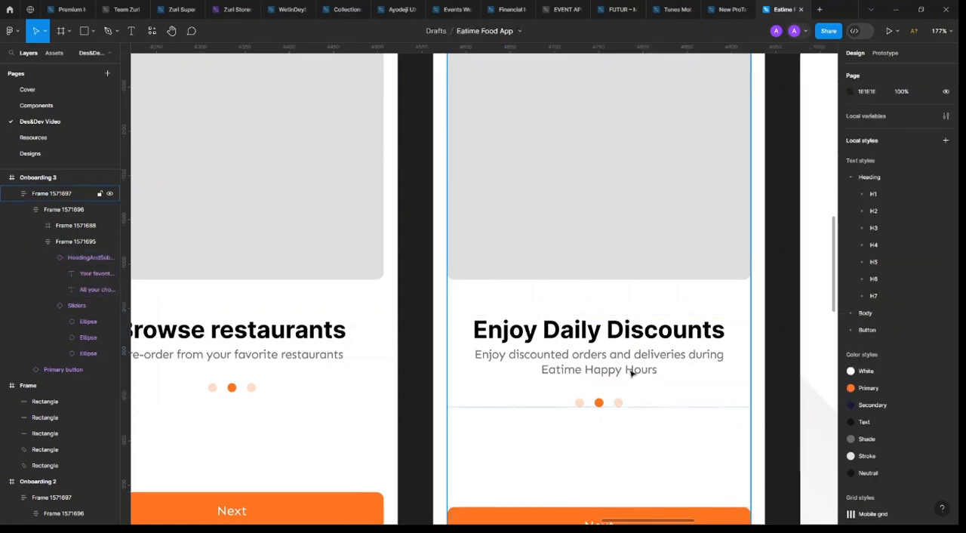
{"action": "scroll", "coordinate": [632, 372], "scroll_direction": "down", "scroll_amount": 6}
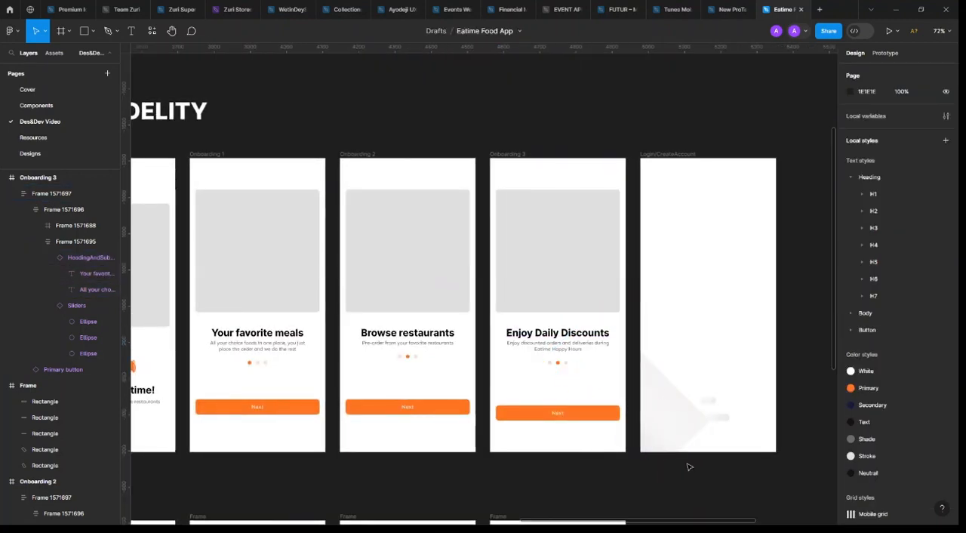
{"action": "scroll", "coordinate": [618, 467], "scroll_direction": "left", "scroll_amount": 2}
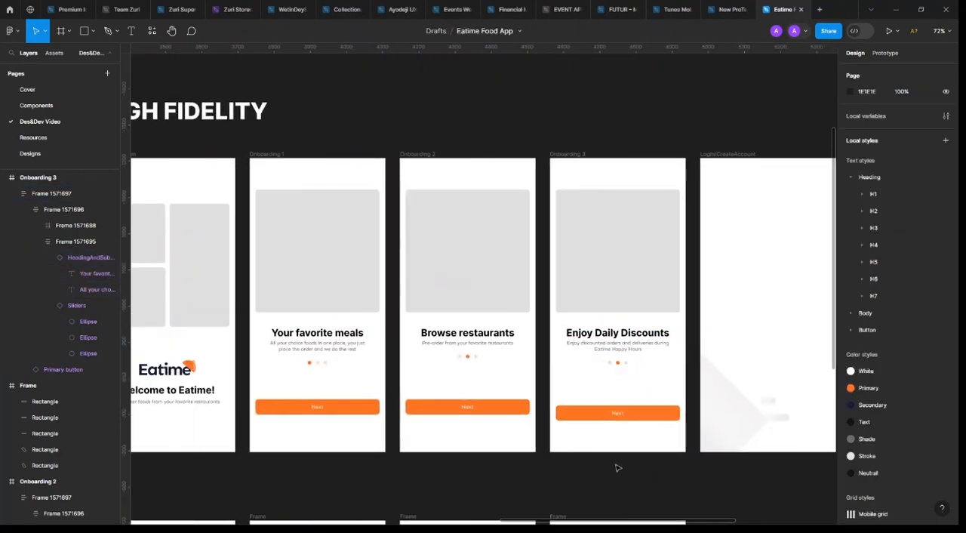
{"action": "left_click", "coordinate": [309, 408]}
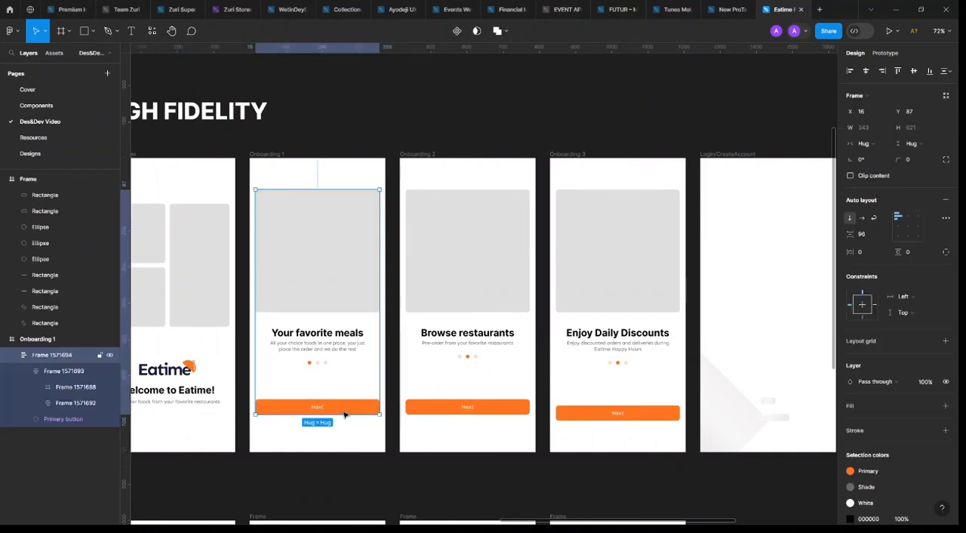
{"action": "scroll", "coordinate": [276, 415], "scroll_direction": "up", "scroll_amount": 4}
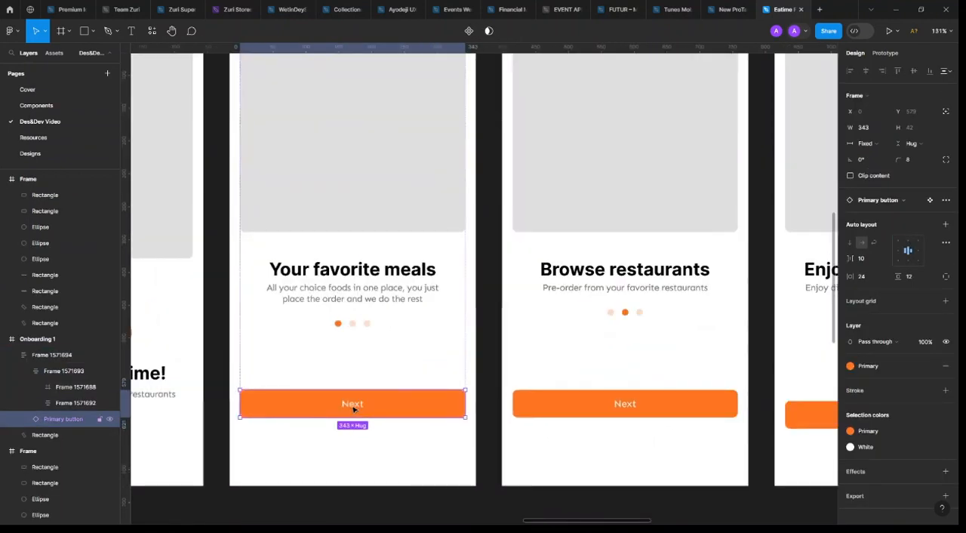
{"action": "key", "text": "ctrl+d"}
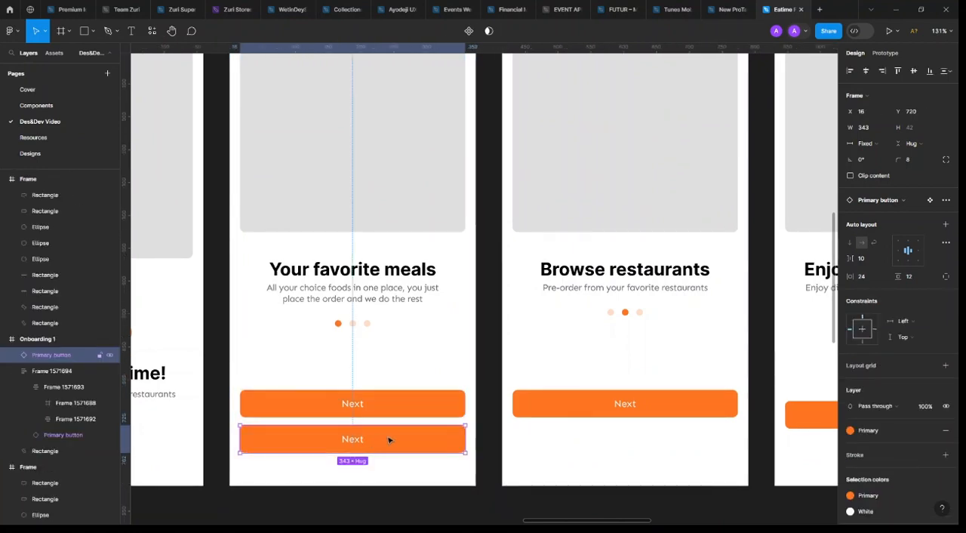
{"action": "scroll", "coordinate": [392, 440], "scroll_direction": "down", "scroll_amount": 4}
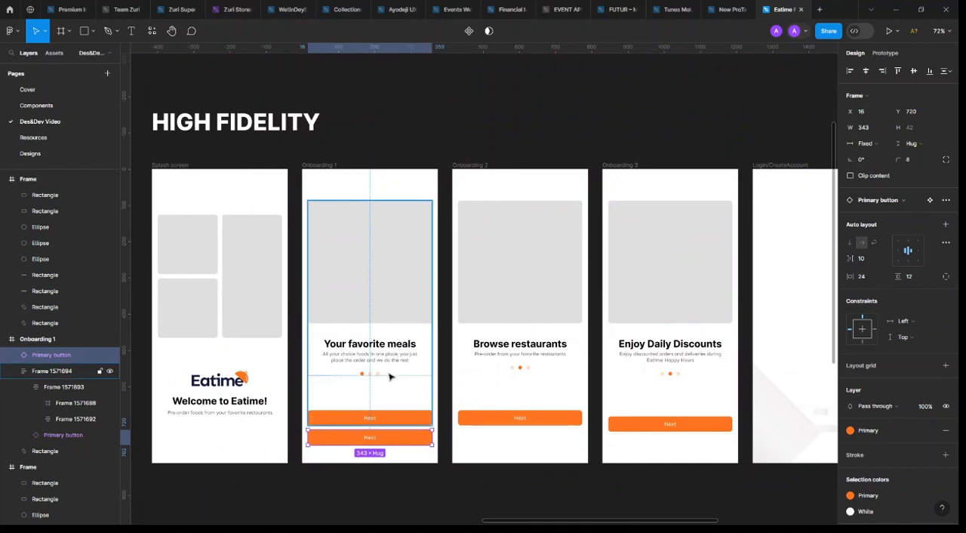
{"action": "key", "text": "ctrl+z"}
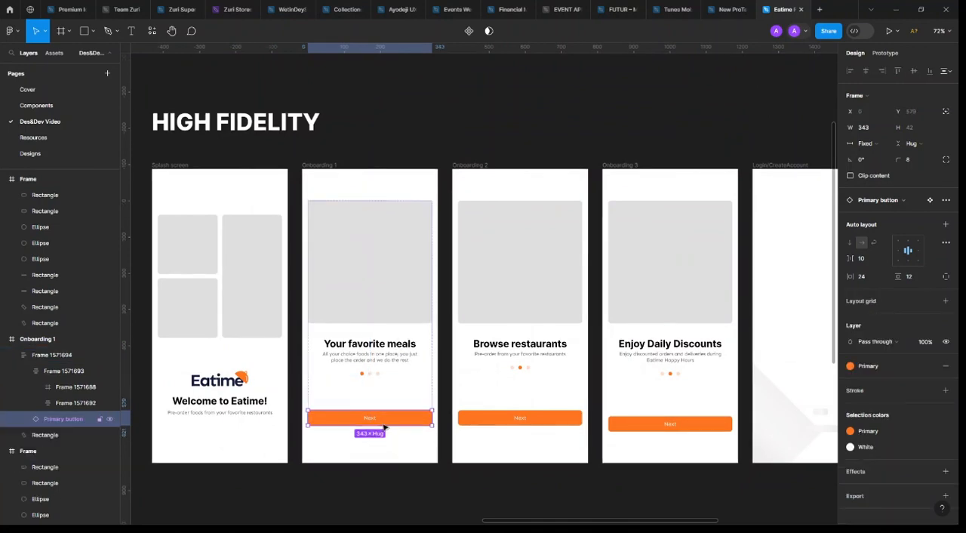
Duplicate the Next button inside Onboarding 1's content frame and wrap both buttons in a vertical auto layout
{"action": "left_click", "coordinate": [390, 400]}
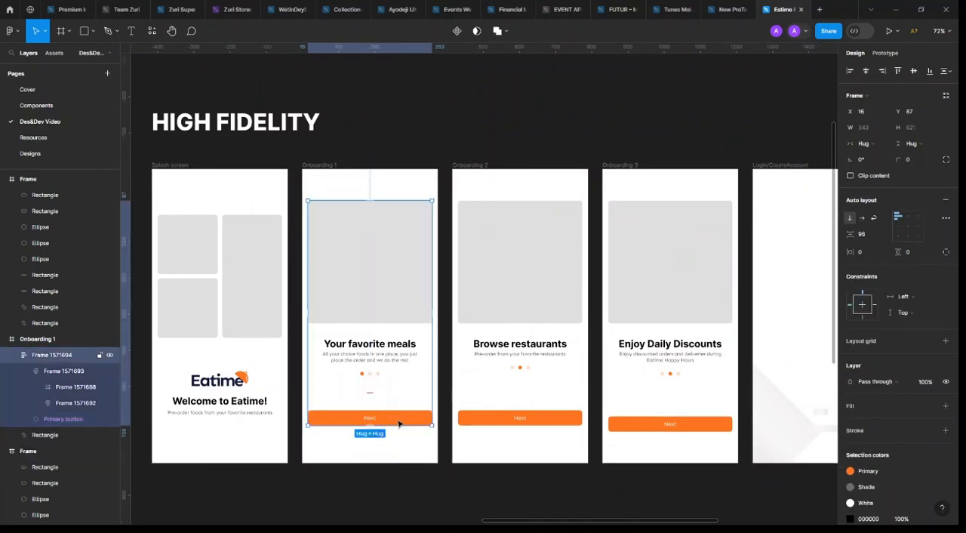
{"action": "left_click", "coordinate": [402, 419]}
{"action": "key", "text": "ctrl+d"}
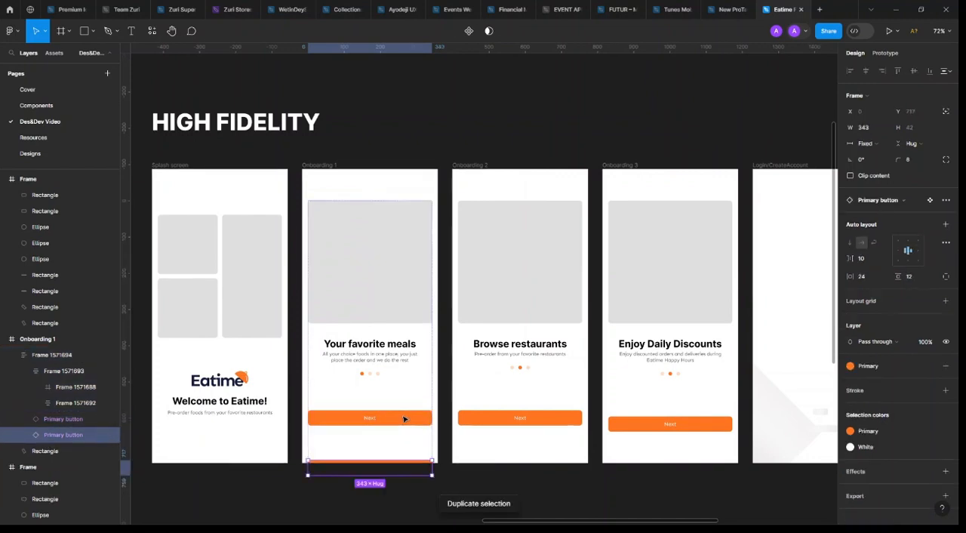
{"action": "key", "text": "shift+a"}
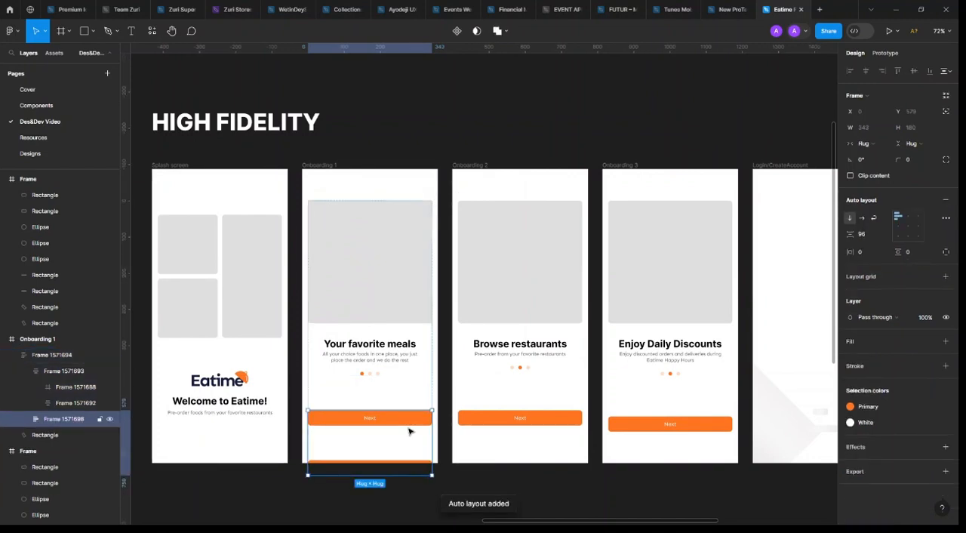
Set the vertical spacing between Onboarding 1's two Next buttons to 16
{"action": "left_click", "coordinate": [869, 235]}
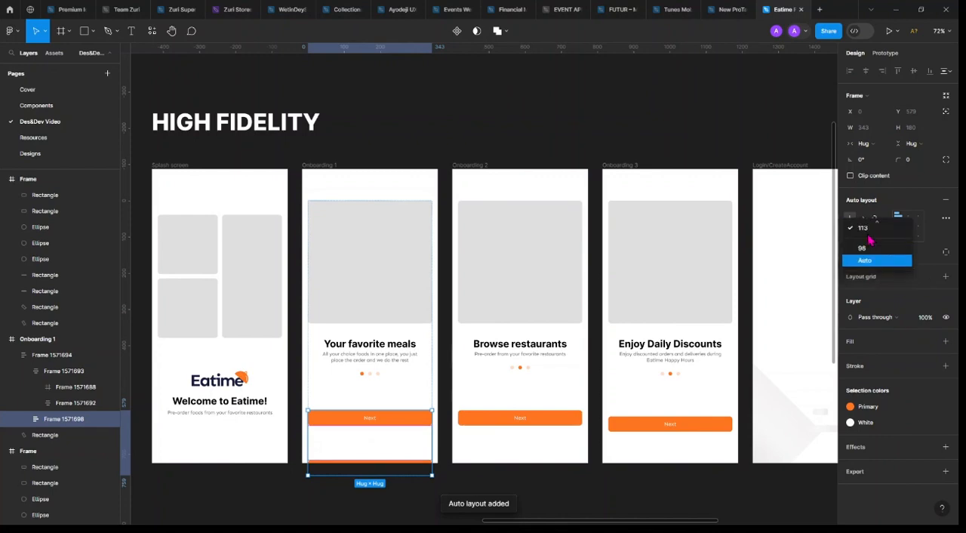
{"action": "type", "text": "113"}
{"action": "key", "text": "Return"}
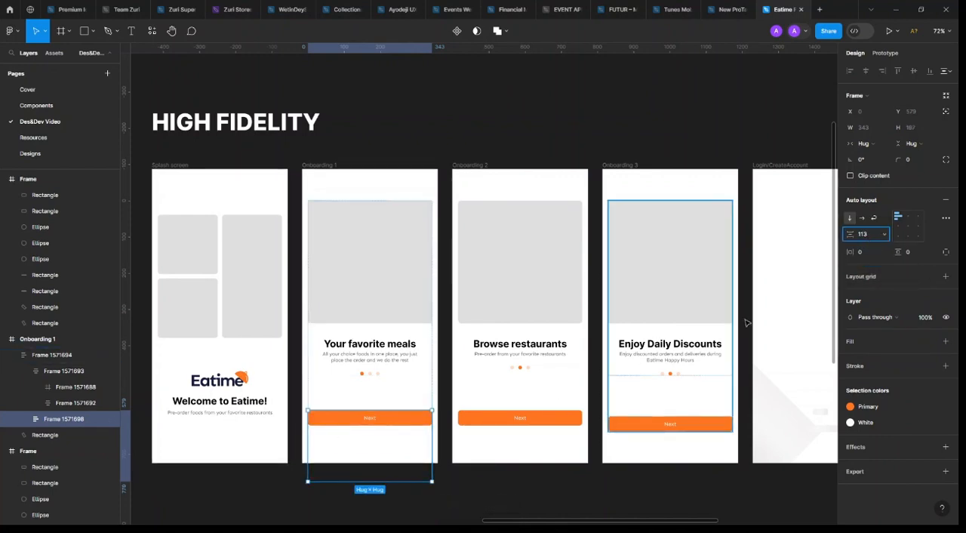
{"action": "double_click", "coordinate": [868, 237]}
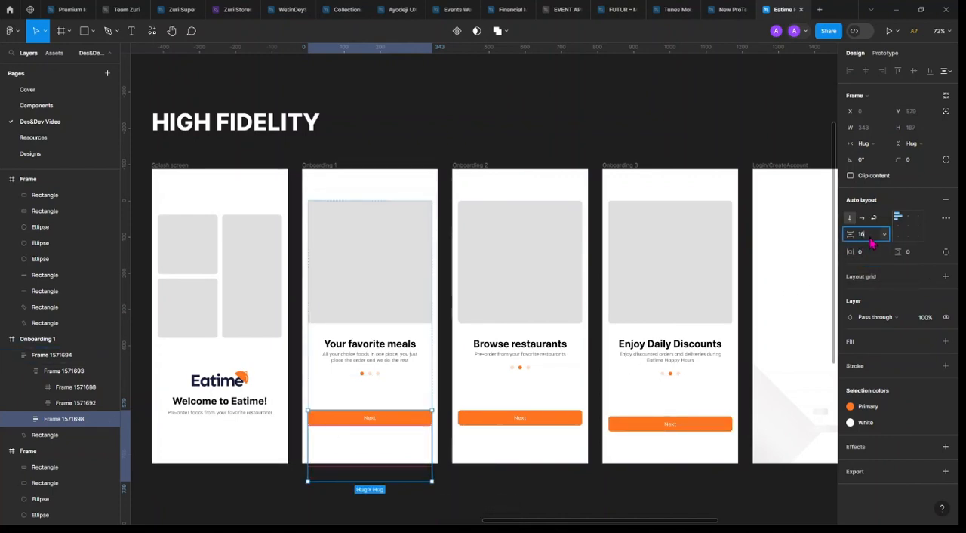
{"action": "type", "text": "16"}
{"action": "key", "text": "Return"}
Set the auto layout spacing of Onboarding 1's whole content frame to 52
{"action": "left_click", "coordinate": [372, 403]}
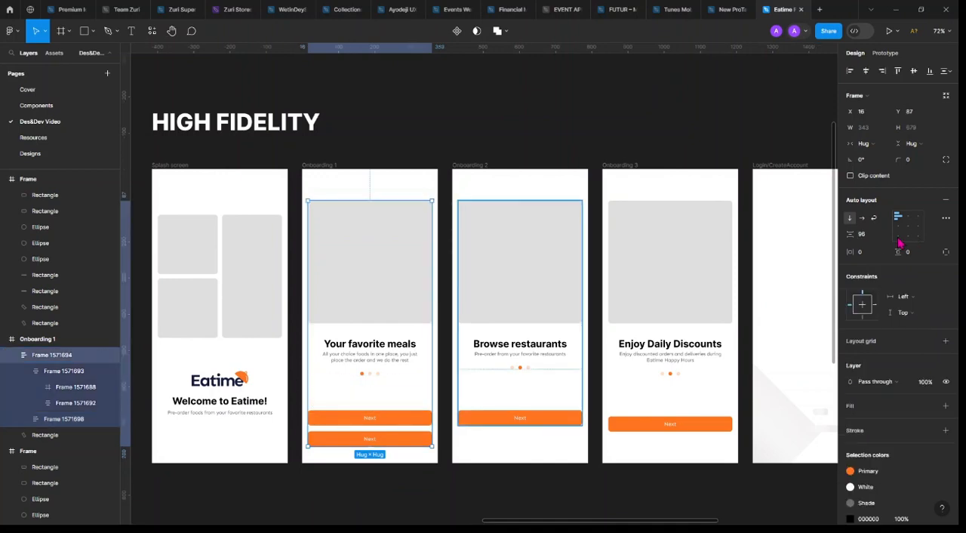
{"action": "left_click", "coordinate": [870, 237]}
{"action": "type", "text": "52"}
{"action": "key", "text": "Return"}
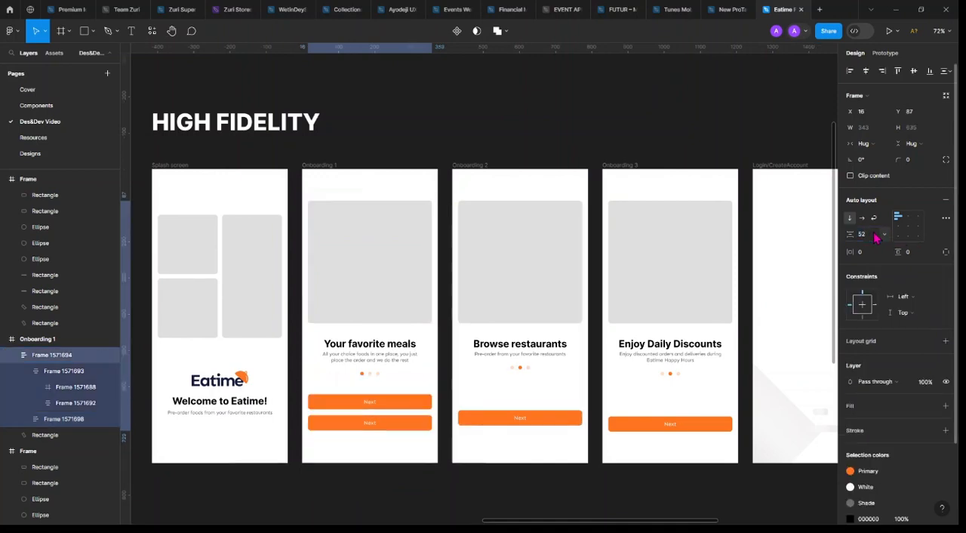
Rename the frame holding Onboarding 1's two Next buttons as "CTAs"
{"action": "scroll", "coordinate": [337, 411], "scroll_direction": "up", "scroll_amount": 5}
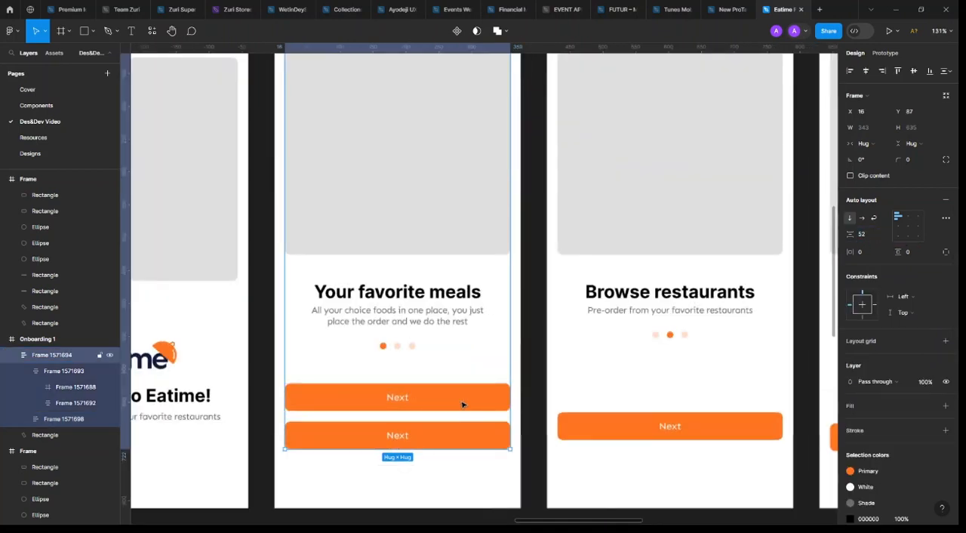
{"action": "left_click", "coordinate": [68, 372]}
{"action": "left_click", "coordinate": [73, 405]}
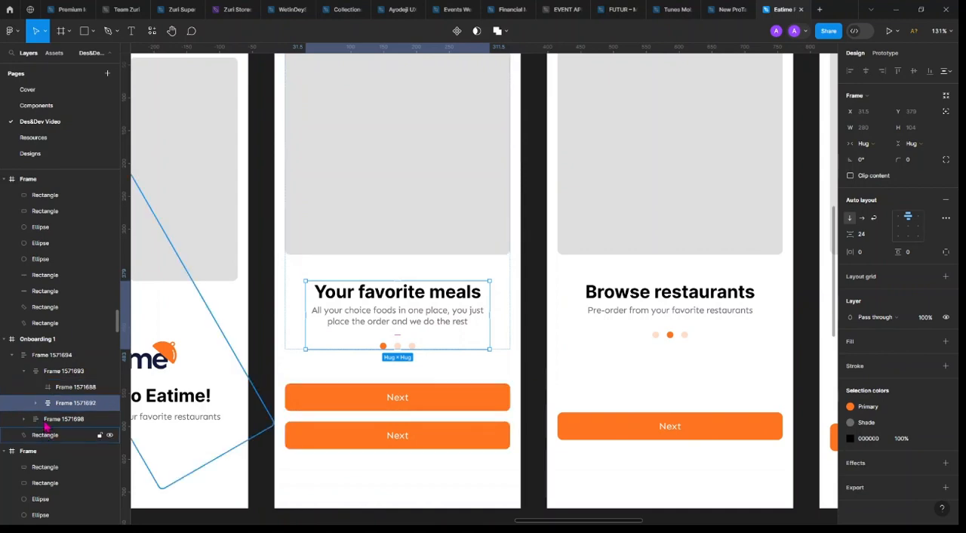
{"action": "left_click", "coordinate": [47, 424]}
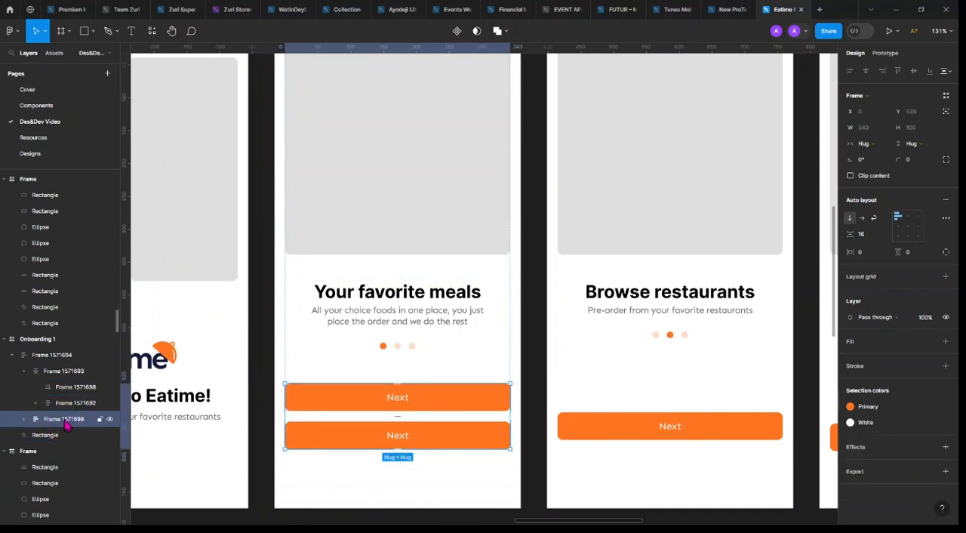
{"action": "double_click", "coordinate": [66, 419]}
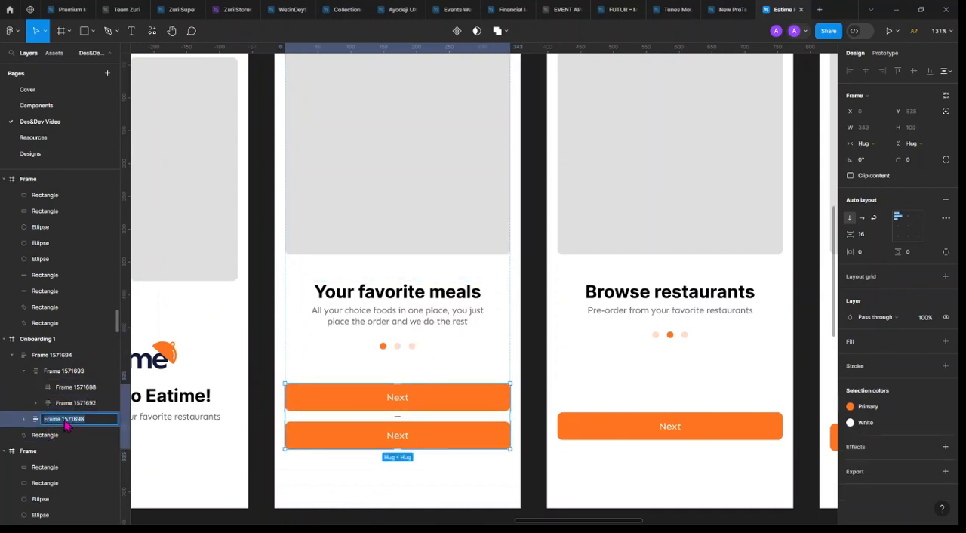
{"action": "type", "text": "CTAs"}
{"action": "key", "text": "Return"}
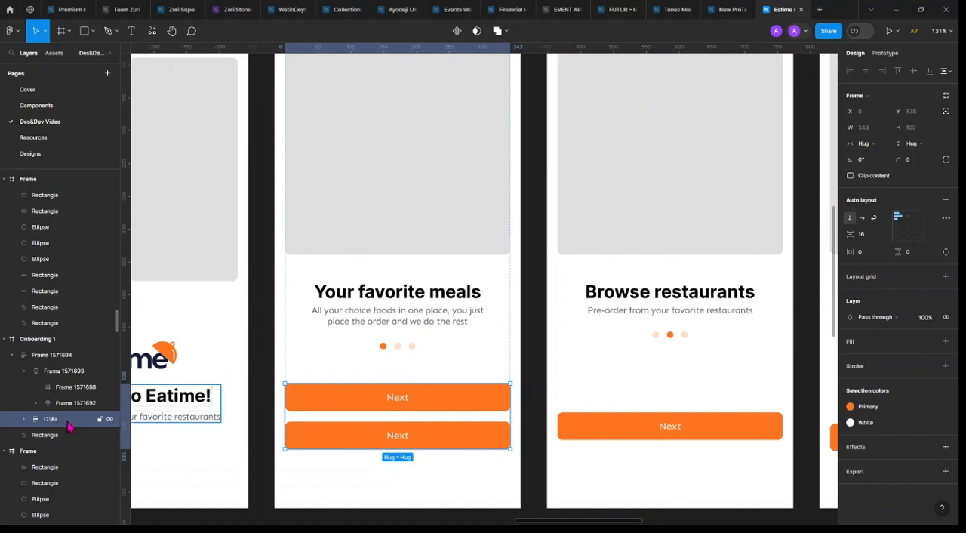
Set the vertical spacing between the two buttons in Onboarding 1's CTAs frame to 8
{"action": "left_click", "coordinate": [24, 419]}
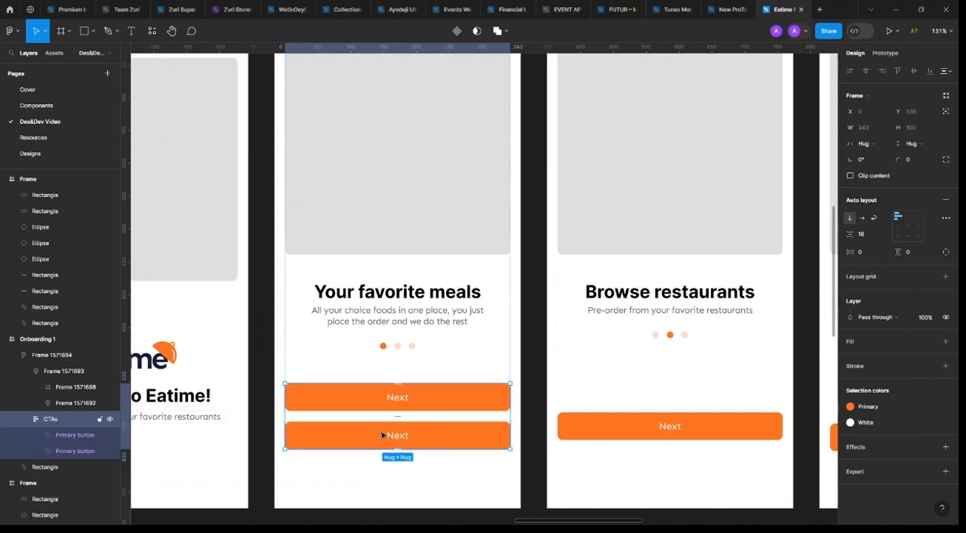
{"action": "left_click", "coordinate": [871, 236]}
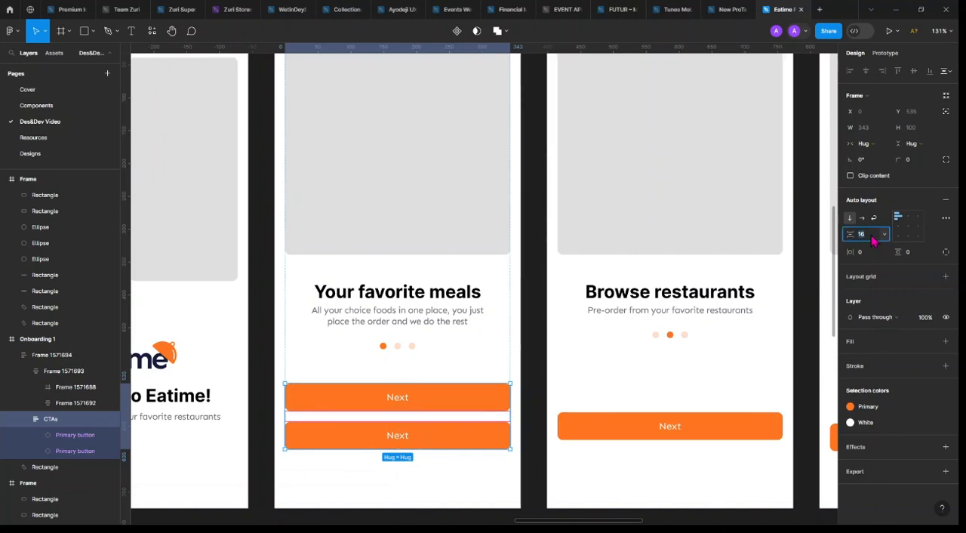
{"action": "type", "text": "12"}
{"action": "key", "text": "Return"}
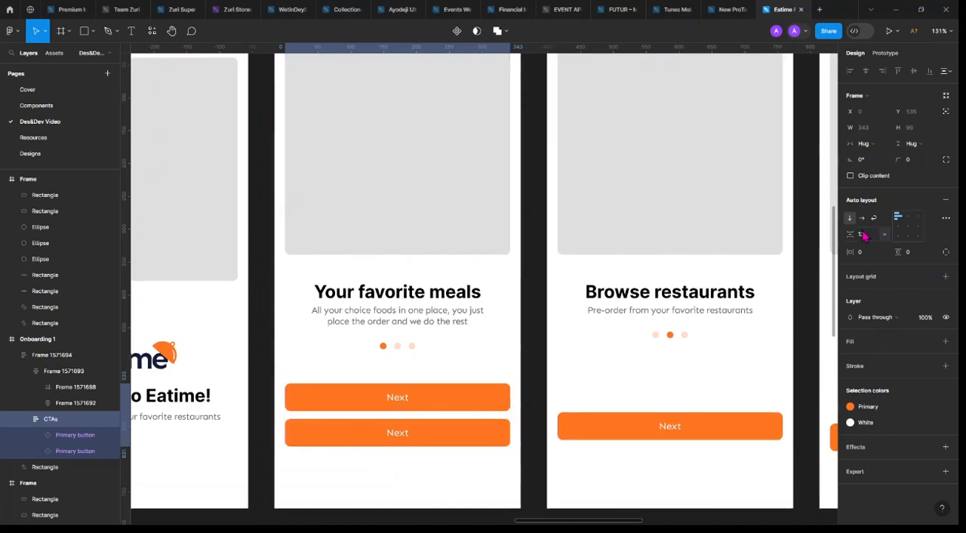
{"action": "left_click", "coordinate": [870, 236]}
{"action": "type", "text": "8"}
{"action": "key", "text": "Return"}
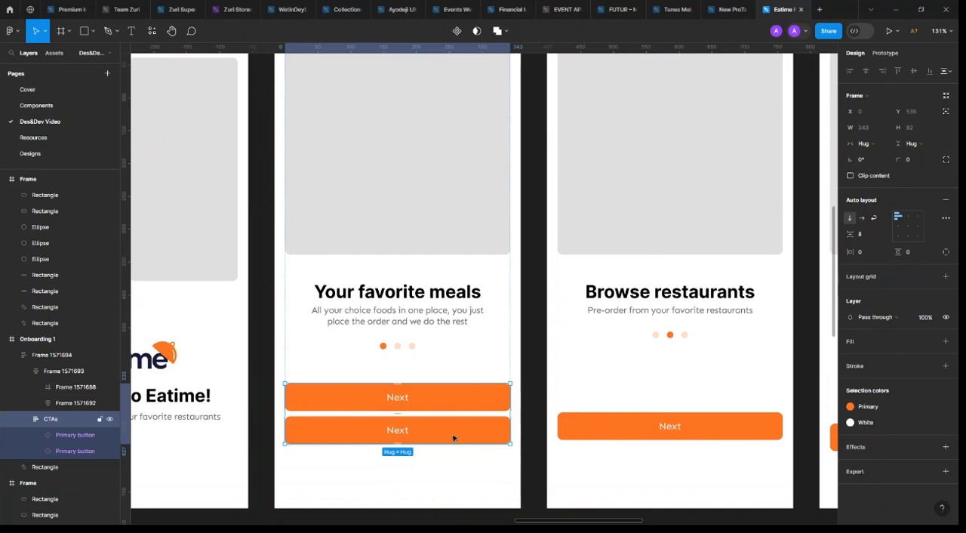
Change the label of Onboarding 1's lower Next button to "Skip"
{"action": "double_click", "coordinate": [398, 430]}
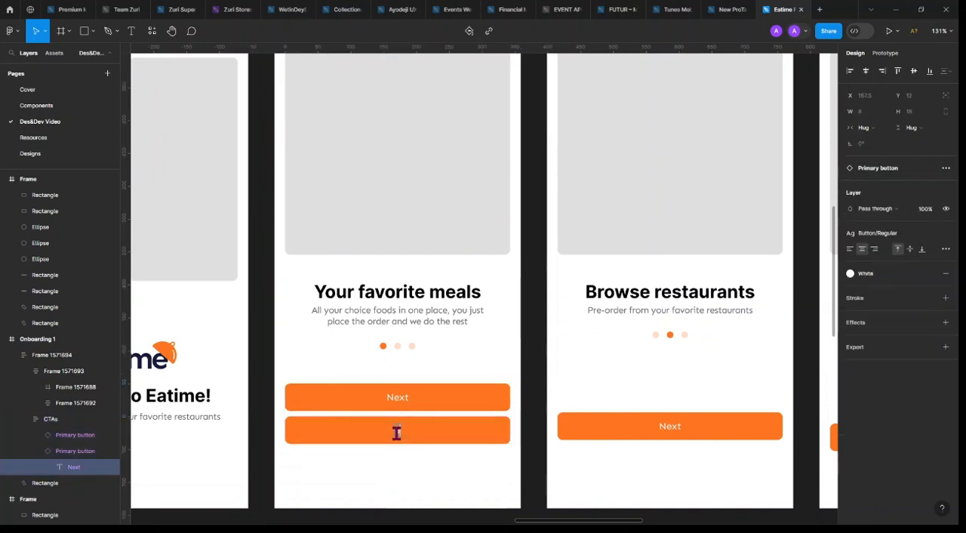
{"action": "type", "text": "Skip"}
{"action": "key", "text": "Escape"}
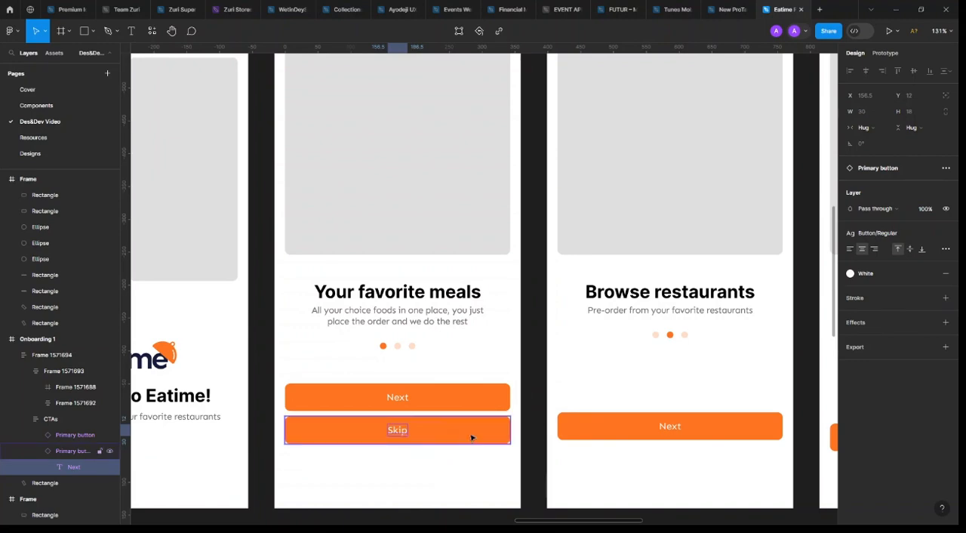
Go to the lower button's main component and add a variant whose Property 1 value is "Skip"
{"action": "left_click", "coordinate": [471, 437]}
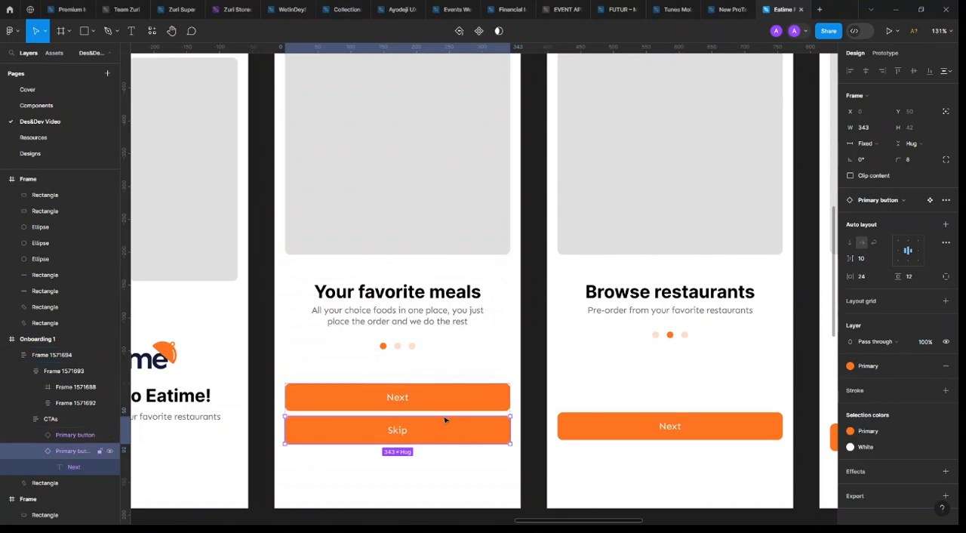
{"action": "left_click", "coordinate": [928, 200]}
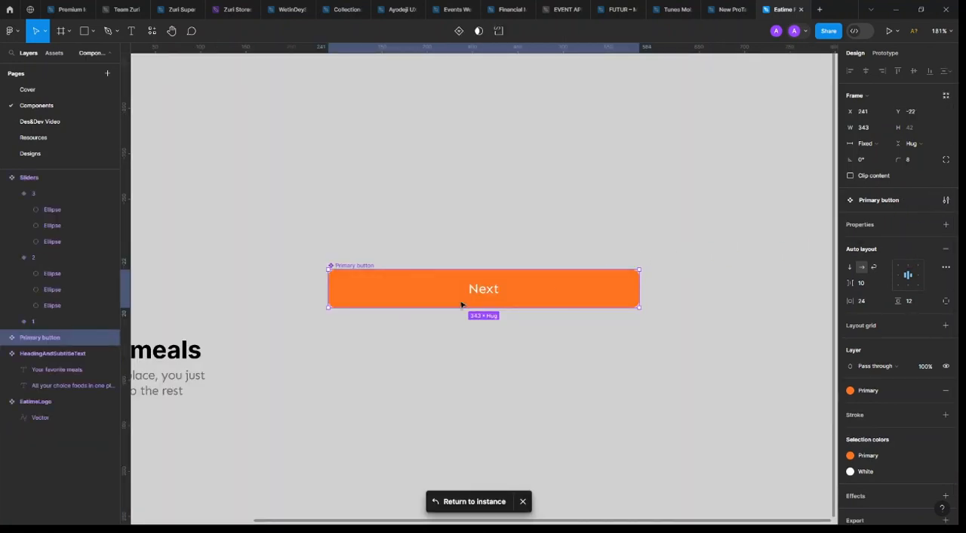
{"action": "left_click", "coordinate": [459, 31]}
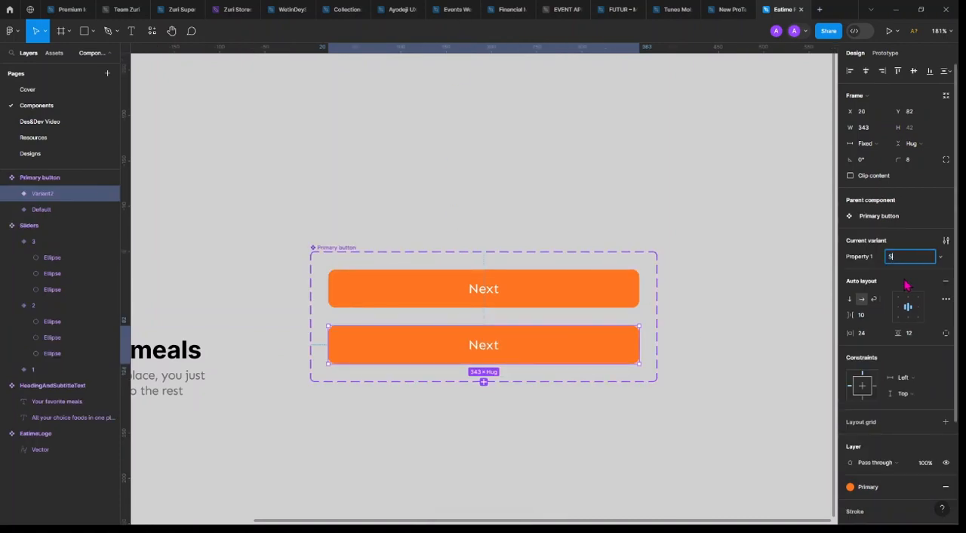
{"action": "type", "text": "Skip"}
{"action": "key", "text": "Return"}
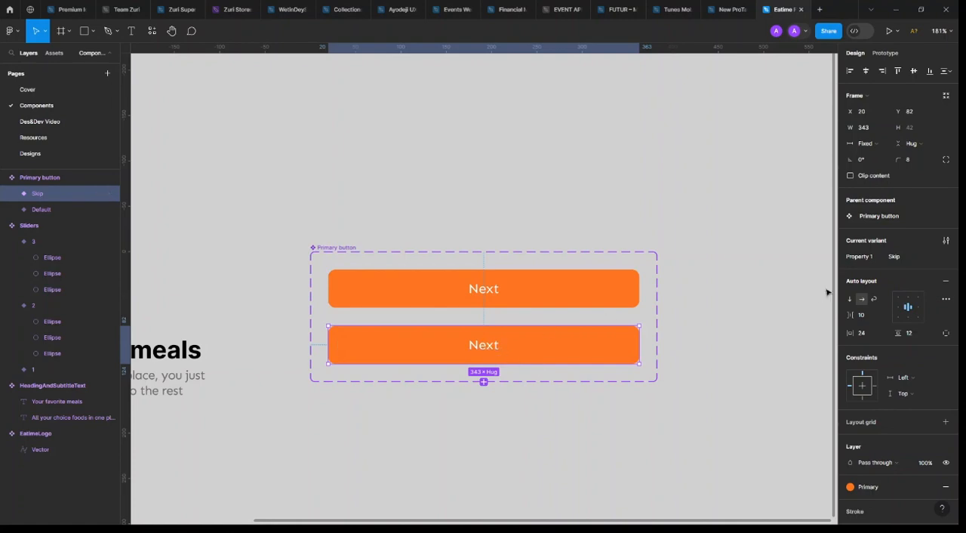
{"action": "left_click", "coordinate": [900, 256]}
Change the label text inside the Primary button's Skip variant to "Skip"
{"action": "double_click", "coordinate": [481, 348]}
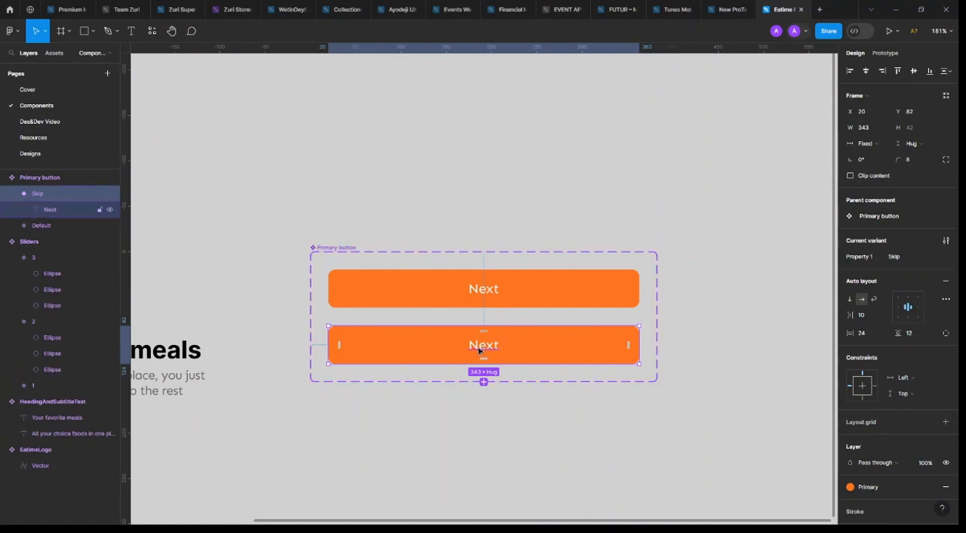
{"action": "double_click", "coordinate": [478, 344]}
{"action": "type", "text": "Skip"}
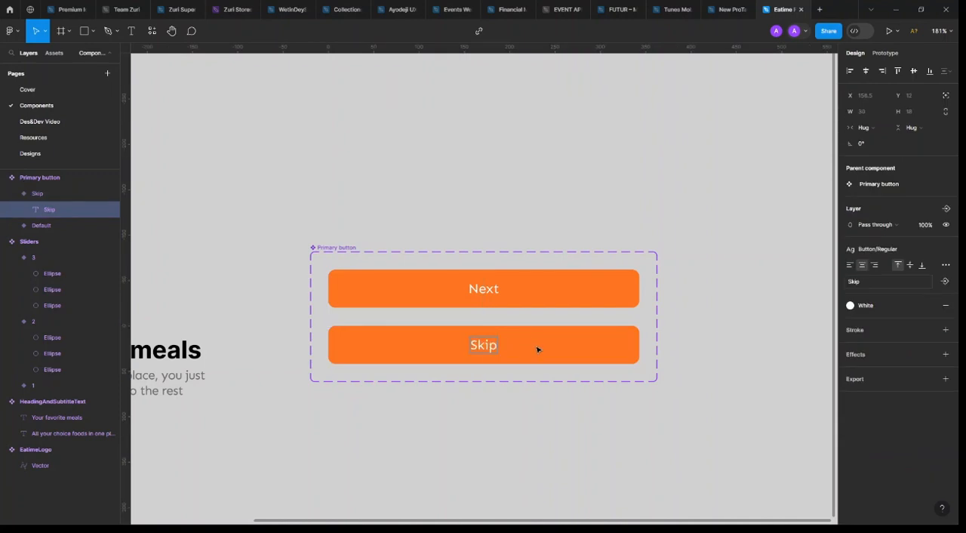
{"action": "key", "text": "Escape"}
{"action": "key", "text": "Escape"}
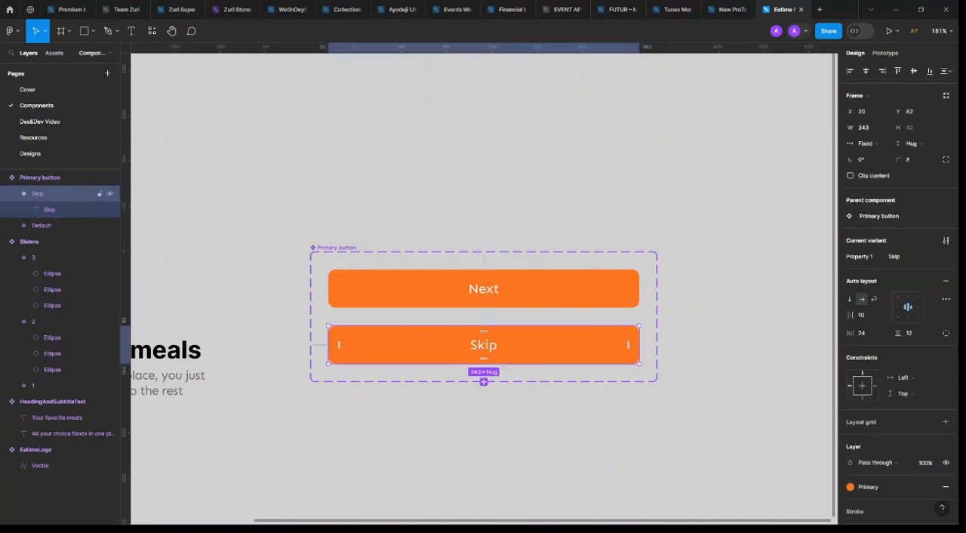
Detach the Primary color style from the Skip variant's fill and hide that fill
{"action": "scroll", "coordinate": [881, 487], "scroll_direction": "down", "scroll_amount": 3}
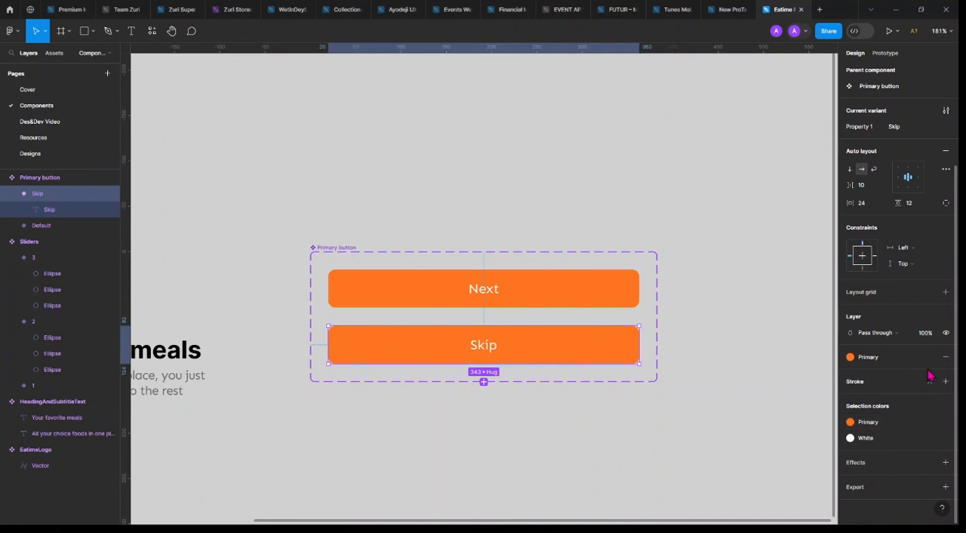
{"action": "left_click", "coordinate": [930, 356]}
{"action": "left_click", "coordinate": [929, 372]}
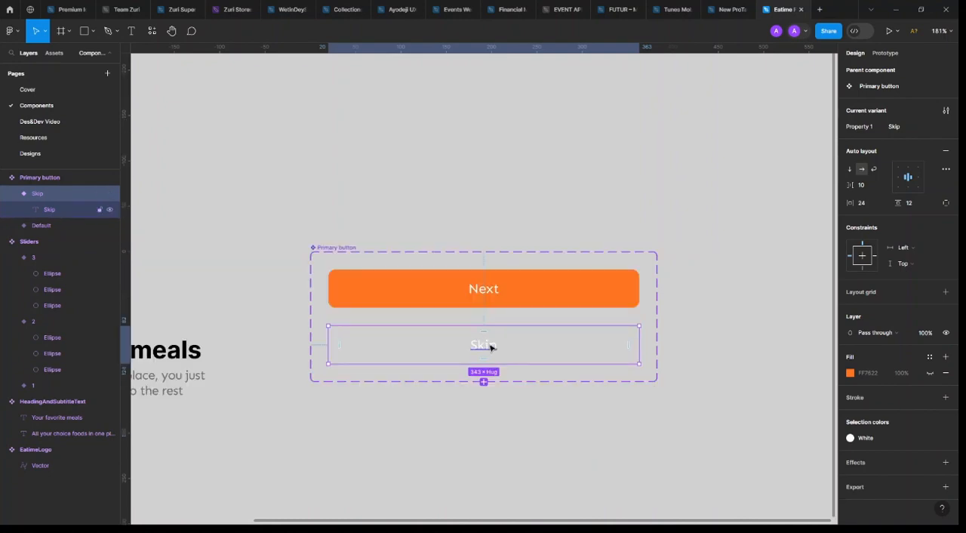
Apply the Secondary color style to the Skip variant's label
{"action": "left_click", "coordinate": [893, 440]}
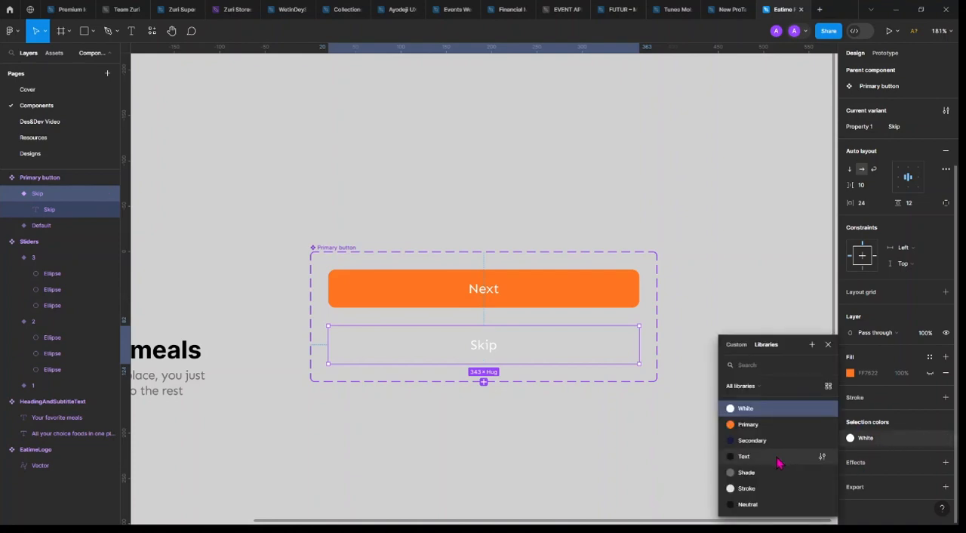
{"action": "left_click", "coordinate": [778, 457]}
{"action": "left_click", "coordinate": [851, 437]}
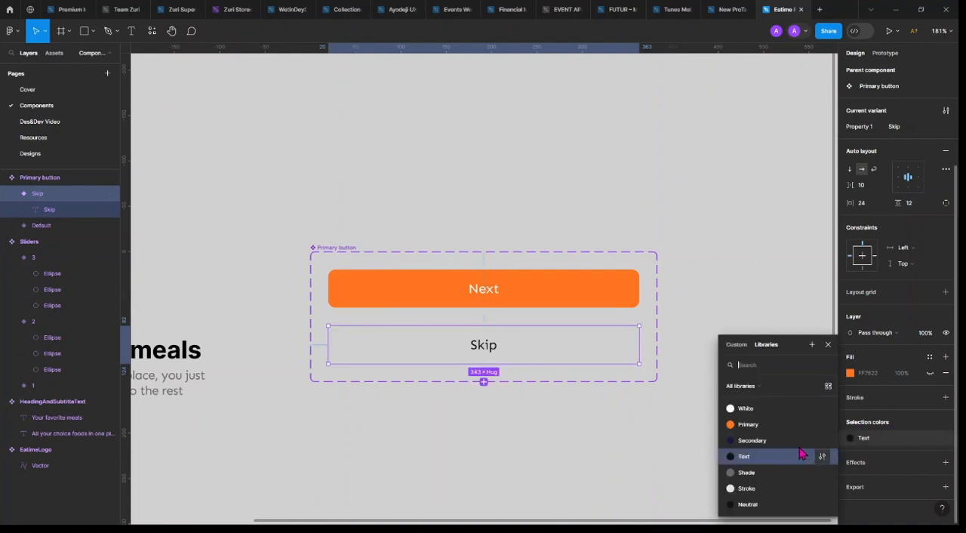
{"action": "left_click", "coordinate": [730, 432]}
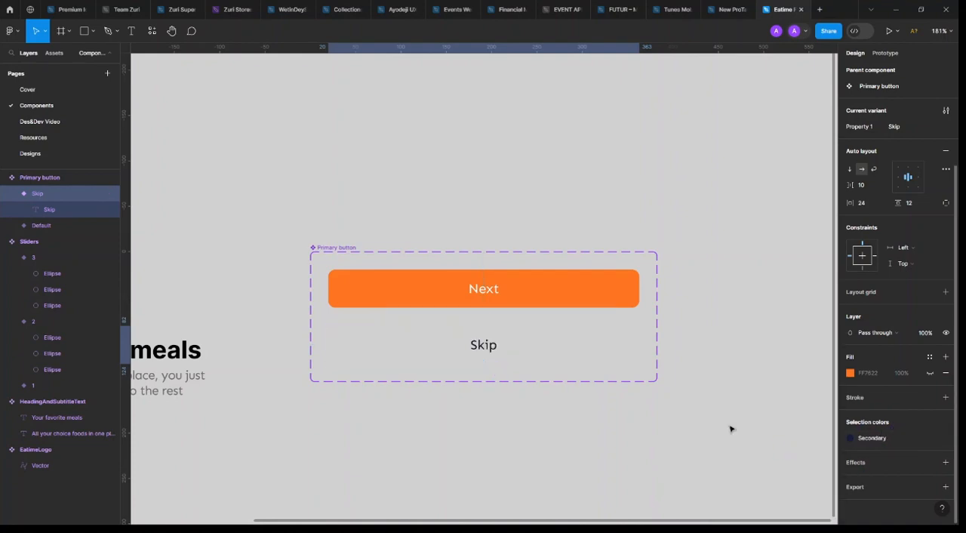
{"action": "left_click", "coordinate": [570, 412]}
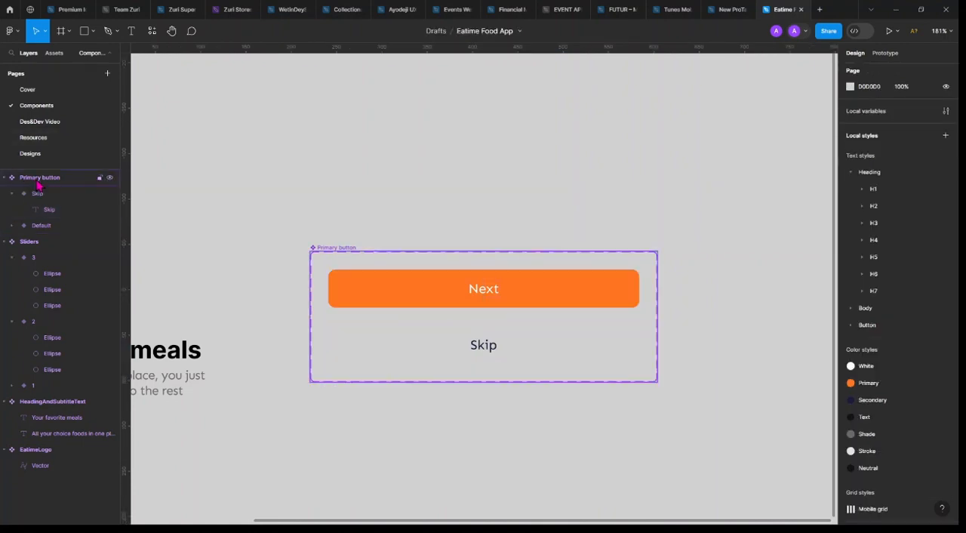
Return to the button instance in Onboarding 1's CTAs and switch its Property 1 to the Skip variant
{"action": "left_click", "coordinate": [500, 287]}
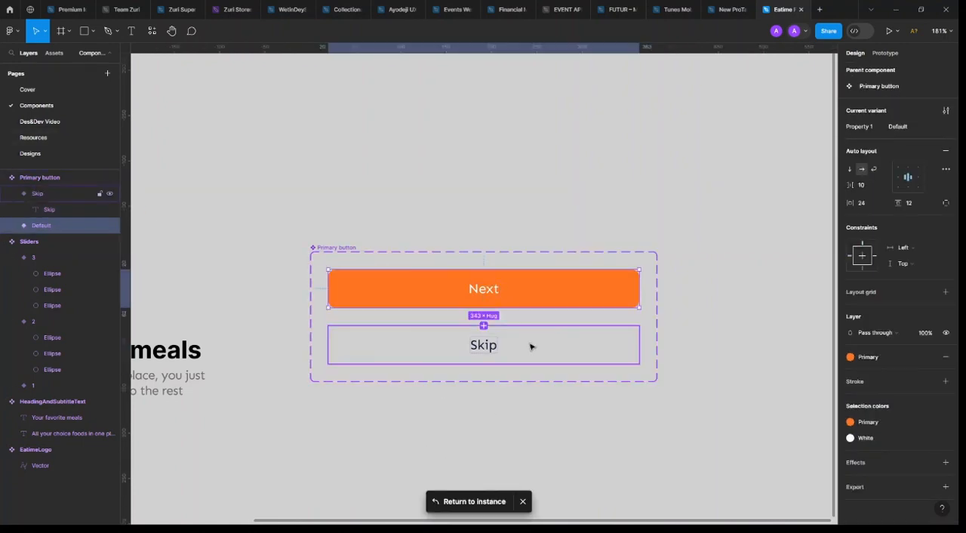
{"action": "left_click", "coordinate": [486, 502]}
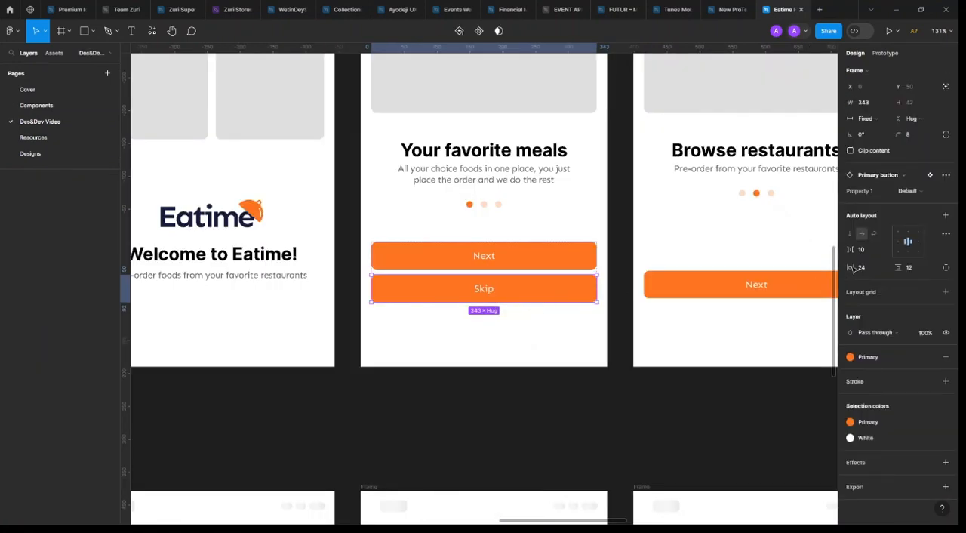
{"action": "left_click", "coordinate": [908, 191]}
{"action": "left_click", "coordinate": [909, 205]}
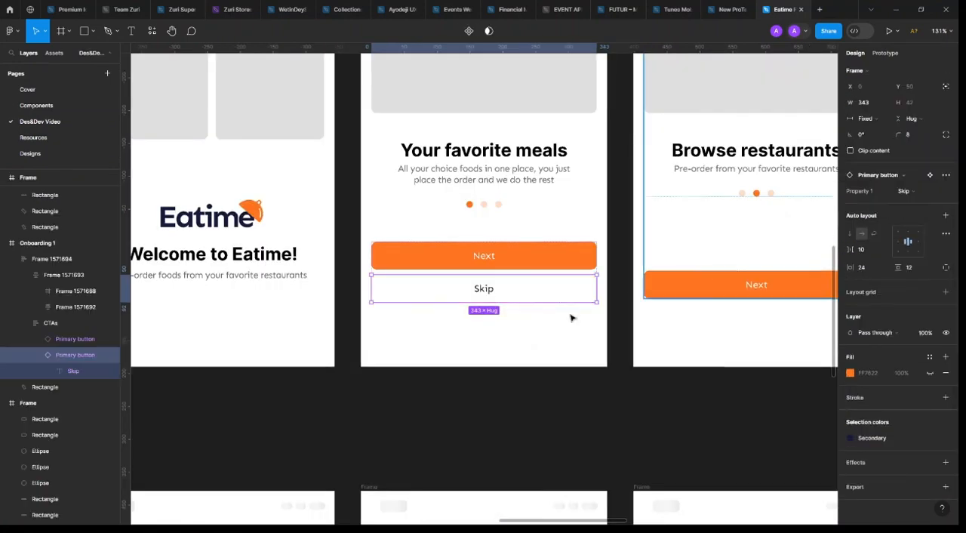
{"action": "scroll", "coordinate": [571, 318], "scroll_direction": "down", "scroll_amount": 3}
{"action": "scroll", "coordinate": [431, 297], "scroll_direction": "right", "scroll_amount": 3}
{"action": "left_click", "coordinate": [257, 360]}
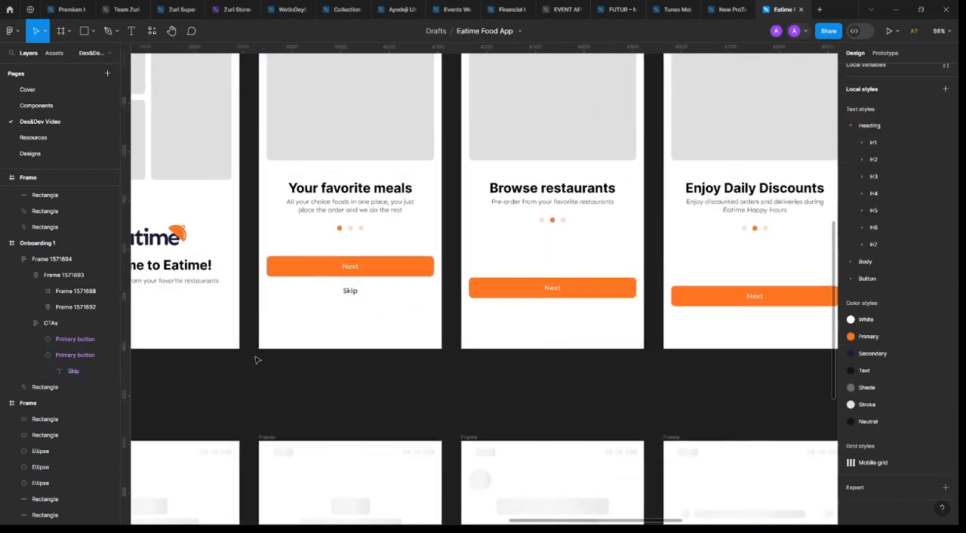
{"action": "scroll", "coordinate": [273, 364], "scroll_direction": "up", "scroll_amount": 3}
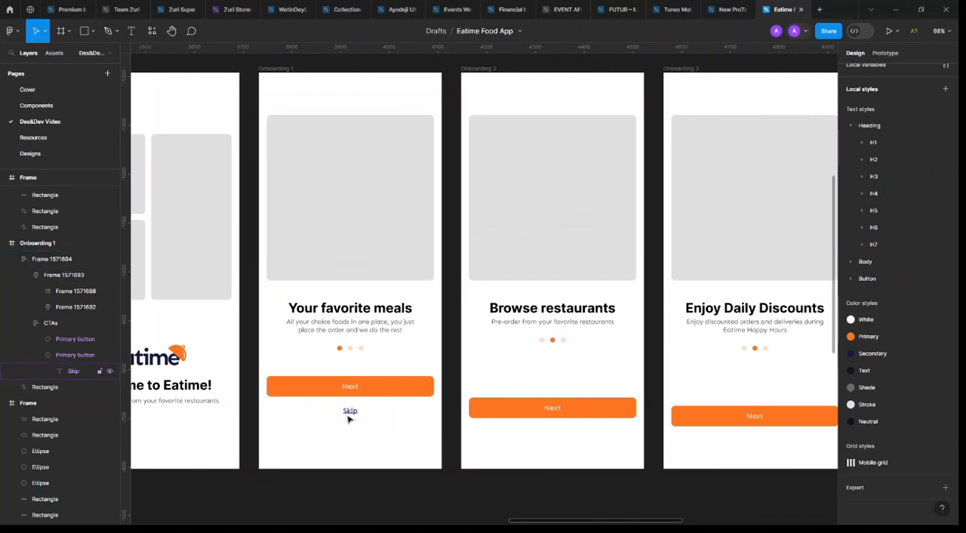
{"action": "scroll", "coordinate": [351, 415], "scroll_direction": "up", "scroll_amount": 3}
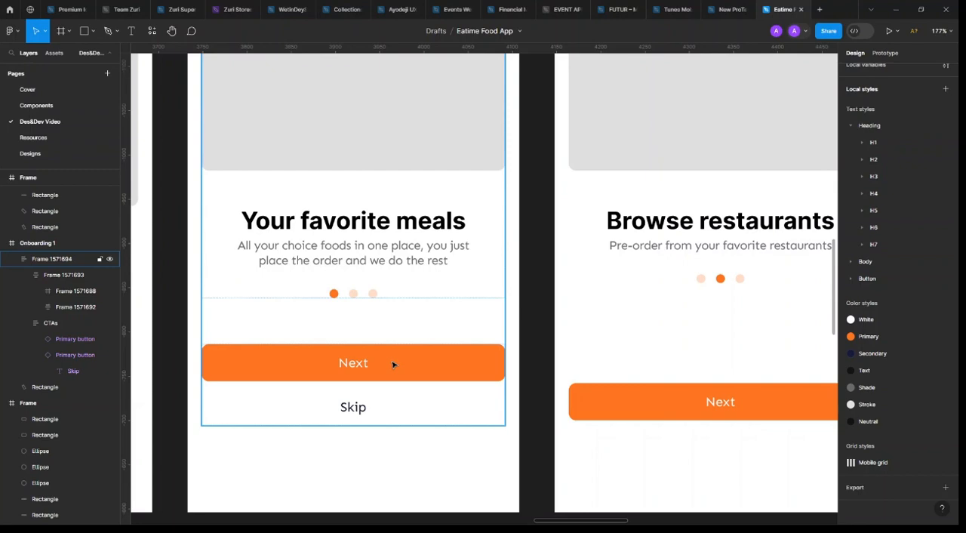
{"action": "scroll", "coordinate": [396, 363], "scroll_direction": "down", "scroll_amount": 5}
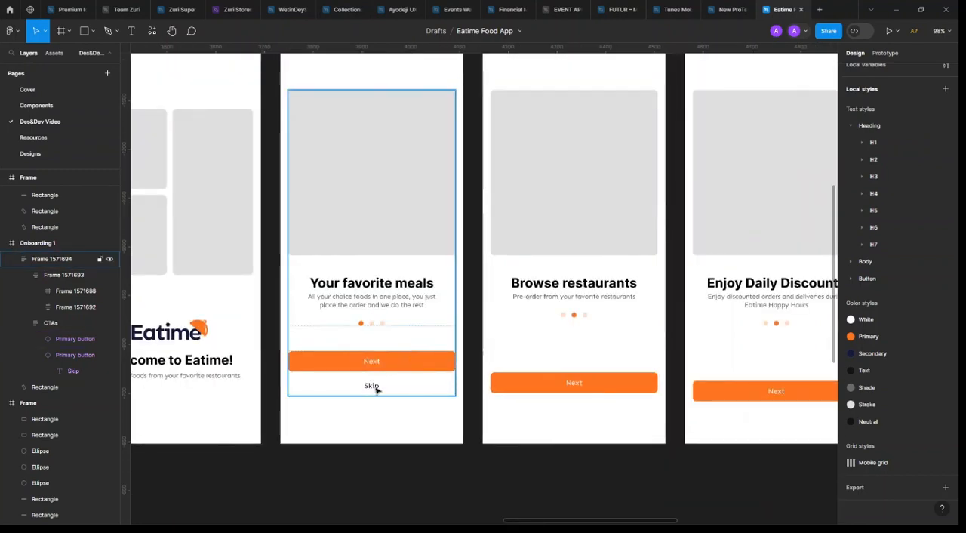
{"action": "left_click", "coordinate": [436, 361]}
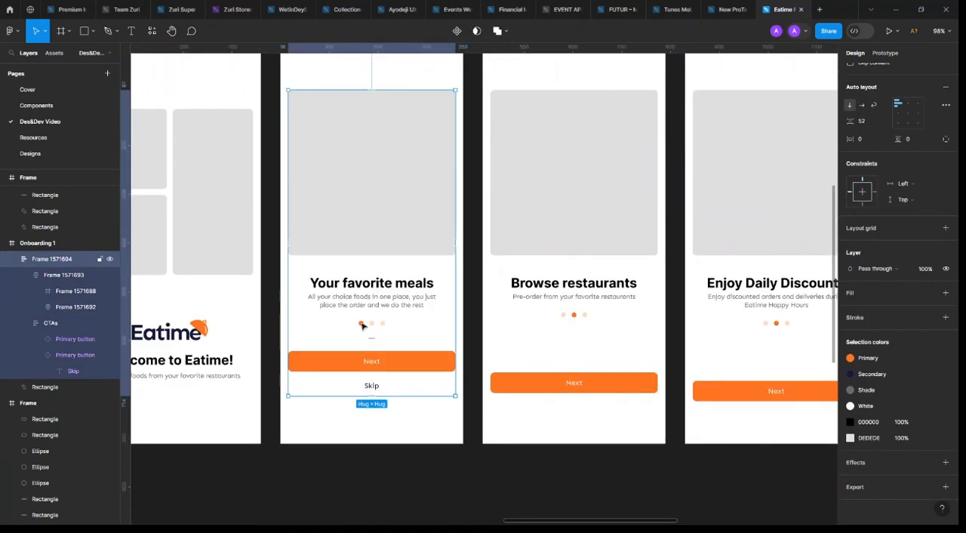
{"action": "left_click", "coordinate": [601, 364], "text": "shift"}
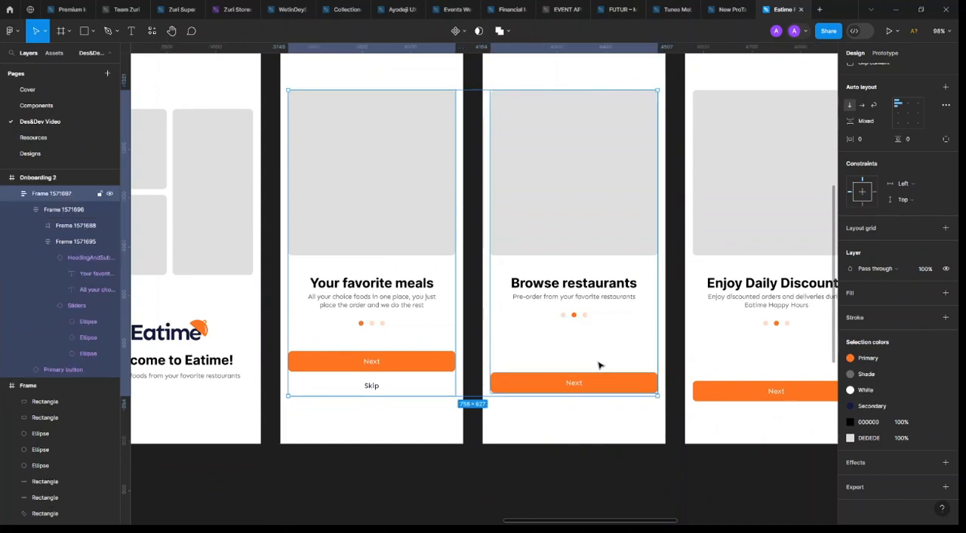
{"action": "left_click", "coordinate": [596, 366]}
{"action": "key", "text": "ctrl+z"}
{"action": "key", "text": "ctrl+z"}
{"action": "key", "text": "ctrl+z"}
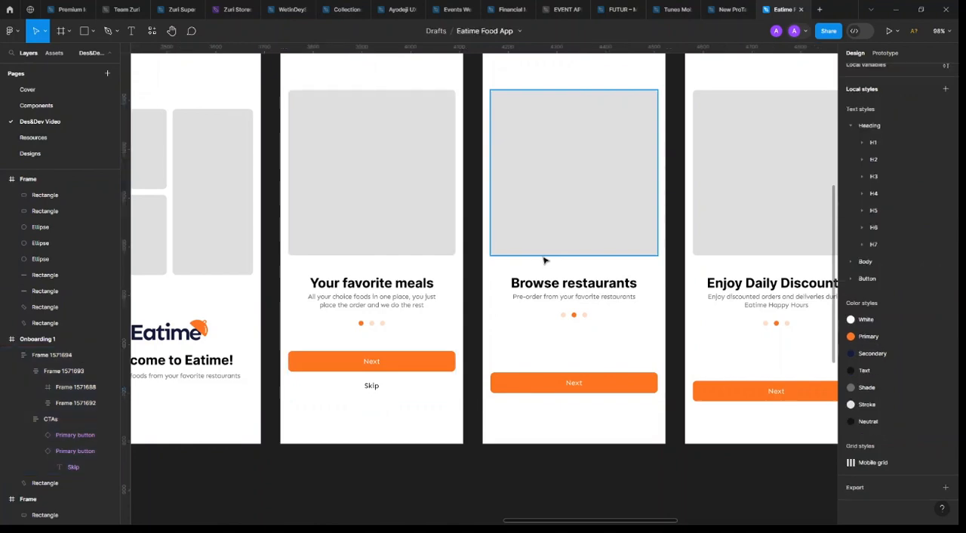
{"action": "key", "text": "ctrl+z"}
{"action": "key", "text": "ctrl+z"}
{"action": "left_click", "coordinate": [600, 262]}
{"action": "left_click", "coordinate": [702, 234], "text": "shift"}
{"action": "left_click", "coordinate": [397, 211], "text": "shift"}
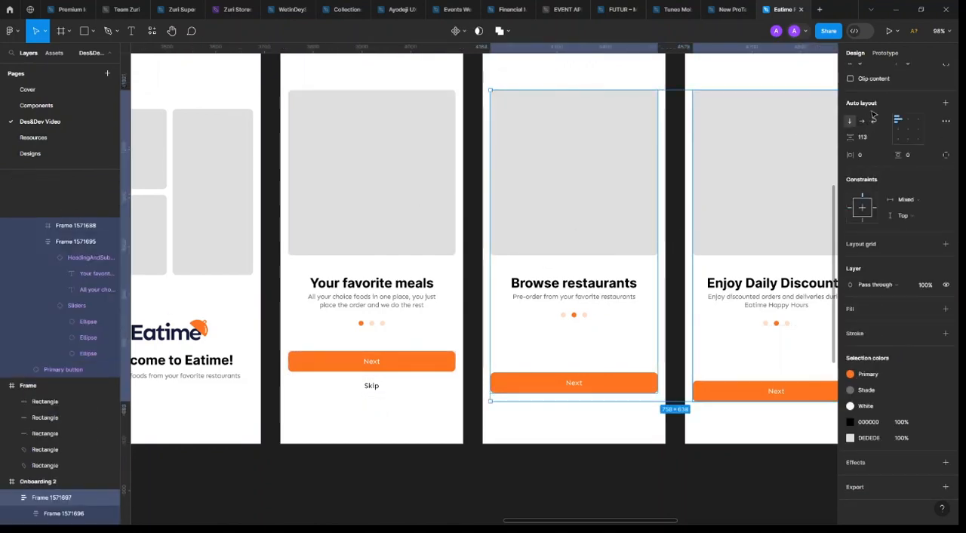
{"action": "scroll", "coordinate": [901, 123], "scroll_direction": "up", "scroll_amount": 2}
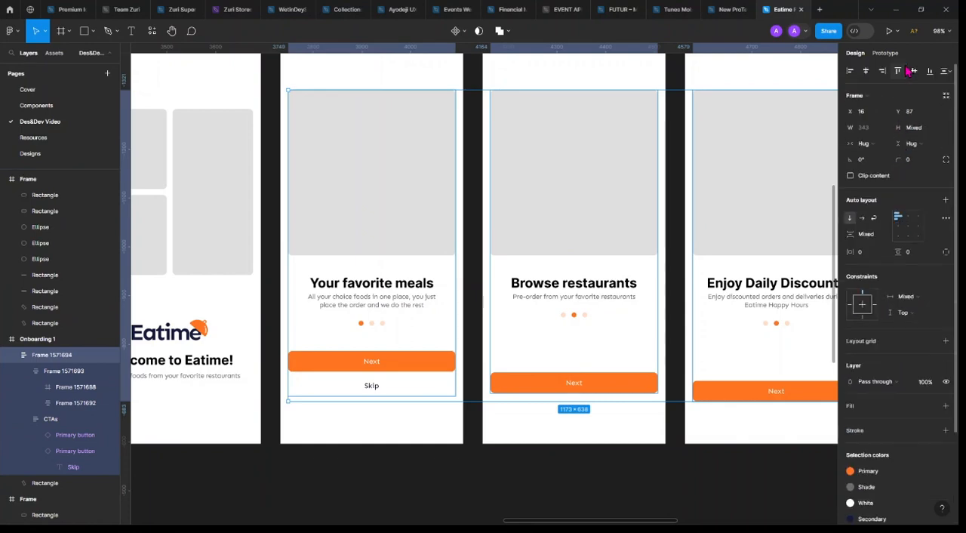
Set the auto layout vertical spacing of Onboarding 2's main content frame to 52
{"action": "left_click", "coordinate": [558, 208]}
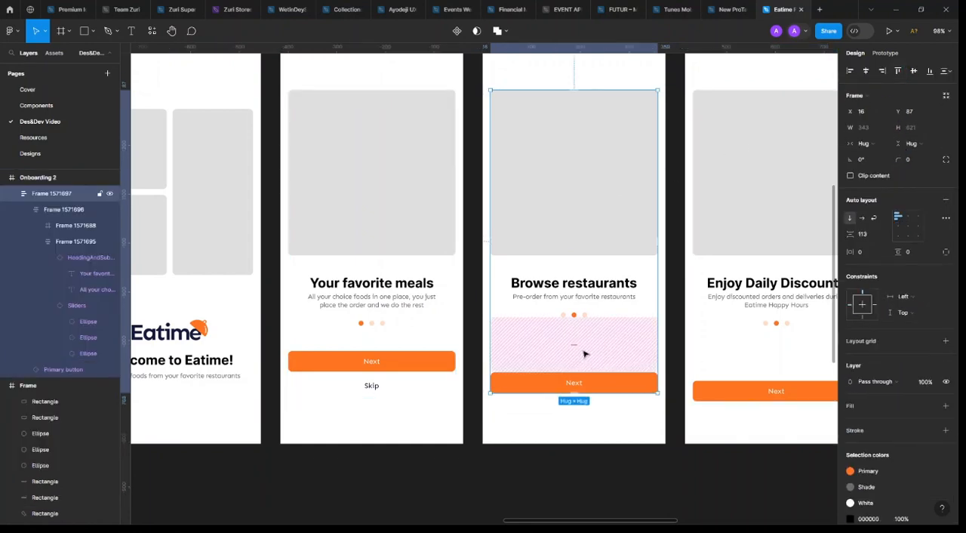
{"action": "type", "text": "52"}
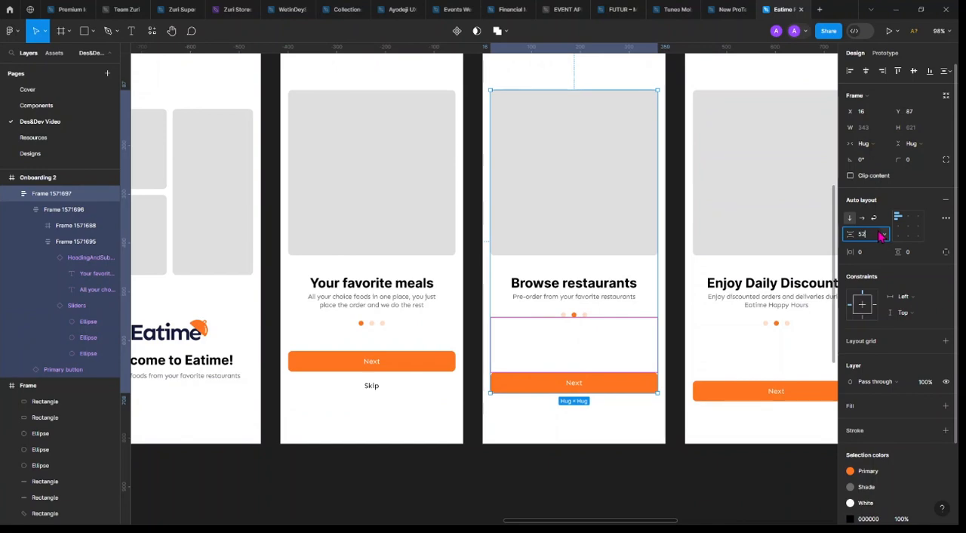
{"action": "key", "text": "Return"}
Duplicate the Next button in Onboarding 2 and wrap both copies in a vertical auto layout with a spacing of 12
{"action": "double_click", "coordinate": [627, 355]}
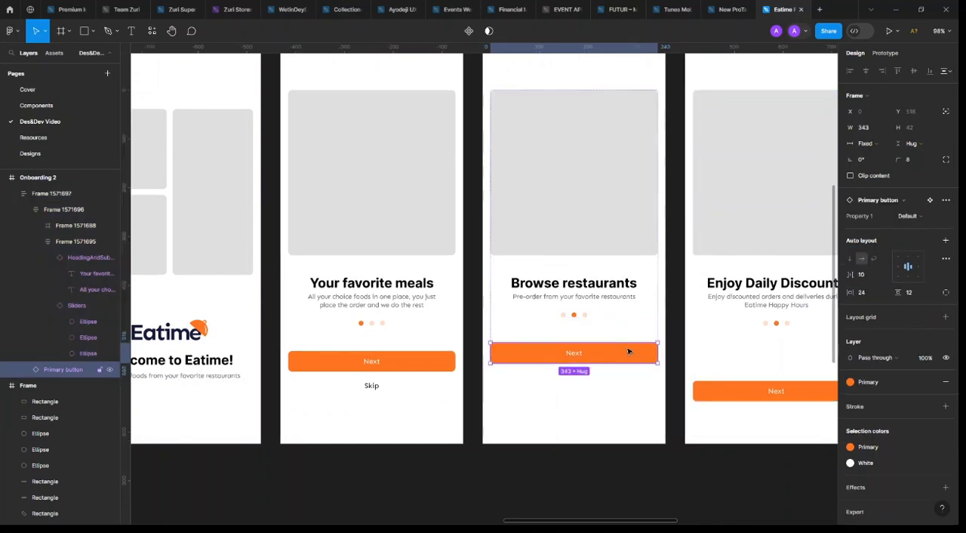
{"action": "key", "text": "ctrl+d"}
{"action": "left_click", "coordinate": [627, 351], "text": "shift"}
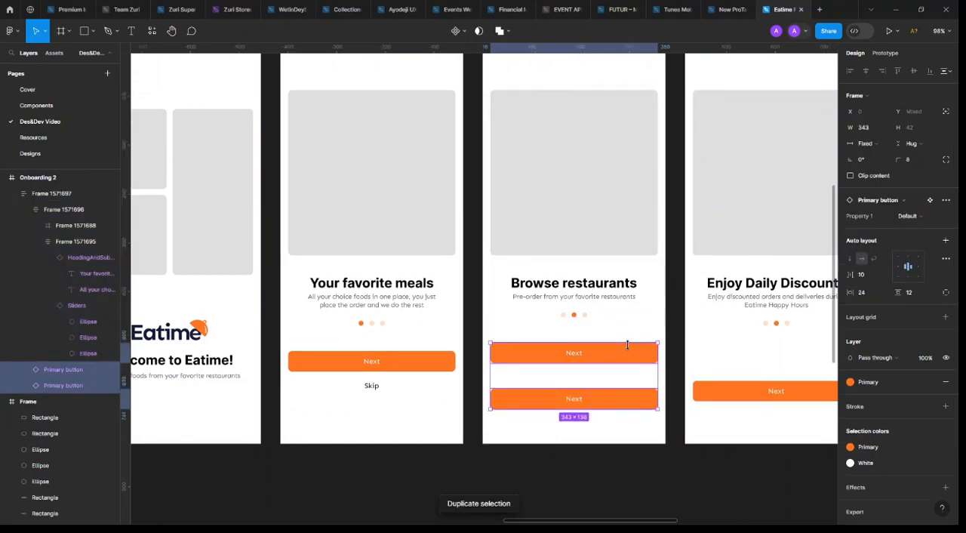
{"action": "key", "text": "shift+a"}
{"action": "left_click", "coordinate": [876, 235]}
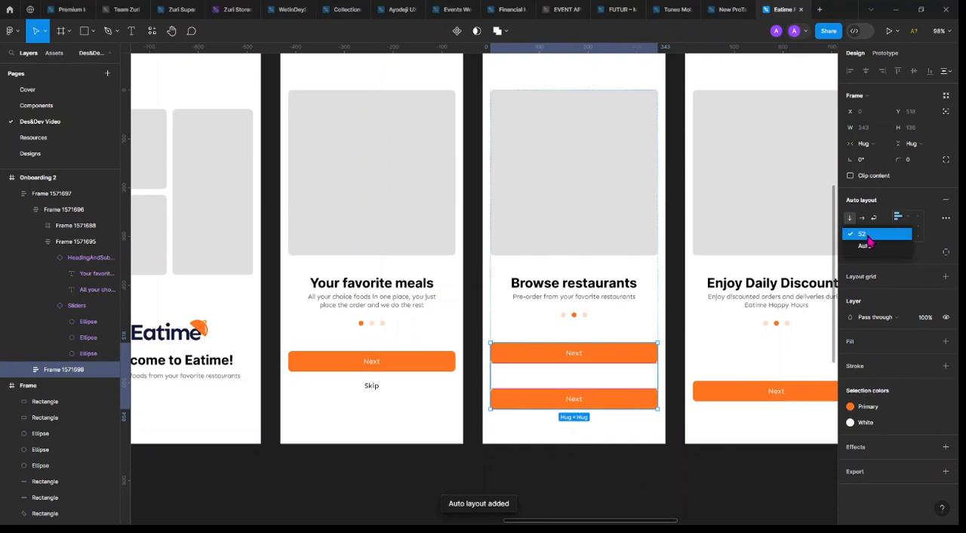
{"action": "left_click", "coordinate": [869, 242]}
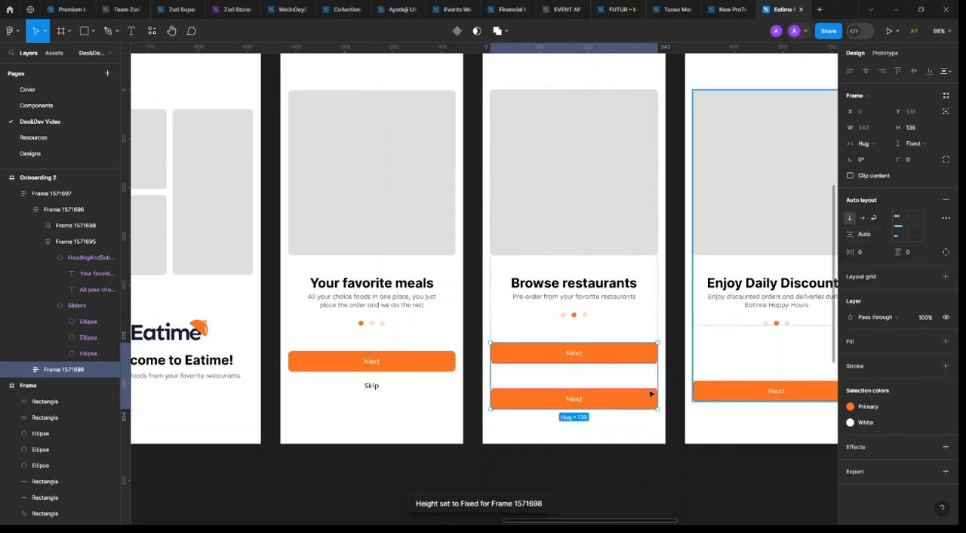
{"action": "left_click", "coordinate": [867, 238]}
{"action": "key", "text": "Return"}
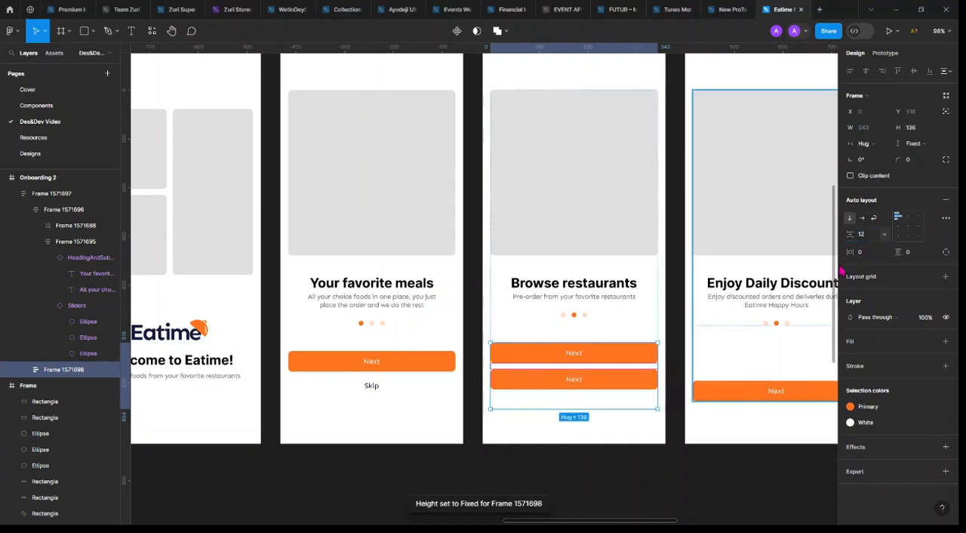
Set the height of Onboarding 2's two-button frame to Hug contents
{"action": "left_click", "coordinate": [640, 329]}
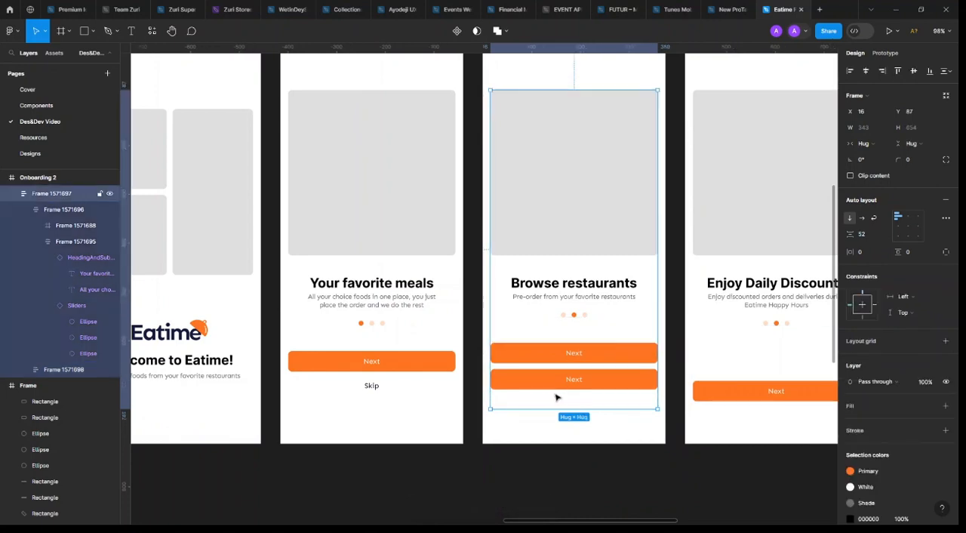
{"action": "left_click", "coordinate": [405, 369]}
{"action": "left_click", "coordinate": [601, 388]}
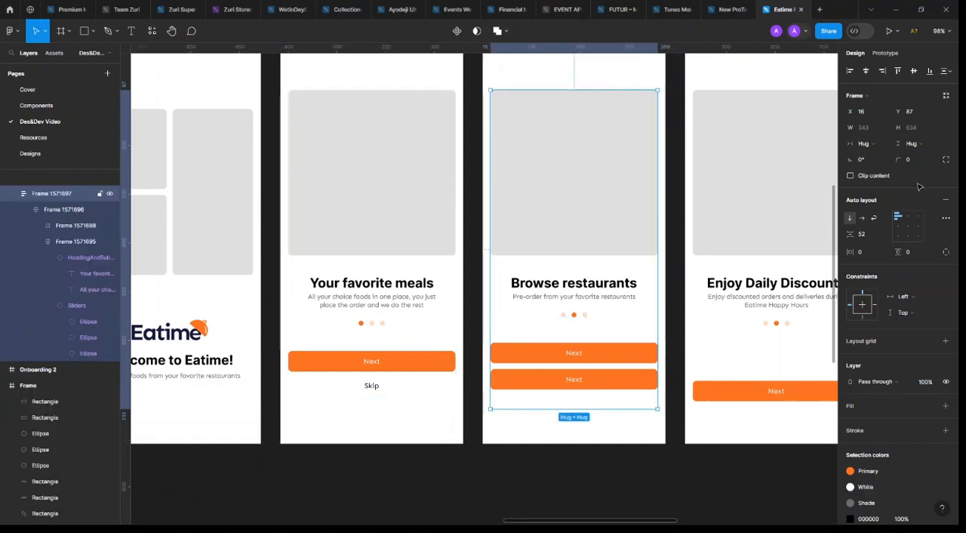
{"action": "left_click", "coordinate": [60, 369]}
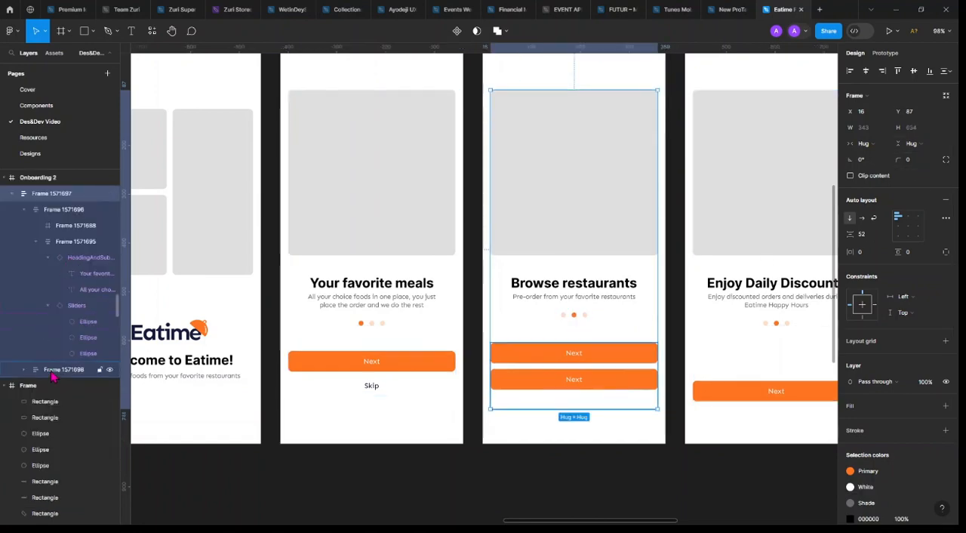
{"action": "left_click", "coordinate": [923, 147]}
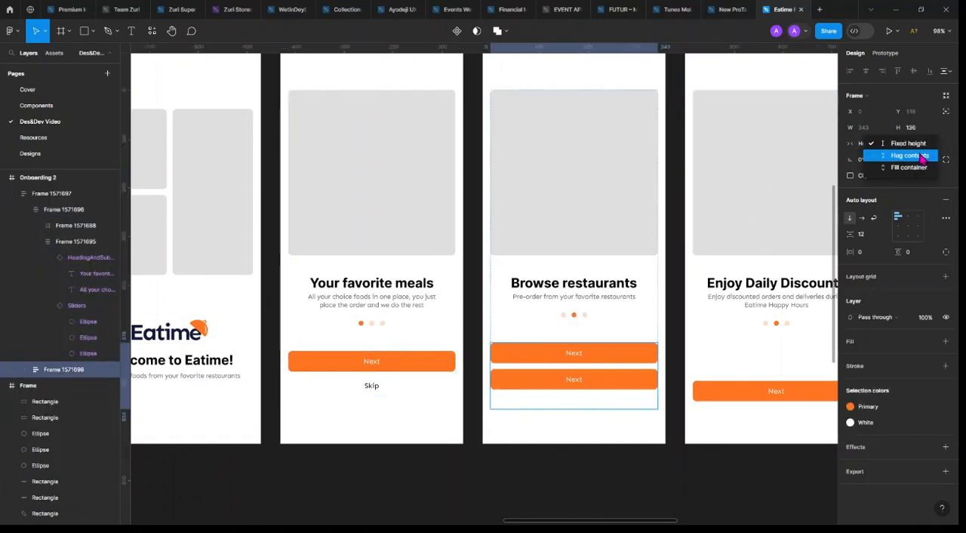
{"action": "left_click", "coordinate": [925, 156]}
Switch Property 1 of the lower button in Onboarding 2 to the Skip variant
{"action": "left_click", "coordinate": [602, 372]}
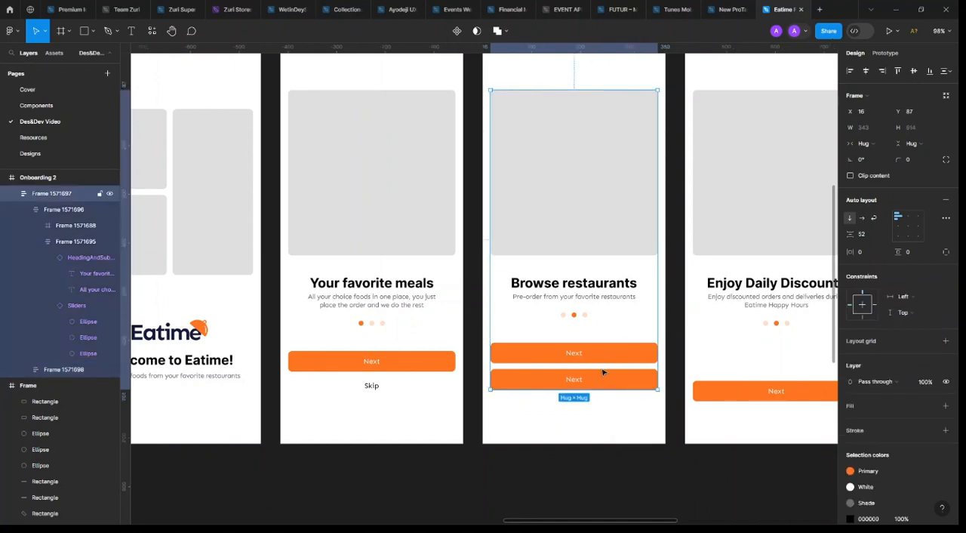
{"action": "double_click", "coordinate": [604, 380]}
{"action": "left_click", "coordinate": [898, 216]}
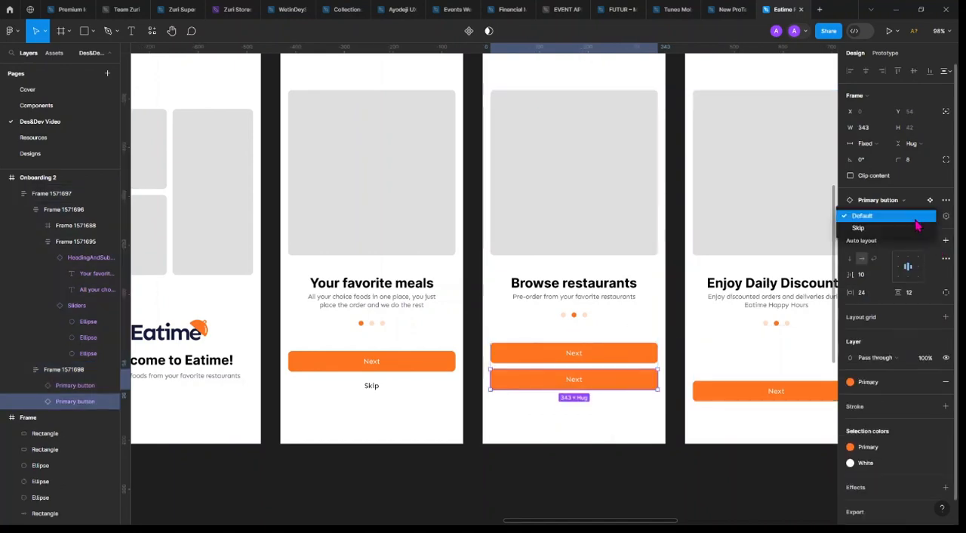
{"action": "left_click", "coordinate": [905, 234]}
Set the auto layout vertical spacing of Onboarding 3's main content frame to 52
{"action": "scroll", "coordinate": [593, 390], "scroll_direction": "right", "scroll_amount": 5}
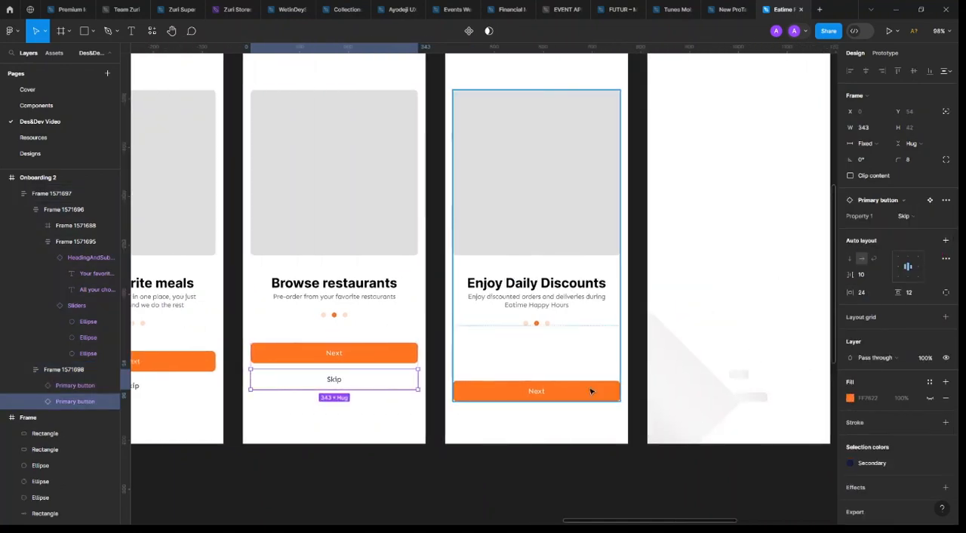
{"action": "left_click", "coordinate": [592, 373]}
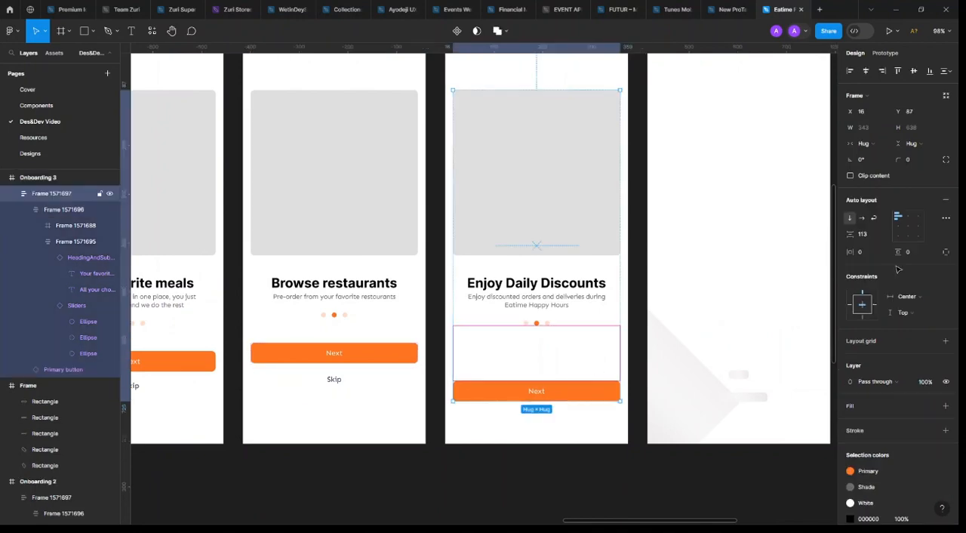
{"action": "left_click", "coordinate": [568, 223]}
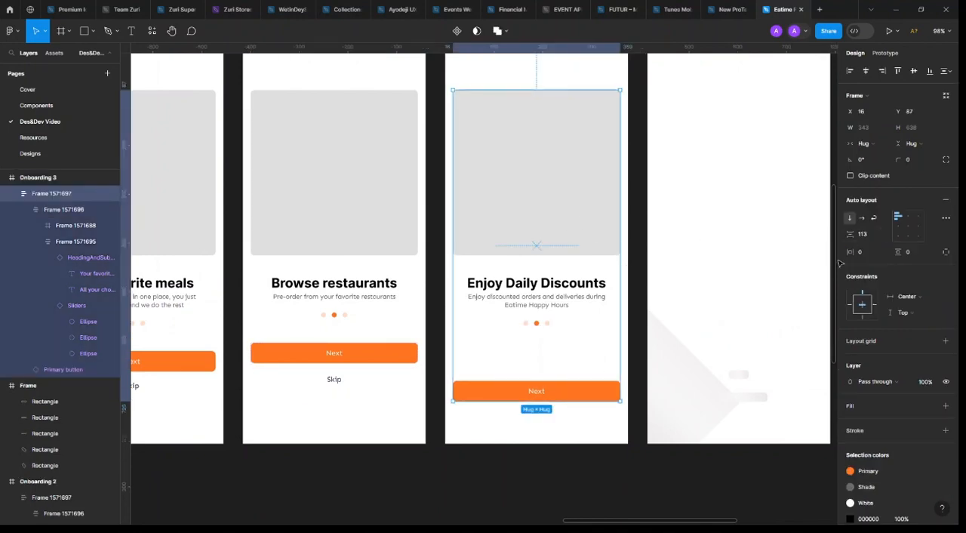
{"action": "left_click", "coordinate": [871, 238]}
{"action": "type", "text": "52"}
{"action": "key", "text": "Return"}
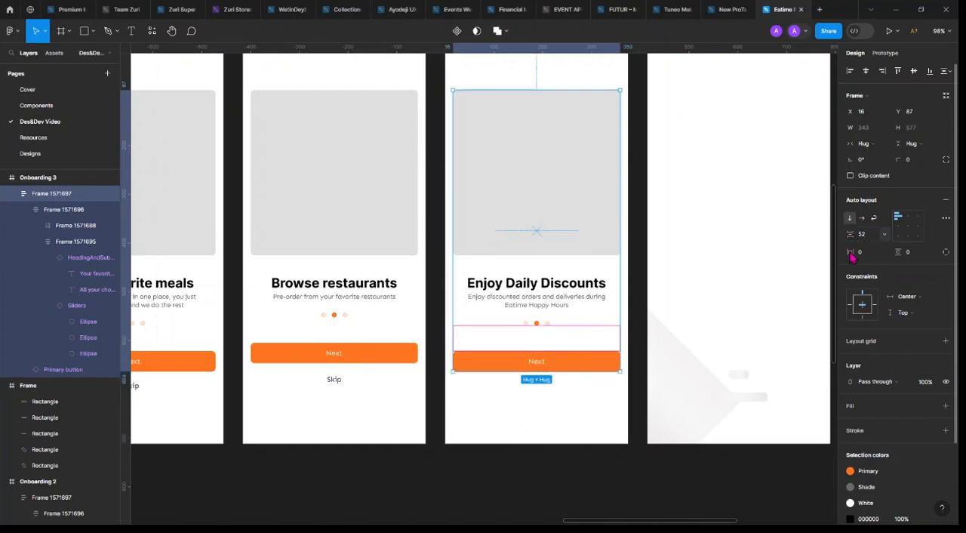
Duplicate the Next button in Onboarding 3 and wrap both copies in a vertical auto layout with a spacing of 12
{"action": "left_click", "coordinate": [571, 362]}
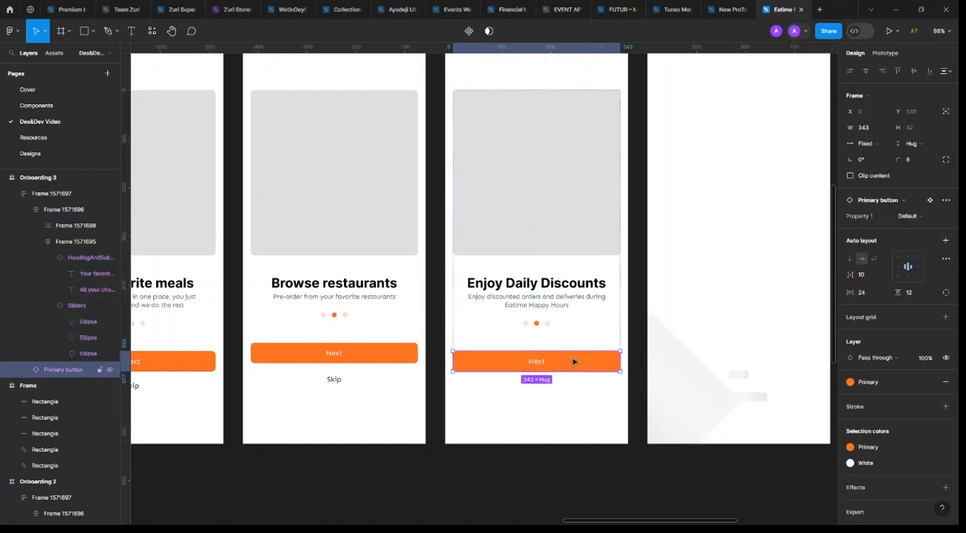
{"action": "key", "text": "ctrl+d"}
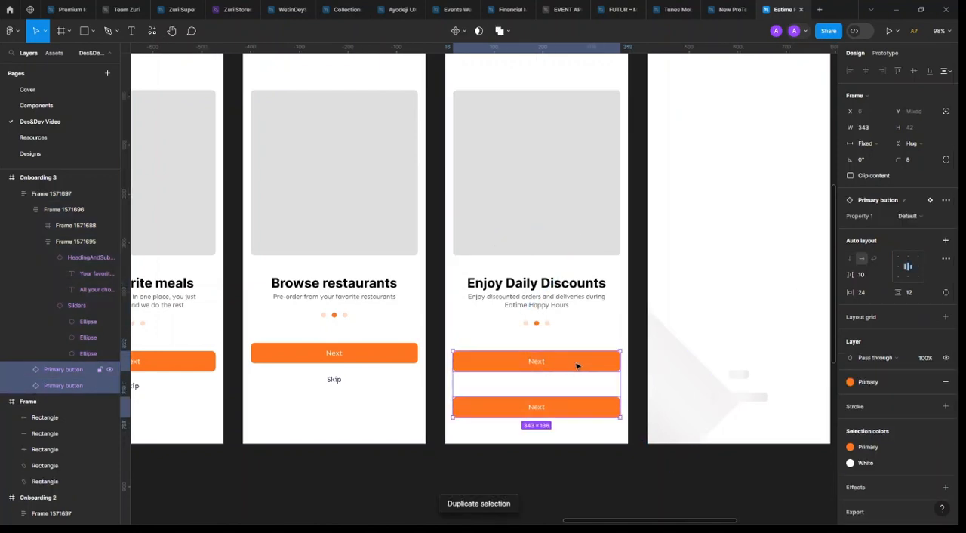
{"action": "key", "text": "shift+a"}
{"action": "left_click", "coordinate": [873, 239]}
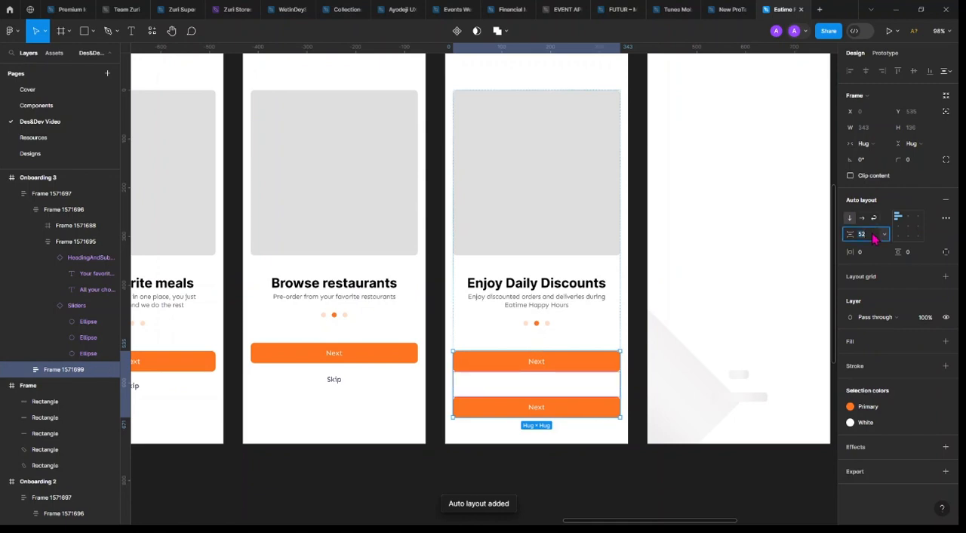
{"action": "type", "text": "12"}
{"action": "key", "text": "Return"}
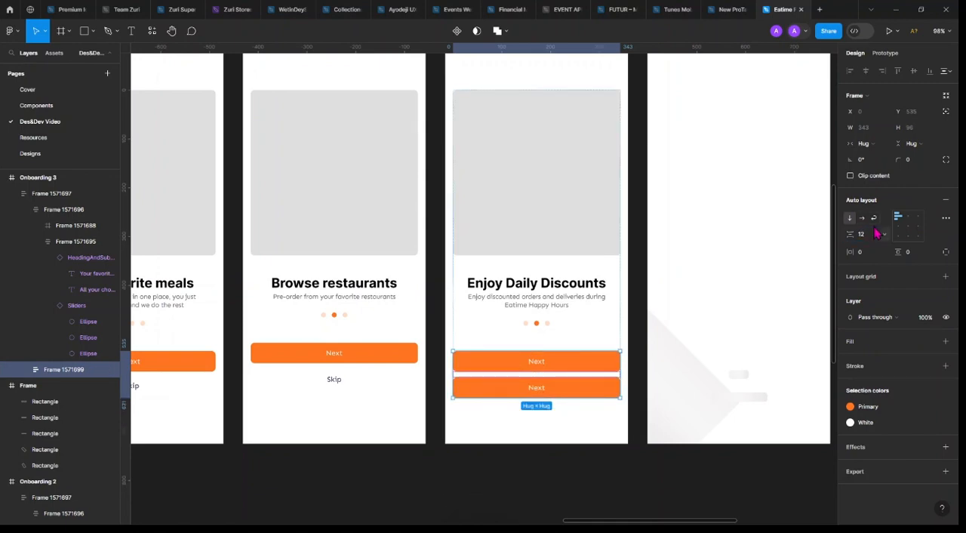
Switch Property 1 of the lower button in Onboarding 3 to the Skip variant and clear the selection
{"action": "left_click", "coordinate": [590, 388]}
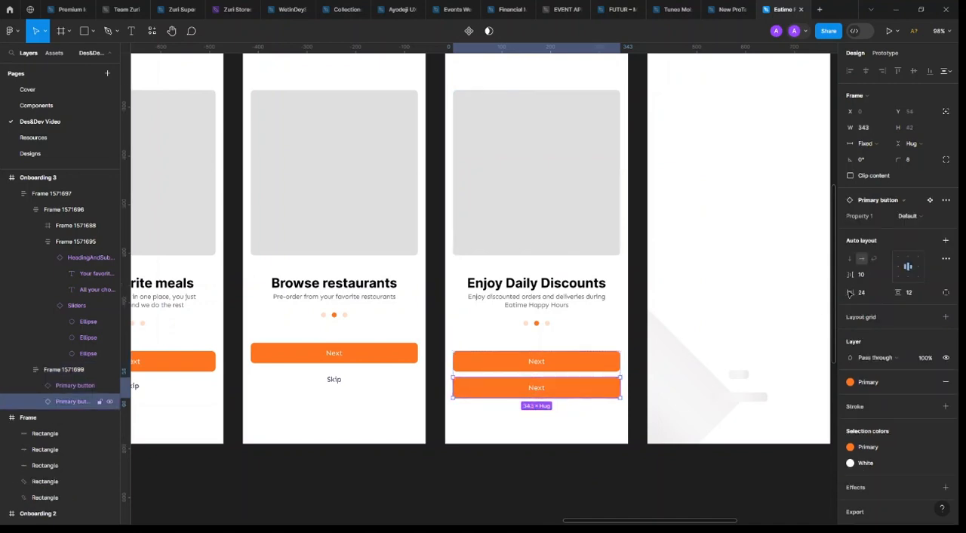
{"action": "left_click", "coordinate": [929, 217]}
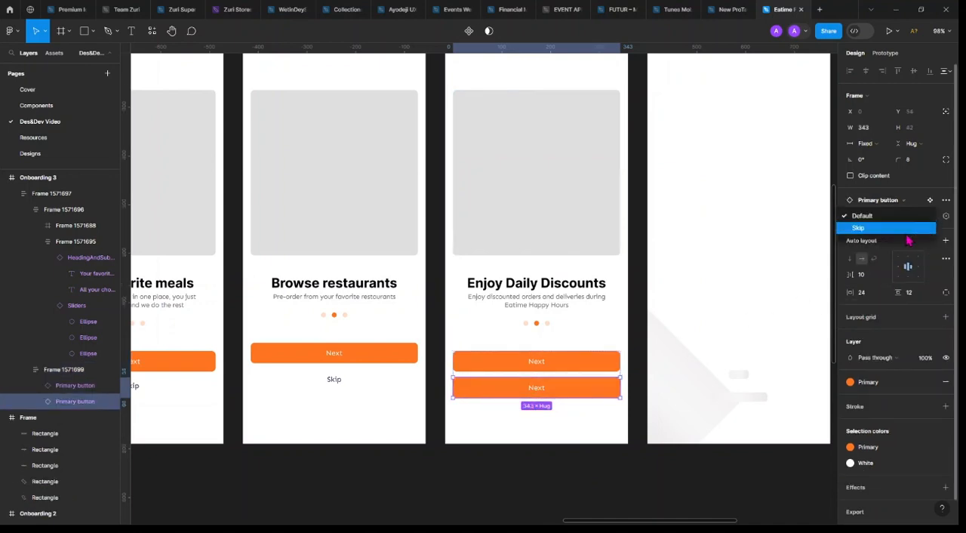
{"action": "left_click", "coordinate": [895, 231]}
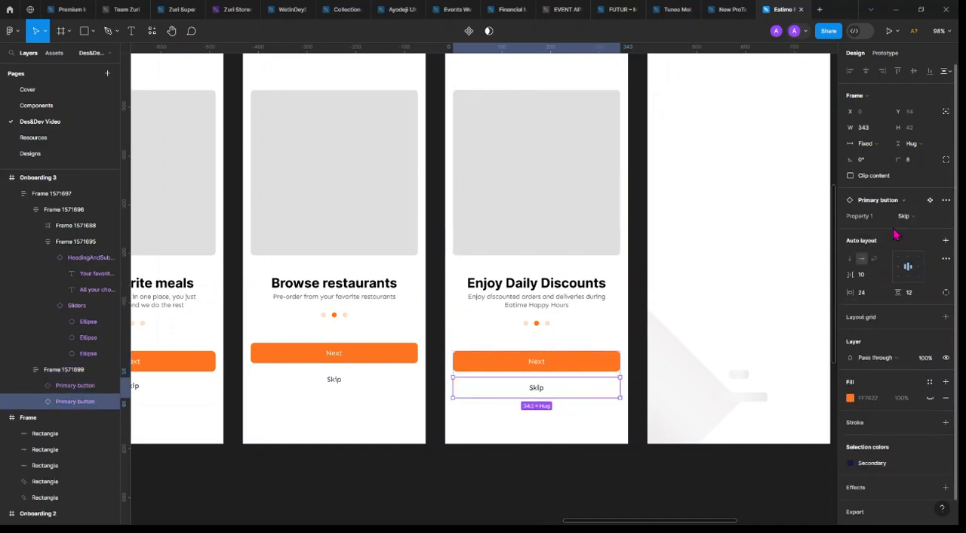
{"action": "left_click", "coordinate": [646, 490]}
Review the finished high-fidelity onboarding screens against the wireframes and the list of planned screens
{"action": "scroll", "coordinate": [641, 483], "scroll_direction": "down", "scroll_amount": 4}
{"action": "scroll", "coordinate": [214, 368], "scroll_direction": "up", "scroll_amount": 2}
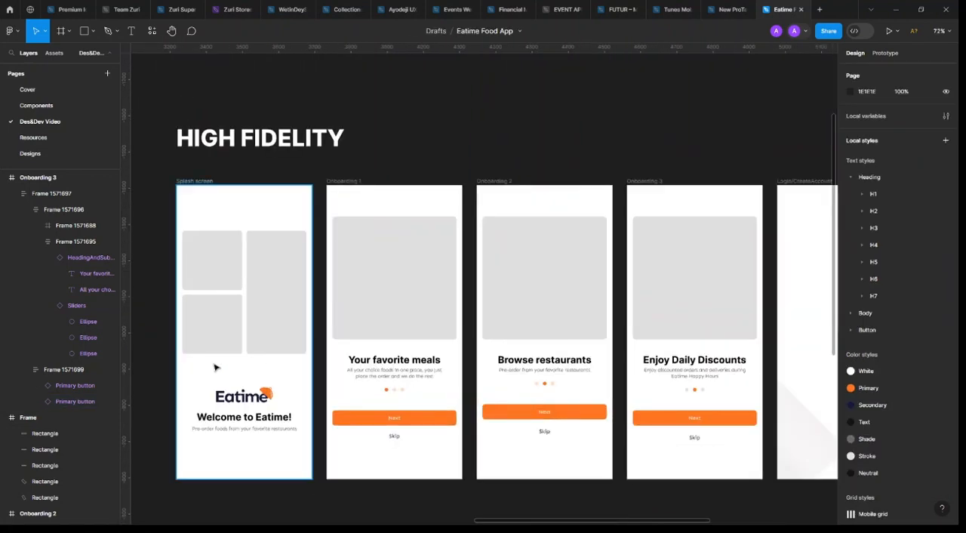
{"action": "scroll", "coordinate": [215, 367], "scroll_direction": "down", "scroll_amount": 2}
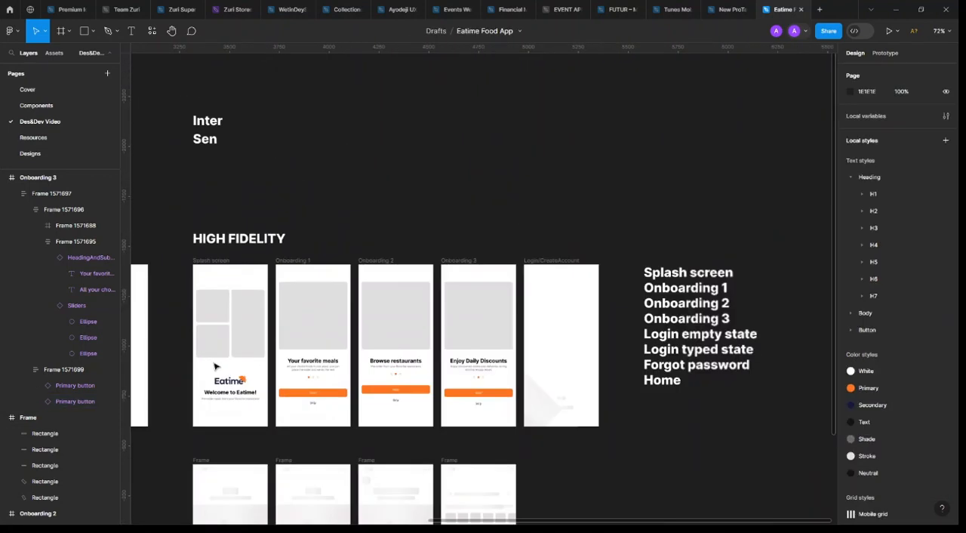
{"action": "scroll", "coordinate": [215, 367], "scroll_direction": "down", "scroll_amount": 3}
{"action": "scroll", "coordinate": [207, 368], "scroll_direction": "left", "scroll_amount": 5}
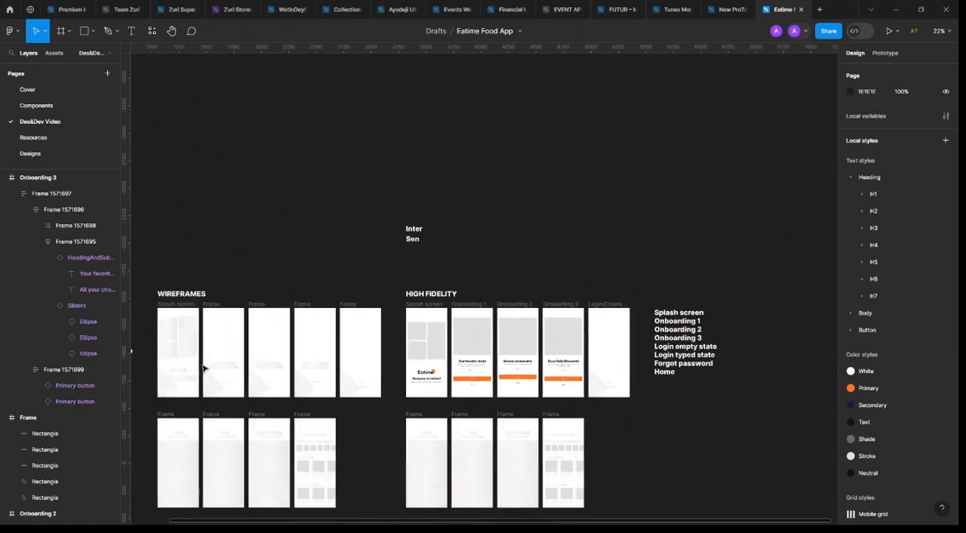
{"action": "scroll", "coordinate": [215, 365], "scroll_direction": "left", "scroll_amount": 3}
{"action": "scroll", "coordinate": [358, 349], "scroll_direction": "up", "scroll_amount": 3}
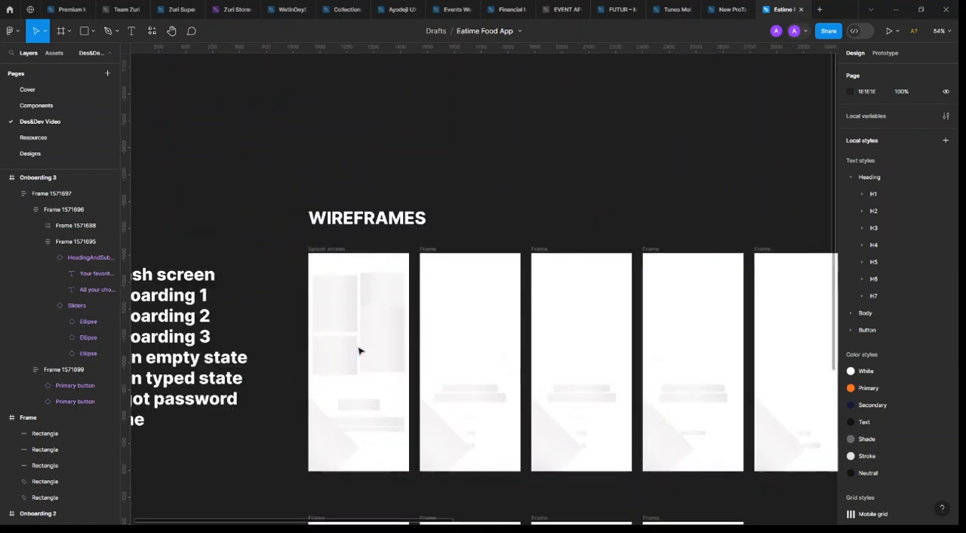
{"action": "scroll", "coordinate": [359, 350], "scroll_direction": "down", "scroll_amount": 1}
{"action": "scroll", "coordinate": [360, 349], "scroll_direction": "right", "scroll_amount": 5}
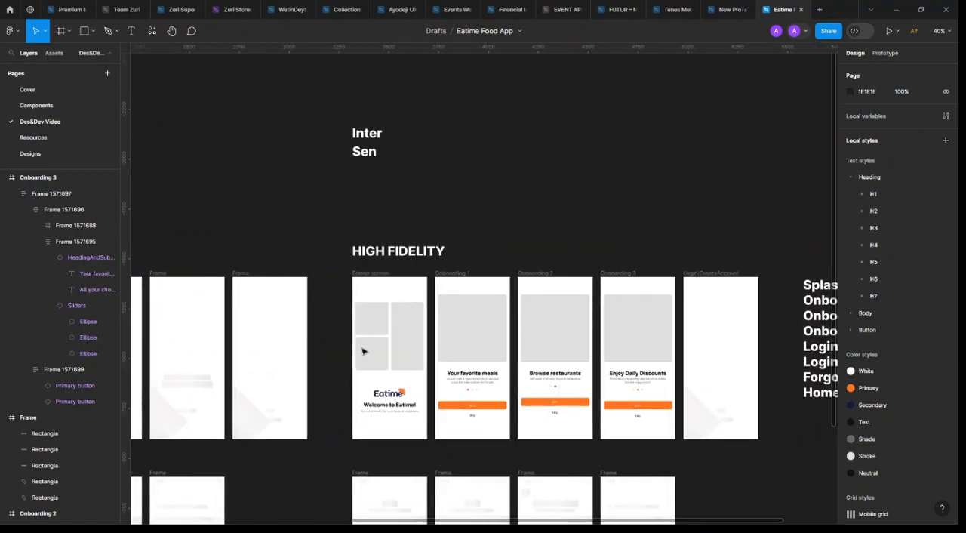
Set Property 1 of the Sliders instance in Onboarding 3 to variant 3 and clear the selection
{"action": "scroll", "coordinate": [698, 429], "scroll_direction": "up", "scroll_amount": 3}
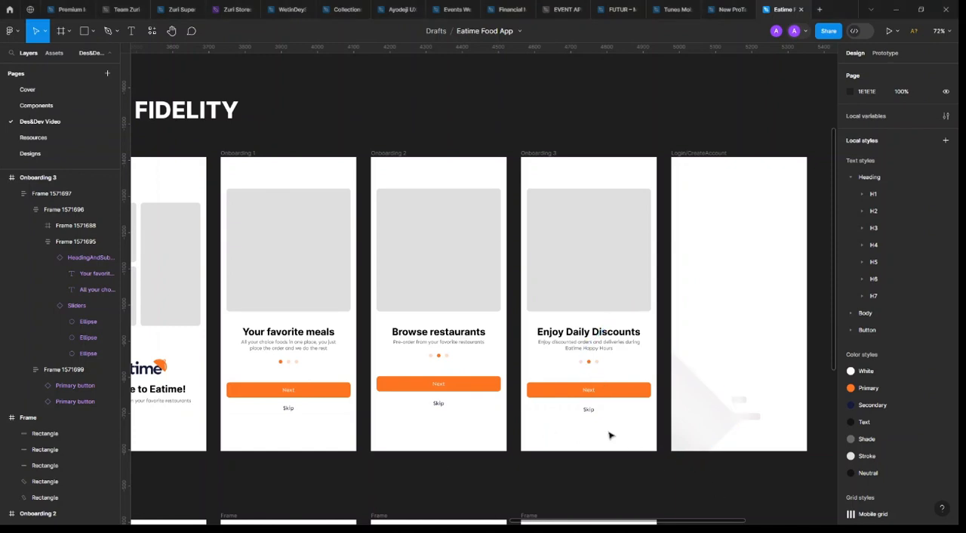
{"action": "scroll", "coordinate": [610, 435], "scroll_direction": "right", "scroll_amount": 5}
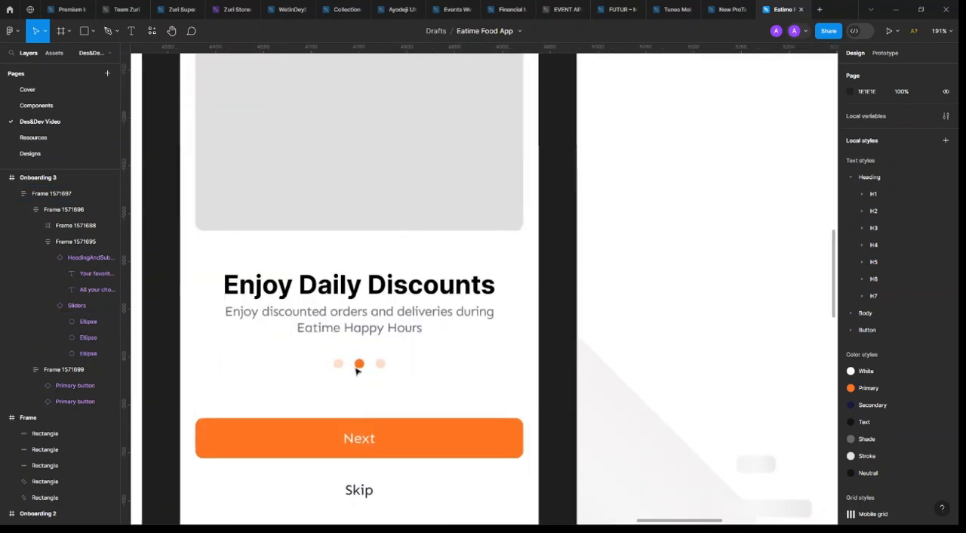
{"action": "scroll", "coordinate": [345, 364], "scroll_direction": "up", "scroll_amount": 5}
{"action": "left_click", "coordinate": [370, 366]}
{"action": "scroll", "coordinate": [370, 366], "scroll_direction": "up", "scroll_amount": 4}
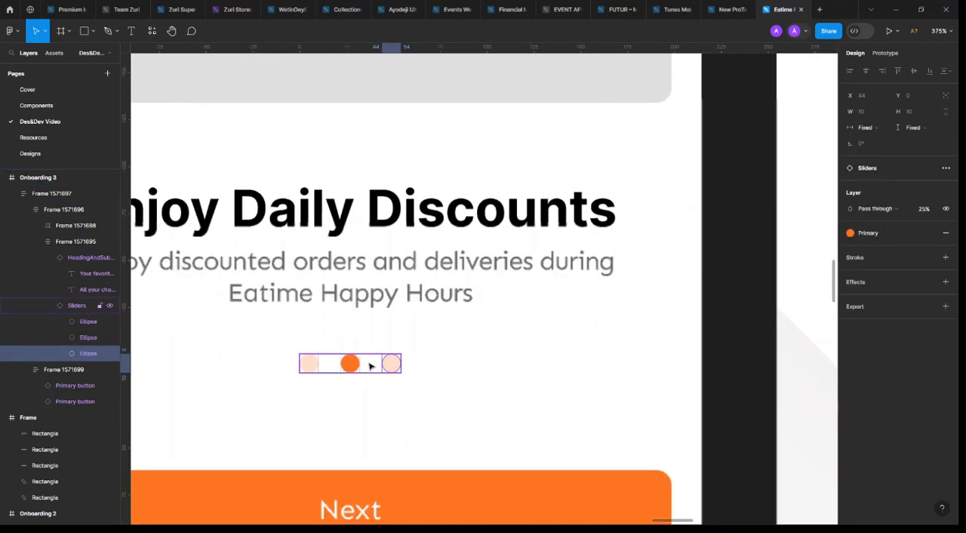
{"action": "key", "text": "Escape"}
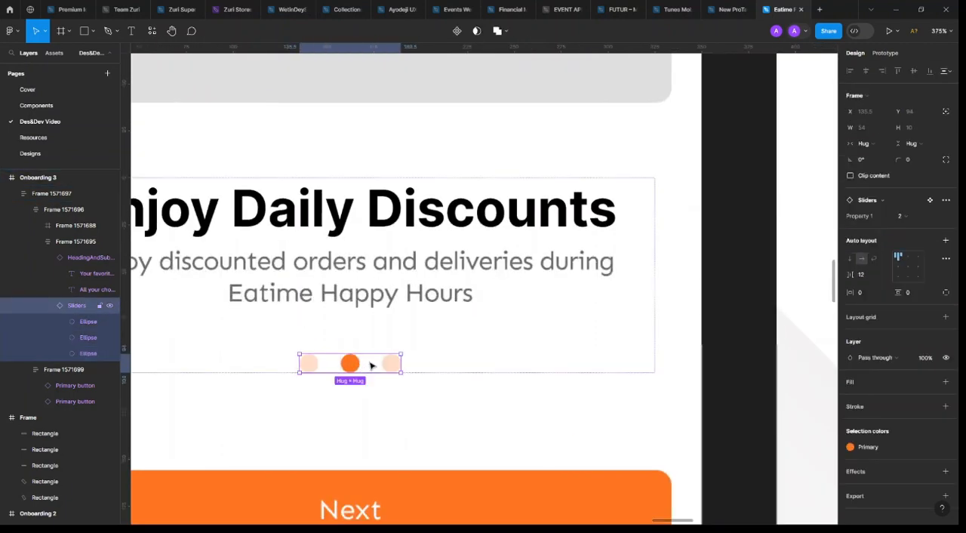
{"action": "left_click", "coordinate": [902, 216]}
{"action": "key", "text": "Return"}
{"action": "scroll", "coordinate": [441, 343], "scroll_direction": "down", "scroll_amount": 10}
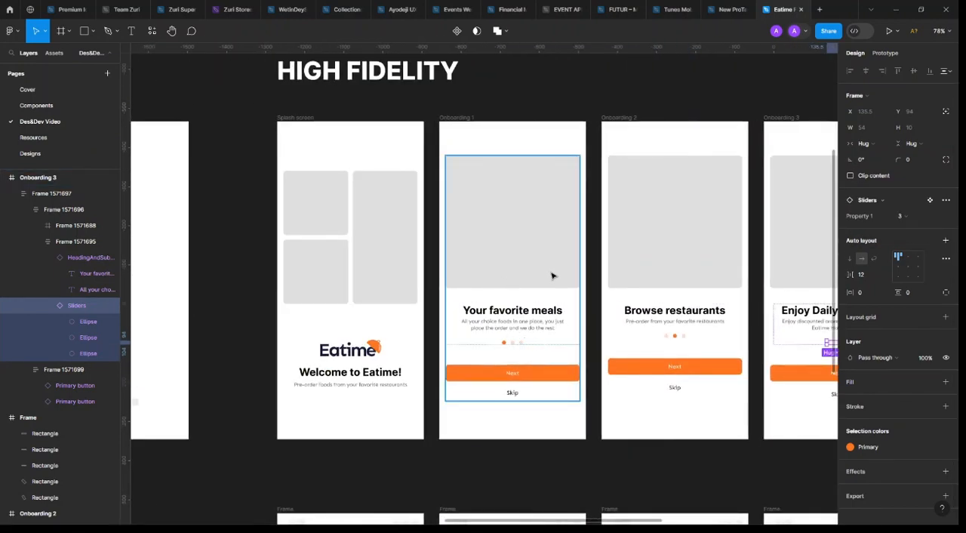
{"action": "scroll", "coordinate": [552, 310], "scroll_direction": "right", "scroll_amount": 5}
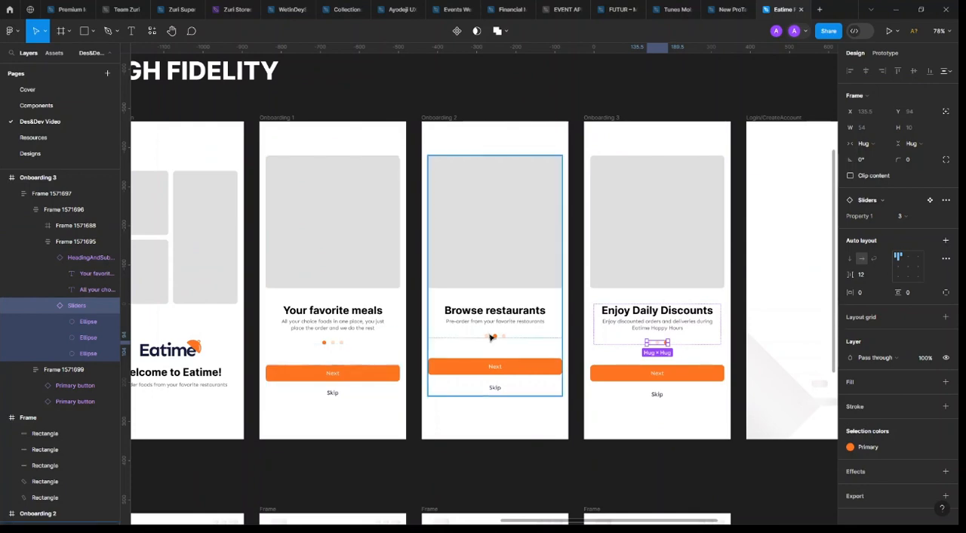
{"action": "left_click", "coordinate": [739, 361]}
Delete the two small placeholder bars and the large rotated rectangle from the Login/CreateAccount frame
{"action": "scroll", "coordinate": [437, 345], "scroll_direction": "left", "scroll_amount": 2}
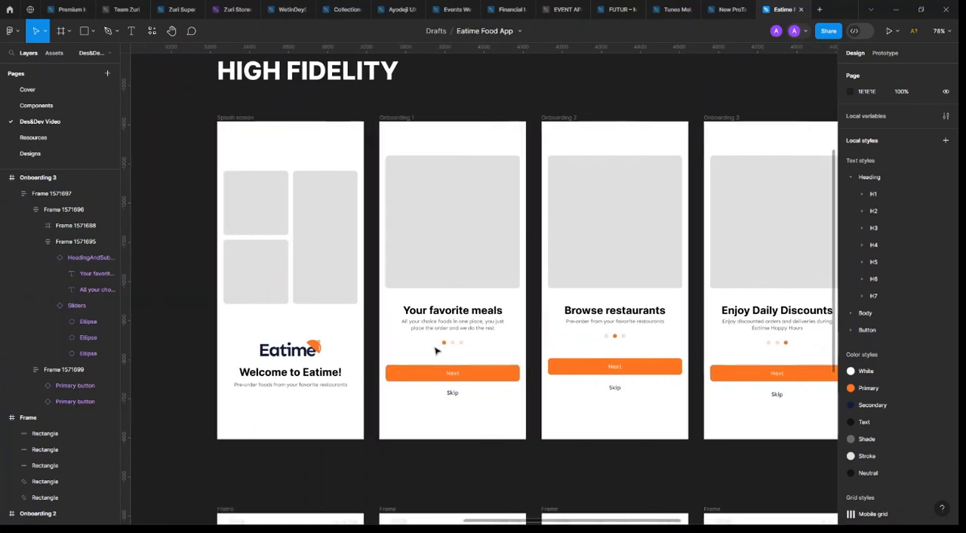
{"action": "scroll", "coordinate": [437, 350], "scroll_direction": "right", "scroll_amount": 5}
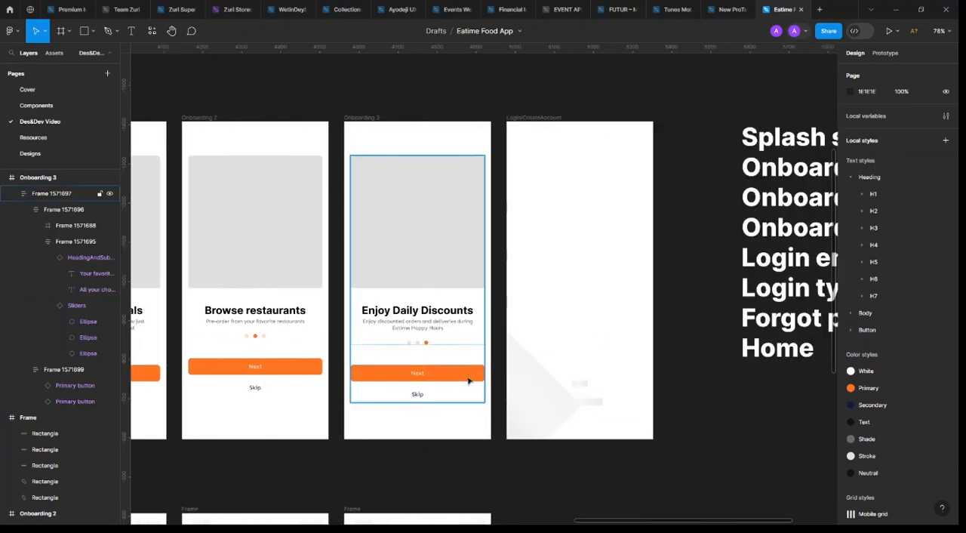
{"action": "left_click", "coordinate": [581, 402]}
{"action": "left_click", "coordinate": [579, 385], "text": "shift"}
{"action": "left_click", "coordinate": [536, 381], "text": "shift"}
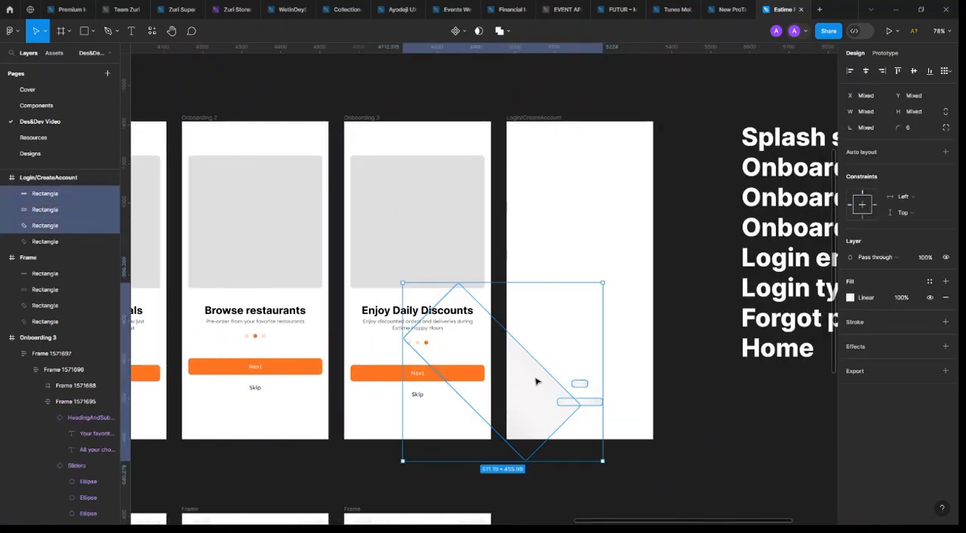
{"action": "key", "text": "Delete"}
Copy the Next and Skip button group from Onboarding 3 into the lower part of the Login/CreateAccount frame
{"action": "left_click", "coordinate": [457, 369]}
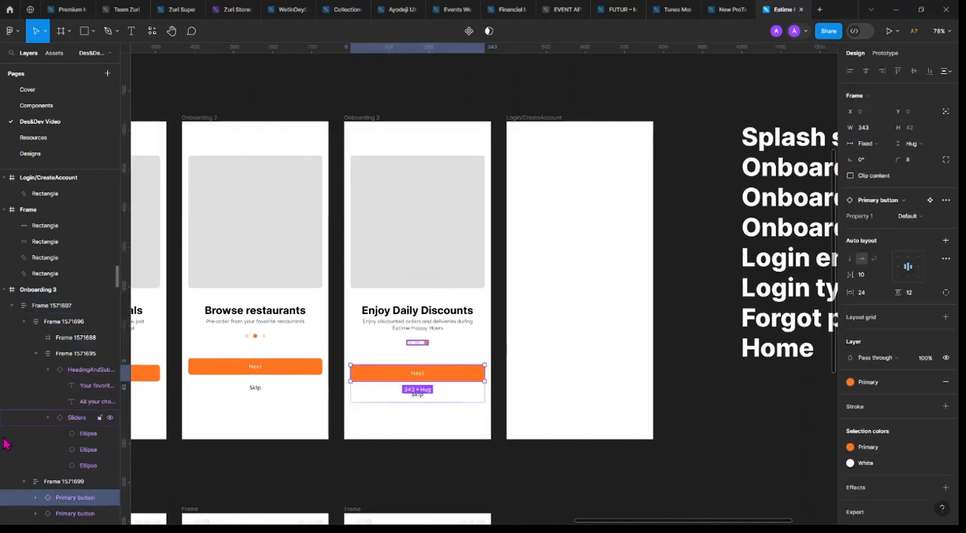
{"action": "left_click", "coordinate": [68, 483]}
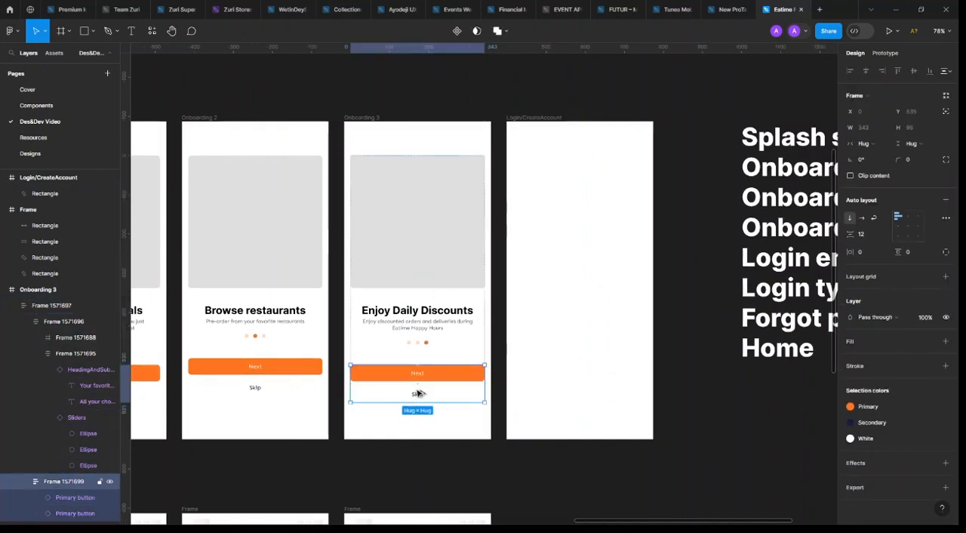
{"action": "left_click_drag", "start_coordinate": [420, 393], "coordinate": [581, 373]}
Rename the copied button group to CTAs and centre it horizontally in the Login/CreateAccount frame
{"action": "double_click", "coordinate": [59, 231]}
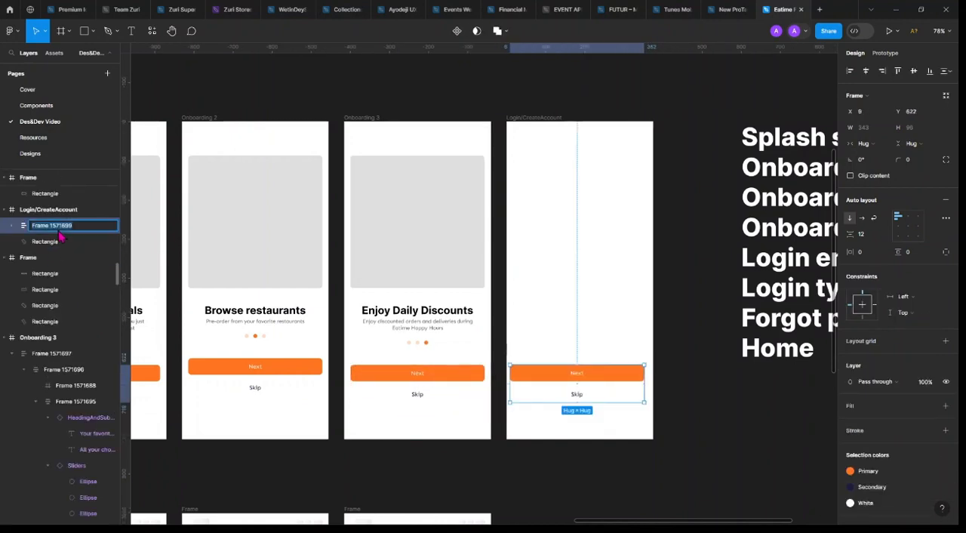
{"action": "type", "text": "CTAs"}
{"action": "key", "text": "Return"}
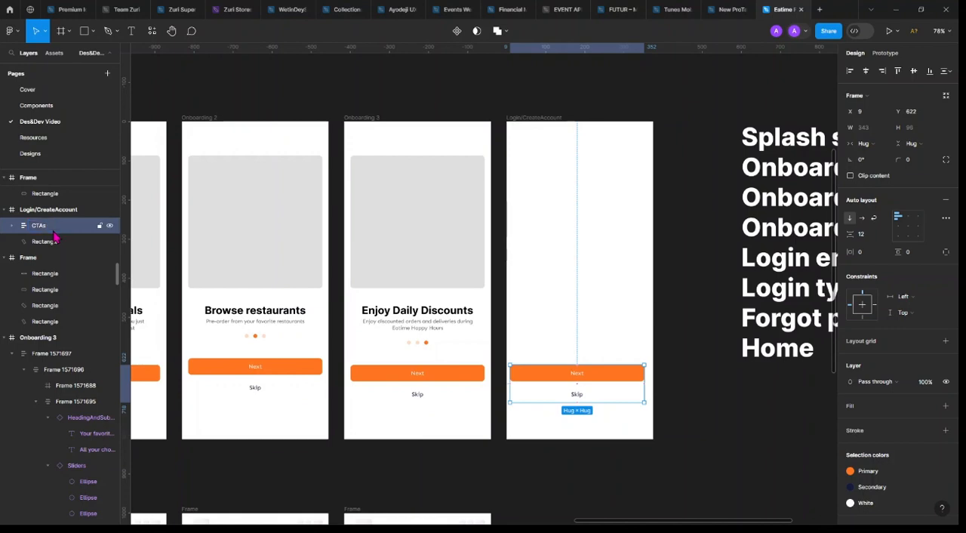
{"action": "left_click", "coordinate": [865, 71]}
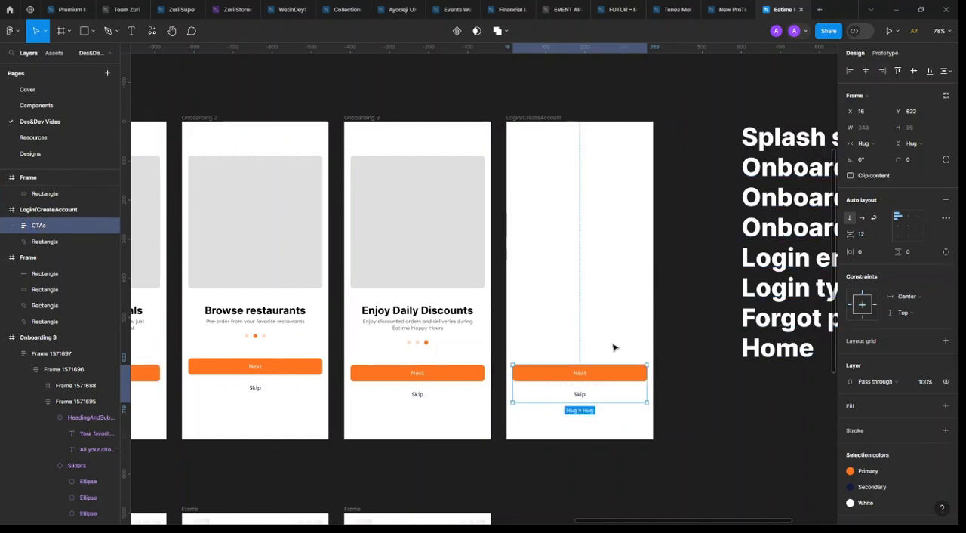
Change the orange button's label in the Login/CreateAccount frame to Login
{"action": "double_click", "coordinate": [581, 375]}
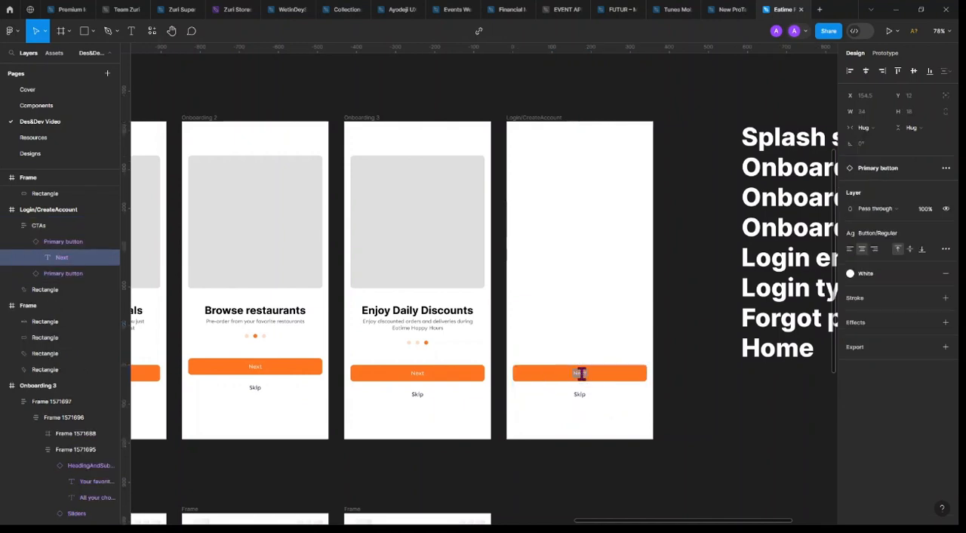
{"action": "key", "text": "BackSpace"}
{"action": "type", "text": "Login"}
{"action": "key", "text": "Escape"}
Change the Skip label beneath the Login button to Create Account
{"action": "scroll", "coordinate": [589, 392], "scroll_direction": "up", "scroll_amount": 3}
{"action": "scroll", "coordinate": [589, 396], "scroll_direction": "up", "scroll_amount": 4}
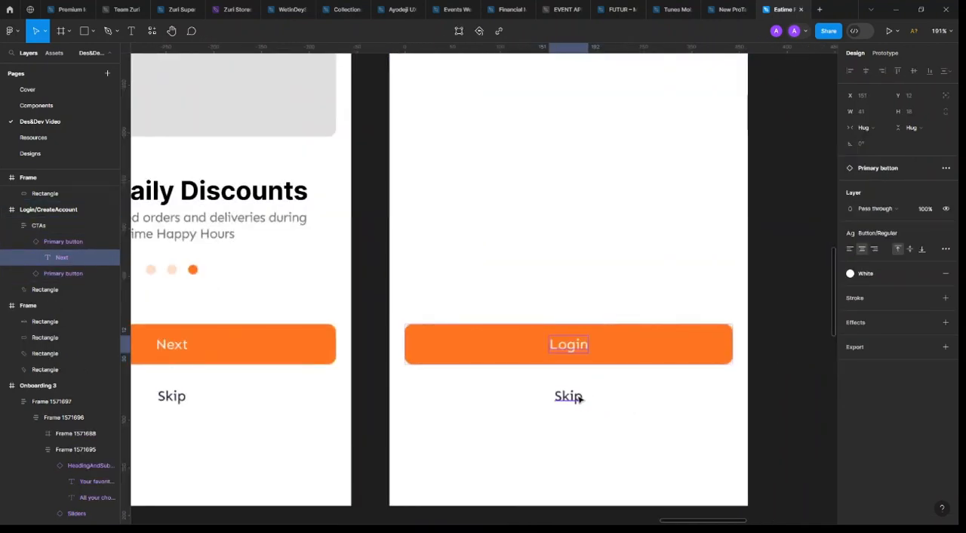
{"action": "double_click", "coordinate": [574, 395]}
{"action": "type", "text": "Cre"}
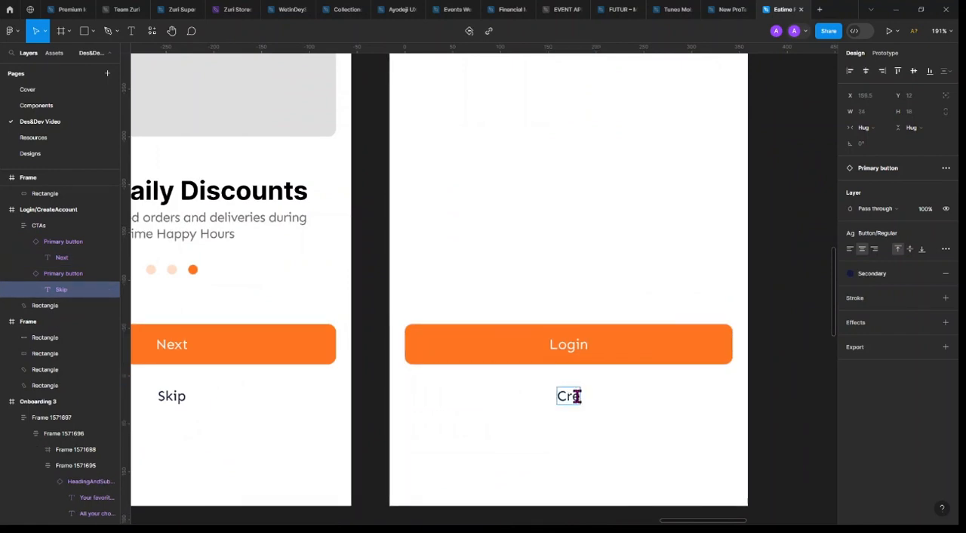
{"action": "type", "text": "ate Account"}
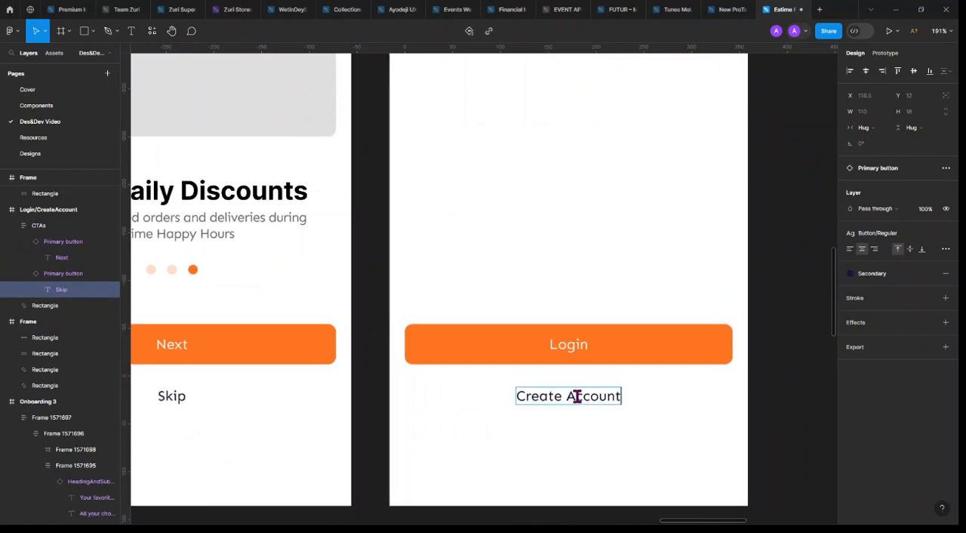
{"action": "key", "text": "Escape"}
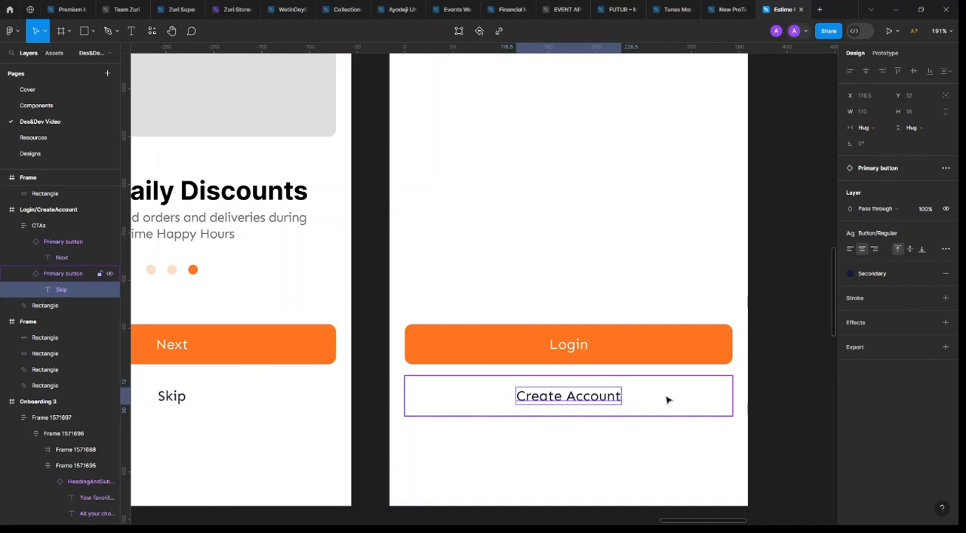
{"action": "key", "text": "Escape"}
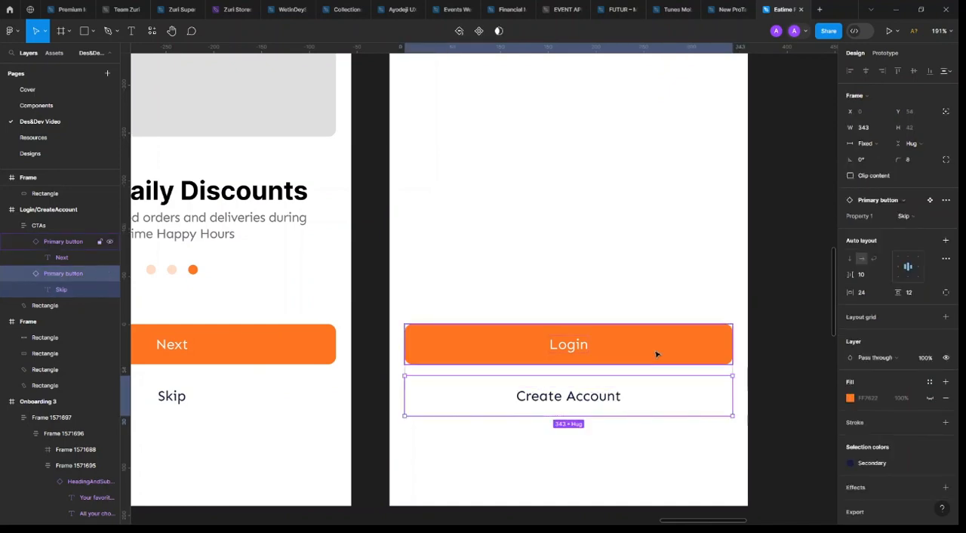
Go to the Primary button's main component and add a third variant based on the Skip variant
{"action": "left_click", "coordinate": [929, 200]}
{"action": "left_click", "coordinate": [483, 346]}
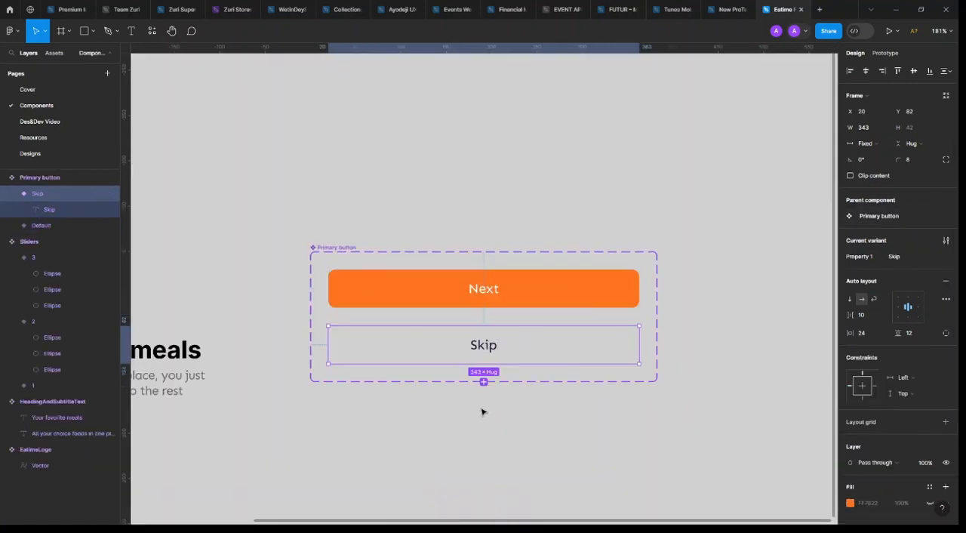
{"action": "left_click", "coordinate": [484, 382]}
Give the new Primary button variant a stroke with a weight of 1.4 and the Primary colour style
{"action": "scroll", "coordinate": [887, 467], "scroll_direction": "down", "scroll_amount": 3}
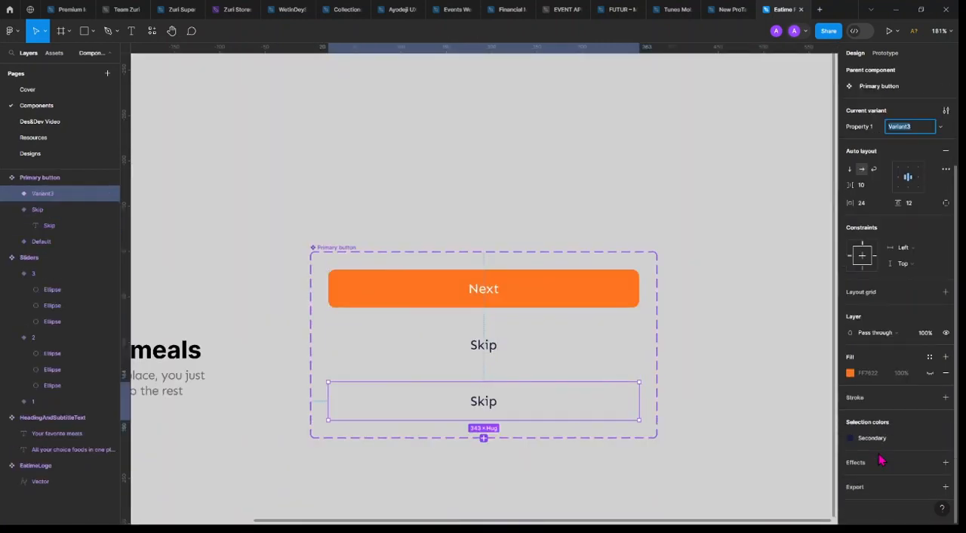
{"action": "left_click", "coordinate": [945, 398]}
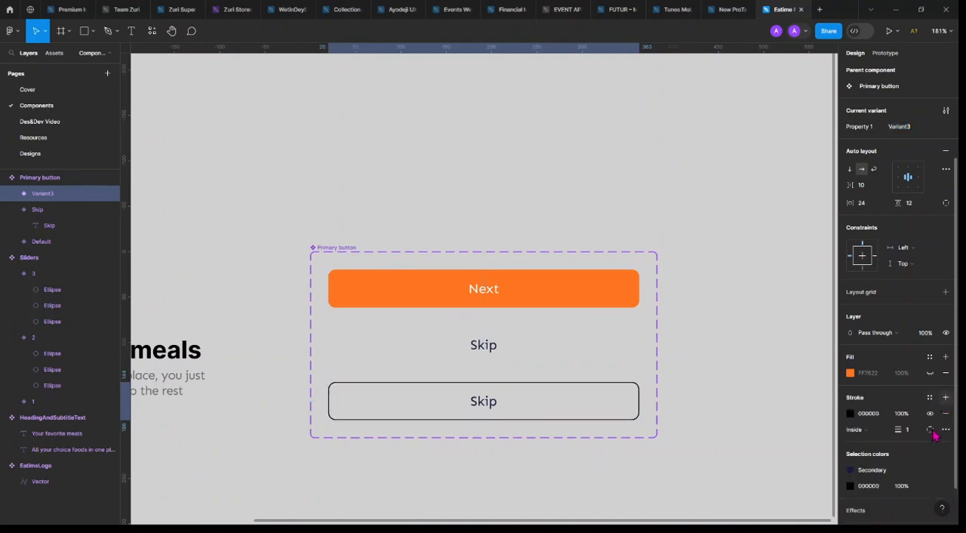
{"action": "left_click", "coordinate": [913, 429]}
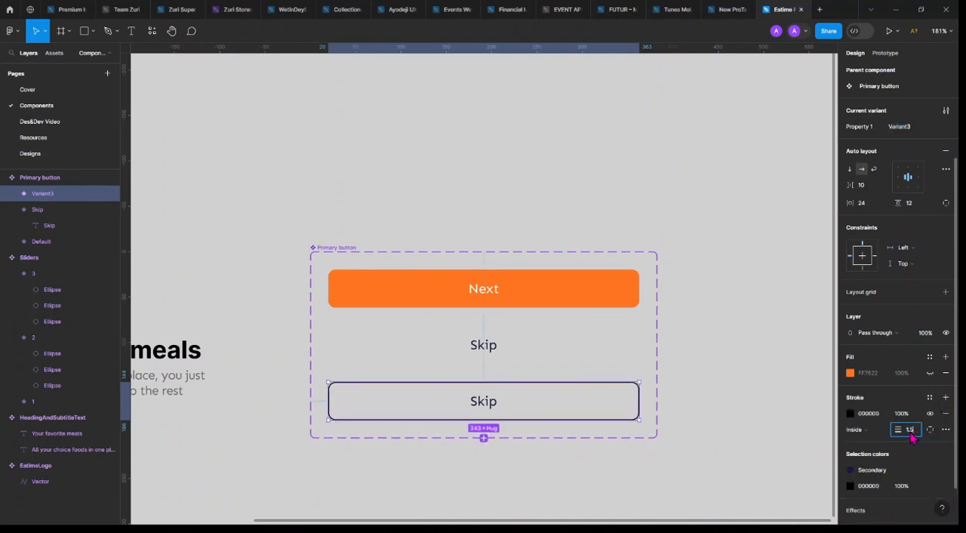
{"action": "type", "text": "1.5"}
{"action": "key", "text": "BackSpace"}
{"action": "type", "text": "4"}
{"action": "key", "text": "Return"}
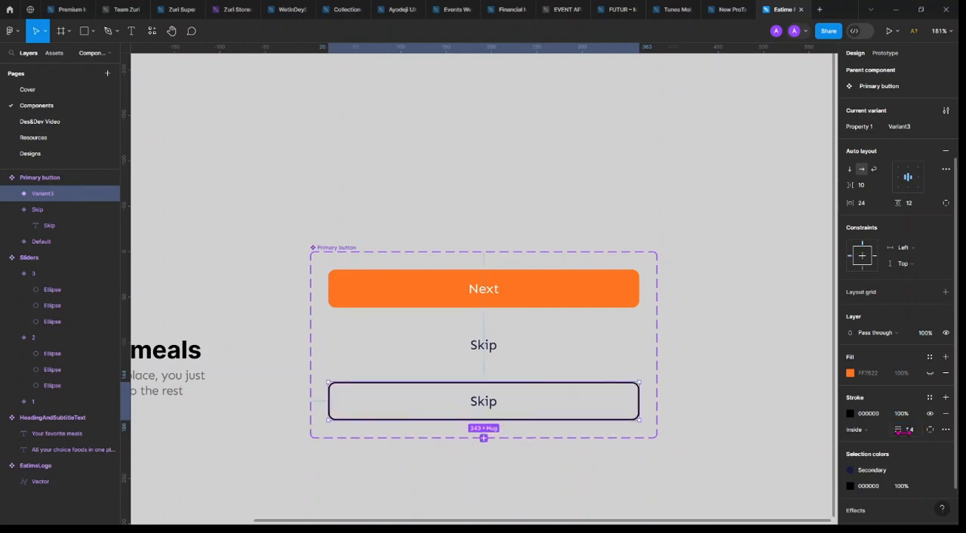
{"action": "left_click", "coordinate": [929, 398]}
{"action": "left_click", "coordinate": [748, 424]}
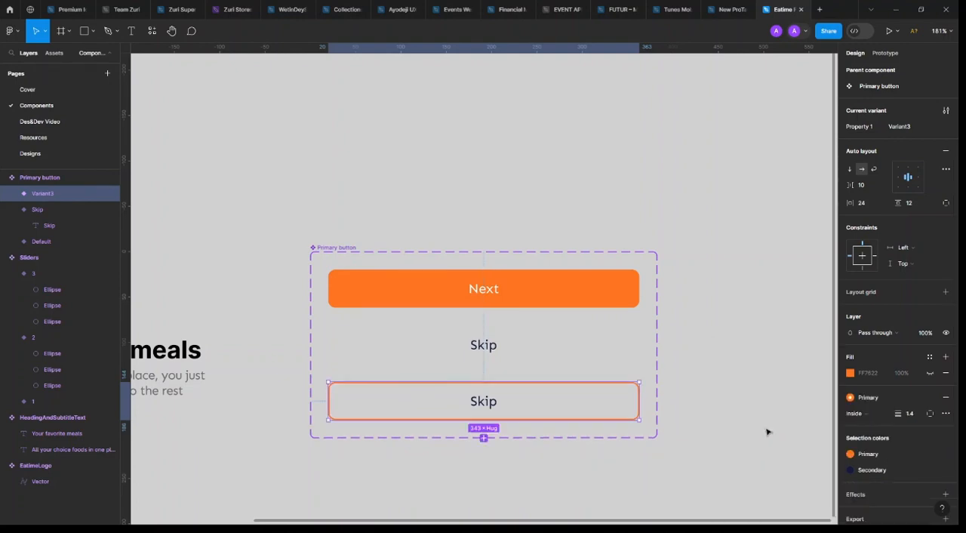
Change the outlined variant's label to Button text and clear the selection
{"action": "double_click", "coordinate": [485, 403]}
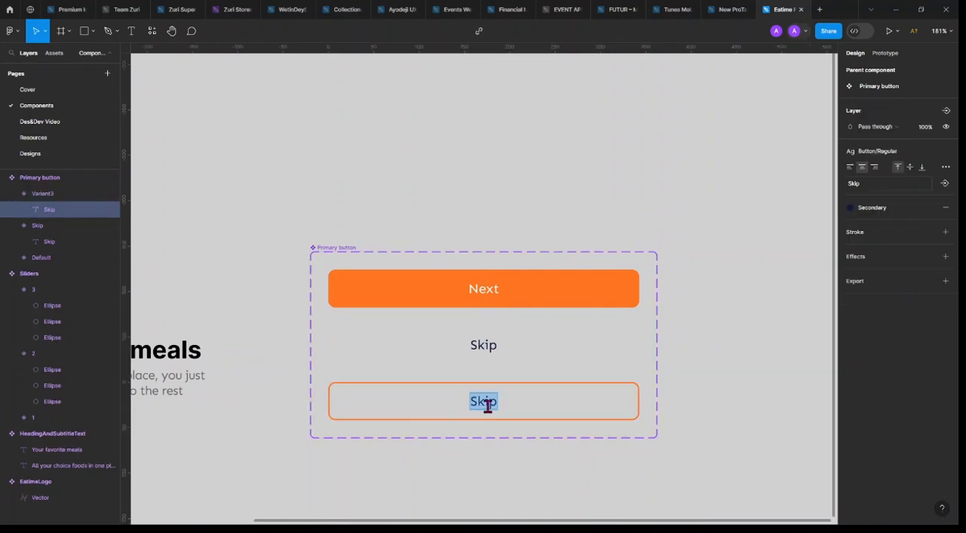
{"action": "type", "text": "B"}
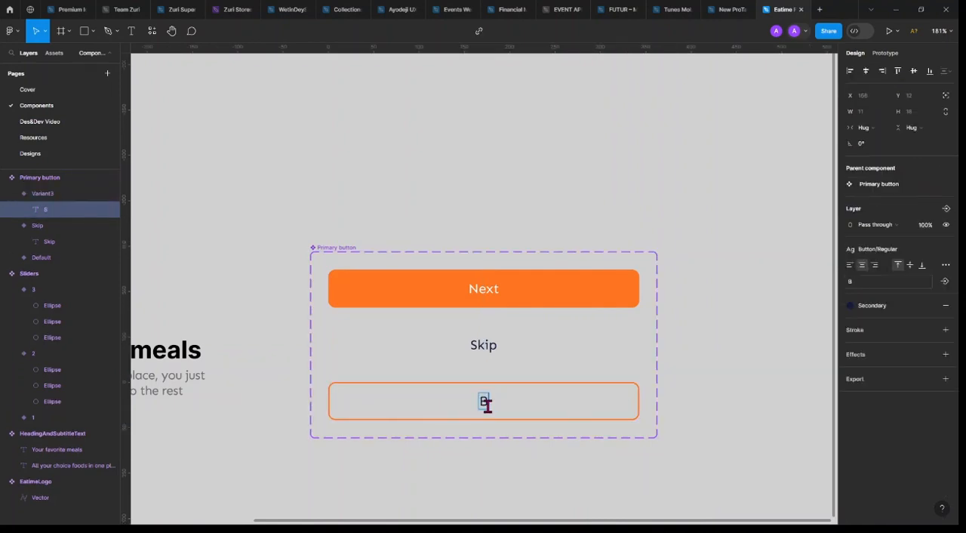
{"action": "type", "text": "utton texy"}
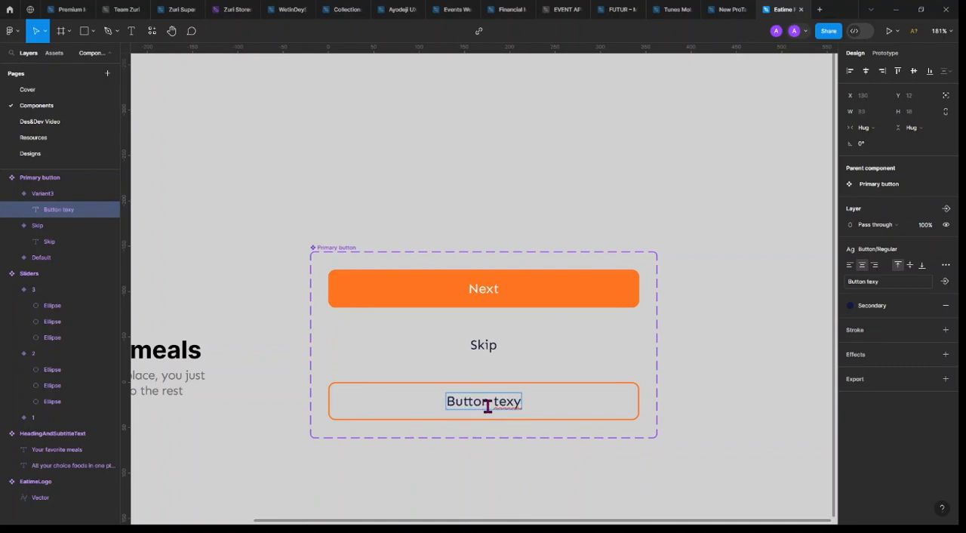
{"action": "key", "text": "BackSpace"}
{"action": "type", "text": "t"}
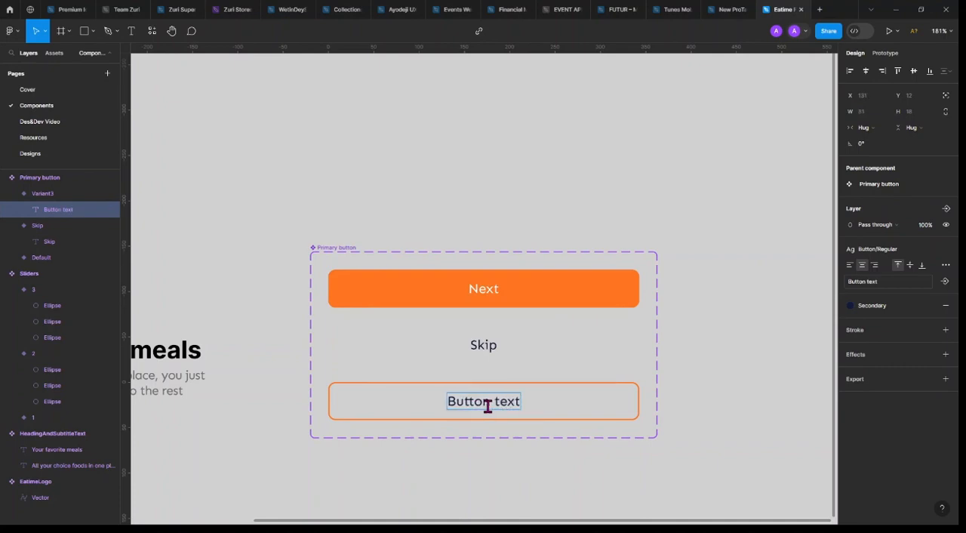
{"action": "key", "text": "Escape"}
{"action": "left_click", "coordinate": [712, 380]}
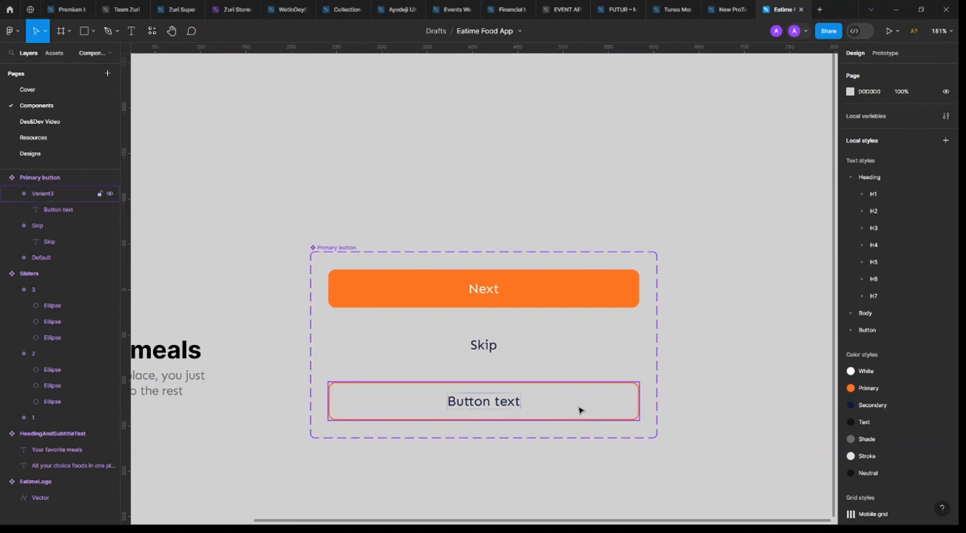
Rename the outlined variant of the Primary button component to Outline and select the Default variant
{"action": "left_click", "coordinate": [580, 409]}
{"action": "left_click", "coordinate": [498, 290]}
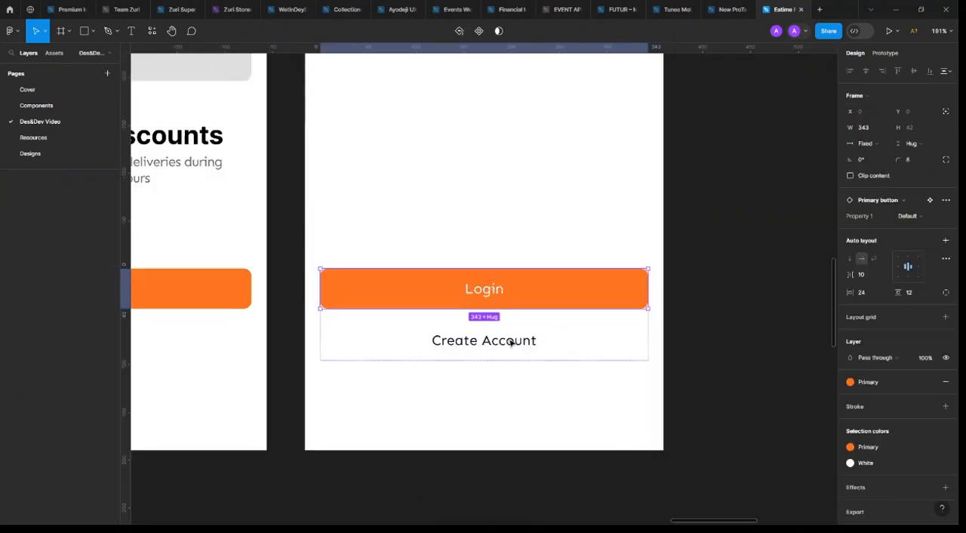
{"action": "left_click", "coordinate": [930, 200]}
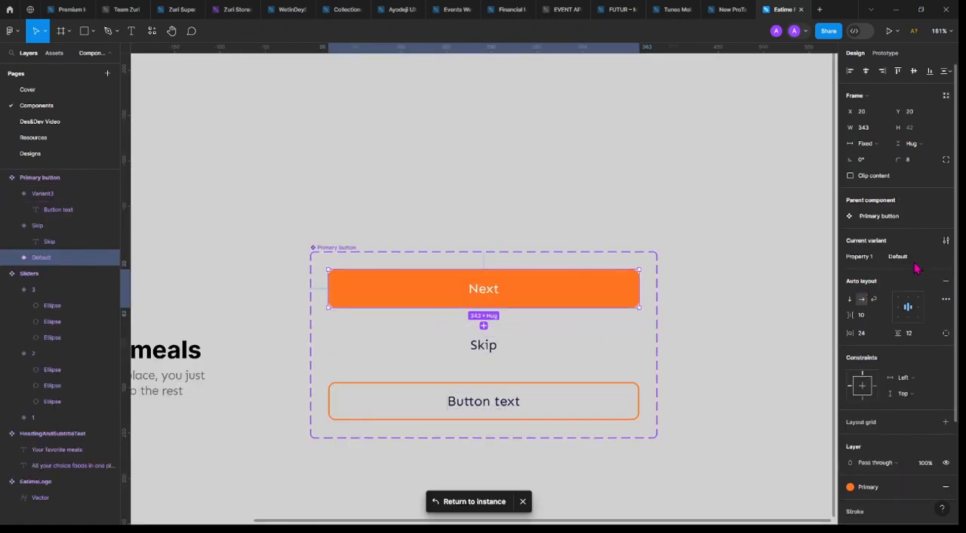
{"action": "left_click", "coordinate": [554, 399]}
{"action": "left_click", "coordinate": [915, 264]}
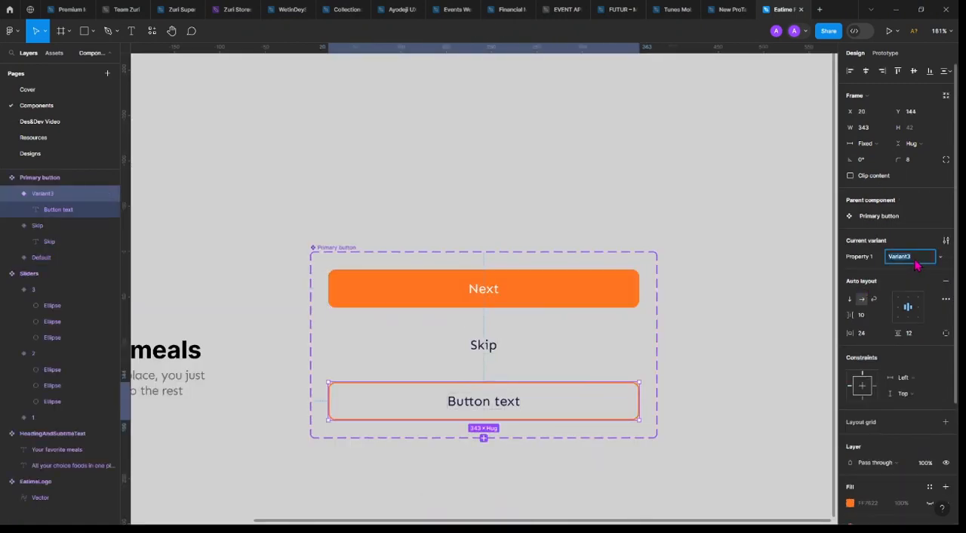
{"action": "type", "text": "Secon"}
{"action": "key", "text": "Return"}
{"action": "left_click", "coordinate": [545, 293]}
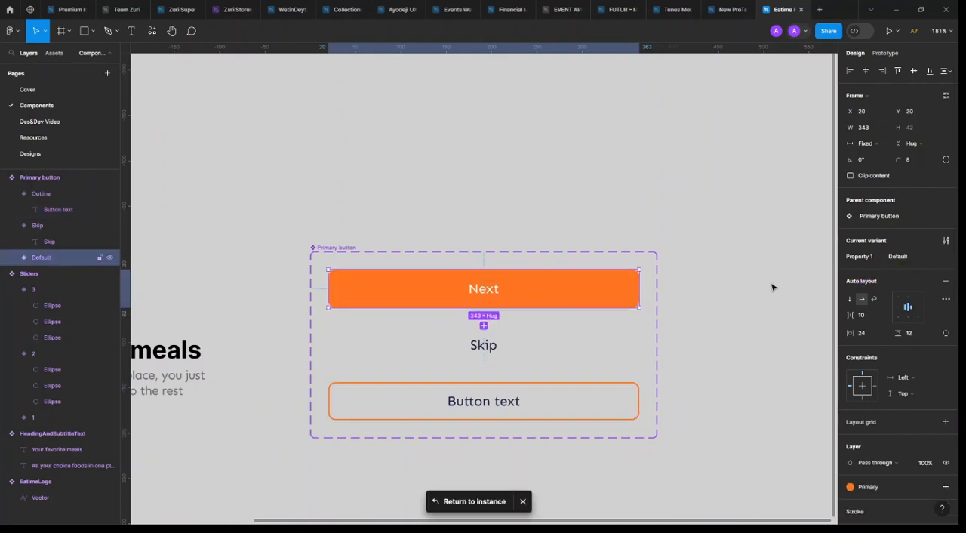
Rename the Primary button component's Default variant as Fill and its Skip variant as Text
{"action": "left_click", "coordinate": [901, 260]}
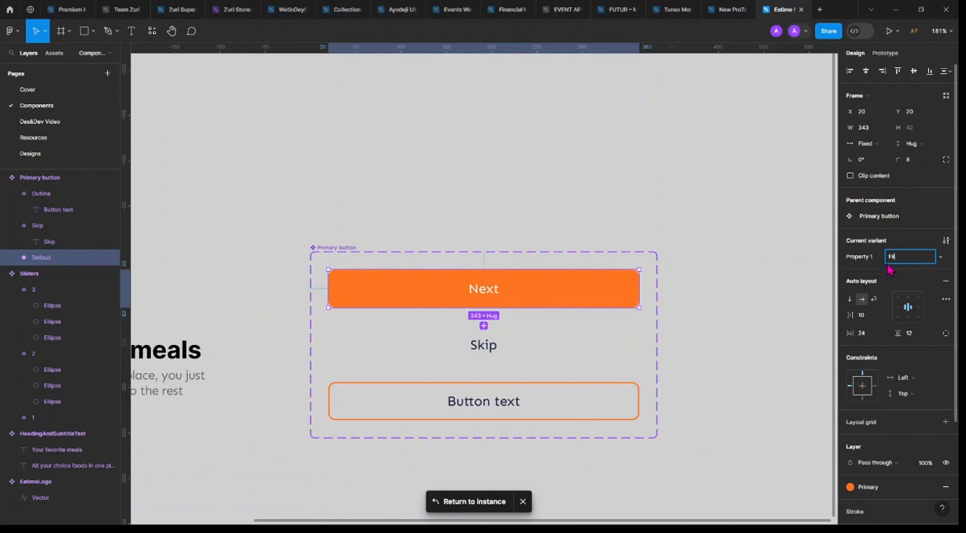
{"action": "key", "text": "Return"}
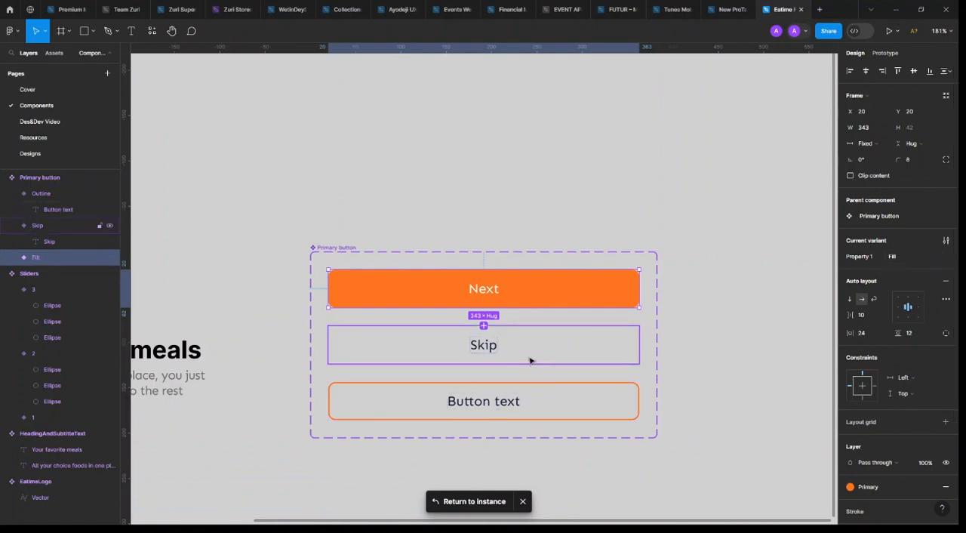
{"action": "left_click", "coordinate": [566, 350]}
{"action": "left_click", "coordinate": [905, 260]}
{"action": "type", "text": "T"}
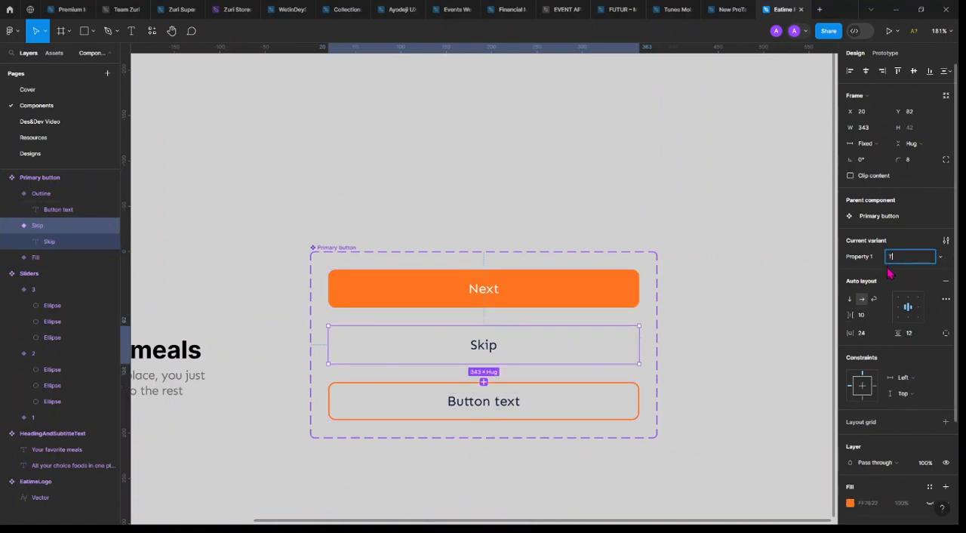
{"action": "type", "text": "ext"}
{"action": "key", "text": "Return"}
{"action": "left_click", "coordinate": [563, 398]}
{"action": "left_click", "coordinate": [510, 302]}
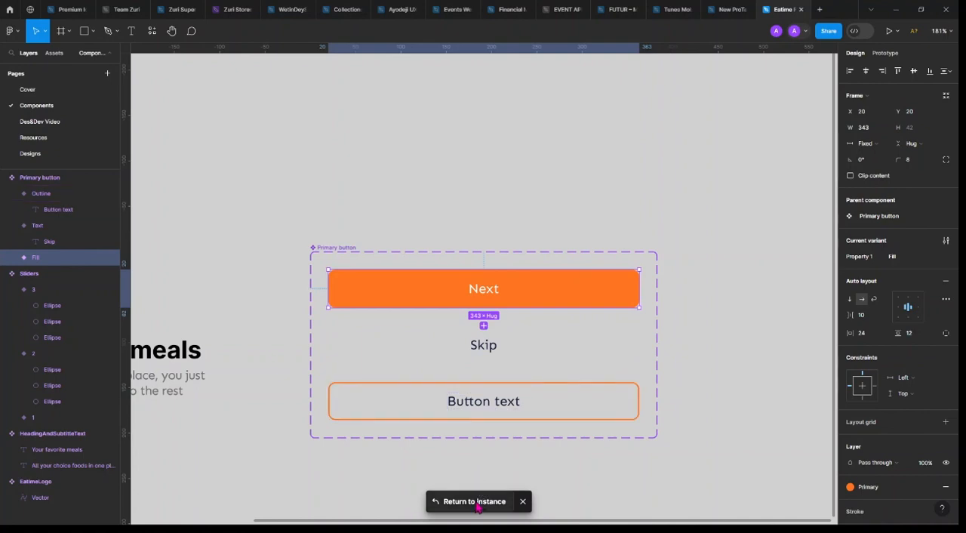
Return to the Login/CreateAccount screen, reset the Create Account button instance and switch it to the Outline variant
{"action": "left_click", "coordinate": [489, 500]}
{"action": "left_click", "coordinate": [531, 341]}
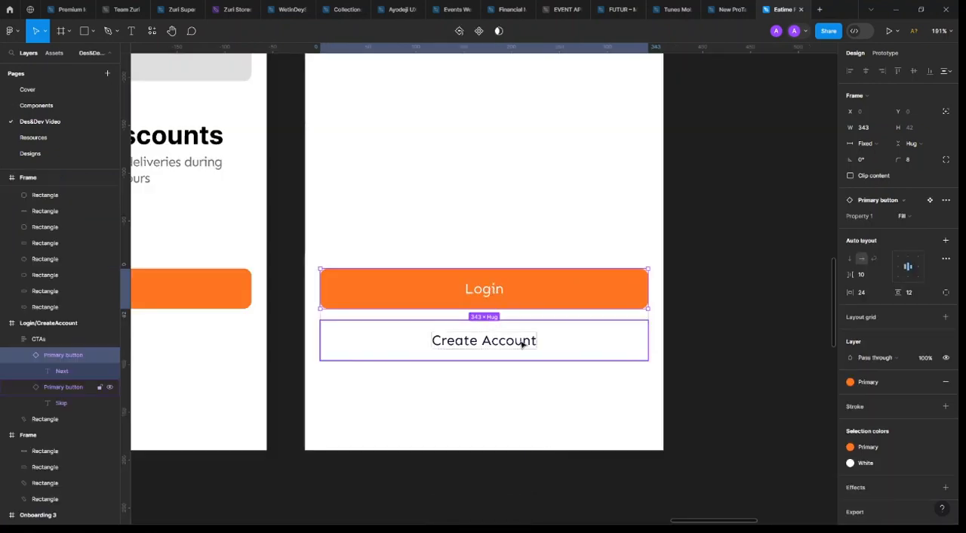
{"action": "left_click", "coordinate": [946, 200]}
{"action": "left_click", "coordinate": [898, 261]}
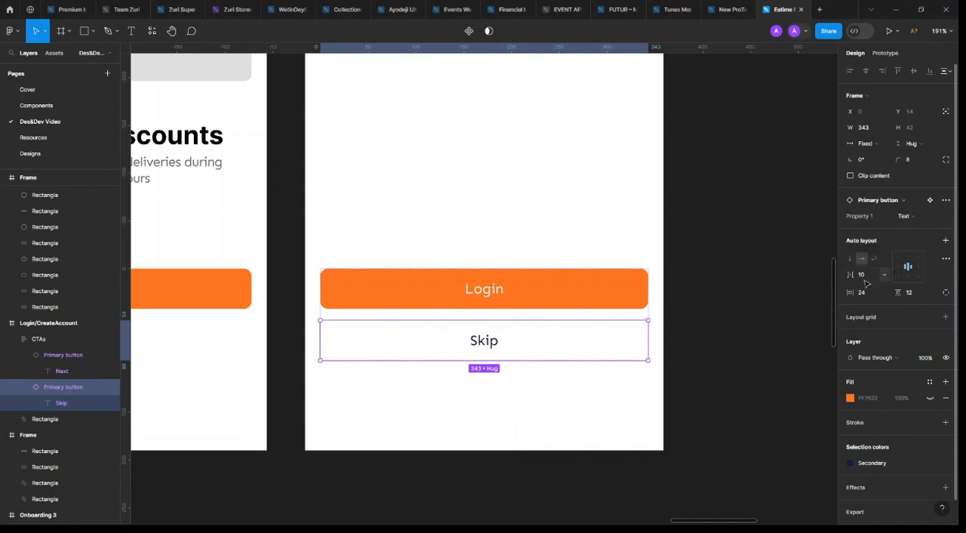
{"action": "left_click", "coordinate": [918, 219]}
{"action": "left_click", "coordinate": [913, 233]}
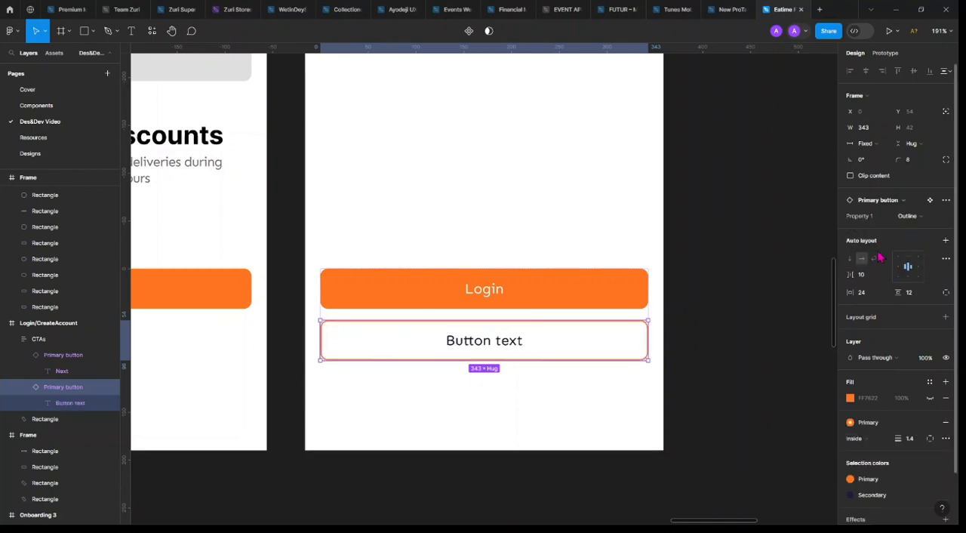
Change the outlined button's label to Create Account and clear the selection
{"action": "double_click", "coordinate": [499, 342]}
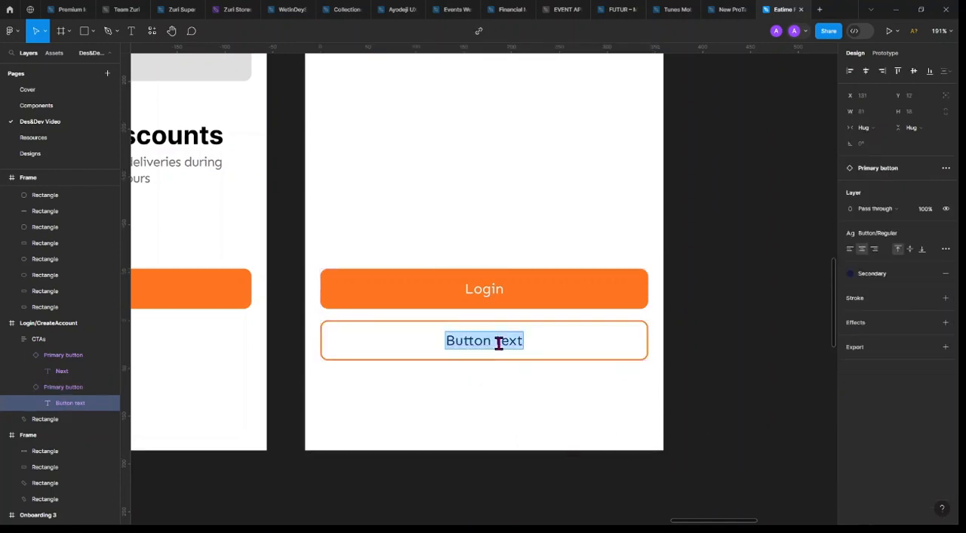
{"action": "type", "text": "Crea"}
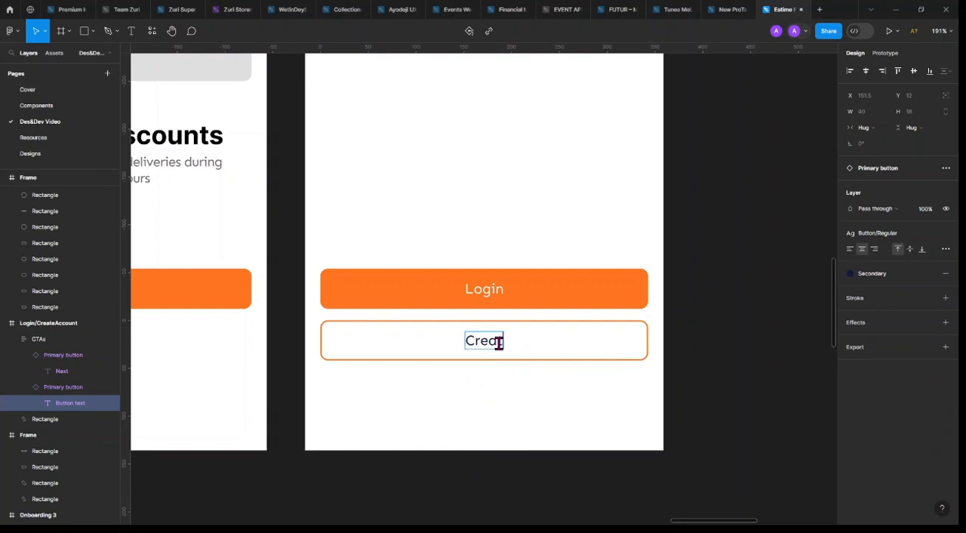
{"action": "type", "text": "te Acc"}
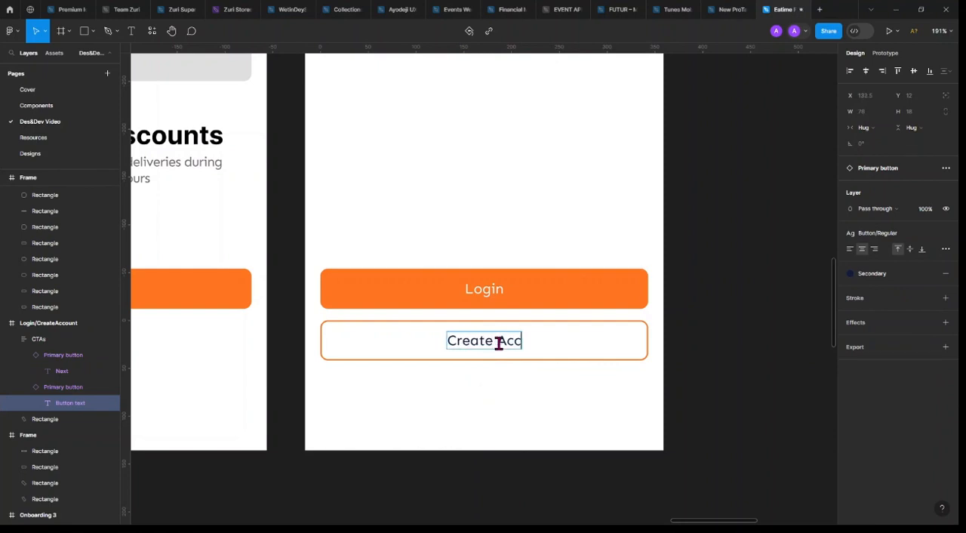
{"action": "type", "text": "out"}
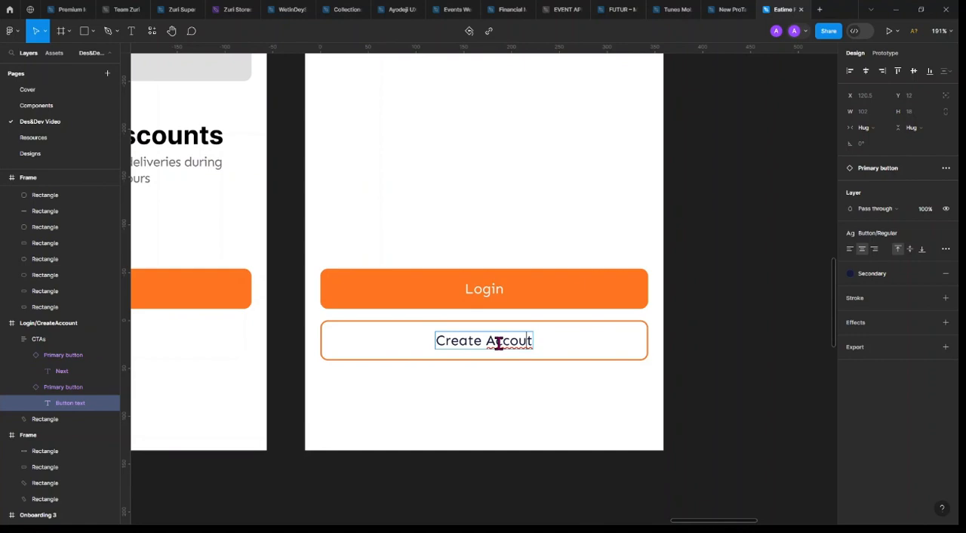
{"action": "type", "text": "n"}
{"action": "left_click", "coordinate": [615, 319]}
{"action": "left_click", "coordinate": [713, 315]}
Copy the Enjoy Daily Discounts heading from Onboarding 3 onto the Login/CreateAccount screen and centre it horizontally
{"action": "scroll", "coordinate": [710, 318], "scroll_direction": "down", "scroll_amount": 2}
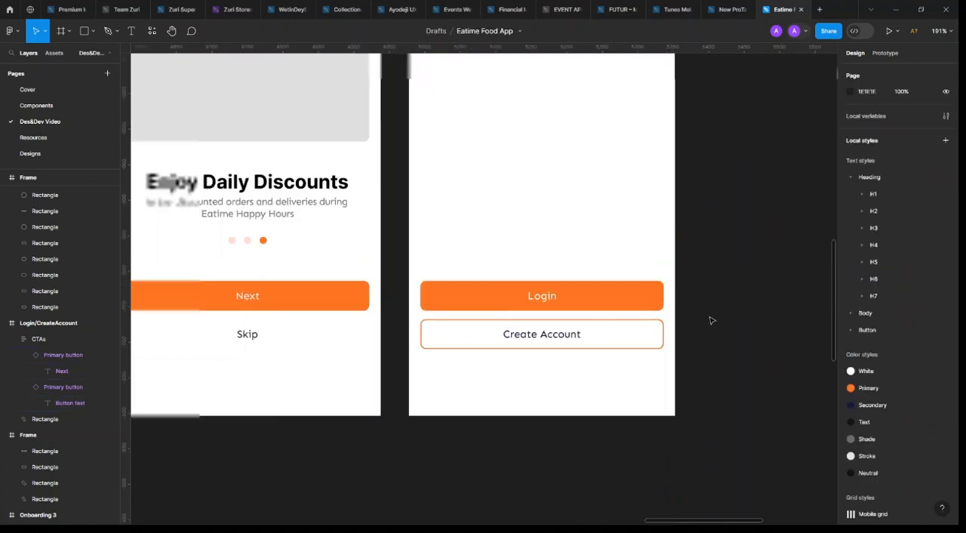
{"action": "scroll", "coordinate": [710, 319], "scroll_direction": "down", "scroll_amount": 3}
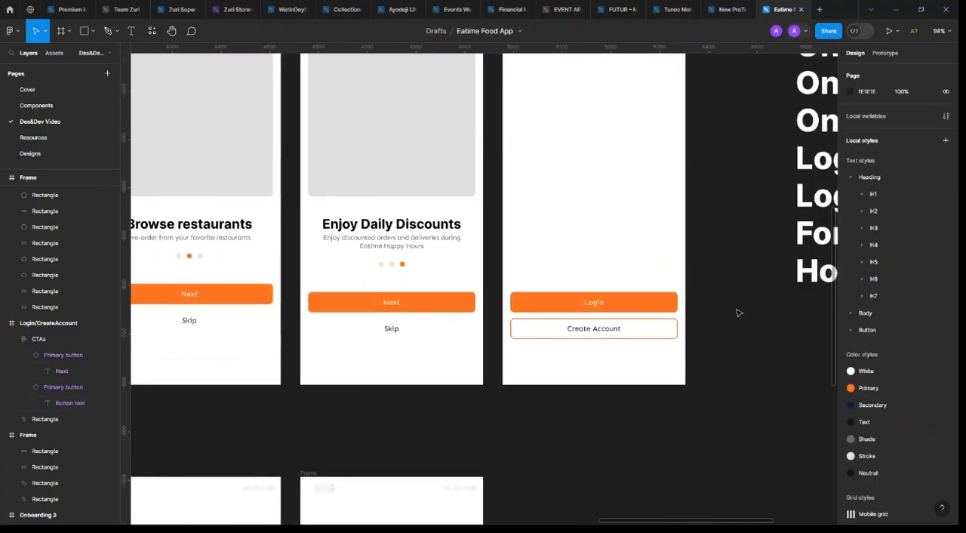
{"action": "scroll", "coordinate": [728, 312], "scroll_direction": "up", "scroll_amount": 3}
{"action": "scroll", "coordinate": [728, 313], "scroll_direction": "down", "scroll_amount": 2}
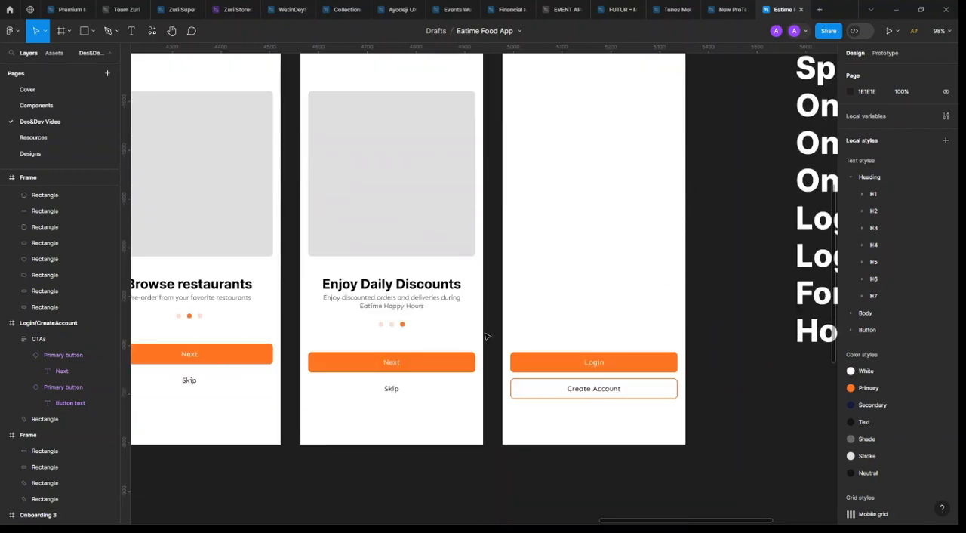
{"action": "scroll", "coordinate": [424, 292], "scroll_direction": "down", "scroll_amount": 3}
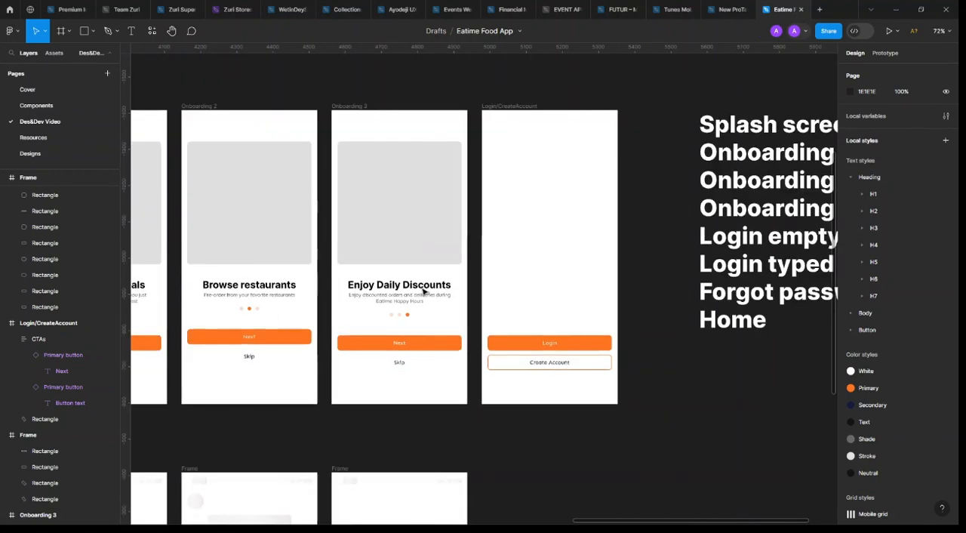
{"action": "left_click", "coordinate": [411, 286], "text": "ctrl"}
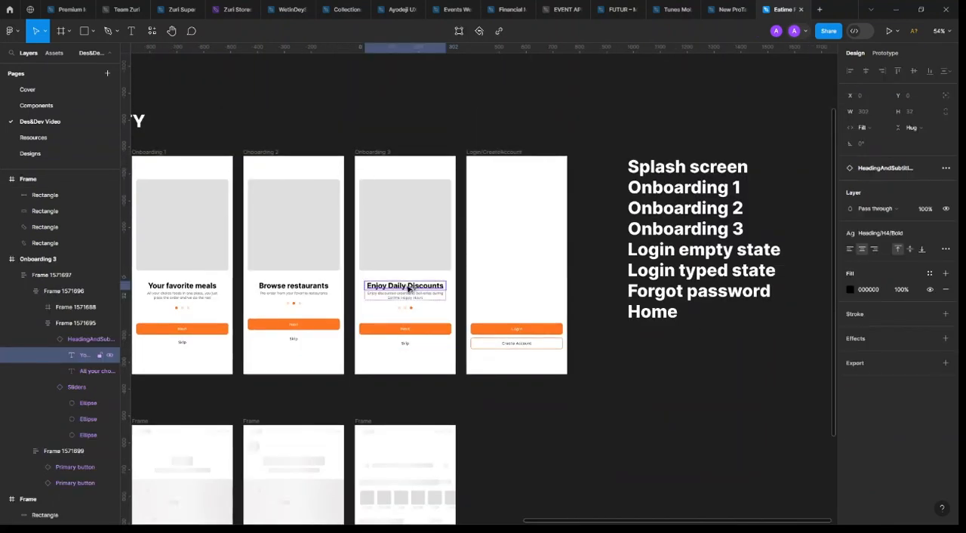
{"action": "left_click_drag", "start_coordinate": [410, 286], "coordinate": [524, 262]}
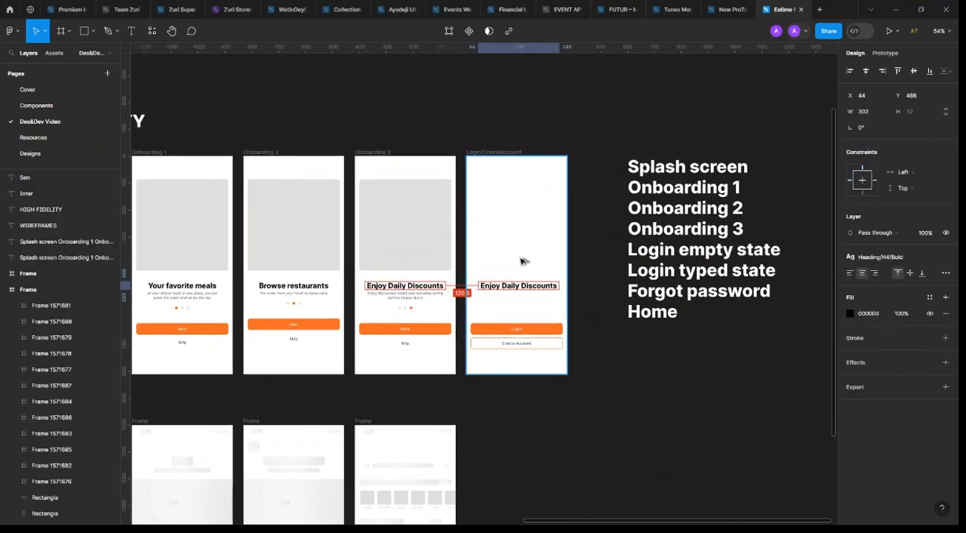
{"action": "left_click", "coordinate": [867, 73]}
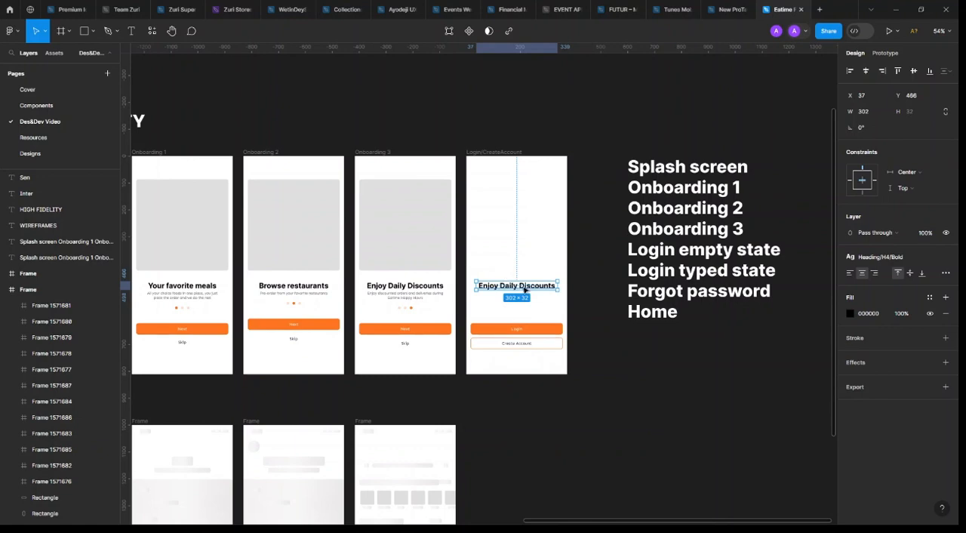
Change the copied heading on the Login/CreateAccount screen to Get started
{"action": "scroll", "coordinate": [524, 289], "scroll_direction": "up", "scroll_amount": 5}
{"action": "double_click", "coordinate": [522, 287]}
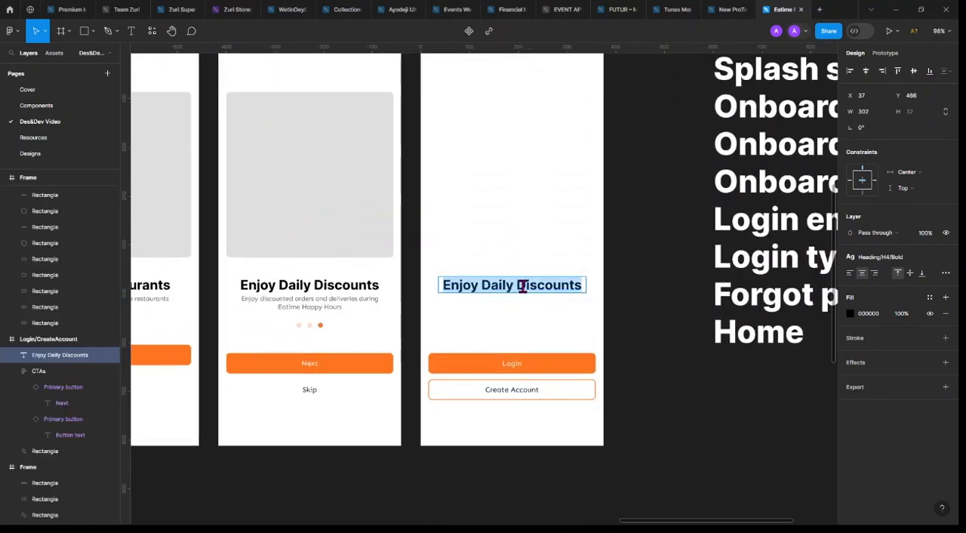
{"action": "type", "text": "Get start"}
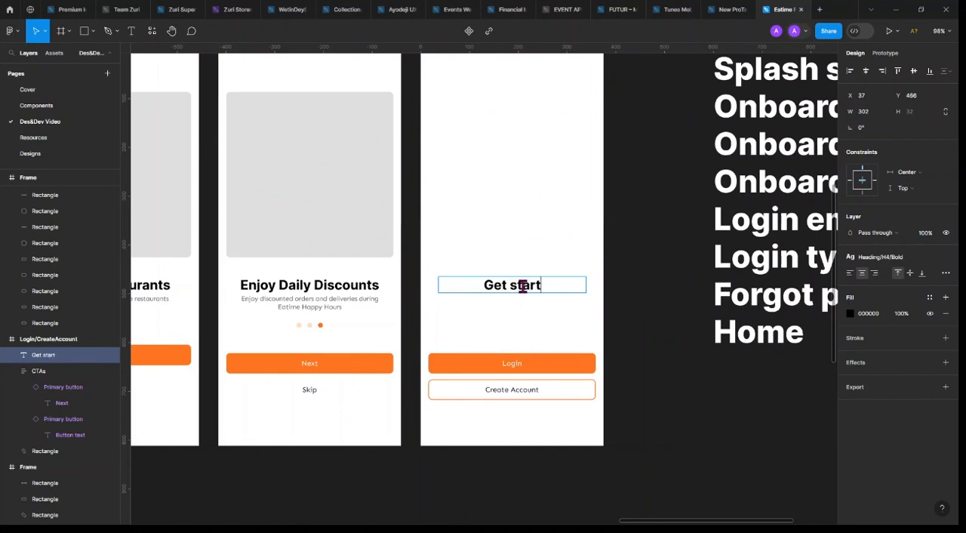
{"action": "type", "text": "ed"}
{"action": "key", "text": "Escape"}
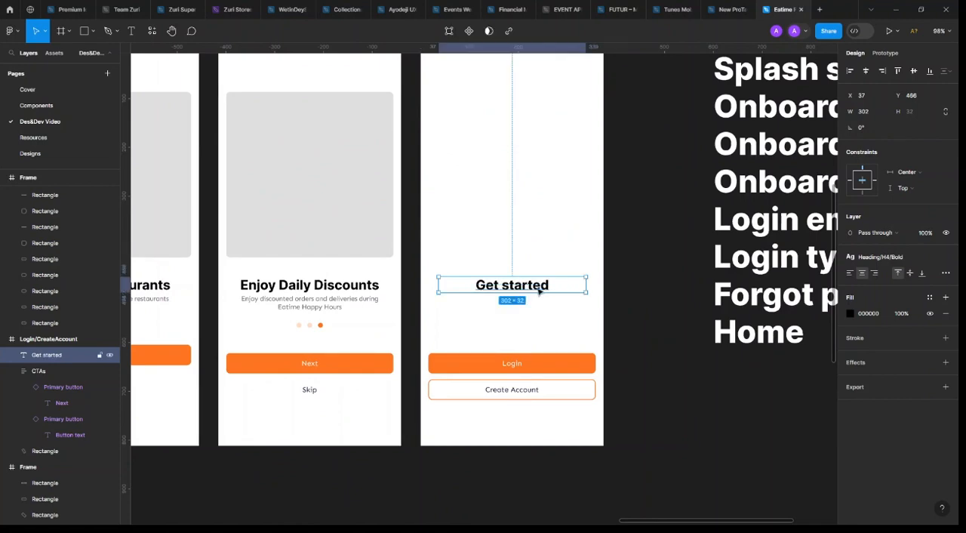
Move the Get started heading down to Y 510, closer above the Login button, and clear the selection
{"action": "scroll", "coordinate": [455, 308], "scroll_direction": "down", "scroll_amount": 4}
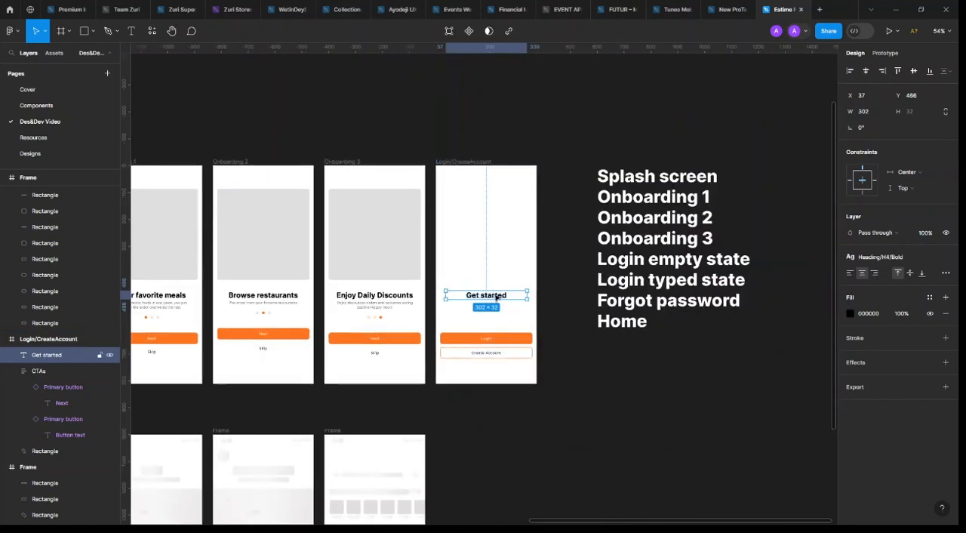
{"action": "left_click_drag", "start_coordinate": [489, 299], "coordinate": [497, 310]}
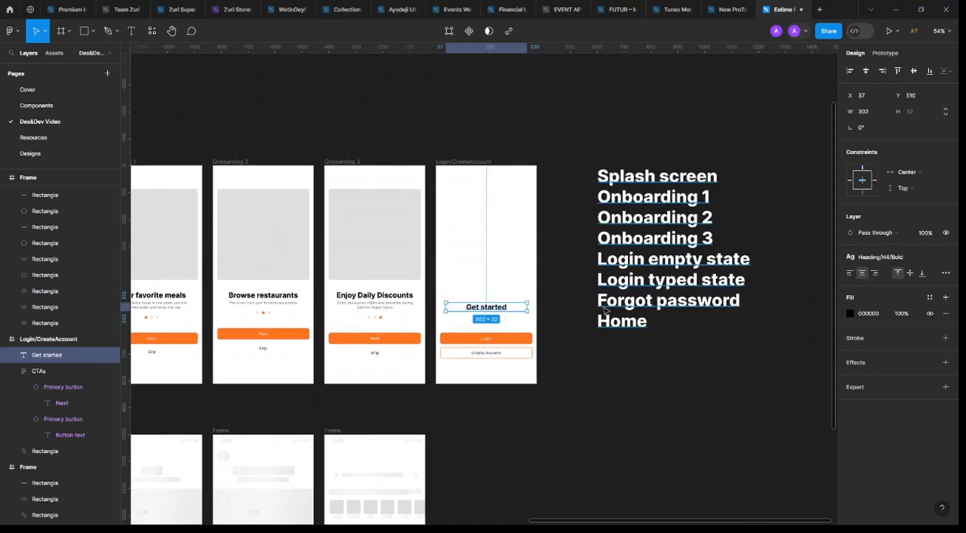
{"action": "scroll", "coordinate": [498, 309], "scroll_direction": "down", "scroll_amount": 3}
{"action": "scroll", "coordinate": [528, 313], "scroll_direction": "left", "scroll_amount": 3}
{"action": "scroll", "coordinate": [596, 315], "scroll_direction": "right", "scroll_amount": 3}
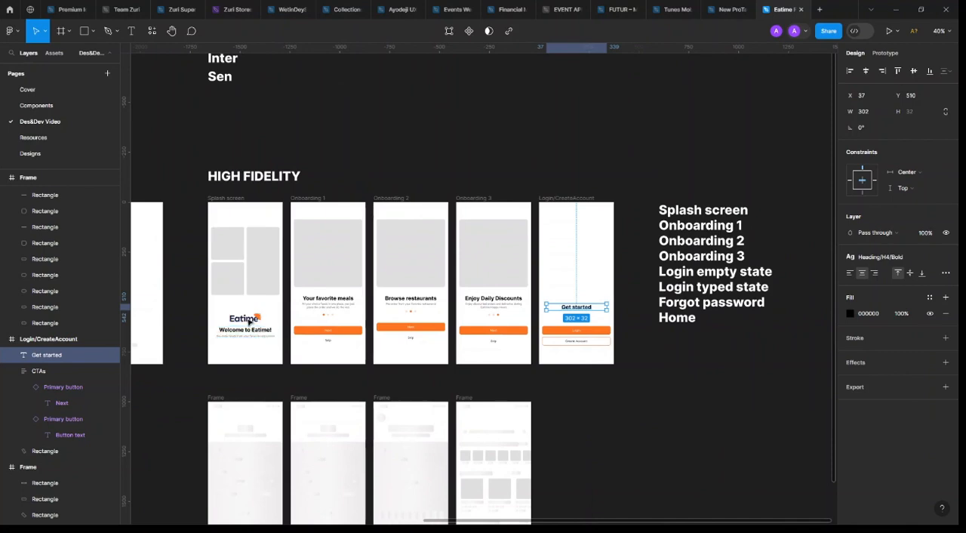
{"action": "left_click", "coordinate": [498, 375]}
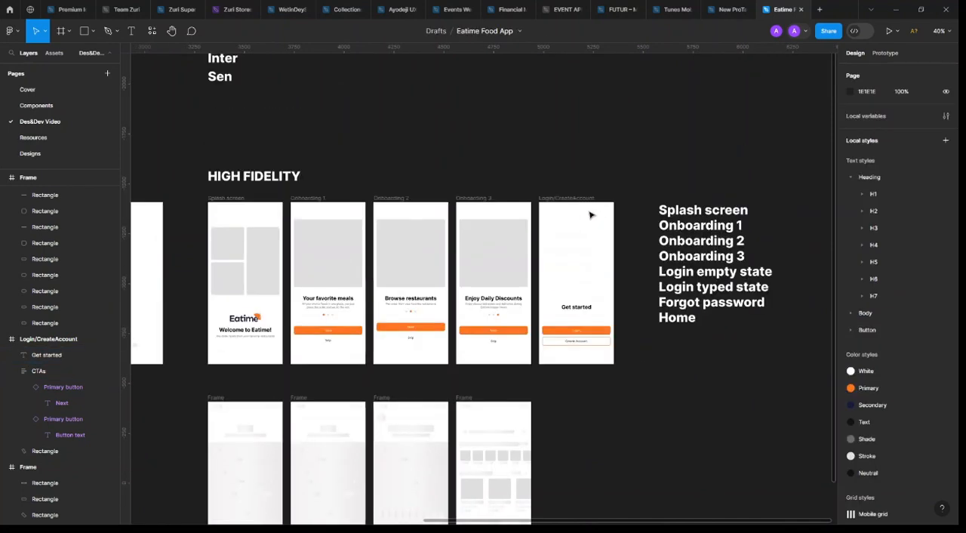
Select the upper-left image placeholder on the Splash screen and clear the old plugin search to check the recently used plugins
{"action": "scroll", "coordinate": [194, 259], "scroll_direction": "up", "scroll_amount": 3}
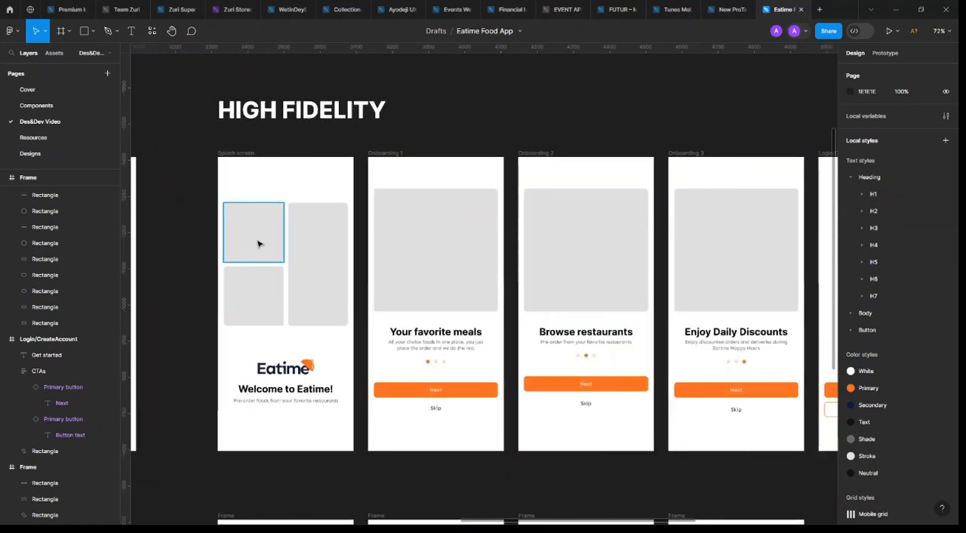
{"action": "left_click", "coordinate": [258, 243]}
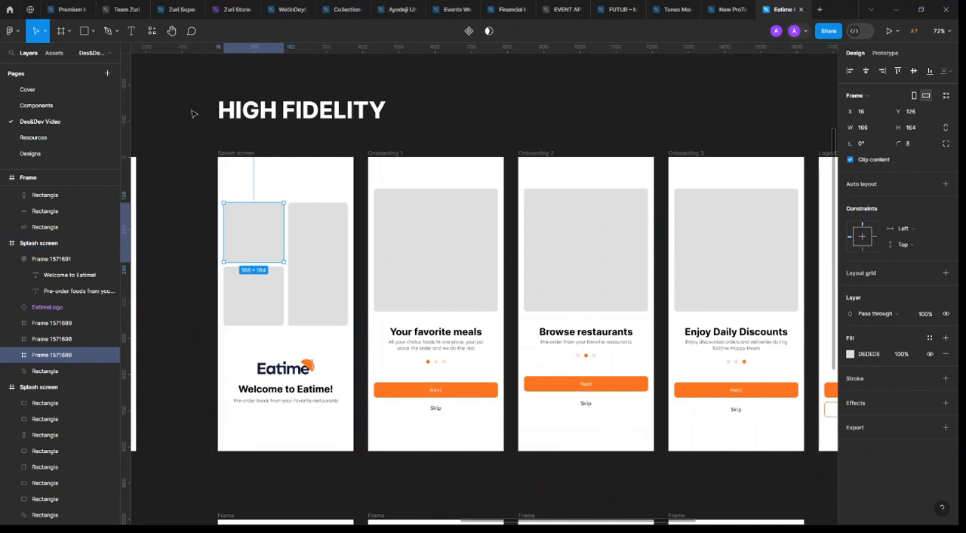
{"action": "left_click", "coordinate": [152, 36]}
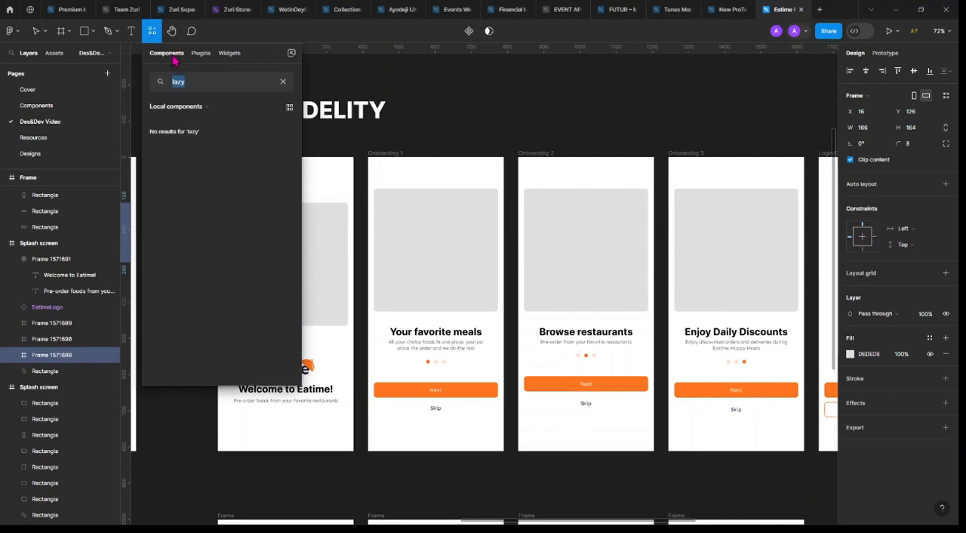
{"action": "left_click", "coordinate": [201, 55]}
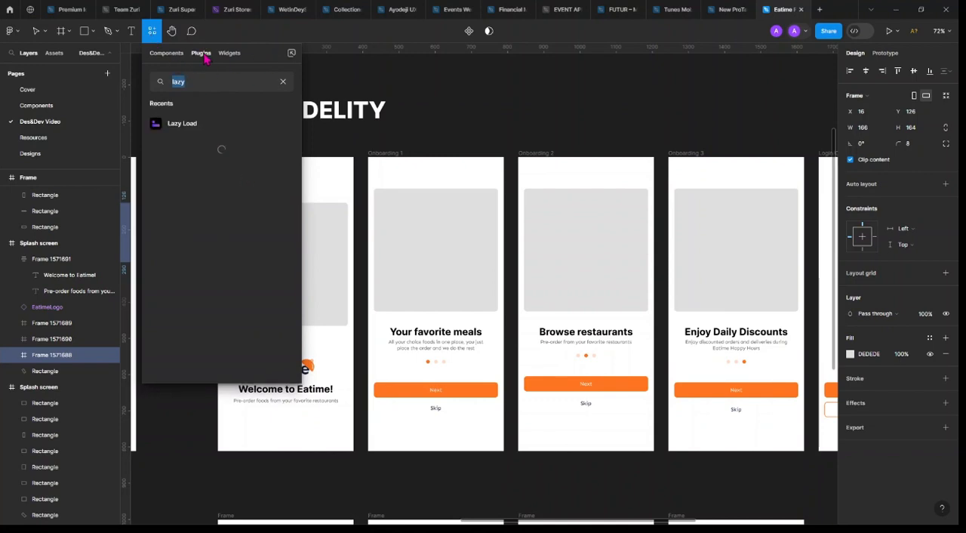
{"action": "left_click", "coordinate": [193, 82]}
{"action": "key", "text": "BackSpace"}
{"action": "key", "text": "BackSpace"}
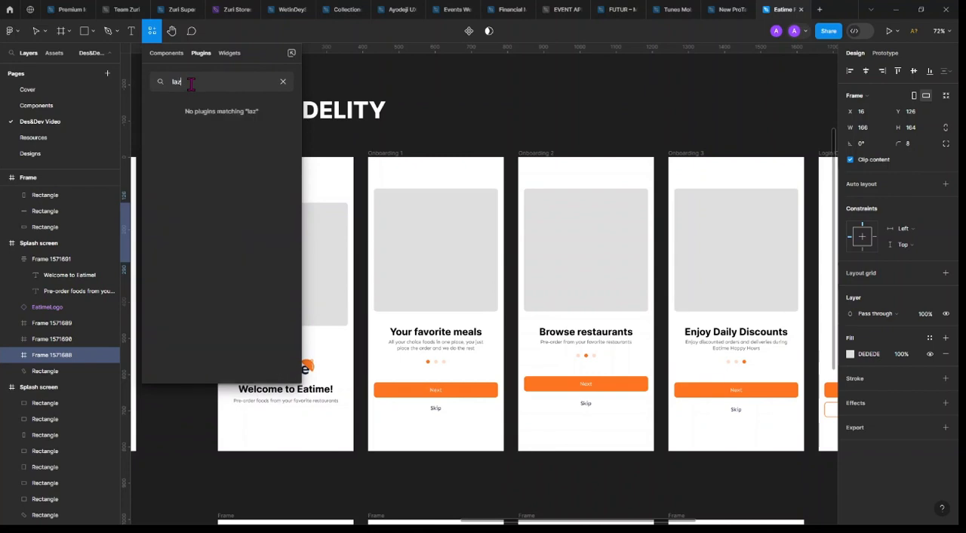
{"action": "key", "text": "BackSpace"}
{"action": "key", "text": "BackSpace"}
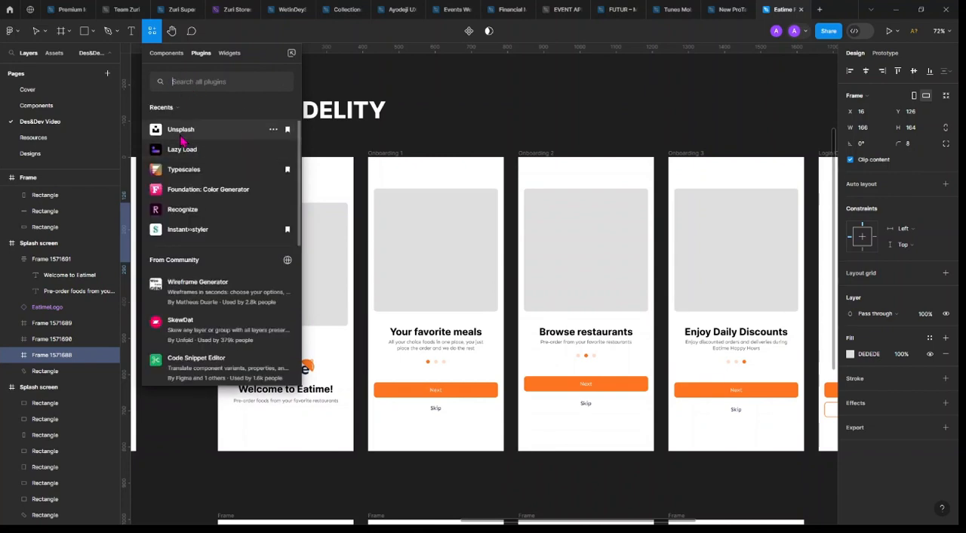
{"action": "key", "text": "Escape"}
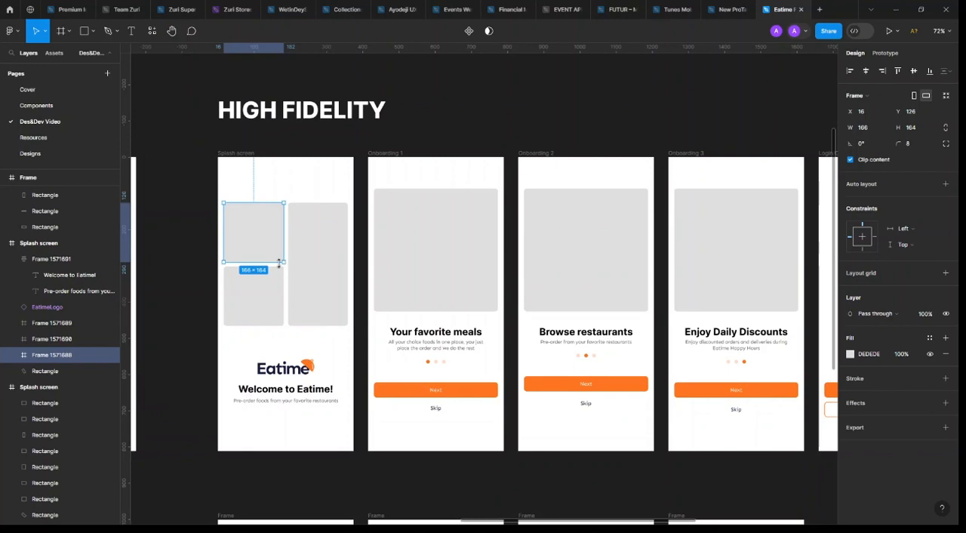
Run the Unsplash plugin for the selected Splash screen placeholder
{"action": "key", "text": "ctrl+alt+p"}
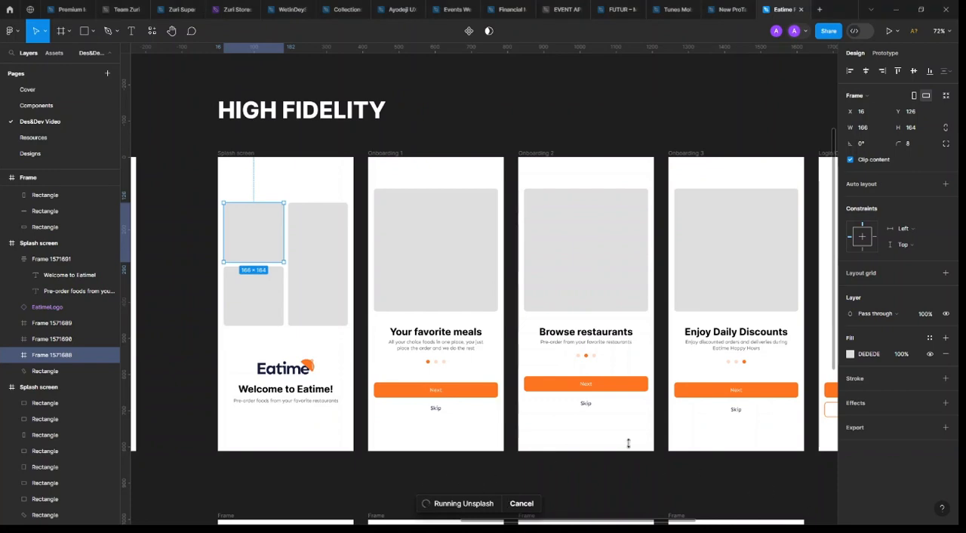
{"action": "scroll", "coordinate": [629, 446], "scroll_direction": "down", "scroll_amount": 3}
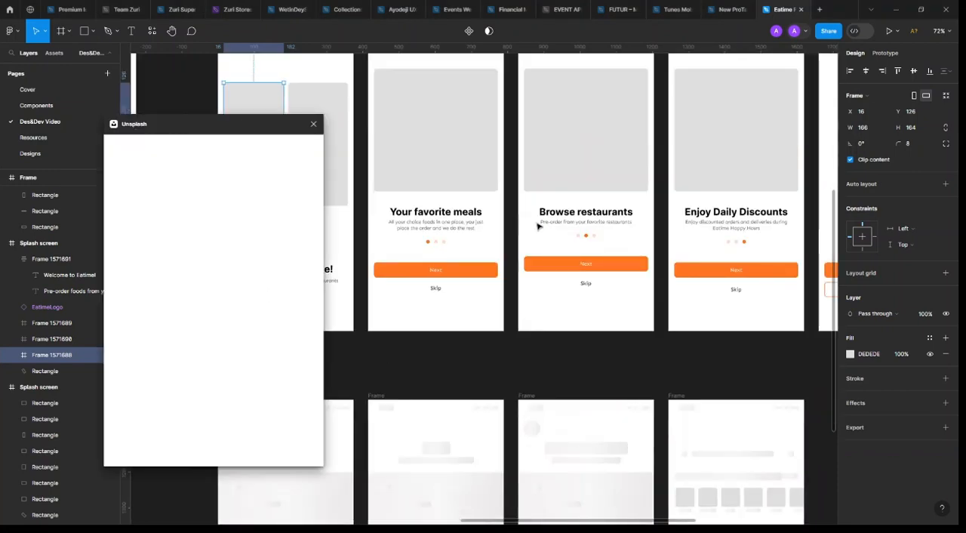
{"action": "scroll", "coordinate": [542, 222], "scroll_direction": "left", "scroll_amount": 3}
{"action": "scroll", "coordinate": [543, 224], "scroll_direction": "up", "scroll_amount": 3}
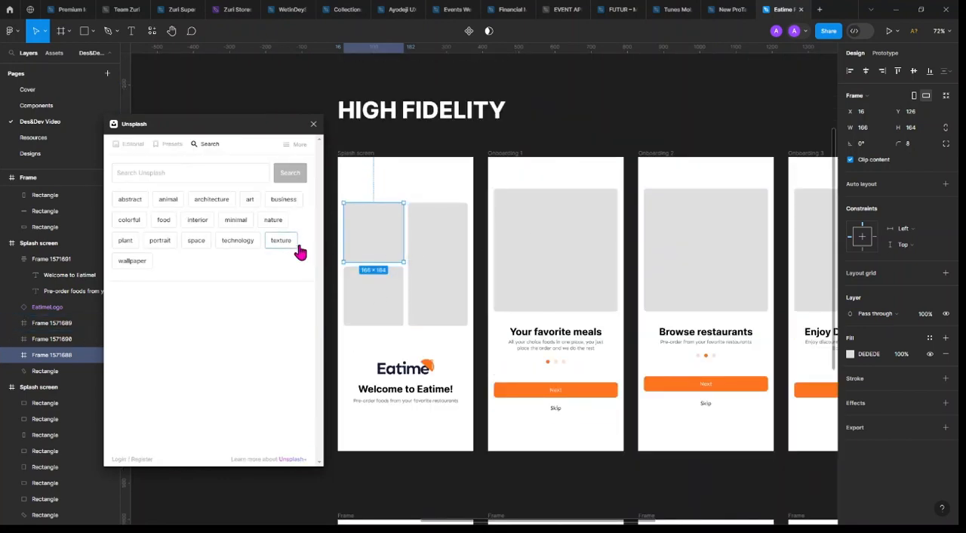
Search Unsplash for eat and fill the upper-left Splash screen placeholder with the photo of a woman eating a burger
{"action": "scroll", "coordinate": [423, 246], "scroll_direction": "left", "scroll_amount": 3}
{"action": "left_click", "coordinate": [198, 173]}
{"action": "type", "text": "e"}
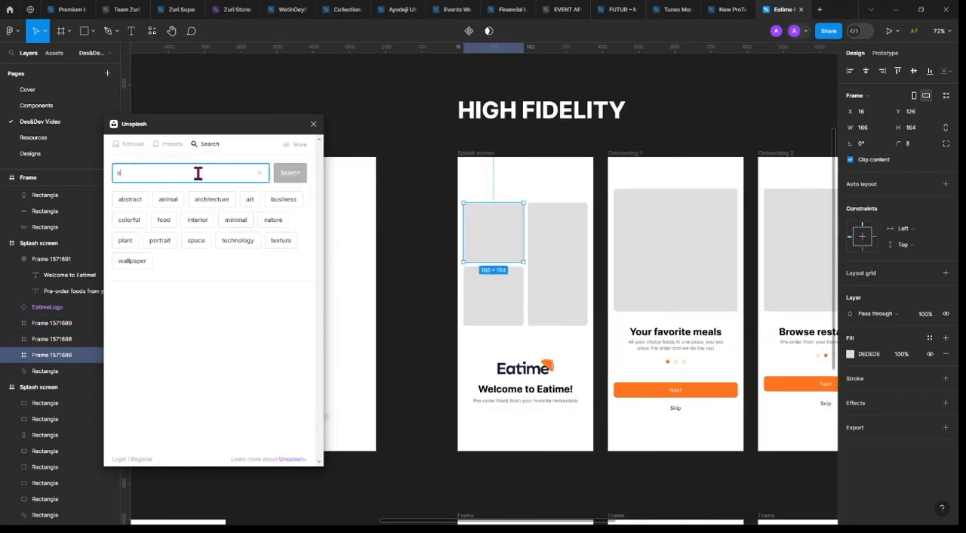
{"action": "type", "text": "at"}
{"action": "left_click", "coordinate": [291, 182]}
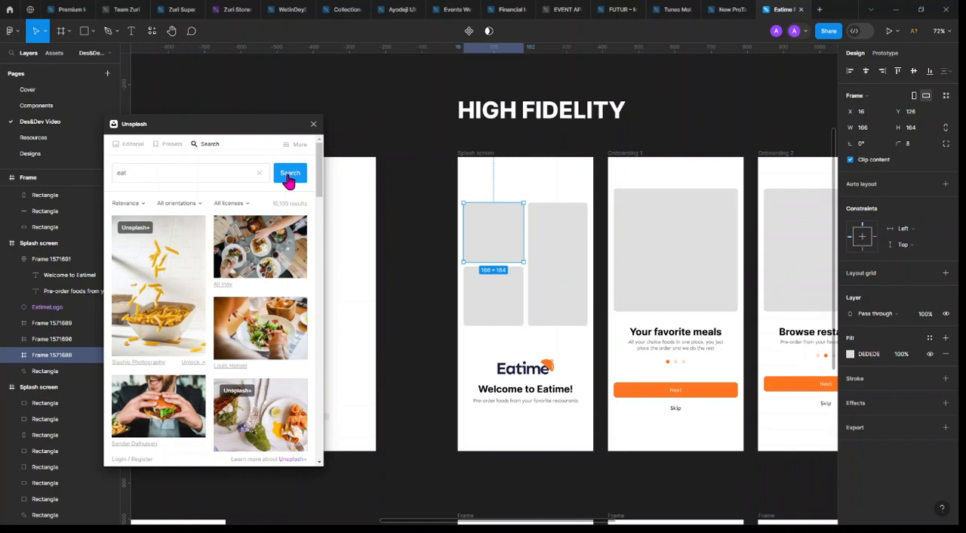
{"action": "scroll", "coordinate": [227, 389], "scroll_direction": "down", "scroll_amount": 3}
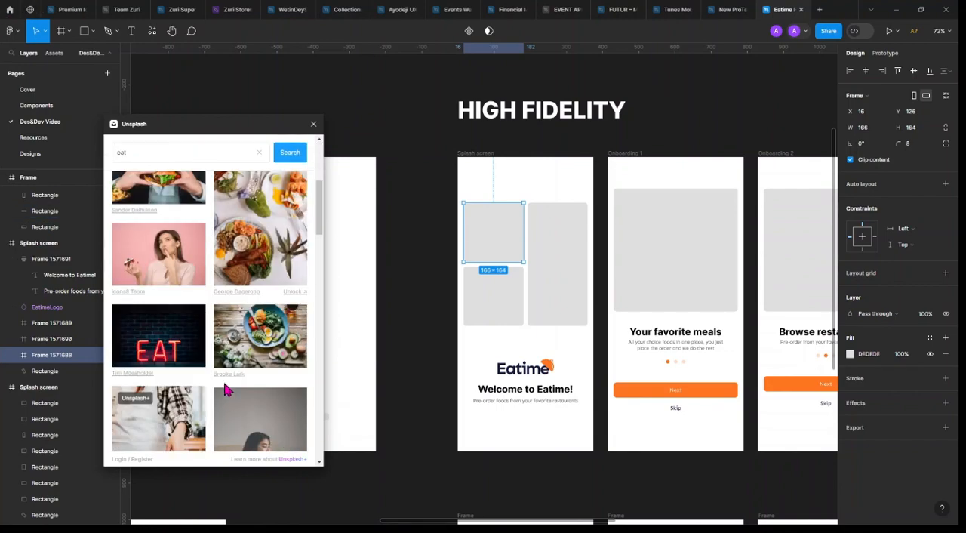
{"action": "scroll", "coordinate": [227, 389], "scroll_direction": "down", "scroll_amount": 5}
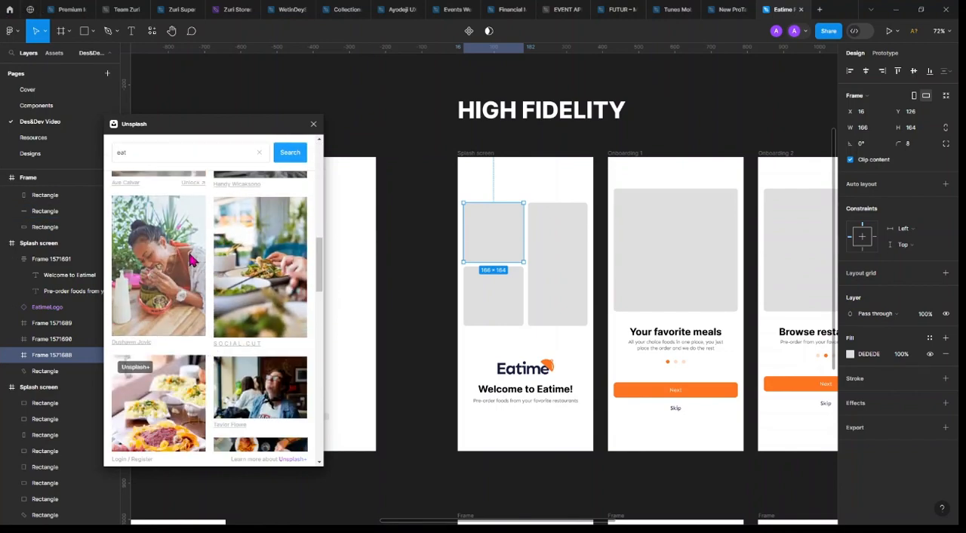
{"action": "left_click", "coordinate": [172, 265]}
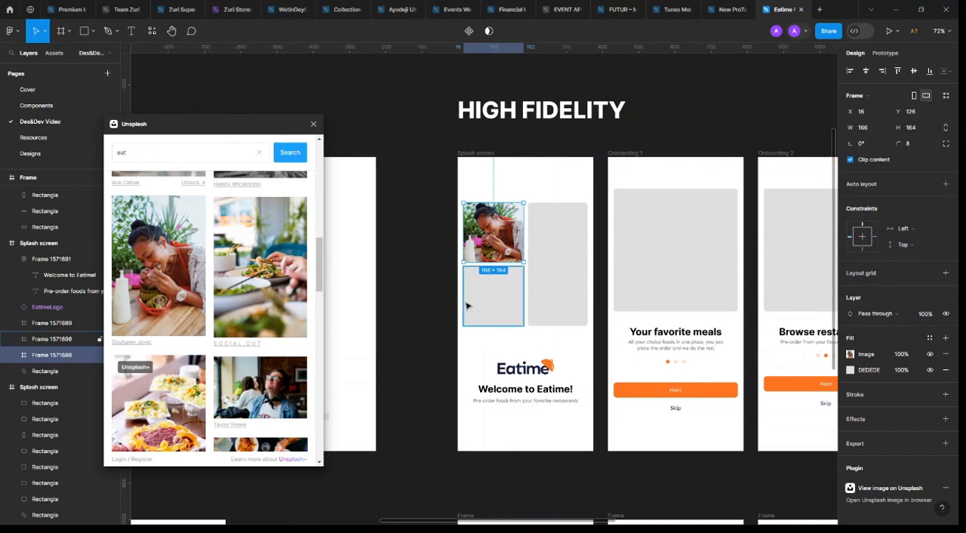
Fill the tall Splash screen placeholder with the Unsplash portrait photo of a plate of meat and fries
{"action": "left_click", "coordinate": [558, 284]}
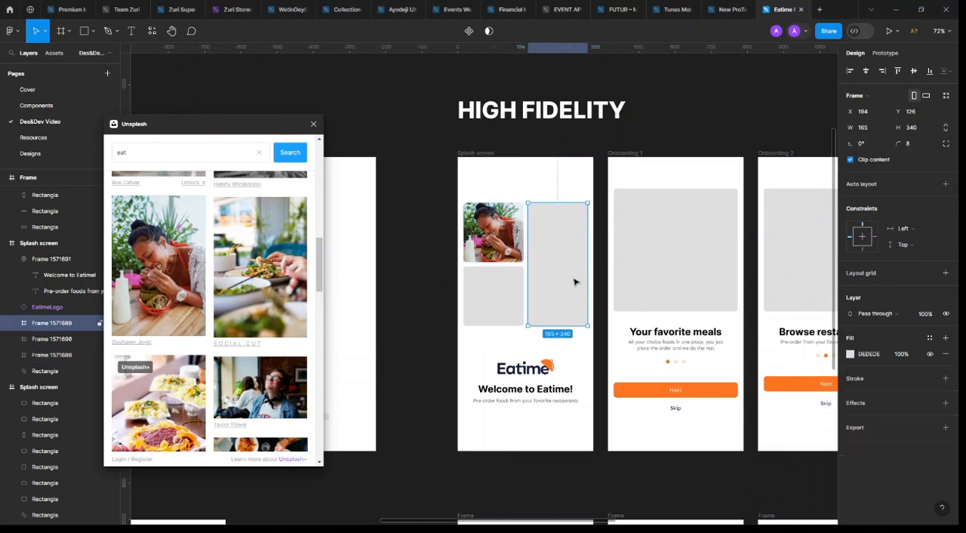
{"action": "scroll", "coordinate": [218, 375], "scroll_direction": "down", "scroll_amount": 10}
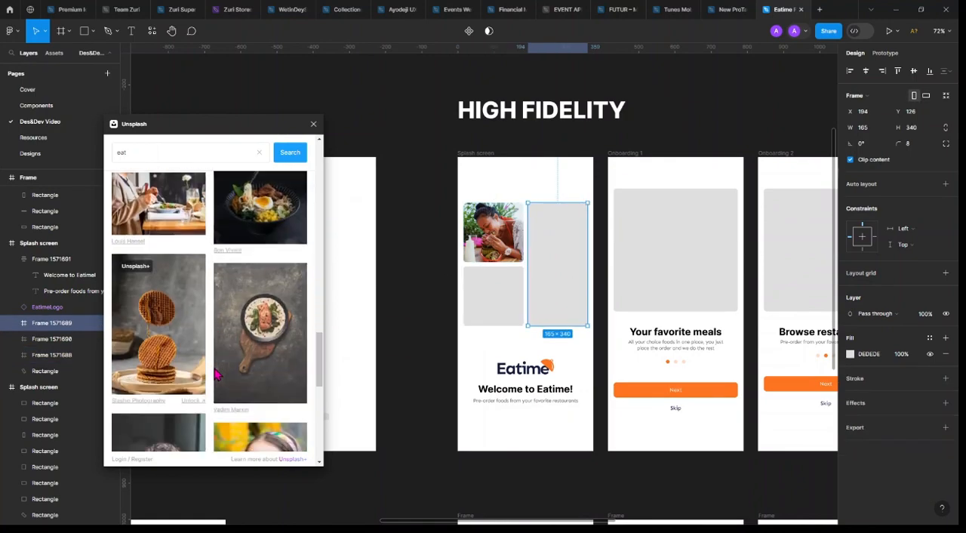
{"action": "scroll", "coordinate": [218, 375], "scroll_direction": "down", "scroll_amount": 10}
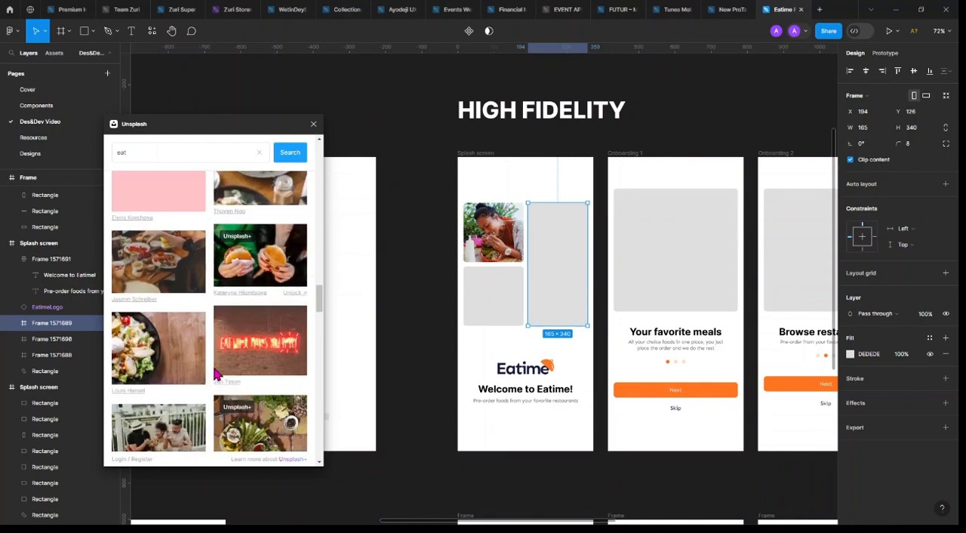
{"action": "scroll", "coordinate": [217, 375], "scroll_direction": "down", "scroll_amount": 10}
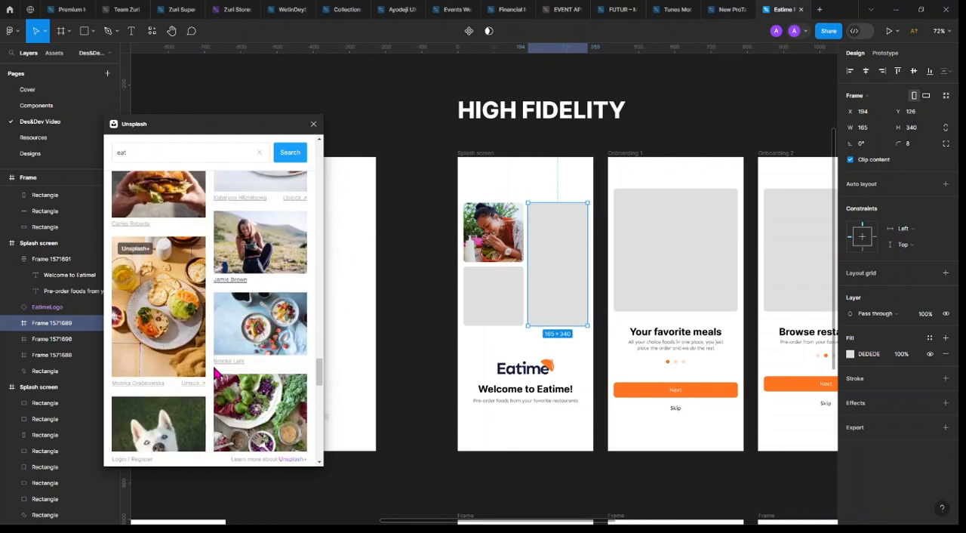
{"action": "scroll", "coordinate": [218, 375], "scroll_direction": "down", "scroll_amount": 10}
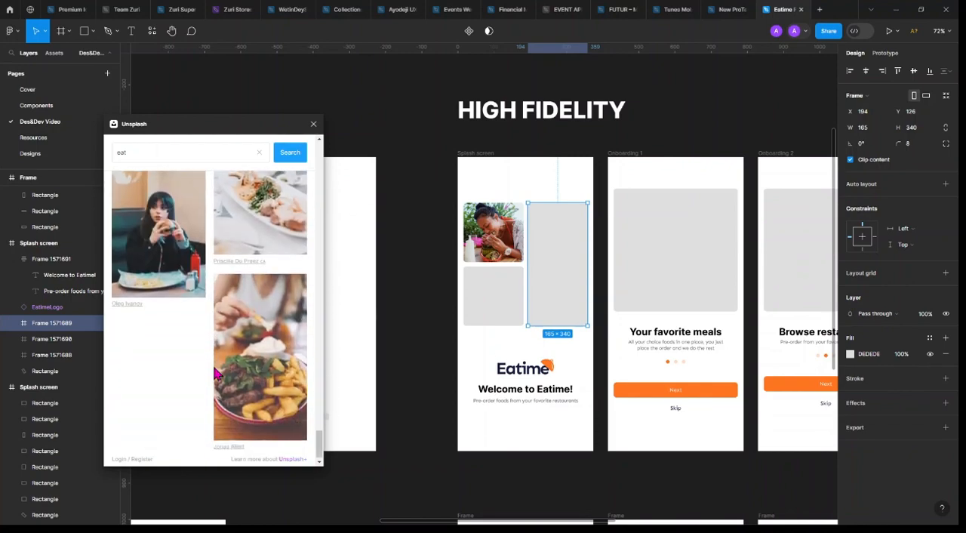
{"action": "left_click", "coordinate": [278, 365]}
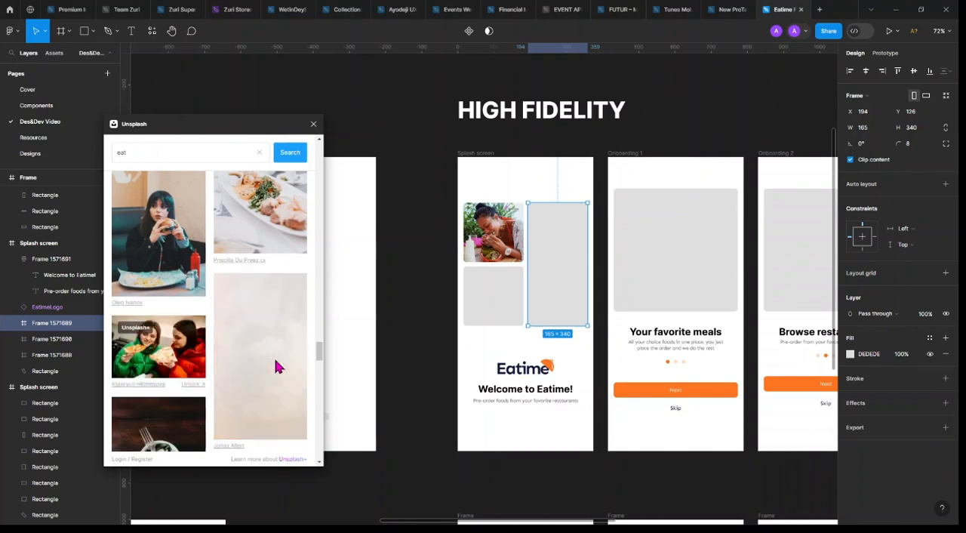
Fill the lower-left Splash screen placeholder with the Unsplash photo of a dark salad bowl on a wooden table
{"action": "left_click", "coordinate": [485, 305]}
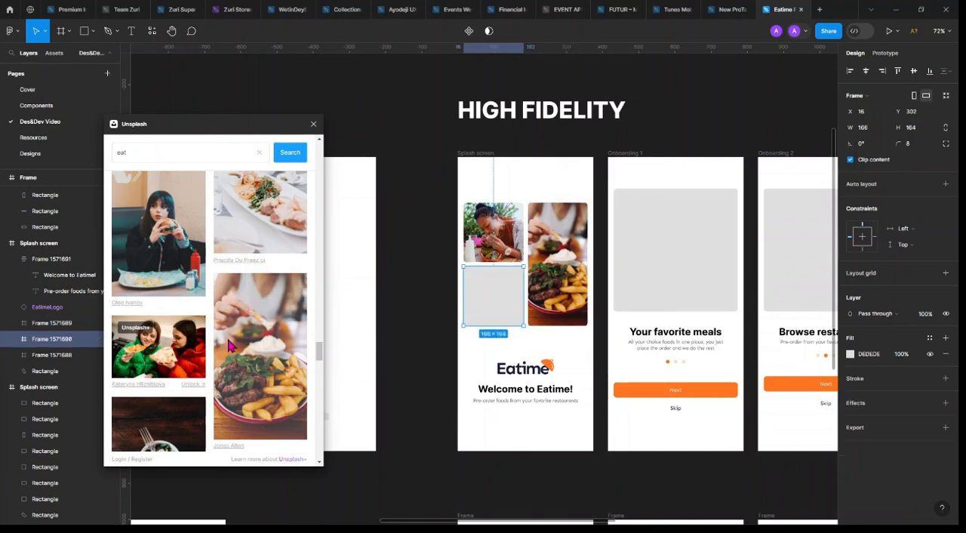
{"action": "scroll", "coordinate": [234, 339], "scroll_direction": "down", "scroll_amount": 10}
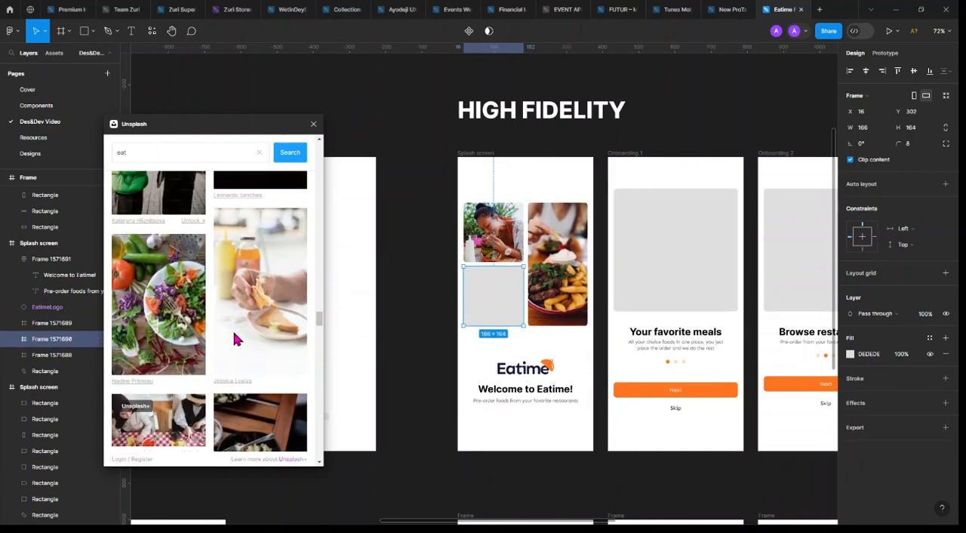
{"action": "left_click", "coordinate": [269, 237]}
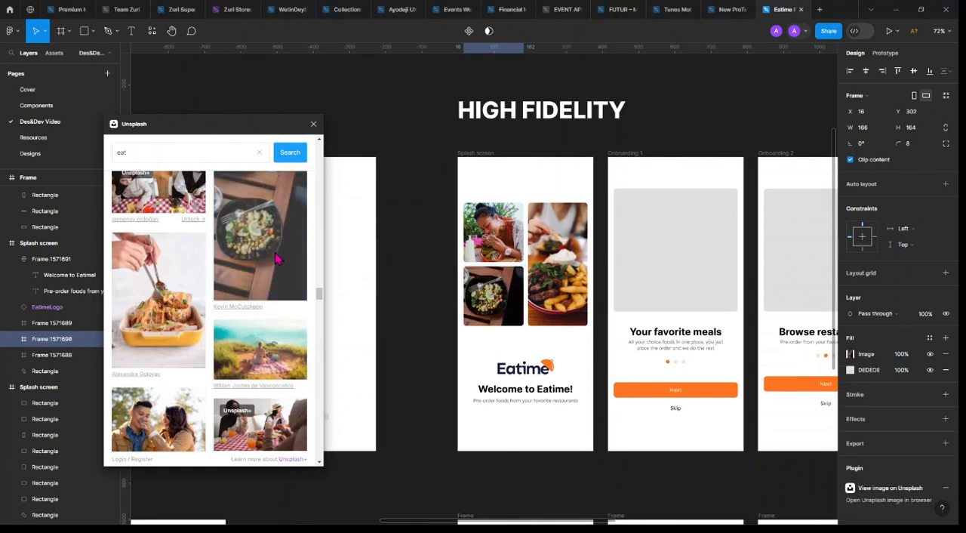
Move the Eatime logo and the welcome text together upward, closer beneath the Splash screen photos, and clear the selection
{"action": "left_click", "coordinate": [566, 259]}
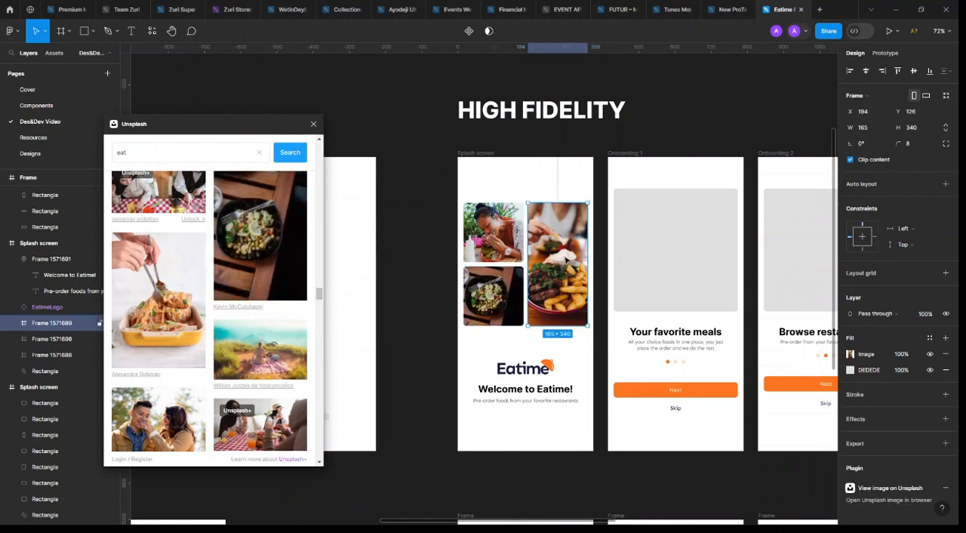
{"action": "left_click", "coordinate": [525, 368]}
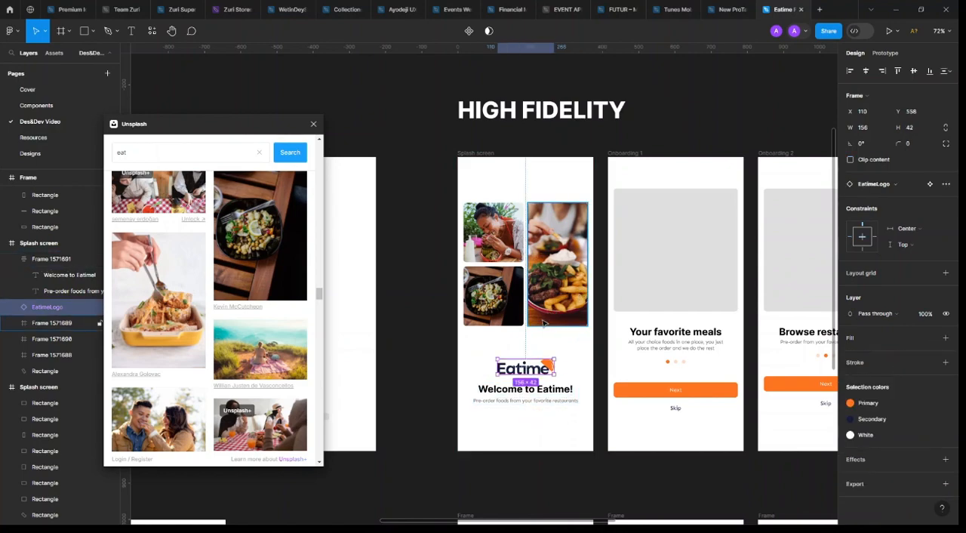
{"action": "left_click", "coordinate": [552, 398], "text": "shift"}
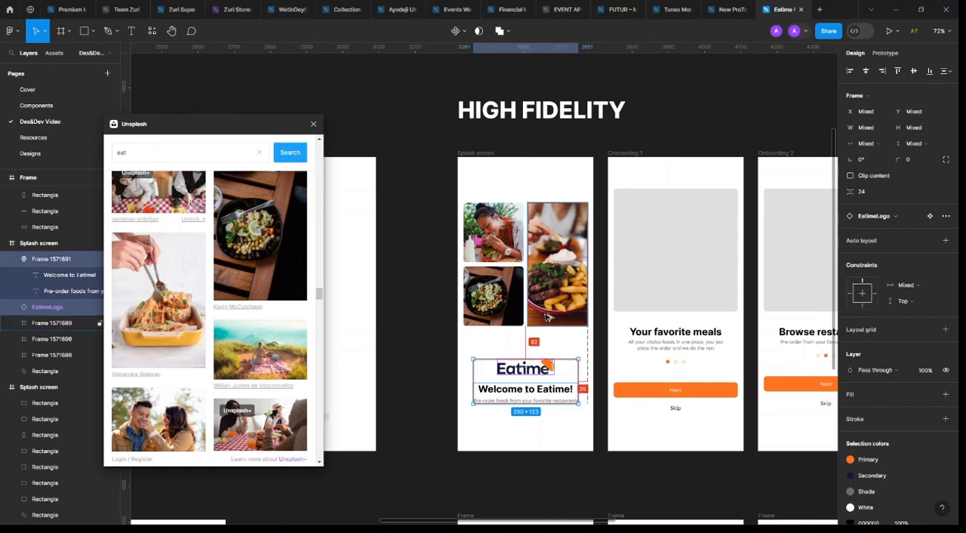
{"action": "key", "text": "shift+Up"}
{"action": "key", "text": "shift+Up"}
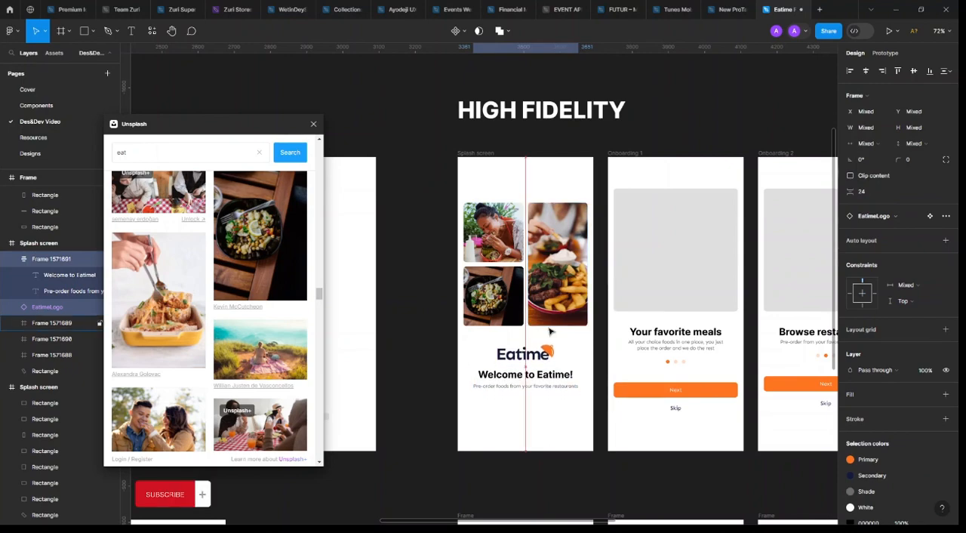
{"action": "left_click", "coordinate": [448, 368]}
{"action": "scroll", "coordinate": [426, 370], "scroll_direction": "right", "scroll_amount": 2}
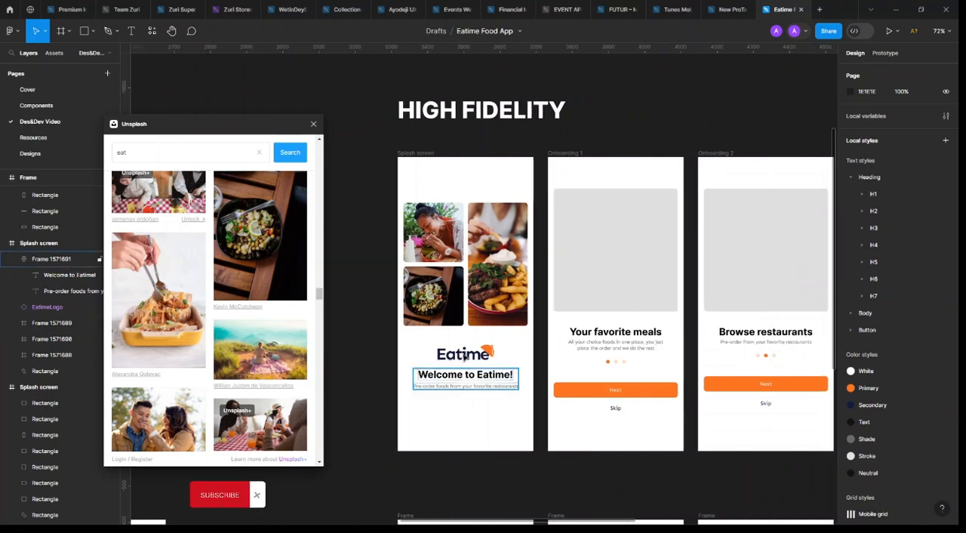
{"action": "left_click", "coordinate": [469, 353]}
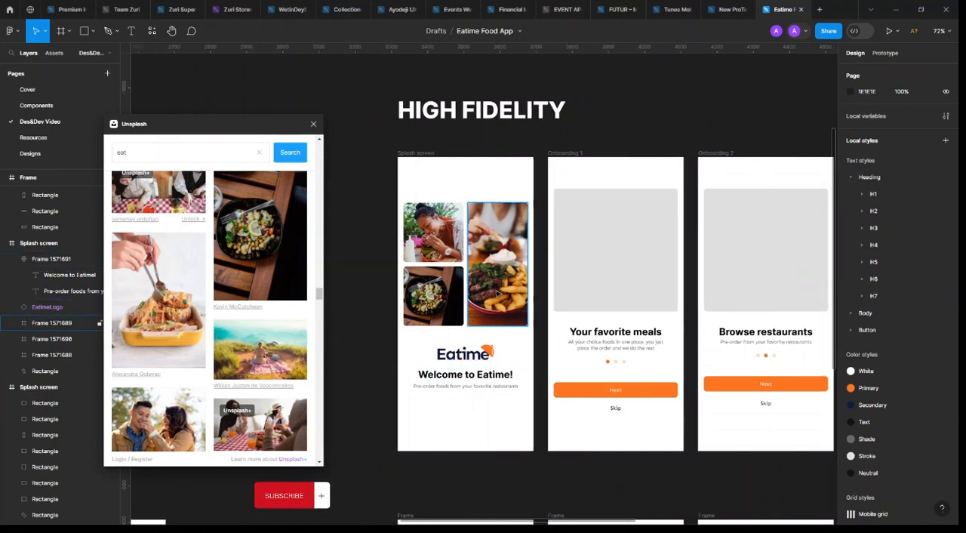
Replace the grey fill of the Onboarding 1 placeholder with an image of a bowl of rice and beans, and deselect it
{"action": "left_click", "coordinate": [631, 261]}
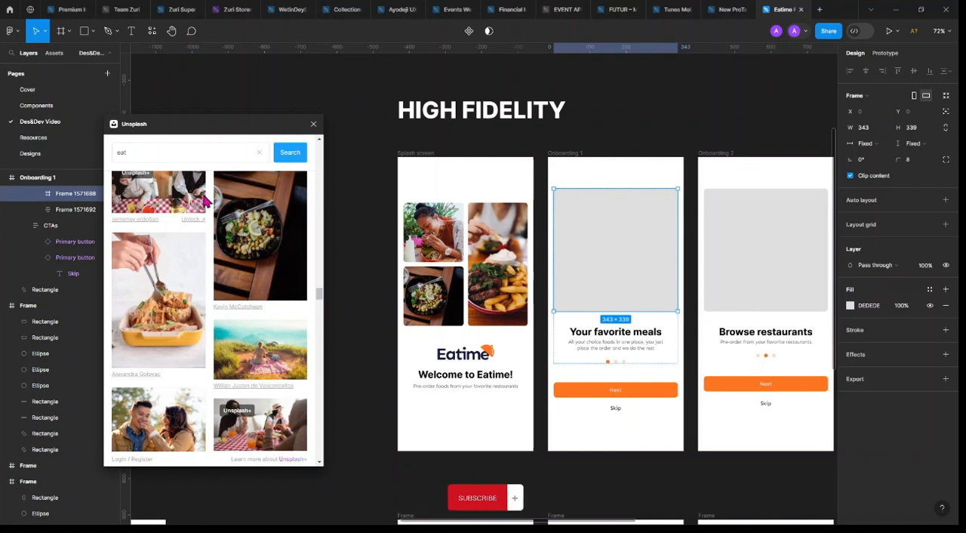
{"action": "left_click", "coordinate": [200, 326]}
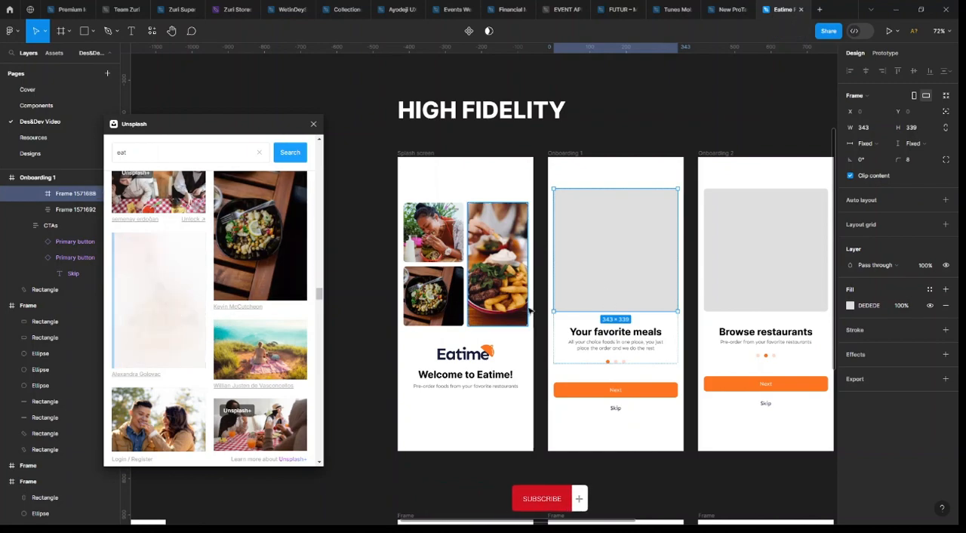
{"action": "scroll", "coordinate": [591, 294], "scroll_direction": "right", "scroll_amount": 1}
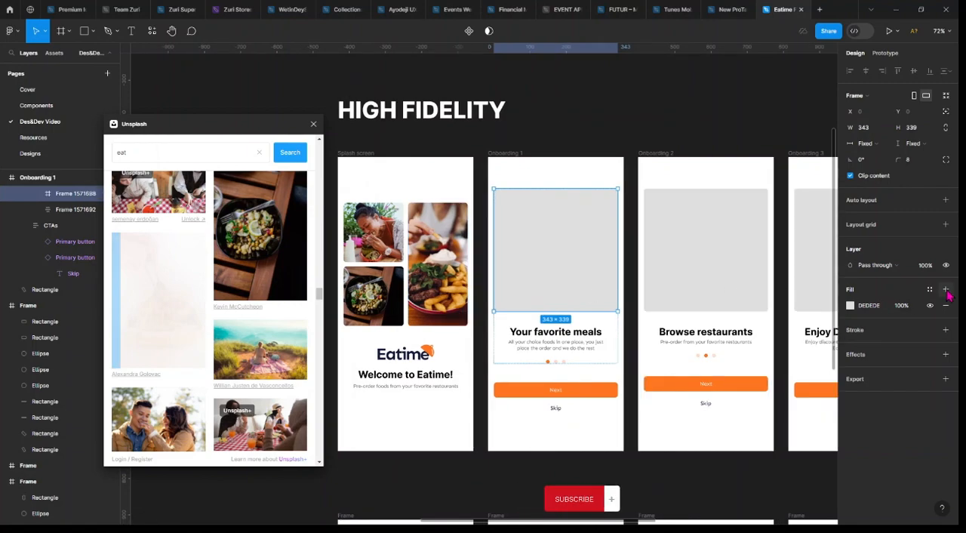
{"action": "left_click", "coordinate": [851, 305]}
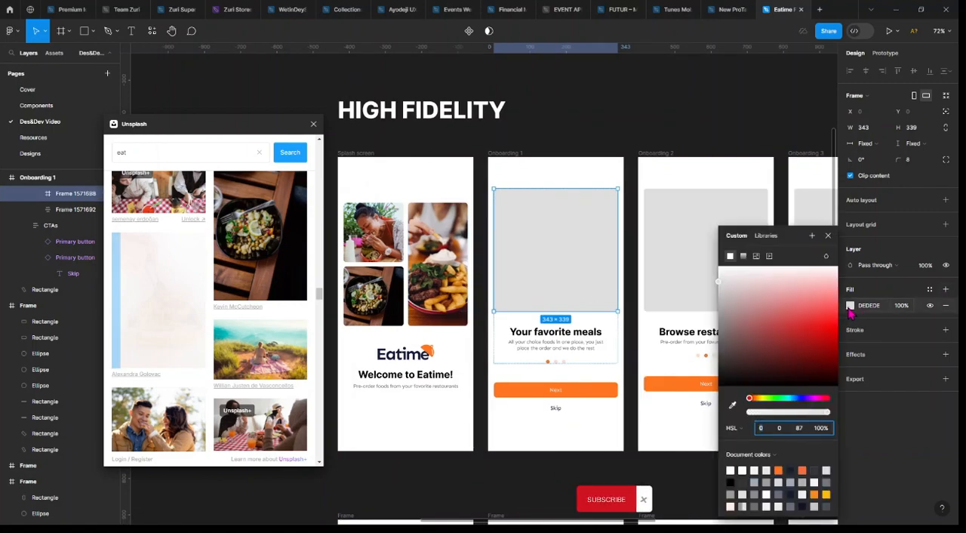
{"action": "left_click", "coordinate": [756, 255]}
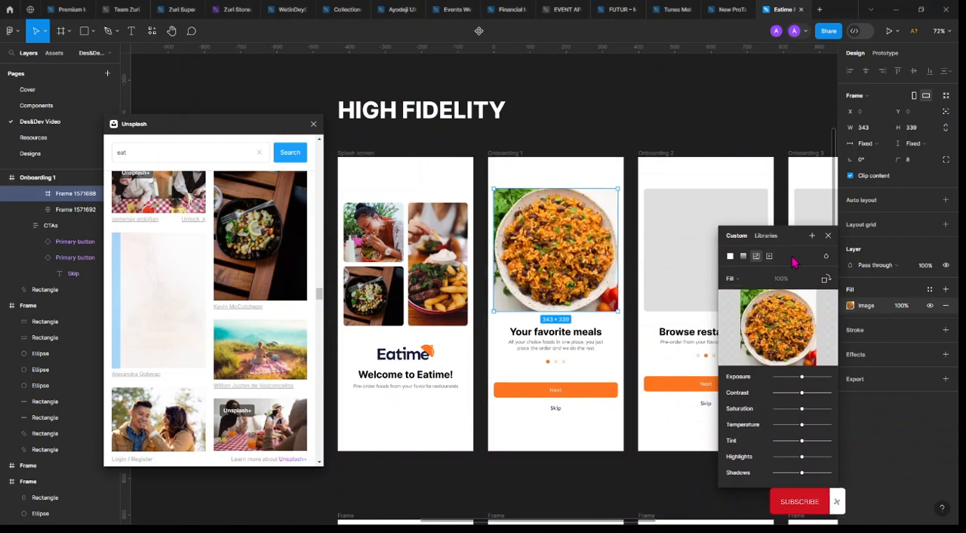
{"action": "left_click", "coordinate": [827, 236]}
{"action": "left_click", "coordinate": [638, 119]}
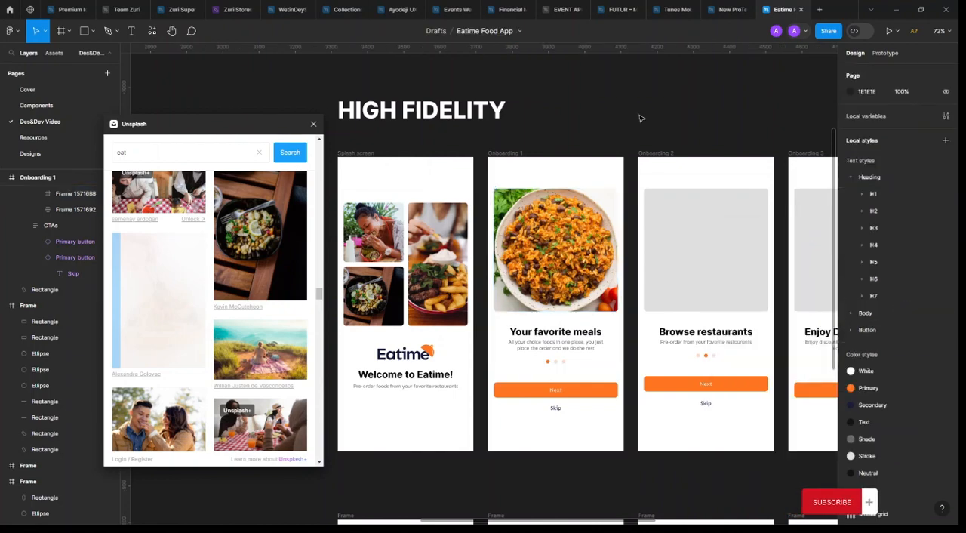
Switch the fill of the Onboarding 2 placeholder from solid colour to image
{"action": "scroll", "coordinate": [618, 226], "scroll_direction": "right", "scroll_amount": 3}
{"action": "left_click", "coordinate": [610, 282]}
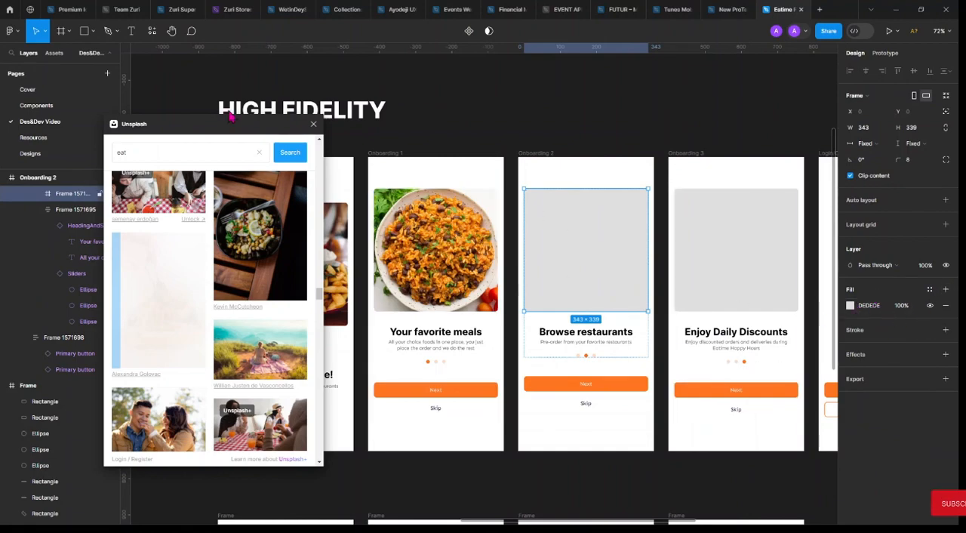
{"action": "left_click", "coordinate": [849, 306]}
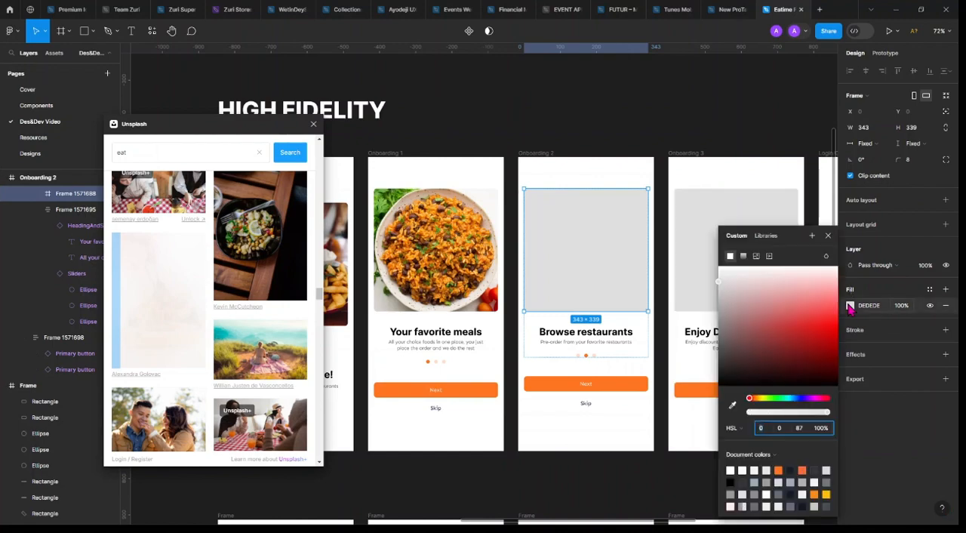
{"action": "left_click", "coordinate": [756, 256]}
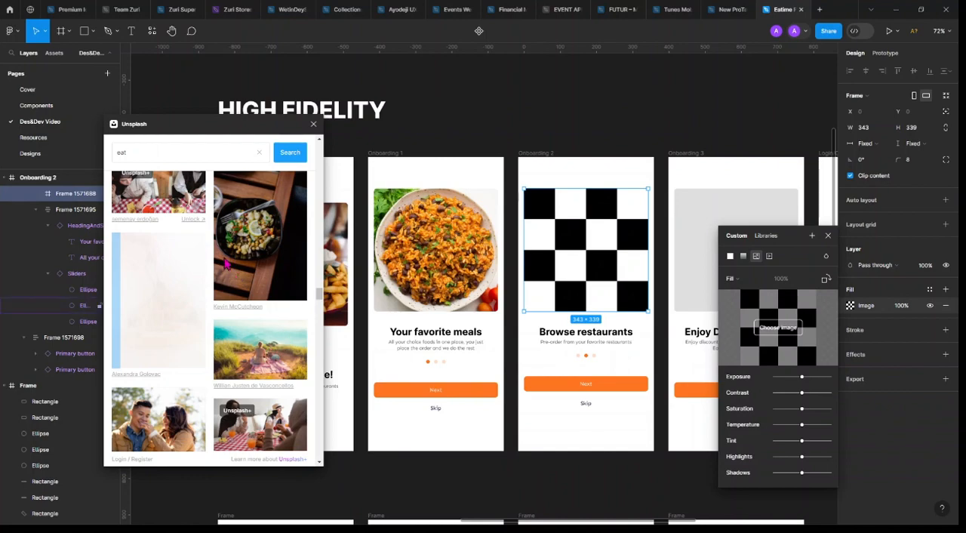
Search Unsplash for restaurants and fill the Onboarding 2 placeholder with the portrait photo of a busy restaurant interior
{"action": "left_click", "coordinate": [159, 152]}
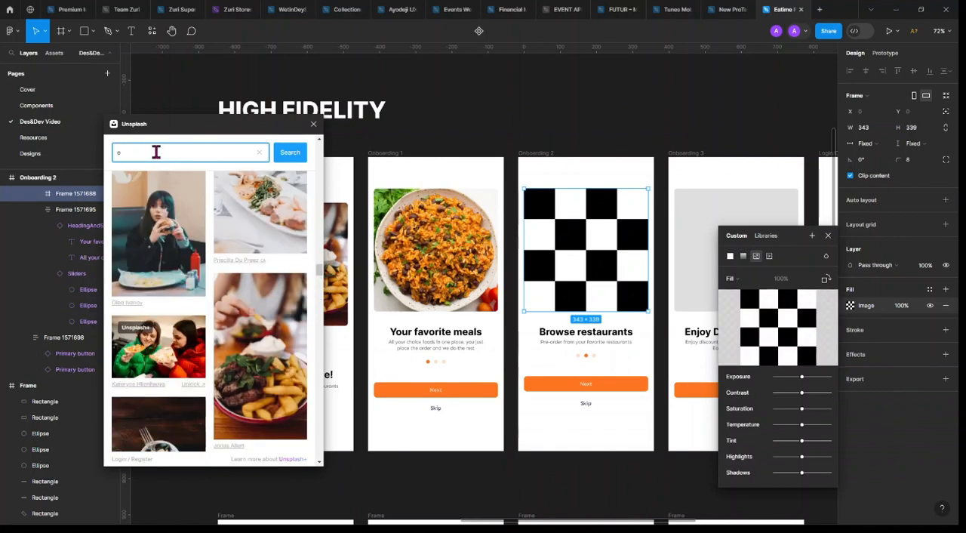
{"action": "key", "text": "BackSpace"}
{"action": "type", "text": "restaurants"}
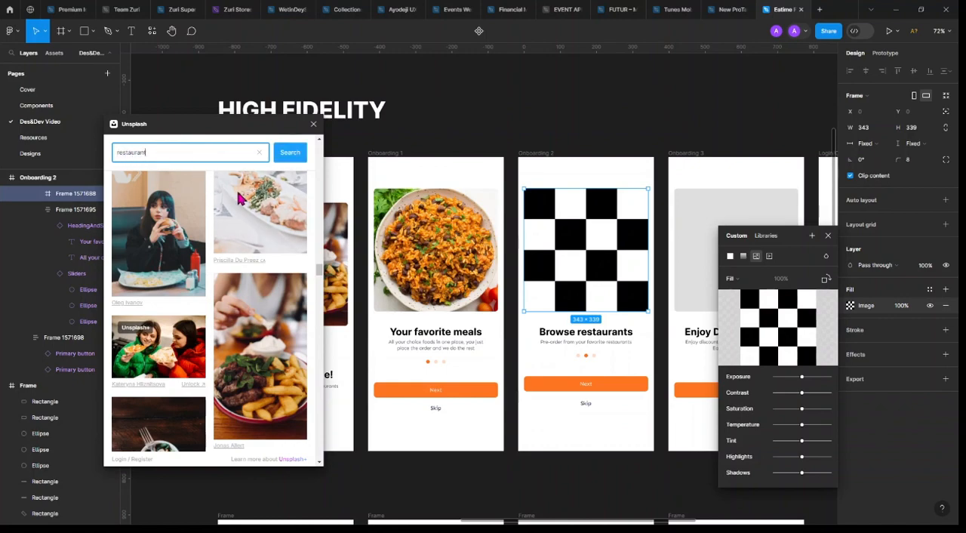
{"action": "left_click", "coordinate": [287, 152]}
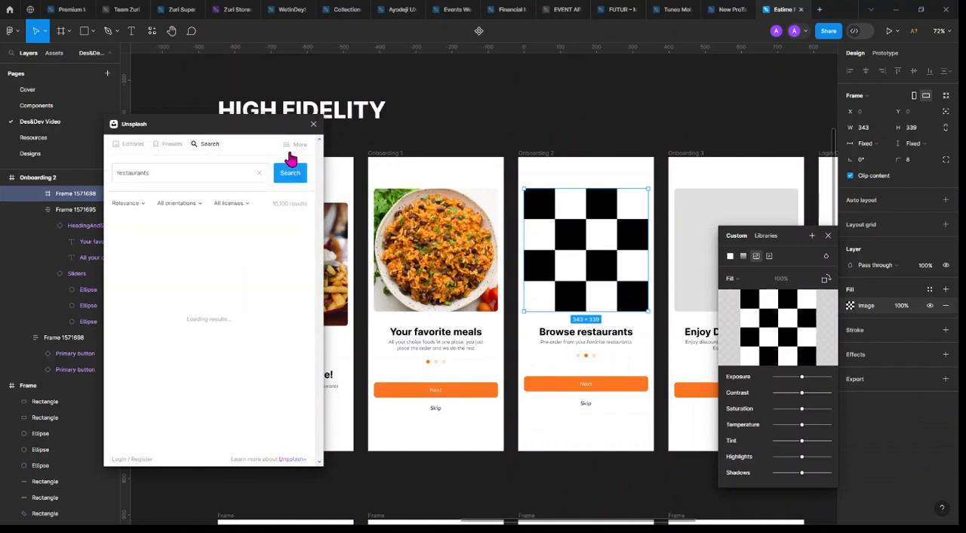
{"action": "left_click", "coordinate": [829, 236]}
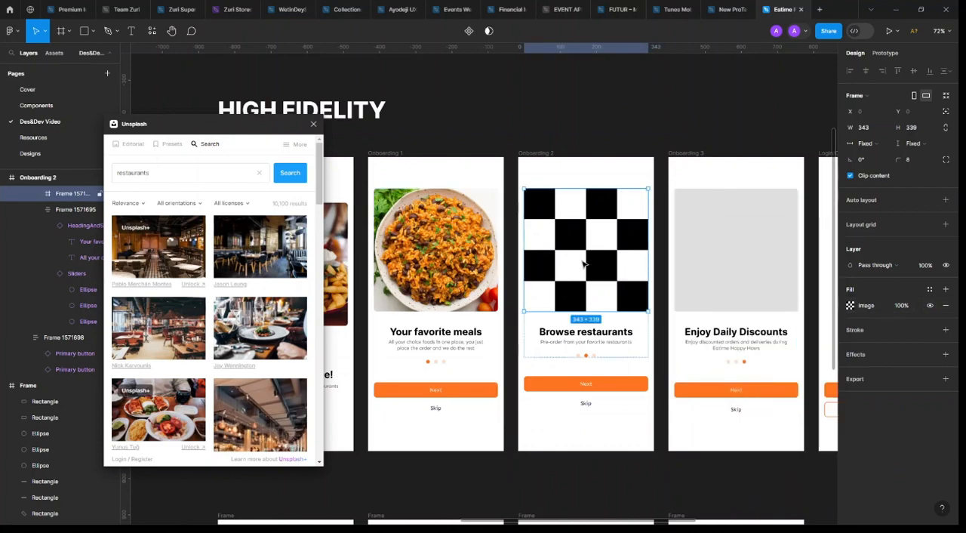
{"action": "scroll", "coordinate": [271, 367], "scroll_direction": "down", "scroll_amount": 3}
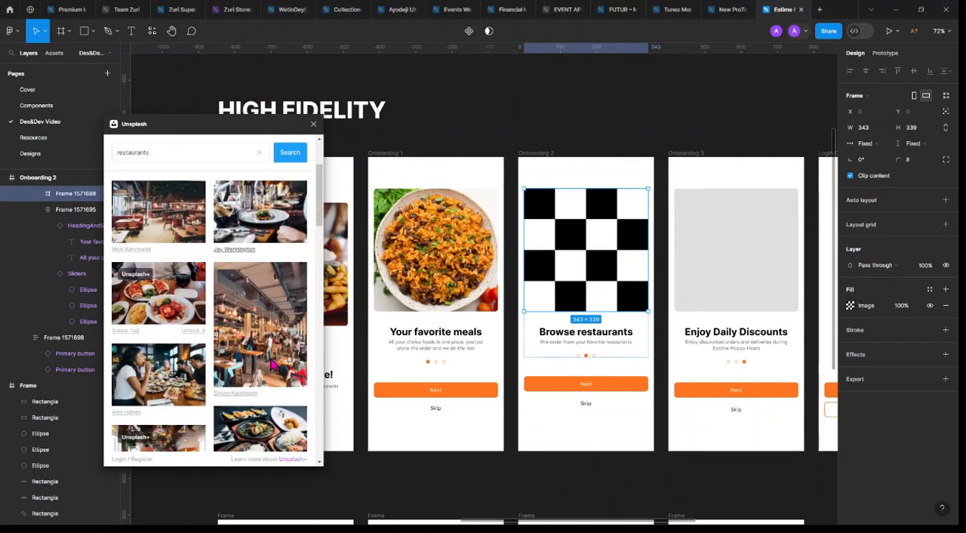
{"action": "left_click", "coordinate": [273, 365]}
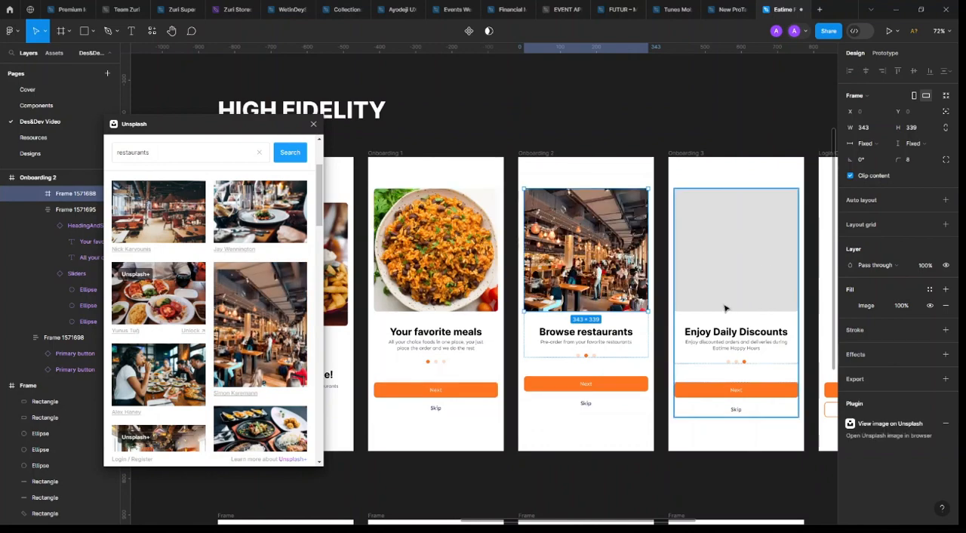
Select the grey image placeholder on the Onboarding 3 screen and search Unsplash for "discounts"
{"action": "scroll", "coordinate": [649, 267], "scroll_direction": "right", "scroll_amount": 2}
{"action": "left_click", "coordinate": [654, 267]}
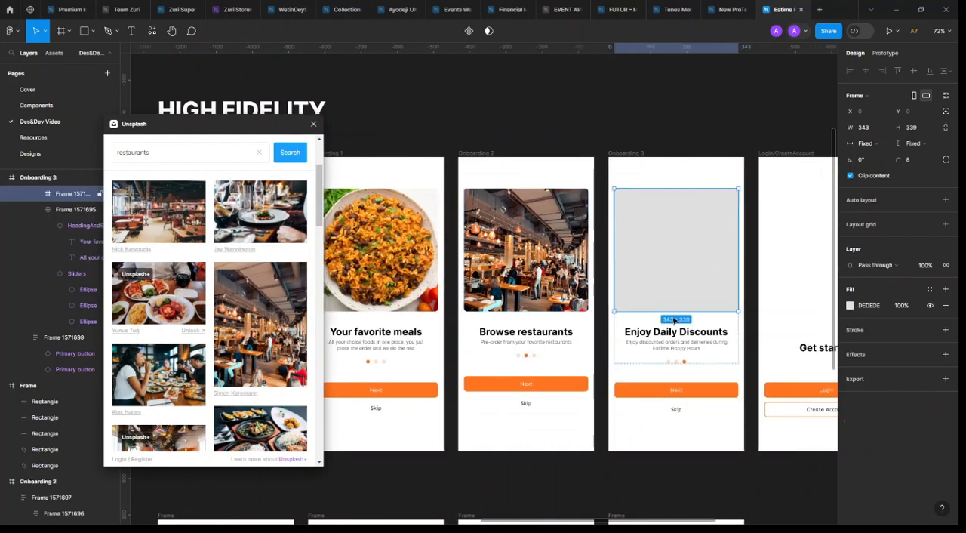
{"action": "left_click", "coordinate": [175, 151]}
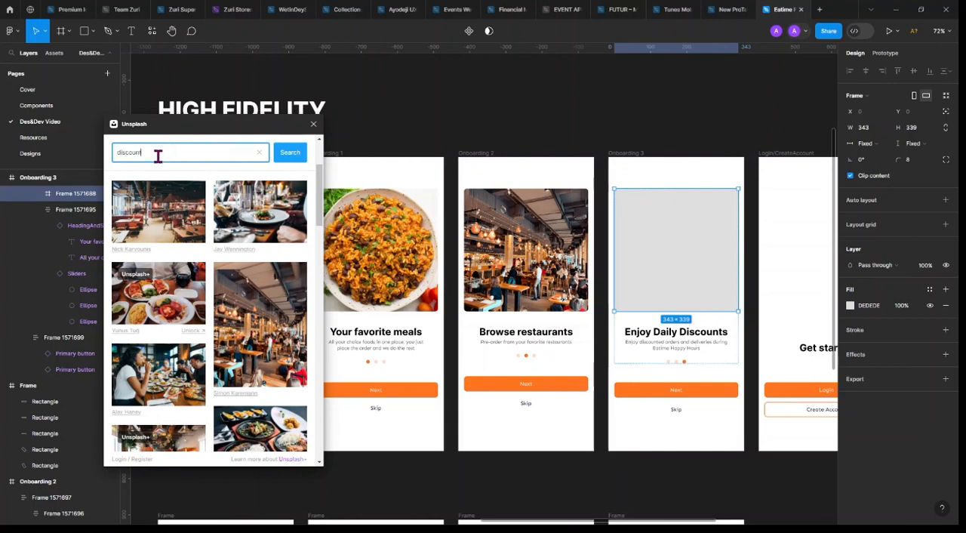
{"action": "left_click", "coordinate": [291, 156]}
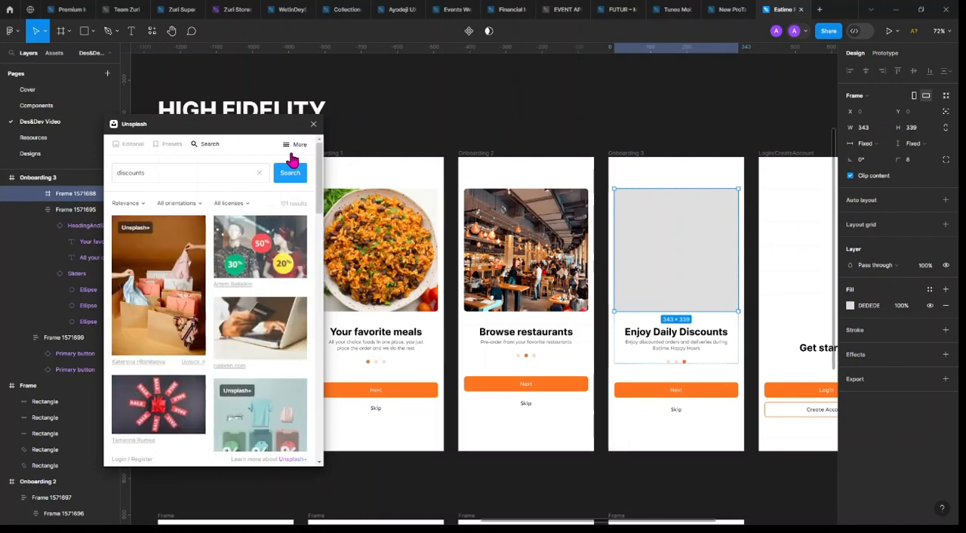
Fill the Onboarding 3 placeholder with the black-and-white Unsplash photo of a Discount storefront seen through a vehicle window
{"action": "scroll", "coordinate": [267, 301], "scroll_direction": "down", "scroll_amount": 5}
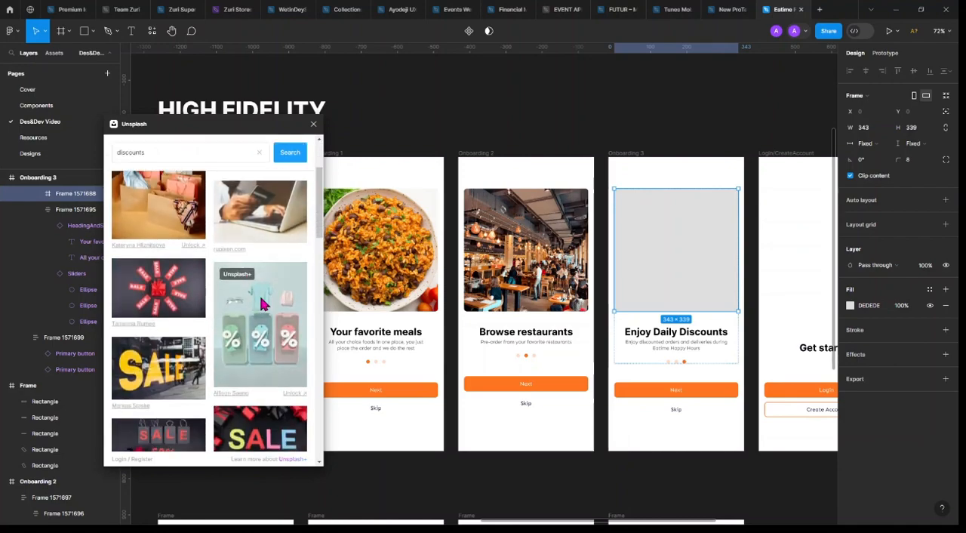
{"action": "scroll", "coordinate": [269, 349], "scroll_direction": "down", "scroll_amount": 3}
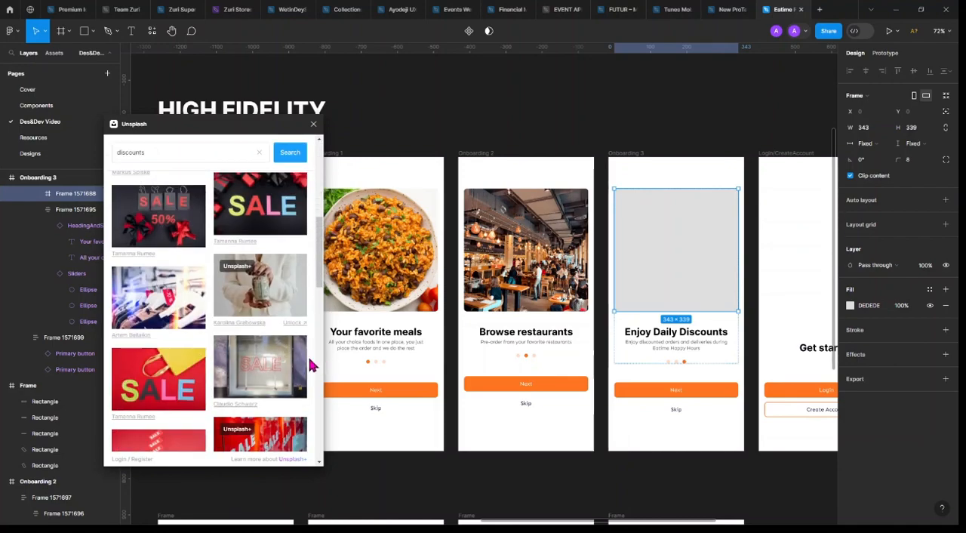
{"action": "scroll", "coordinate": [301, 353], "scroll_direction": "down", "scroll_amount": 3}
{"action": "scroll", "coordinate": [295, 353], "scroll_direction": "down", "scroll_amount": 5}
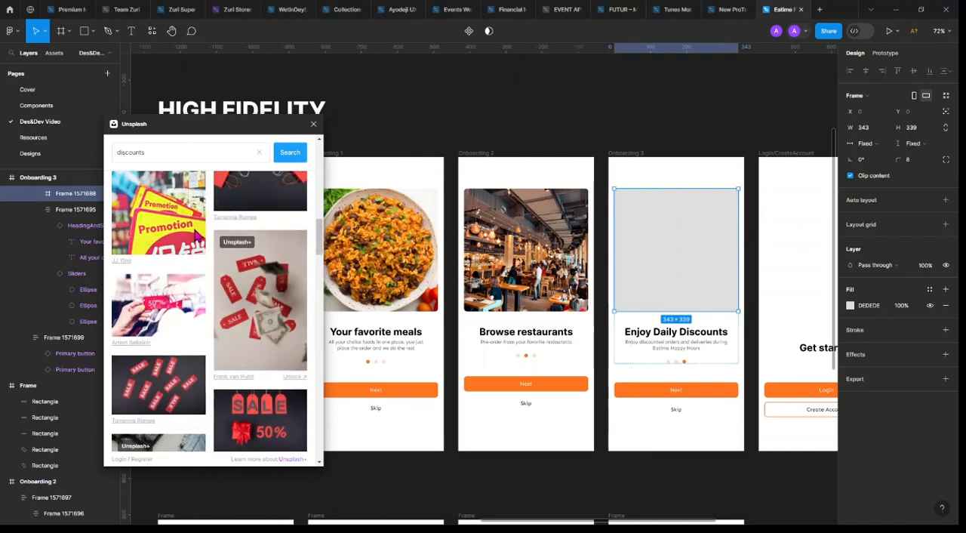
{"action": "scroll", "coordinate": [300, 344], "scroll_direction": "down", "scroll_amount": 5}
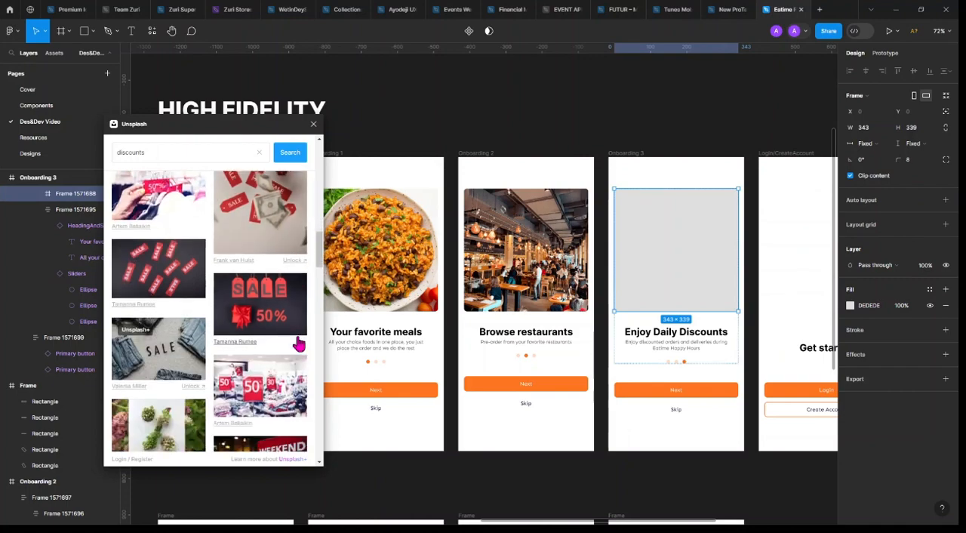
{"action": "scroll", "coordinate": [280, 402], "scroll_direction": "down", "scroll_amount": 3}
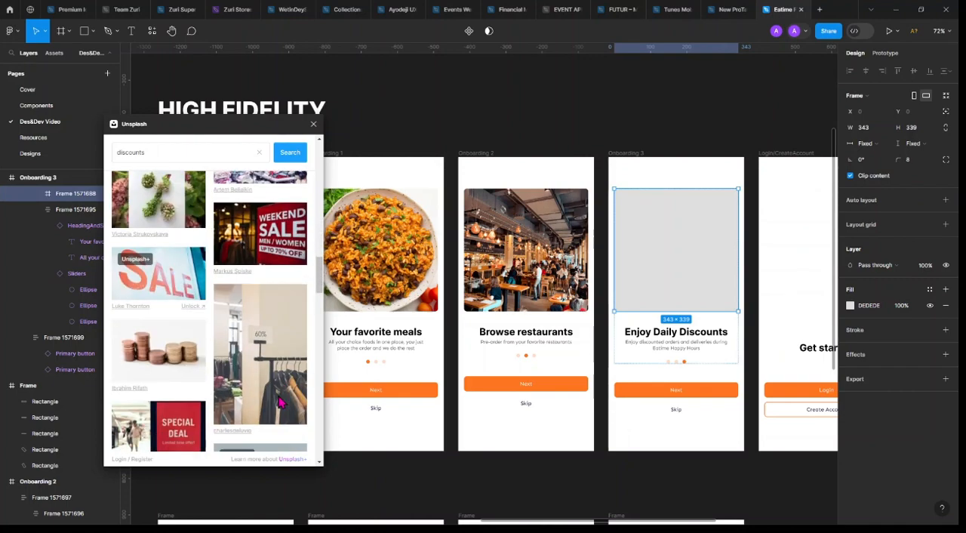
{"action": "scroll", "coordinate": [280, 400], "scroll_direction": "down", "scroll_amount": 3}
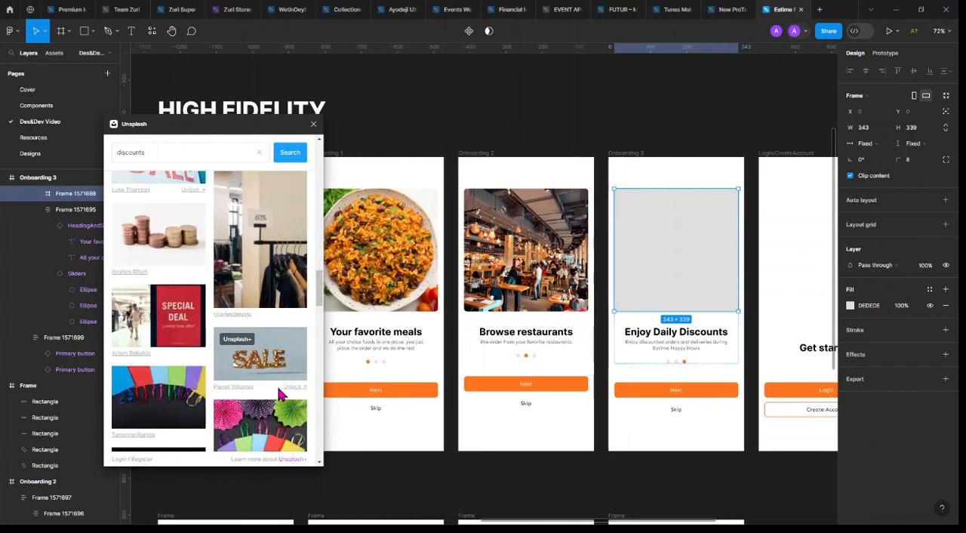
{"action": "scroll", "coordinate": [280, 394], "scroll_direction": "down", "scroll_amount": 3}
{"action": "scroll", "coordinate": [280, 394], "scroll_direction": "down", "scroll_amount": 3}
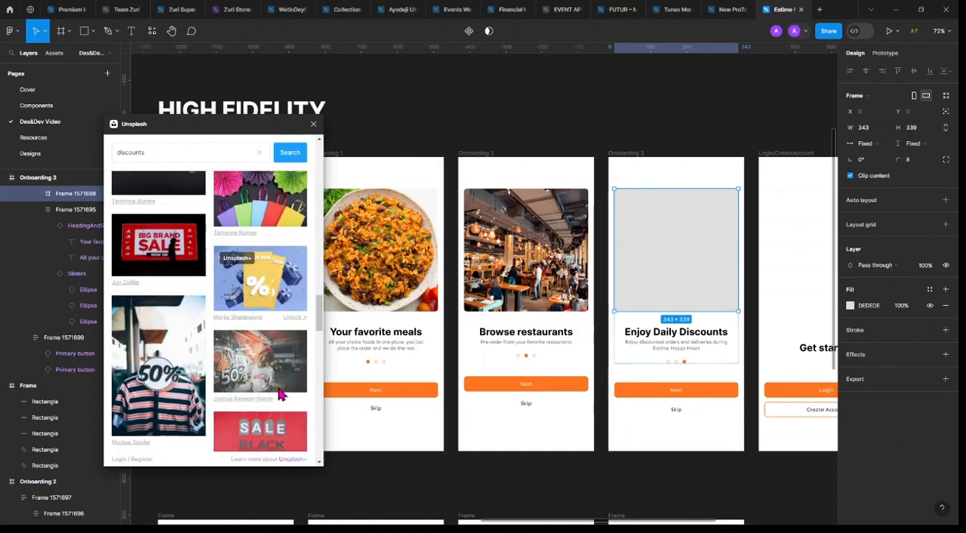
{"action": "scroll", "coordinate": [280, 393], "scroll_direction": "down", "scroll_amount": 3}
{"action": "scroll", "coordinate": [280, 394], "scroll_direction": "down", "scroll_amount": 3}
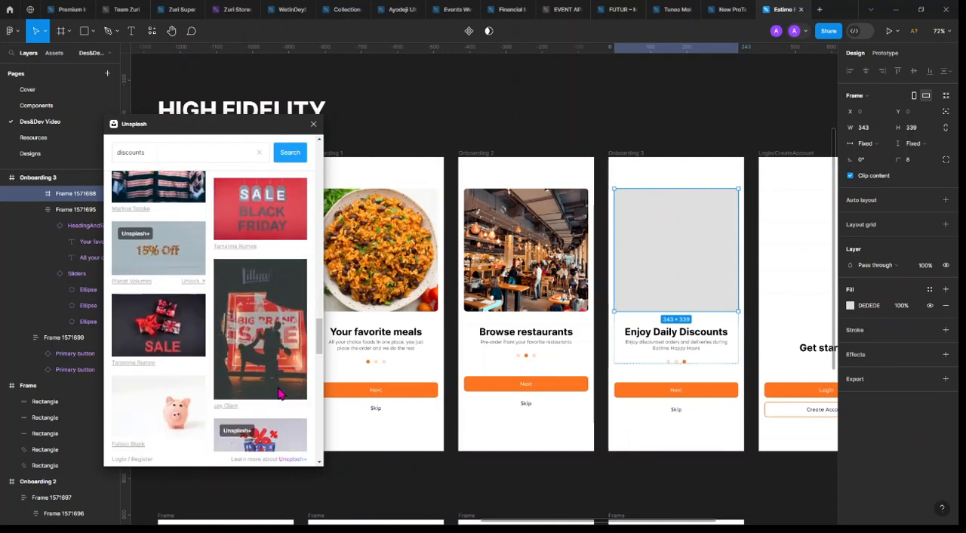
{"action": "scroll", "coordinate": [280, 394], "scroll_direction": "down", "scroll_amount": 3}
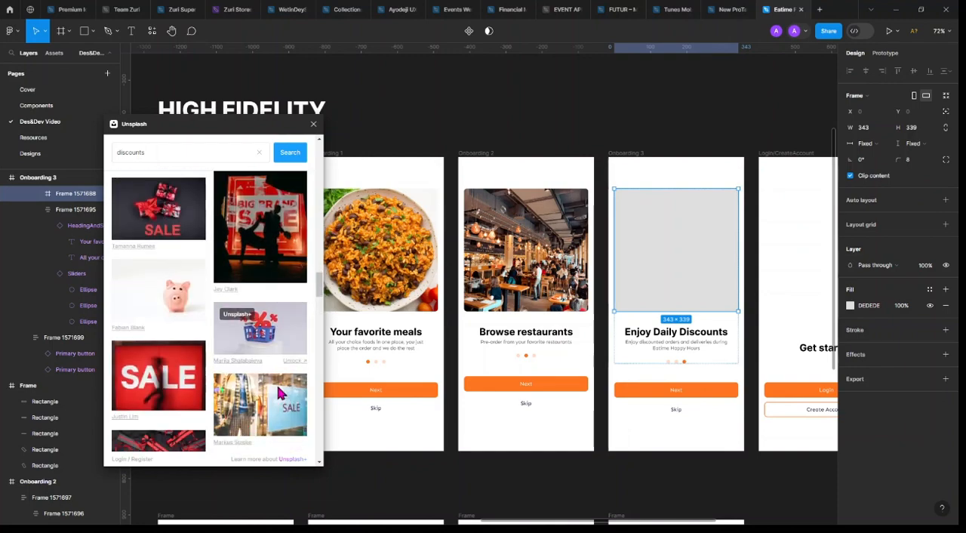
{"action": "scroll", "coordinate": [280, 394], "scroll_direction": "down", "scroll_amount": 3}
{"action": "scroll", "coordinate": [280, 394], "scroll_direction": "down", "scroll_amount": 9}
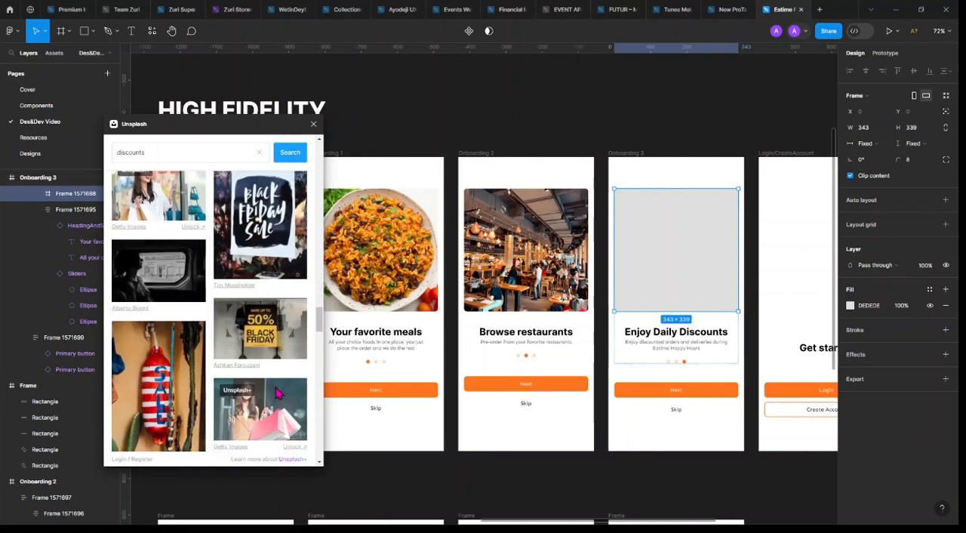
{"action": "left_click", "coordinate": [181, 270]}
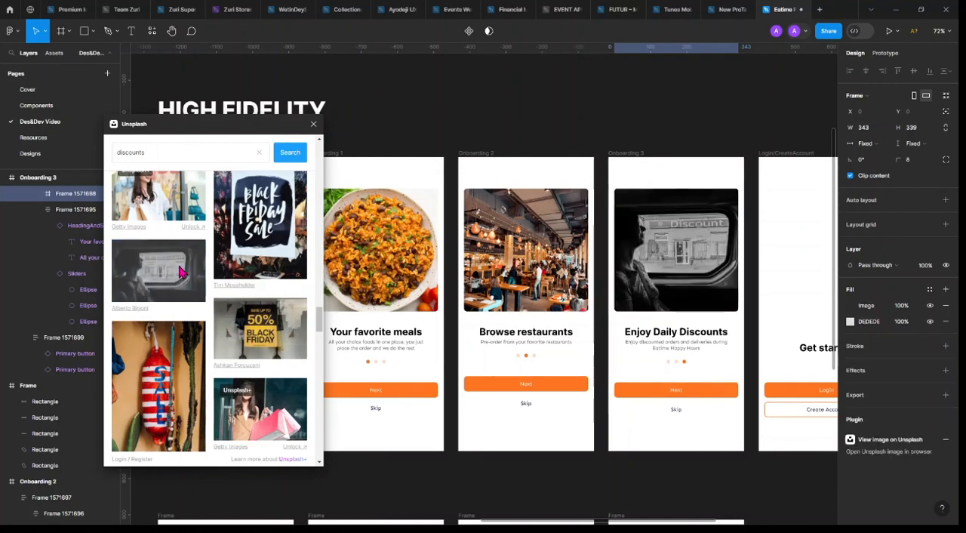
Look through more of the discounts photos and refine the Unsplash search to "food discounts"
{"action": "scroll", "coordinate": [238, 345], "scroll_direction": "down", "scroll_amount": 3}
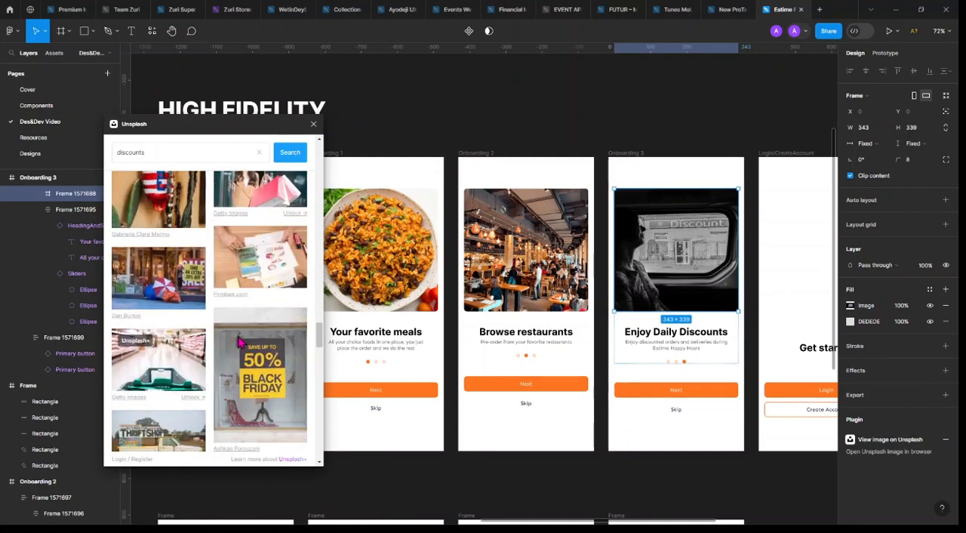
{"action": "scroll", "coordinate": [238, 342], "scroll_direction": "down", "scroll_amount": 3}
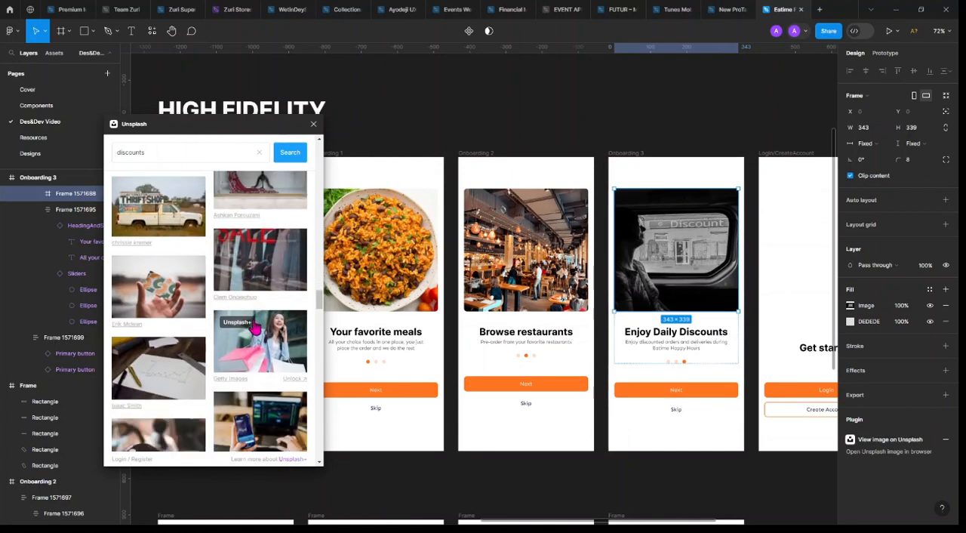
{"action": "scroll", "coordinate": [255, 324], "scroll_direction": "down", "scroll_amount": 3}
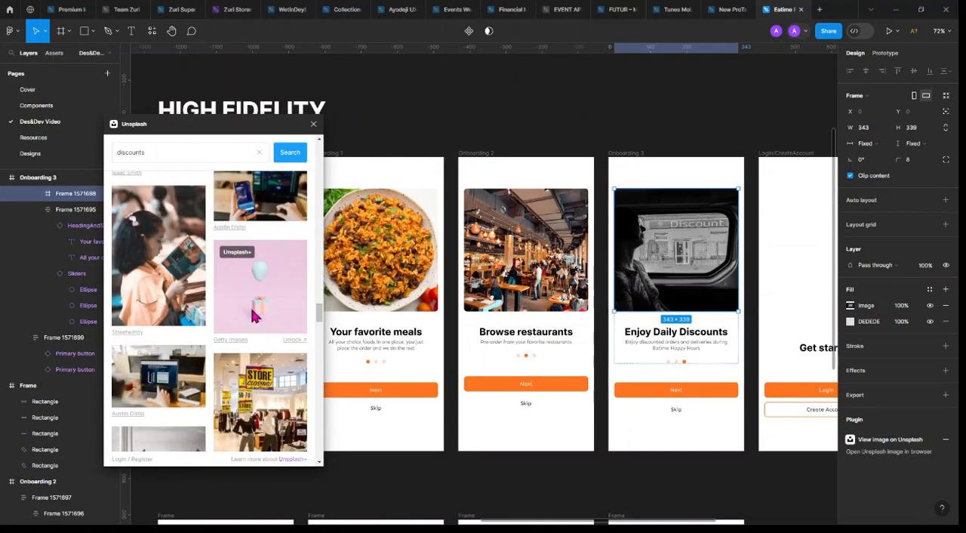
{"action": "scroll", "coordinate": [255, 317], "scroll_direction": "down", "scroll_amount": 2}
{"action": "left_click", "coordinate": [164, 149]}
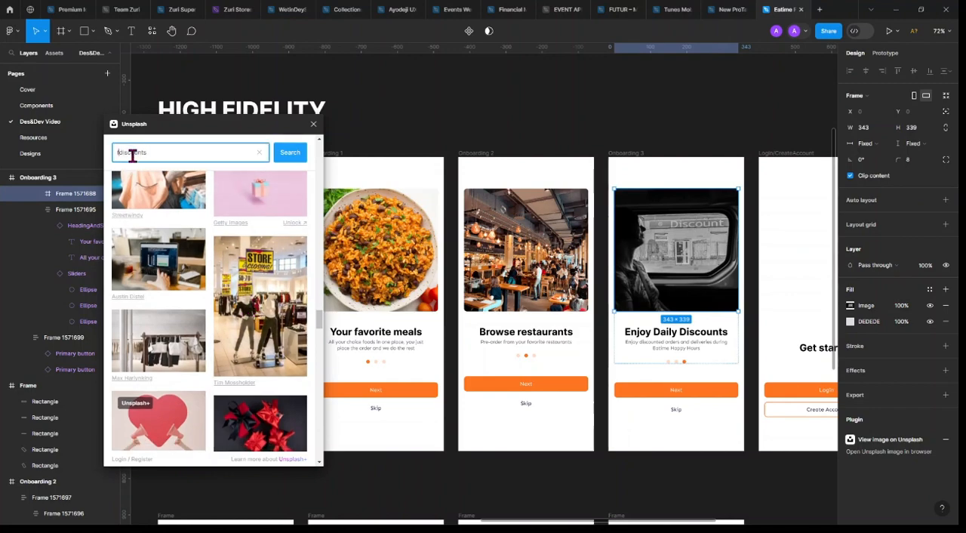
{"action": "key", "text": "Return"}
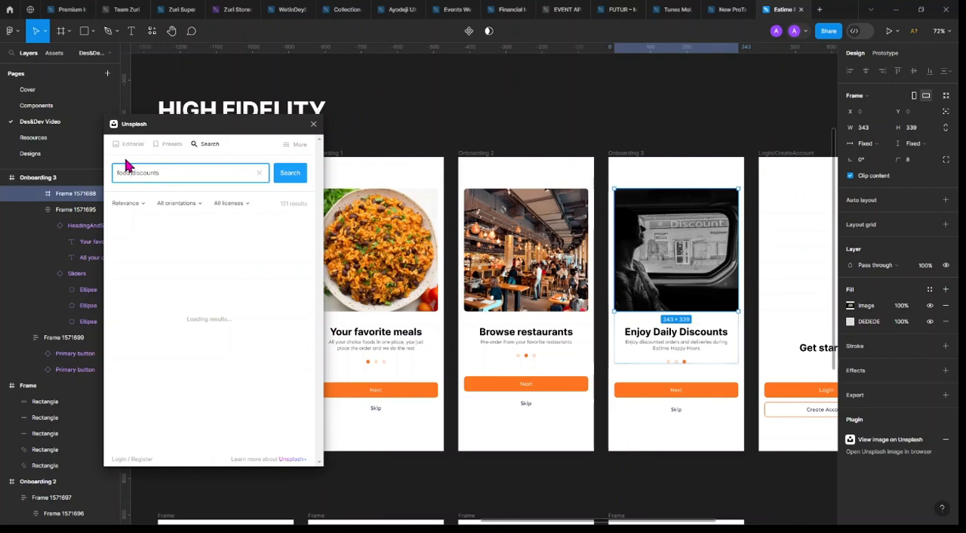
Browse the food discounts photos for an alternative image suited to the Enjoy Daily Discounts screen
{"action": "scroll", "coordinate": [245, 328], "scroll_direction": "down", "scroll_amount": 2}
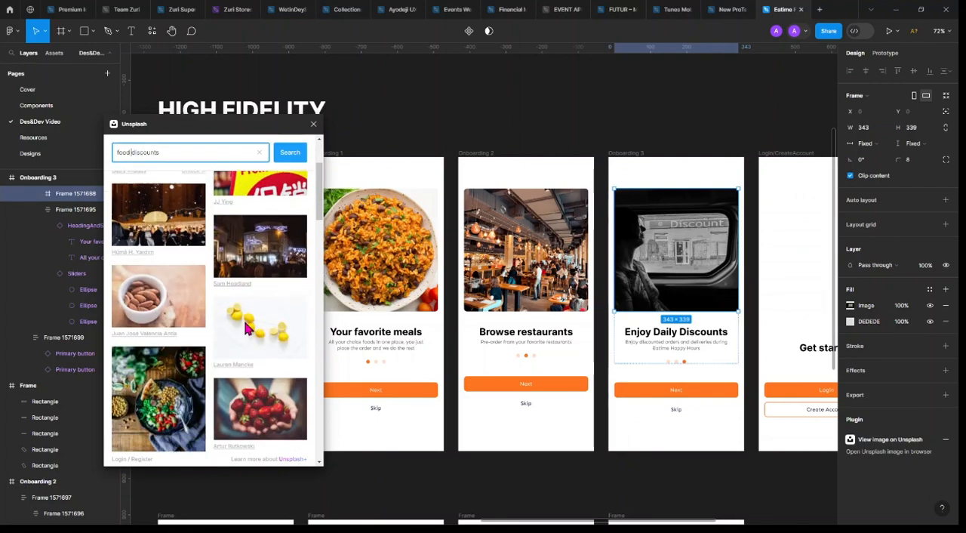
{"action": "scroll", "coordinate": [243, 323], "scroll_direction": "down", "scroll_amount": 2}
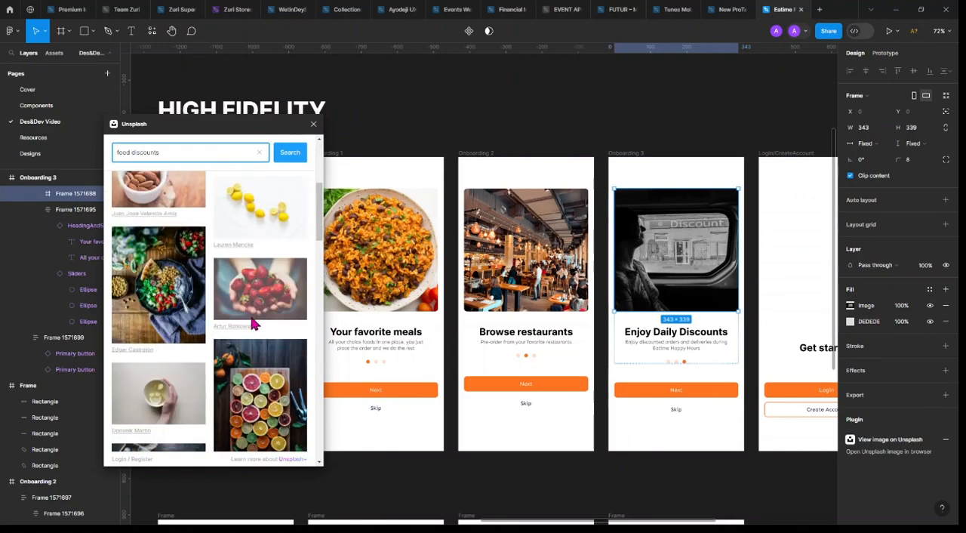
{"action": "scroll", "coordinate": [253, 323], "scroll_direction": "down", "scroll_amount": 10}
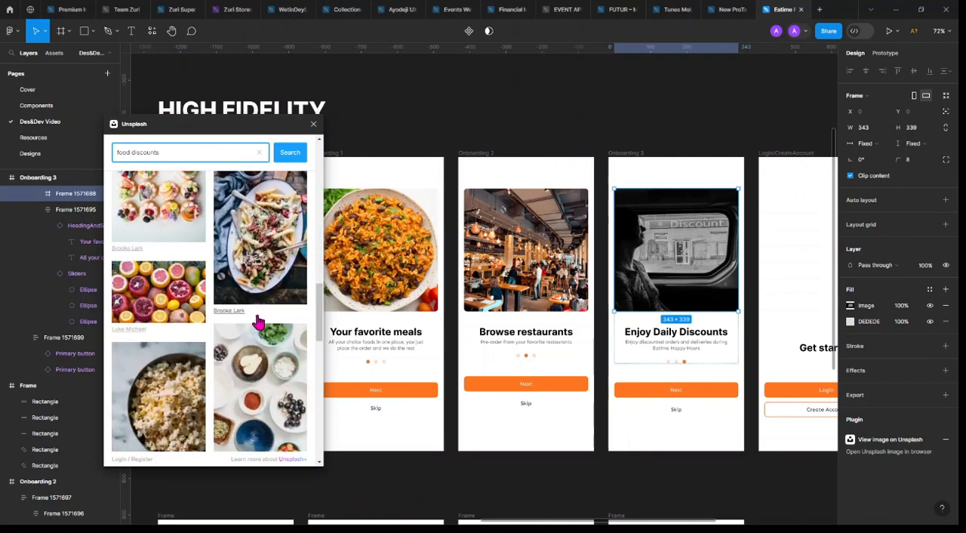
{"action": "scroll", "coordinate": [257, 323], "scroll_direction": "down", "scroll_amount": 10}
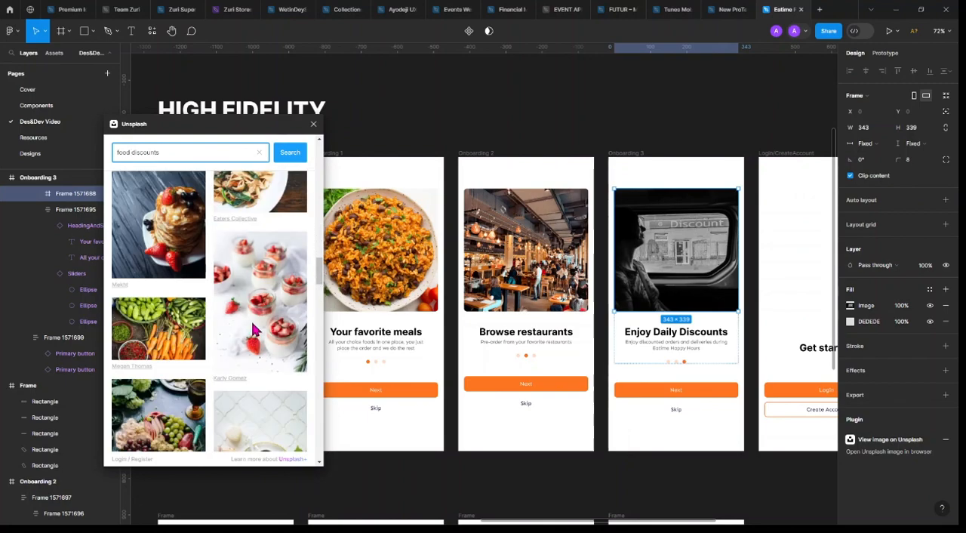
{"action": "scroll", "coordinate": [253, 329], "scroll_direction": "down", "scroll_amount": 10}
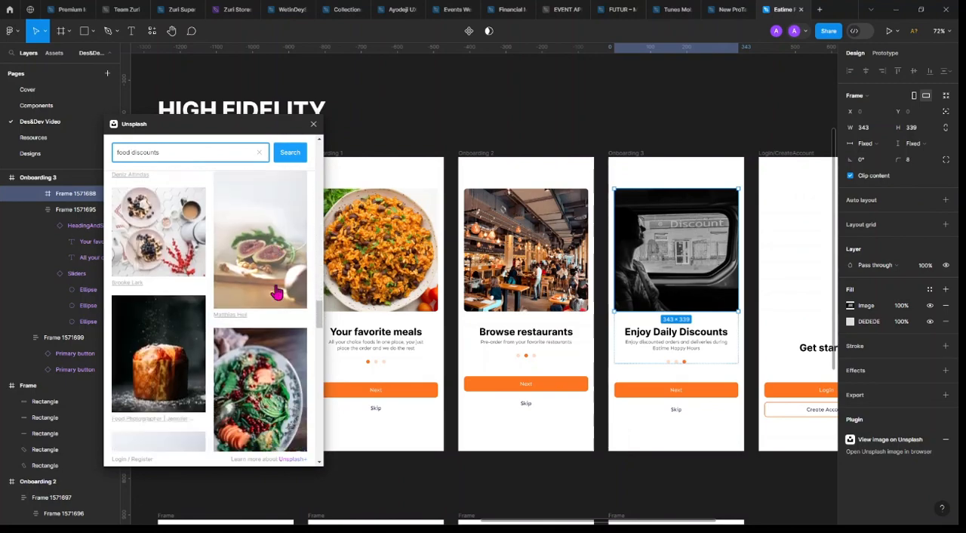
{"action": "scroll", "coordinate": [275, 293], "scroll_direction": "down", "scroll_amount": 3}
{"action": "scroll", "coordinate": [272, 292], "scroll_direction": "down", "scroll_amount": 10}
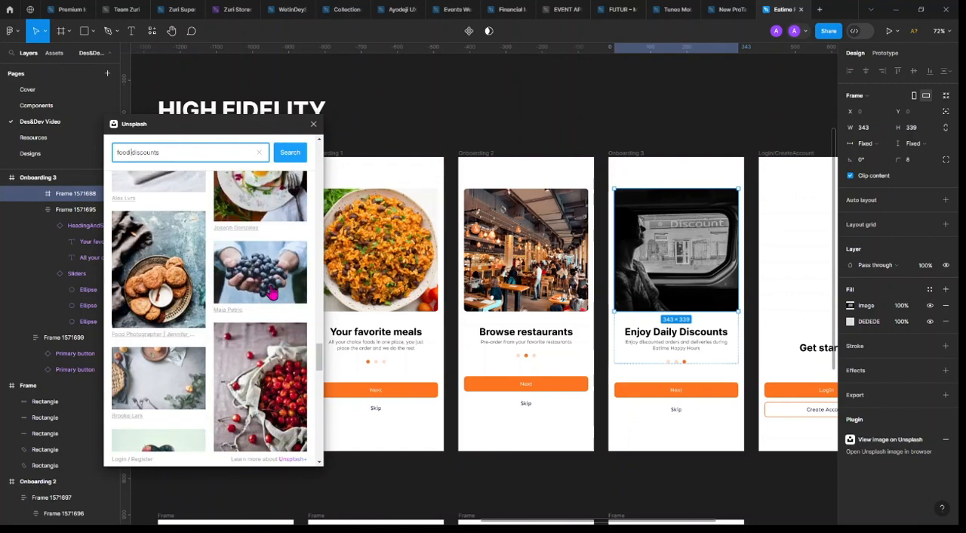
{"action": "scroll", "coordinate": [272, 292], "scroll_direction": "down", "scroll_amount": 10}
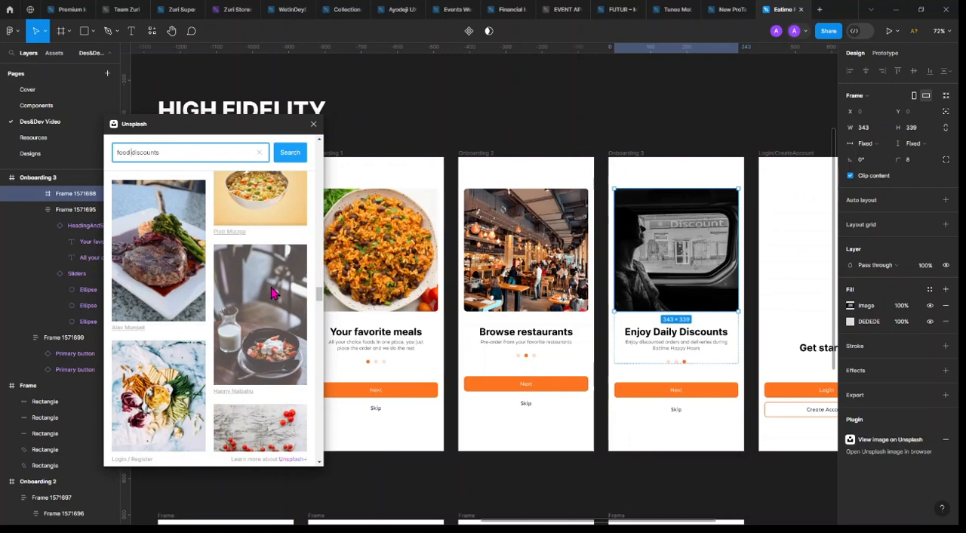
{"action": "scroll", "coordinate": [274, 293], "scroll_direction": "down", "scroll_amount": 3}
{"action": "scroll", "coordinate": [272, 292], "scroll_direction": "down", "scroll_amount": 10}
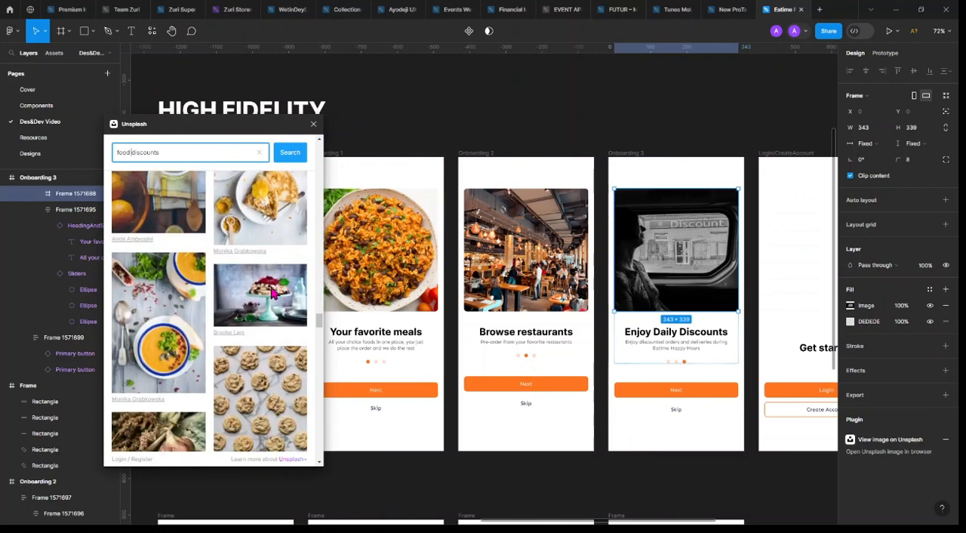
{"action": "scroll", "coordinate": [271, 292], "scroll_direction": "down", "scroll_amount": 10}
{"action": "scroll", "coordinate": [272, 293], "scroll_direction": "down", "scroll_amount": 8}
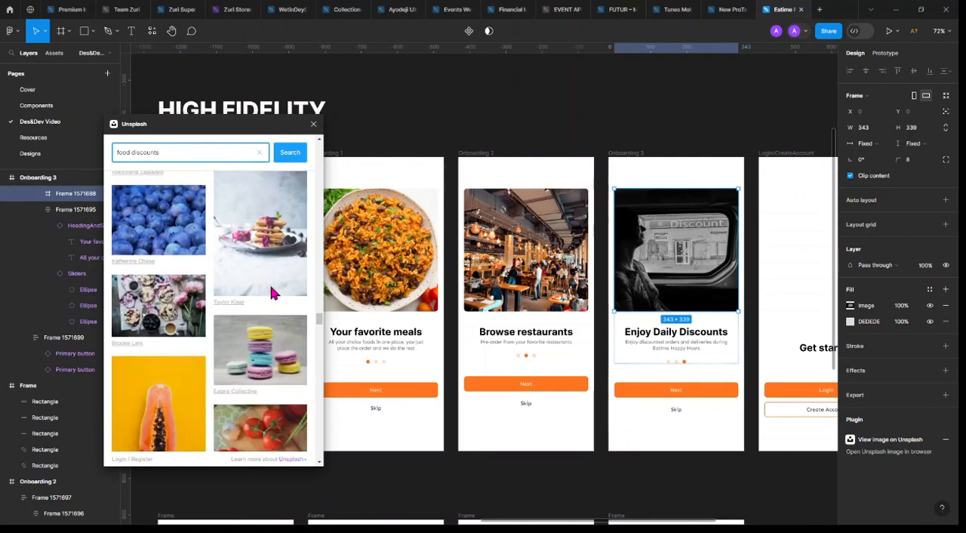
{"action": "scroll", "coordinate": [272, 291], "scroll_direction": "down", "scroll_amount": 3}
{"action": "scroll", "coordinate": [271, 294], "scroll_direction": "down", "scroll_amount": 3}
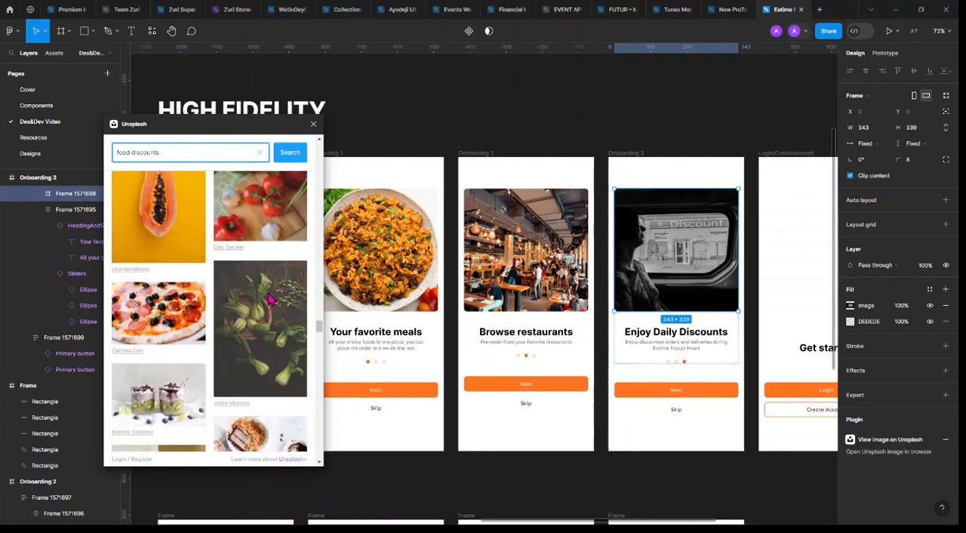
{"action": "scroll", "coordinate": [268, 299], "scroll_direction": "down", "scroll_amount": 10}
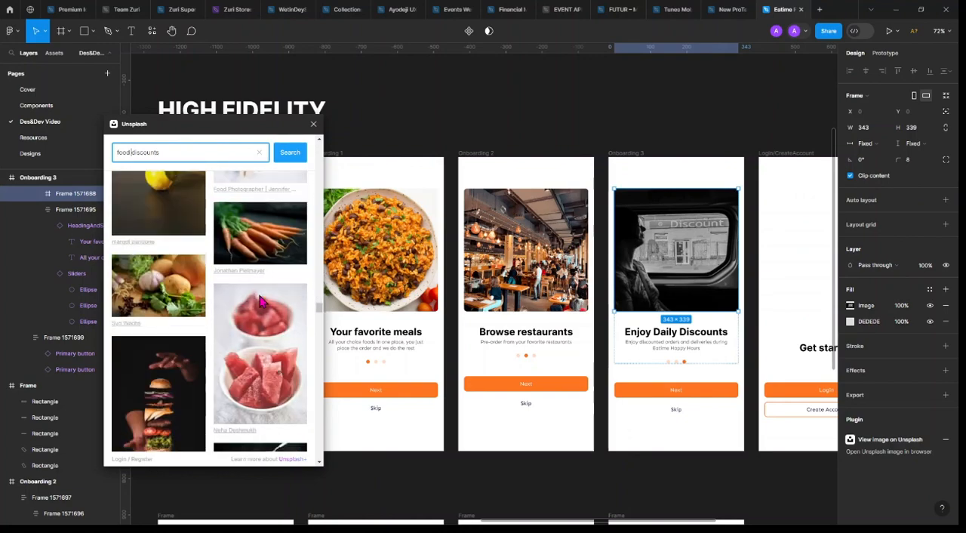
{"action": "scroll", "coordinate": [257, 304], "scroll_direction": "down", "scroll_amount": 8}
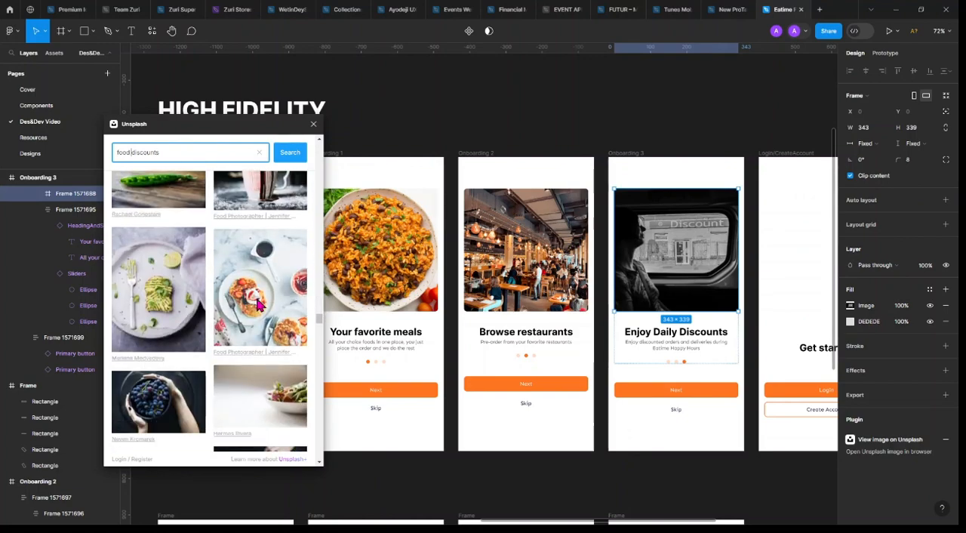
{"action": "scroll", "coordinate": [256, 303], "scroll_direction": "down", "scroll_amount": 3}
{"action": "scroll", "coordinate": [257, 306], "scroll_direction": "down", "scroll_amount": 8}
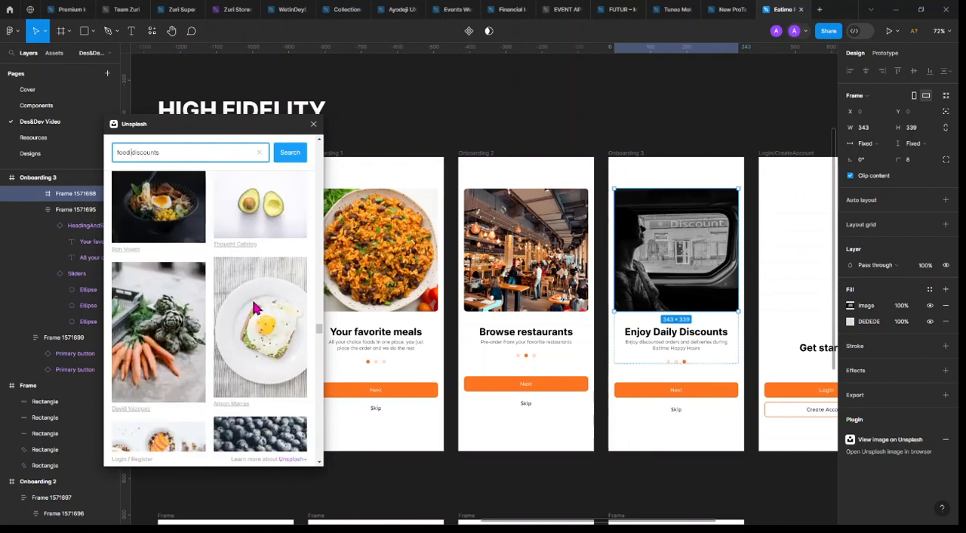
Search Unsplash for "food discount" and replace the Onboarding 3 image with the red-and-yellow Promotion signs photo
{"action": "left_click", "coordinate": [173, 150]}
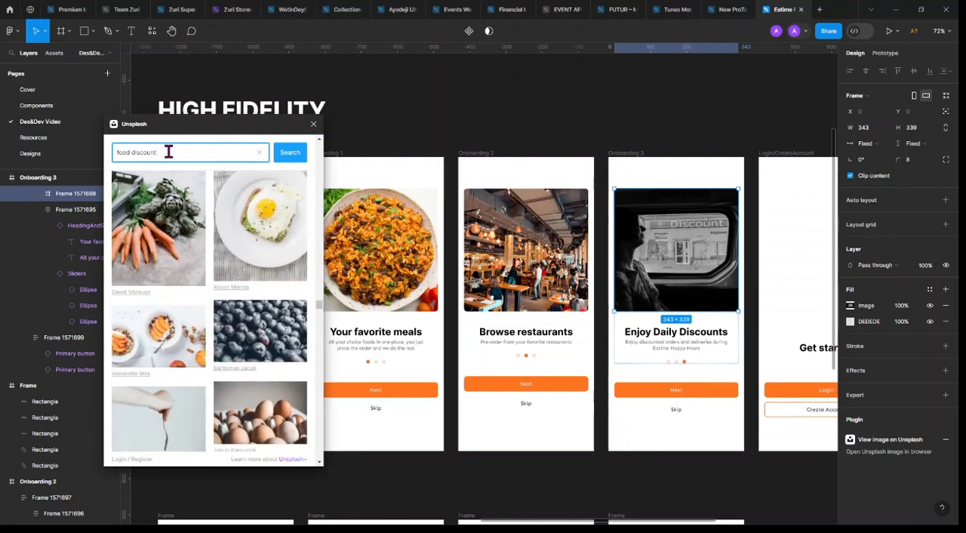
{"action": "key", "text": "Return"}
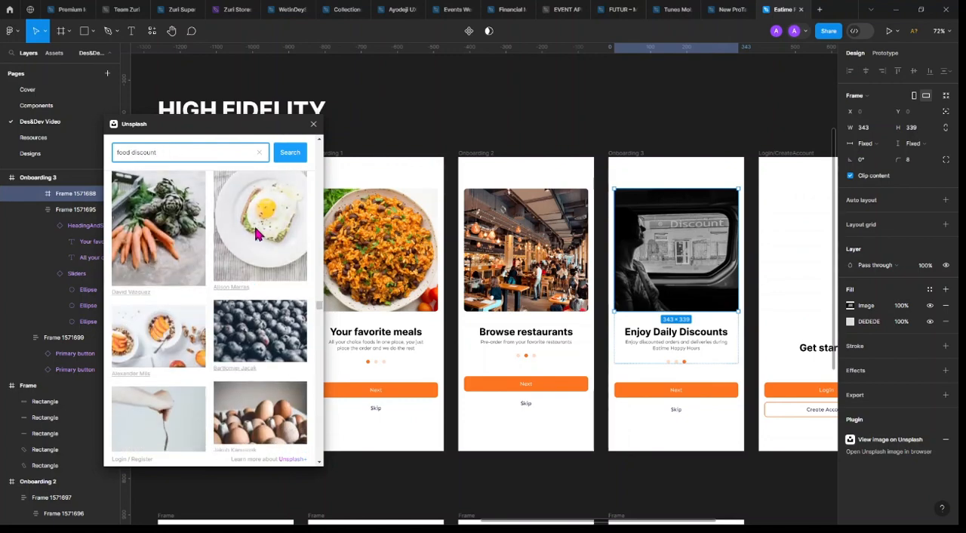
{"action": "scroll", "coordinate": [259, 229], "scroll_direction": "down", "scroll_amount": 10}
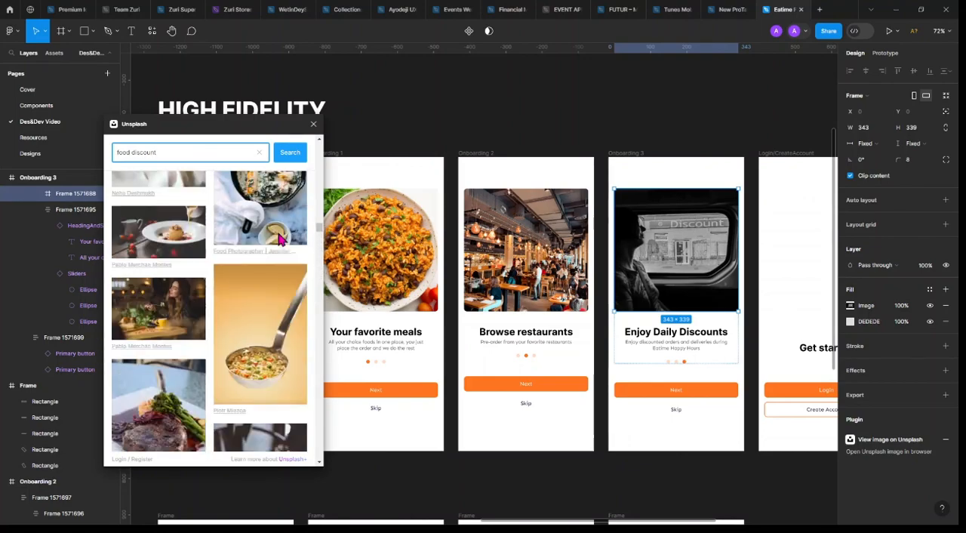
{"action": "scroll", "coordinate": [276, 241], "scroll_direction": "up", "scroll_amount": 10}
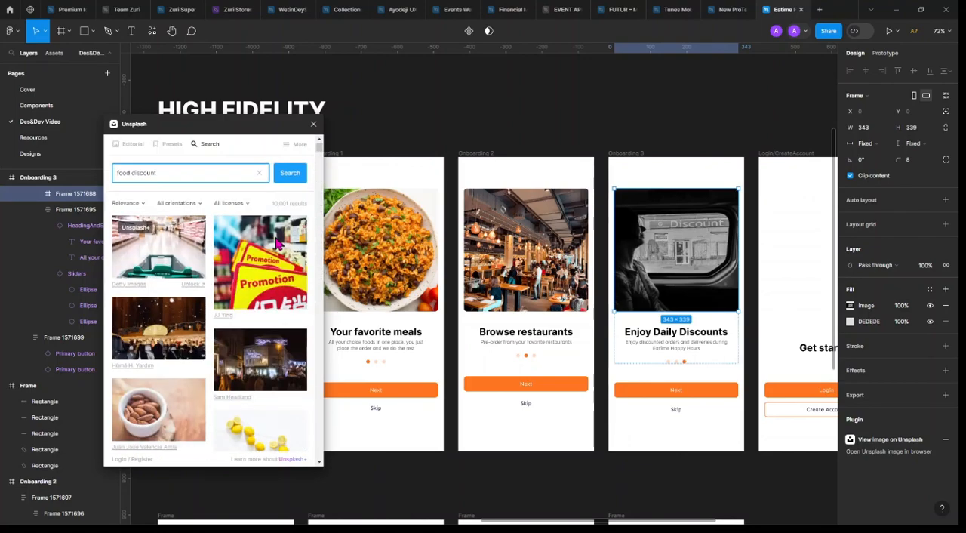
{"action": "left_click", "coordinate": [260, 275]}
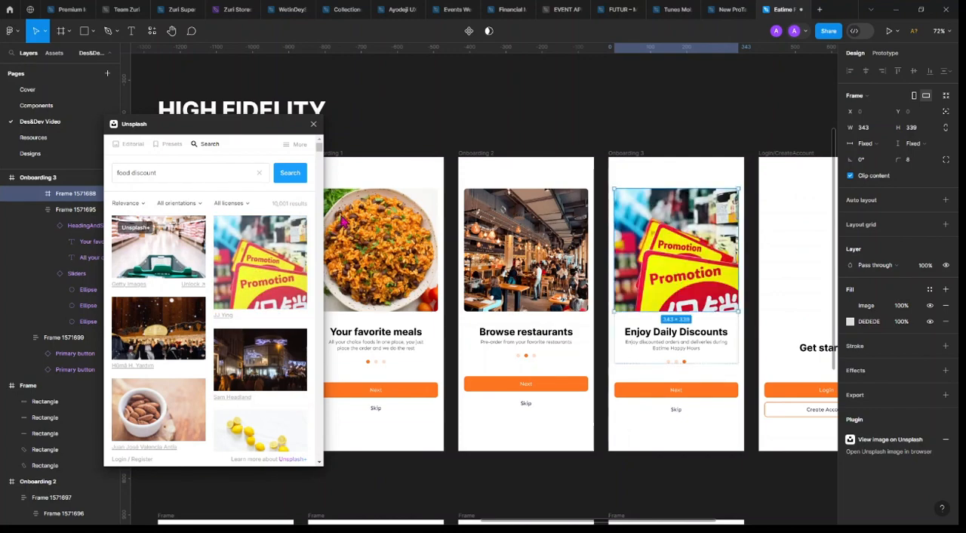
{"action": "left_click", "coordinate": [589, 128]}
Look over the high-fidelity screens and the written list of required screens, and close the Unsplash plugin
{"action": "scroll", "coordinate": [623, 157], "scroll_direction": "down", "scroll_amount": 5}
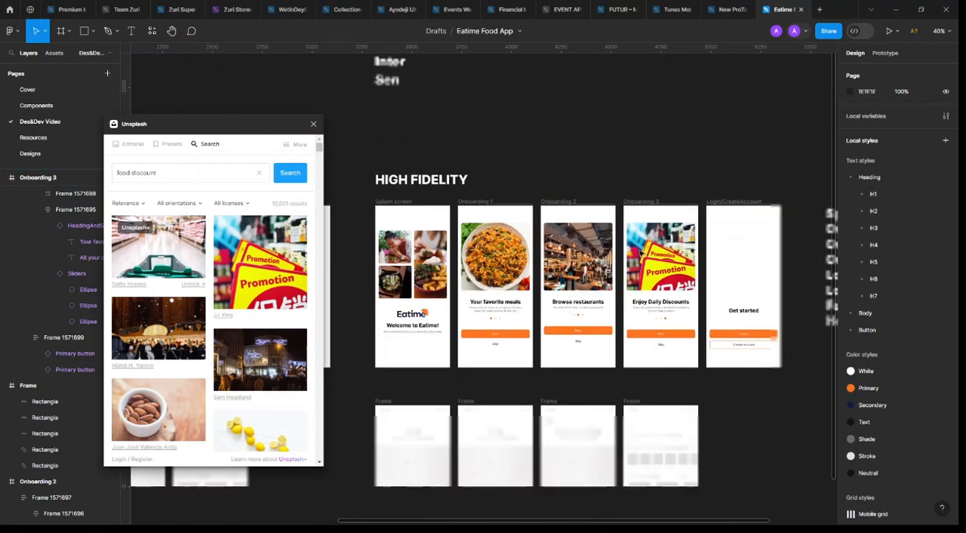
{"action": "scroll", "coordinate": [624, 157], "scroll_direction": "right", "scroll_amount": 3}
{"action": "scroll", "coordinate": [623, 155], "scroll_direction": "right", "scroll_amount": 3}
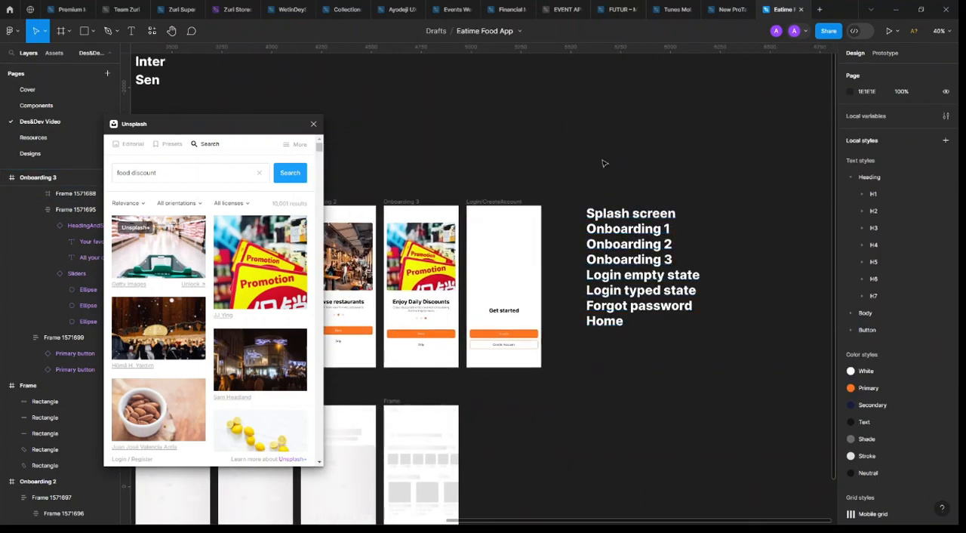
{"action": "scroll", "coordinate": [602, 163], "scroll_direction": "left", "scroll_amount": 5}
{"action": "scroll", "coordinate": [599, 163], "scroll_direction": "right", "scroll_amount": 2}
{"action": "scroll", "coordinate": [596, 164], "scroll_direction": "down", "scroll_amount": 1}
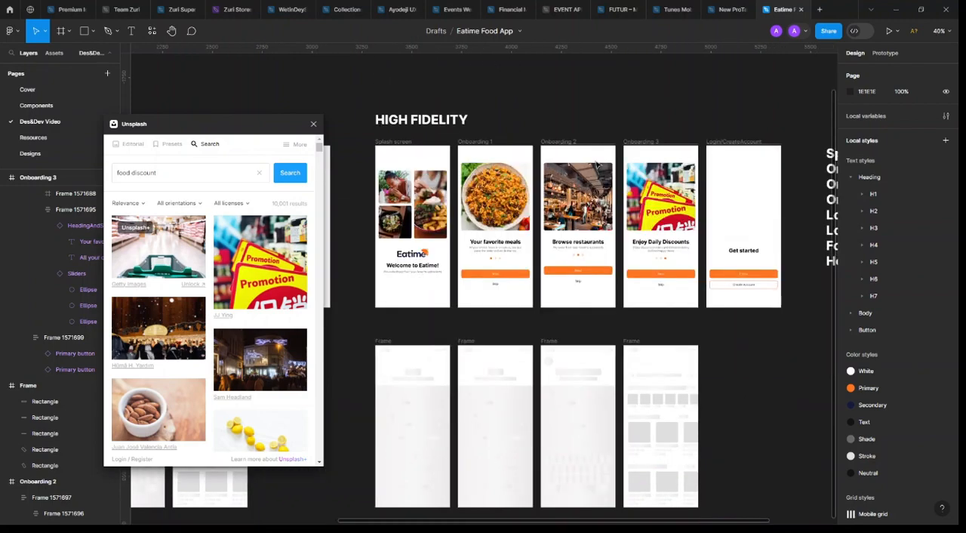
{"action": "scroll", "coordinate": [569, 302], "scroll_direction": "up", "scroll_amount": 3}
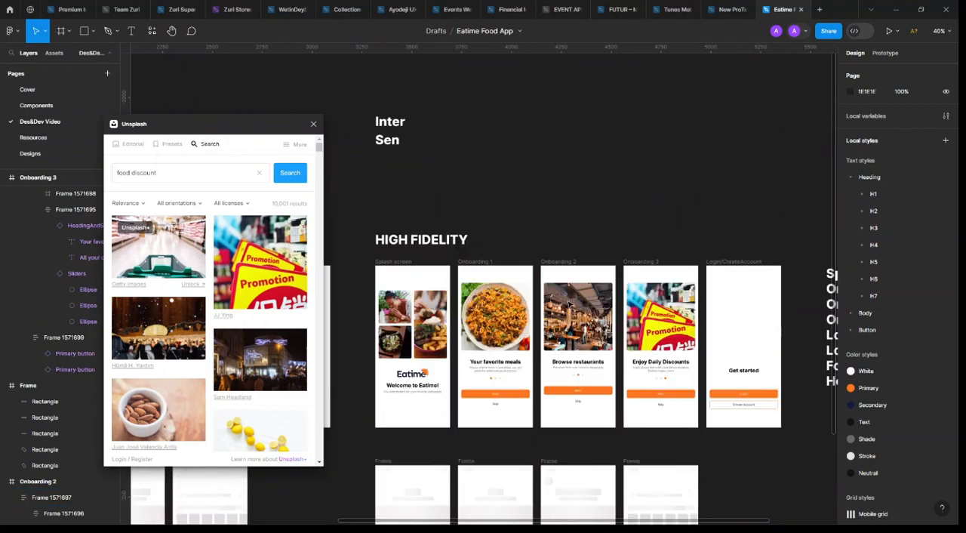
{"action": "scroll", "coordinate": [608, 275], "scroll_direction": "right", "scroll_amount": 3}
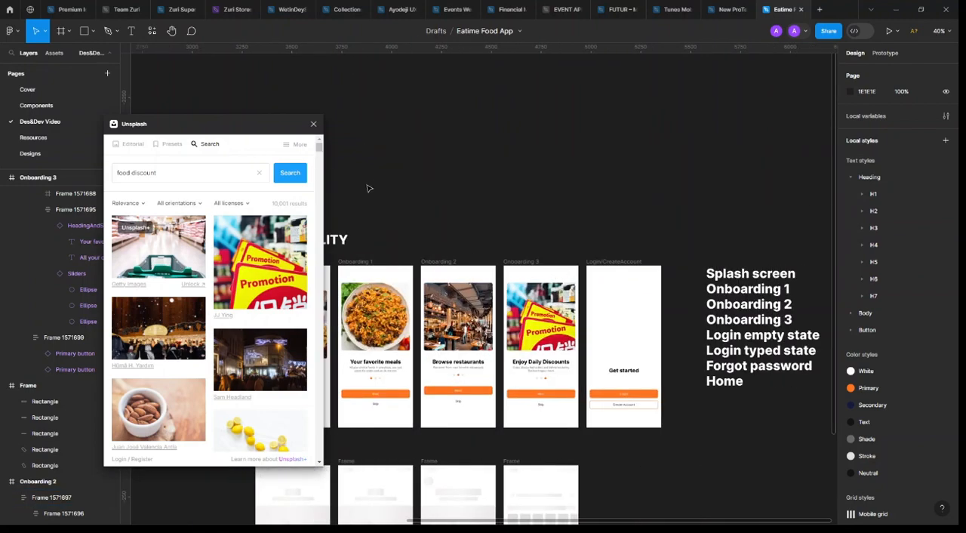
{"action": "left_click", "coordinate": [314, 124]}
Rename the Login/CreateAccount frame as "Get started"
{"action": "scroll", "coordinate": [283, 341], "scroll_direction": "up", "scroll_amount": 5, "text": "ctrl"}
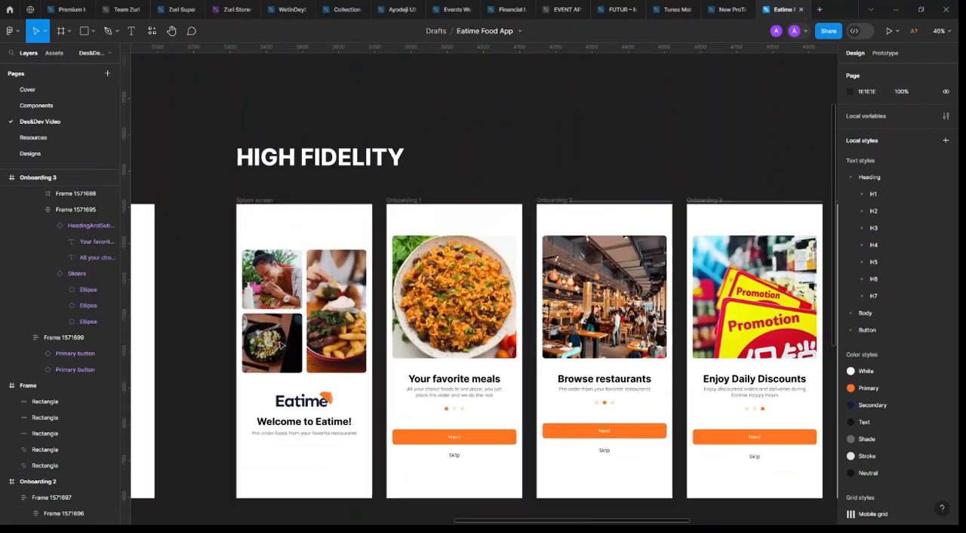
{"action": "scroll", "coordinate": [284, 341], "scroll_direction": "down", "scroll_amount": 5, "text": "ctrl"}
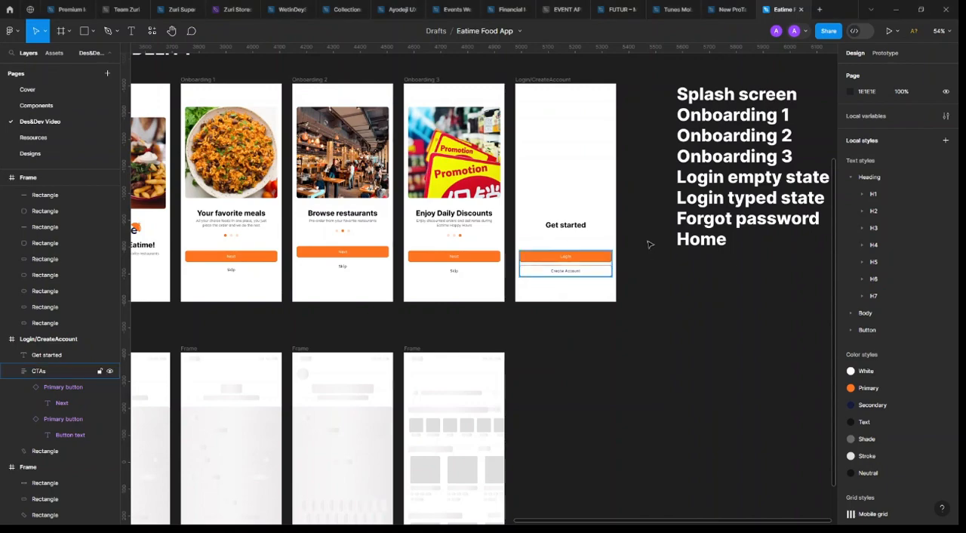
{"action": "scroll", "coordinate": [617, 251], "scroll_direction": "up", "scroll_amount": 2}
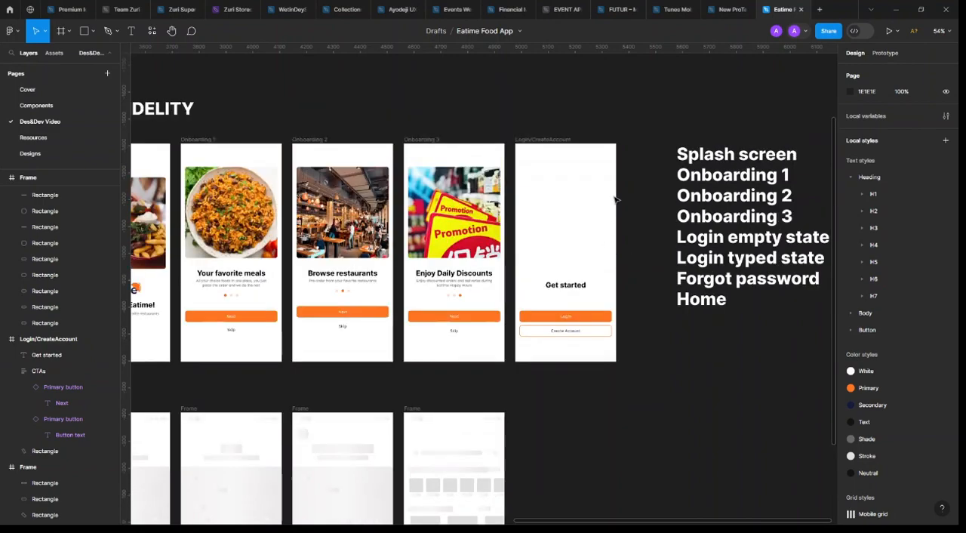
{"action": "scroll", "coordinate": [617, 200], "scroll_direction": "up", "scroll_amount": 3}
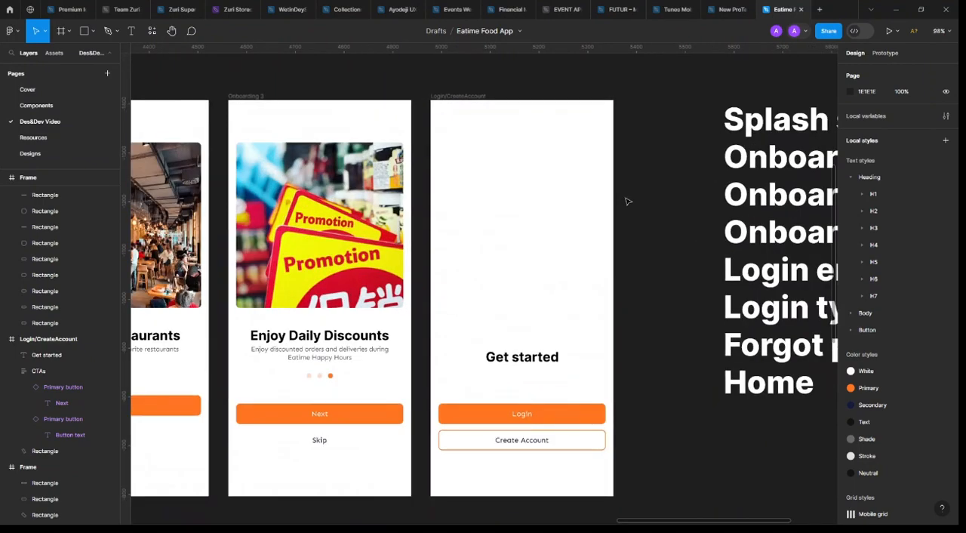
{"action": "scroll", "coordinate": [625, 200], "scroll_direction": "right", "scroll_amount": 3}
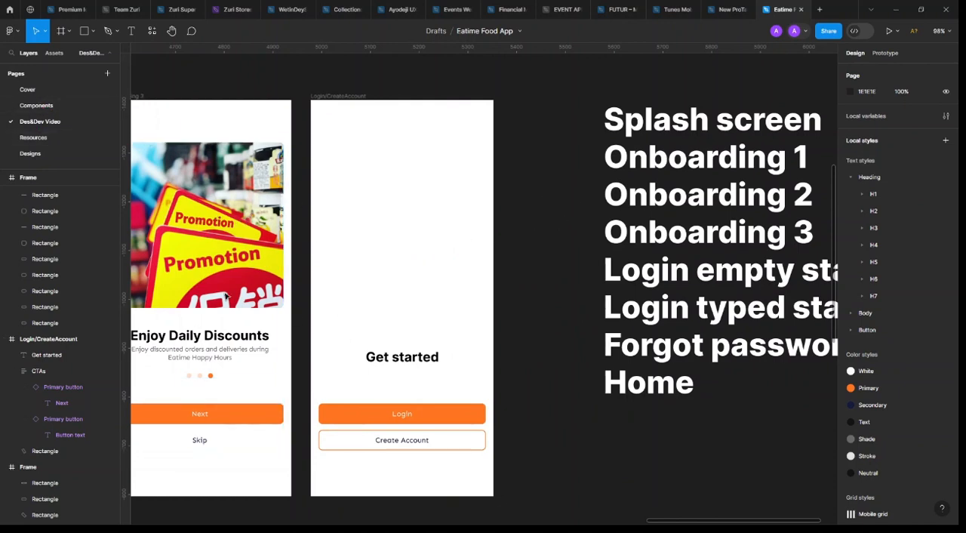
{"action": "left_click", "coordinate": [438, 435]}
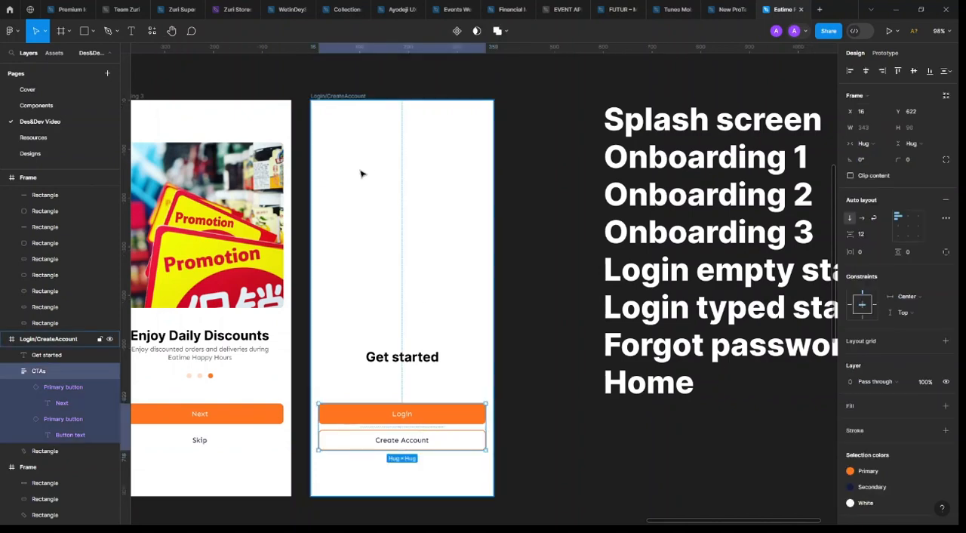
{"action": "left_click", "coordinate": [342, 95]}
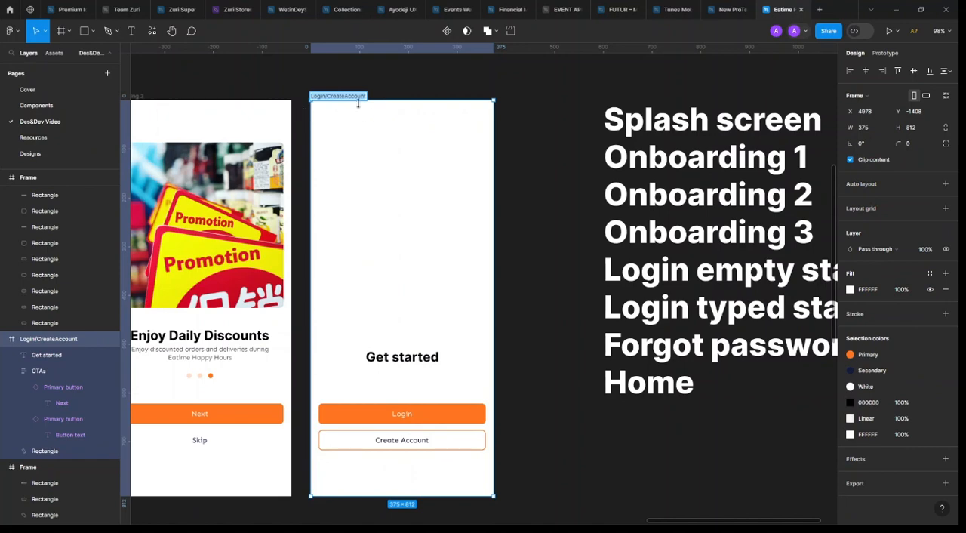
{"action": "type", "text": "G"}
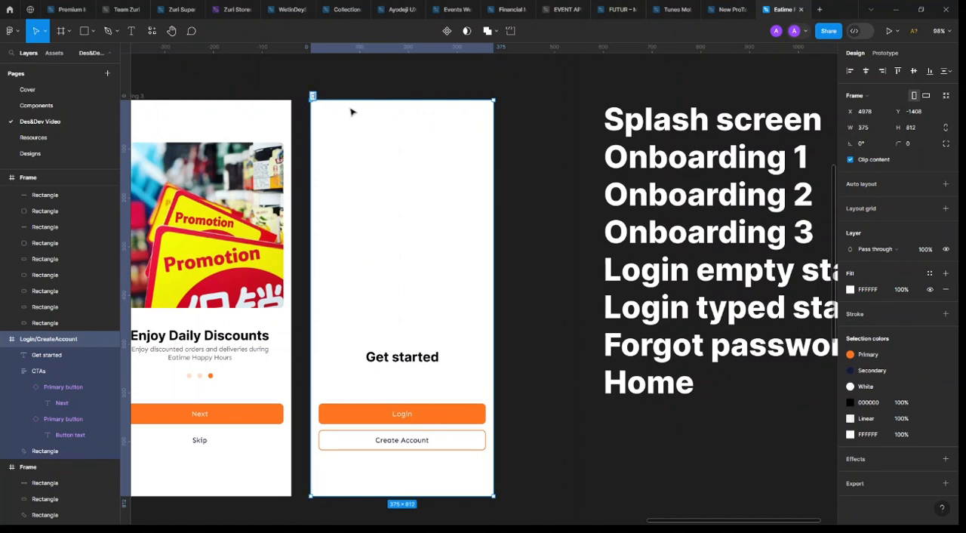
{"action": "type", "text": "et started"}
{"action": "key", "text": "Return"}
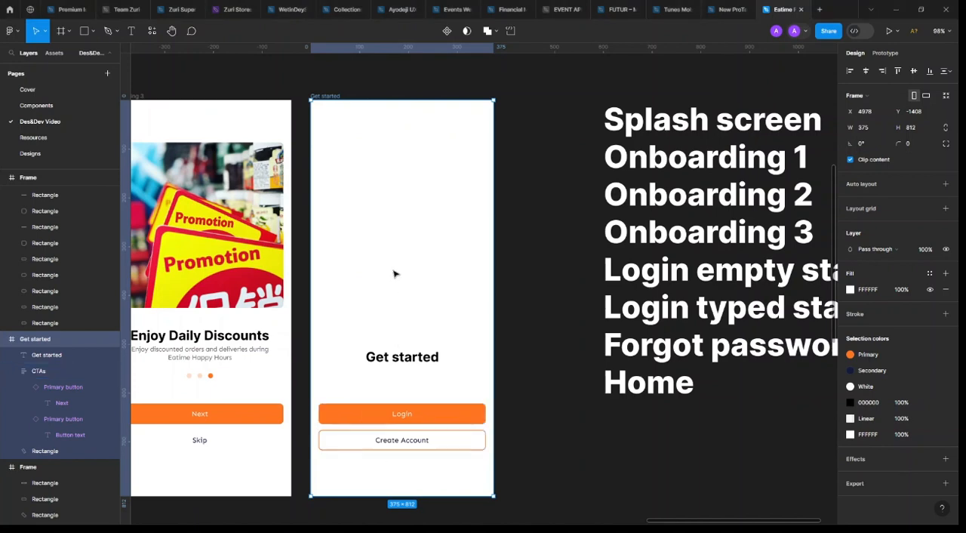
Draw a grey rectangle about 139 × 58 in the upper part of the Get started frame and set its corner radius to 100
{"action": "left_click", "coordinate": [84, 31]}
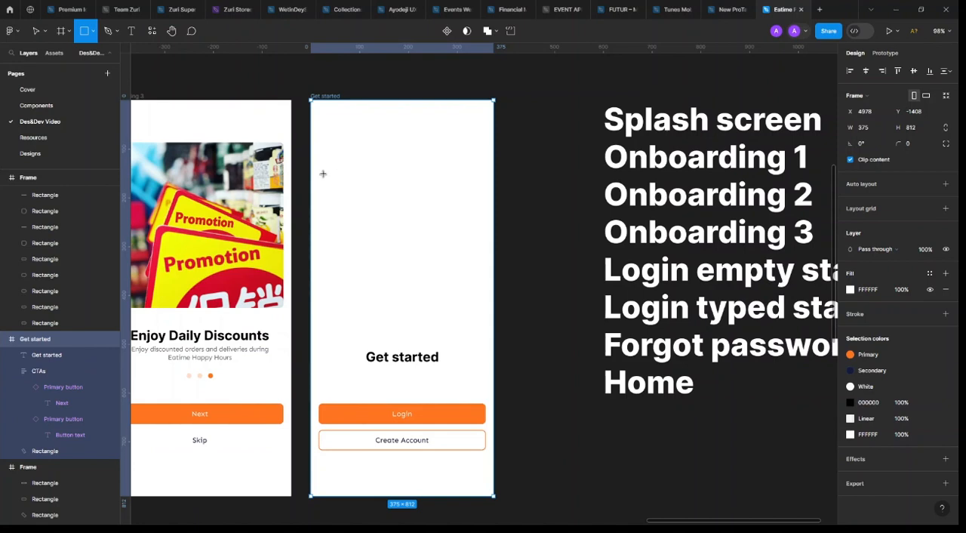
{"action": "left_click_drag", "start_coordinate": [324, 169], "coordinate": [391, 195]}
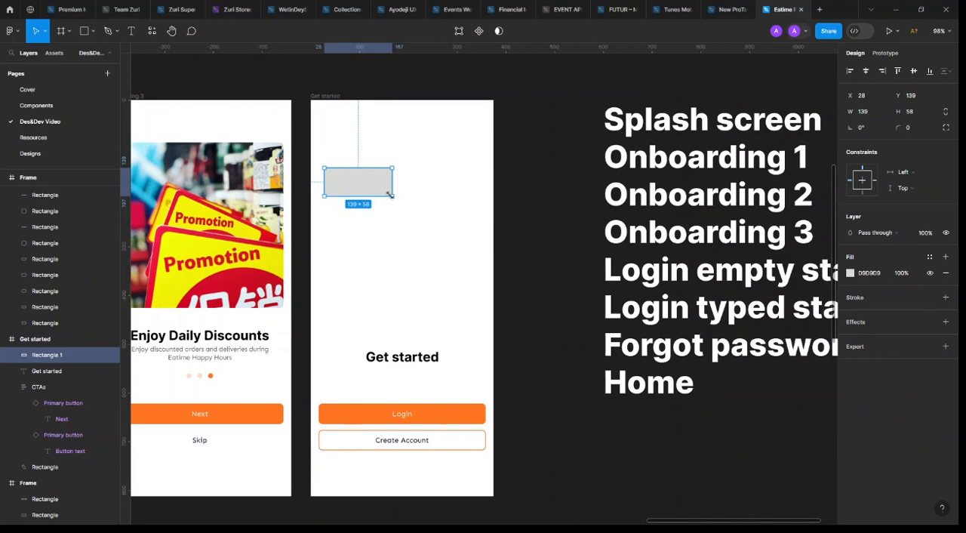
{"action": "left_click", "coordinate": [920, 128]}
{"action": "key", "text": "Return"}
{"action": "left_click", "coordinate": [916, 128]}
{"action": "type", "text": "100"}
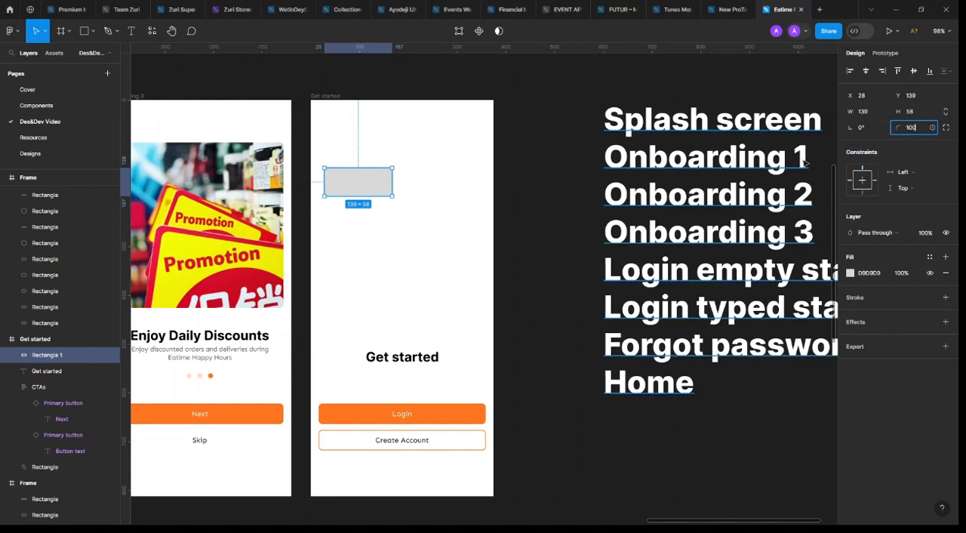
{"action": "key", "text": "Return"}
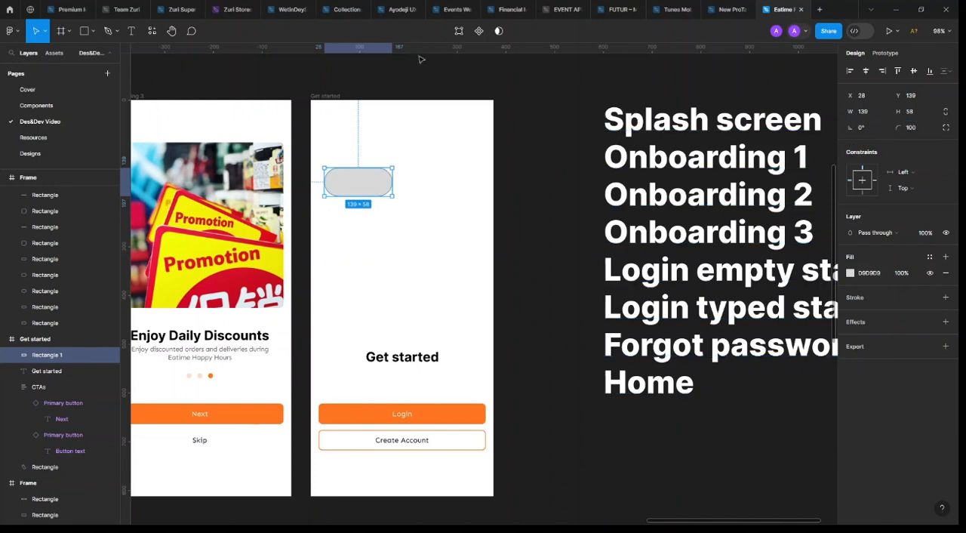
{"action": "left_click_drag", "start_coordinate": [387, 186], "coordinate": [397, 186]}
Apply the Mobile grid style as the layout grid of the Get started frame
{"action": "left_click", "coordinate": [434, 243]}
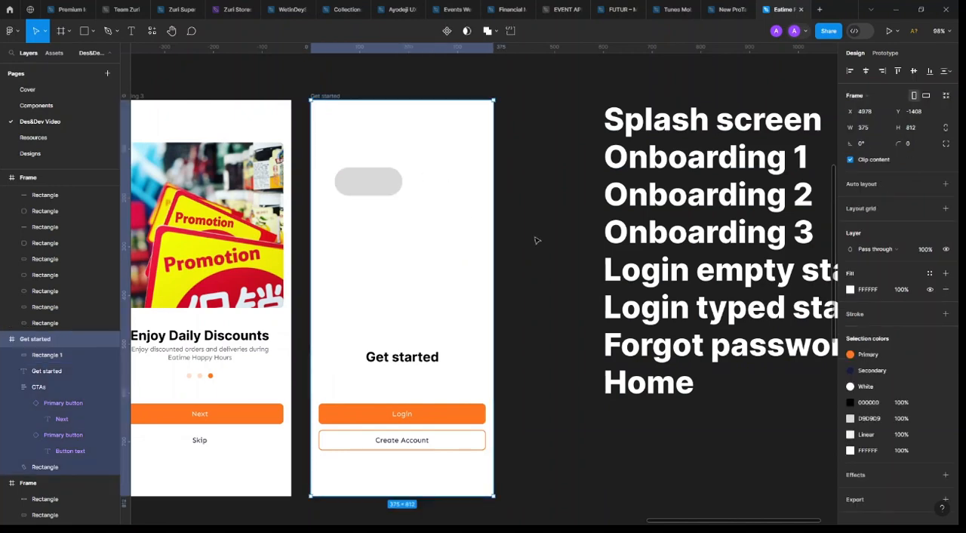
{"action": "left_click", "coordinate": [928, 208]}
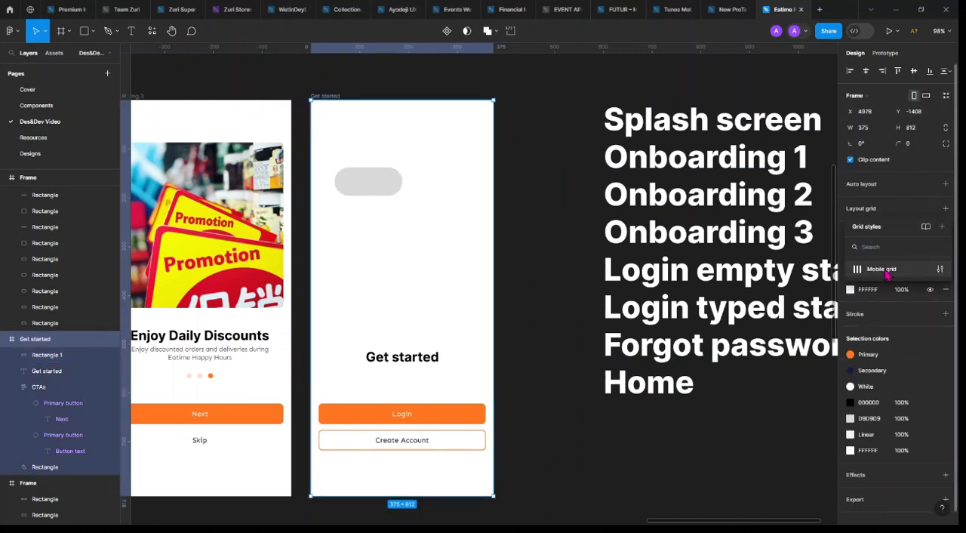
{"action": "left_click", "coordinate": [885, 270]}
Duplicate the grey pill shape into a horizontal row of three and set the spacing between them to 12
{"action": "left_click_drag", "start_coordinate": [363, 192], "coordinate": [455, 195]}
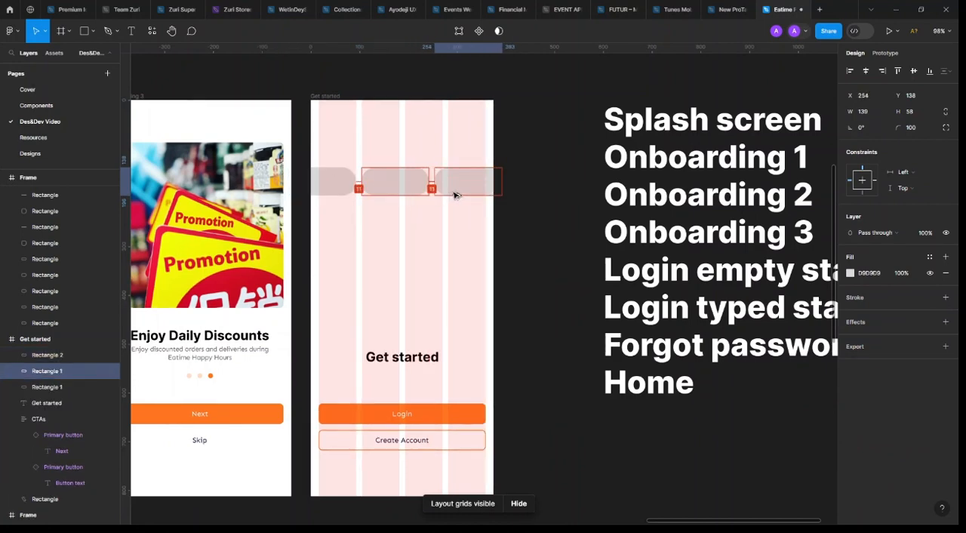
{"action": "left_click", "coordinate": [400, 190], "text": "shift"}
{"action": "left_click", "coordinate": [350, 186], "text": "shift"}
{"action": "left_click_drag", "start_coordinate": [354, 187], "coordinate": [351, 188]}
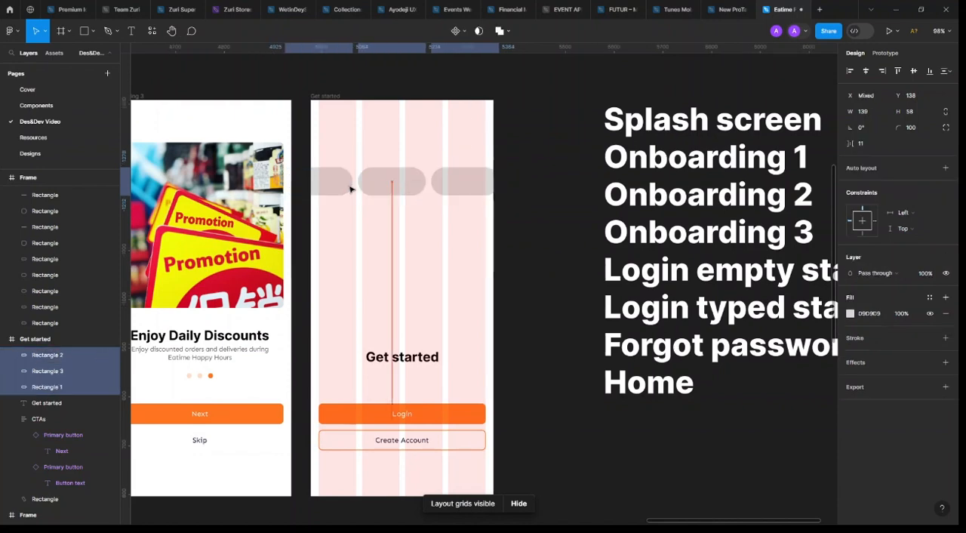
{"action": "left_click", "coordinate": [862, 143]}
{"action": "type", "text": "12"}
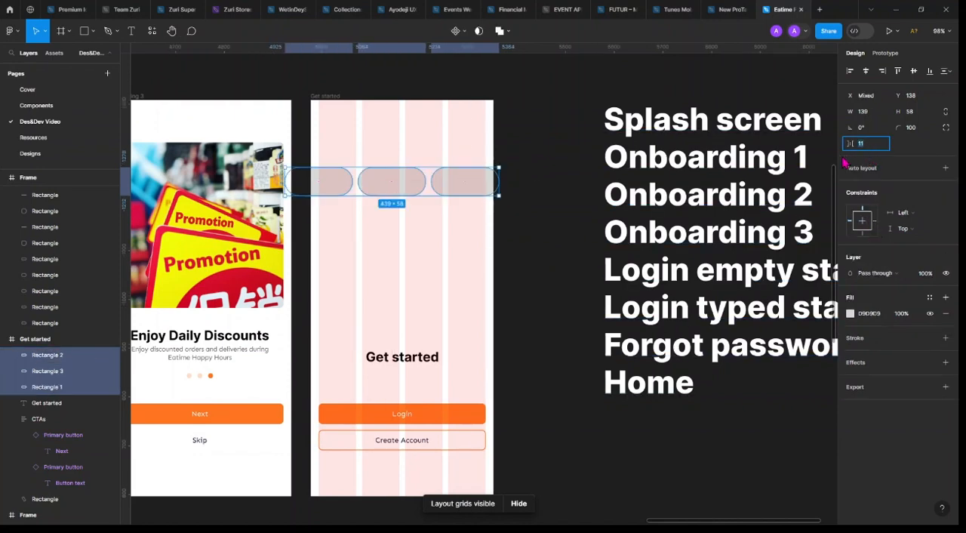
{"action": "key", "text": "Return"}
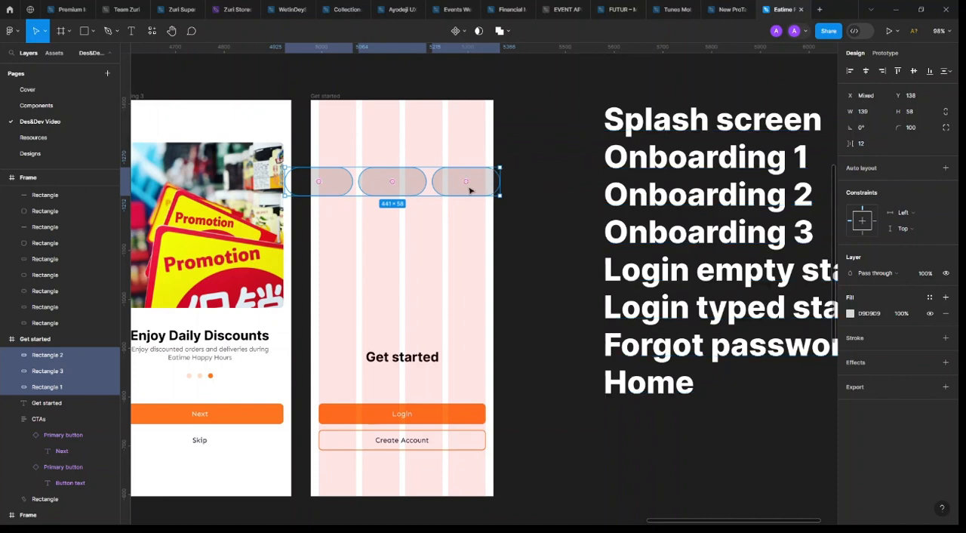
Shift the pill row left, add a fourth pill at its right end, and group all four in a horizontal auto layout
{"action": "left_click_drag", "start_coordinate": [371, 179], "coordinate": [346, 182]}
{"action": "left_click", "coordinate": [420, 190]}
{"action": "left_click_drag", "start_coordinate": [420, 189], "coordinate": [487, 189]}
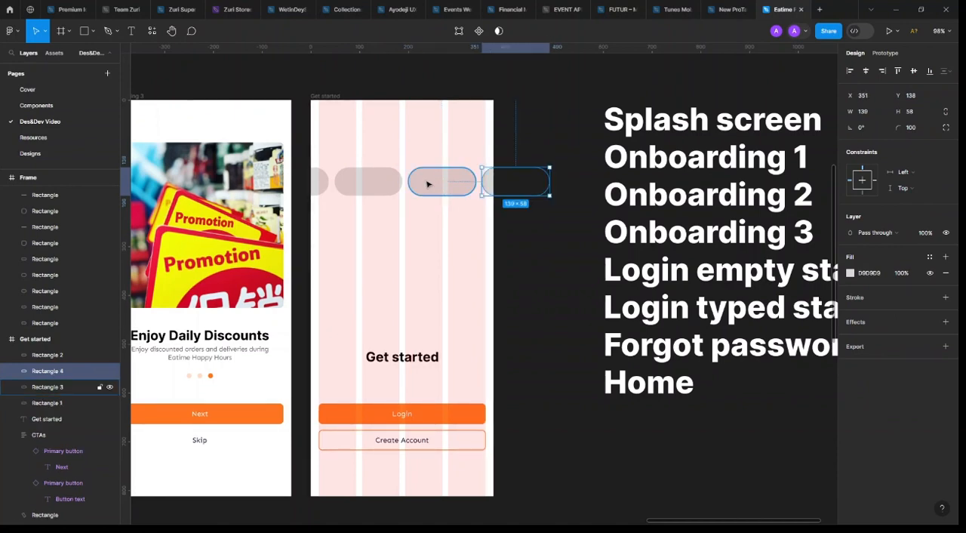
{"action": "left_click", "coordinate": [457, 184], "text": "shift"}
{"action": "left_click", "coordinate": [388, 186], "text": "shift"}
{"action": "left_click", "coordinate": [320, 185], "text": "shift"}
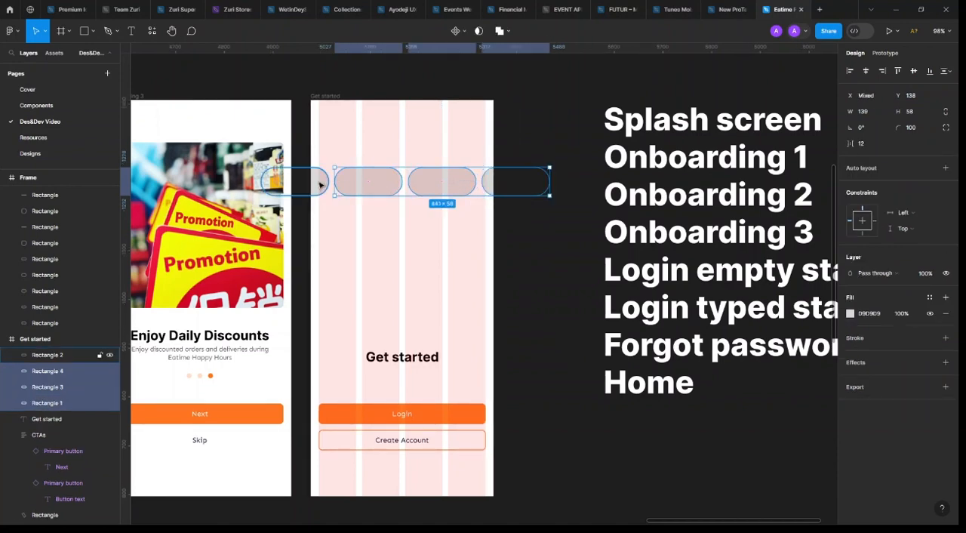
{"action": "key", "text": "shift+a"}
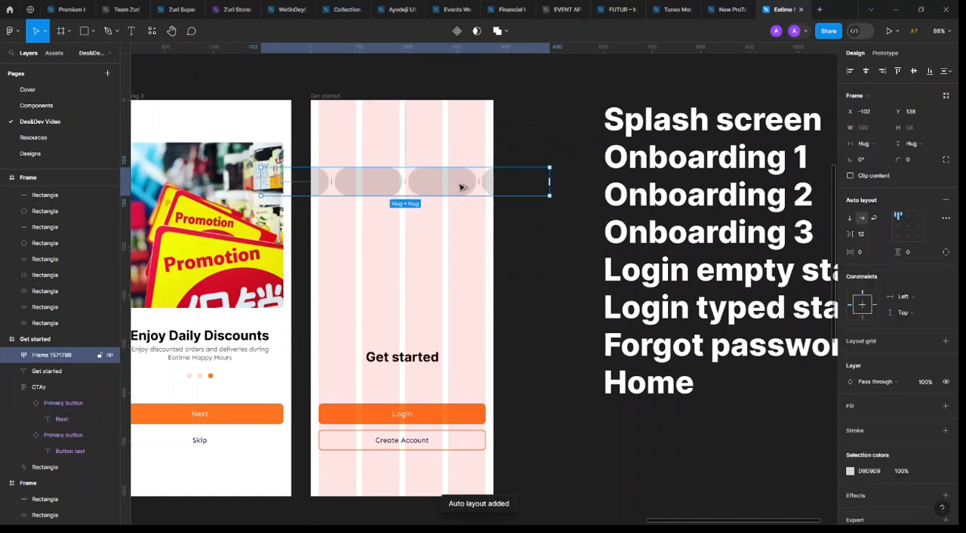
Duplicate the pill row into four stacked rows with 24 gaps above the Get started heading, offsetting every second row to X -197
{"action": "left_click_drag", "start_coordinate": [461, 187], "coordinate": [387, 227]}
{"action": "left_click", "coordinate": [377, 193]}
{"action": "left_click_drag", "start_coordinate": [383, 189], "coordinate": [403, 267]}
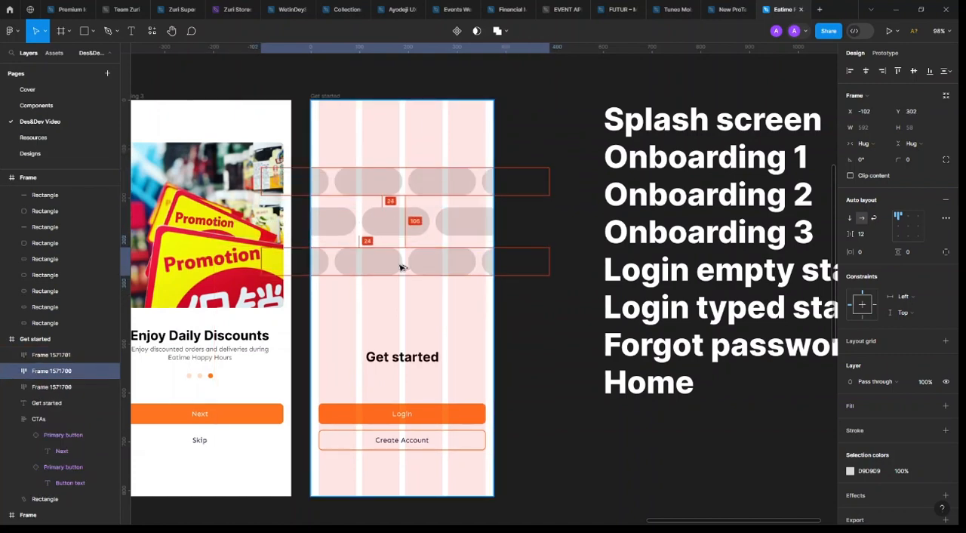
{"action": "left_click_drag", "start_coordinate": [410, 226], "coordinate": [410, 307]}
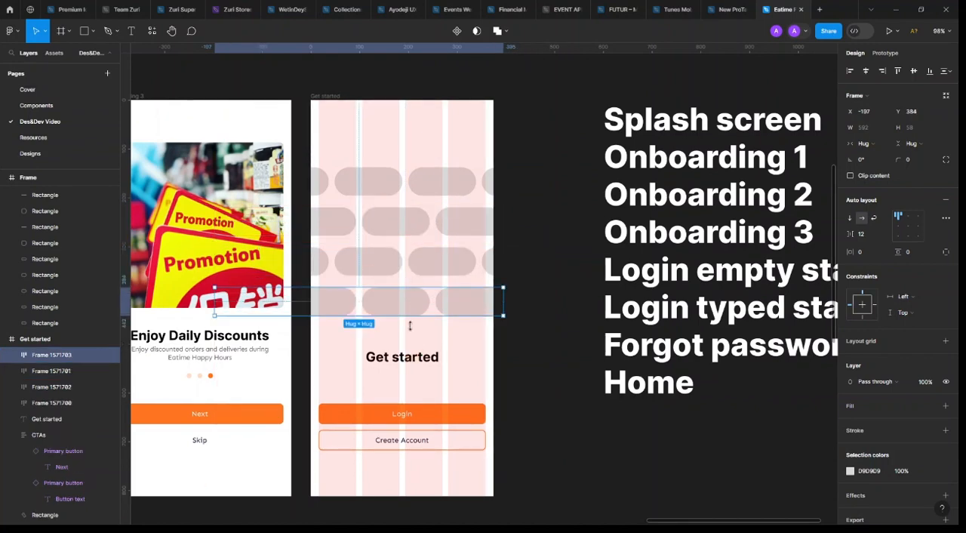
{"action": "left_click", "coordinate": [416, 362]}
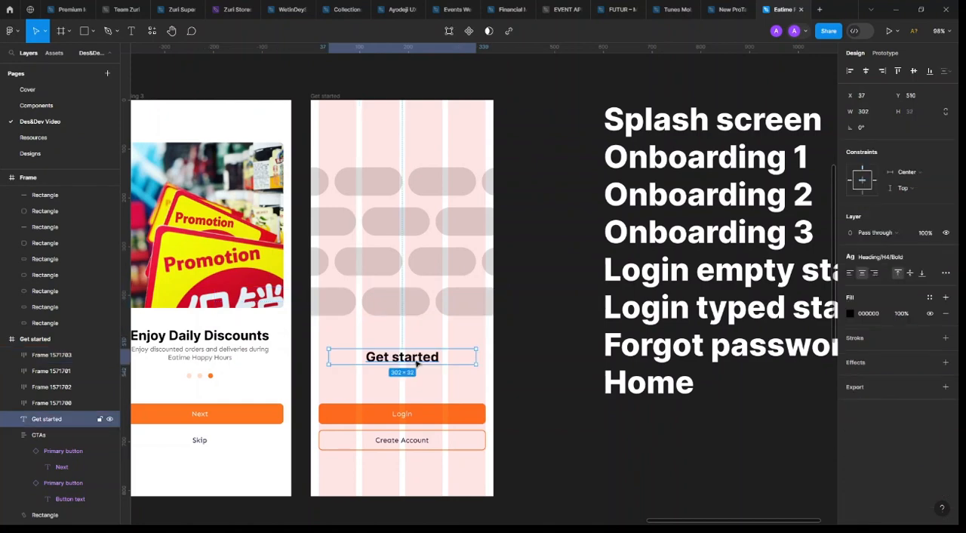
Change the label of the orange Login button on the Get started screen to "Get started"
{"action": "scroll", "coordinate": [433, 363], "scroll_direction": "left", "scroll_amount": 3}
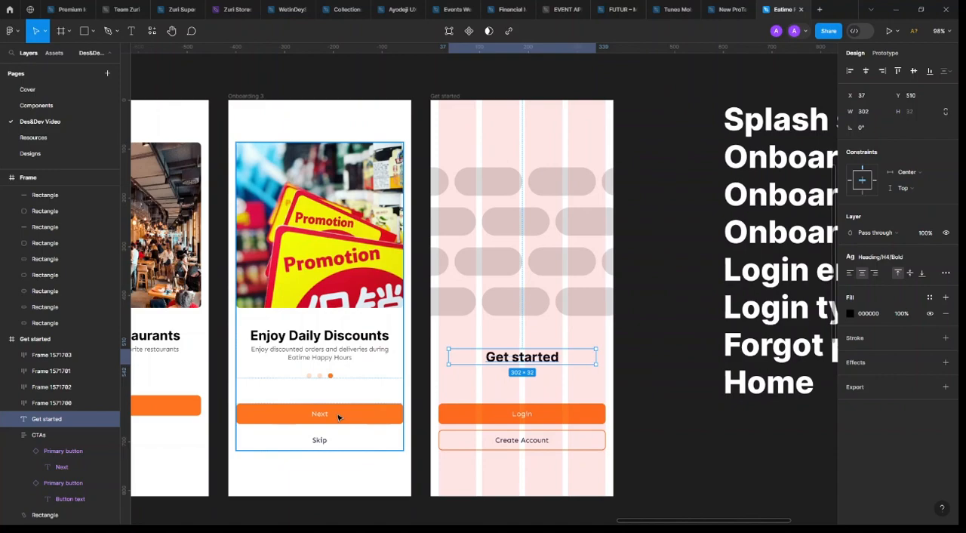
{"action": "double_click", "coordinate": [526, 413]}
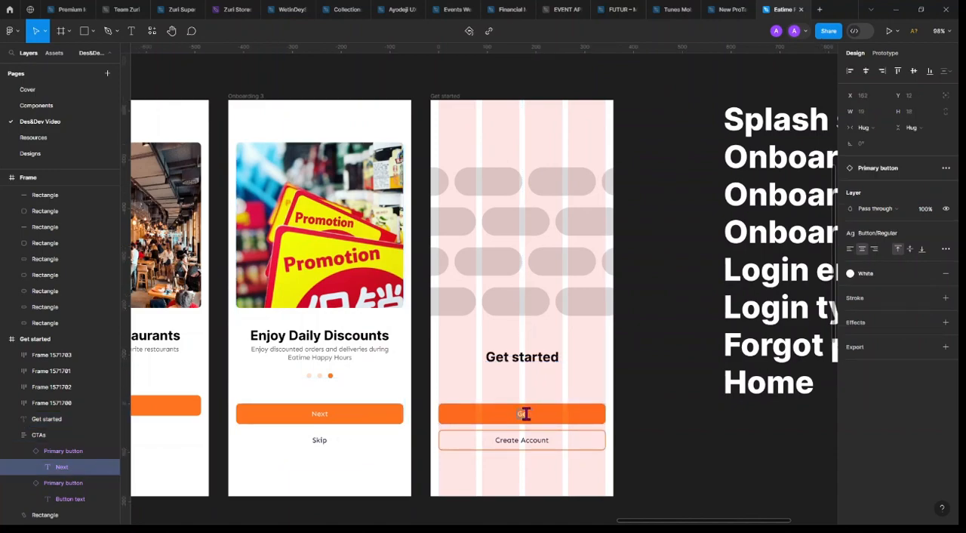
{"action": "type", "text": "Get started"}
{"action": "key", "text": "Escape"}
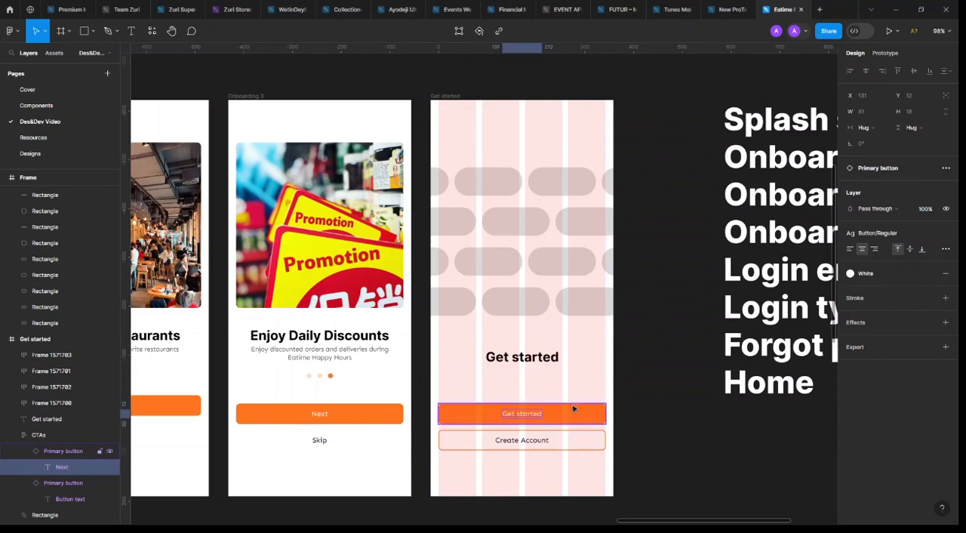
Set the orange button's label back to "Login" and delete the Get started heading above the buttons
{"action": "scroll", "coordinate": [574, 408], "scroll_direction": "down", "scroll_amount": 1}
{"action": "key", "text": "Return"}
{"action": "scroll", "coordinate": [548, 371], "scroll_direction": "up", "scroll_amount": 1}
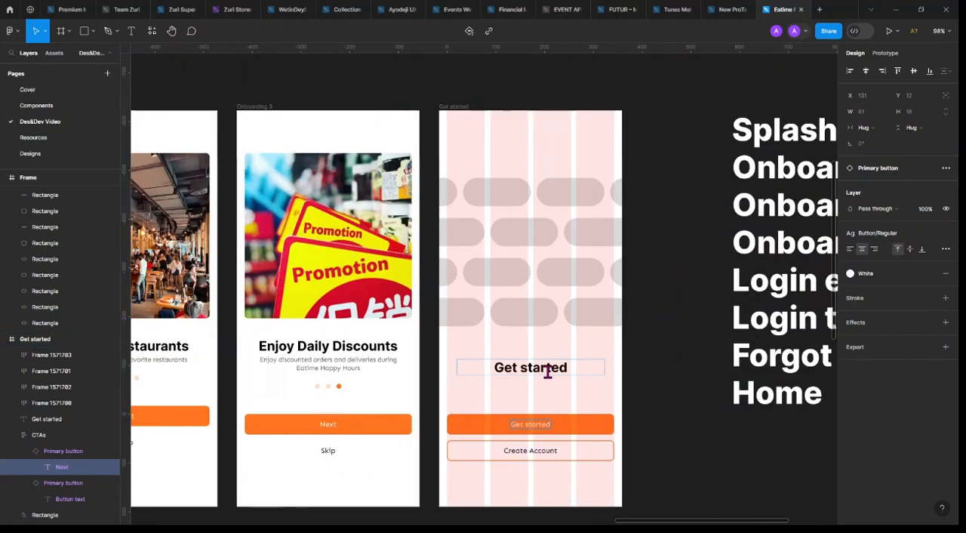
{"action": "scroll", "coordinate": [548, 371], "scroll_direction": "up", "scroll_amount": 2}
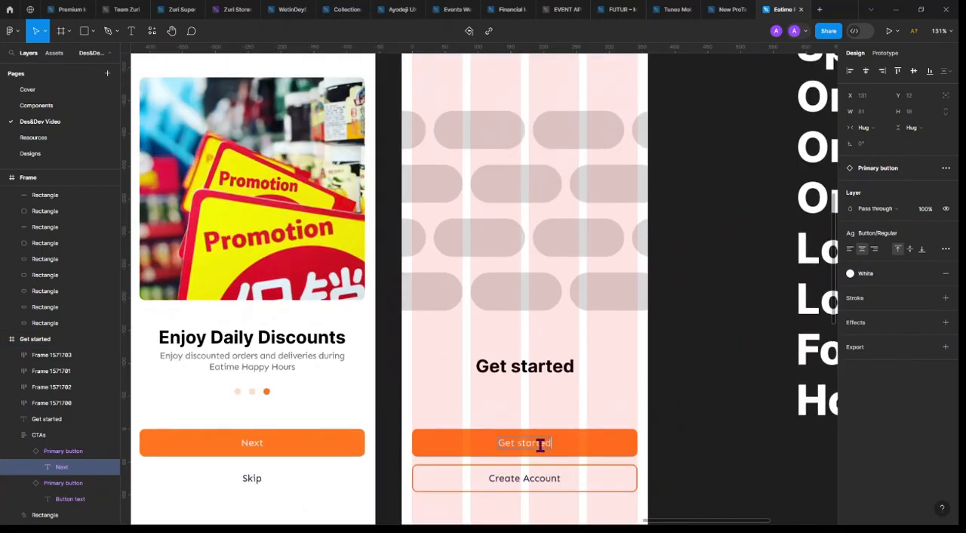
{"action": "type", "text": "Login"}
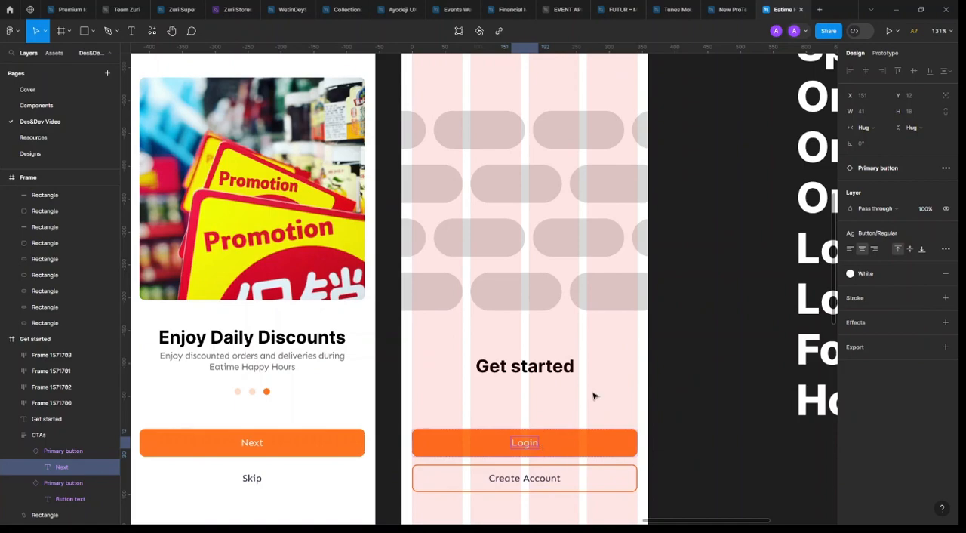
{"action": "key", "text": "Escape"}
{"action": "key", "text": "Escape"}
{"action": "left_click", "coordinate": [550, 367]}
{"action": "key", "text": "Delete"}
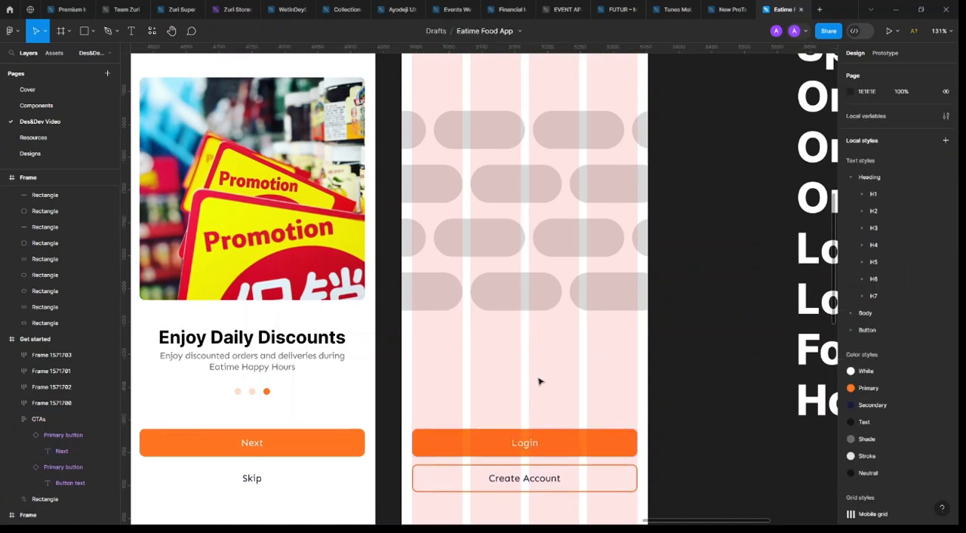
Give alternating pills in the first three rows a 1 px black inside stroke and hide their grey fill
{"action": "scroll", "coordinate": [538, 371], "scroll_direction": "down", "scroll_amount": 5}
{"action": "left_click", "coordinate": [522, 327]}
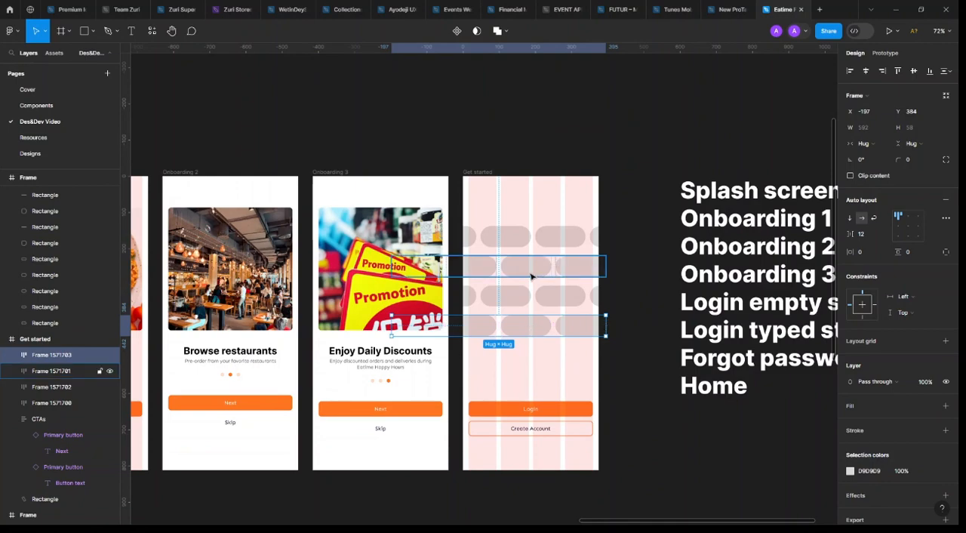
{"action": "left_click", "coordinate": [524, 243], "text": "ctrl"}
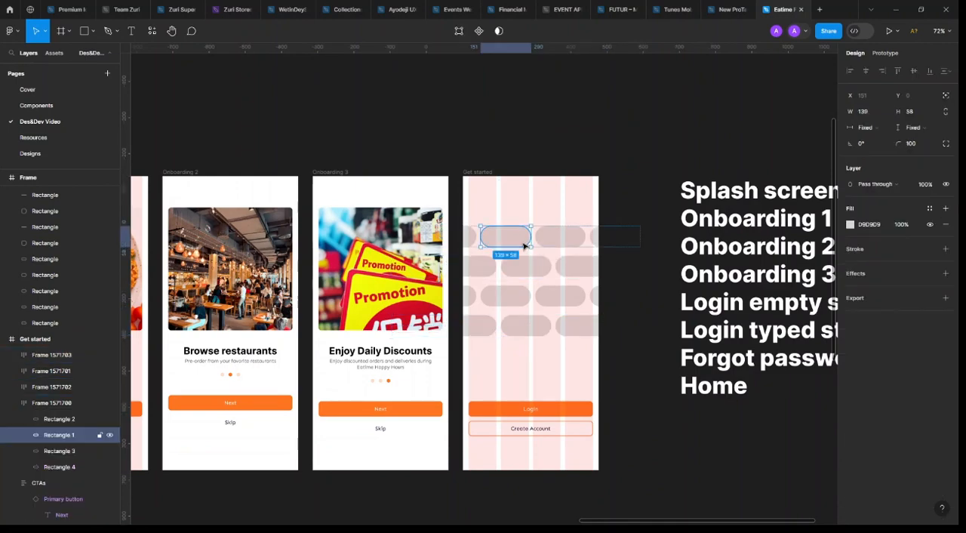
{"action": "scroll", "coordinate": [512, 242], "scroll_direction": "up", "scroll_amount": 3}
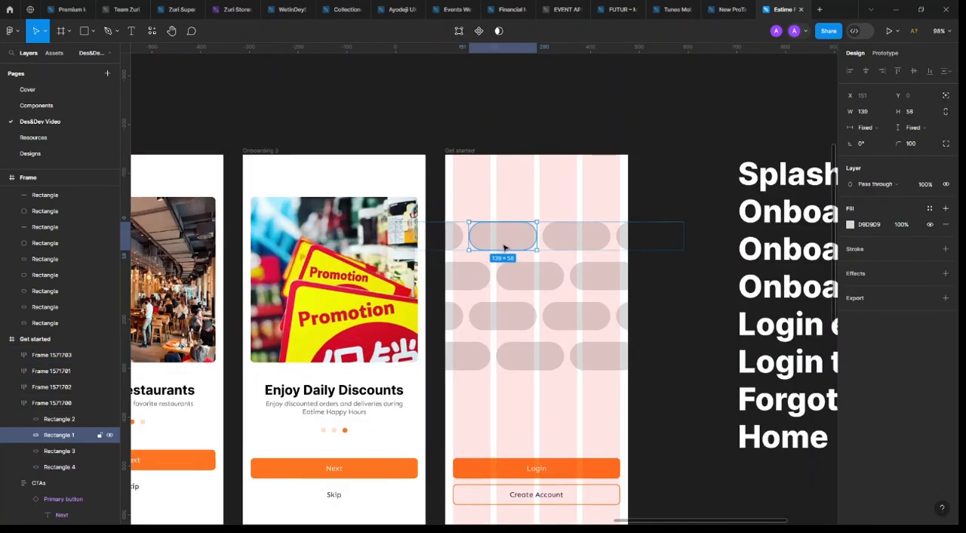
{"action": "left_click", "coordinate": [601, 276], "text": "ctrl+shift"}
{"action": "left_click", "coordinate": [503, 320], "text": "ctrl+shift"}
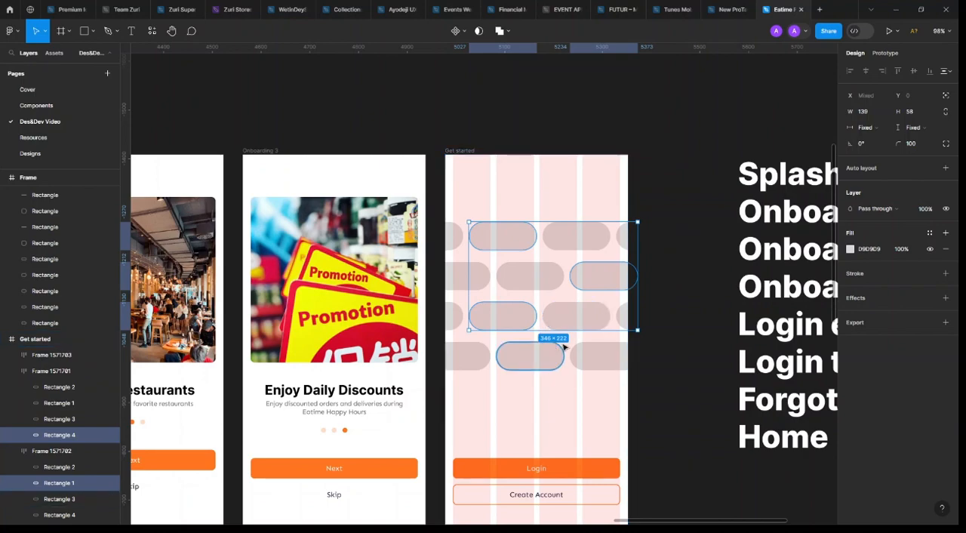
{"action": "left_click", "coordinate": [624, 320], "text": "ctrl+shift"}
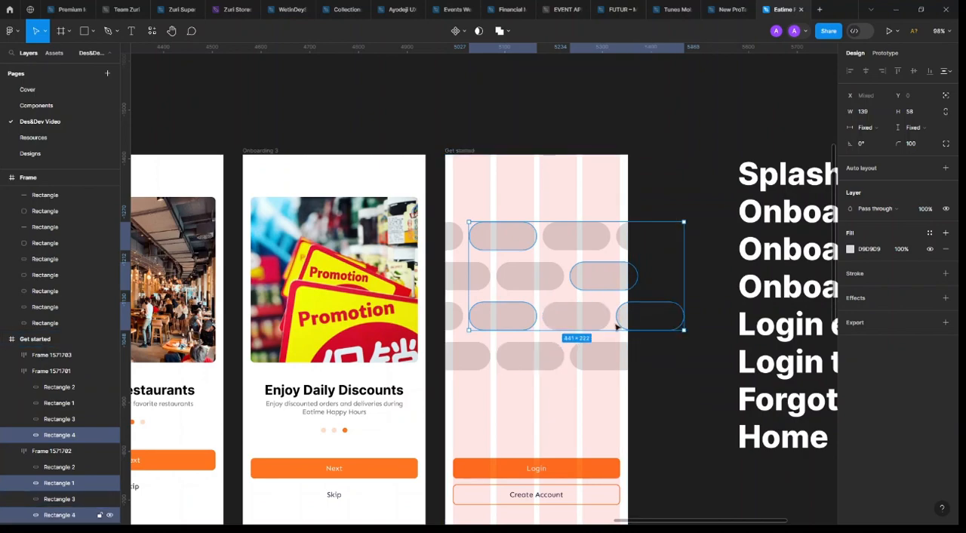
{"action": "left_click", "coordinate": [463, 282], "text": "ctrl+shift"}
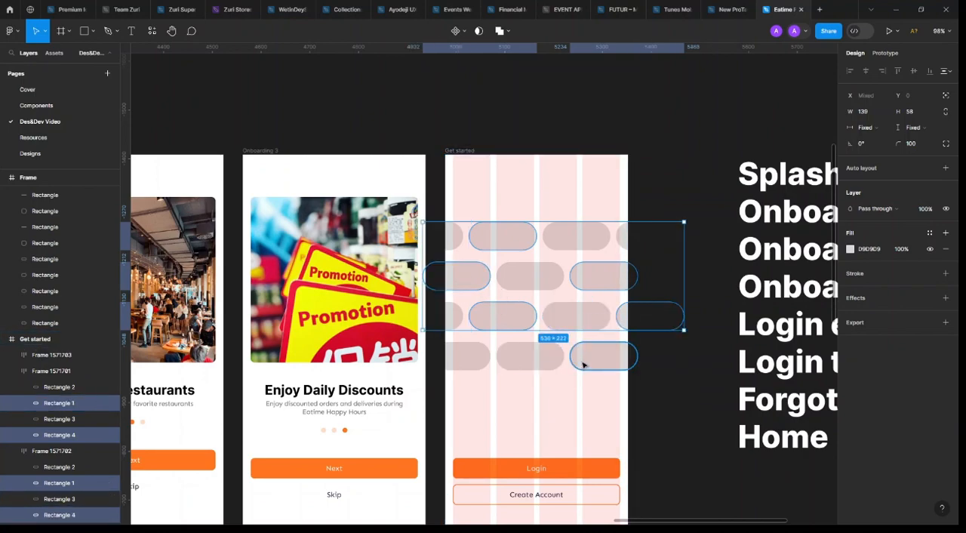
{"action": "left_click", "coordinate": [945, 273]}
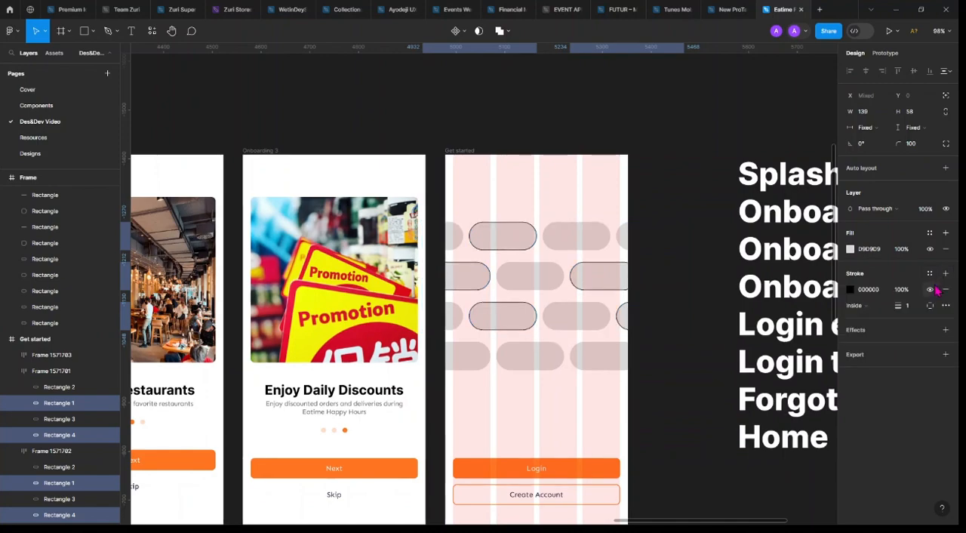
{"action": "left_click", "coordinate": [929, 250]}
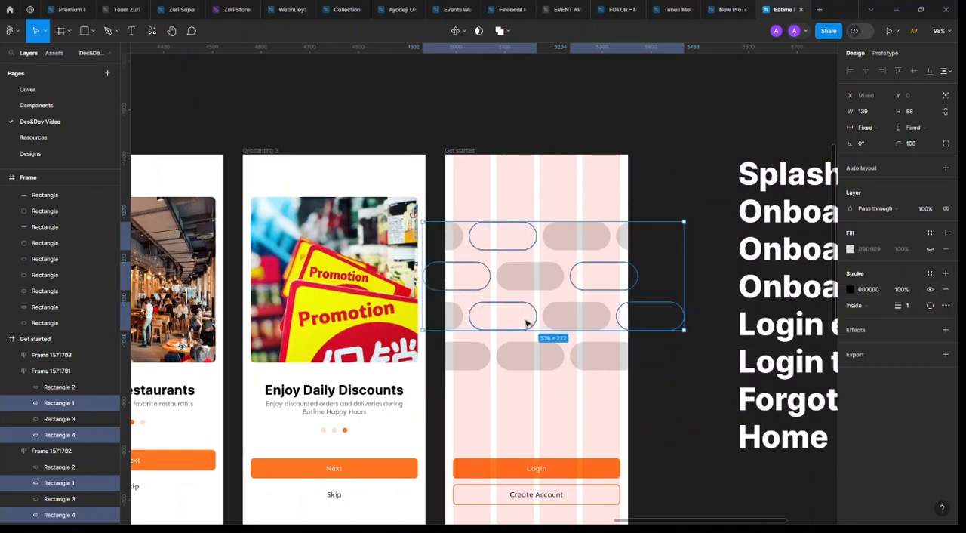
Open the Unsplash plugin for the grey pill beside the outlined one in the first row
{"action": "left_click", "coordinate": [578, 244]}
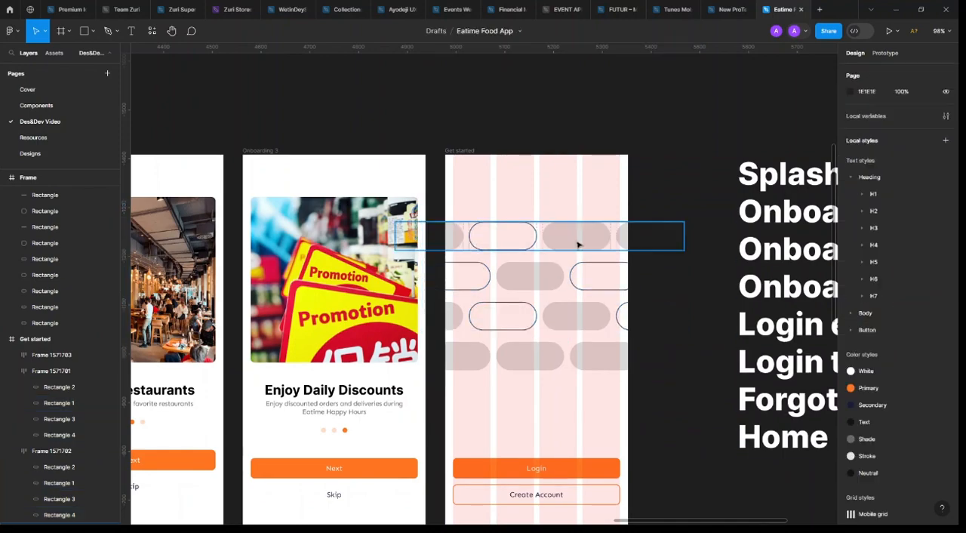
{"action": "left_click", "coordinate": [581, 237]}
{"action": "right_click", "coordinate": [578, 220]}
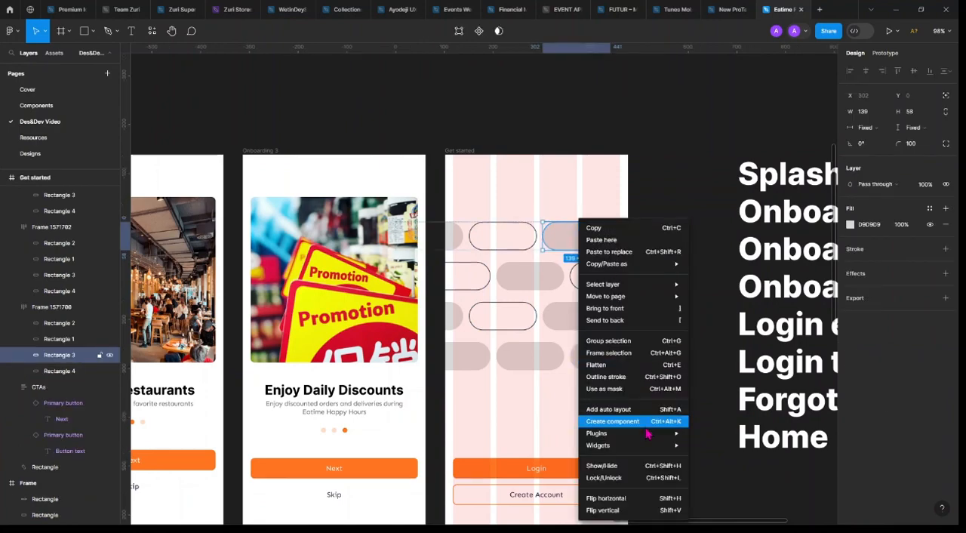
{"action": "mouse_move", "coordinate": [646, 436]}
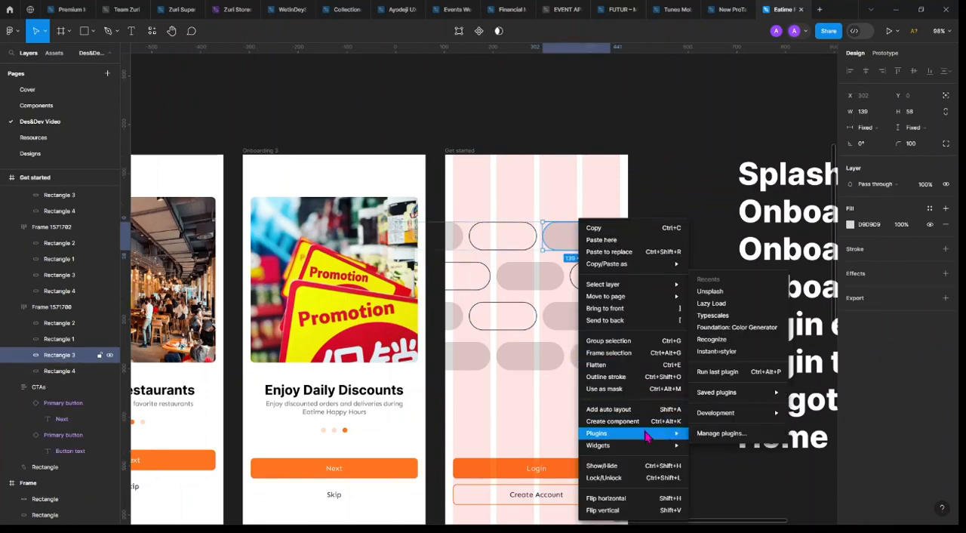
{"action": "left_click", "coordinate": [731, 294]}
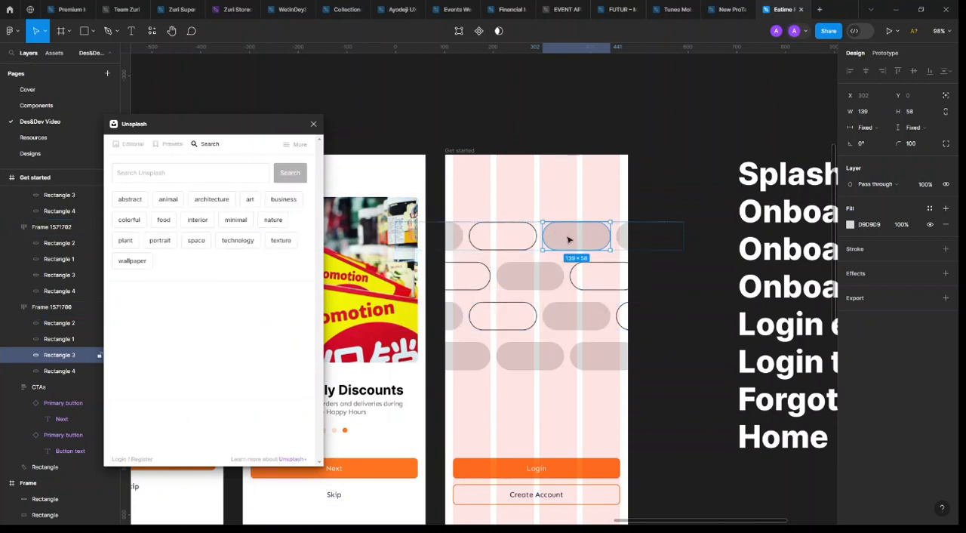
Search Unsplash for "food" and fill the selected first-row pill with the food stall photo
{"action": "scroll", "coordinate": [569, 240], "scroll_direction": "left", "scroll_amount": 2}
{"action": "left_click", "coordinate": [155, 172]}
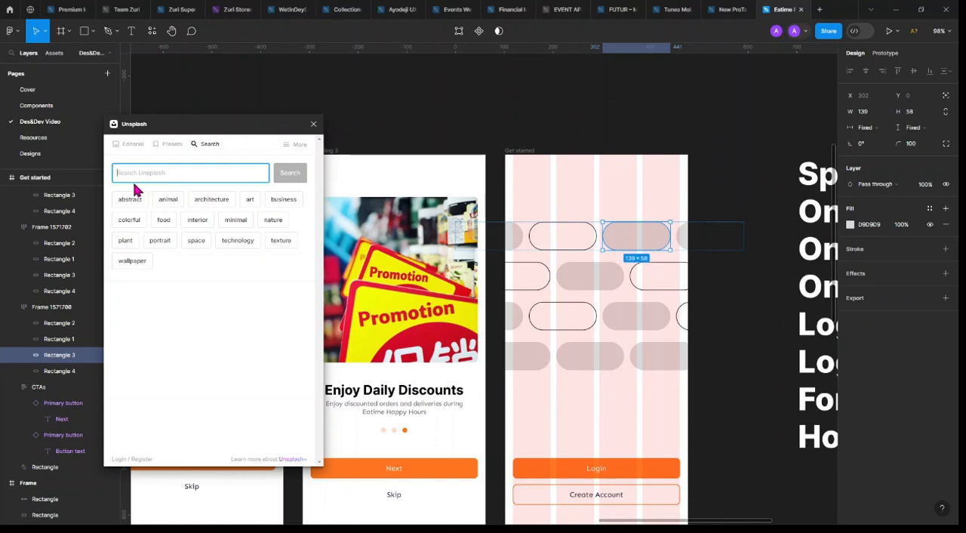
{"action": "type", "text": "food"}
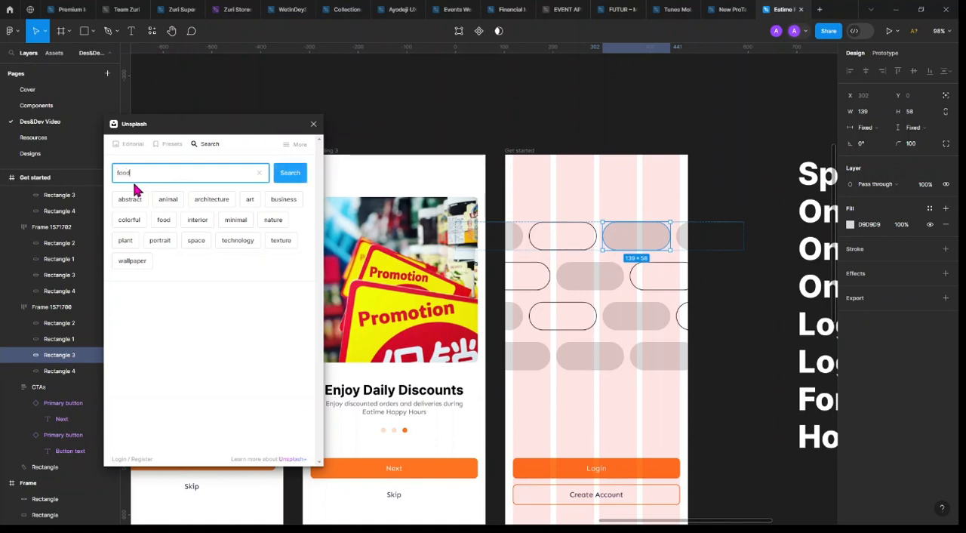
{"action": "key", "text": "Return"}
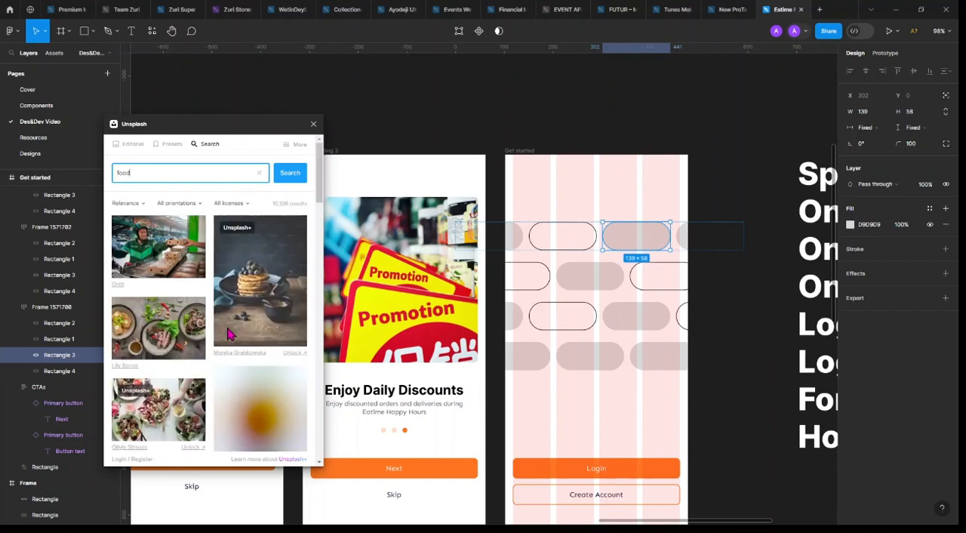
{"action": "left_click", "coordinate": [173, 254]}
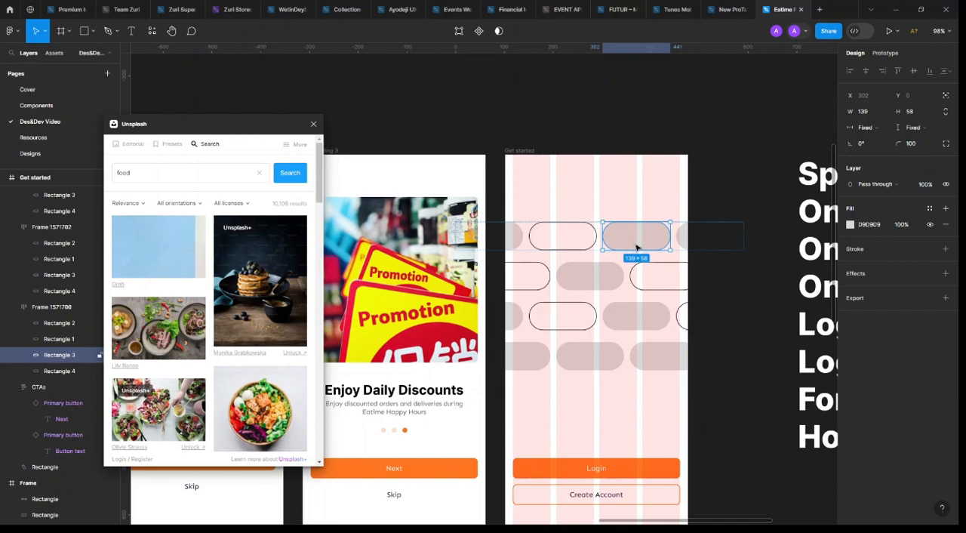
Fill the grey pill between the two outlined pills in the second row with the vegetable bowl photo
{"action": "left_click", "coordinate": [601, 282]}
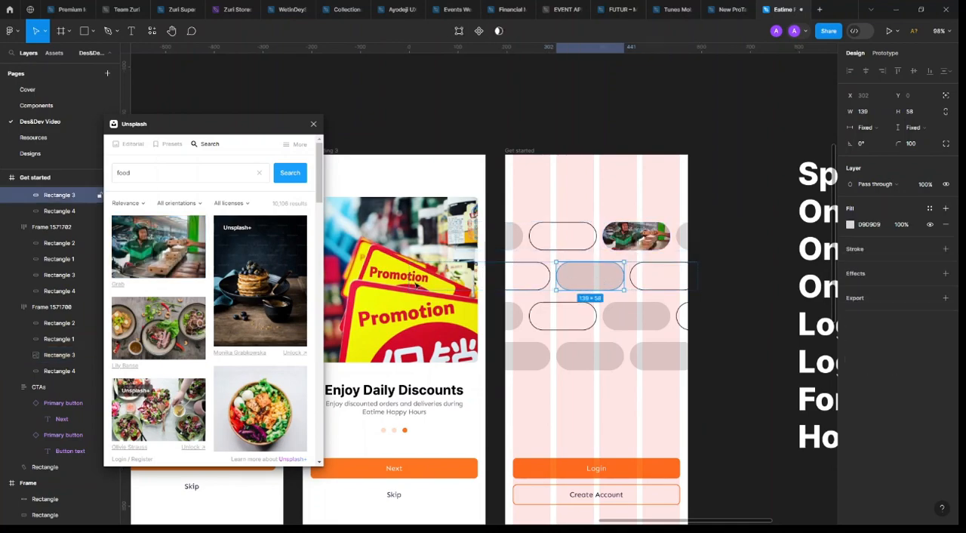
{"action": "scroll", "coordinate": [253, 400], "scroll_direction": "down", "scroll_amount": 3}
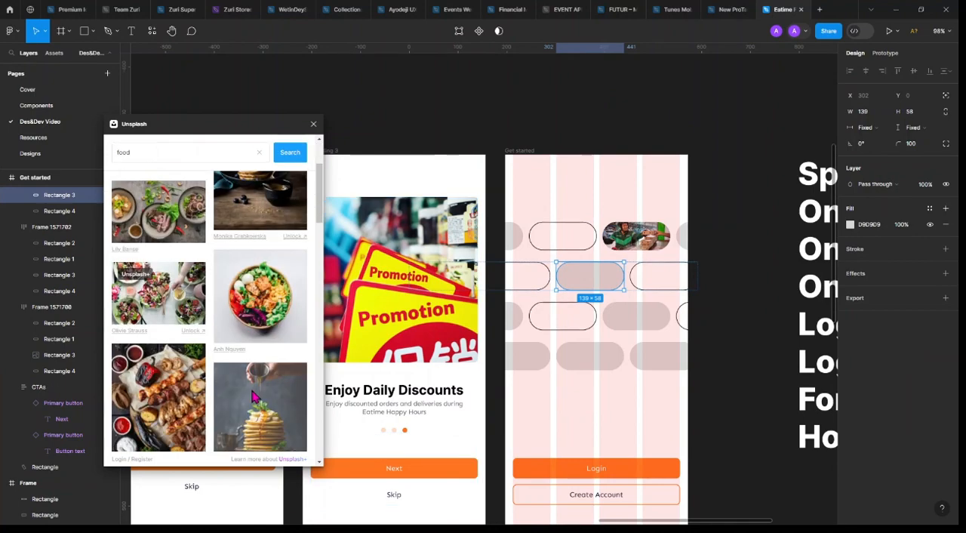
{"action": "left_click", "coordinate": [256, 301]}
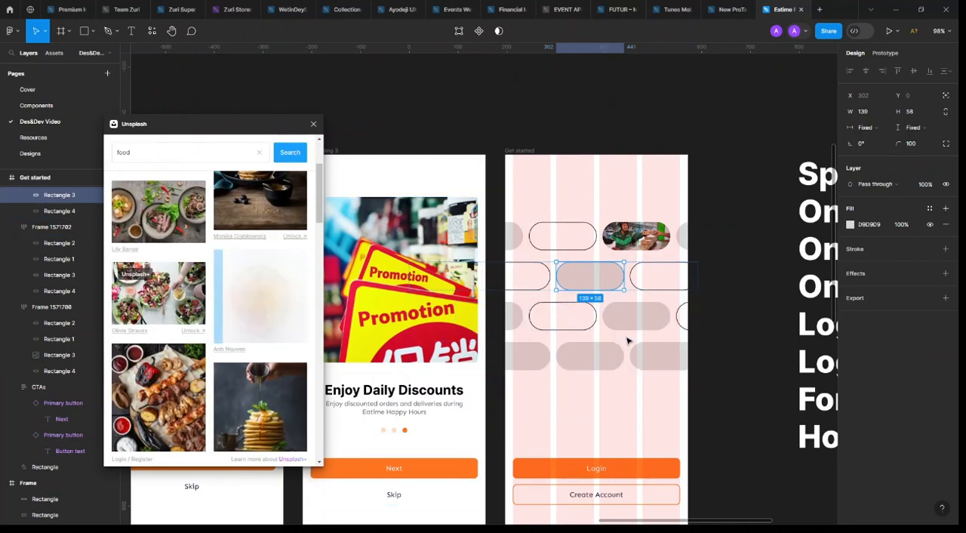
{"action": "scroll", "coordinate": [195, 345], "scroll_direction": "down", "scroll_amount": 3}
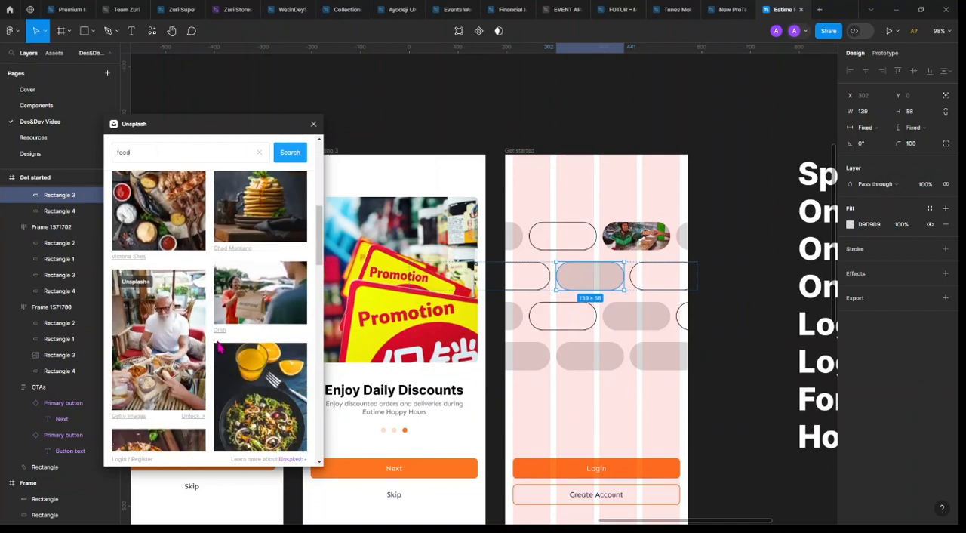
{"action": "scroll", "coordinate": [220, 348], "scroll_direction": "up", "scroll_amount": 3}
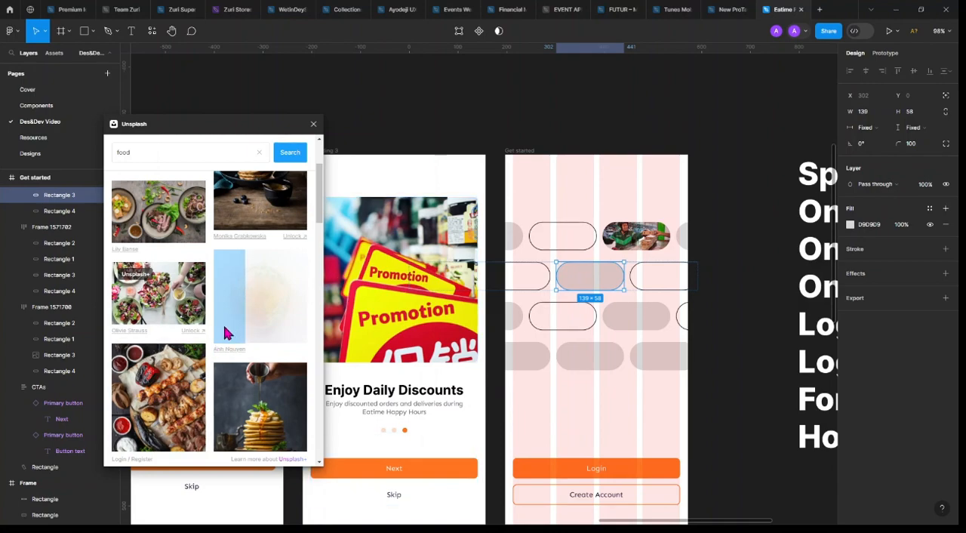
{"action": "scroll", "coordinate": [578, 317], "scroll_direction": "left", "scroll_amount": 6}
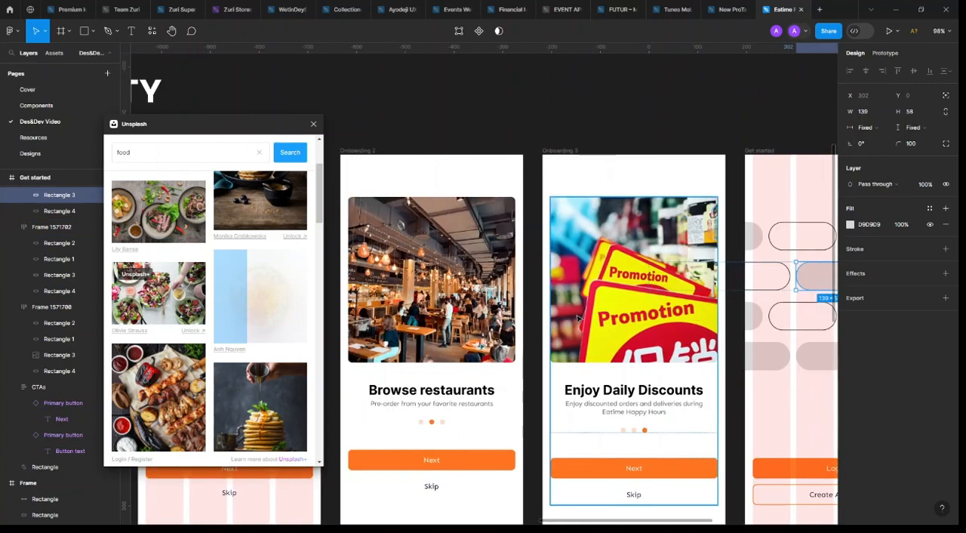
{"action": "scroll", "coordinate": [656, 328], "scroll_direction": "right", "scroll_amount": 2}
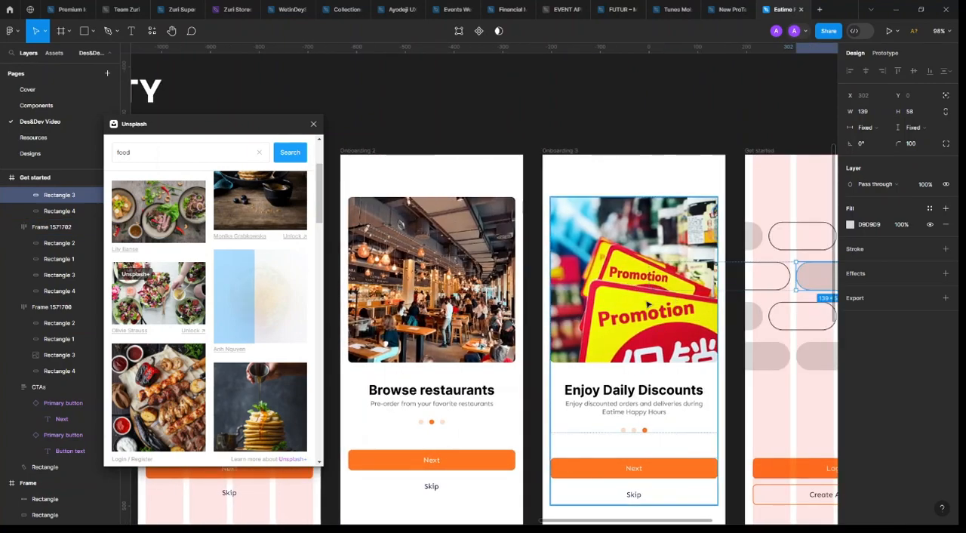
{"action": "scroll", "coordinate": [608, 330], "scroll_direction": "left", "scroll_amount": 6}
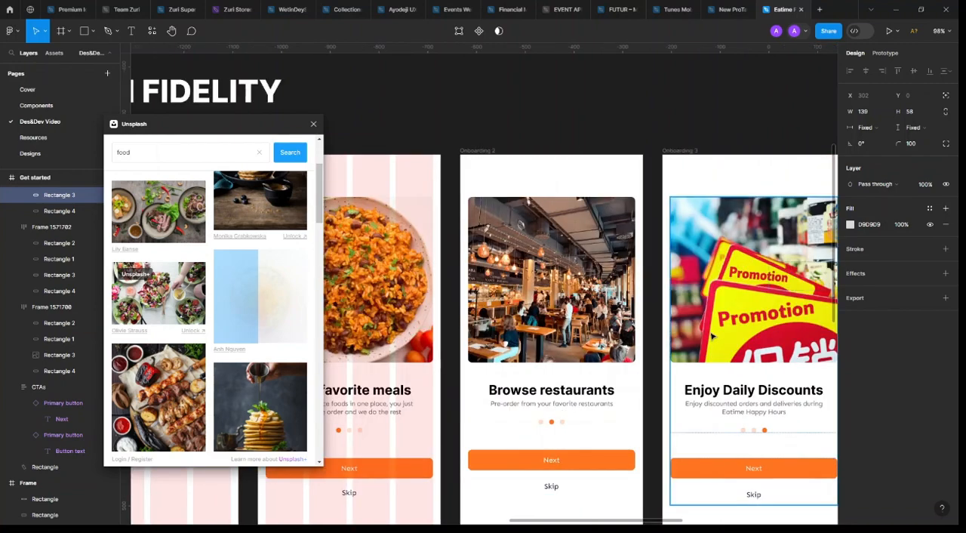
{"action": "scroll", "coordinate": [608, 331], "scroll_direction": "right", "scroll_amount": 3}
{"action": "scroll", "coordinate": [581, 332], "scroll_direction": "right", "scroll_amount": 1}
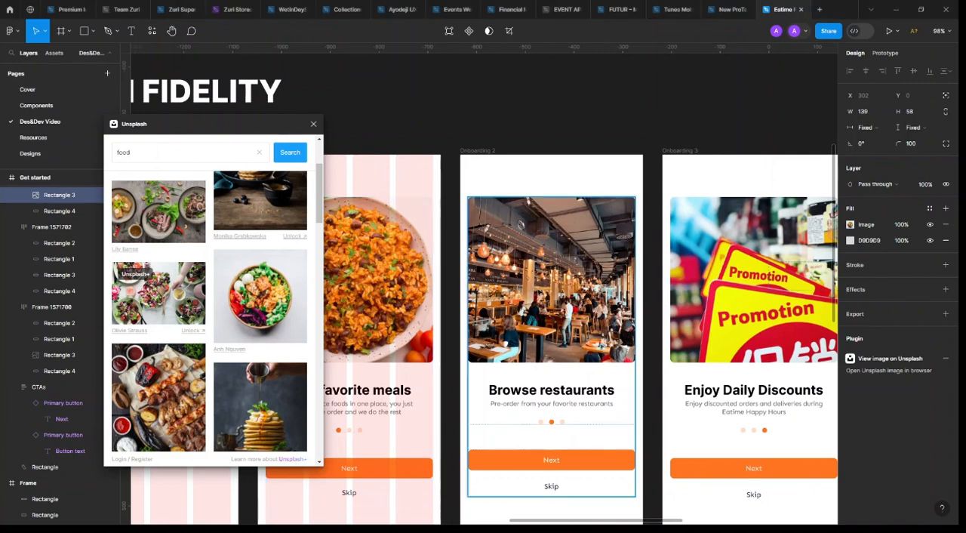
Fill the grey pill between the two outlined pills in the third row with the sliced pizza photo
{"action": "scroll", "coordinate": [538, 295], "scroll_direction": "down", "scroll_amount": 1}
{"action": "scroll", "coordinate": [538, 295], "scroll_direction": "right", "scroll_amount": 2}
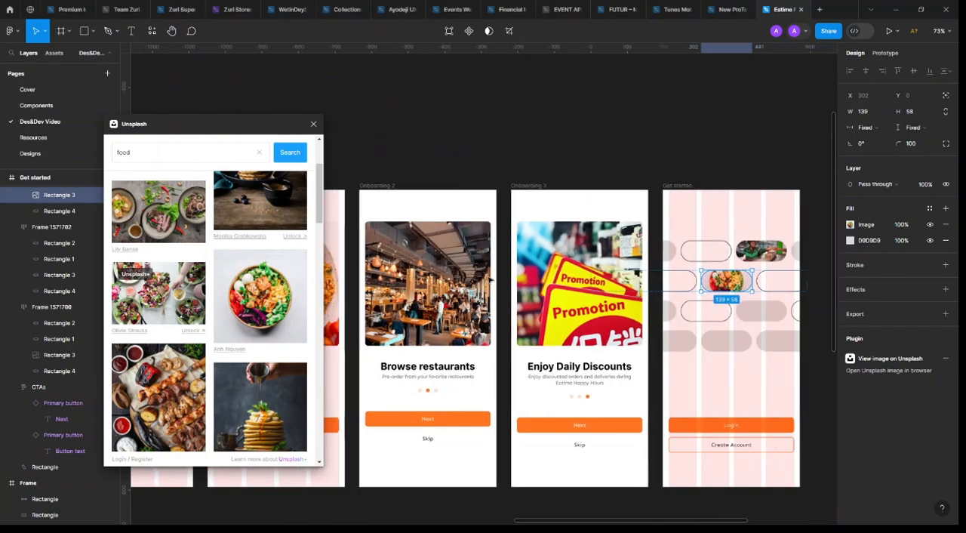
{"action": "scroll", "coordinate": [694, 341], "scroll_direction": "right", "scroll_amount": 2}
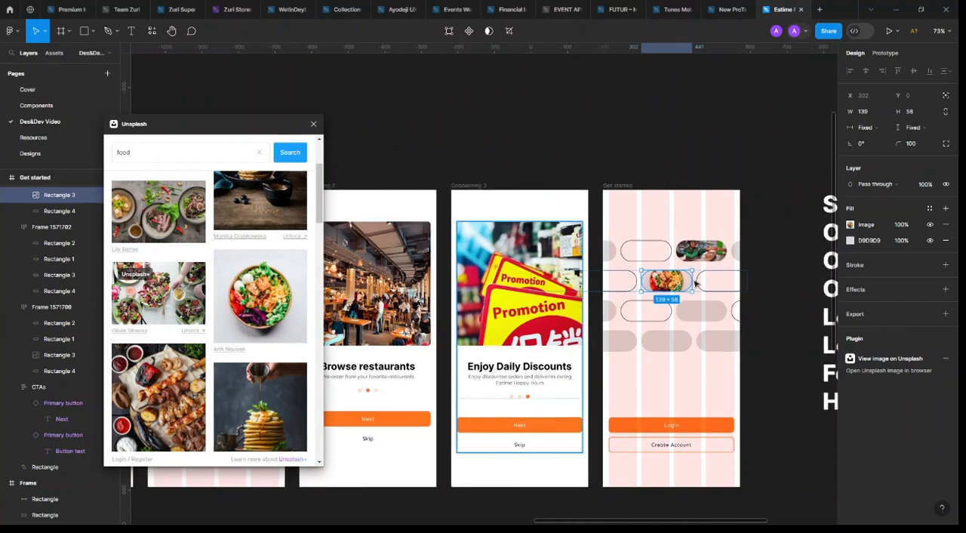
{"action": "left_click", "coordinate": [701, 310]}
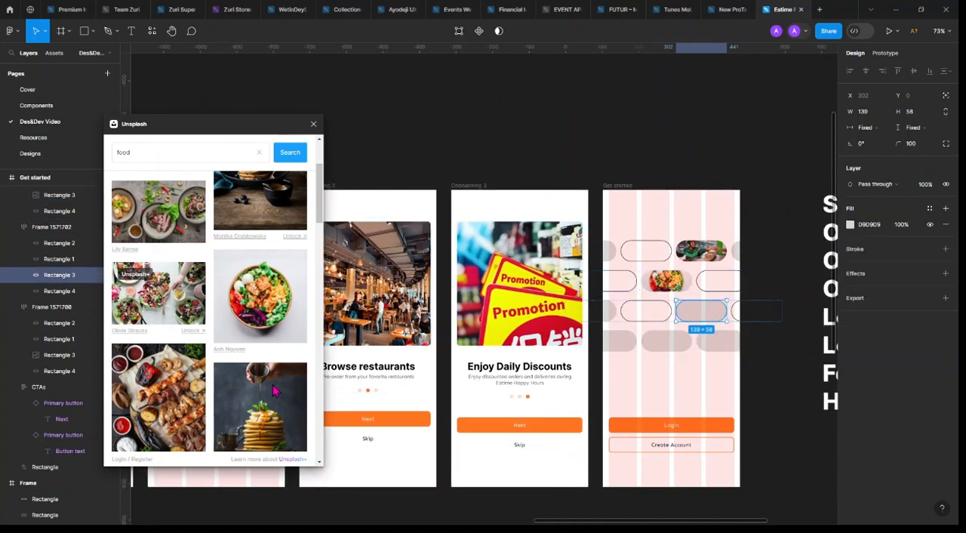
{"action": "scroll", "coordinate": [203, 380], "scroll_direction": "down", "scroll_amount": 3}
{"action": "scroll", "coordinate": [202, 380], "scroll_direction": "down", "scroll_amount": 6}
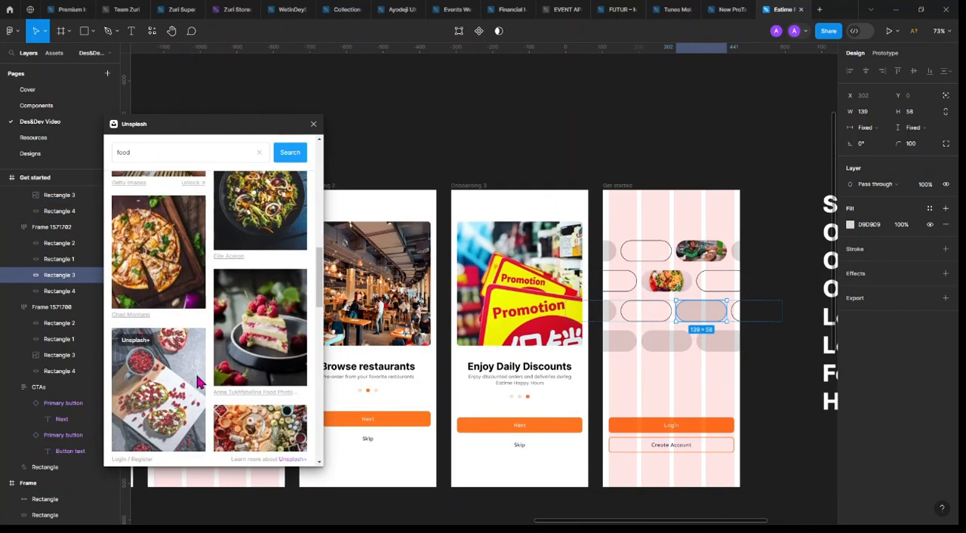
{"action": "left_click", "coordinate": [160, 270]}
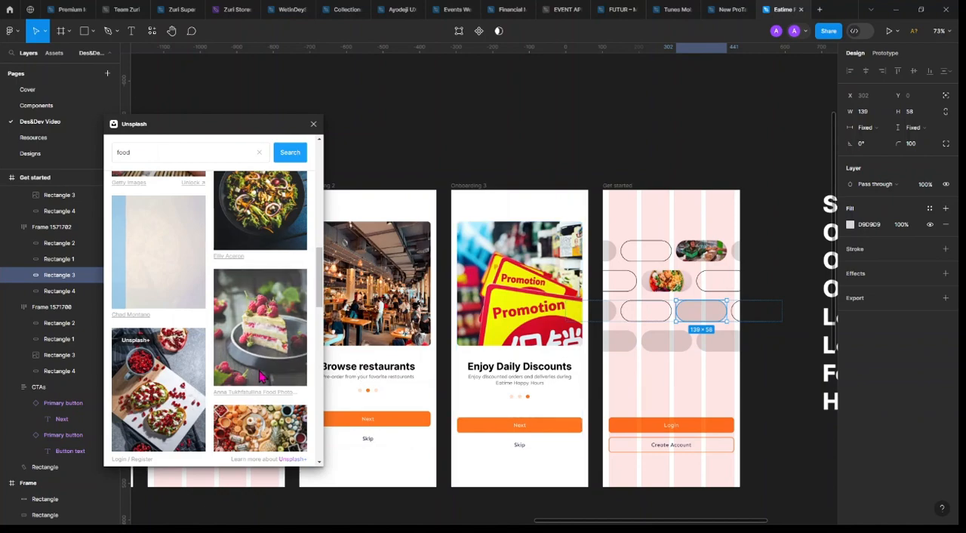
Look through the Unsplash food results for photos that suit the Get started screen's pills
{"action": "scroll", "coordinate": [221, 364], "scroll_direction": "down", "scroll_amount": 3}
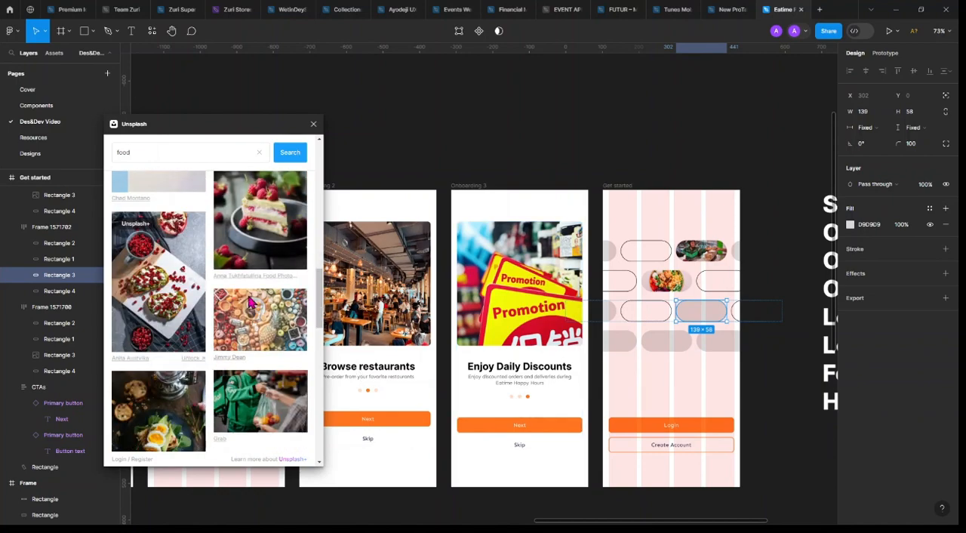
{"action": "scroll", "coordinate": [252, 300], "scroll_direction": "down", "scroll_amount": 5}
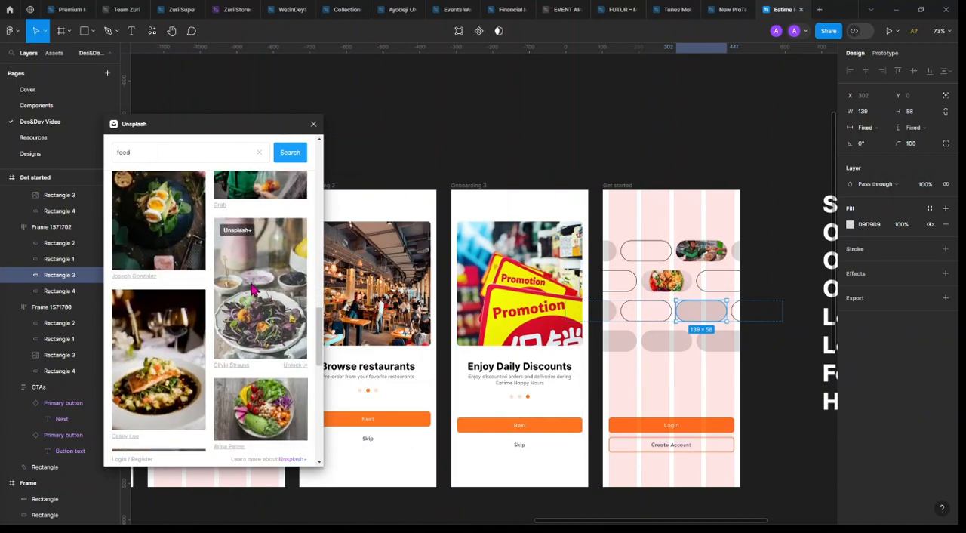
{"action": "scroll", "coordinate": [252, 301], "scroll_direction": "down", "scroll_amount": 5}
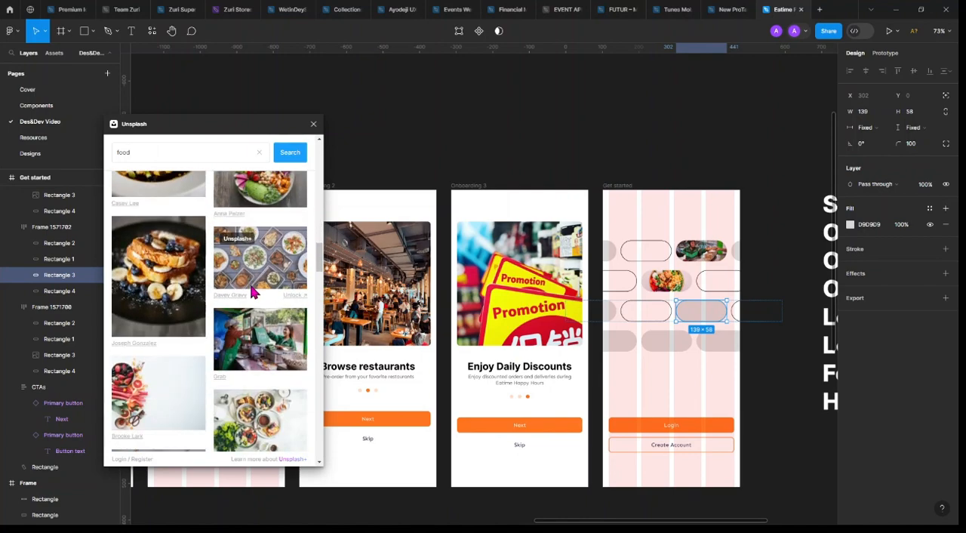
{"action": "scroll", "coordinate": [253, 292], "scroll_direction": "down", "scroll_amount": 6}
{"action": "scroll", "coordinate": [253, 294], "scroll_direction": "down", "scroll_amount": 3}
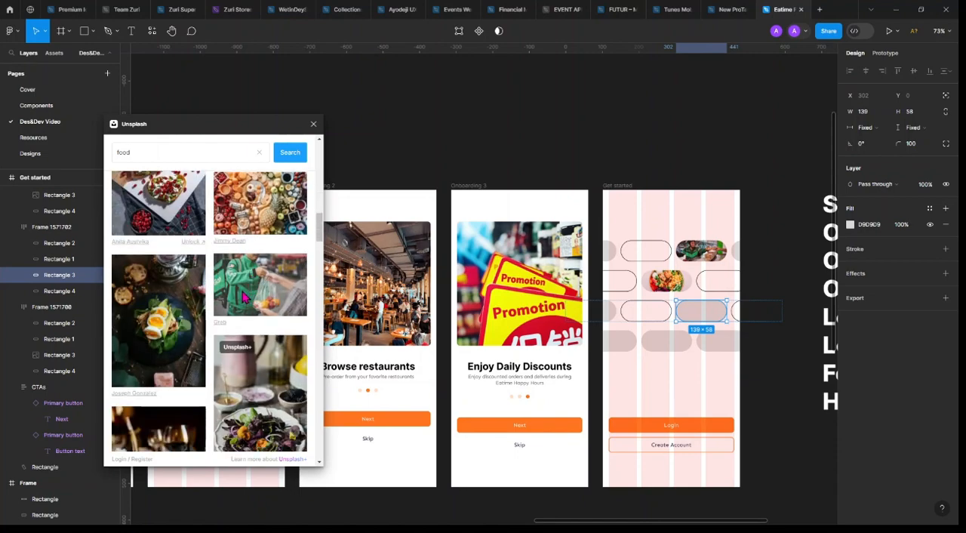
{"action": "scroll", "coordinate": [249, 296], "scroll_direction": "down", "scroll_amount": 10}
{"action": "scroll", "coordinate": [243, 298], "scroll_direction": "down", "scroll_amount": 3}
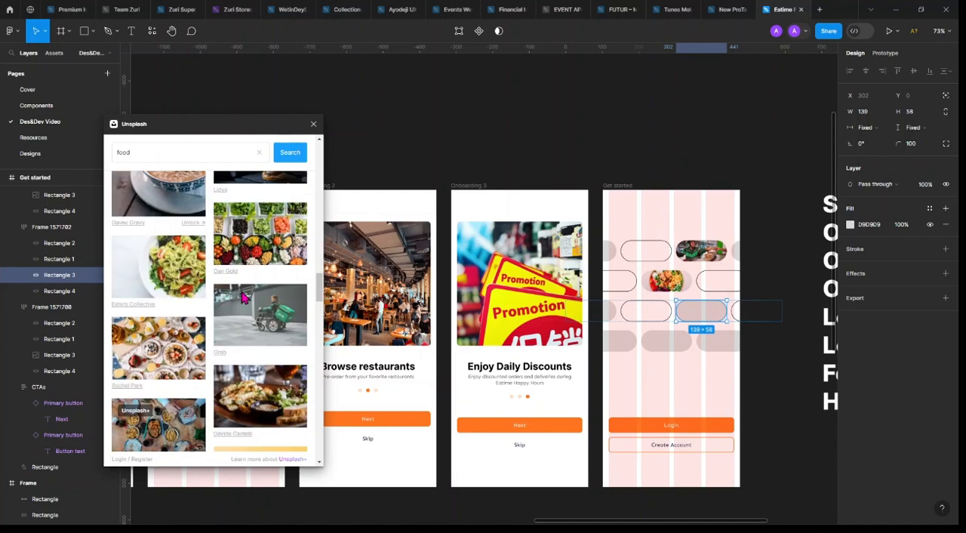
{"action": "scroll", "coordinate": [243, 357], "scroll_direction": "down", "scroll_amount": 5}
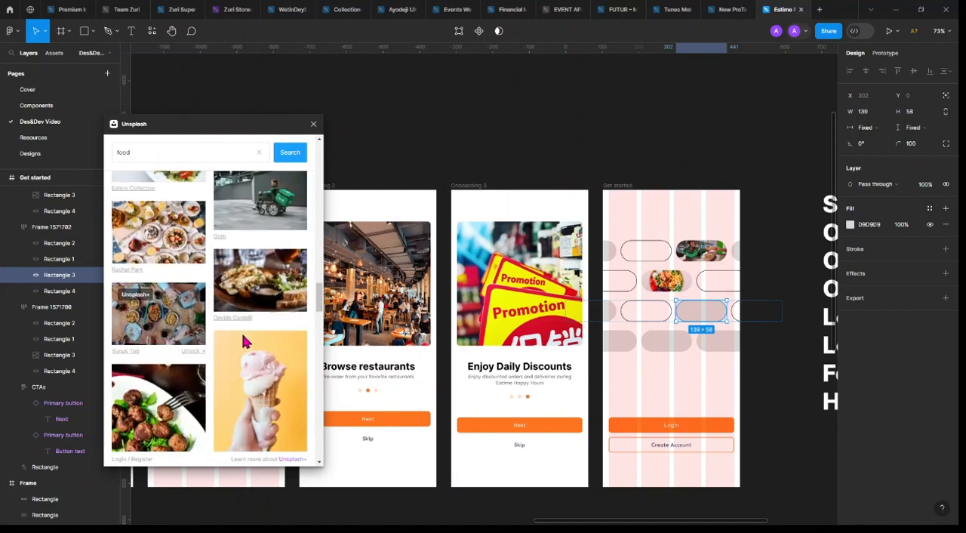
{"action": "scroll", "coordinate": [232, 340], "scroll_direction": "up", "scroll_amount": 10}
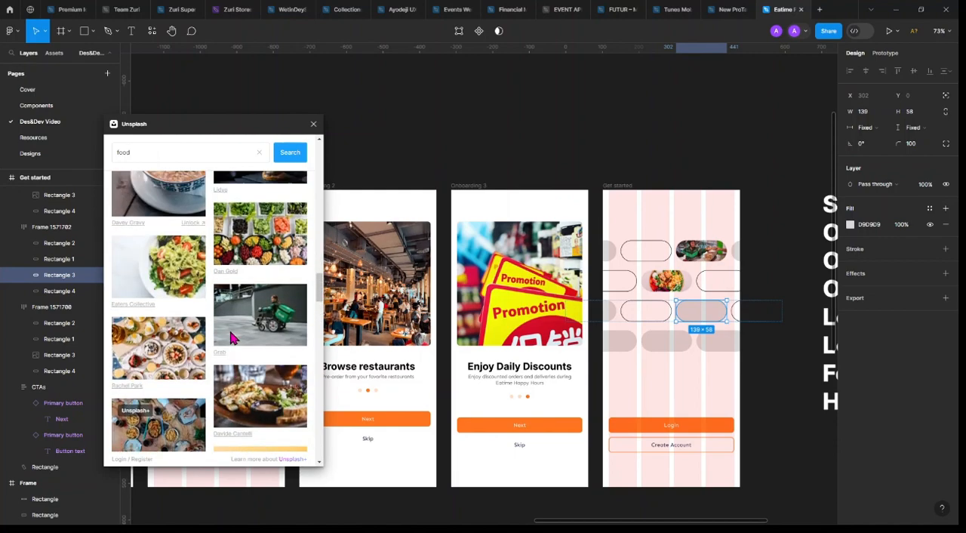
{"action": "scroll", "coordinate": [234, 334], "scroll_direction": "up", "scroll_amount": 5}
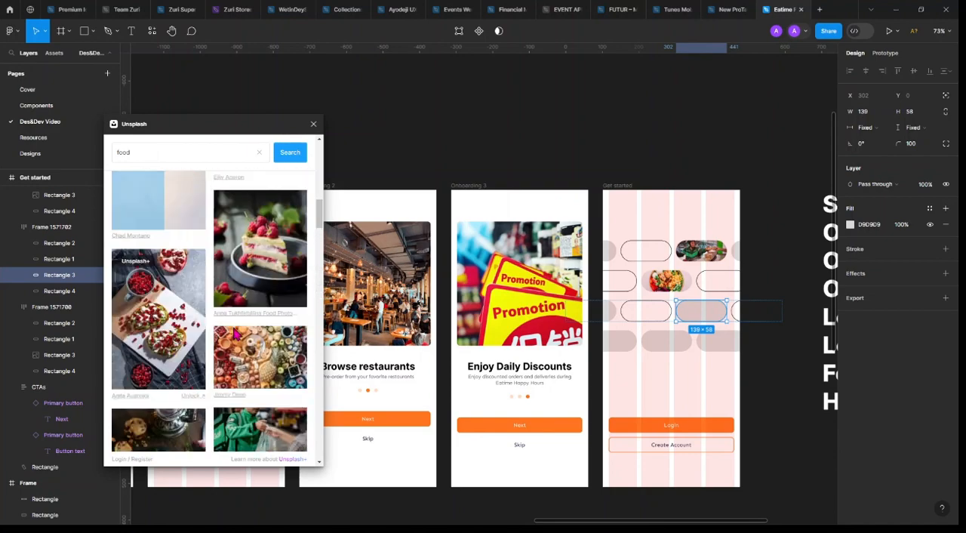
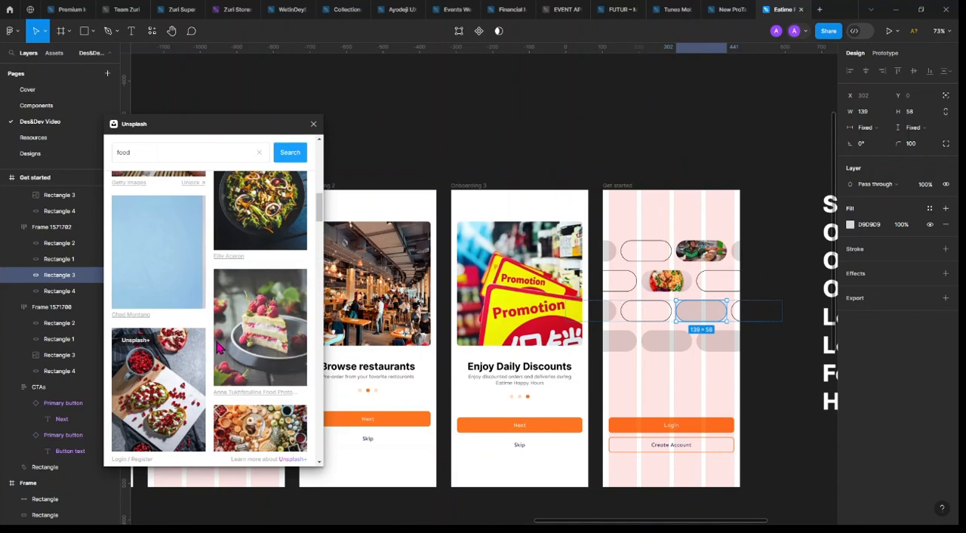
Search the Unsplash photo library for "orange food"
{"action": "left_click_drag", "start_coordinate": [216, 349], "coordinate": [690, 308]}
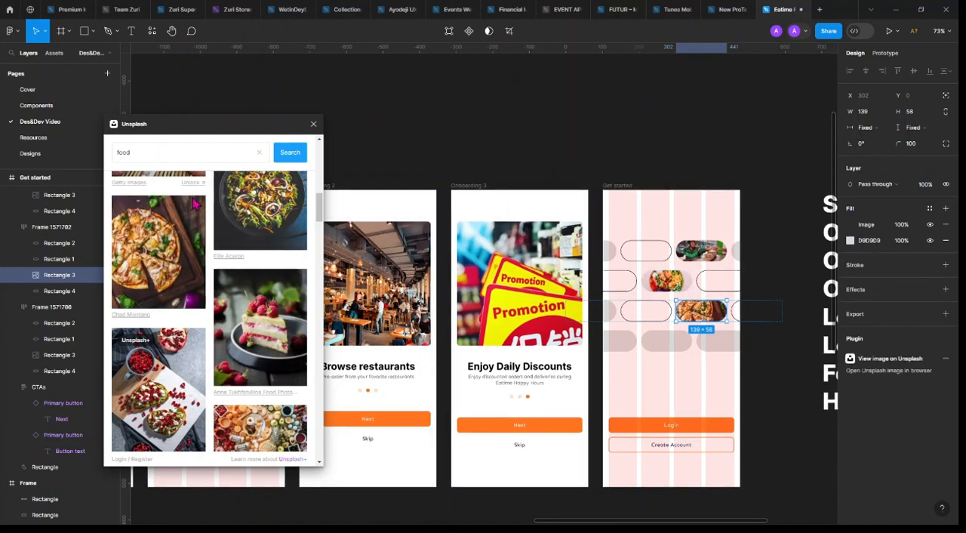
{"action": "left_click", "coordinate": [127, 152]}
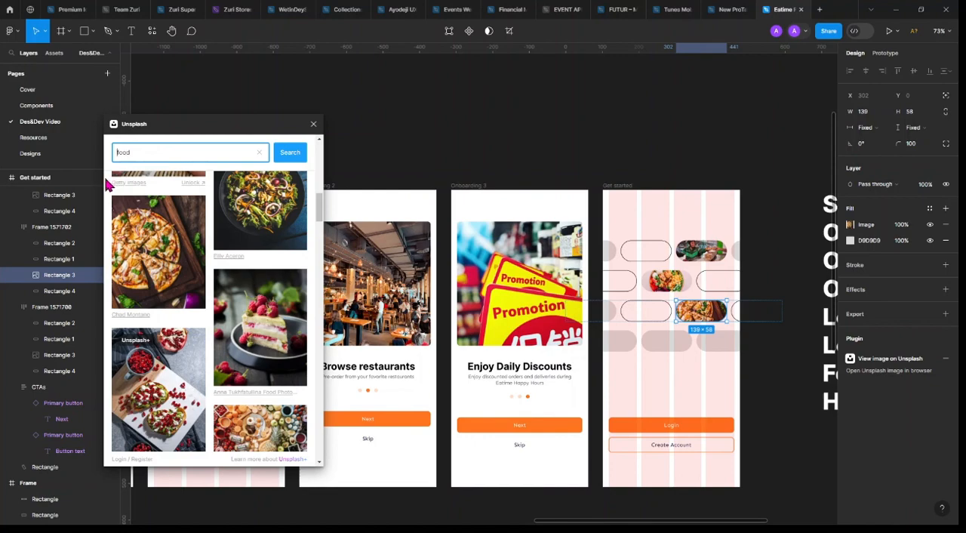
{"action": "type", "text": "orange"}
{"action": "key", "text": "Return"}
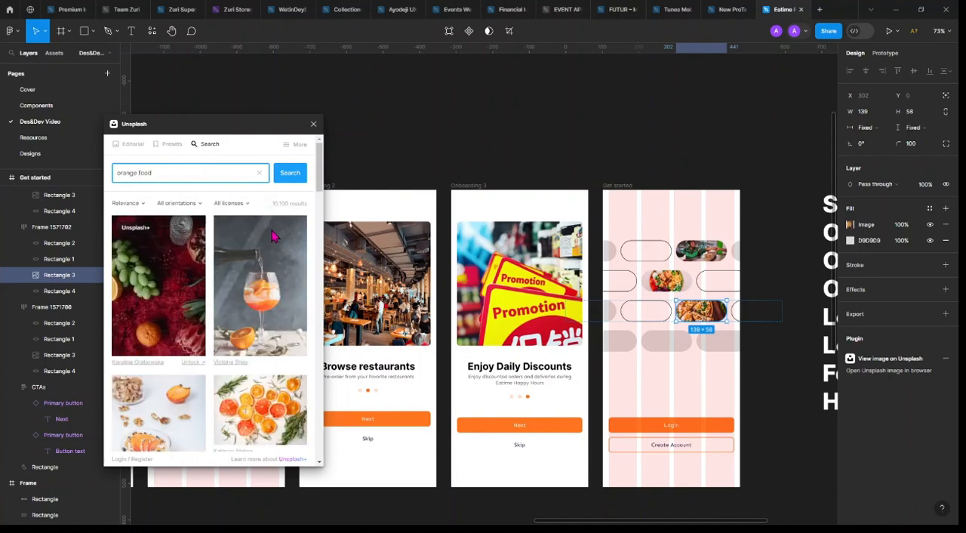
Look through the "orange food" results for a photo that suits the fourth row's pills
{"action": "scroll", "coordinate": [182, 332], "scroll_direction": "down", "scroll_amount": 2}
{"action": "scroll", "coordinate": [182, 345], "scroll_direction": "down", "scroll_amount": 8}
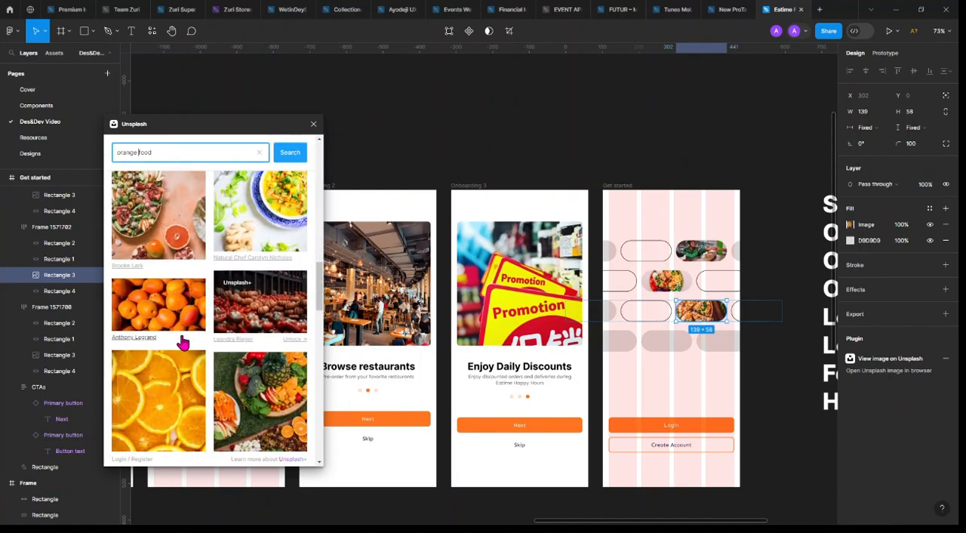
{"action": "scroll", "coordinate": [240, 294], "scroll_direction": "down", "scroll_amount": 3}
{"action": "scroll", "coordinate": [240, 294], "scroll_direction": "down", "scroll_amount": 10}
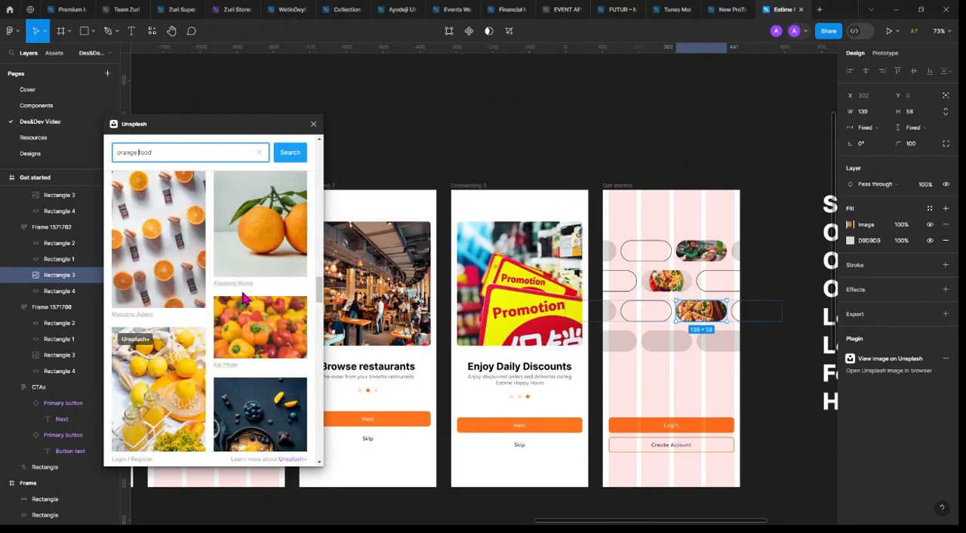
{"action": "scroll", "coordinate": [243, 298], "scroll_direction": "down", "scroll_amount": 5}
{"action": "scroll", "coordinate": [243, 298], "scroll_direction": "down", "scroll_amount": 5}
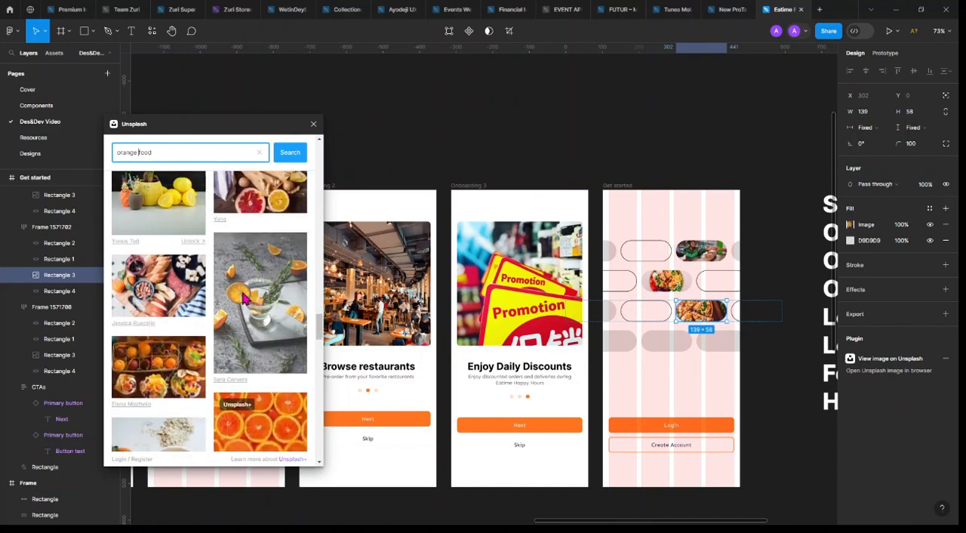
{"action": "scroll", "coordinate": [247, 299], "scroll_direction": "down", "scroll_amount": 2}
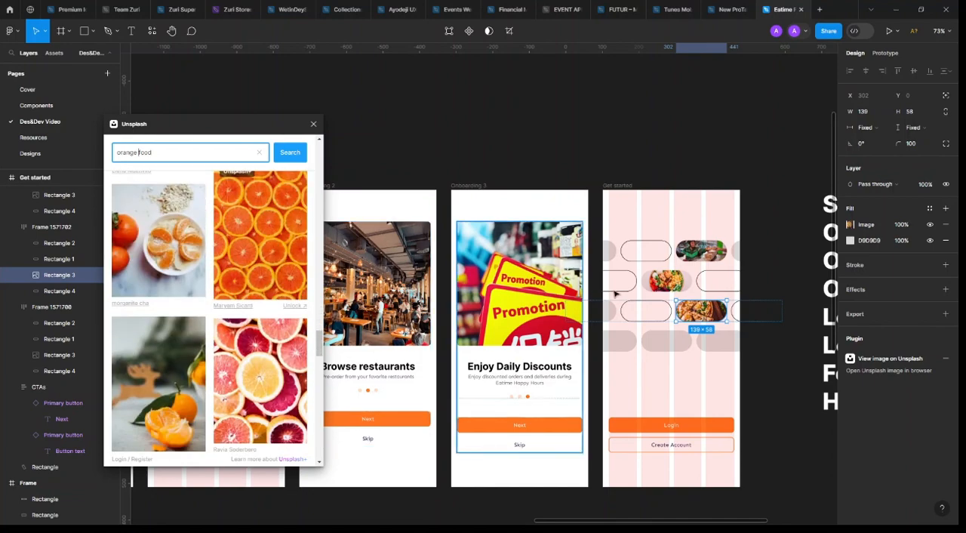
{"action": "scroll", "coordinate": [243, 305], "scroll_direction": "down", "scroll_amount": 1}
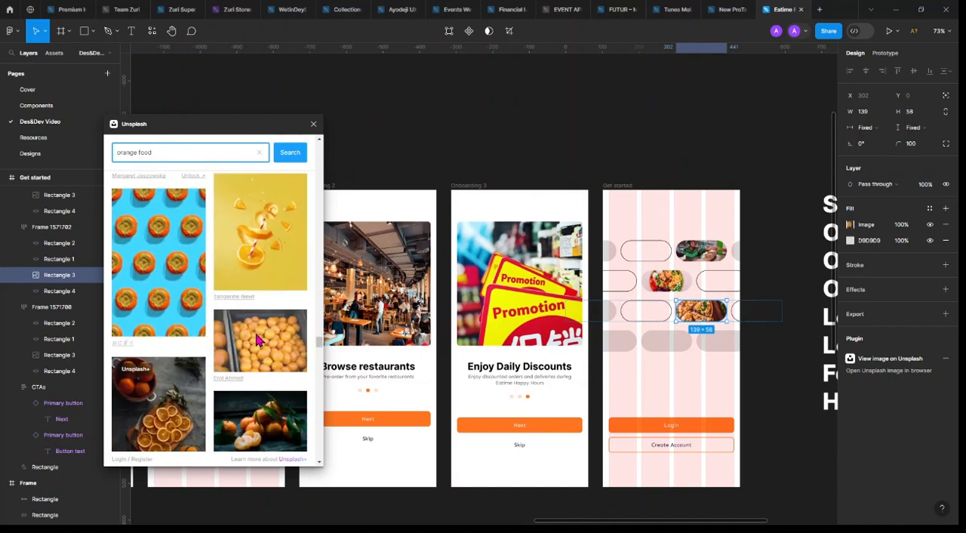
{"action": "scroll", "coordinate": [256, 341], "scroll_direction": "down", "scroll_amount": 3}
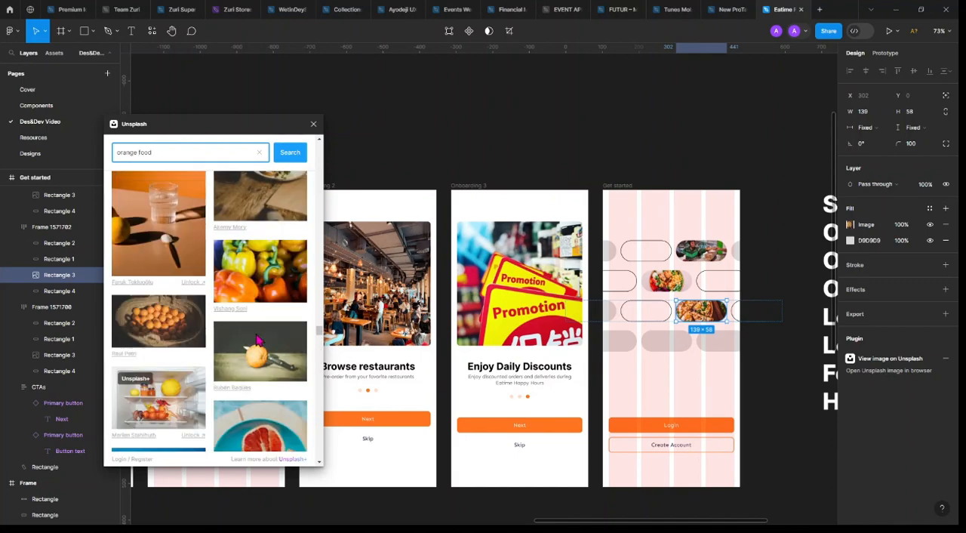
{"action": "scroll", "coordinate": [257, 341], "scroll_direction": "up", "scroll_amount": 3}
{"action": "scroll", "coordinate": [256, 341], "scroll_direction": "down", "scroll_amount": 3}
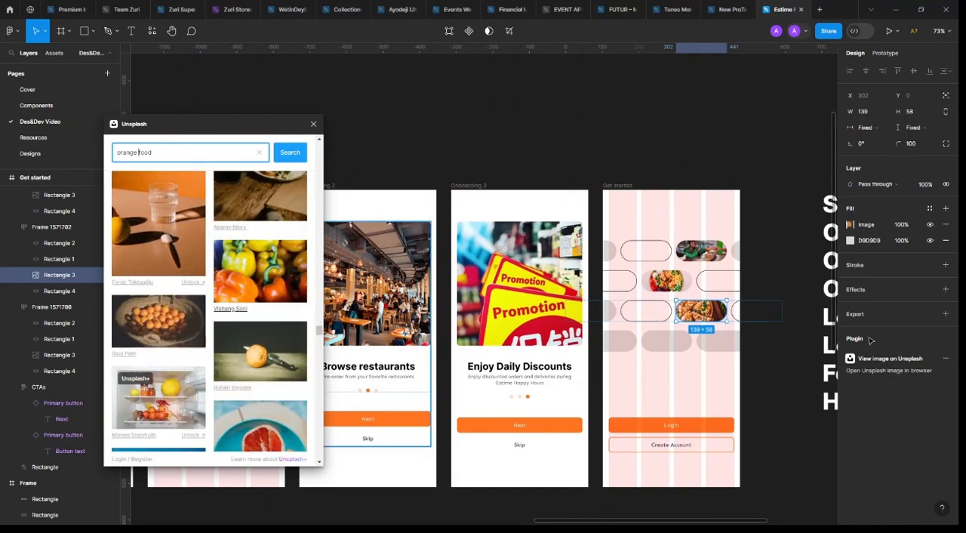
Fill the middle grey pill in the fourth row of the Get started screen with the bell peppers photo
{"action": "left_click", "coordinate": [670, 341]}
{"action": "left_click", "coordinate": [293, 298]}
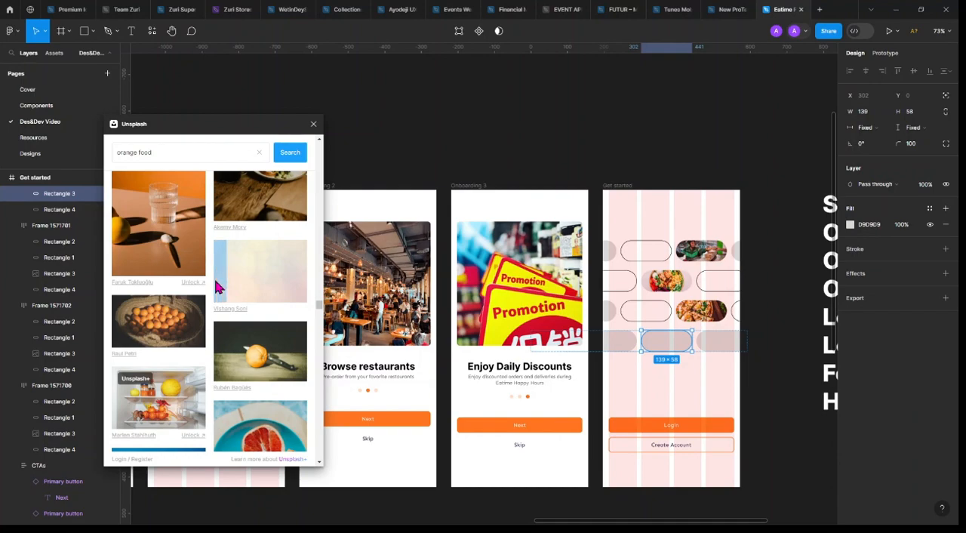
{"action": "scroll", "coordinate": [213, 330], "scroll_direction": "down", "scroll_amount": 3}
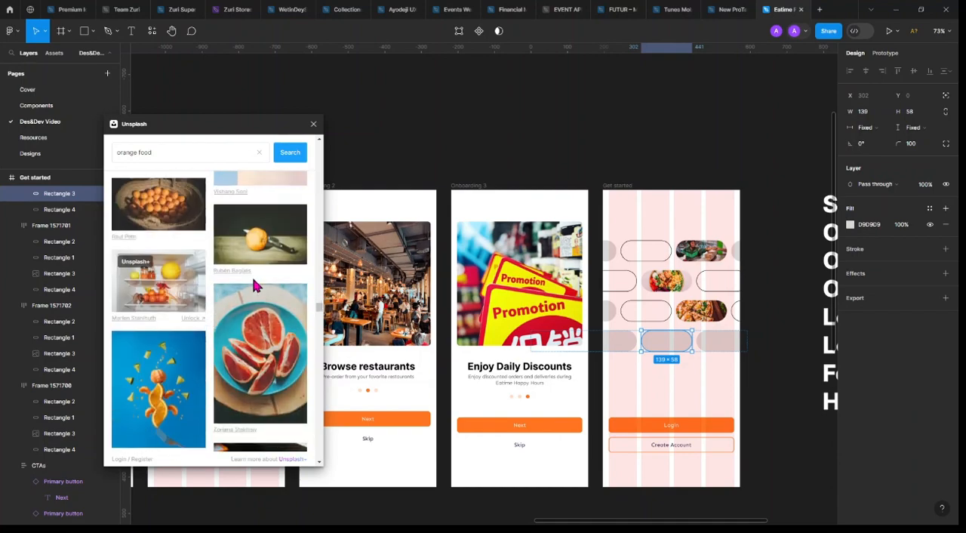
{"action": "scroll", "coordinate": [256, 280], "scroll_direction": "down", "scroll_amount": 3}
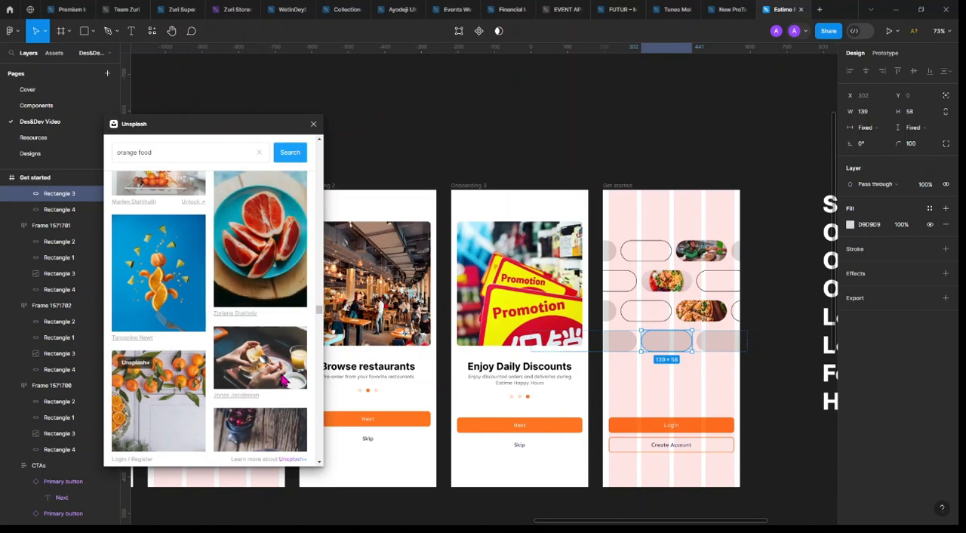
{"action": "scroll", "coordinate": [298, 330], "scroll_direction": "down", "scroll_amount": 8}
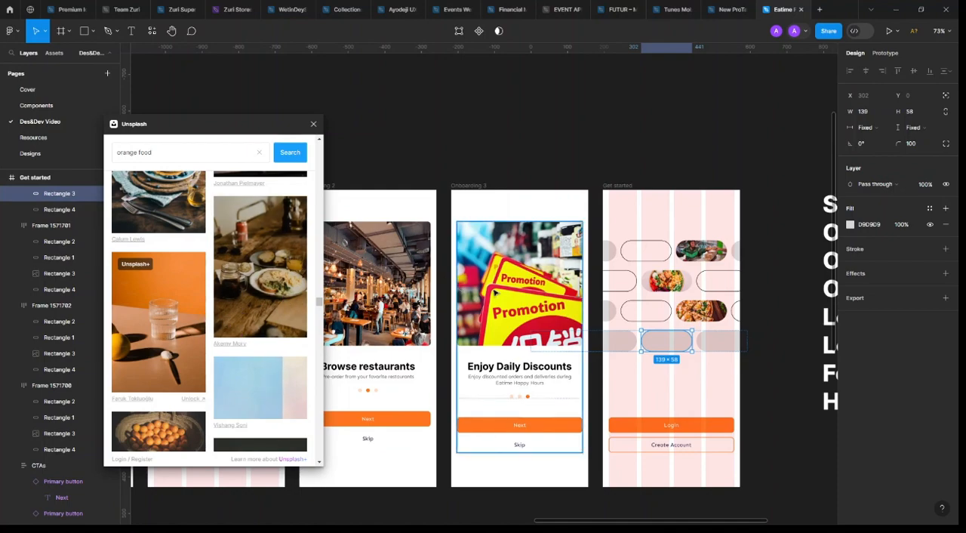
{"action": "scroll", "coordinate": [523, 302], "scroll_direction": "left", "scroll_amount": 3}
{"action": "scroll", "coordinate": [556, 322], "scroll_direction": "right", "scroll_amount": 2}
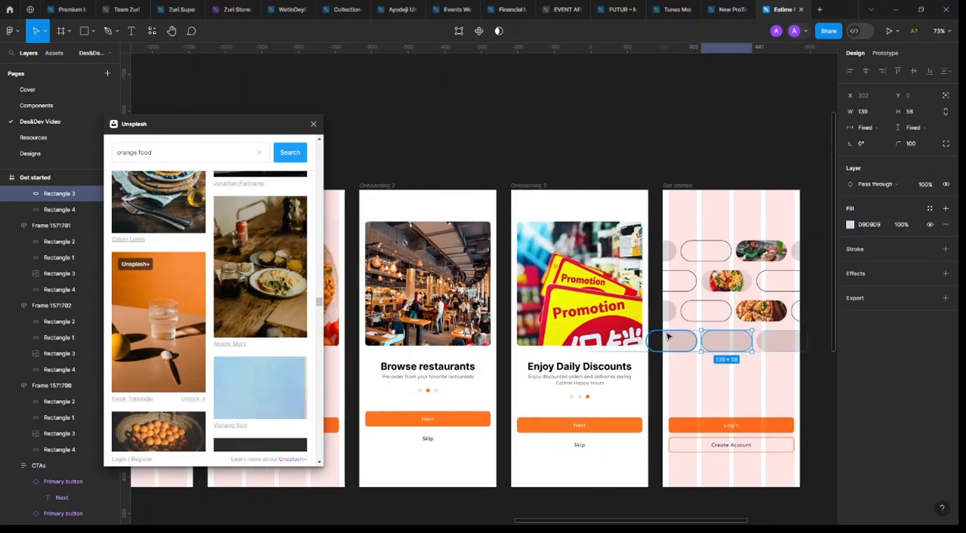
{"action": "scroll", "coordinate": [548, 335], "scroll_direction": "right", "scroll_amount": 3}
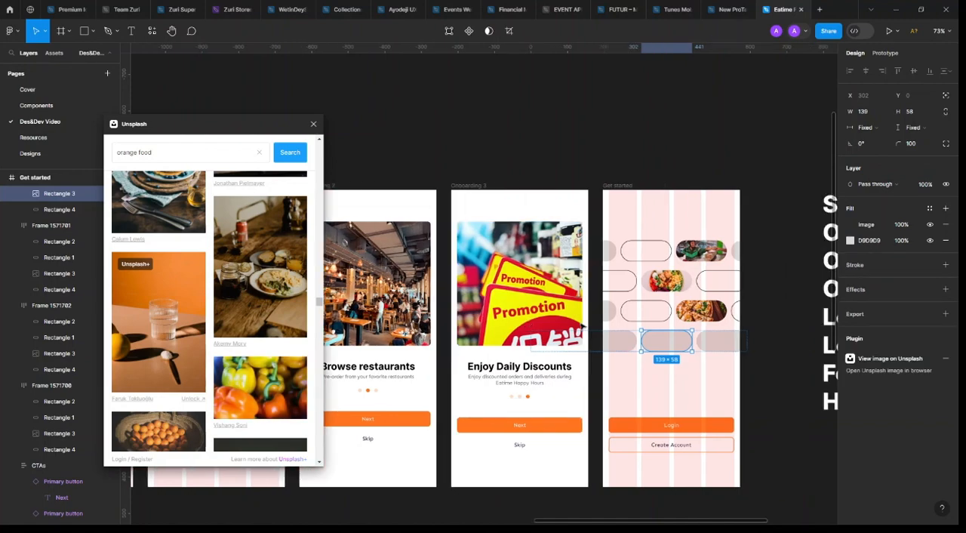
Fill the last grey pill in the fourth row with the dark photo of hands holding a drink at a table
{"action": "left_click", "coordinate": [676, 352]}
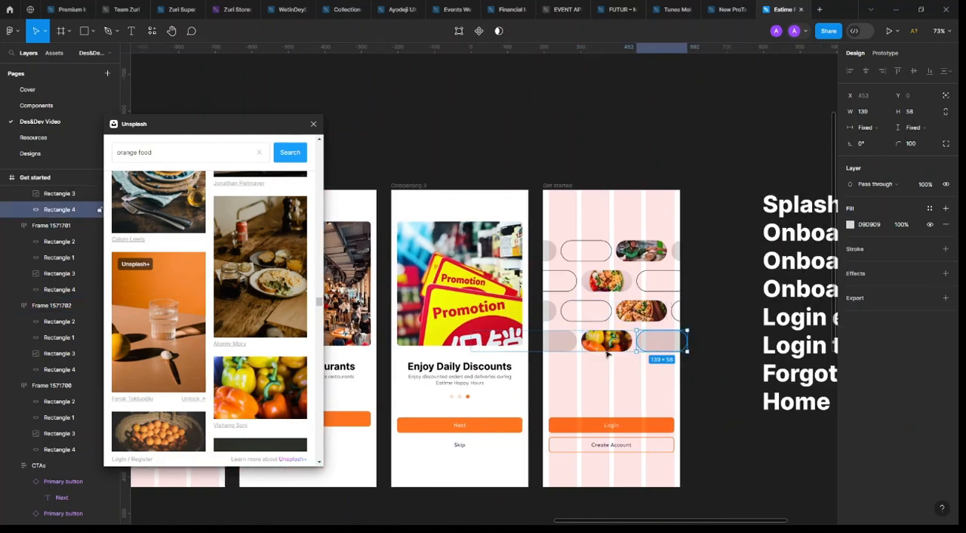
{"action": "scroll", "coordinate": [270, 354], "scroll_direction": "down", "scroll_amount": 3}
{"action": "scroll", "coordinate": [268, 354], "scroll_direction": "down", "scroll_amount": 8}
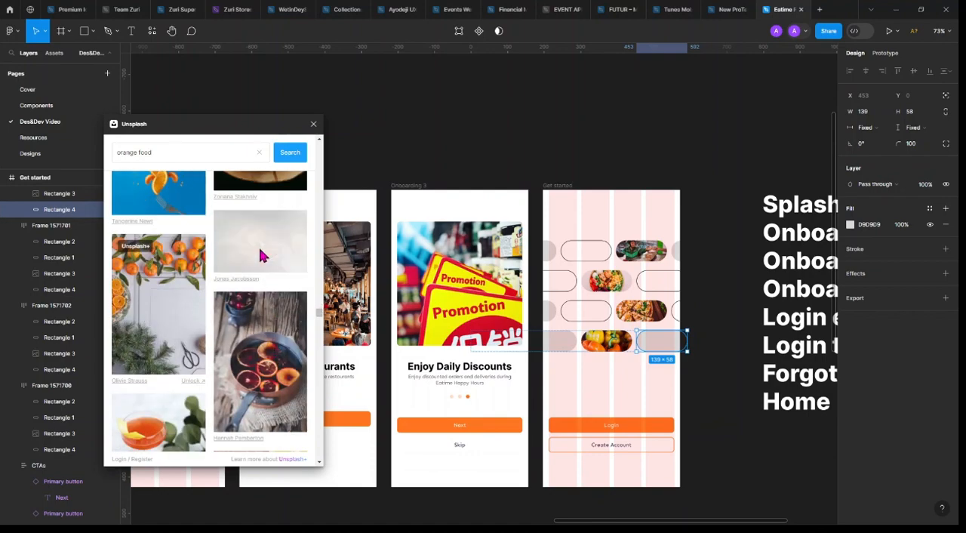
{"action": "scroll", "coordinate": [230, 325], "scroll_direction": "down", "scroll_amount": 3}
{"action": "scroll", "coordinate": [230, 324], "scroll_direction": "down", "scroll_amount": 5}
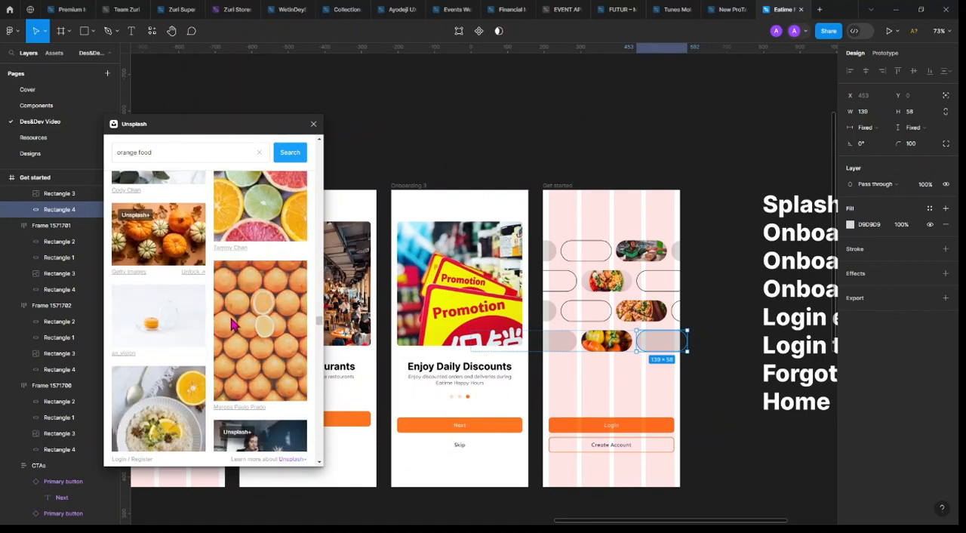
{"action": "scroll", "coordinate": [205, 363], "scroll_direction": "down", "scroll_amount": 3}
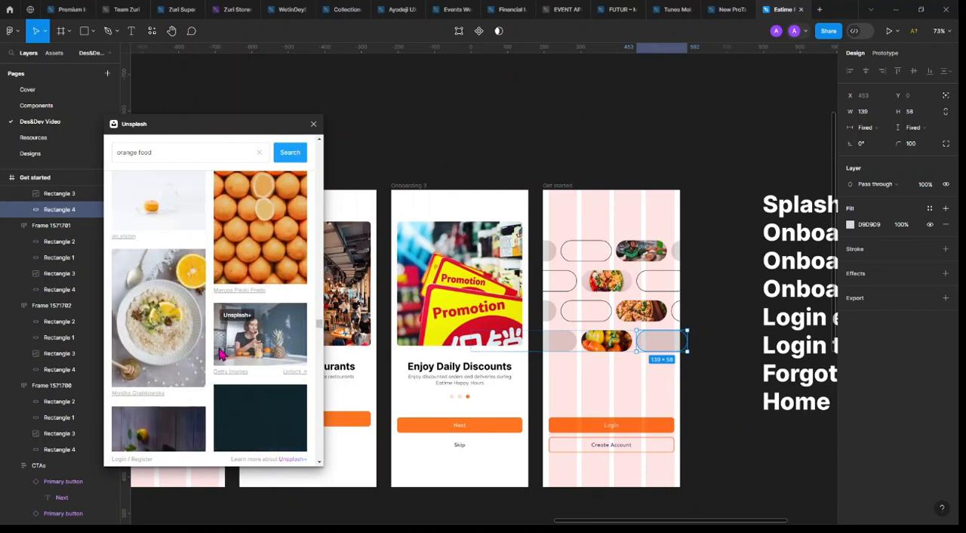
{"action": "scroll", "coordinate": [221, 355], "scroll_direction": "down", "scroll_amount": 10}
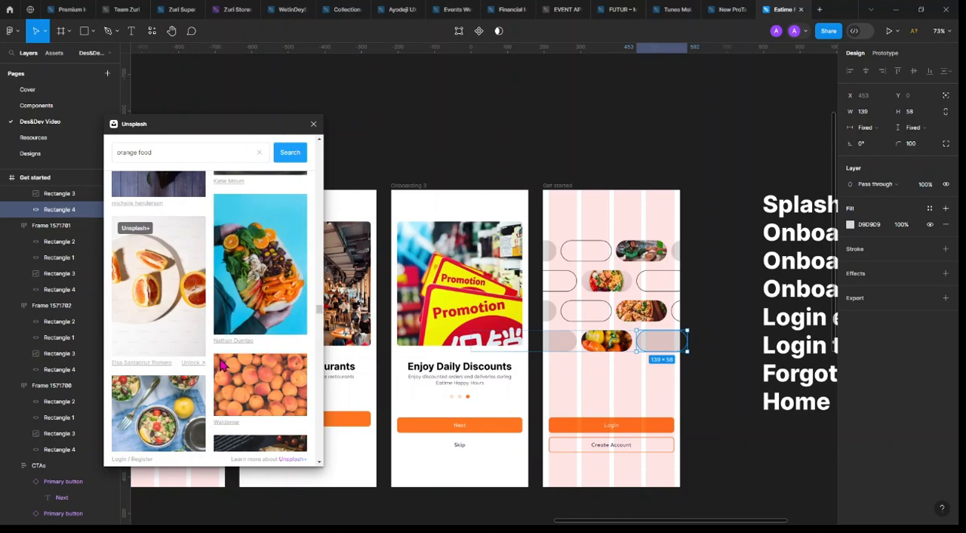
{"action": "scroll", "coordinate": [217, 359], "scroll_direction": "down", "scroll_amount": 5}
{"action": "scroll", "coordinate": [221, 364], "scroll_direction": "down", "scroll_amount": 8}
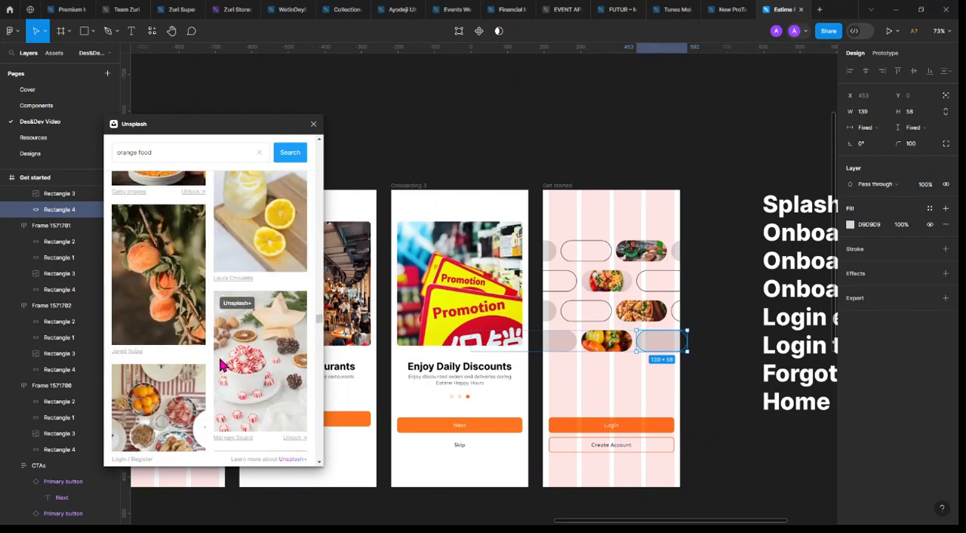
{"action": "scroll", "coordinate": [221, 365], "scroll_direction": "down", "scroll_amount": 5}
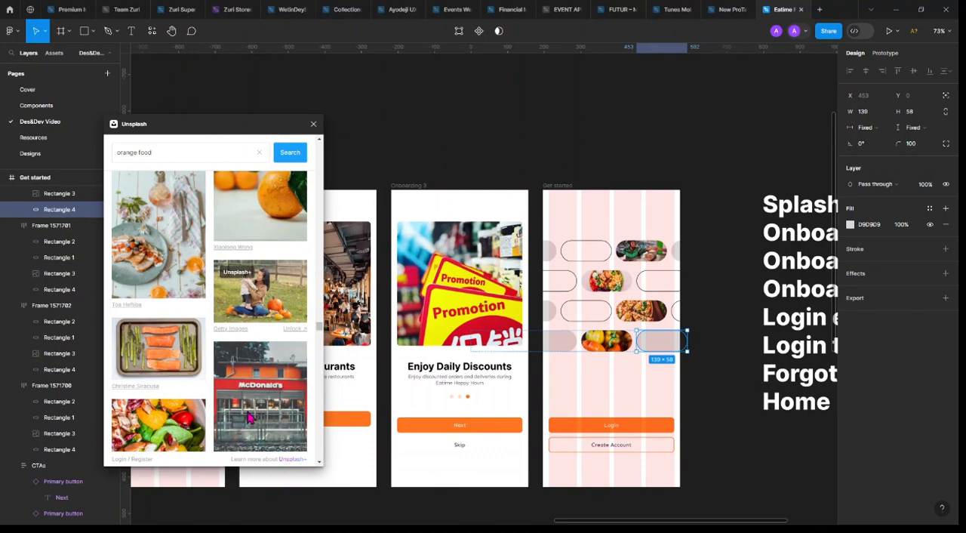
{"action": "scroll", "coordinate": [254, 404], "scroll_direction": "down", "scroll_amount": 3}
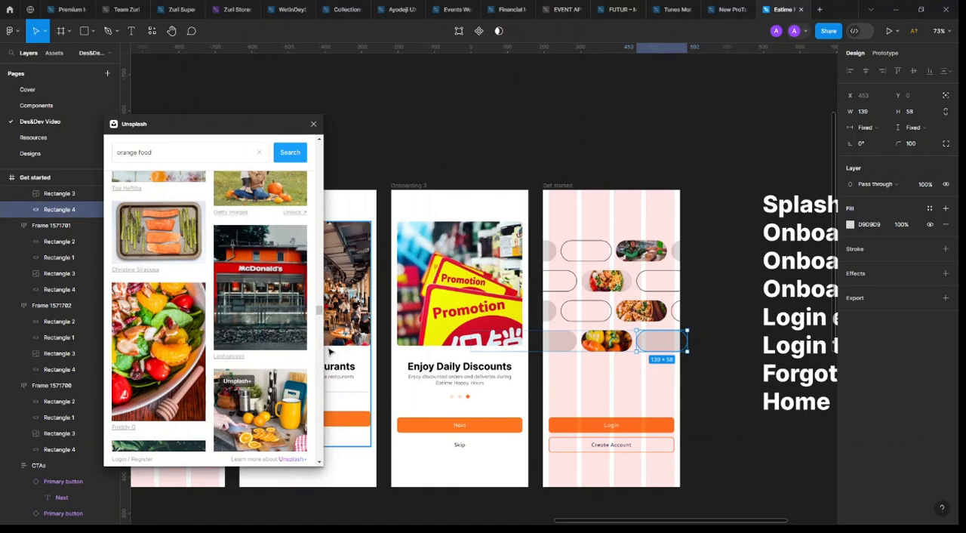
{"action": "scroll", "coordinate": [235, 365], "scroll_direction": "down", "scroll_amount": 10}
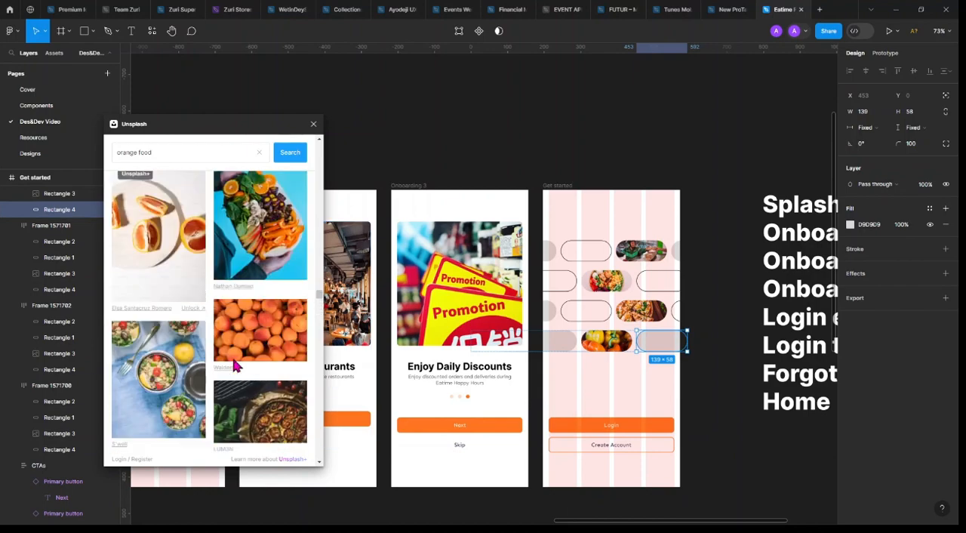
{"action": "scroll", "coordinate": [236, 366], "scroll_direction": "down", "scroll_amount": 15}
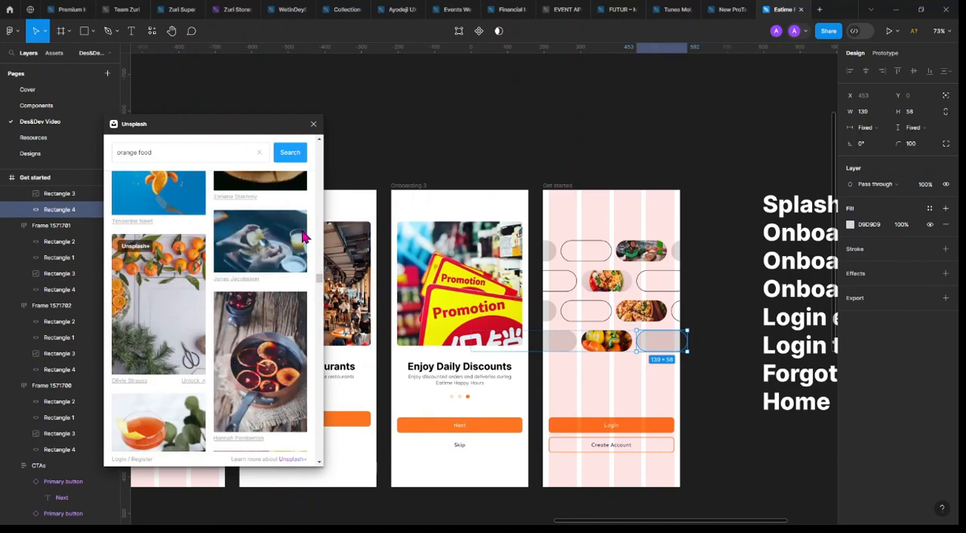
{"action": "left_click", "coordinate": [300, 240]}
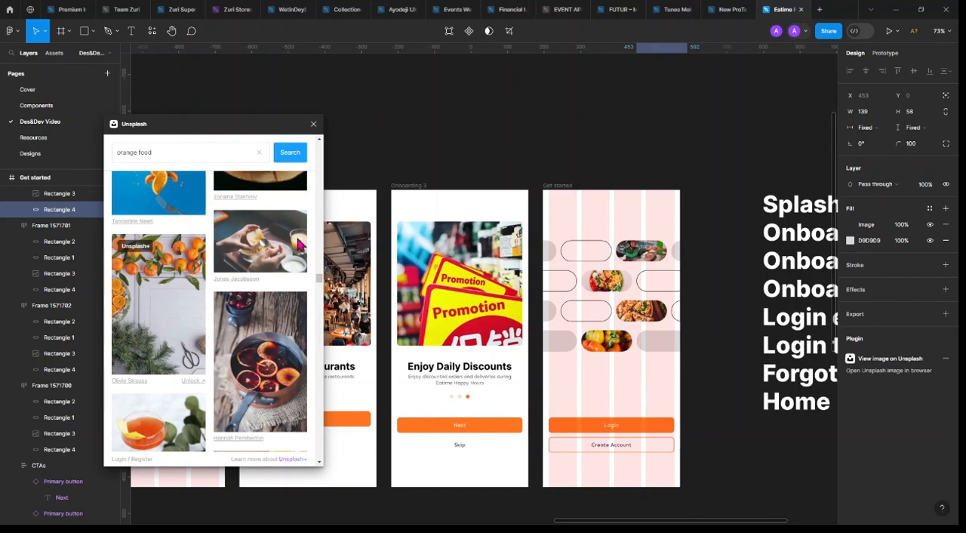
Fill the first grey pill in the fourth row with the photo of hands over a breakfast plate
{"action": "left_click", "coordinate": [567, 343]}
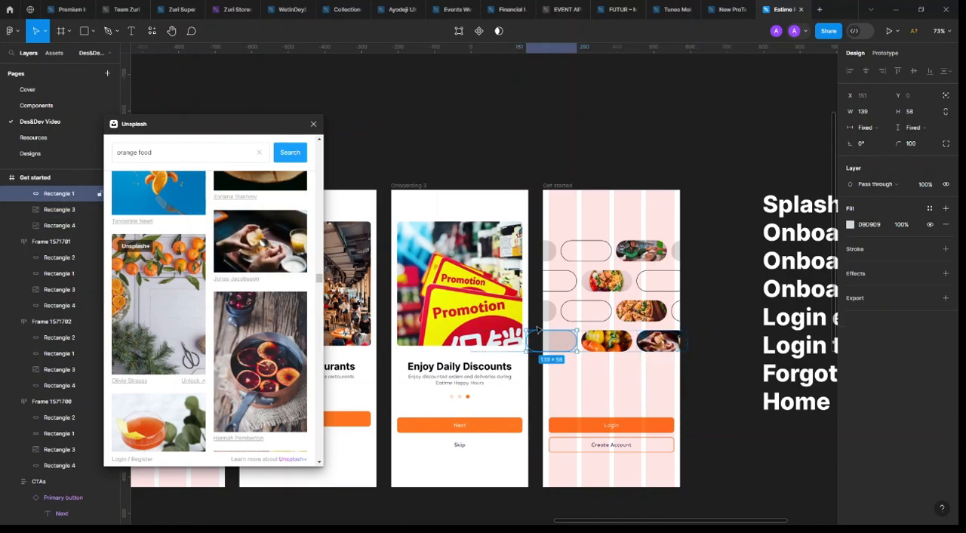
{"action": "scroll", "coordinate": [223, 332], "scroll_direction": "down", "scroll_amount": 5}
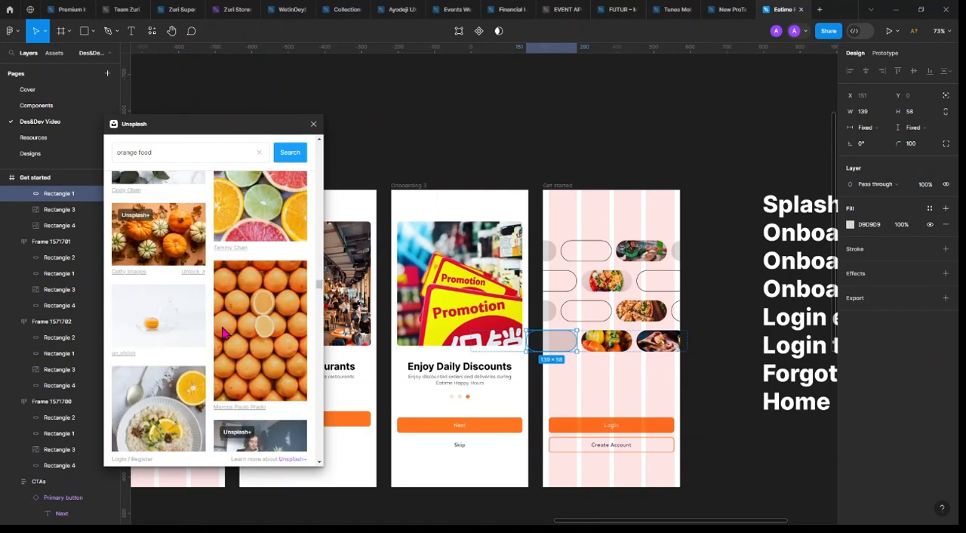
{"action": "scroll", "coordinate": [223, 332], "scroll_direction": "down", "scroll_amount": 10}
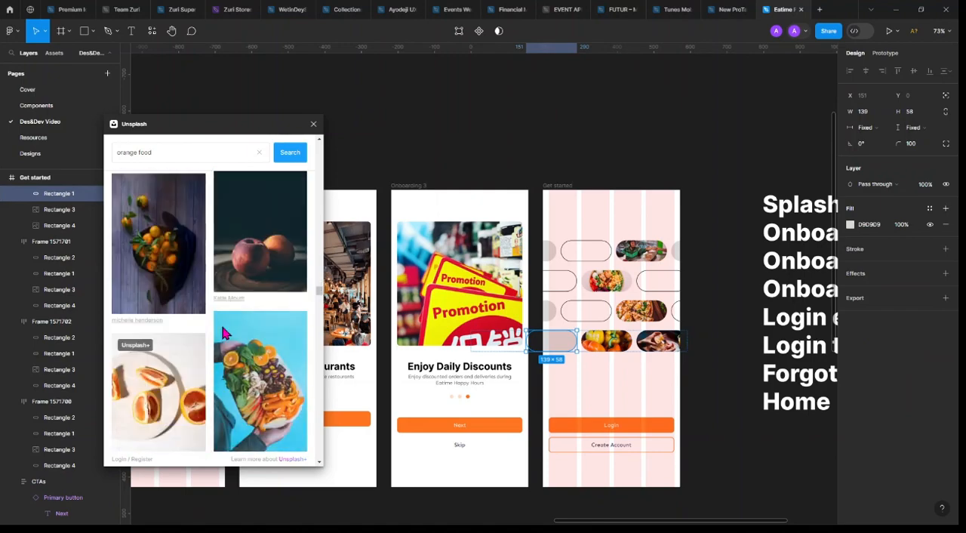
{"action": "scroll", "coordinate": [223, 332], "scroll_direction": "down", "scroll_amount": 10}
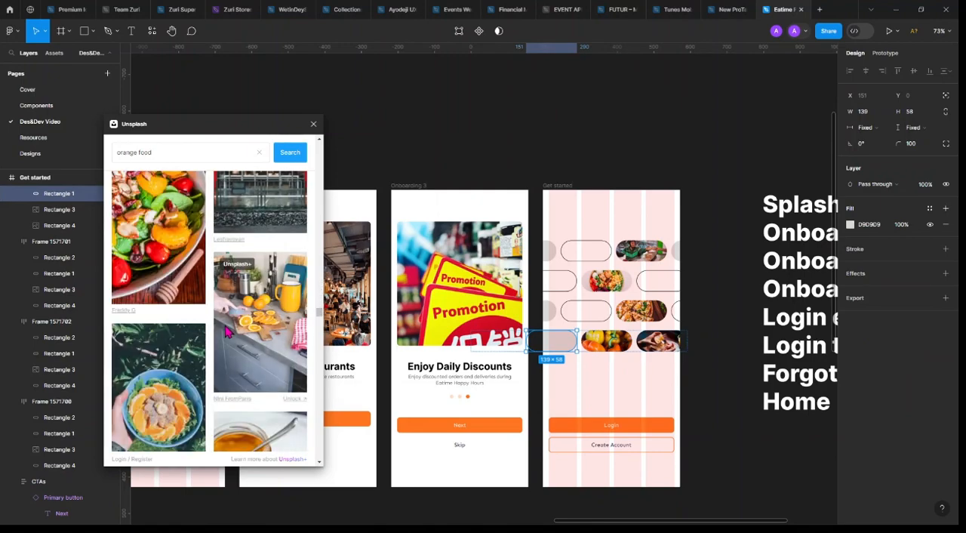
{"action": "scroll", "coordinate": [252, 345], "scroll_direction": "down", "scroll_amount": 10}
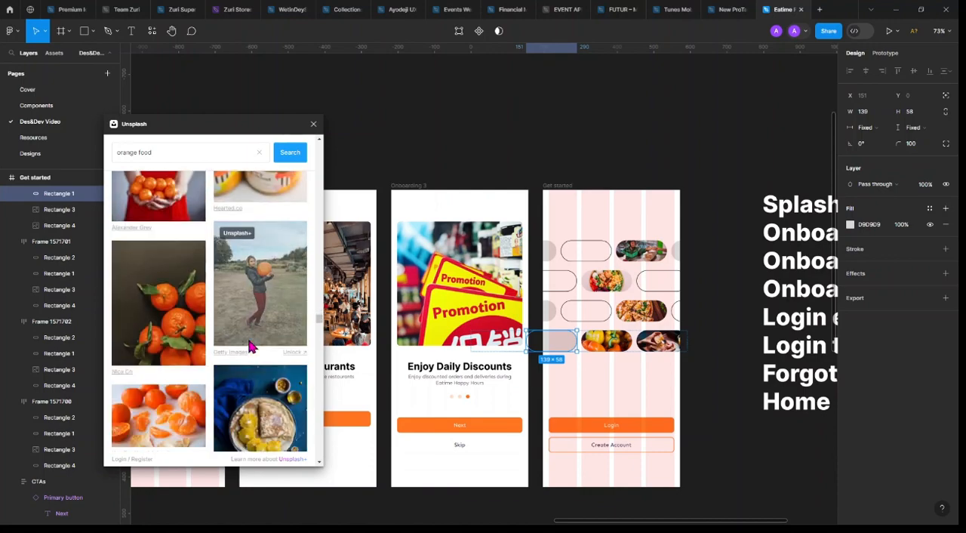
{"action": "scroll", "coordinate": [255, 355], "scroll_direction": "down", "scroll_amount": 10}
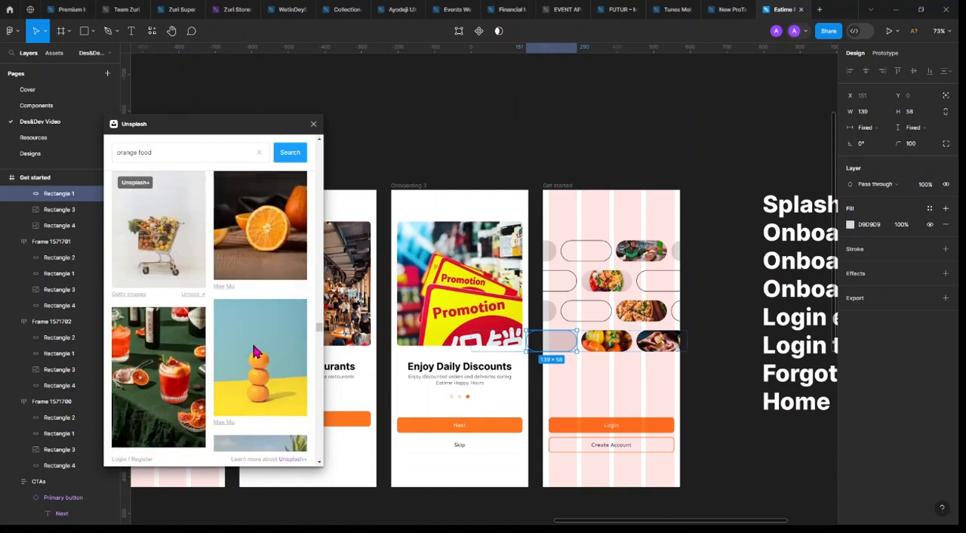
{"action": "scroll", "coordinate": [254, 355], "scroll_direction": "down", "scroll_amount": 6}
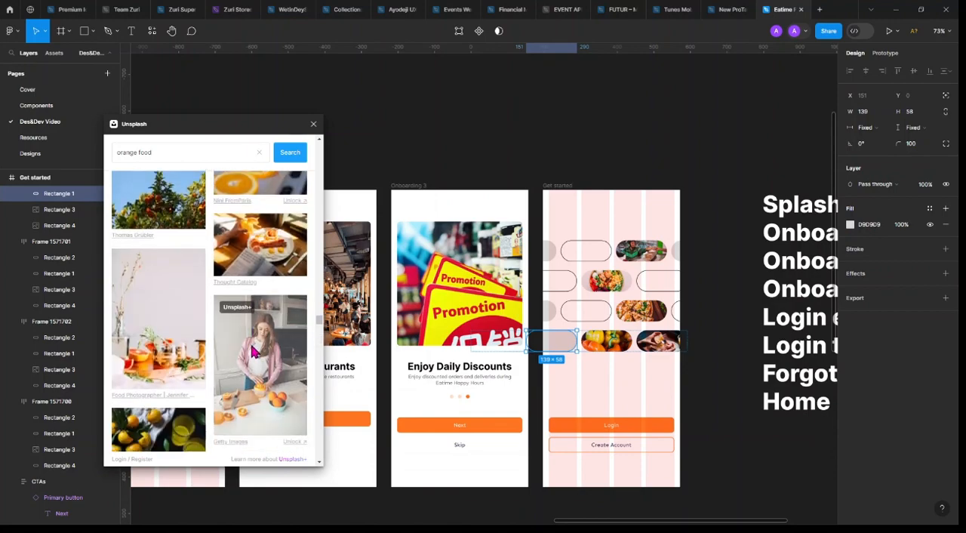
{"action": "left_click", "coordinate": [268, 245]}
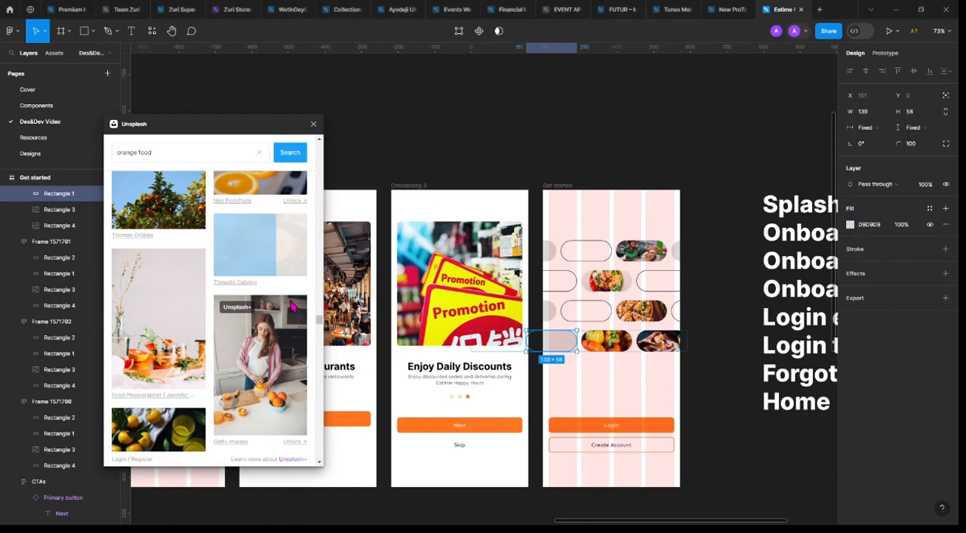
Look through more of the "orange food" photo results for images that suit the remaining grey pills
{"action": "scroll", "coordinate": [188, 339], "scroll_direction": "up", "scroll_amount": 10}
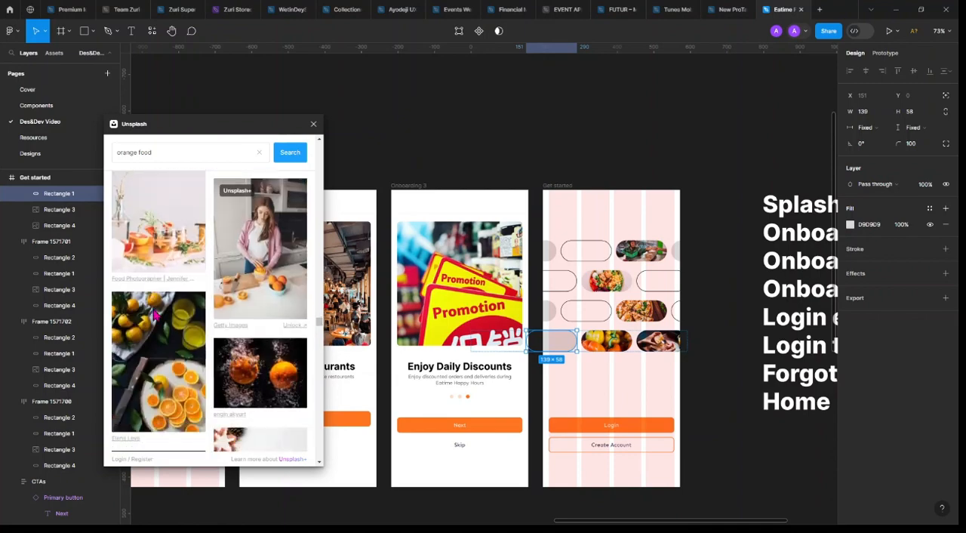
{"action": "scroll", "coordinate": [160, 304], "scroll_direction": "up", "scroll_amount": 10}
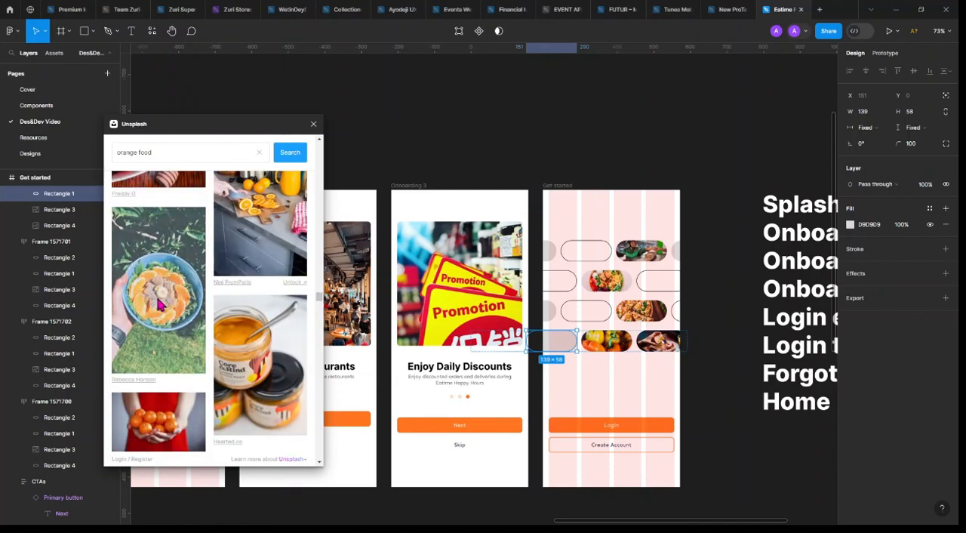
{"action": "scroll", "coordinate": [163, 304], "scroll_direction": "down", "scroll_amount": 10}
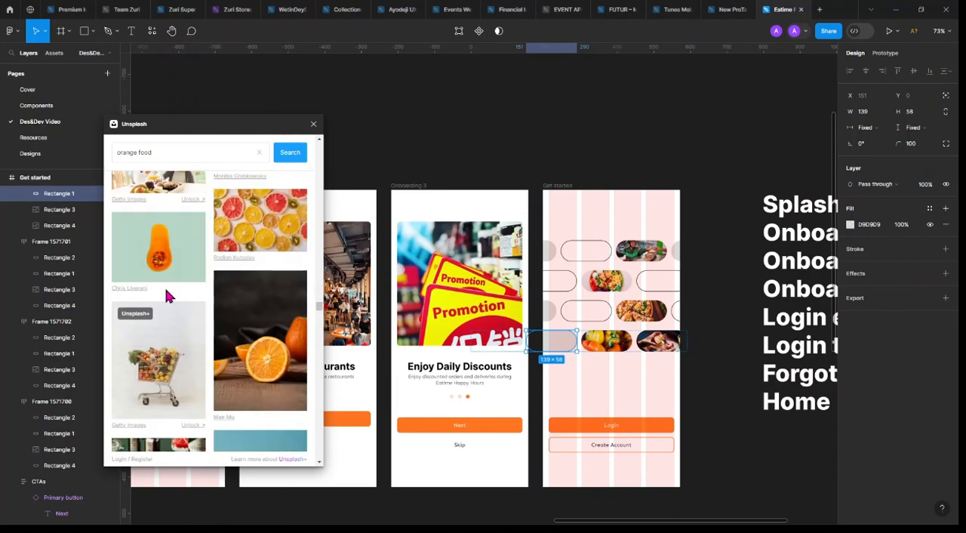
{"action": "scroll", "coordinate": [168, 297], "scroll_direction": "down", "scroll_amount": 10}
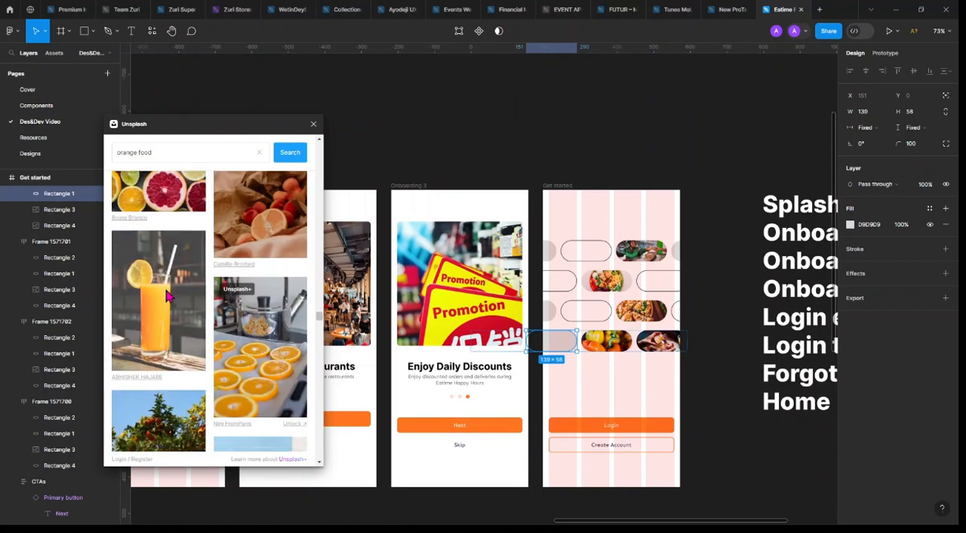
{"action": "scroll", "coordinate": [174, 295], "scroll_direction": "down", "scroll_amount": 10}
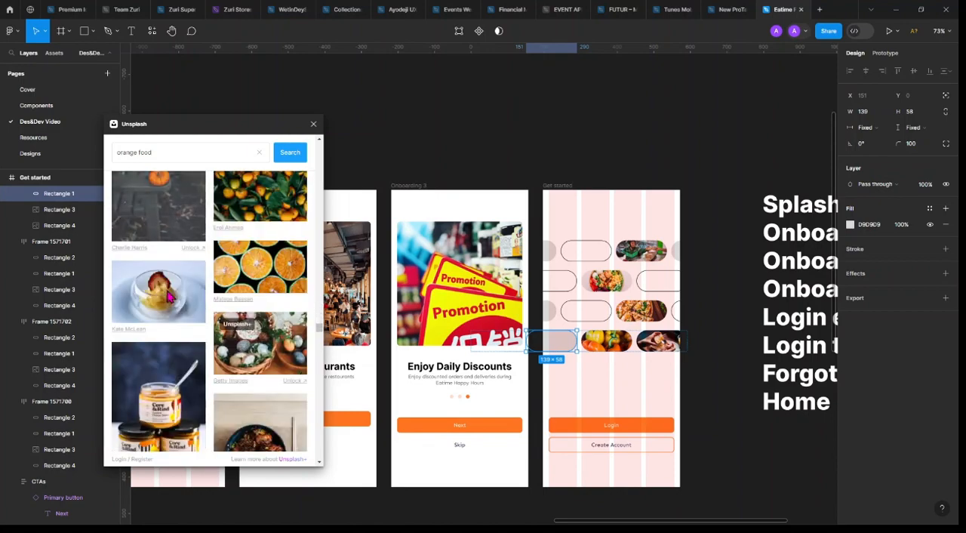
{"action": "scroll", "coordinate": [187, 295], "scroll_direction": "down", "scroll_amount": 10}
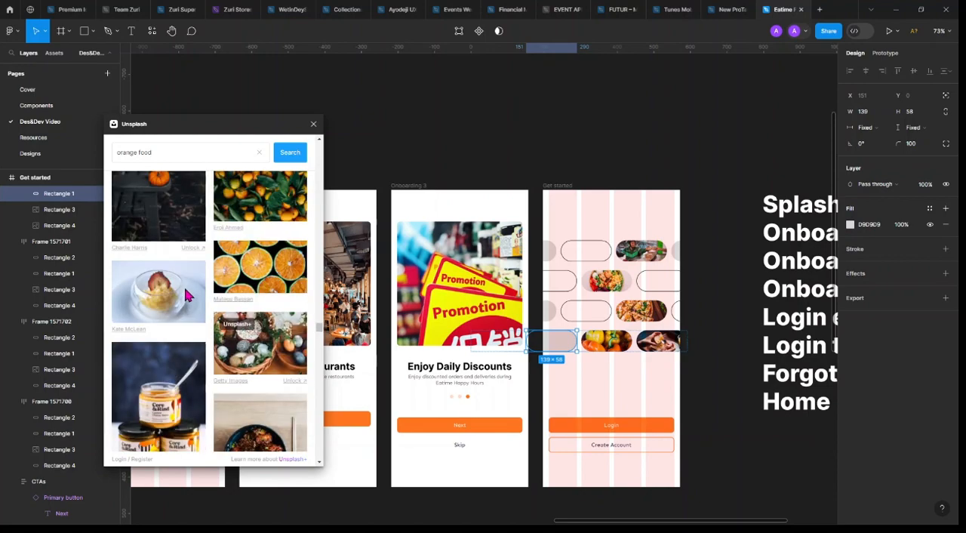
{"action": "scroll", "coordinate": [188, 295], "scroll_direction": "up", "scroll_amount": 3}
{"action": "left_click", "coordinate": [187, 295]}
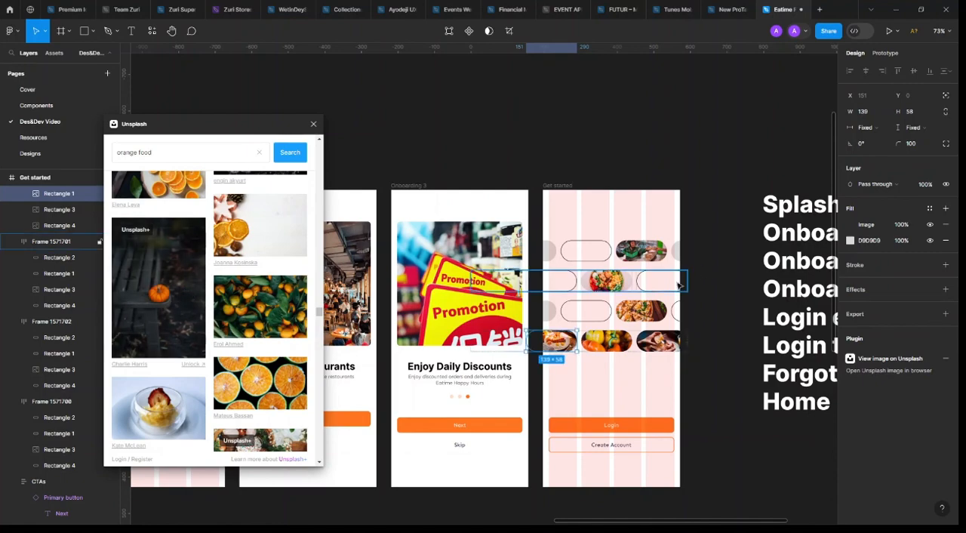
Try to fill the first grey pill in the third row with the photo of a dark food bowl beside chopsticks
{"action": "left_click", "coordinate": [550, 311]}
{"action": "scroll", "coordinate": [242, 305], "scroll_direction": "down", "scroll_amount": 3}
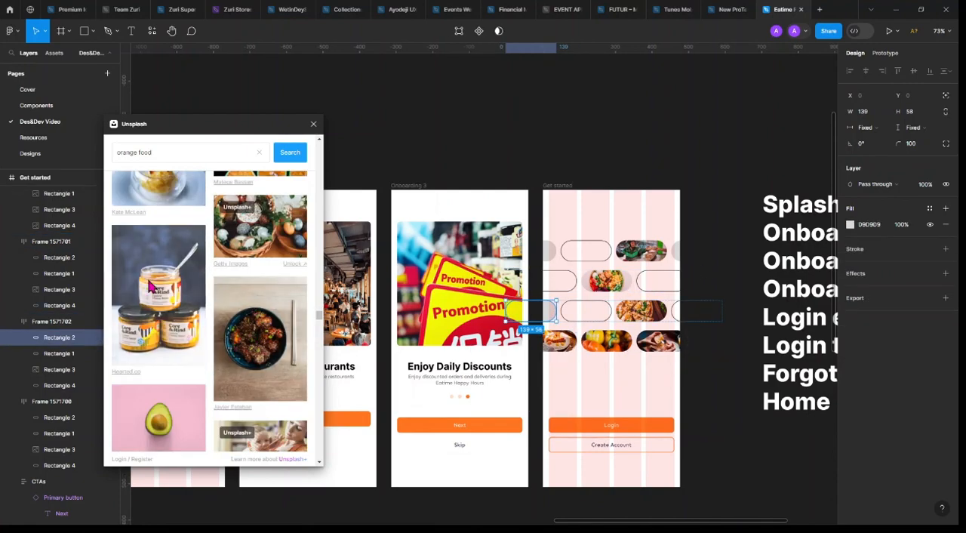
{"action": "scroll", "coordinate": [195, 317], "scroll_direction": "down", "scroll_amount": 3}
{"action": "scroll", "coordinate": [195, 317], "scroll_direction": "up", "scroll_amount": 6}
{"action": "scroll", "coordinate": [257, 336], "scroll_direction": "down", "scroll_amount": 4}
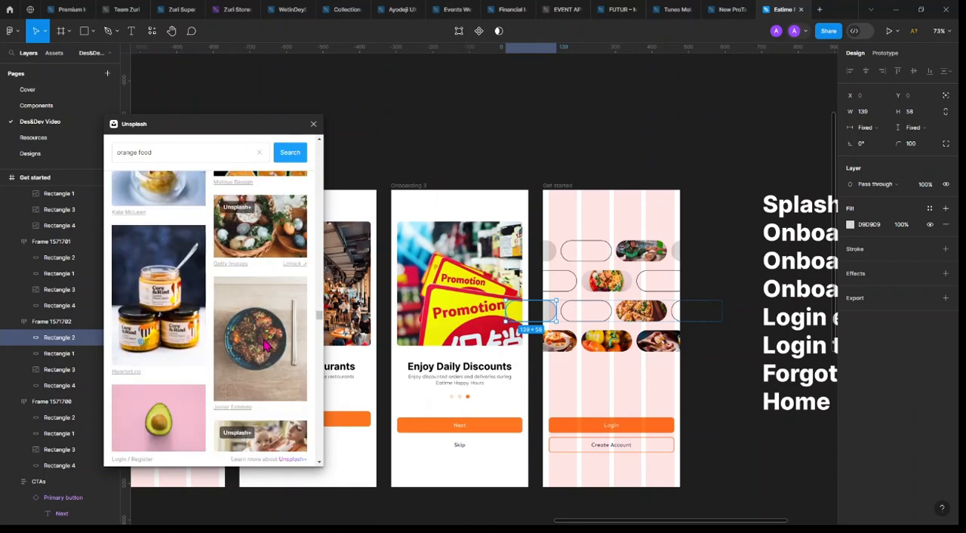
{"action": "left_click", "coordinate": [267, 345]}
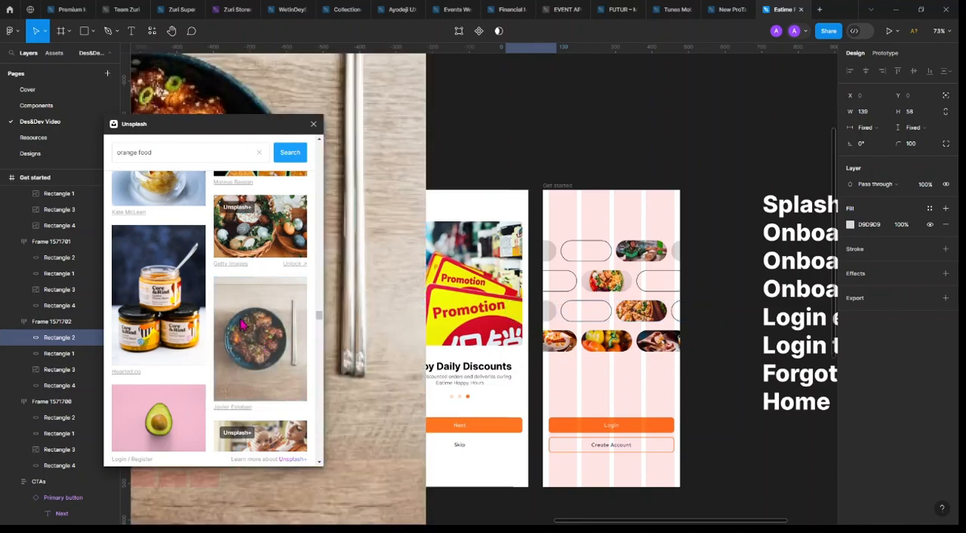
Reselect the third row's first grey pill and fill it with the photo of the dark food bowl beside chopsticks
{"action": "left_click", "coordinate": [571, 317]}
{"action": "left_click", "coordinate": [654, 317]}
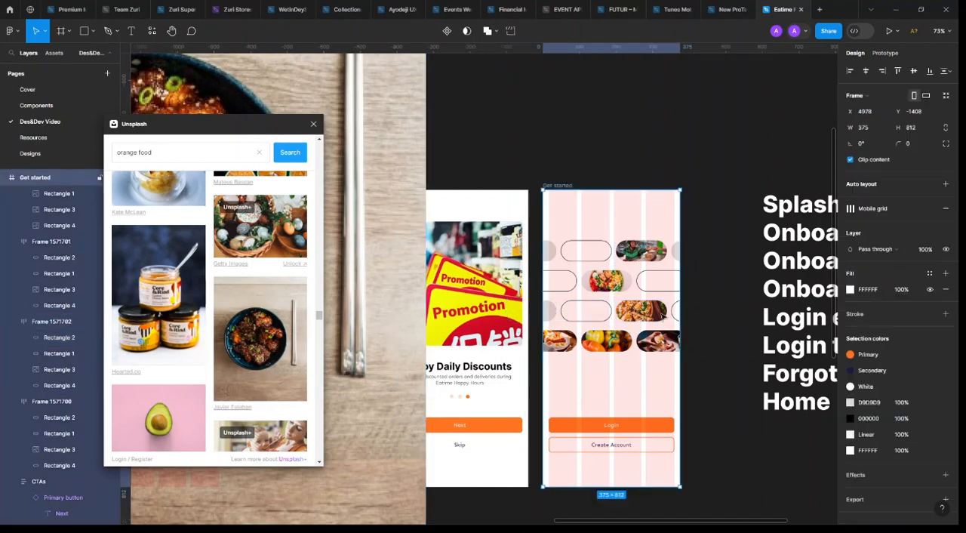
{"action": "left_click", "coordinate": [654, 316]}
{"action": "double_click", "coordinate": [654, 316]}
{"action": "left_click", "coordinate": [555, 316]}
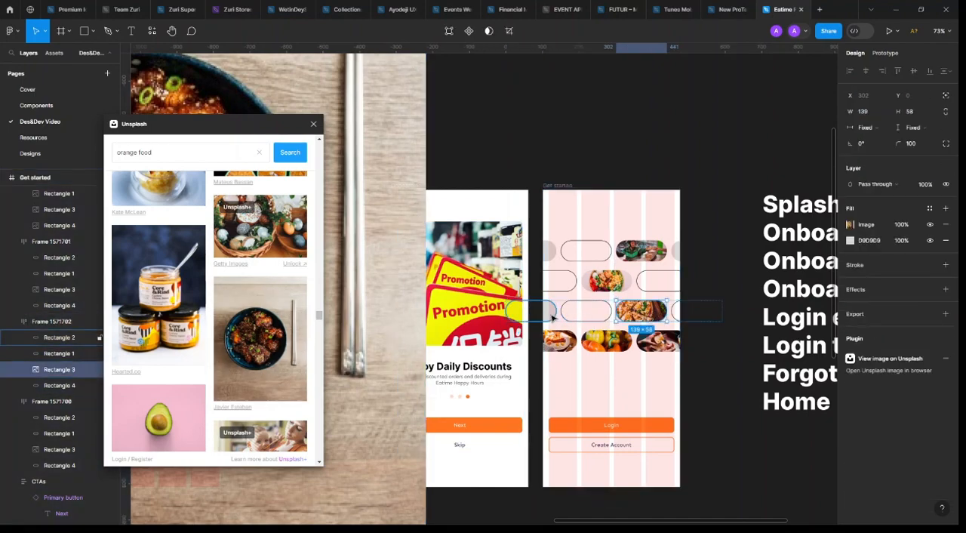
{"action": "left_click", "coordinate": [272, 341]}
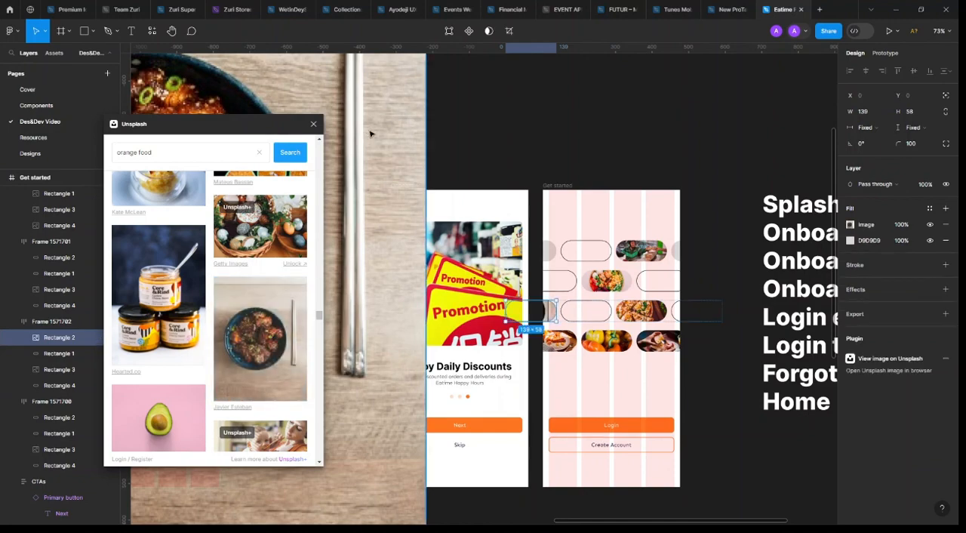
Delete the stray full-size bowl photo covering the high-fidelity screens on the canvas
{"action": "scroll", "coordinate": [496, 157], "scroll_direction": "down", "scroll_amount": 5}
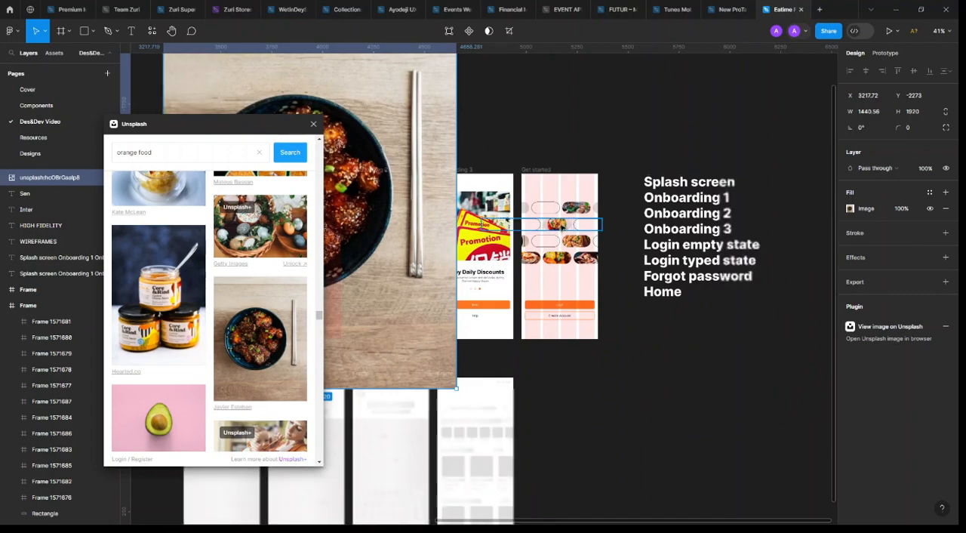
{"action": "scroll", "coordinate": [630, 257], "scroll_direction": "left", "scroll_amount": 3}
{"action": "scroll", "coordinate": [514, 132], "scroll_direction": "down", "scroll_amount": 3}
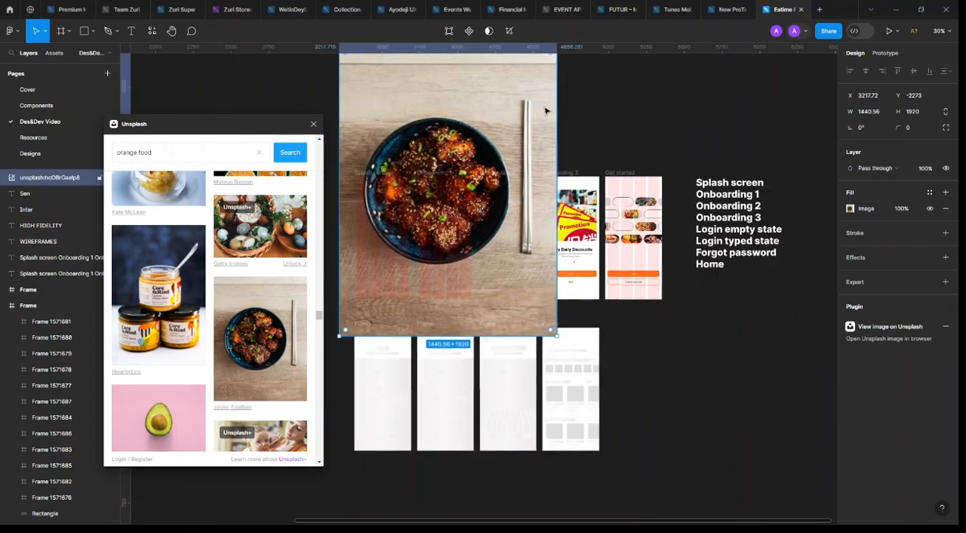
{"action": "scroll", "coordinate": [544, 113], "scroll_direction": "up", "scroll_amount": 3}
{"action": "key", "text": "Delete"}
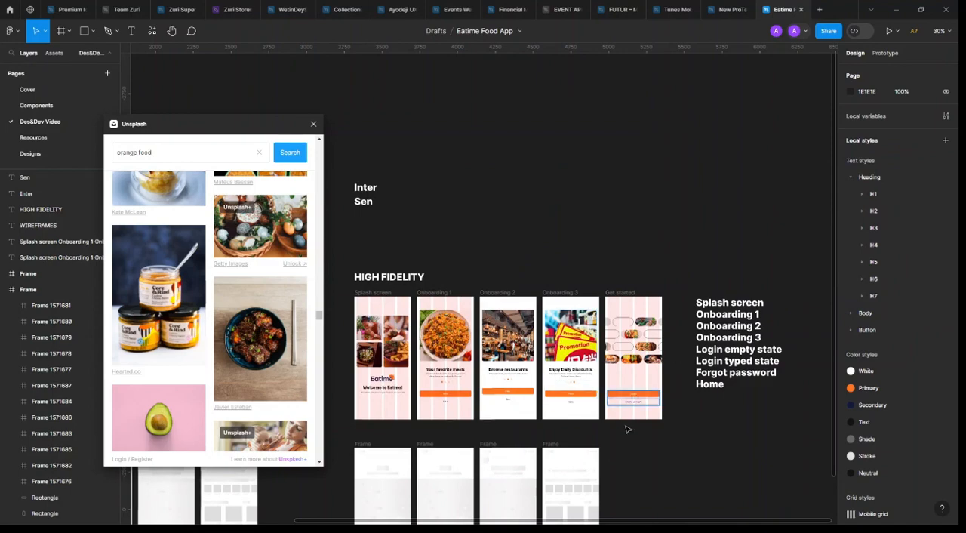
Give all five outlined pills in the first three rows of the Get started screen a stroke weight of 2 in the Primary colour
{"action": "scroll", "coordinate": [576, 406], "scroll_direction": "up", "scroll_amount": 5}
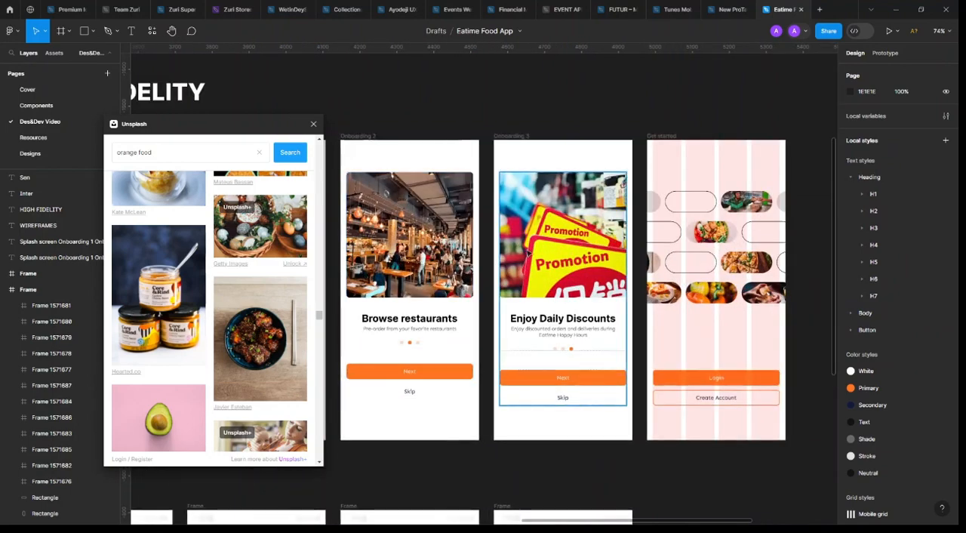
{"action": "scroll", "coordinate": [477, 202], "scroll_direction": "right", "scroll_amount": 5}
{"action": "scroll", "coordinate": [477, 202], "scroll_direction": "up", "scroll_amount": 4}
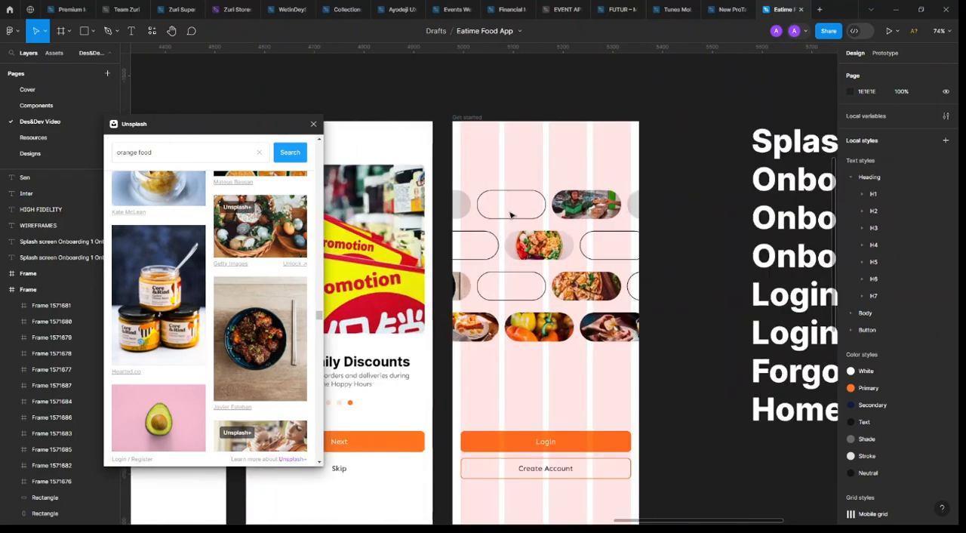
{"action": "left_click", "coordinate": [627, 215]}
{"action": "left_click", "coordinate": [524, 219]}
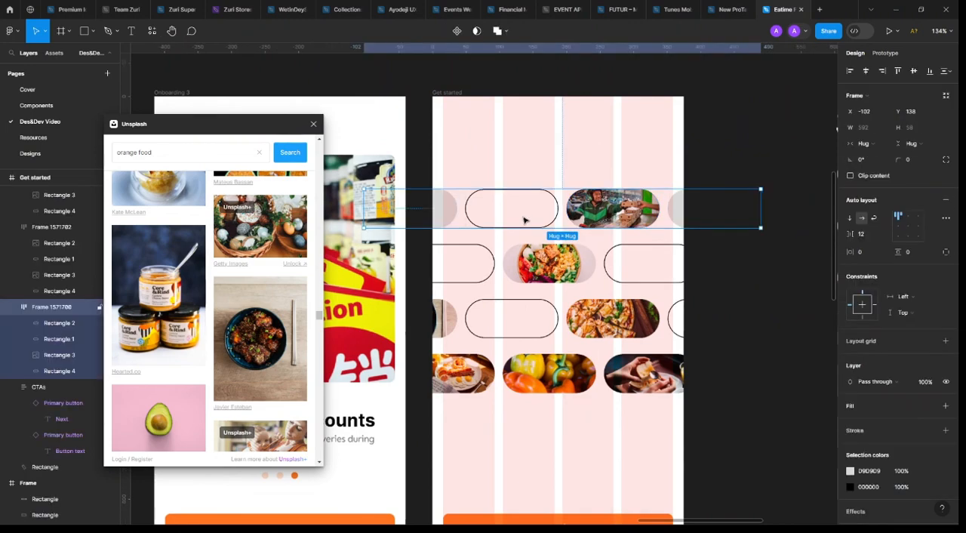
{"action": "left_click", "coordinate": [524, 220]}
{"action": "double_click", "coordinate": [589, 215]}
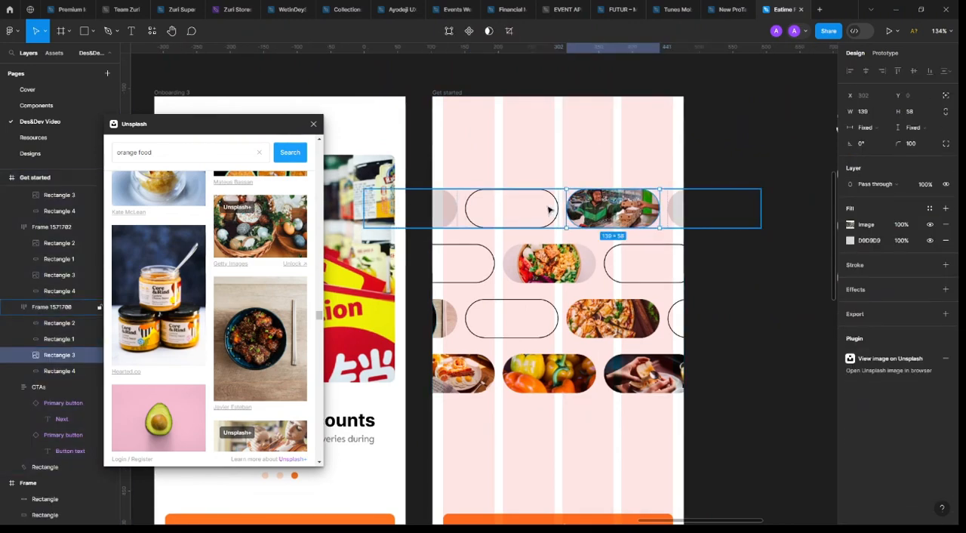
{"action": "left_click", "coordinate": [556, 199]}
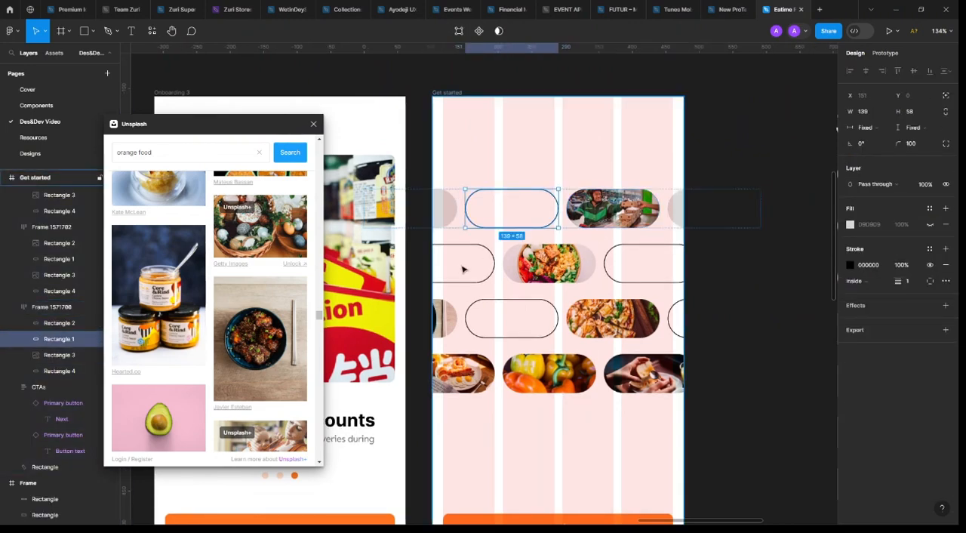
{"action": "left_click", "coordinate": [491, 261], "text": "shift"}
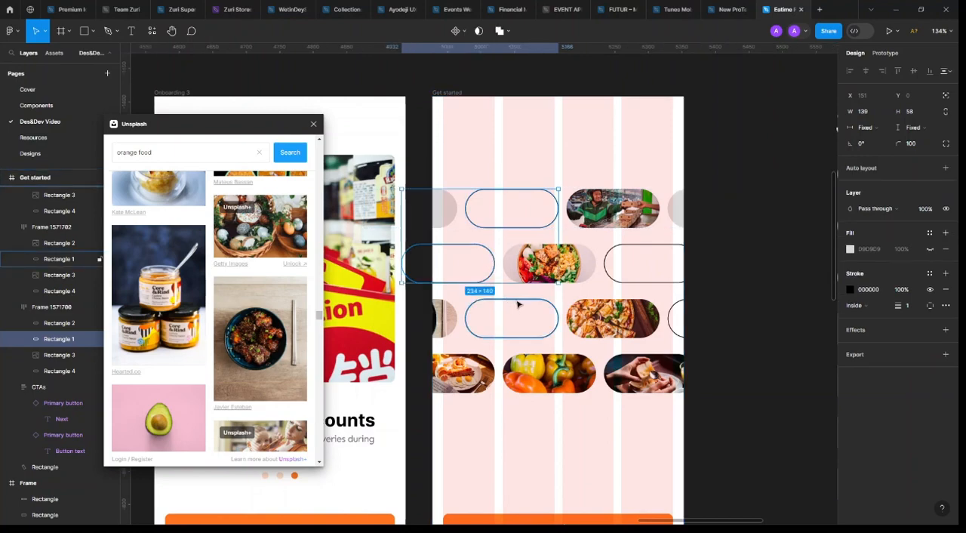
{"action": "left_click", "coordinate": [518, 304], "text": "shift"}
{"action": "left_click", "coordinate": [646, 280], "text": "shift"}
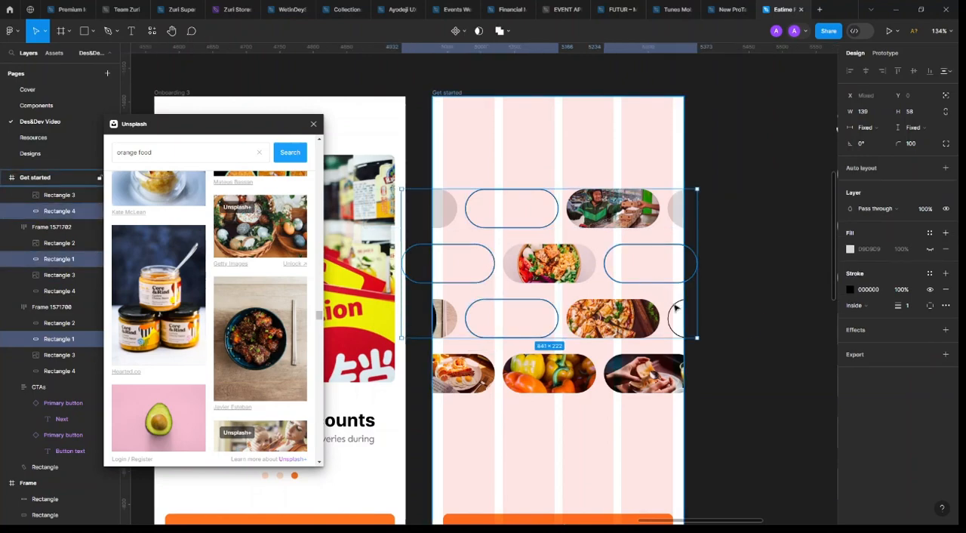
{"action": "left_click", "coordinate": [754, 311], "text": "shift"}
{"action": "left_click", "coordinate": [916, 305]}
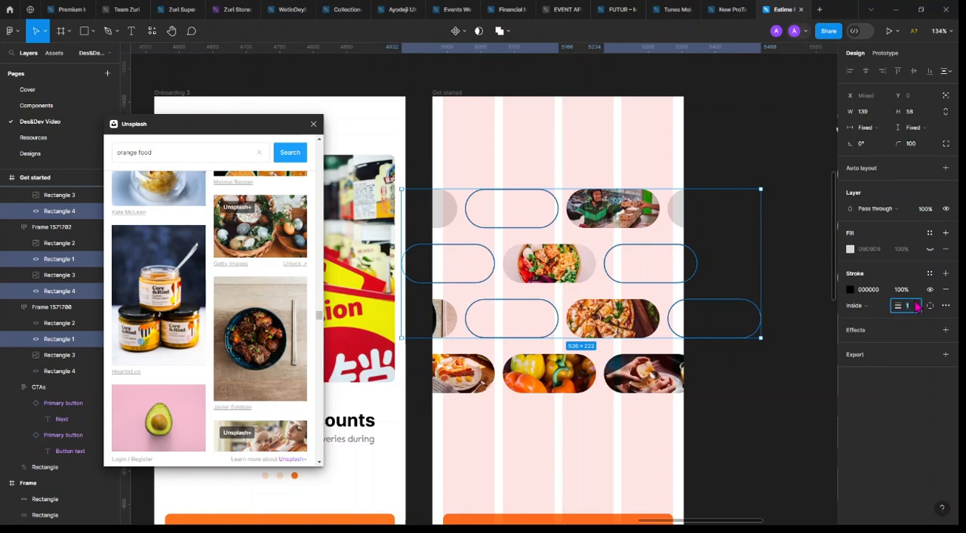
{"action": "type", "text": "2"}
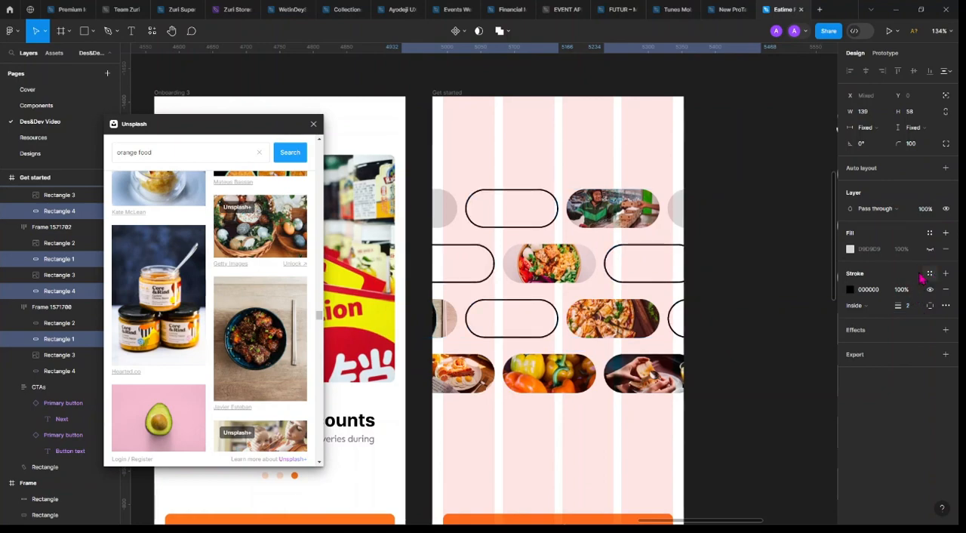
{"action": "left_click", "coordinate": [930, 273]}
{"action": "left_click", "coordinate": [758, 355]}
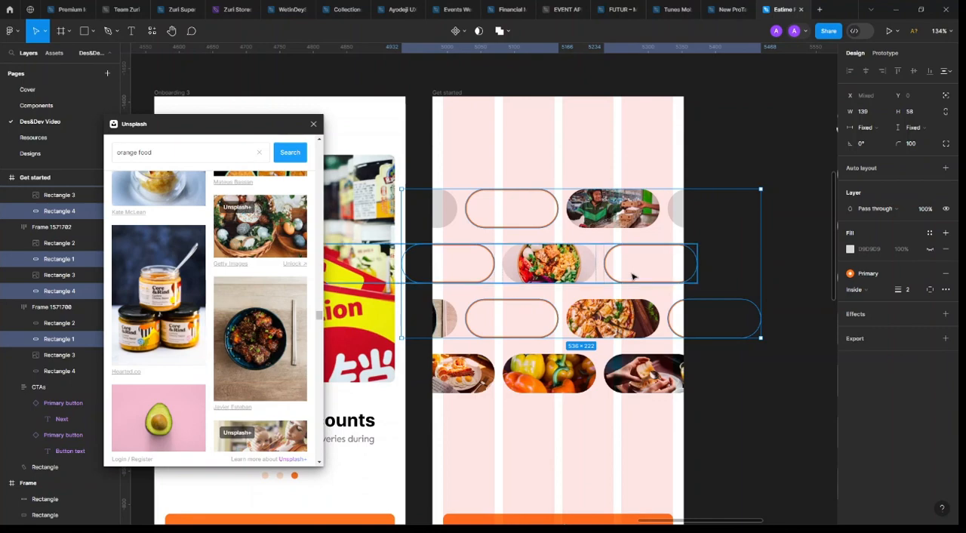
Apply the Secondary colour to the strokes of the second row's last pill and the third row's complete outlined pill
{"action": "left_click", "coordinate": [553, 225], "text": "shift"}
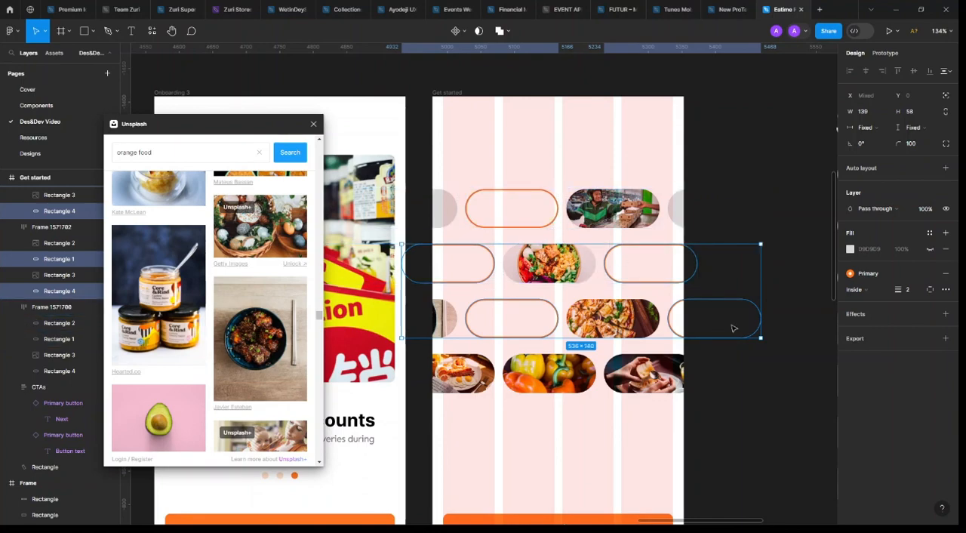
{"action": "left_click", "coordinate": [672, 326], "text": "shift"}
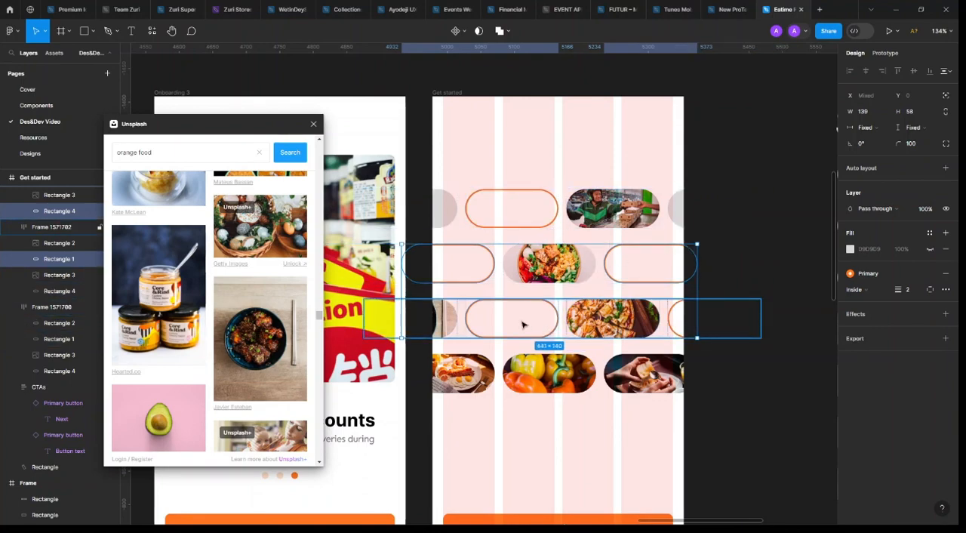
{"action": "left_click", "coordinate": [490, 272], "text": "shift"}
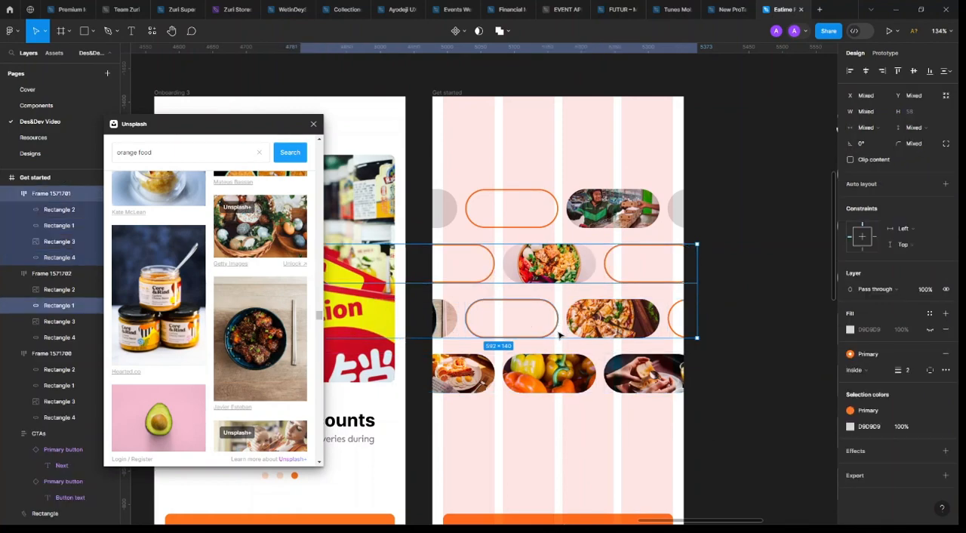
{"action": "left_click", "coordinate": [613, 277]}
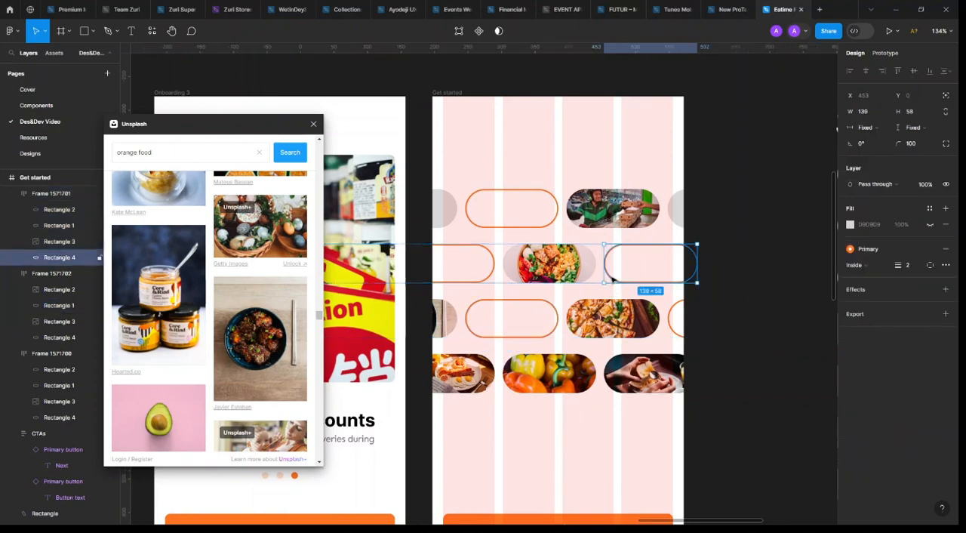
{"action": "left_click", "coordinate": [553, 317], "text": "shift"}
{"action": "left_click", "coordinate": [884, 277]}
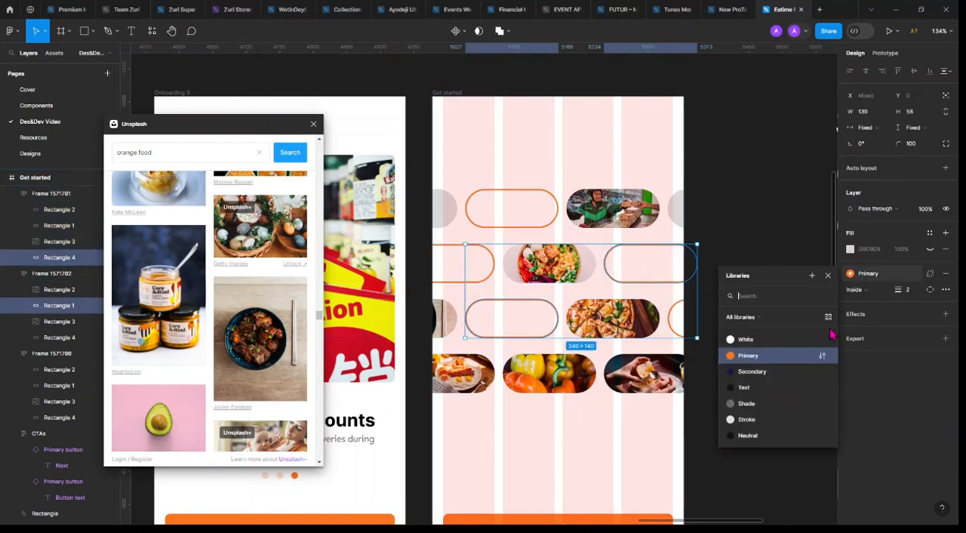
{"action": "left_click", "coordinate": [785, 374]}
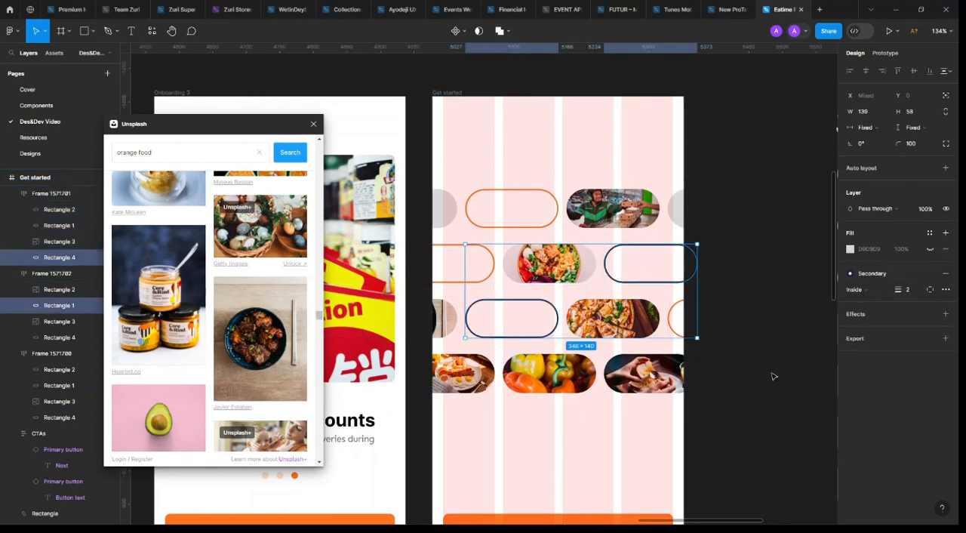
Apply the Stroke colour style to the outline of the first visible pill in the second row
{"action": "left_click", "coordinate": [490, 265]}
{"action": "left_click", "coordinate": [885, 259]}
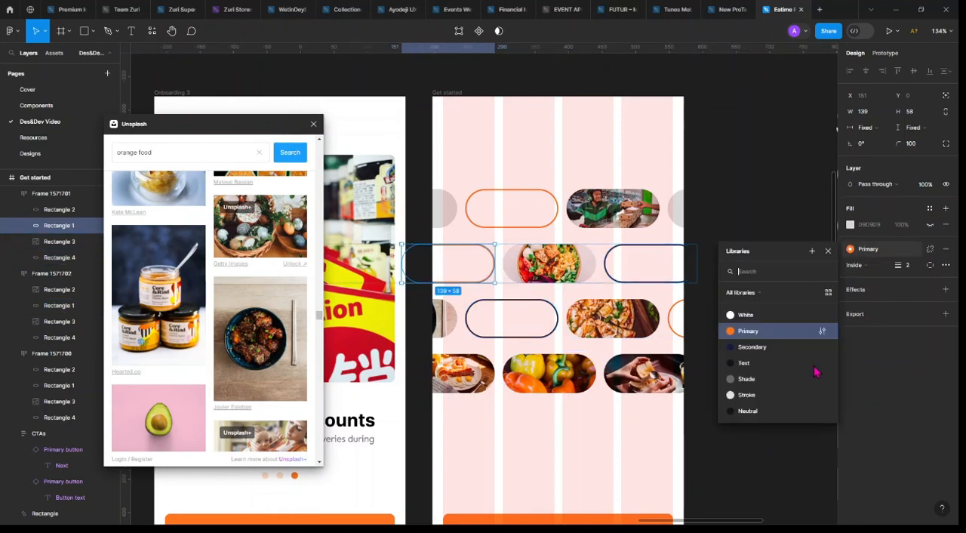
{"action": "left_click", "coordinate": [780, 384]}
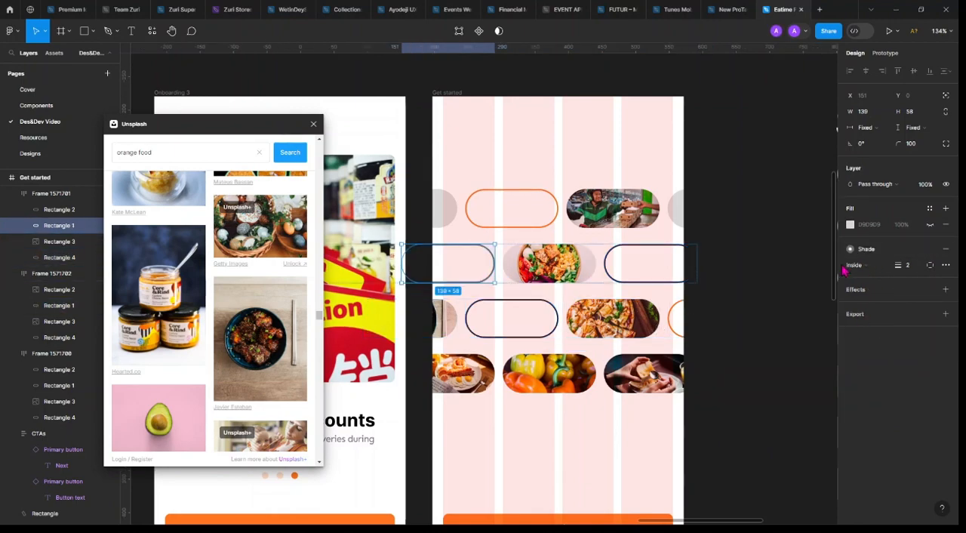
{"action": "left_click", "coordinate": [873, 253]}
{"action": "left_click", "coordinate": [761, 395]}
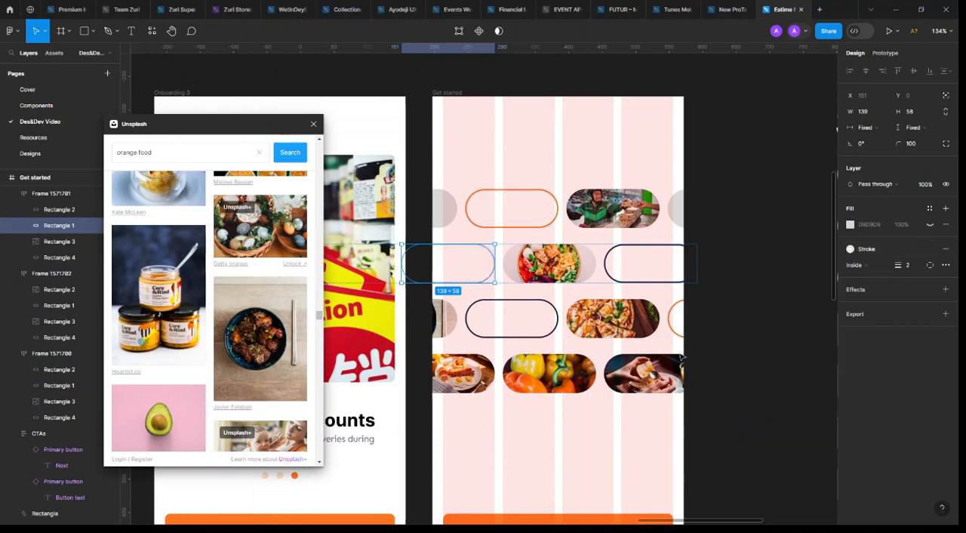
Give the bell-pepper photo pill in the fourth row an outline of weight 2 in the Stroke colour style
{"action": "left_click", "coordinate": [682, 332]}
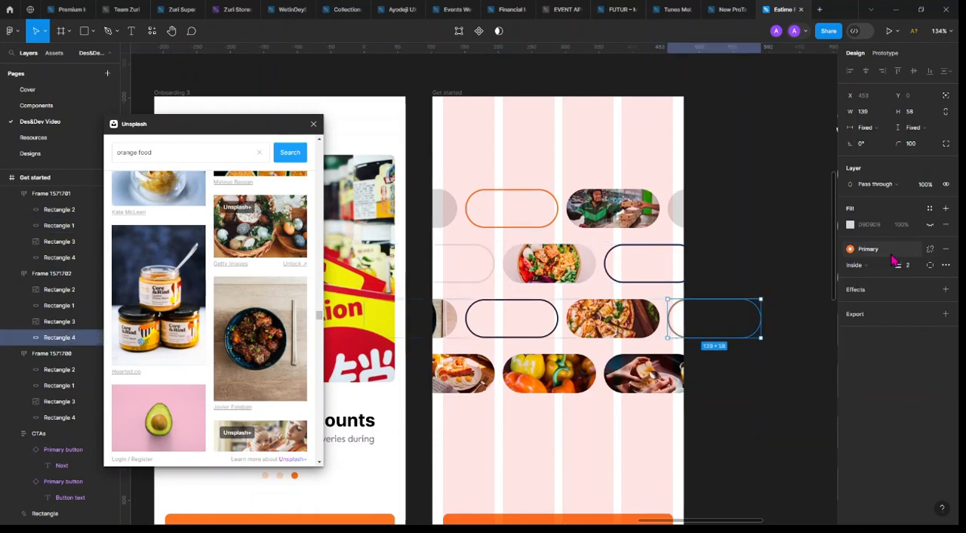
{"action": "left_click", "coordinate": [583, 375]}
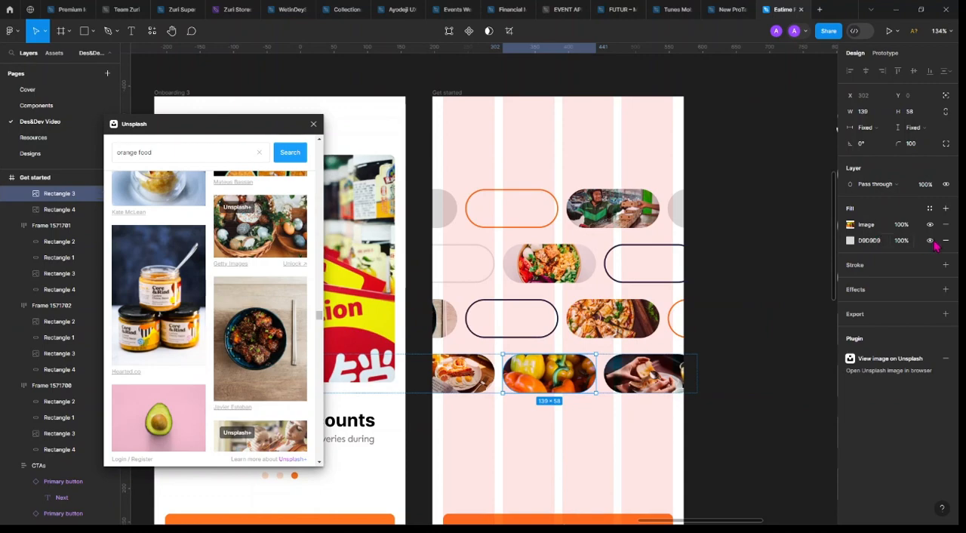
{"action": "left_click", "coordinate": [945, 264]}
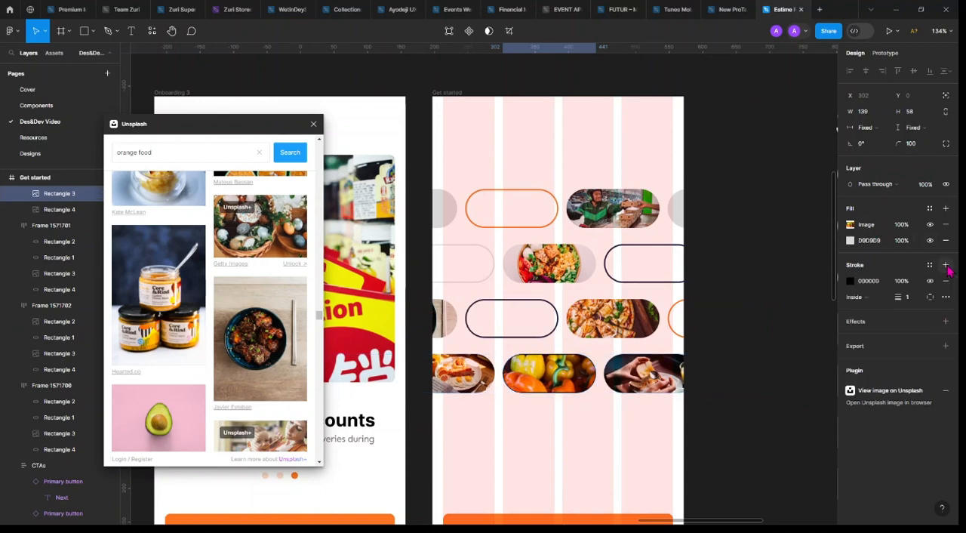
{"action": "left_click", "coordinate": [909, 297]}
{"action": "type", "text": "2"}
{"action": "key", "text": "Return"}
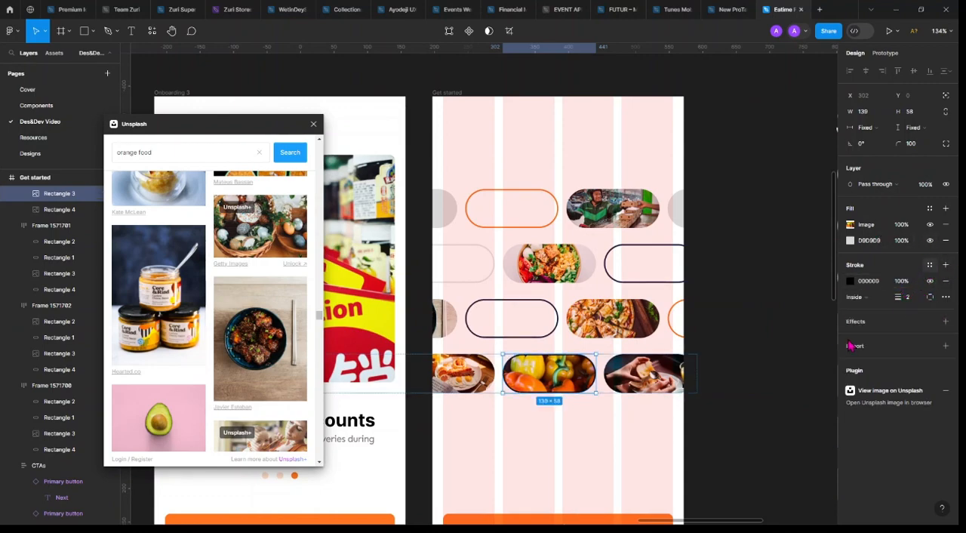
{"action": "left_click", "coordinate": [929, 265]}
{"action": "left_click", "coordinate": [760, 409]}
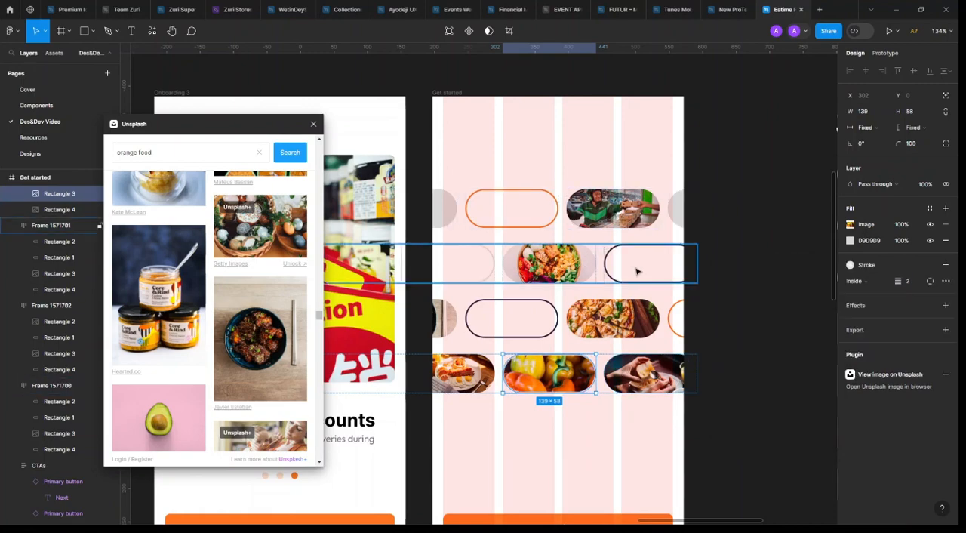
Replace the Secondary colour throughout the Get started frame with the Neutral colour style
{"action": "key", "text": "Escape"}
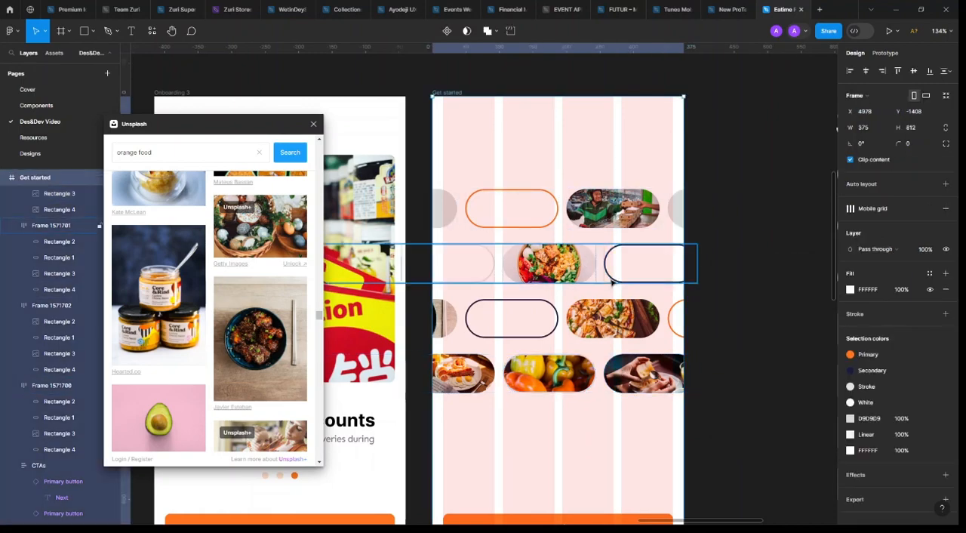
{"action": "left_click", "coordinate": [850, 370]}
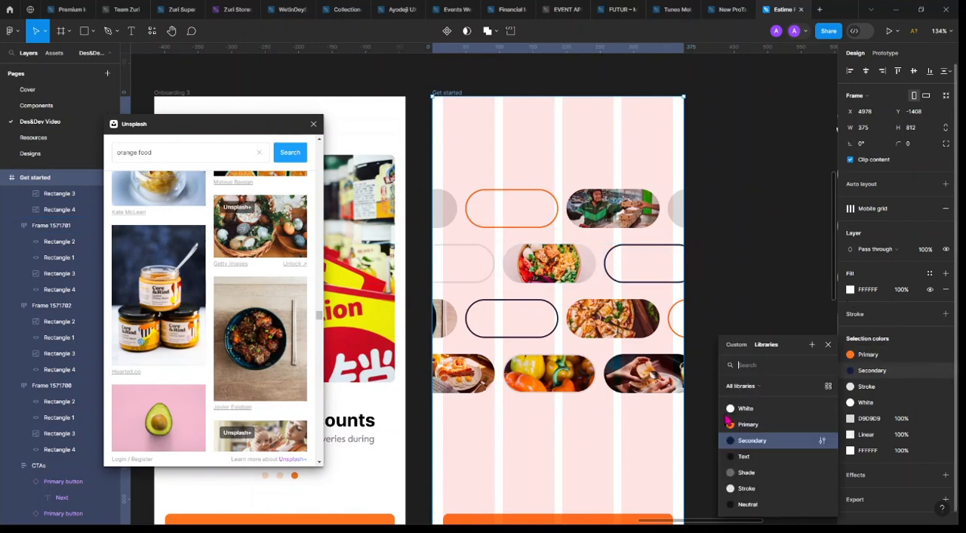
{"action": "left_click", "coordinate": [745, 457]}
{"action": "left_click", "coordinate": [885, 371]}
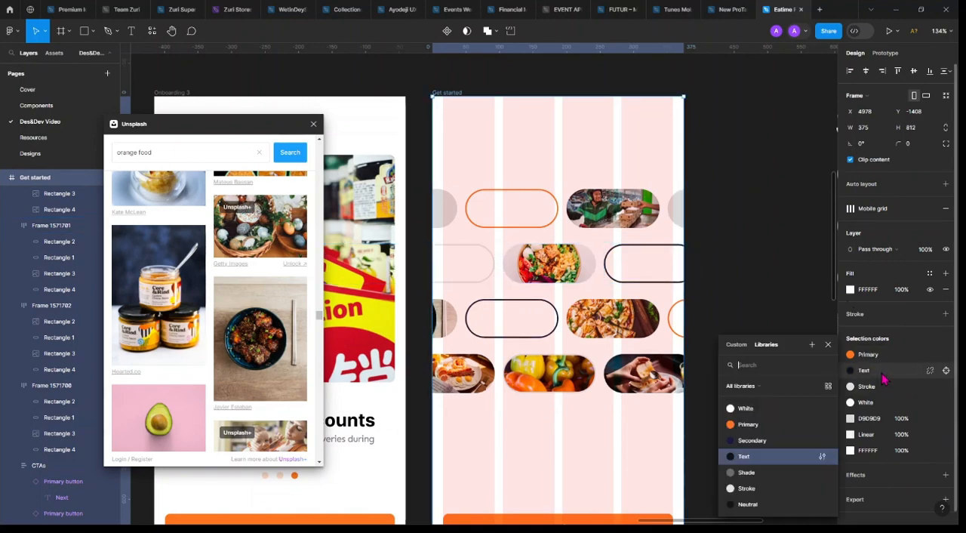
{"action": "left_click", "coordinate": [771, 503]}
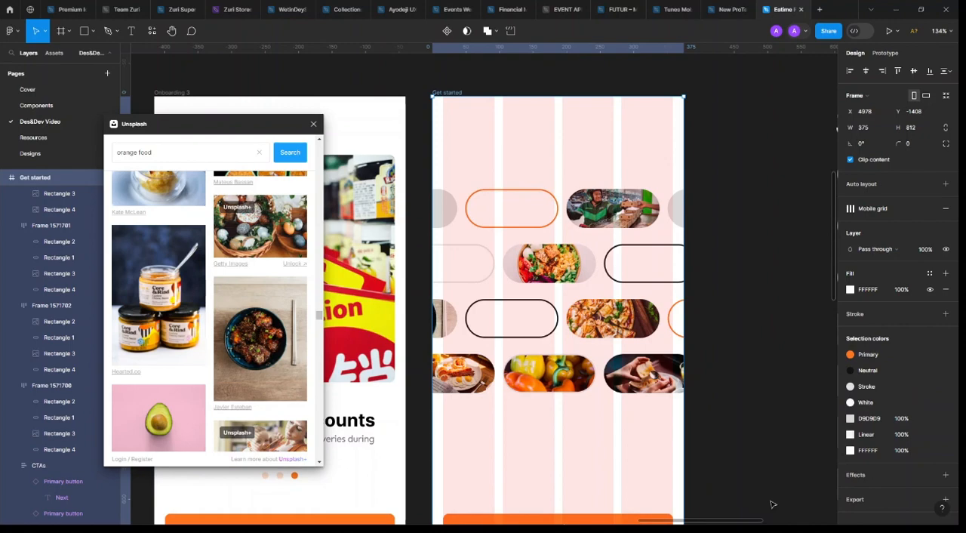
Copy the "Enjoy Daily Discounts" heading from Onboarding 3 above the Get started pills and apply the Heading/H6 Semibold text style
{"action": "left_click", "coordinate": [520, 207]}
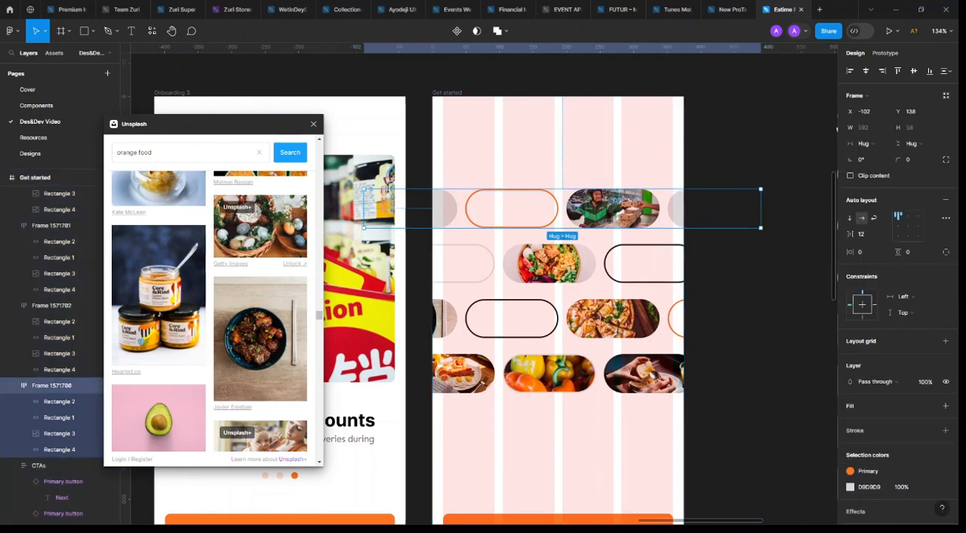
{"action": "left_click", "coordinate": [347, 424]}
{"action": "left_click_drag", "start_coordinate": [475, 281], "coordinate": [513, 214]}
{"action": "left_click_drag", "start_coordinate": [588, 161], "coordinate": [613, 148]}
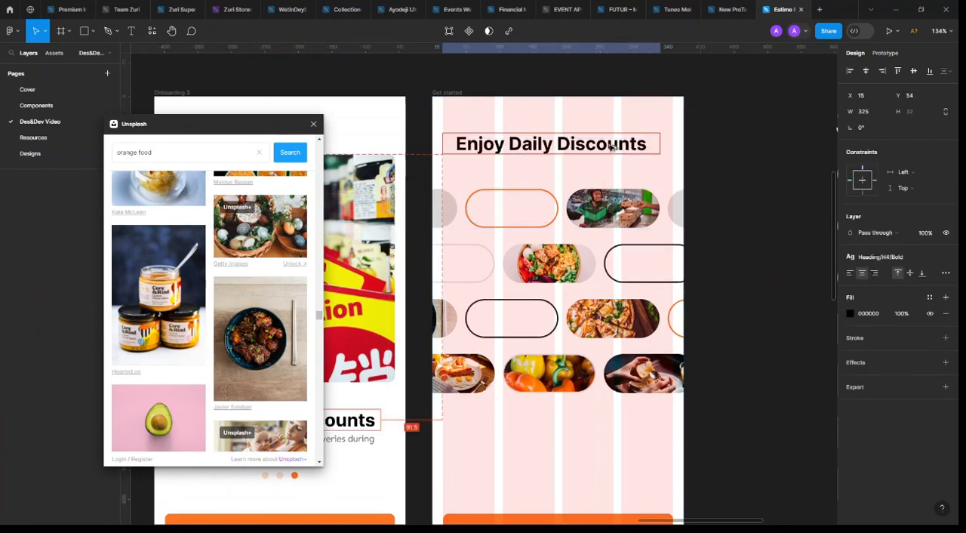
{"action": "left_click", "coordinate": [894, 260]}
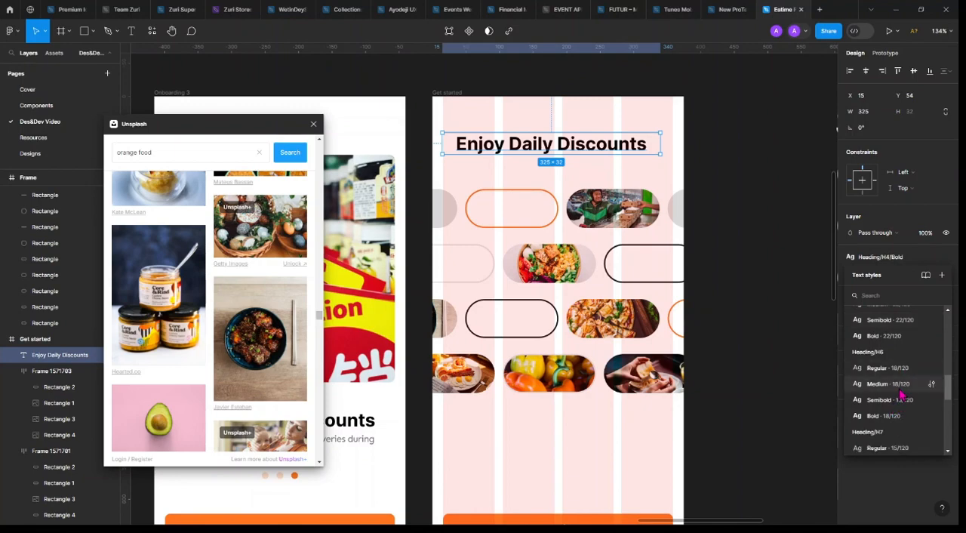
{"action": "left_click", "coordinate": [899, 400]}
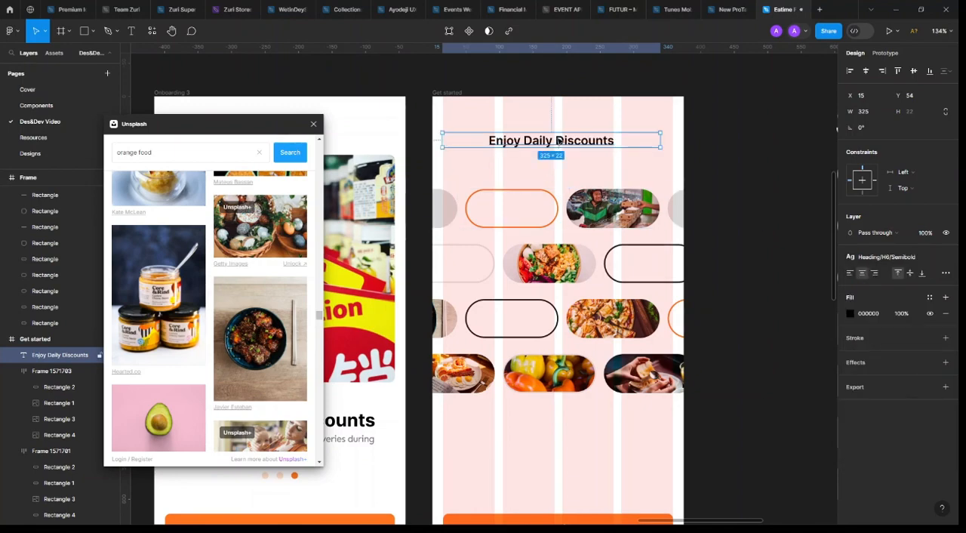
Try to place the "Enjoy Daily Discounts" text inside the first row's orange outlined pill
{"action": "left_click_drag", "start_coordinate": [559, 140], "coordinate": [520, 210]}
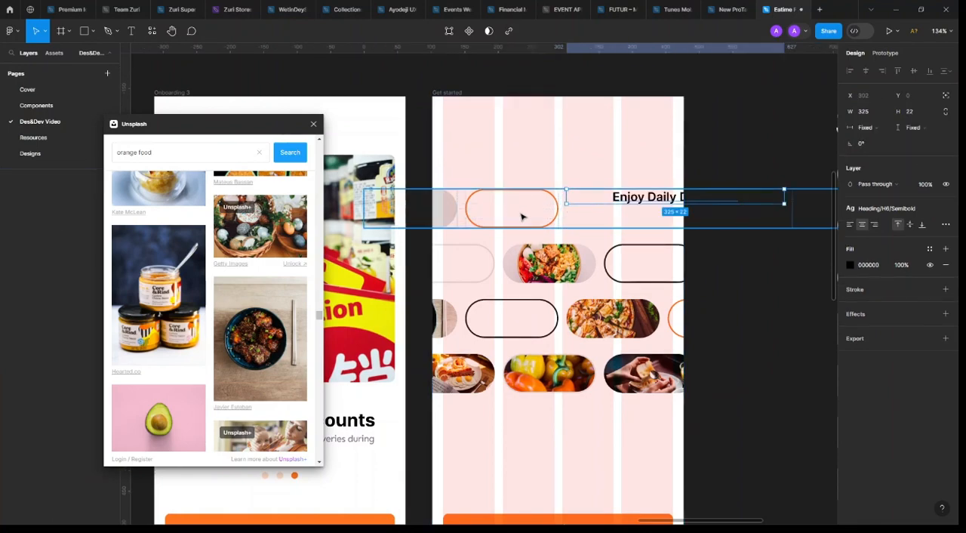
{"action": "scroll", "coordinate": [641, 229], "scroll_direction": "up", "scroll_amount": 3}
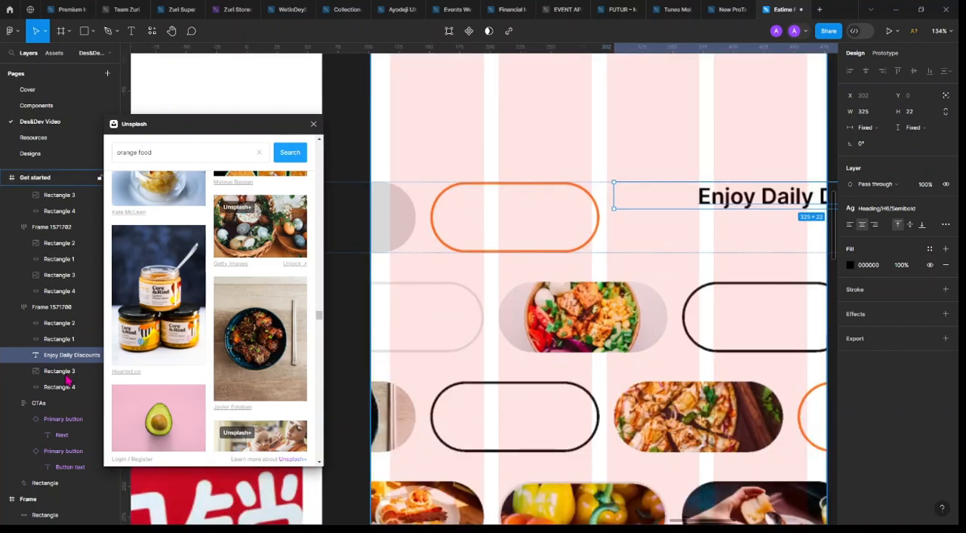
{"action": "left_click_drag", "start_coordinate": [68, 381], "coordinate": [66, 340]}
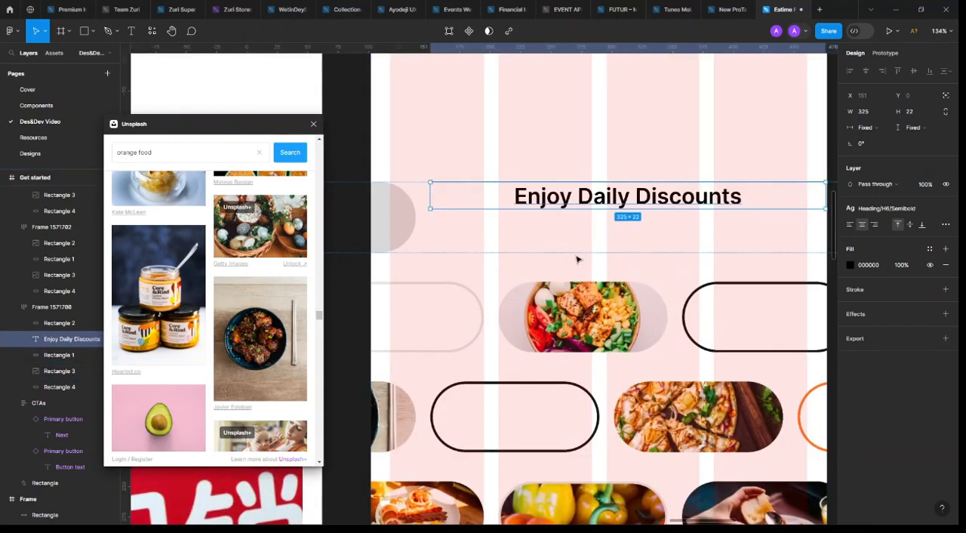
{"action": "key", "text": "Right"}
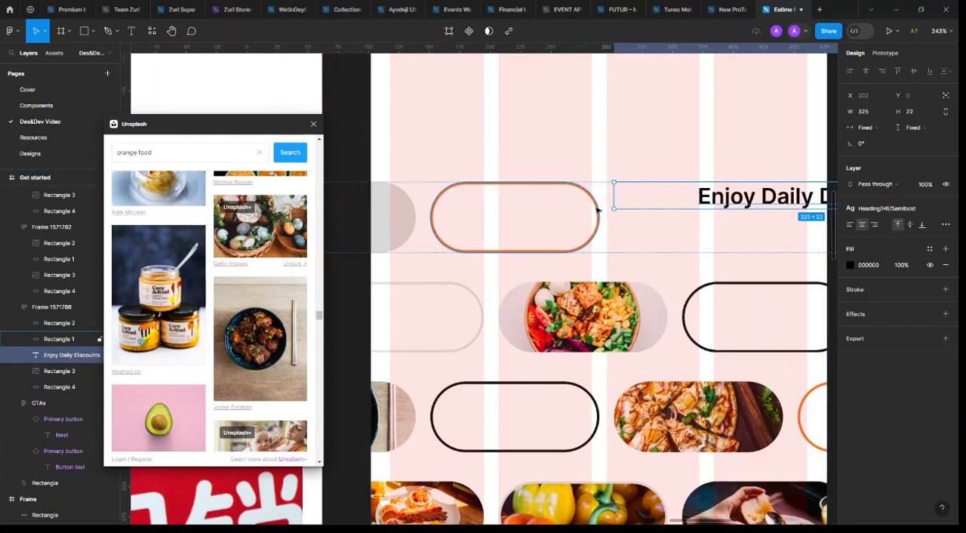
Draw a frame directly after the first row's orange outlined pill and size it to 139 × 58
{"action": "left_click", "coordinate": [597, 213]}
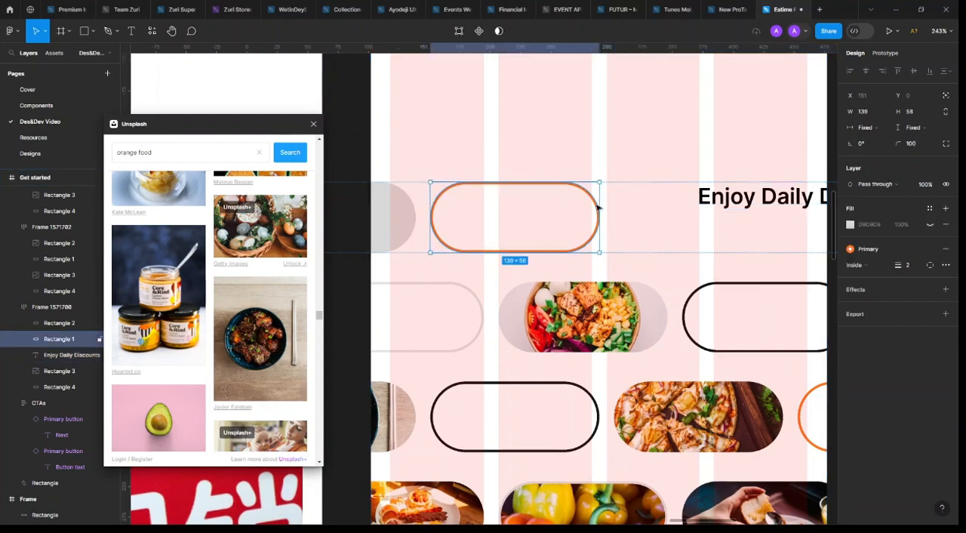
{"action": "left_click", "coordinate": [61, 34]}
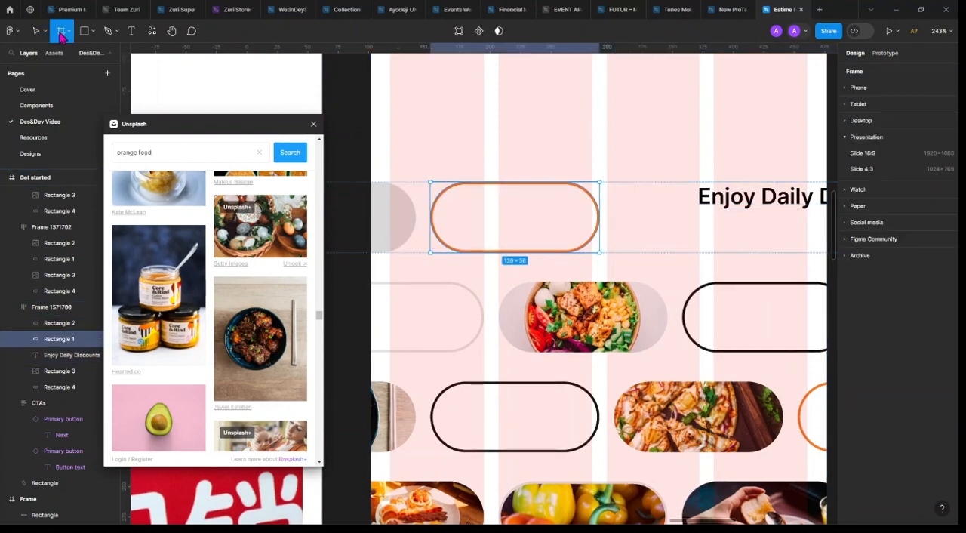
{"action": "mouse_move", "coordinate": [613, 182]}
{"action": "left_mouse_down"}
{"action": "mouse_move", "coordinate": [711, 252]}
{"action": "mouse_move", "coordinate": [746, 263]}
{"action": "mouse_move", "coordinate": [747, 251]}
{"action": "left_mouse_up"}
{"action": "left_click", "coordinate": [593, 205]}
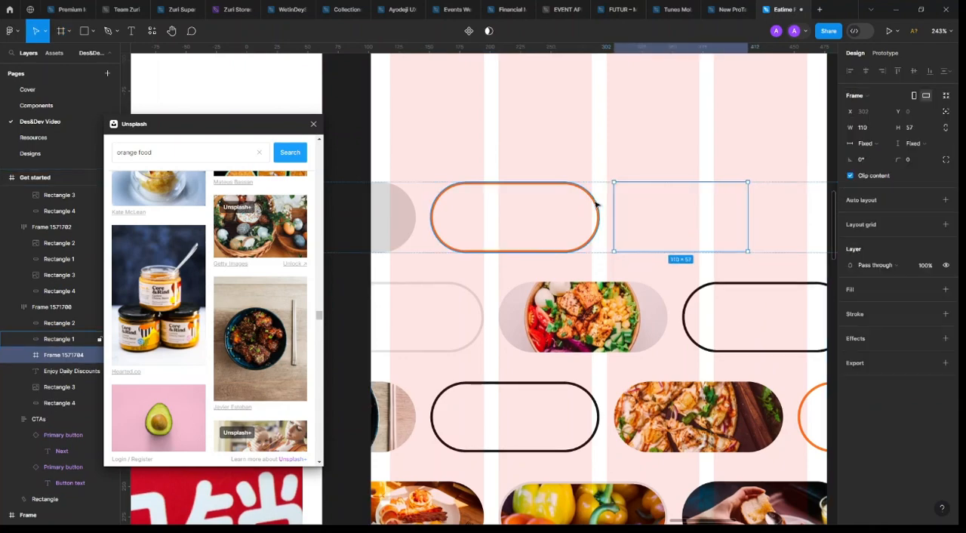
{"action": "left_click", "coordinate": [673, 215]}
{"action": "left_click", "coordinate": [883, 127]}
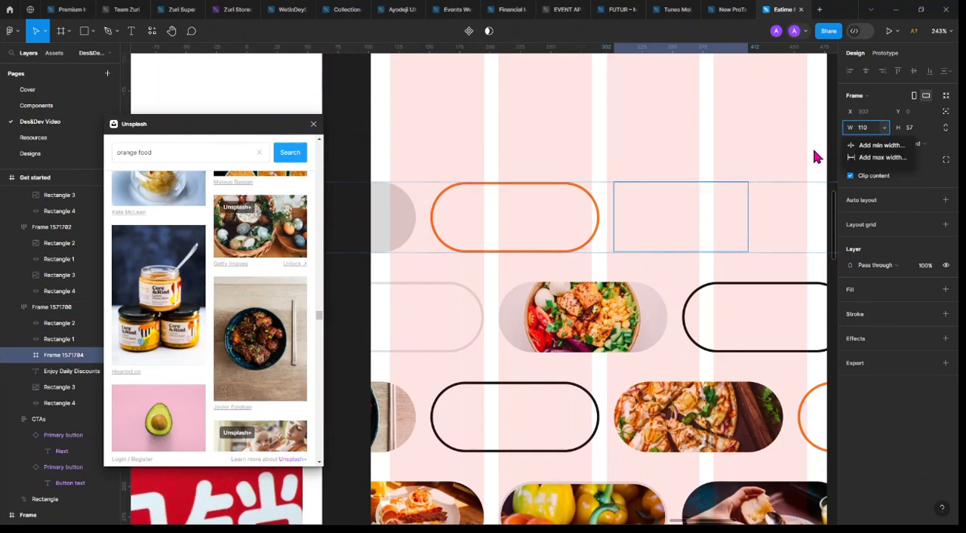
{"action": "left_click", "coordinate": [868, 129]}
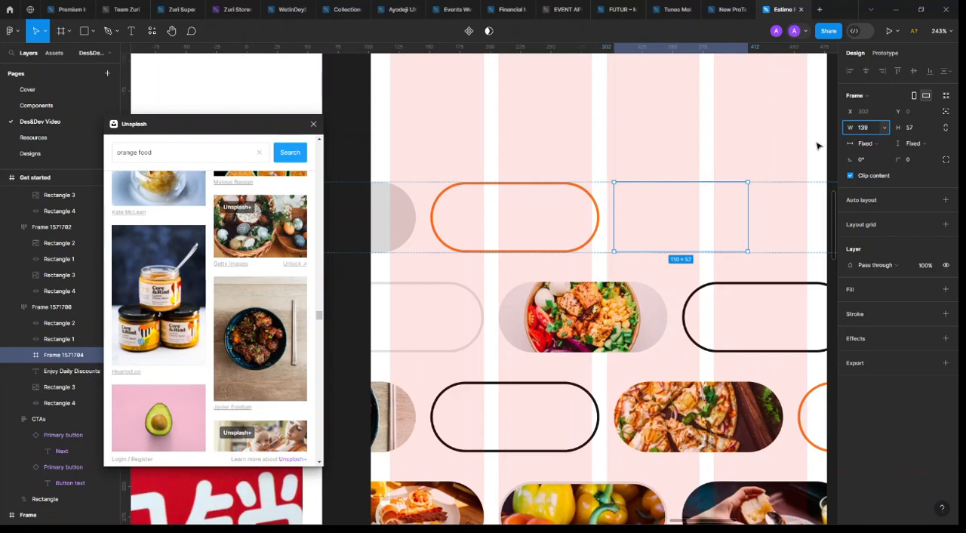
{"action": "key", "text": "Tab"}
{"action": "key", "text": "Return"}
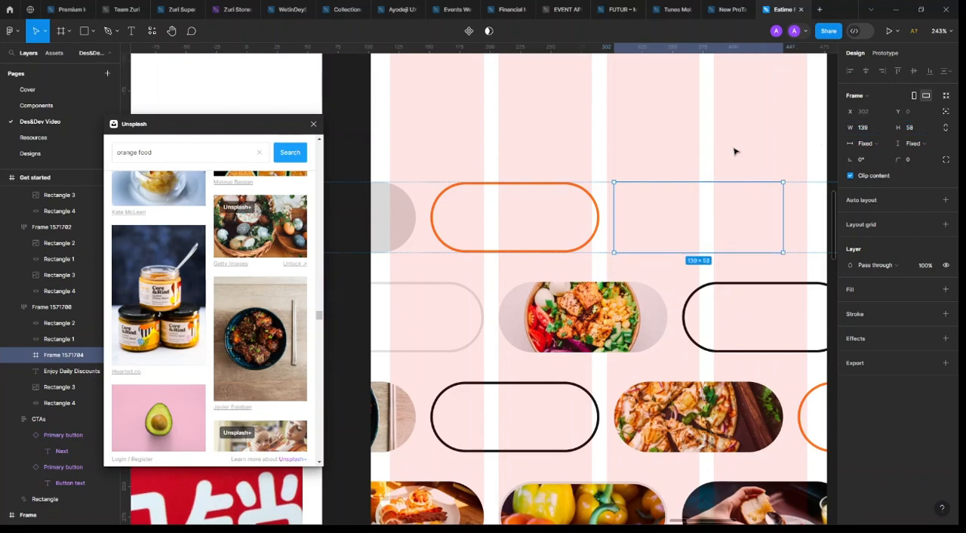
Set the new frame's corner radius to 100 and give it a stroke of weight 2 in the Primary colour
{"action": "scroll", "coordinate": [638, 185], "scroll_direction": "right", "scroll_amount": 3}
{"action": "left_click", "coordinate": [916, 160]}
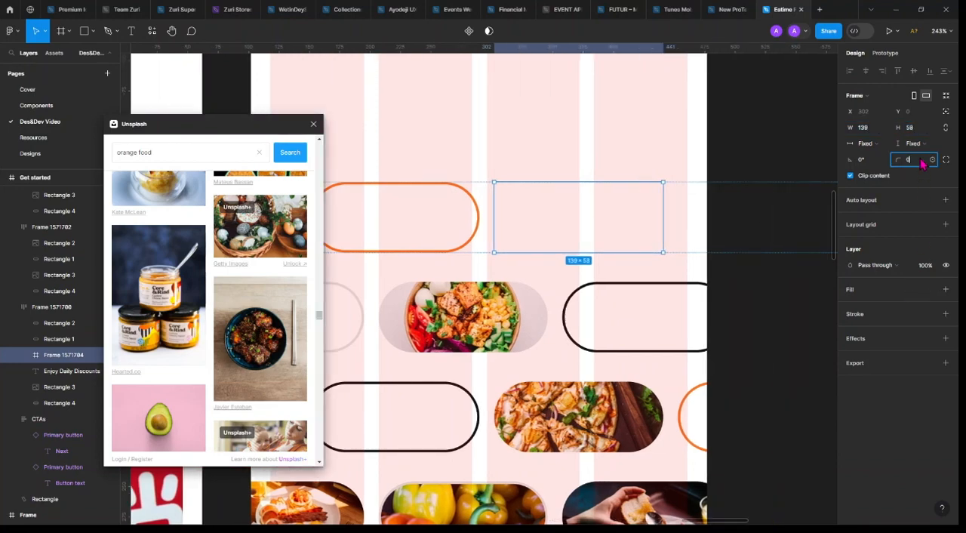
{"action": "key", "text": "Return"}
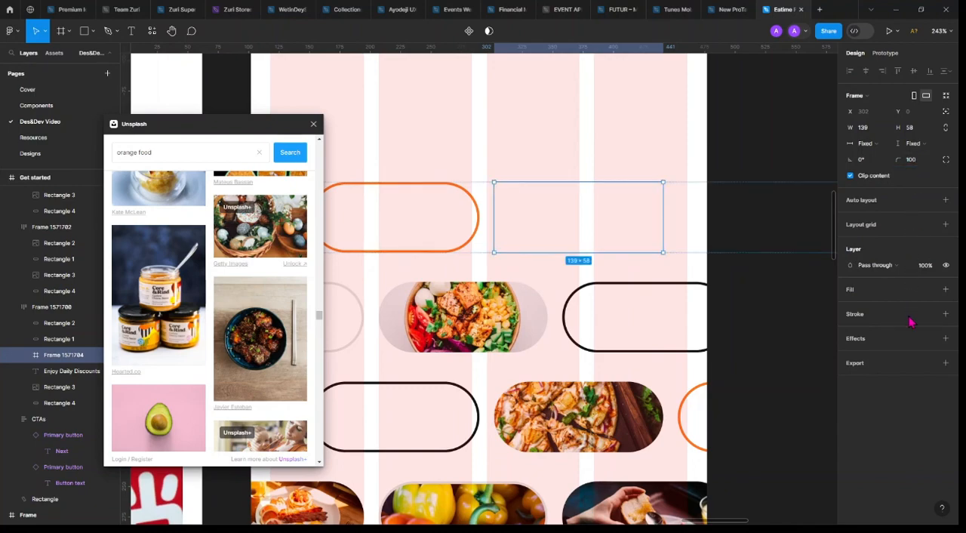
{"action": "left_click", "coordinate": [944, 314]}
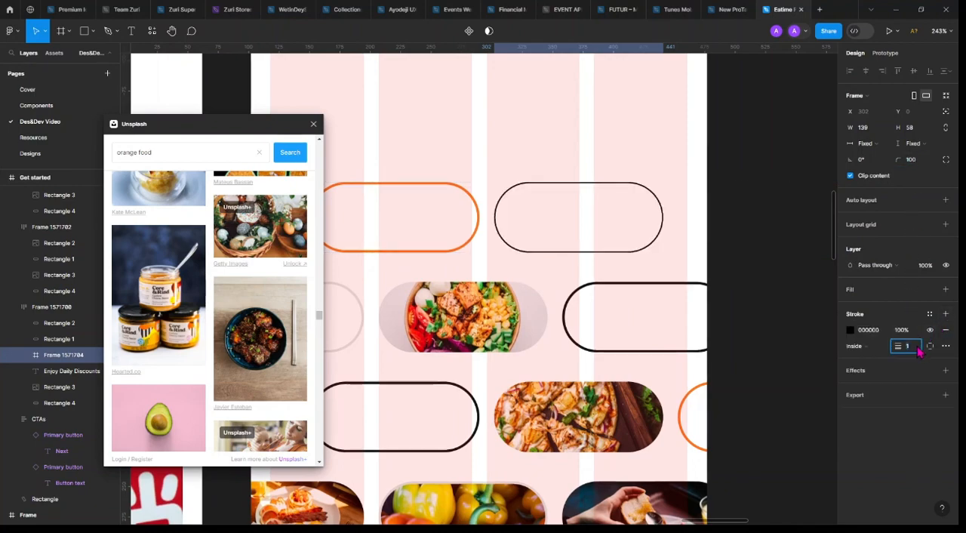
{"action": "type", "text": "2"}
{"action": "key", "text": "Return"}
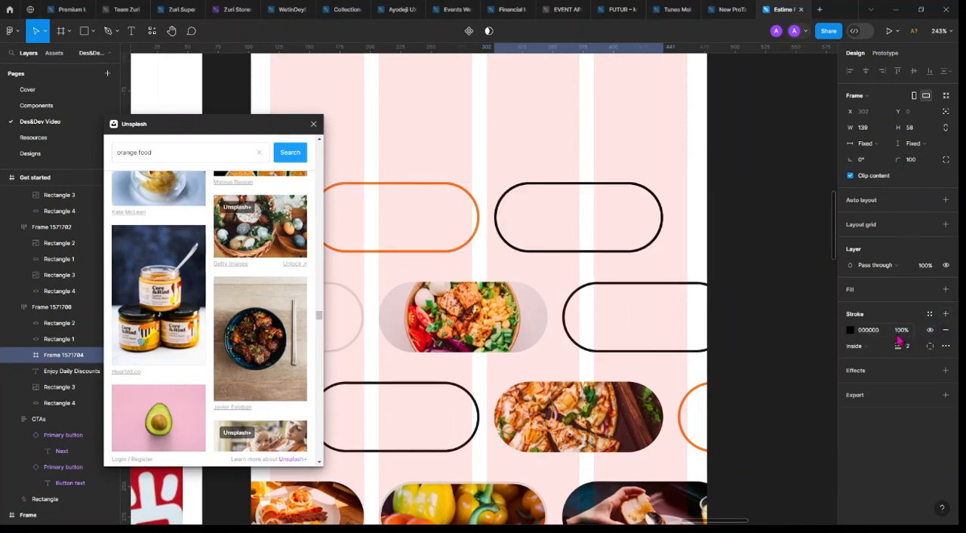
{"action": "left_click", "coordinate": [929, 314]}
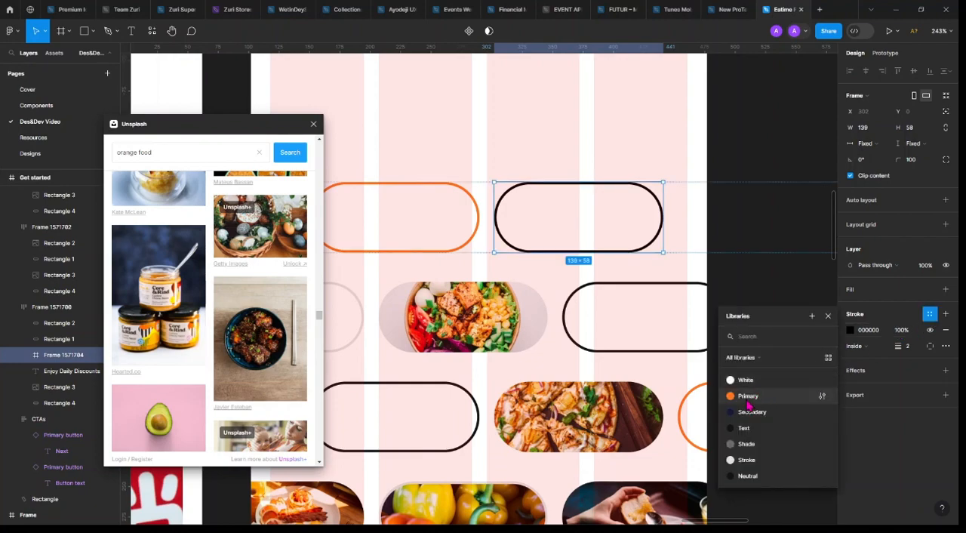
{"action": "left_click", "coordinate": [747, 398]}
Delete the original orange outlined rectangle in the first row and move the "Enjoy Daily Discounts" text into the new pill frame
{"action": "left_click", "coordinate": [476, 215]}
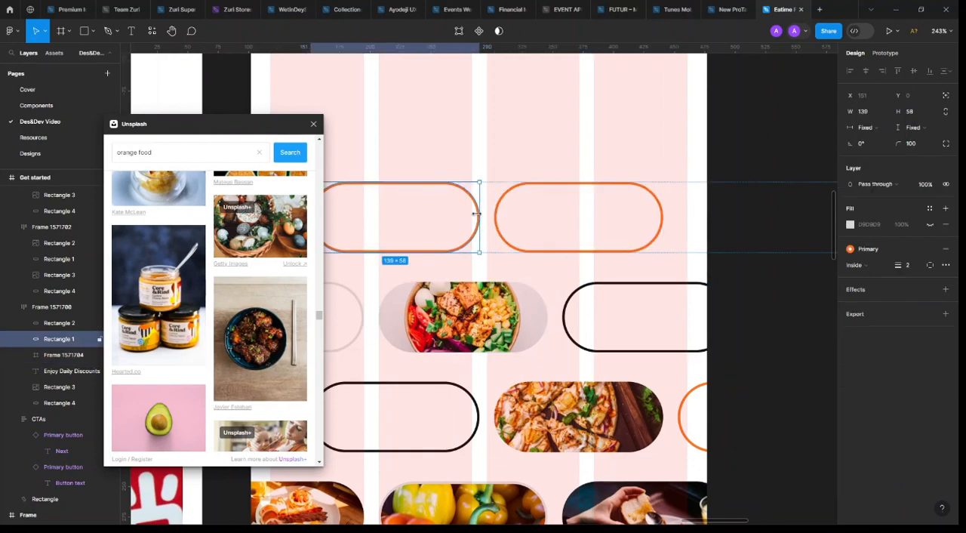
{"action": "key", "text": "Delete"}
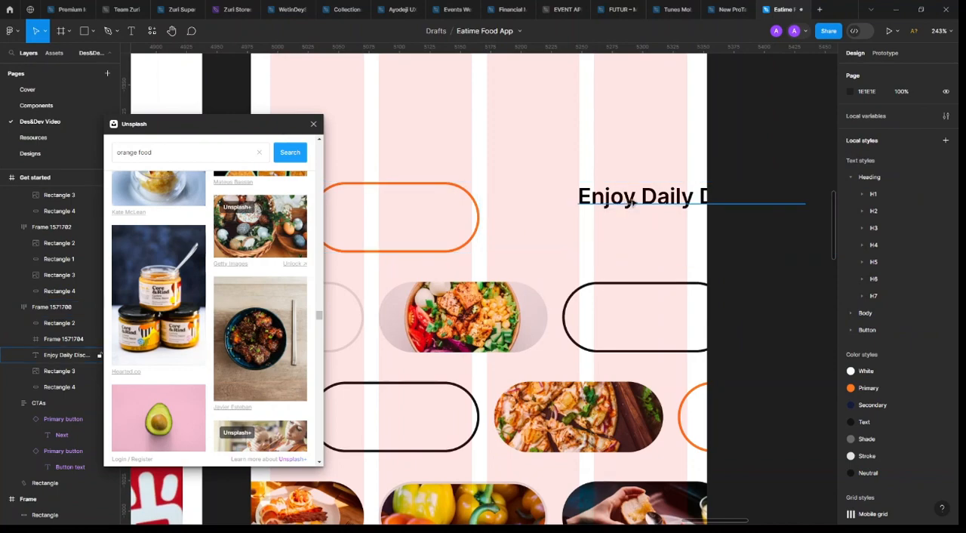
{"action": "left_click", "coordinate": [630, 200], "text": "ctrl"}
{"action": "left_click_drag", "start_coordinate": [445, 202], "coordinate": [416, 229]}
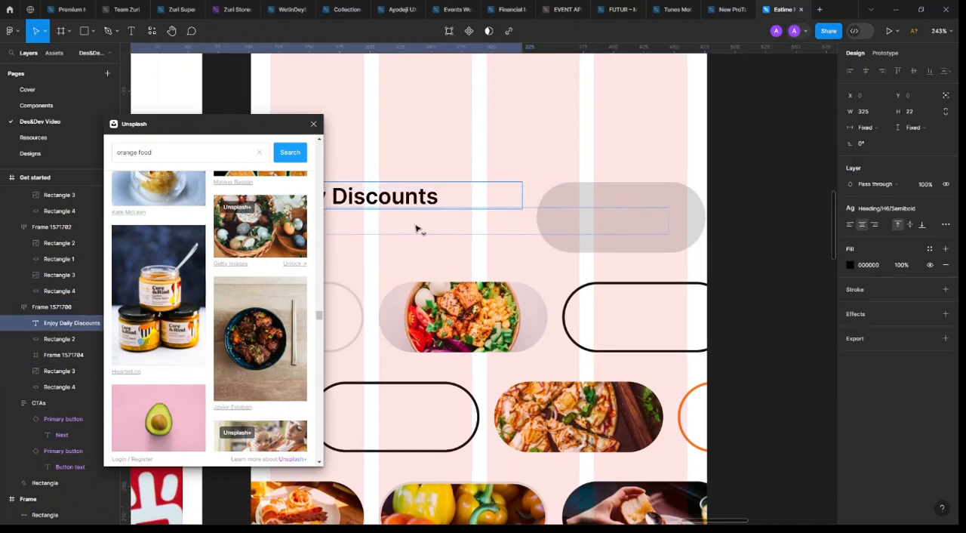
{"action": "scroll", "coordinate": [559, 245], "scroll_direction": "left", "scroll_amount": 5}
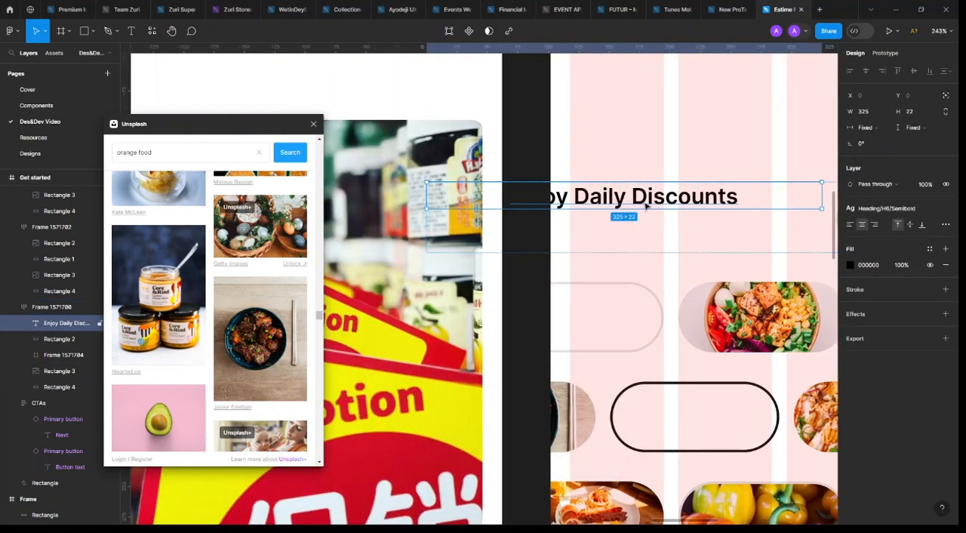
{"action": "left_click_drag", "start_coordinate": [728, 114], "coordinate": [721, 219]}
{"action": "scroll", "coordinate": [720, 226], "scroll_direction": "right", "scroll_amount": 3}
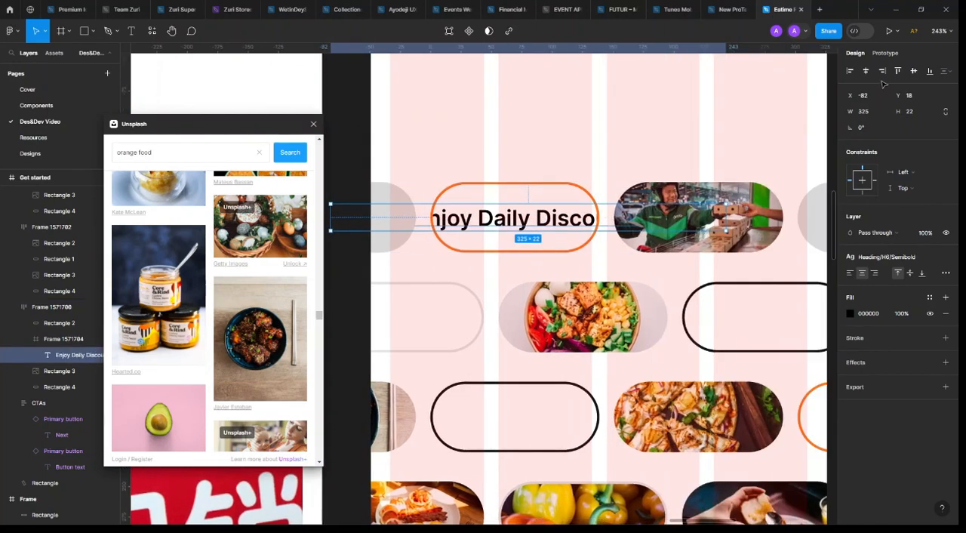
Centre the text horizontally and vertically in the first row's orange pill frame and change it to "Fresh"
{"action": "left_click", "coordinate": [865, 71]}
{"action": "left_click", "coordinate": [913, 71]}
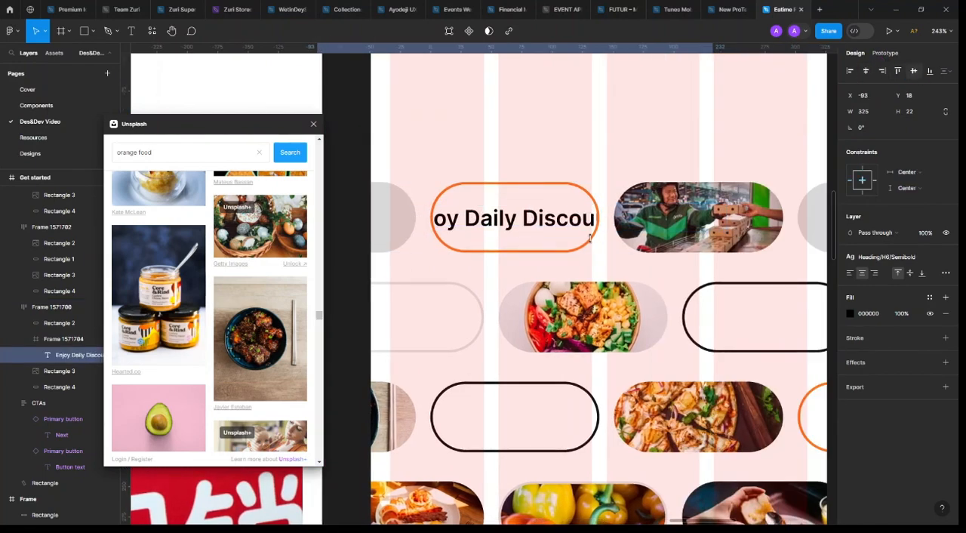
{"action": "double_click", "coordinate": [533, 220]}
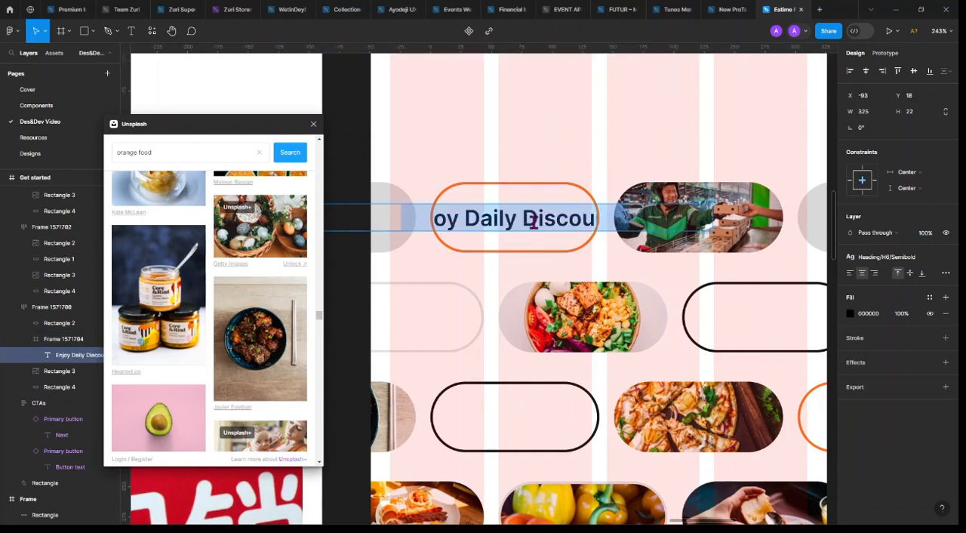
{"action": "type", "text": "Fresh"}
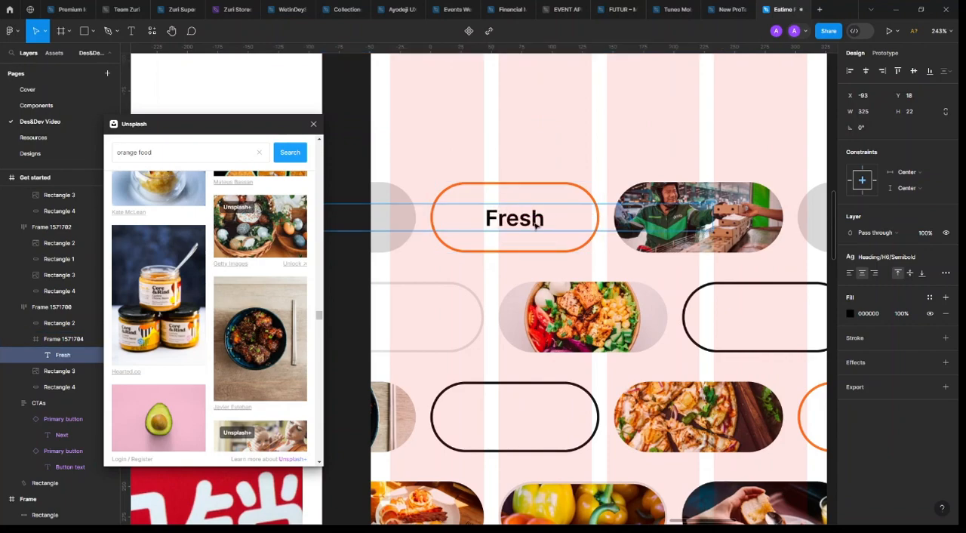
{"action": "key", "text": "Escape"}
Set the "Fresh" label's resizing to auto width
{"action": "scroll", "coordinate": [535, 225], "scroll_direction": "down", "scroll_amount": 5}
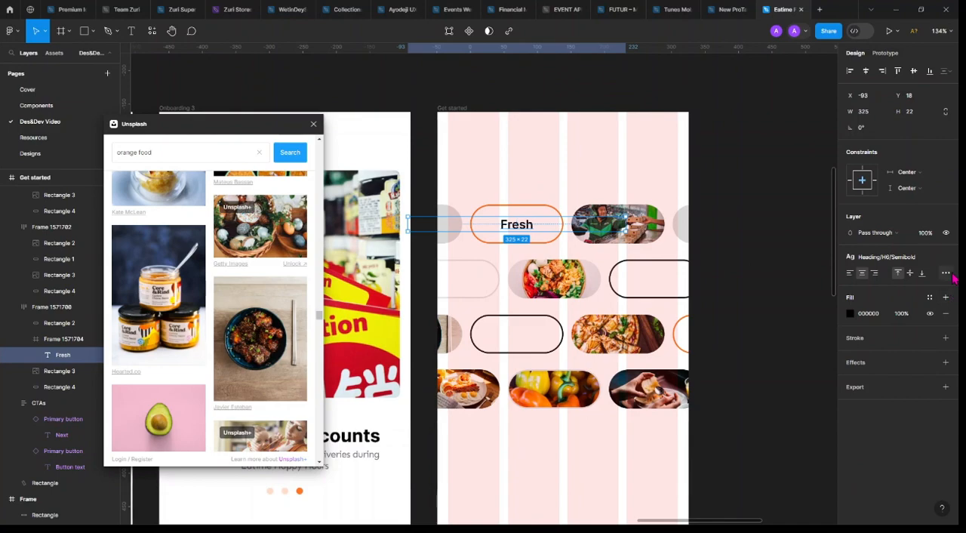
{"action": "left_click", "coordinate": [945, 273]}
{"action": "left_click", "coordinate": [802, 359]}
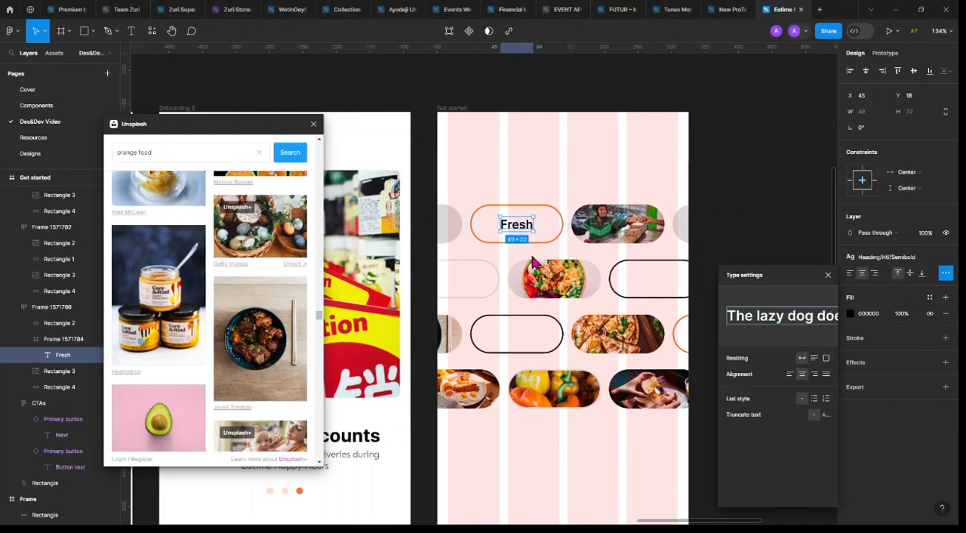
{"action": "scroll", "coordinate": [533, 262], "scroll_direction": "right", "scroll_amount": 5}
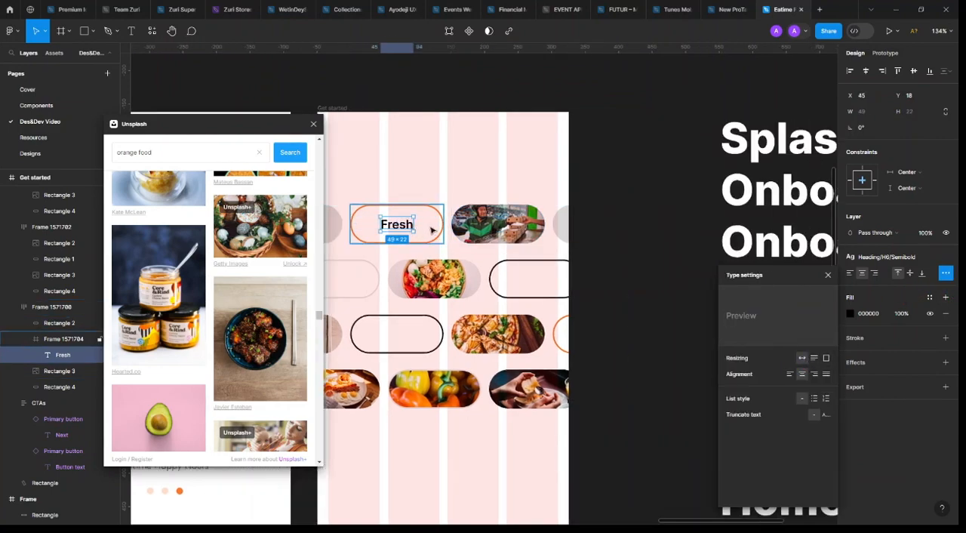
Replace the second row's dark outlined pill with a copy of the orange "Fresh" pill frame
{"action": "key", "text": "Escape"}
{"action": "left_click", "coordinate": [485, 284]}
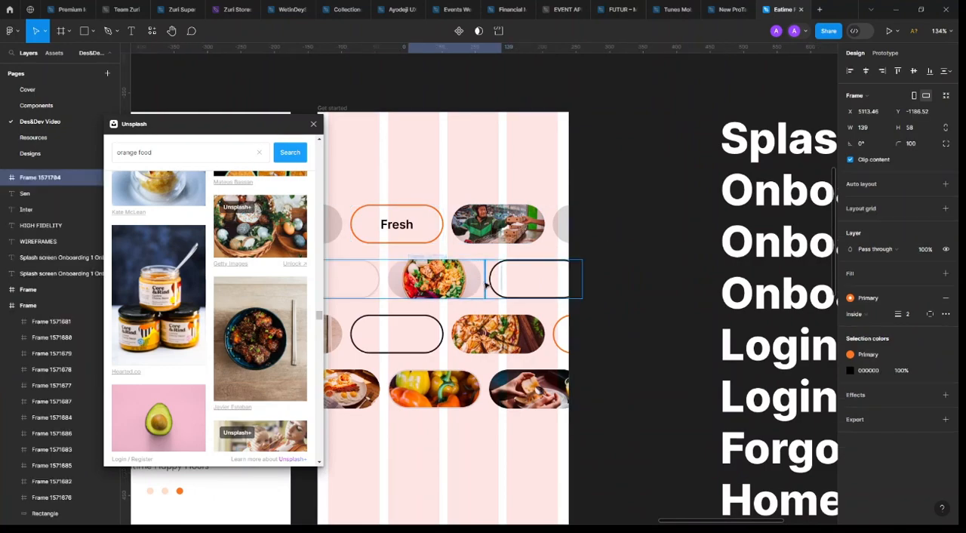
{"action": "key", "text": "ctrl+v"}
{"action": "scroll", "coordinate": [538, 286], "scroll_direction": "left", "scroll_amount": 7}
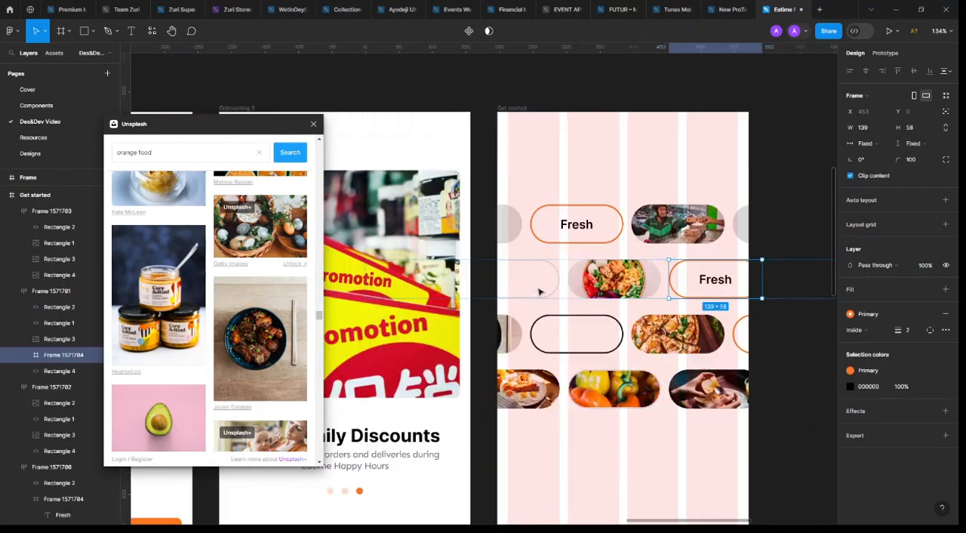
Set the stroke of the copied pill in the second row to the Secondary colour
{"action": "left_click", "coordinate": [877, 371]}
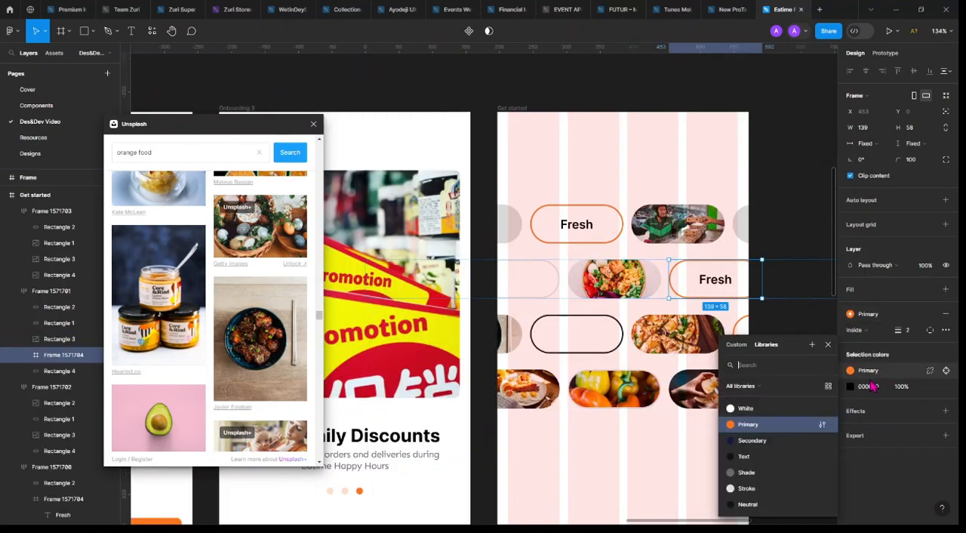
{"action": "left_click", "coordinate": [942, 387]}
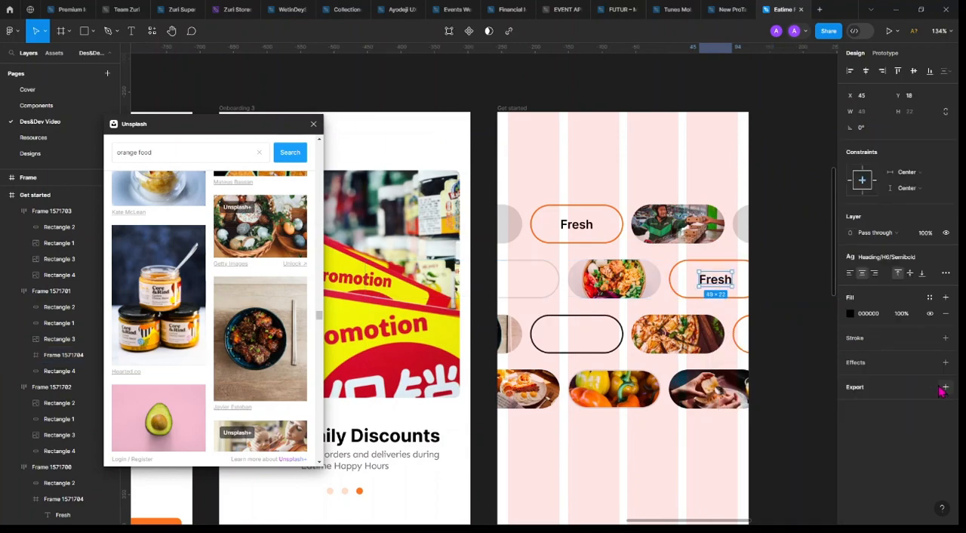
{"action": "key", "text": "ctrl+z"}
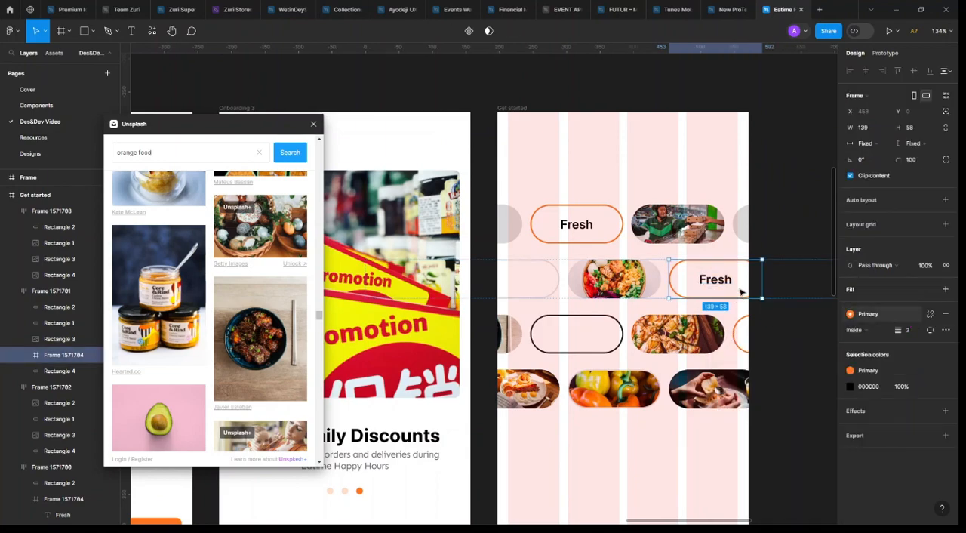
{"action": "left_click", "coordinate": [876, 370]}
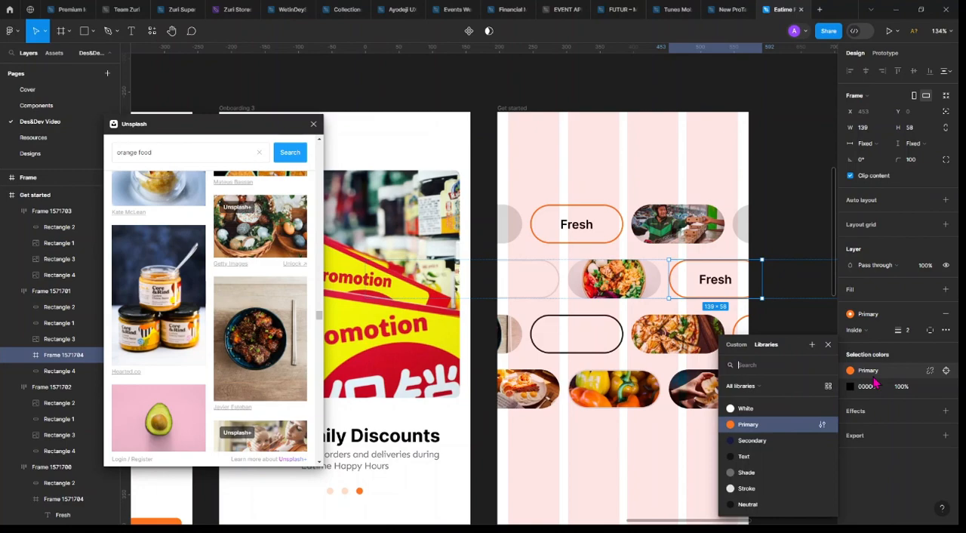
{"action": "left_click", "coordinate": [753, 443]}
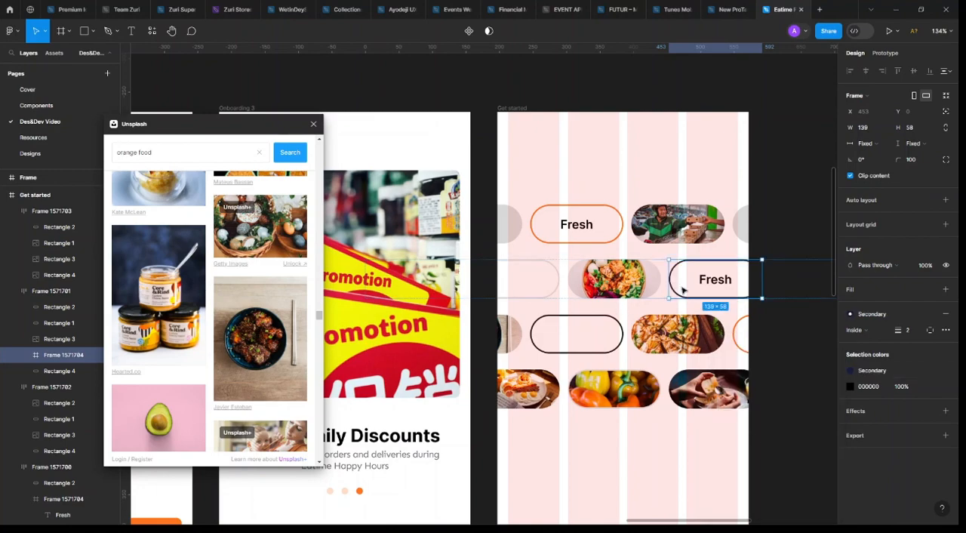
Change the label of the second row's copied pill to "Meats"
{"action": "double_click", "coordinate": [722, 285]}
{"action": "double_click", "coordinate": [713, 284]}
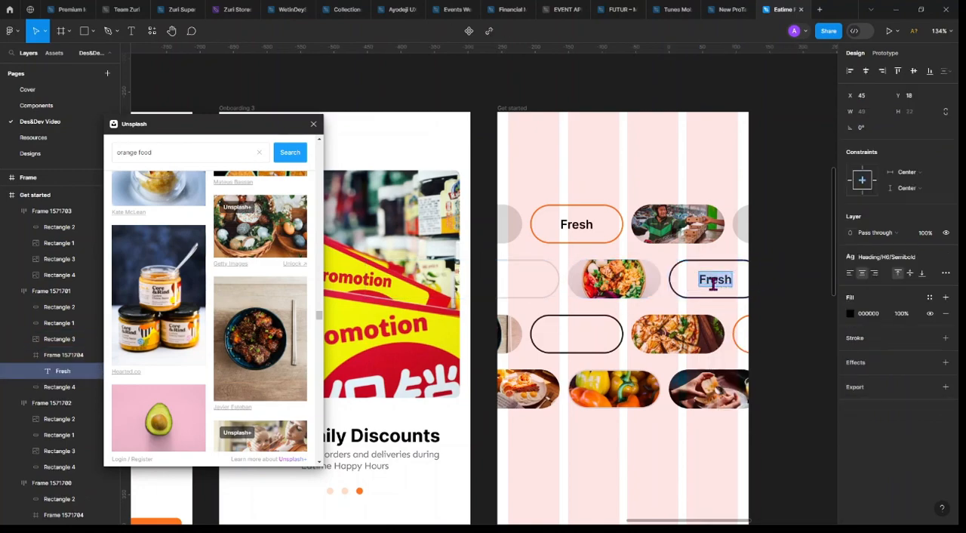
{"action": "type", "text": "M"}
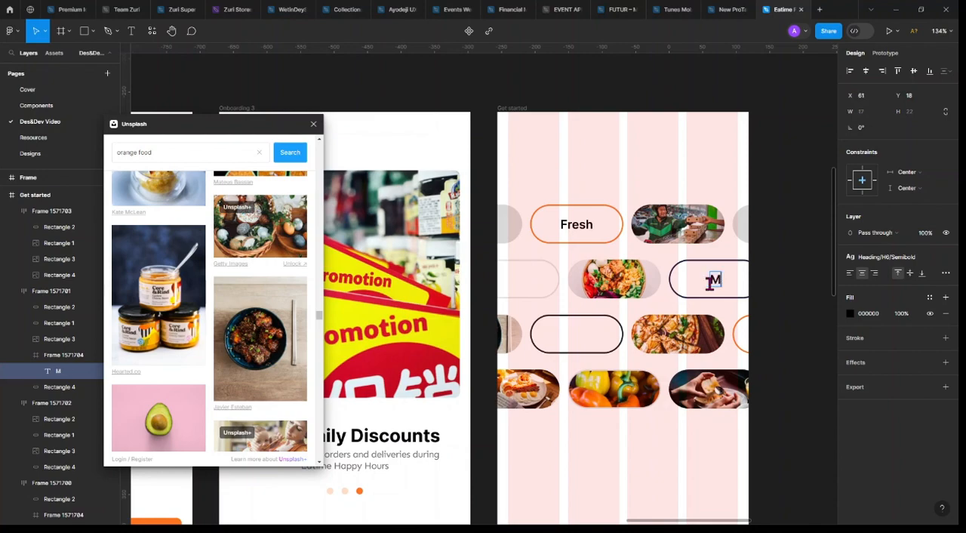
{"action": "type", "text": "eats"}
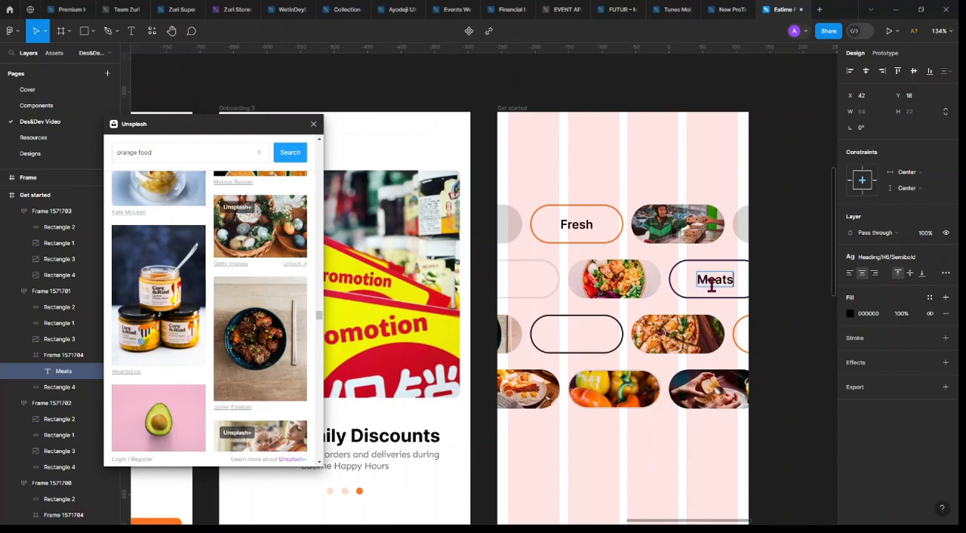
{"action": "key", "text": "Escape"}
{"action": "key", "text": "Escape"}
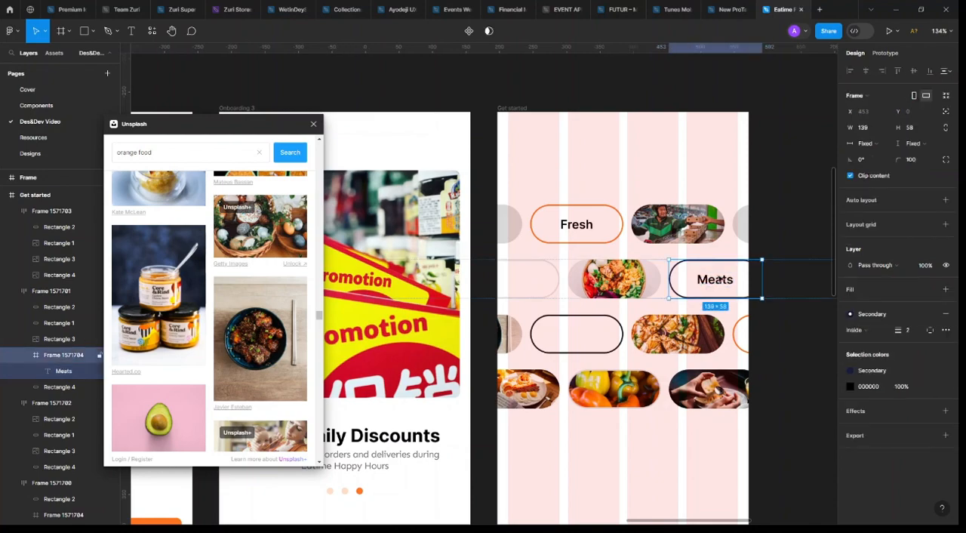
Duplicate the "Meats" pill ahead of the second row's salad bowl photo and delete the light grey outlined rectangle before it
{"action": "left_click_drag", "start_coordinate": [719, 279], "coordinate": [565, 279]}
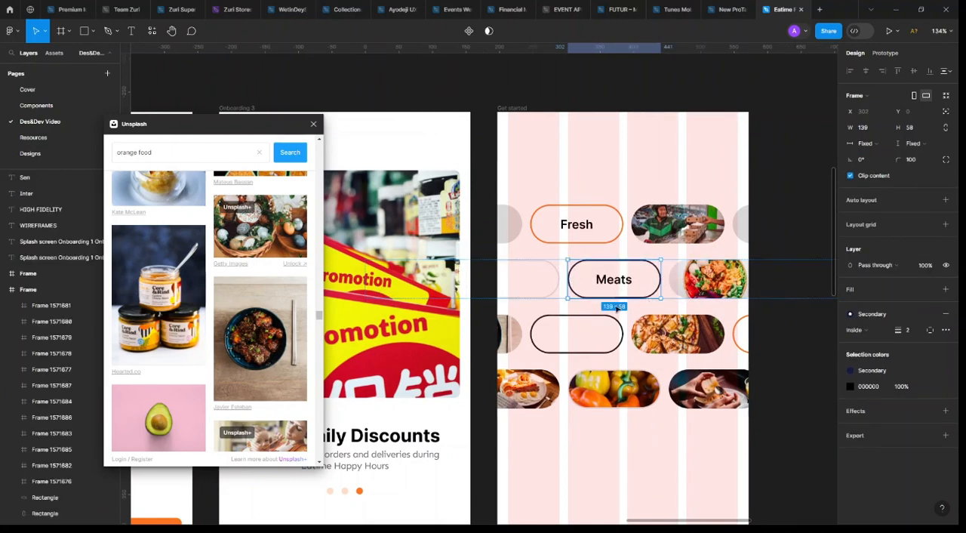
{"action": "left_click", "coordinate": [559, 279]}
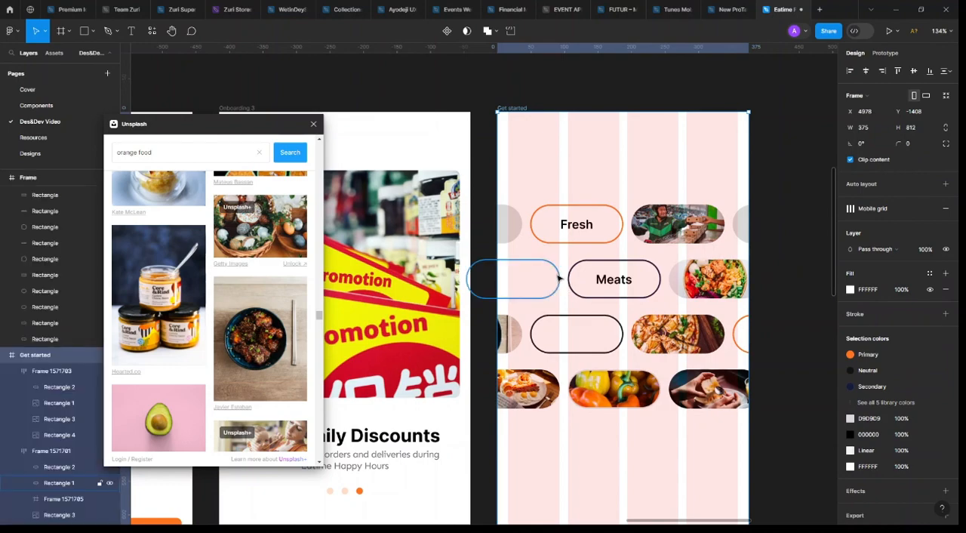
{"action": "left_click", "coordinate": [556, 274]}
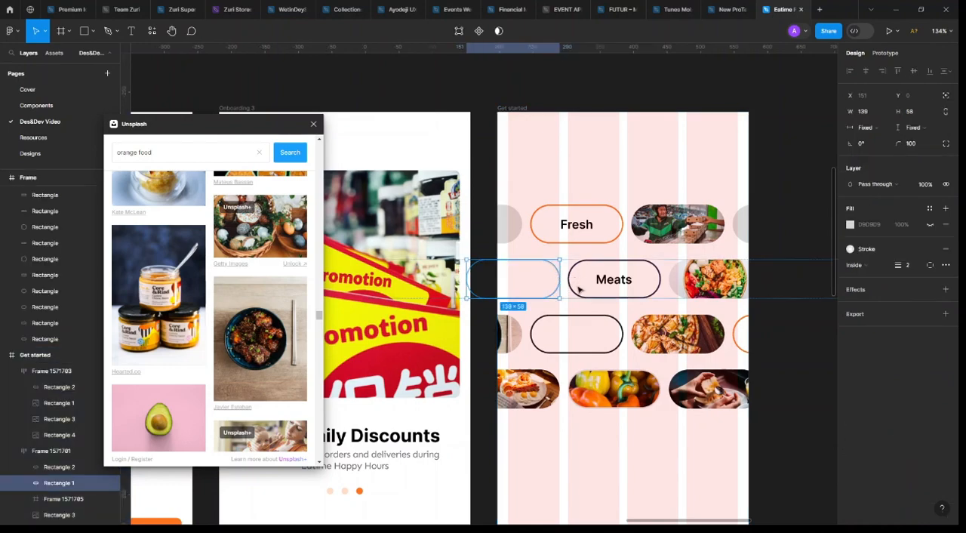
{"action": "key", "text": "Delete"}
Change the label of the first outlined pill in the second row to "Swallow"
{"action": "double_click", "coordinate": [521, 279]}
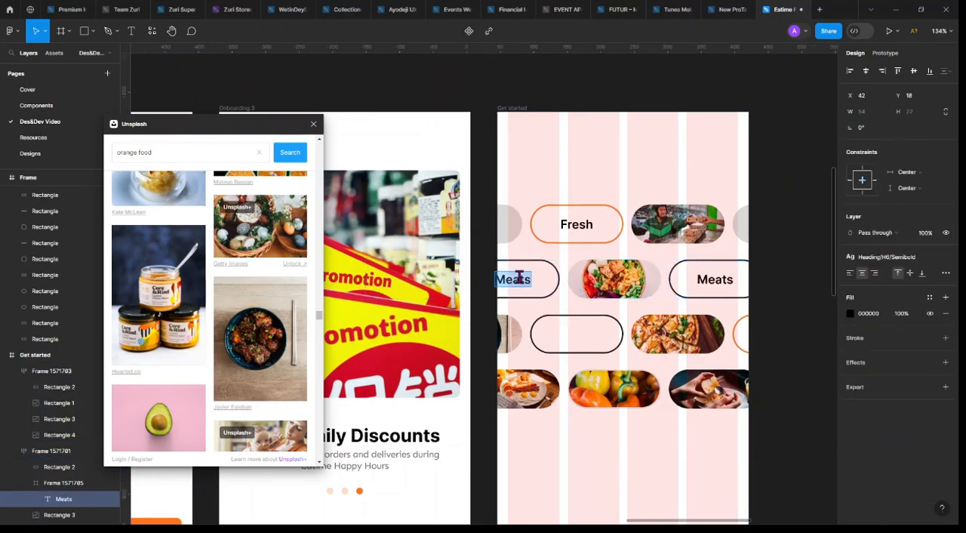
{"action": "type", "text": "Swallo"}
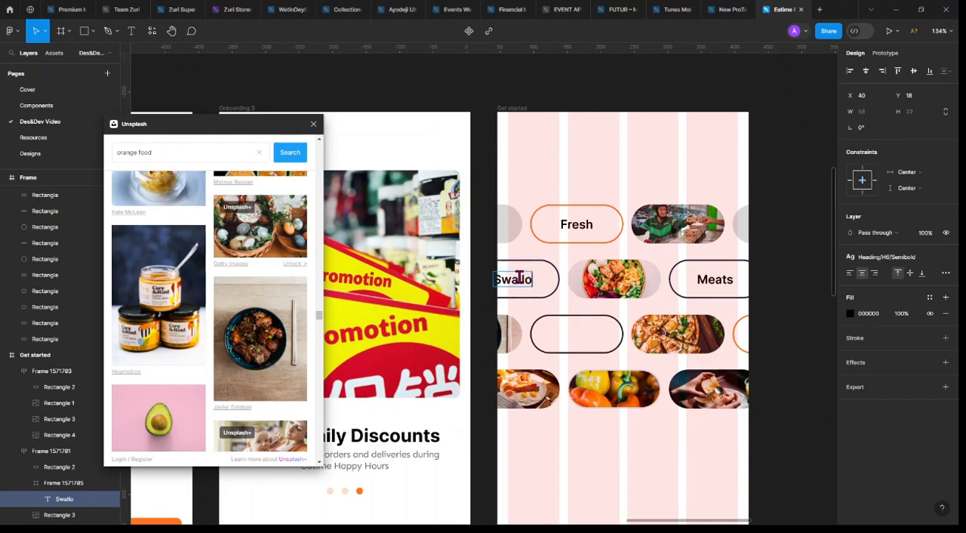
{"action": "type", "text": "w"}
{"action": "key", "text": "Escape"}
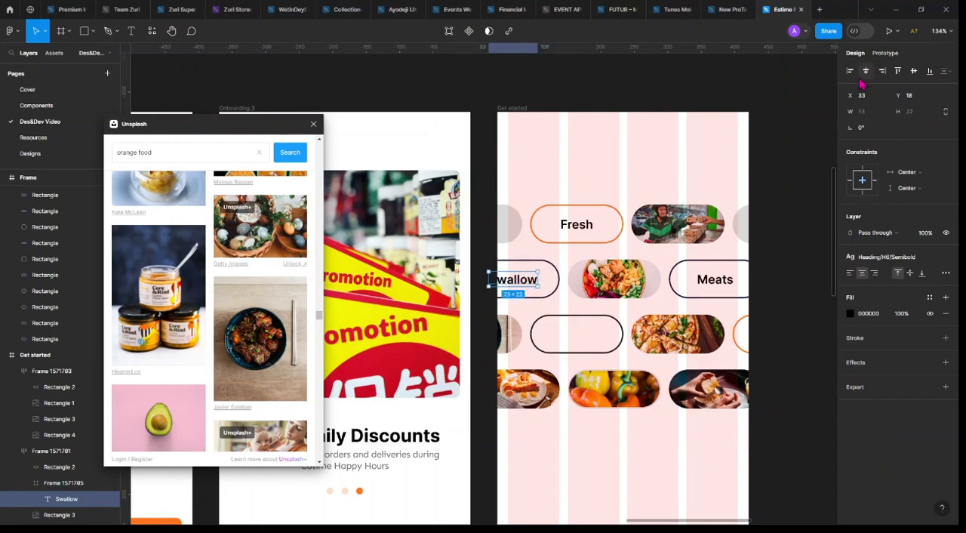
Set the outline of the "Swallow" pill to the library's Stroke colour, keeping its label black
{"action": "left_click", "coordinate": [556, 280]}
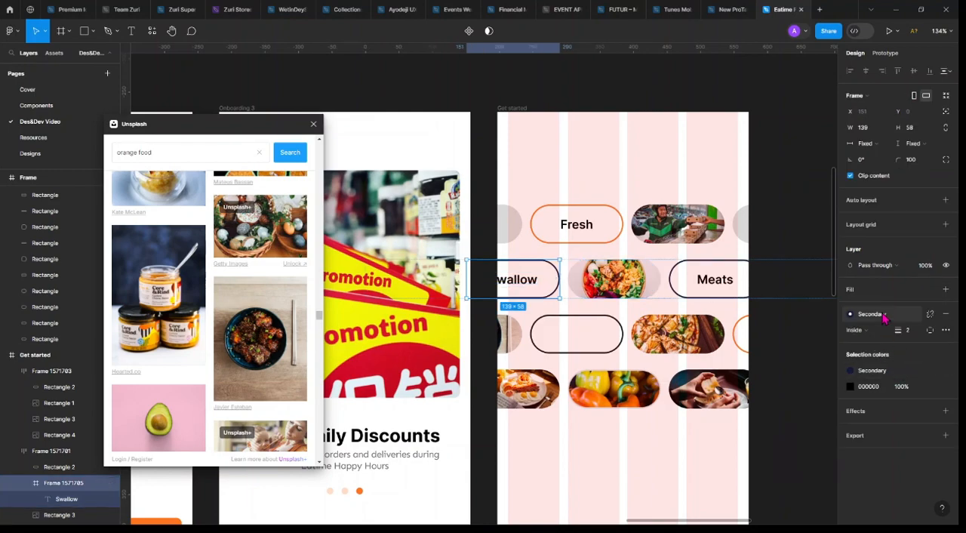
{"action": "left_click", "coordinate": [885, 316]}
{"action": "left_click", "coordinate": [776, 445]}
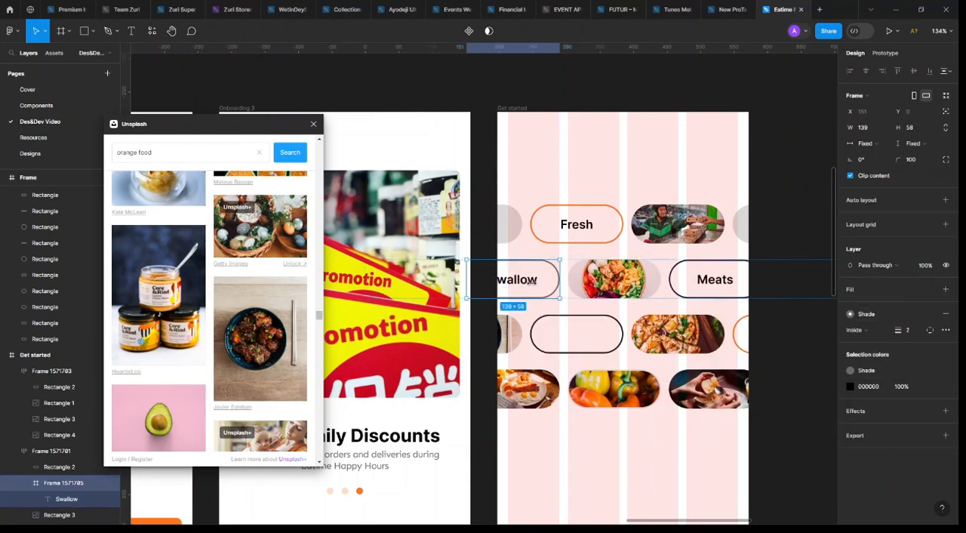
{"action": "left_click", "coordinate": [929, 386]}
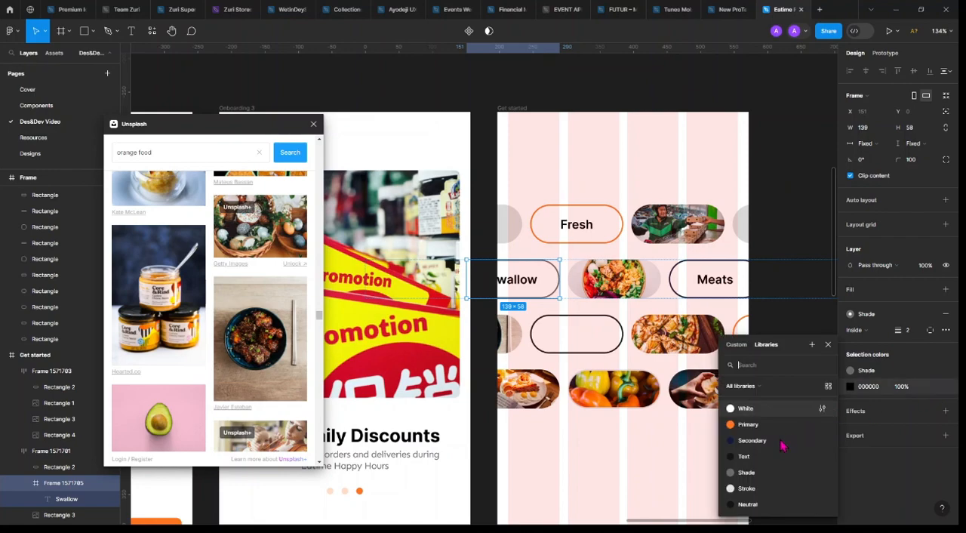
{"action": "key", "text": "Escape"}
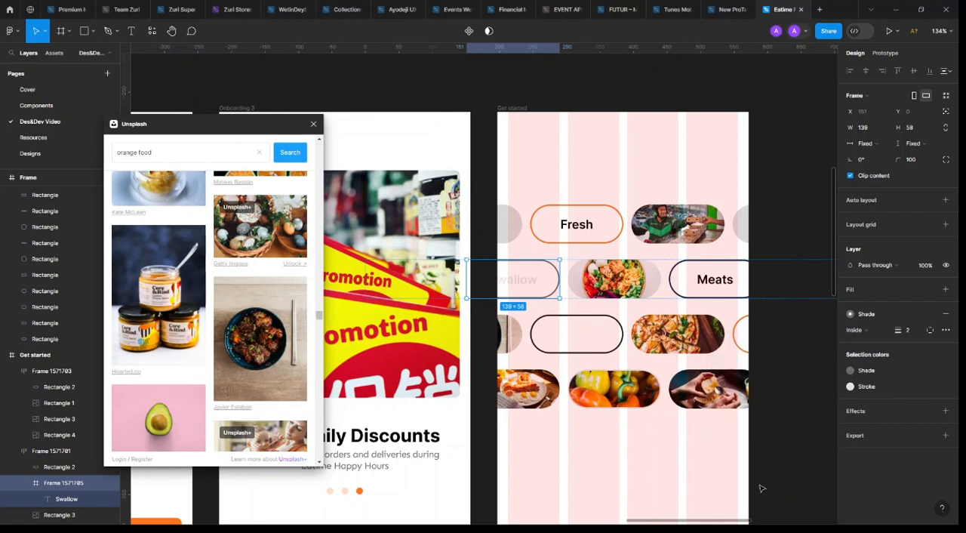
{"action": "left_click", "coordinate": [876, 375]}
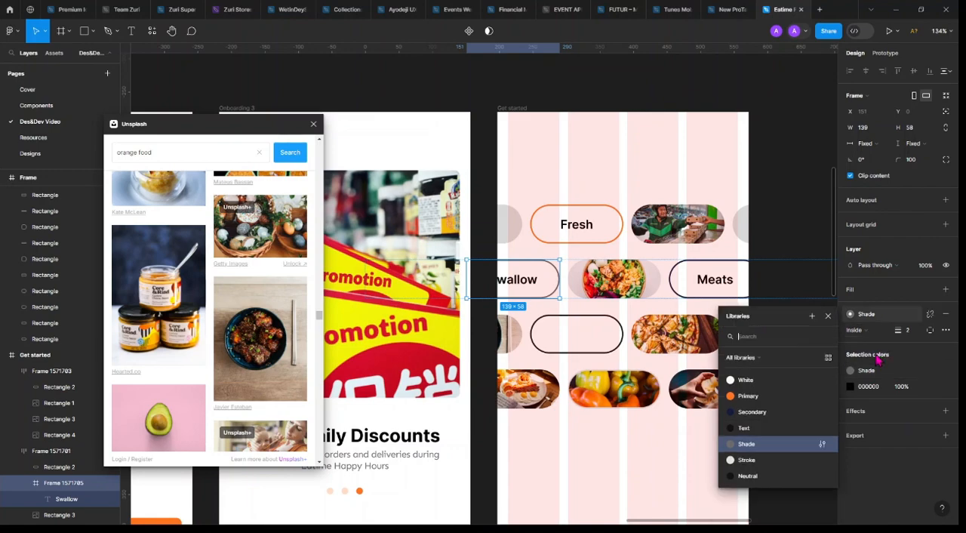
{"action": "left_click", "coordinate": [753, 459]}
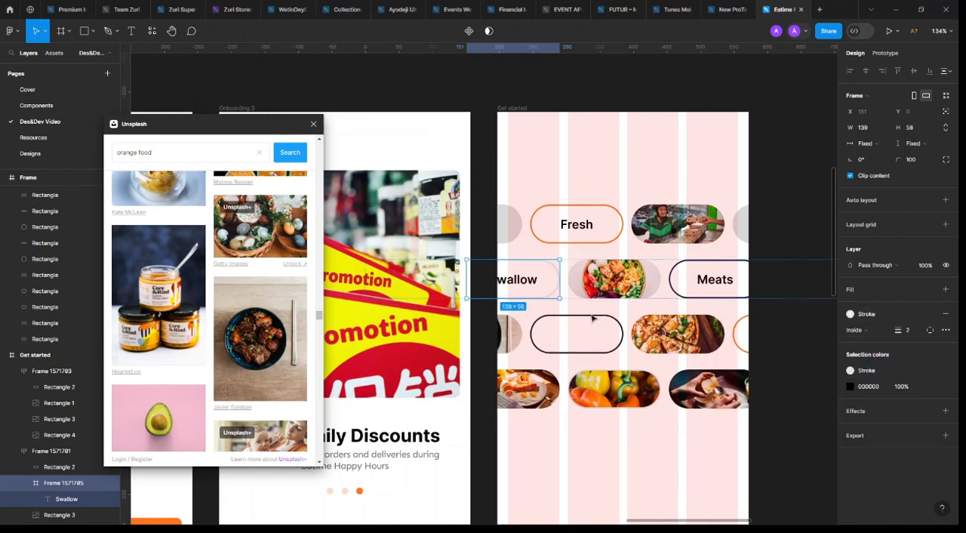
Place a copy of the "Swallow" pill in the third row, directly after the dark outlined pill
{"action": "left_click", "coordinate": [530, 279]}
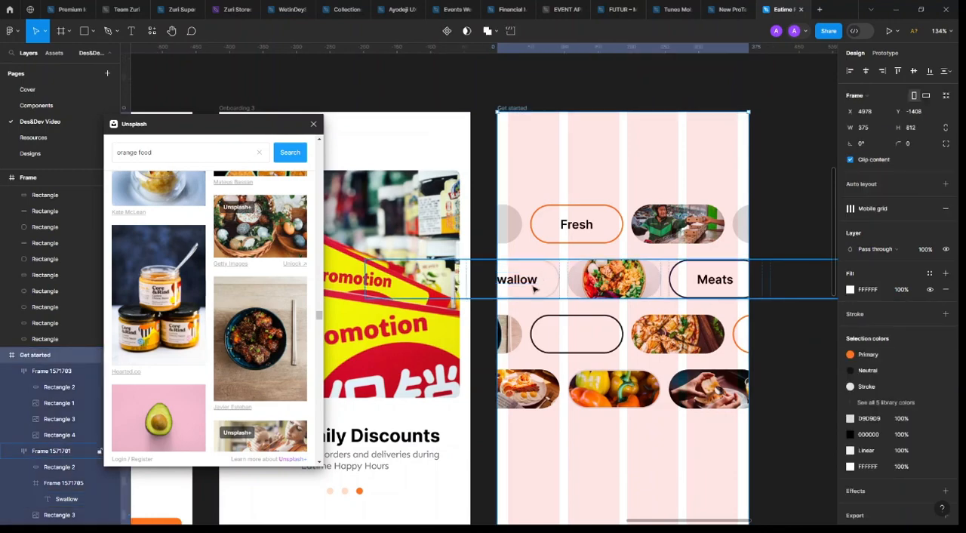
{"action": "left_click", "coordinate": [541, 277]}
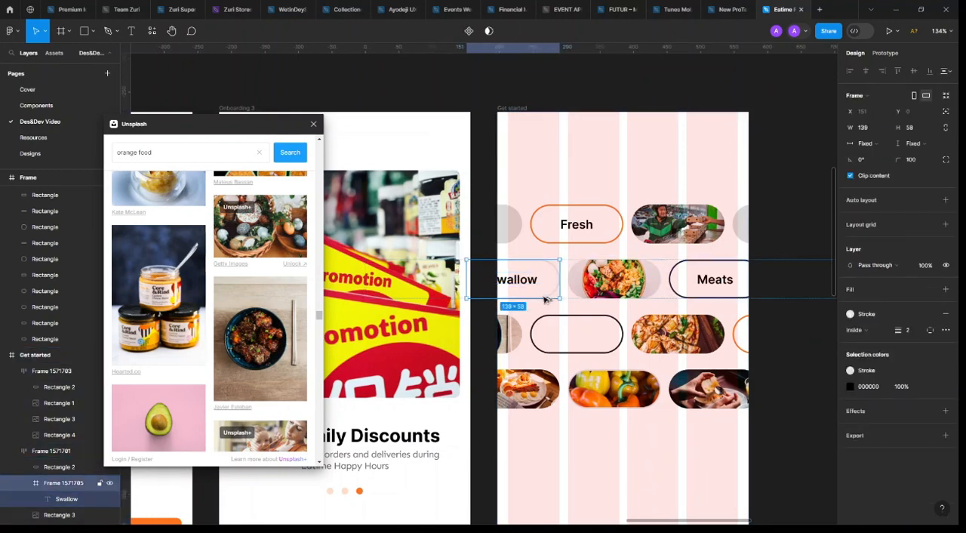
{"action": "left_click_drag", "start_coordinate": [613, 337], "coordinate": [627, 337]}
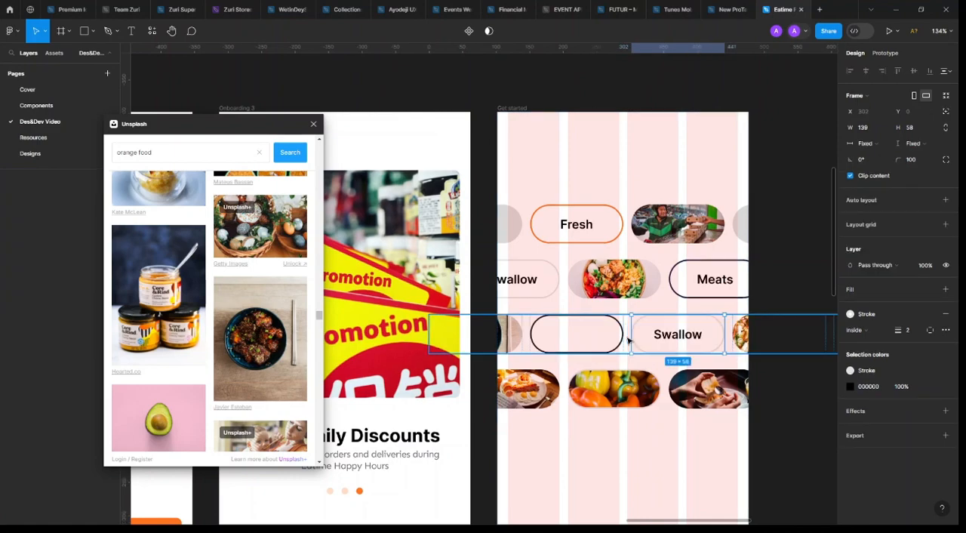
Change the label of the third row's copied pill to "Drinks"
{"action": "double_click", "coordinate": [679, 334]}
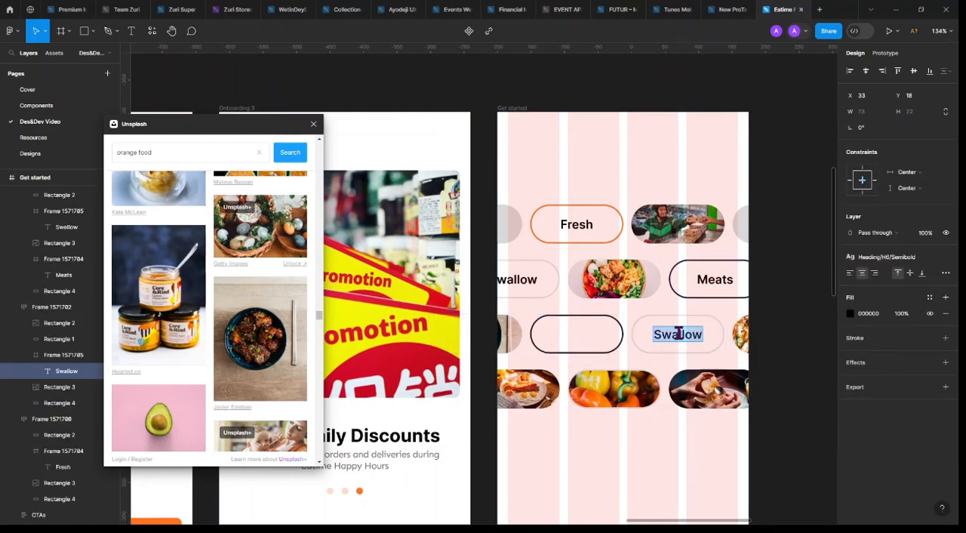
{"action": "key", "text": "BackSpace"}
{"action": "type", "text": "Drinks"}
{"action": "key", "text": "Escape"}
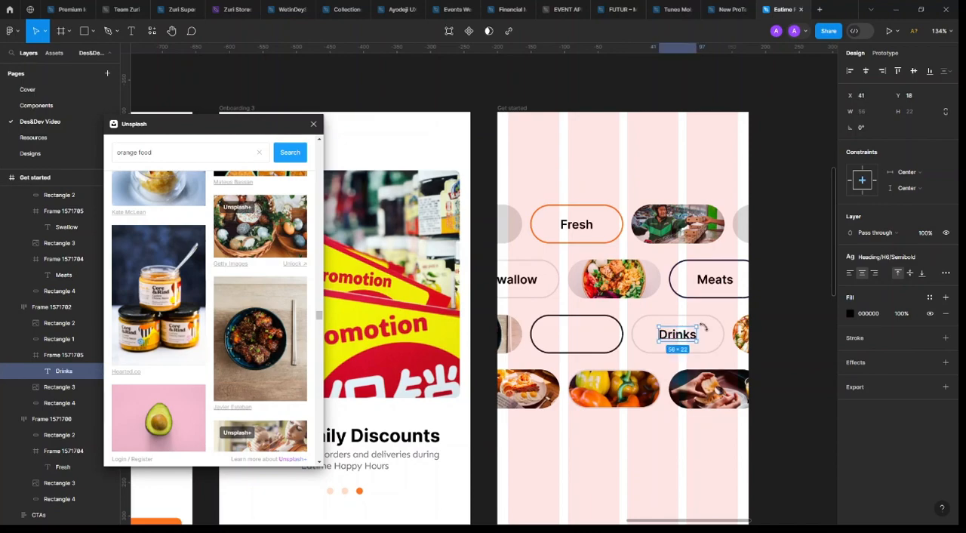
{"action": "key", "text": "Escape"}
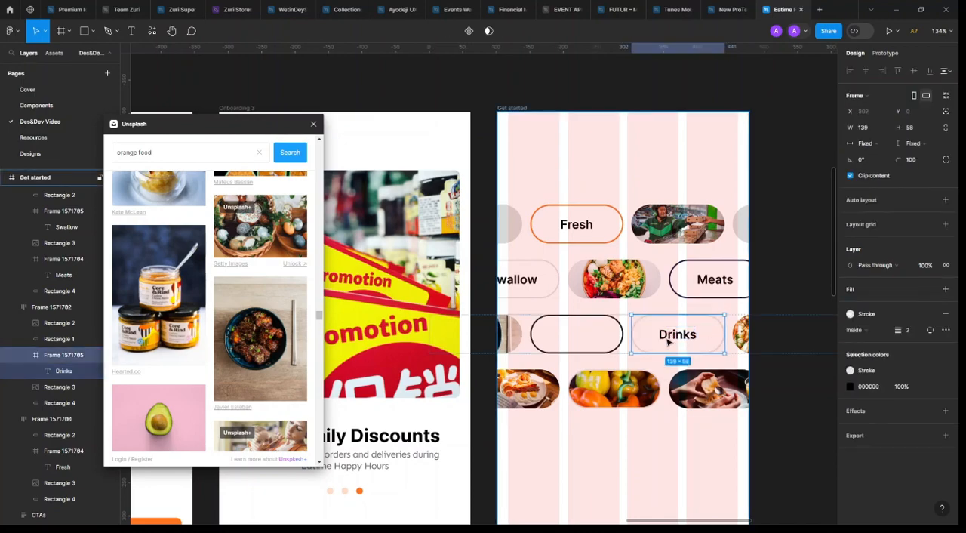
Duplicate the "Drinks" pill in the third row and delete that row's empty dark outlined pill
{"action": "key", "text": "ctrl+d"}
{"action": "key", "text": "Escape"}
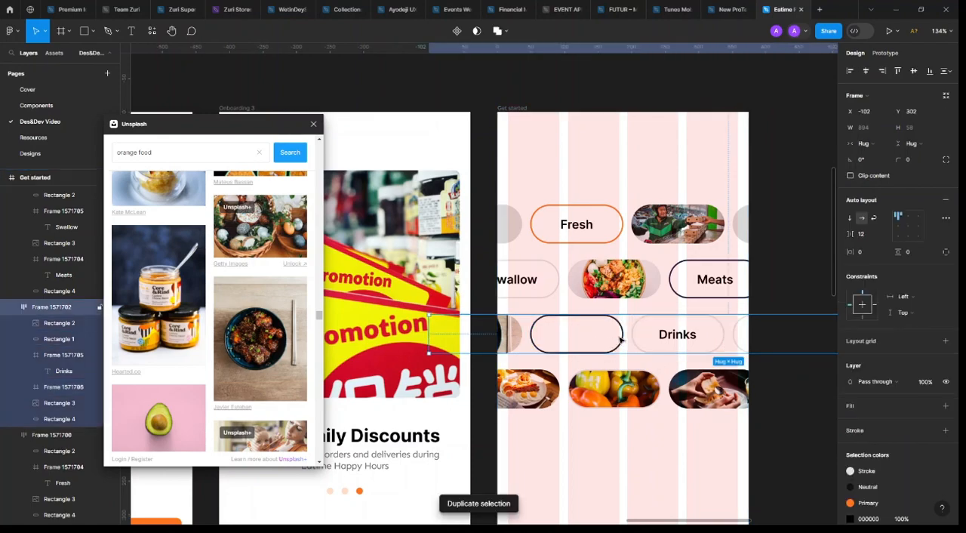
{"action": "left_click", "coordinate": [674, 337]}
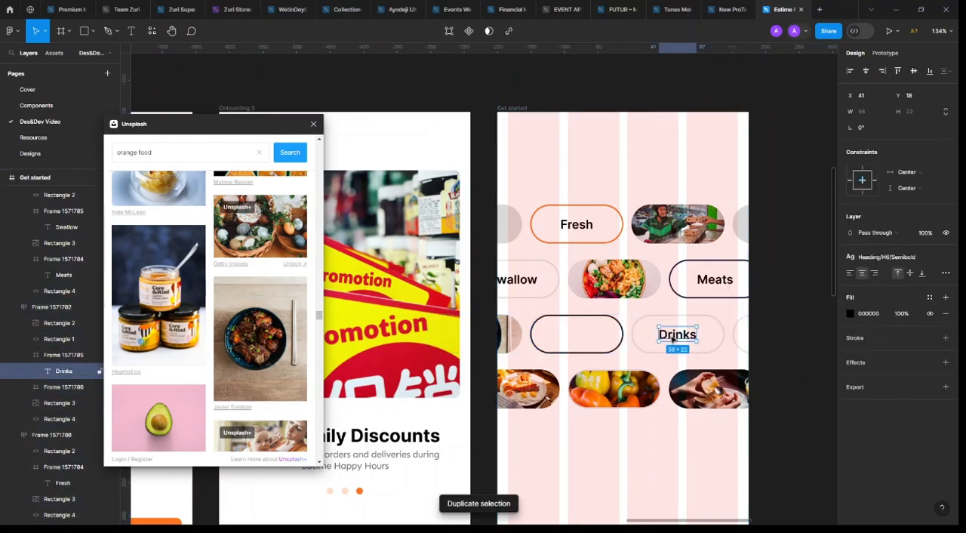
{"action": "left_click", "coordinate": [620, 332]}
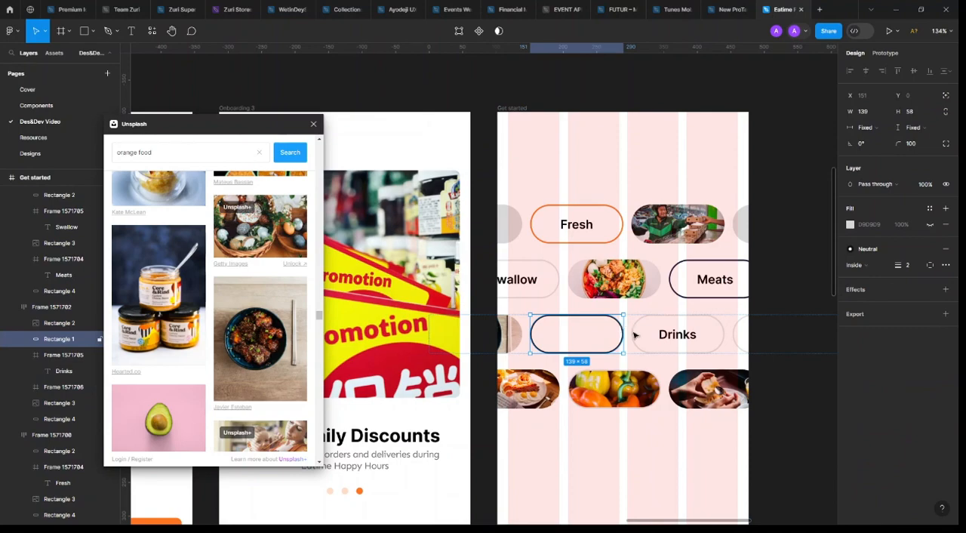
{"action": "key", "text": "Delete"}
Change the label of the third row's first "Drinks" pill to "Snacks" and move that pill to the start of the row
{"action": "double_click", "coordinate": [578, 333]}
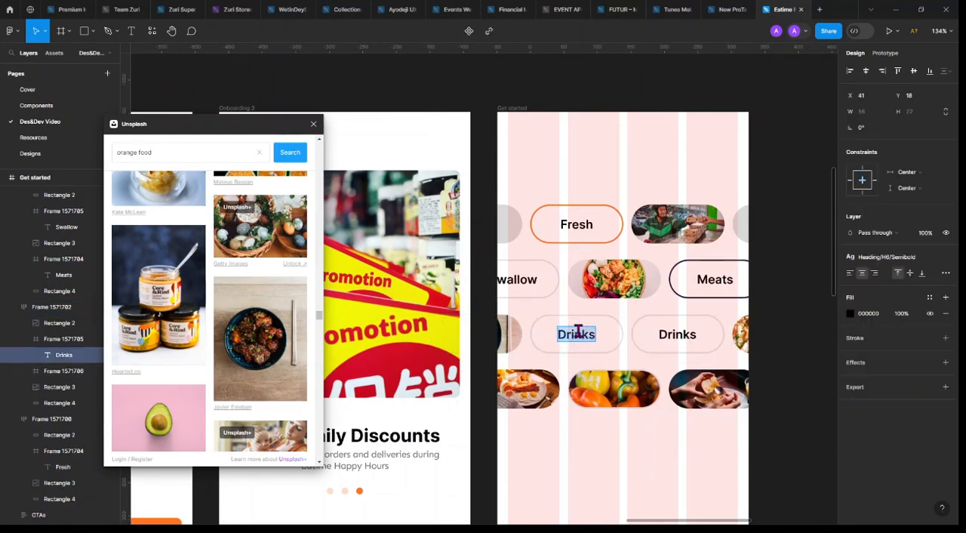
{"action": "type", "text": "Snacks"}
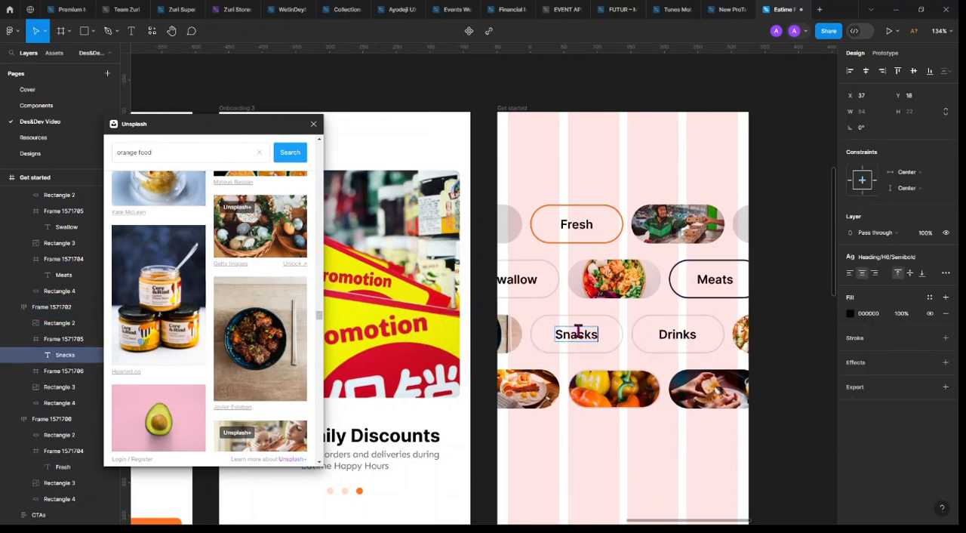
{"action": "key", "text": "Escape"}
{"action": "left_click", "coordinate": [603, 340]}
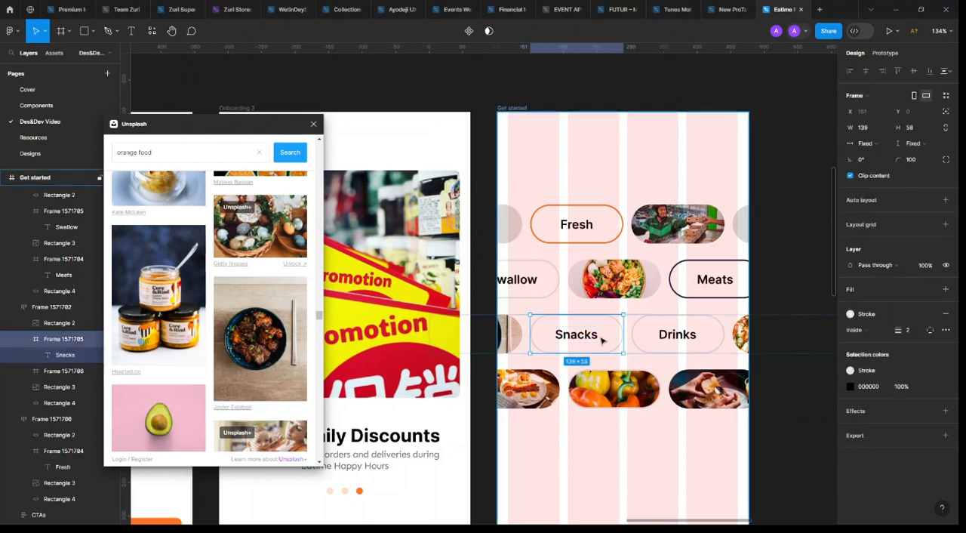
{"action": "left_click_drag", "start_coordinate": [602, 340], "coordinate": [472, 340]}
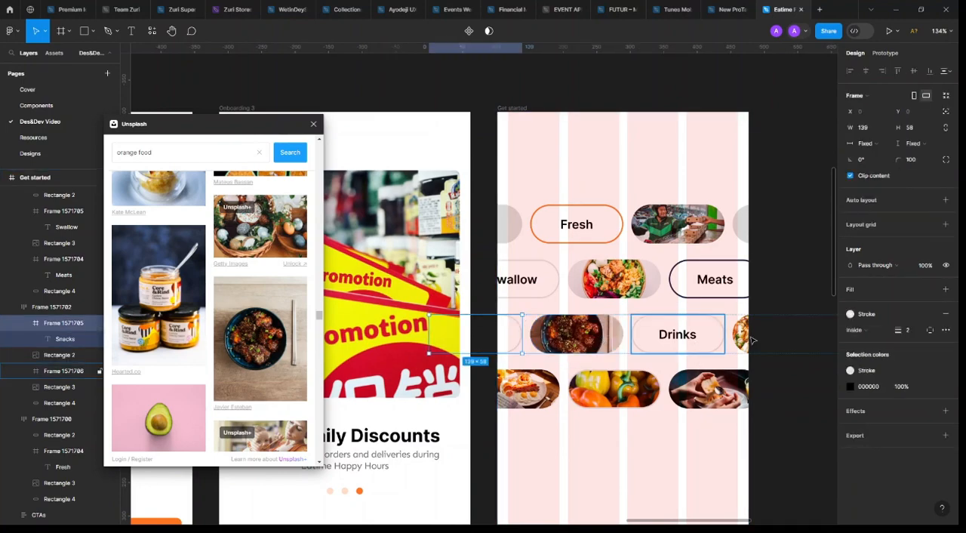
Set the fill of the last grey pill in the first row to the library's Stroke colour
{"action": "left_click", "coordinate": [744, 239]}
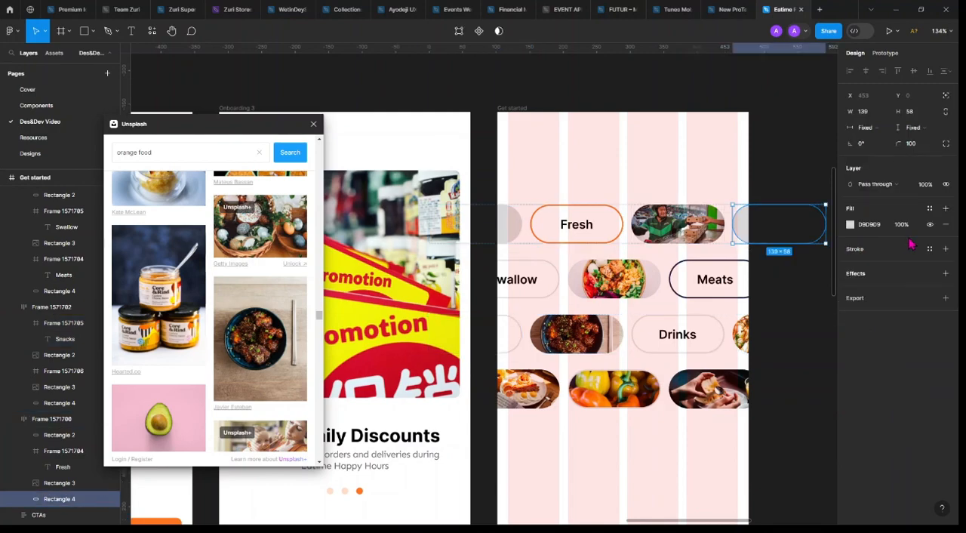
{"action": "left_click", "coordinate": [929, 209]}
{"action": "key", "text": "Escape"}
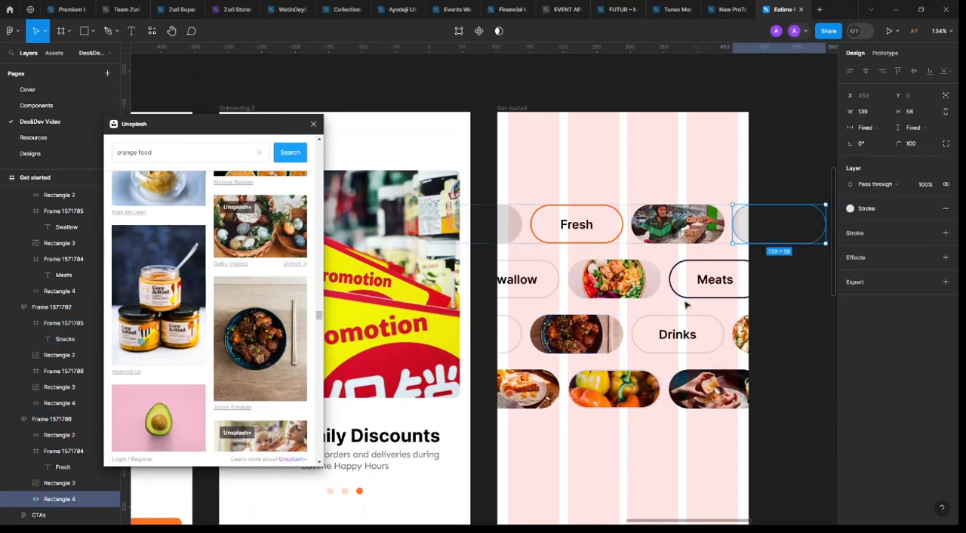
Set the fill of the first pill in the first row to the library's Secondary colour
{"action": "left_click", "coordinate": [498, 223]}
{"action": "left_click", "coordinate": [929, 208]}
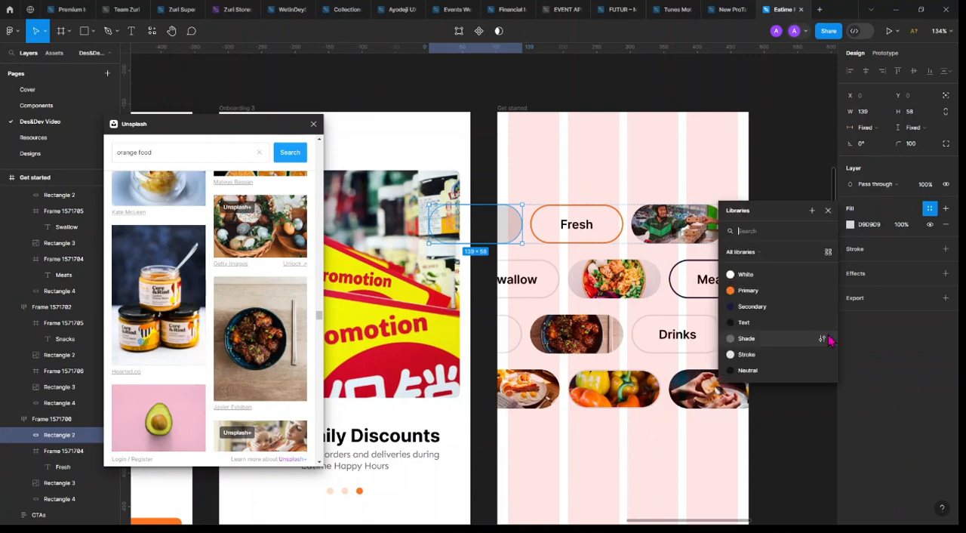
{"action": "left_click", "coordinate": [802, 310]}
{"action": "left_click", "coordinate": [778, 165]}
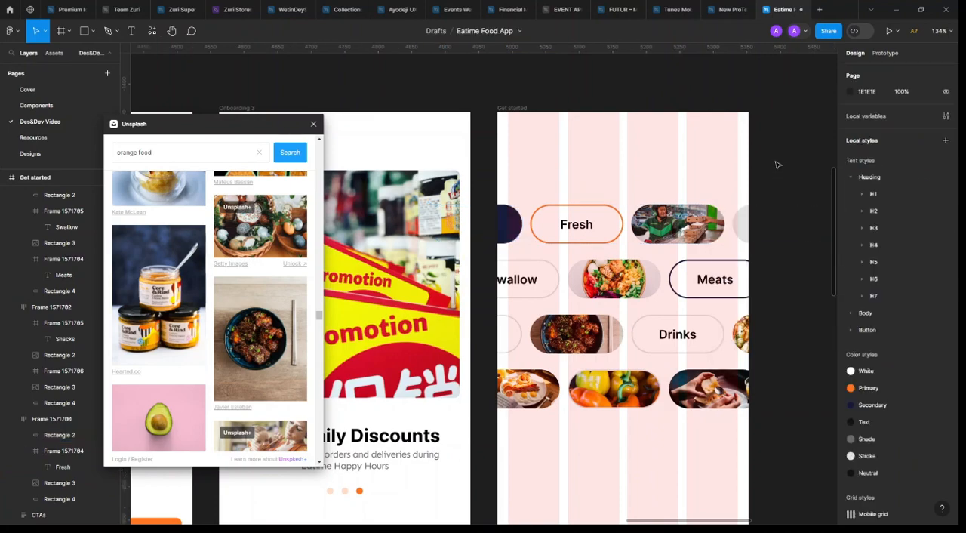
Hide the layout grids and check the Get started screen beside the onboarding screens
{"action": "key", "text": "shift+g"}
{"action": "scroll", "coordinate": [773, 172], "scroll_direction": "down", "scroll_amount": 5}
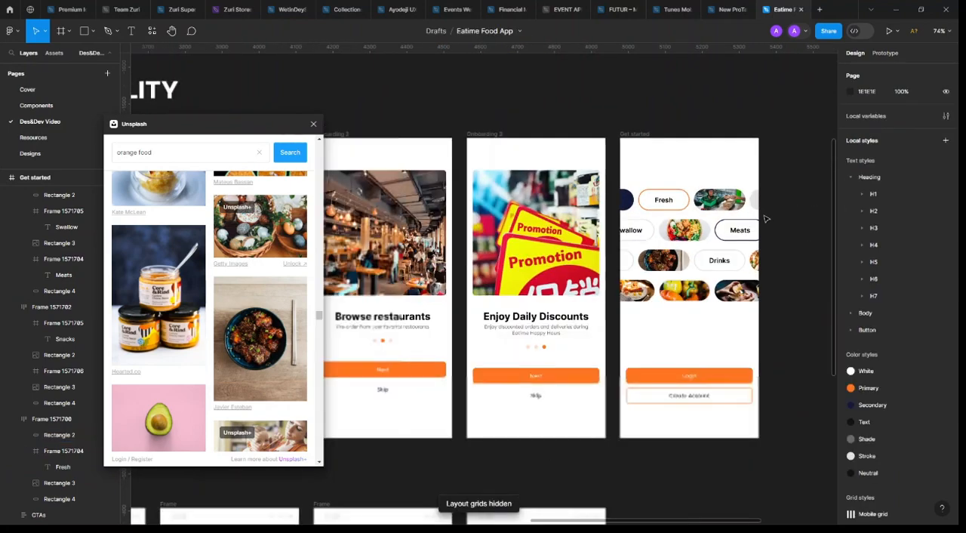
{"action": "scroll", "coordinate": [774, 172], "scroll_direction": "right", "scroll_amount": 3}
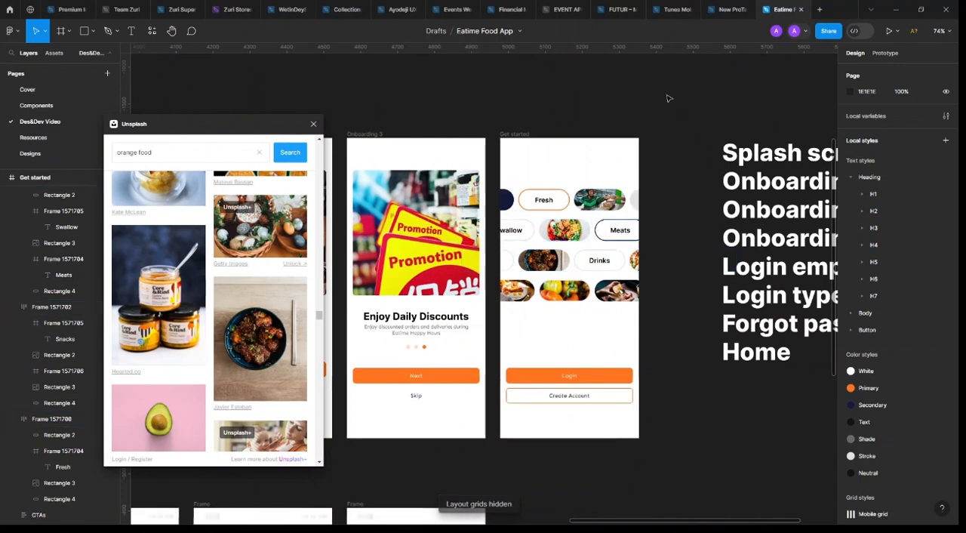
{"action": "scroll", "coordinate": [667, 104], "scroll_direction": "right", "scroll_amount": 2}
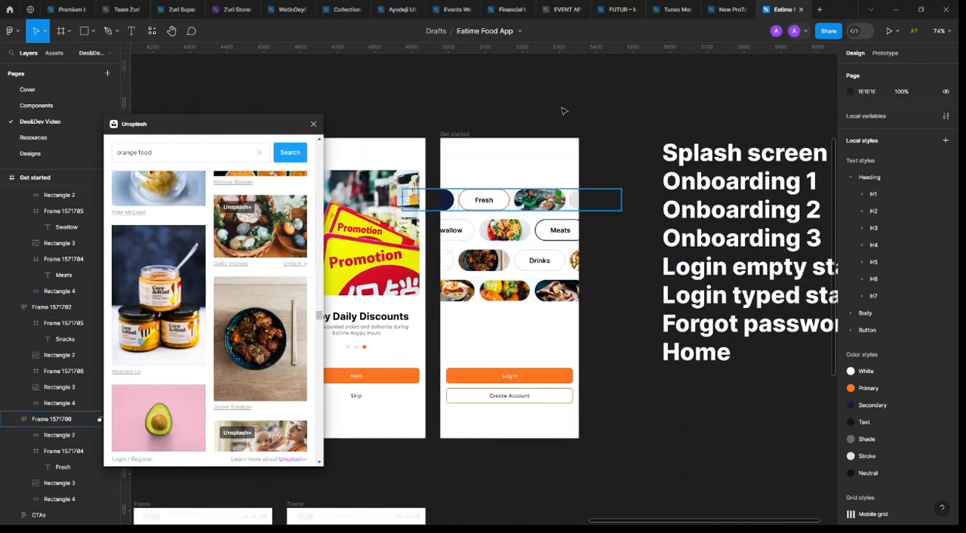
Set the outline of the "Meats" pill to the library's Primary colour
{"action": "left_click", "coordinate": [453, 205]}
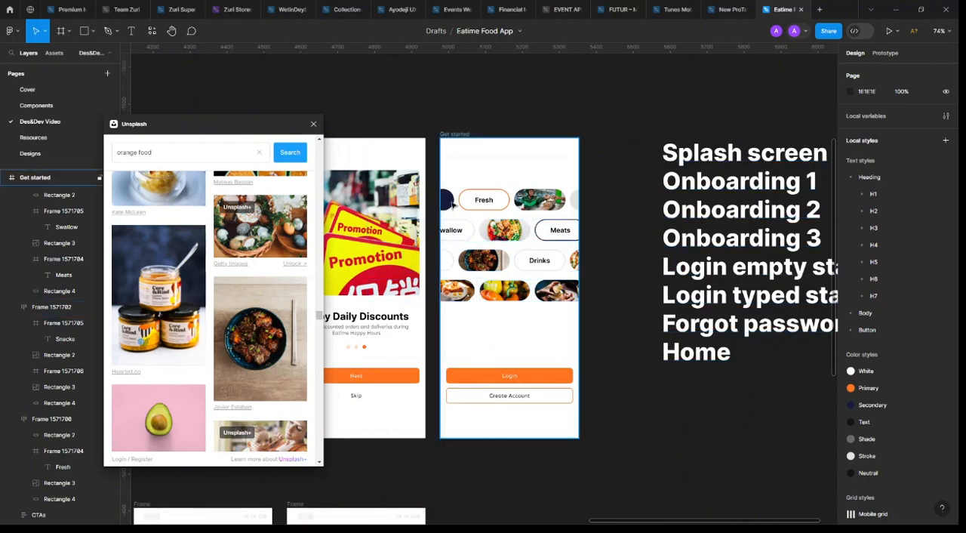
{"action": "scroll", "coordinate": [451, 202], "scroll_direction": "up", "scroll_amount": 5}
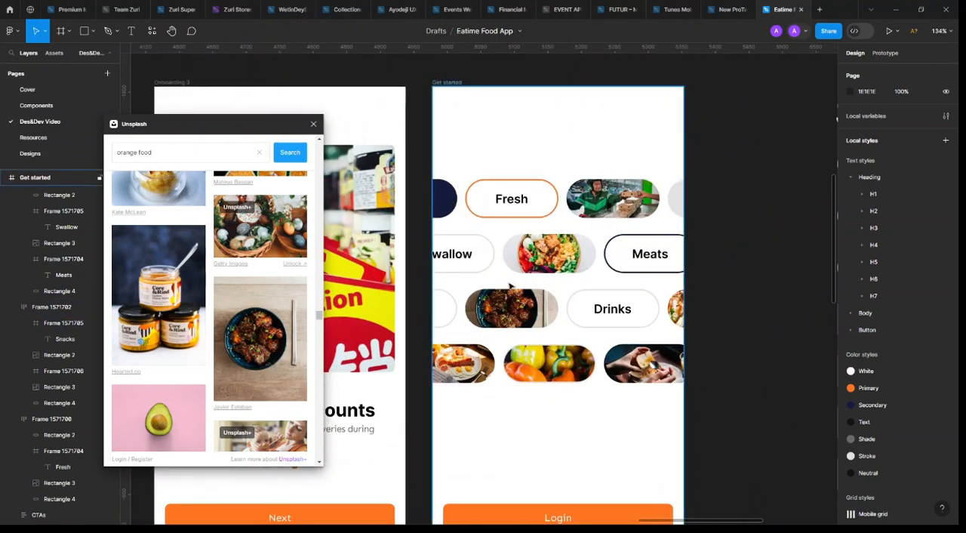
{"action": "left_click", "coordinate": [647, 259]}
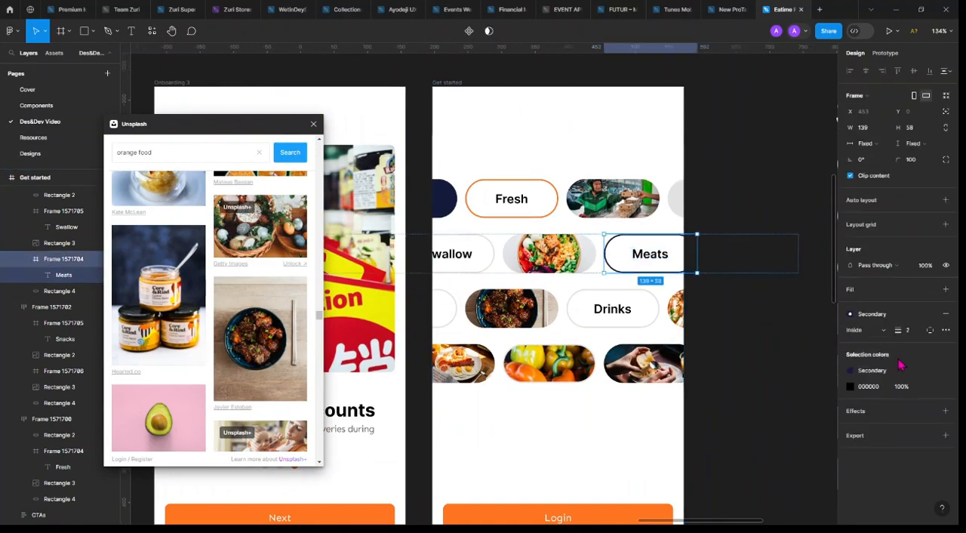
{"action": "left_click", "coordinate": [872, 313]}
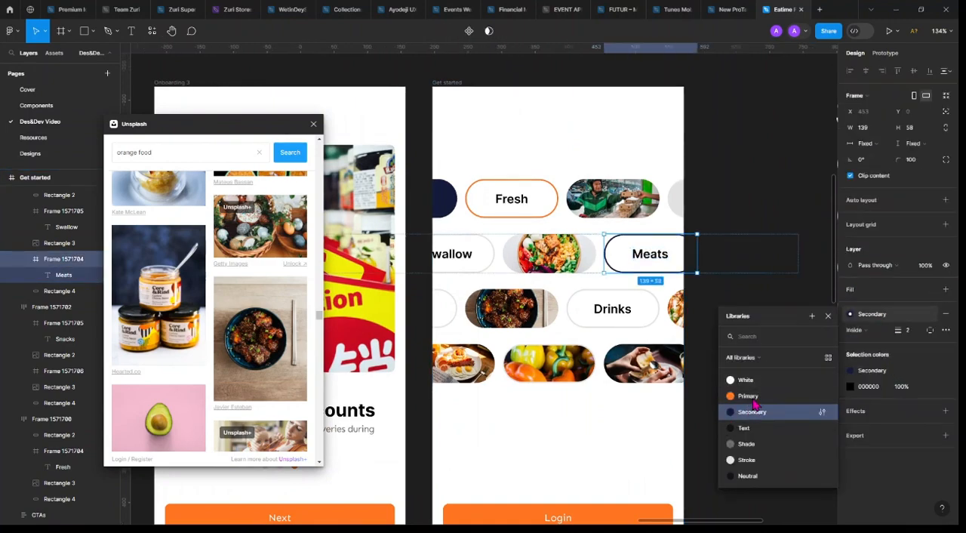
{"action": "left_click", "coordinate": [747, 404]}
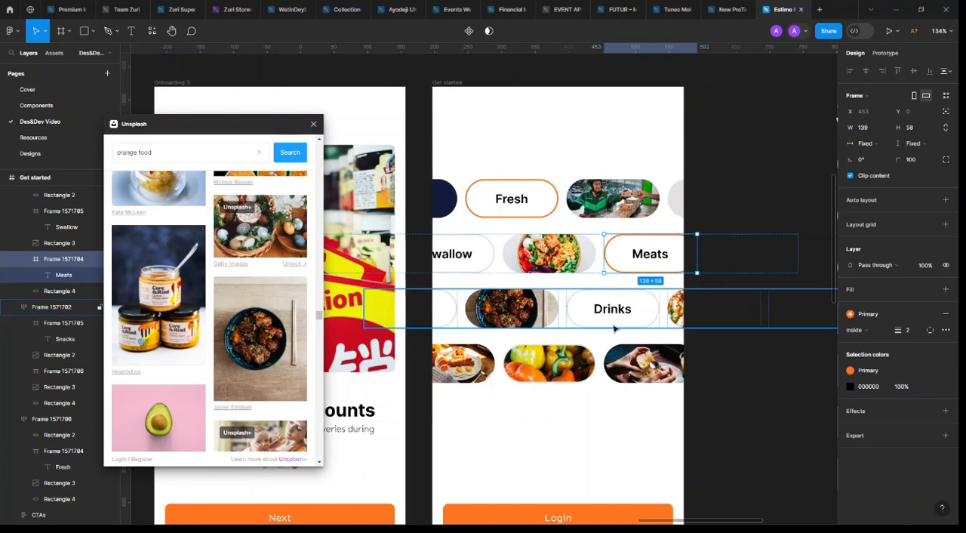
Set the outlines of the third row's "Snacks" and "Drinks" pills together to the Primary colour
{"action": "left_click", "coordinate": [462, 301], "text": "ctrl"}
{"action": "left_click", "coordinate": [468, 304], "text": "ctrl"}
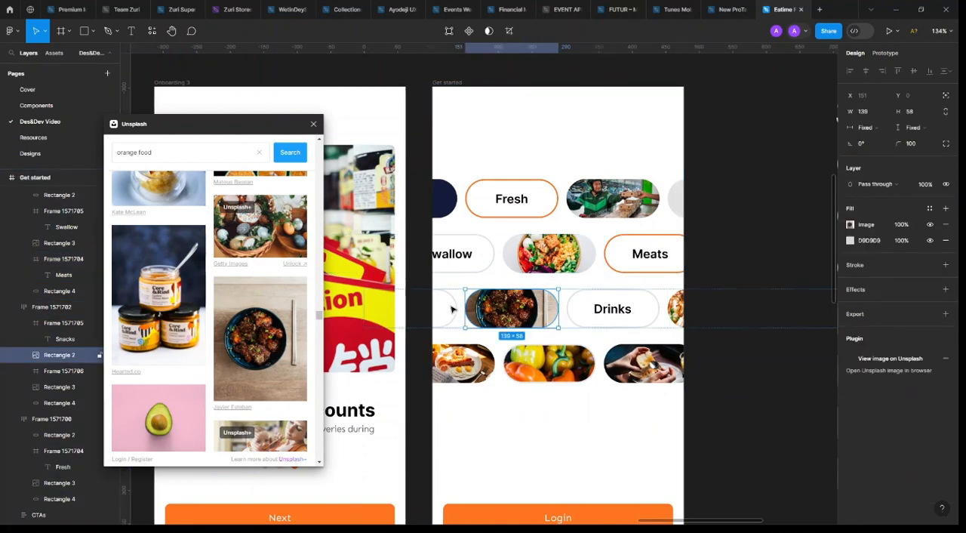
{"action": "left_click", "coordinate": [450, 304]}
{"action": "left_click", "coordinate": [657, 317], "text": "shift"}
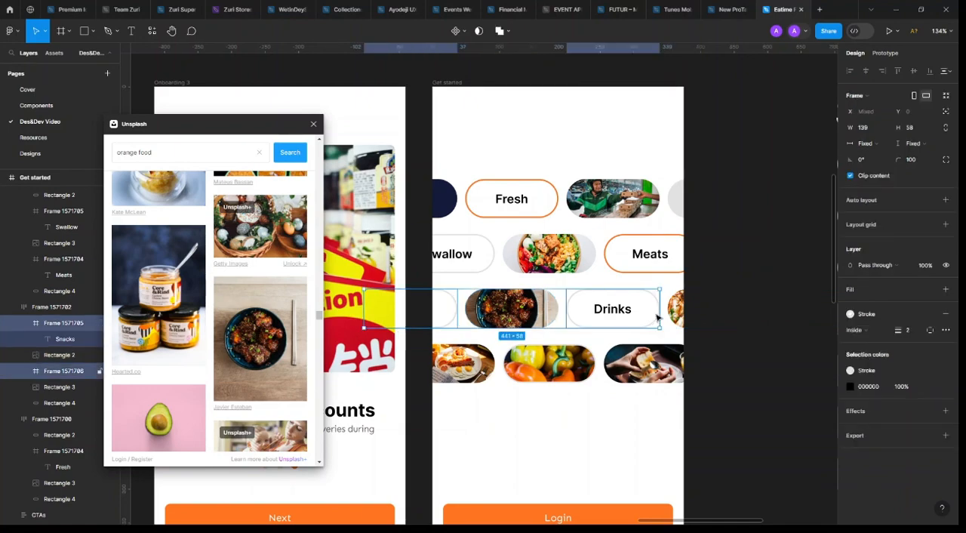
{"action": "left_click", "coordinate": [930, 329]}
{"action": "left_click", "coordinate": [779, 399]}
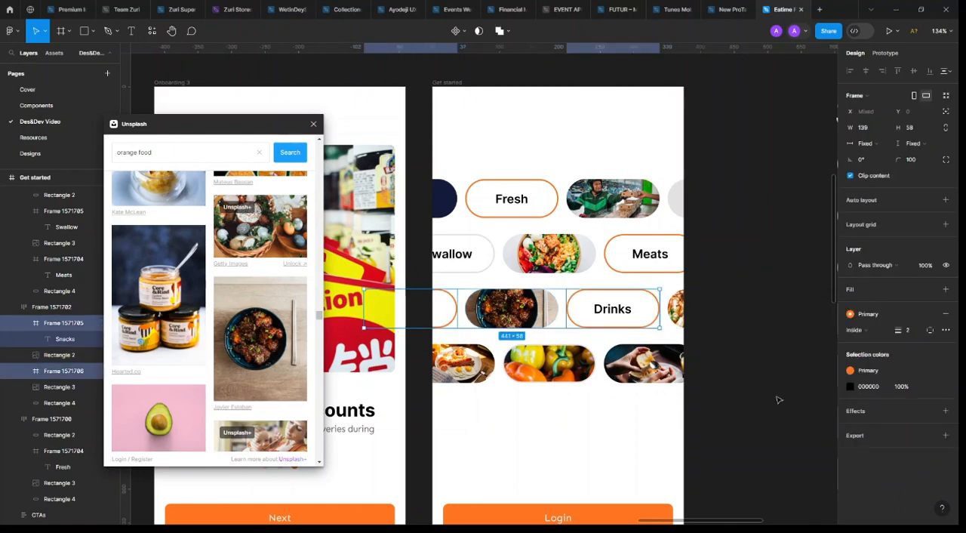
Set the outline of the "Swallow" pill in the second row to the Primary colour
{"action": "left_click", "coordinate": [501, 254]}
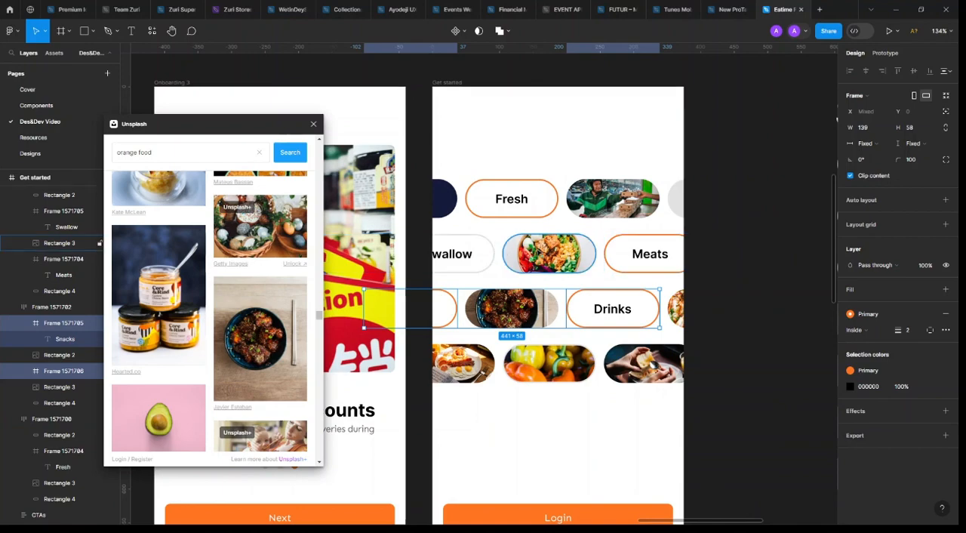
{"action": "left_click", "coordinate": [474, 254]}
{"action": "left_click", "coordinate": [886, 317]}
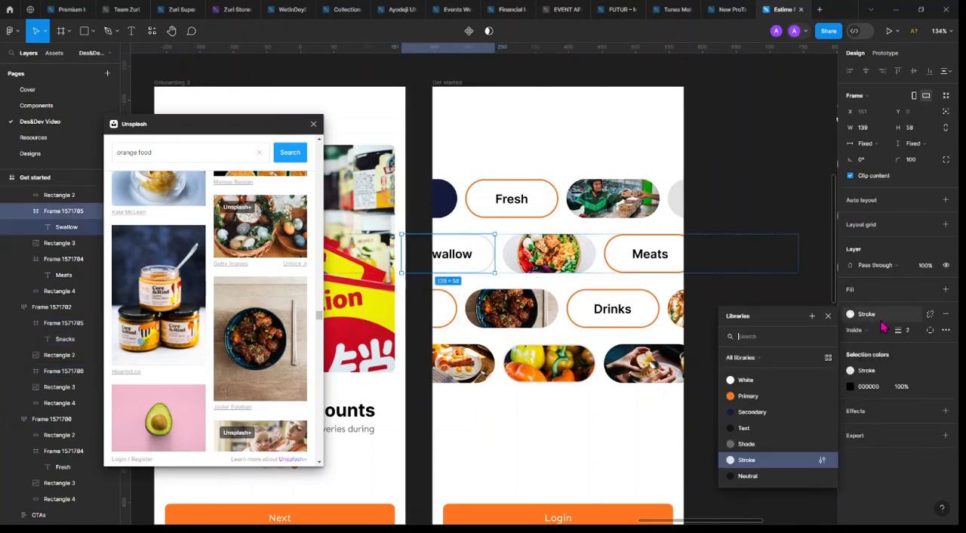
{"action": "left_click", "coordinate": [759, 399]}
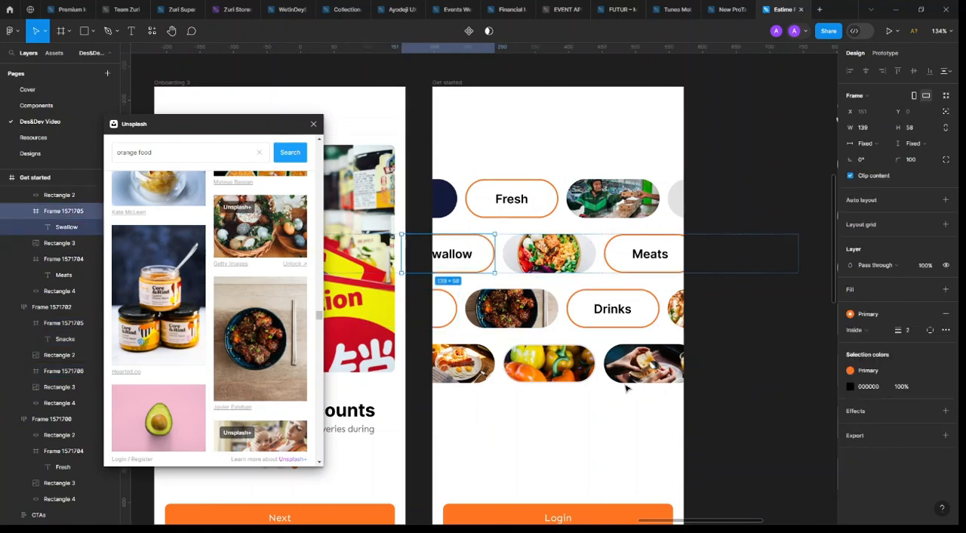
Set the outline of the bell pepper photo pill in the fourth row to the Primary colour
{"action": "left_click", "coordinate": [549, 363]}
{"action": "left_click", "coordinate": [868, 266]}
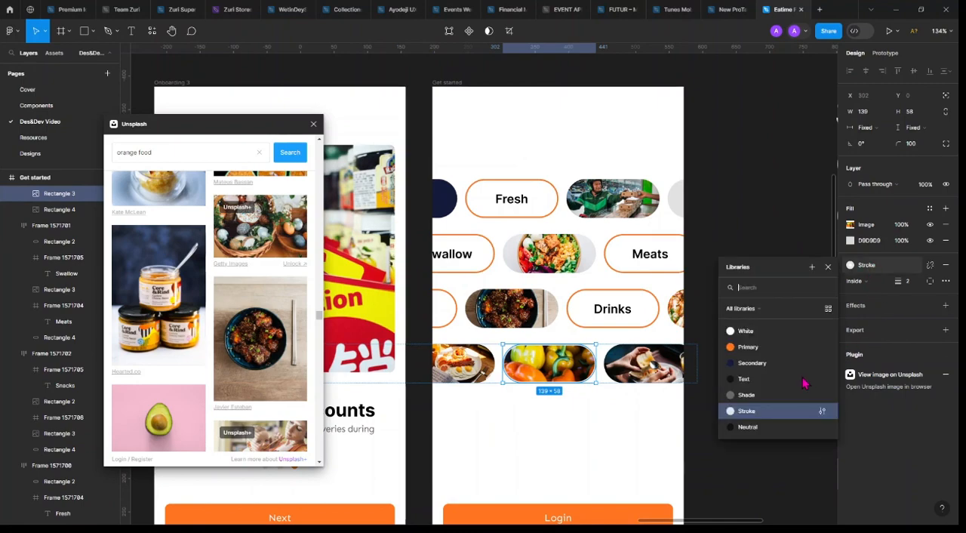
{"action": "left_click", "coordinate": [763, 349]}
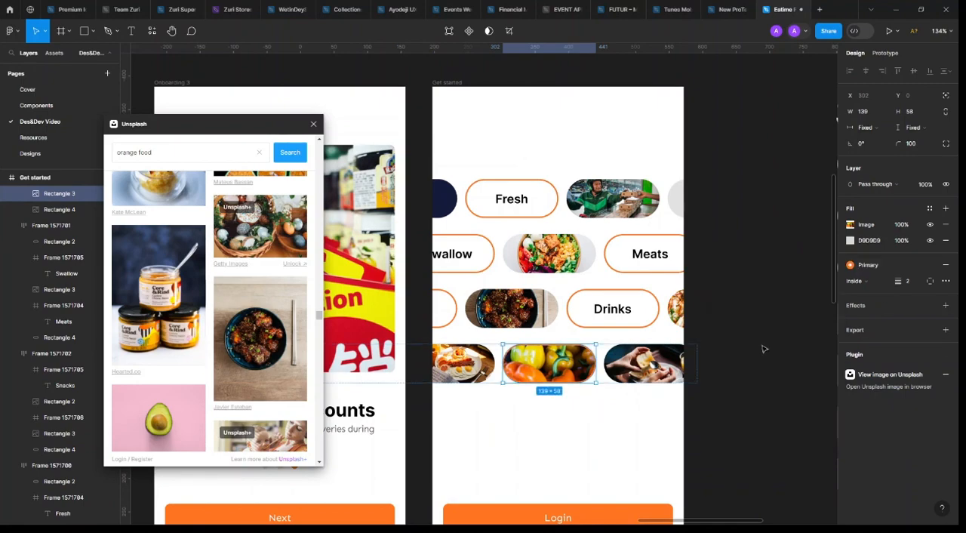
{"action": "left_click", "coordinate": [763, 349]}
Move the Unsplash plugin window off the Onboarding 2 screen
{"action": "scroll", "coordinate": [763, 348], "scroll_direction": "down", "scroll_amount": 4}
{"action": "scroll", "coordinate": [724, 343], "scroll_direction": "right", "scroll_amount": 4}
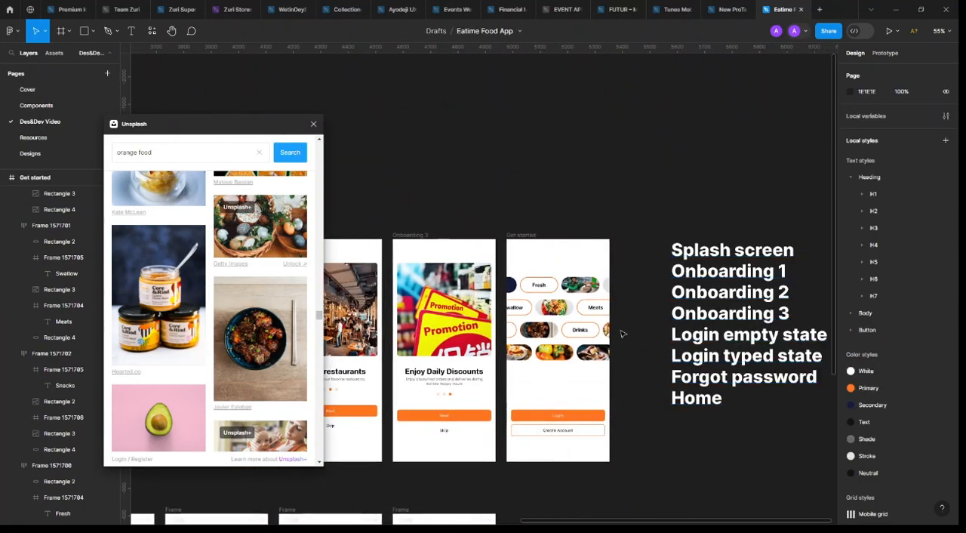
{"action": "scroll", "coordinate": [621, 332], "scroll_direction": "down", "scroll_amount": 2}
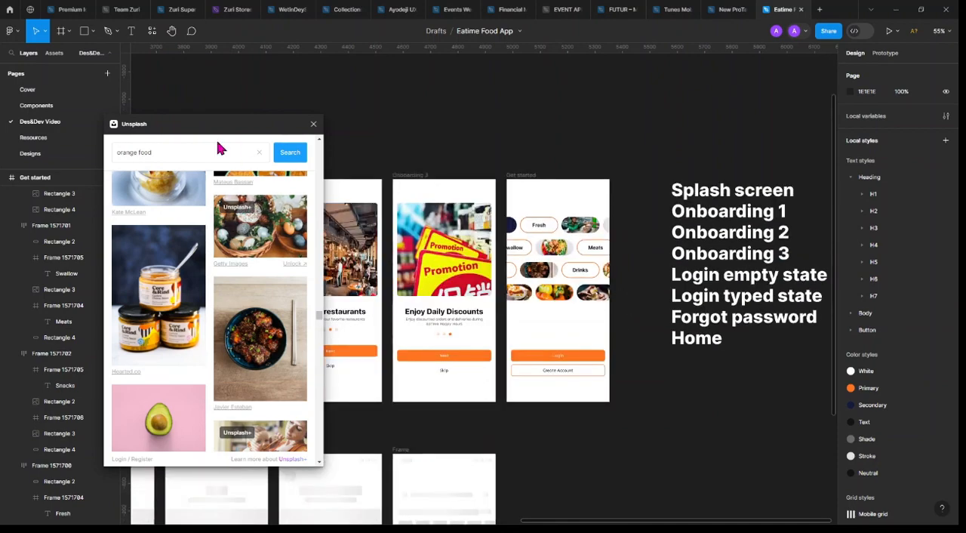
{"action": "left_click_drag", "start_coordinate": [217, 129], "coordinate": [162, 111]}
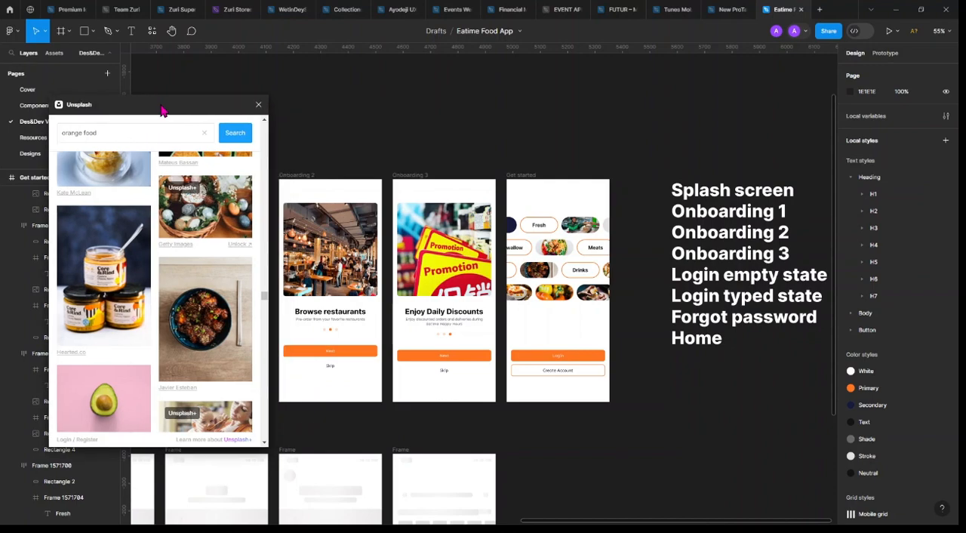
Compare the wireframes with the high-fidelity screens, examining the second row's unstyled frames and the content of Onboarding 1
{"action": "scroll", "coordinate": [655, 235], "scroll_direction": "left", "scroll_amount": 2}
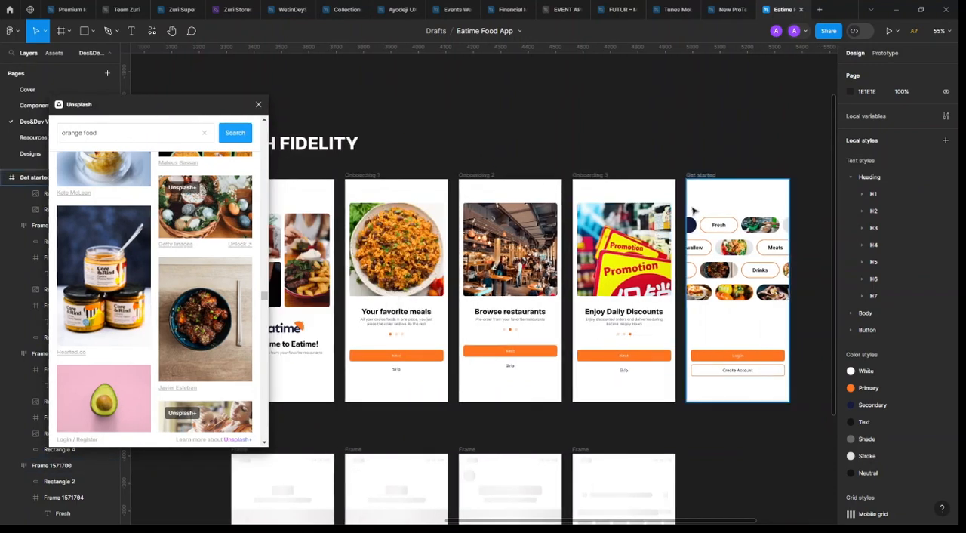
{"action": "scroll", "coordinate": [690, 208], "scroll_direction": "down", "scroll_amount": 2}
{"action": "scroll", "coordinate": [496, 384], "scroll_direction": "left", "scroll_amount": 3}
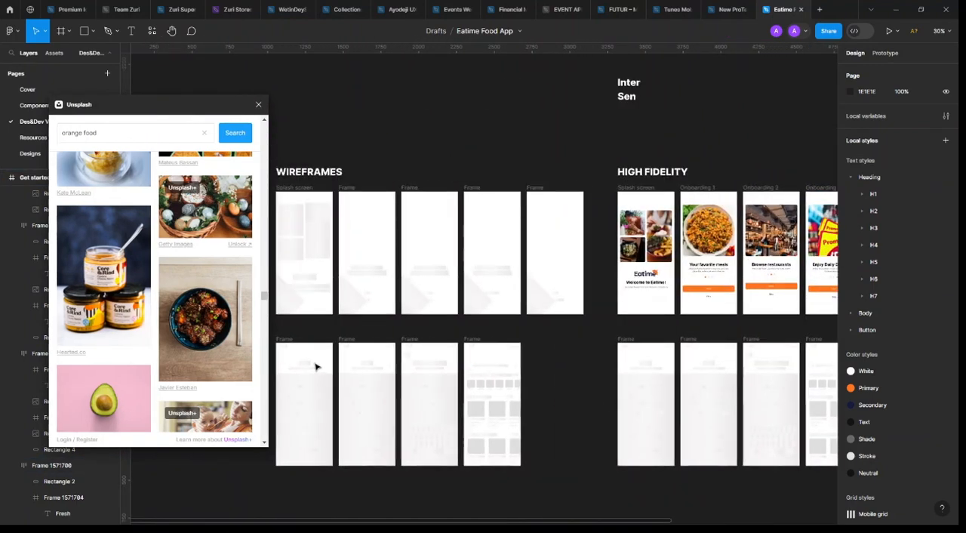
{"action": "scroll", "coordinate": [419, 353], "scroll_direction": "right", "scroll_amount": 2}
{"action": "scroll", "coordinate": [445, 369], "scroll_direction": "right", "scroll_amount": 1}
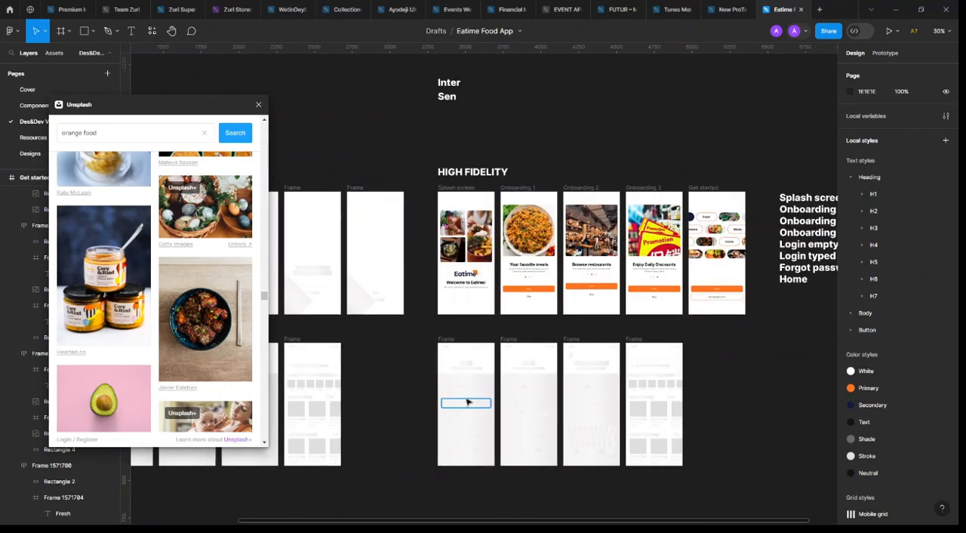
{"action": "scroll", "coordinate": [529, 385], "scroll_direction": "left", "scroll_amount": 1}
{"action": "scroll", "coordinate": [541, 374], "scroll_direction": "right", "scroll_amount": 1}
{"action": "scroll", "coordinate": [460, 375], "scroll_direction": "up", "scroll_amount": 5}
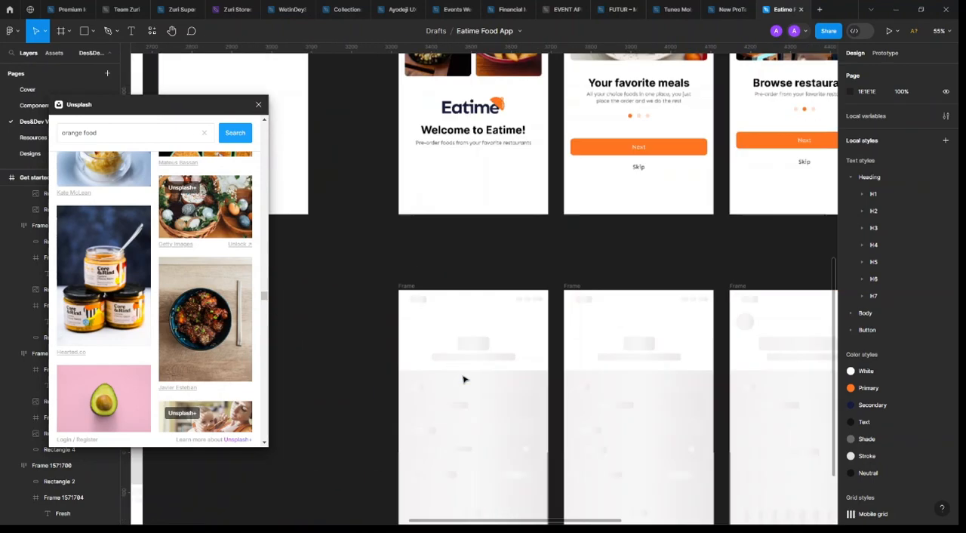
{"action": "left_click", "coordinate": [621, 95]}
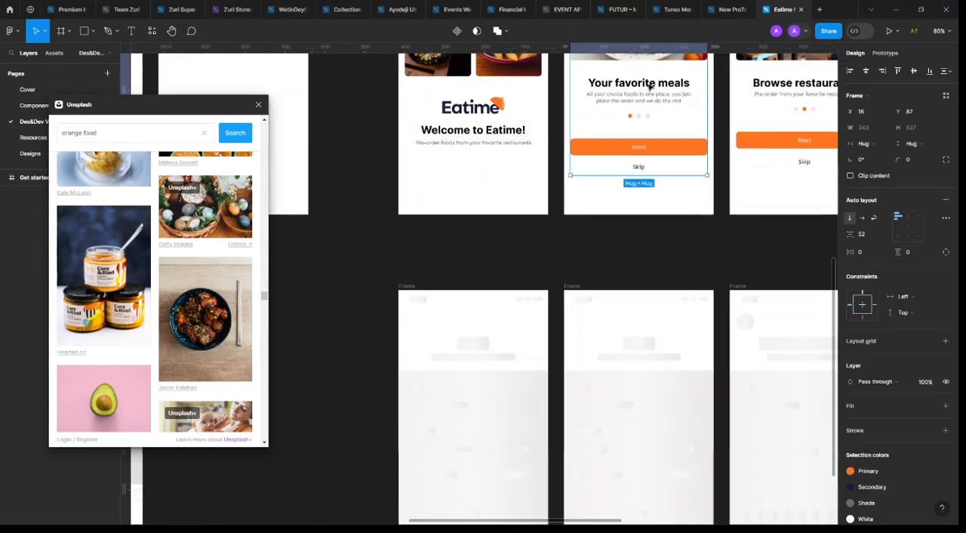
Copy the "Your favorite meals" heading and subtitle block from Onboarding 1 into the first frame of the second row
{"action": "left_click", "coordinate": [626, 91]}
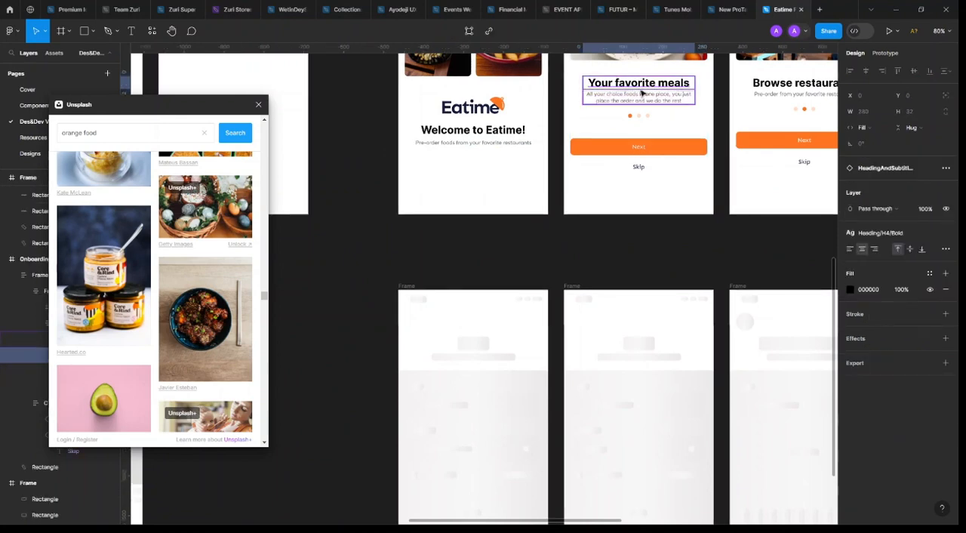
{"action": "left_click", "coordinate": [641, 96]}
{"action": "left_click_drag", "start_coordinate": [491, 342], "coordinate": [492, 326]}
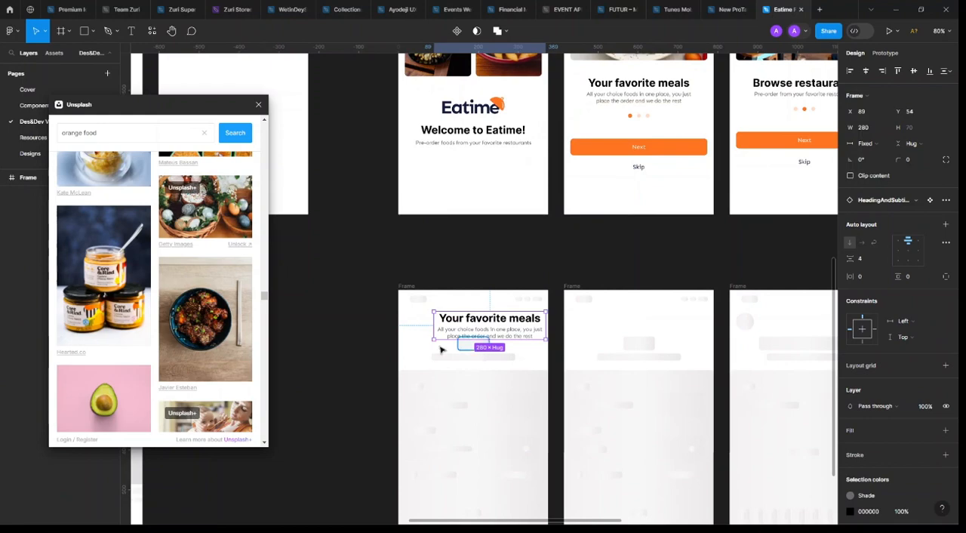
Delete the two grey title and subtitle placeholder rectangles below the copied heading block in the first second-row frame
{"action": "scroll", "coordinate": [491, 354], "scroll_direction": "up", "scroll_amount": 5, "text": "ctrl"}
{"action": "left_click", "coordinate": [484, 350]}
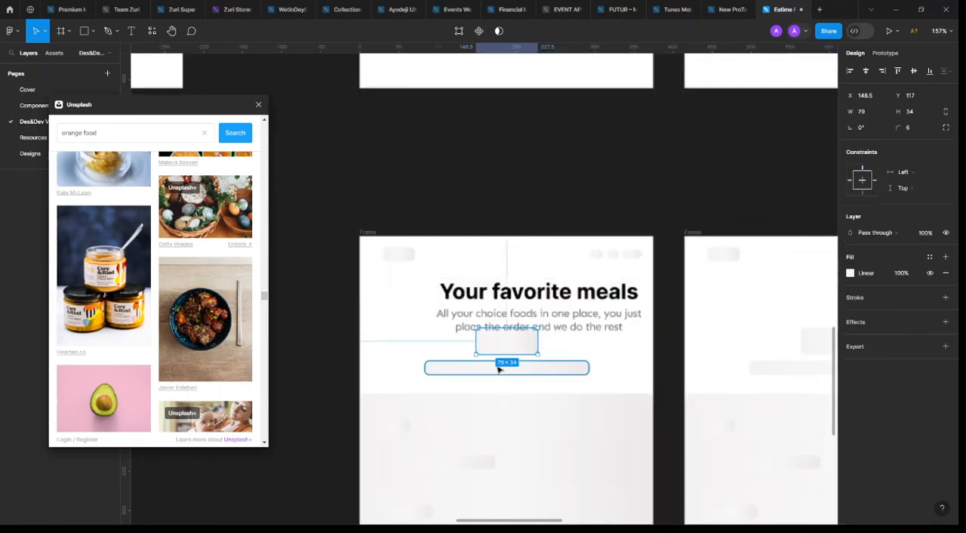
{"action": "left_click", "coordinate": [499, 367], "text": "shift"}
{"action": "key", "text": "Delete"}
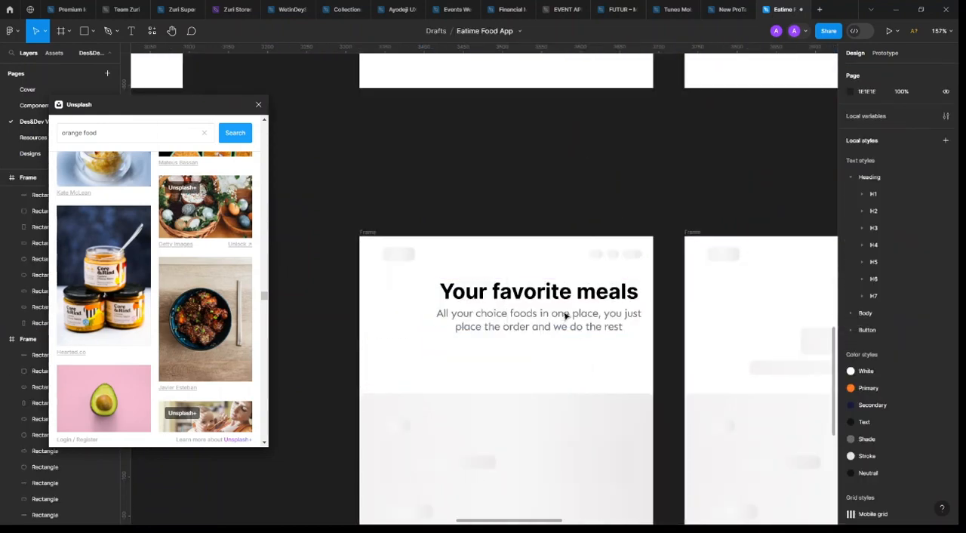
Center the heading block horizontally in its frame at Y 97, and delete the status bar placeholder shapes above it
{"action": "left_click", "coordinate": [573, 302]}
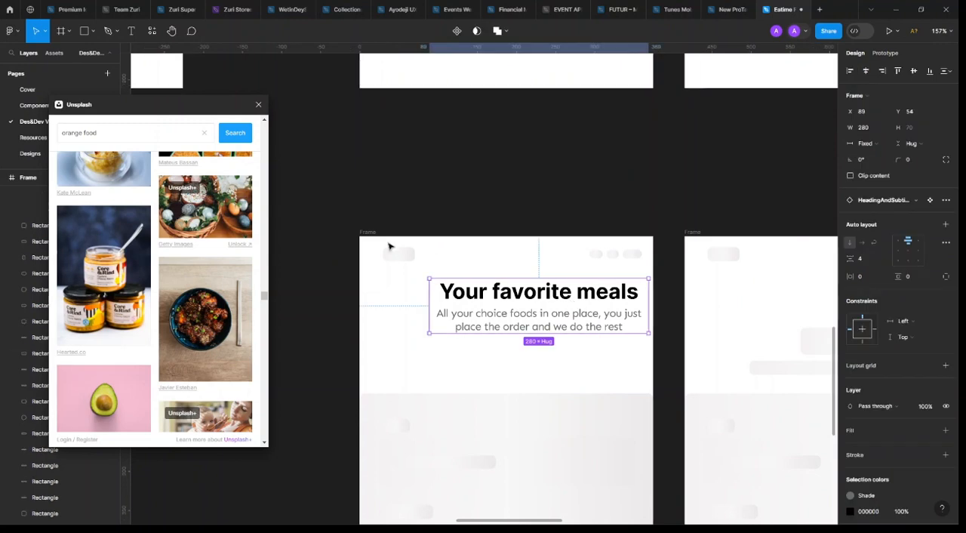
{"action": "left_click", "coordinate": [881, 70]}
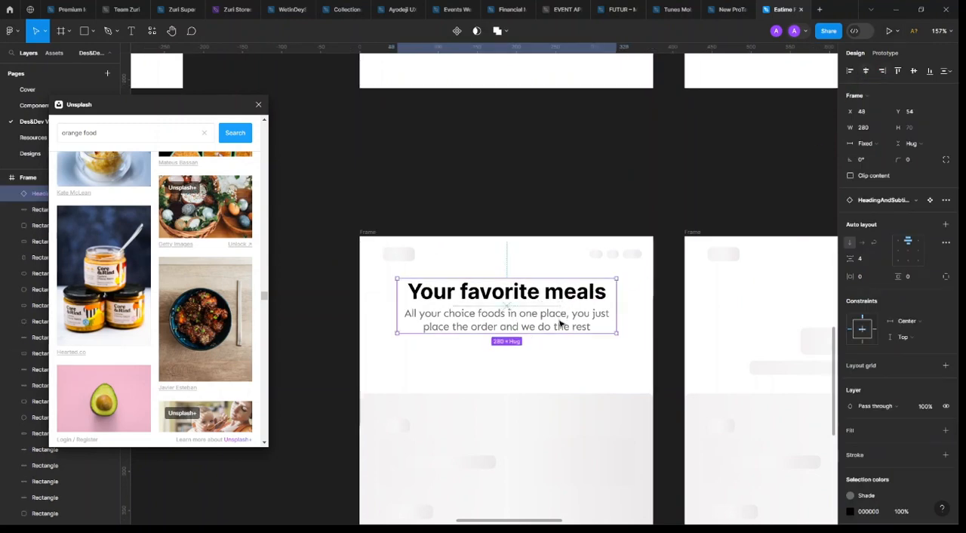
{"action": "left_click_drag", "start_coordinate": [560, 323], "coordinate": [565, 340]}
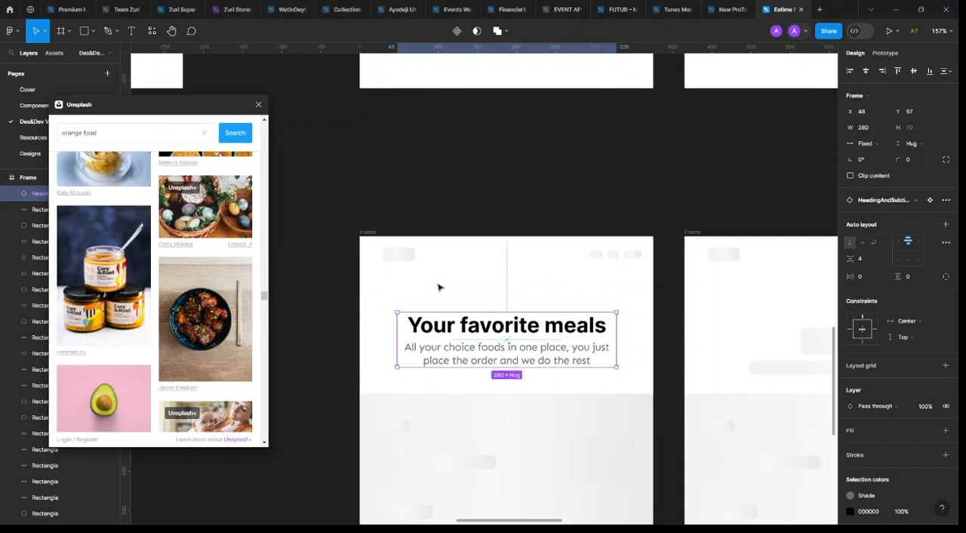
{"action": "left_click_drag", "start_coordinate": [667, 214], "coordinate": [361, 287]}
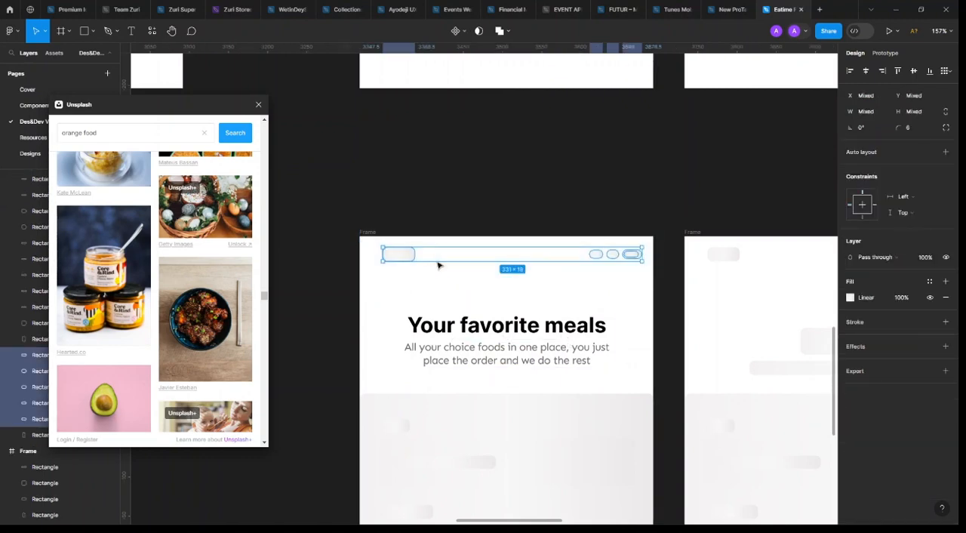
{"action": "left_click", "coordinate": [401, 260]}
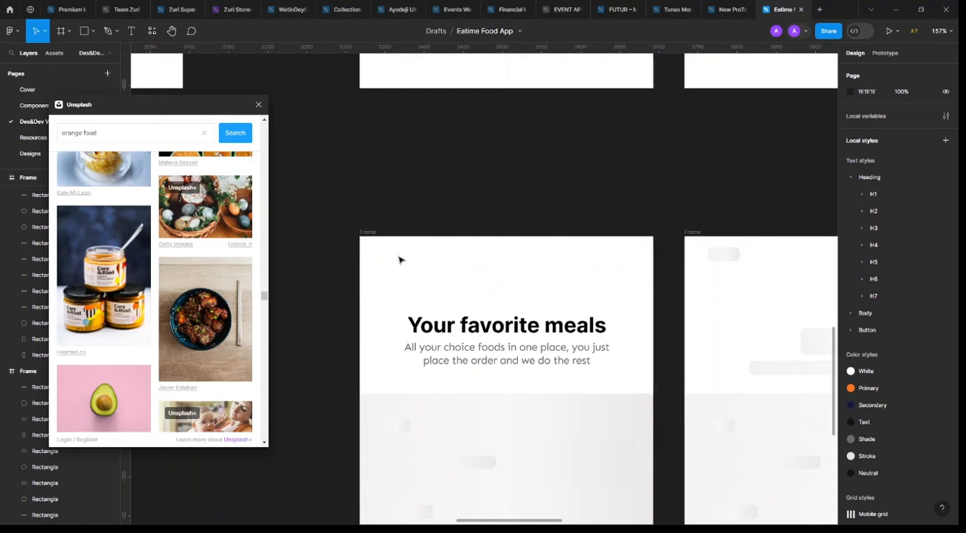
Replace the copied block's heading text with "Log in"
{"action": "left_click", "coordinate": [508, 334]}
{"action": "double_click", "coordinate": [507, 332]}
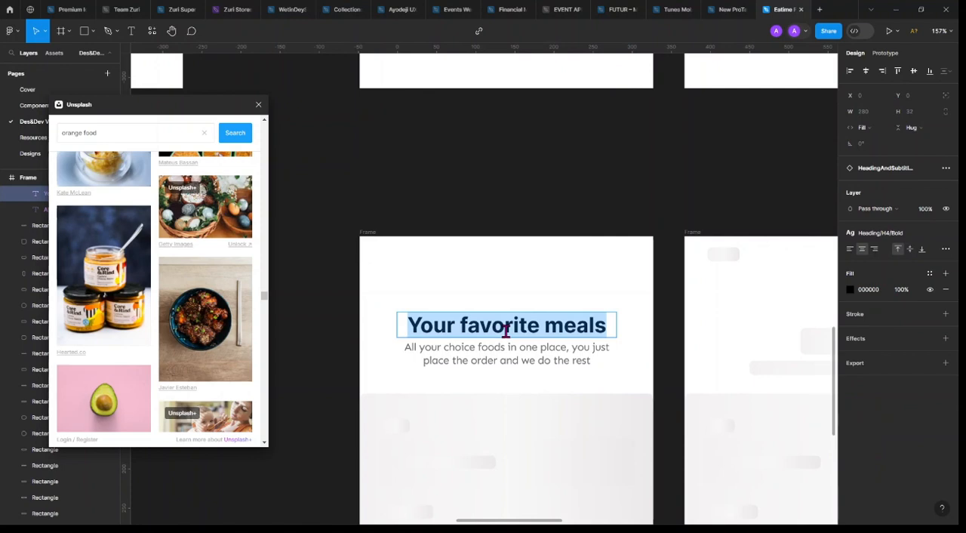
{"action": "type", "text": "Log in"}
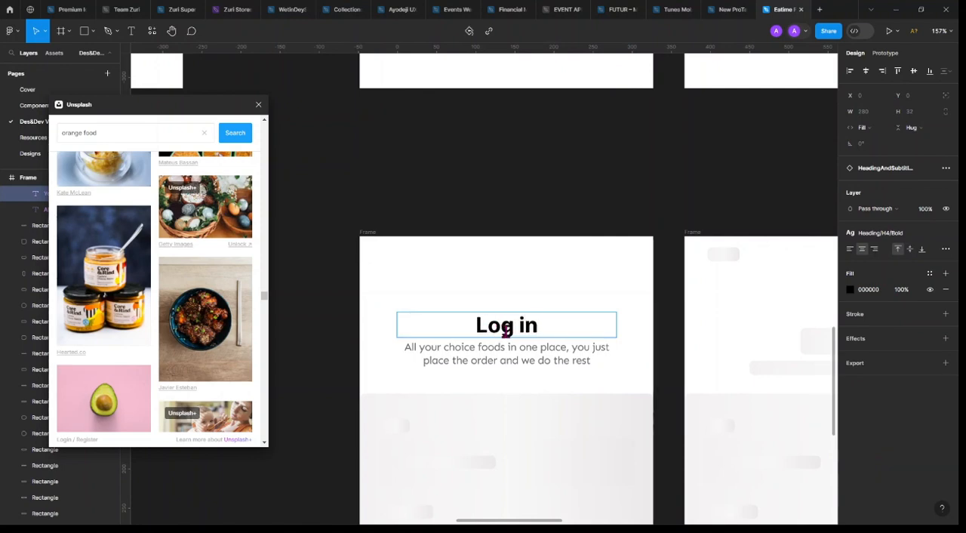
Replace the subtitle below the "Log in" heading with "Sign in to start ordering"
{"action": "left_click", "coordinate": [532, 358]}
{"action": "double_click", "coordinate": [533, 358]}
{"action": "type", "text": "S"}
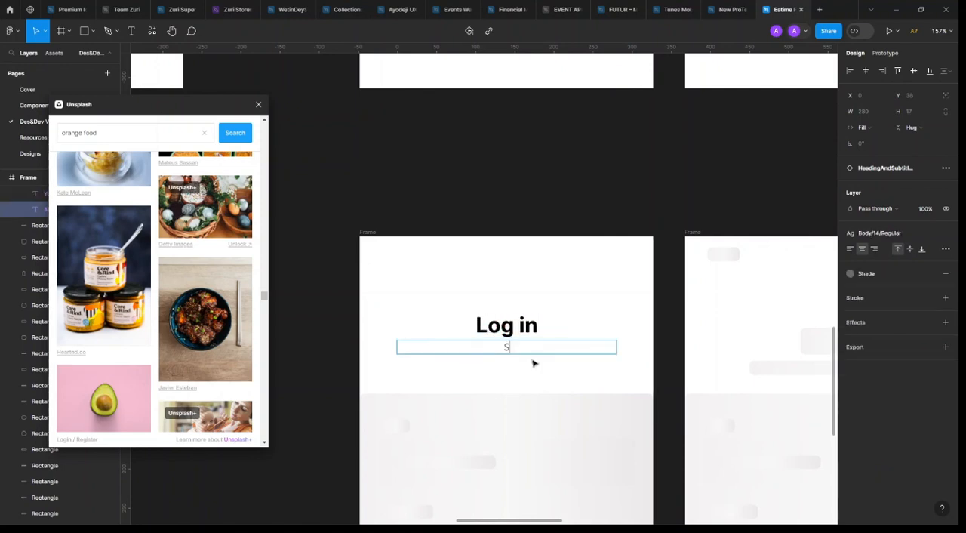
{"action": "type", "text": "ign in to sto"}
{"action": "type", "text": "rt ordre"}
{"action": "key", "text": "BackSpace"}
{"action": "key", "text": "BackSpace"}
{"action": "type", "text": "ering"}
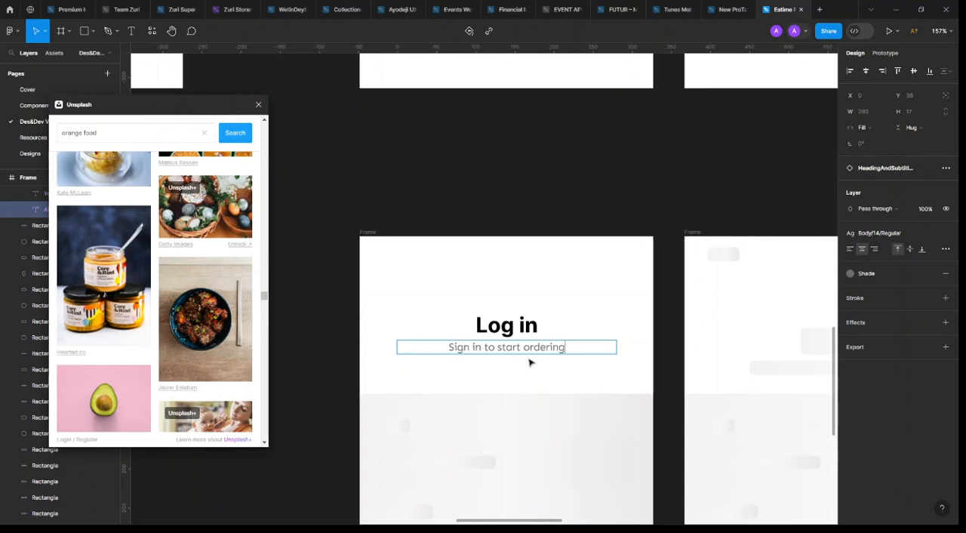
{"action": "key", "text": "Escape"}
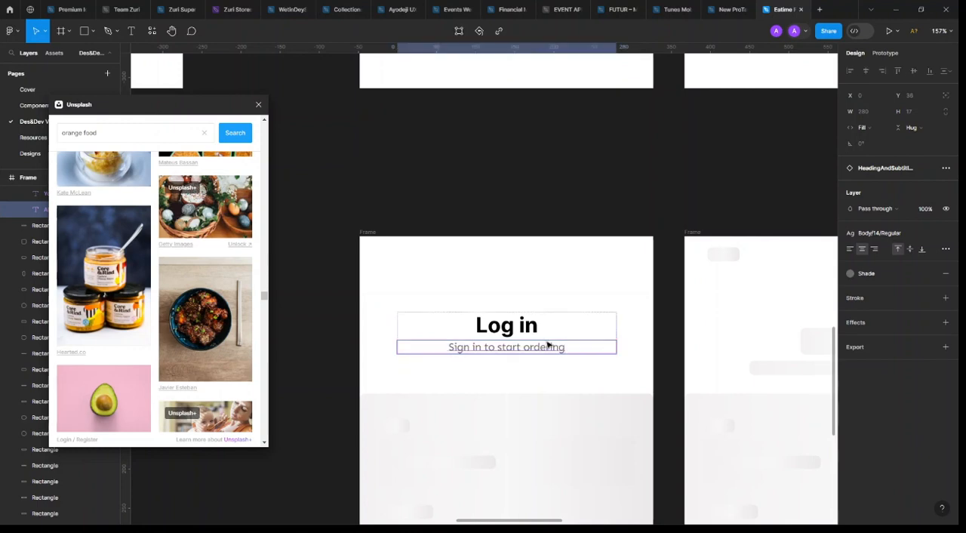
Reword the start of the subtitle so that it reads "Login to start ordering"
{"action": "double_click", "coordinate": [469, 348]}
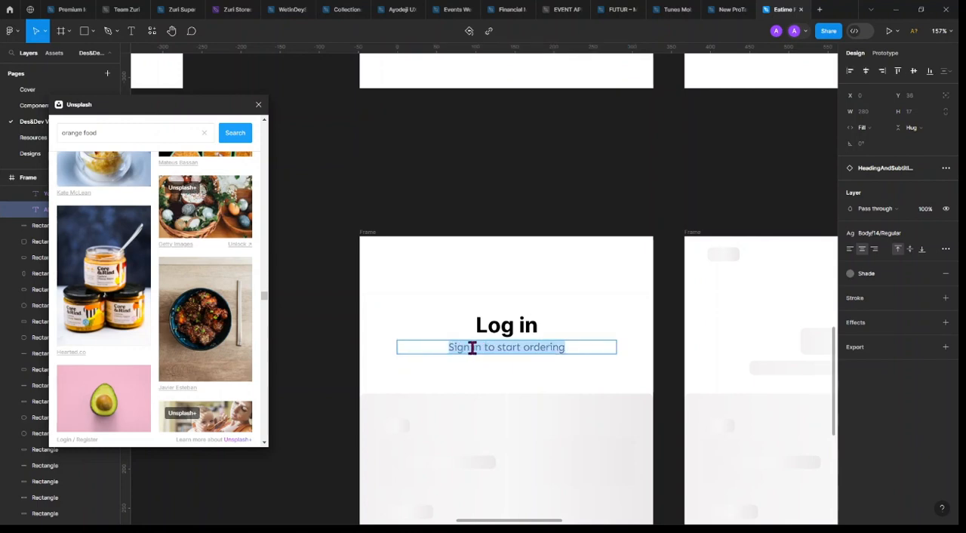
{"action": "left_click_drag", "start_coordinate": [472, 348], "coordinate": [385, 325]}
{"action": "type", "text": "K"}
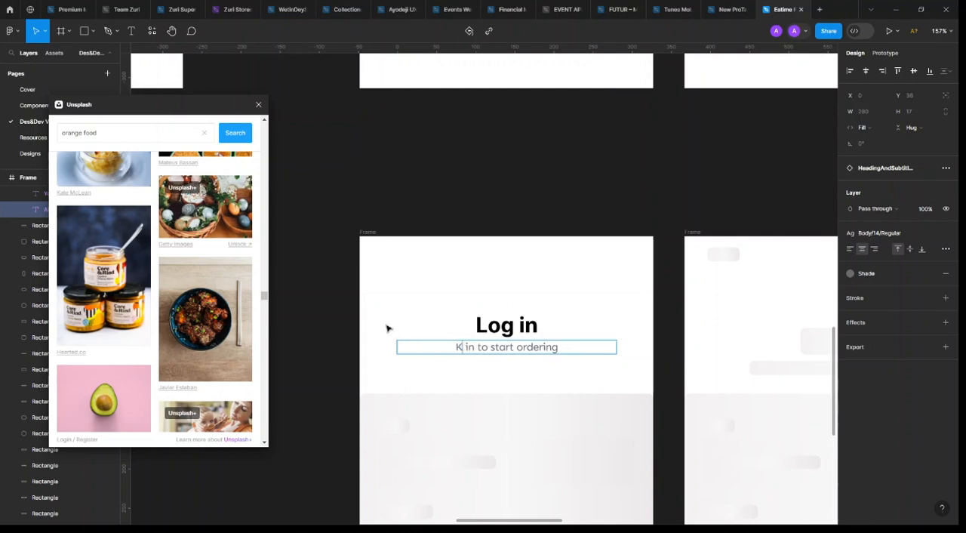
{"action": "key", "text": "BackSpace"}
{"action": "type", "text": "Lo"}
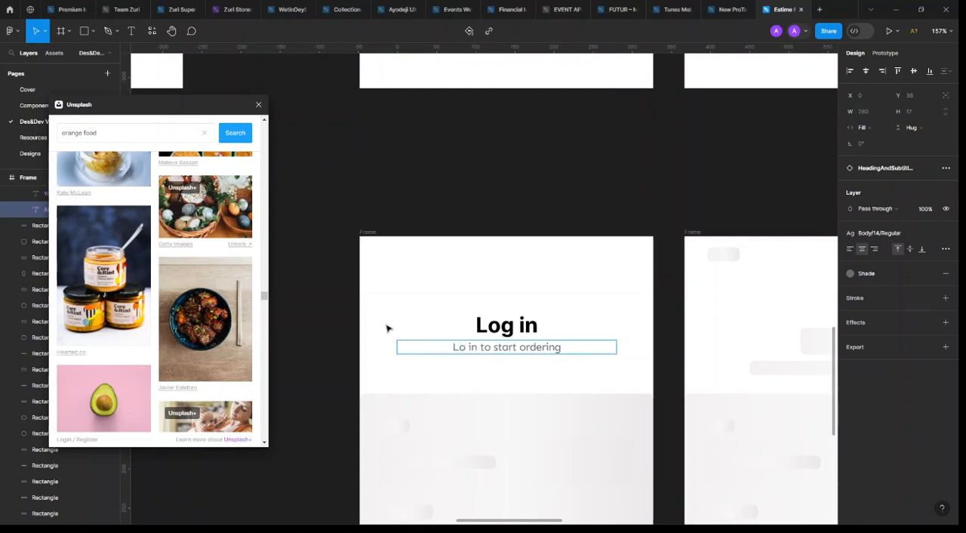
{"action": "type", "text": "g"}
{"action": "key", "text": "Delete"}
{"action": "key", "text": "Return"}
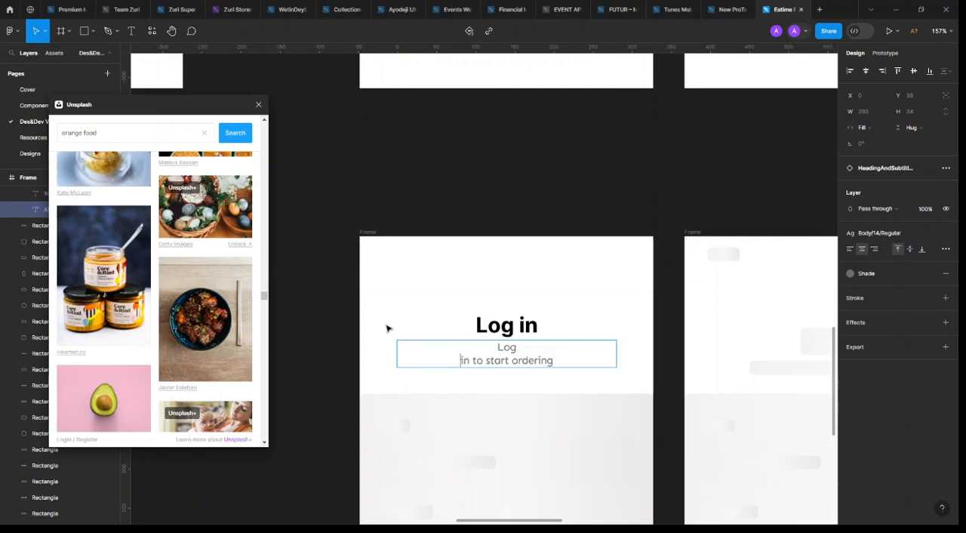
{"action": "key", "text": "BackSpace"}
{"action": "key", "text": "Escape"}
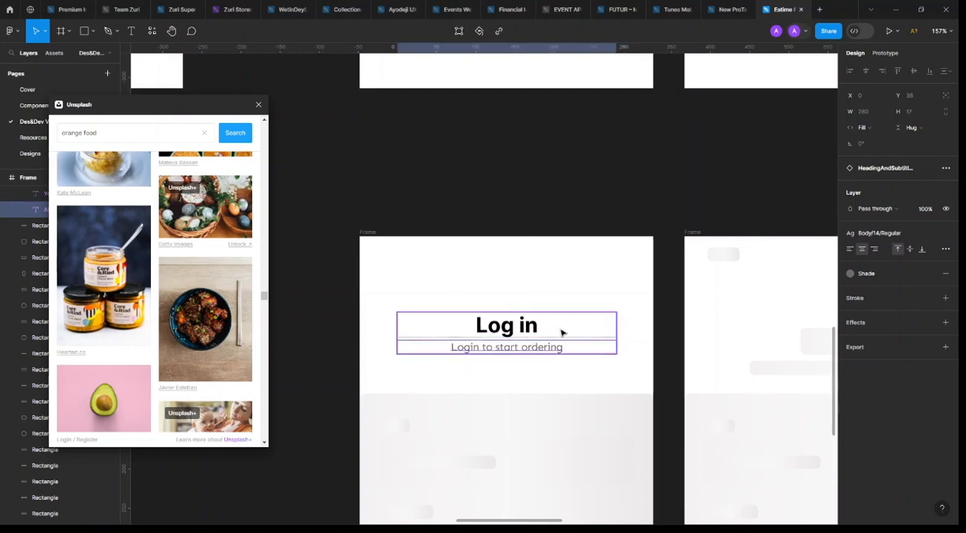
{"action": "left_click", "coordinate": [578, 333]}
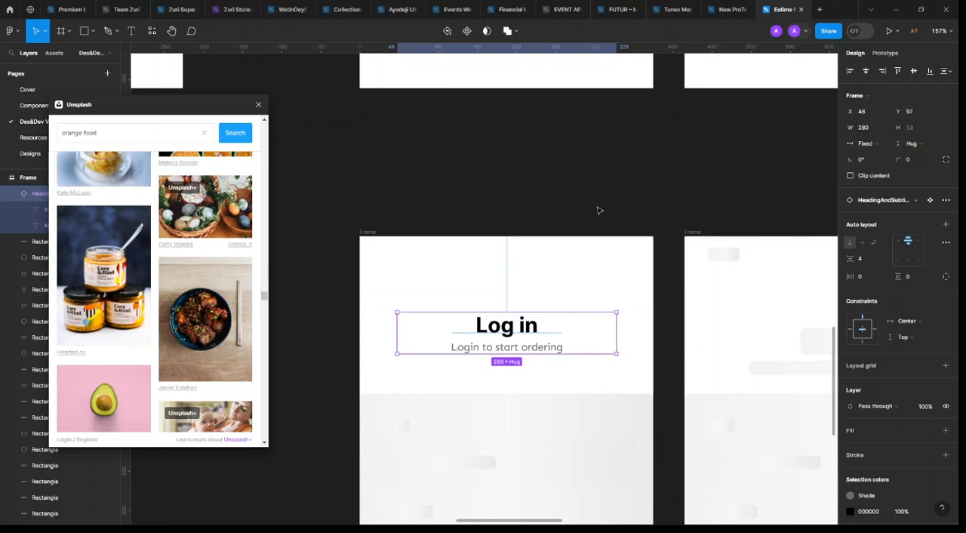
Browse the orange food photos in the Unsplash plugin and close its window
{"action": "scroll", "coordinate": [551, 209], "scroll_direction": "down", "scroll_amount": 10}
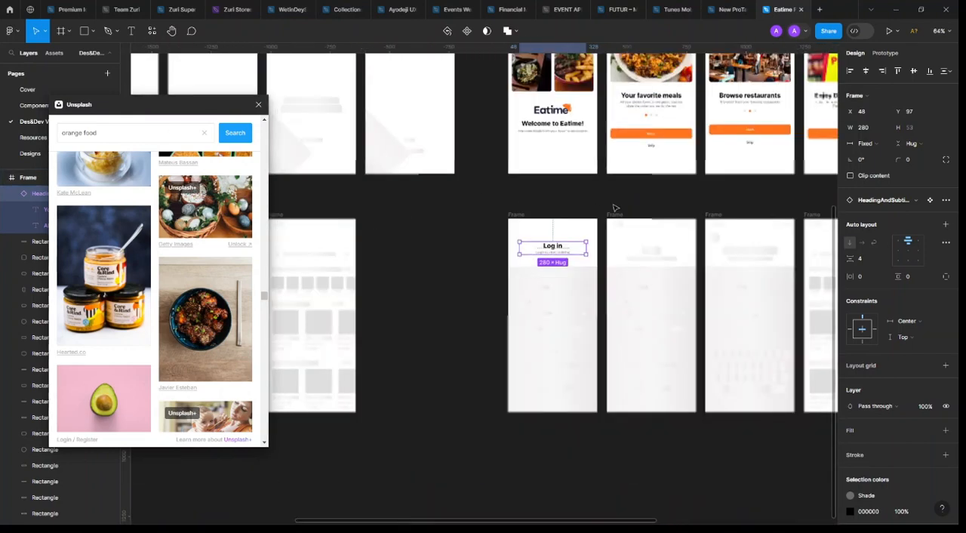
{"action": "scroll", "coordinate": [190, 323], "scroll_direction": "down", "scroll_amount": 5}
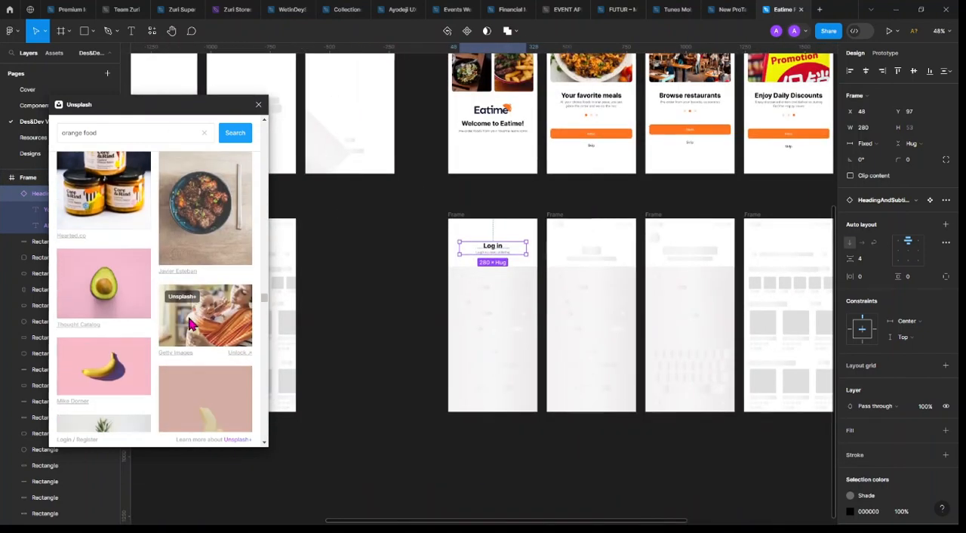
{"action": "scroll", "coordinate": [190, 323], "scroll_direction": "down", "scroll_amount": 10}
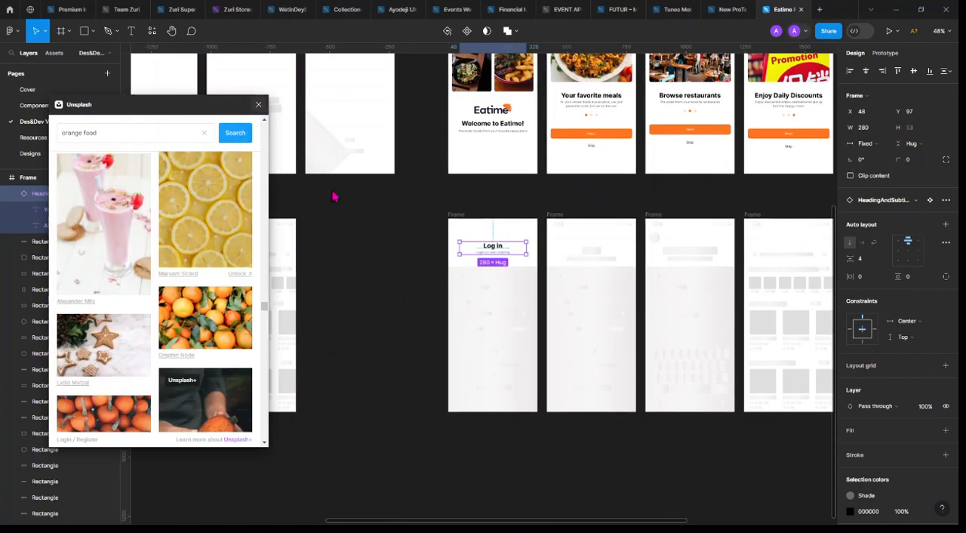
{"action": "scroll", "coordinate": [552, 354], "scroll_direction": "up", "scroll_amount": 3}
{"action": "scroll", "coordinate": [554, 359], "scroll_direction": "right", "scroll_amount": 4}
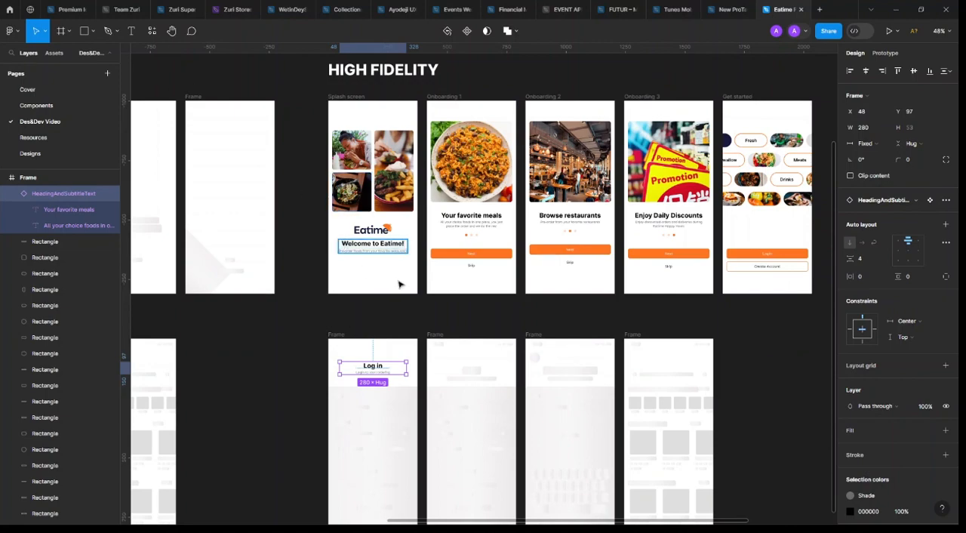
Draw an S-shaped curve about 153 × 155.5 with the Pen tool across the splash screen's lower-left corner
{"action": "scroll", "coordinate": [377, 276], "scroll_direction": "up", "scroll_amount": 3}
{"action": "scroll", "coordinate": [374, 186], "scroll_direction": "up", "scroll_amount": 2}
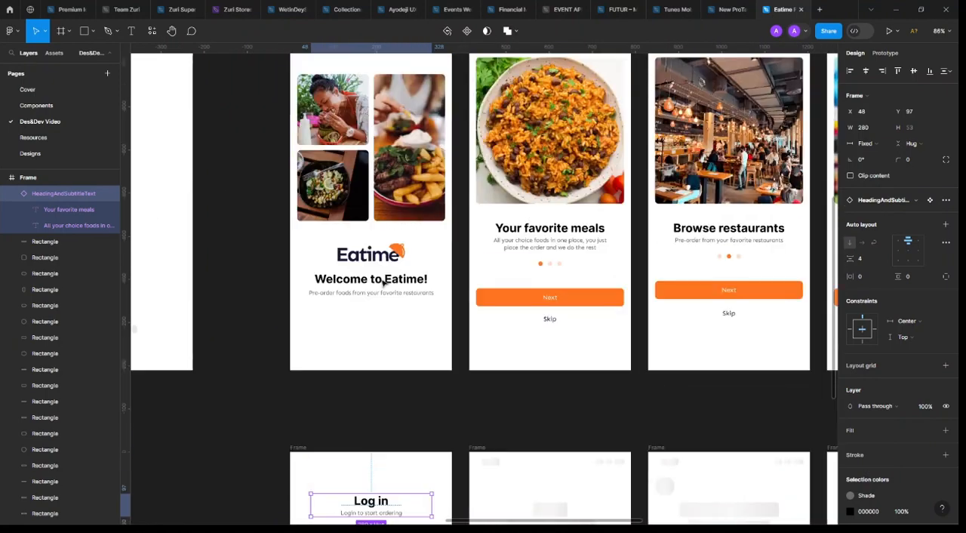
{"action": "scroll", "coordinate": [375, 249], "scroll_direction": "up", "scroll_amount": 2}
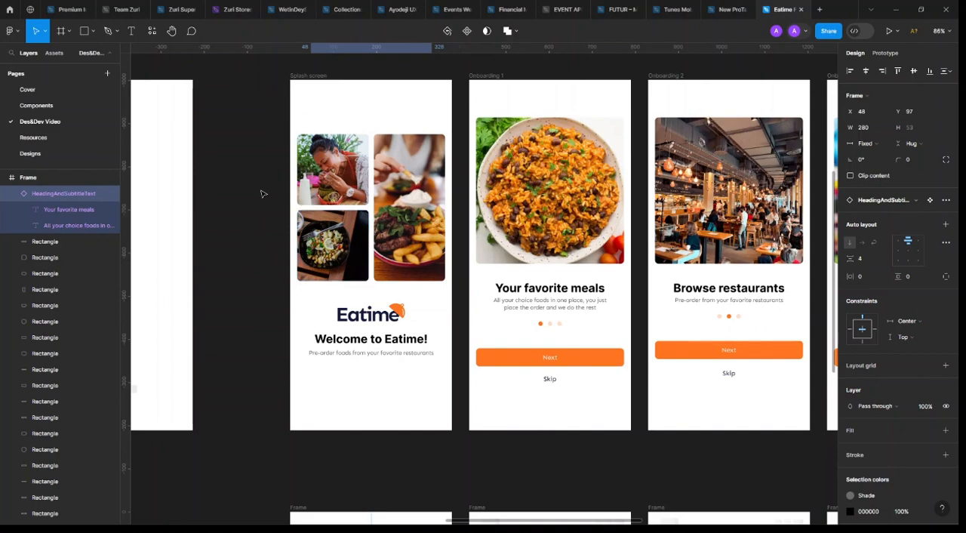
{"action": "left_click", "coordinate": [106, 32]}
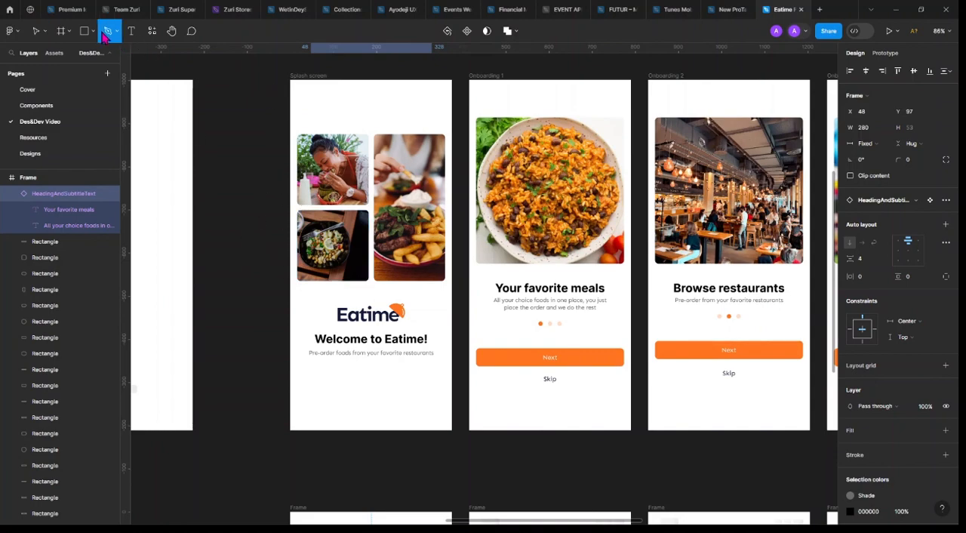
{"action": "left_click", "coordinate": [291, 364]}
{"action": "left_click", "coordinate": [330, 394]}
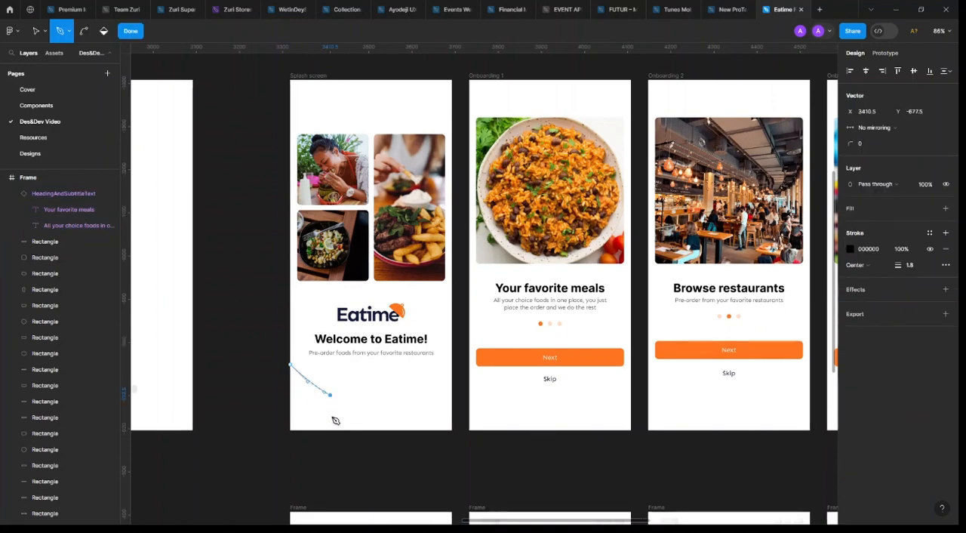
{"action": "left_click_drag", "start_coordinate": [337, 424], "coordinate": [361, 436]}
{"action": "key", "text": "Return"}
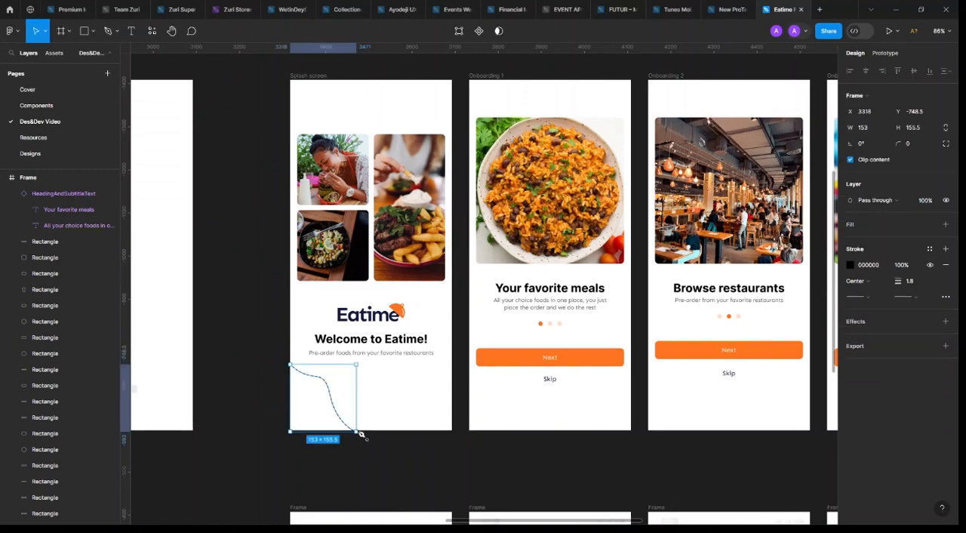
Set the curve's stroke to the Primary colour style with a width of 2
{"action": "left_click", "coordinate": [928, 217]}
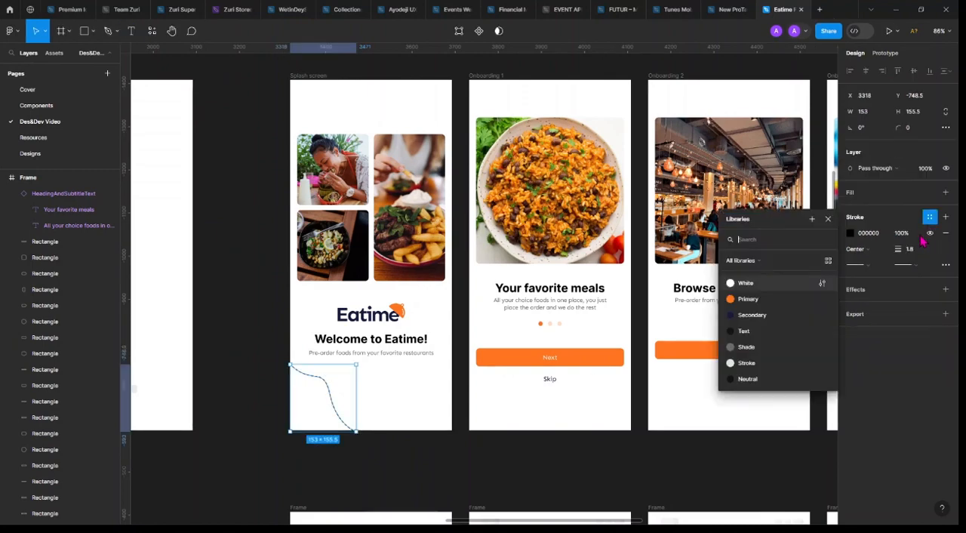
{"action": "left_click", "coordinate": [778, 299]}
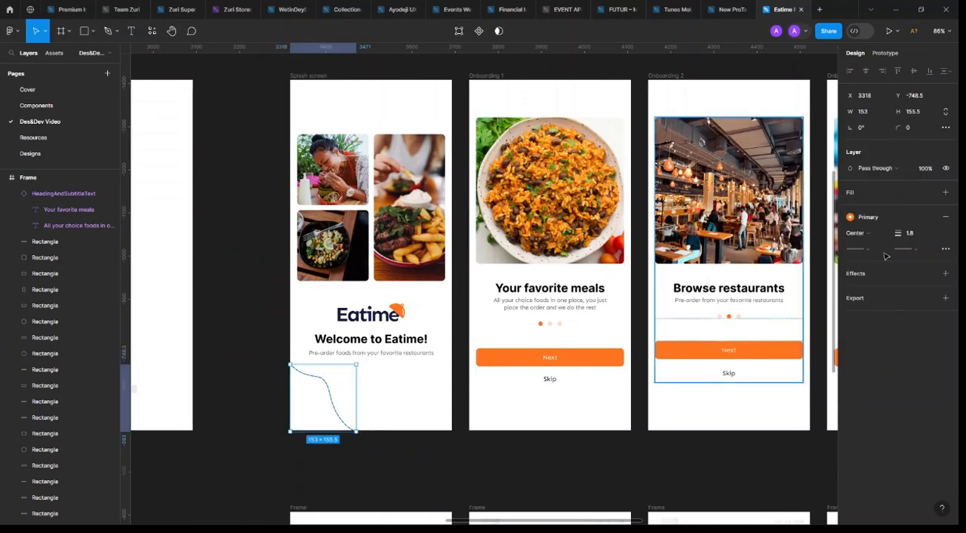
{"action": "left_click", "coordinate": [914, 235]}
{"action": "type", "text": "2"}
{"action": "key", "text": "Return"}
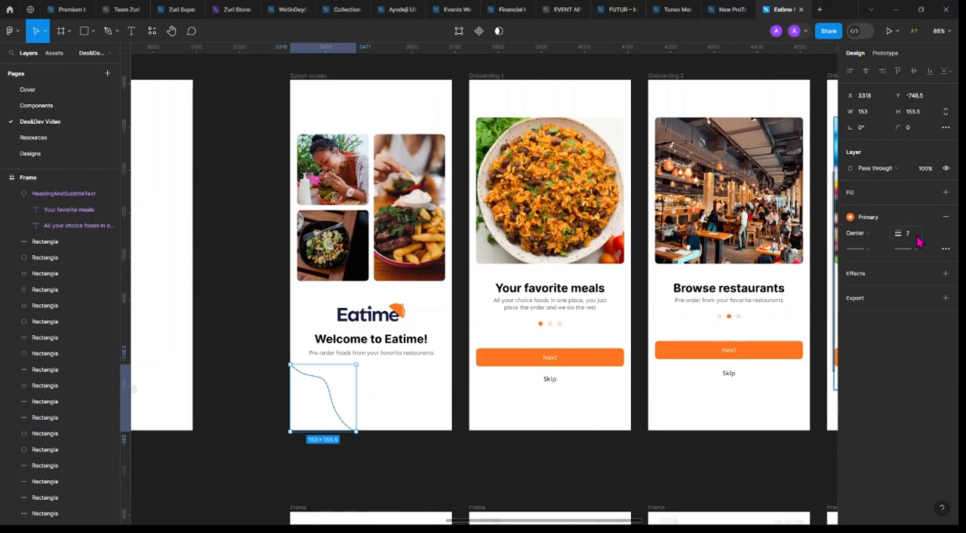
Duplicate the curve, rotate the copy to about 78.67°, and place it over the splash screen's lower-right corner at about X 229, Y 854
{"action": "left_click_drag", "start_coordinate": [329, 383], "coordinate": [413, 405]}
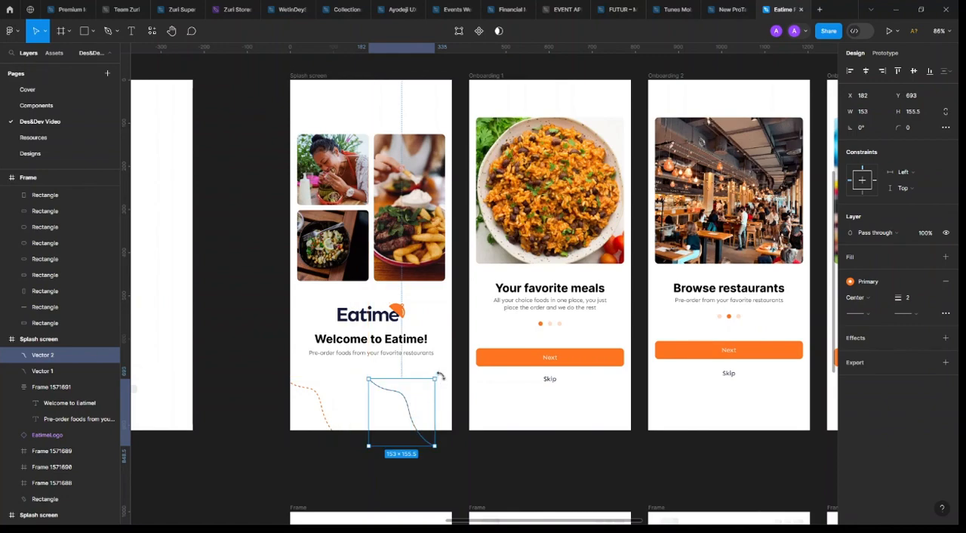
{"action": "left_click_drag", "start_coordinate": [440, 375], "coordinate": [322, 287]}
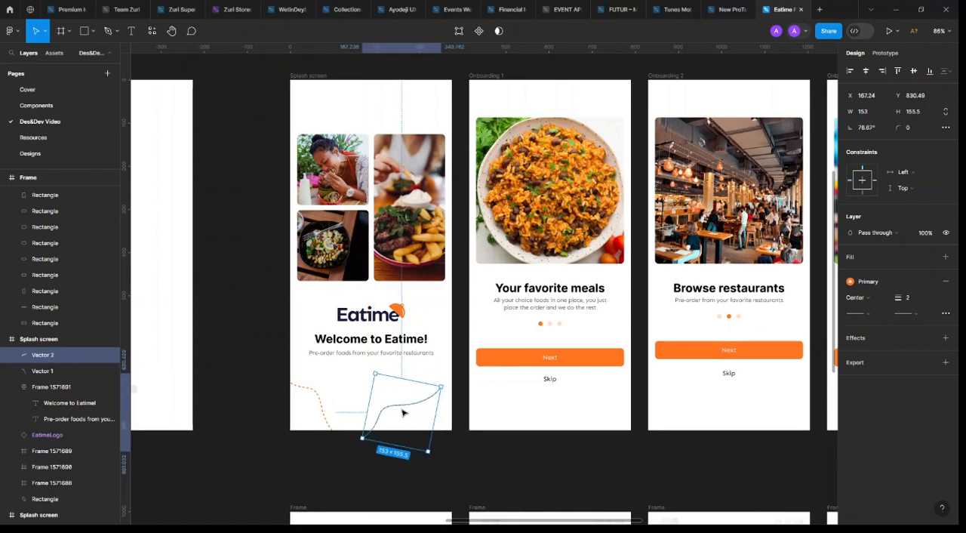
{"action": "left_click_drag", "start_coordinate": [433, 414], "coordinate": [433, 417]}
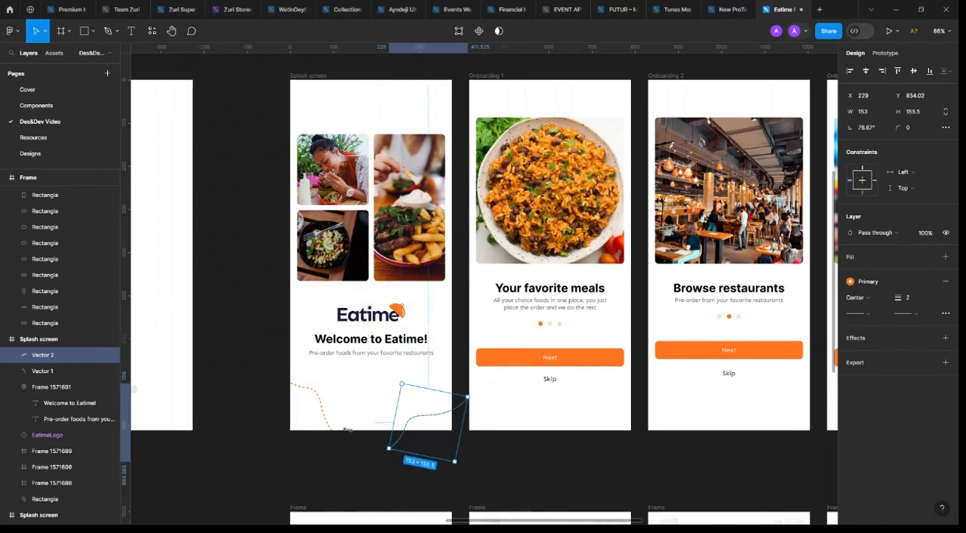
Group the splash screen's two curves and place copies of the group at the bottom of Onboarding 1 and Onboarding 2
{"action": "left_click", "coordinate": [321, 409], "text": "shift"}
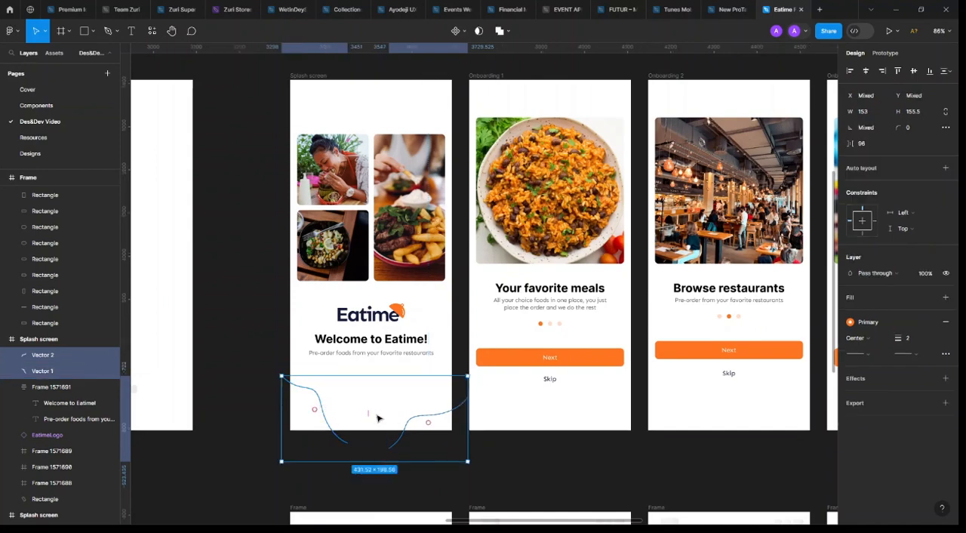
{"action": "key", "text": "ctrl+g"}
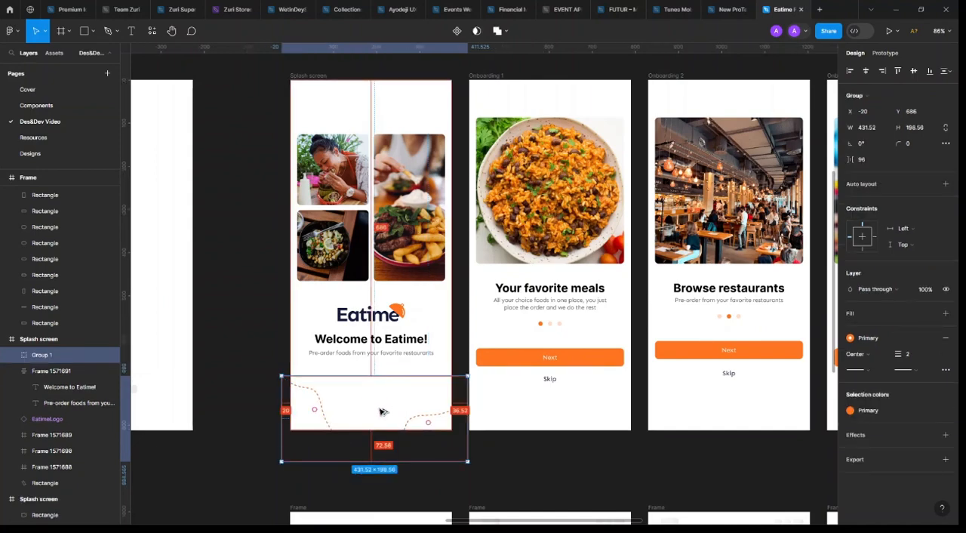
{"action": "left_click_drag", "start_coordinate": [377, 412], "coordinate": [549, 409]}
{"action": "left_click_drag", "start_coordinate": [552, 408], "coordinate": [546, 408]}
{"action": "scroll", "coordinate": [462, 413], "scroll_direction": "right", "scroll_amount": 1}
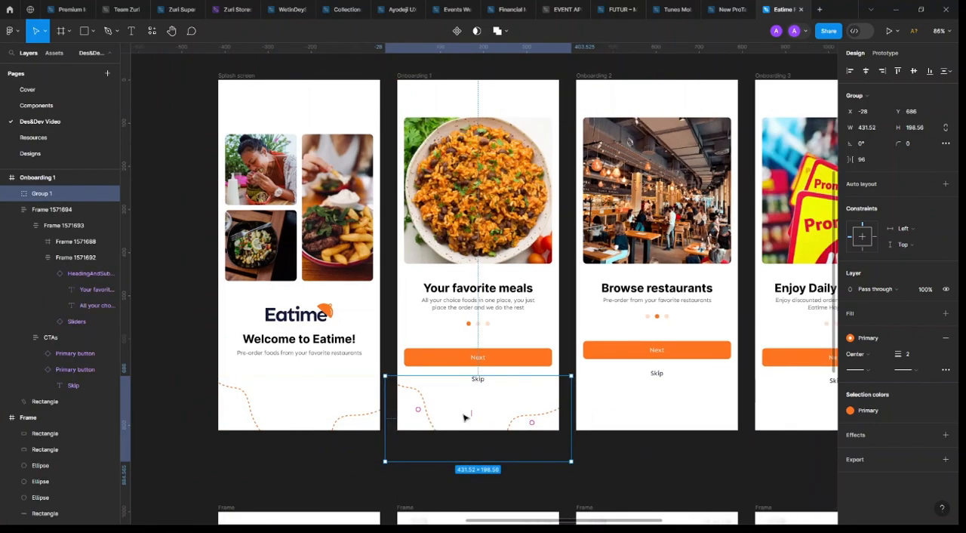
{"action": "left_click_drag", "start_coordinate": [478, 413], "coordinate": [656, 412], "text": "alt"}
{"action": "scroll", "coordinate": [544, 395], "scroll_direction": "right", "scroll_amount": 3}
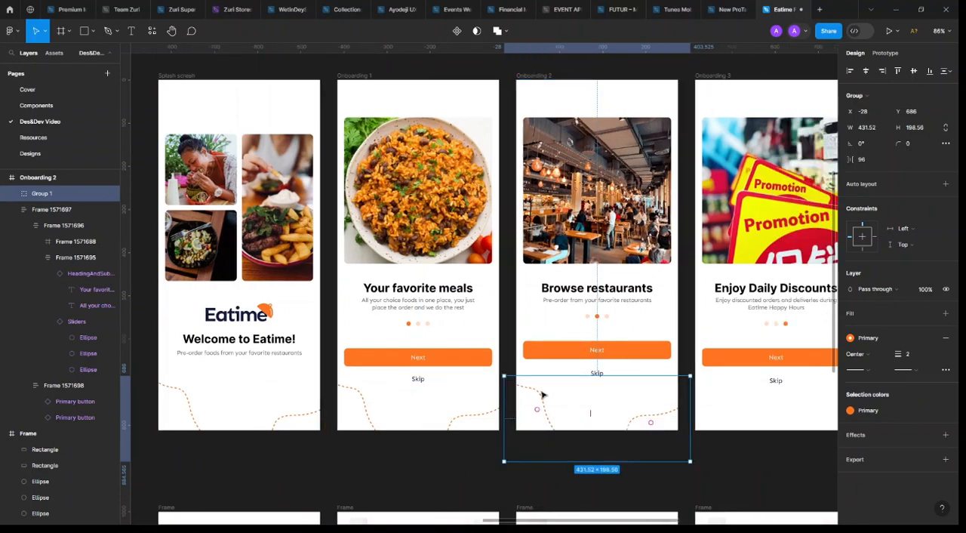
Delete the curve groups from Onboarding 2 and Onboarding 1, and ungroup the two curves on the splash screen
{"action": "scroll", "coordinate": [608, 403], "scroll_direction": "down", "scroll_amount": 3}
{"action": "scroll", "coordinate": [453, 411], "scroll_direction": "right", "scroll_amount": 6}
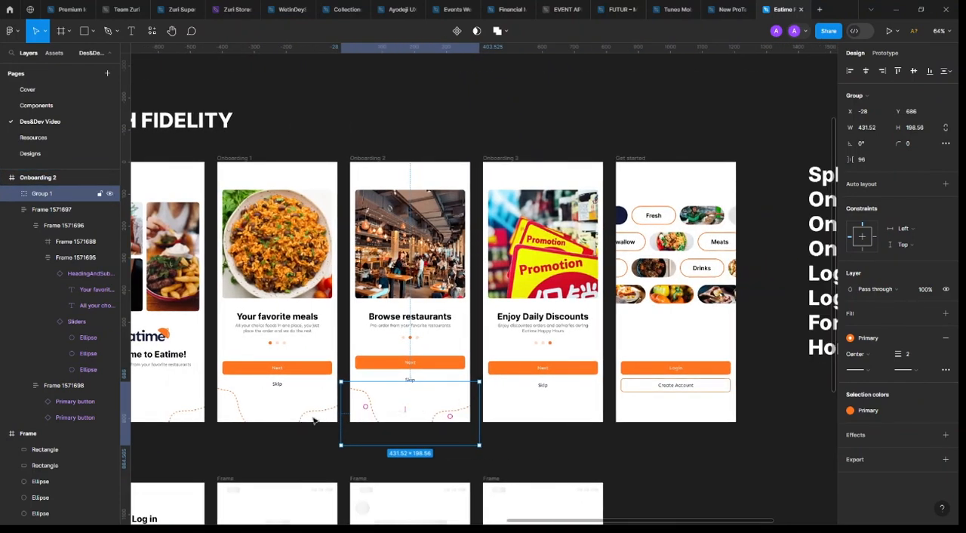
{"action": "scroll", "coordinate": [314, 420], "scroll_direction": "left", "scroll_amount": 5}
{"action": "key", "text": "Delete"}
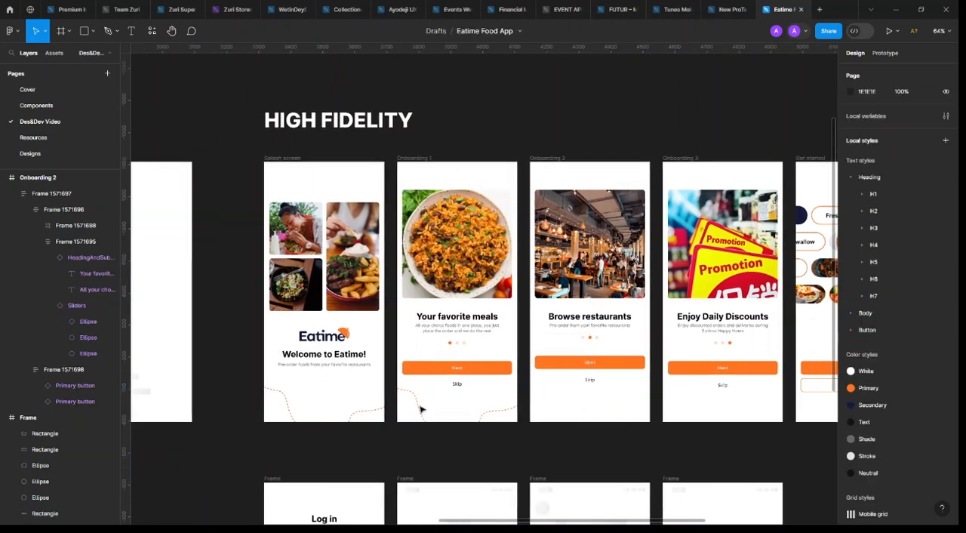
{"action": "left_click", "coordinate": [419, 408]}
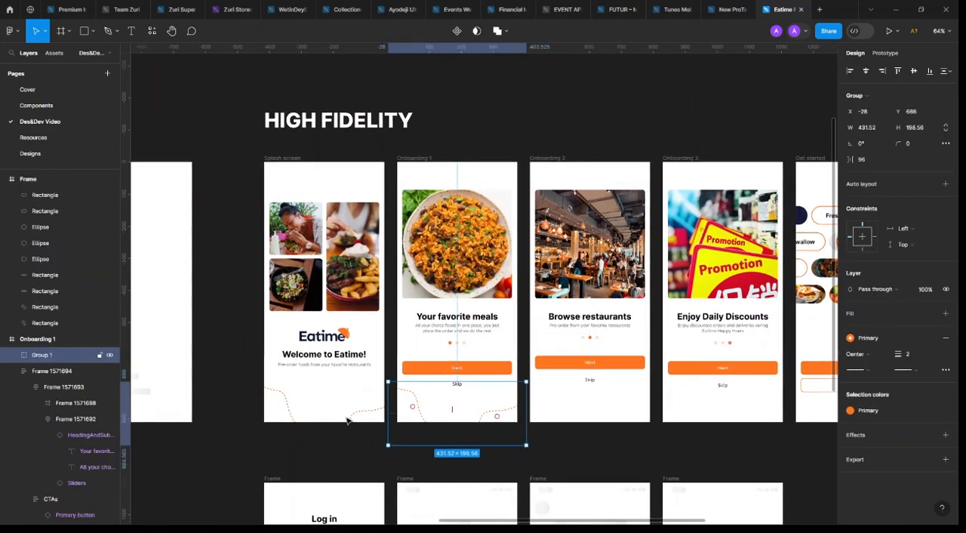
{"action": "key", "text": "Delete"}
{"action": "left_click", "coordinate": [319, 427]}
{"action": "scroll", "coordinate": [319, 427], "scroll_direction": "up", "scroll_amount": 5}
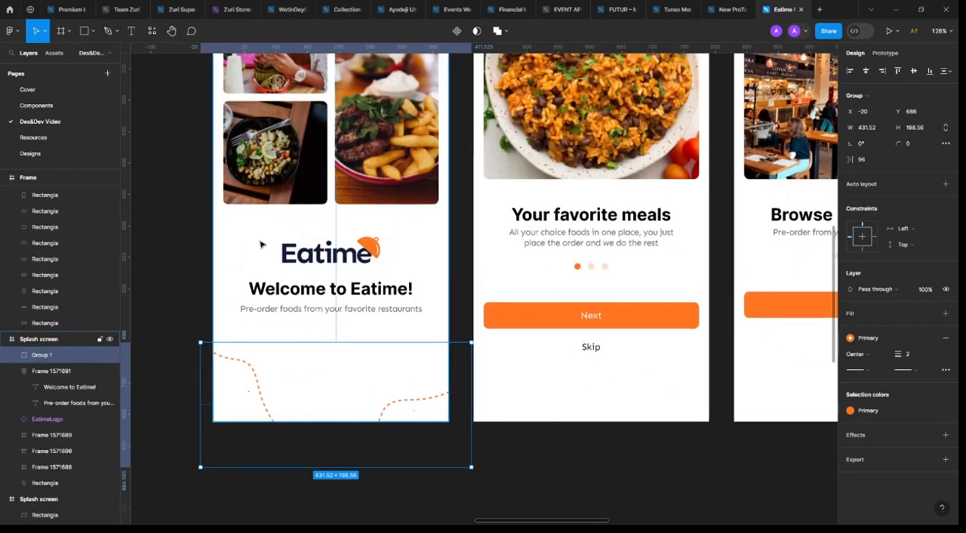
{"action": "key", "text": "ctrl+shift+g"}
Draw a wavy curve about 177 × 143.5 with the Pen tool across the splash screen's lower-right corner, overlapping the orange curve
{"action": "left_click", "coordinate": [110, 33]}
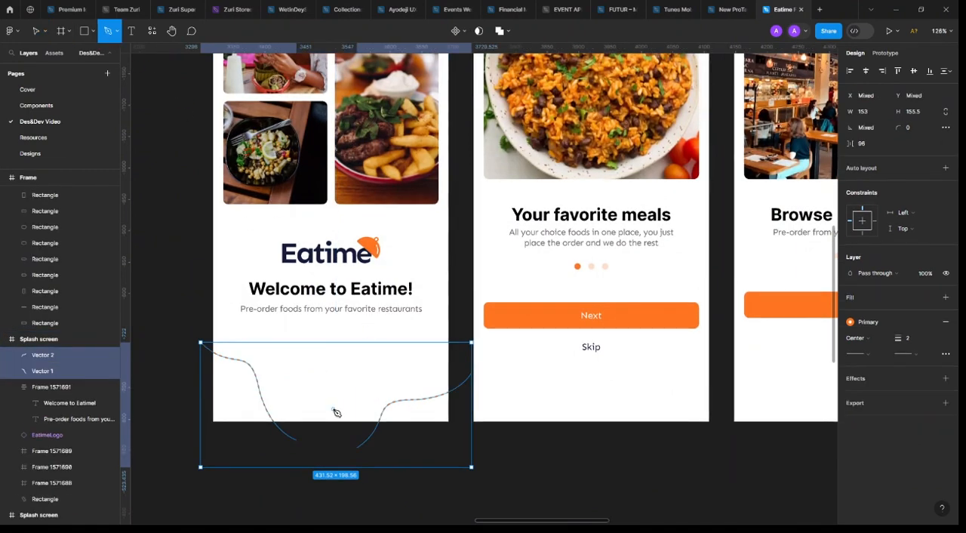
{"action": "key", "text": "v"}
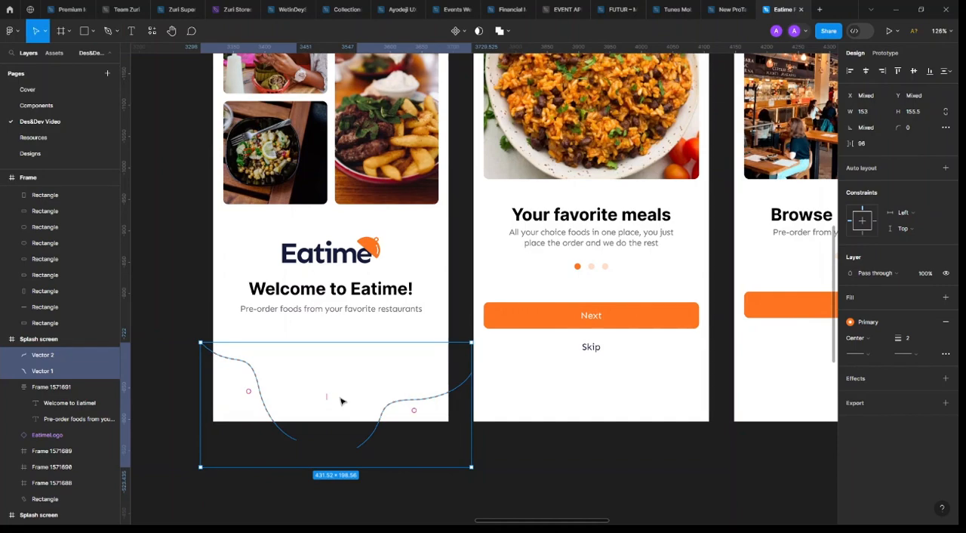
{"action": "left_click", "coordinate": [521, 456]}
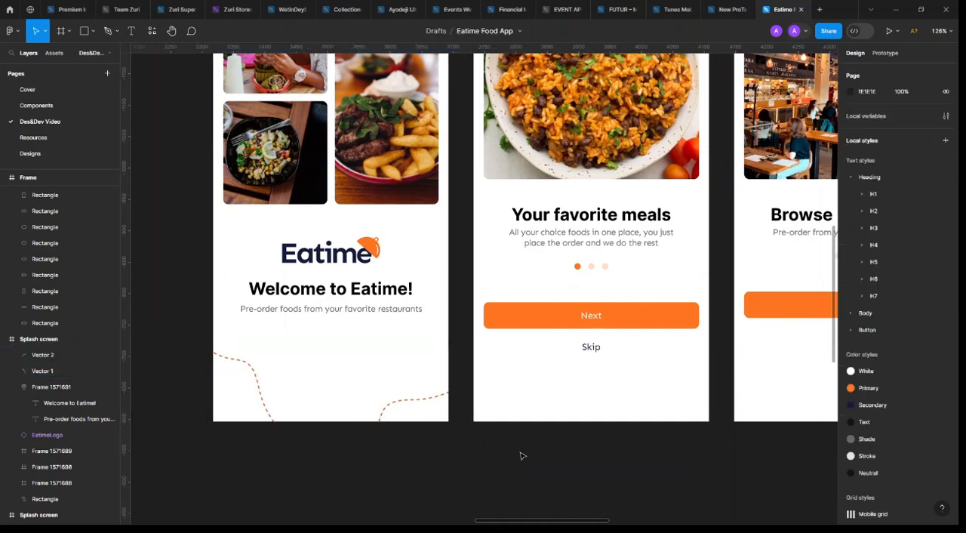
{"action": "left_click", "coordinate": [108, 30]}
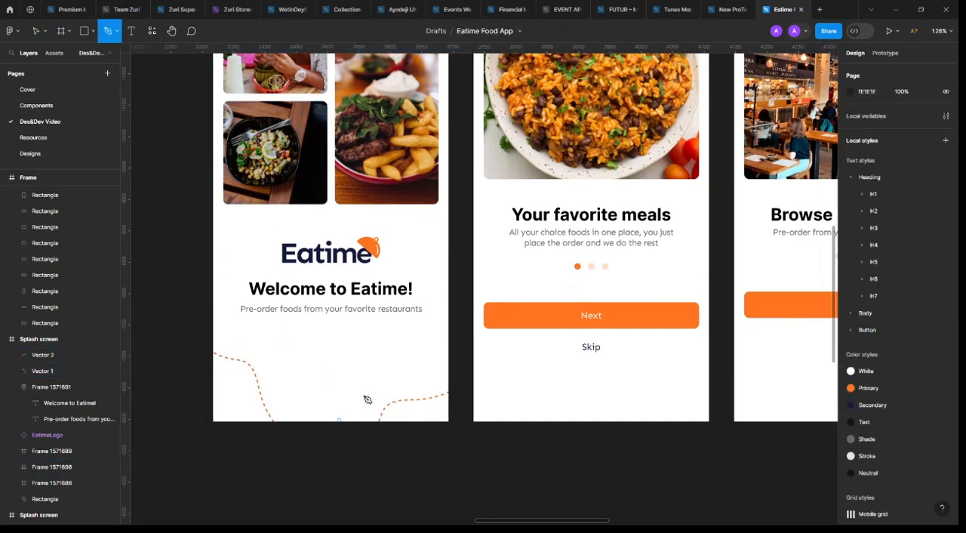
{"action": "left_click_drag", "start_coordinate": [384, 403], "coordinate": [470, 318]}
{"action": "key", "text": "Escape"}
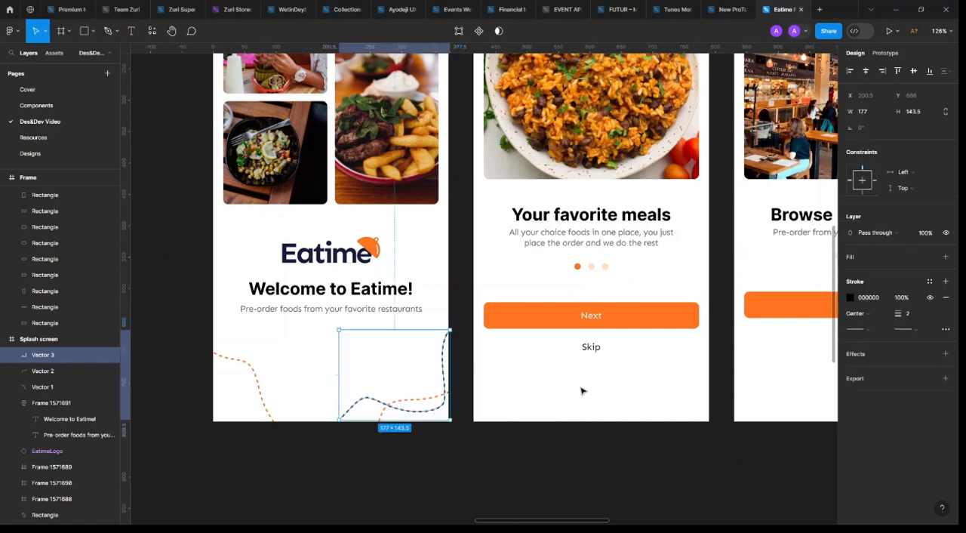
Apply the Shade colour style to the new curve's stroke and enlarge the curve to about 199 × 155
{"action": "left_click", "coordinate": [929, 283]}
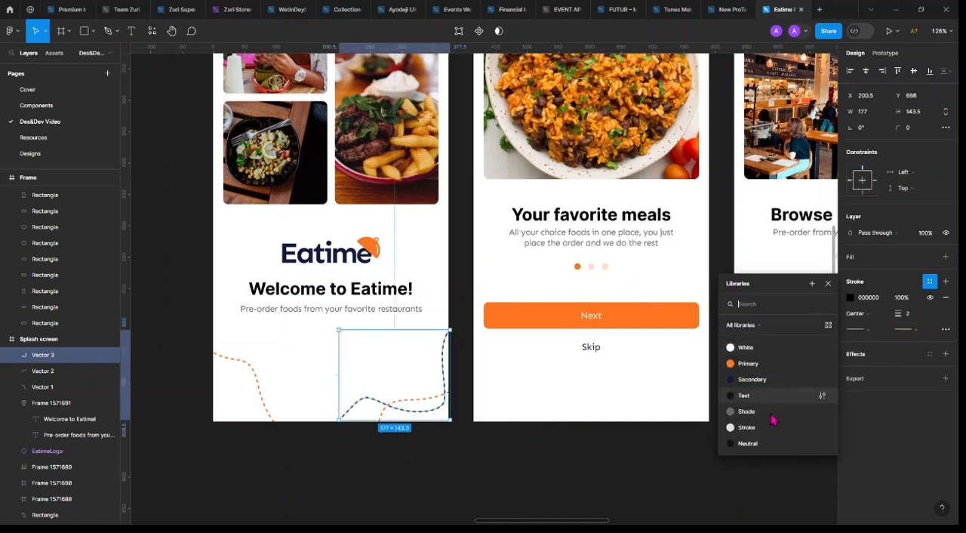
{"action": "left_click", "coordinate": [762, 411]}
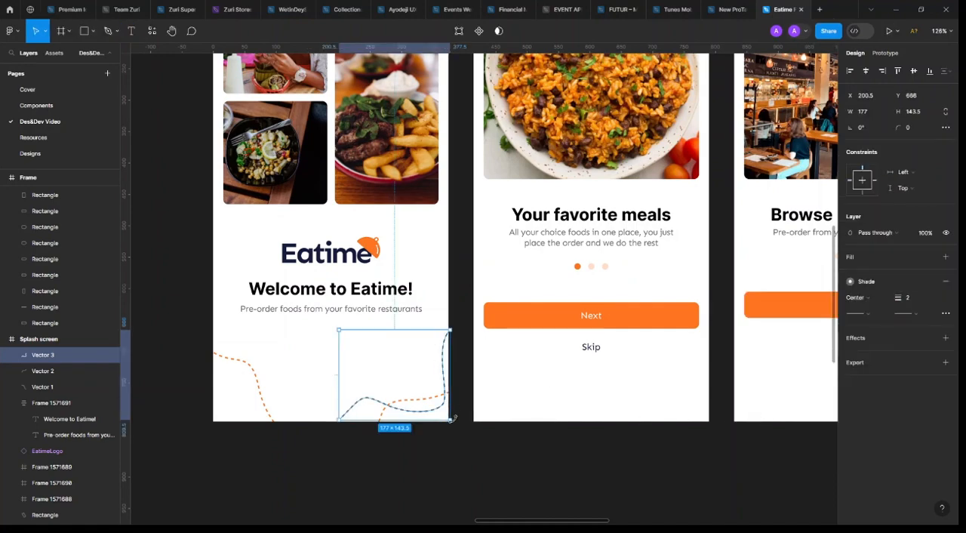
{"action": "left_click_drag", "start_coordinate": [453, 422], "coordinate": [407, 416]}
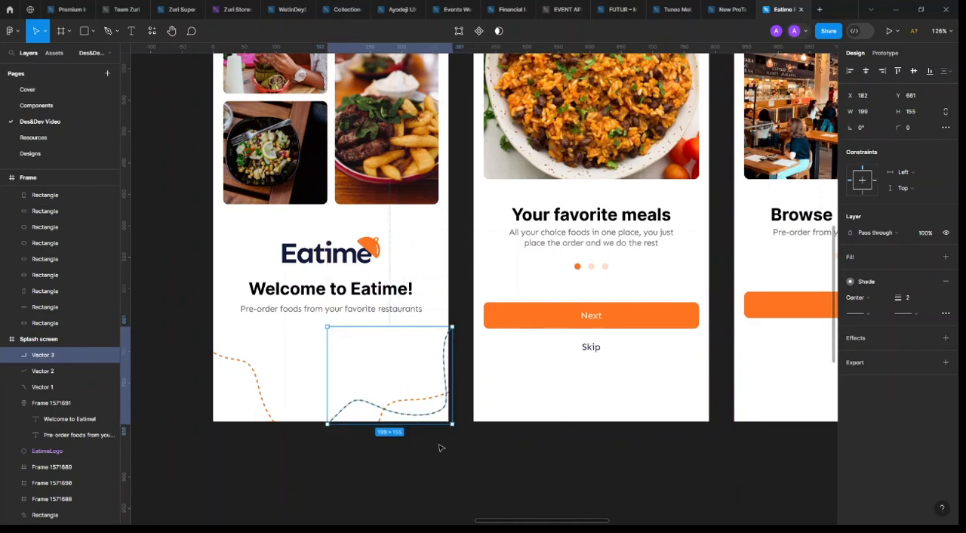
{"action": "left_click", "coordinate": [561, 451]}
Set the Log in frame's background fill to the Secondary colour style
{"action": "scroll", "coordinate": [562, 451], "scroll_direction": "down", "scroll_amount": 5, "text": "ctrl"}
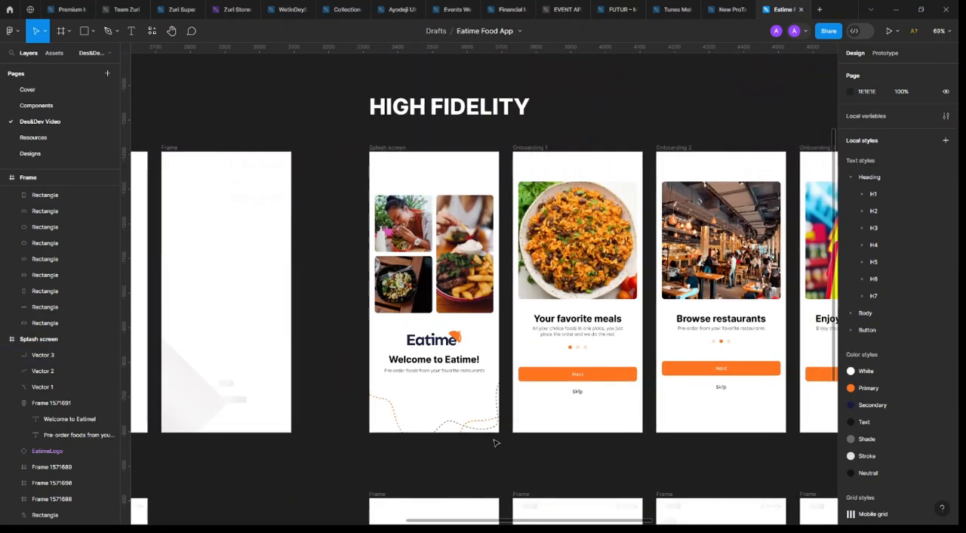
{"action": "scroll", "coordinate": [379, 170], "scroll_direction": "down", "scroll_amount": 2}
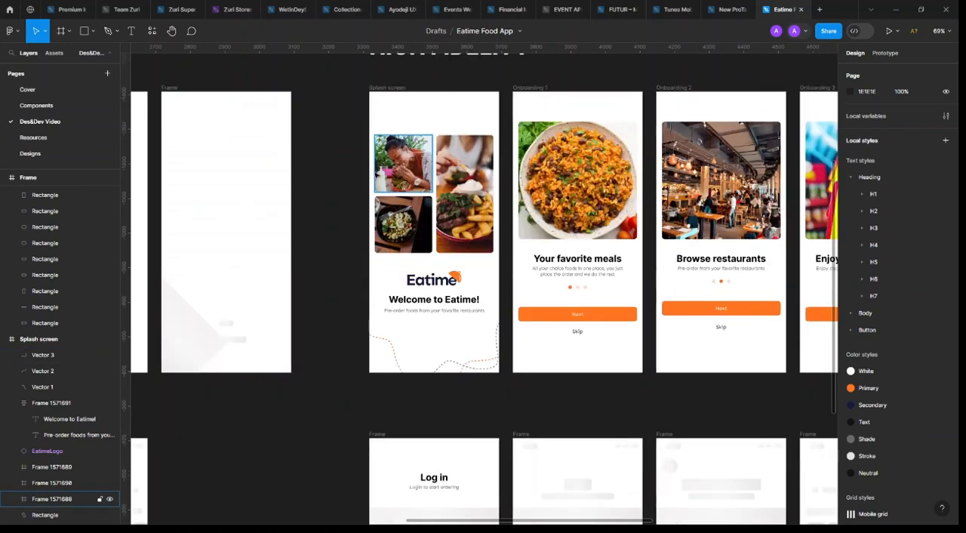
{"action": "scroll", "coordinate": [377, 174], "scroll_direction": "right", "scroll_amount": 5}
{"action": "scroll", "coordinate": [377, 180], "scroll_direction": "right", "scroll_amount": 2}
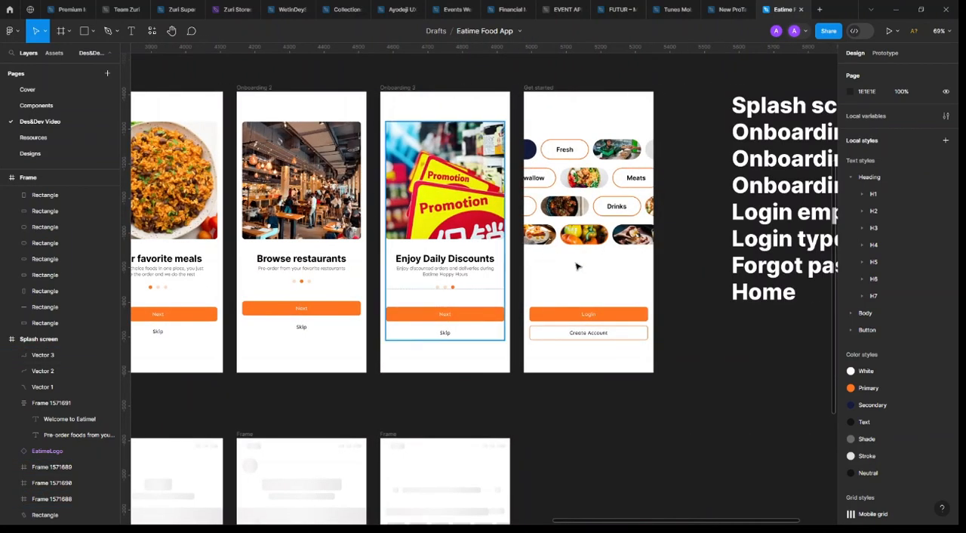
{"action": "scroll", "coordinate": [668, 247], "scroll_direction": "left", "scroll_amount": 2}
{"action": "scroll", "coordinate": [528, 249], "scroll_direction": "left", "scroll_amount": 3}
{"action": "scroll", "coordinate": [487, 280], "scroll_direction": "down", "scroll_amount": 3}
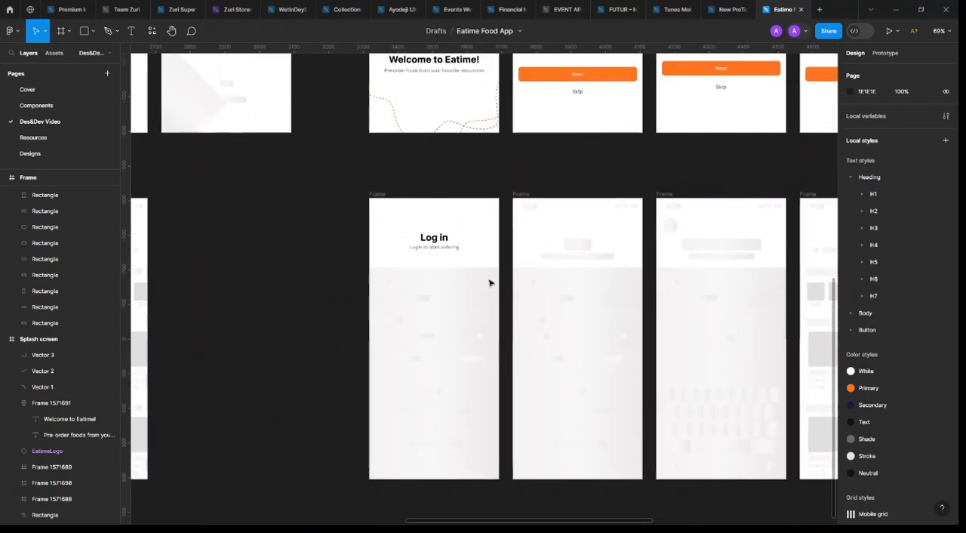
{"action": "left_click", "coordinate": [488, 245]}
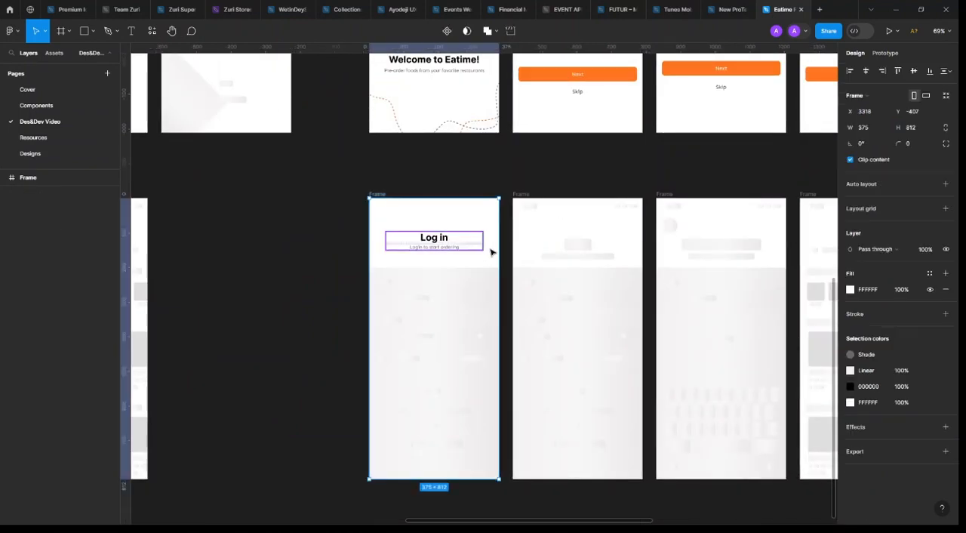
{"action": "scroll", "coordinate": [489, 251], "scroll_direction": "up", "scroll_amount": 3, "text": "ctrl"}
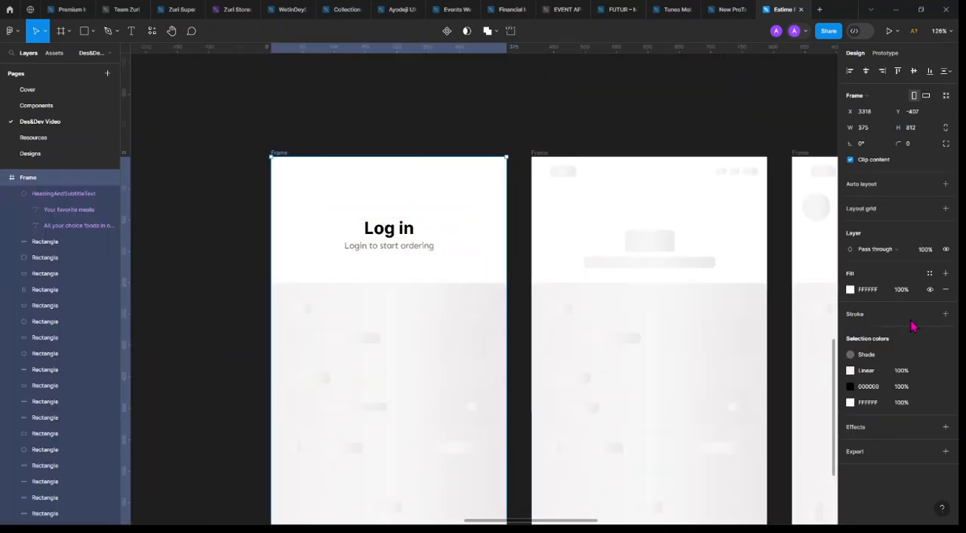
{"action": "left_click", "coordinate": [930, 273]}
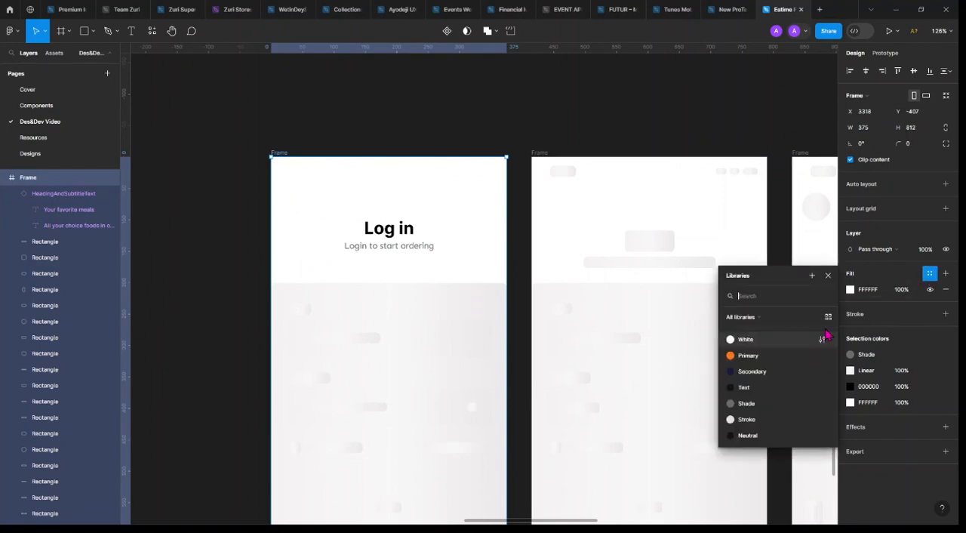
{"action": "left_click", "coordinate": [782, 375]}
Recolour the Log in heading and its subtitle with the White colour style
{"action": "left_click", "coordinate": [427, 252]}
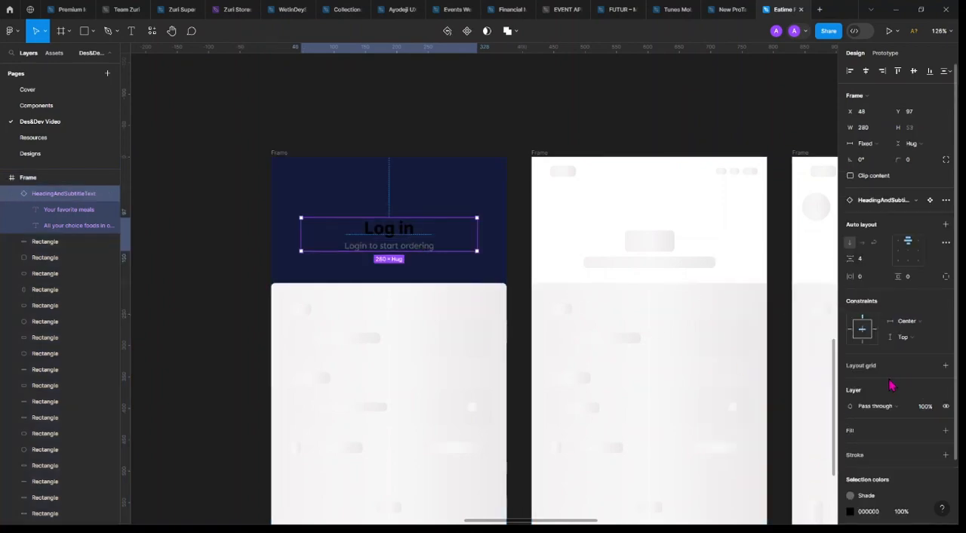
{"action": "scroll", "coordinate": [878, 417], "scroll_direction": "down", "scroll_amount": 2}
{"action": "left_click", "coordinate": [867, 423]}
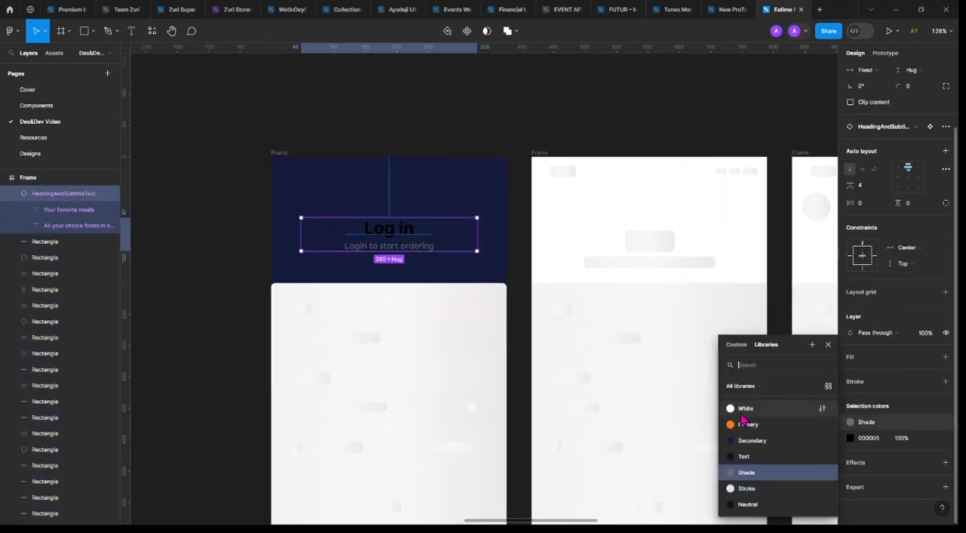
{"action": "left_click", "coordinate": [792, 407]}
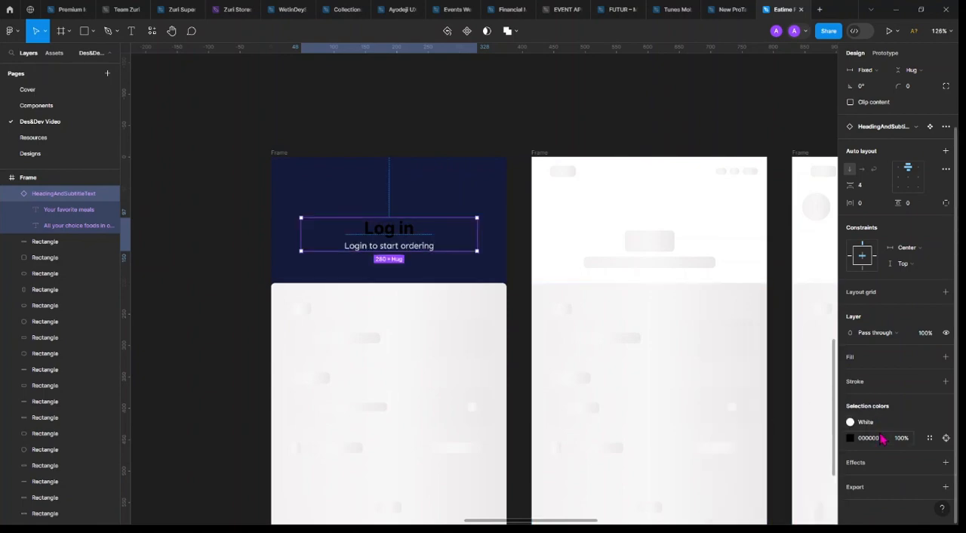
{"action": "left_click", "coordinate": [929, 438]}
{"action": "left_click", "coordinate": [744, 409]}
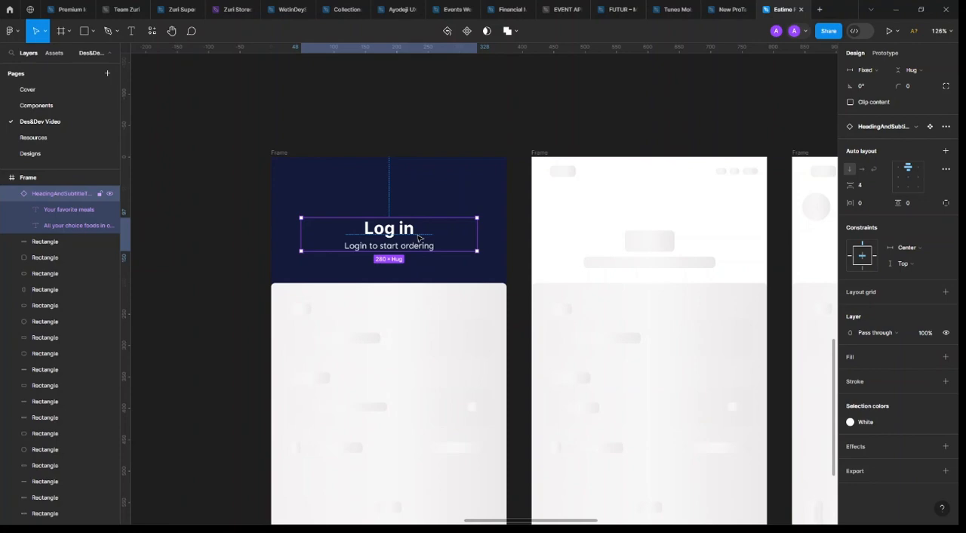
Select the wireframe placeholder shapes in the lower part of the Log in frame, leaving out the large background panel
{"action": "scroll", "coordinate": [418, 238], "scroll_direction": "down", "scroll_amount": 2}
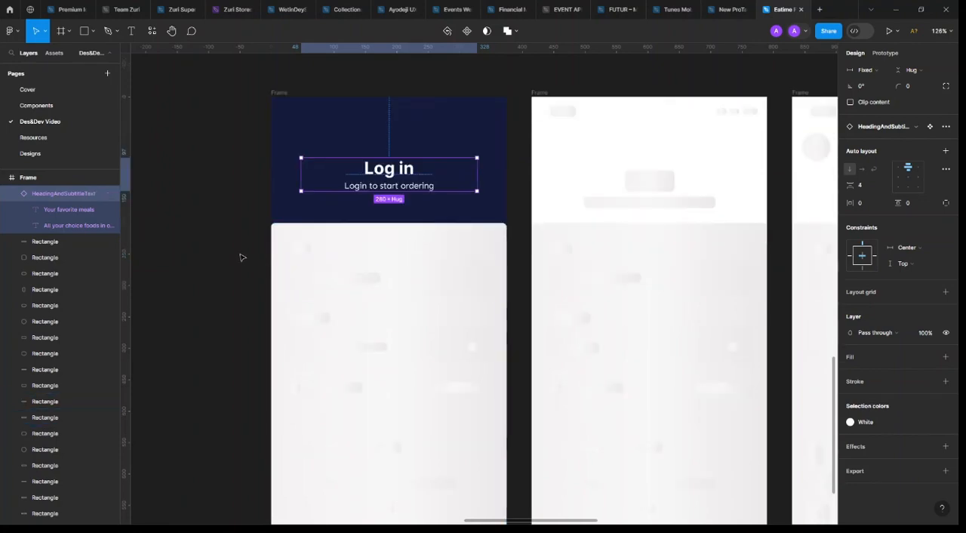
{"action": "left_click", "coordinate": [317, 260]}
{"action": "scroll", "coordinate": [317, 261], "scroll_direction": "down", "scroll_amount": 2}
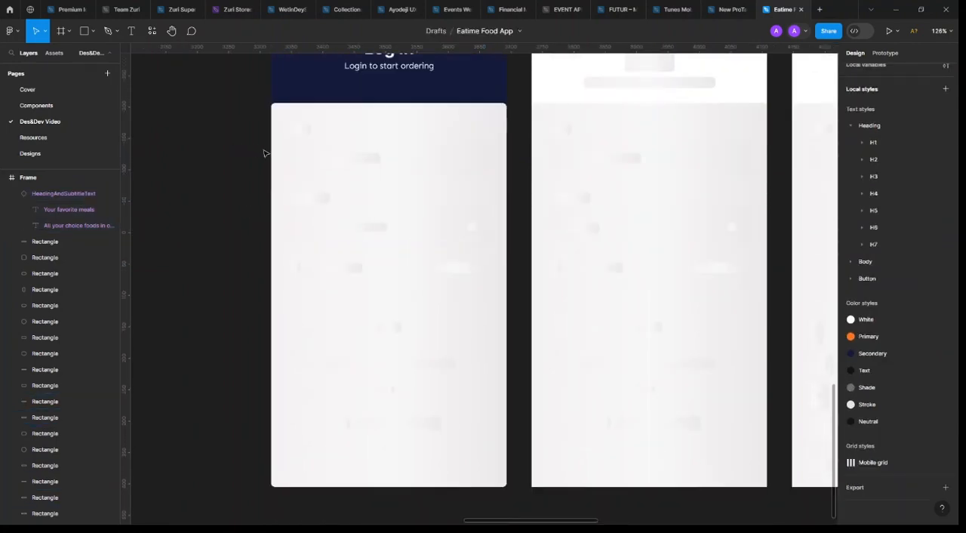
{"action": "left_click_drag", "start_coordinate": [220, 118], "coordinate": [485, 379]}
{"action": "left_click", "coordinate": [424, 119], "text": "shift"}
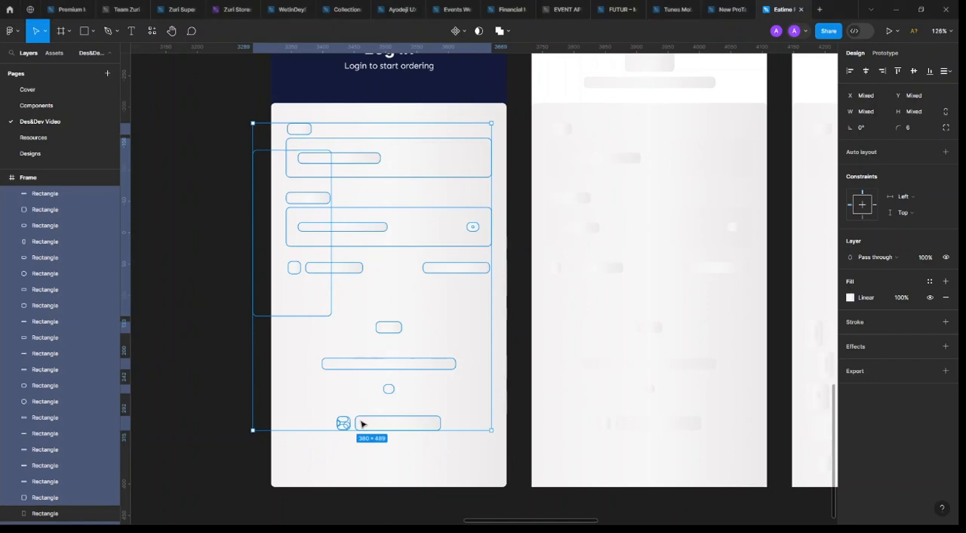
Delete the selected placeholder rectangles from the login panel and place a copy of the "Login to start ordering" subtitle in it
{"action": "key", "text": "Delete"}
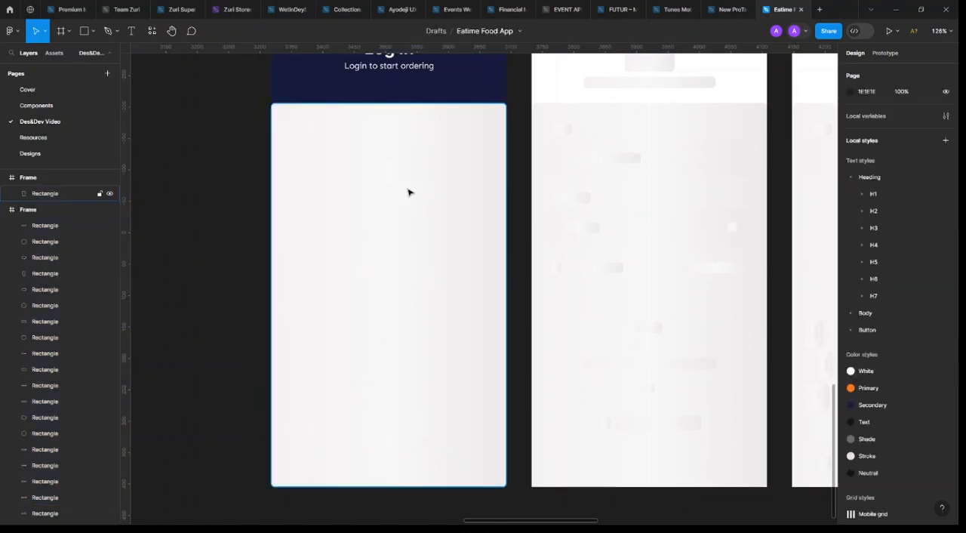
{"action": "scroll", "coordinate": [400, 193], "scroll_direction": "up", "scroll_amount": 2}
{"action": "left_click", "coordinate": [410, 253]}
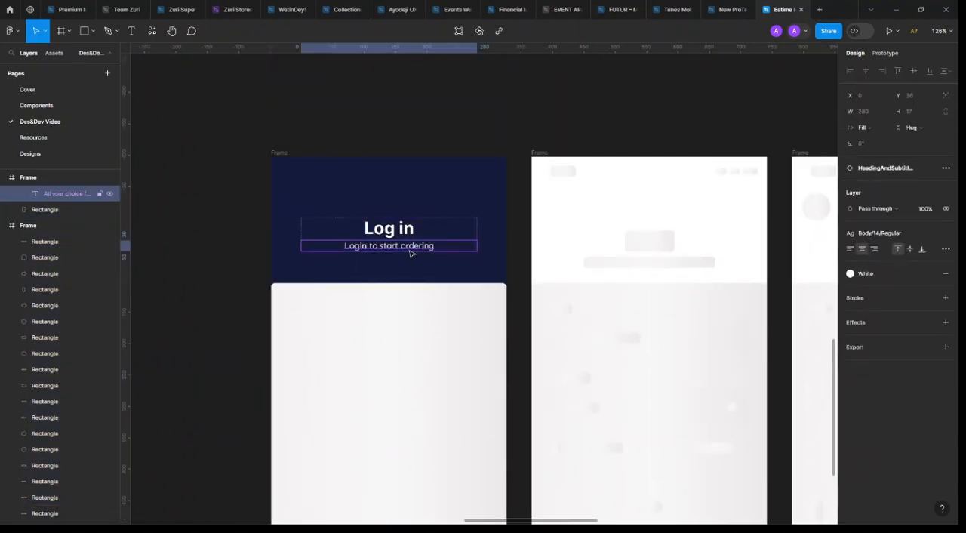
{"action": "left_click_drag", "start_coordinate": [386, 304], "coordinate": [365, 319]}
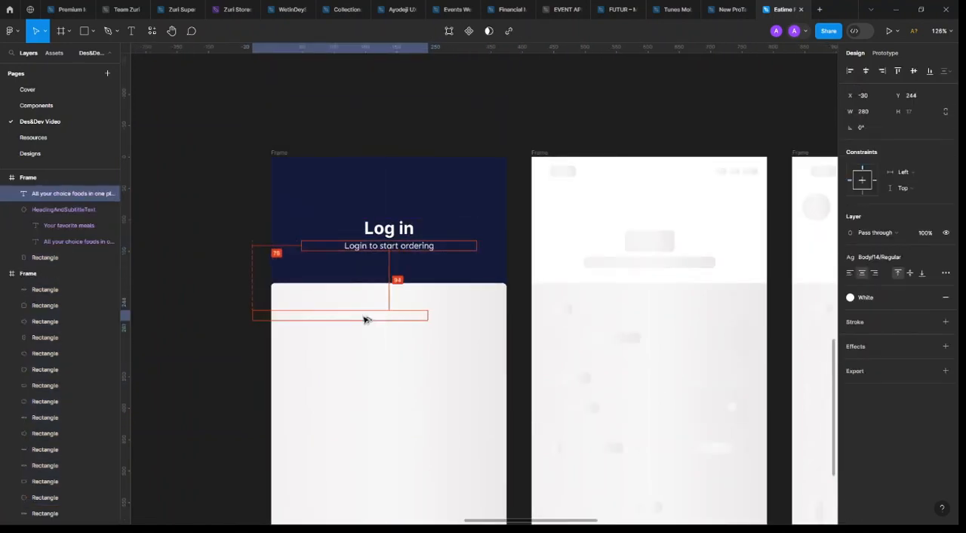
Set the copied subtitle's text resizing to auto width so its box fits the words
{"action": "left_click", "coordinate": [945, 274]}
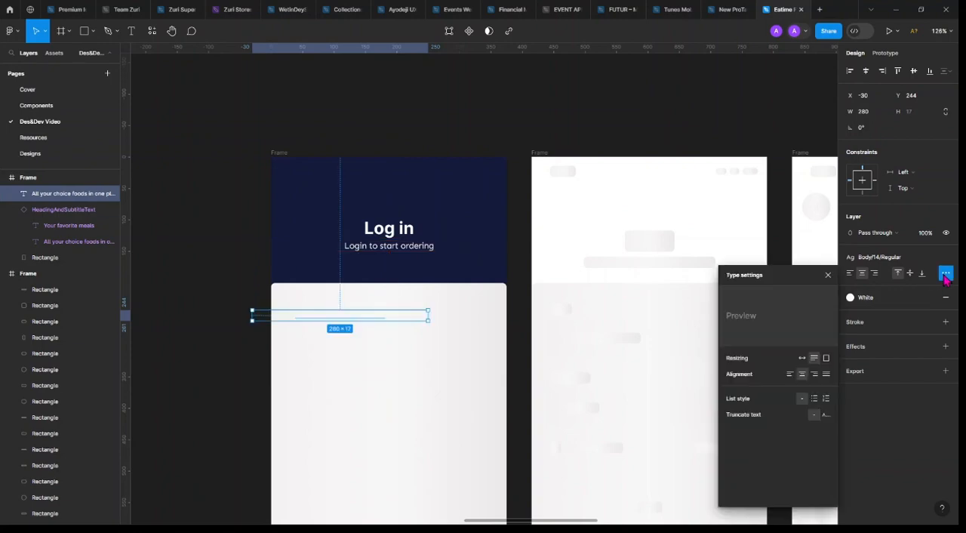
{"action": "left_click", "coordinate": [802, 358]}
{"action": "scroll", "coordinate": [272, 294], "scroll_direction": "up", "scroll_amount": 5}
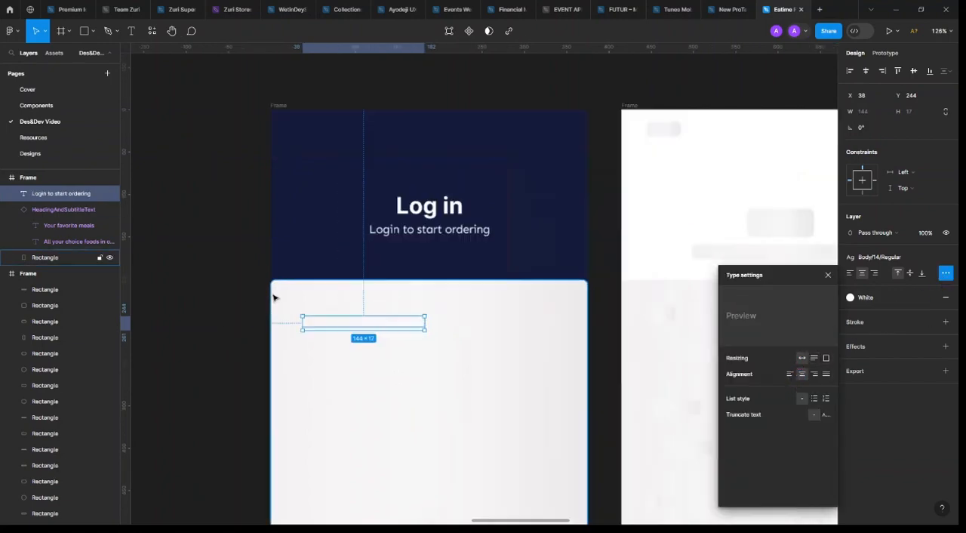
{"action": "scroll", "coordinate": [448, 351], "scroll_direction": "up", "scroll_amount": 3}
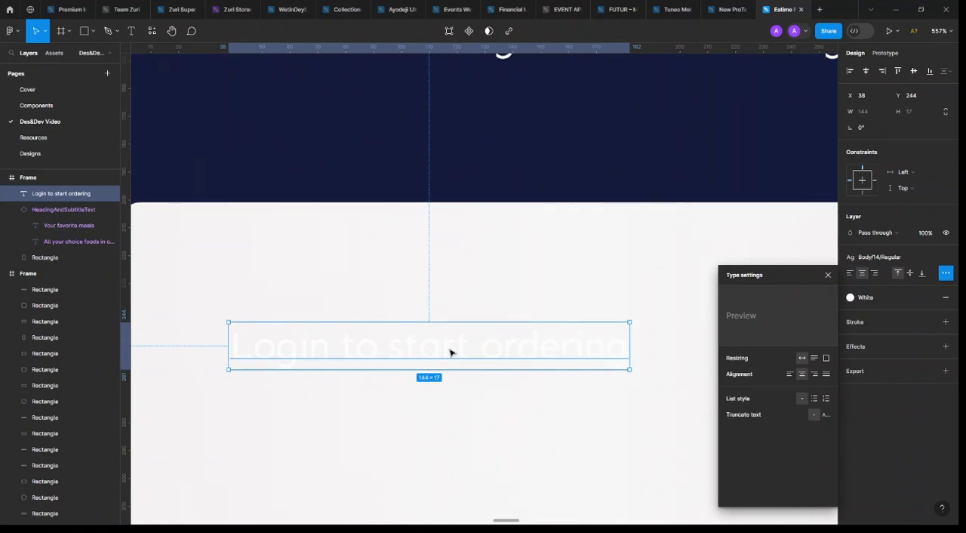
{"action": "scroll", "coordinate": [448, 350], "scroll_direction": "down", "scroll_amount": 3}
{"action": "left_click", "coordinate": [828, 275]}
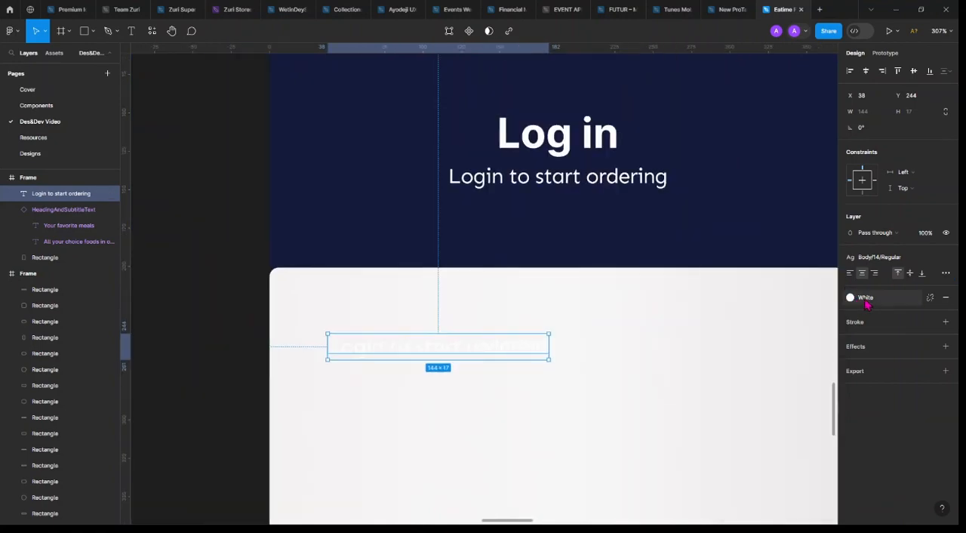
Change the copied subtitle's fill from white to the Text color style
{"action": "left_click", "coordinate": [862, 299]}
{"action": "left_click", "coordinate": [757, 411]}
{"action": "scroll", "coordinate": [468, 359], "scroll_direction": "down", "scroll_amount": 3}
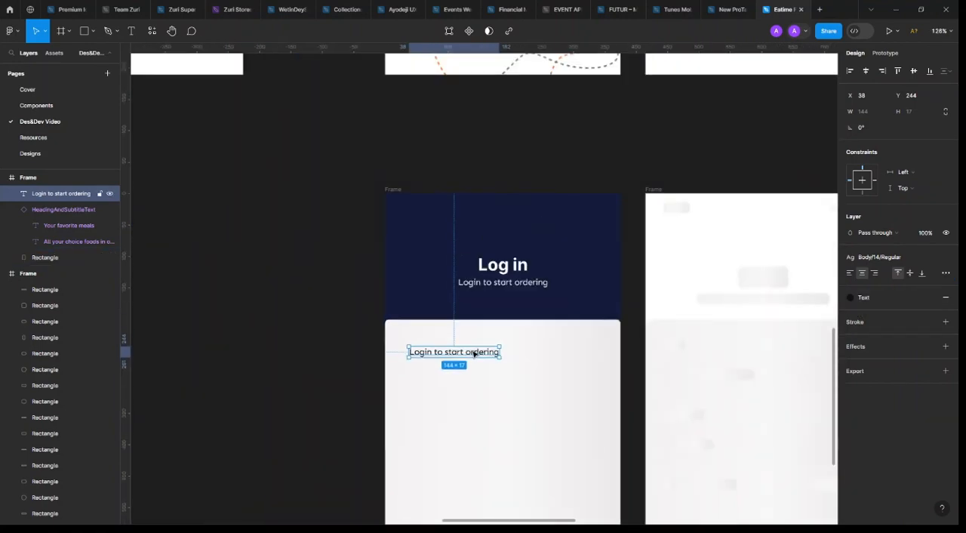
{"action": "scroll", "coordinate": [431, 352], "scroll_direction": "left", "scroll_amount": 2}
{"action": "scroll", "coordinate": [431, 353], "scroll_direction": "right", "scroll_amount": 2}
{"action": "scroll", "coordinate": [420, 358], "scroll_direction": "up", "scroll_amount": 1}
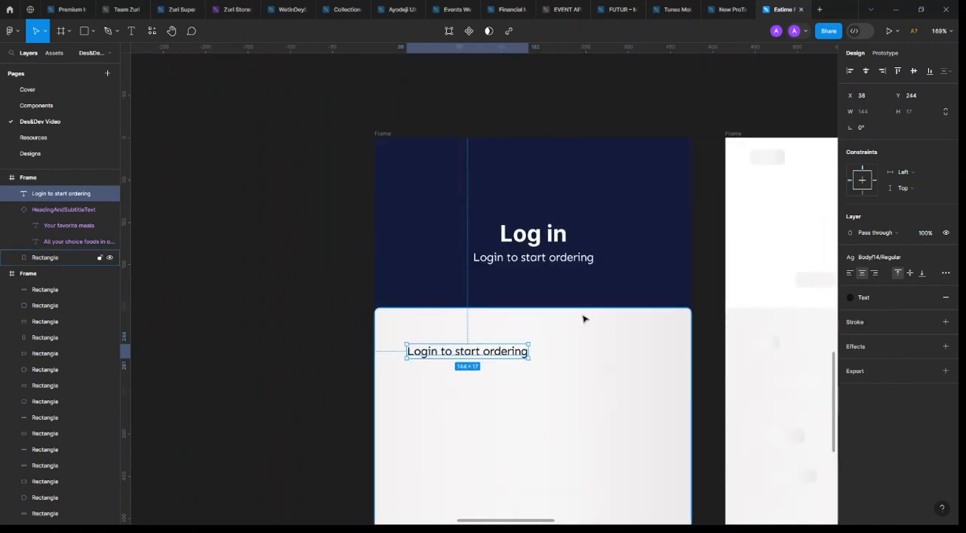
Replace the copied subtitle's wording in the light panel with "Email"
{"action": "double_click", "coordinate": [461, 352]}
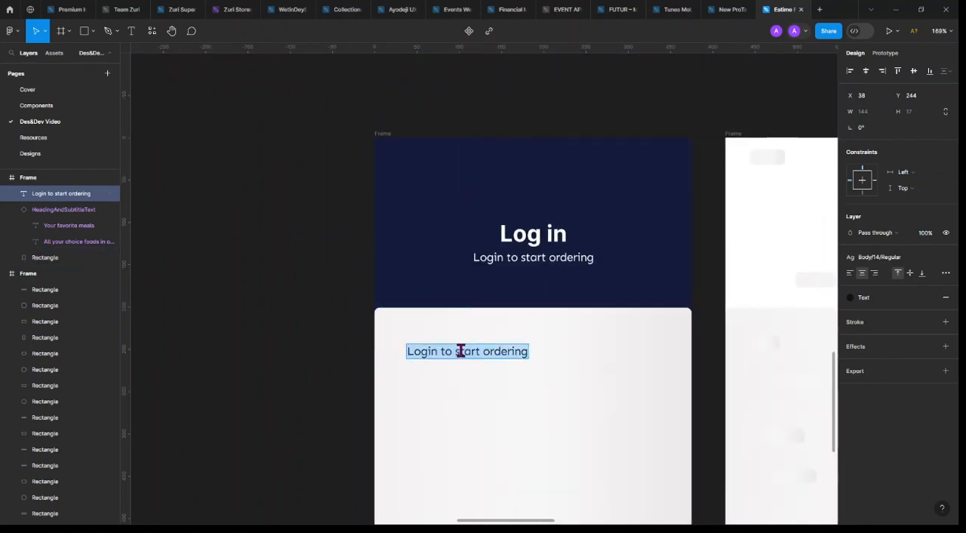
{"action": "type", "text": "Email"}
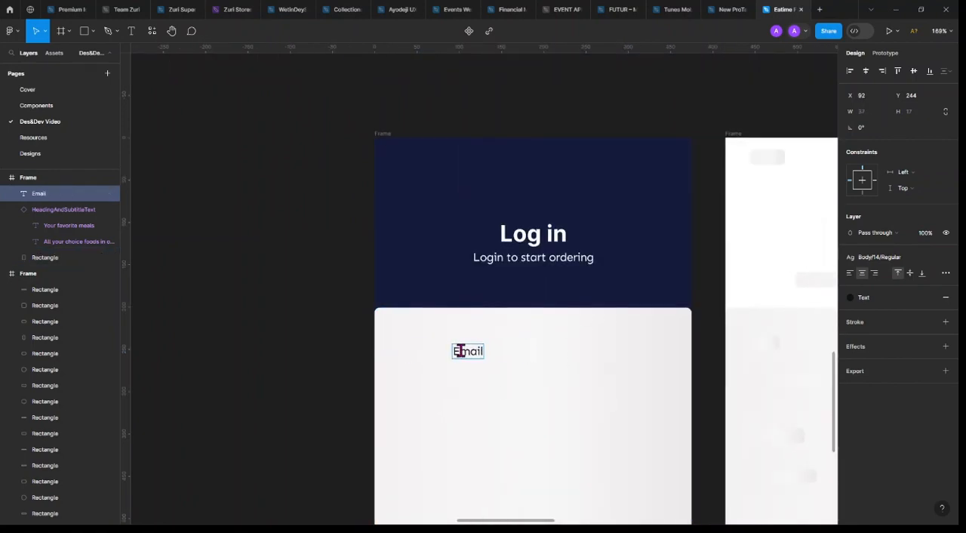
{"action": "key", "text": "Escape"}
Detach the Email label's text style and set its font weight to Bold
{"action": "left_click", "coordinate": [898, 272]}
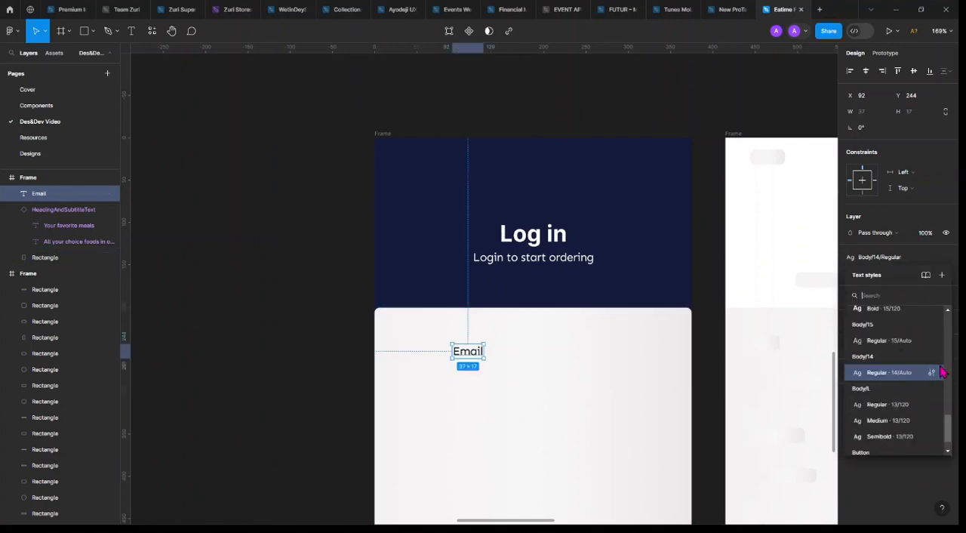
{"action": "left_click", "coordinate": [945, 257]}
{"action": "left_click", "coordinate": [875, 292]}
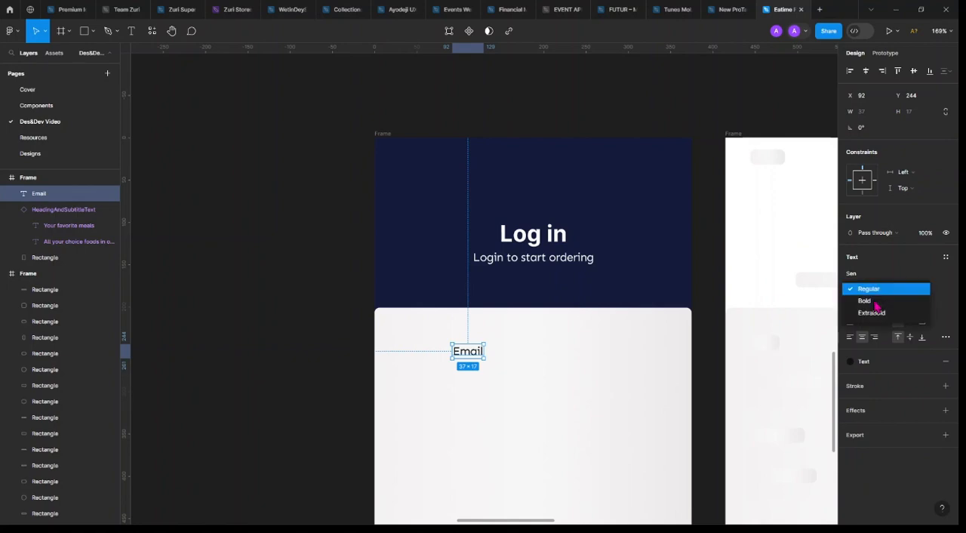
{"action": "left_click", "coordinate": [877, 301]}
{"action": "scroll", "coordinate": [415, 339], "scroll_direction": "up", "scroll_amount": 5}
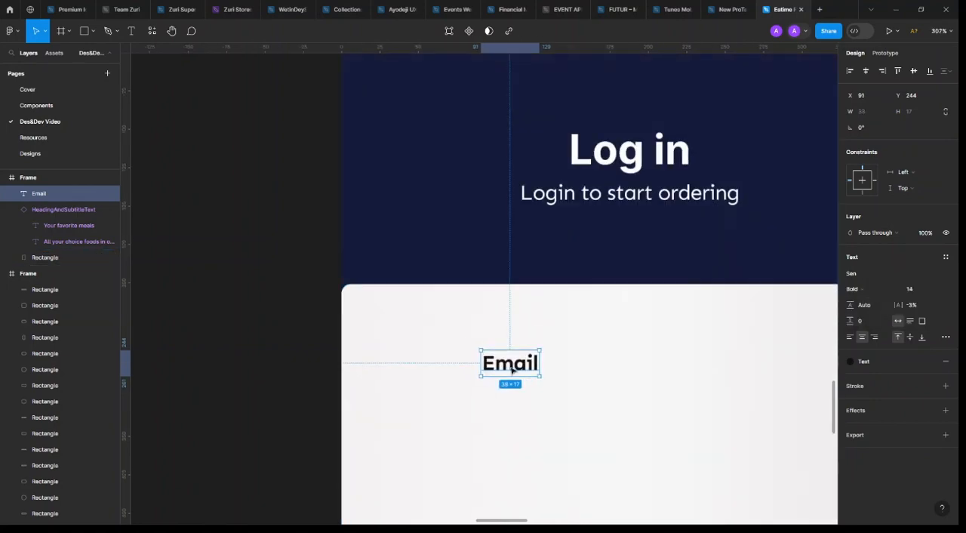
Apply the Mobile grid style to the login frame and align the Email label with the first column's left edge at X 16
{"action": "left_click_drag", "start_coordinate": [523, 369], "coordinate": [437, 379]}
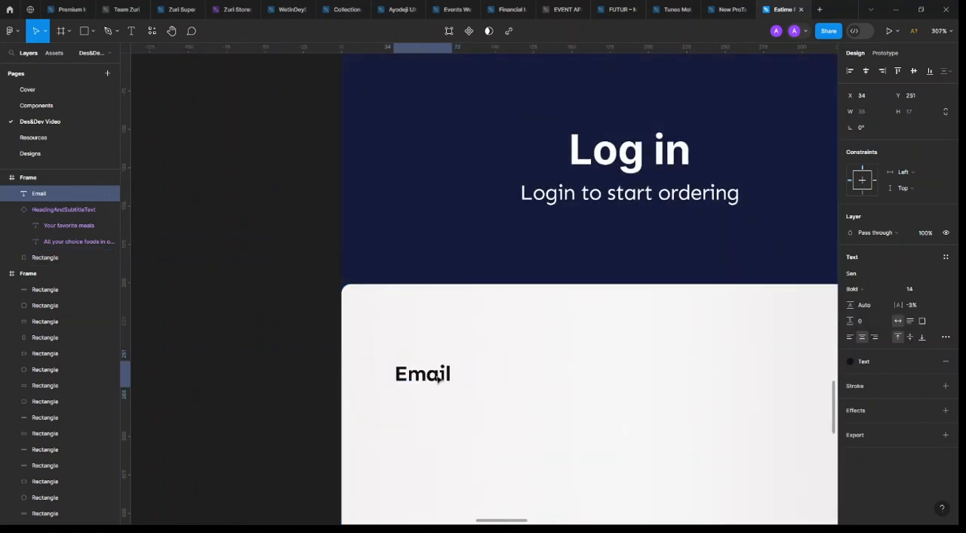
{"action": "left_click", "coordinate": [451, 250]}
{"action": "left_click", "coordinate": [929, 208]}
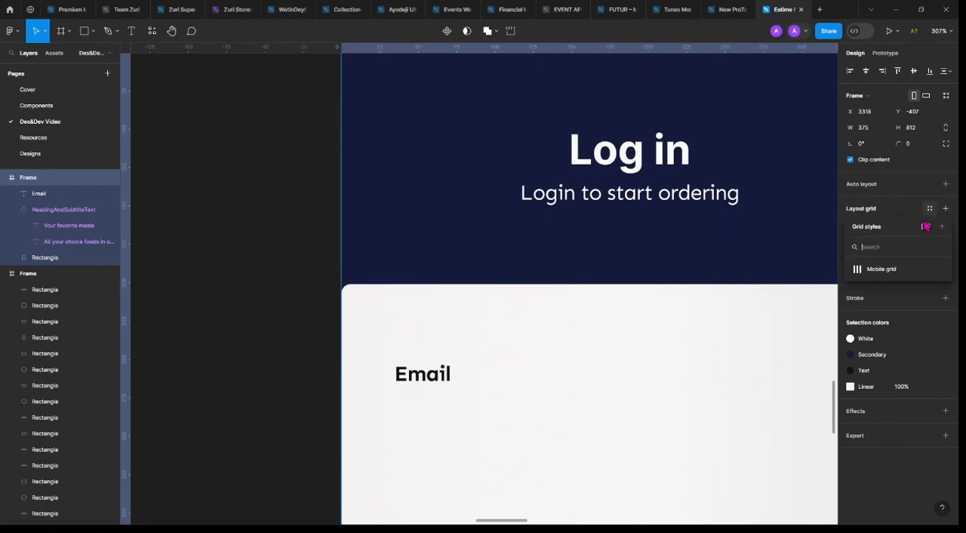
{"action": "left_click", "coordinate": [877, 268]}
{"action": "scroll", "coordinate": [394, 351], "scroll_direction": "down", "scroll_amount": 5}
{"action": "left_click", "coordinate": [406, 359]}
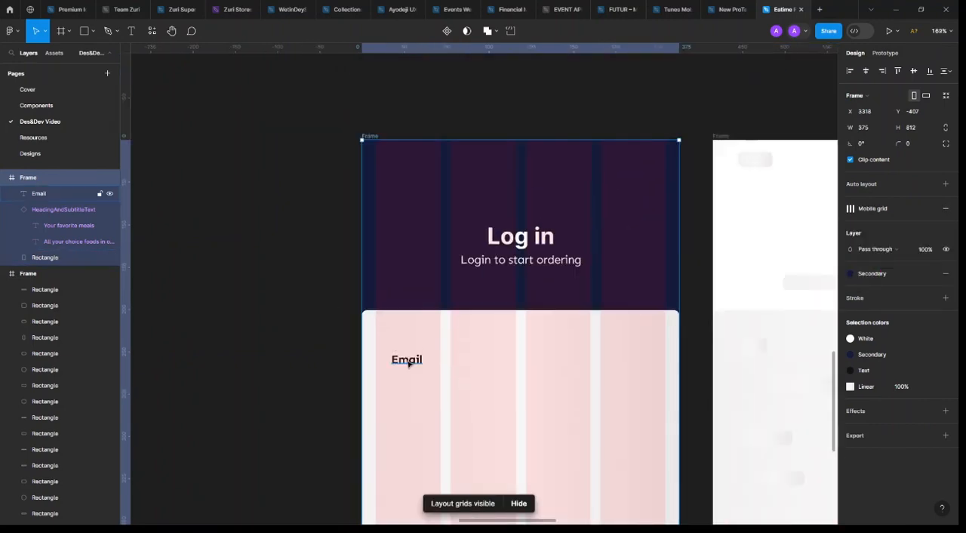
{"action": "left_click_drag", "start_coordinate": [405, 365], "coordinate": [394, 368]}
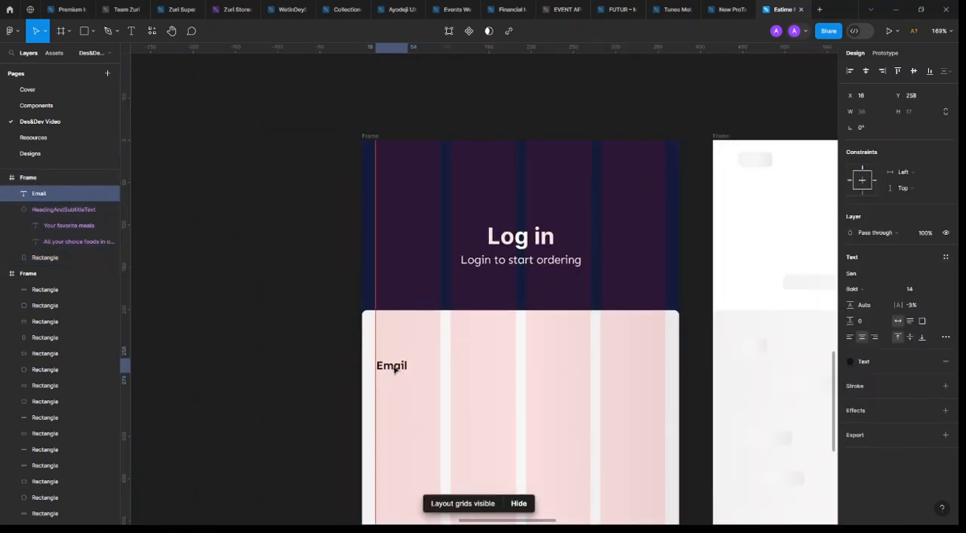
Apply the Button Regular 15/Auto text style to the Email label and nudge it slightly lower in the first grid column
{"action": "left_click", "coordinate": [946, 257]}
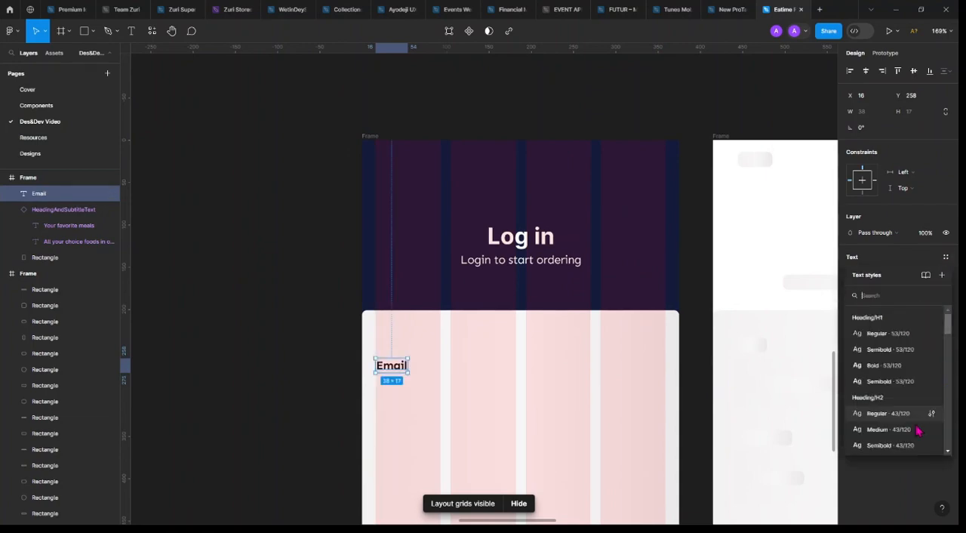
{"action": "scroll", "coordinate": [913, 433], "scroll_direction": "down", "scroll_amount": 5}
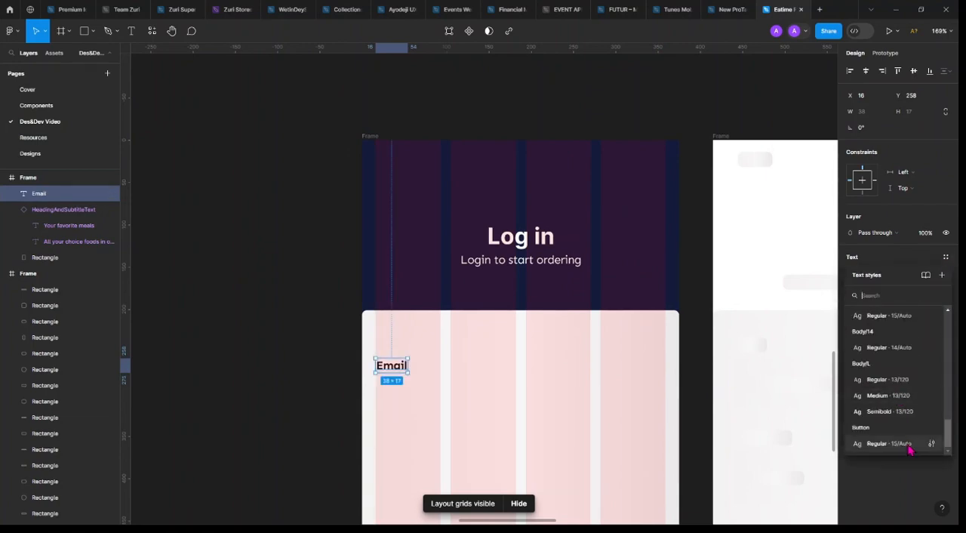
{"action": "left_click", "coordinate": [909, 442]}
{"action": "scroll", "coordinate": [376, 363], "scroll_direction": "up", "scroll_amount": 5}
{"action": "left_click_drag", "start_coordinate": [401, 373], "coordinate": [403, 375]}
{"action": "scroll", "coordinate": [572, 303], "scroll_direction": "down", "scroll_amount": 5}
{"action": "scroll", "coordinate": [558, 294], "scroll_direction": "down", "scroll_amount": 3}
{"action": "scroll", "coordinate": [453, 226], "scroll_direction": "right", "scroll_amount": 2}
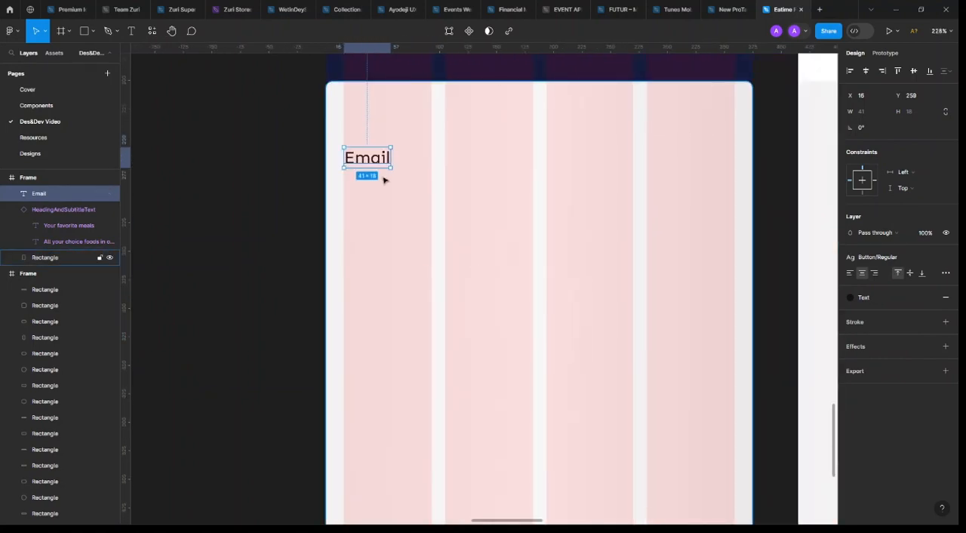
Duplicate the Email label below the original and wrap the copy in an auto layout frame at X 16 with horizontal padding 12
{"action": "scroll", "coordinate": [383, 204], "scroll_direction": "up", "scroll_amount": 1}
{"action": "left_click_drag", "start_coordinate": [382, 223], "coordinate": [390, 265]}
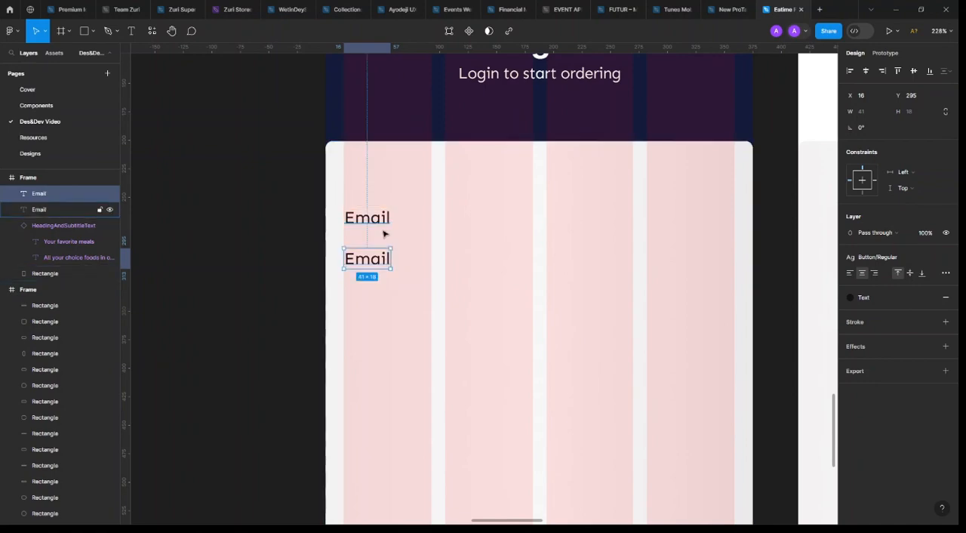
{"action": "key", "text": "shift+a"}
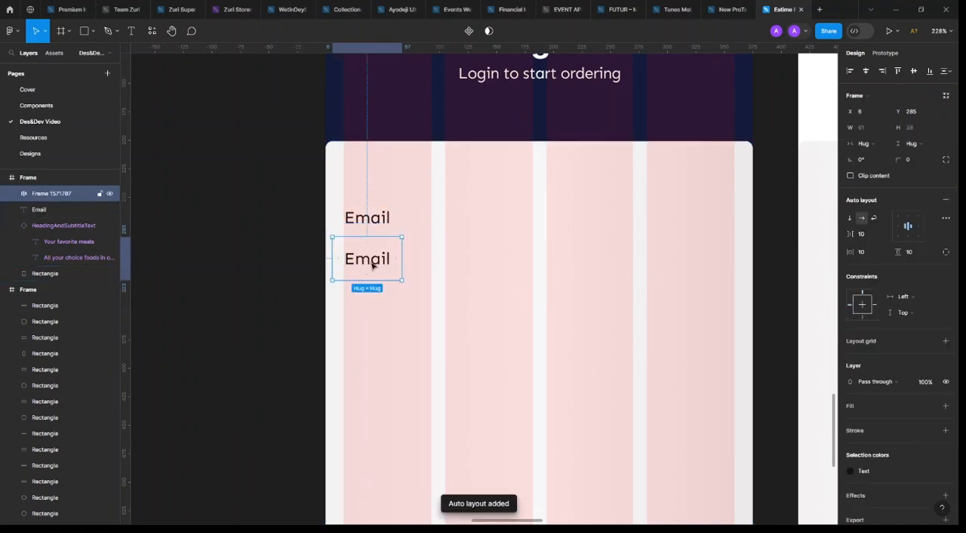
{"action": "left_click_drag", "start_coordinate": [372, 265], "coordinate": [375, 267]}
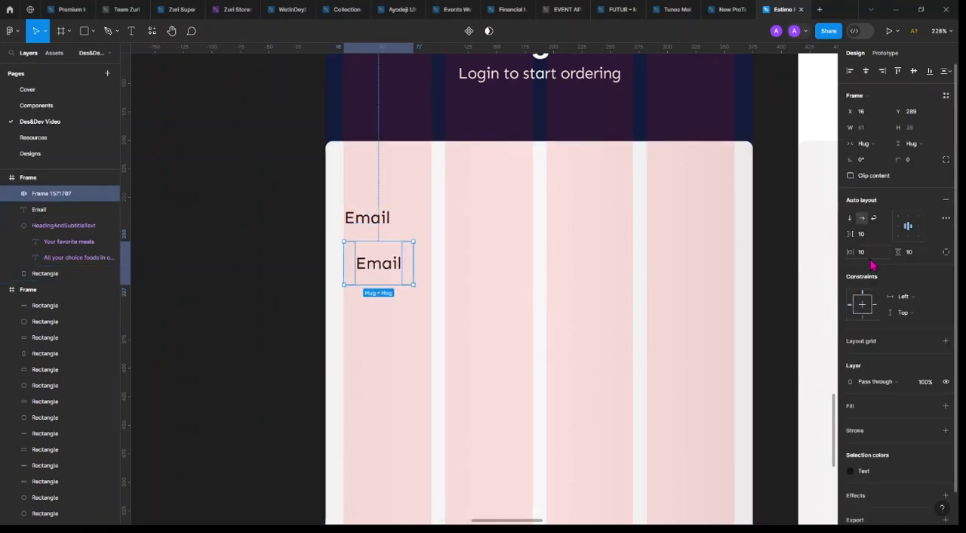
{"action": "type", "text": "12"}
{"action": "key", "text": "Return"}
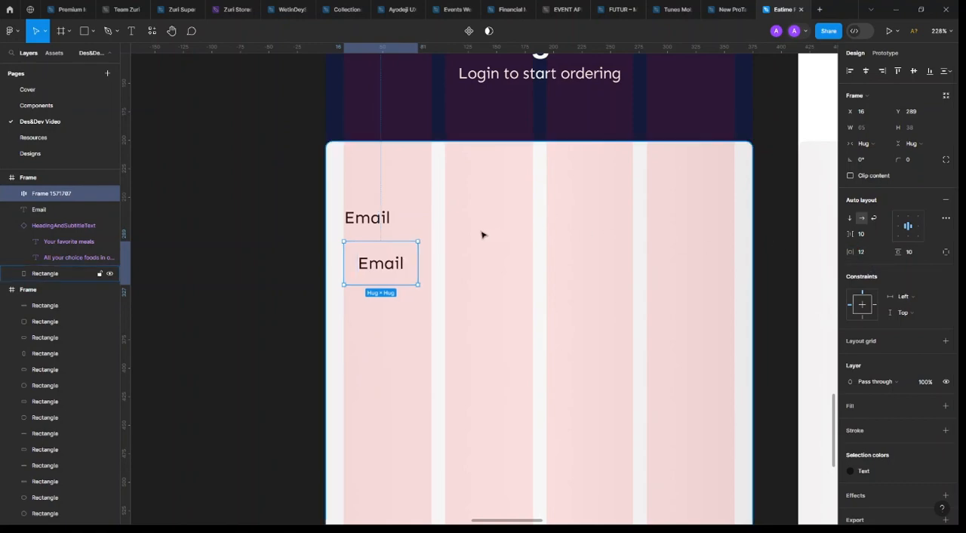
Replace the text inside the auto layout frame with a sample Gmail address as the email field's placeholder
{"action": "double_click", "coordinate": [394, 262]}
{"action": "double_click", "coordinate": [393, 263]}
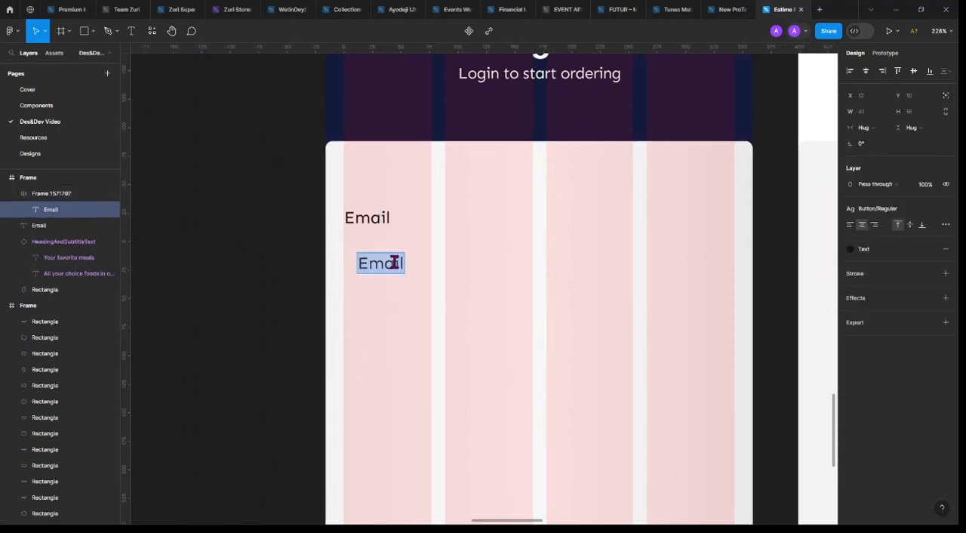
{"action": "type", "text": "ex"}
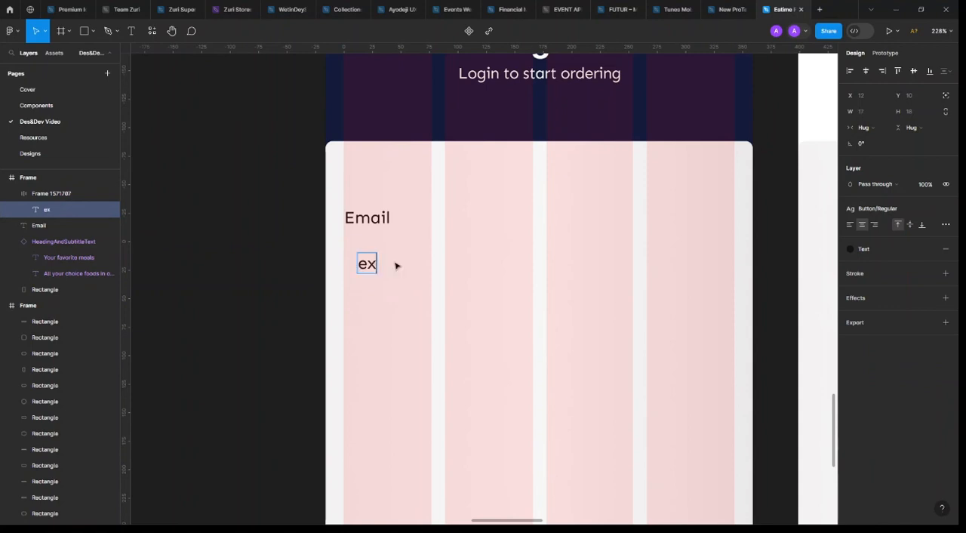
{"action": "type", "text": "ampl"}
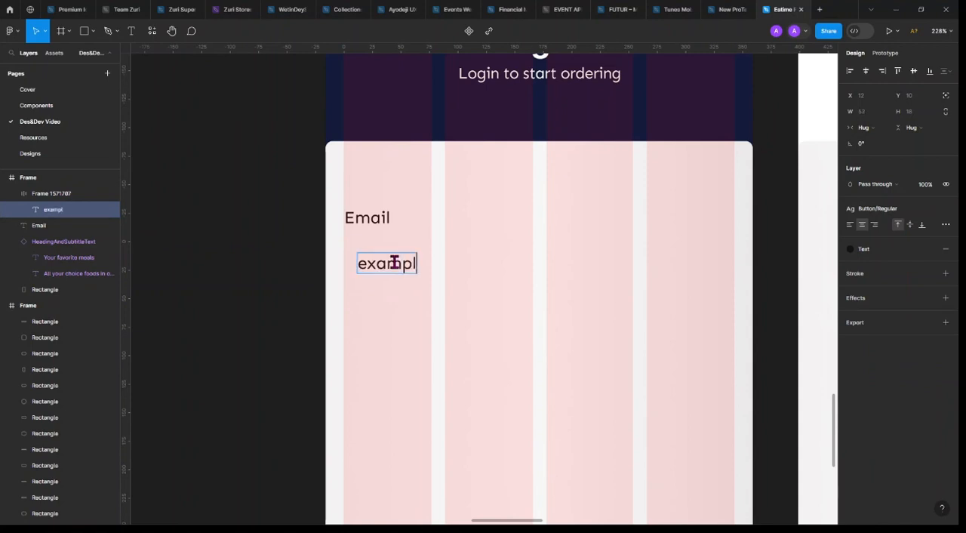
{"action": "type", "text": "e@xyx"}
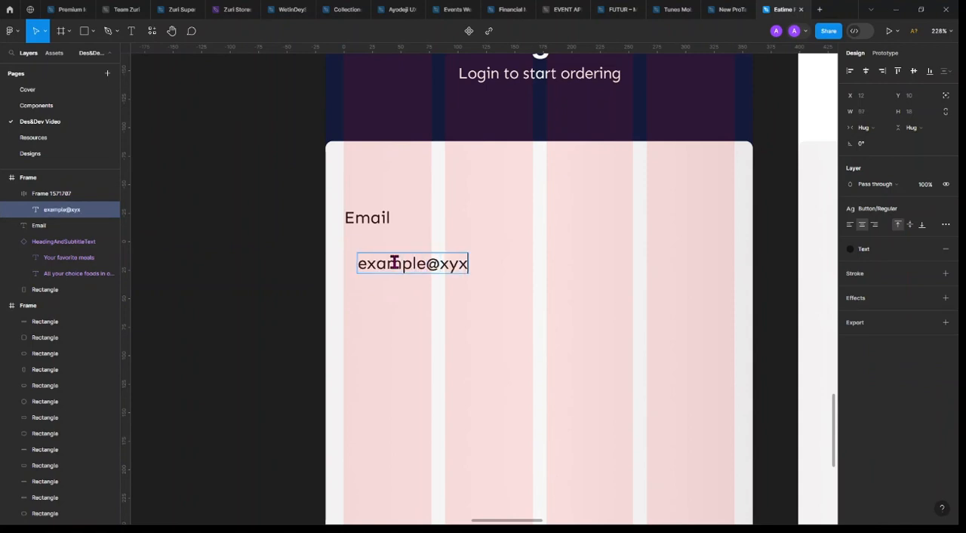
{"action": "key", "text": "BackSpace"}
{"action": "type", "text": "z"}
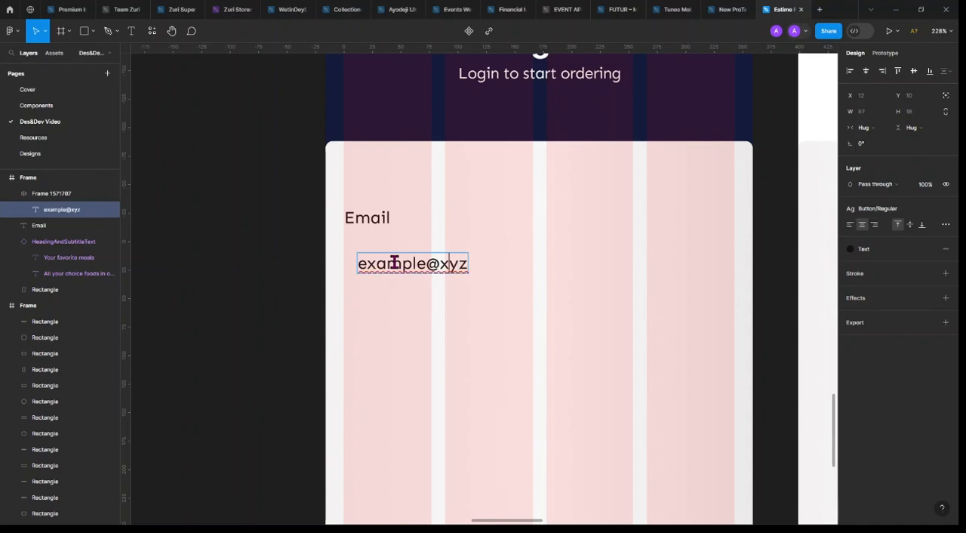
{"action": "key", "text": "Left"}
{"action": "key", "text": "BackSpace"}
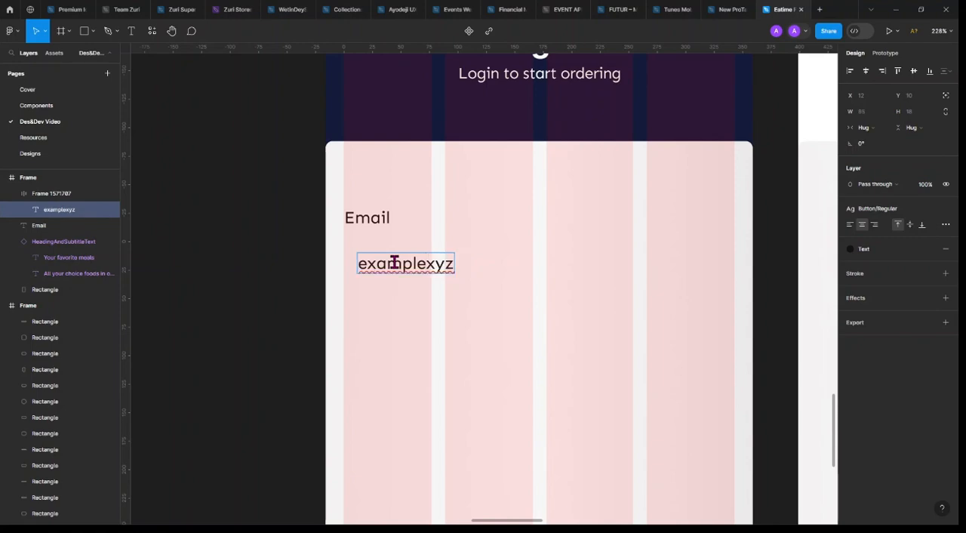
{"action": "type", "text": "@gmail.com"}
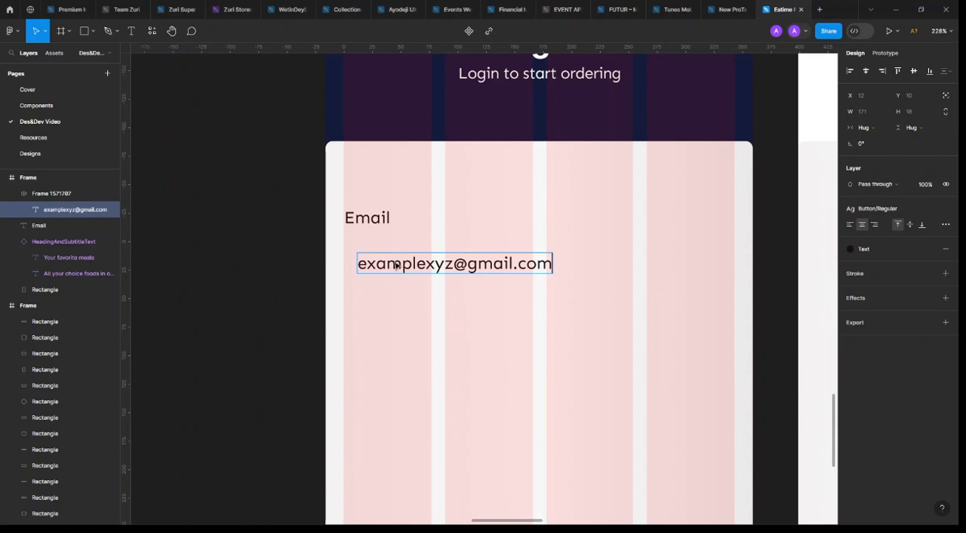
{"action": "key", "text": "Escape"}
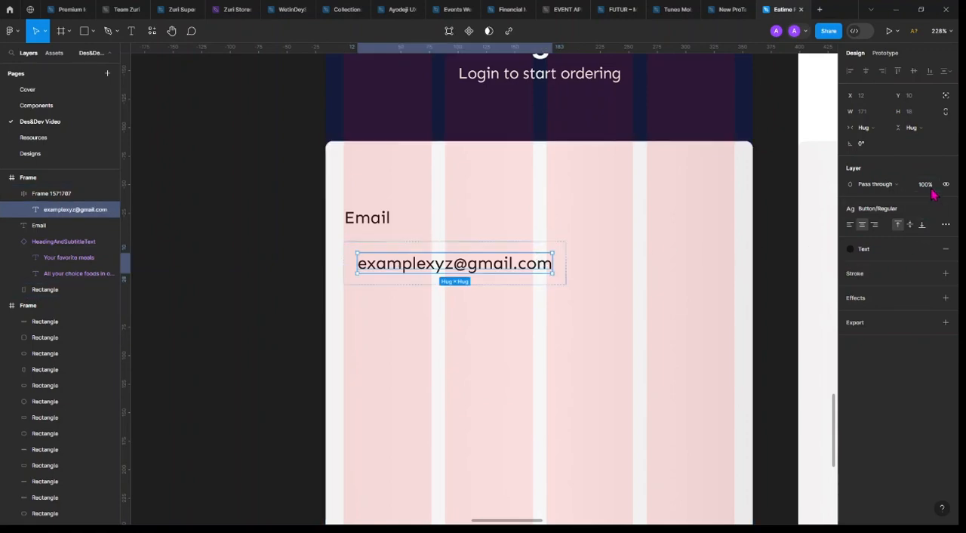
Set the placeholder e-mail text's opacity to 45% and select its surrounding auto layout frame
{"action": "type", "text": "45"}
{"action": "key", "text": "Return"}
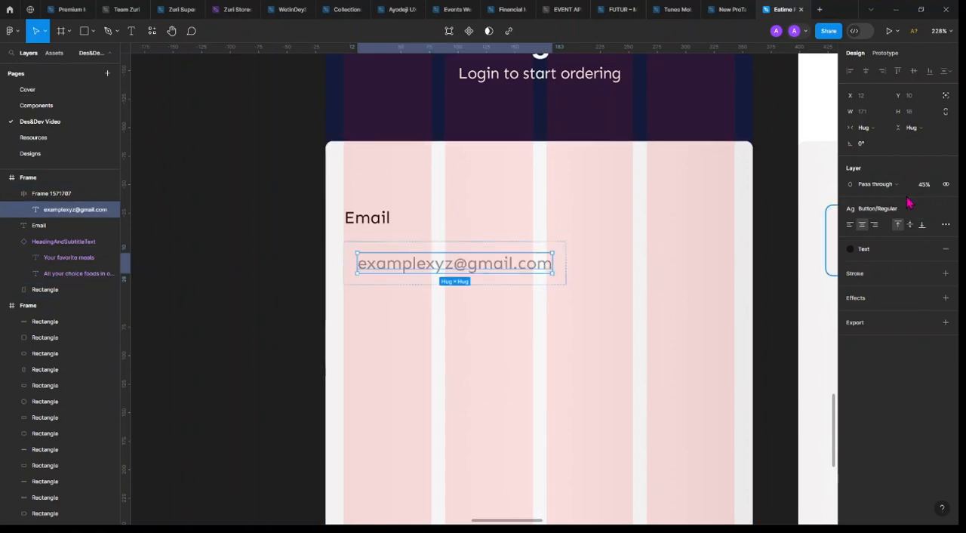
{"action": "left_click", "coordinate": [565, 260]}
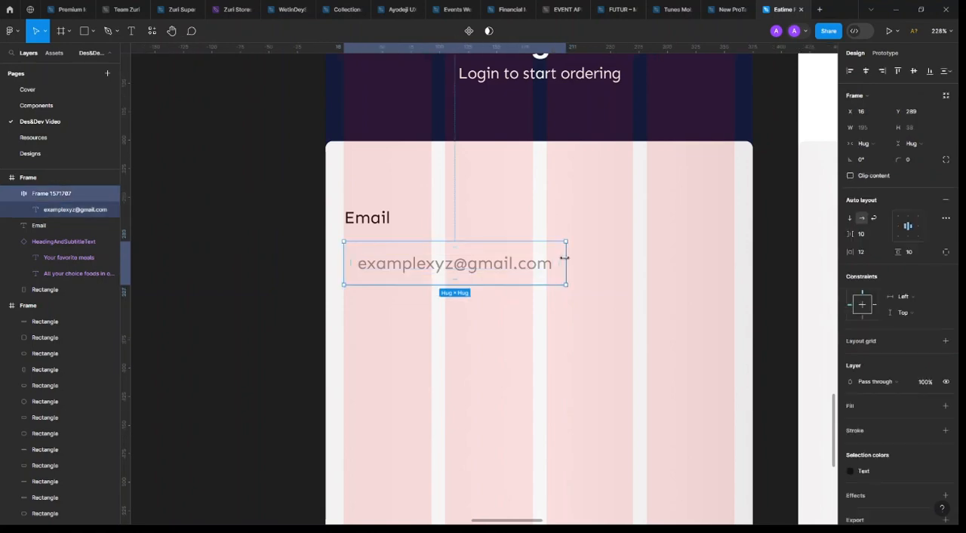
{"action": "scroll", "coordinate": [870, 345], "scroll_direction": "down", "scroll_amount": 2}
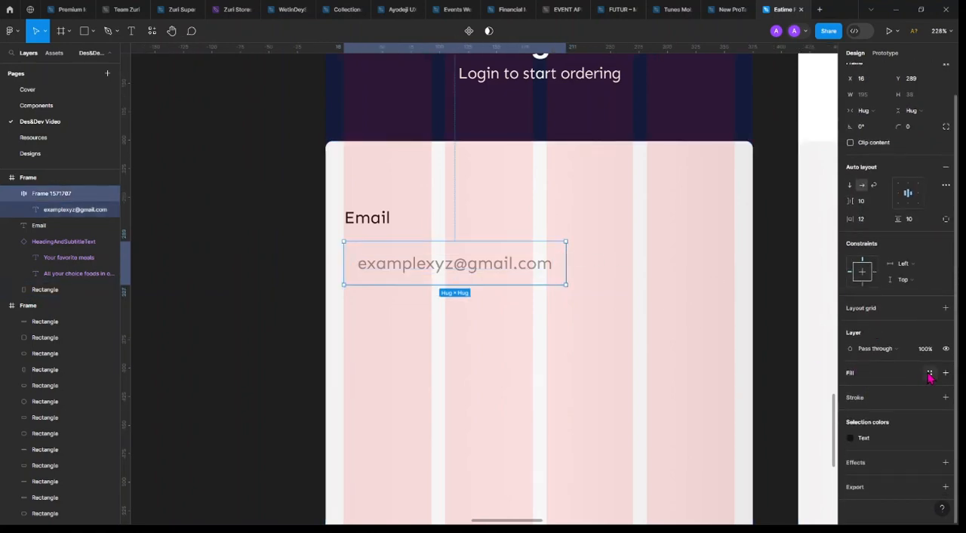
{"action": "left_click", "coordinate": [928, 374]}
{"action": "type", "text": "G"}
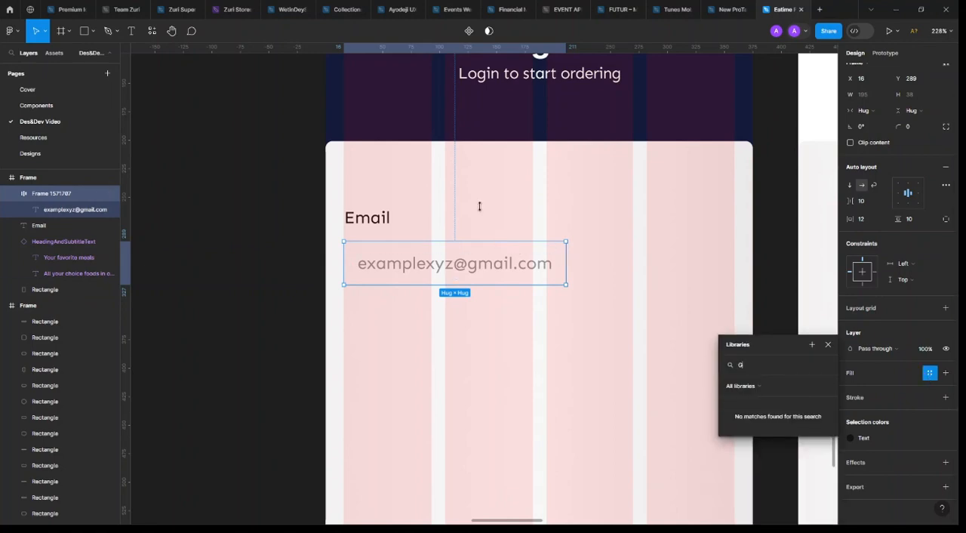
{"action": "left_click", "coordinate": [828, 345]}
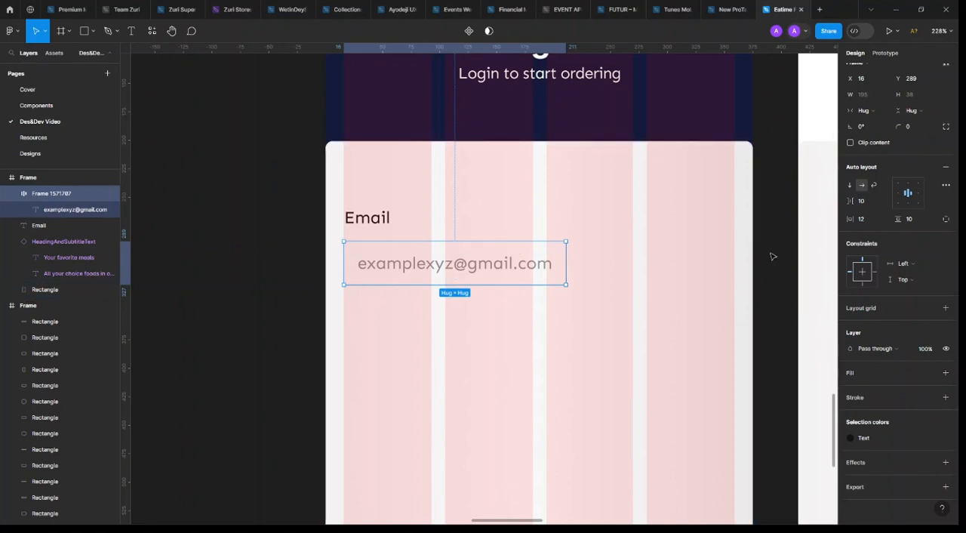
Hide the layout grids and apply the White colour style to the card rectangle behind the email field
{"action": "key", "text": "ctrl+shift+4"}
{"action": "left_click", "coordinate": [636, 238]}
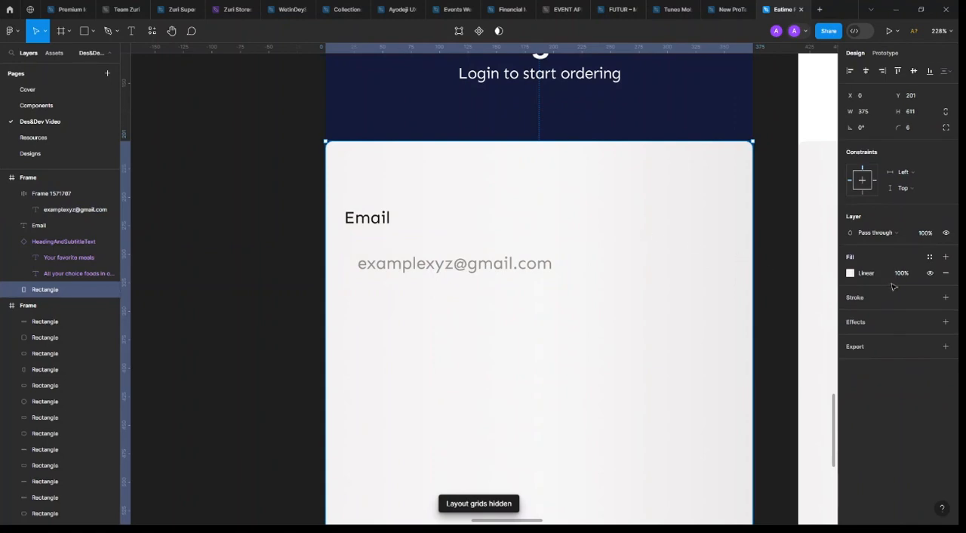
{"action": "left_click", "coordinate": [929, 258]}
{"action": "left_click", "coordinate": [769, 324]}
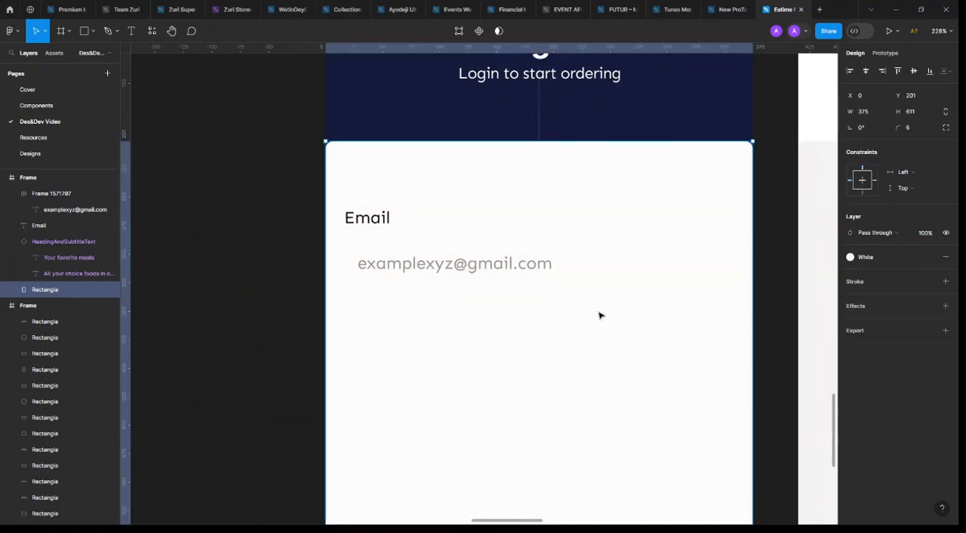
Apply the Stroke colour style as the fill of the auto layout frame around the placeholder e-mail
{"action": "left_click", "coordinate": [510, 270]}
{"action": "scroll", "coordinate": [909, 415], "scroll_direction": "down", "scroll_amount": 1}
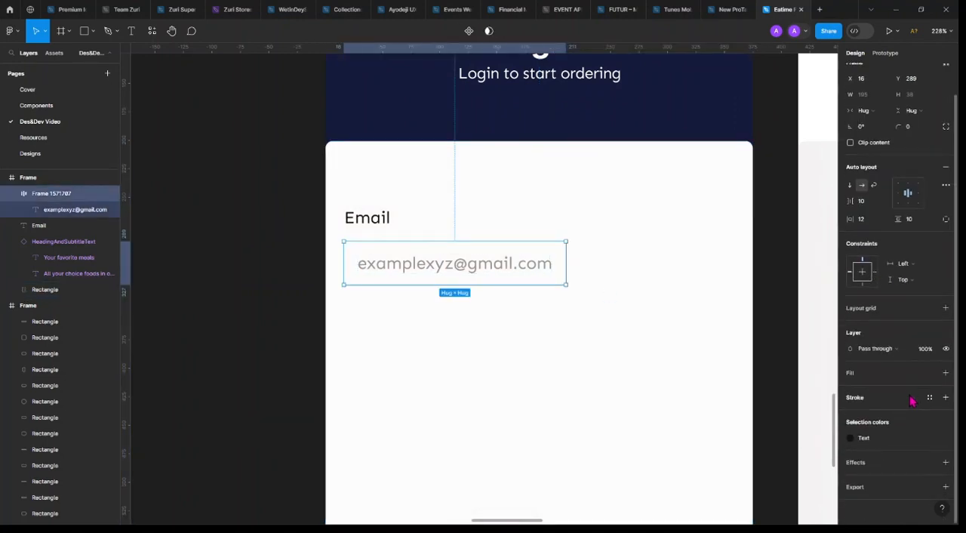
{"action": "left_click", "coordinate": [931, 375]}
{"action": "left_click", "coordinate": [791, 500]}
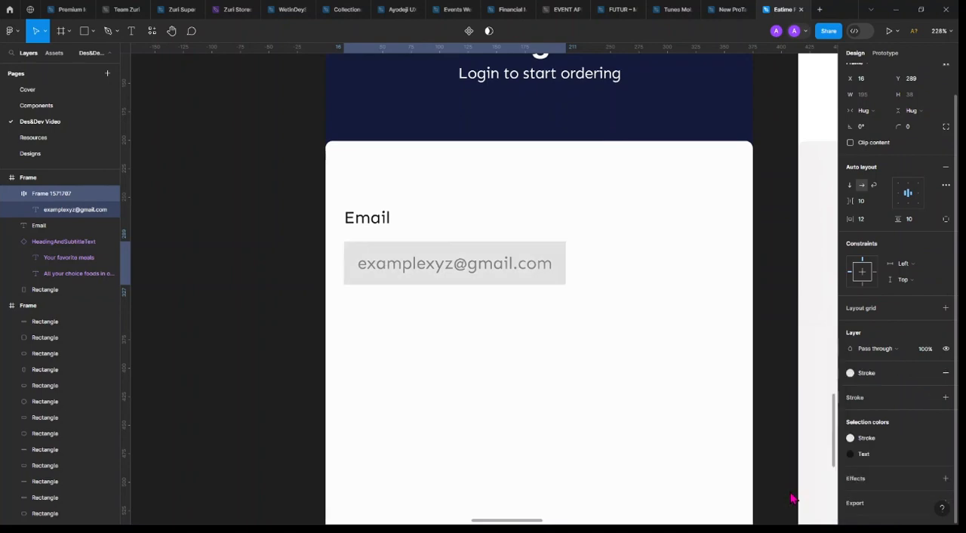
{"action": "scroll", "coordinate": [616, 352], "scroll_direction": "down", "scroll_amount": 5}
{"action": "key", "text": "Escape"}
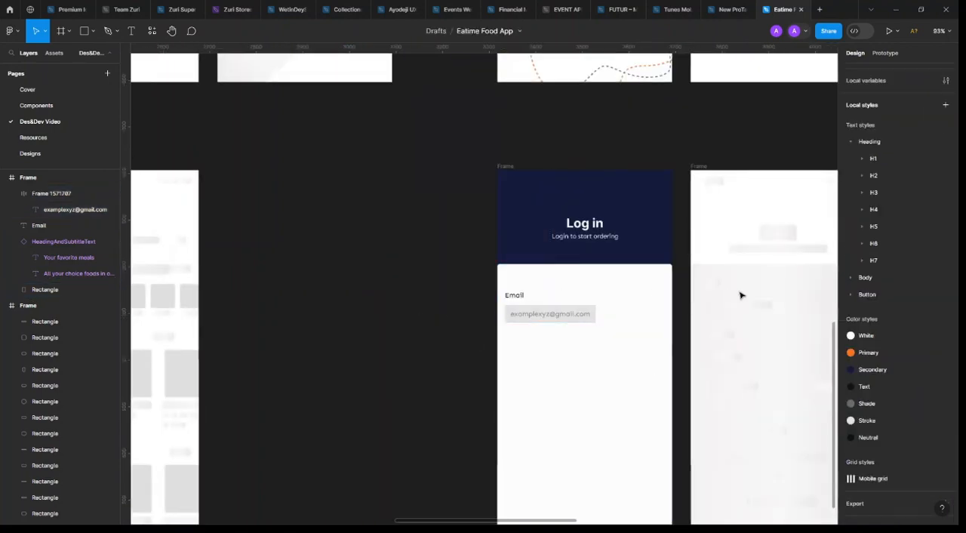
Detach the colour style from the email field frame's fill and lighten the fill to F3F3F3
{"action": "scroll", "coordinate": [689, 275], "scroll_direction": "up", "scroll_amount": 2}
{"action": "left_click", "coordinate": [510, 349]}
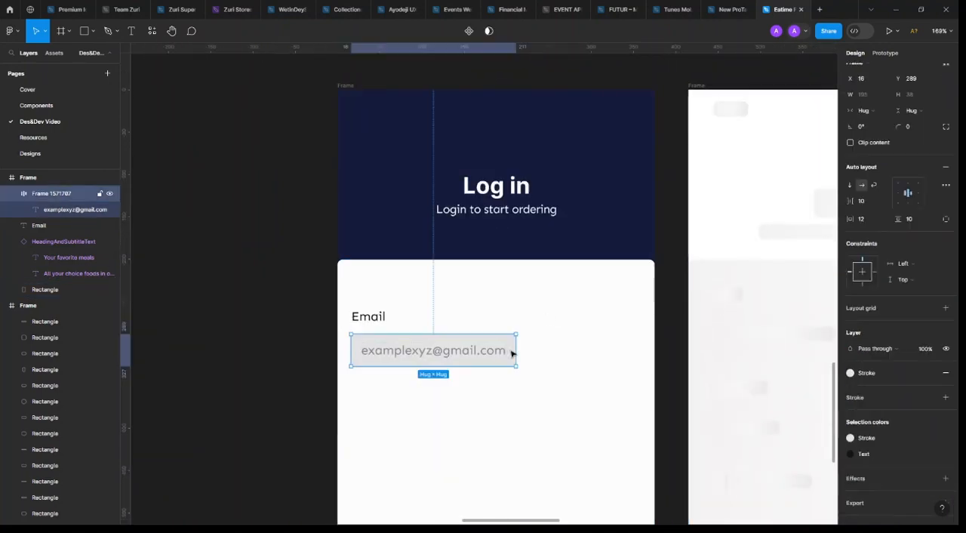
{"action": "left_click", "coordinate": [929, 375]}
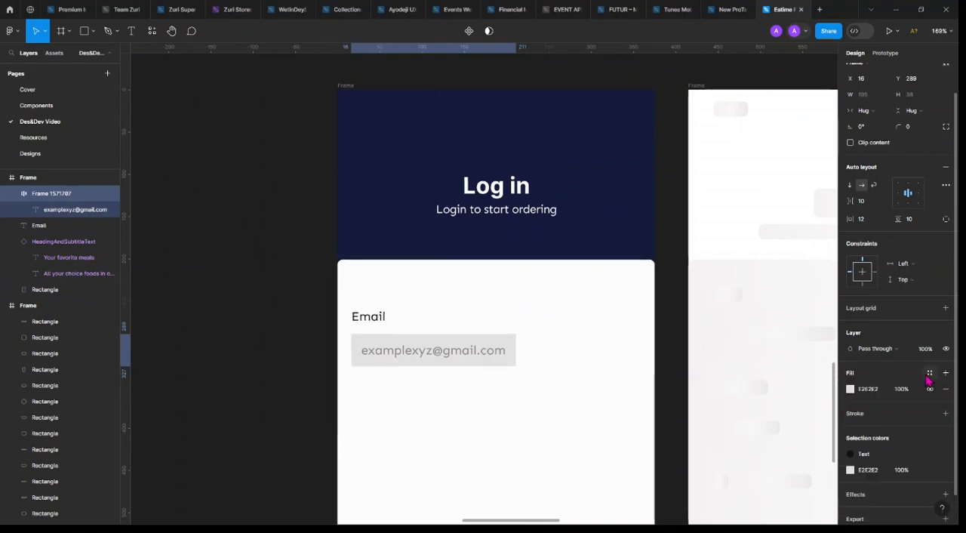
{"action": "left_click", "coordinate": [849, 389]}
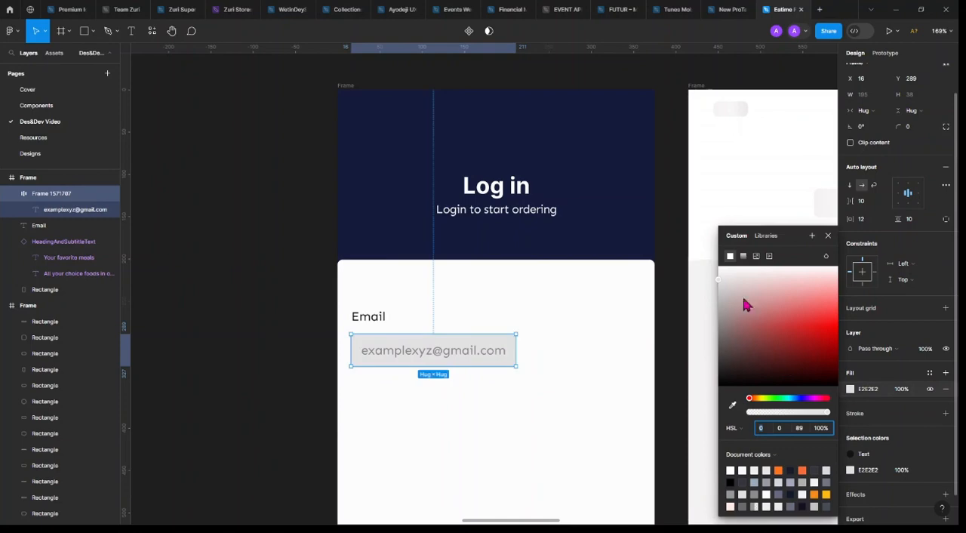
{"action": "left_click_drag", "start_coordinate": [722, 279], "coordinate": [714, 278]}
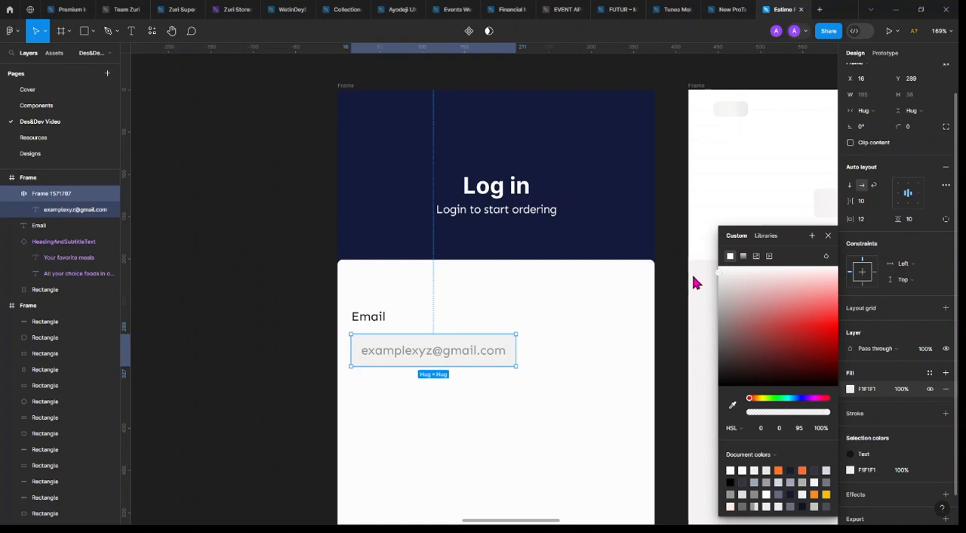
{"action": "left_click_drag", "start_coordinate": [696, 283], "coordinate": [693, 281]}
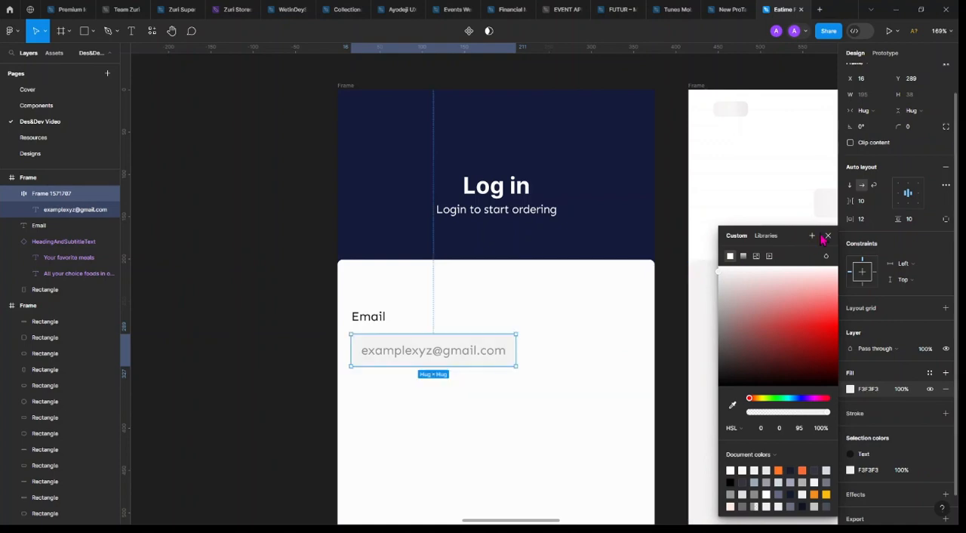
{"action": "left_click", "coordinate": [827, 234]}
{"action": "left_click", "coordinate": [674, 254]}
{"action": "scroll", "coordinate": [674, 255], "scroll_direction": "down", "scroll_amount": 5}
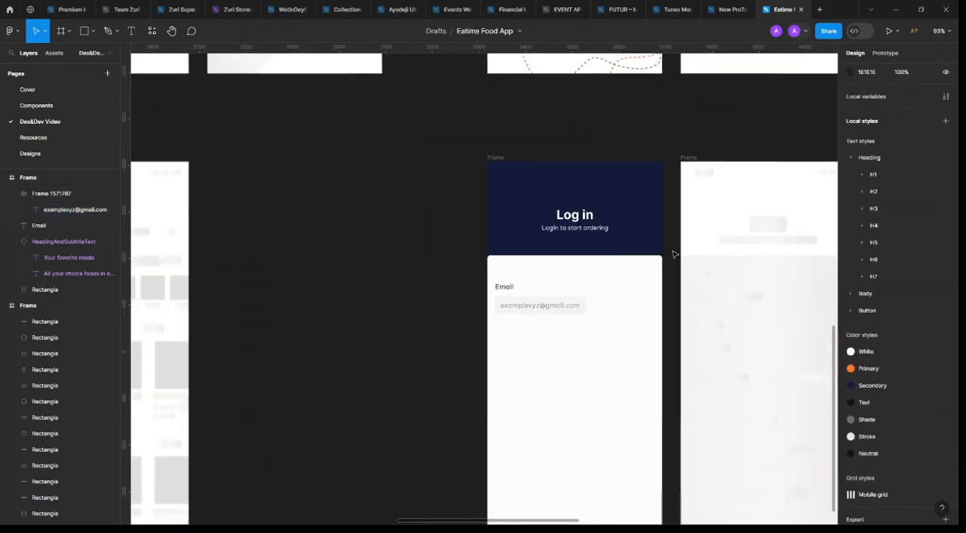
Create a colour style named Fill from the email field frame's F3F3F3 fill
{"action": "left_click", "coordinate": [400, 301]}
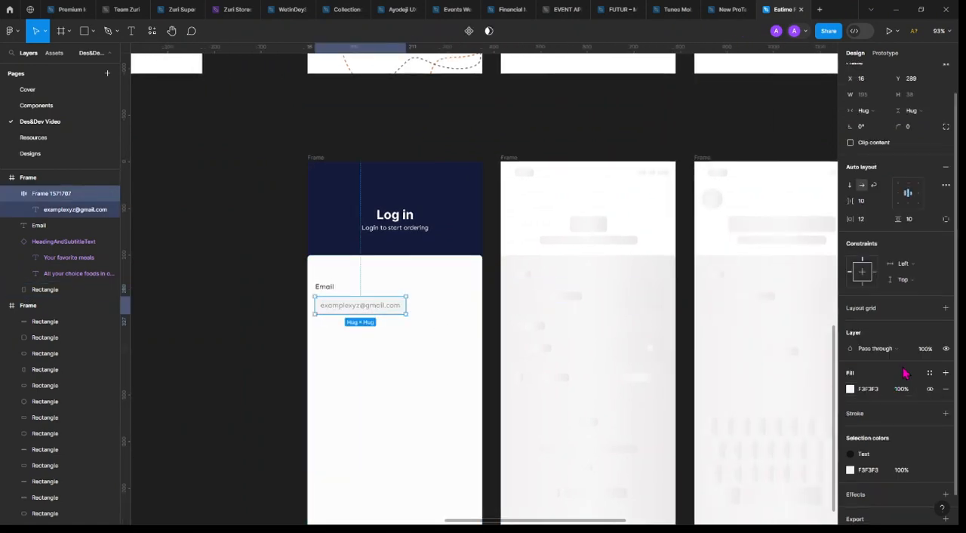
{"action": "left_click", "coordinate": [929, 374]}
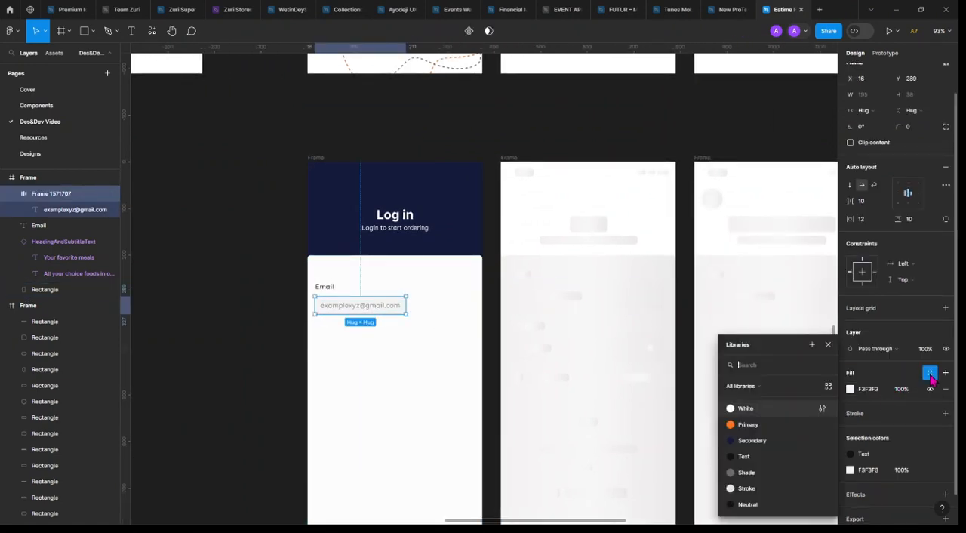
{"action": "left_click", "coordinate": [812, 345]}
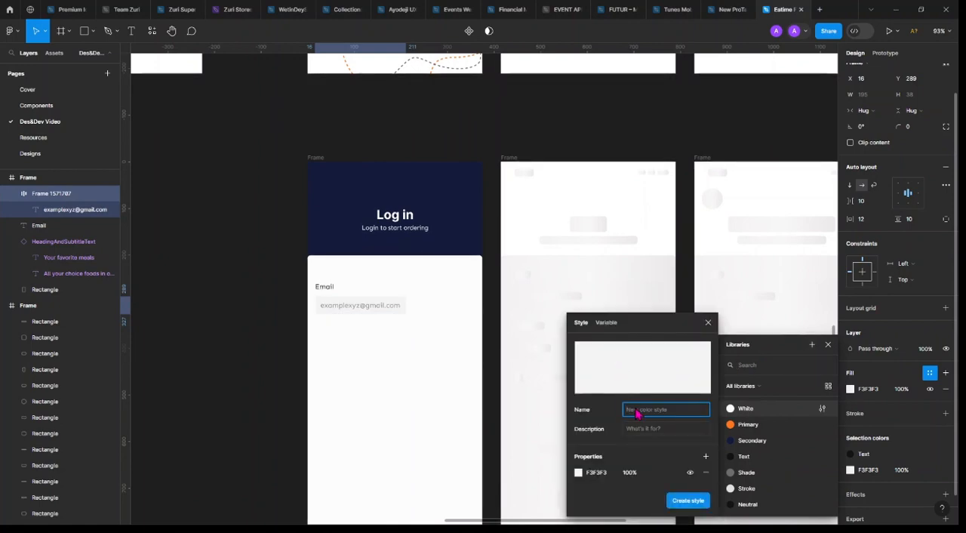
{"action": "type", "text": "Fill"}
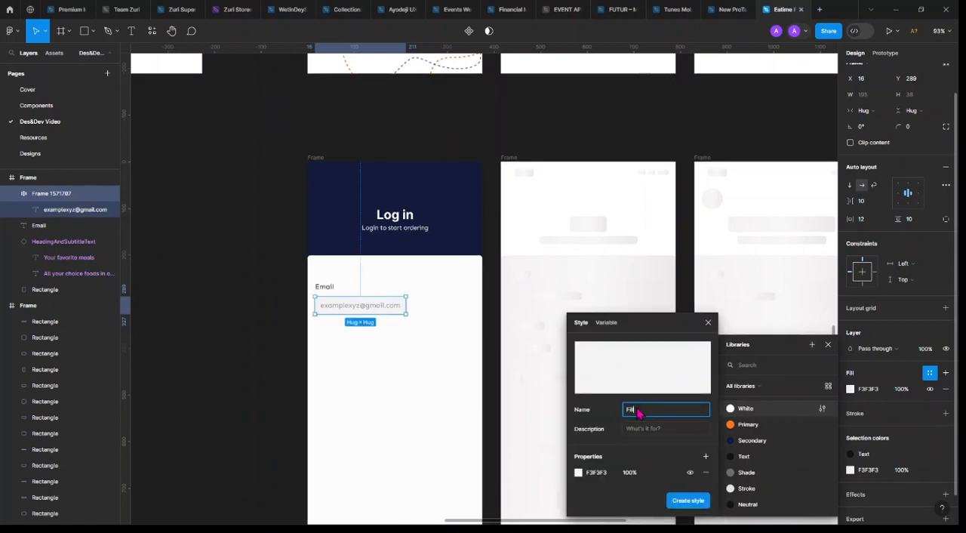
{"action": "left_click", "coordinate": [688, 501]}
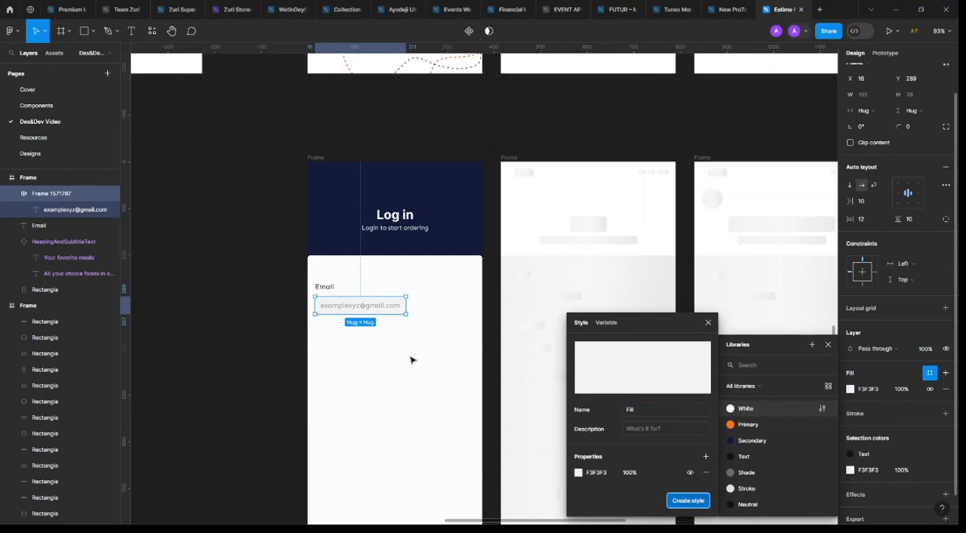
{"action": "scroll", "coordinate": [324, 303], "scroll_direction": "up", "scroll_amount": 5}
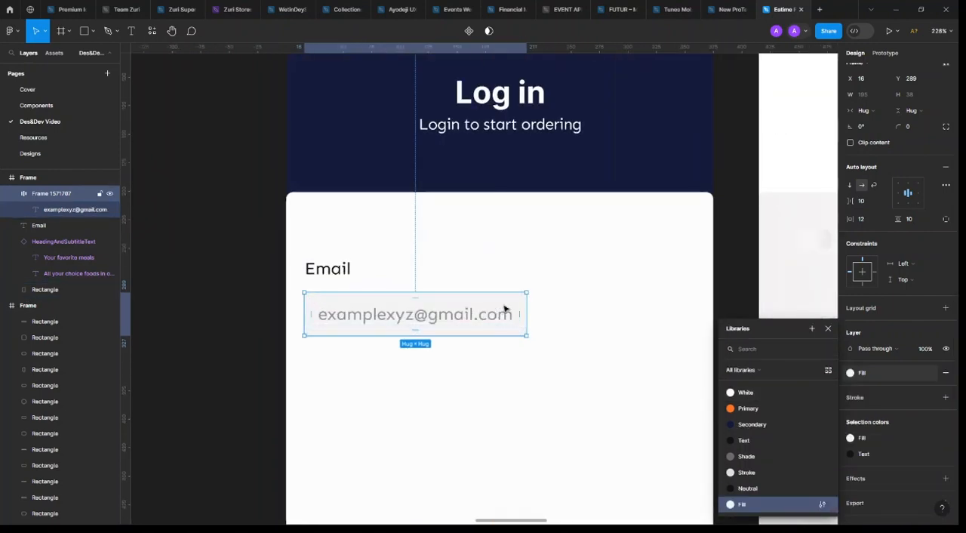
{"action": "left_click", "coordinate": [596, 283]}
Set the email field frame's corner radius to 8
{"action": "scroll", "coordinate": [604, 304], "scroll_direction": "down", "scroll_amount": 3}
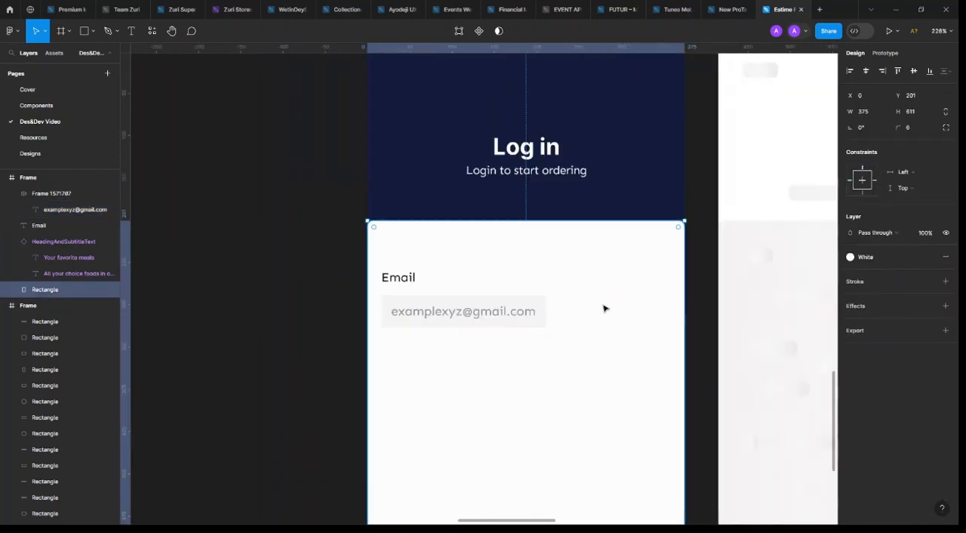
{"action": "scroll", "coordinate": [540, 308], "scroll_direction": "up", "scroll_amount": 3}
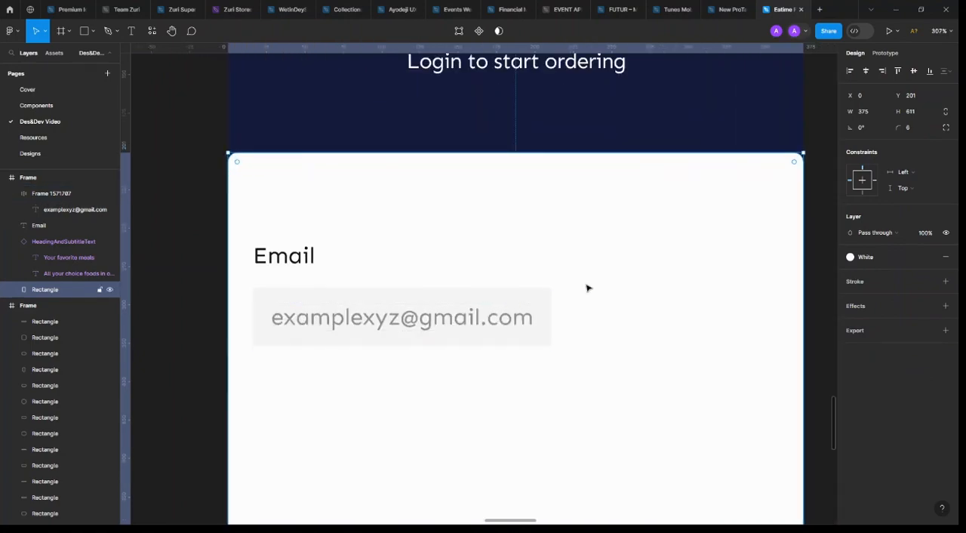
{"action": "scroll", "coordinate": [536, 310], "scroll_direction": "down", "scroll_amount": 3}
{"action": "left_click", "coordinate": [536, 306]}
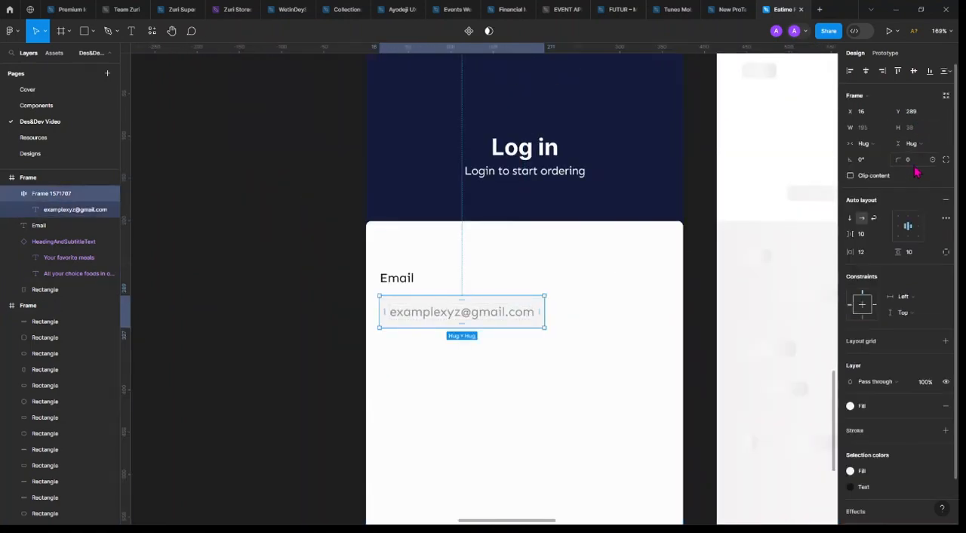
{"action": "left_click", "coordinate": [913, 162]}
{"action": "type", "text": "8"}
{"action": "left_click", "coordinate": [530, 352]}
Set the email field frame's vertical padding to 12
{"action": "left_click", "coordinate": [545, 312]}
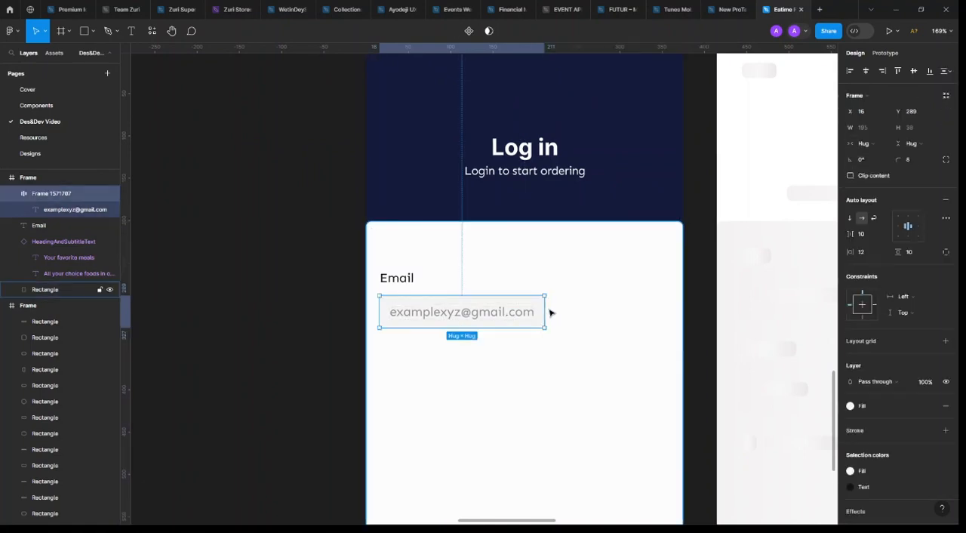
{"action": "left_click", "coordinate": [916, 254]}
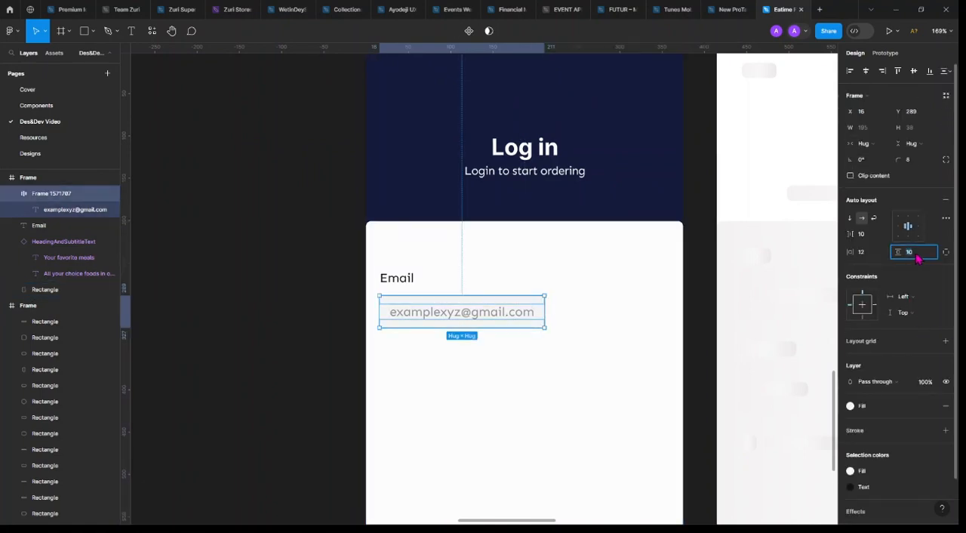
{"action": "type", "text": "12"}
{"action": "key", "text": "Return"}
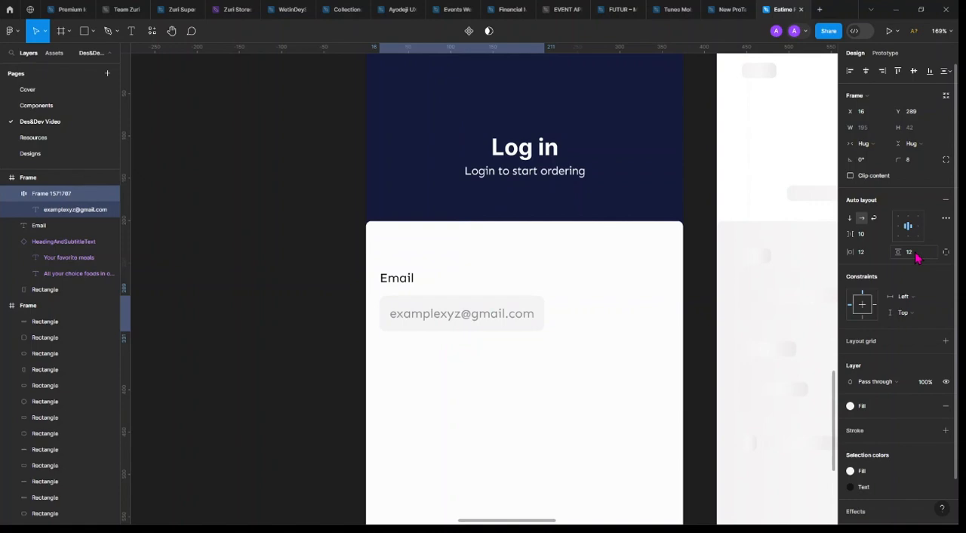
Apply the Body/L Regular 13/120 text style to the placeholder e-mail text inside the field
{"action": "double_click", "coordinate": [488, 322]}
{"action": "left_click", "coordinate": [896, 215]}
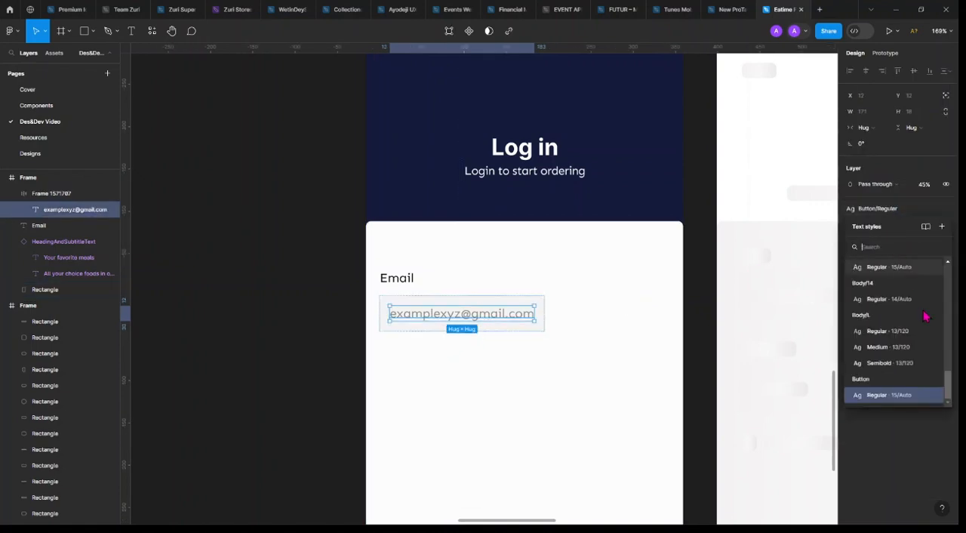
{"action": "left_click", "coordinate": [927, 334]}
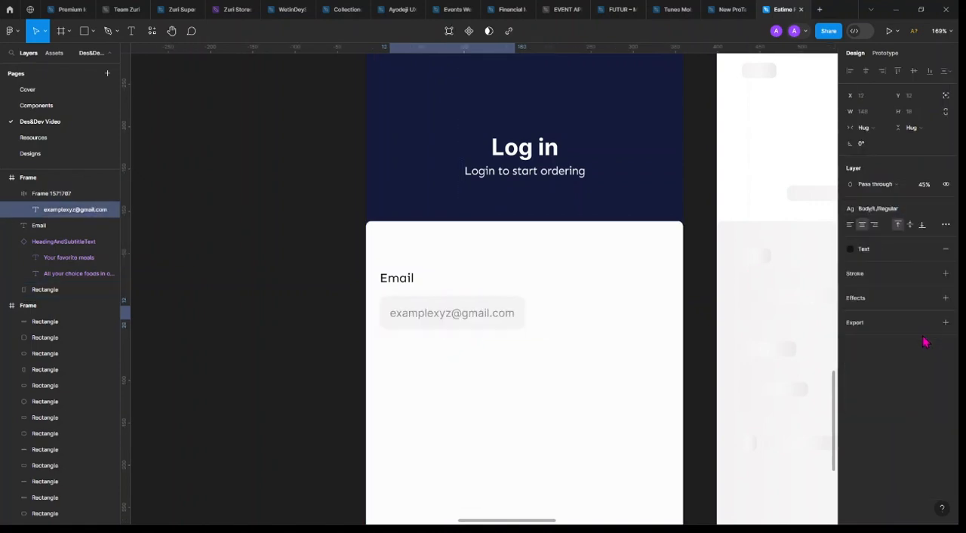
{"action": "left_click", "coordinate": [547, 388]}
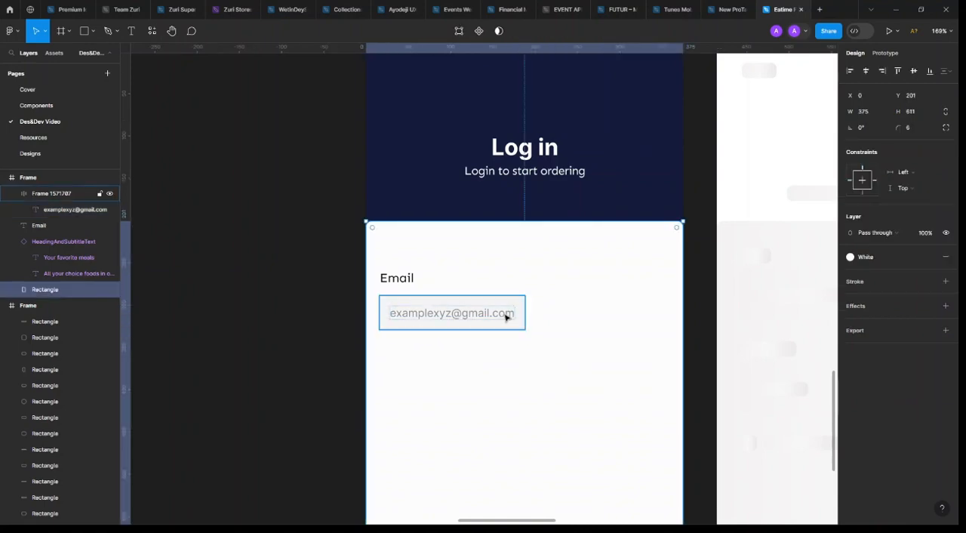
Edit the local Body/L Regular 13/120 text style to use the Sen font
{"action": "left_click", "coordinate": [697, 296]}
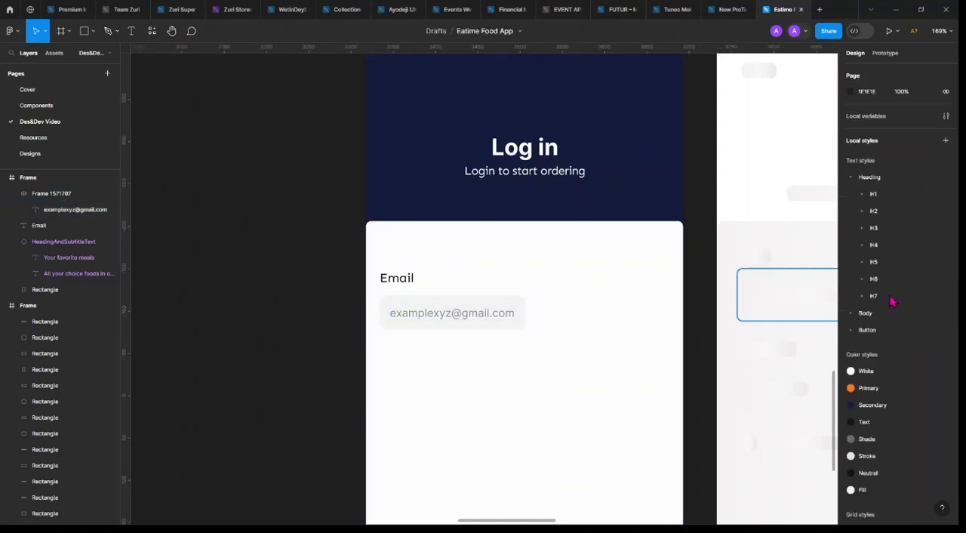
{"action": "left_click", "coordinate": [852, 314]}
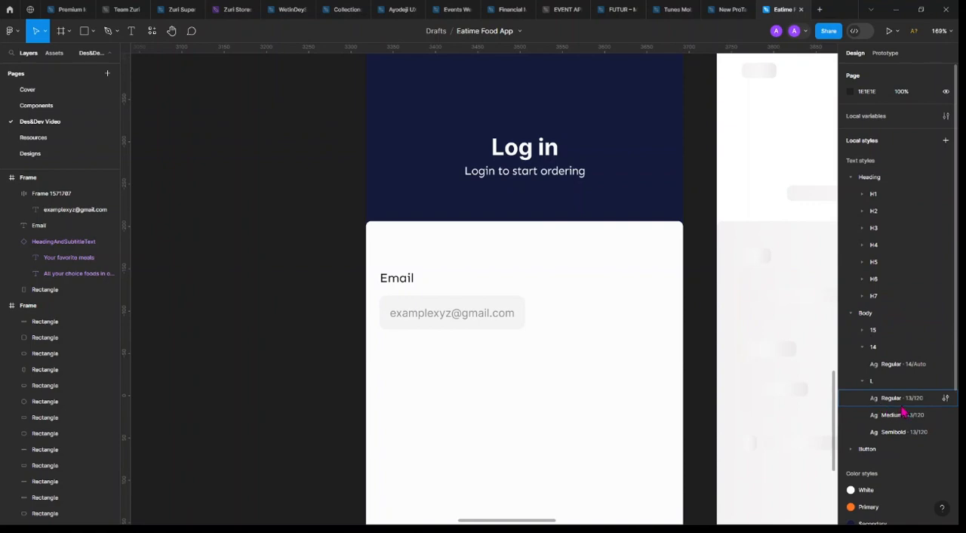
{"action": "left_click", "coordinate": [945, 398]}
{"action": "left_click", "coordinate": [722, 458]}
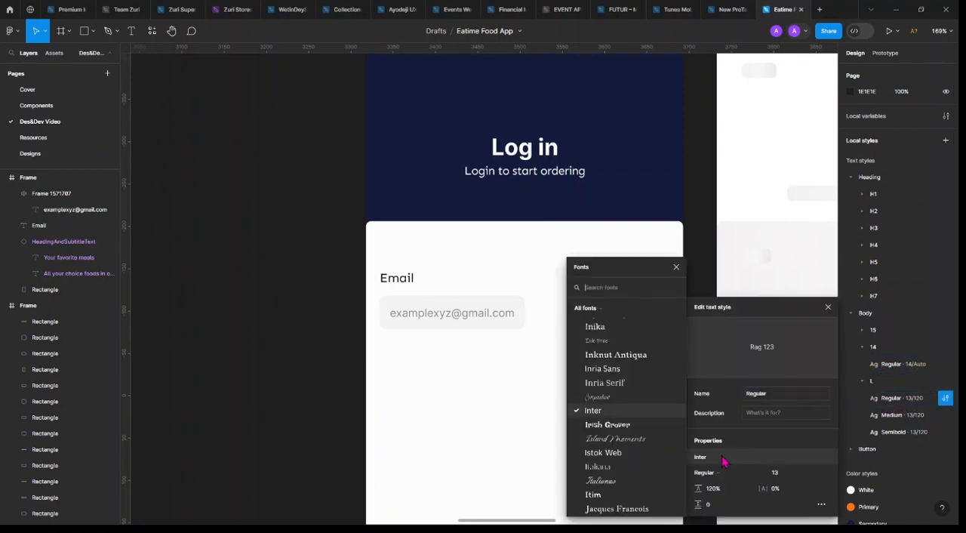
{"action": "type", "text": "sen"}
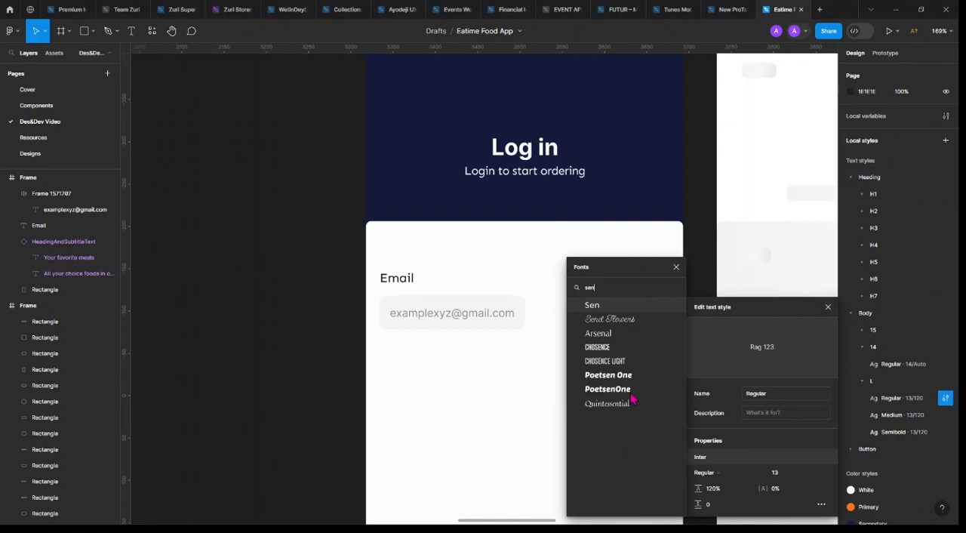
{"action": "left_click", "coordinate": [613, 307]}
Edit the local Body/L Medium 13/120 text style to use the Sen font in Bold weight
{"action": "left_click", "coordinate": [945, 414]}
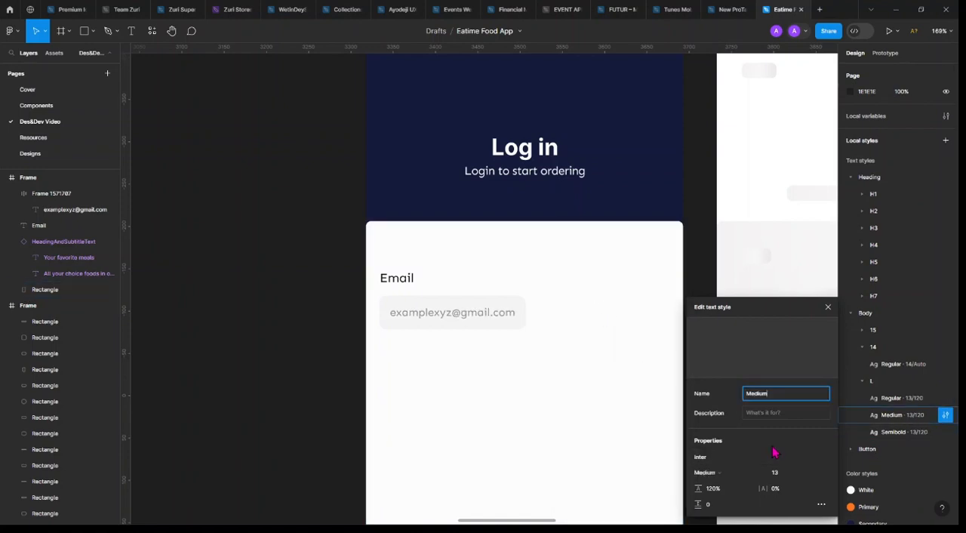
{"action": "left_click", "coordinate": [720, 458]}
{"action": "type", "text": "sen"}
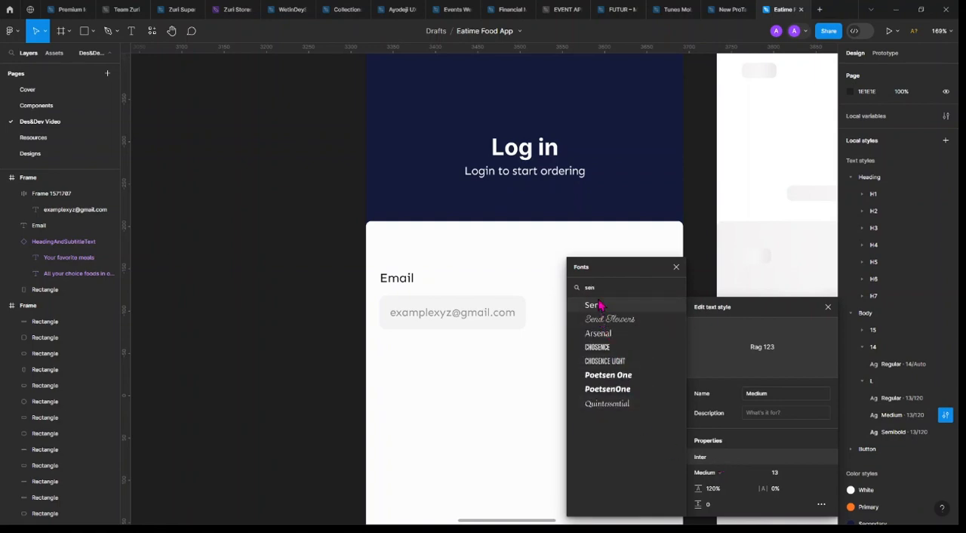
{"action": "left_click", "coordinate": [594, 305]}
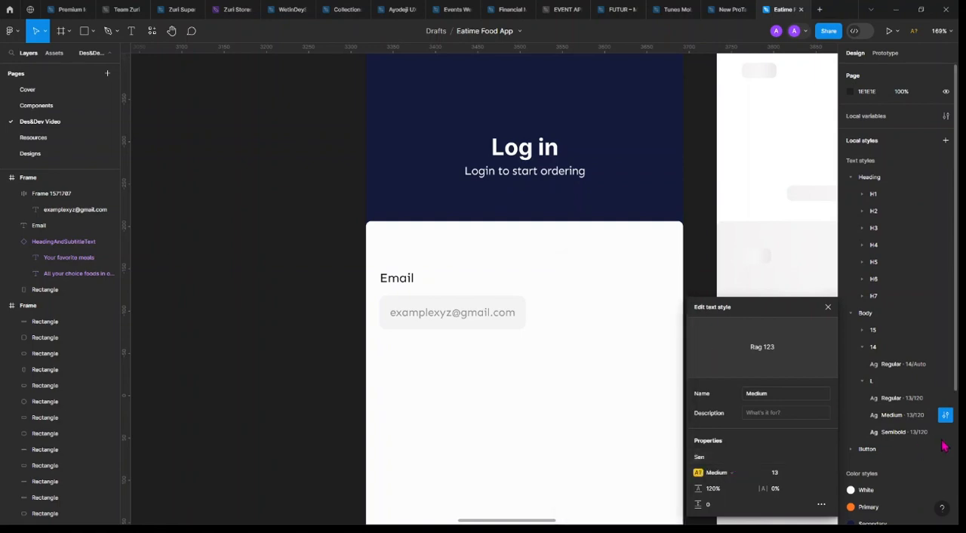
{"action": "left_click", "coordinate": [730, 476]}
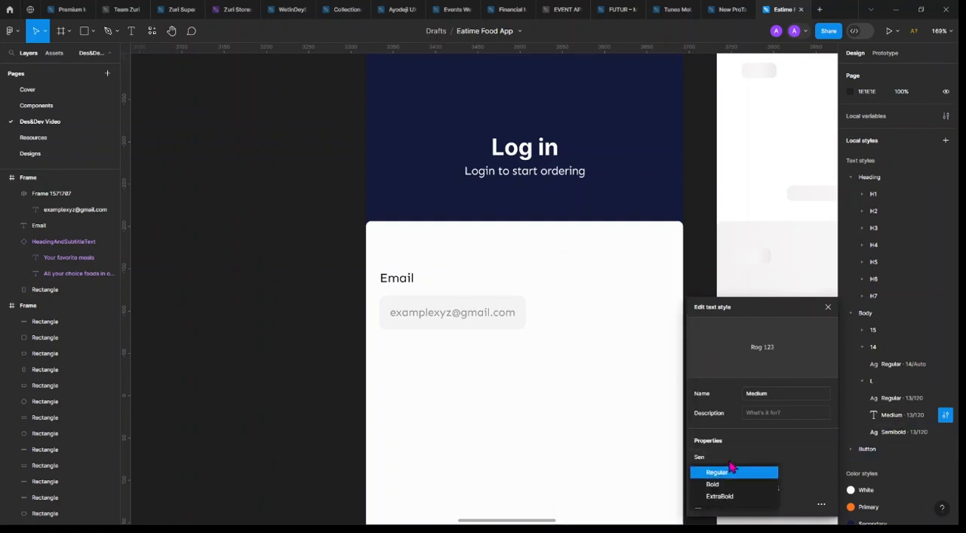
{"action": "left_click", "coordinate": [728, 489]}
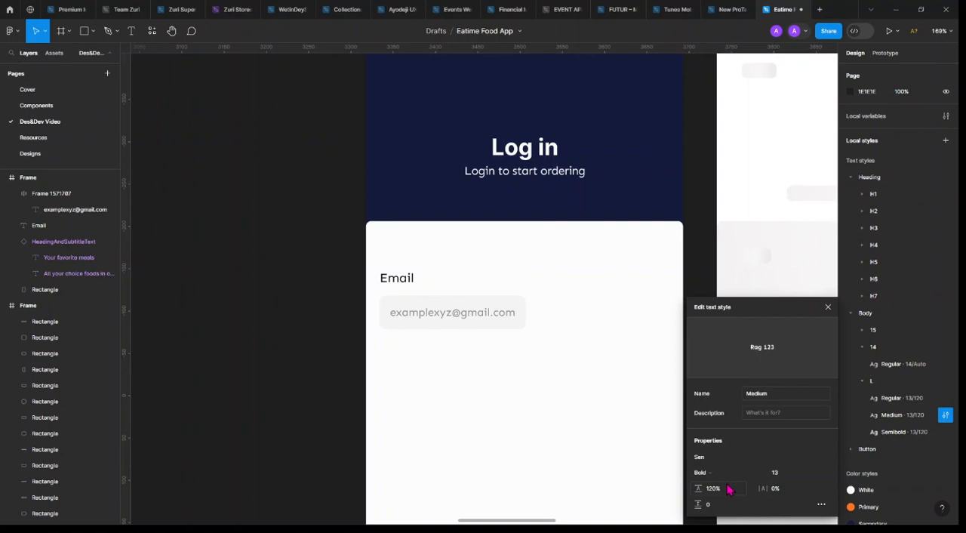
Edit the local Body/L Semibold 13/120 text style to use the Sen font in ExtraBold weight
{"action": "left_click", "coordinate": [945, 432]}
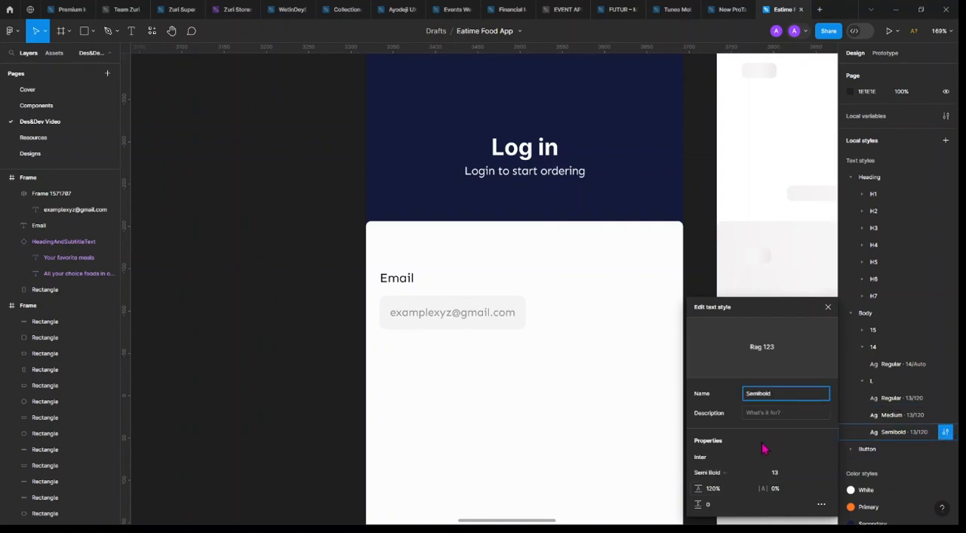
{"action": "left_click", "coordinate": [731, 459]}
{"action": "type", "text": "sen"}
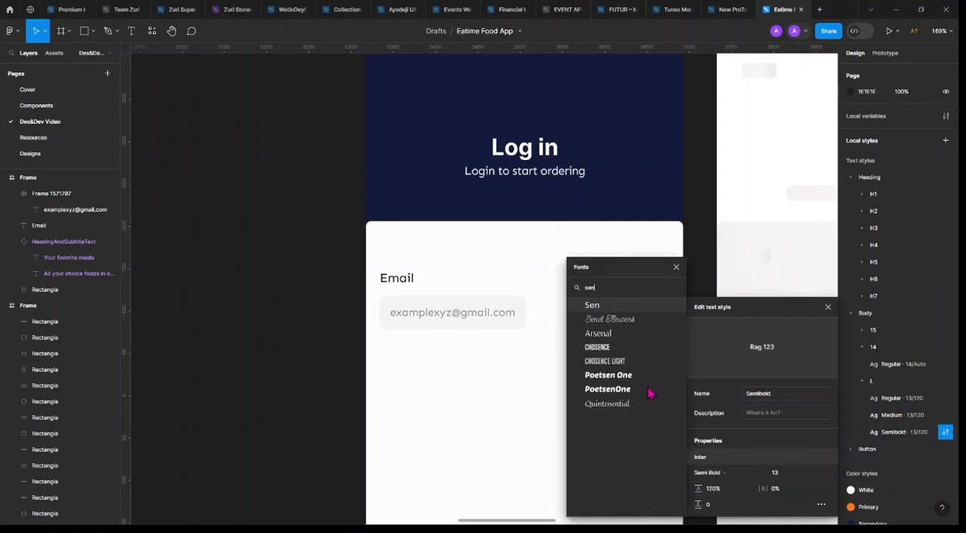
{"action": "left_click", "coordinate": [629, 308]}
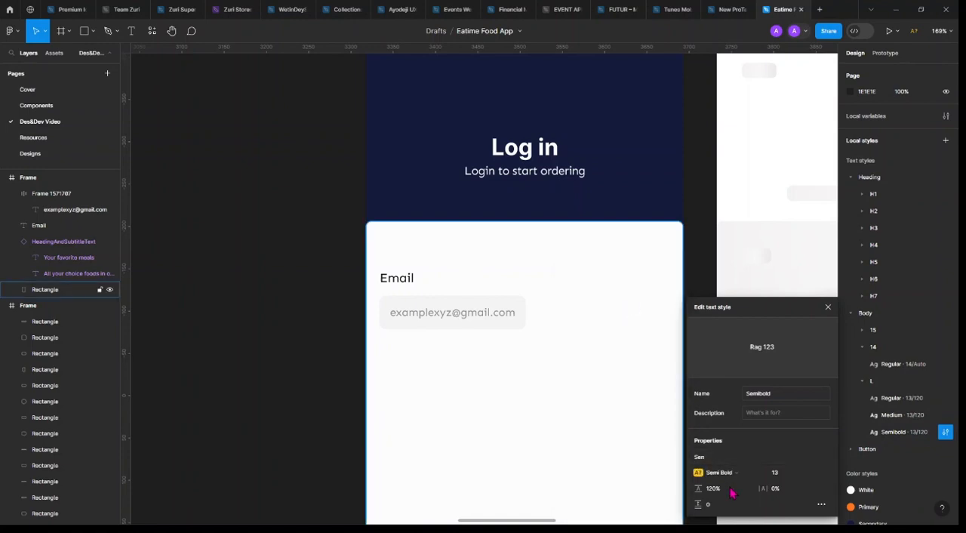
{"action": "left_click", "coordinate": [718, 472]}
{"action": "left_click", "coordinate": [730, 496]}
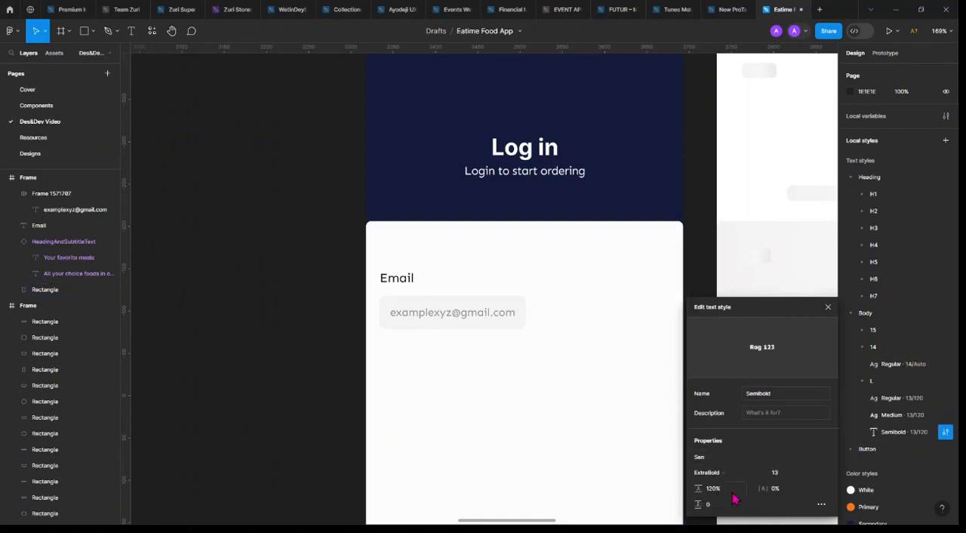
Rename the Body/L Semibold text style to Extrabold and the Medium style to Bold
{"action": "double_click", "coordinate": [905, 436]}
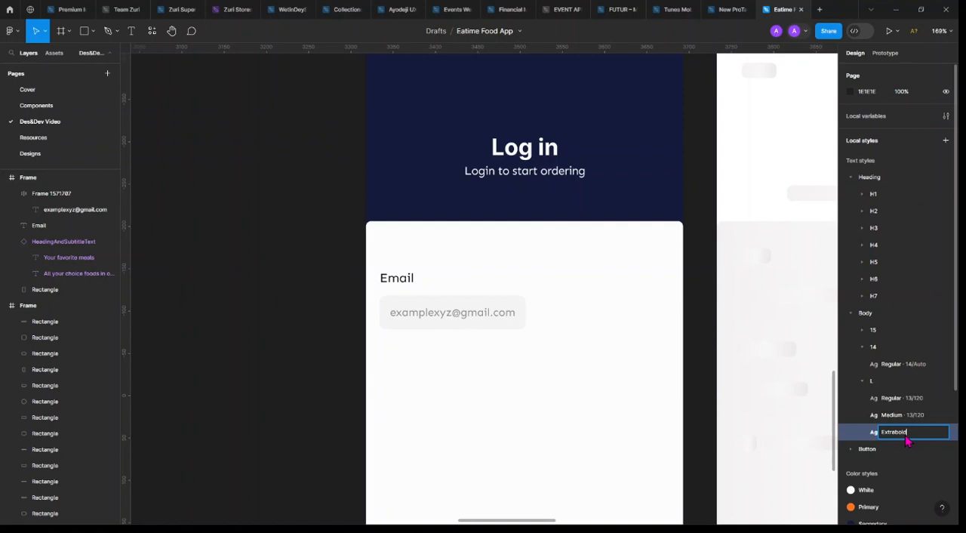
{"action": "key", "text": "Return"}
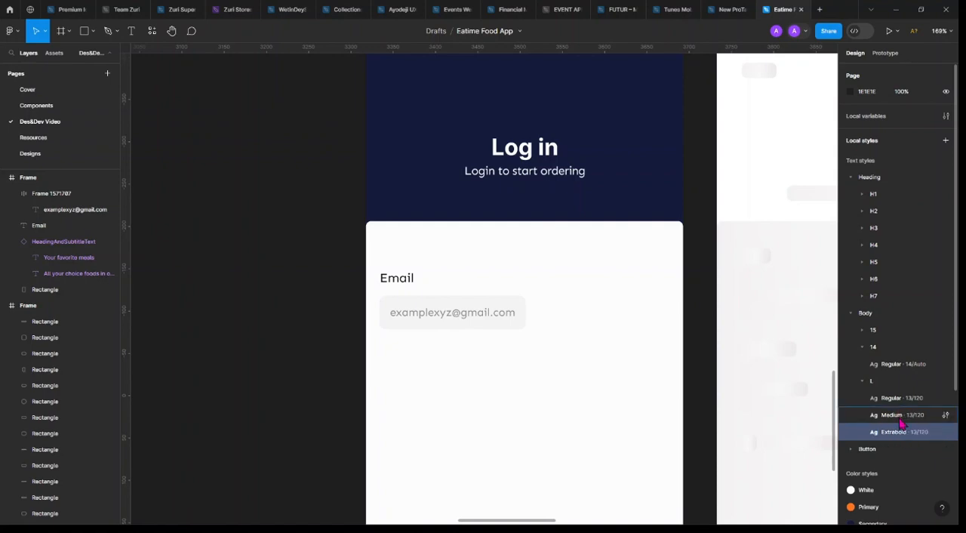
{"action": "double_click", "coordinate": [900, 425]}
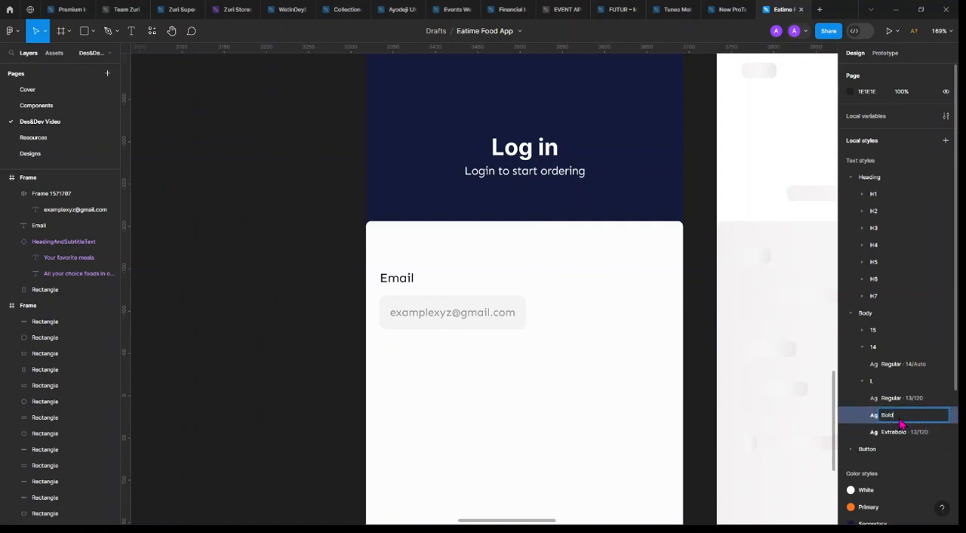
{"action": "key", "text": "Return"}
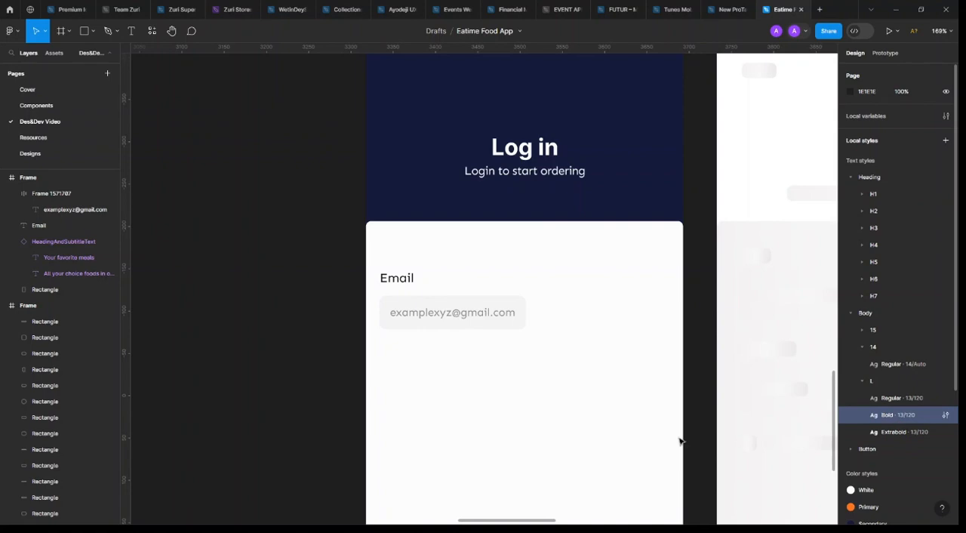
Show the layout grids, widen the email field frame to 343 across the columns, and left-align its content
{"action": "left_click", "coordinate": [528, 311]}
{"action": "key", "text": "ctrl+shift+4"}
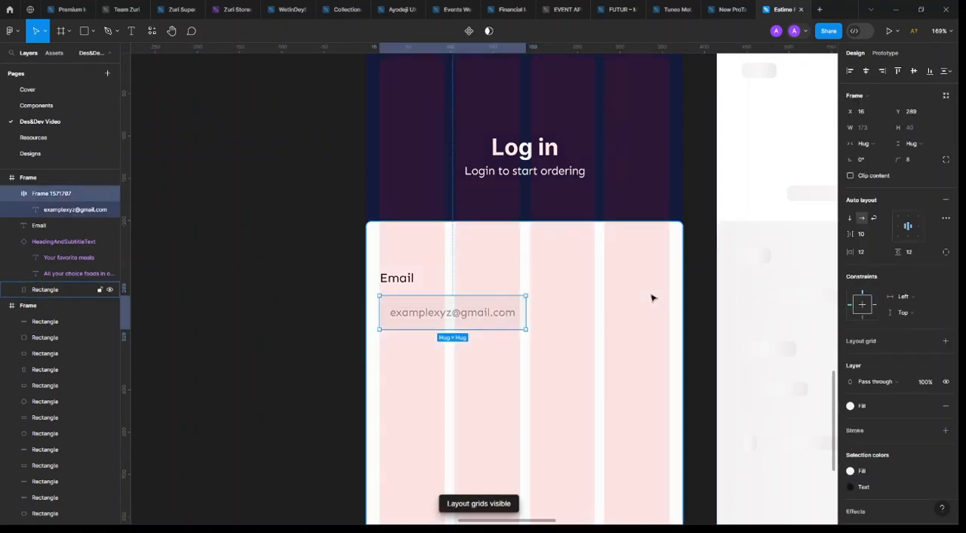
{"action": "left_click_drag", "start_coordinate": [527, 312], "coordinate": [669, 309]}
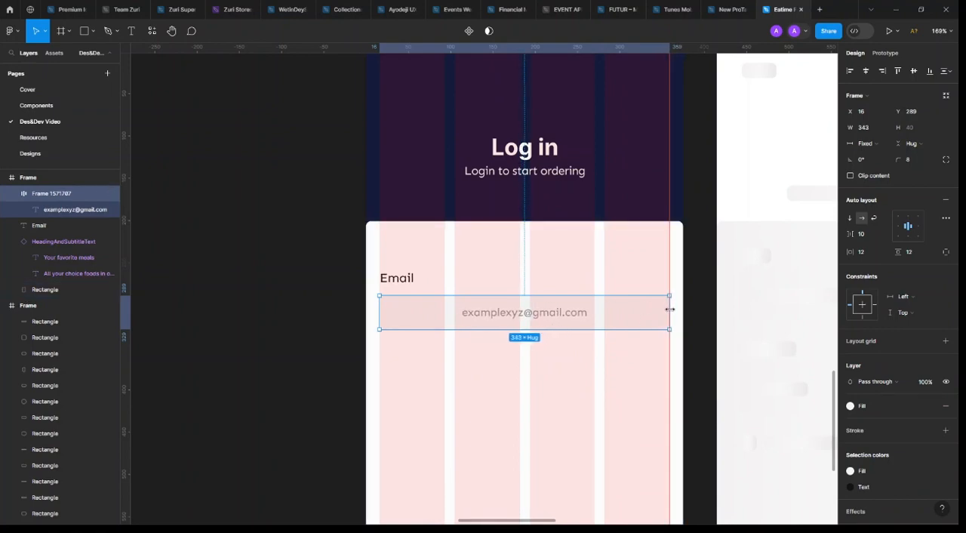
{"action": "left_click", "coordinate": [902, 230]}
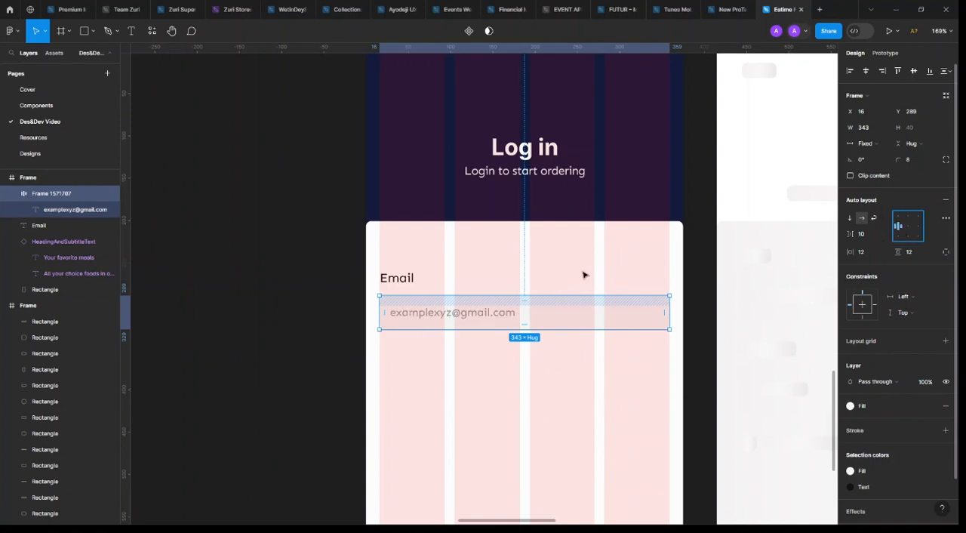
Set the vertical spacing between the Email label and its input field to 4
{"action": "left_click", "coordinate": [405, 280], "text": "shift"}
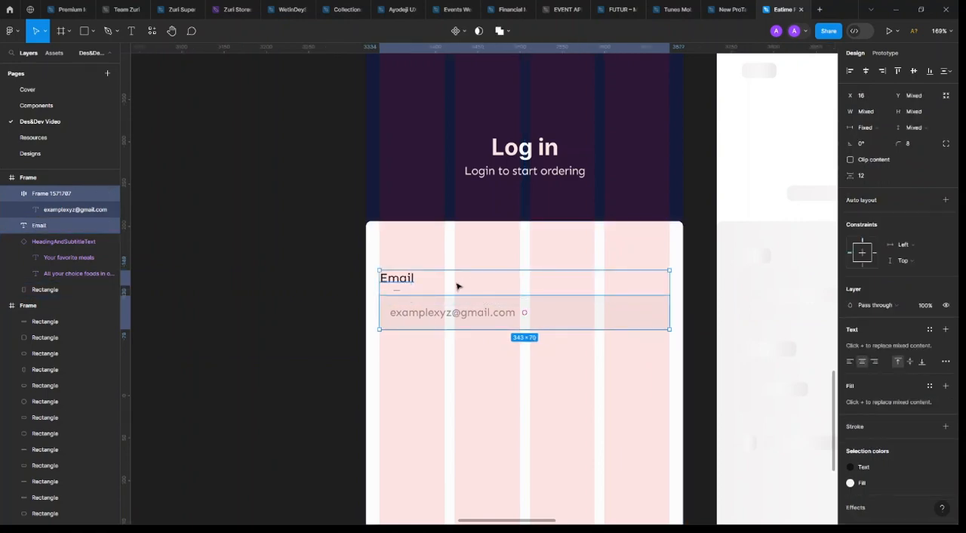
{"action": "left_click", "coordinate": [864, 179]}
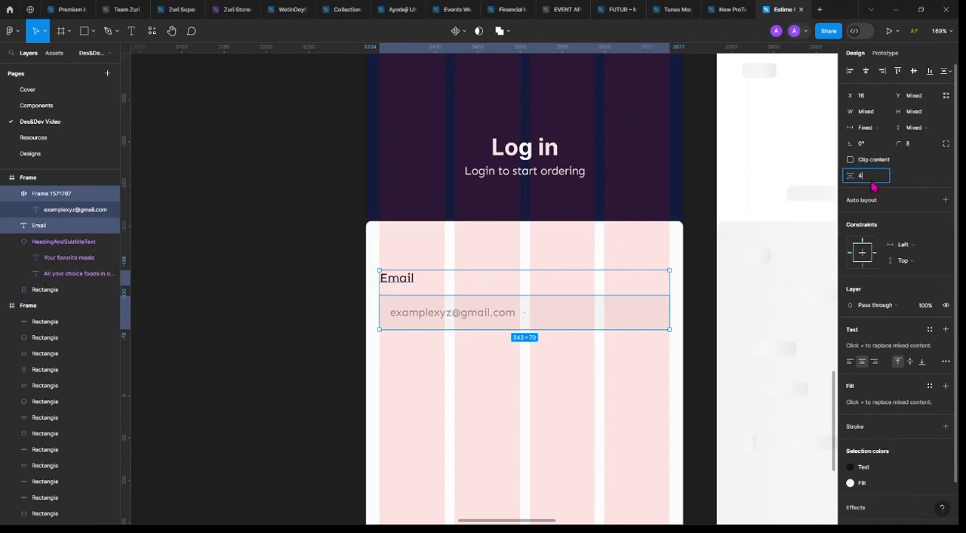
{"action": "type", "text": "4"}
{"action": "key", "text": "Return"}
{"action": "left_click", "coordinate": [259, 388]}
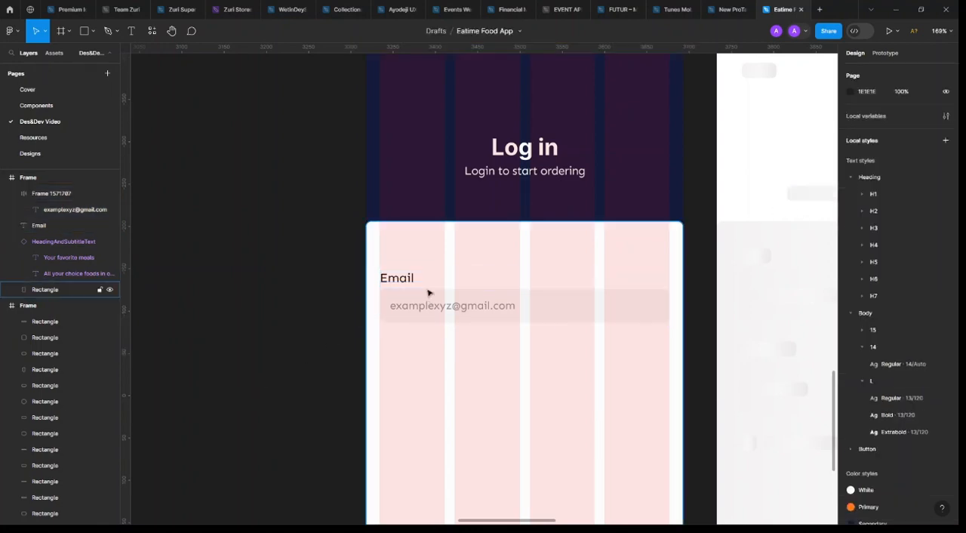
Set the vertical spacing between the Email label and its input field to 8
{"action": "left_click", "coordinate": [400, 278]}
{"action": "left_click", "coordinate": [662, 291], "text": "shift"}
{"action": "left_click", "coordinate": [868, 175]}
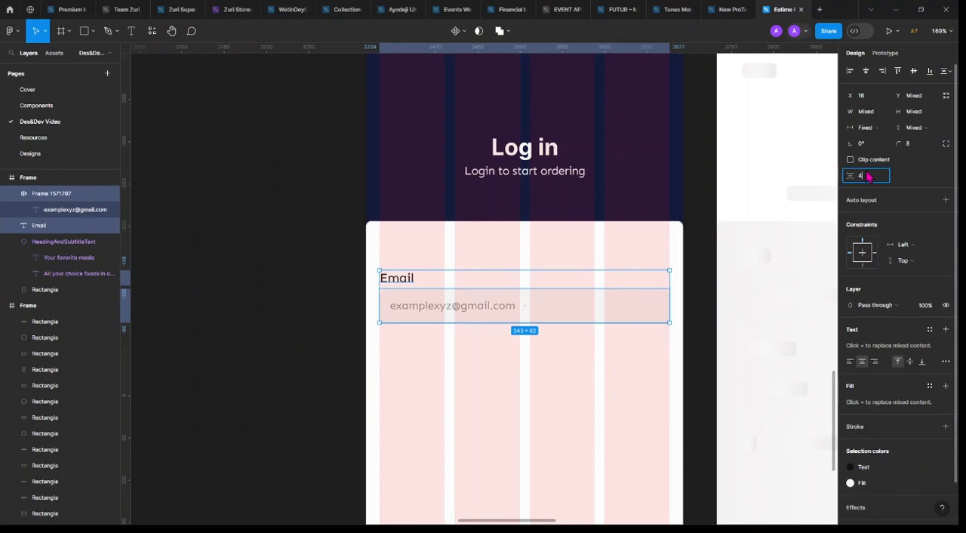
{"action": "type", "text": "8"}
{"action": "key", "text": "Return"}
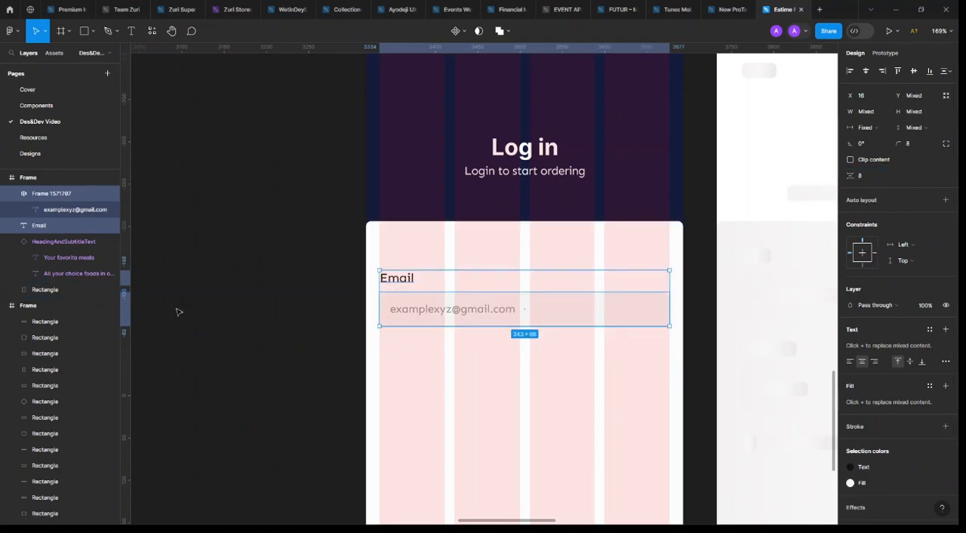
{"action": "left_click", "coordinate": [228, 308]}
Wrap the Email label and its input field together in an auto layout frame
{"action": "left_click", "coordinate": [399, 279]}
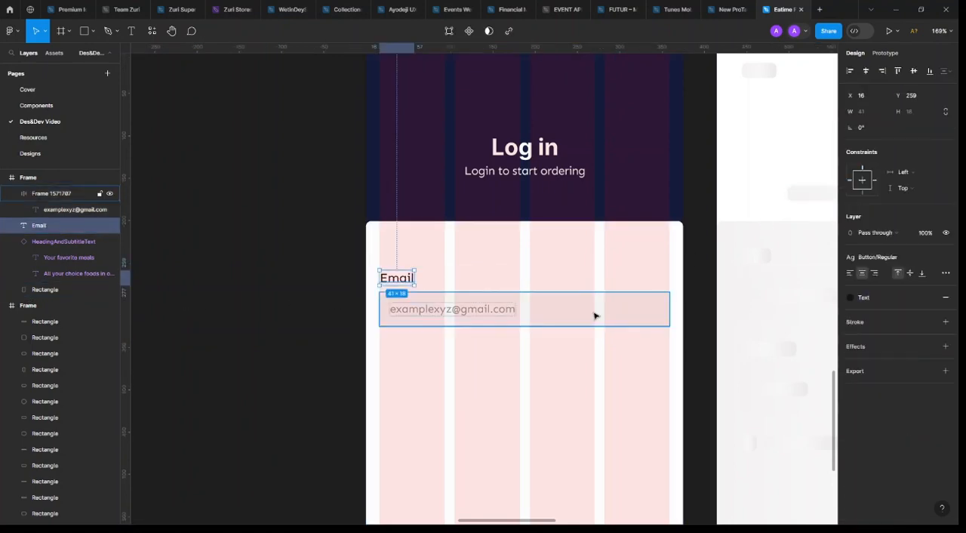
{"action": "left_click", "coordinate": [593, 316], "text": "shift"}
{"action": "key", "text": "shift+a"}
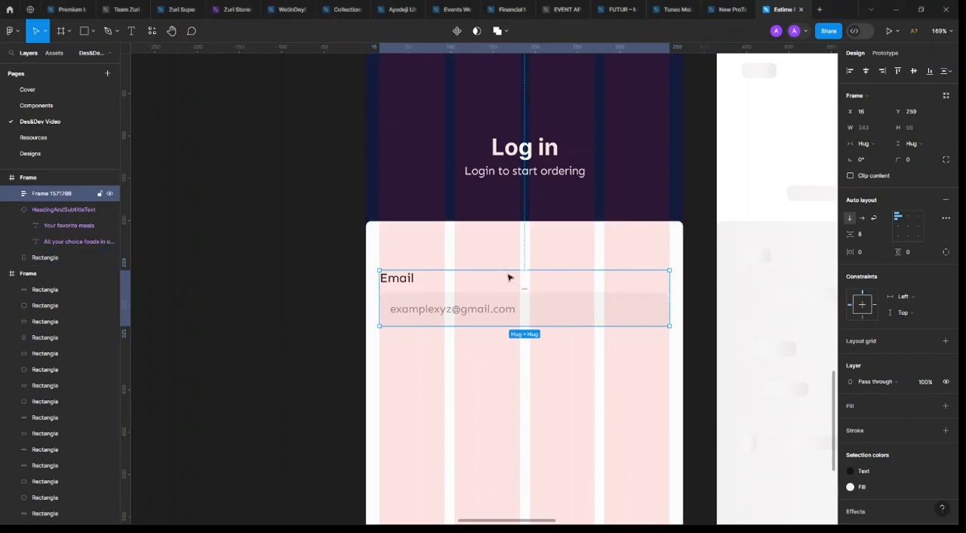
Move the email label-and-field frame down to Y 265 on the login screen
{"action": "key", "text": "alt"}
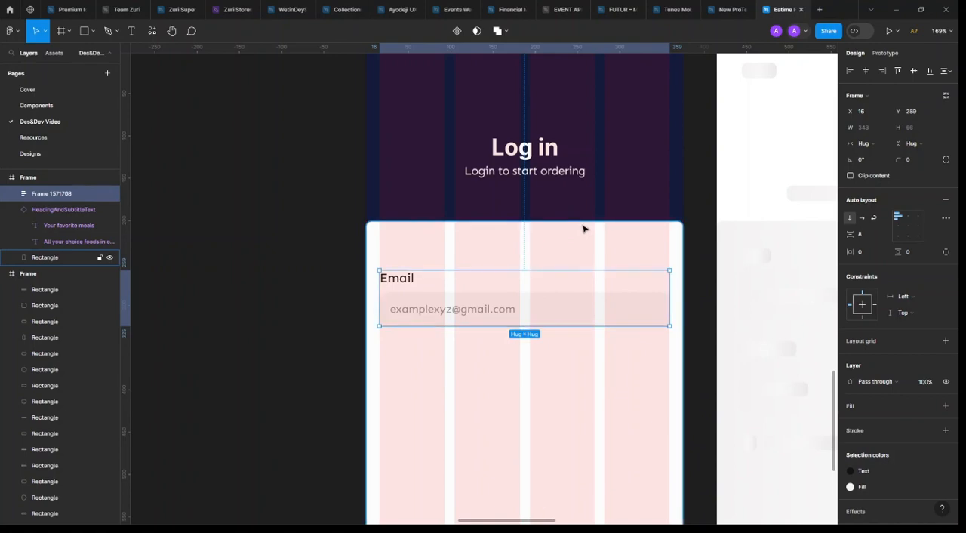
{"action": "key", "text": "alt"}
{"action": "key", "text": "Down"}
{"action": "key", "text": "Down"}
{"action": "key", "text": "Down"}
{"action": "key", "text": "Down"}
{"action": "key", "text": "Down"}
{"action": "key", "text": "Down"}
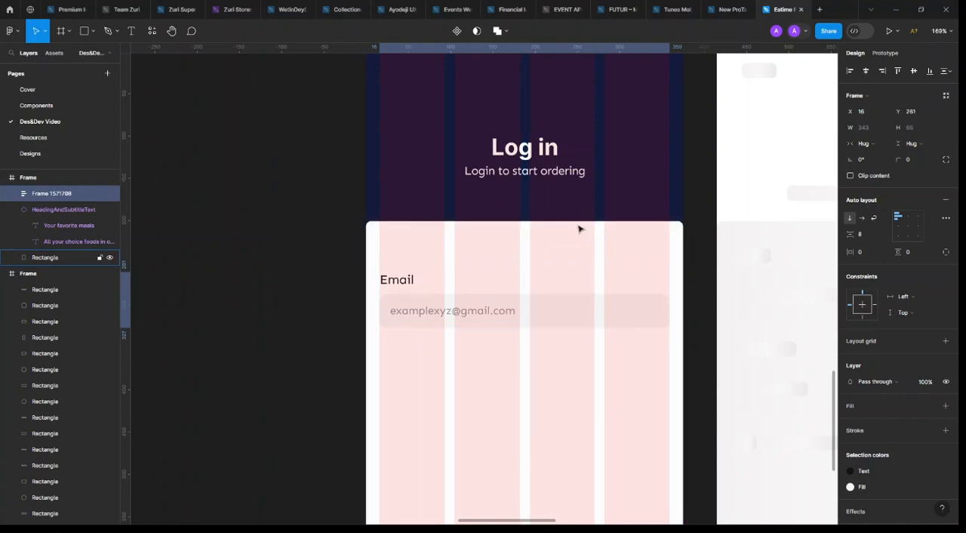
{"action": "key", "text": "alt"}
Duplicate the email label-and-field frame directly below the original at Y 355
{"action": "scroll", "coordinate": [506, 317], "scroll_direction": "down", "scroll_amount": 3}
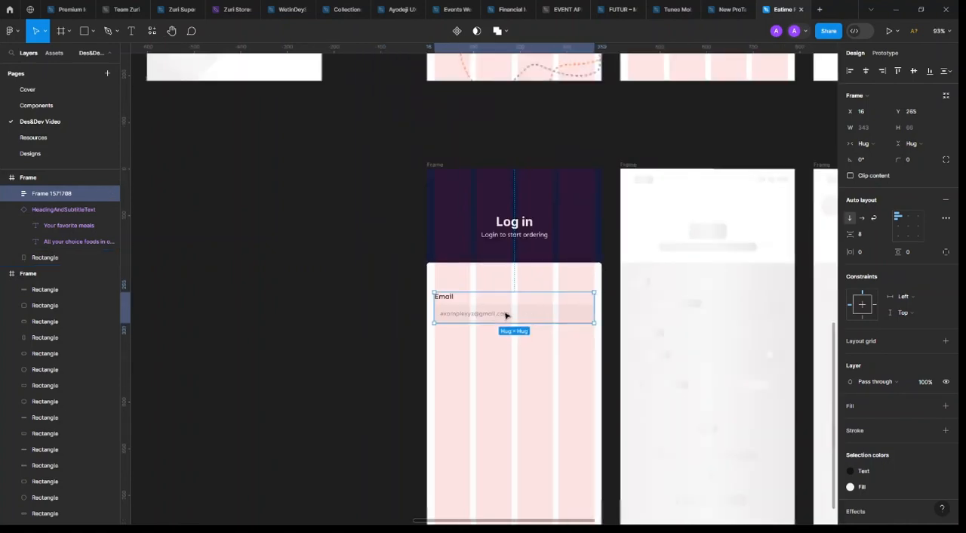
{"action": "scroll", "coordinate": [532, 297], "scroll_direction": "up", "scroll_amount": 4}
{"action": "scroll", "coordinate": [532, 297], "scroll_direction": "left", "scroll_amount": 5}
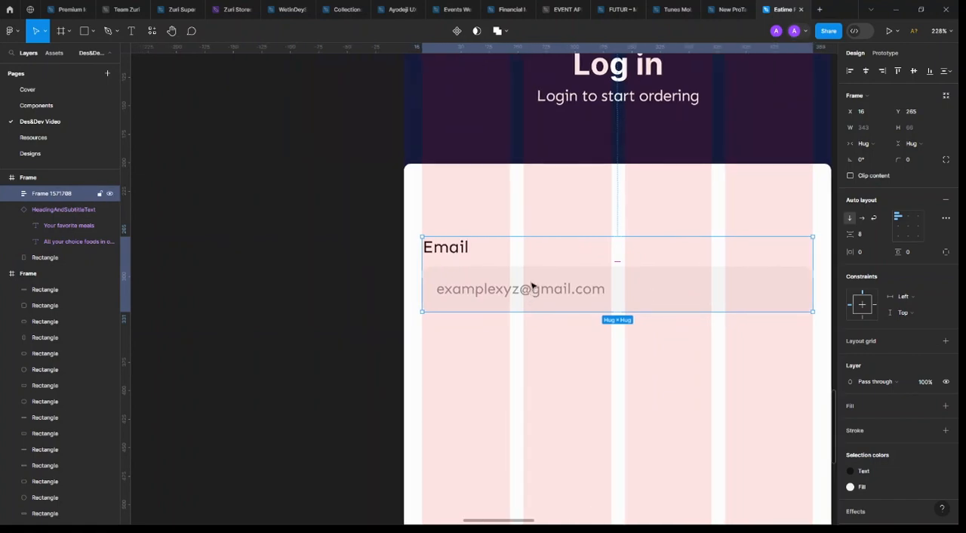
{"action": "scroll", "coordinate": [547, 283], "scroll_direction": "right", "scroll_amount": 3}
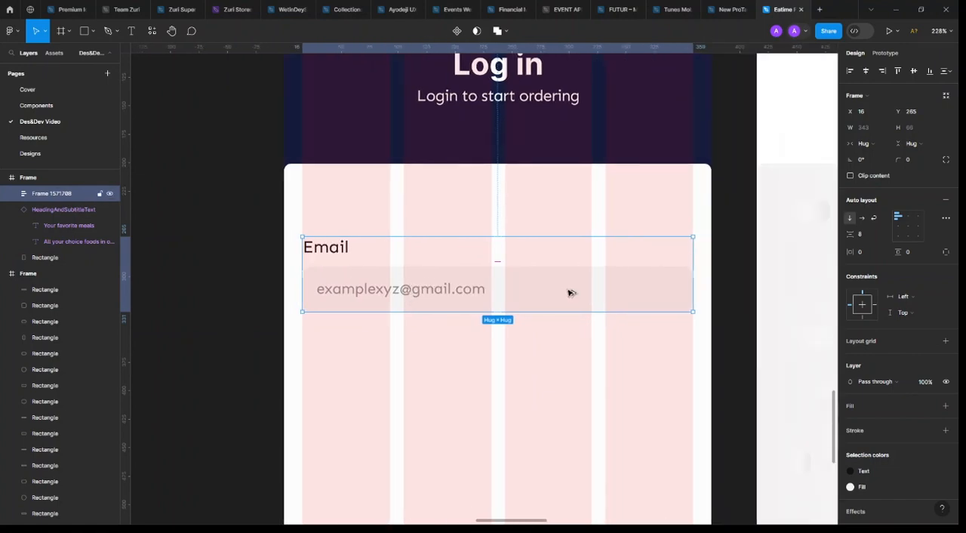
{"action": "left_click_drag", "start_coordinate": [574, 292], "coordinate": [589, 395]}
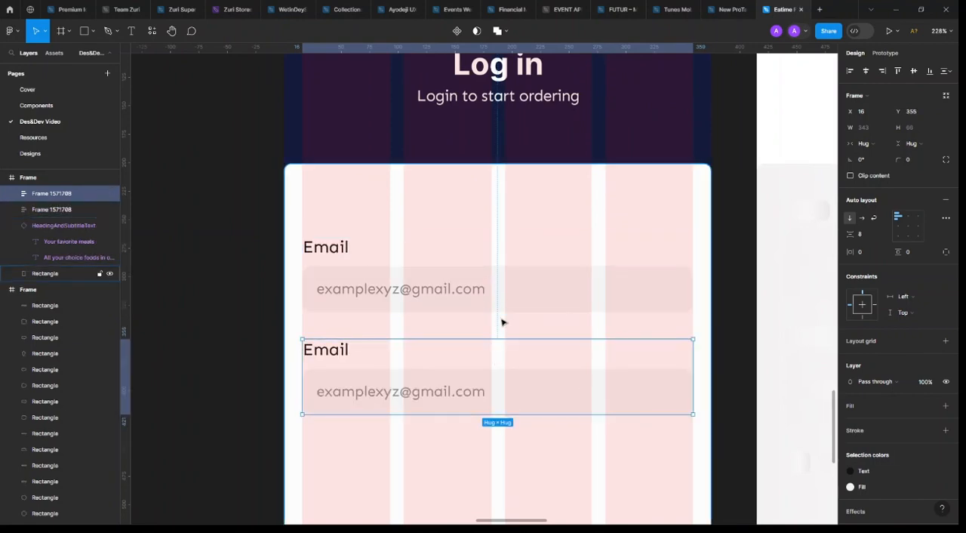
Change the duplicated field's label text to "Password"
{"action": "scroll", "coordinate": [476, 339], "scroll_direction": "down", "scroll_amount": 5}
{"action": "scroll", "coordinate": [591, 366], "scroll_direction": "up", "scroll_amount": 5}
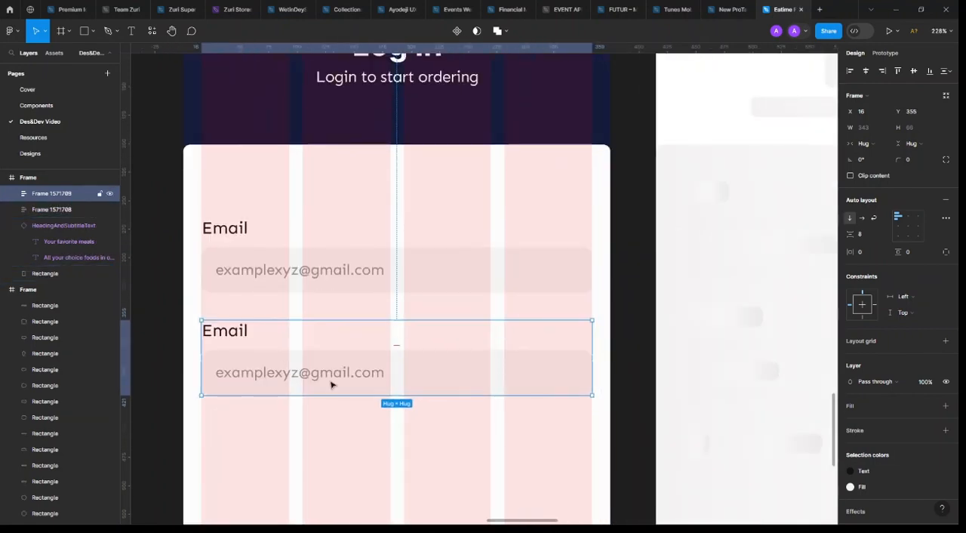
{"action": "double_click", "coordinate": [234, 331]}
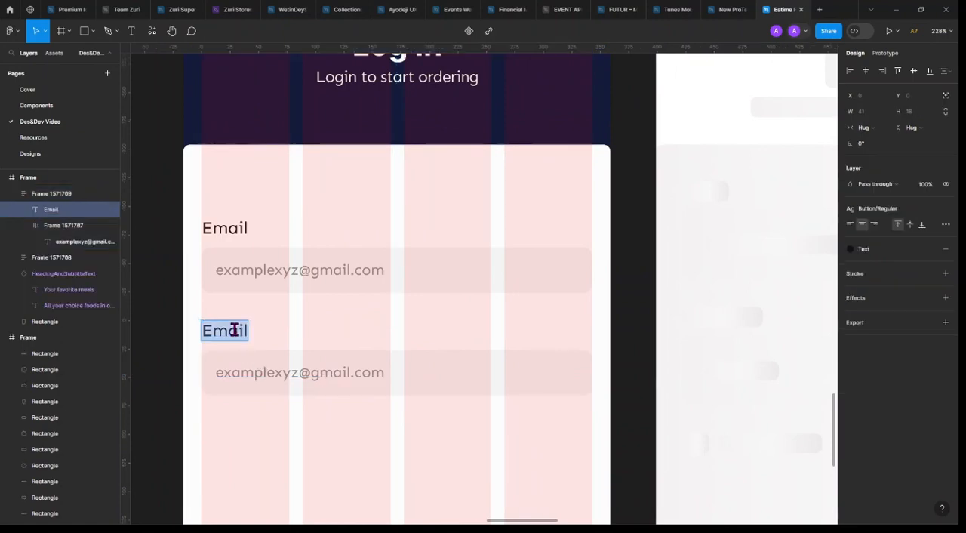
{"action": "type", "text": "Pass"}
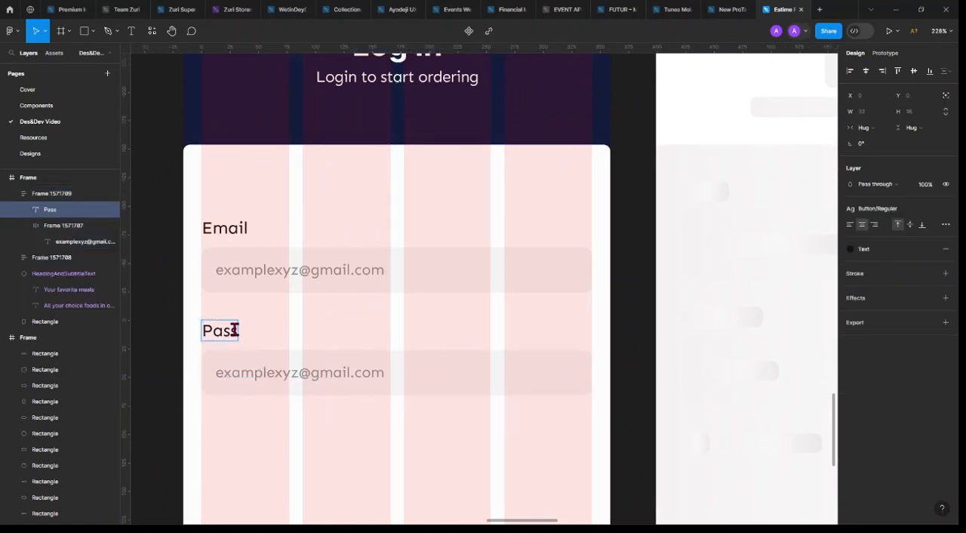
{"action": "type", "text": "word"}
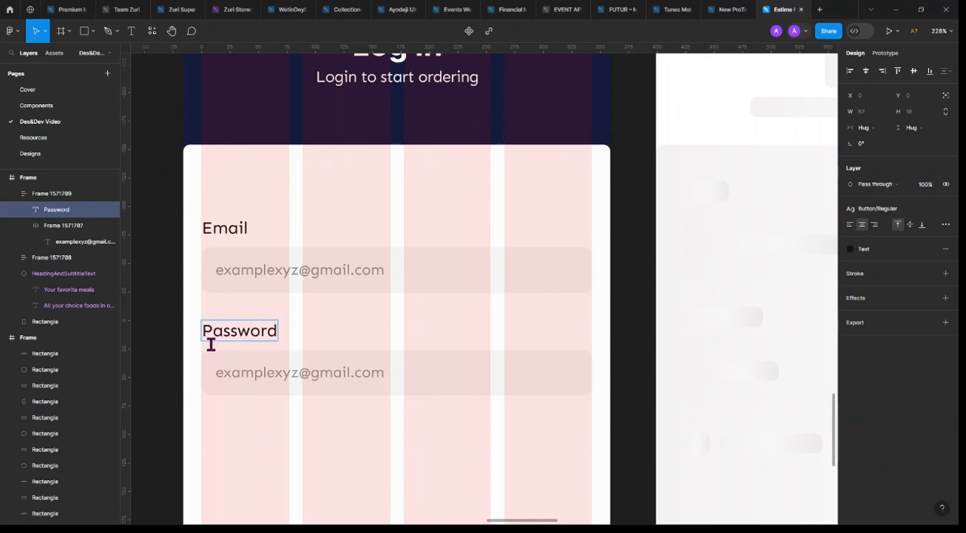
Replace the placeholder in the Password input field with "Enter your password"
{"action": "double_click", "coordinate": [257, 375]}
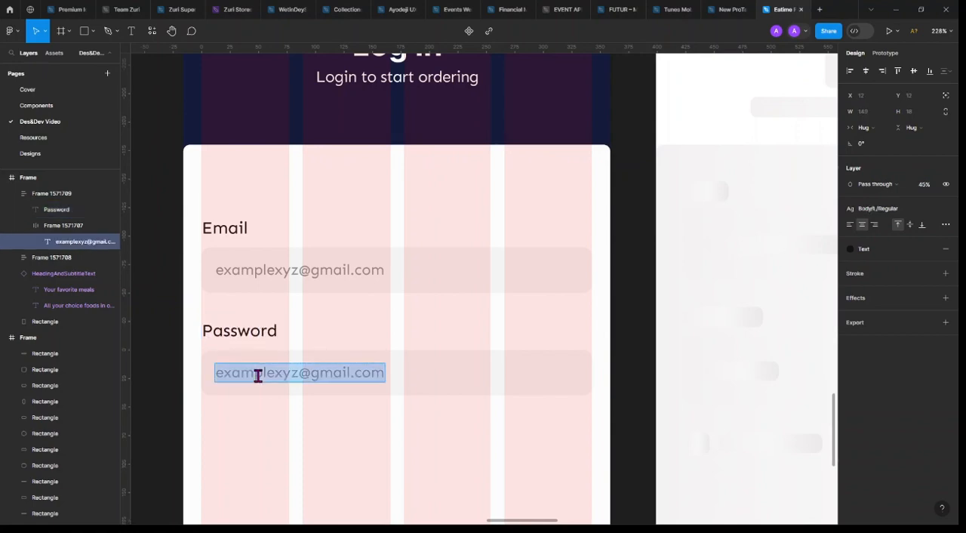
{"action": "type", "text": "enter"}
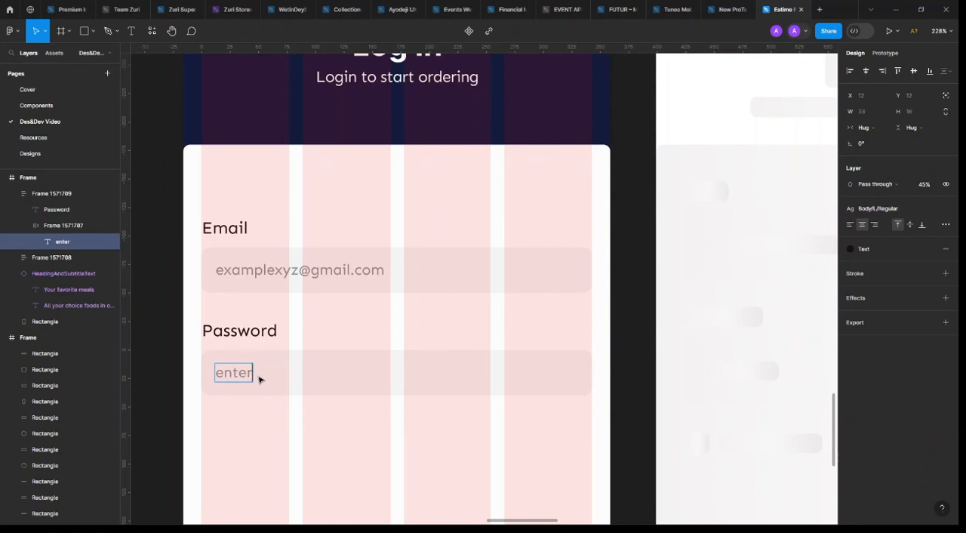
{"action": "key", "text": "BackSpace"}
{"action": "type", "text": "E"}
{"action": "type", "text": " passwor"}
{"action": "type", "text": "fd\\d"}
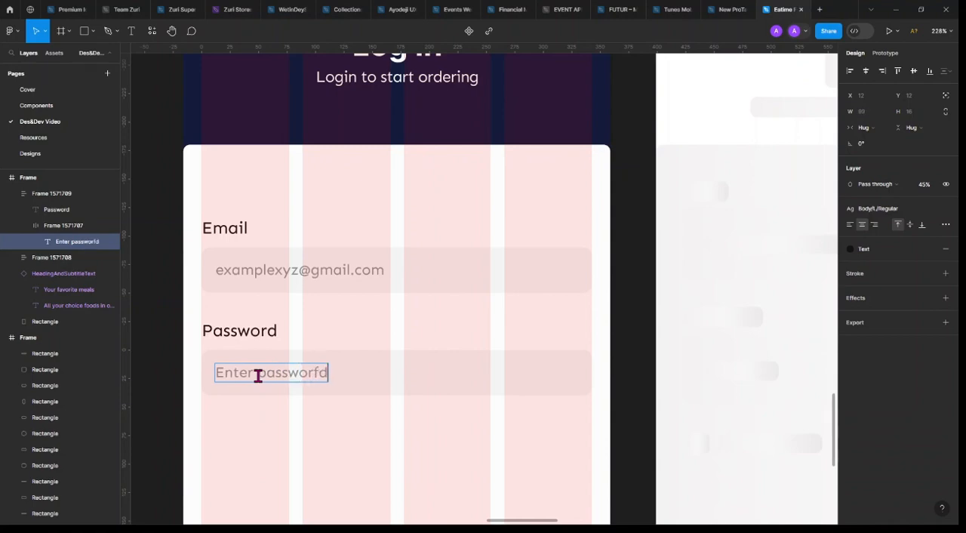
{"action": "key", "text": "BackSpace"}
{"action": "key", "text": "BackSpace"}
{"action": "key", "text": "BackSpace"}
{"action": "key", "text": "BackSpace"}
{"action": "key", "text": "BackSpace"}
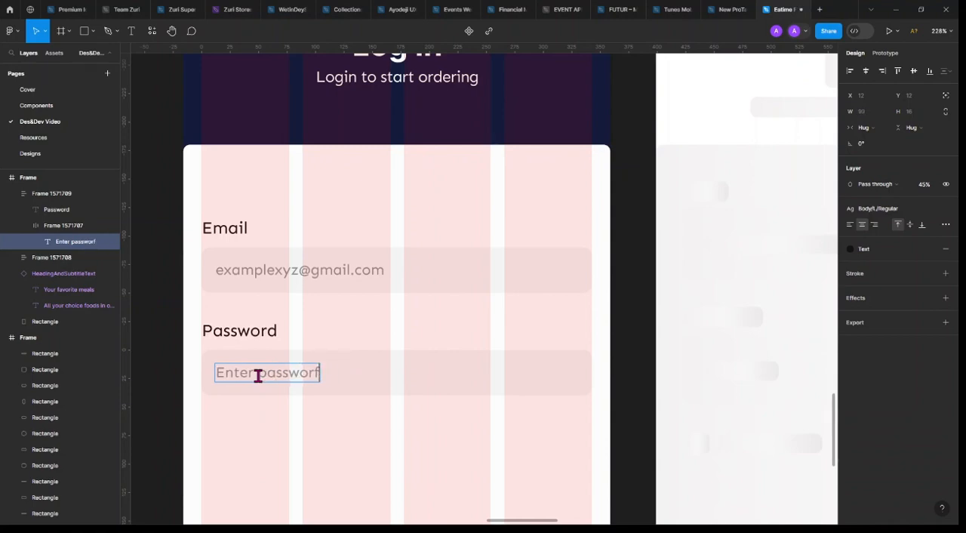
{"action": "type", "text": "d"}
{"action": "left_click", "coordinate": [257, 375]}
{"action": "type", "text": "your"}
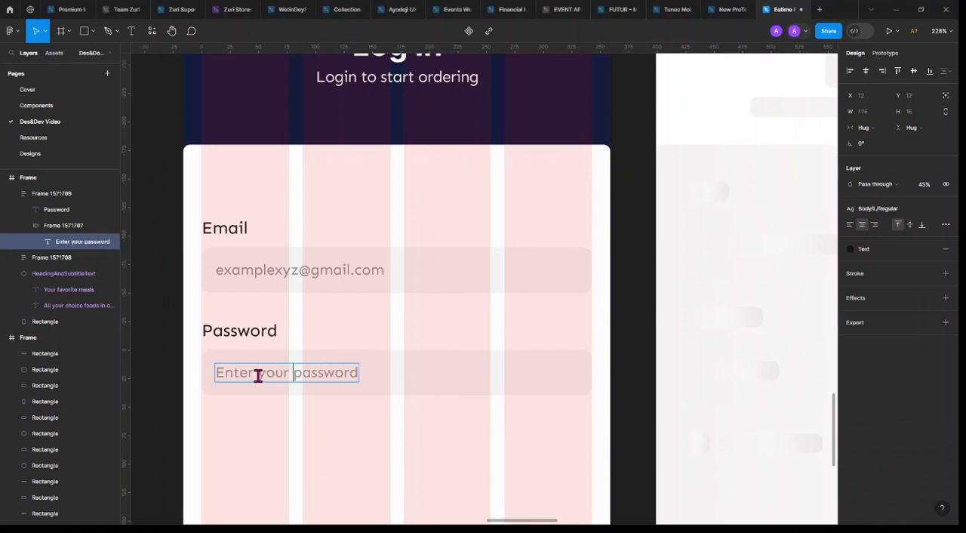
{"action": "key", "text": "Escape"}
{"action": "left_click", "coordinate": [438, 339]}
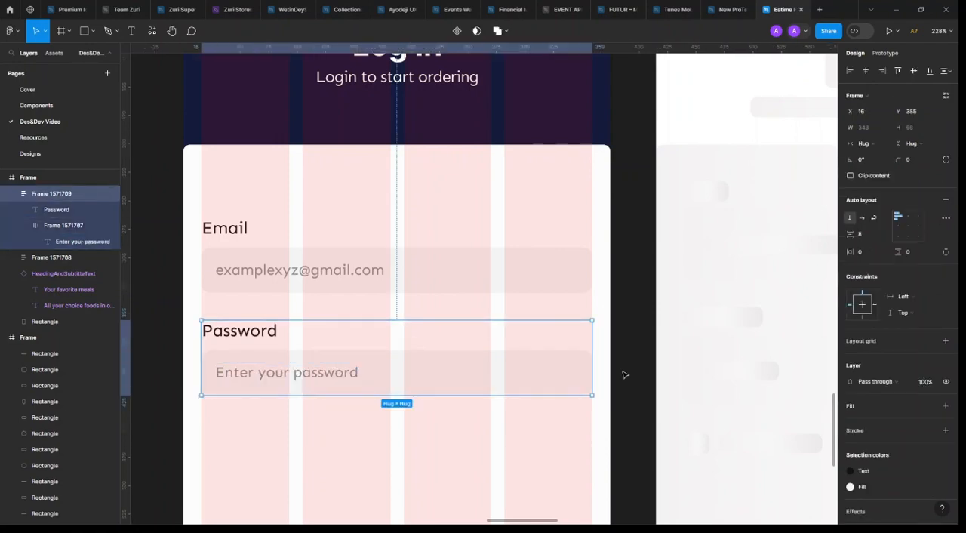
{"action": "scroll", "coordinate": [621, 376], "scroll_direction": "down", "scroll_amount": 5}
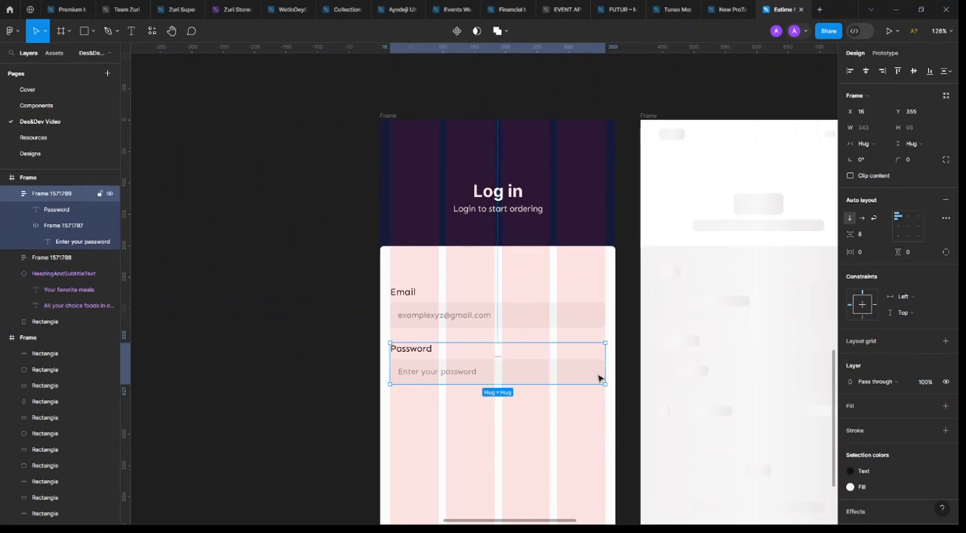
{"action": "left_click", "coordinate": [234, 155]}
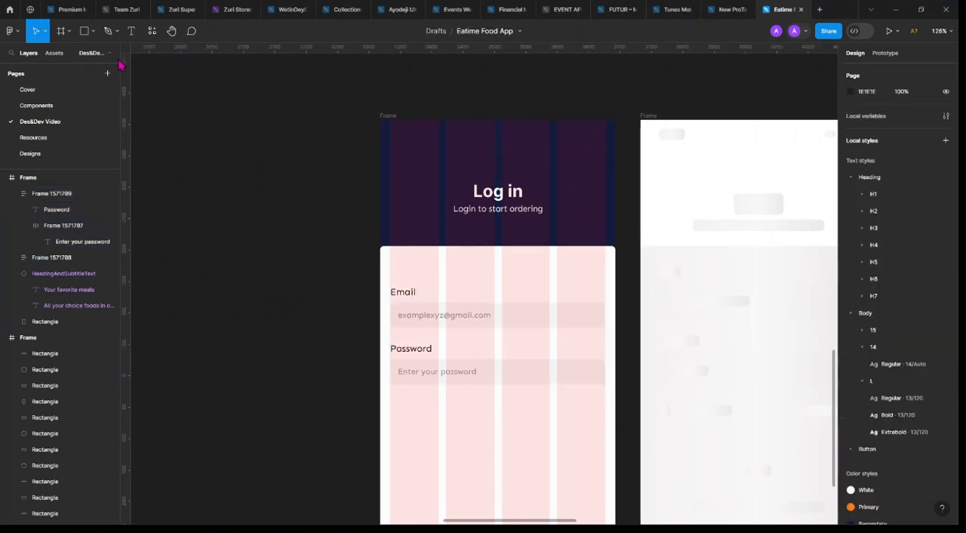
Switch to the Premium icon library file and look through its line icon sets, including the Security group
{"action": "left_click", "coordinate": [57, 14]}
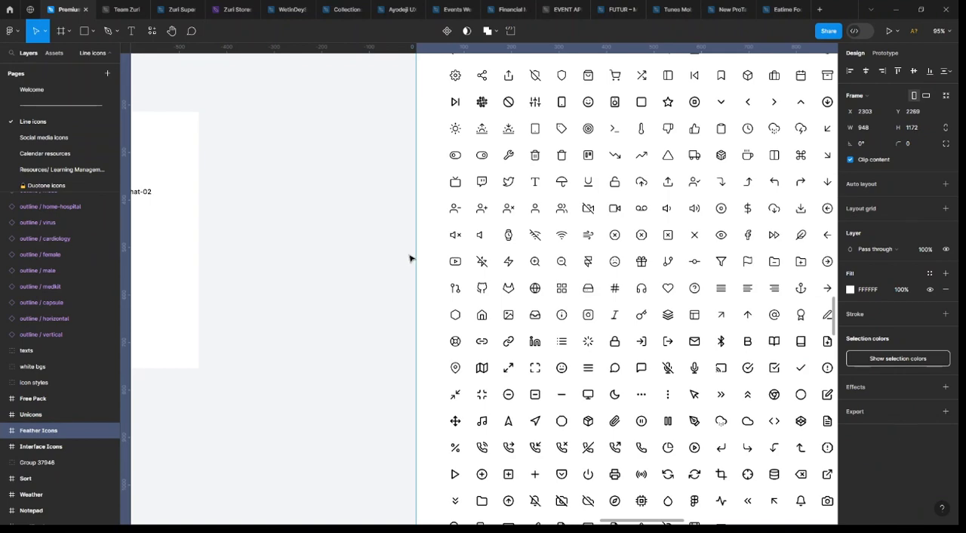
{"action": "scroll", "coordinate": [453, 240], "scroll_direction": "down", "scroll_amount": 3}
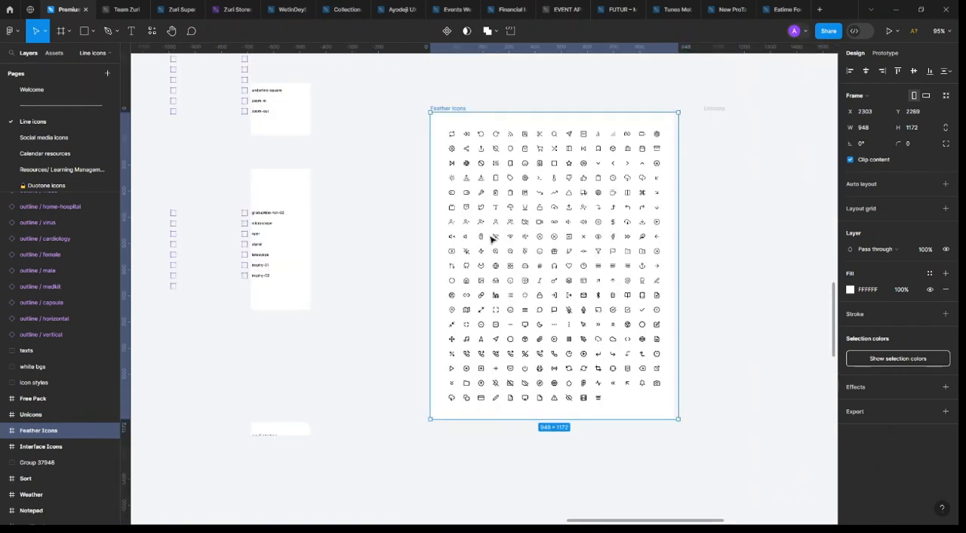
{"action": "scroll", "coordinate": [390, 212], "scroll_direction": "down", "scroll_amount": 2}
{"action": "scroll", "coordinate": [392, 213], "scroll_direction": "left", "scroll_amount": 2}
{"action": "scroll", "coordinate": [392, 214], "scroll_direction": "left", "scroll_amount": 4}
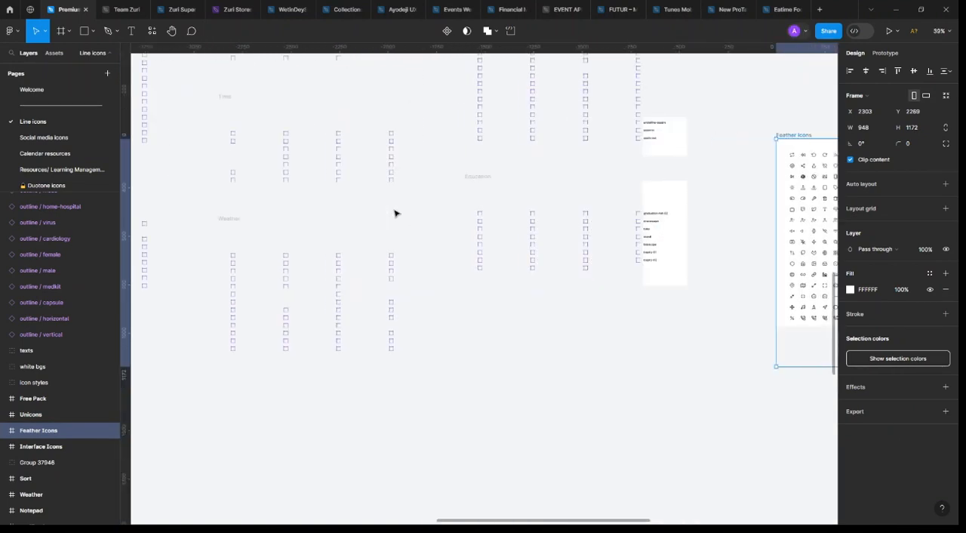
{"action": "scroll", "coordinate": [409, 219], "scroll_direction": "up", "scroll_amount": 4}
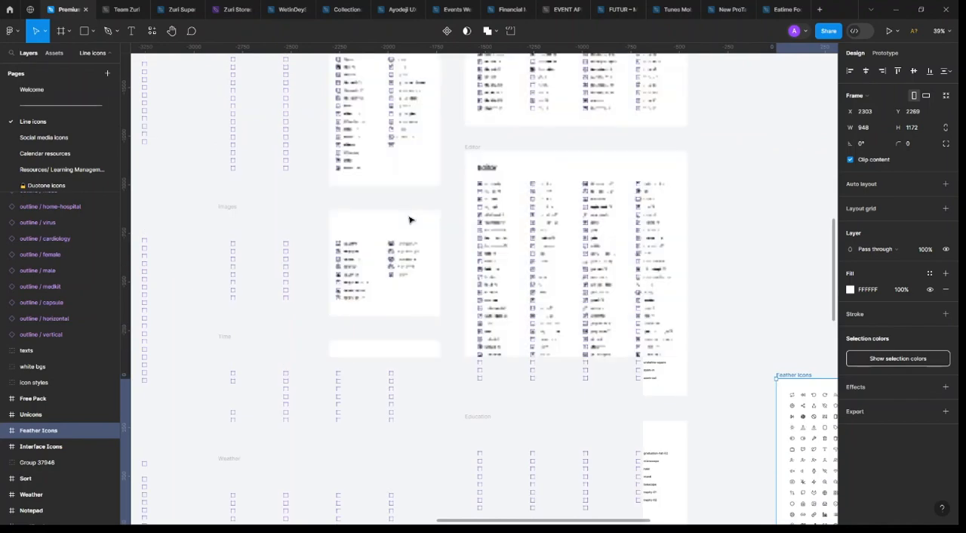
{"action": "scroll", "coordinate": [442, 222], "scroll_direction": "left", "scroll_amount": 3}
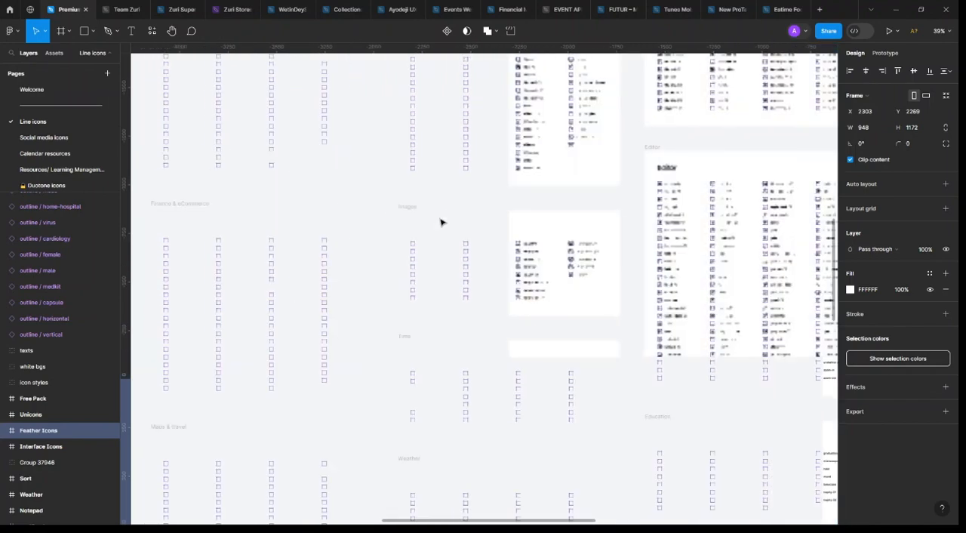
{"action": "scroll", "coordinate": [443, 222], "scroll_direction": "left", "scroll_amount": 4}
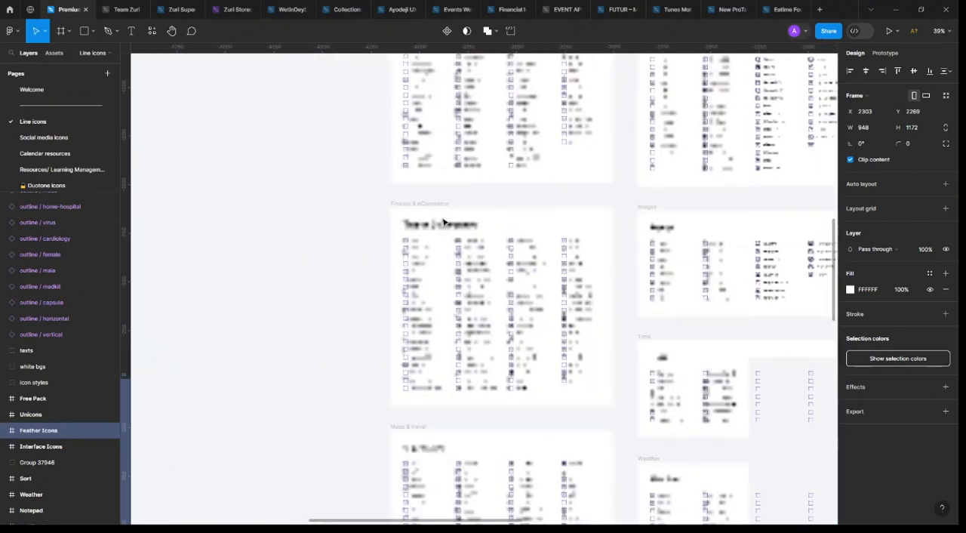
{"action": "scroll", "coordinate": [443, 222], "scroll_direction": "down", "scroll_amount": 2}
{"action": "scroll", "coordinate": [443, 222], "scroll_direction": "right", "scroll_amount": 2}
{"action": "scroll", "coordinate": [443, 222], "scroll_direction": "up", "scroll_amount": 6}
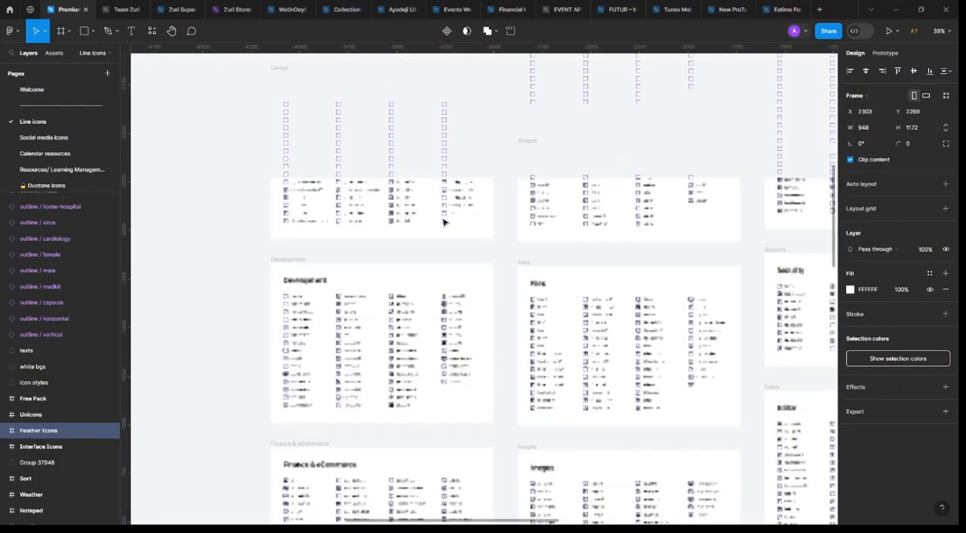
{"action": "scroll", "coordinate": [443, 222], "scroll_direction": "up", "scroll_amount": 1}
{"action": "scroll", "coordinate": [445, 222], "scroll_direction": "right", "scroll_amount": 6}
{"action": "scroll", "coordinate": [495, 450], "scroll_direction": "up", "scroll_amount": 5}
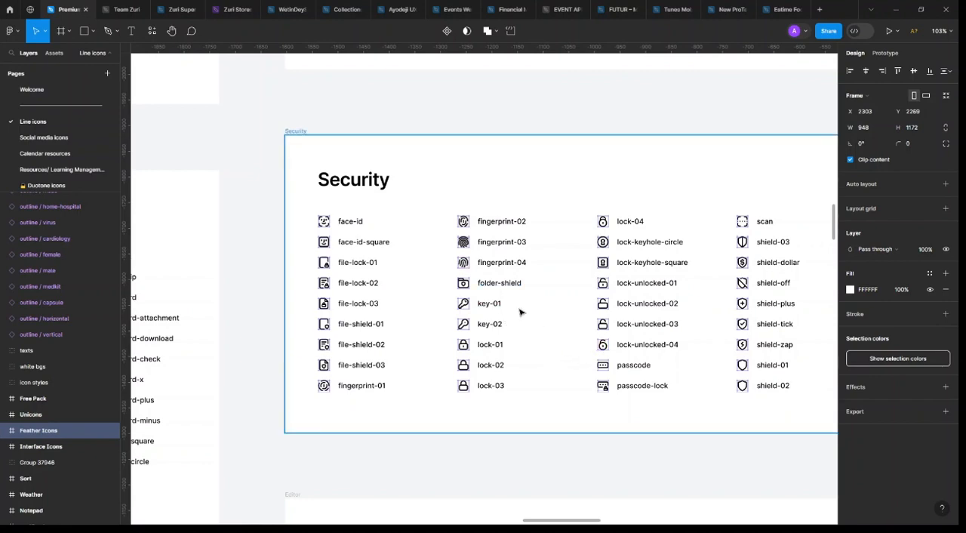
Select the lock-02 icon in the Security group
{"action": "scroll", "coordinate": [517, 310], "scroll_direction": "down", "scroll_amount": 5}
{"action": "scroll", "coordinate": [483, 297], "scroll_direction": "left", "scroll_amount": 5}
{"action": "scroll", "coordinate": [481, 300], "scroll_direction": "right", "scroll_amount": 5}
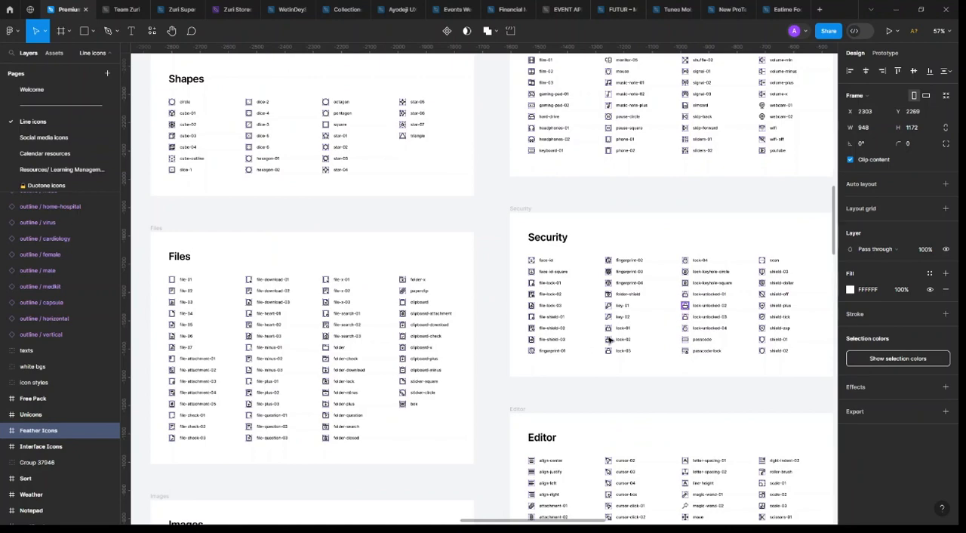
{"action": "left_click", "coordinate": [686, 306]}
{"action": "left_click", "coordinate": [608, 339]}
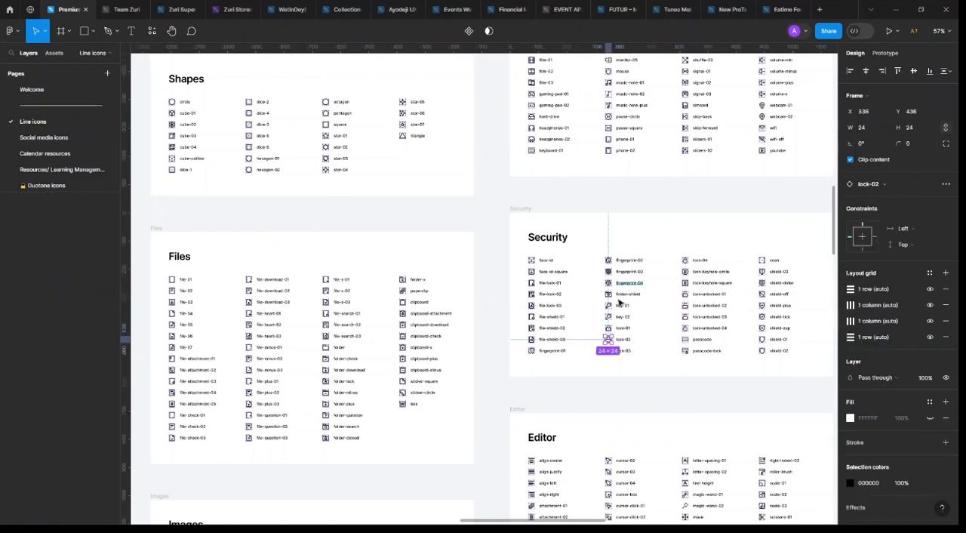
Look through the General, Arrows and Users line icon sets for an eye icon
{"action": "scroll", "coordinate": [567, 278], "scroll_direction": "left", "scroll_amount": 5}
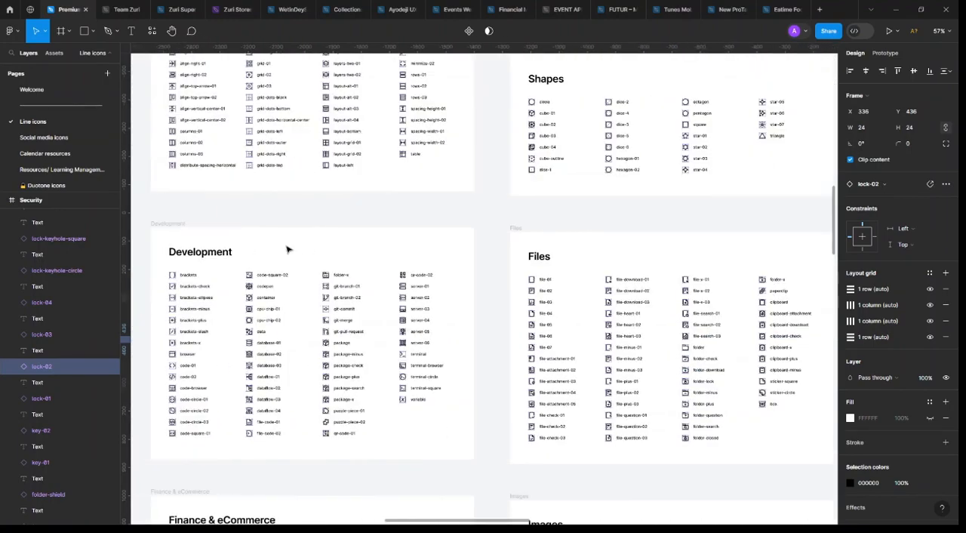
{"action": "scroll", "coordinate": [290, 249], "scroll_direction": "up", "scroll_amount": 8}
{"action": "scroll", "coordinate": [290, 249], "scroll_direction": "up", "scroll_amount": 10}
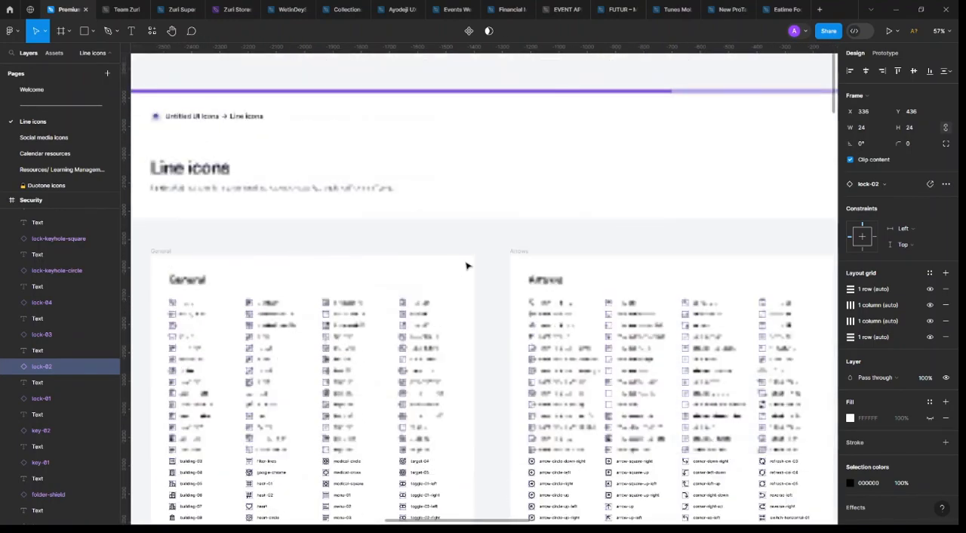
{"action": "scroll", "coordinate": [548, 279], "scroll_direction": "left", "scroll_amount": 3}
{"action": "scroll", "coordinate": [547, 279], "scroll_direction": "down", "scroll_amount": 3}
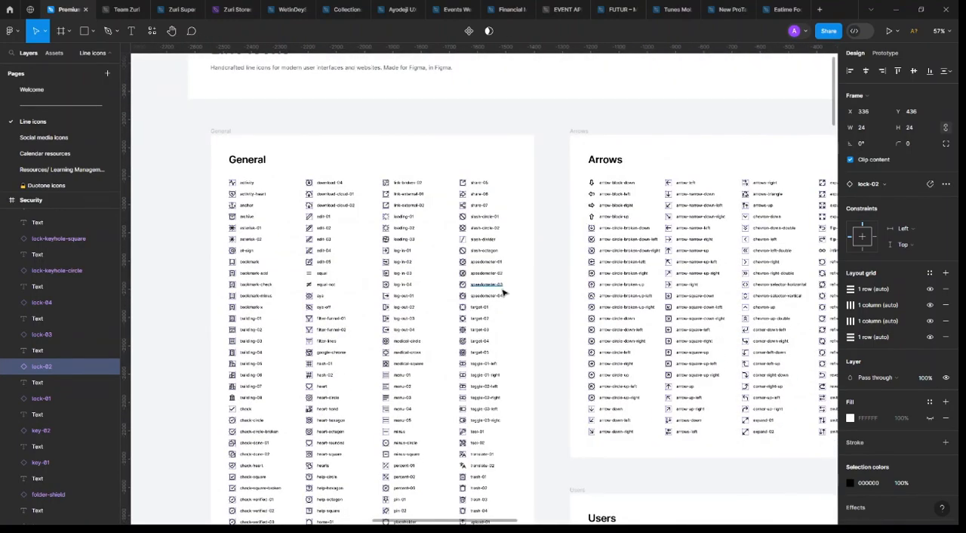
{"action": "scroll", "coordinate": [271, 283], "scroll_direction": "down", "scroll_amount": 3}
{"action": "scroll", "coordinate": [272, 283], "scroll_direction": "down", "scroll_amount": 2}
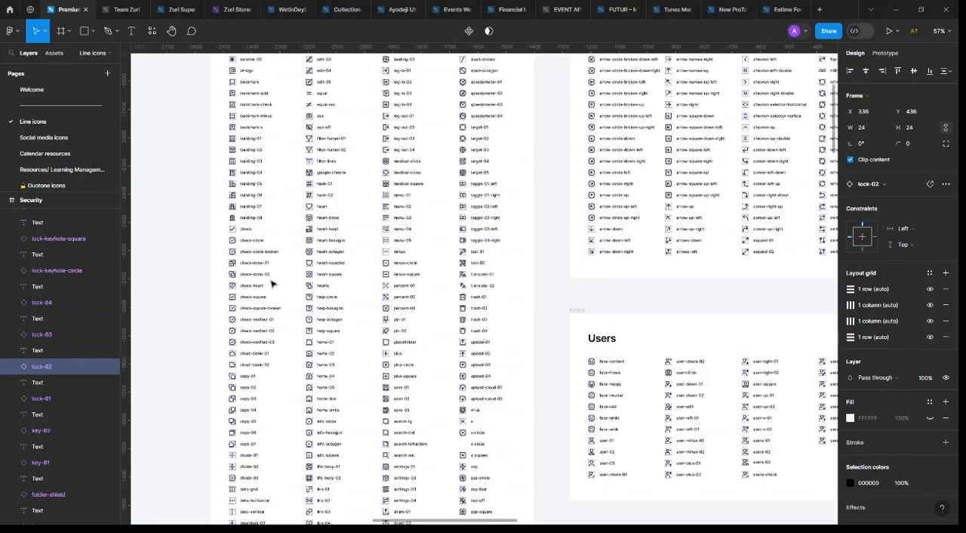
{"action": "scroll", "coordinate": [271, 283], "scroll_direction": "down", "scroll_amount": 2}
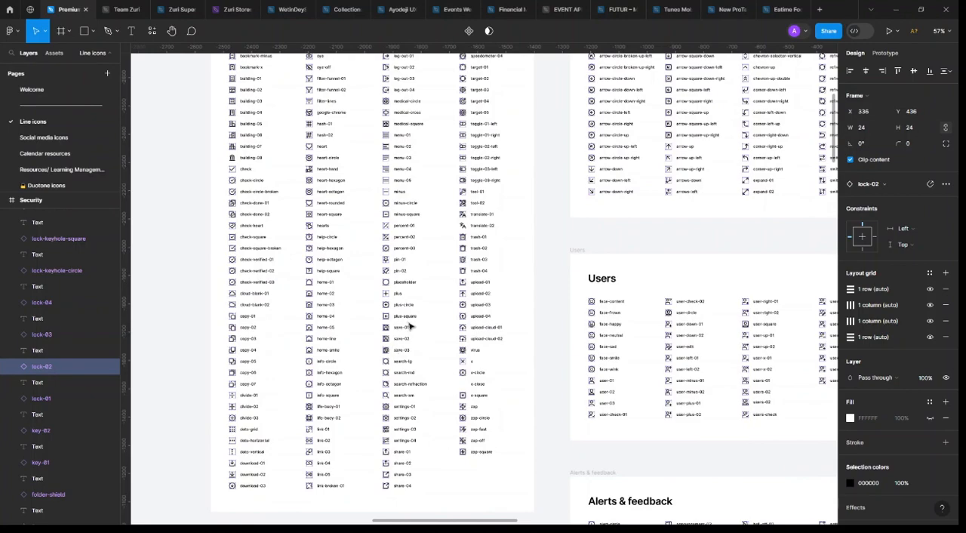
{"action": "scroll", "coordinate": [408, 324], "scroll_direction": "up", "scroll_amount": 2}
{"action": "scroll", "coordinate": [406, 325], "scroll_direction": "up", "scroll_amount": 6}
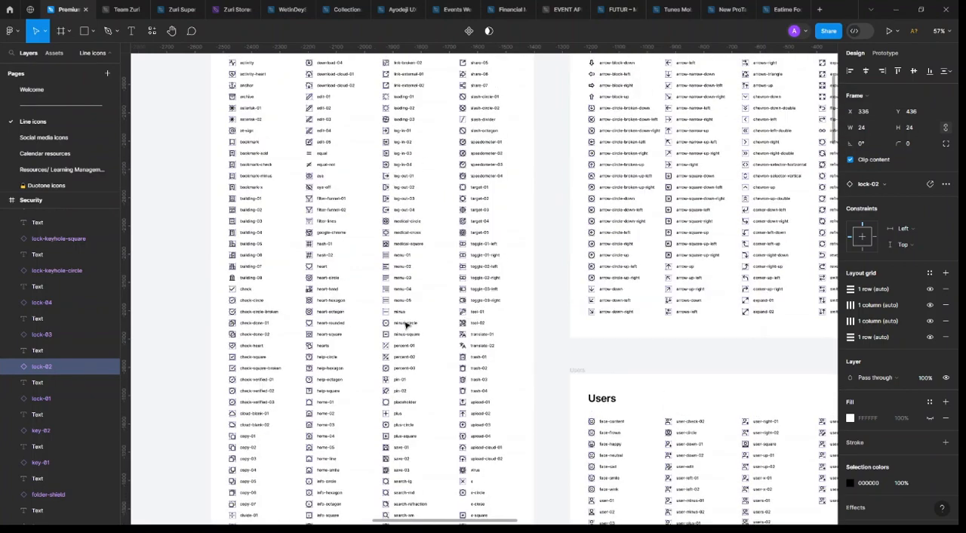
{"action": "scroll", "coordinate": [405, 324], "scroll_direction": "down", "scroll_amount": 6}
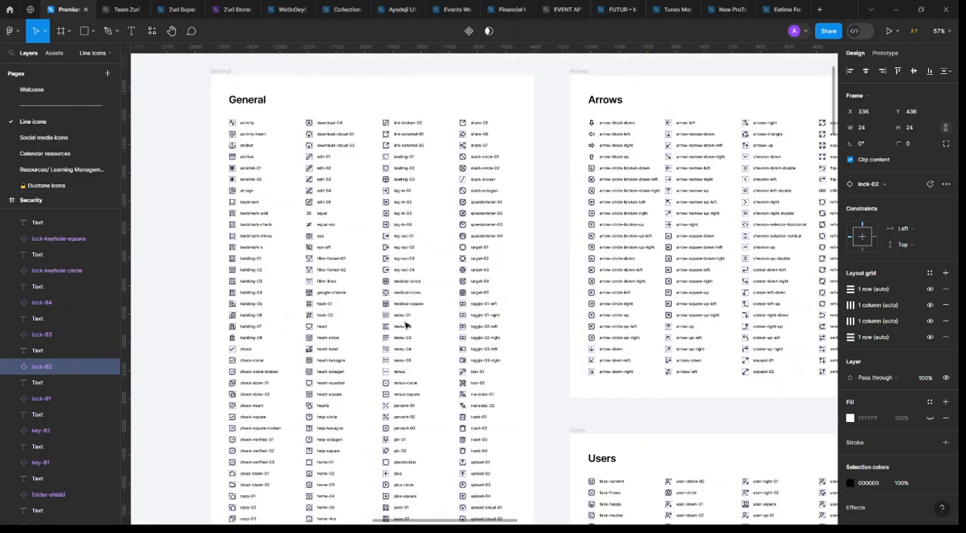
{"action": "scroll", "coordinate": [406, 325], "scroll_direction": "down", "scroll_amount": 2}
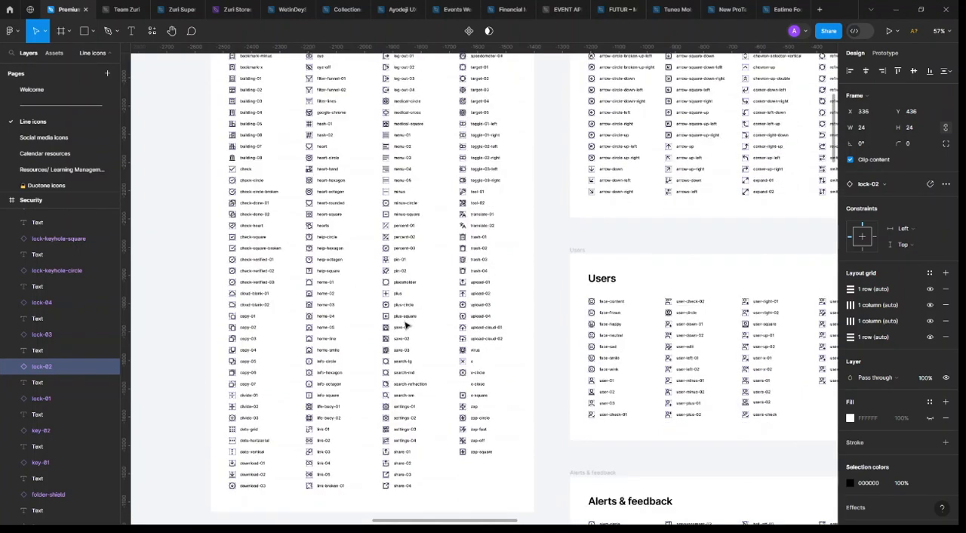
{"action": "scroll", "coordinate": [406, 325], "scroll_direction": "up", "scroll_amount": 2}
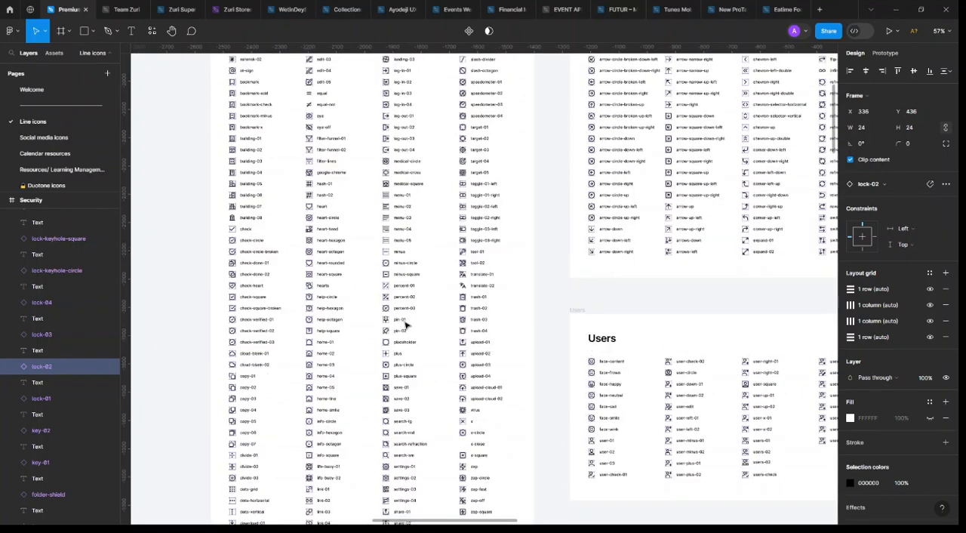
{"action": "scroll", "coordinate": [406, 325], "scroll_direction": "right", "scroll_amount": 4}
{"action": "scroll", "coordinate": [406, 324], "scroll_direction": "up", "scroll_amount": 4}
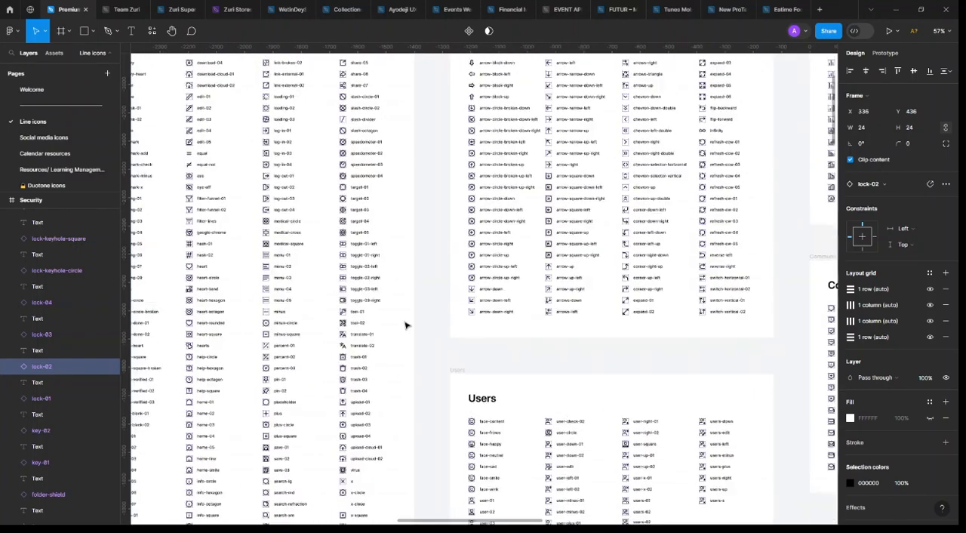
{"action": "scroll", "coordinate": [381, 302], "scroll_direction": "right", "scroll_amount": 10}
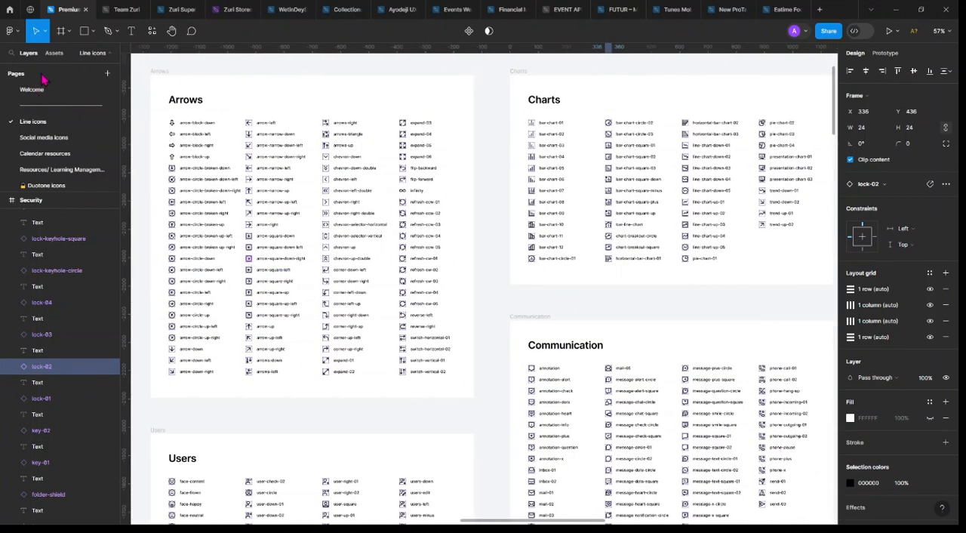
Search the line icons page for "eye" and select the General group's eye and eye-off icons together with lock-01 from Security
{"action": "left_click", "coordinate": [53, 53]}
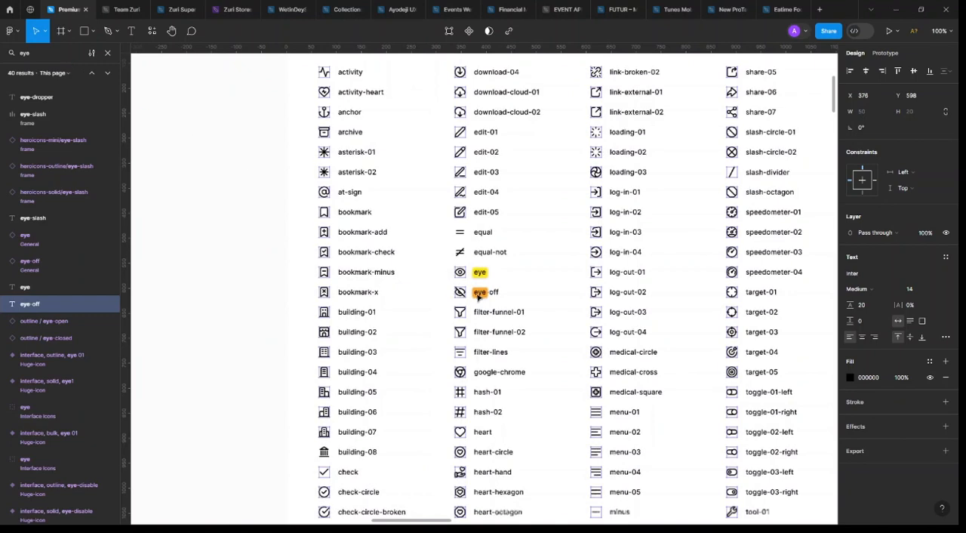
{"action": "left_click", "coordinate": [466, 279], "text": "shift"}
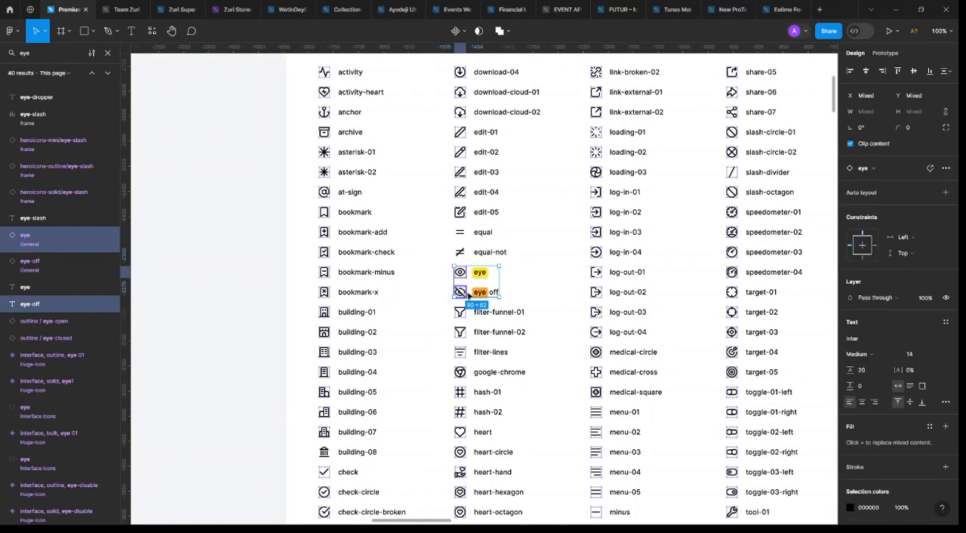
{"action": "scroll", "coordinate": [461, 291], "scroll_direction": "down", "scroll_amount": 5}
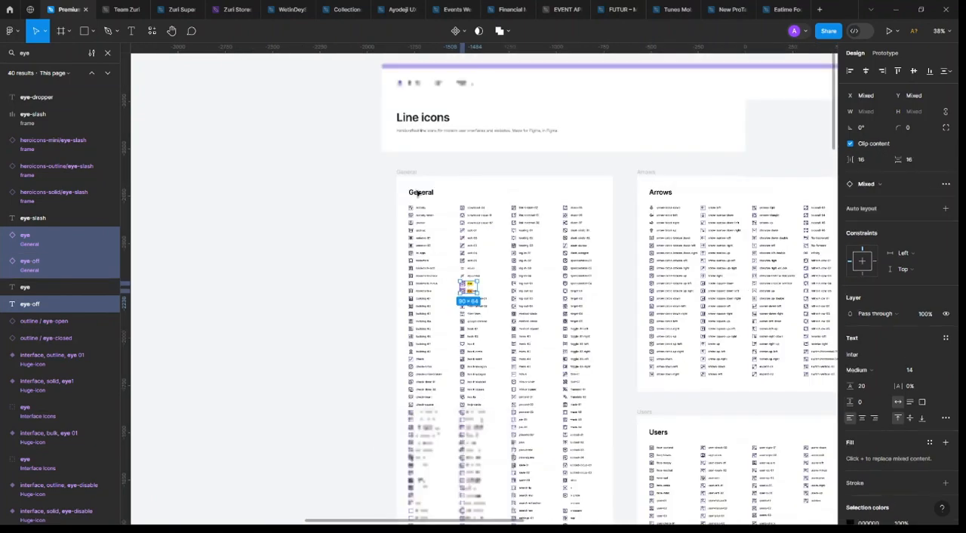
{"action": "scroll", "coordinate": [455, 213], "scroll_direction": "right", "scroll_amount": 5}
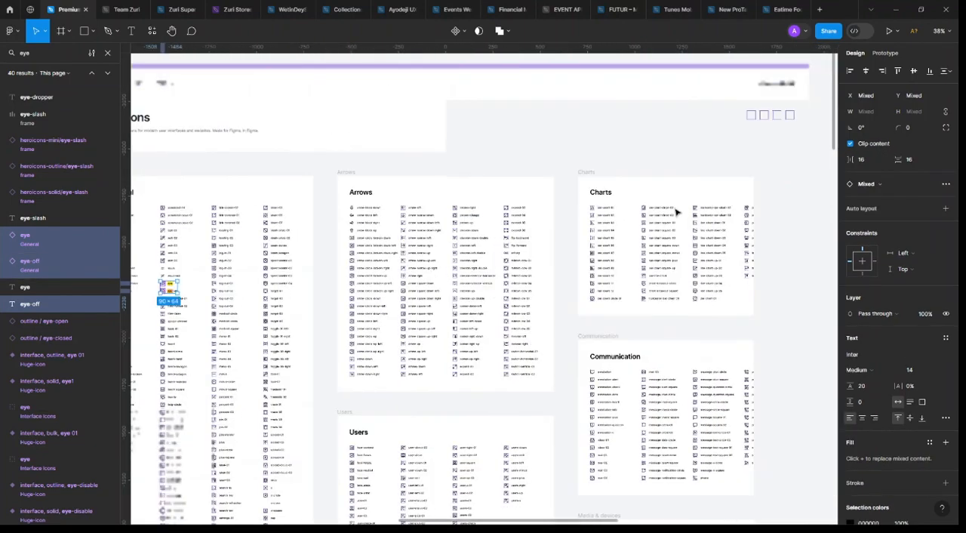
{"action": "scroll", "coordinate": [676, 213], "scroll_direction": "down", "scroll_amount": 5}
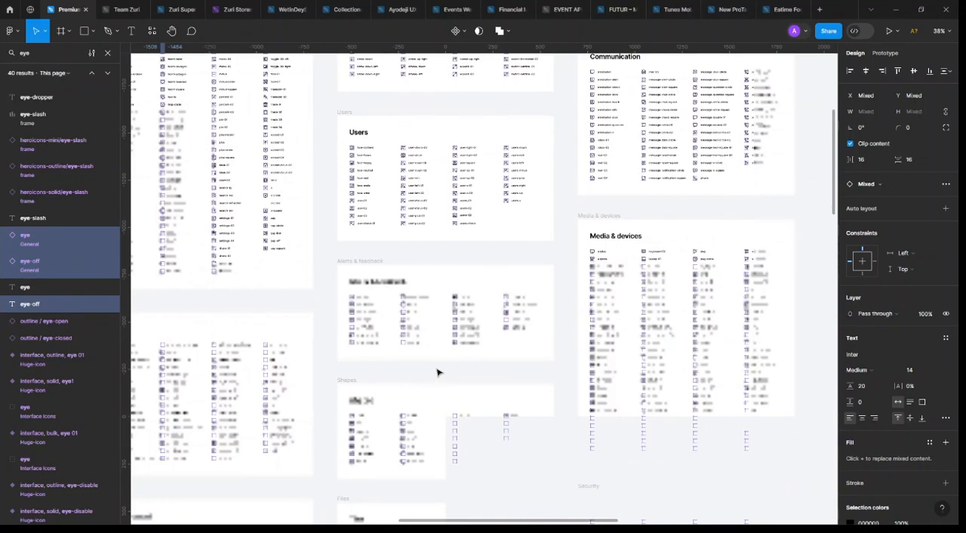
{"action": "scroll", "coordinate": [480, 332], "scroll_direction": "down", "scroll_amount": 5}
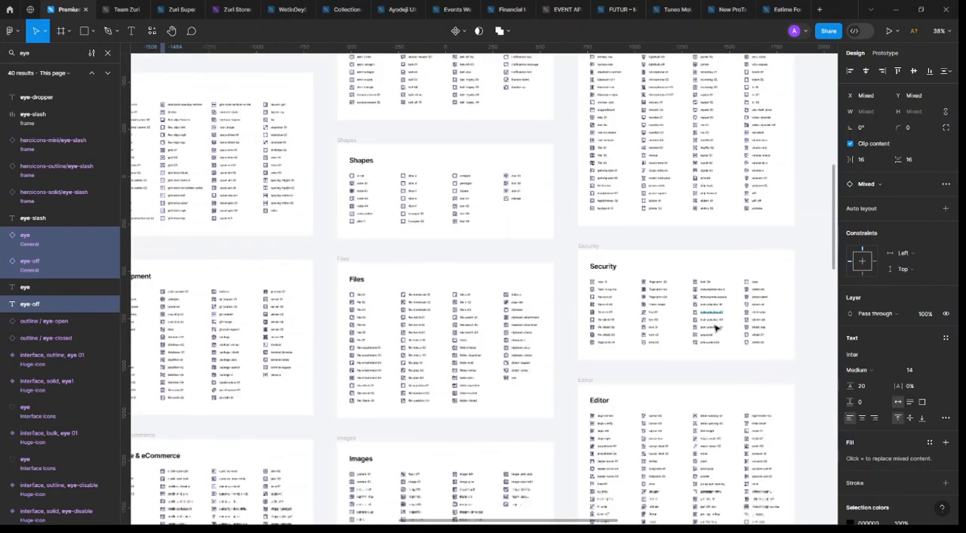
{"action": "scroll", "coordinate": [685, 327], "scroll_direction": "up", "scroll_amount": 5, "text": "ctrl"}
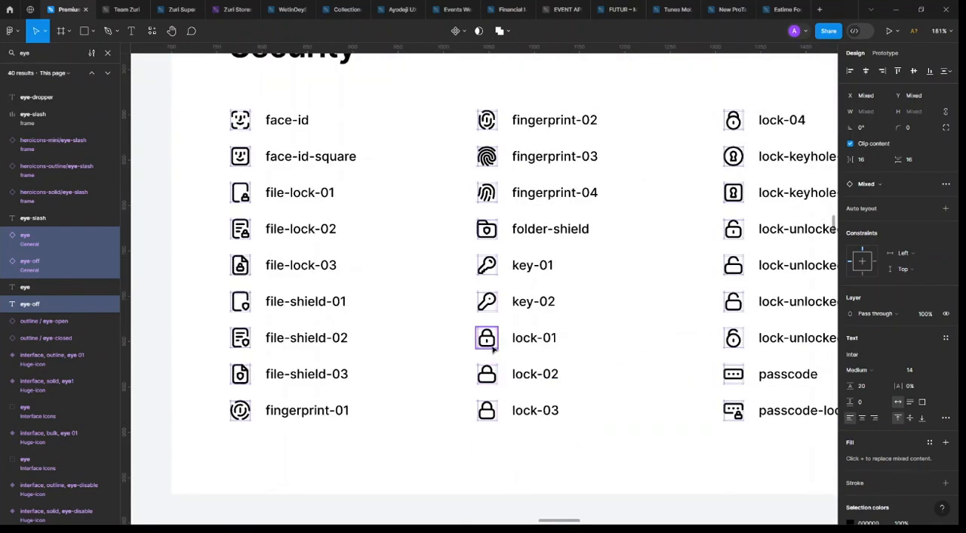
{"action": "left_click", "coordinate": [491, 347]}
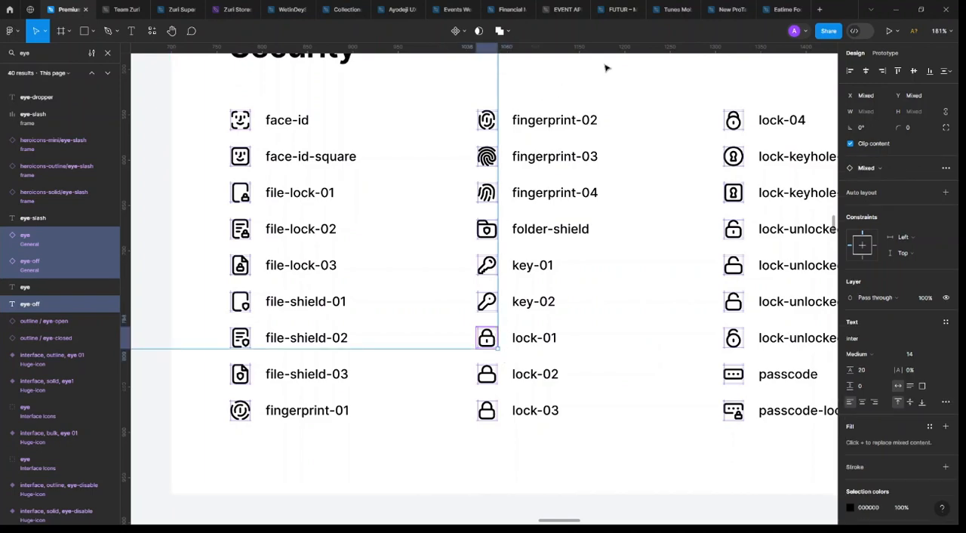
Switch to the Eatime Food App file and paste the copied icons onto the Des&Dev Video page
{"action": "left_click", "coordinate": [781, 9]}
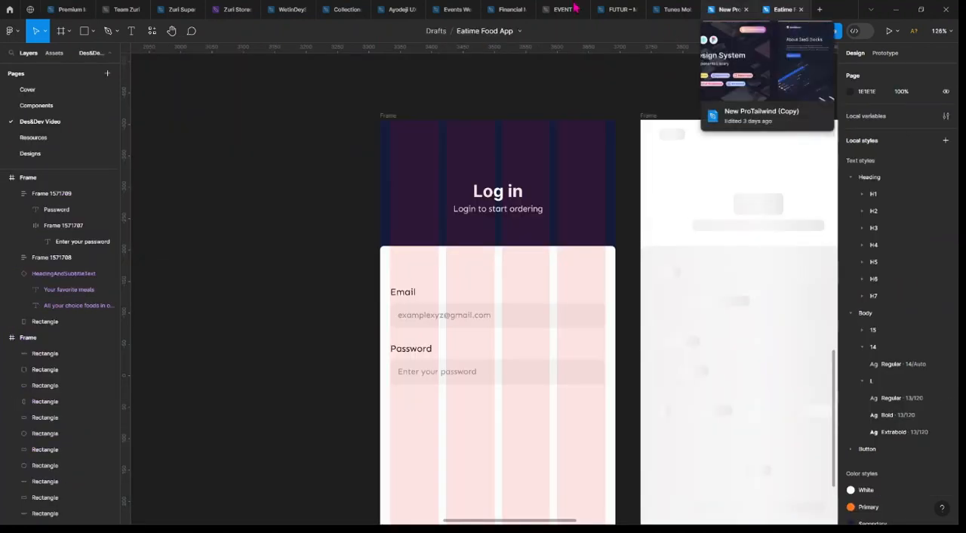
{"action": "key", "text": "shift+1"}
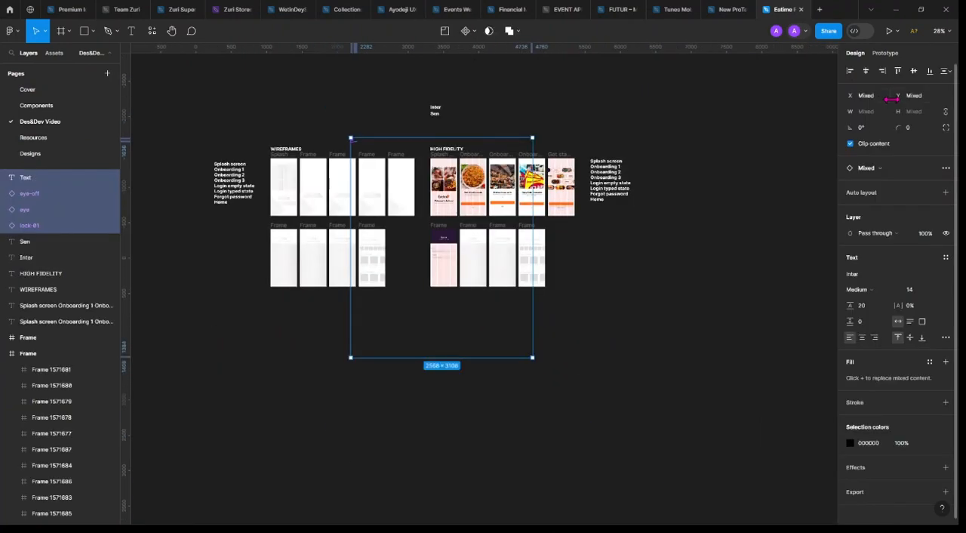
Align the pasted icons on their horizontal centers and distribute them vertically with a spacing of 24
{"action": "left_click", "coordinate": [865, 71]}
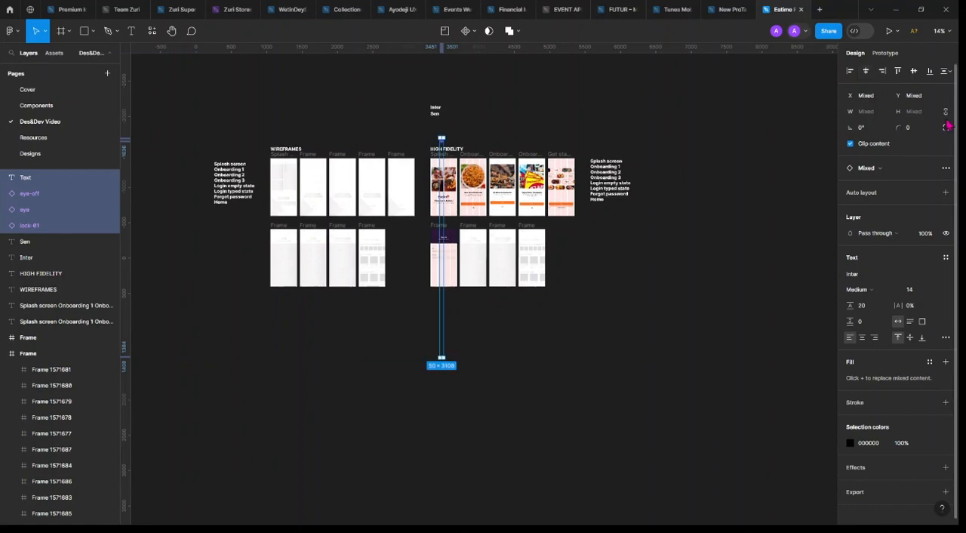
{"action": "left_click", "coordinate": [946, 71]}
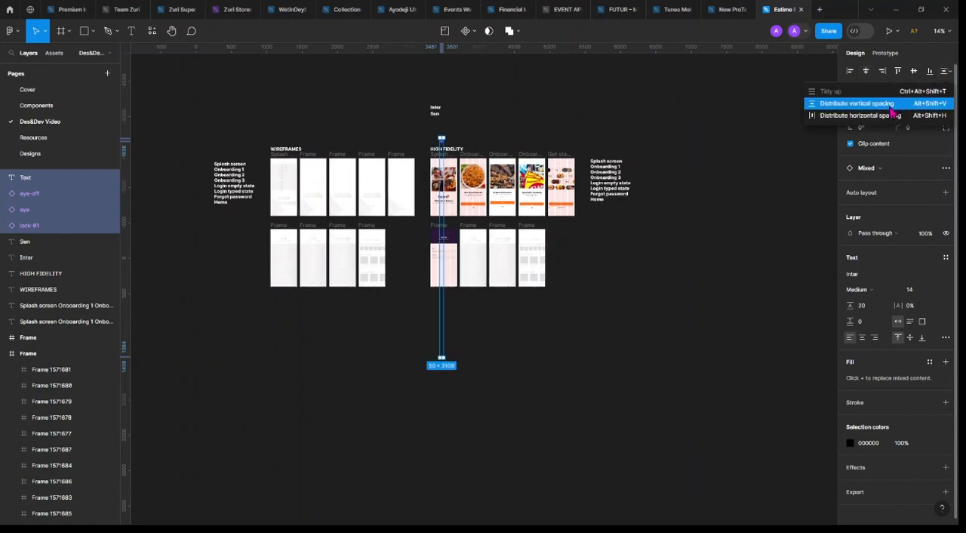
{"action": "left_click", "coordinate": [879, 104]}
{"action": "left_click", "coordinate": [868, 161]}
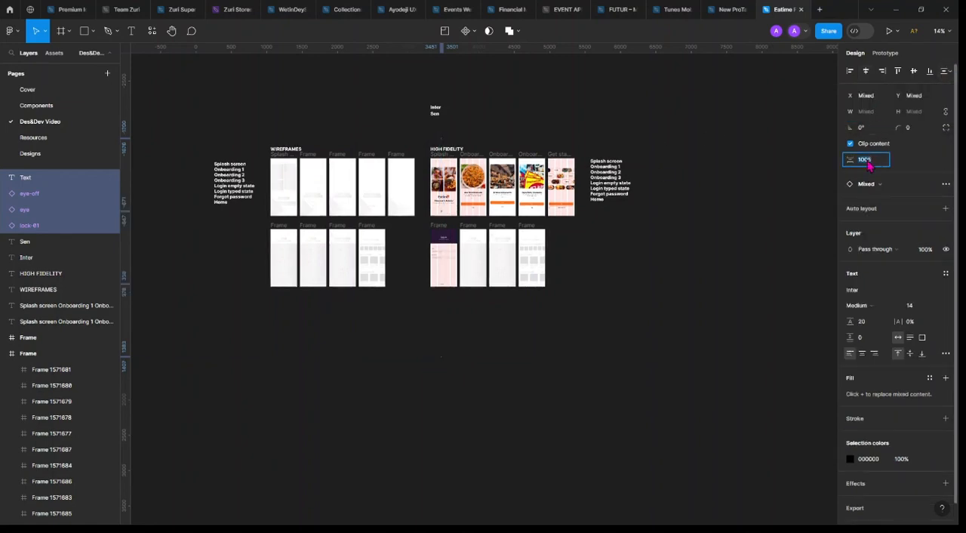
{"action": "type", "text": "24"}
{"action": "key", "text": "Return"}
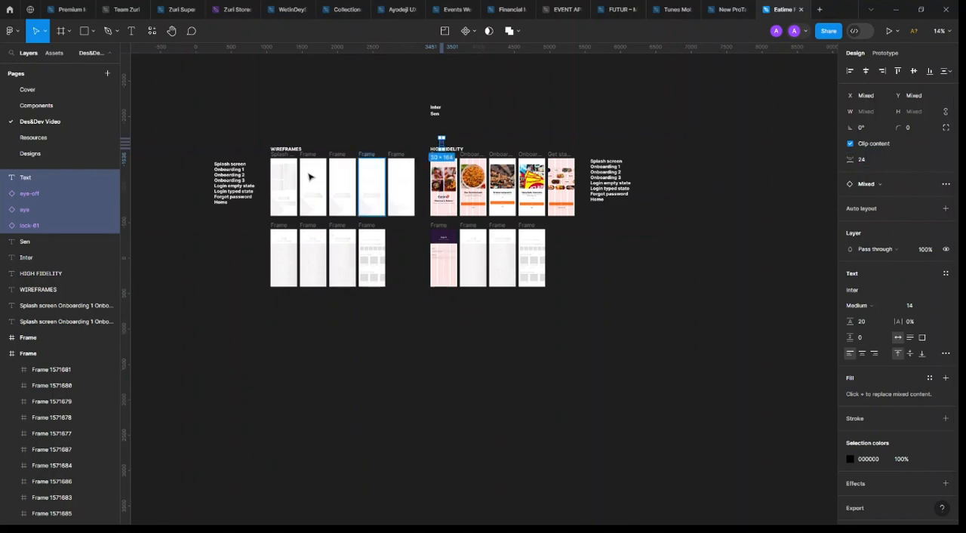
Move the pasted icon column onto the empty canvas just beside the high-fidelity Log in frame
{"action": "scroll", "coordinate": [311, 172], "scroll_direction": "up", "scroll_amount": 5}
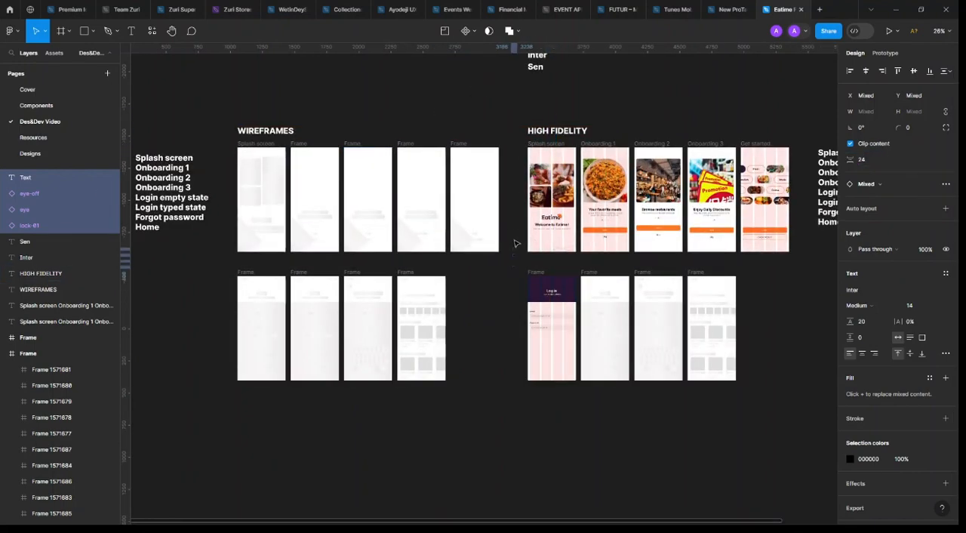
{"action": "scroll", "coordinate": [514, 248], "scroll_direction": "up", "scroll_amount": 5}
{"action": "left_click_drag", "start_coordinate": [514, 247], "coordinate": [522, 403]}
{"action": "scroll", "coordinate": [498, 444], "scroll_direction": "up", "scroll_amount": 10}
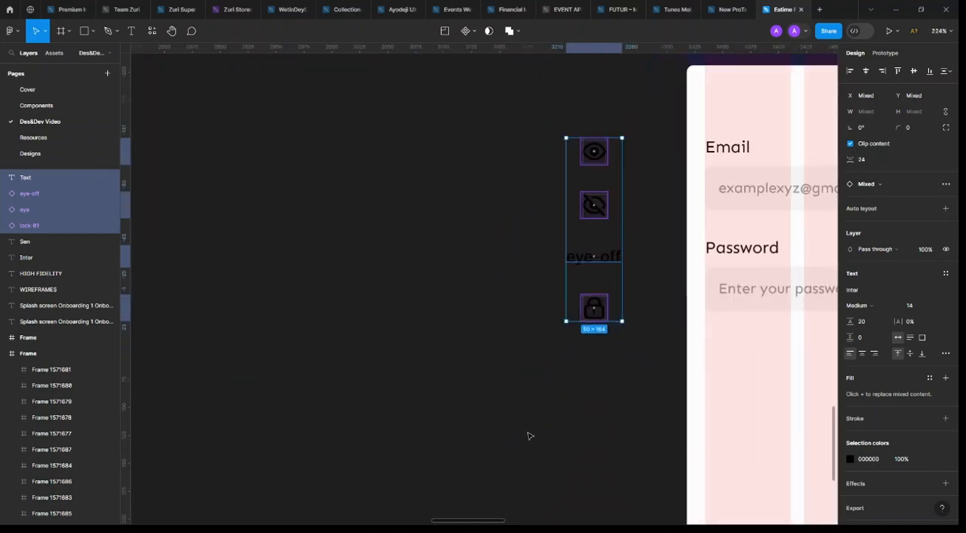
Delete the stray "eye-off" text label from the pasted icon column
{"action": "scroll", "coordinate": [589, 290], "scroll_direction": "down", "scroll_amount": 2}
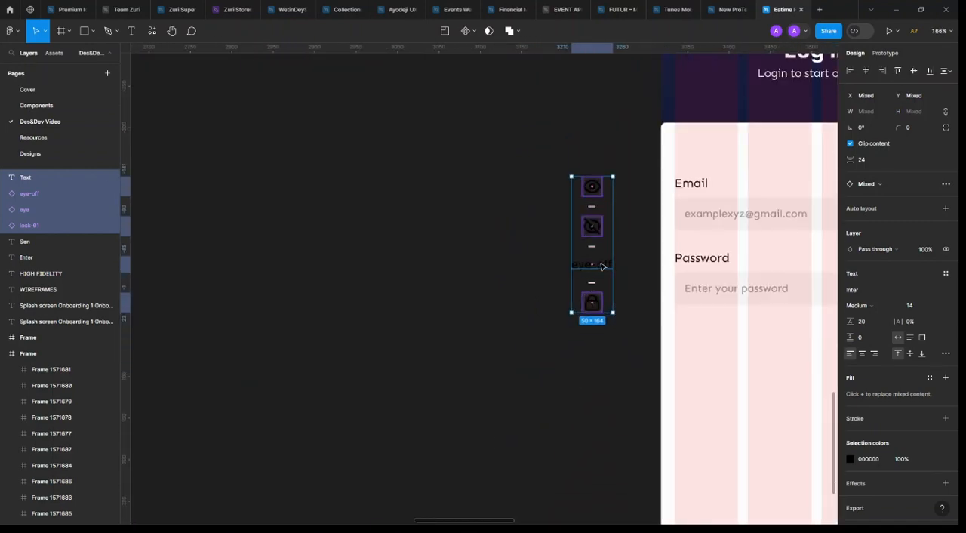
{"action": "left_click", "coordinate": [603, 267]}
{"action": "left_click_drag", "start_coordinate": [603, 267], "coordinate": [513, 267]}
{"action": "key", "text": "Delete"}
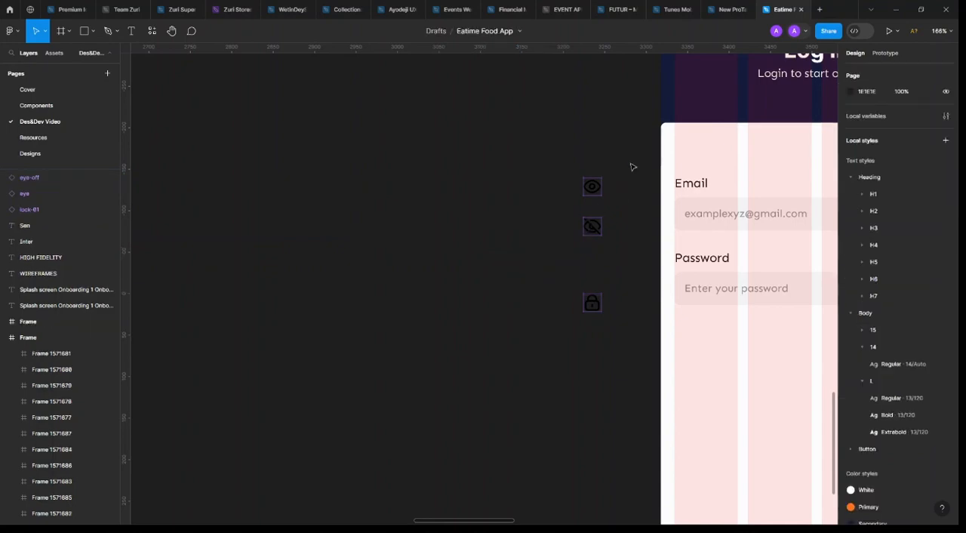
Select the eye, eye-off and lock-01 icons together and remove all their layout grids
{"action": "left_click_drag", "start_coordinate": [632, 156], "coordinate": [543, 357]}
{"action": "left_click_drag", "start_coordinate": [573, 245], "coordinate": [567, 313]}
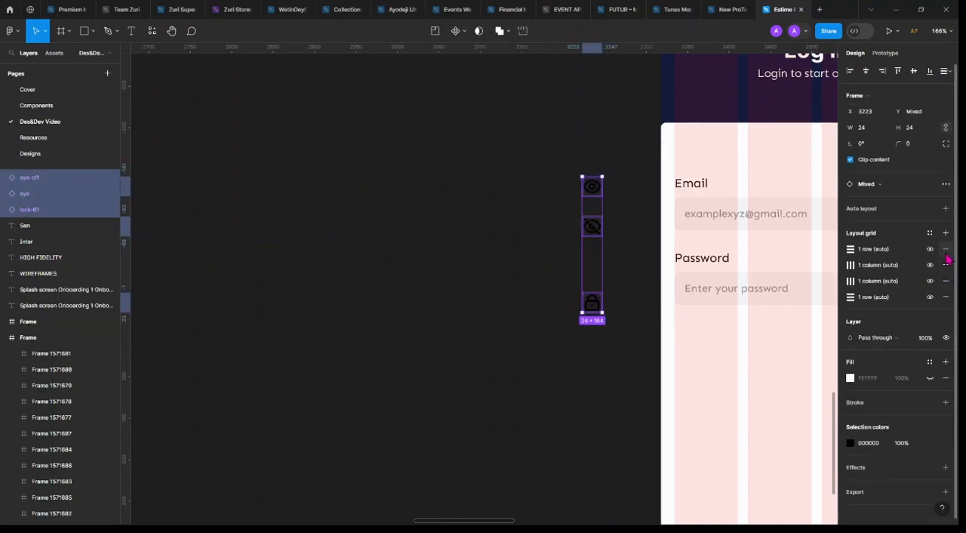
{"action": "left_click", "coordinate": [946, 253]}
{"action": "left_click", "coordinate": [945, 252]}
{"action": "left_click", "coordinate": [945, 253]}
{"action": "left_click", "coordinate": [945, 253]}
Detach the eye, eye-off and lock-01 icon instances from their library components
{"action": "scroll", "coordinate": [528, 269], "scroll_direction": "right", "scroll_amount": 3}
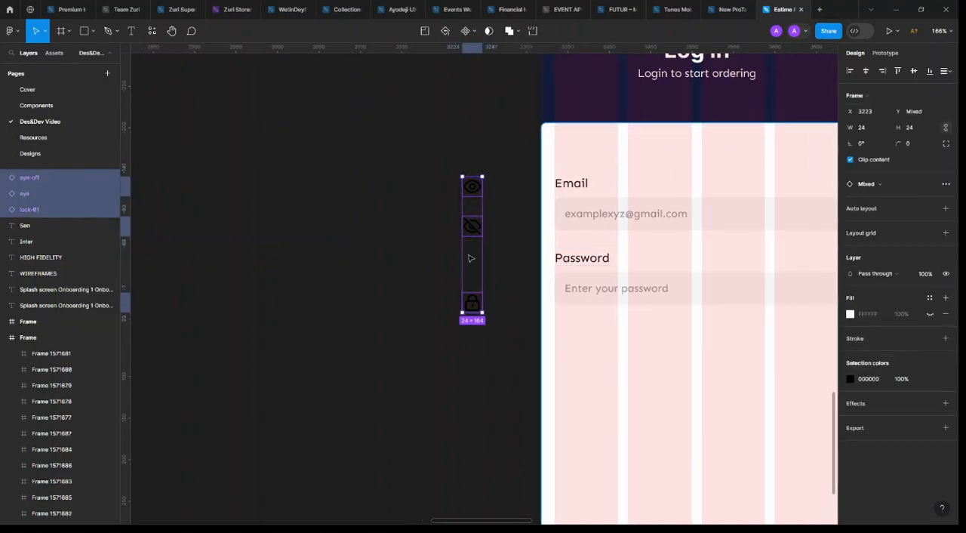
{"action": "scroll", "coordinate": [477, 226], "scroll_direction": "up", "scroll_amount": 3}
{"action": "right_click", "coordinate": [470, 306]}
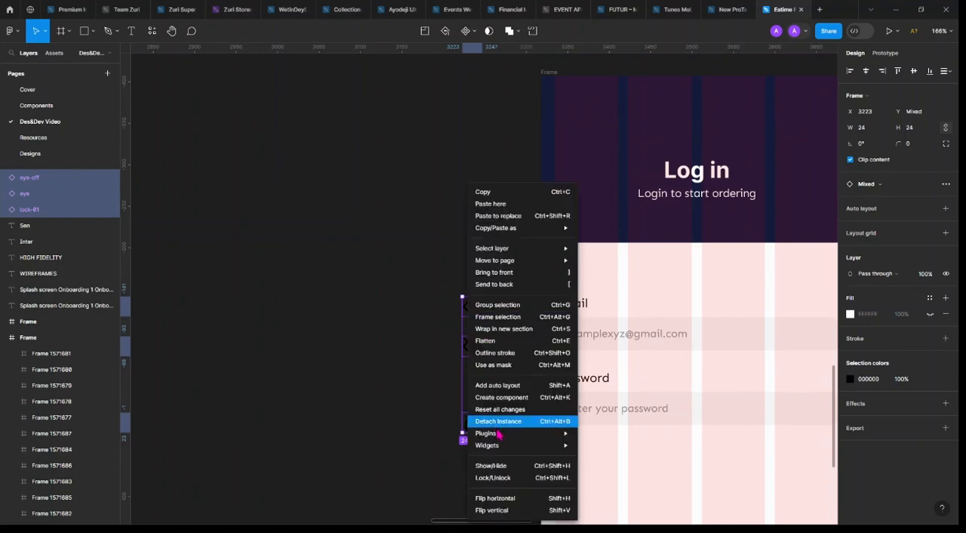
{"action": "left_click", "coordinate": [498, 421]}
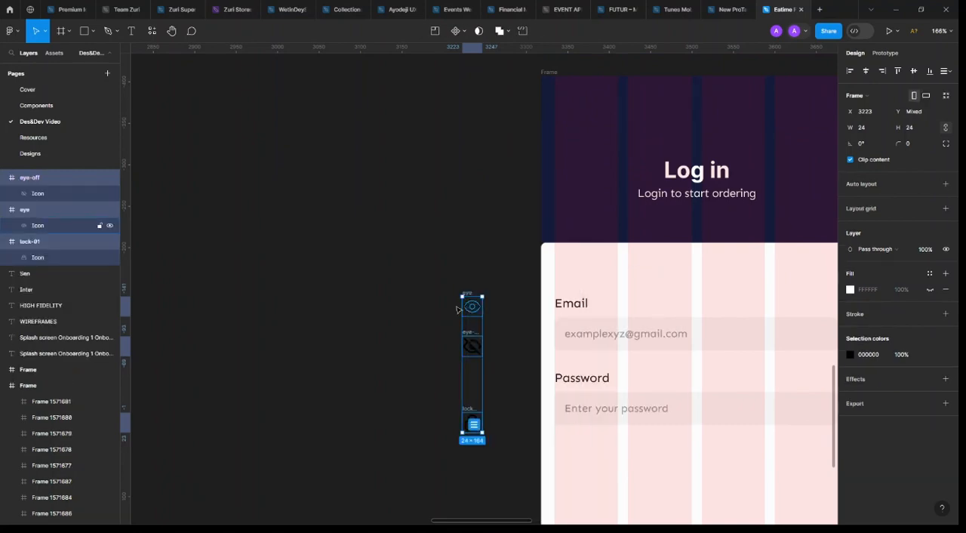
Move the three icons farther from the Log in frame, make each one a component and combine them as variants
{"action": "left_click_drag", "start_coordinate": [466, 306], "coordinate": [274, 284]}
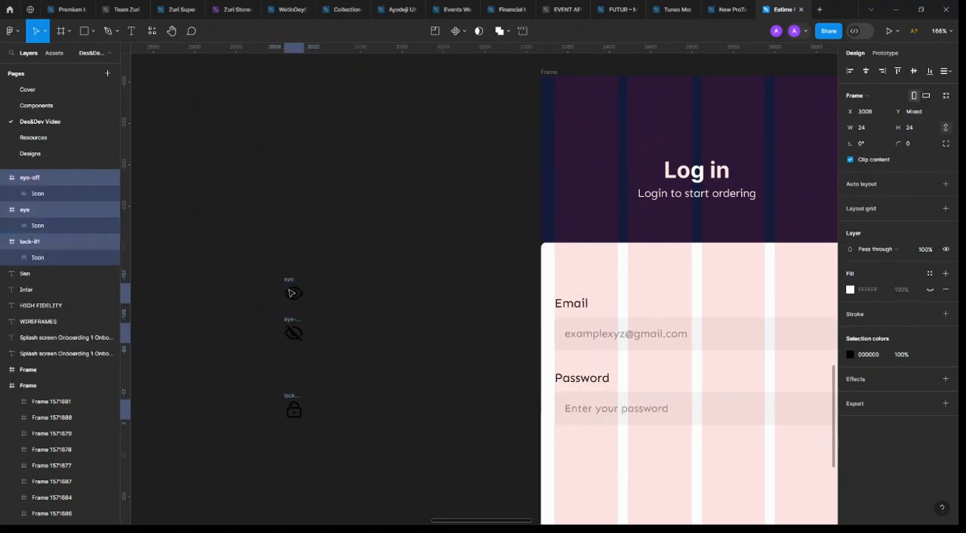
{"action": "left_click", "coordinate": [463, 30]}
{"action": "left_click", "coordinate": [475, 68]}
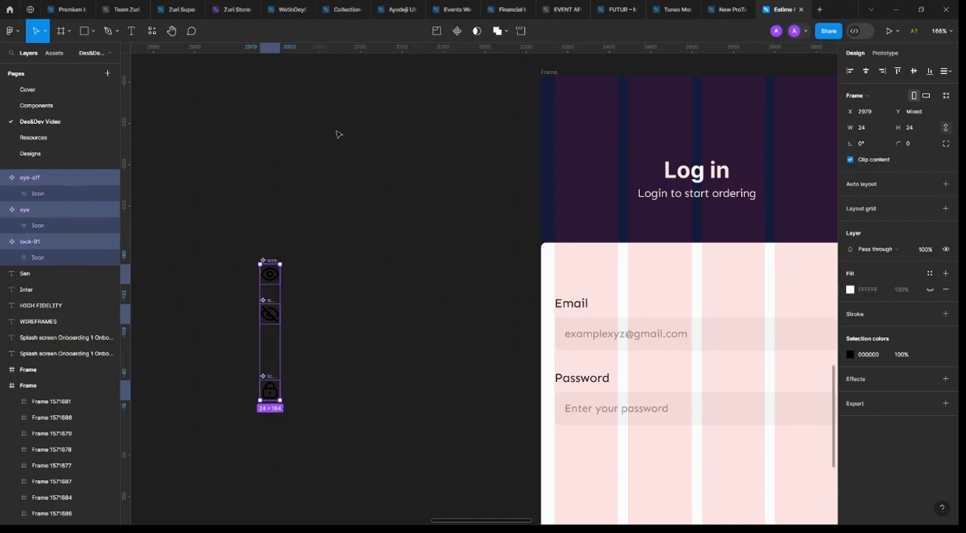
{"action": "left_click", "coordinate": [878, 211]}
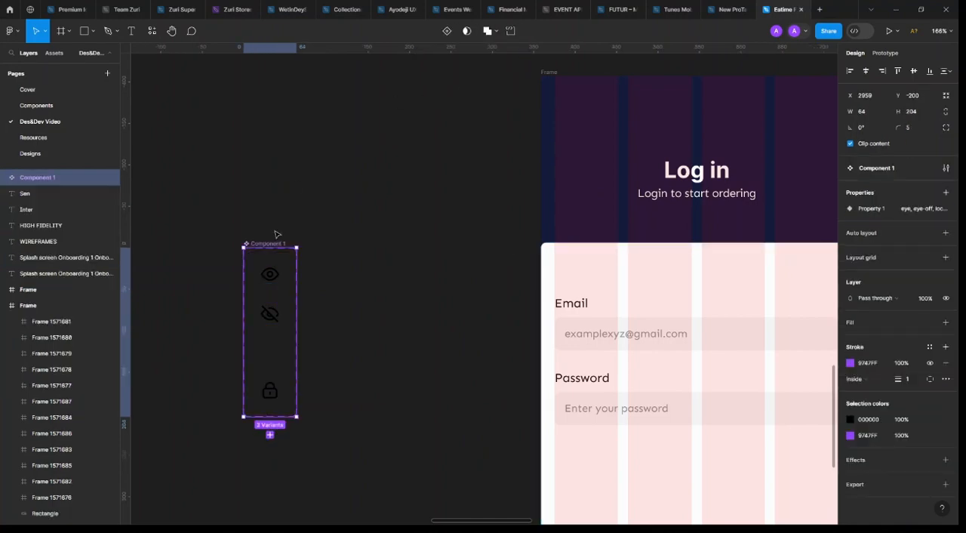
Rename the new icon component set as Icons
{"action": "double_click", "coordinate": [278, 245]}
{"action": "type", "text": "Icons"}
{"action": "key", "text": "Return"}
Place an instance of the eye variant inside the Password input field after the placeholder text
{"action": "left_click", "coordinate": [273, 276]}
{"action": "scroll", "coordinate": [273, 281], "scroll_direction": "down", "scroll_amount": 3}
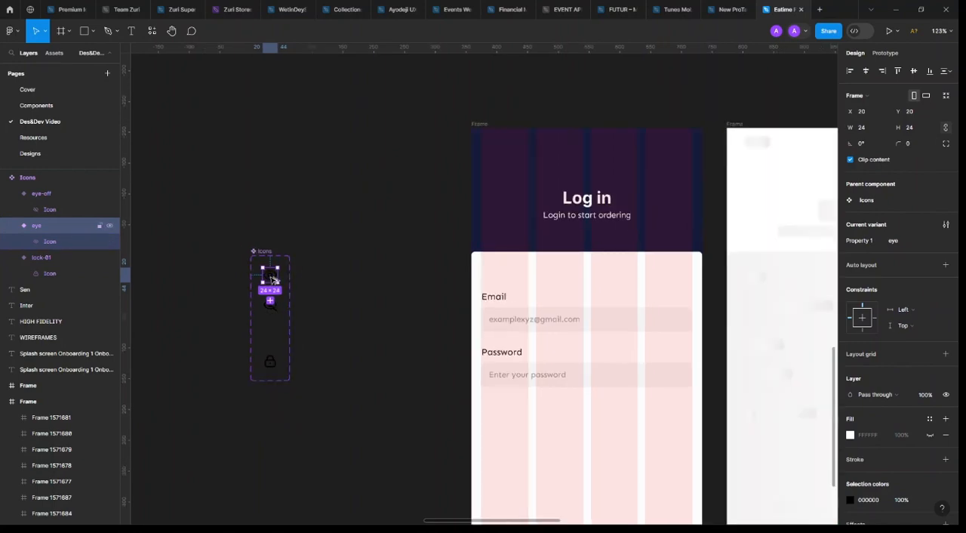
{"action": "key", "text": "ctrl+d"}
{"action": "left_click_drag", "start_coordinate": [634, 375], "coordinate": [674, 380]}
{"action": "scroll", "coordinate": [709, 388], "scroll_direction": "up", "scroll_amount": 2}
{"action": "scroll", "coordinate": [520, 389], "scroll_direction": "up", "scroll_amount": 2}
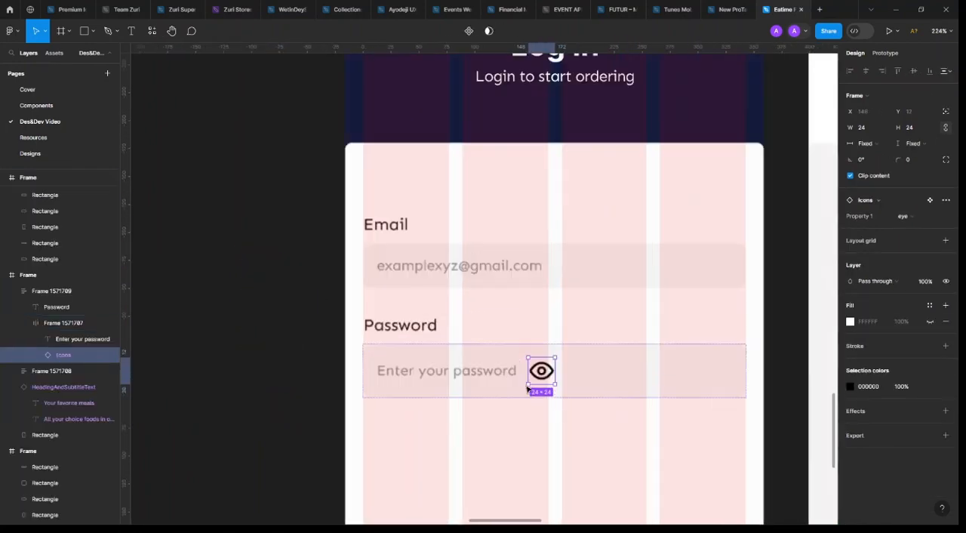
Try a size of 20 by 20 for the eye icon in the Password field
{"action": "left_click", "coordinate": [913, 127]}
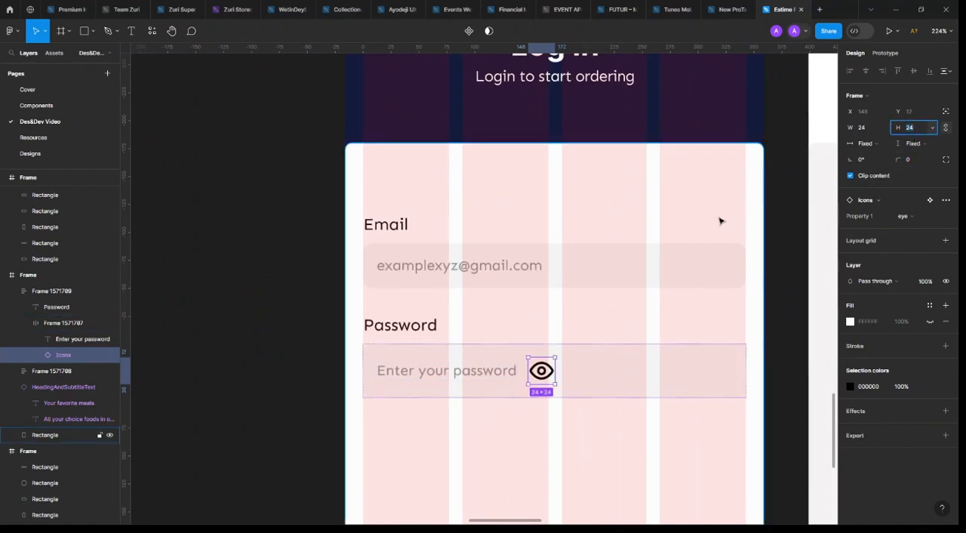
{"action": "type", "text": "20"}
{"action": "key", "text": "Return"}
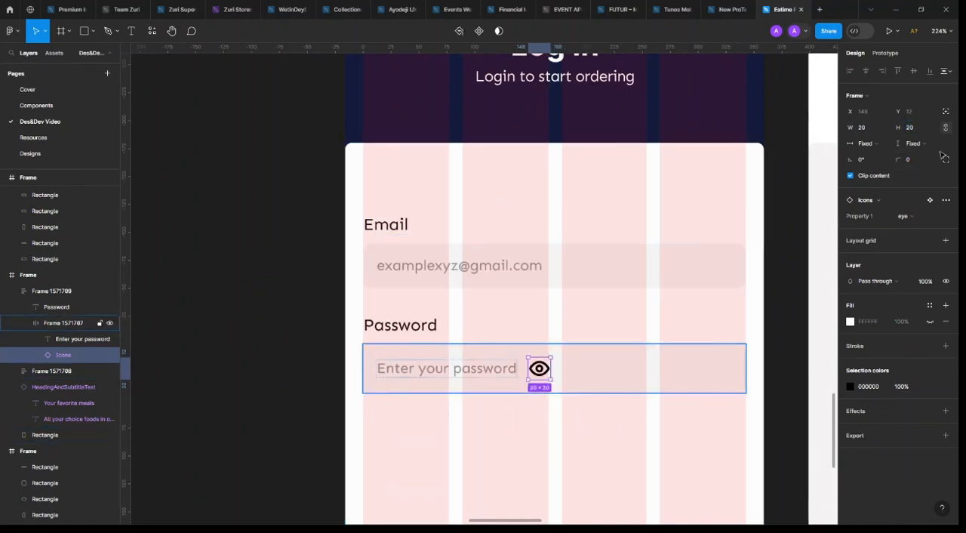
Set the Password field's eye icon to 16 by 16
{"action": "left_click", "coordinate": [913, 127]}
{"action": "type", "text": "16"}
{"action": "key", "text": "Return"}
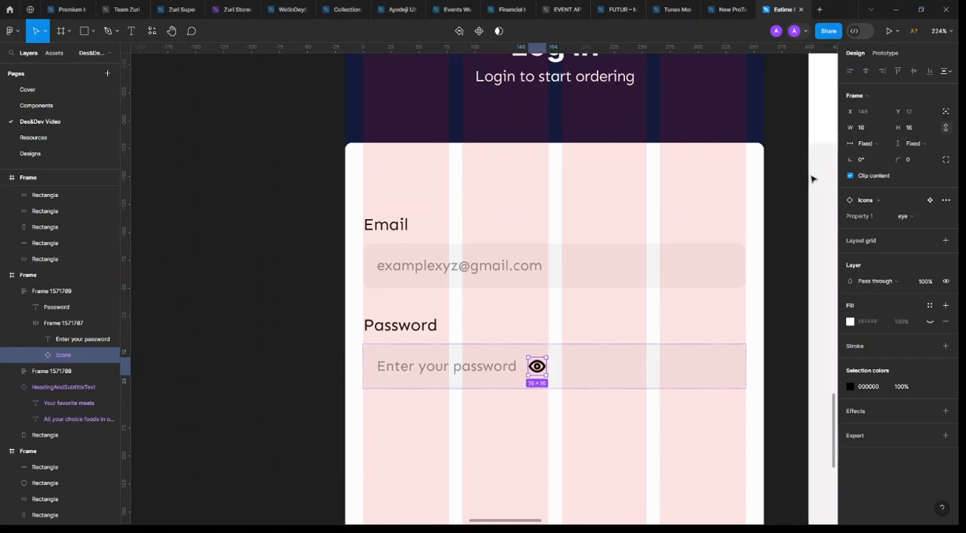
Set the stroke weight of the vector inside the Password field's eye icon to 1.2
{"action": "key", "text": "Return"}
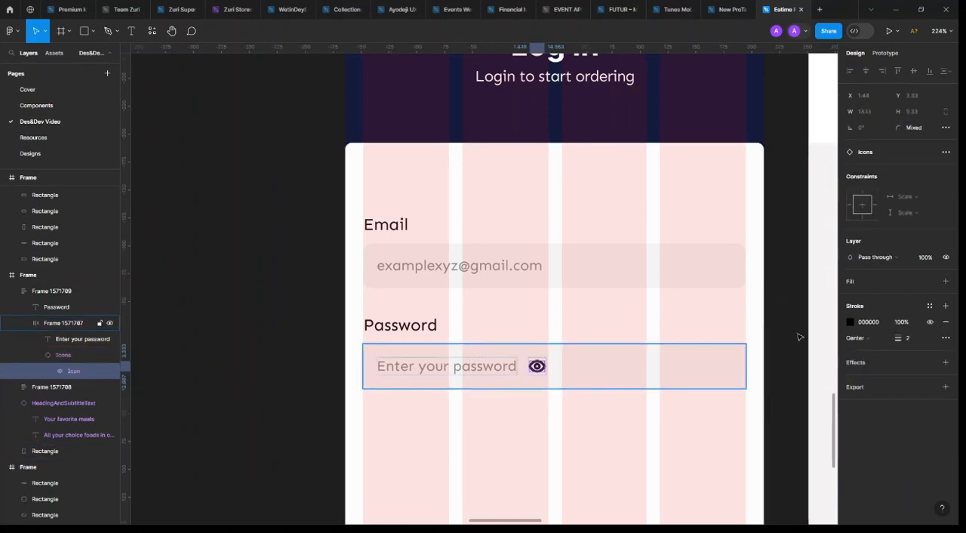
{"action": "left_click", "coordinate": [906, 341]}
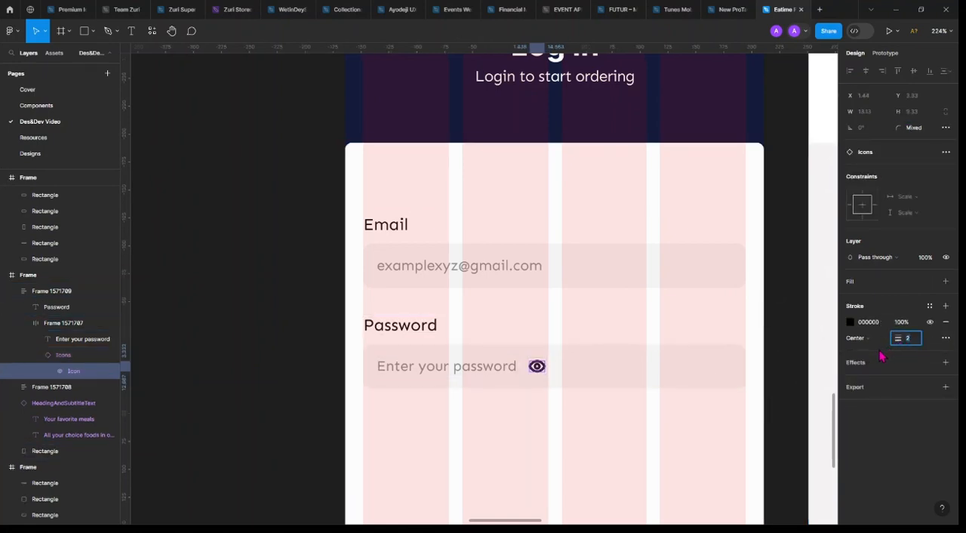
{"action": "type", "text": "1.2"}
{"action": "key", "text": "Return"}
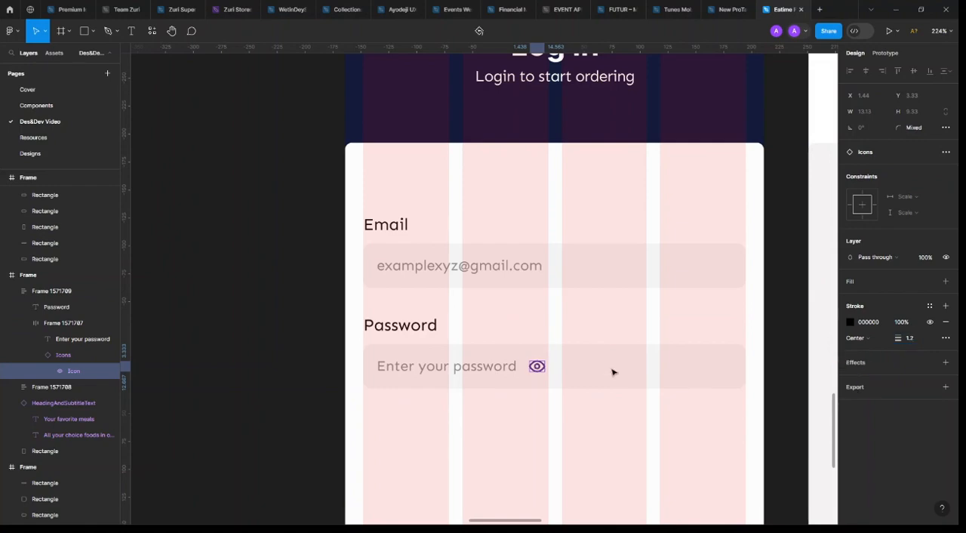
Set the Password field's placeholder text to fill the available width and align it left
{"action": "left_click", "coordinate": [496, 369]}
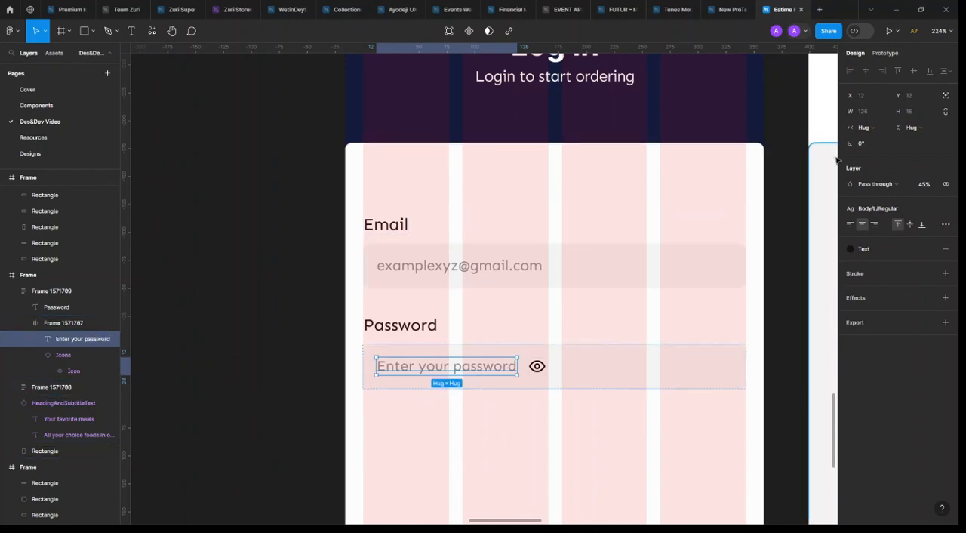
{"action": "left_click", "coordinate": [864, 127]}
{"action": "left_click", "coordinate": [873, 139]}
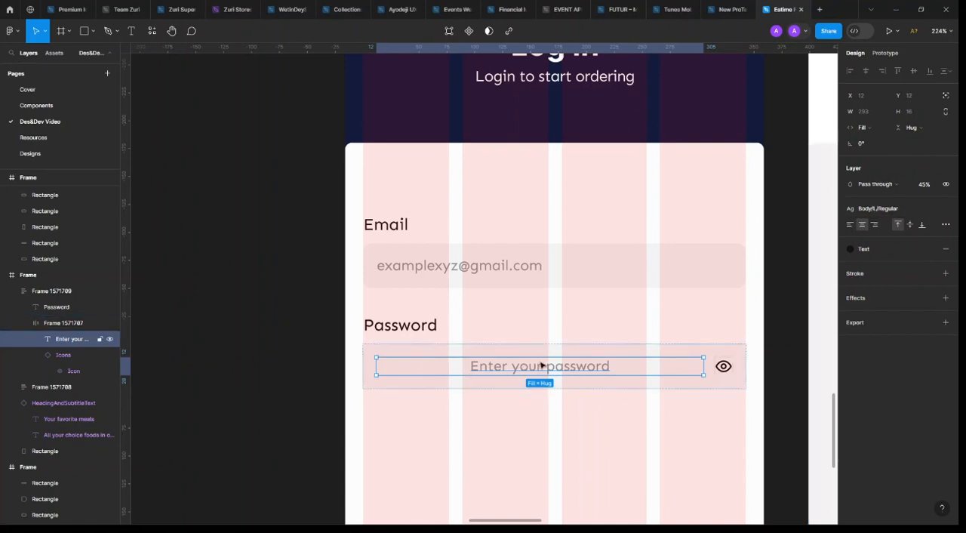
{"action": "left_click", "coordinate": [849, 225]}
Apply the Neutral colour style to the Password field's eye icon and lower its layer opacity to match the placeholder
{"action": "left_click", "coordinate": [730, 369]}
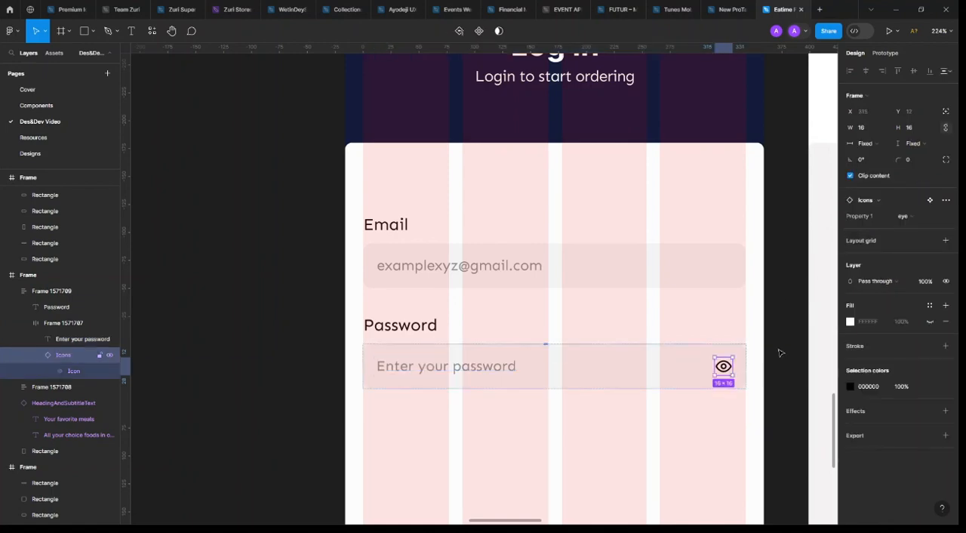
{"action": "left_click", "coordinate": [512, 367]}
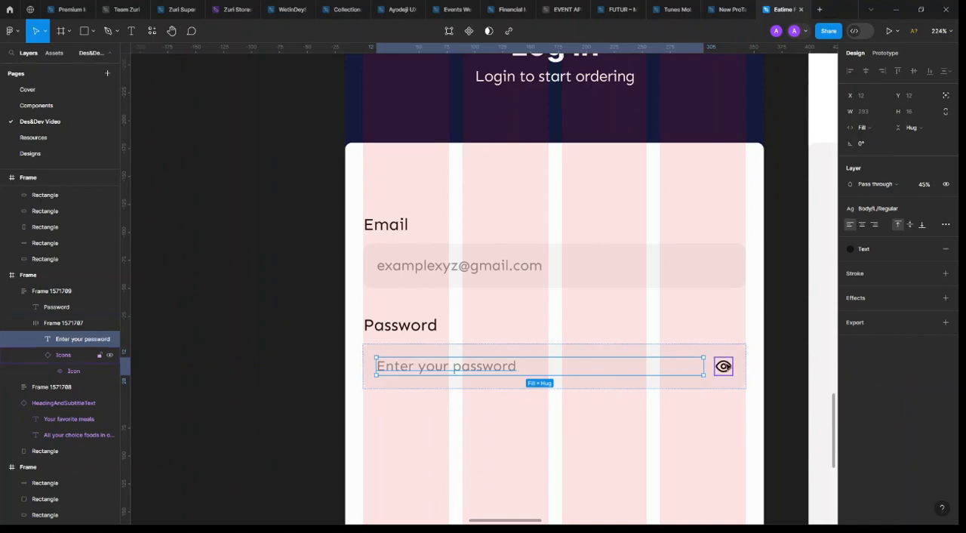
{"action": "left_click", "coordinate": [722, 366]}
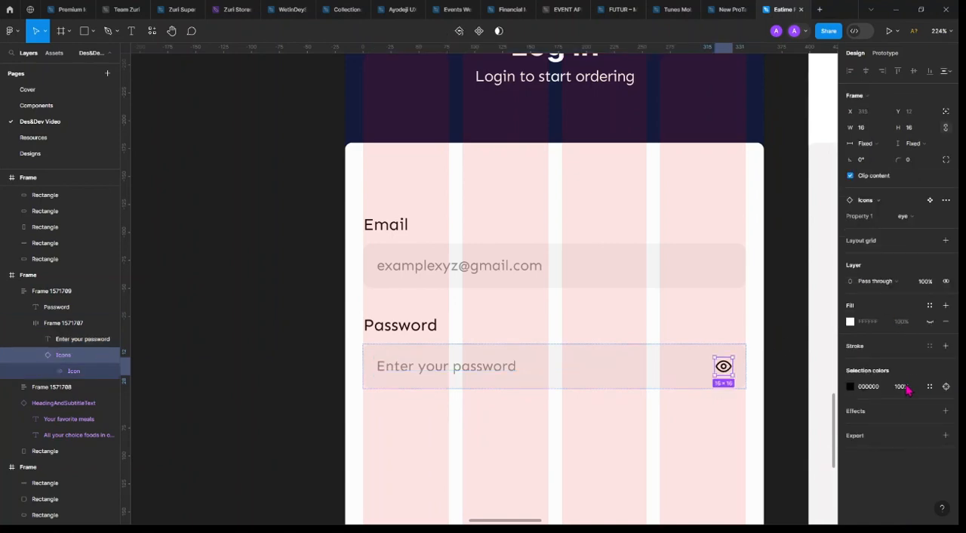
{"action": "left_click", "coordinate": [523, 369]}
{"action": "left_click", "coordinate": [723, 367]}
{"action": "left_click", "coordinate": [930, 385]}
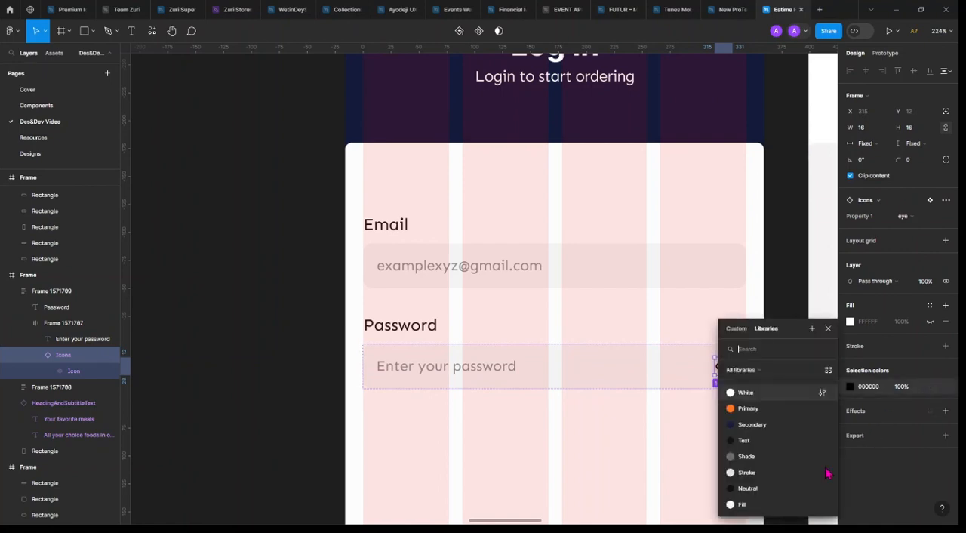
{"action": "left_click", "coordinate": [762, 490]}
{"action": "left_click", "coordinate": [925, 283]}
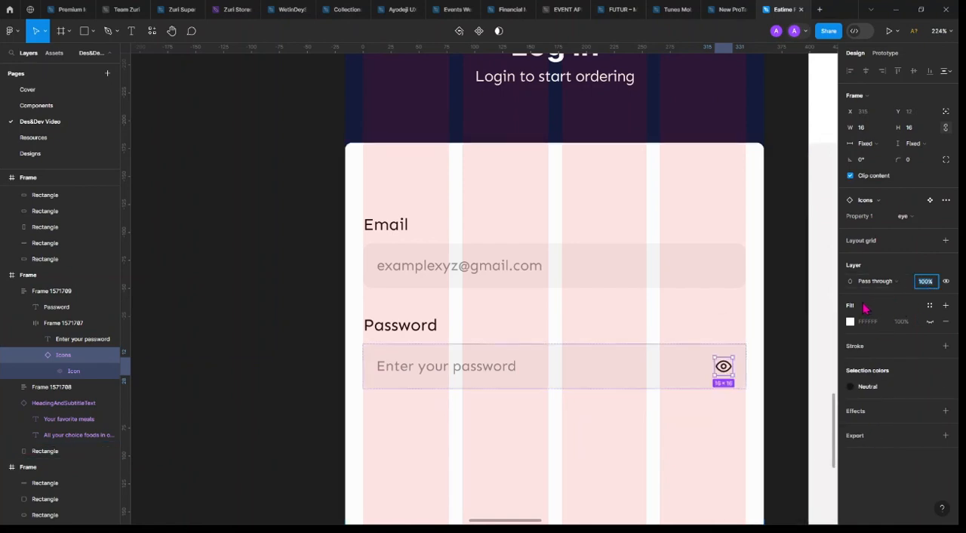
{"action": "left_click", "coordinate": [449, 334]}
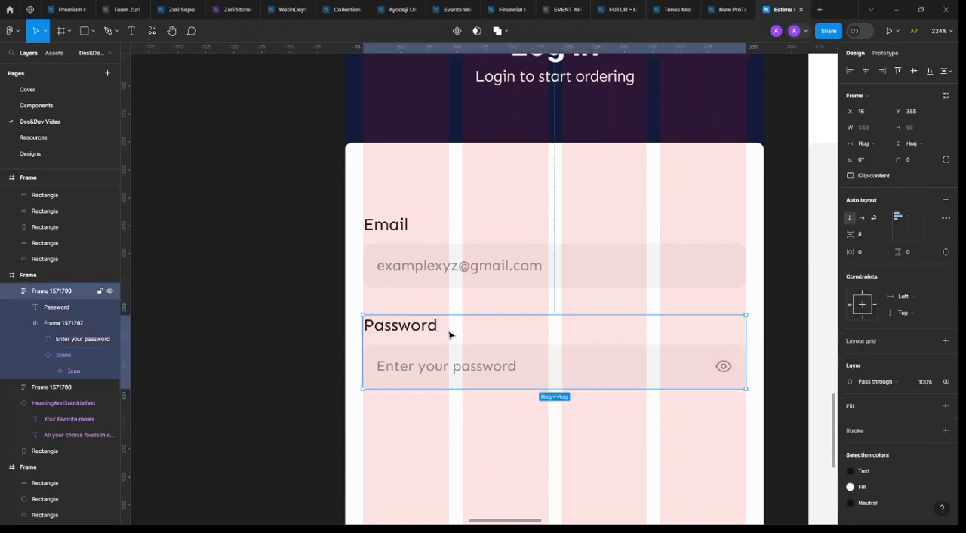
Draw a 16 by 16 square below the Password field, aligned with the field's left edge
{"action": "scroll", "coordinate": [449, 334], "scroll_direction": "down", "scroll_amount": 5}
{"action": "left_click", "coordinate": [507, 346]}
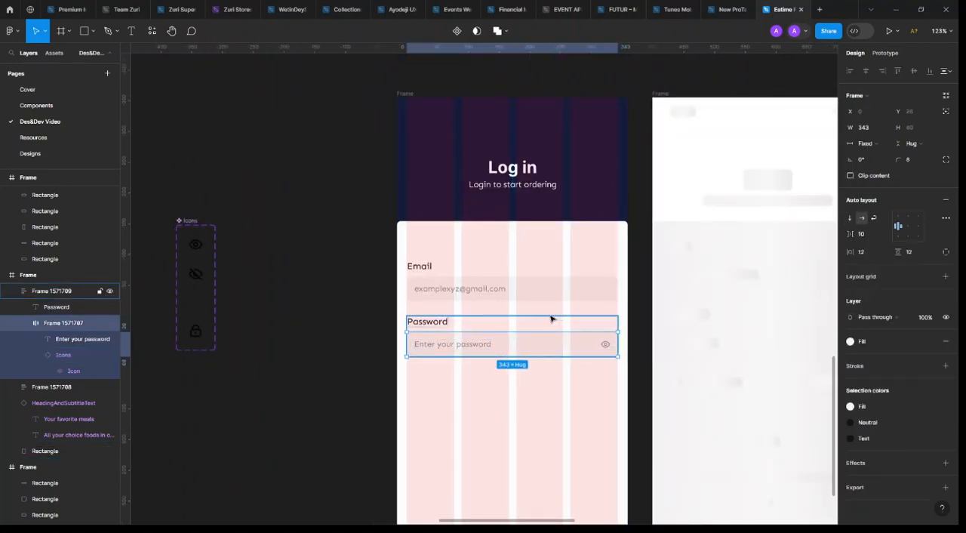
{"action": "left_click", "coordinate": [608, 405]}
{"action": "scroll", "coordinate": [475, 456], "scroll_direction": "up", "scroll_amount": 5}
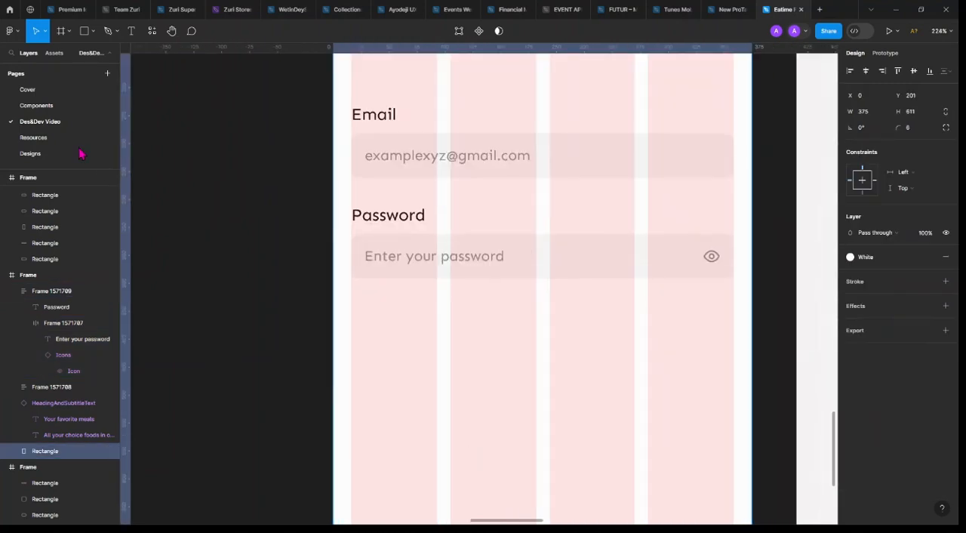
{"action": "key", "text": "r"}
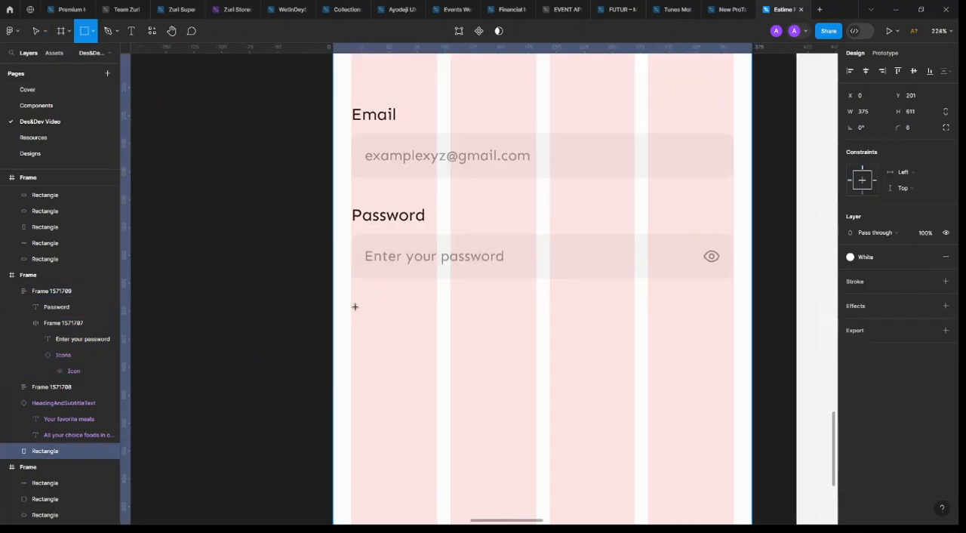
{"action": "mouse_move", "coordinate": [350, 307]}
{"action": "left_mouse_down"}
{"action": "mouse_move", "coordinate": [377, 345]}
{"action": "mouse_move", "coordinate": [372, 332]}
{"action": "left_mouse_up"}
{"action": "scroll", "coordinate": [371, 328], "scroll_direction": "up", "scroll_amount": 5}
{"action": "left_click", "coordinate": [911, 111]}
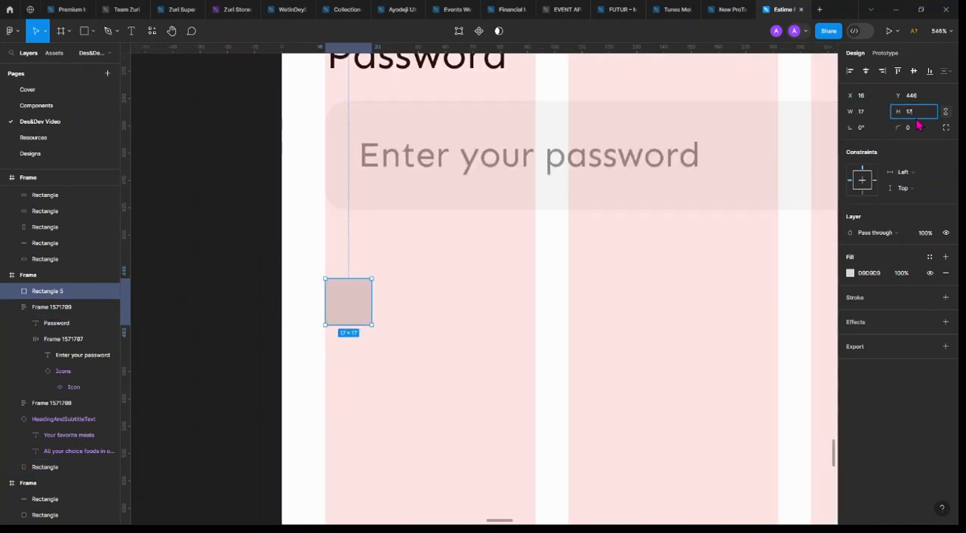
{"action": "type", "text": "16"}
{"action": "key", "text": "Return"}
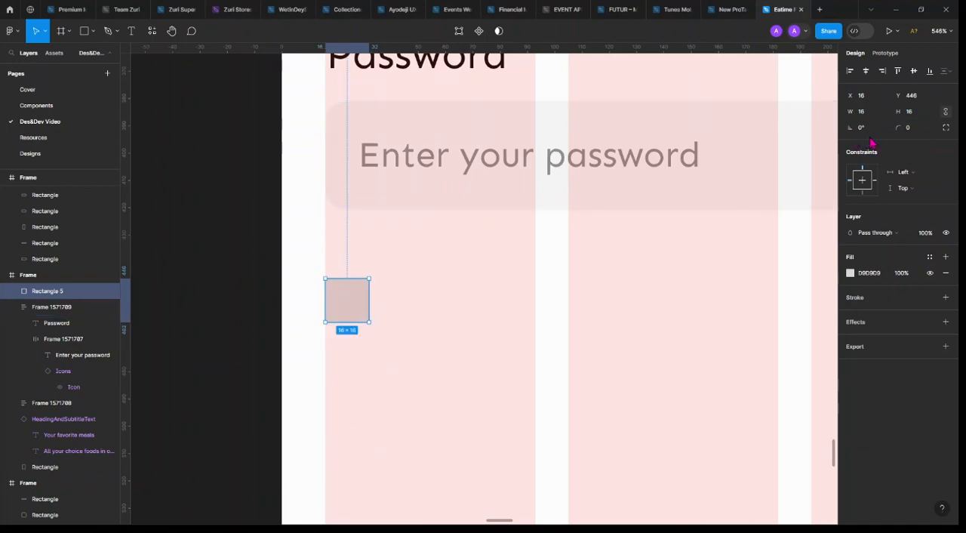
Round the small square's corners, trying a radius of 3 before setting it to 4
{"action": "left_click", "coordinate": [904, 128]}
{"action": "type", "text": "3"}
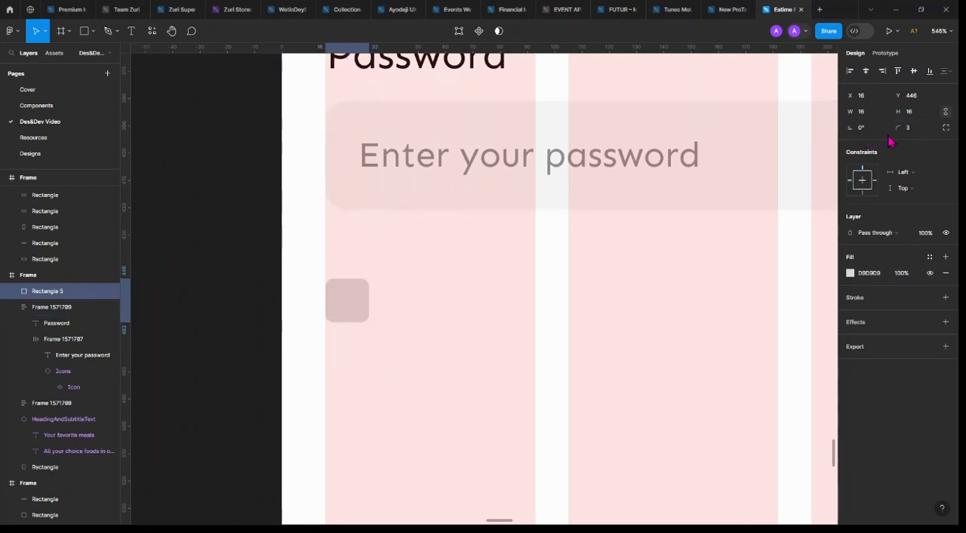
{"action": "key", "text": "Return"}
{"action": "type", "text": "4"}
{"action": "key", "text": "Return"}
Hide the small square's fill and give it a stroke in the Shade colour style
{"action": "left_click", "coordinate": [946, 298]}
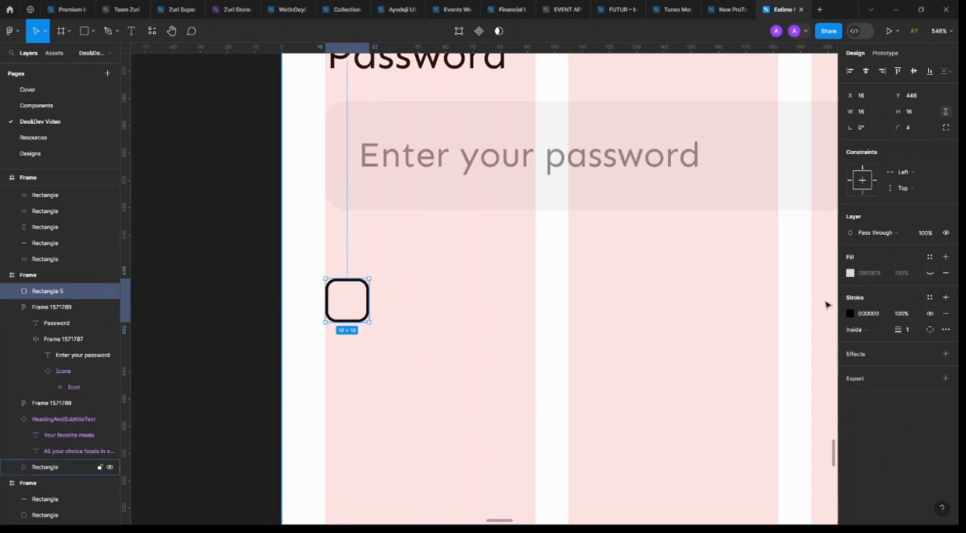
{"action": "left_click", "coordinate": [929, 297]}
{"action": "left_click", "coordinate": [792, 429]}
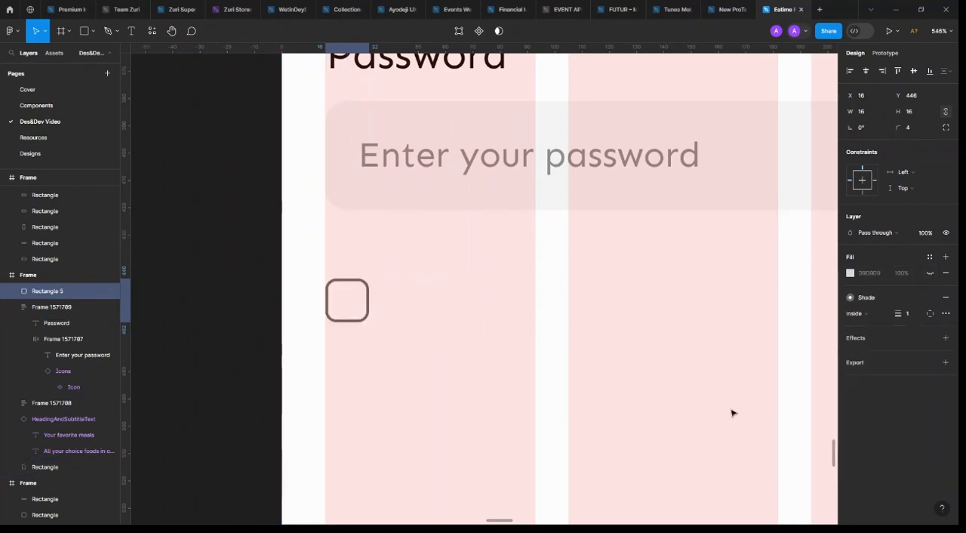
Duplicate the password placeholder text beside the checkbox square and change the copy to "Remember me"
{"action": "left_click", "coordinate": [444, 164]}
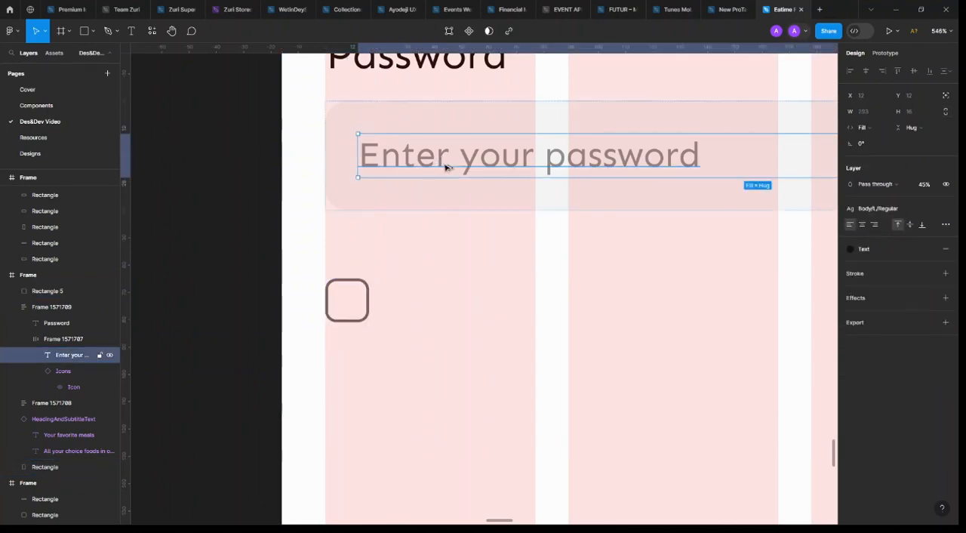
{"action": "left_click_drag", "start_coordinate": [445, 164], "coordinate": [479, 303]}
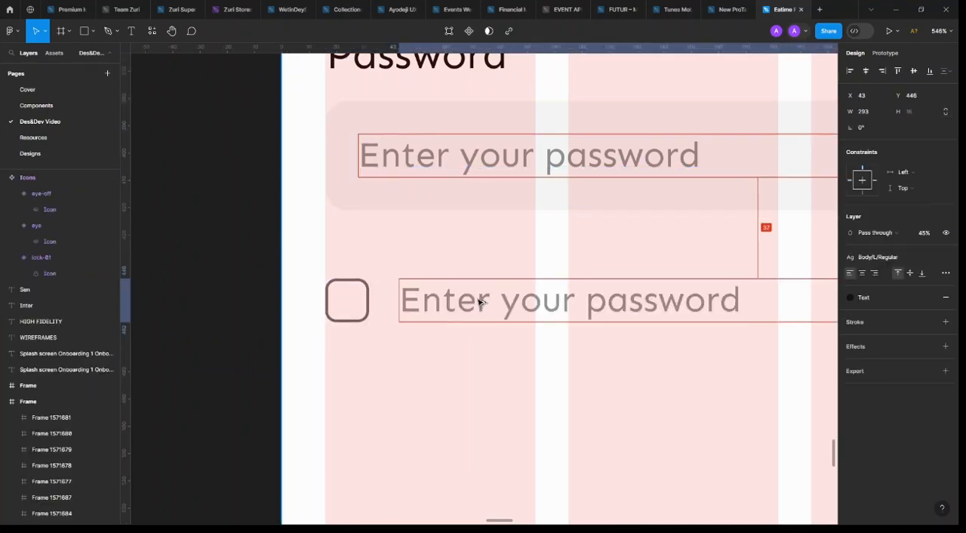
{"action": "double_click", "coordinate": [479, 302]}
{"action": "type", "text": "T"}
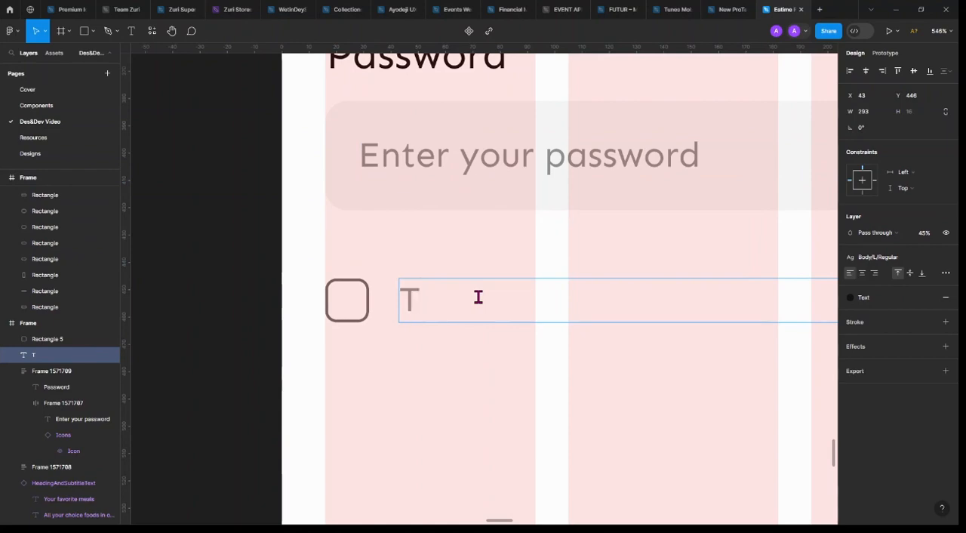
{"action": "key", "text": "BackSpace"}
{"action": "type", "text": "R"}
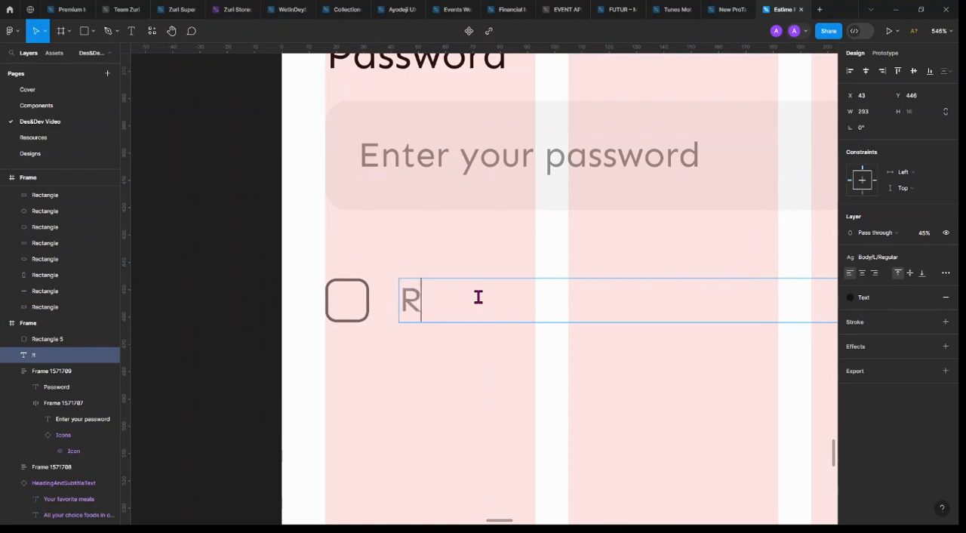
{"action": "type", "text": "emember me"}
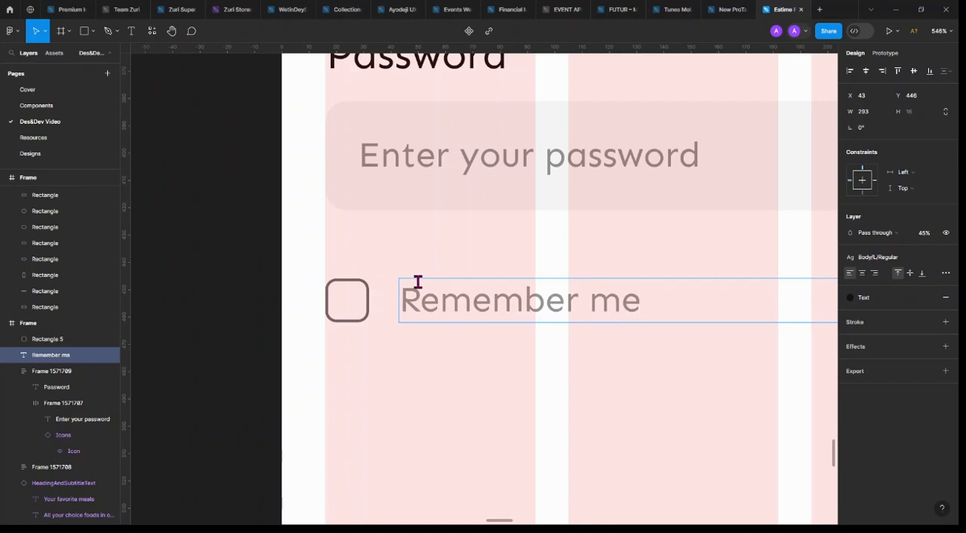
{"action": "key", "text": "Escape"}
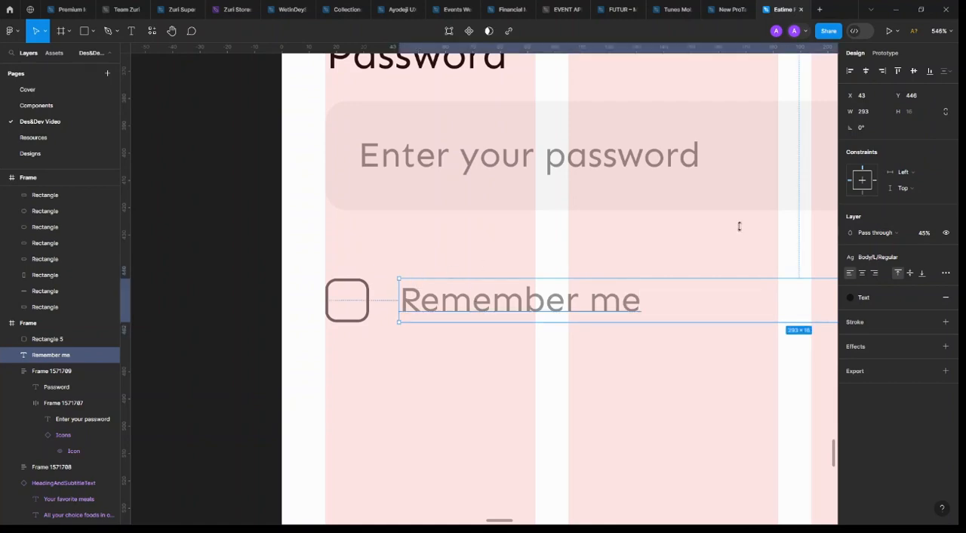
Set the "Remember me" text's resizing to auto width
{"action": "left_click", "coordinate": [945, 272]}
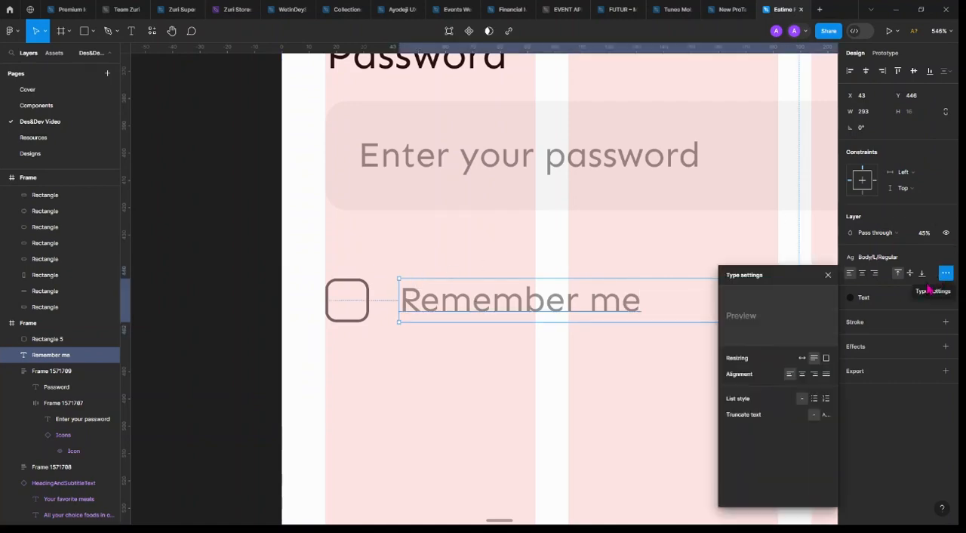
{"action": "left_click", "coordinate": [801, 357]}
{"action": "scroll", "coordinate": [420, 301], "scroll_direction": "down", "scroll_amount": 2}
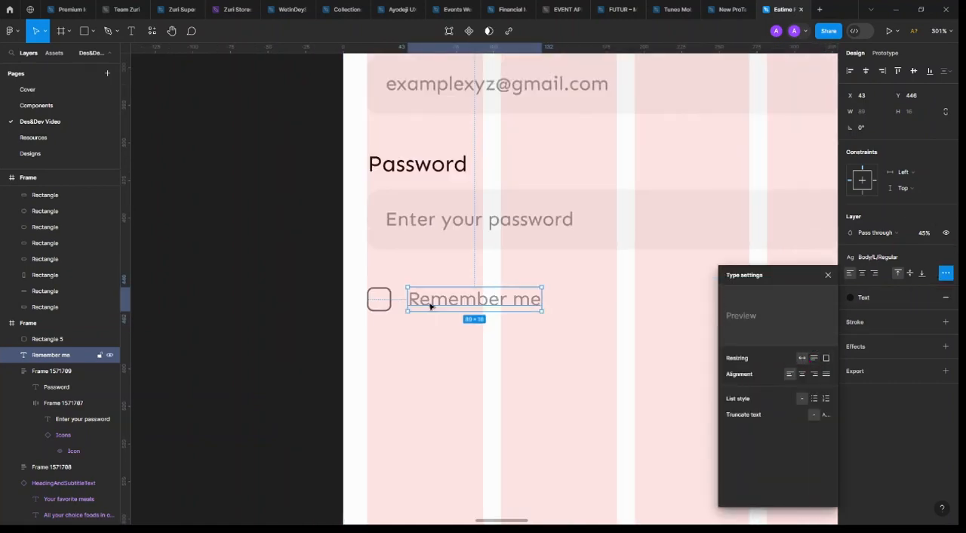
Nudge the "Remember me" text closer to the checkbox, to X 40
{"action": "scroll", "coordinate": [394, 299], "scroll_direction": "up", "scroll_amount": 2}
{"action": "key", "text": "alt"}
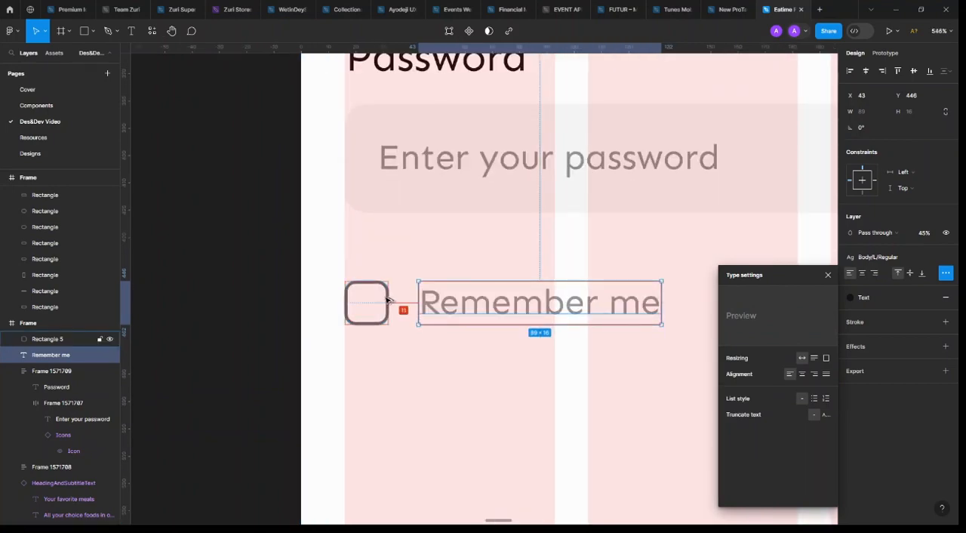
{"action": "key", "text": "Left"}
{"action": "key", "text": "Left"}
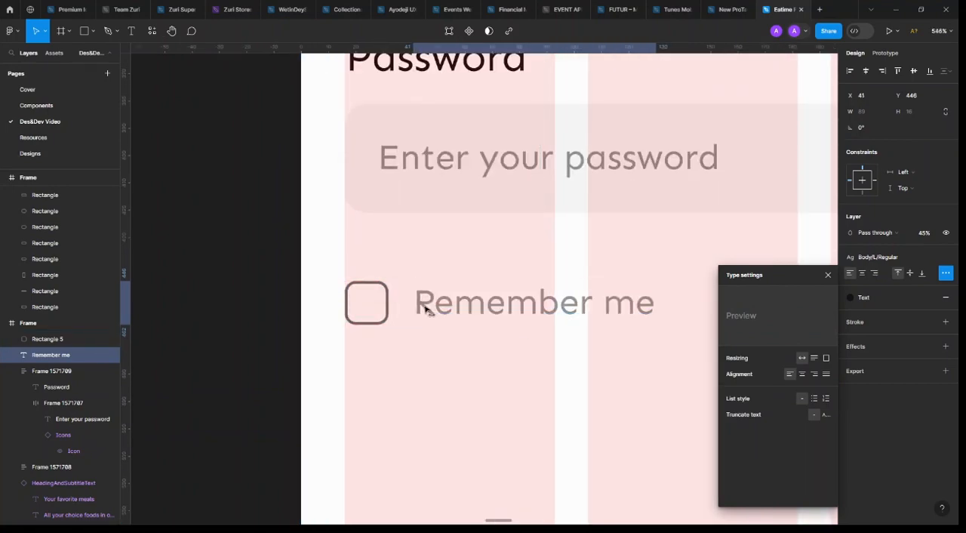
{"action": "key", "text": "Left"}
{"action": "key", "text": "alt"}
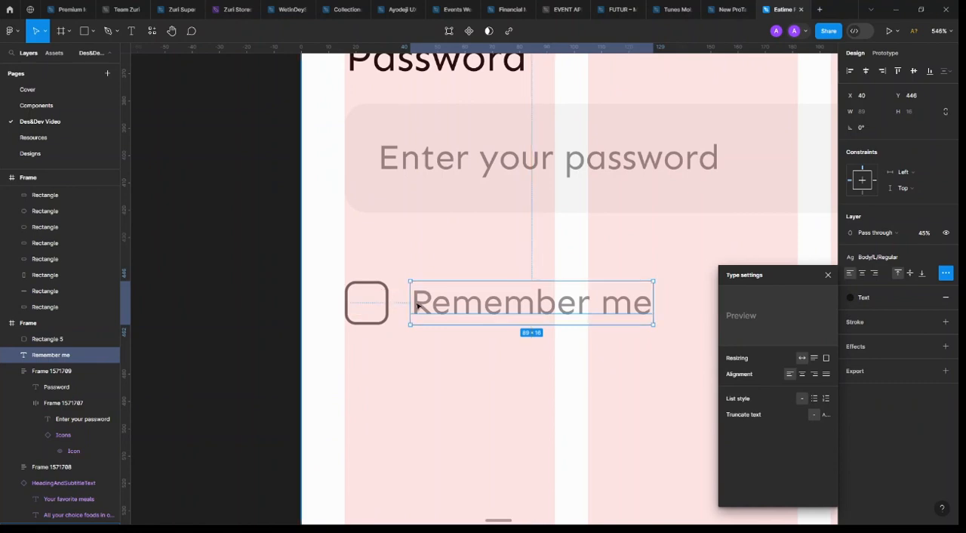
{"action": "left_click", "coordinate": [828, 276]}
Duplicate "Remember me" at the far end of its row, change the copy to "Forgot password" and align it with the fields' right edge
{"action": "scroll", "coordinate": [400, 294], "scroll_direction": "down", "scroll_amount": 5}
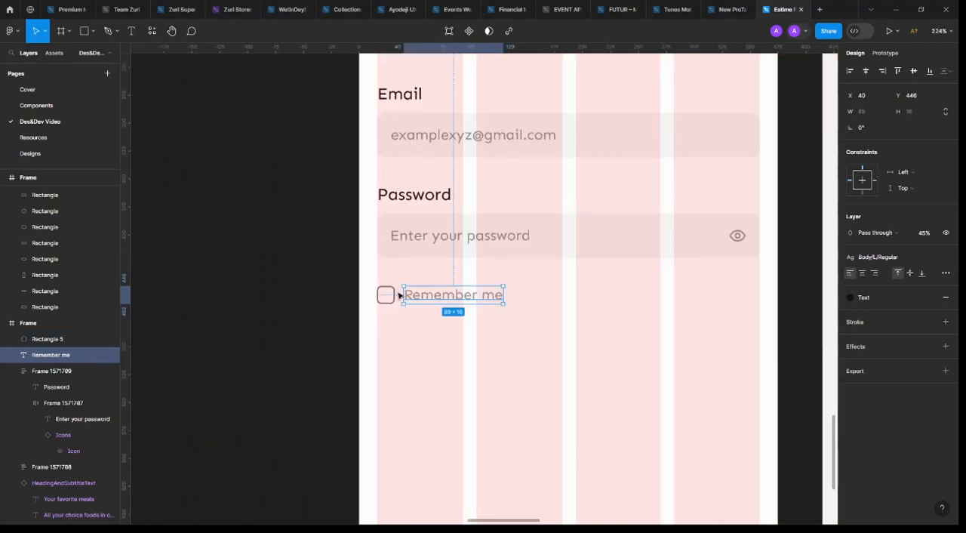
{"action": "left_click_drag", "start_coordinate": [339, 240], "coordinate": [594, 242]}
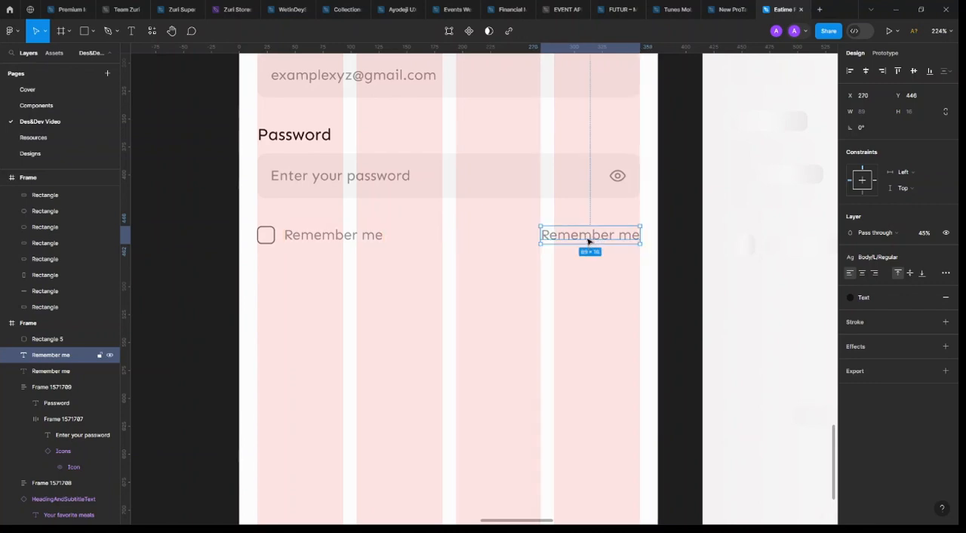
{"action": "double_click", "coordinate": [586, 239]}
{"action": "type", "text": "For"}
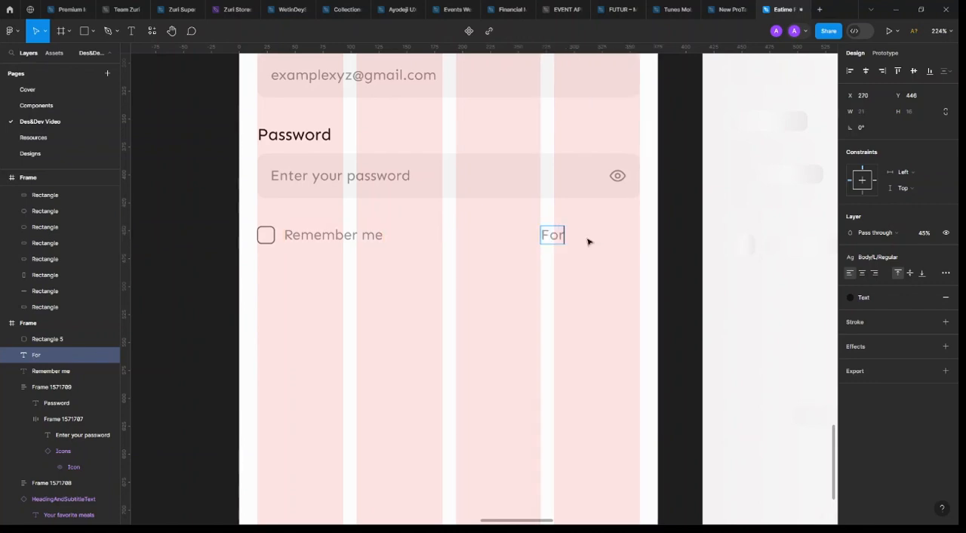
{"action": "type", "text": "got passw"}
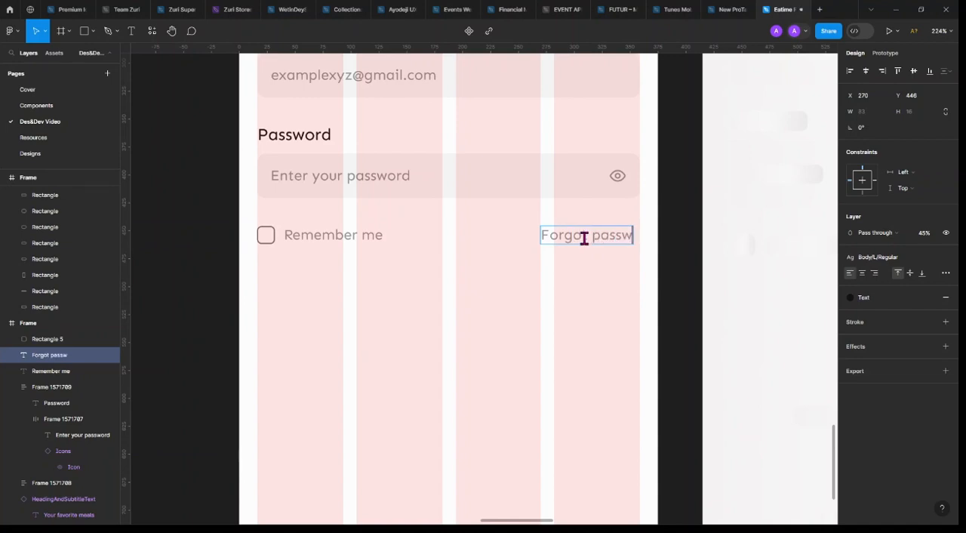
{"action": "type", "text": "ord"}
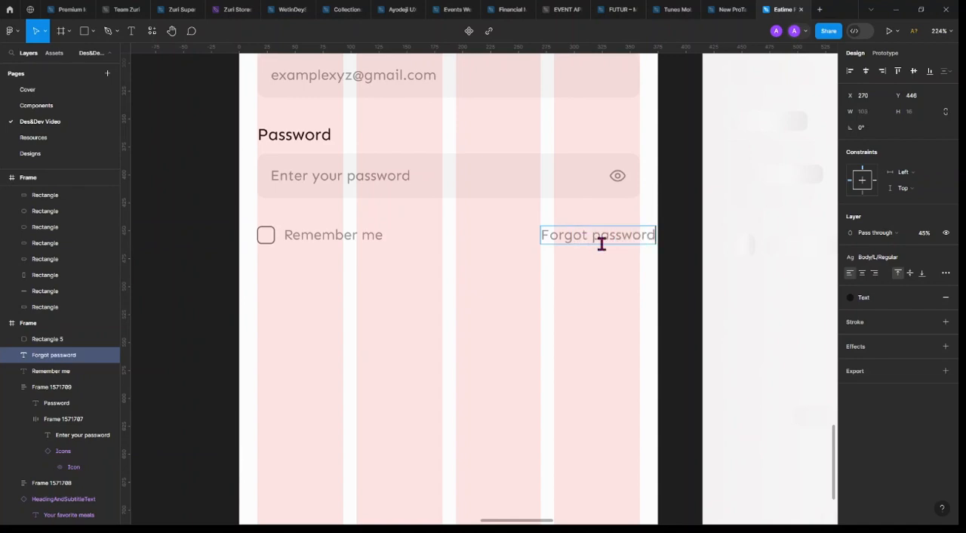
{"action": "key", "text": "Escape"}
{"action": "left_click_drag", "start_coordinate": [611, 236], "coordinate": [604, 237]}
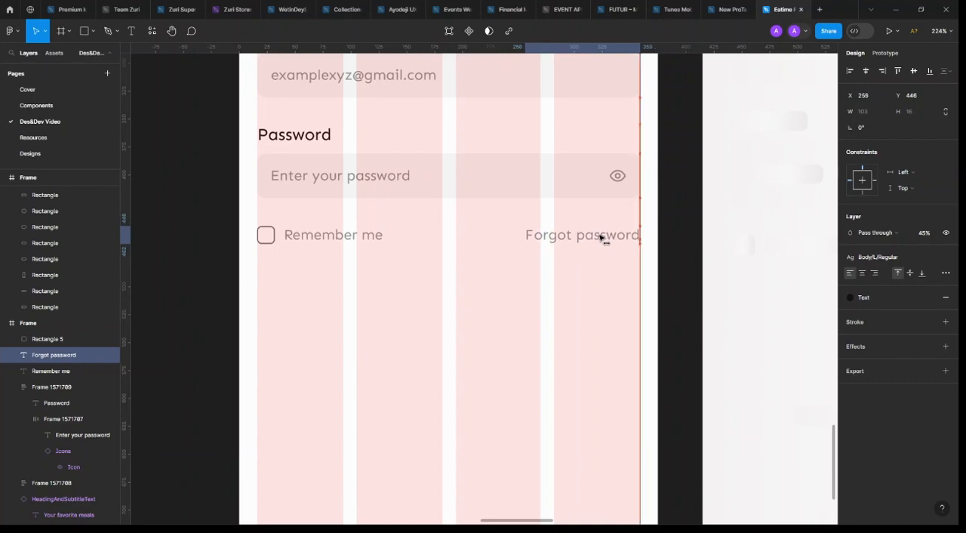
Give the "Forgot password" text the Primary colour, 100% opacity and the Body/L/Bold text style
{"action": "left_click", "coordinate": [887, 296]}
{"action": "left_click", "coordinate": [785, 385]}
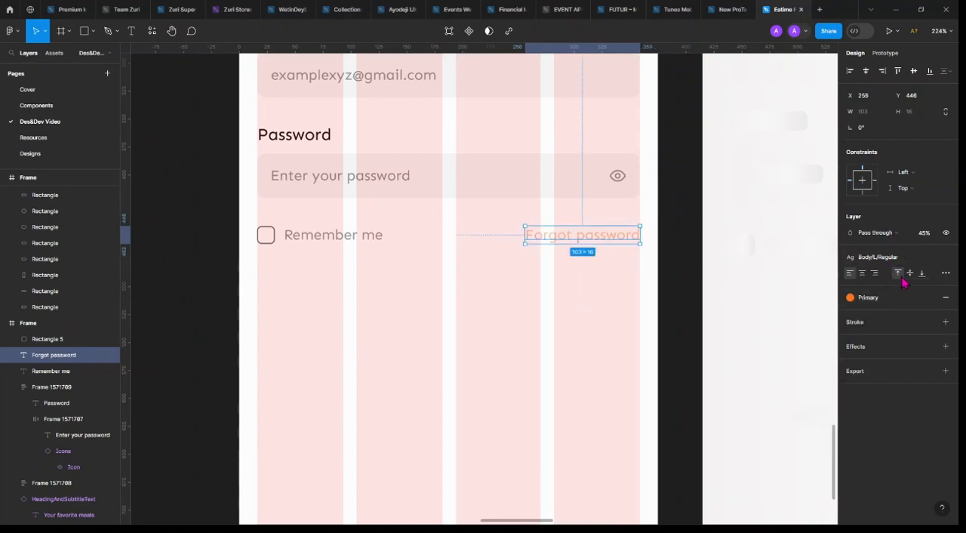
{"action": "left_click", "coordinate": [925, 235]}
{"action": "type", "text": "100"}
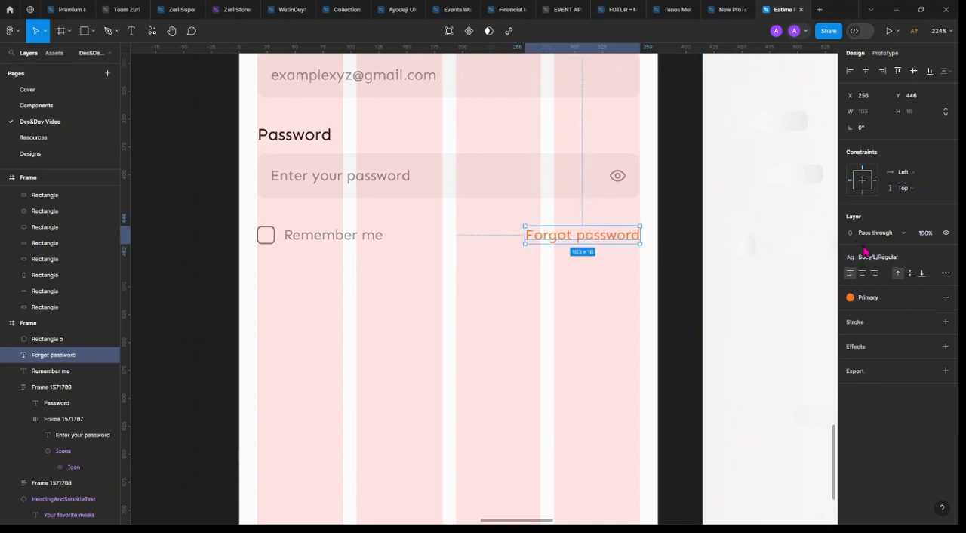
{"action": "left_click", "coordinate": [860, 257]}
{"action": "left_click", "coordinate": [875, 395]}
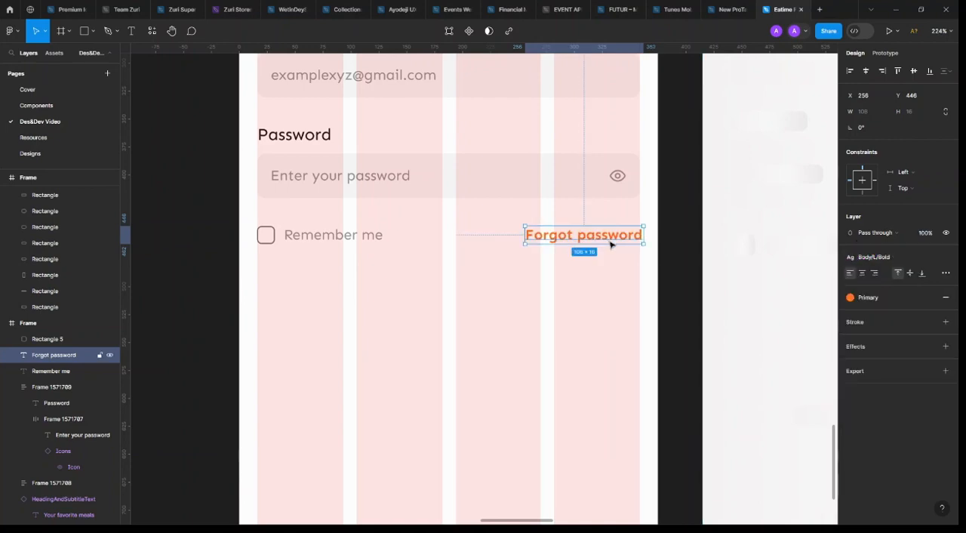
Realign "Forgot password" with the fields' right edge at X 253 and hide the layout grids
{"action": "left_click_drag", "start_coordinate": [609, 240], "coordinate": [611, 242]}
{"action": "scroll", "coordinate": [607, 241], "scroll_direction": "down", "scroll_amount": 5}
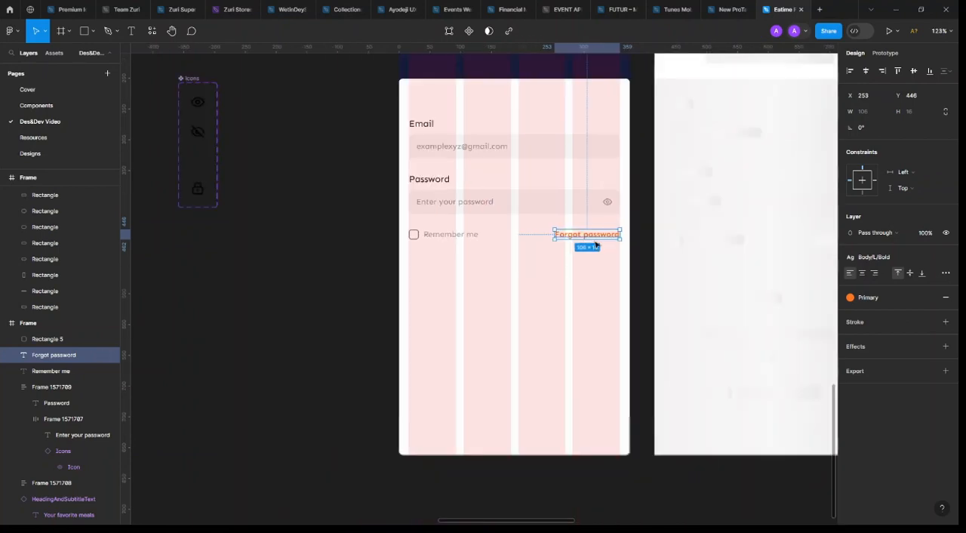
{"action": "scroll", "coordinate": [602, 246], "scroll_direction": "up", "scroll_amount": 3}
{"action": "key", "text": "ctrl+shift+4"}
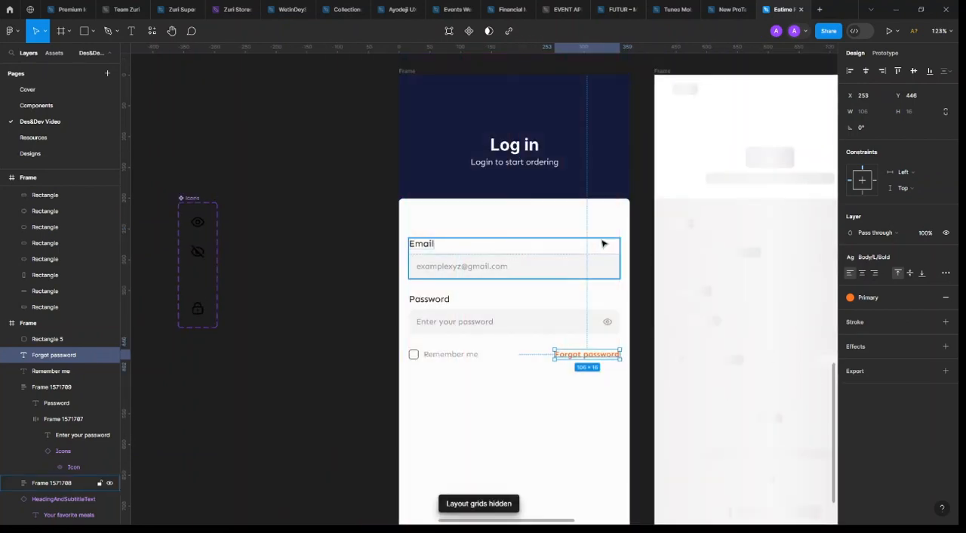
{"action": "key", "text": "Escape"}
Copy the dashed orange curve from the Welcome screen into the login header, at X -40, Y 72
{"action": "scroll", "coordinate": [428, 269], "scroll_direction": "down", "scroll_amount": 2}
{"action": "scroll", "coordinate": [428, 269], "scroll_direction": "down", "scroll_amount": 3}
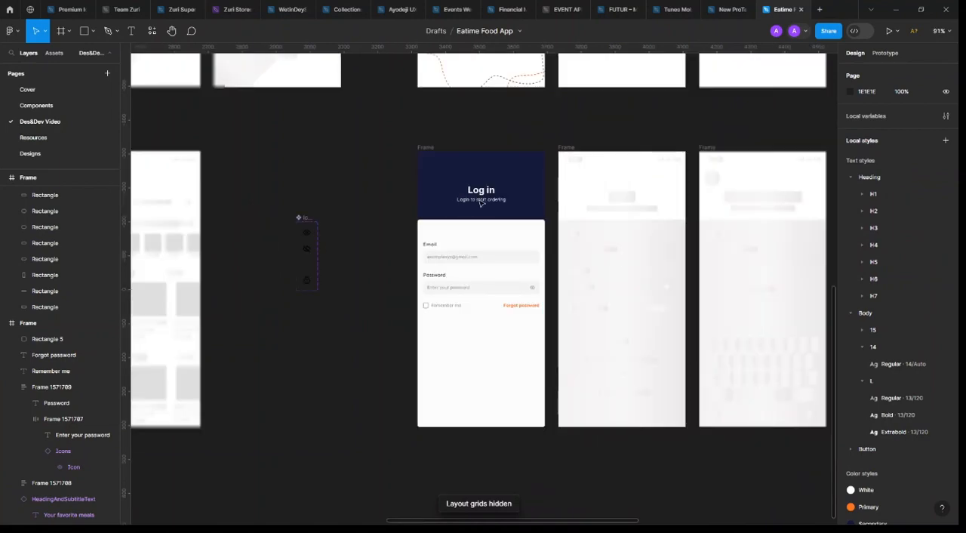
{"action": "scroll", "coordinate": [436, 185], "scroll_direction": "up", "scroll_amount": 3}
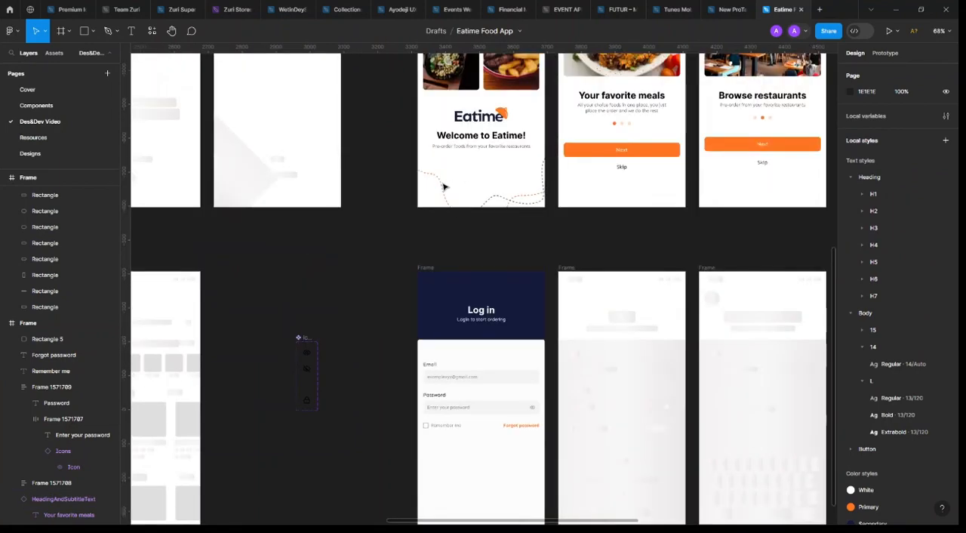
{"action": "left_click", "coordinate": [442, 189]}
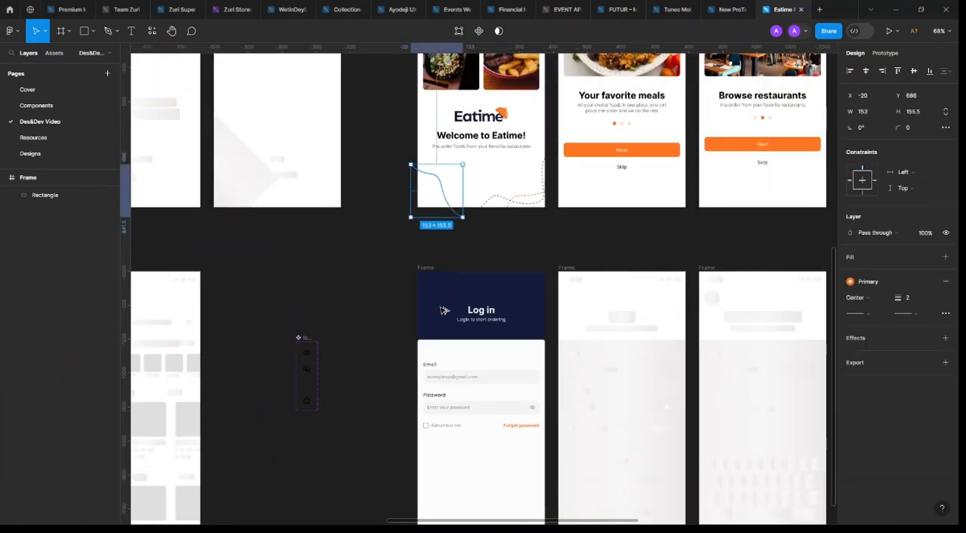
{"action": "left_click_drag", "start_coordinate": [443, 310], "coordinate": [443, 321]}
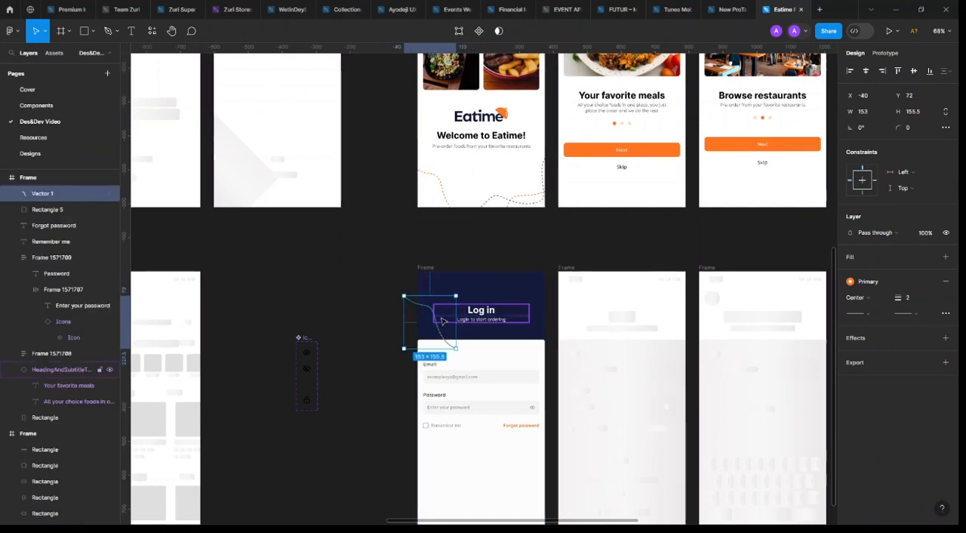
Send the dashed curve behind the login frame's form panel and enlarge it around its centre to 205 × 208
{"action": "key", "text": "bracketleft"}
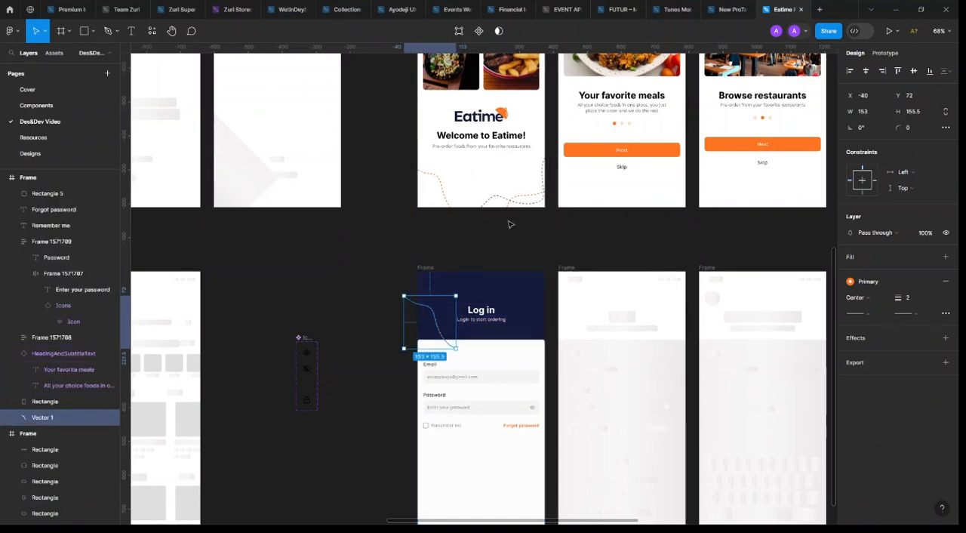
{"action": "key", "text": "ctrl+bracketright"}
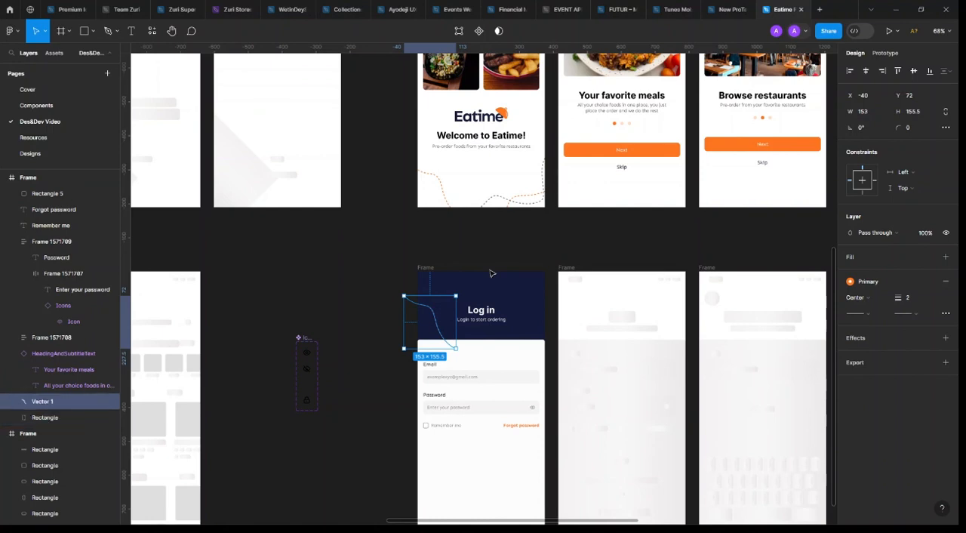
{"action": "scroll", "coordinate": [424, 308], "scroll_direction": "up", "scroll_amount": 5}
{"action": "left_click", "coordinate": [452, 313]}
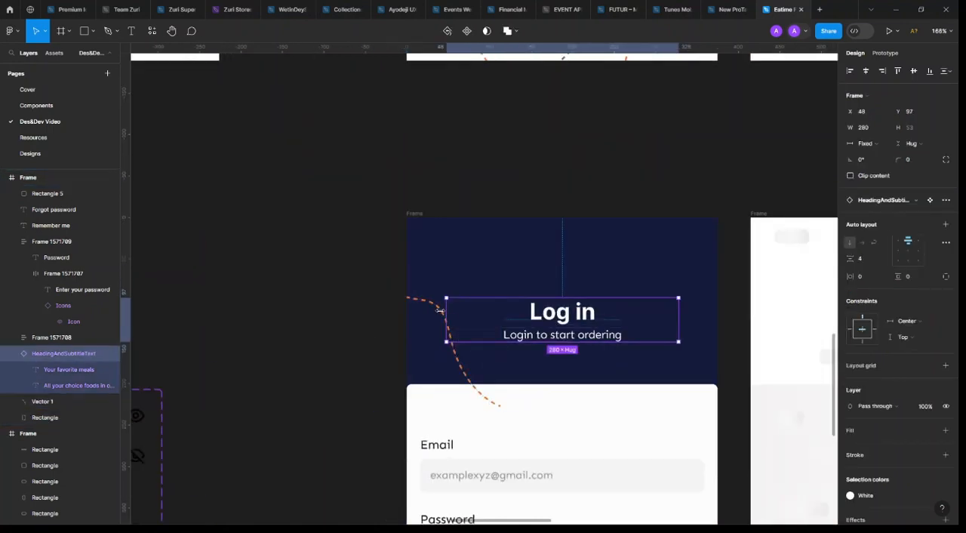
{"action": "left_click", "coordinate": [436, 308]}
{"action": "key", "text": "ctrl+bracketleft"}
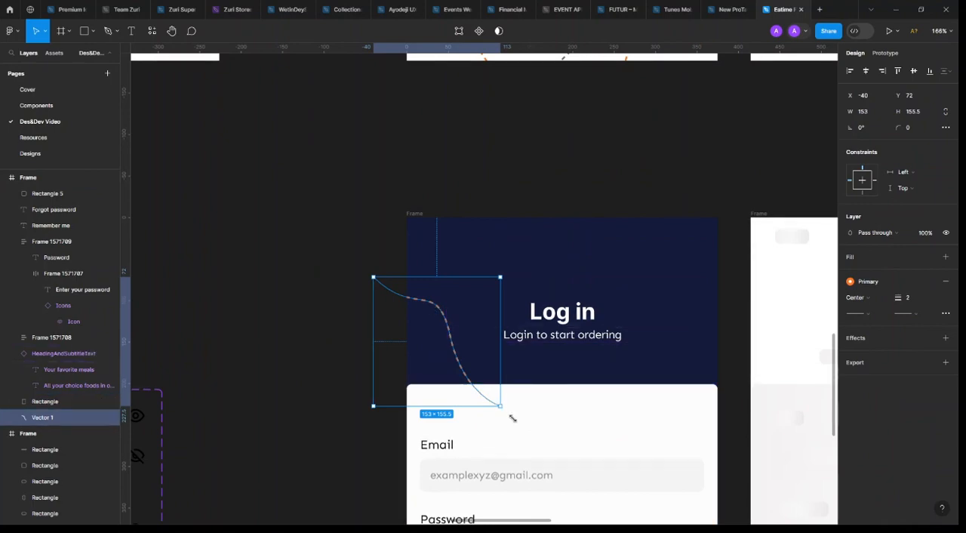
{"action": "left_click_drag", "start_coordinate": [511, 418], "coordinate": [533, 441]}
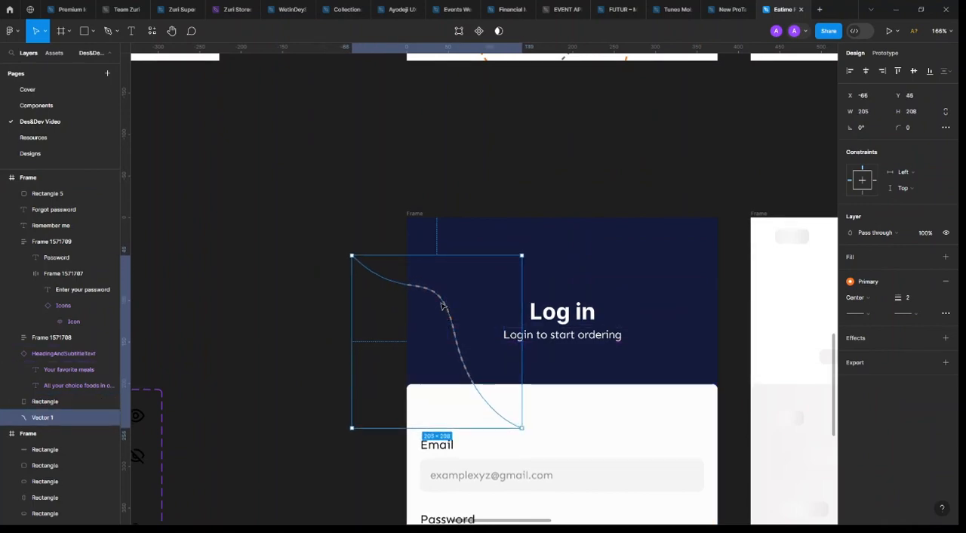
{"action": "left_click", "coordinate": [309, 272]}
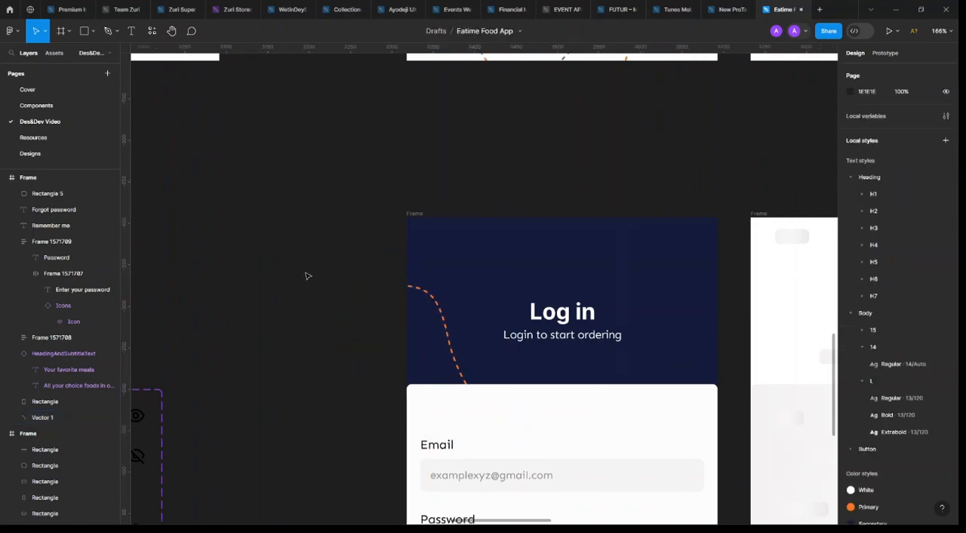
Place a Primary button component instance beneath the form fields at Y 614 and centre it horizontally in the login frame
{"action": "scroll", "coordinate": [309, 270], "scroll_direction": "down", "scroll_amount": 5}
{"action": "scroll", "coordinate": [325, 224], "scroll_direction": "down", "scroll_amount": 3}
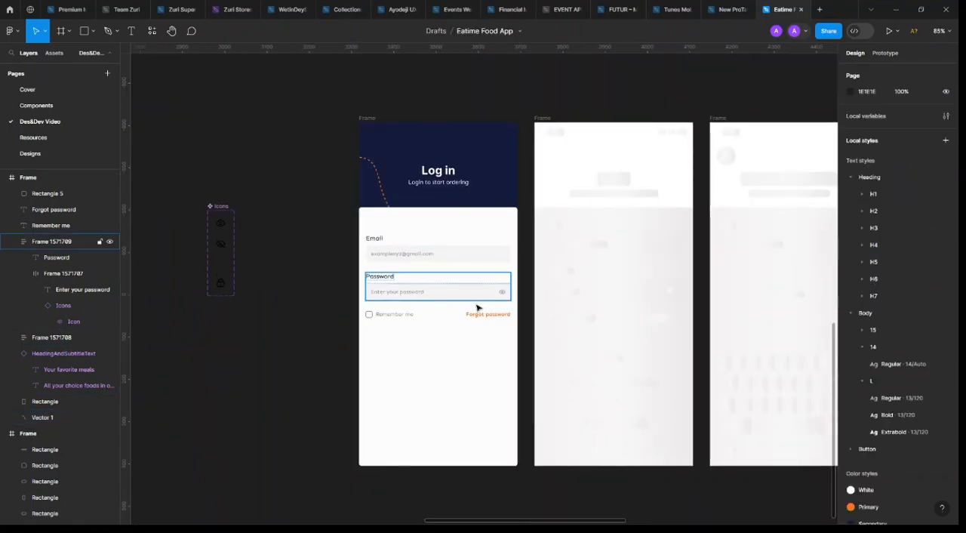
{"action": "scroll", "coordinate": [424, 301], "scroll_direction": "down", "scroll_amount": 2}
{"action": "scroll", "coordinate": [452, 121], "scroll_direction": "up", "scroll_amount": 2}
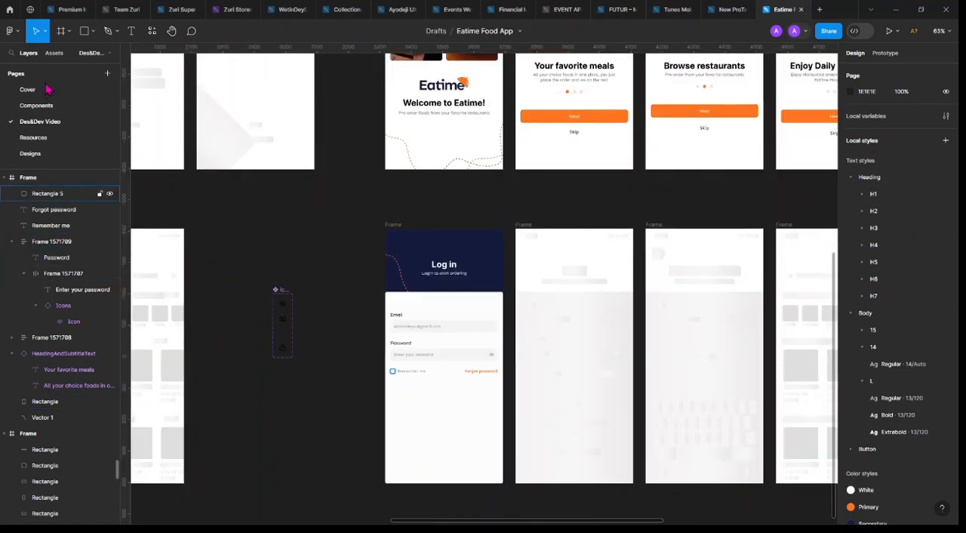
{"action": "left_click", "coordinate": [53, 55]}
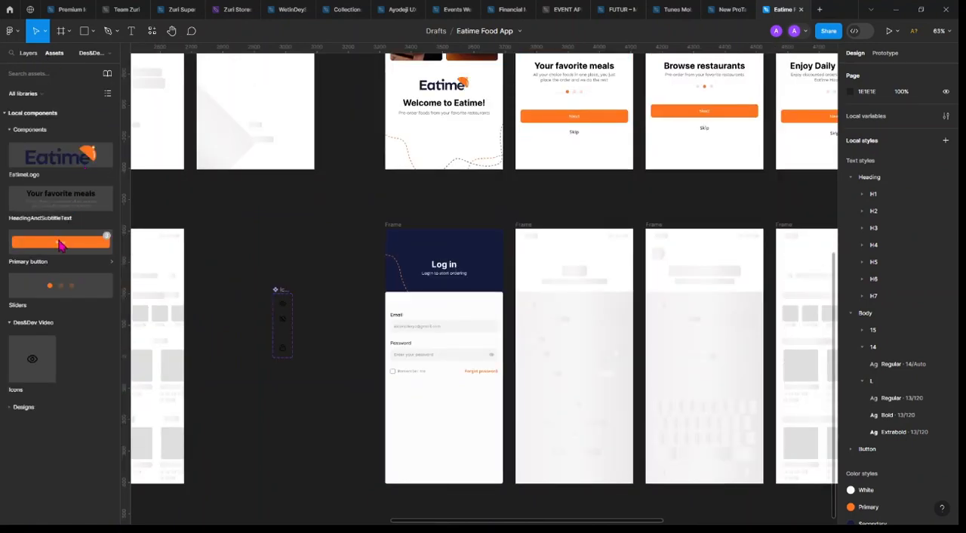
{"action": "left_click_drag", "start_coordinate": [62, 243], "coordinate": [445, 462]}
{"action": "scroll", "coordinate": [457, 455], "scroll_direction": "up", "scroll_amount": 5}
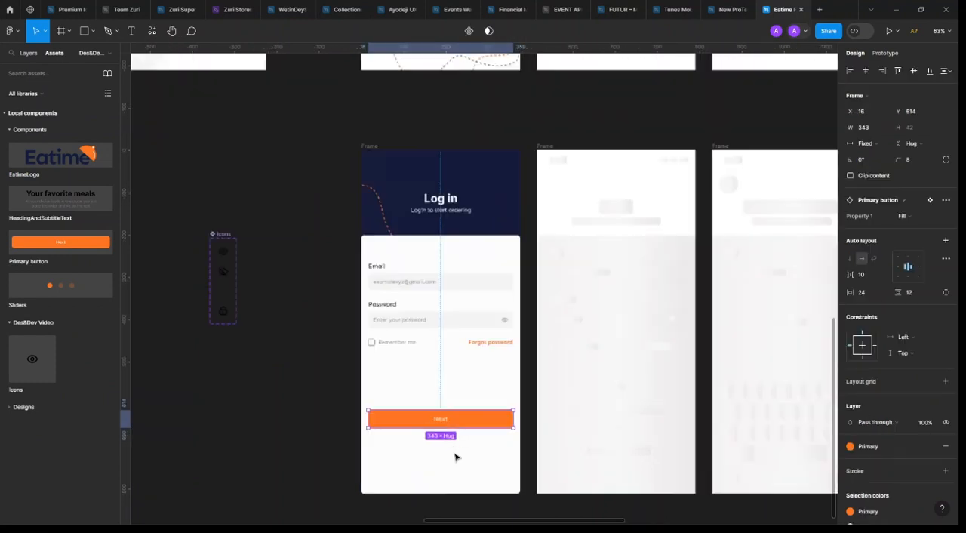
{"action": "left_click", "coordinate": [866, 70]}
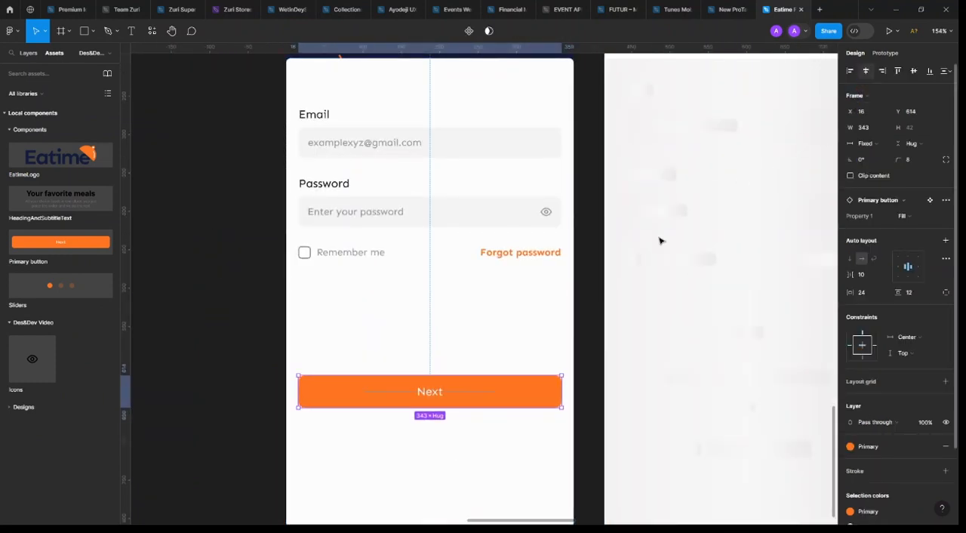
Change the primary button's label to "Login"
{"action": "double_click", "coordinate": [427, 391]}
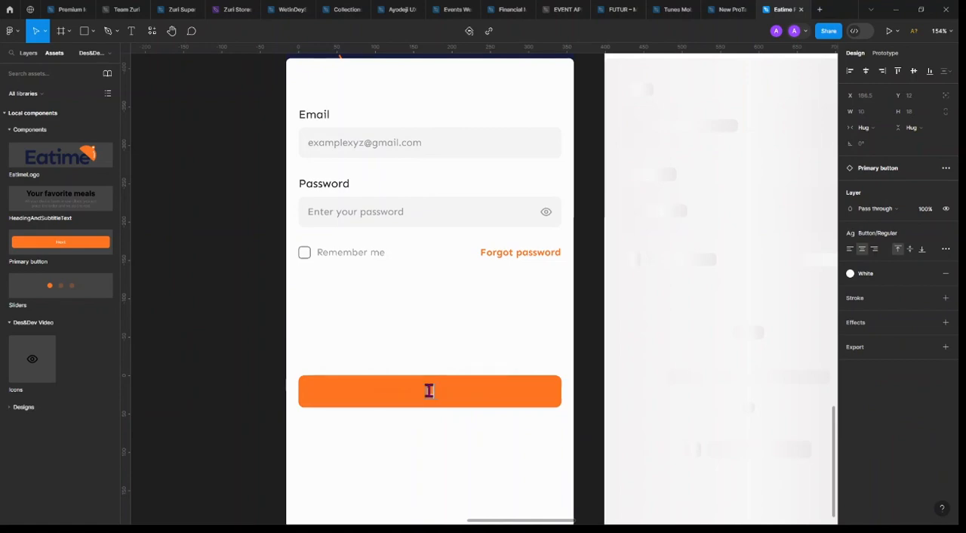
{"action": "type", "text": "Login"}
{"action": "key", "text": "Escape"}
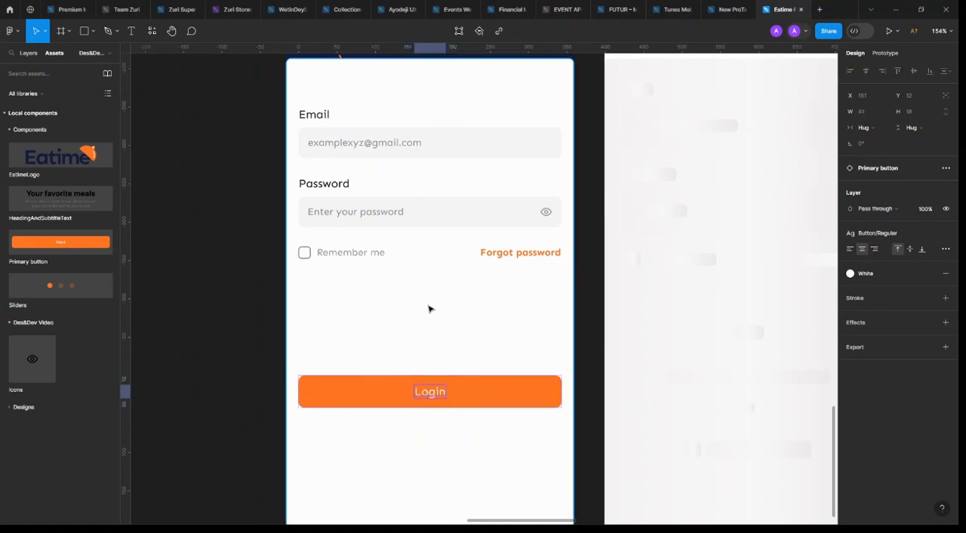
Duplicate the "Remember me" and "Forgot password" texts together to just below the Login button, at Y 674
{"action": "scroll", "coordinate": [428, 308], "scroll_direction": "down", "scroll_amount": 3}
{"action": "left_click", "coordinate": [345, 237]}
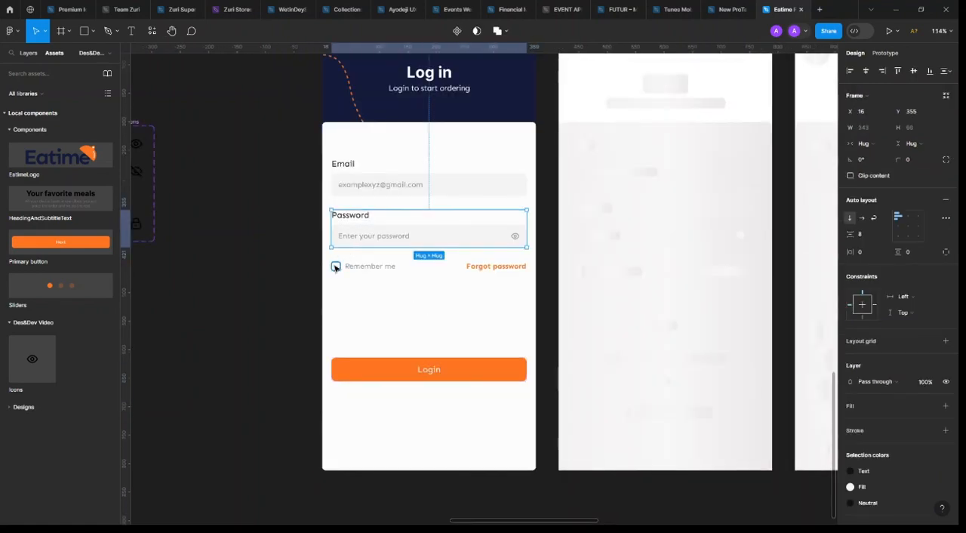
{"action": "left_click", "coordinate": [336, 267]}
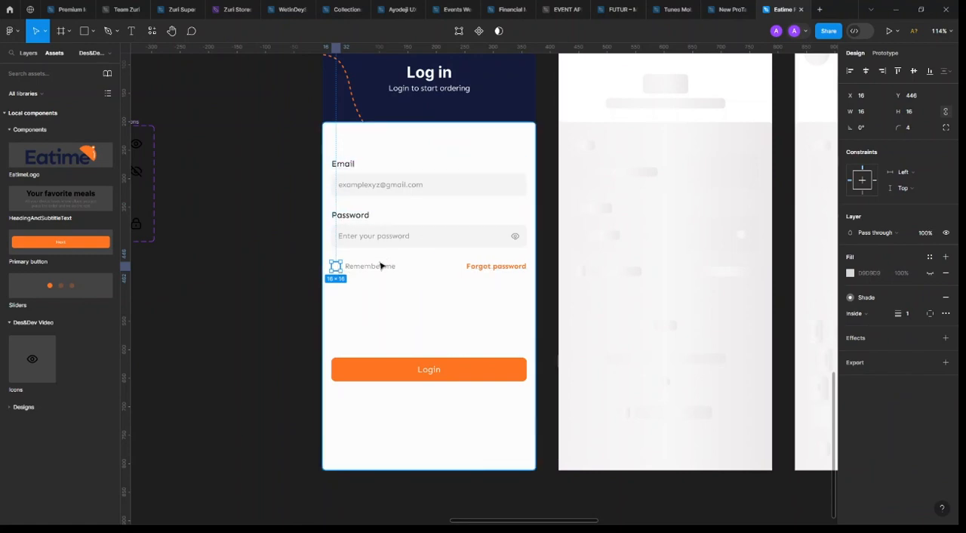
{"action": "left_click", "coordinate": [381, 265]}
{"action": "left_click", "coordinate": [496, 266], "text": "shift"}
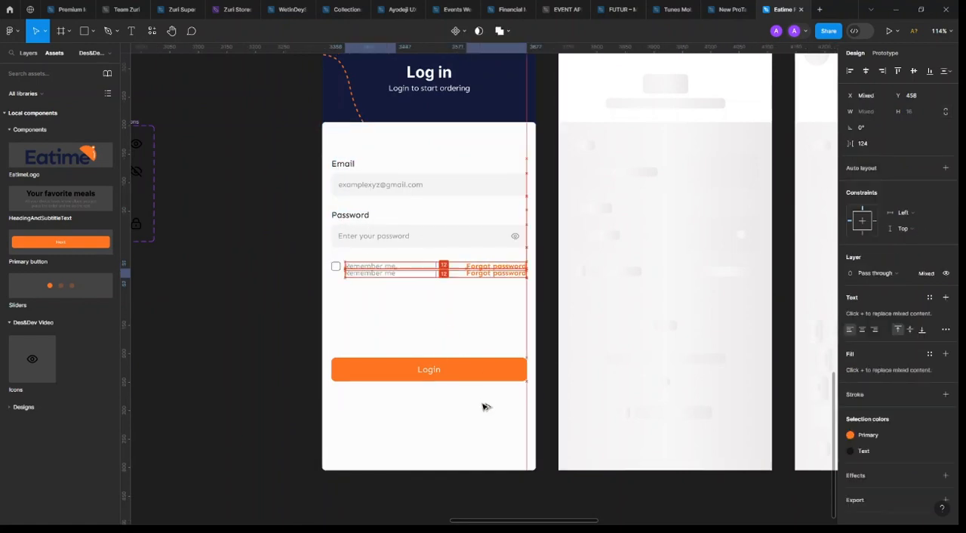
{"action": "left_click_drag", "start_coordinate": [486, 406], "coordinate": [483, 396]}
Change the copied "Remember me" text below the Login button to "Don't have an account?"
{"action": "left_click", "coordinate": [470, 370]}
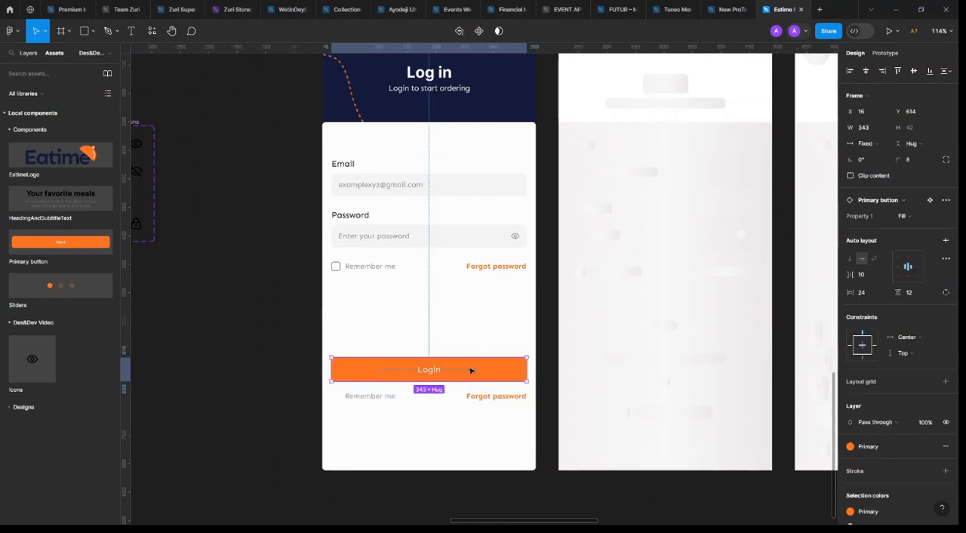
{"action": "double_click", "coordinate": [382, 399]}
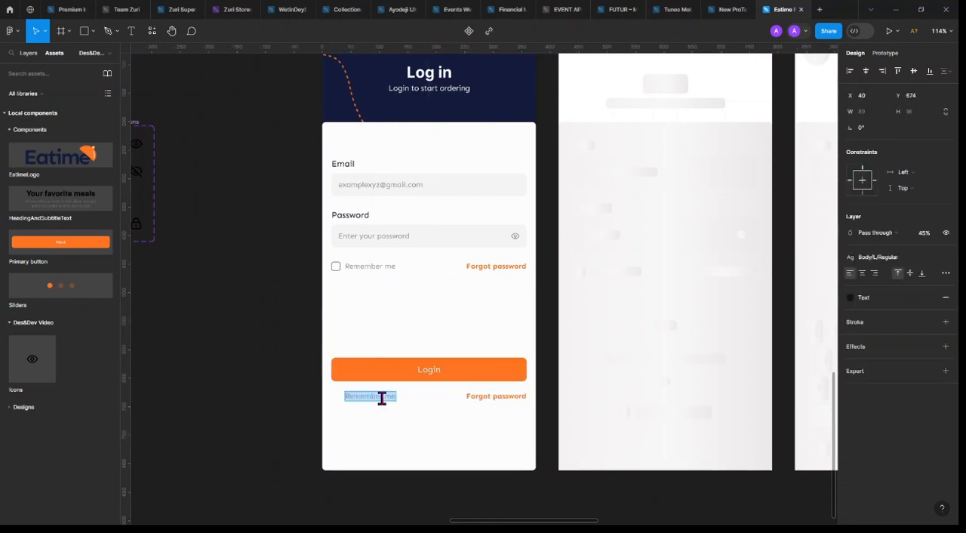
{"action": "type", "text": "Don"}
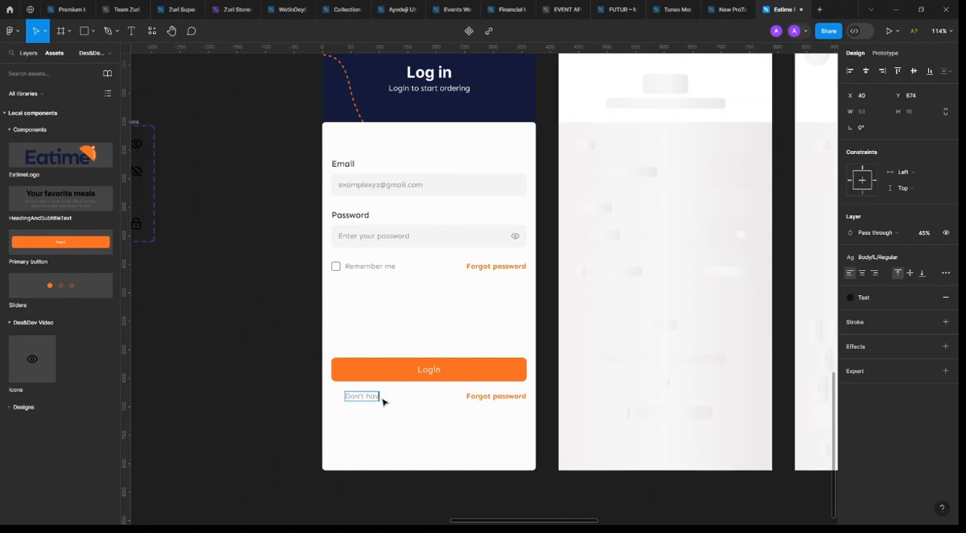
{"action": "type", "text": "'t have an account?"}
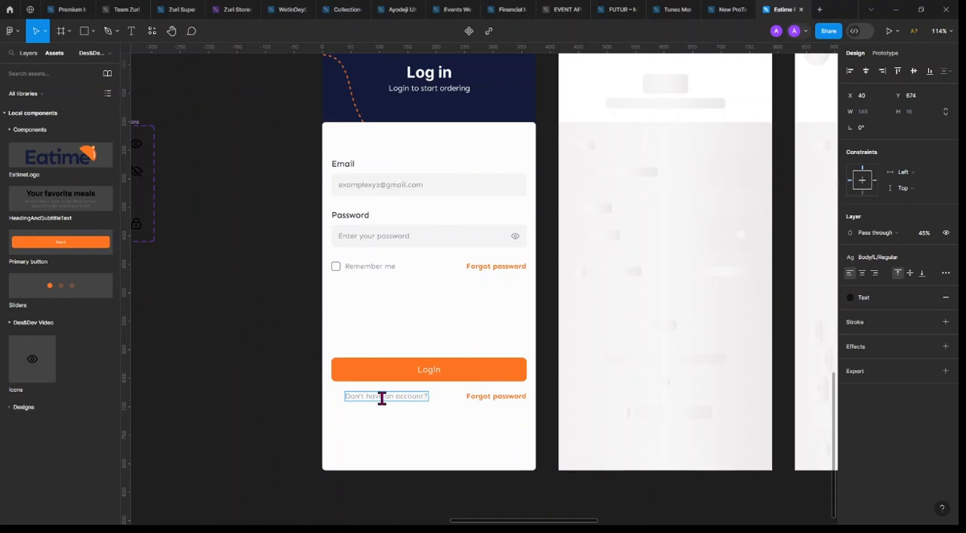
{"action": "key", "text": "Escape"}
Move the copied "Forgot password" text beside "Don't have an account?" at X 194 and change it to "Sign up"
{"action": "left_click_drag", "start_coordinate": [483, 396], "coordinate": [444, 408]}
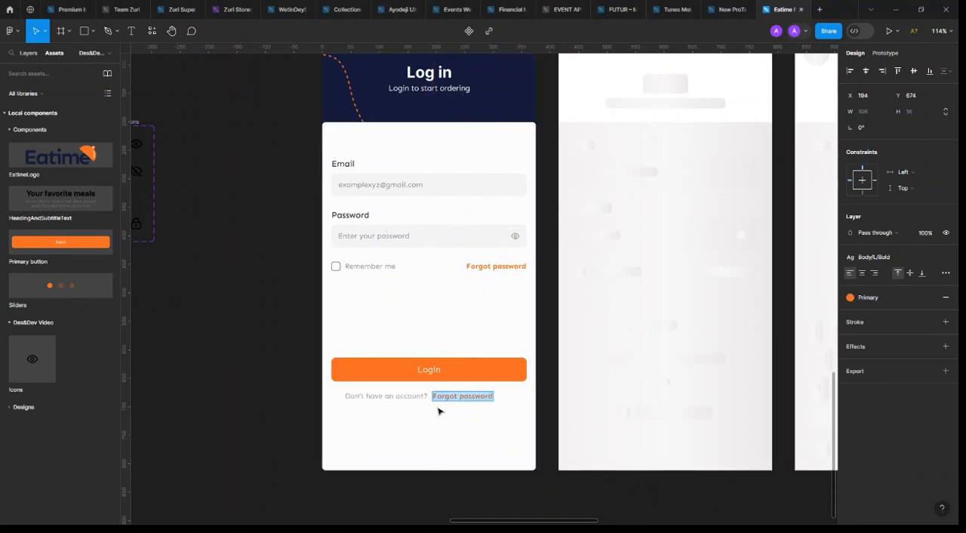
{"action": "type", "text": "Sign up"}
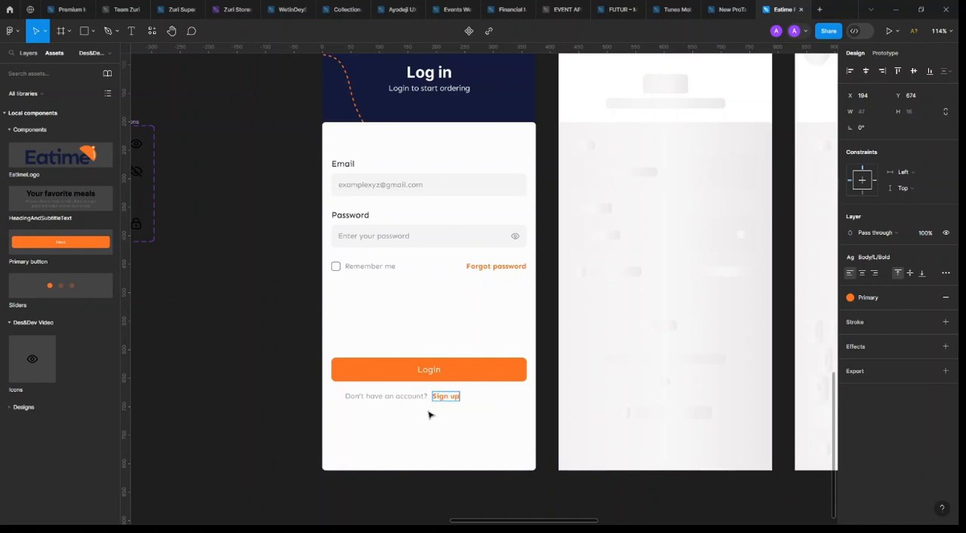
Wrap "Don't have an account?" and "Sign up" in a horizontal auto layout and centre it in the login frame
{"action": "left_click", "coordinate": [400, 397], "text": "shift"}
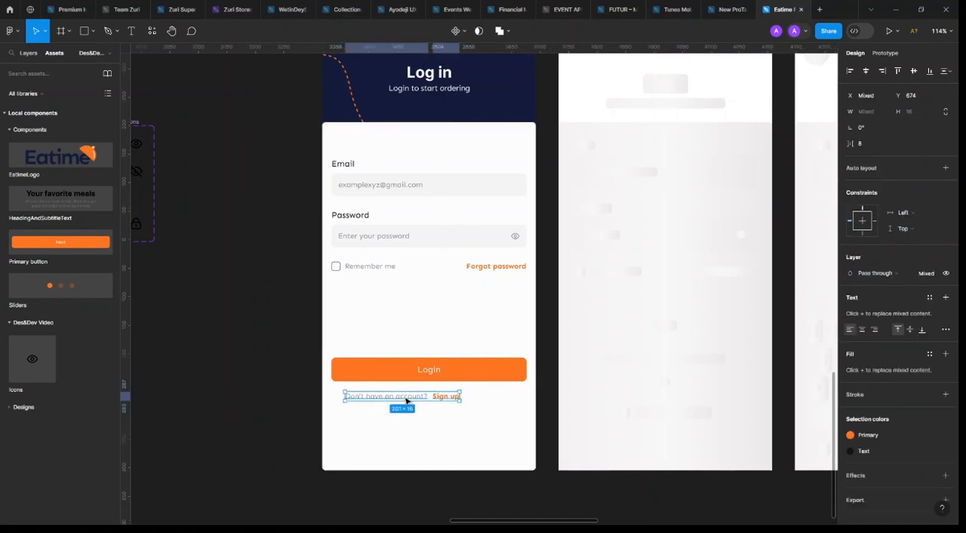
{"action": "key", "text": "shift+a"}
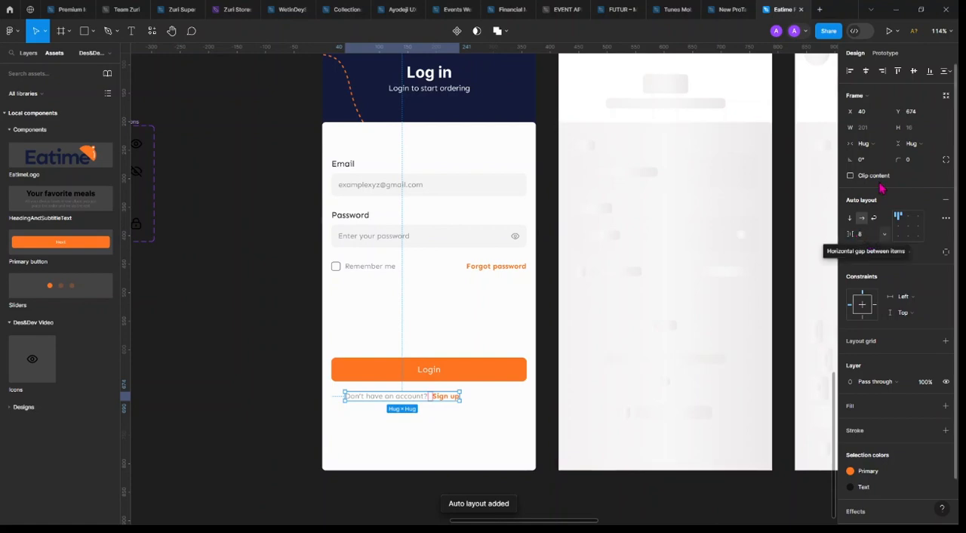
{"action": "left_click", "coordinate": [865, 70]}
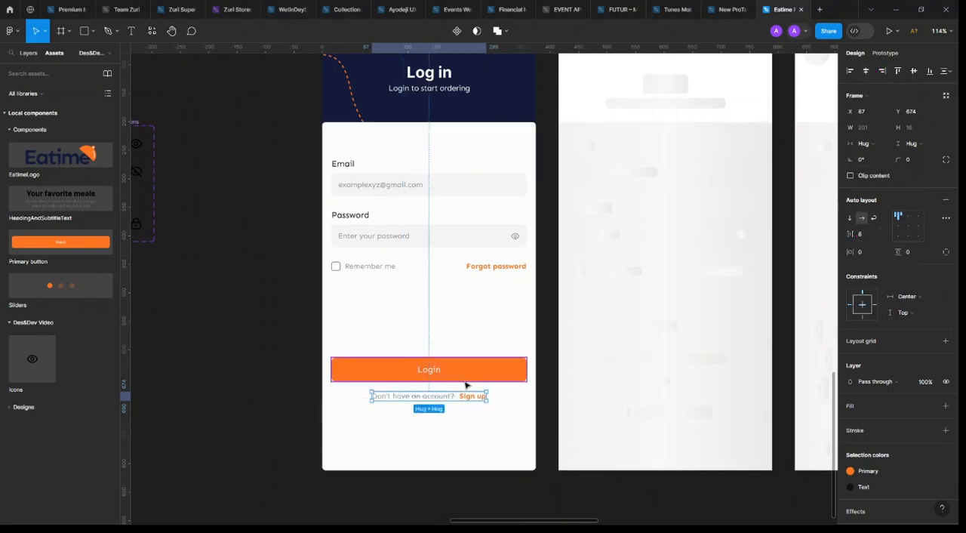
Nudge the sign-up row farther below the Login button, to Y 680
{"action": "key", "text": "Down"}
{"action": "key", "text": "Down"}
{"action": "key", "text": "Down"}
{"action": "key", "text": "Down"}
{"action": "key", "text": "Down"}
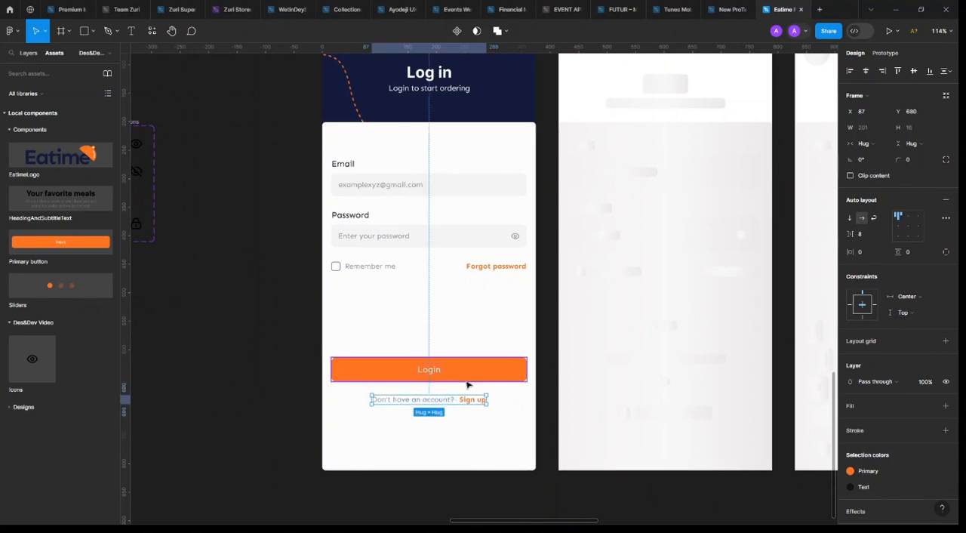
Move the Login button and the sign-up row together up towards the Remember me row, with the button at Y 548
{"action": "scroll", "coordinate": [453, 392], "scroll_direction": "down", "scroll_amount": 2}
{"action": "left_click", "coordinate": [471, 311], "text": "shift"}
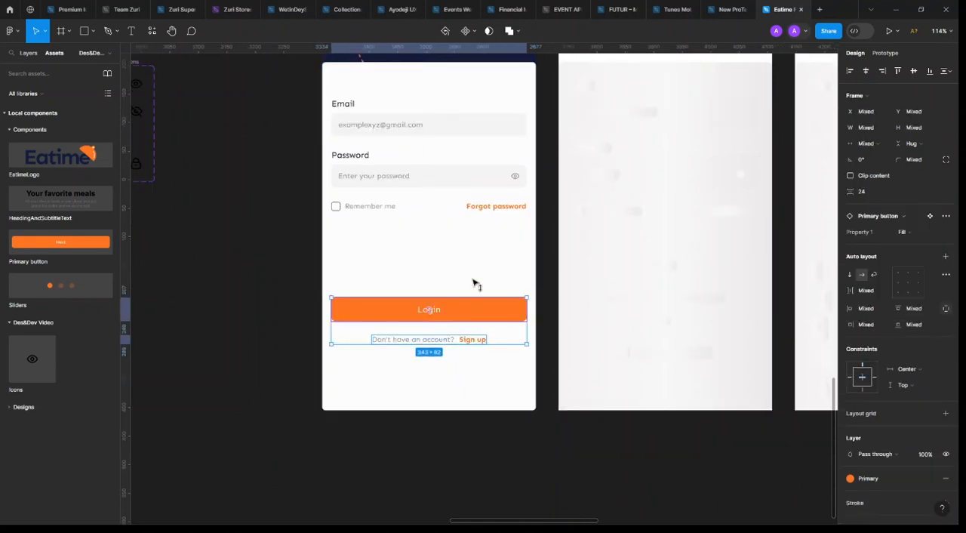
{"action": "key", "text": "shift+Up"}
{"action": "key", "text": "shift+Up"}
{"action": "key", "text": "shift+Up"}
{"action": "key", "text": "shift+Up"}
{"action": "key", "text": "shift+Up"}
{"action": "key", "text": "shift+Up"}
{"action": "key", "text": "shift+Up"}
{"action": "key", "text": "Down"}
{"action": "key", "text": "Down"}
{"action": "key", "text": "Down"}
{"action": "key", "text": "Down"}
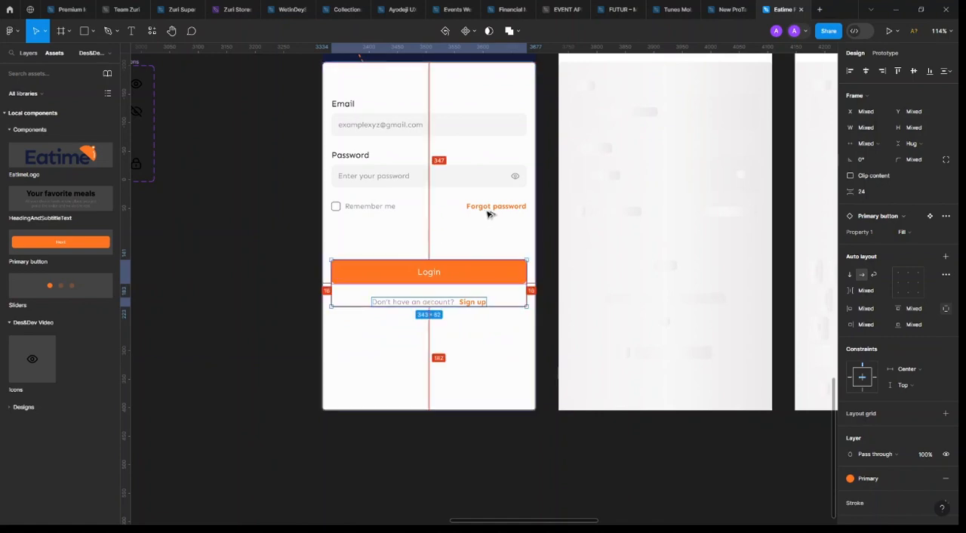
Wrap the checkbox and the "Remember me" text in a horizontal auto layout
{"action": "scroll", "coordinate": [486, 275], "scroll_direction": "up", "scroll_amount": 3}
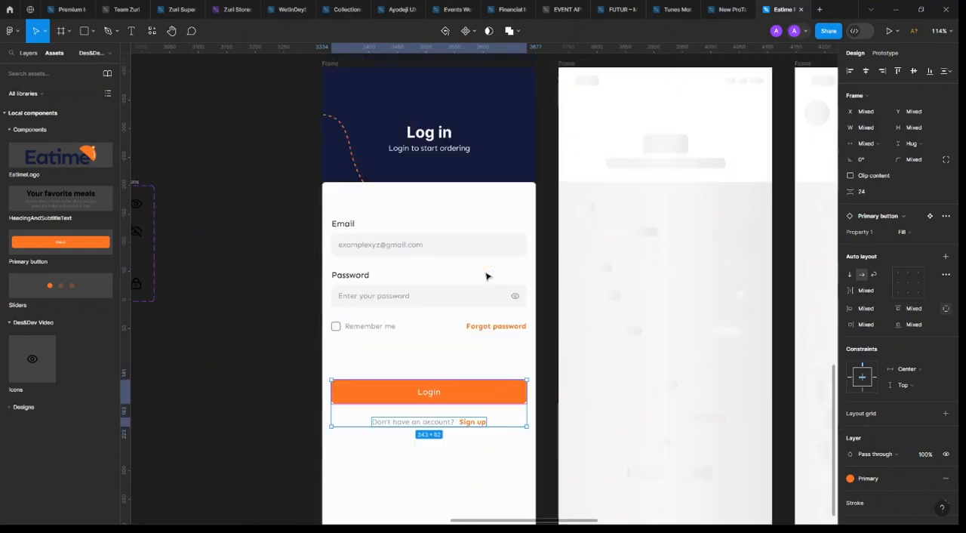
{"action": "left_click", "coordinate": [405, 245]}
{"action": "left_click", "coordinate": [415, 295], "text": "shift"}
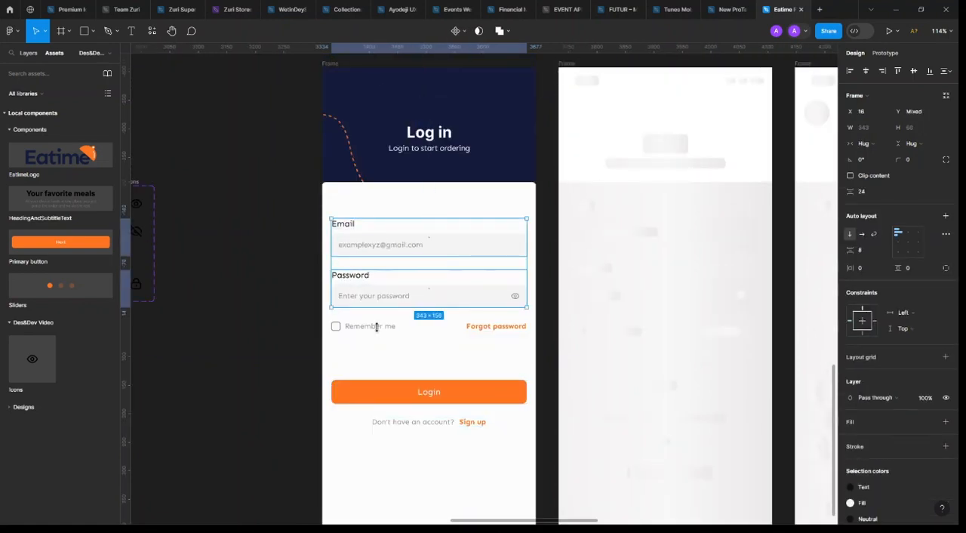
{"action": "left_click", "coordinate": [336, 326]}
{"action": "left_click", "coordinate": [365, 326], "text": "shift"}
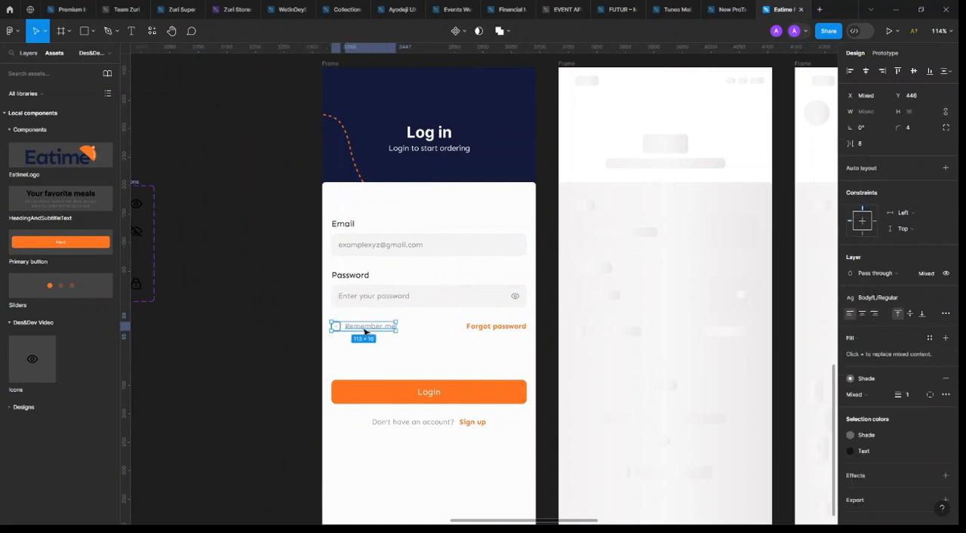
{"action": "key", "text": "shift+a"}
Combine the Remember me group and "Forgot password" in a horizontal auto layout and nudge the row up to Y 445
{"action": "left_click", "coordinate": [498, 327], "text": "shift"}
{"action": "key", "text": "shift+a"}
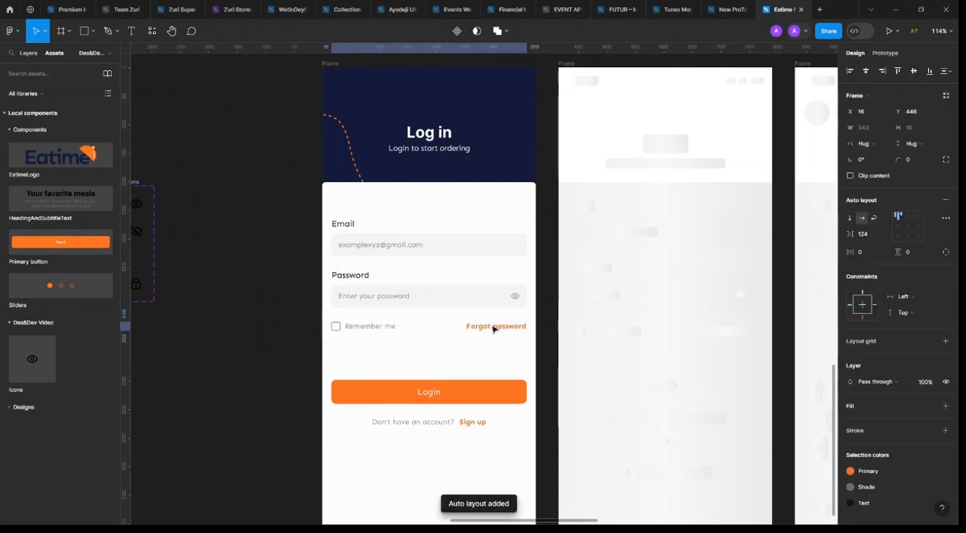
{"action": "key", "text": "Up"}
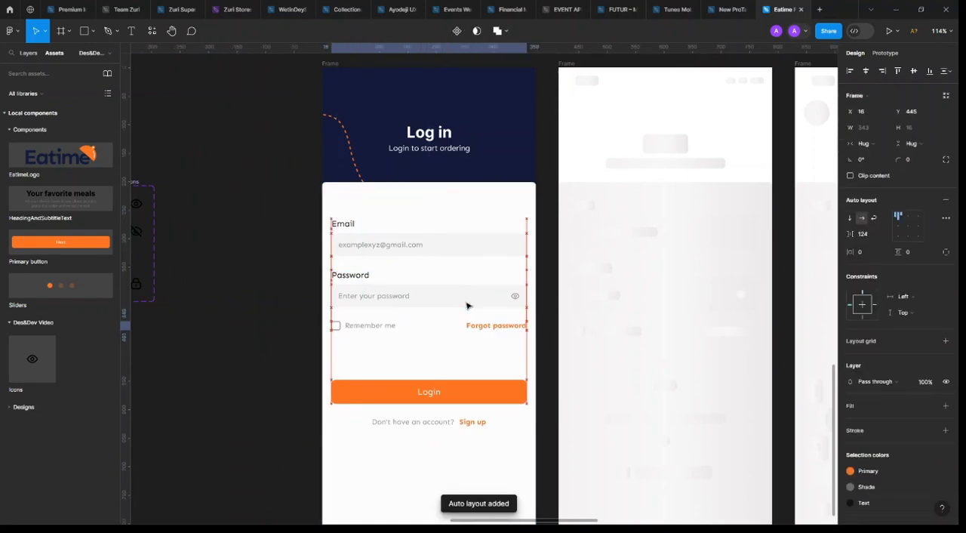
Nudge the Login button and the sign-up row together a few pixels closer to the Remember me and Forgot password row
{"action": "left_click", "coordinate": [463, 400]}
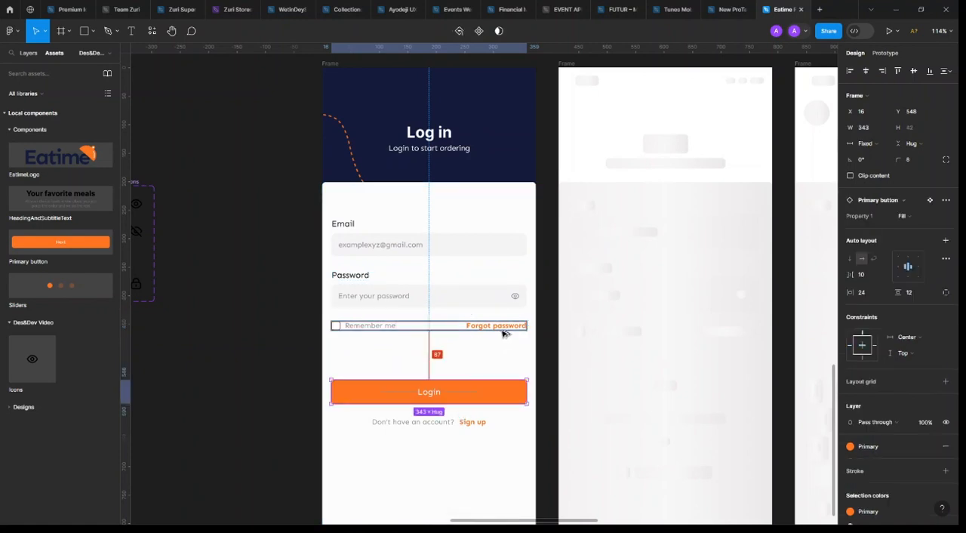
{"action": "left_click", "coordinate": [470, 424], "text": "shift"}
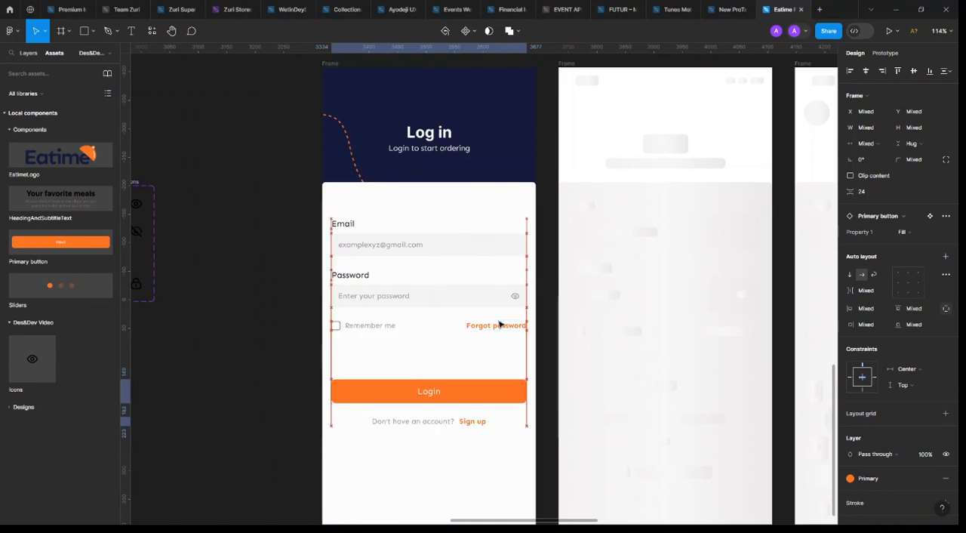
{"action": "key", "text": "Up"}
{"action": "key", "text": "Up"}
{"action": "key", "text": "Up"}
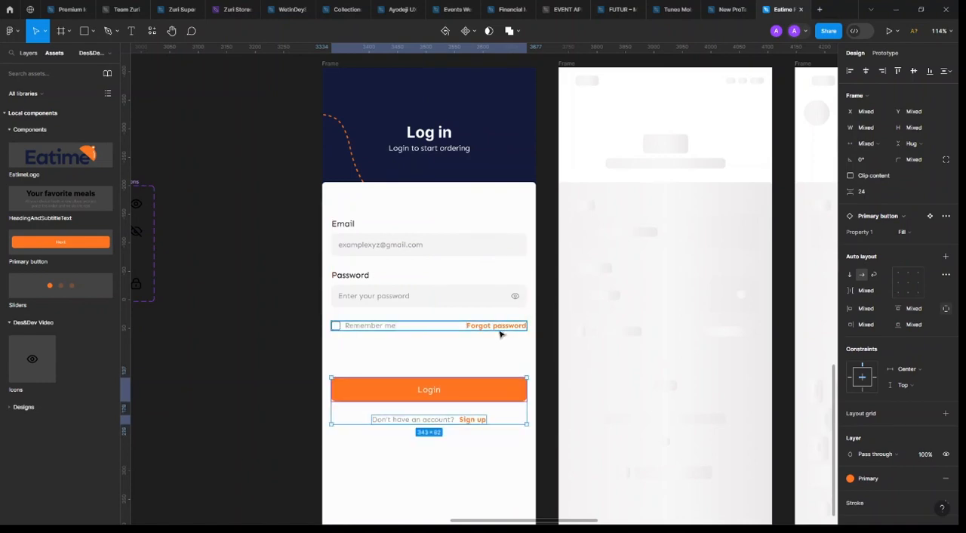
{"action": "key", "text": "Up"}
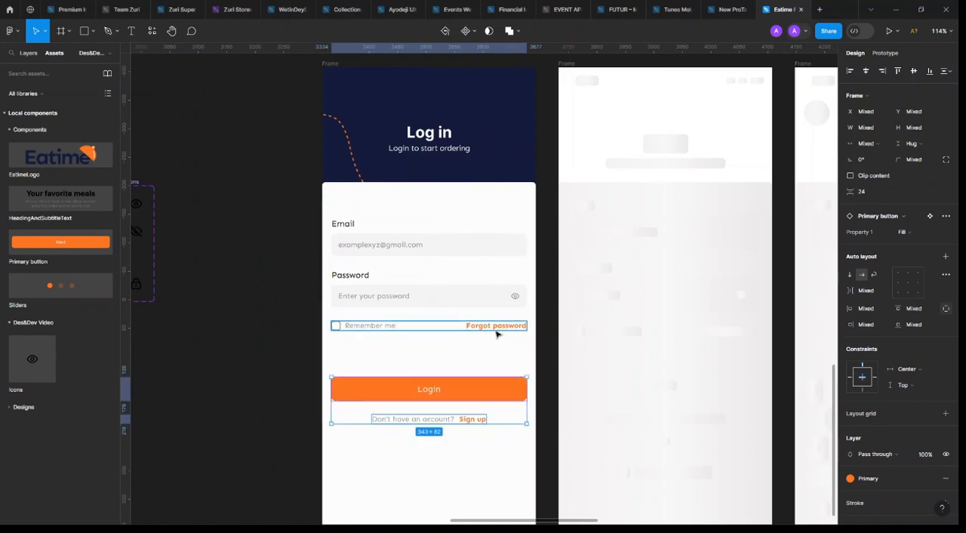
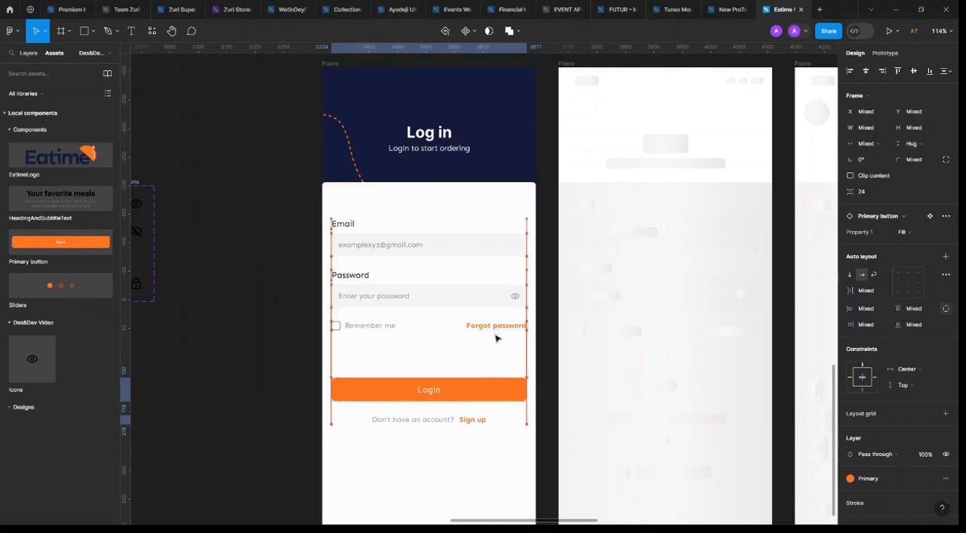
Nudge the Login button and the sign-up row together slightly down from the Remember me row
{"action": "key", "text": "Down"}
{"action": "key", "text": "Down"}
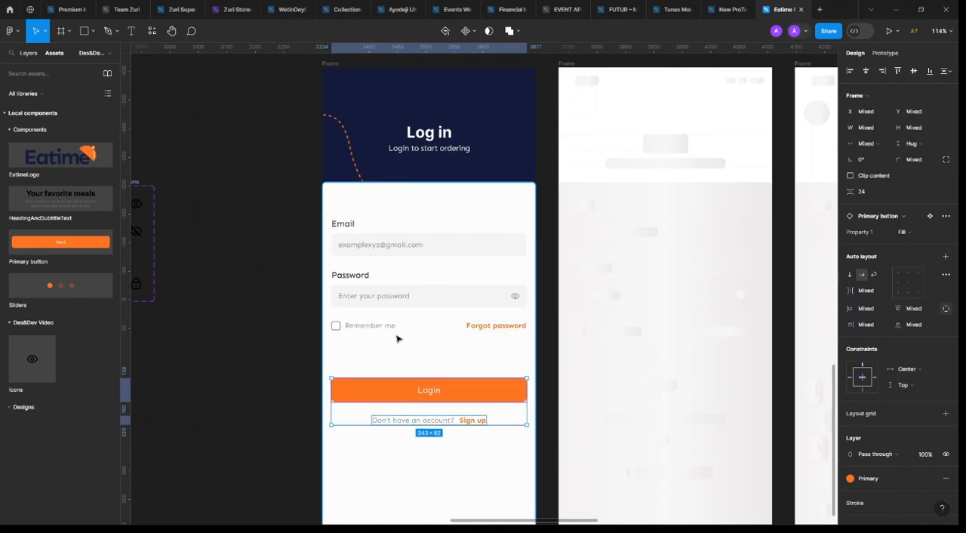
{"action": "left_click", "coordinate": [242, 335]}
Rename the finished login screen's frame "Login empty state", copying the name from the list of screens
{"action": "scroll", "coordinate": [355, 337], "scroll_direction": "down", "scroll_amount": 5}
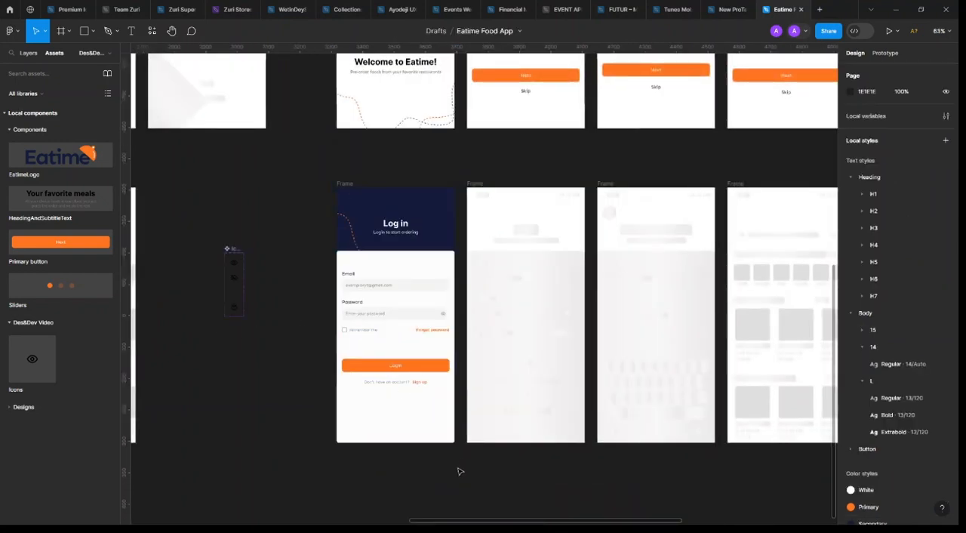
{"action": "left_click", "coordinate": [415, 384]}
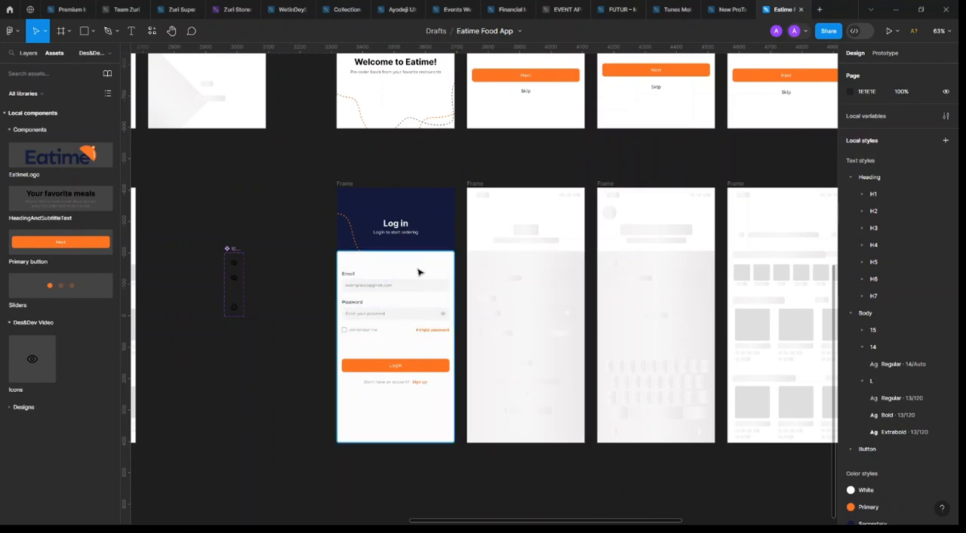
{"action": "scroll", "coordinate": [485, 246], "scroll_direction": "right", "scroll_amount": 2}
{"action": "left_click", "coordinate": [482, 241]}
{"action": "scroll", "coordinate": [403, 284], "scroll_direction": "up", "scroll_amount": 1}
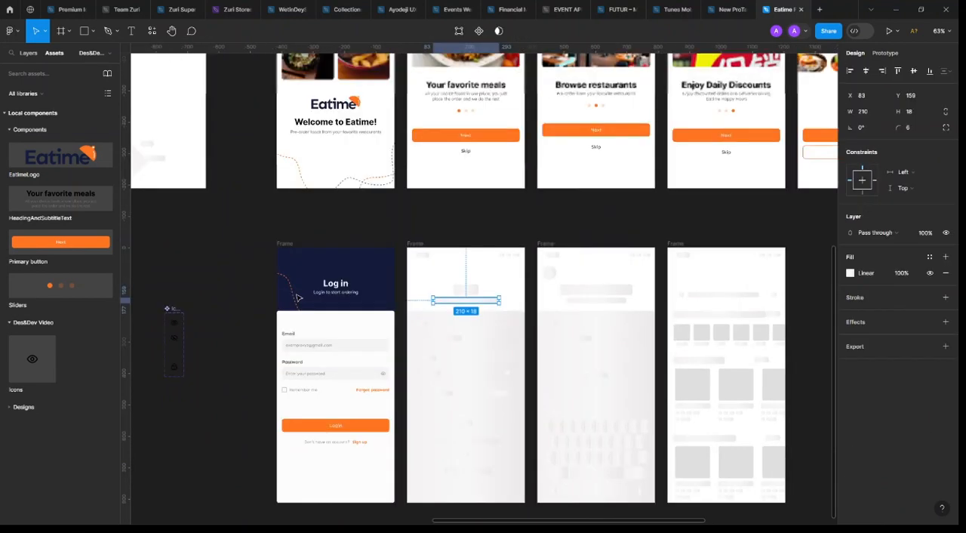
{"action": "scroll", "coordinate": [402, 285], "scroll_direction": "down", "scroll_amount": 2}
{"action": "scroll", "coordinate": [402, 285], "scroll_direction": "down", "scroll_amount": 1}
{"action": "scroll", "coordinate": [401, 286], "scroll_direction": "down", "scroll_amount": 3}
{"action": "scroll", "coordinate": [403, 284], "scroll_direction": "right", "scroll_amount": 2}
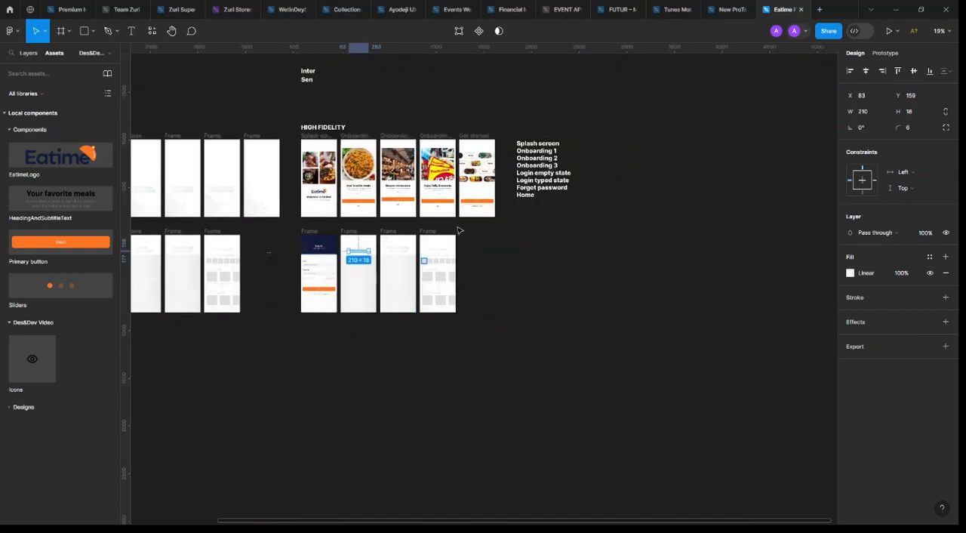
{"action": "scroll", "coordinate": [460, 228], "scroll_direction": "up", "scroll_amount": 2}
{"action": "left_click", "coordinate": [612, 132]}
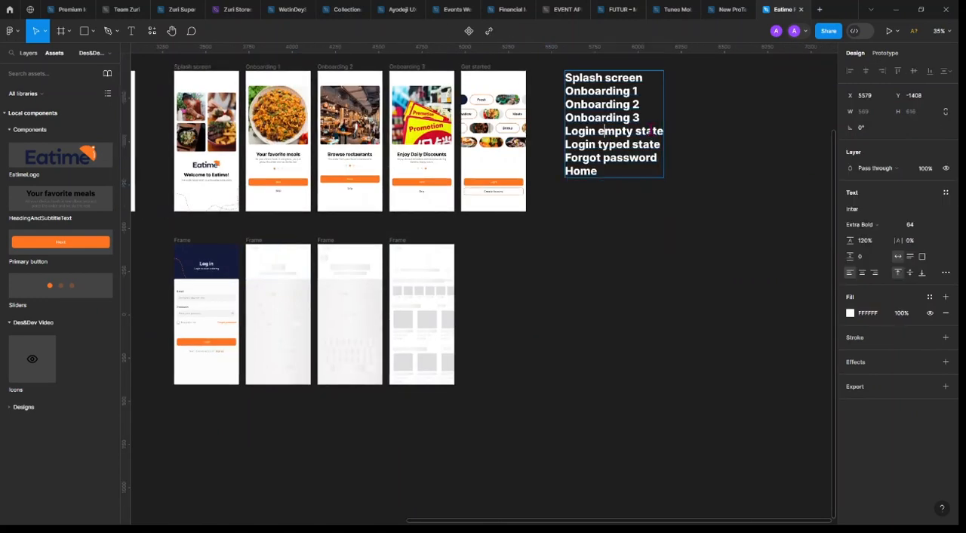
{"action": "triple_click", "coordinate": [589, 131]}
{"action": "key", "text": "ctrl+c"}
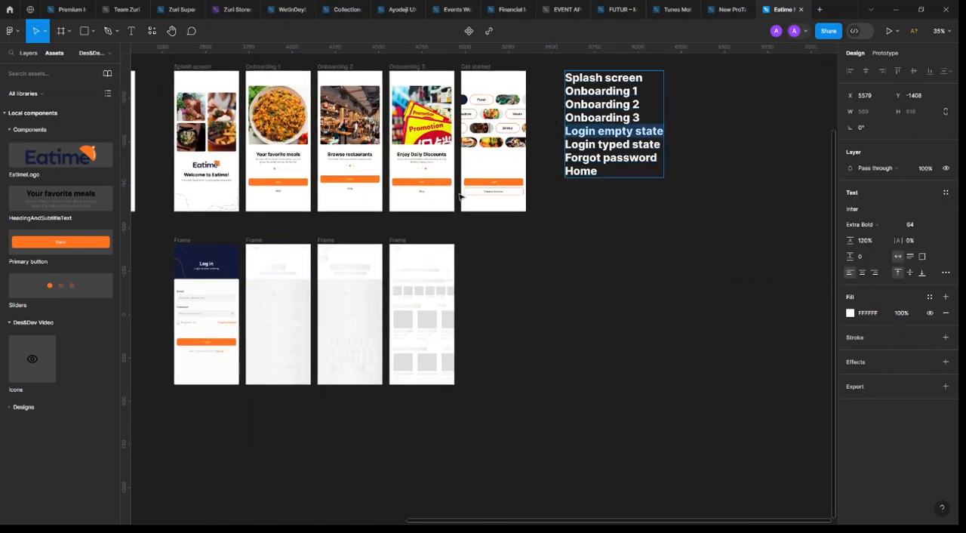
{"action": "key", "text": "Escape"}
{"action": "left_click", "coordinate": [181, 240]}
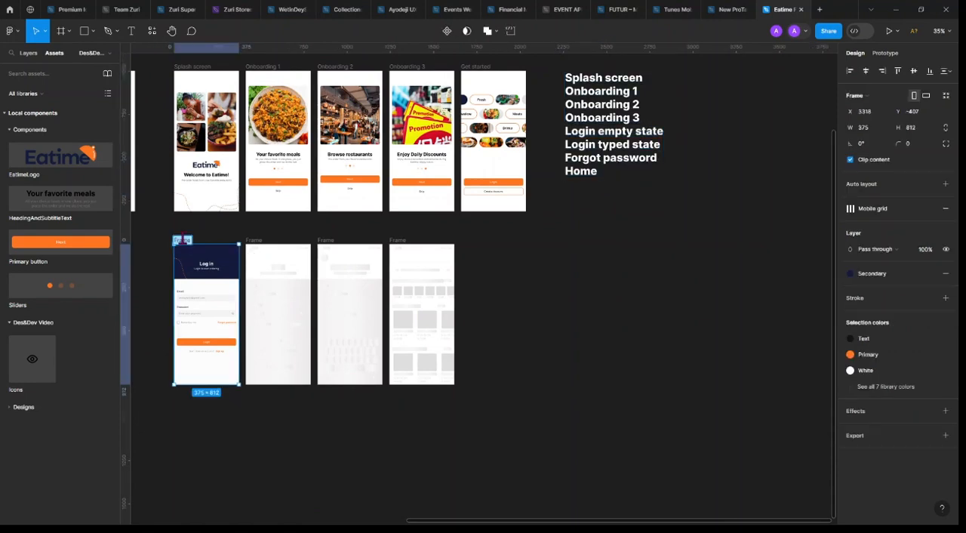
{"action": "key", "text": "ctrl+v"}
{"action": "key", "text": "Return"}
Rename the placeholder frame beside the login screen "Login typed state", copying the name from the list of screens
{"action": "left_click", "coordinate": [573, 149]}
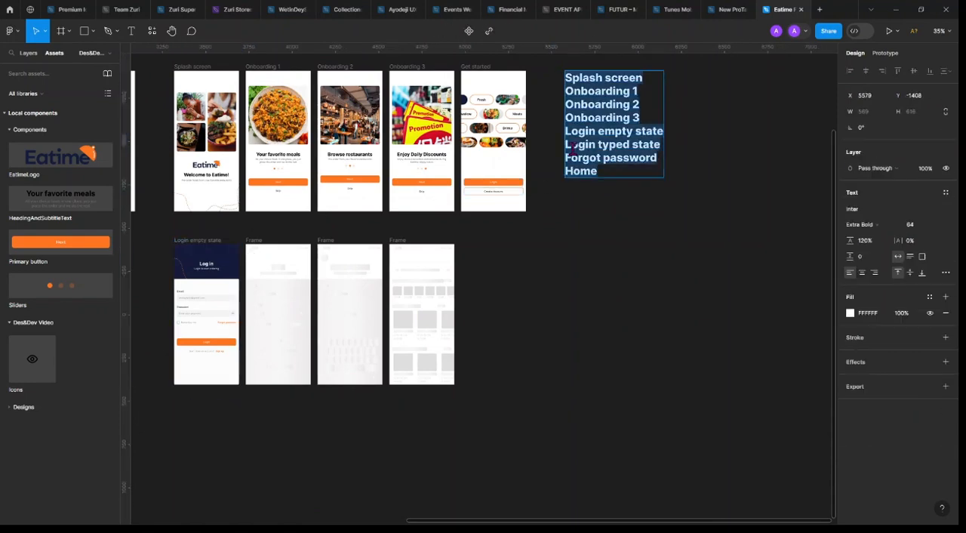
{"action": "left_click", "coordinate": [571, 145]}
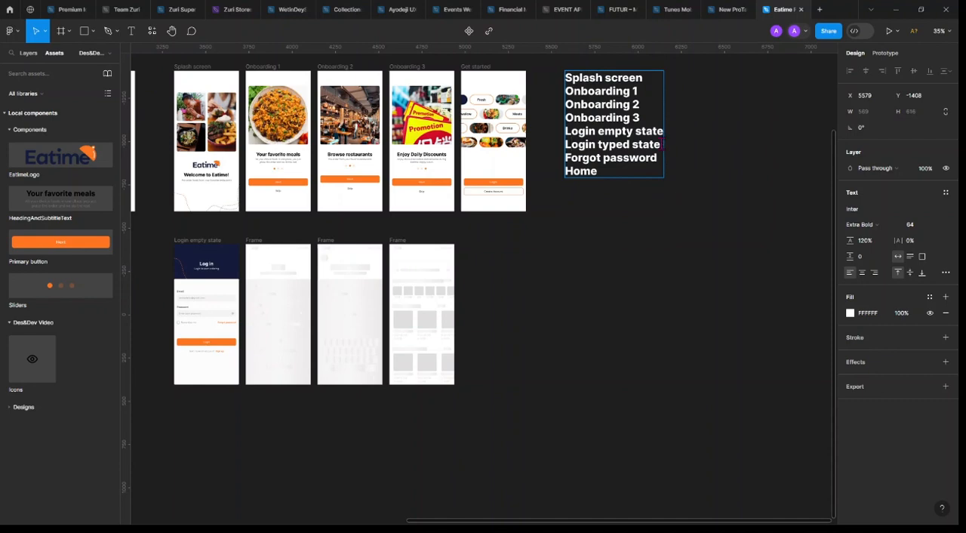
{"action": "triple_click", "coordinate": [560, 145]}
{"action": "key", "text": "ctrl+c"}
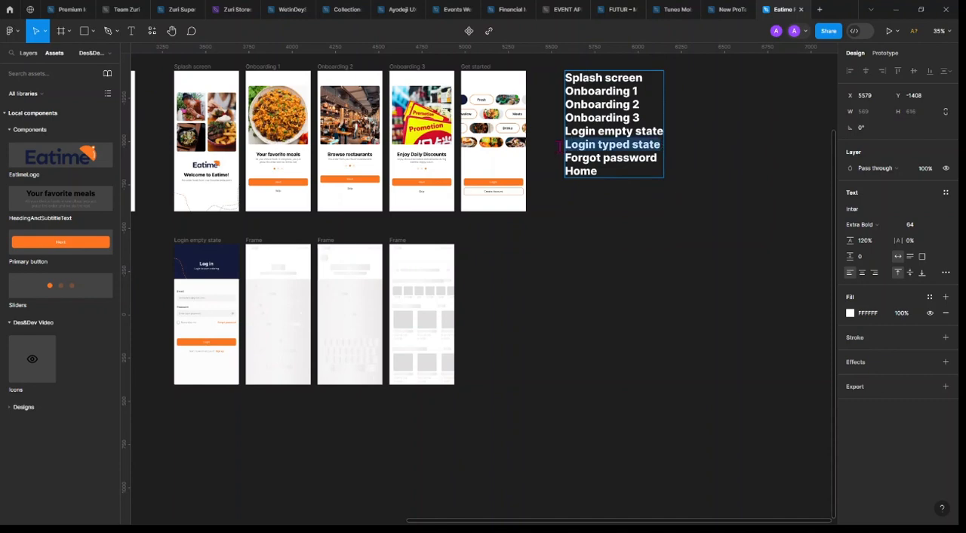
{"action": "key", "text": "Escape"}
{"action": "double_click", "coordinate": [254, 239]}
{"action": "key", "text": "ctrl+v"}
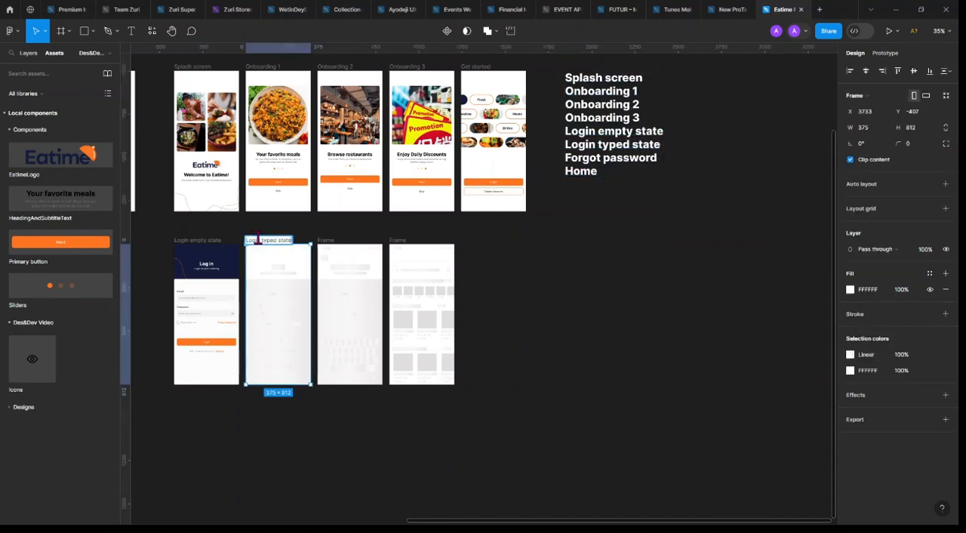
{"action": "key", "text": "Return"}
{"action": "left_click", "coordinate": [614, 168]}
{"action": "double_click", "coordinate": [612, 160]}
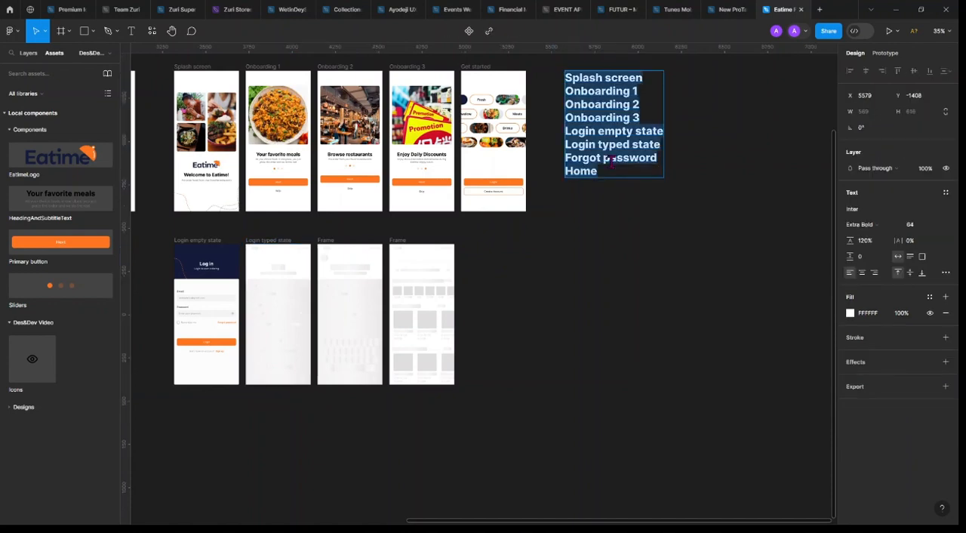
{"action": "left_click", "coordinate": [351, 447]}
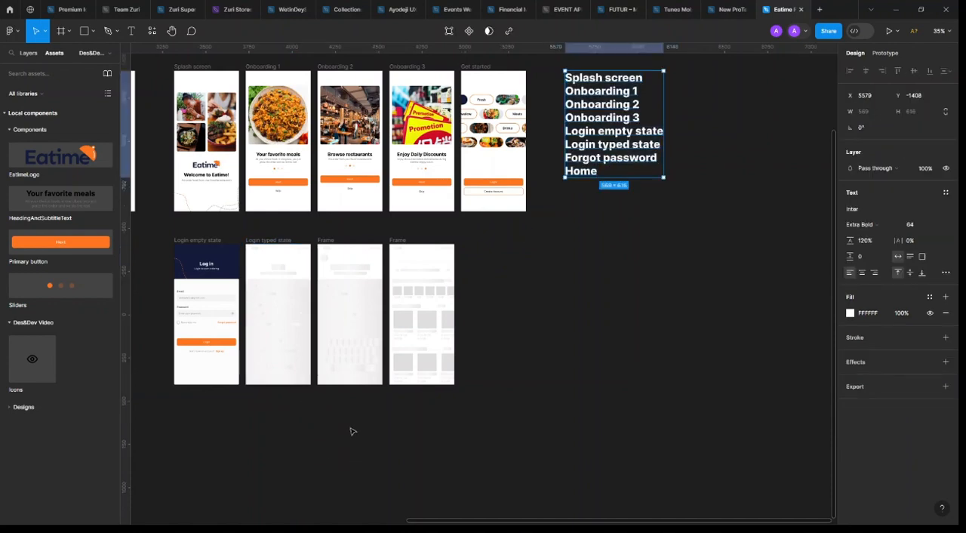
Delete the "Login typed state" placeholder frame with all of its contents
{"action": "scroll", "coordinate": [260, 368], "scroll_direction": "left", "scroll_amount": 2}
{"action": "scroll", "coordinate": [363, 325], "scroll_direction": "up", "scroll_amount": 2}
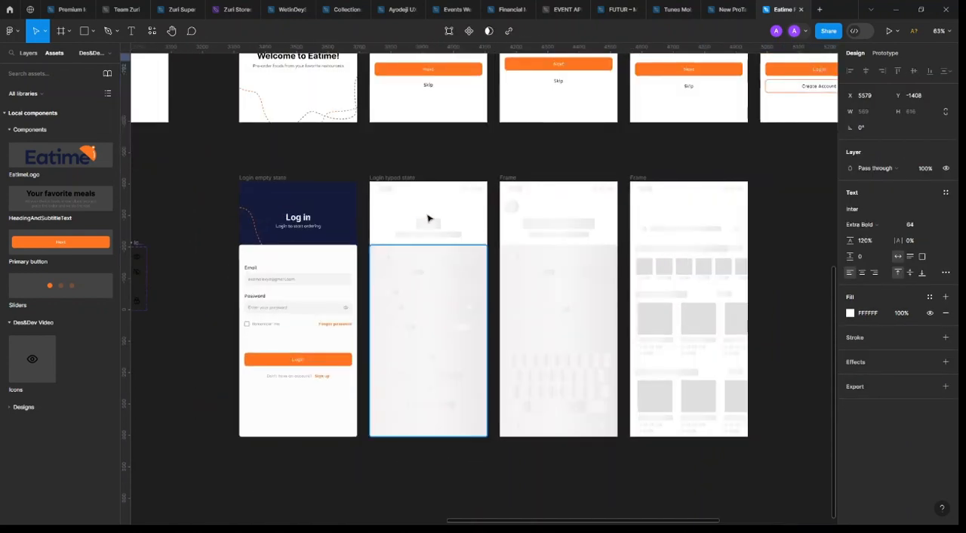
{"action": "left_click", "coordinate": [410, 179]}
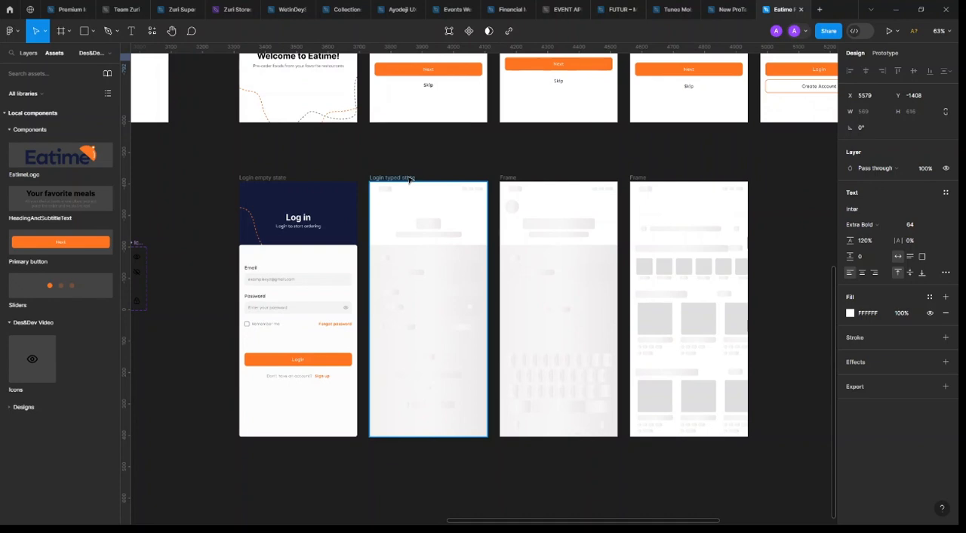
{"action": "left_click", "coordinate": [429, 224]}
{"action": "left_click", "coordinate": [383, 189], "text": "shift"}
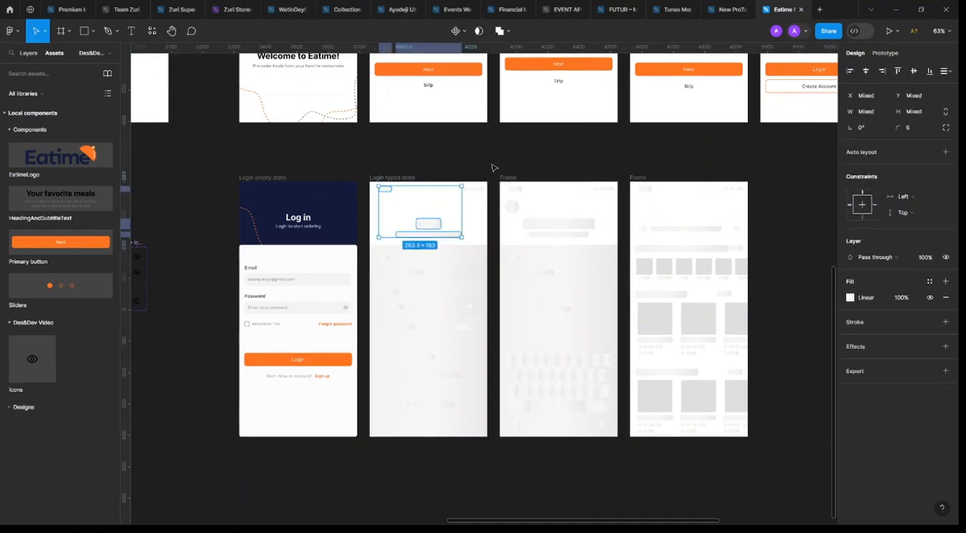
{"action": "left_click_drag", "start_coordinate": [491, 163], "coordinate": [388, 422]}
{"action": "left_click_drag", "start_coordinate": [379, 444], "coordinate": [368, 449]}
{"action": "key", "text": "Delete"}
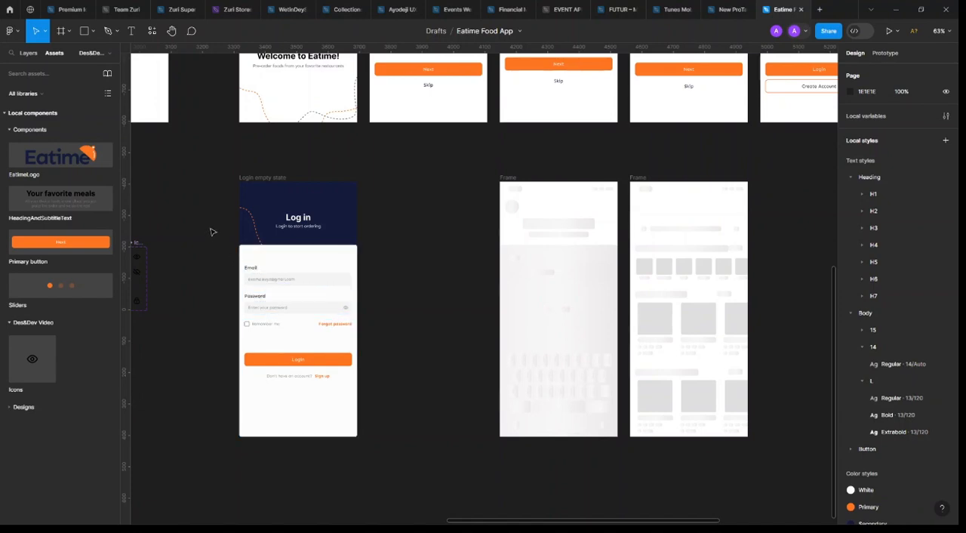
{"action": "left_click_drag", "start_coordinate": [209, 227], "coordinate": [283, 414]}
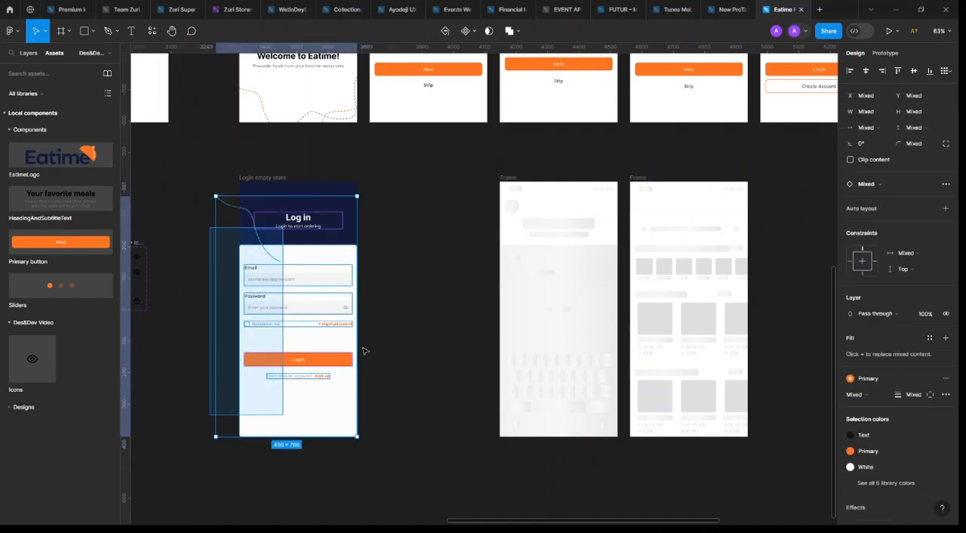
{"action": "left_click", "coordinate": [420, 301]}
{"action": "key", "text": "ctrl+z"}
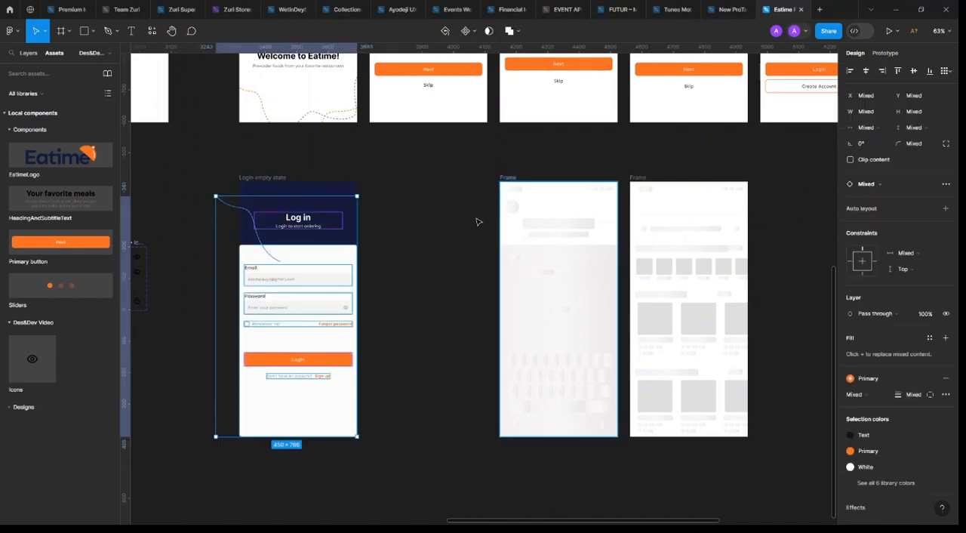
{"action": "left_click", "coordinate": [468, 222]}
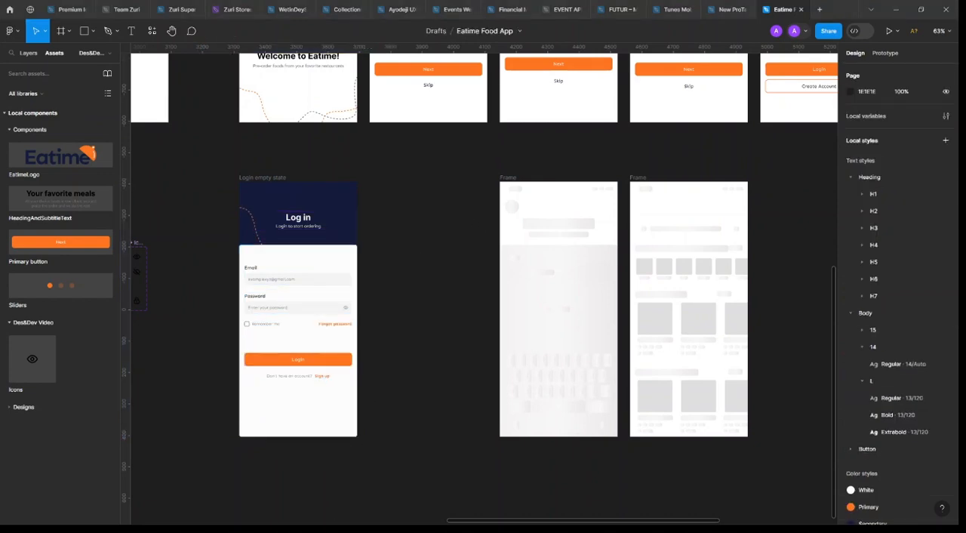
Duplicate the "Login empty state" frame into the gap beside it
{"action": "left_click", "coordinate": [255, 178]}
{"action": "key", "text": "ctrl+d"}
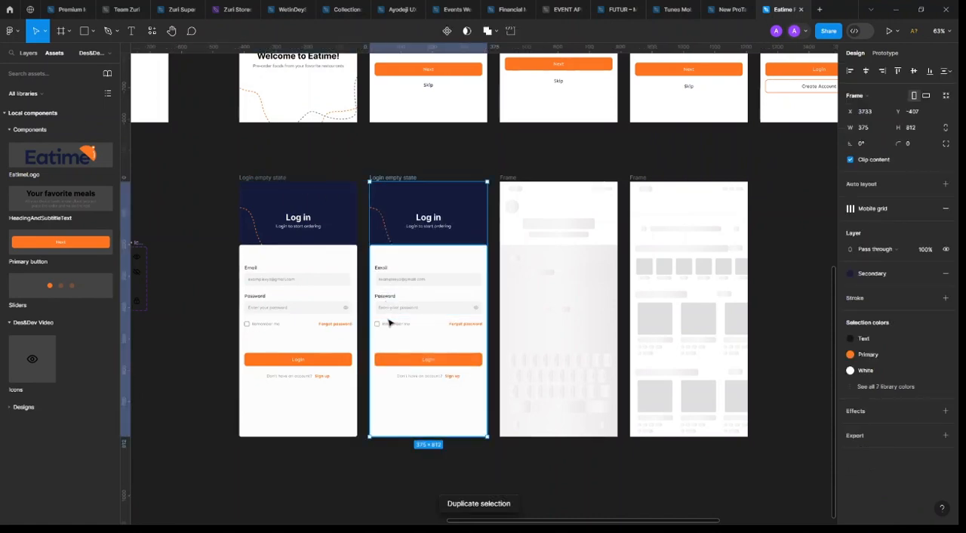
{"action": "scroll", "coordinate": [415, 216], "scroll_direction": "up", "scroll_amount": 5}
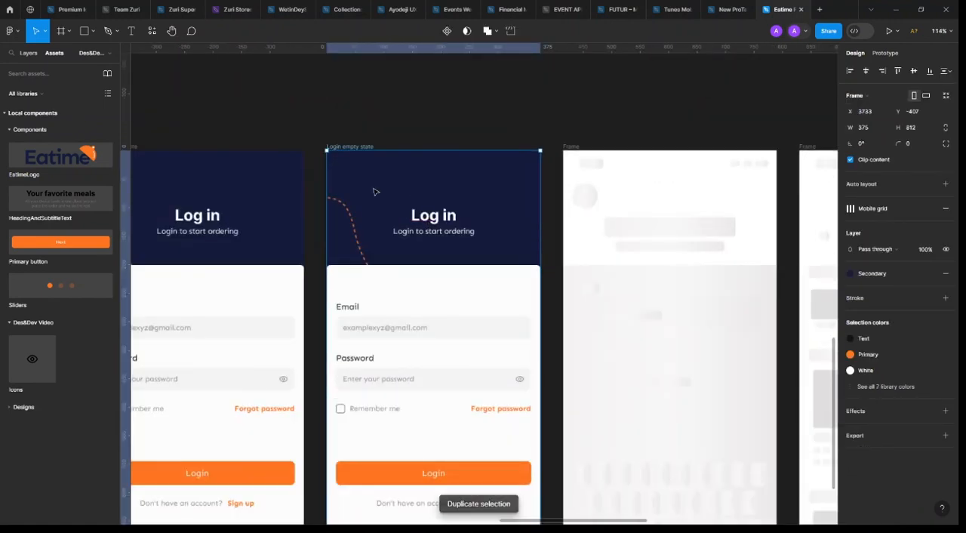
Rename the duplicated login frame "Login filled state", adapting "Login typed state" from the list of screens
{"action": "scroll", "coordinate": [410, 211], "scroll_direction": "down", "scroll_amount": 8}
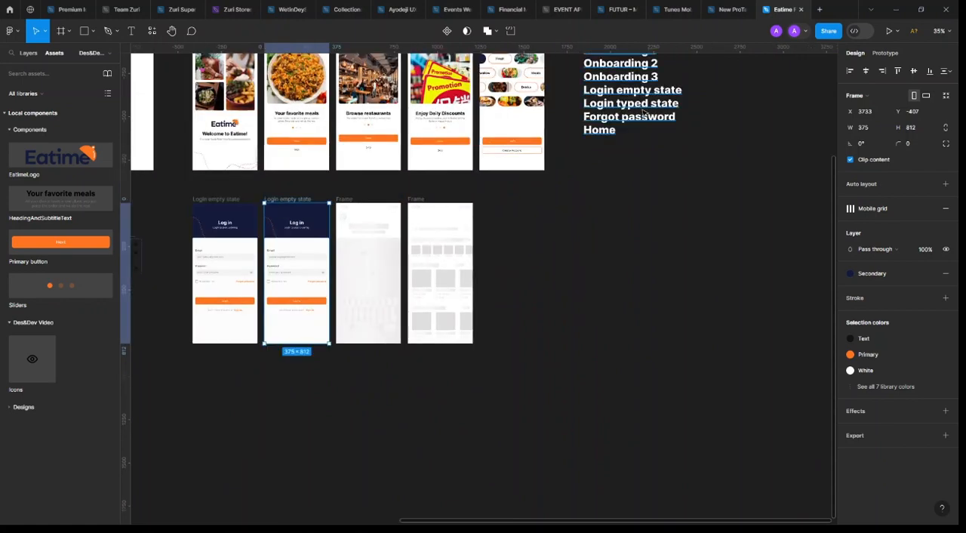
{"action": "double_click", "coordinate": [680, 104]}
{"action": "left_click_drag", "start_coordinate": [680, 105], "coordinate": [584, 104]}
{"action": "key", "text": "ctrl+c"}
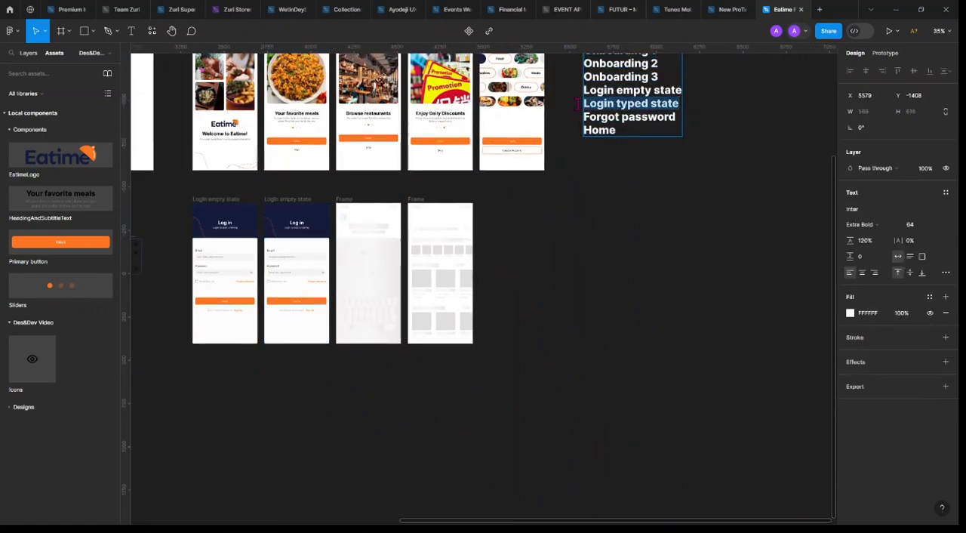
{"action": "scroll", "coordinate": [274, 203], "scroll_direction": "up", "scroll_amount": 2}
{"action": "scroll", "coordinate": [277, 204], "scroll_direction": "up", "scroll_amount": 2}
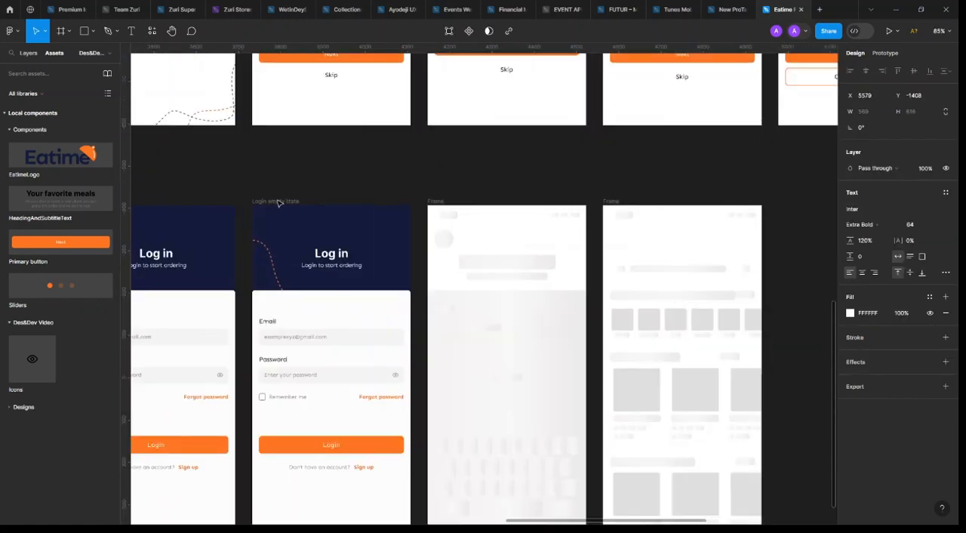
{"action": "double_click", "coordinate": [279, 202]}
{"action": "key", "text": "ctrl+v"}
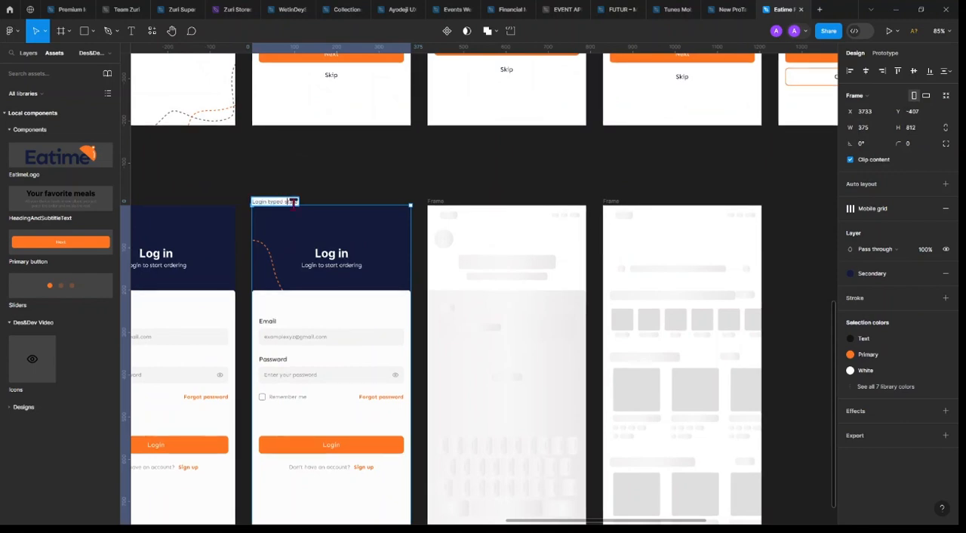
{"action": "key", "text": "BackSpace"}
{"action": "key", "text": "BackSpace"}
{"action": "key", "text": "BackSpace"}
{"action": "key", "text": "BackSpace"}
{"action": "key", "text": "BackSpace"}
{"action": "key", "text": "BackSpace"}
{"action": "type", "text": "filled"}
{"action": "key", "text": "Return"}
Set the opacity of the sample e-mail text in the "Login filled state" frame's Email field to 100%
{"action": "scroll", "coordinate": [280, 334], "scroll_direction": "left", "scroll_amount": 3}
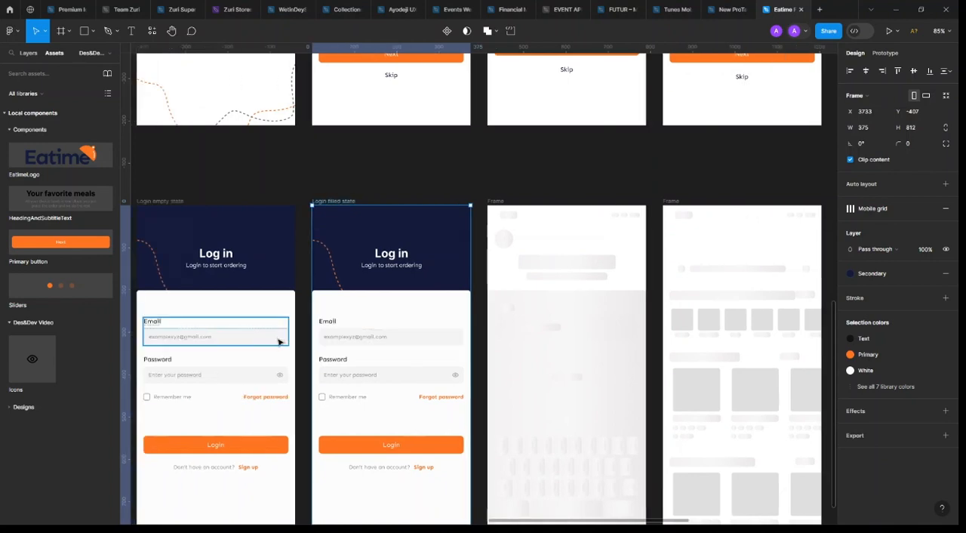
{"action": "scroll", "coordinate": [479, 337], "scroll_direction": "up", "scroll_amount": 5, "text": "ctrl"}
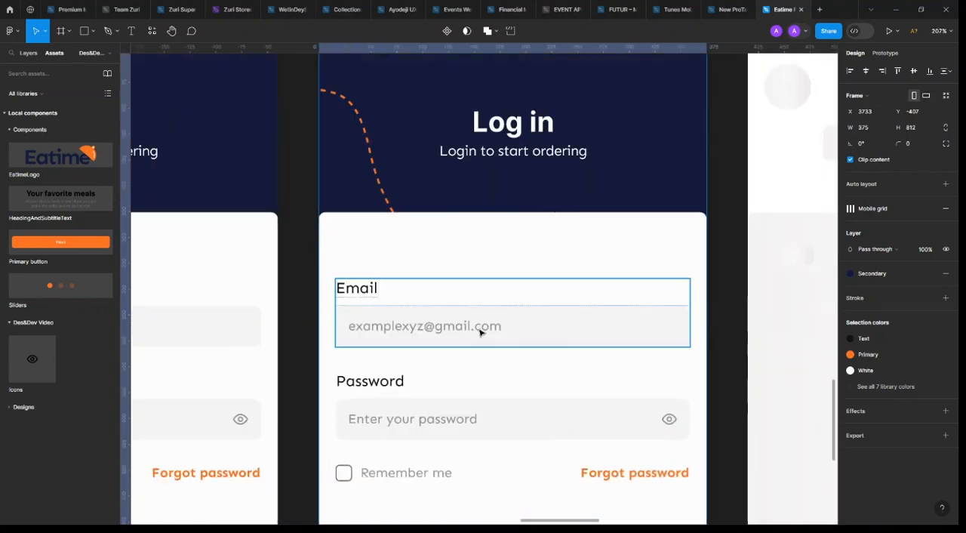
{"action": "left_click", "coordinate": [478, 332], "text": "ctrl"}
{"action": "left_click", "coordinate": [925, 184]}
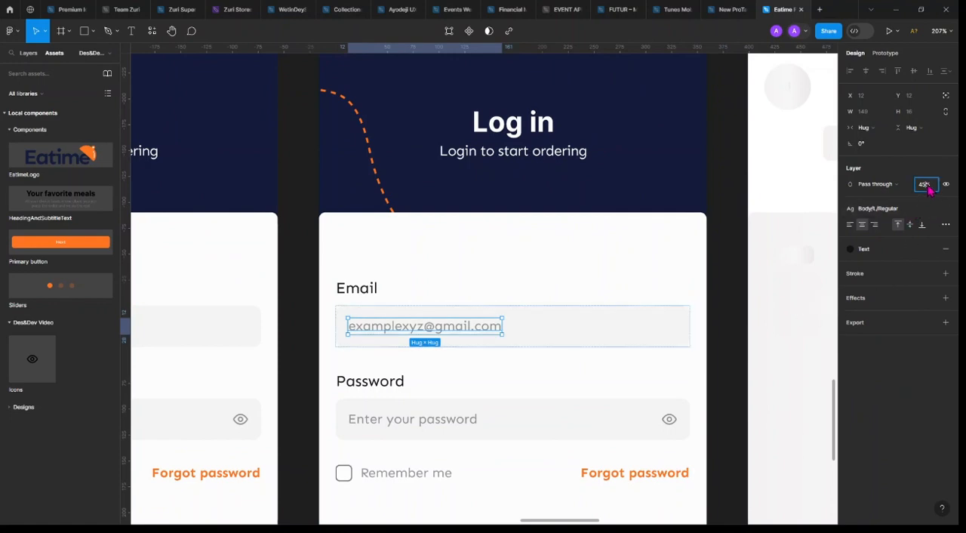
{"action": "type", "text": "100"}
{"action": "key", "text": "Return"}
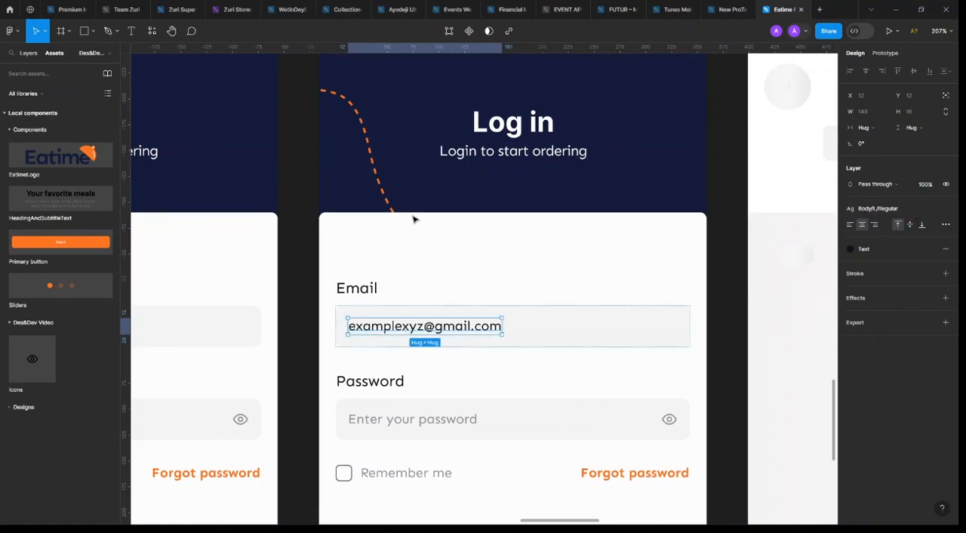
Replace the Password field's placeholder in the filled state with a row of 14 asterisks and set that text's opacity to 100%
{"action": "left_click", "coordinate": [442, 420], "text": "ctrl"}
{"action": "double_click", "coordinate": [442, 419]}
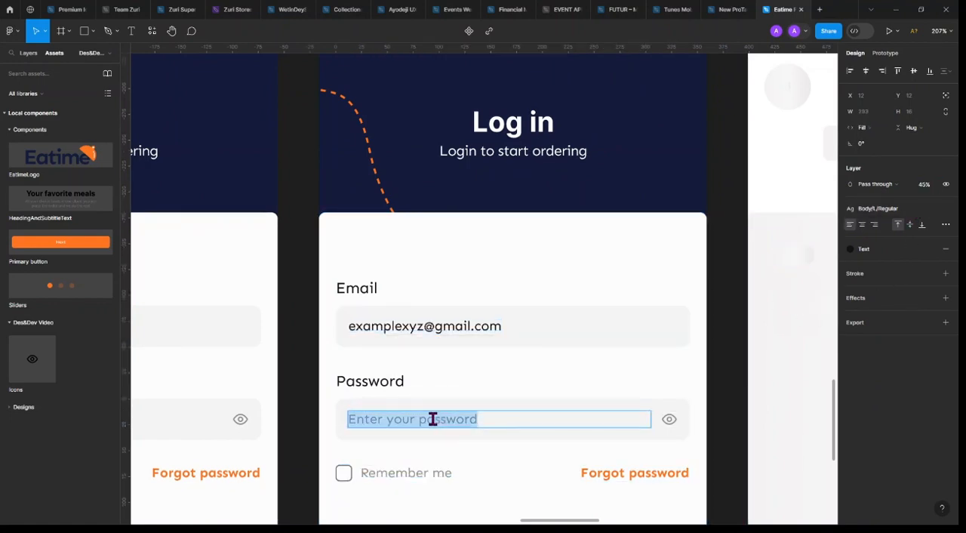
{"action": "type", "text": "***********"}
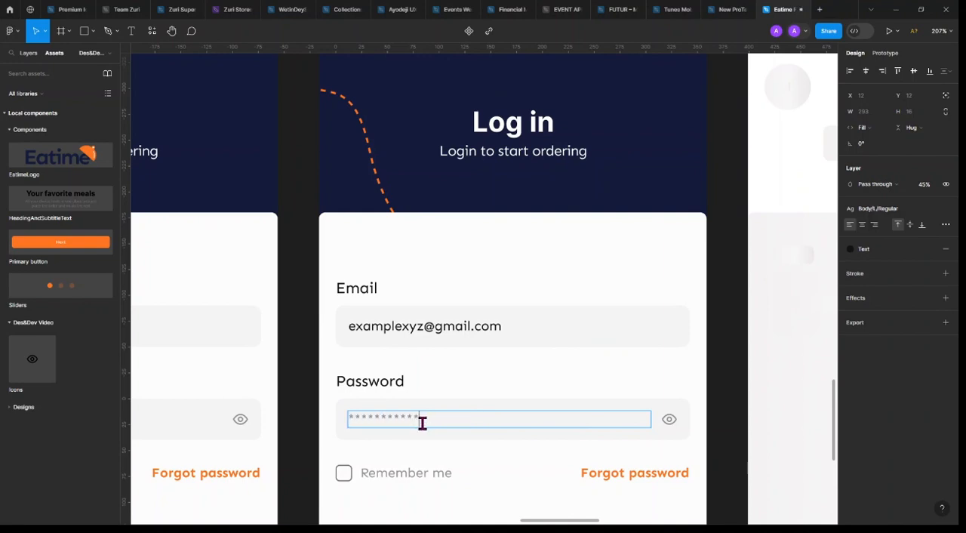
{"action": "type", "text": "***"}
{"action": "key", "text": "Escape"}
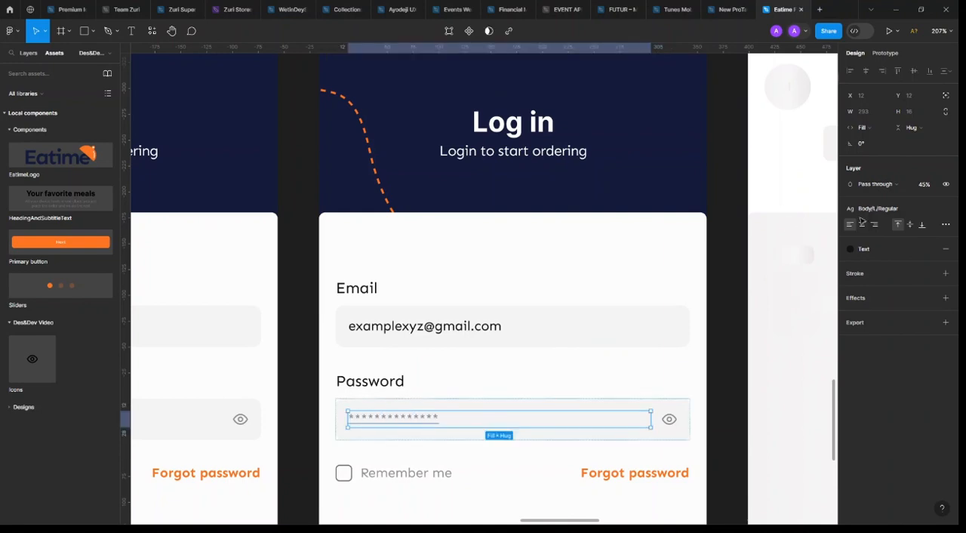
{"action": "left_click", "coordinate": [925, 185]}
{"action": "type", "text": "100"}
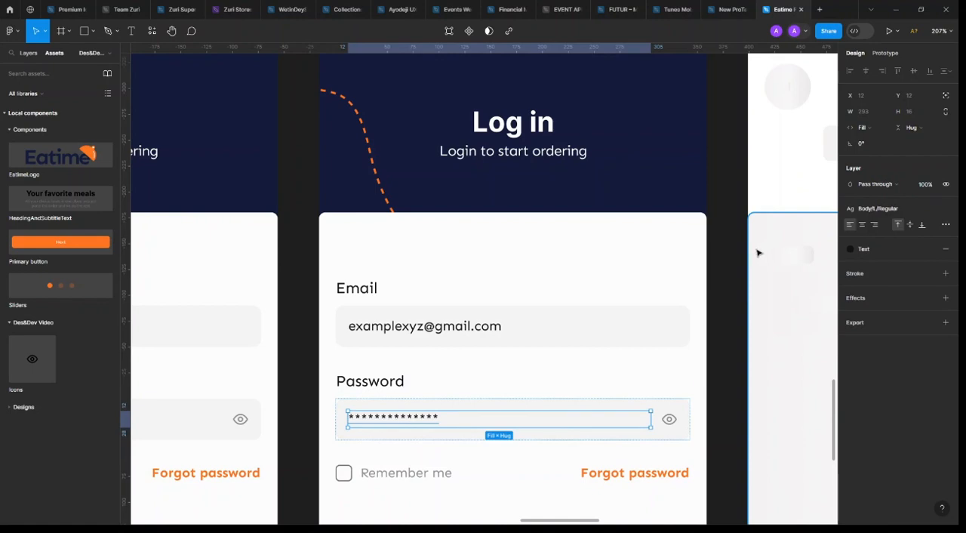
Switch the icon in the filled state's Password field to the eye-off variant
{"action": "left_click", "coordinate": [669, 420]}
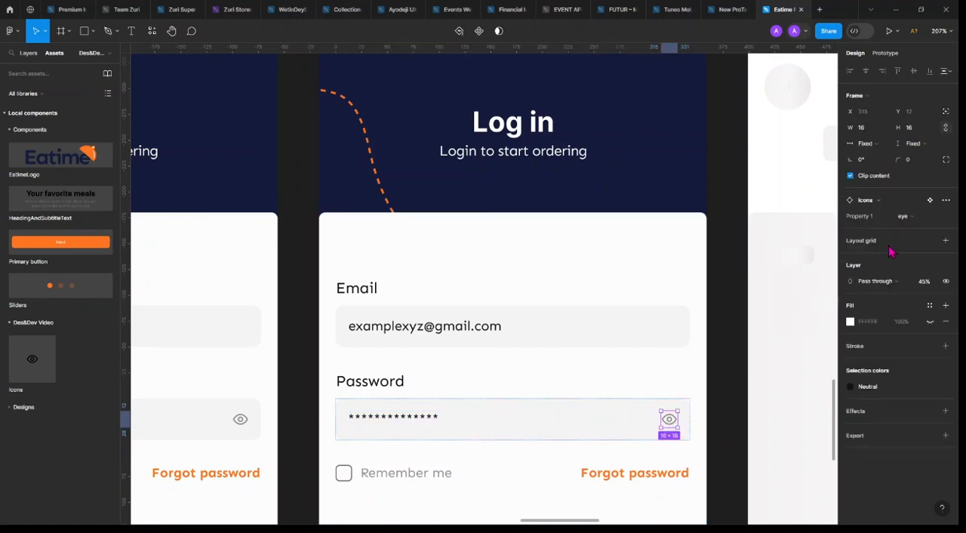
{"action": "left_click", "coordinate": [925, 223]}
{"action": "left_click", "coordinate": [915, 232]}
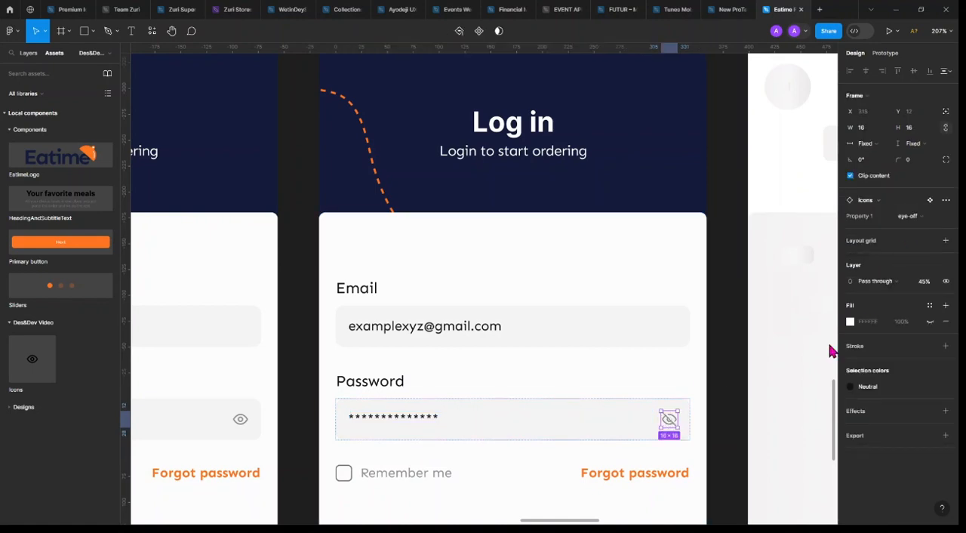
{"action": "left_click", "coordinate": [719, 401]}
{"action": "scroll", "coordinate": [713, 403], "scroll_direction": "down", "scroll_amount": 5}
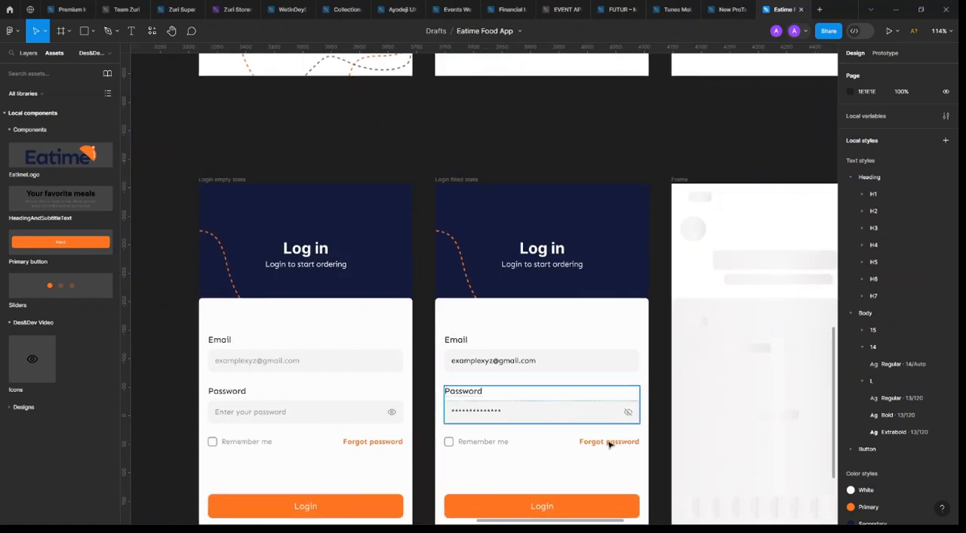
Move the wireframe frame beside "Login filled state" to the end of the row and duplicate "Login filled state" into the gap
{"action": "scroll", "coordinate": [574, 414], "scroll_direction": "down", "scroll_amount": 3}
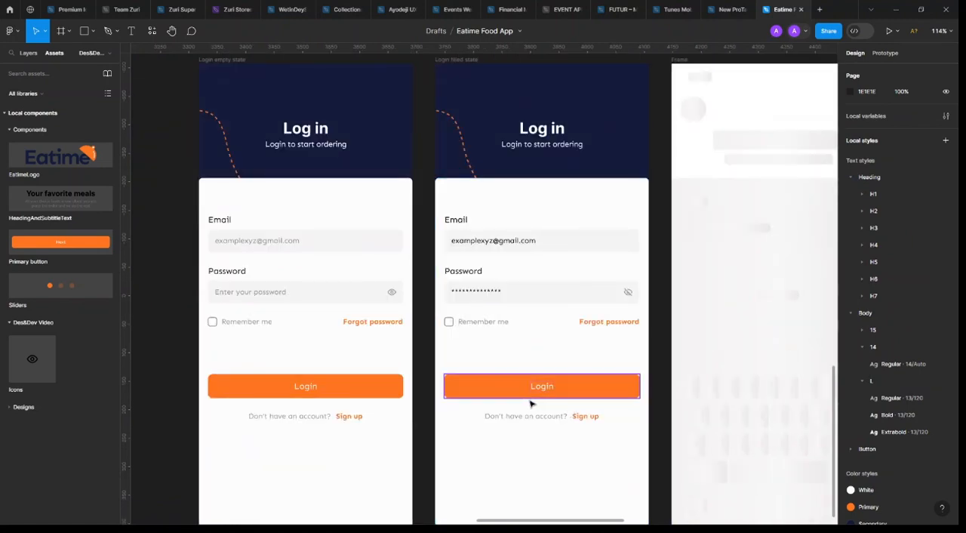
{"action": "scroll", "coordinate": [530, 403], "scroll_direction": "down", "scroll_amount": 5}
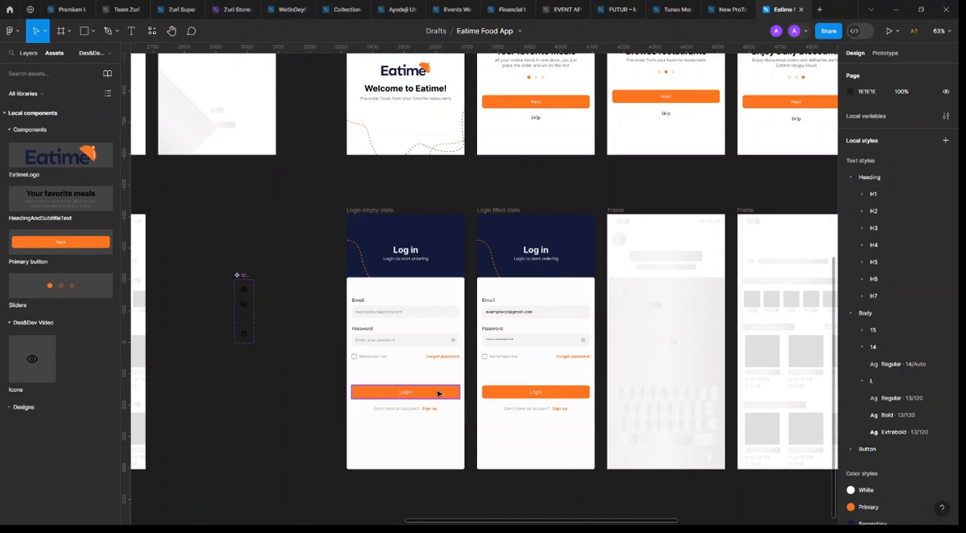
{"action": "scroll", "coordinate": [442, 360], "scroll_direction": "right", "scroll_amount": 5}
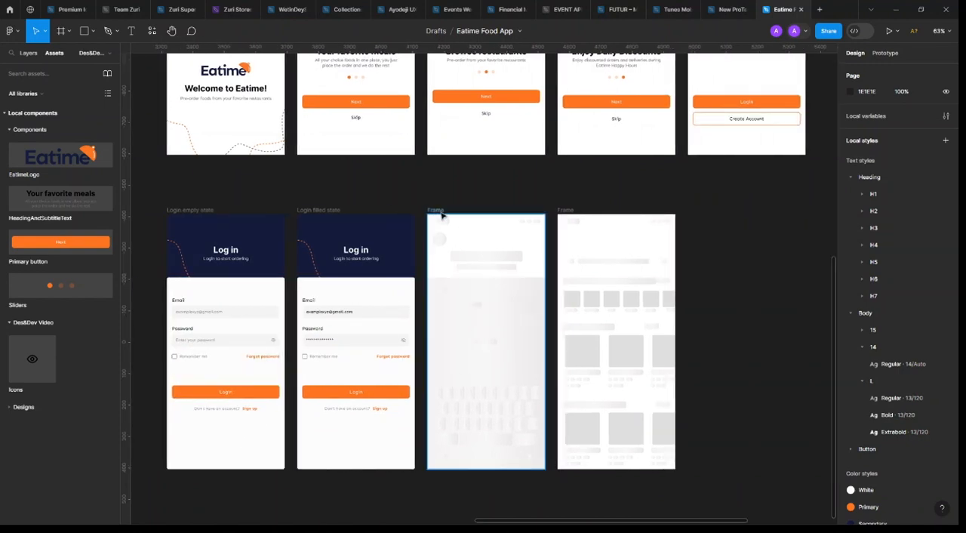
{"action": "left_click", "coordinate": [436, 209]}
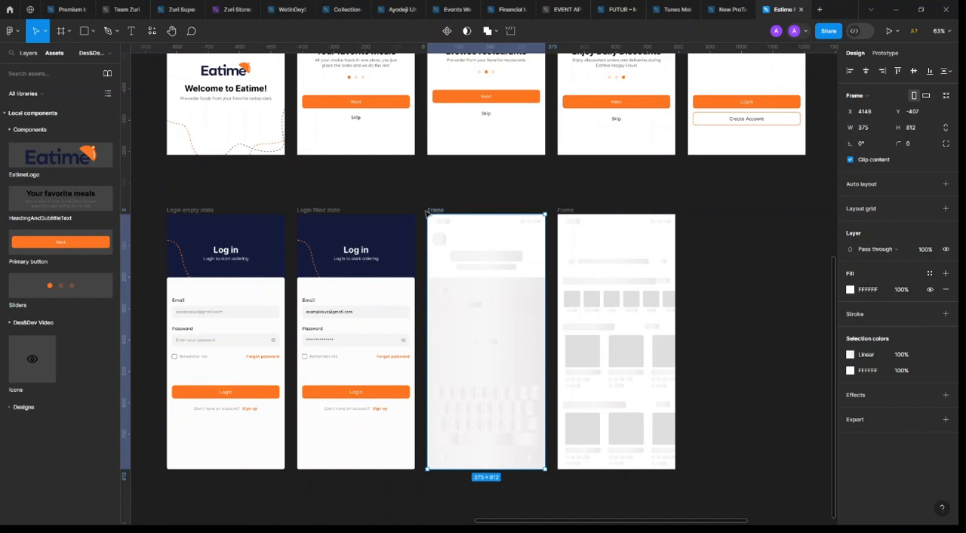
{"action": "scroll", "coordinate": [470, 298], "scroll_direction": "down", "scroll_amount": 1}
{"action": "scroll", "coordinate": [470, 298], "scroll_direction": "up", "scroll_amount": 1}
{"action": "scroll", "coordinate": [470, 300], "scroll_direction": "right", "scroll_amount": 2}
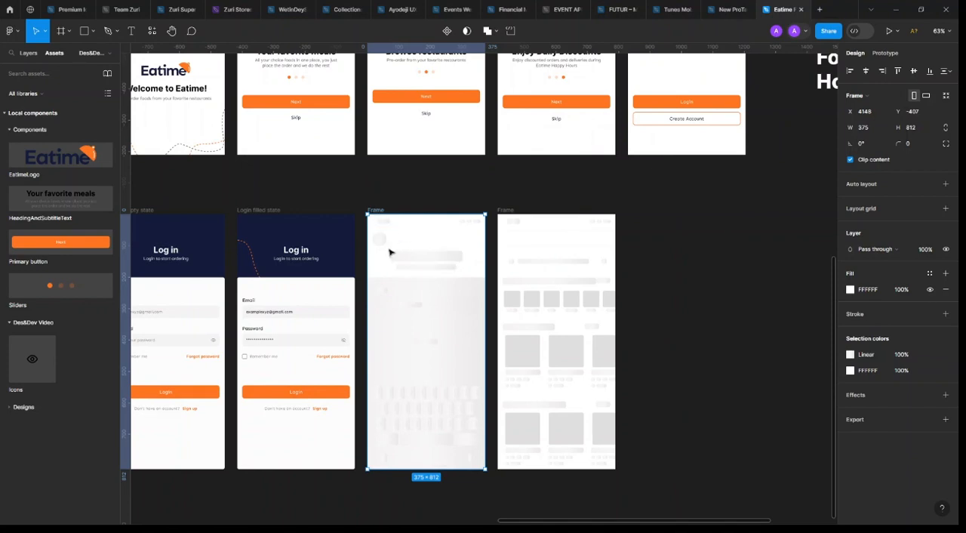
{"action": "left_click_drag", "start_coordinate": [416, 340], "coordinate": [706, 352]}
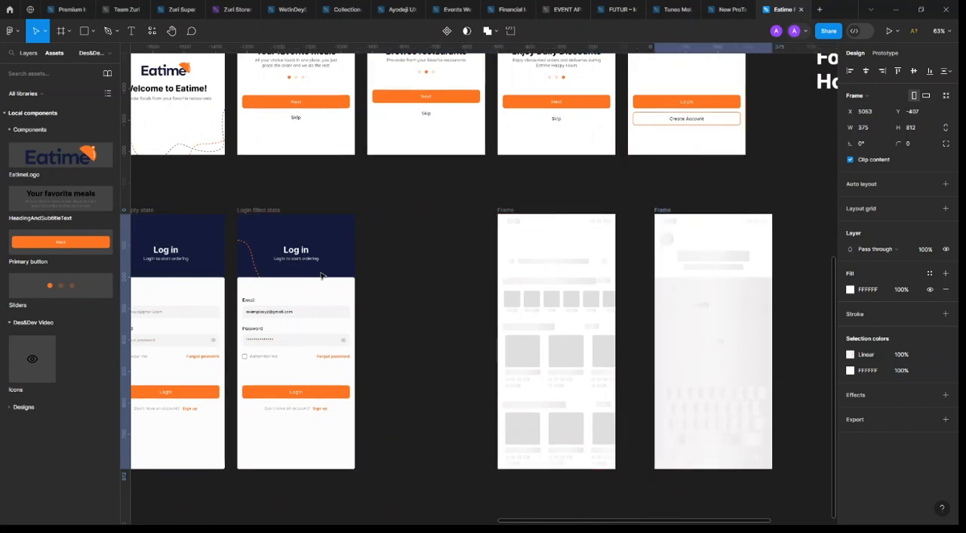
{"action": "left_click", "coordinate": [322, 274]}
{"action": "key", "text": "ctrl+d"}
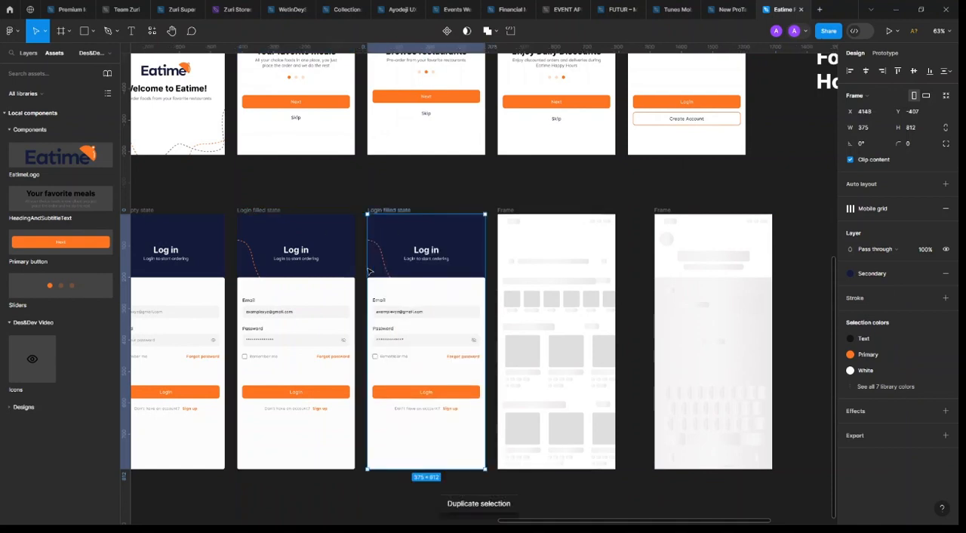
Change the duplicated login frame's heading to "Forgot password"
{"action": "scroll", "coordinate": [398, 258], "scroll_direction": "up", "scroll_amount": 3}
{"action": "left_click", "coordinate": [415, 251]}
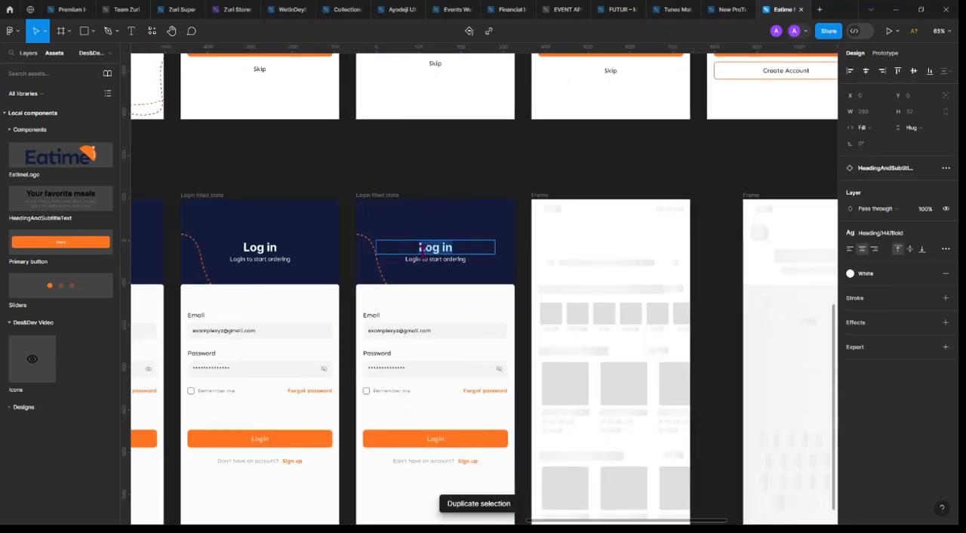
{"action": "key", "text": "Return"}
{"action": "type", "text": "Forgot P"}
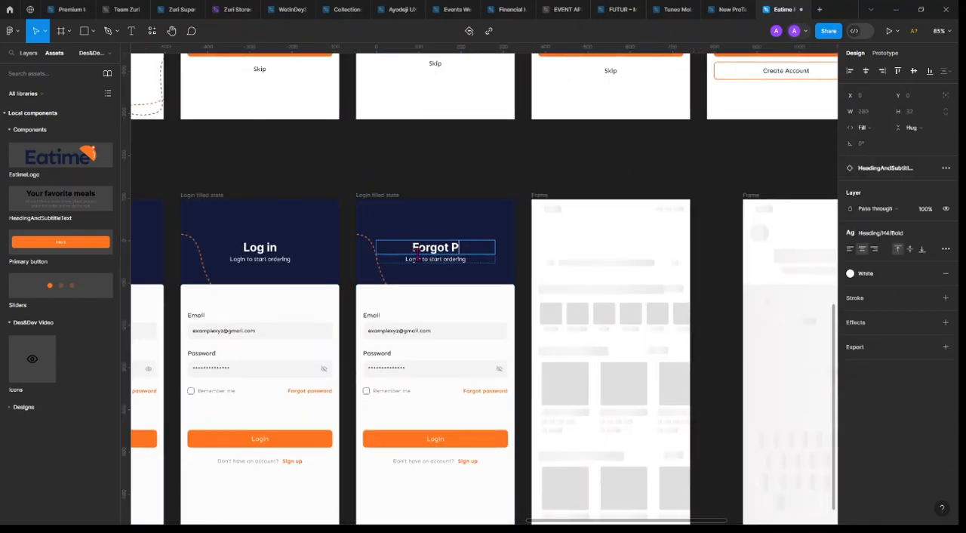
{"action": "type", "text": "assword"}
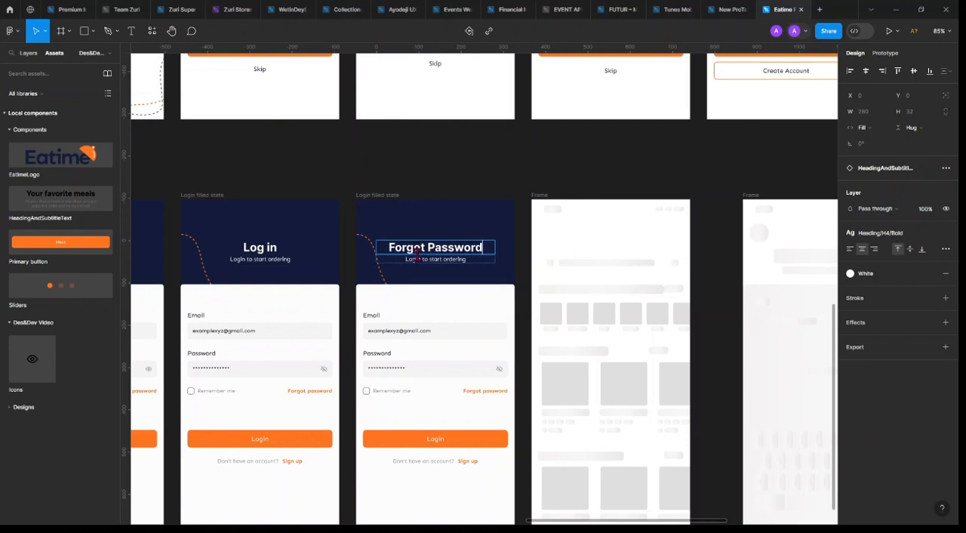
{"action": "key", "text": "BackSpace"}
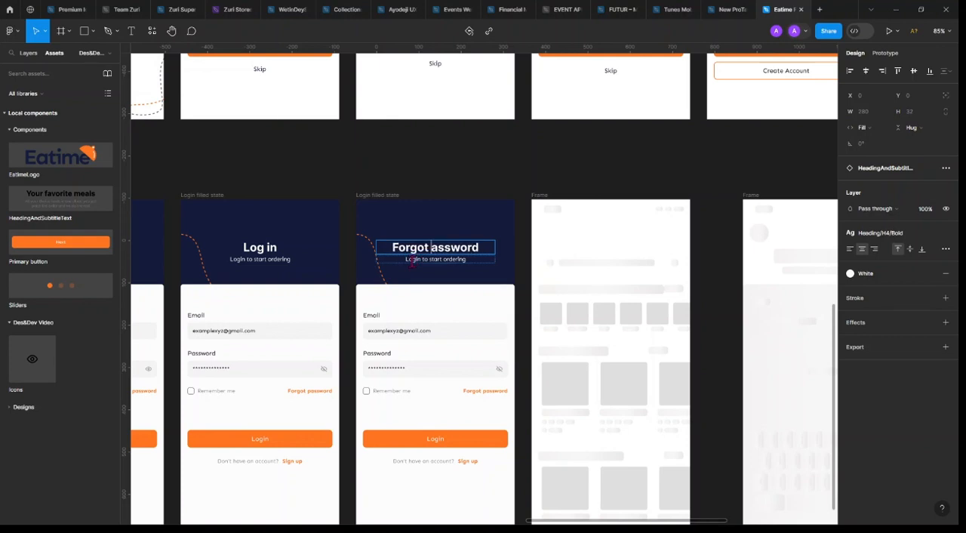
{"action": "type", "text": "p"}
{"action": "left_click", "coordinate": [516, 293]}
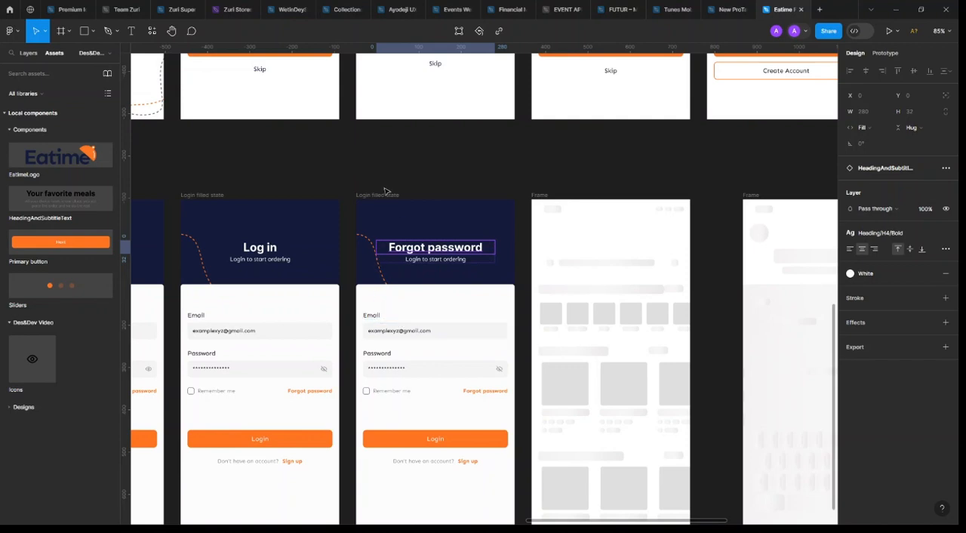
Rename the duplicated frame "Forgot password", copying the name from the list of screens
{"action": "scroll", "coordinate": [385, 191], "scroll_direction": "down", "scroll_amount": 5}
{"action": "scroll", "coordinate": [790, 205], "scroll_direction": "up", "scroll_amount": 3}
{"action": "left_click", "coordinate": [791, 205]}
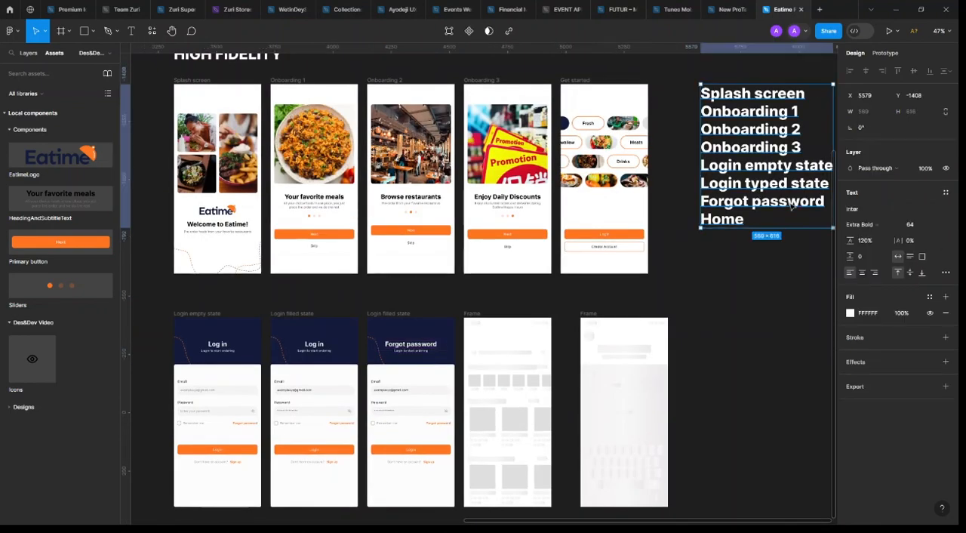
{"action": "double_click", "coordinate": [791, 205]}
{"action": "left_click_drag", "start_coordinate": [824, 202], "coordinate": [696, 202]}
{"action": "key", "text": "ctrl+c"}
{"action": "key", "text": "Escape"}
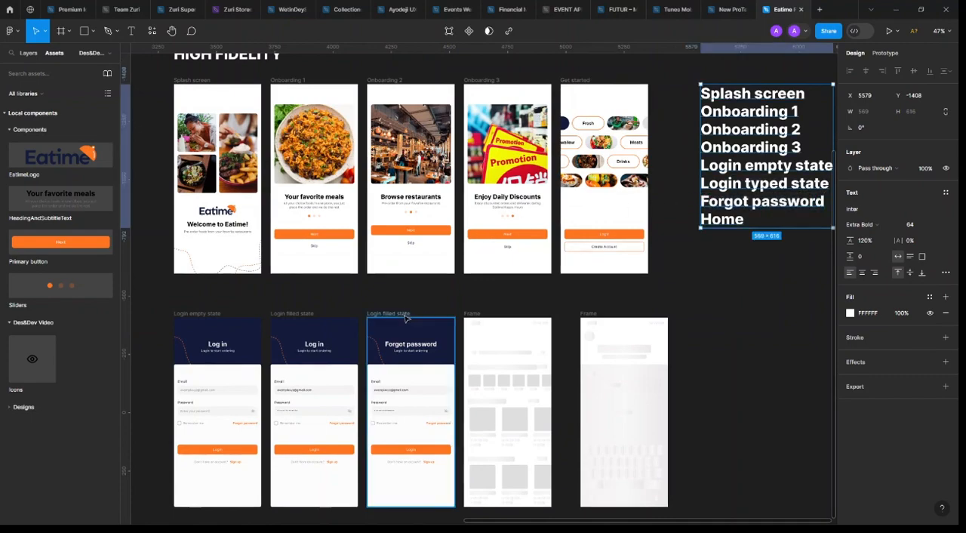
{"action": "left_click", "coordinate": [405, 315]}
{"action": "double_click", "coordinate": [407, 315]}
{"action": "key", "text": "ctrl+v"}
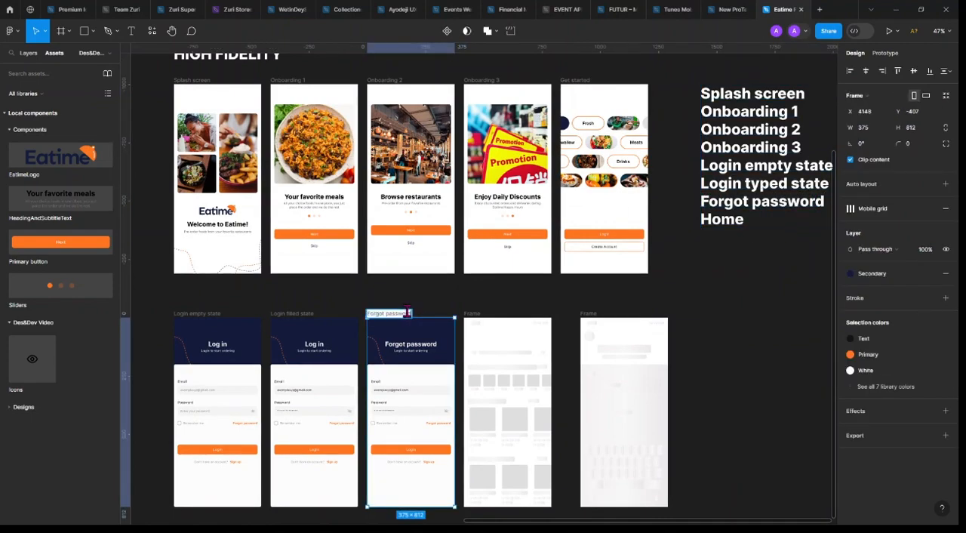
{"action": "key", "text": "Return"}
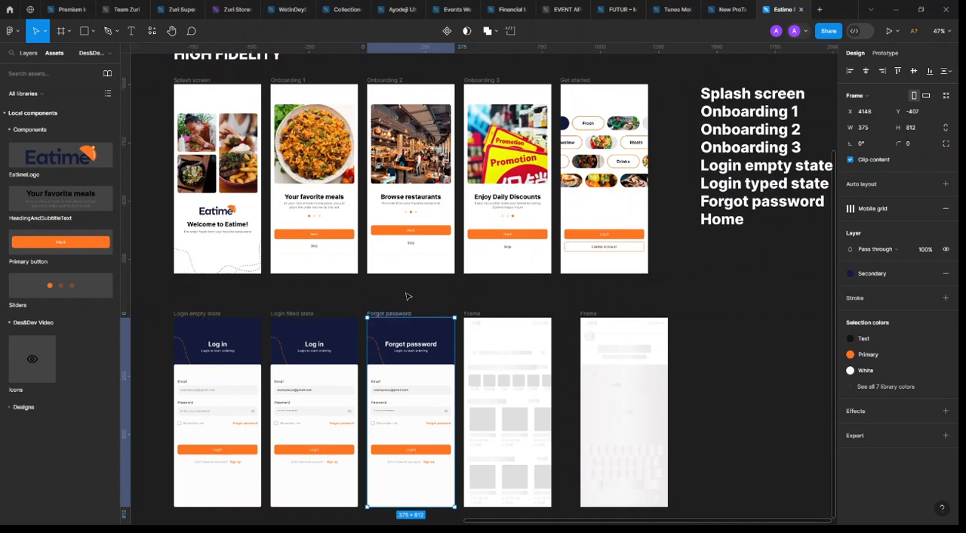
Move the Icons component set to X 2873, Y -407, level with the top of the login frames
{"action": "scroll", "coordinate": [406, 296], "scroll_direction": "up", "scroll_amount": 2}
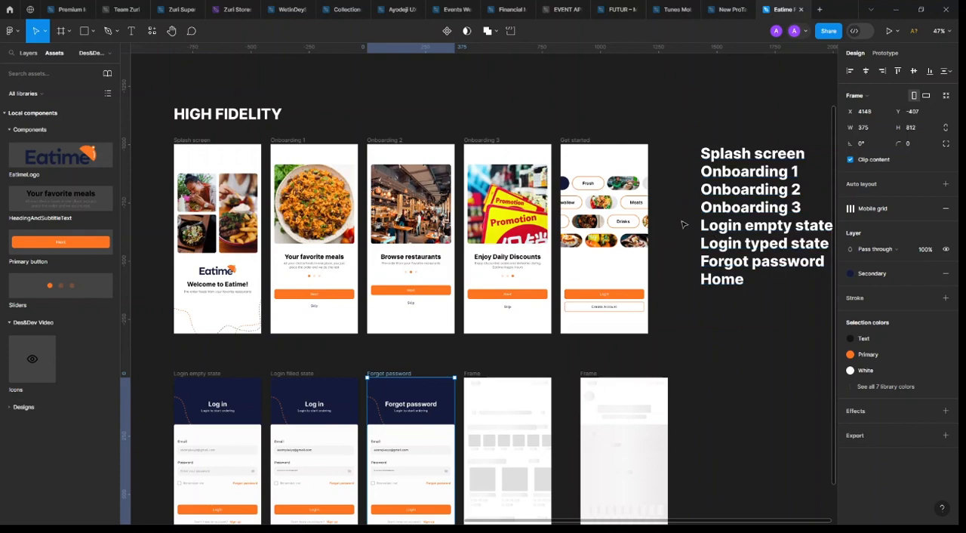
{"action": "scroll", "coordinate": [667, 229], "scroll_direction": "left", "scroll_amount": 5}
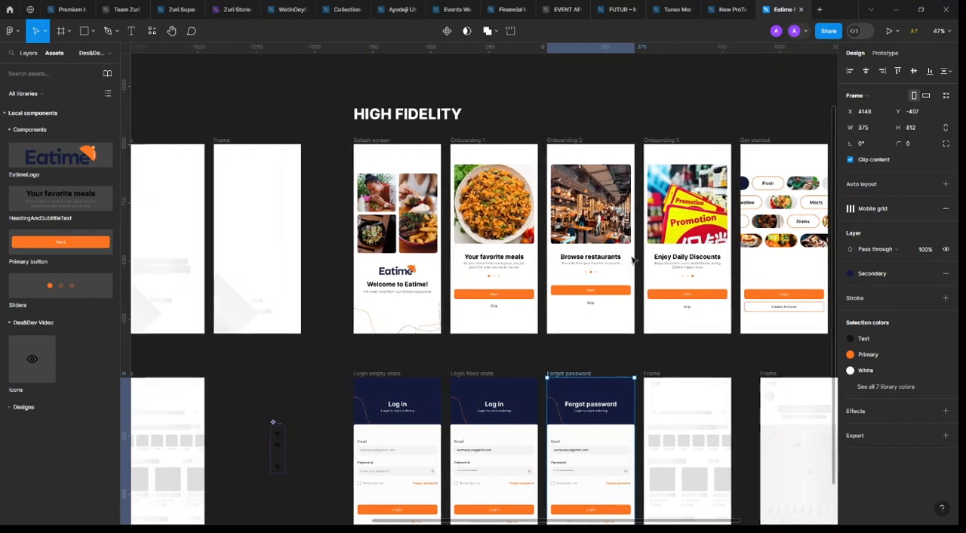
{"action": "scroll", "coordinate": [528, 246], "scroll_direction": "down", "scroll_amount": 3}
{"action": "scroll", "coordinate": [528, 246], "scroll_direction": "right", "scroll_amount": 2}
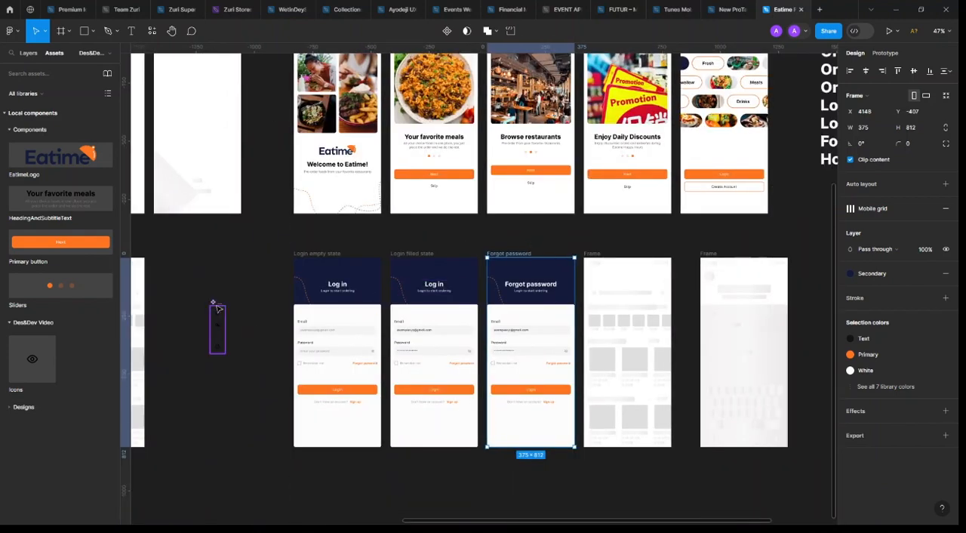
{"action": "left_click_drag", "start_coordinate": [212, 300], "coordinate": [194, 254]}
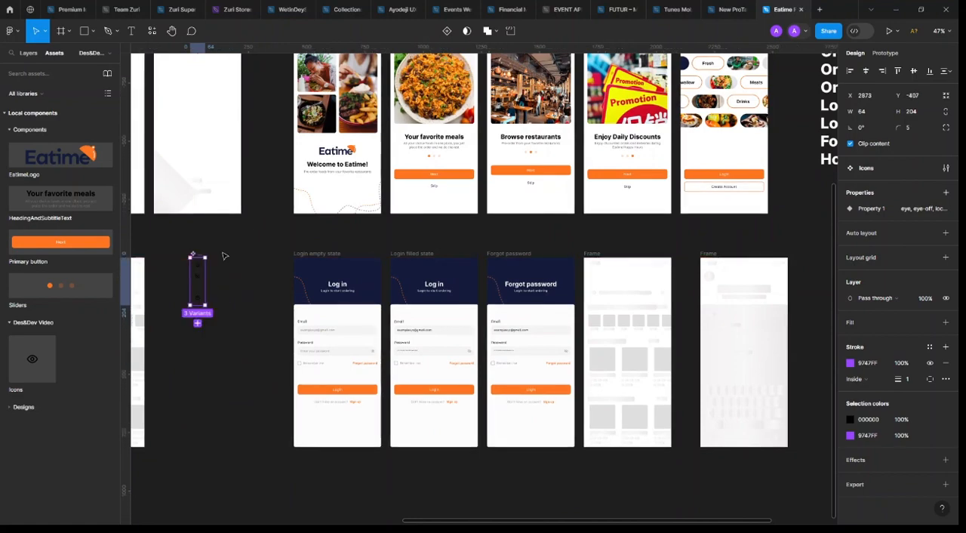
{"action": "scroll", "coordinate": [595, 234], "scroll_direction": "up", "scroll_amount": 2}
{"action": "scroll", "coordinate": [593, 234], "scroll_direction": "right", "scroll_amount": 2}
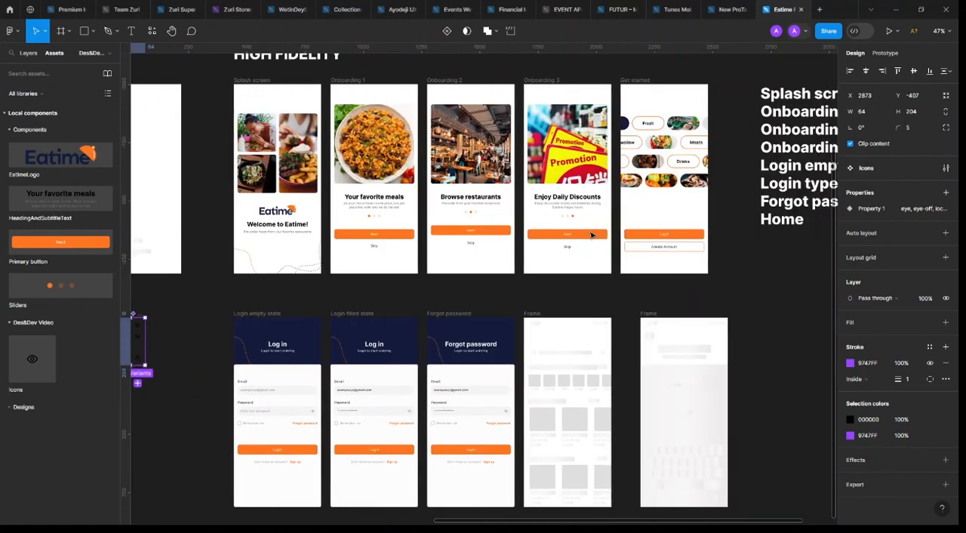
{"action": "scroll", "coordinate": [590, 237], "scroll_direction": "up", "scroll_amount": 2}
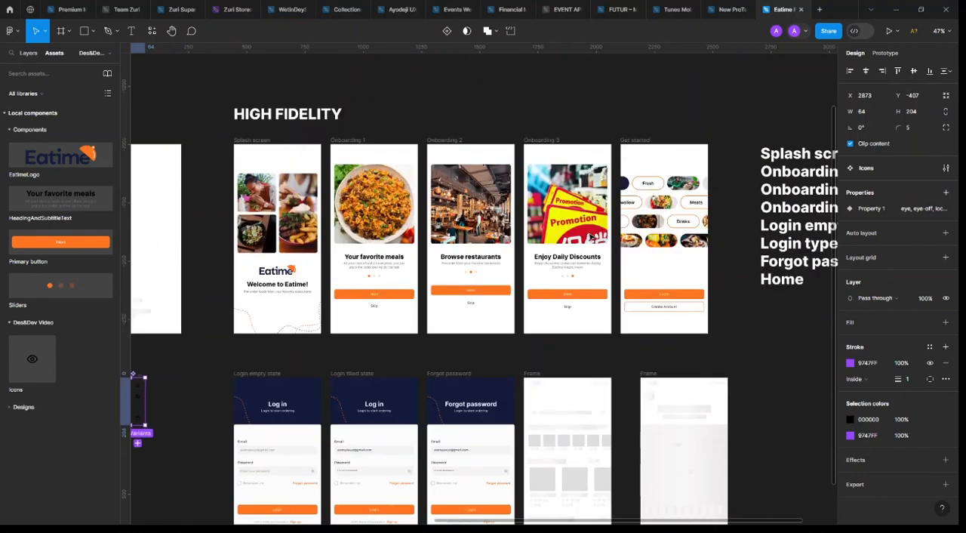
{"action": "left_click", "coordinate": [468, 121]}
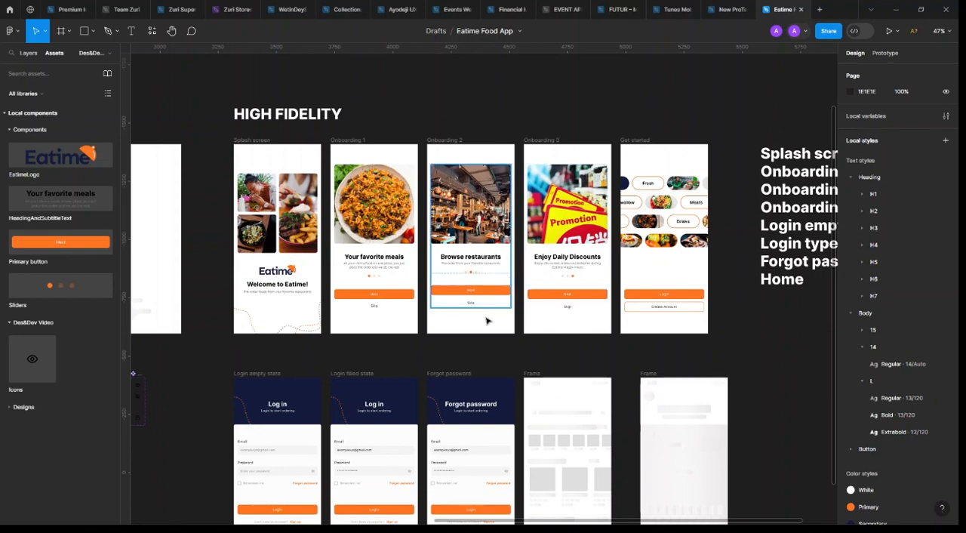
Replace the subtitle in the "Forgot password" frame with "Hi, let' reset your password"
{"action": "scroll", "coordinate": [489, 230], "scroll_direction": "down", "scroll_amount": 2}
{"action": "scroll", "coordinate": [493, 385], "scroll_direction": "up", "scroll_amount": 5}
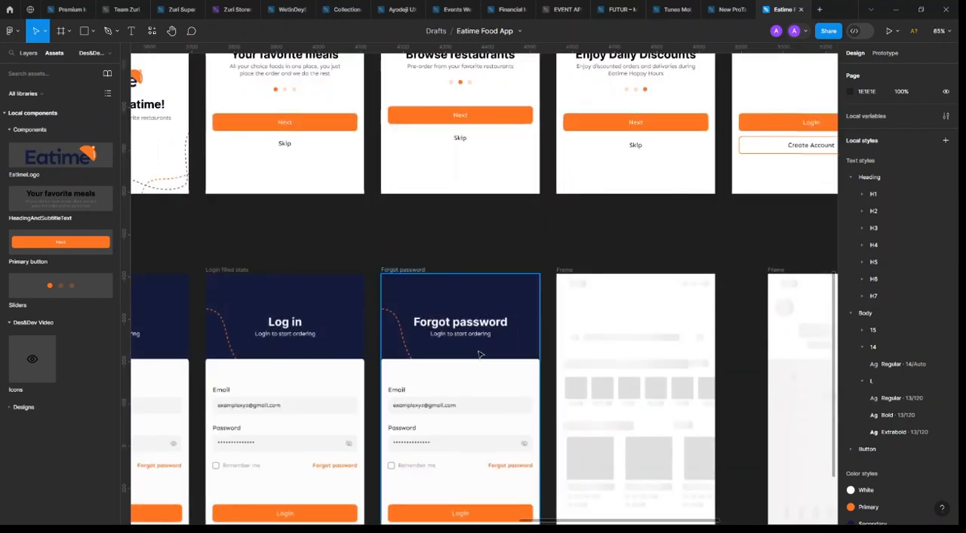
{"action": "double_click", "coordinate": [475, 339]}
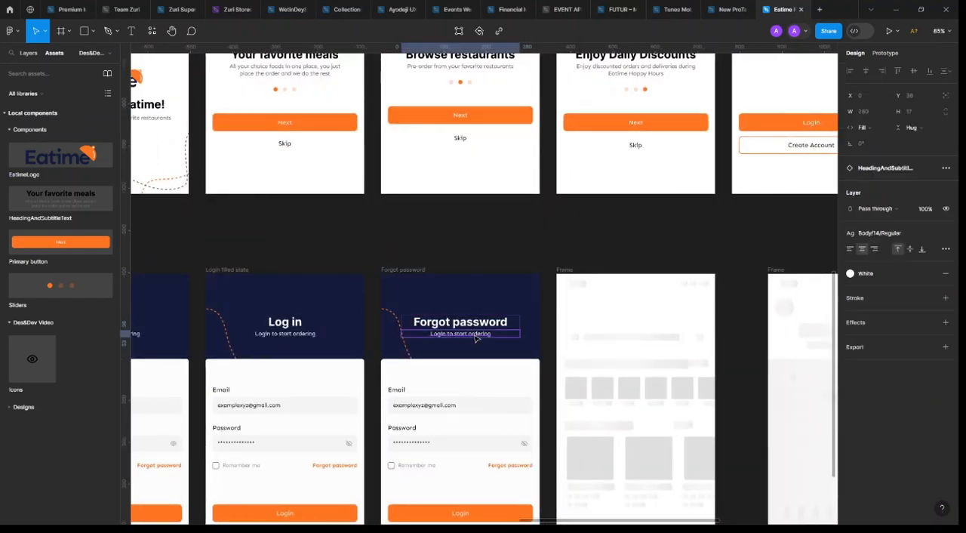
{"action": "type", "text": "Hi"}
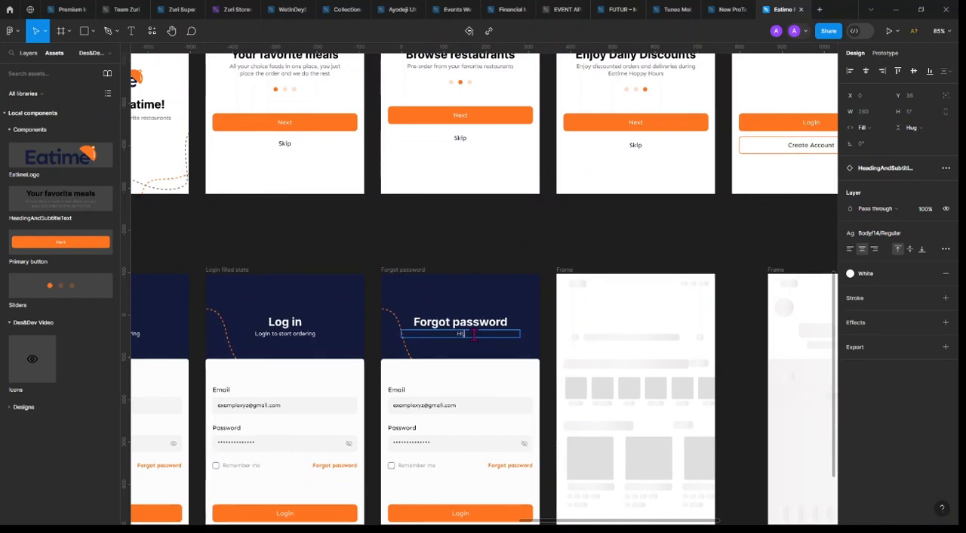
{"action": "type", "text": ", le"}
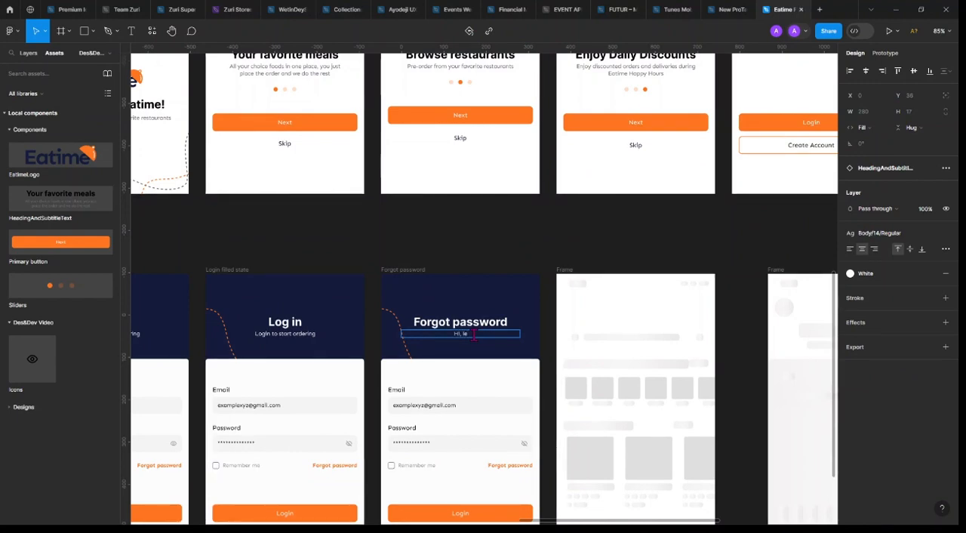
{"action": "type", "text": "t's reset your password"}
{"action": "key", "text": "Escape"}
Hide the Password label and input group in the "Forgot password" frame
{"action": "scroll", "coordinate": [457, 419], "scroll_direction": "up", "scroll_amount": 5}
{"action": "left_click", "coordinate": [412, 390]}
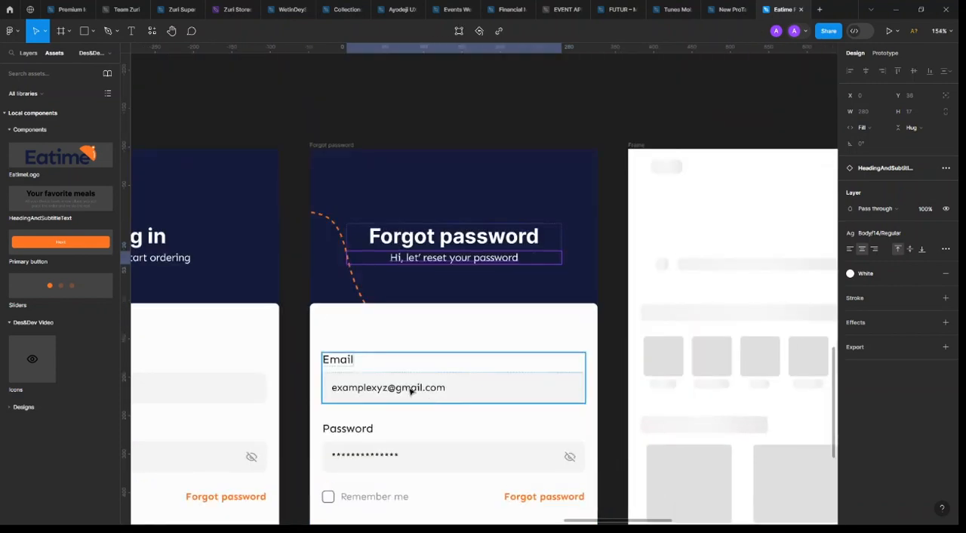
{"action": "scroll", "coordinate": [455, 413], "scroll_direction": "down", "scroll_amount": 3}
{"action": "left_click", "coordinate": [463, 368]}
{"action": "scroll", "coordinate": [461, 368], "scroll_direction": "down", "scroll_amount": 3}
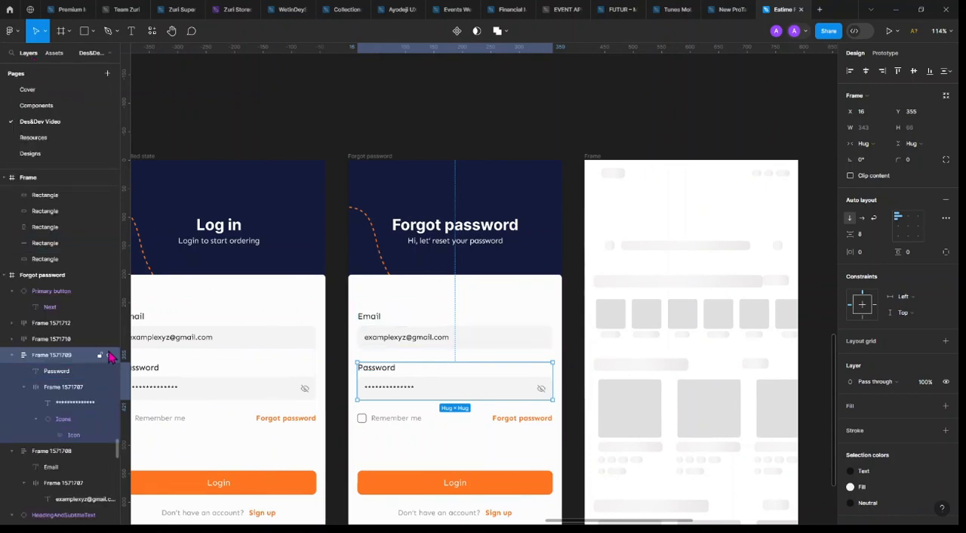
{"action": "left_click", "coordinate": [109, 355]}
Rename the layer of the Email label and input group in the "Forgot password" frame "EmailInputField"
{"action": "left_click", "coordinate": [476, 343]}
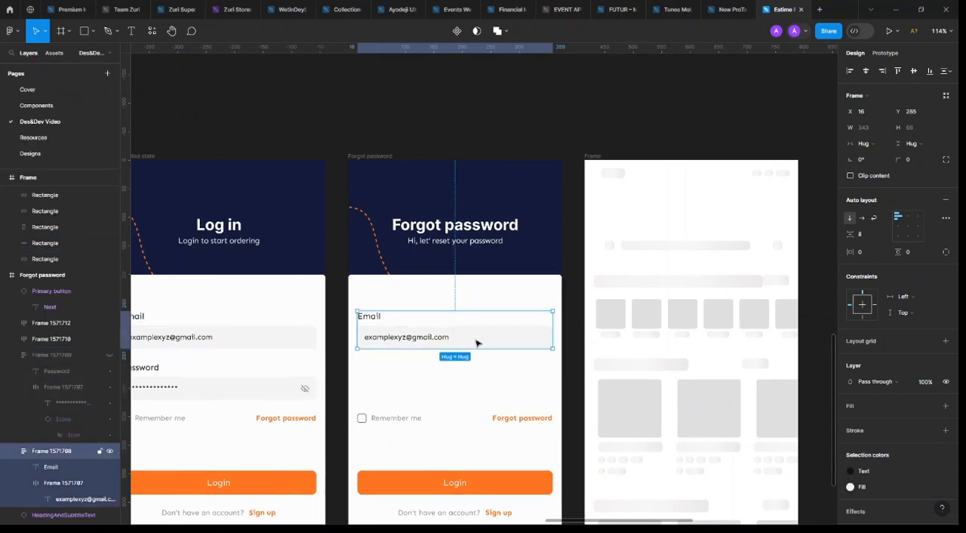
{"action": "double_click", "coordinate": [54, 451]}
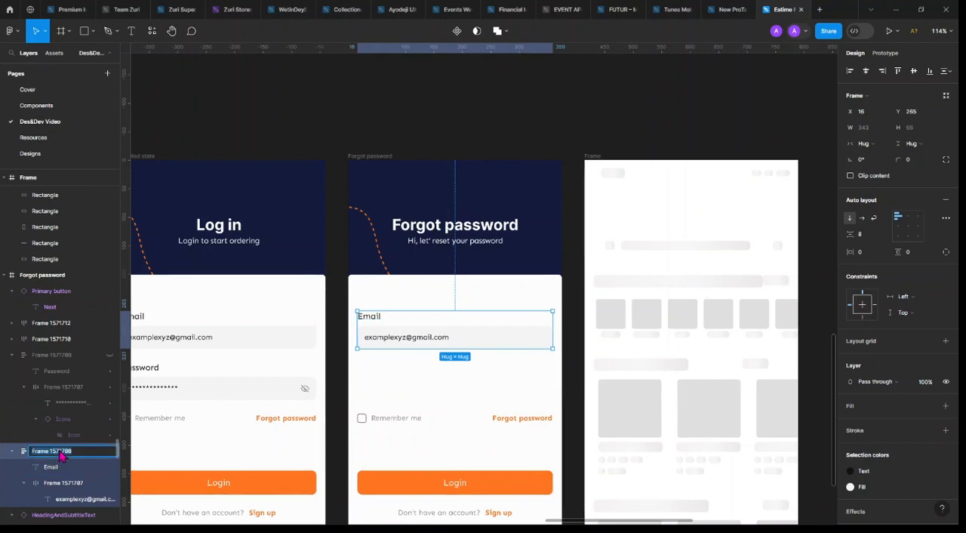
{"action": "type", "text": "EmailI"}
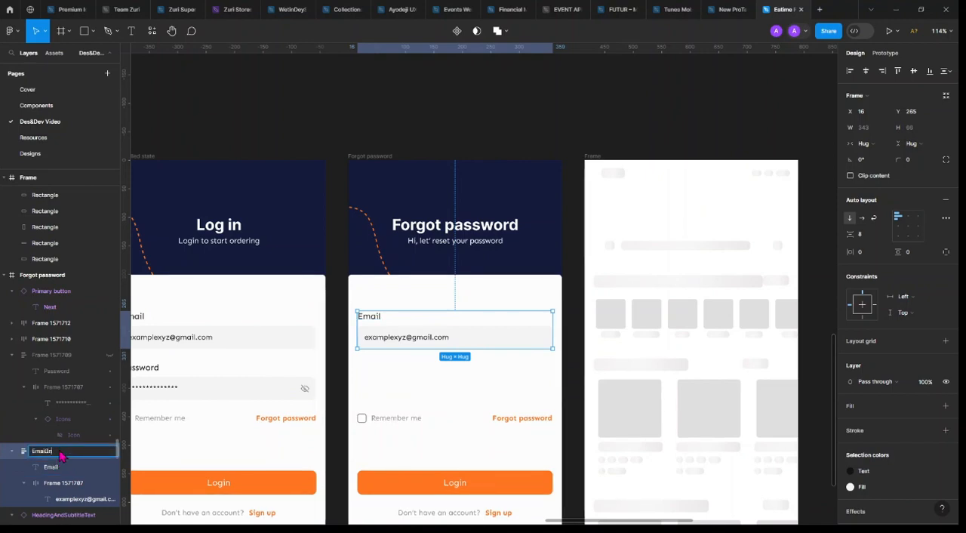
{"action": "type", "text": "nputField"}
{"action": "key", "text": "Return"}
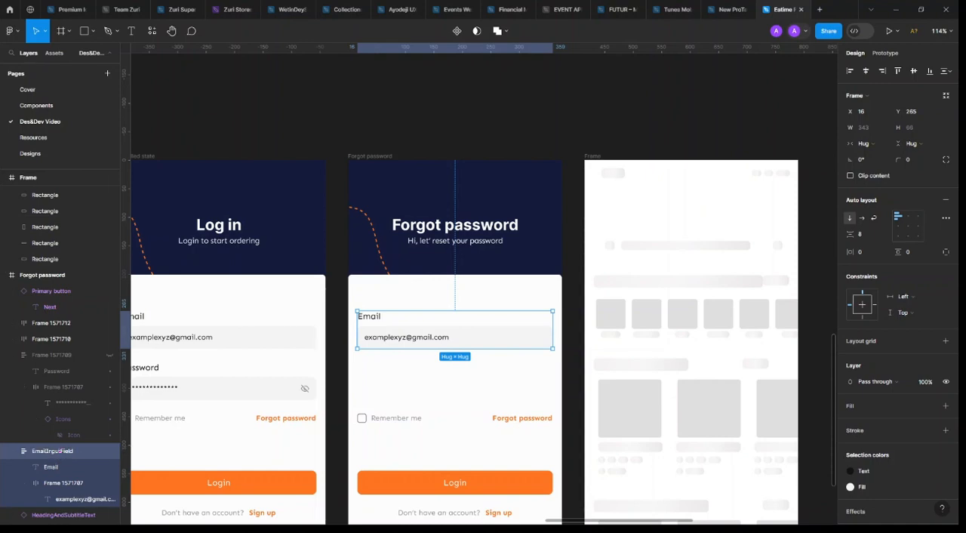
Rename the layer of the input box inside EmailInputField in the "Forgot password" frame "InputField"
{"action": "double_click", "coordinate": [65, 484]}
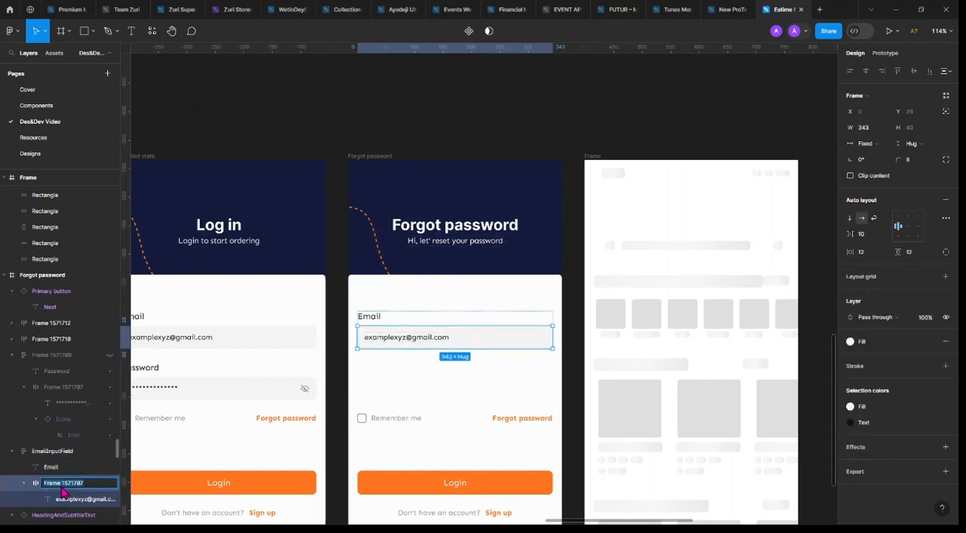
{"action": "type", "text": "InputField"}
{"action": "key", "text": "Return"}
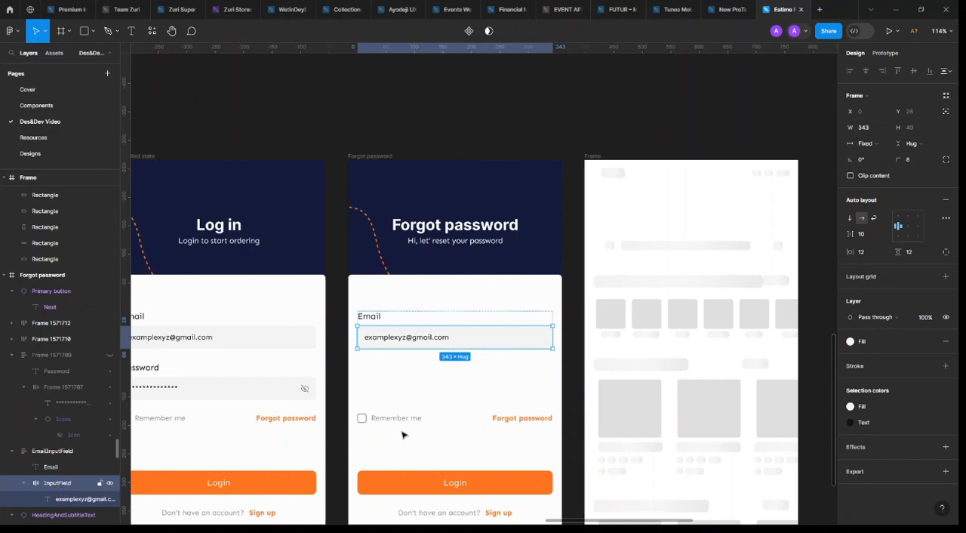
Hide the "Remember me" and "Forgot password" row in the "Forgot password" frame
{"action": "left_click", "coordinate": [478, 324]}
{"action": "scroll", "coordinate": [452, 275], "scroll_direction": "down", "scroll_amount": 3}
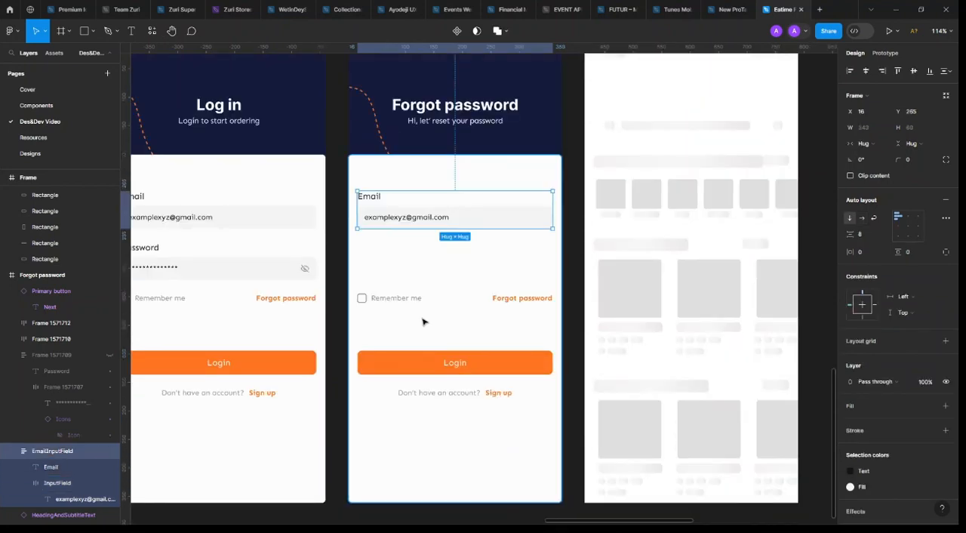
{"action": "left_click", "coordinate": [405, 302]}
{"action": "left_click", "coordinate": [111, 323]}
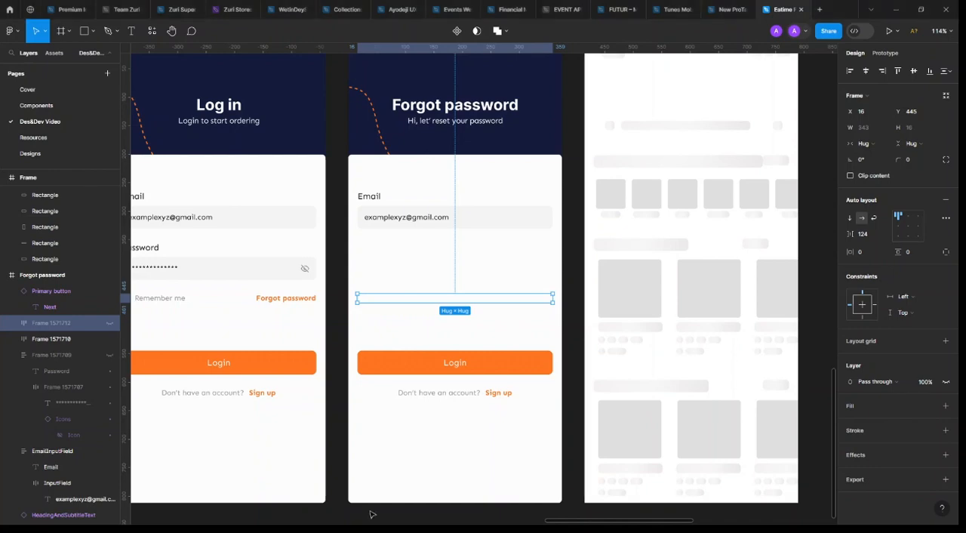
Move the Login button in the "Forgot password" frame up beneath the Email field, to about Y 414
{"action": "left_click", "coordinate": [455, 363]}
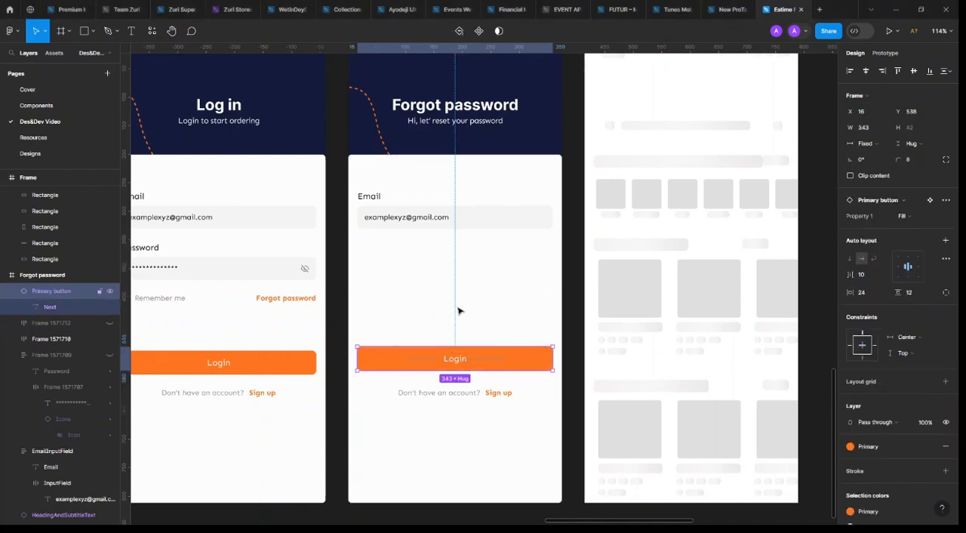
{"action": "left_click_drag", "start_coordinate": [458, 310], "coordinate": [458, 290]}
{"action": "key", "text": "alt"}
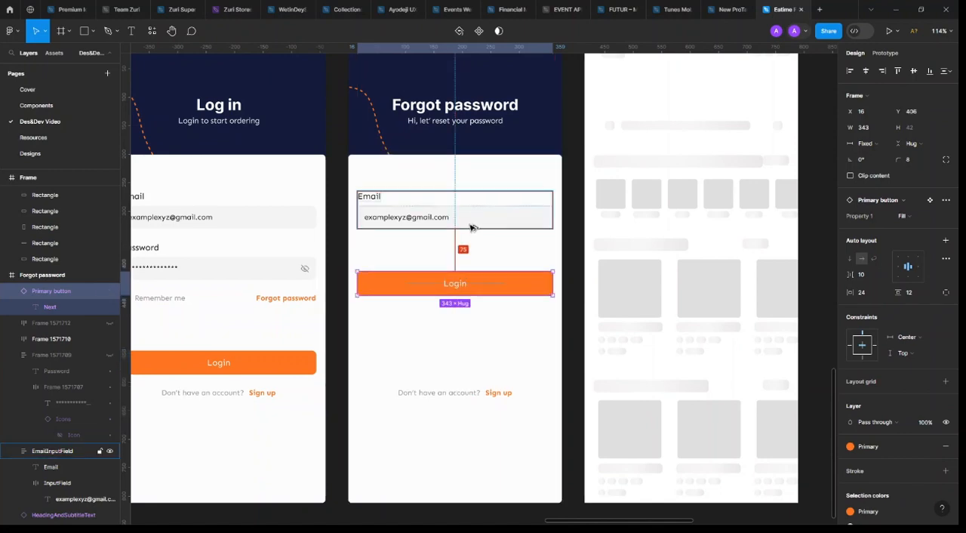
{"action": "left_click", "coordinate": [269, 370]}
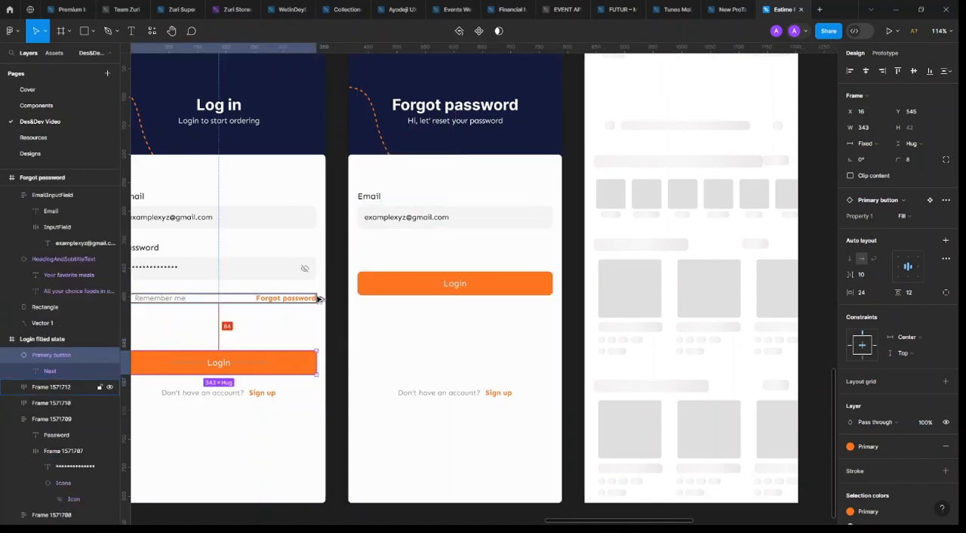
{"action": "left_click", "coordinate": [459, 287]}
{"action": "left_click_drag", "start_coordinate": [471, 287], "coordinate": [472, 297]}
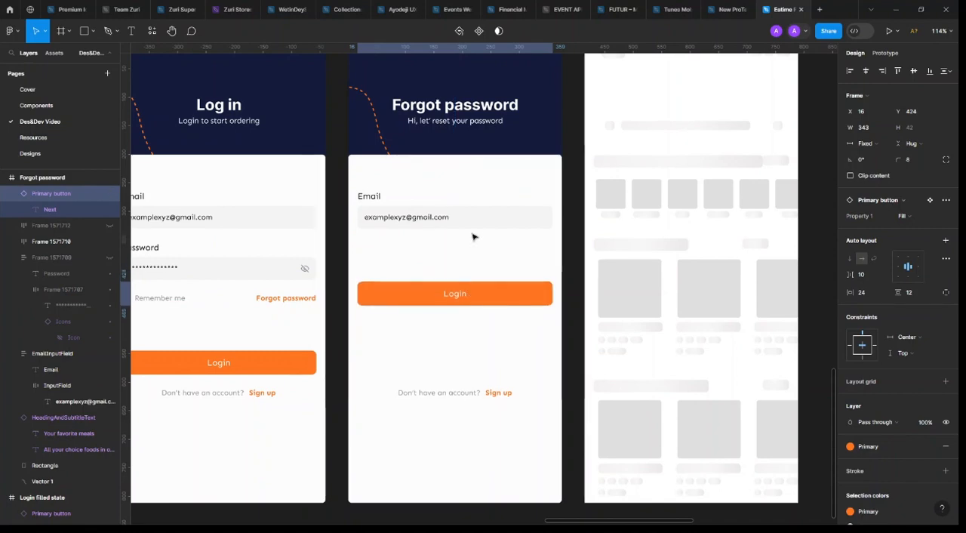
{"action": "key", "text": "alt"}
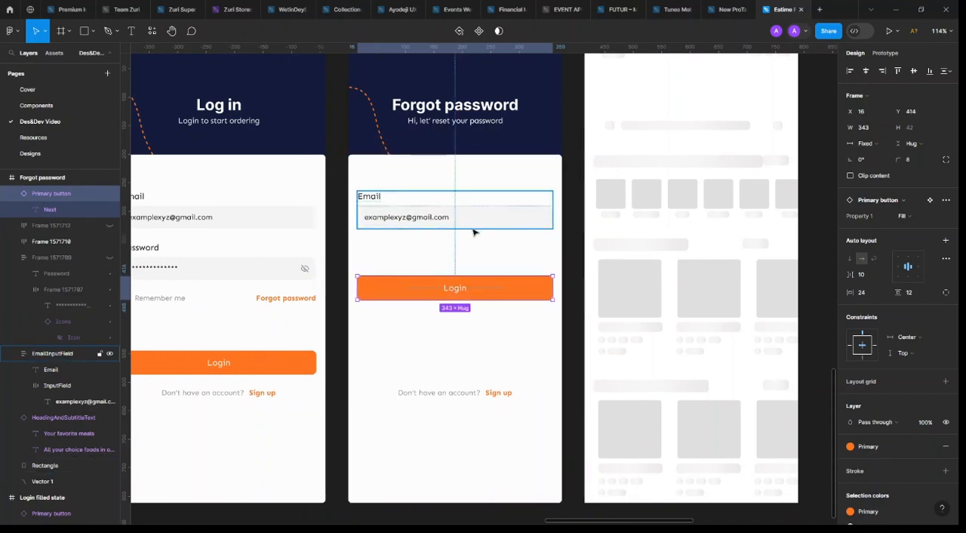
{"action": "left_click_drag", "start_coordinate": [455, 298], "coordinate": [453, 292]}
Relabel the button in the "Forgot password" frame "Send code" and delete the "Don't have an account? Sign up" line
{"action": "double_click", "coordinate": [453, 291]}
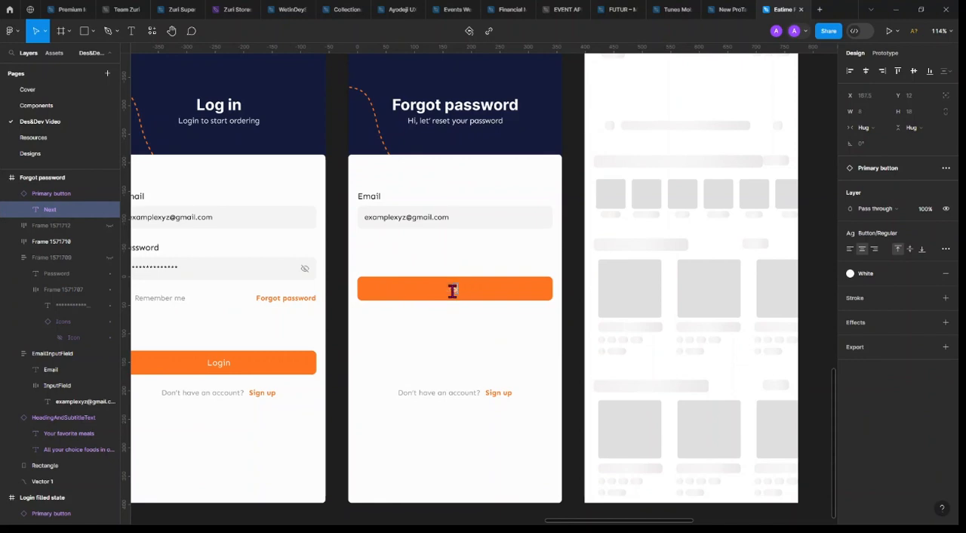
{"action": "type", "text": "Send code"}
{"action": "left_click", "coordinate": [498, 108]}
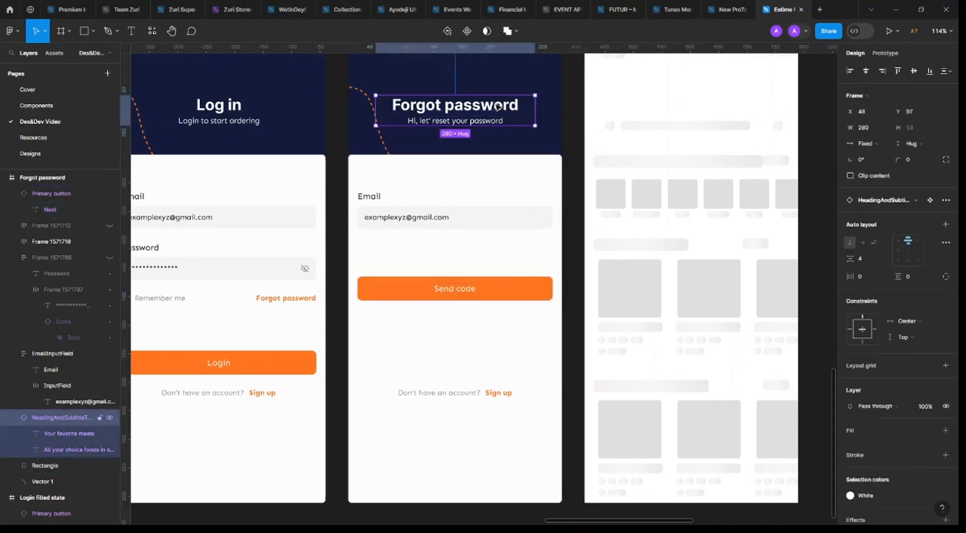
{"action": "left_click", "coordinate": [470, 400]}
{"action": "key", "text": "Delete"}
Paste the copied Alphabet Keyboard into the lower part of the "Forgot password" frame
{"action": "scroll", "coordinate": [498, 430], "scroll_direction": "down", "scroll_amount": 5}
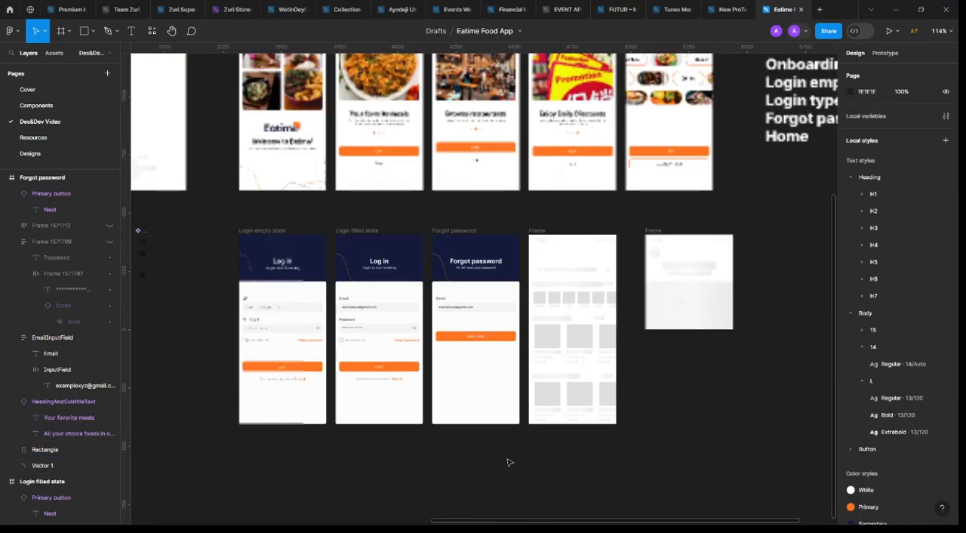
{"action": "scroll", "coordinate": [487, 401], "scroll_direction": "up", "scroll_amount": 2}
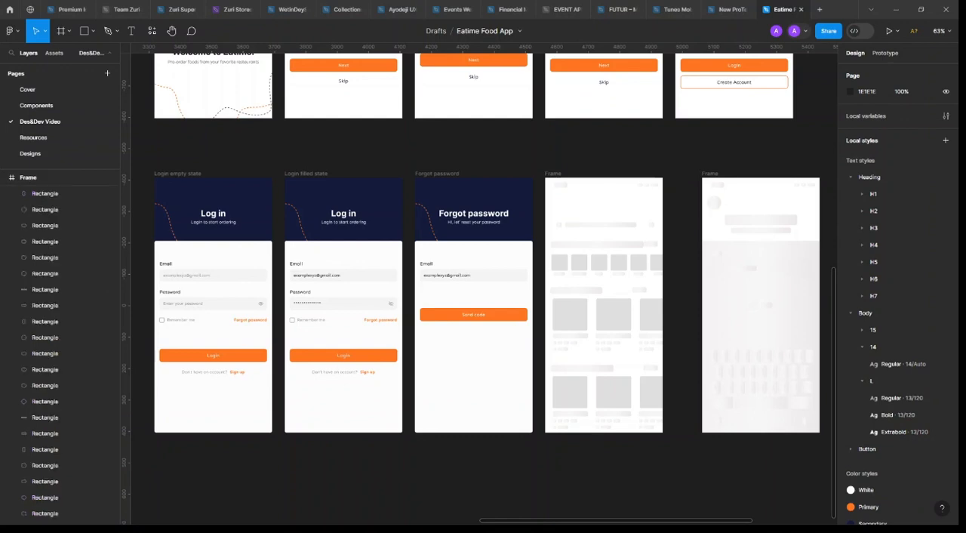
{"action": "left_click", "coordinate": [512, 402]}
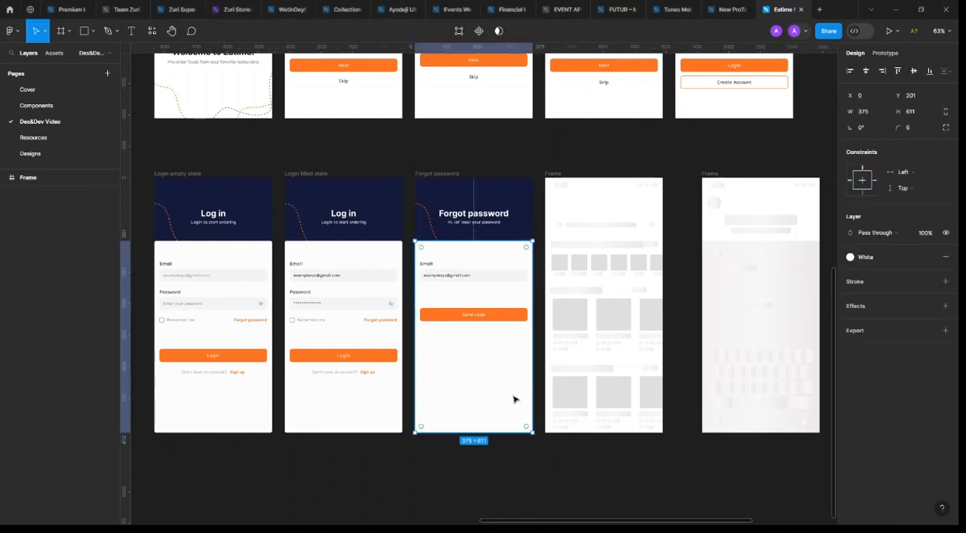
{"action": "key", "text": "ctrl+v"}
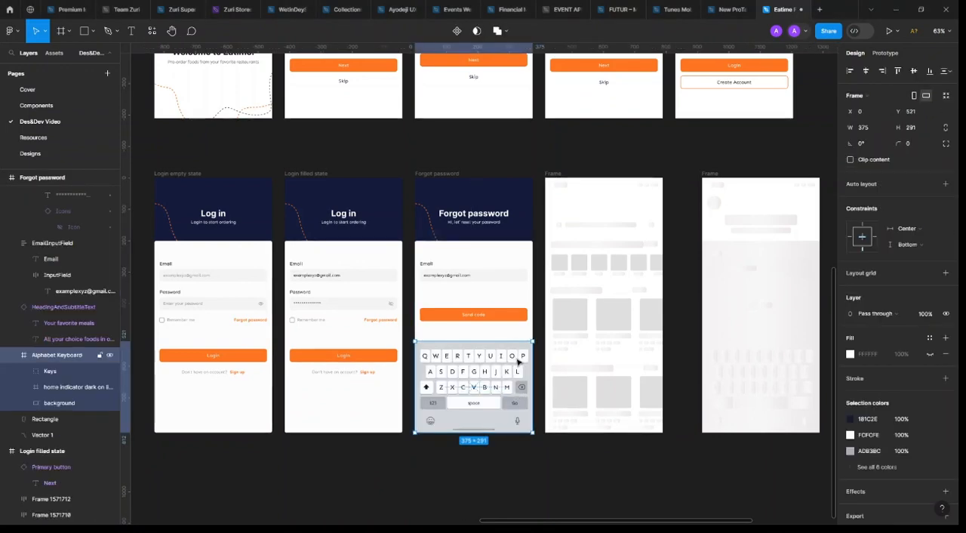
{"action": "left_click", "coordinate": [539, 250]}
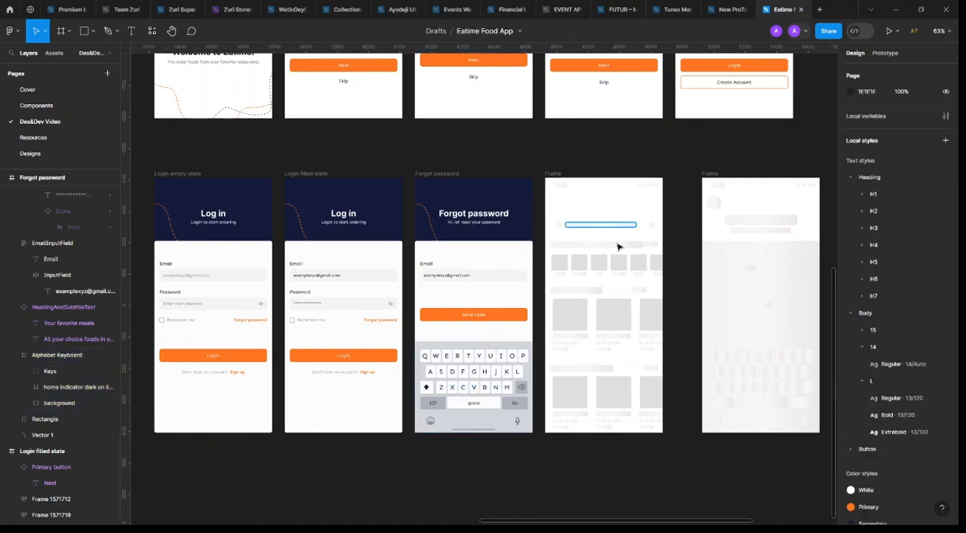
Delete the leftover keyboard wireframe in the login row and move the home wireframe below "Login empty state" at X 3318, Y 594
{"action": "left_click", "coordinate": [709, 173]}
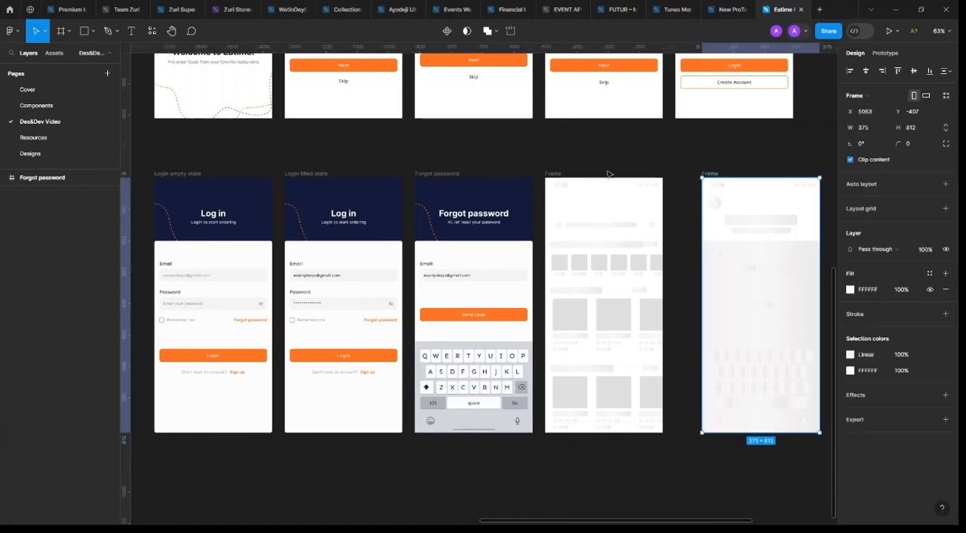
{"action": "key", "text": "Delete"}
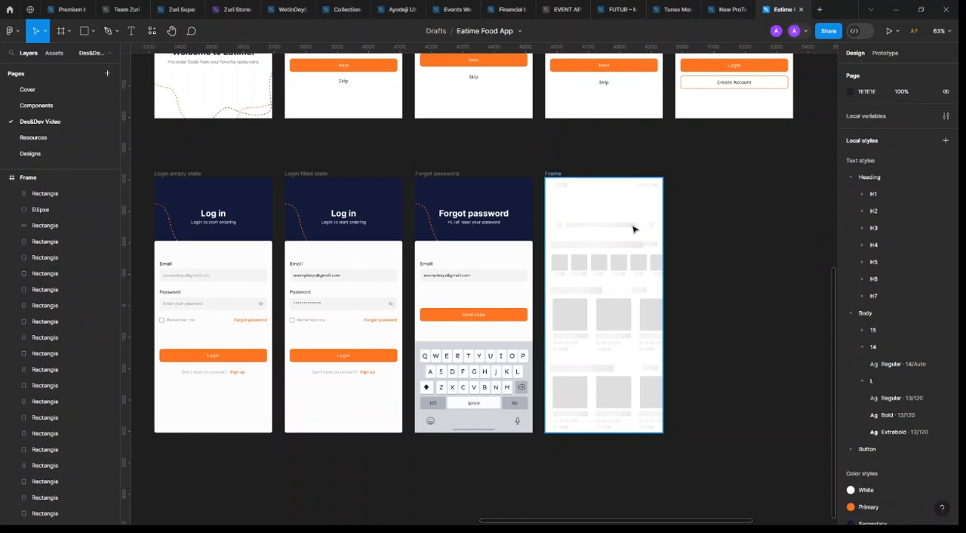
{"action": "left_click", "coordinate": [623, 259]}
{"action": "scroll", "coordinate": [625, 271], "scroll_direction": "down", "scroll_amount": 5}
{"action": "left_click_drag", "start_coordinate": [637, 267], "coordinate": [425, 432]}
{"action": "scroll", "coordinate": [403, 314], "scroll_direction": "down", "scroll_amount": 2}
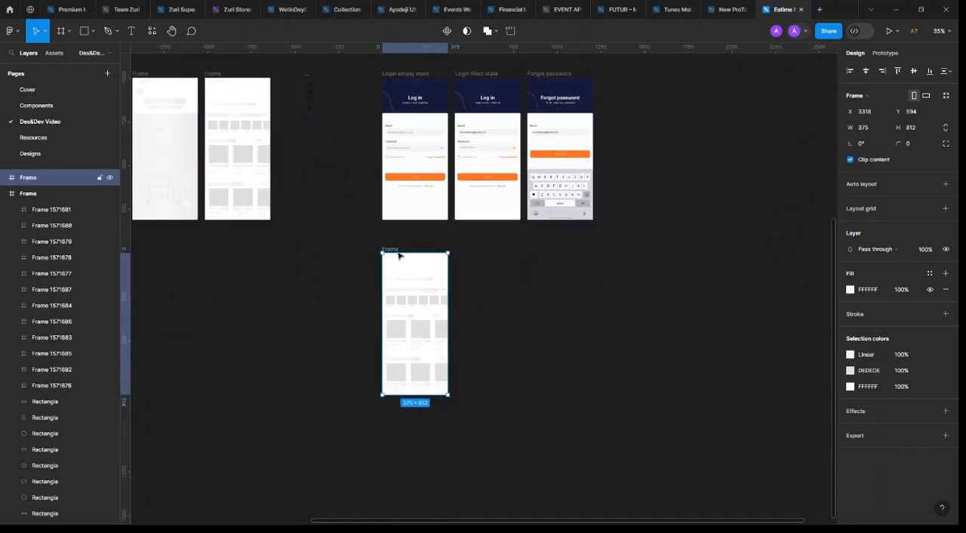
Rename the wireframe below "Login empty state" "Home", copying the name from the screen list beside the high-fidelity screens
{"action": "scroll", "coordinate": [399, 254], "scroll_direction": "up", "scroll_amount": 5}
{"action": "scroll", "coordinate": [494, 243], "scroll_direction": "down", "scroll_amount": 7}
{"action": "scroll", "coordinate": [490, 245], "scroll_direction": "up", "scroll_amount": 3}
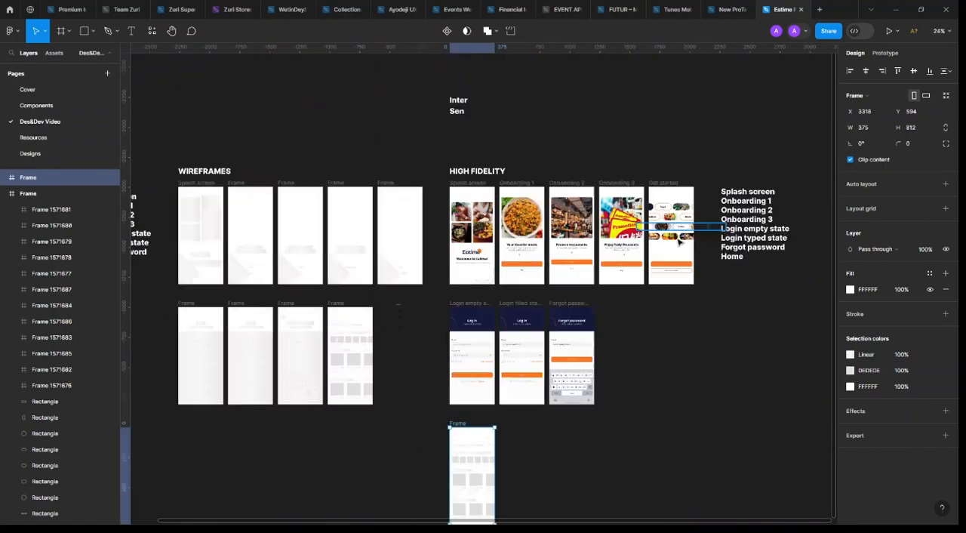
{"action": "left_click", "coordinate": [740, 257]}
{"action": "left_click", "coordinate": [730, 259]}
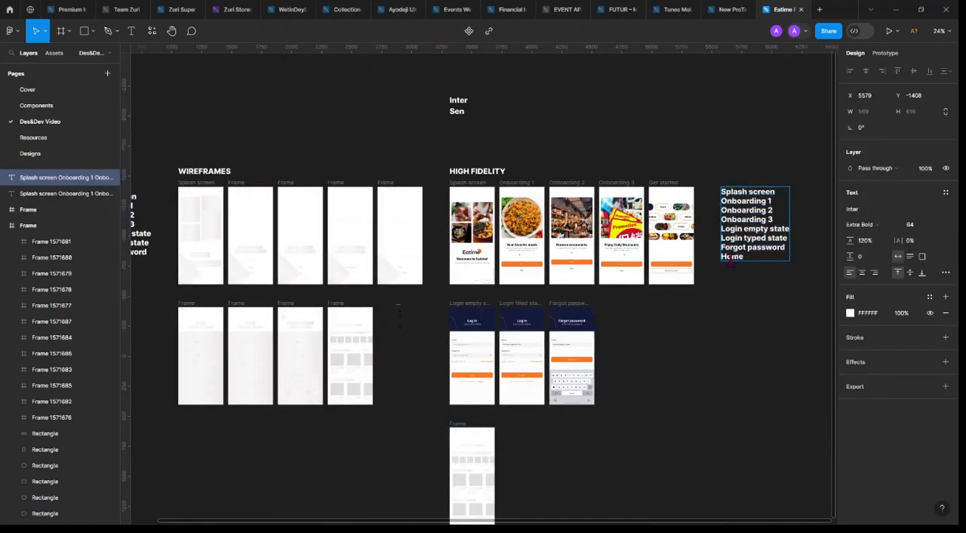
{"action": "scroll", "coordinate": [438, 339], "scroll_direction": "down", "scroll_amount": 3}
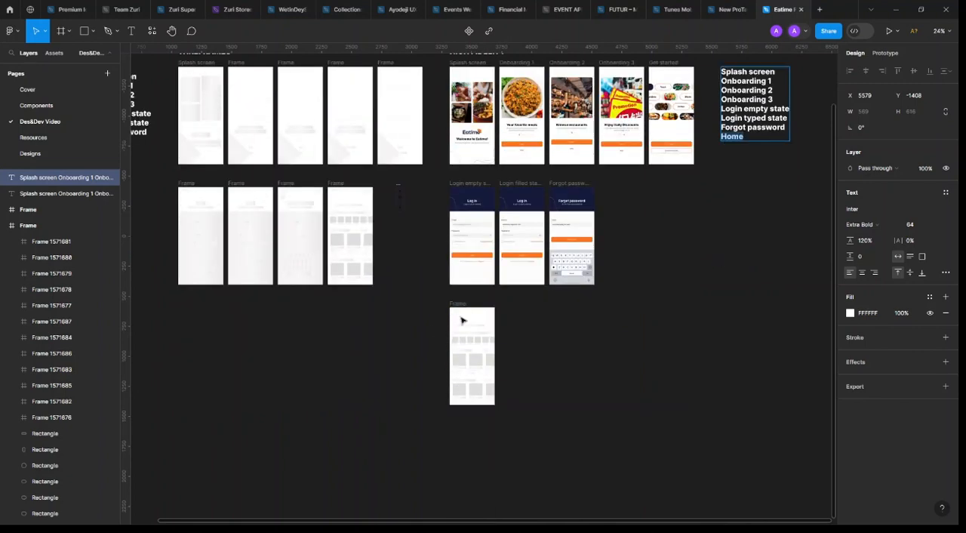
{"action": "scroll", "coordinate": [442, 311], "scroll_direction": "up", "scroll_amount": 6}
{"action": "double_click", "coordinate": [432, 295]}
{"action": "type", "text": "Home"}
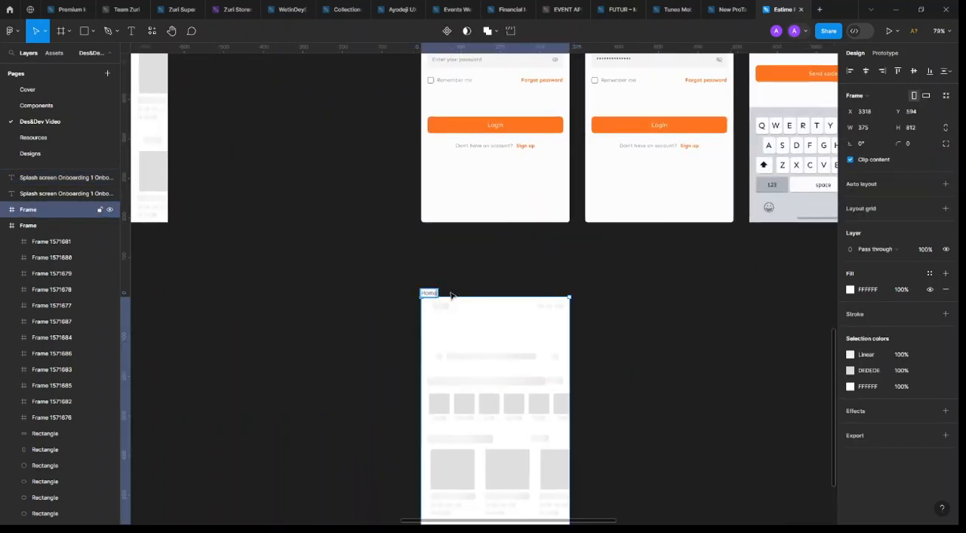
{"action": "key", "text": "Return"}
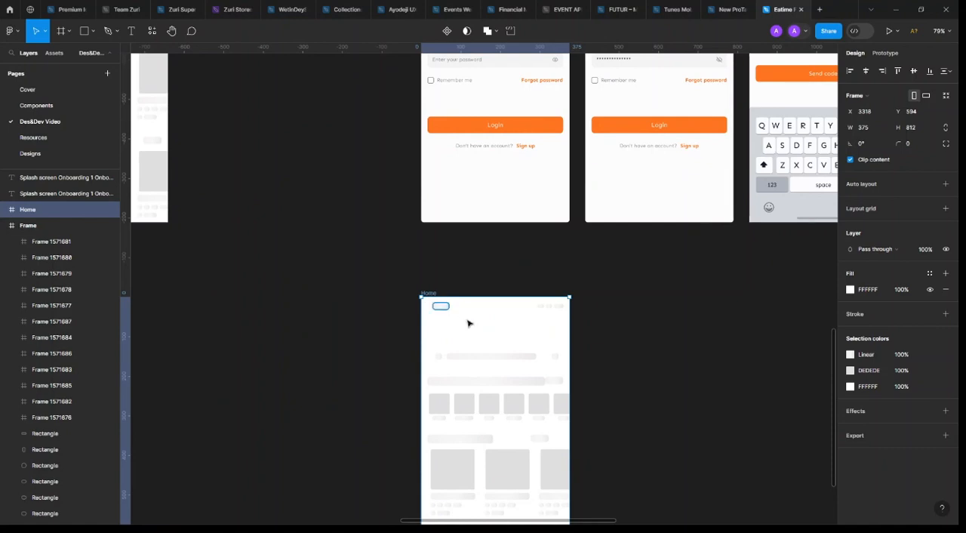
{"action": "left_click", "coordinate": [636, 283]}
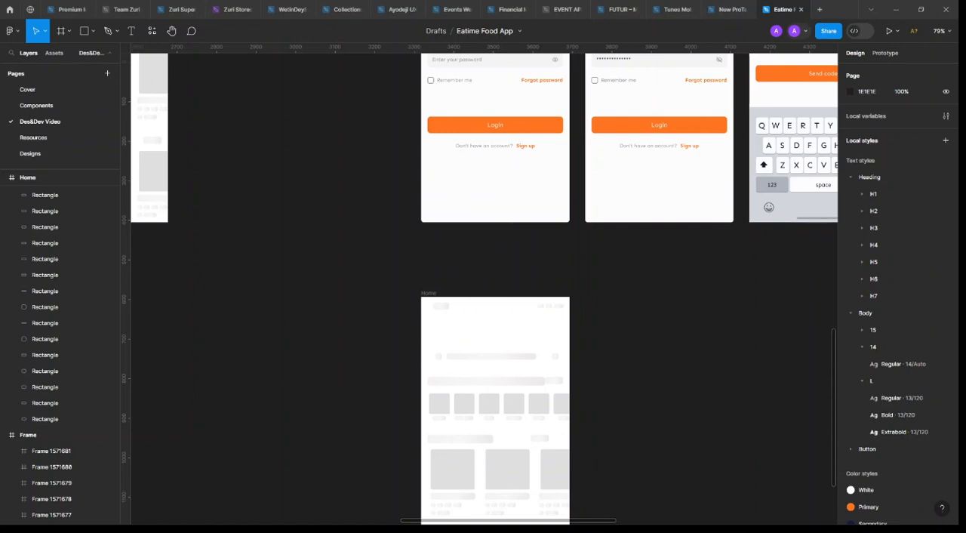
Replace the placeholder status bar shapes at the top of the Home frame with the copied Top bar
{"action": "scroll", "coordinate": [60, 347], "scroll_direction": "down", "scroll_amount": 10}
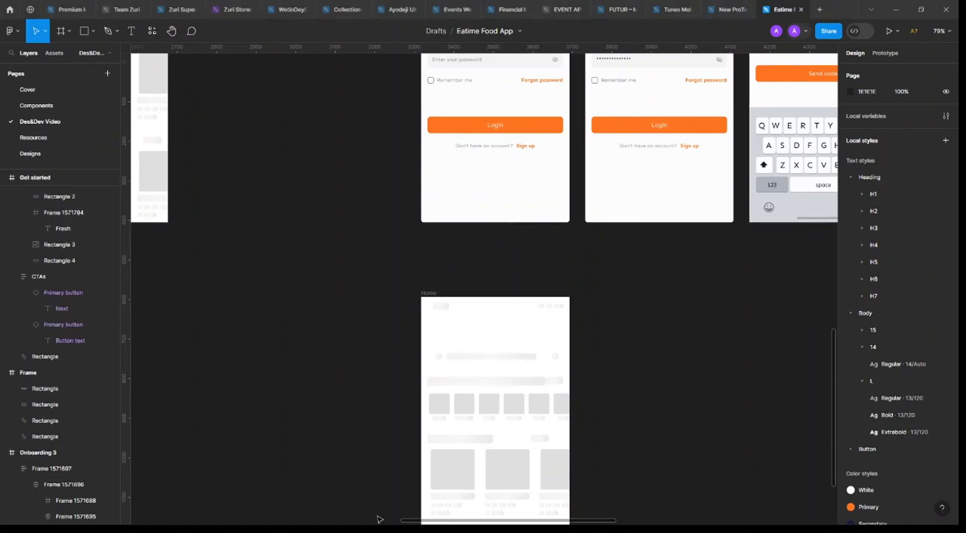
{"action": "left_click_drag", "start_coordinate": [636, 269], "coordinate": [471, 317]}
{"action": "key", "text": "Delete"}
{"action": "left_click", "coordinate": [427, 293]}
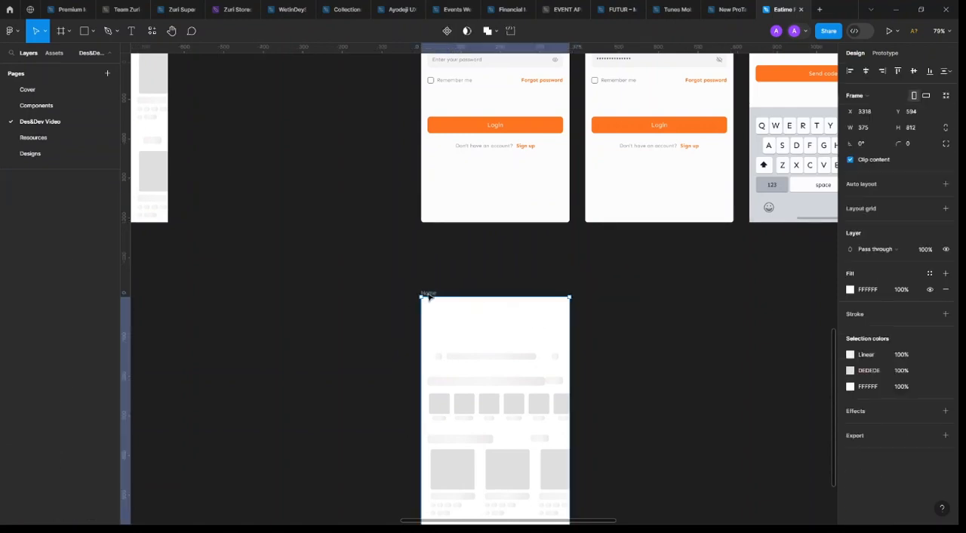
{"action": "key", "text": "ctrl+v"}
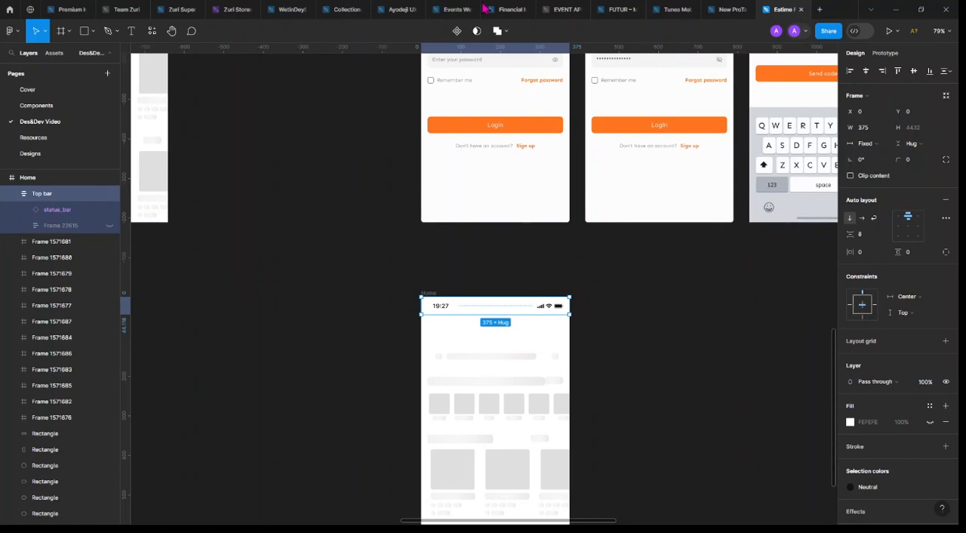
Turn the Home frame's Top bar into a component and check its hidden greeting row
{"action": "scroll", "coordinate": [519, 314], "scroll_direction": "up", "scroll_amount": 3}
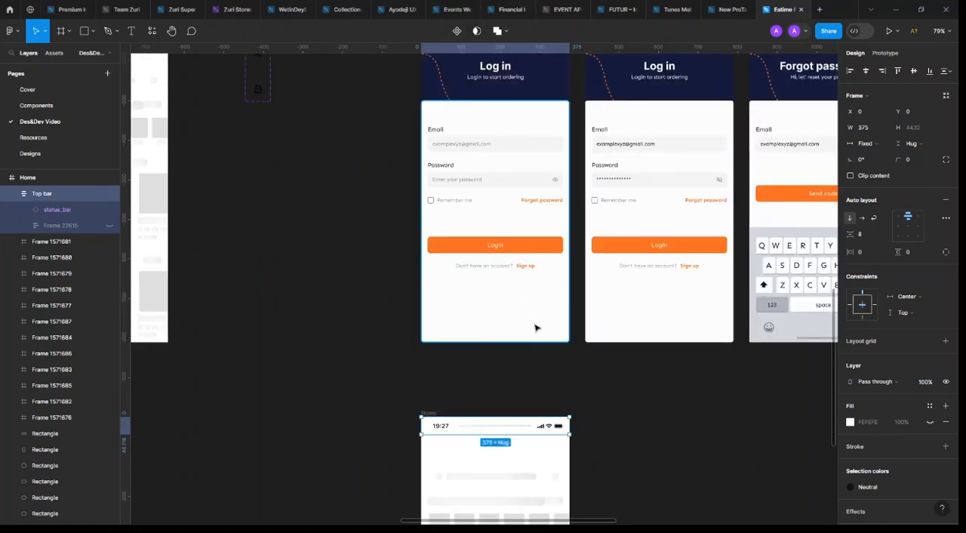
{"action": "scroll", "coordinate": [534, 328], "scroll_direction": "down", "scroll_amount": 3}
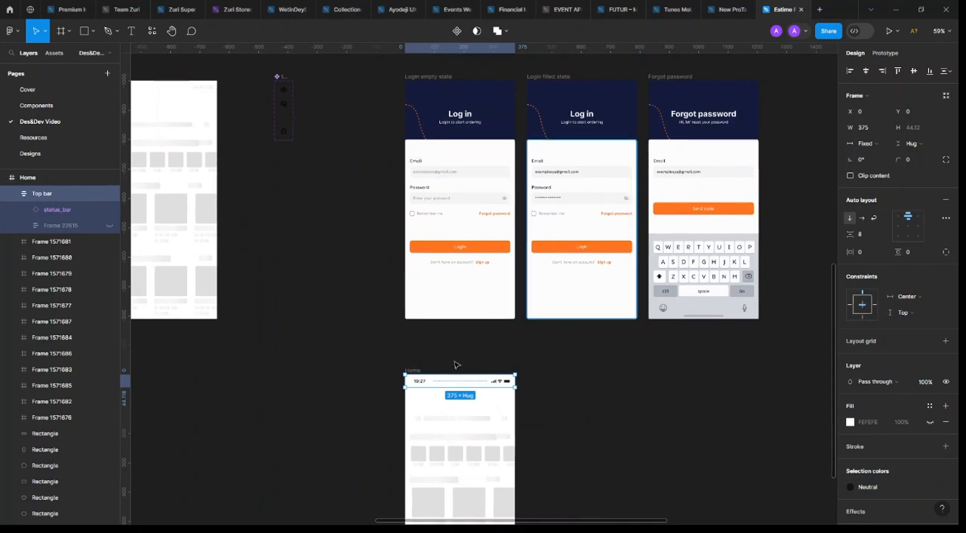
{"action": "left_click", "coordinate": [456, 31]}
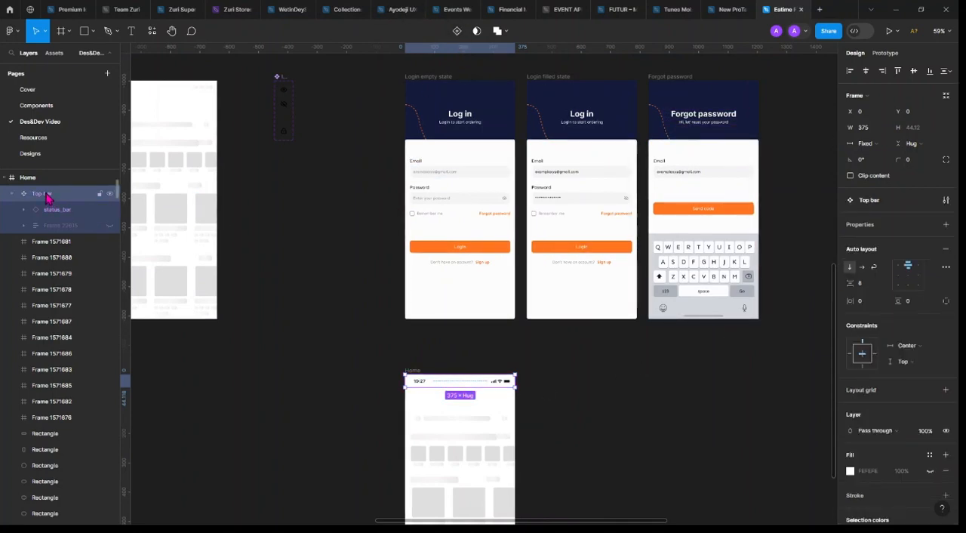
{"action": "left_click", "coordinate": [110, 226]}
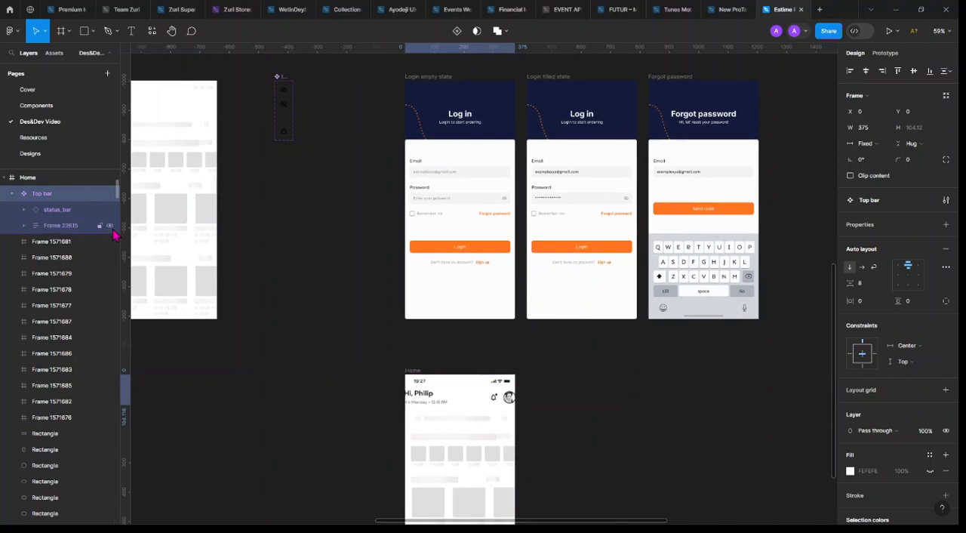
{"action": "left_click", "coordinate": [110, 228]}
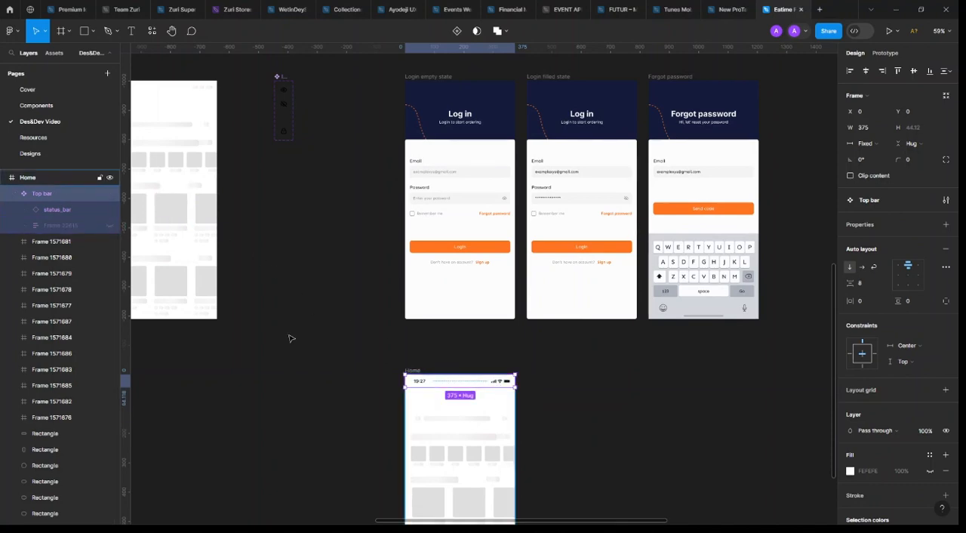
Move the Top bar component from the Home frame to the Components page, placing it below Primary button at X 221, Y 227
{"action": "left_click", "coordinate": [50, 108]}
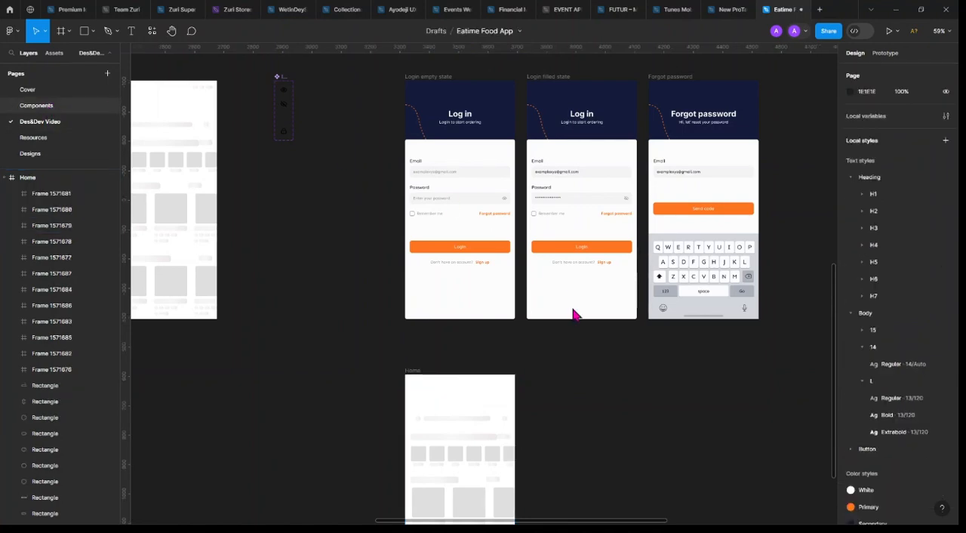
{"action": "scroll", "coordinate": [722, 249], "scroll_direction": "down", "scroll_amount": 5}
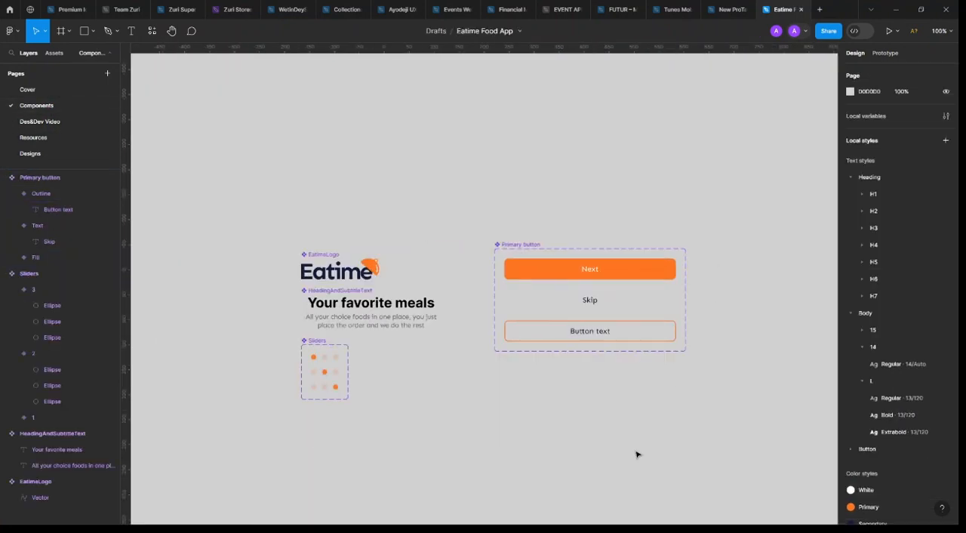
{"action": "key", "text": "ctrl+v"}
{"action": "left_click_drag", "start_coordinate": [461, 285], "coordinate": [571, 400]}
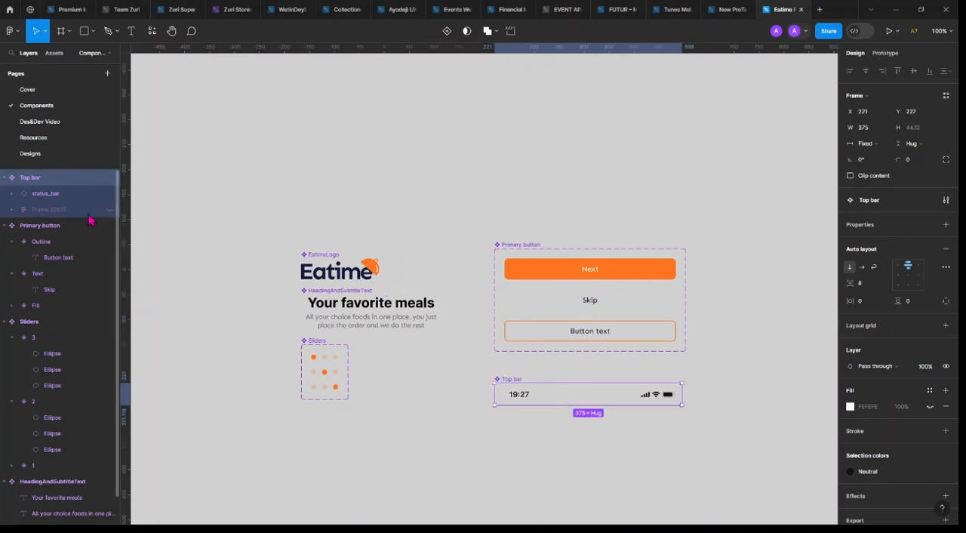
Place an instance of the Top bar component in the Home frame on the Des&Dev Video page, aligned to the frame's top-left corner
{"action": "left_click", "coordinate": [51, 121]}
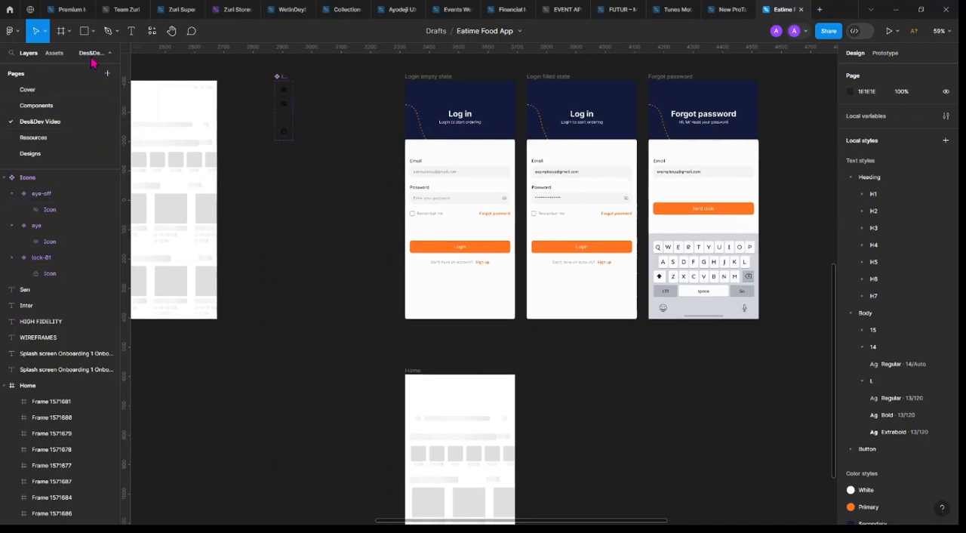
{"action": "left_click", "coordinate": [55, 53]}
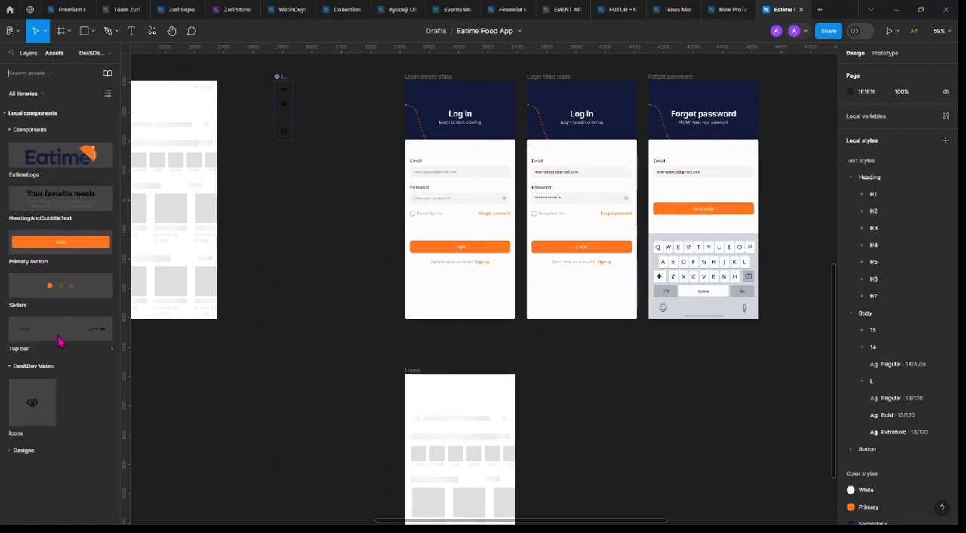
{"action": "left_click_drag", "start_coordinate": [59, 341], "coordinate": [428, 388]}
{"action": "left_click", "coordinate": [865, 71]}
{"action": "left_click", "coordinate": [897, 71]}
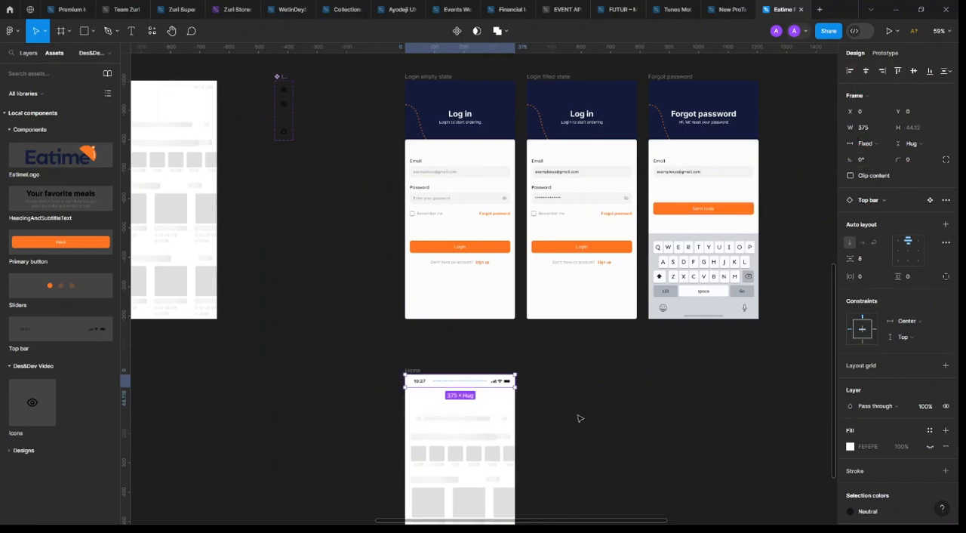
Move the row of three placeholder shapes above the wide placeholder bar out of the Home frame onto the empty canvas beside it
{"action": "scroll", "coordinate": [570, 390], "scroll_direction": "down", "scroll_amount": 3}
{"action": "left_click", "coordinate": [453, 299]}
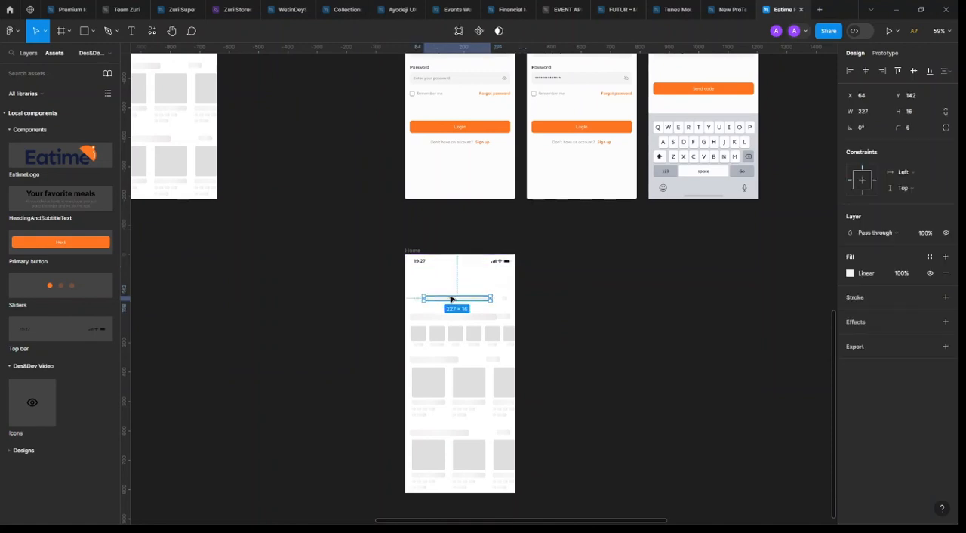
{"action": "scroll", "coordinate": [424, 314], "scroll_direction": "up", "scroll_amount": 5}
{"action": "left_click", "coordinate": [403, 307], "text": "shift"}
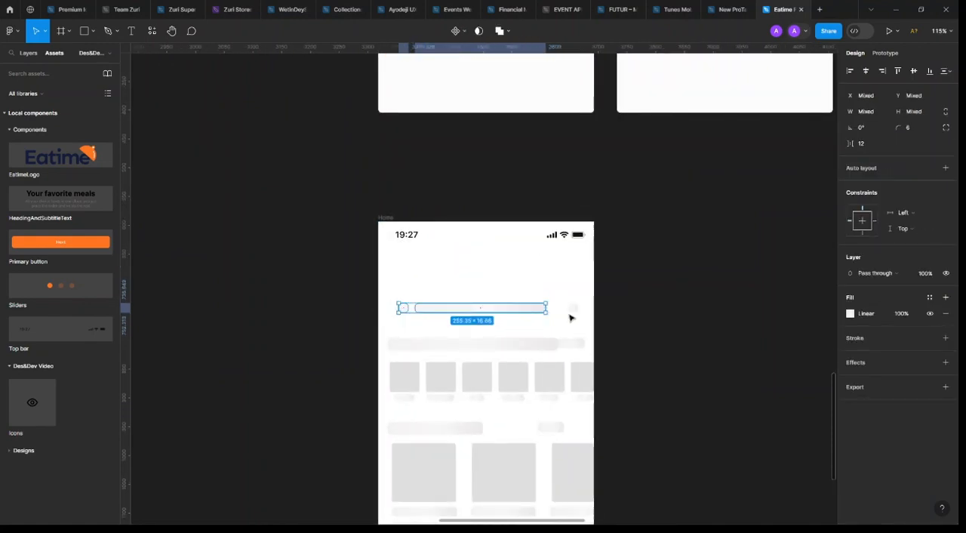
{"action": "left_click", "coordinate": [571, 308], "text": "shift"}
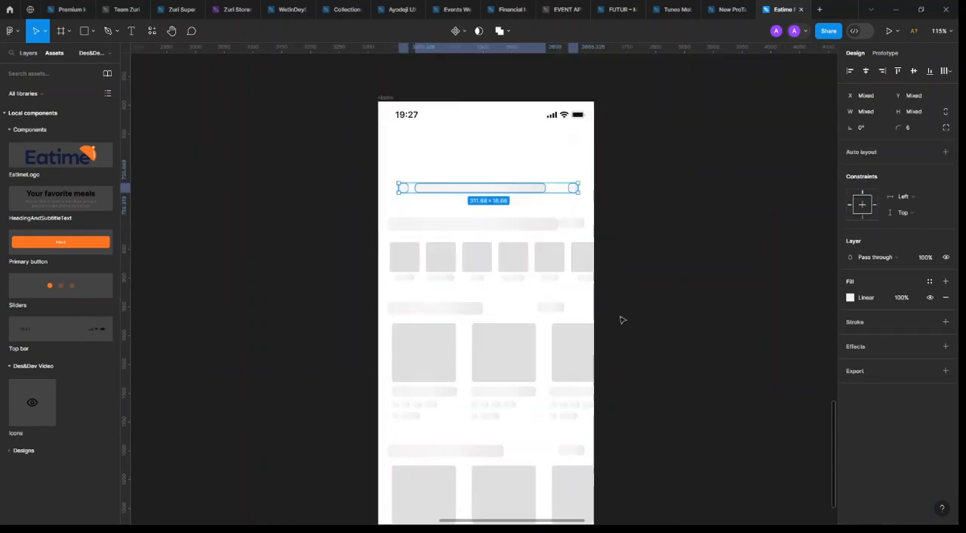
{"action": "scroll", "coordinate": [621, 319], "scroll_direction": "down", "scroll_amount": 3}
{"action": "scroll", "coordinate": [498, 209], "scroll_direction": "up", "scroll_amount": 3}
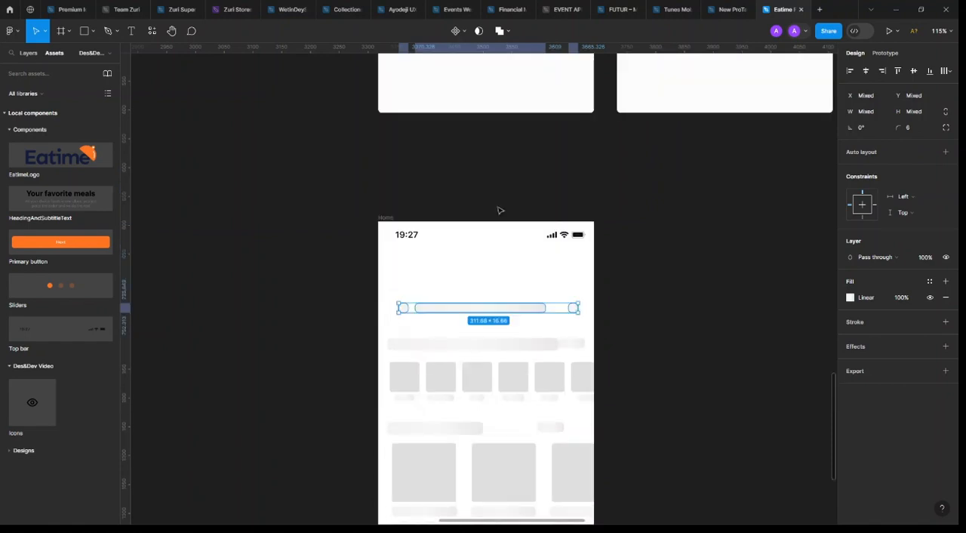
{"action": "scroll", "coordinate": [617, 327], "scroll_direction": "up", "scroll_amount": 2}
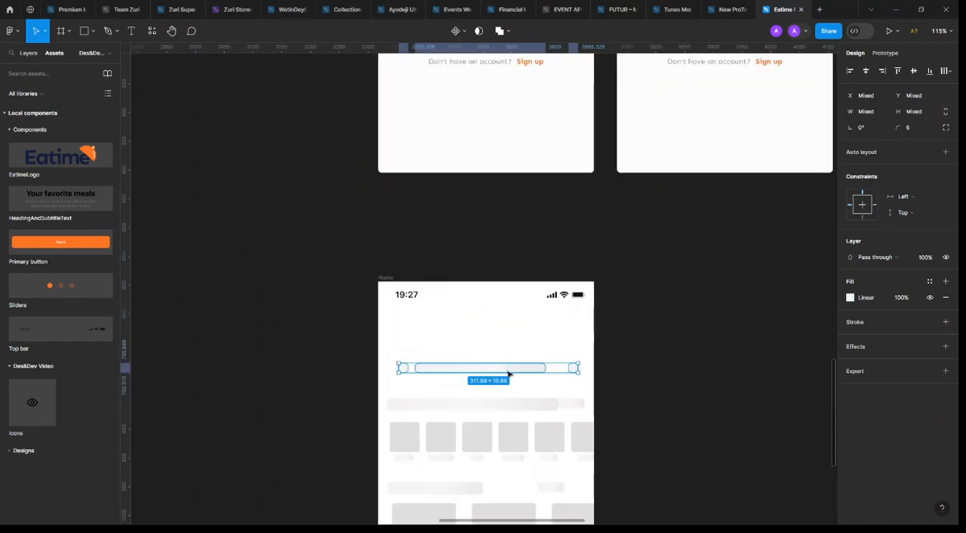
{"action": "left_click_drag", "start_coordinate": [510, 368], "coordinate": [495, 355]}
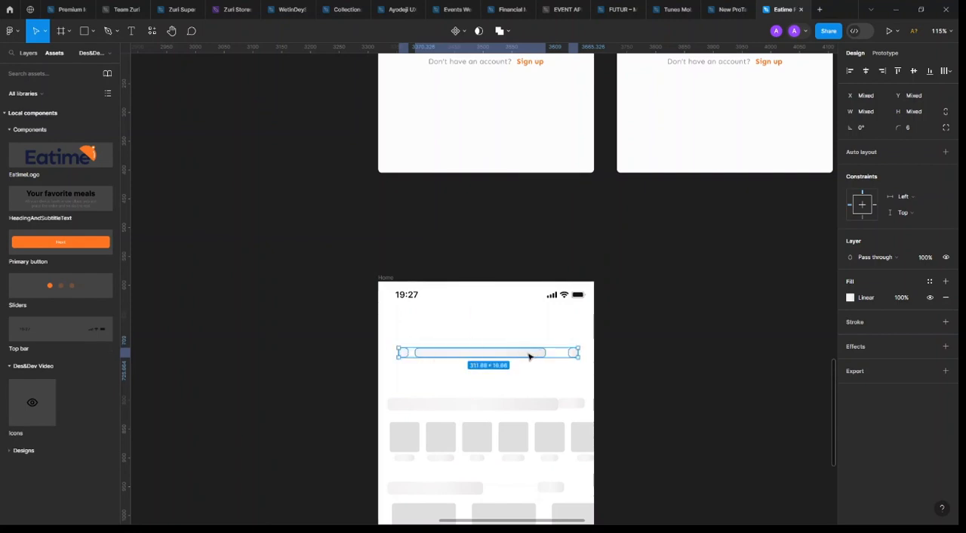
{"action": "left_click_drag", "start_coordinate": [504, 356], "coordinate": [242, 366]}
{"action": "left_click", "coordinate": [189, 149]}
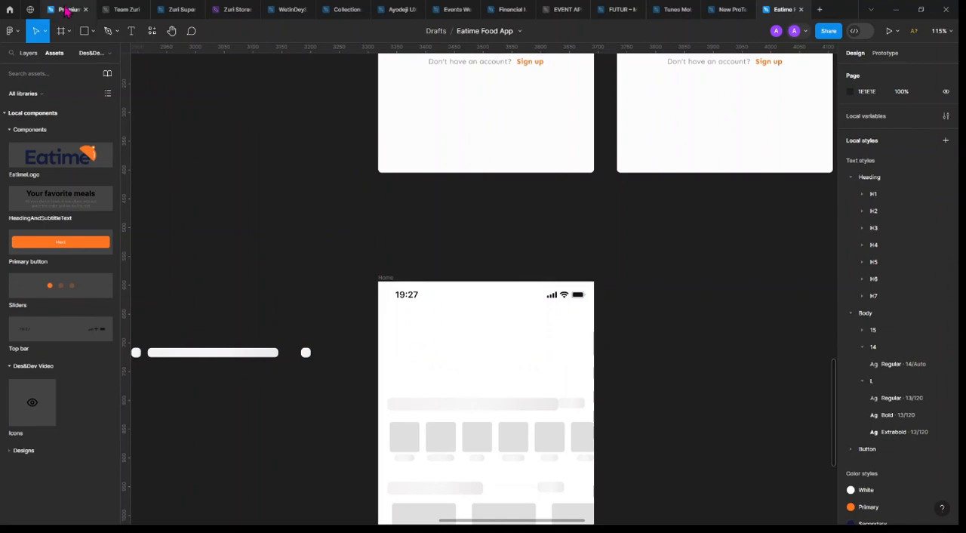
Switch to the Premium icon library file and select the search-lg icon in its General set
{"action": "left_click", "coordinate": [67, 9]}
{"action": "scroll", "coordinate": [521, 317], "scroll_direction": "down", "scroll_amount": 6}
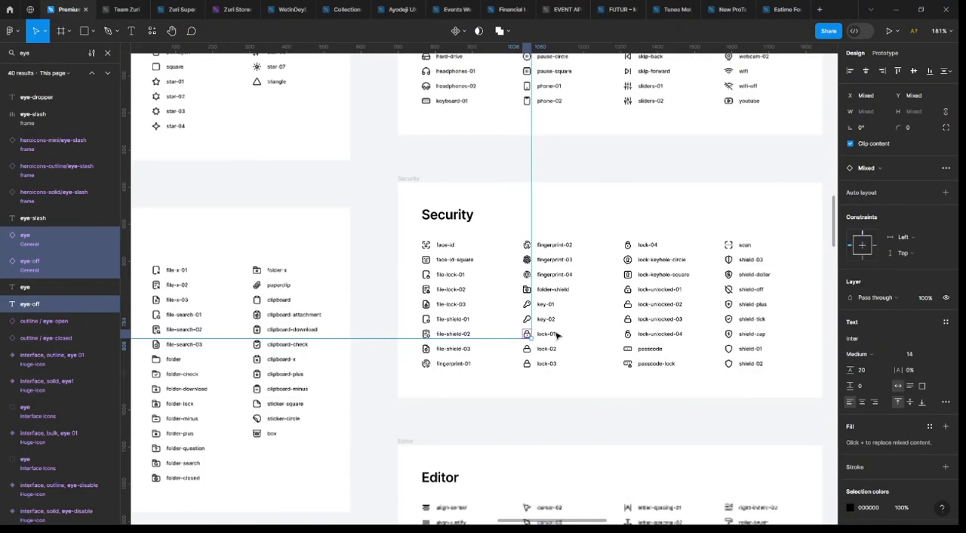
{"action": "scroll", "coordinate": [432, 278], "scroll_direction": "up", "scroll_amount": 15}
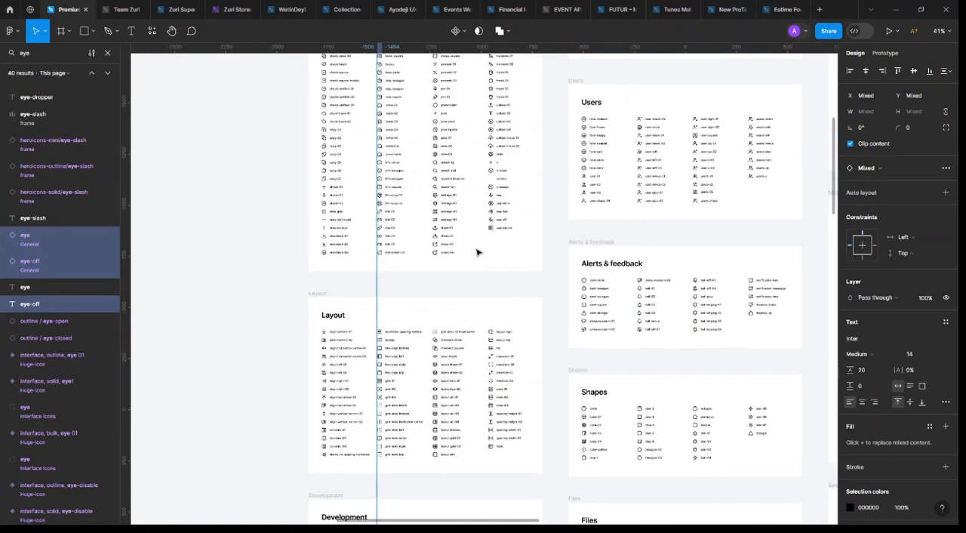
{"action": "scroll", "coordinate": [405, 93], "scroll_direction": "up", "scroll_amount": 5}
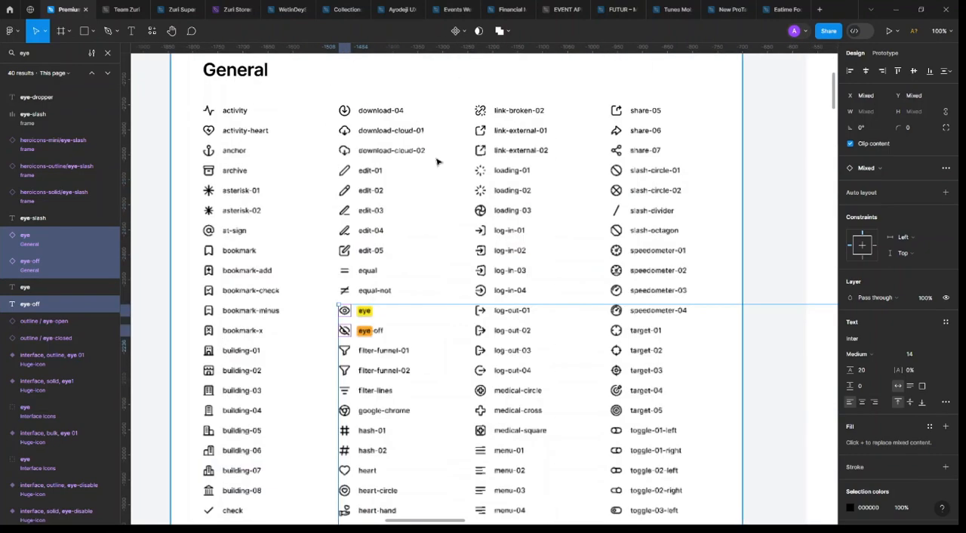
{"action": "scroll", "coordinate": [400, 203], "scroll_direction": "down", "scroll_amount": 3}
{"action": "scroll", "coordinate": [400, 204], "scroll_direction": "down", "scroll_amount": 5}
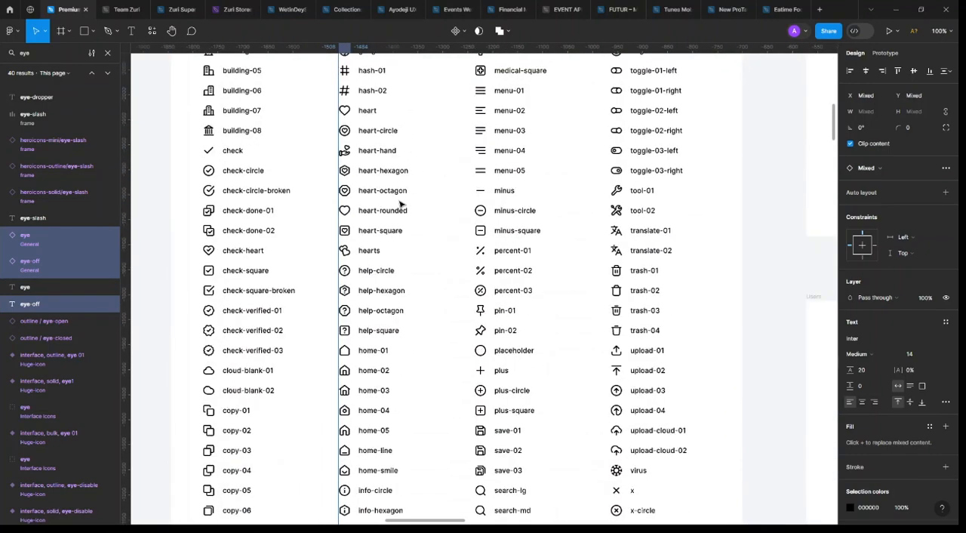
{"action": "scroll", "coordinate": [400, 205], "scroll_direction": "down", "scroll_amount": 2}
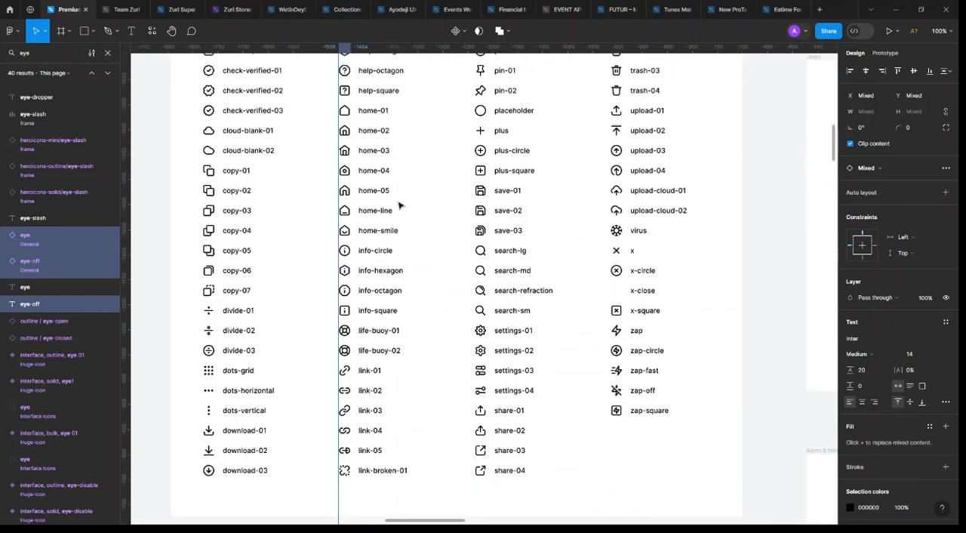
{"action": "scroll", "coordinate": [490, 449], "scroll_direction": "up", "scroll_amount": 2}
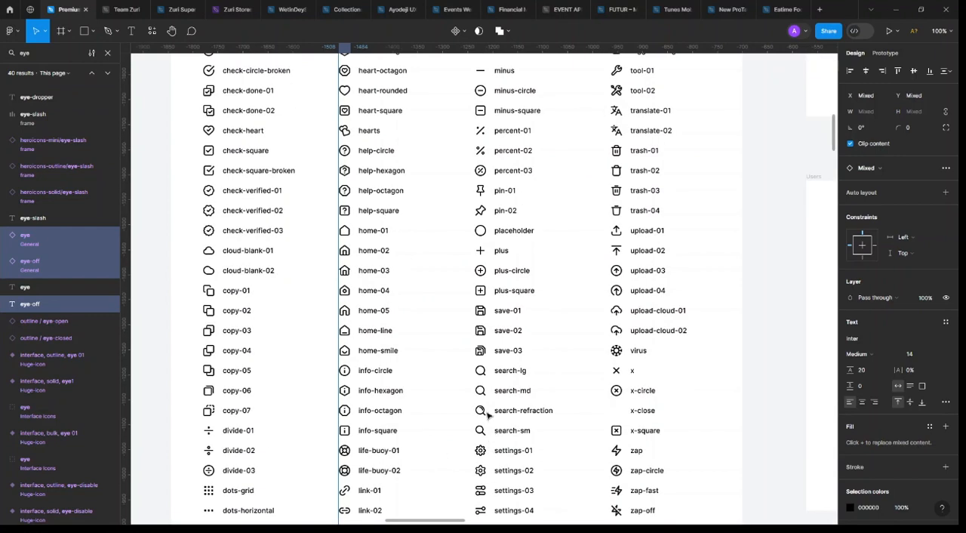
{"action": "left_click", "coordinate": [481, 370]}
Add the heart icon from the General set to the icon selection
{"action": "scroll", "coordinate": [594, 359], "scroll_direction": "up", "scroll_amount": 1}
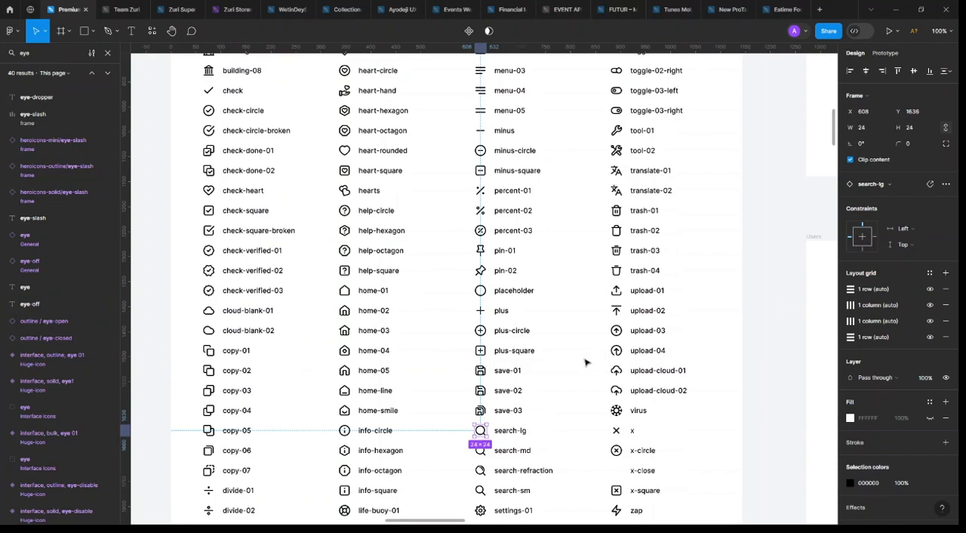
{"action": "scroll", "coordinate": [577, 366], "scroll_direction": "up", "scroll_amount": 2}
{"action": "scroll", "coordinate": [571, 369], "scroll_direction": "up", "scroll_amount": 5}
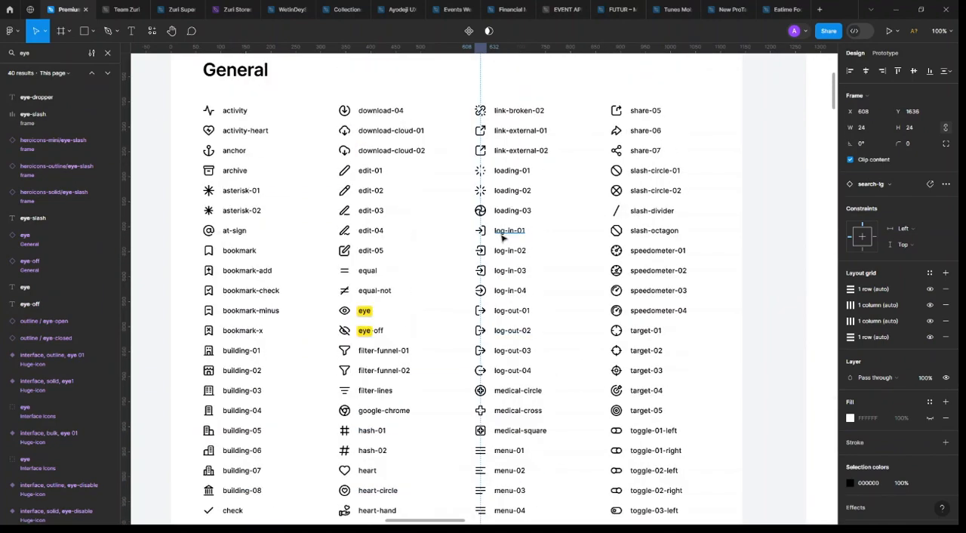
{"action": "scroll", "coordinate": [454, 235], "scroll_direction": "down", "scroll_amount": 10}
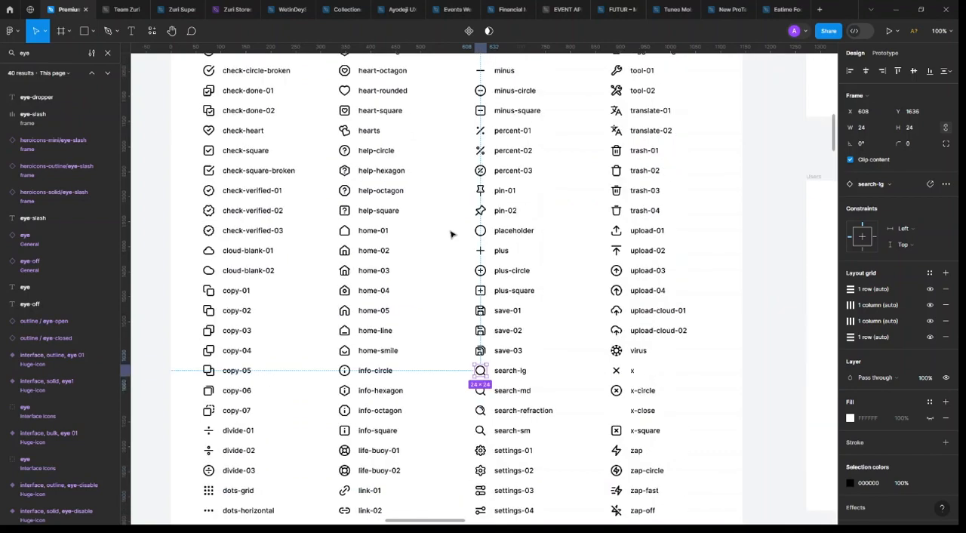
{"action": "scroll", "coordinate": [451, 234], "scroll_direction": "down", "scroll_amount": 2}
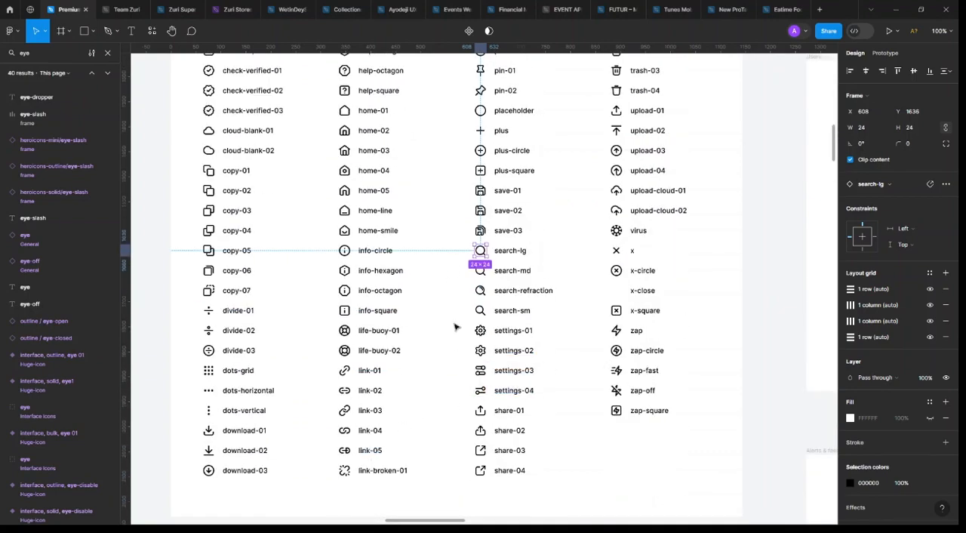
{"action": "scroll", "coordinate": [363, 330], "scroll_direction": "up", "scroll_amount": 2}
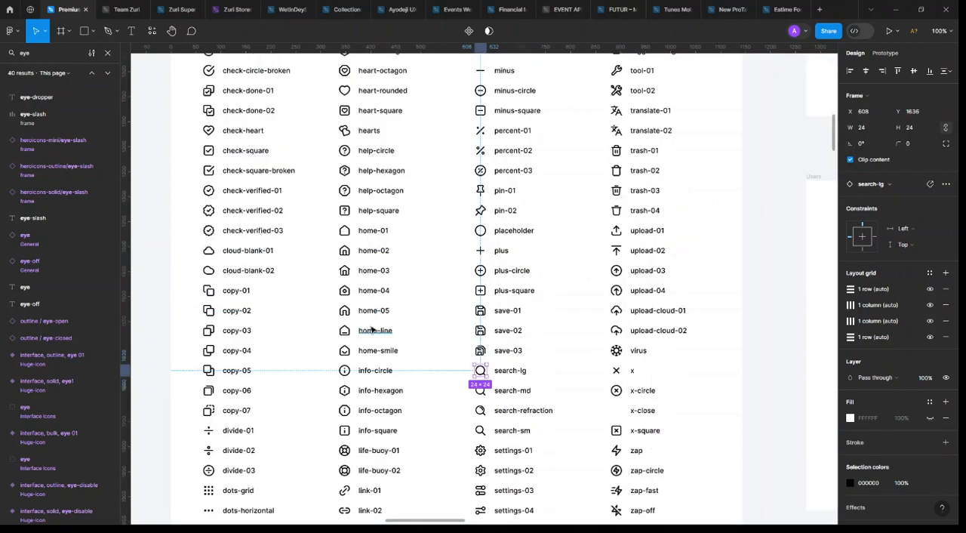
{"action": "scroll", "coordinate": [372, 330], "scroll_direction": "up", "scroll_amount": 3}
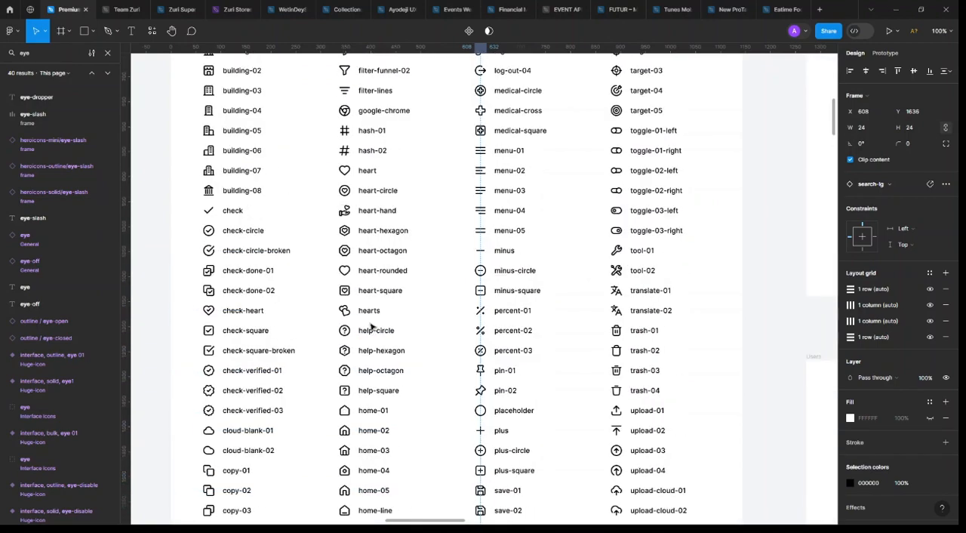
{"action": "left_click", "coordinate": [345, 172], "text": "shift"}
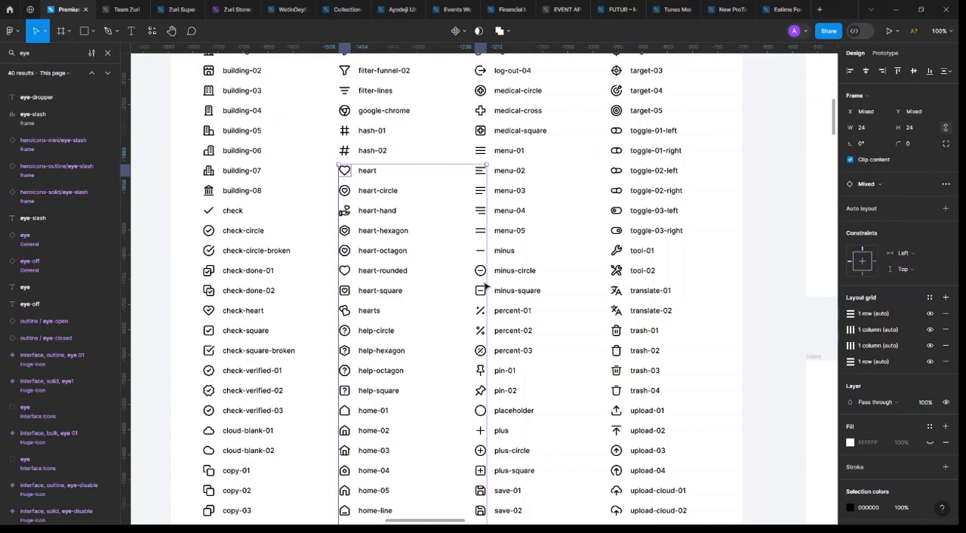
Find the Maps & travel set and add the marker-pin-04 icon to the selected search and heart icons
{"action": "scroll", "coordinate": [498, 302], "scroll_direction": "down", "scroll_amount": 6}
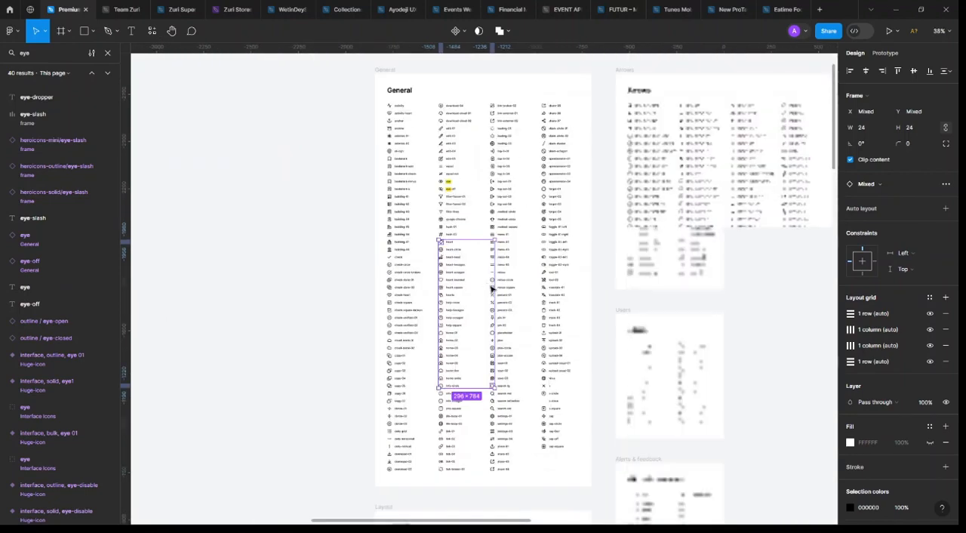
{"action": "scroll", "coordinate": [326, 235], "scroll_direction": "right", "scroll_amount": 5}
{"action": "scroll", "coordinate": [326, 235], "scroll_direction": "down", "scroll_amount": 2}
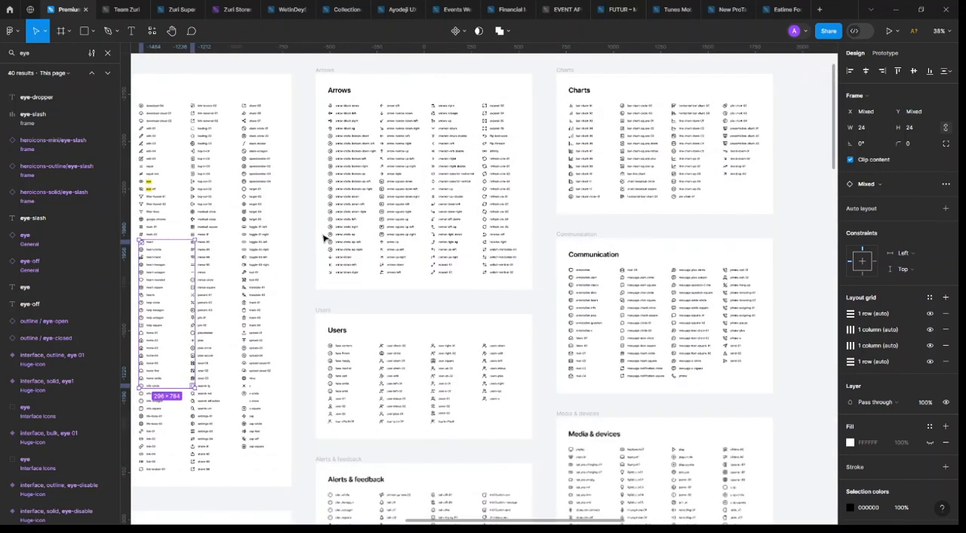
{"action": "scroll", "coordinate": [527, 237], "scroll_direction": "down", "scroll_amount": 4}
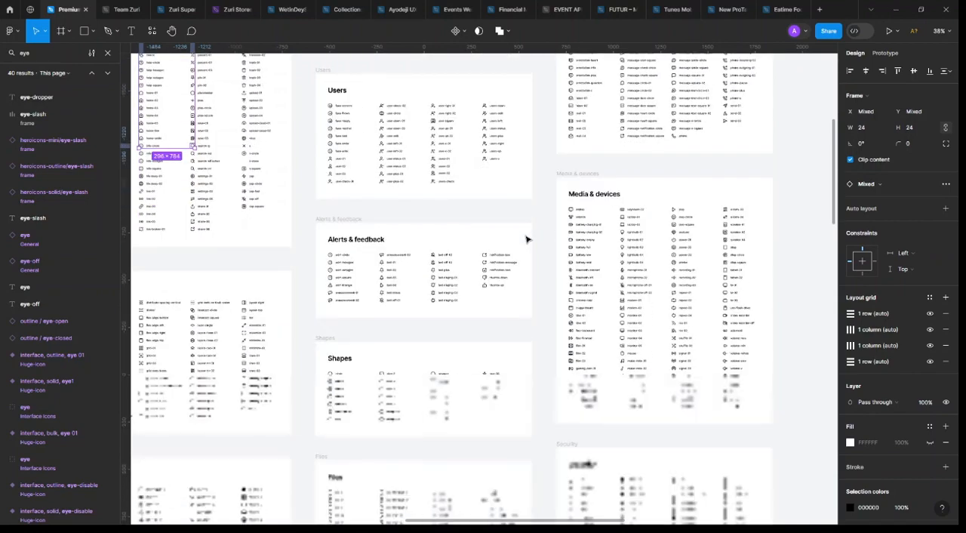
{"action": "scroll", "coordinate": [526, 239], "scroll_direction": "left", "scroll_amount": 4}
{"action": "scroll", "coordinate": [521, 248], "scroll_direction": "down", "scroll_amount": 4}
{"action": "scroll", "coordinate": [518, 252], "scroll_direction": "right", "scroll_amount": 4}
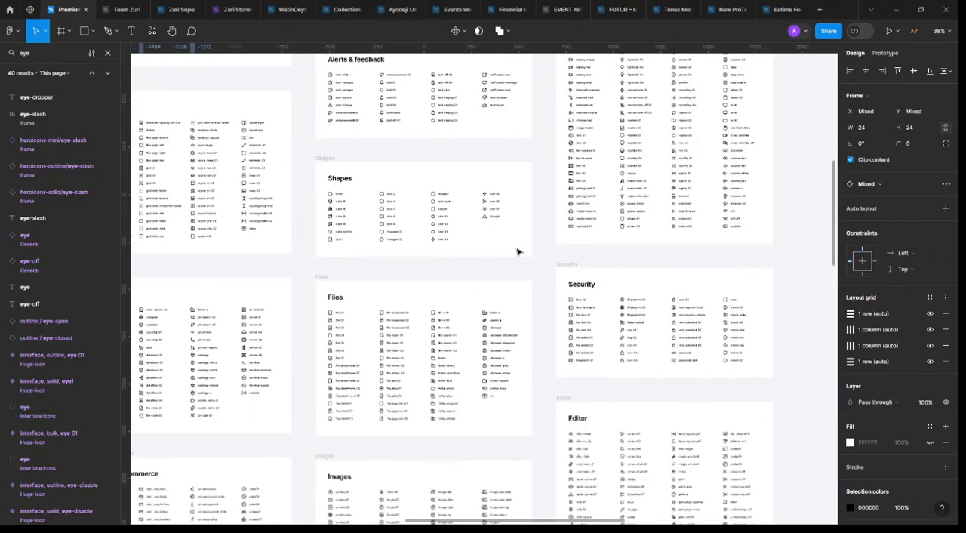
{"action": "scroll", "coordinate": [518, 252], "scroll_direction": "down", "scroll_amount": 3}
{"action": "scroll", "coordinate": [518, 252], "scroll_direction": "left", "scroll_amount": 3}
{"action": "scroll", "coordinate": [517, 252], "scroll_direction": "down", "scroll_amount": 4}
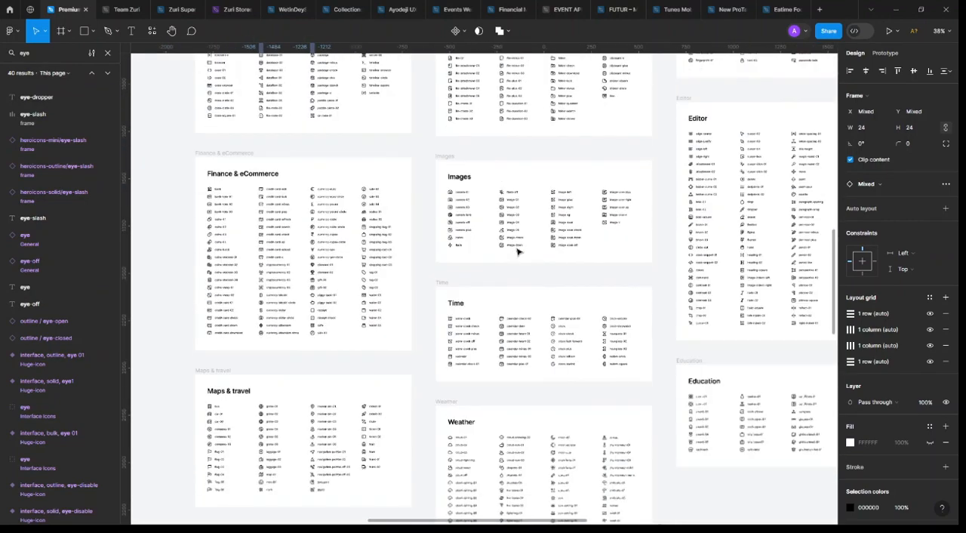
{"action": "scroll", "coordinate": [518, 252], "scroll_direction": "down", "scroll_amount": 2}
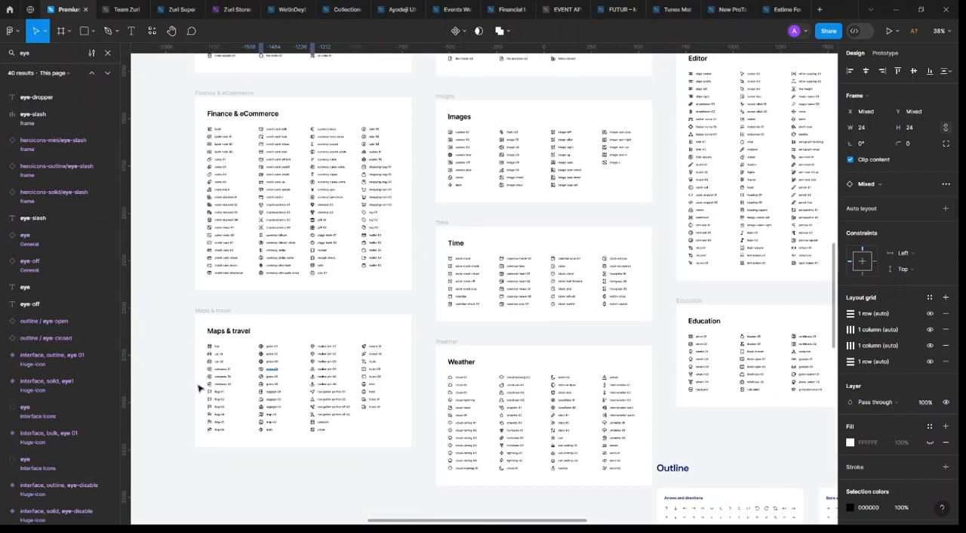
{"action": "scroll", "coordinate": [200, 387], "scroll_direction": "up", "scroll_amount": 5, "text": "ctrl"}
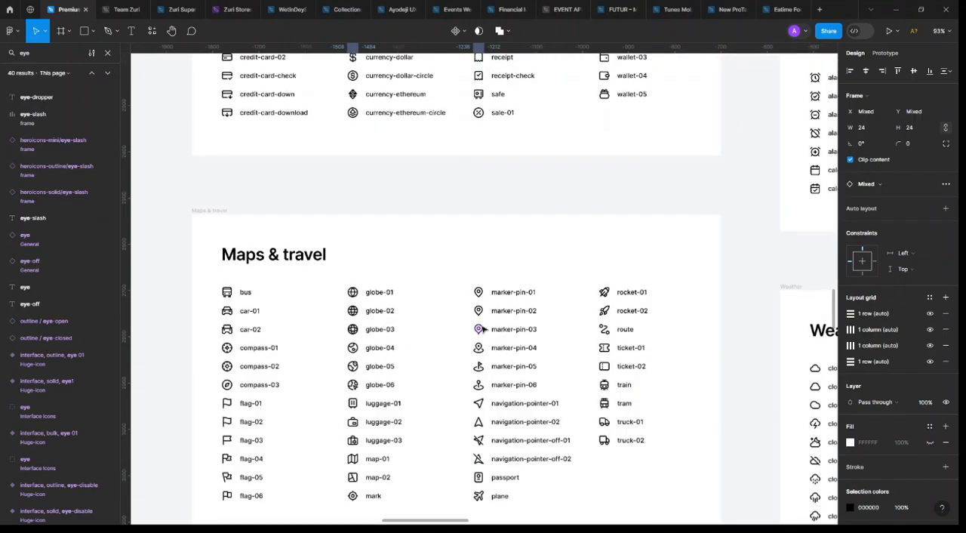
{"action": "scroll", "coordinate": [482, 330], "scroll_direction": "up", "scroll_amount": 3, "text": "ctrl"}
{"action": "left_click", "coordinate": [478, 281]}
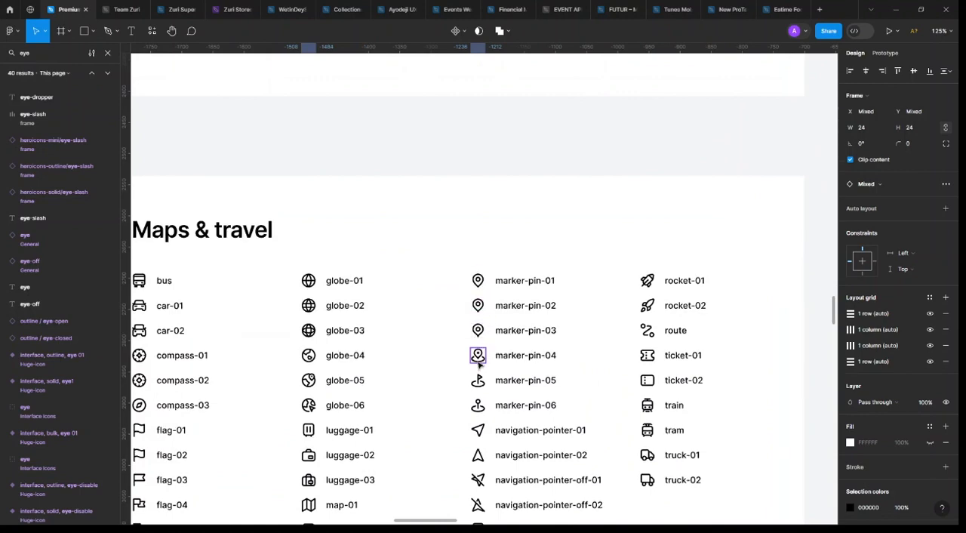
{"action": "scroll", "coordinate": [694, 345], "scroll_direction": "down", "scroll_amount": 3, "text": "ctrl"}
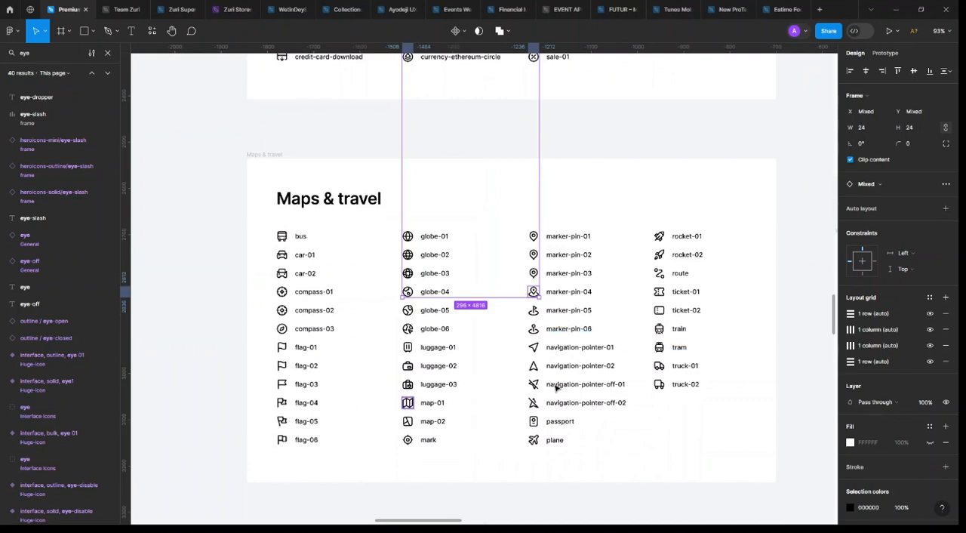
Add the map-01 and mark icons from the Maps & travel set to the selected icons
{"action": "scroll", "coordinate": [464, 425], "scroll_direction": "up", "scroll_amount": 3, "text": "ctrl"}
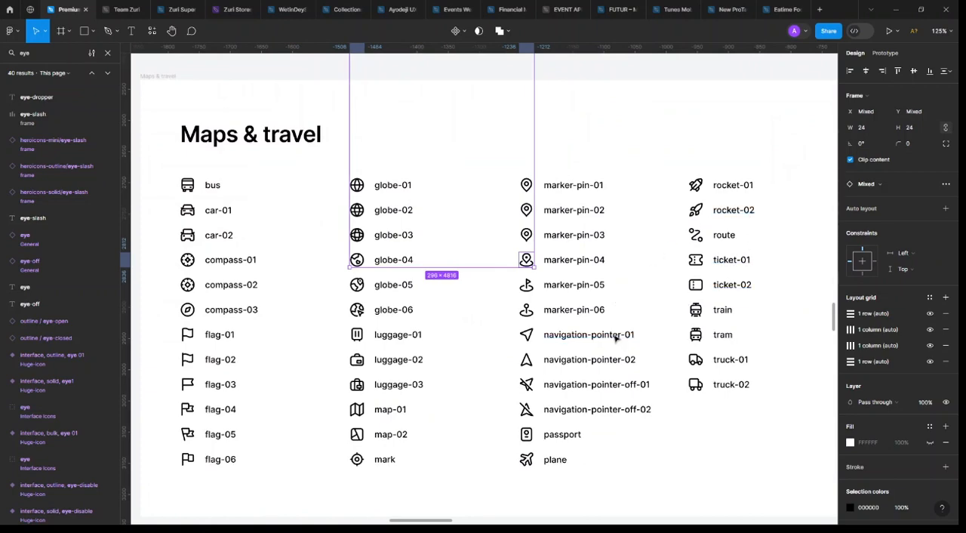
{"action": "left_click", "coordinate": [359, 412], "text": "shift"}
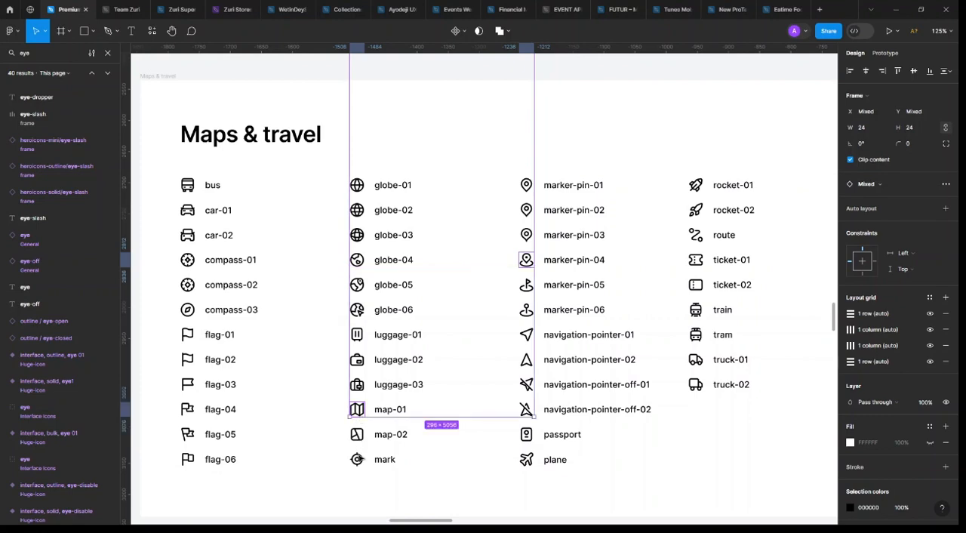
{"action": "left_click", "coordinate": [360, 458], "text": "shift"}
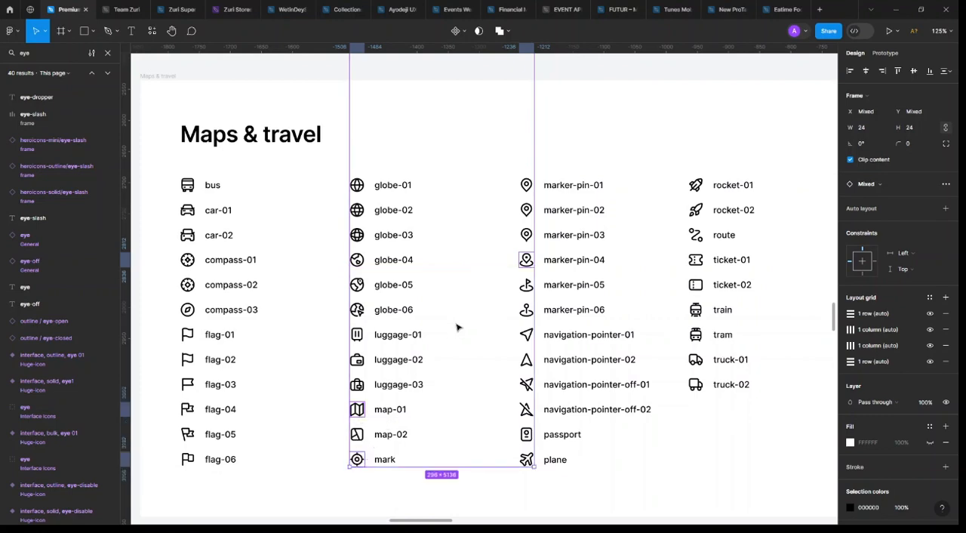
Switch to the Eatime Food App file and paste the five copied library icons near the Icons component set
{"action": "left_click", "coordinate": [785, 10]}
{"action": "scroll", "coordinate": [353, 234], "scroll_direction": "down", "scroll_amount": 5}
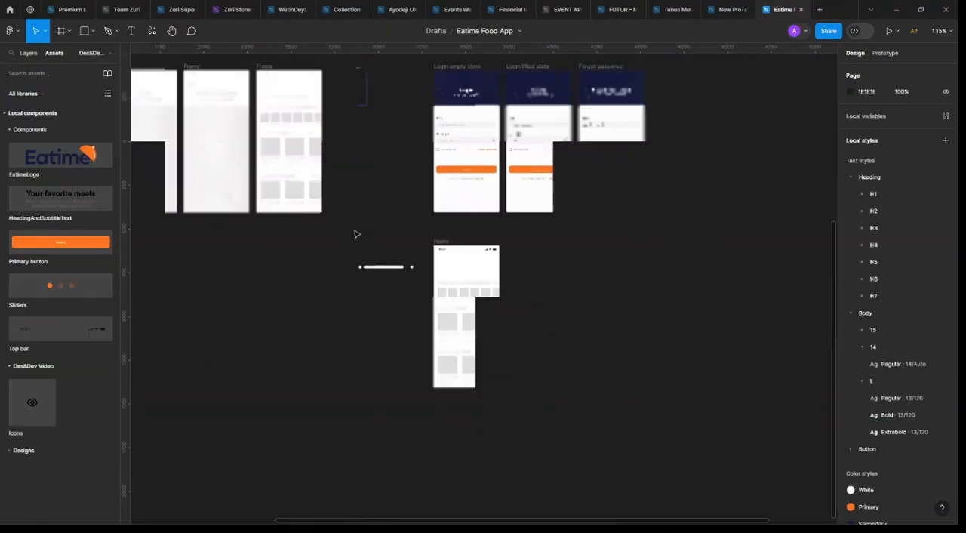
{"action": "scroll", "coordinate": [369, 236], "scroll_direction": "up", "scroll_amount": 3}
{"action": "scroll", "coordinate": [364, 335], "scroll_direction": "up", "scroll_amount": 5}
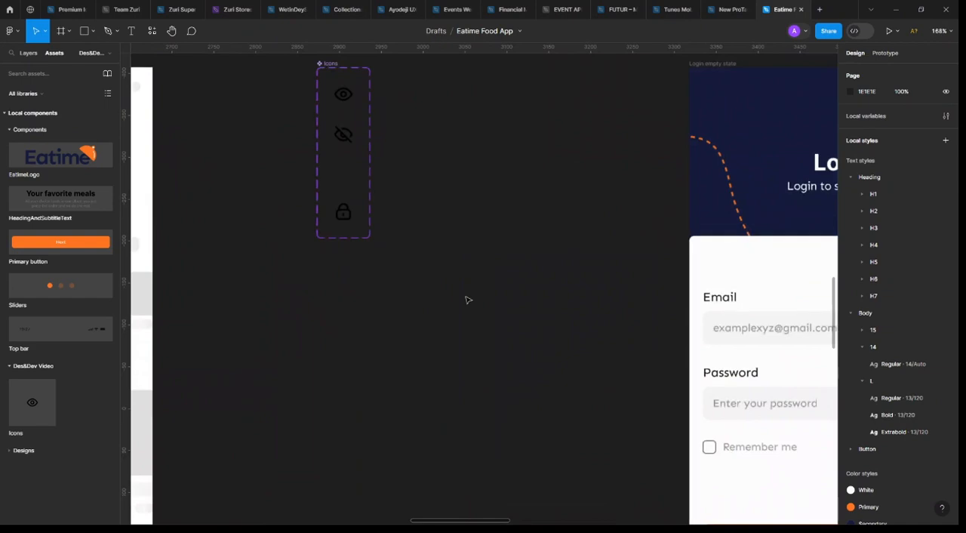
{"action": "scroll", "coordinate": [467, 300], "scroll_direction": "down", "scroll_amount": 3}
{"action": "key", "text": "ctrl+v"}
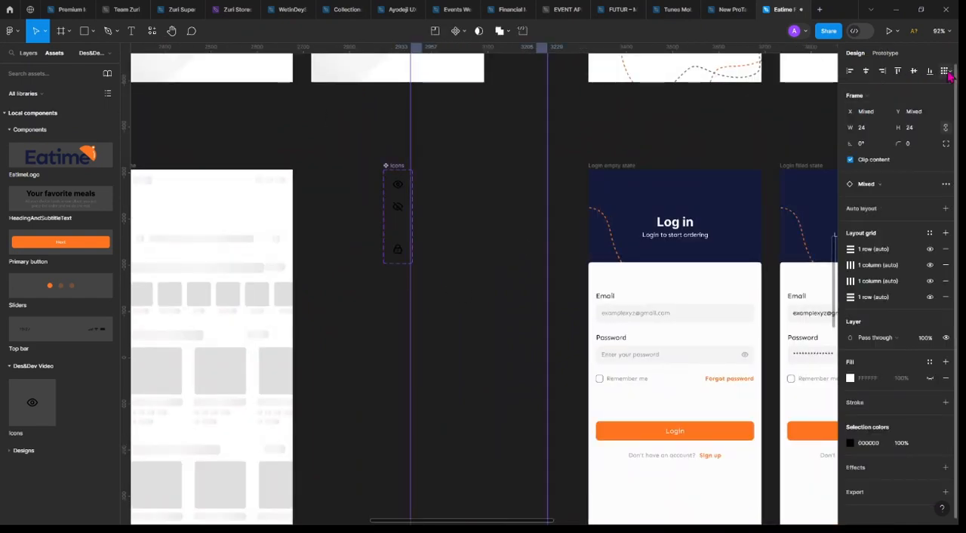
Align the pasted icons into one horizontally centred column, distribute them vertically, and set their vertical spacing to 24
{"action": "left_click", "coordinate": [944, 70]}
{"action": "left_click", "coordinate": [831, 91]}
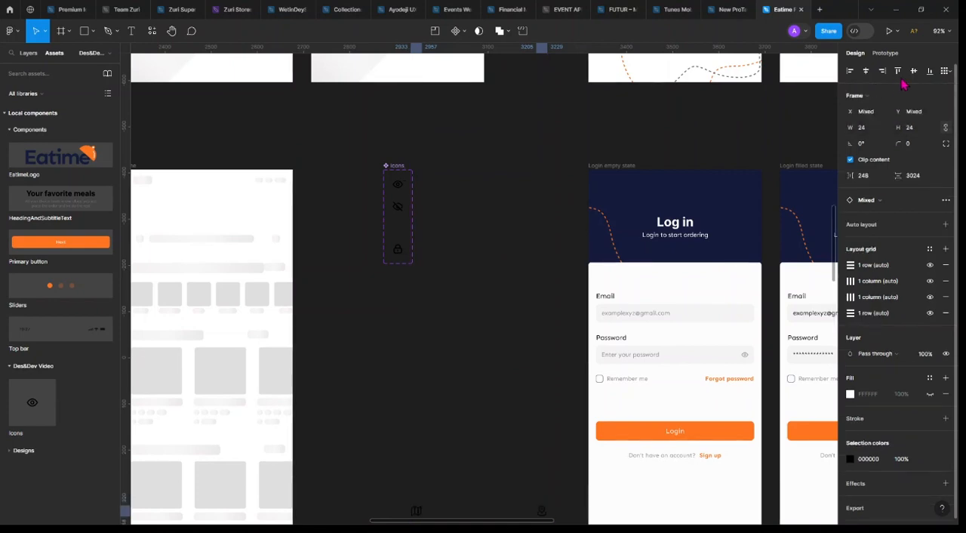
{"action": "left_click", "coordinate": [865, 71]}
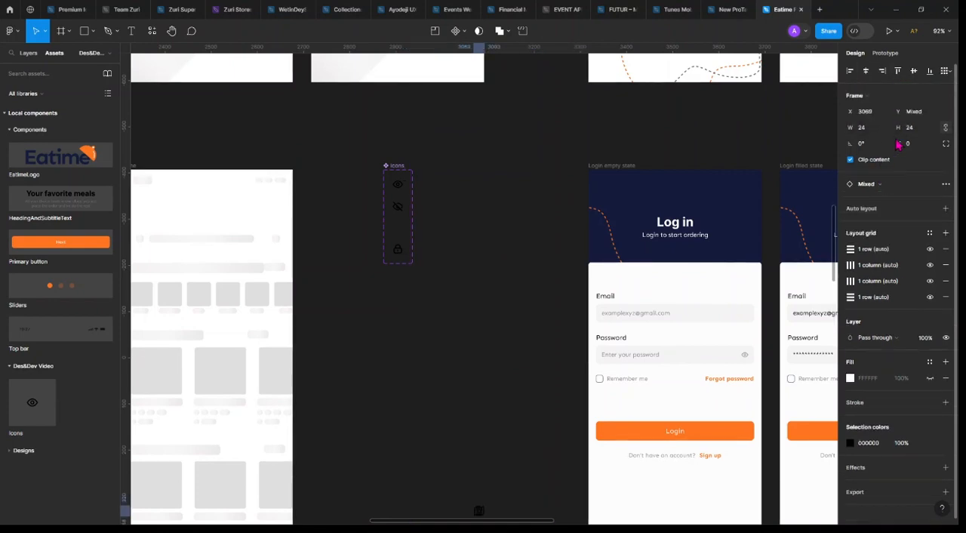
{"action": "left_click", "coordinate": [944, 70]}
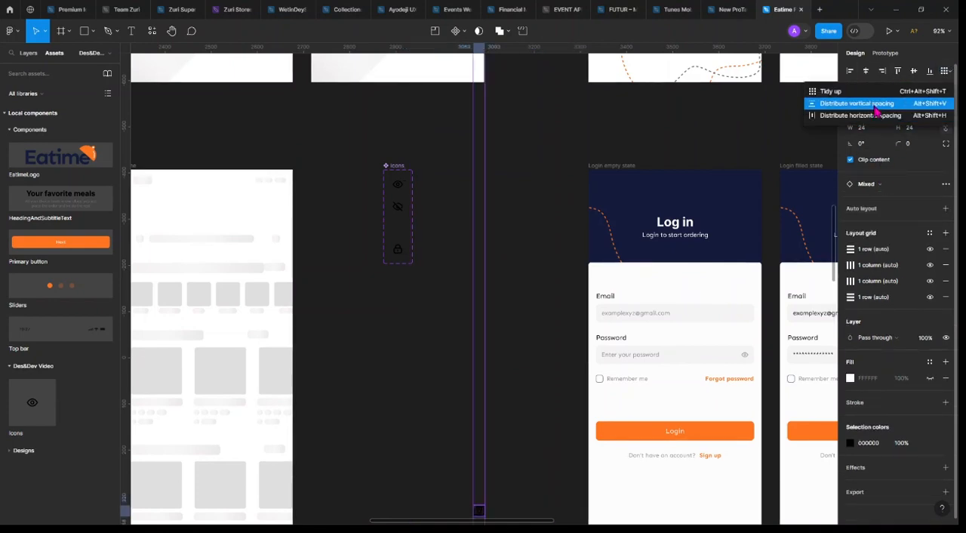
{"action": "left_click", "coordinate": [877, 106]}
{"action": "left_click", "coordinate": [881, 181]}
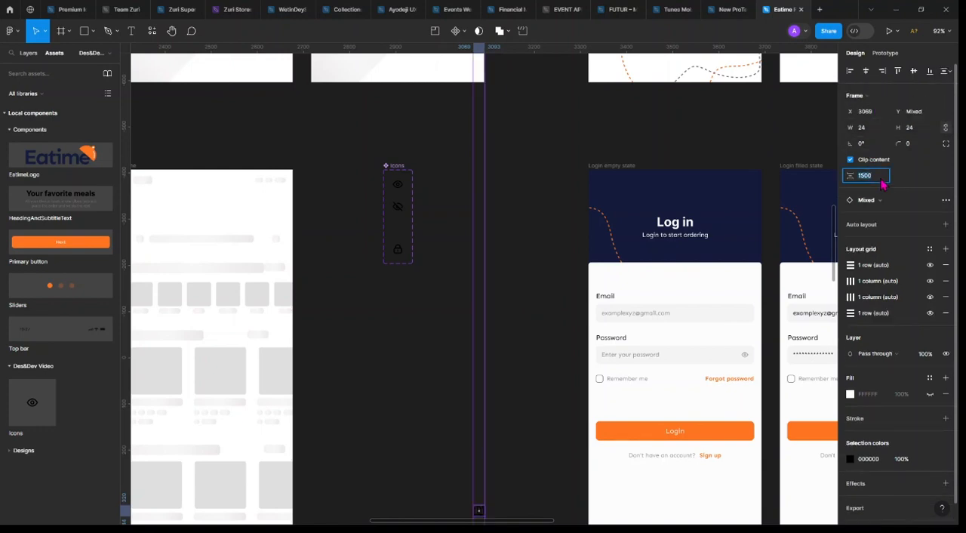
{"action": "type", "text": "24"}
{"action": "key", "text": "Return"}
Move the column of pasted icons down onto the empty canvas beside the Icons component set
{"action": "scroll", "coordinate": [525, 161], "scroll_direction": "down", "scroll_amount": 3}
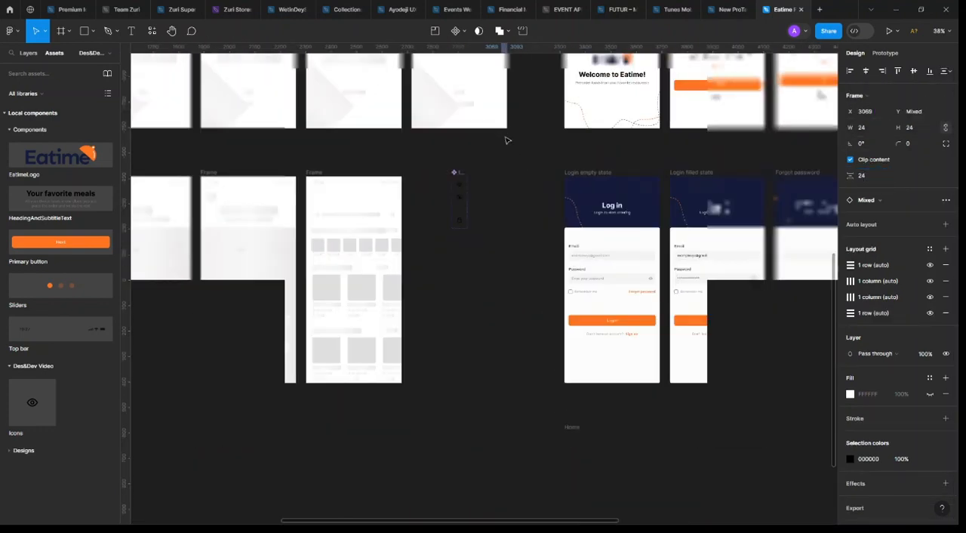
{"action": "scroll", "coordinate": [509, 140], "scroll_direction": "up", "scroll_amount": 3}
{"action": "scroll", "coordinate": [509, 138], "scroll_direction": "down", "scroll_amount": 5}
{"action": "scroll", "coordinate": [509, 151], "scroll_direction": "up", "scroll_amount": 6}
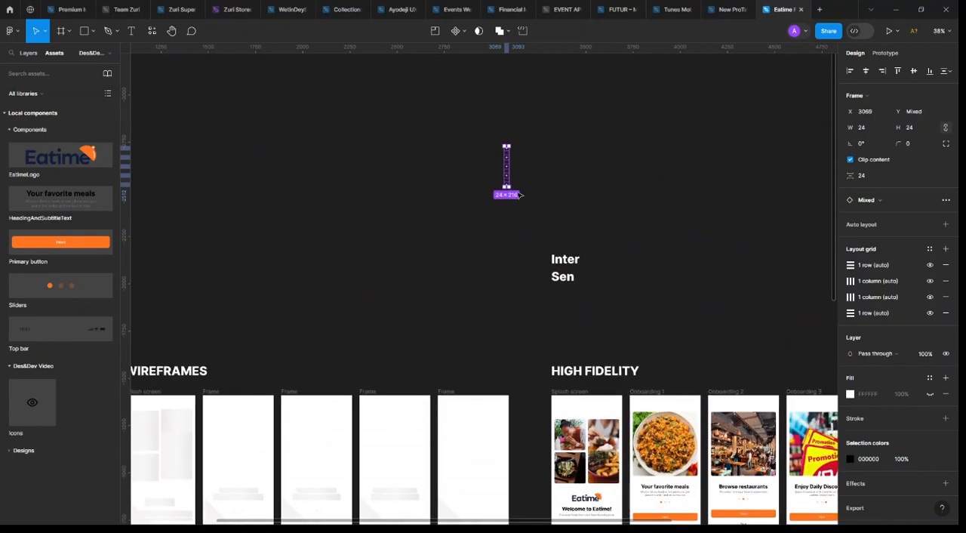
{"action": "left_click_drag", "start_coordinate": [507, 161], "coordinate": [497, 343]}
{"action": "scroll", "coordinate": [492, 342], "scroll_direction": "up", "scroll_amount": 5}
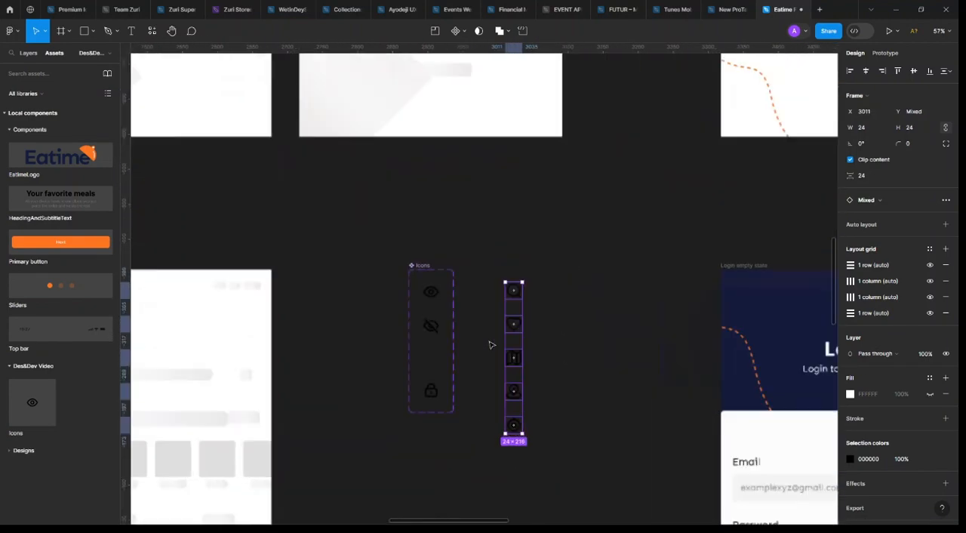
Extend the Icons component set downward to a height of about 703 to make room for more icons
{"action": "left_click", "coordinate": [437, 392]}
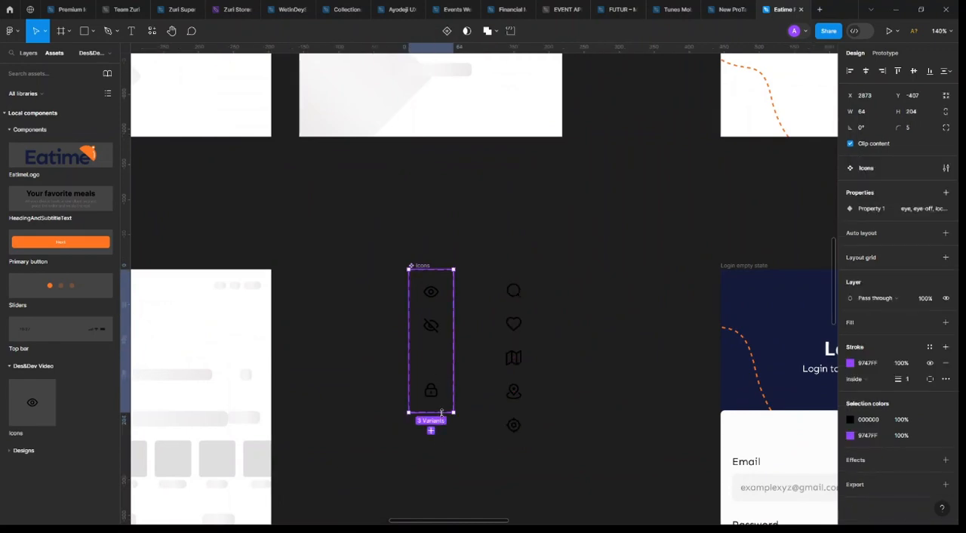
{"action": "left_click_drag", "start_coordinate": [442, 413], "coordinate": [441, 520]}
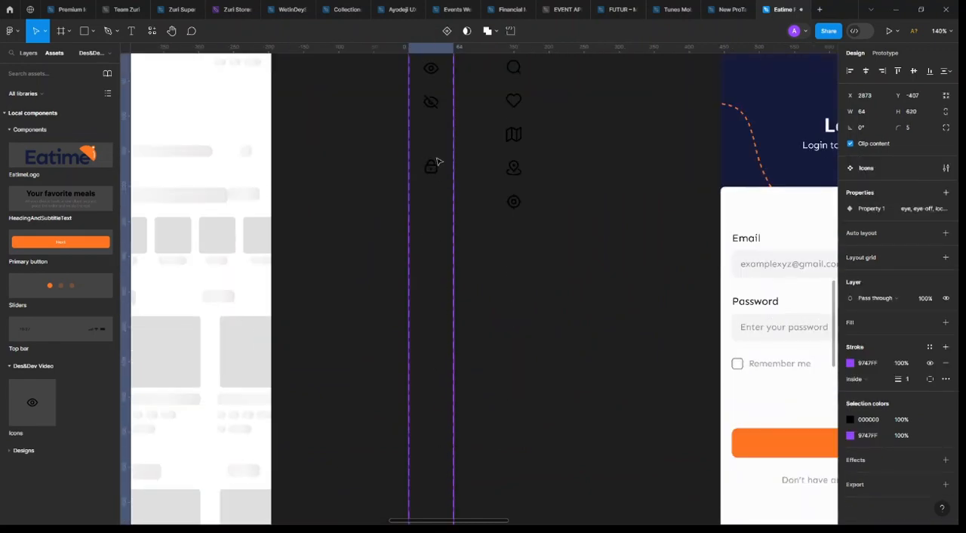
{"action": "left_click", "coordinate": [519, 322]}
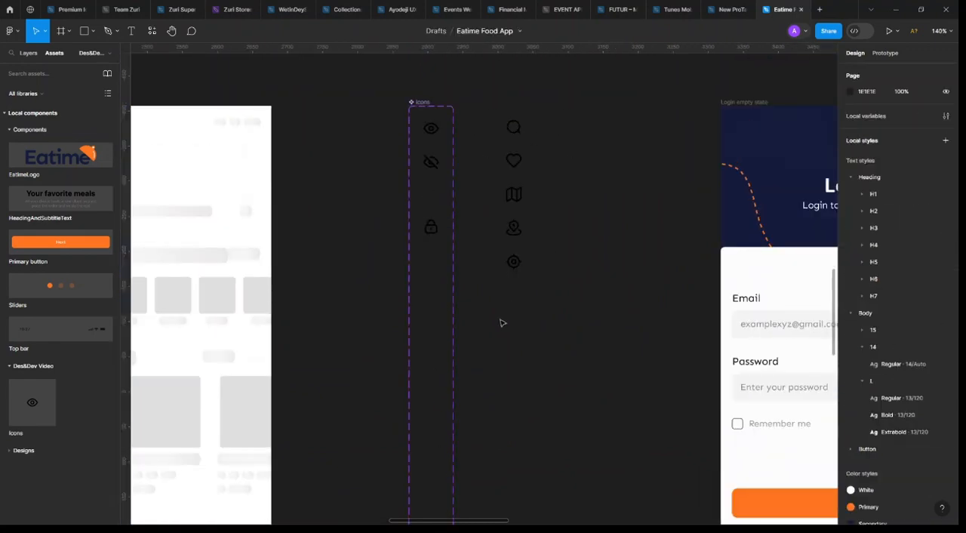
Select the five pasted icons and remove all their row and column layout grids
{"action": "scroll", "coordinate": [503, 321], "scroll_direction": "up", "scroll_amount": 1}
{"action": "left_click_drag", "start_coordinate": [579, 153], "coordinate": [500, 319]}
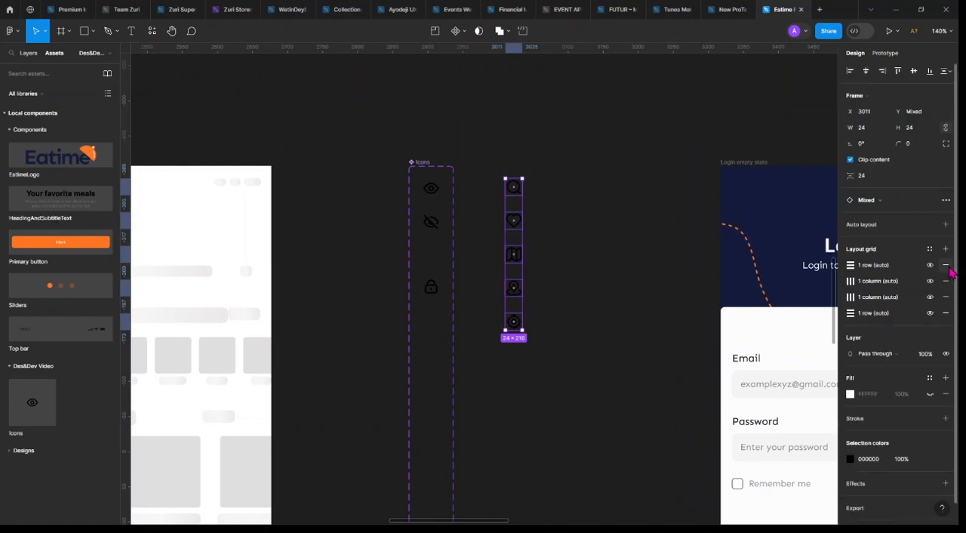
{"action": "left_click", "coordinate": [949, 269]}
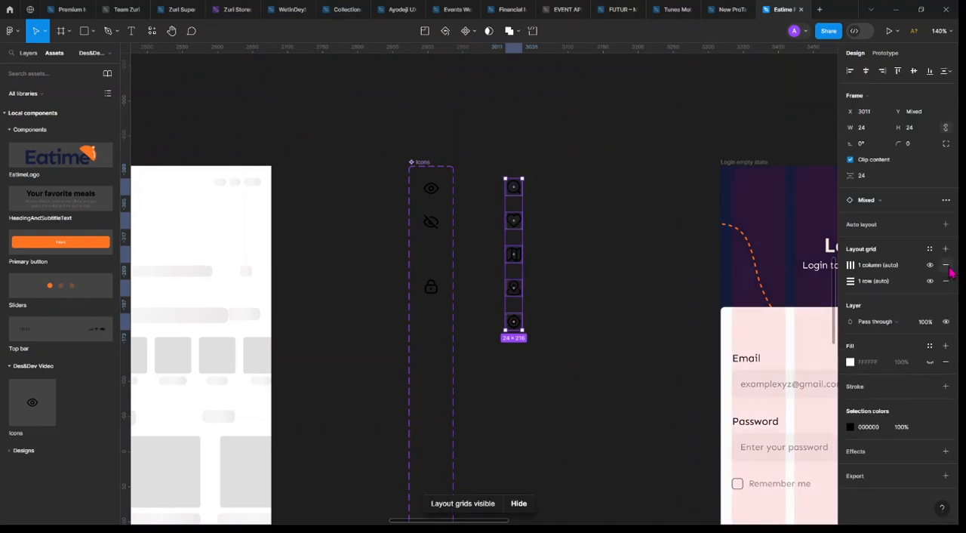
{"action": "left_click", "coordinate": [949, 270]}
{"action": "left_click", "coordinate": [949, 269]}
{"action": "left_click", "coordinate": [949, 269]}
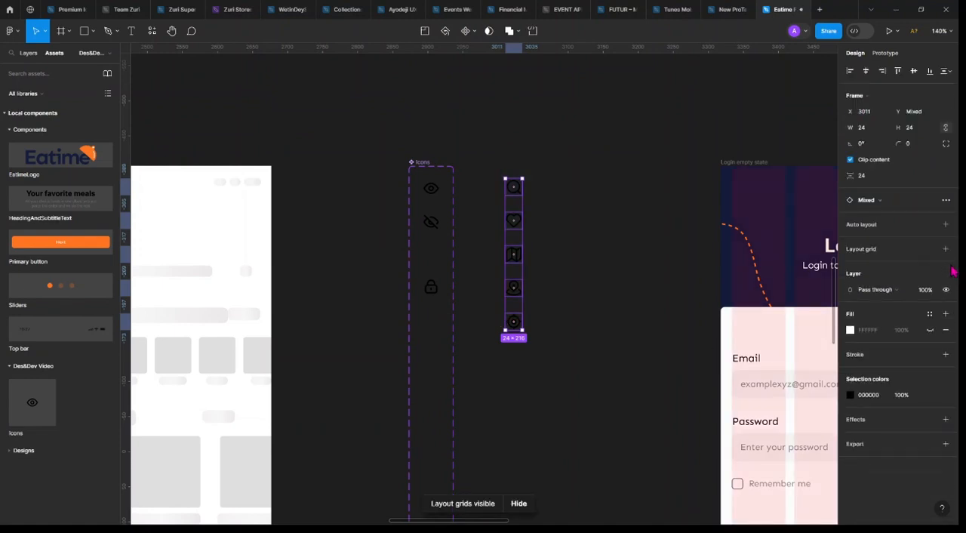
Detach the five icons from their library instances and turn each one into a separate component
{"action": "right_click", "coordinate": [515, 188]}
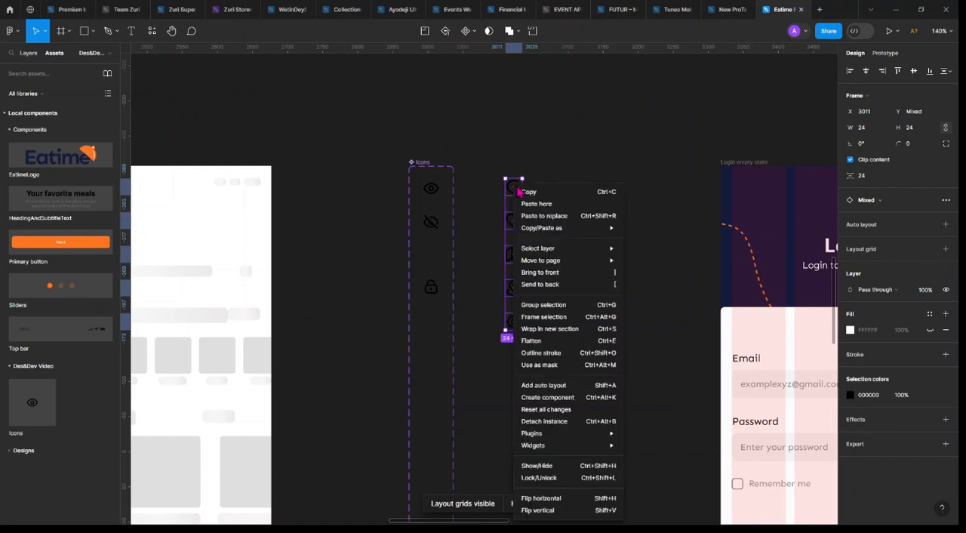
{"action": "left_click", "coordinate": [559, 425]}
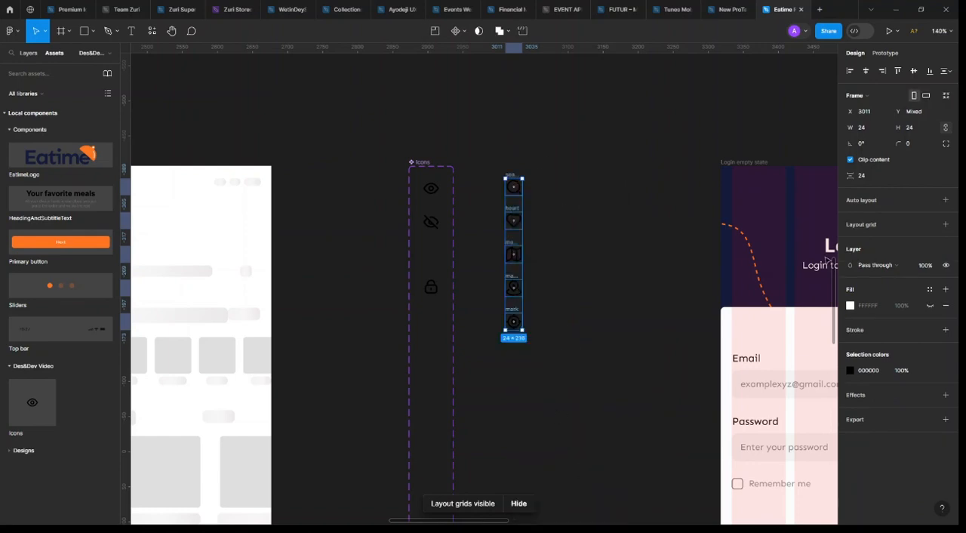
{"action": "left_click", "coordinate": [457, 31]}
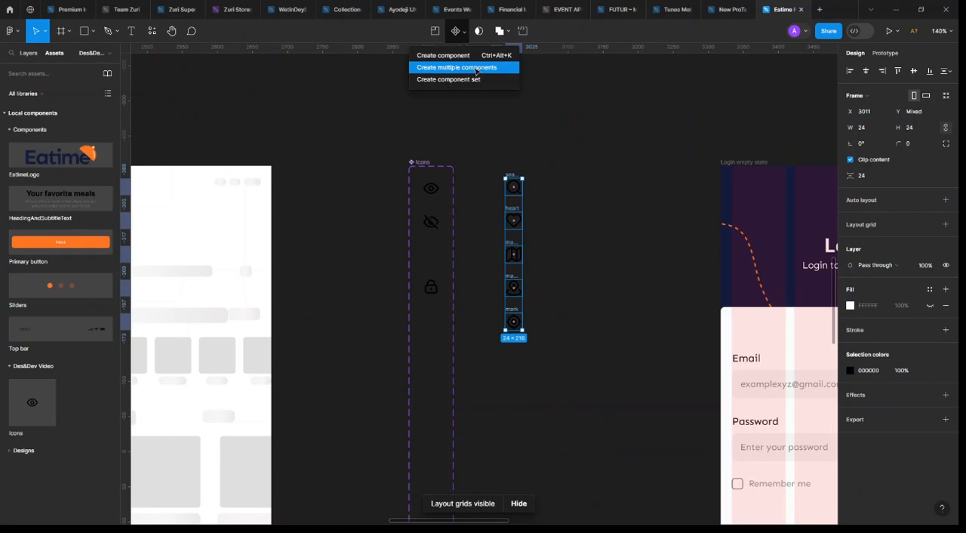
{"action": "left_click", "coordinate": [476, 69]}
{"action": "scroll", "coordinate": [603, 185], "scroll_direction": "down", "scroll_amount": 2}
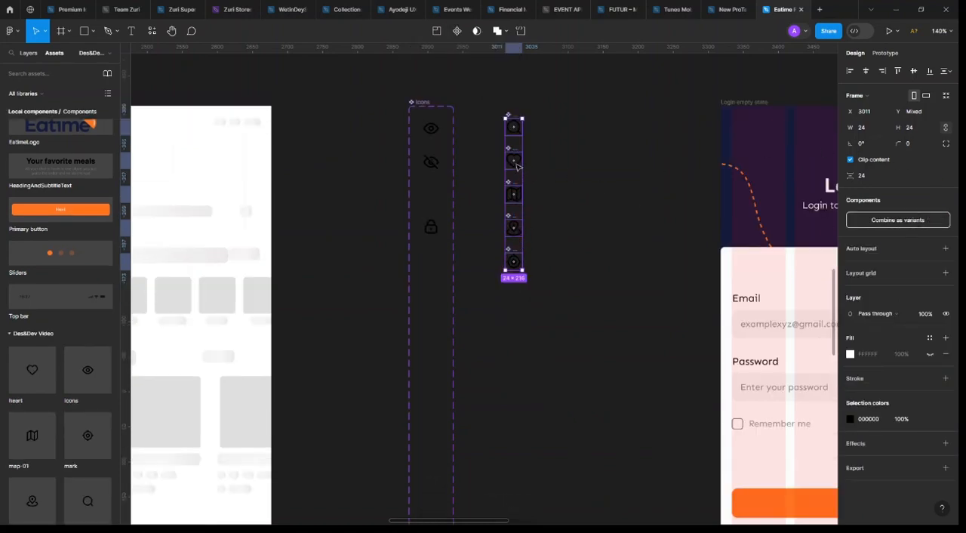
Move the five icon components into the Icons set, centred below the lock, and close the gaps above and below the lock icon
{"action": "left_click_drag", "start_coordinate": [516, 166], "coordinate": [435, 310]}
{"action": "scroll", "coordinate": [437, 97], "scroll_direction": "left", "scroll_amount": 2}
{"action": "scroll", "coordinate": [505, 194], "scroll_direction": "up", "scroll_amount": 4}
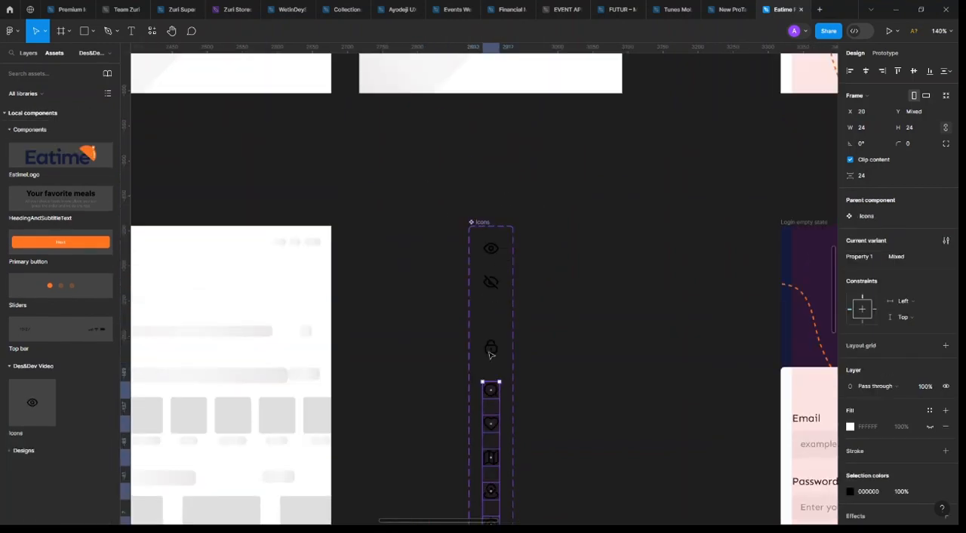
{"action": "left_click", "coordinate": [490, 354], "text": "shift"}
{"action": "left_click_drag", "start_coordinate": [490, 352], "coordinate": [489, 319]}
{"action": "left_click", "coordinate": [492, 320], "text": "shift"}
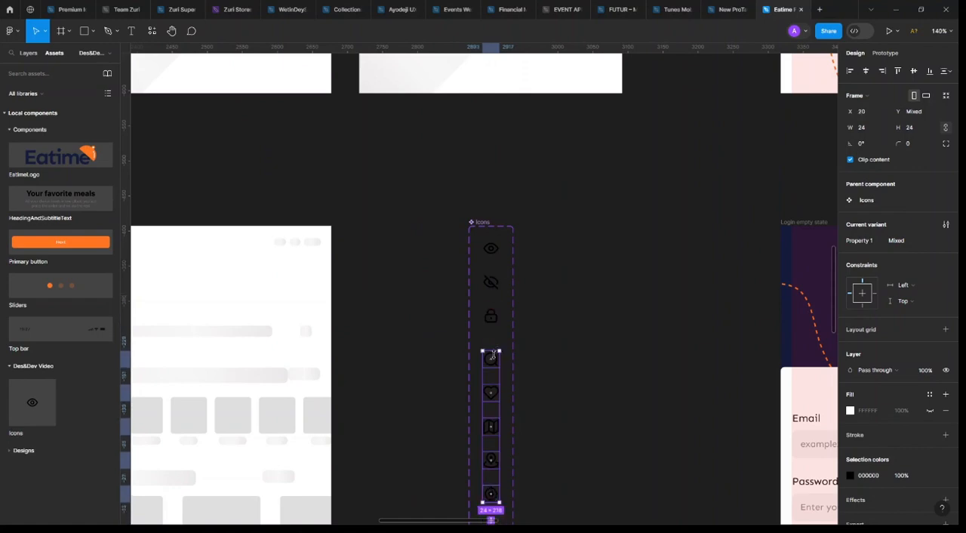
{"action": "left_click_drag", "start_coordinate": [494, 354], "coordinate": [494, 345]}
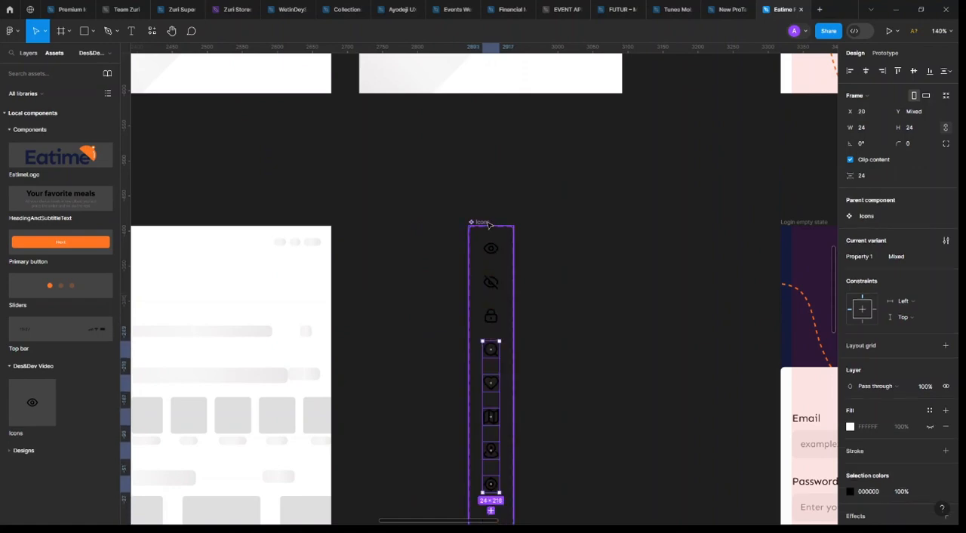
Move the Icons component set from the Des&Dev Video page to the Components page, placing it beside the Primary button set
{"action": "left_click", "coordinate": [485, 222]}
{"action": "scroll", "coordinate": [575, 186], "scroll_direction": "right", "scroll_amount": 4}
{"action": "scroll", "coordinate": [575, 187], "scroll_direction": "right", "scroll_amount": 2}
{"action": "key", "text": "Delete"}
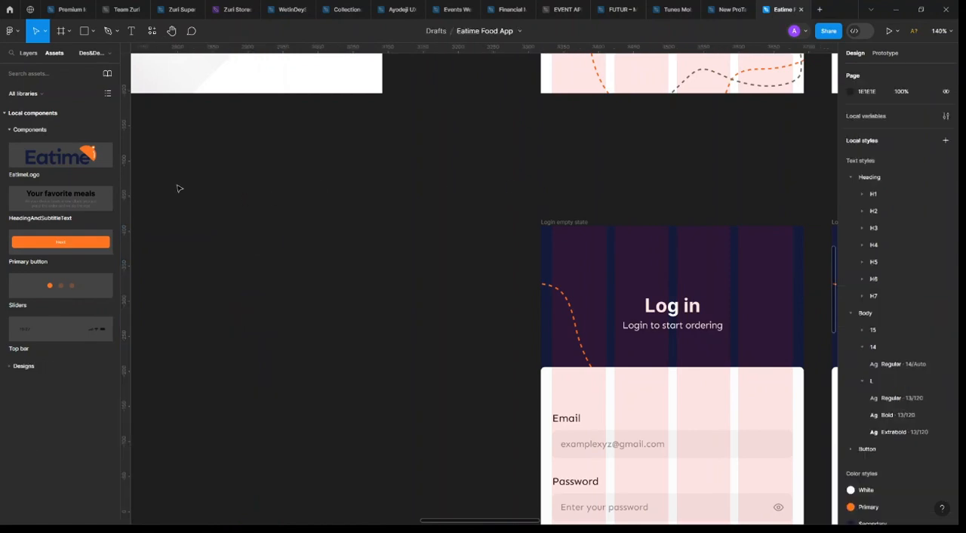
{"action": "left_click", "coordinate": [29, 53]}
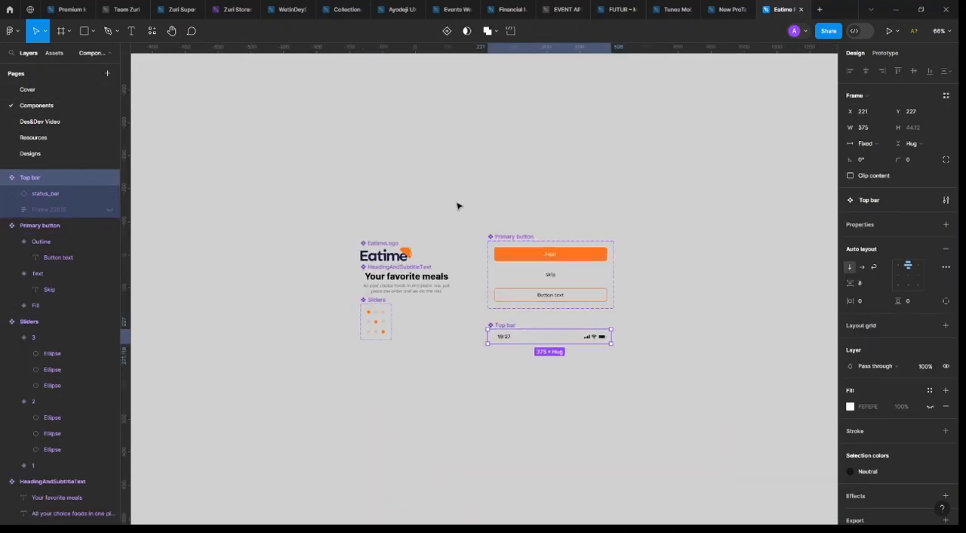
{"action": "key", "text": "ctrl+v"}
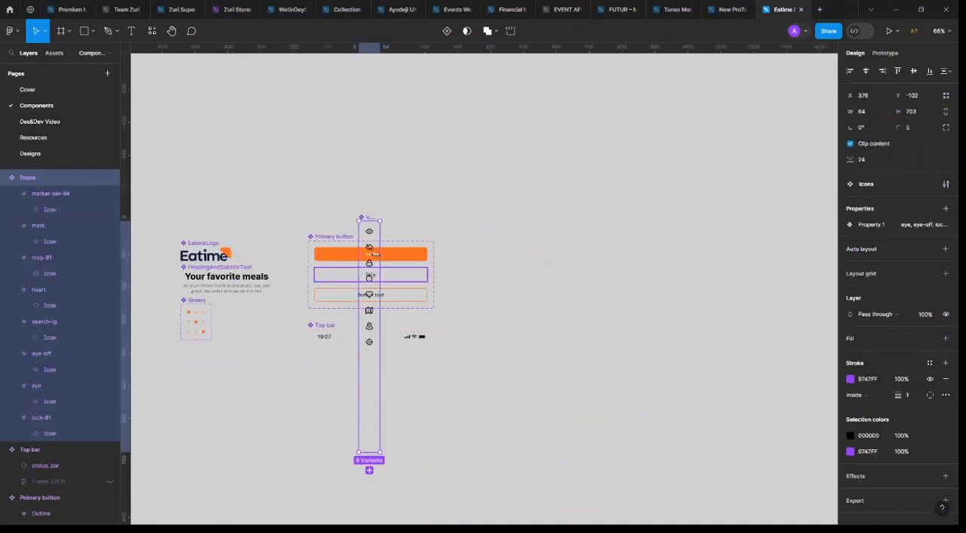
{"action": "left_click_drag", "start_coordinate": [378, 258], "coordinate": [463, 280]}
Look over the login and onboarding screens on the Des&Dev Video page
{"action": "left_click", "coordinate": [40, 121]}
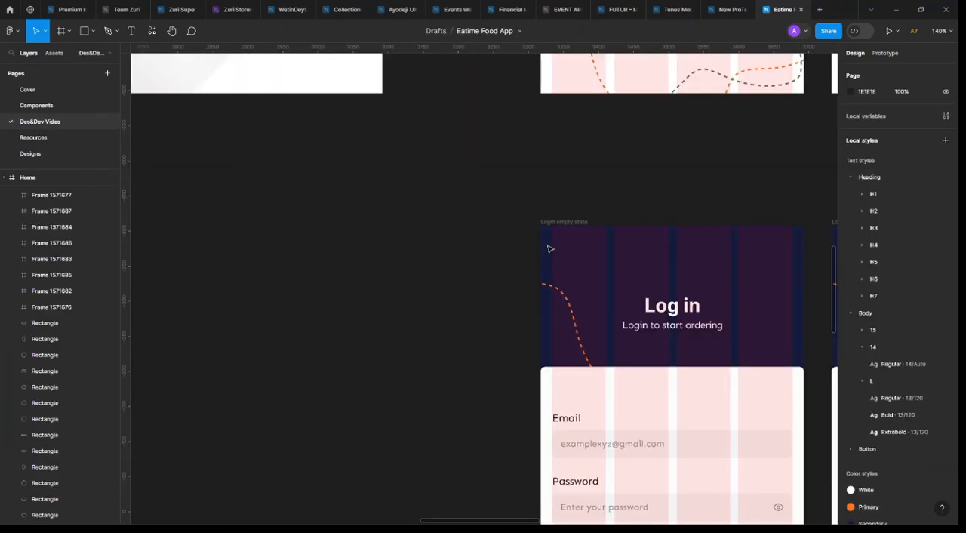
{"action": "scroll", "coordinate": [550, 250], "scroll_direction": "down", "scroll_amount": 2}
{"action": "scroll", "coordinate": [513, 250], "scroll_direction": "right", "scroll_amount": 3}
{"action": "scroll", "coordinate": [472, 250], "scroll_direction": "down", "scroll_amount": 3}
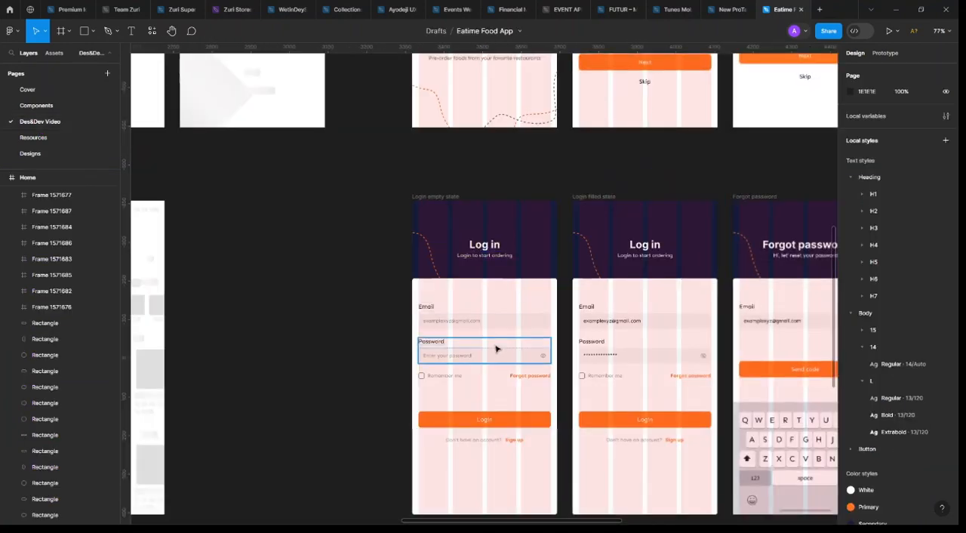
{"action": "scroll", "coordinate": [494, 340], "scroll_direction": "down", "scroll_amount": 3}
{"action": "scroll", "coordinate": [573, 265], "scroll_direction": "up", "scroll_amount": 3}
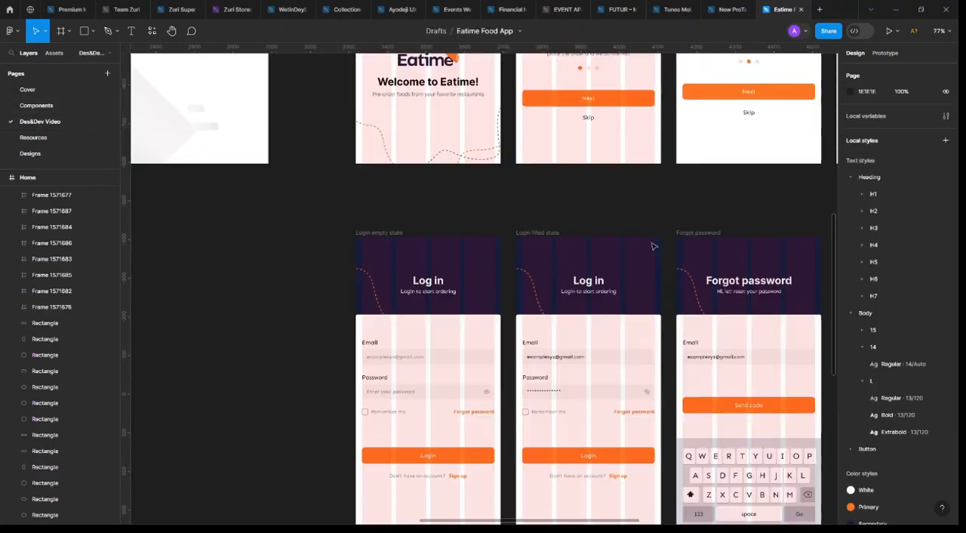
Return to the Components page and add a second variant to the Top bar component
{"action": "left_click", "coordinate": [52, 108]}
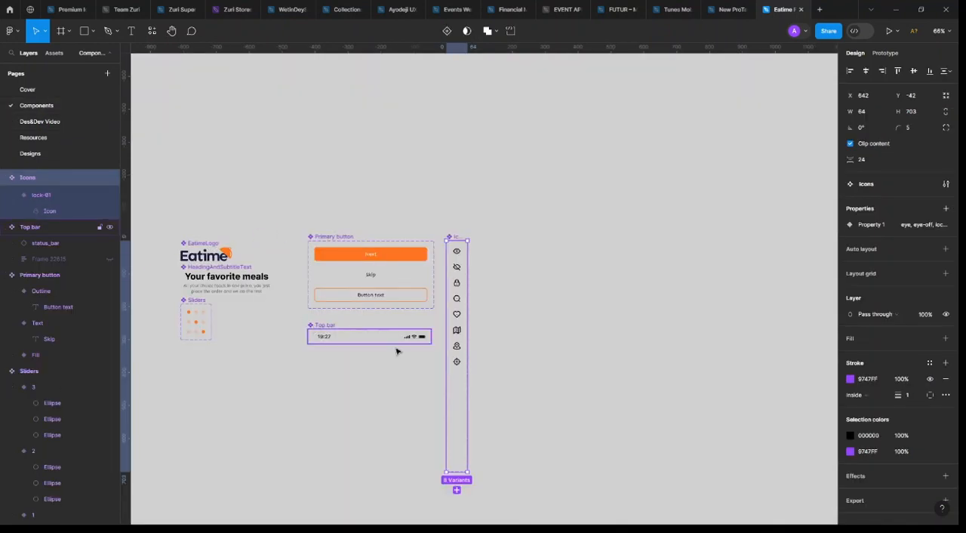
{"action": "left_click", "coordinate": [395, 348]}
{"action": "scroll", "coordinate": [405, 362], "scroll_direction": "up", "scroll_amount": 4}
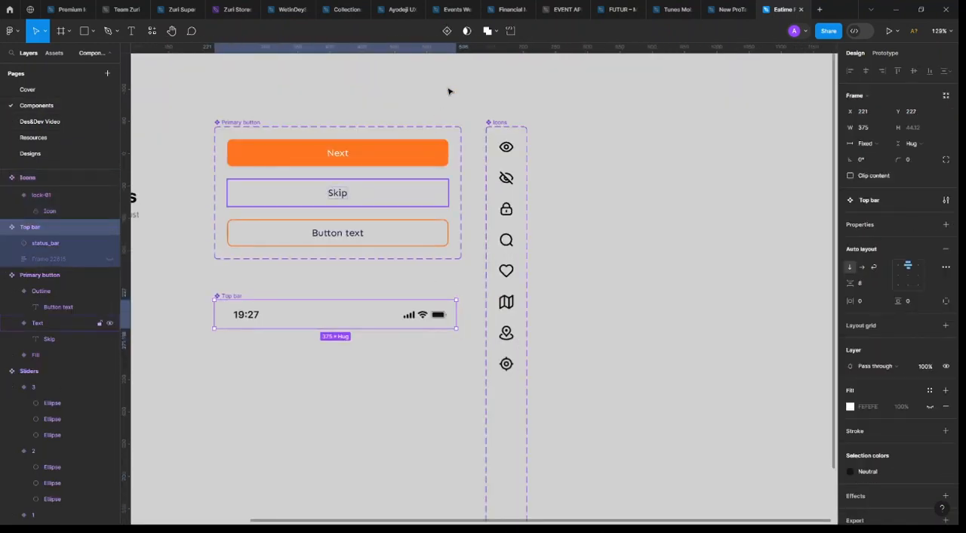
{"action": "left_click", "coordinate": [447, 30]}
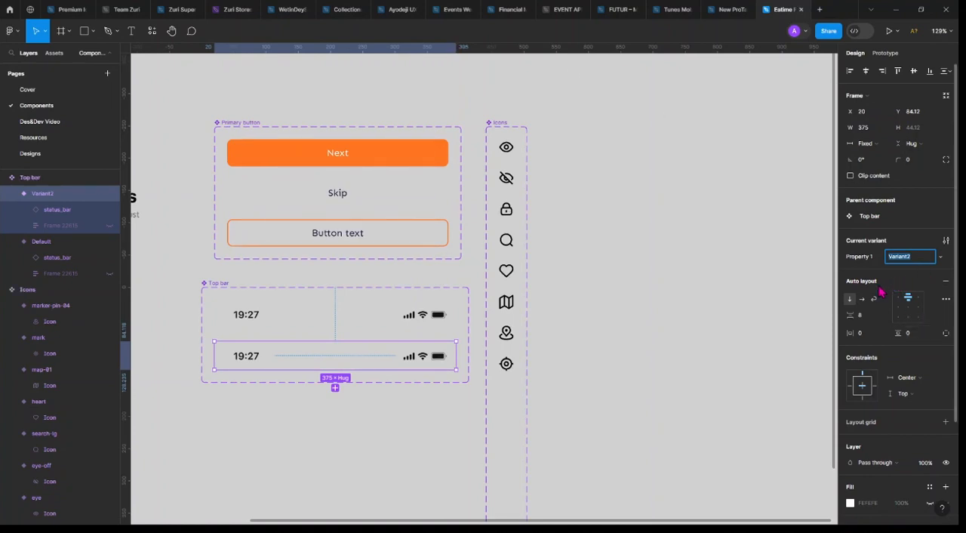
Rename the Top bar component's second variant as White and its default variant as Black
{"action": "type", "text": "Wh"}
{"action": "key", "text": "Return"}
{"action": "left_click", "coordinate": [905, 261]}
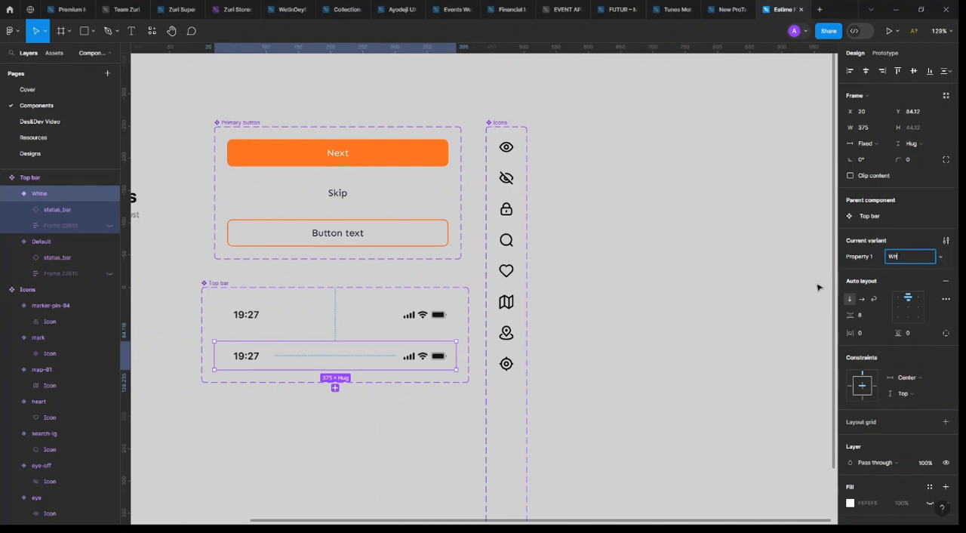
{"action": "key", "text": "Return"}
{"action": "left_click", "coordinate": [330, 309]}
{"action": "double_click", "coordinate": [899, 262]}
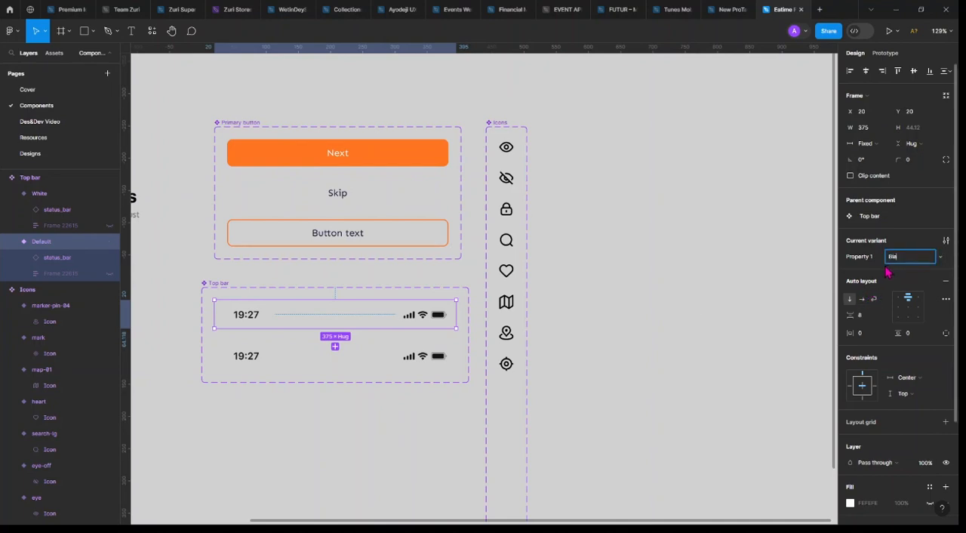
{"action": "type", "text": "Black"}
{"action": "key", "text": "Return"}
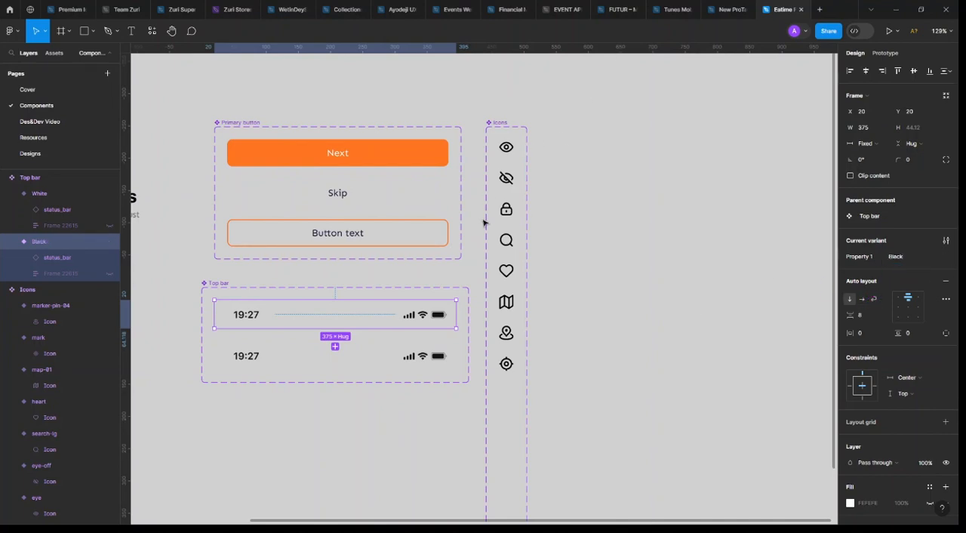
Recolour the Neutral contents of the Top bar's White variant with a white library colour style
{"action": "left_click", "coordinate": [441, 363]}
{"action": "scroll", "coordinate": [889, 353], "scroll_direction": "down", "scroll_amount": 3}
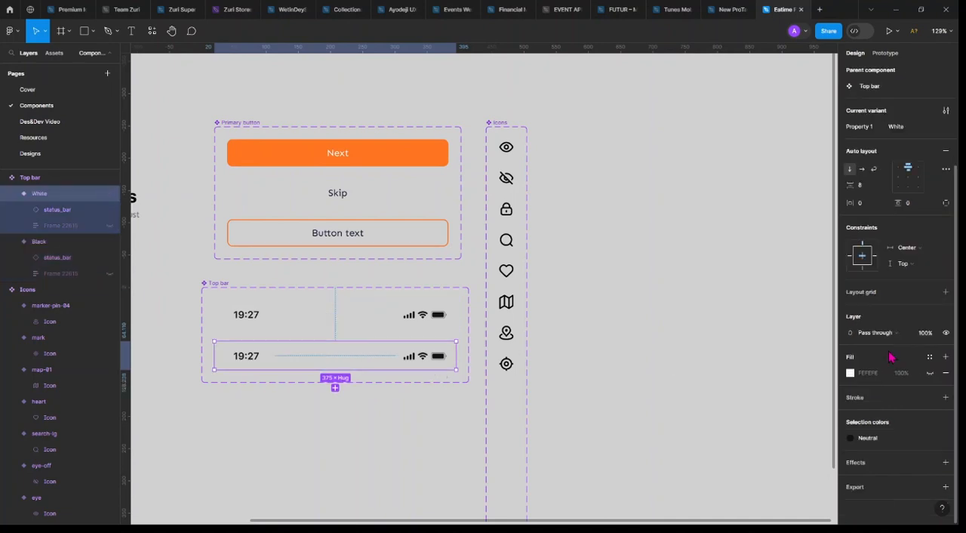
{"action": "left_click", "coordinate": [879, 441]}
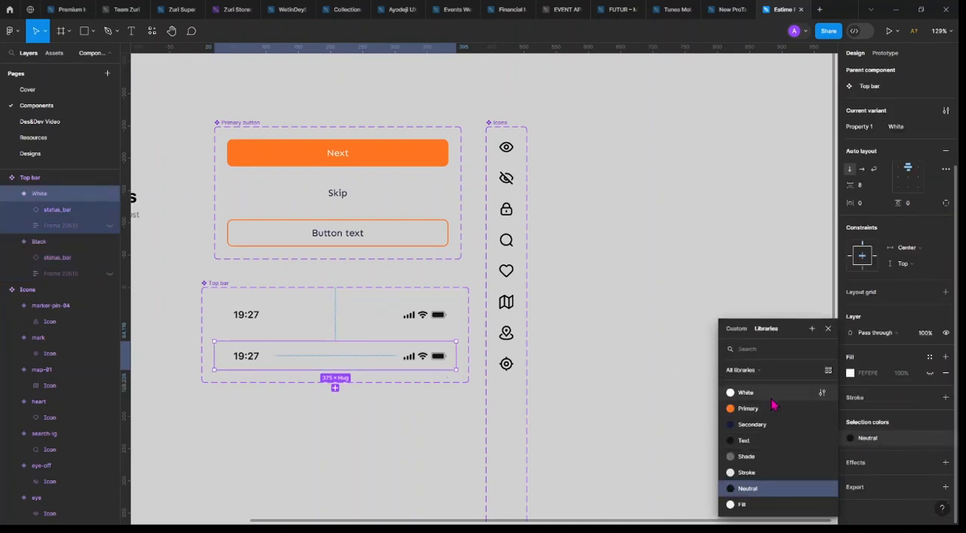
{"action": "left_click", "coordinate": [755, 467]}
{"action": "left_click", "coordinate": [343, 273]}
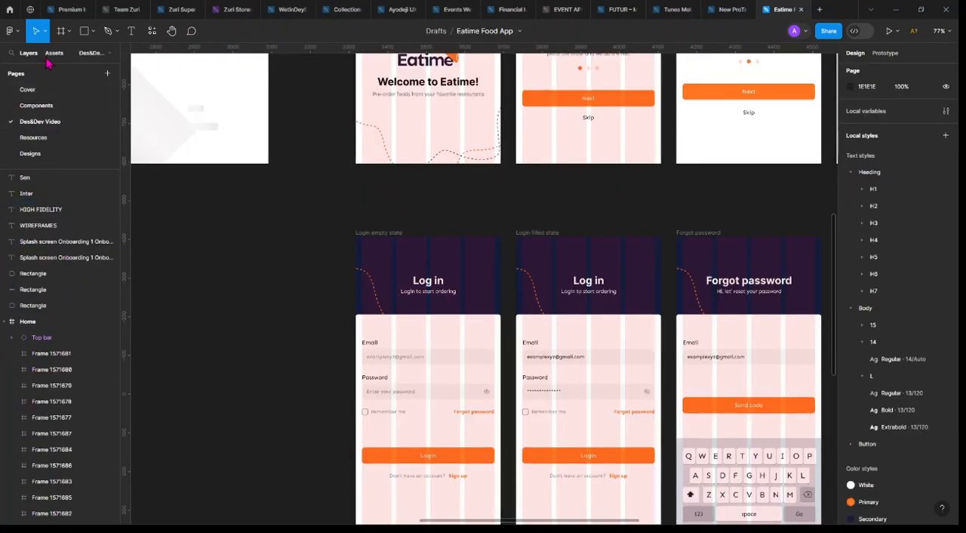
On the Des&Dev Video page, add a White-variant Top bar to the Login empty state screen, centred along its upper edge
{"action": "left_click", "coordinate": [50, 55]}
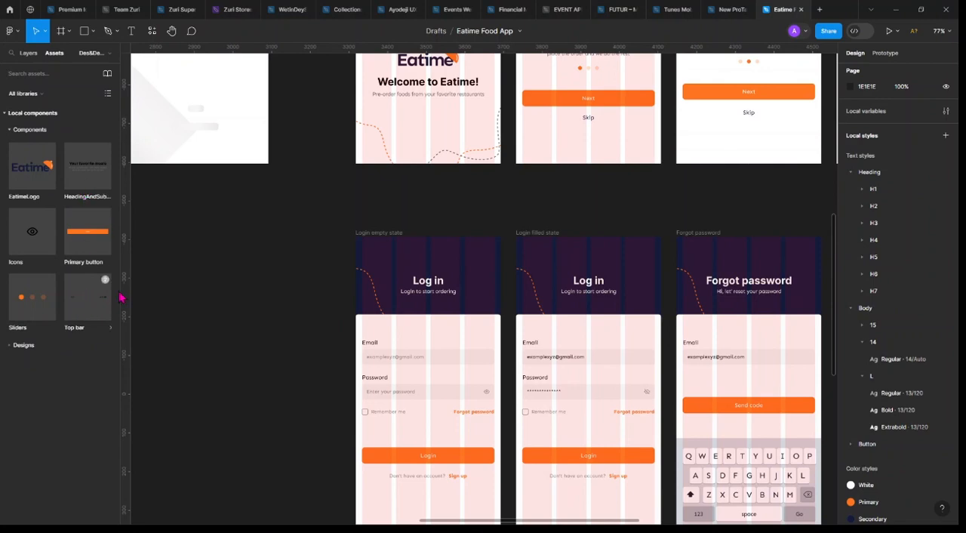
{"action": "left_click_drag", "start_coordinate": [450, 257], "coordinate": [456, 259]}
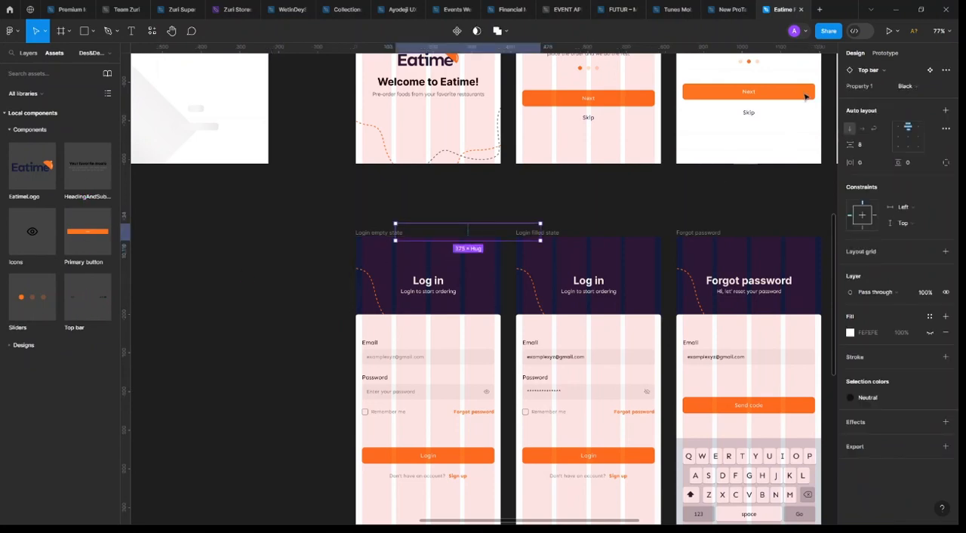
{"action": "scroll", "coordinate": [881, 158], "scroll_direction": "up", "scroll_amount": 3}
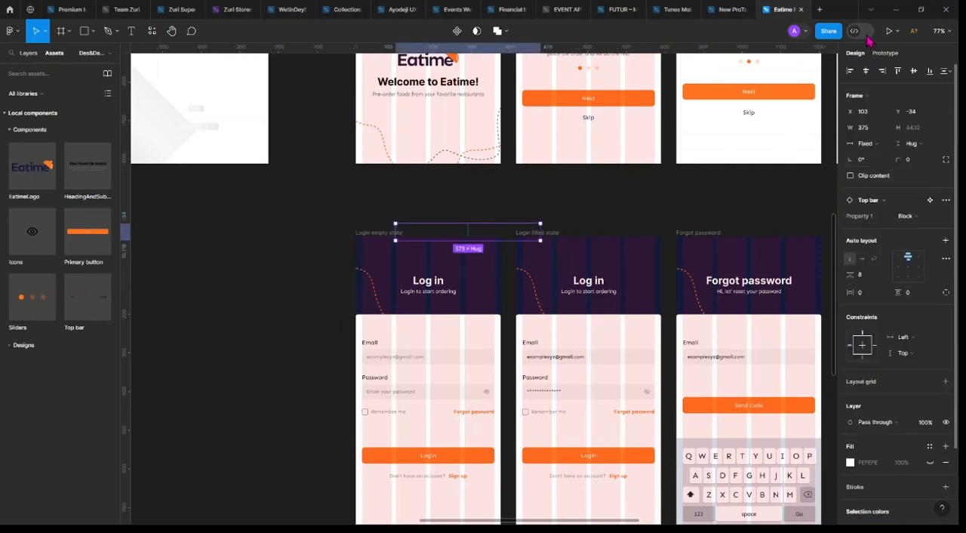
{"action": "left_click", "coordinate": [867, 72]}
{"action": "left_click", "coordinate": [899, 72]}
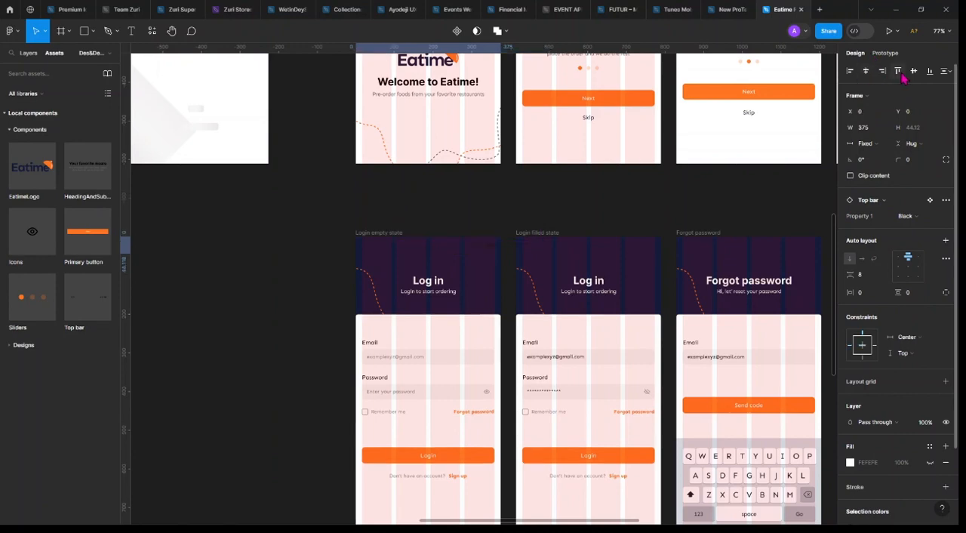
{"action": "left_click", "coordinate": [908, 219]}
{"action": "left_click", "coordinate": [876, 228]}
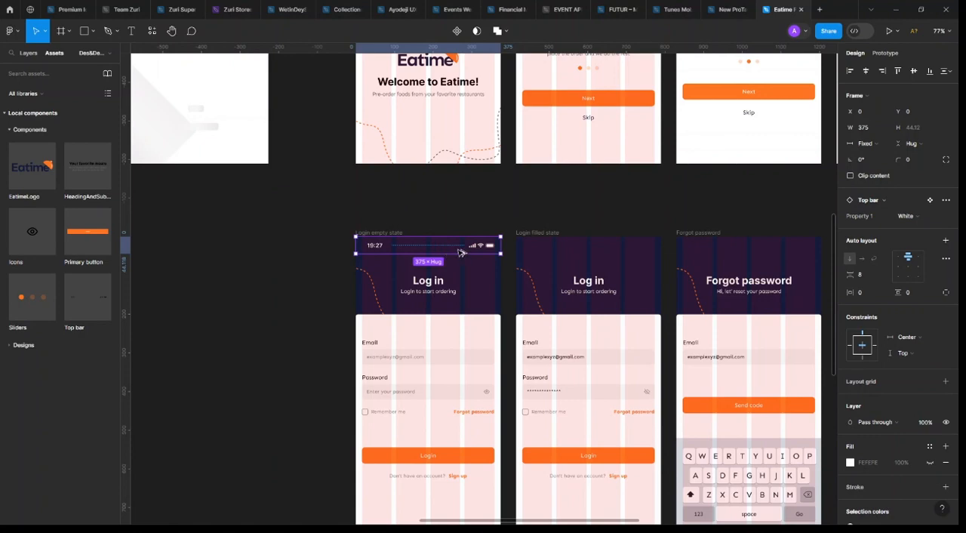
Duplicate the White top bar onto the Login filled state and Forgot password screens, centring each copy horizontally
{"action": "left_click_drag", "start_coordinate": [461, 252], "coordinate": [601, 252]}
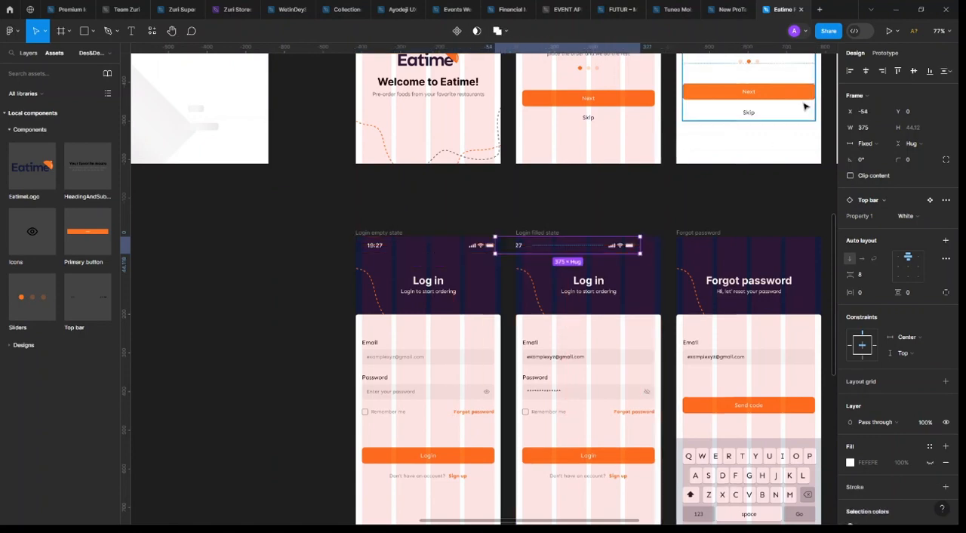
{"action": "left_click", "coordinate": [866, 72]}
{"action": "scroll", "coordinate": [539, 198], "scroll_direction": "right", "scroll_amount": 3}
{"action": "left_click_drag", "start_coordinate": [360, 246], "coordinate": [500, 246]}
{"action": "left_click", "coordinate": [865, 71]}
Copy the Forgot password screen's top bar to the upper edge of Onboarding 2 and switch the copy to the Black variant
{"action": "scroll", "coordinate": [619, 330], "scroll_direction": "up", "scroll_amount": 5}
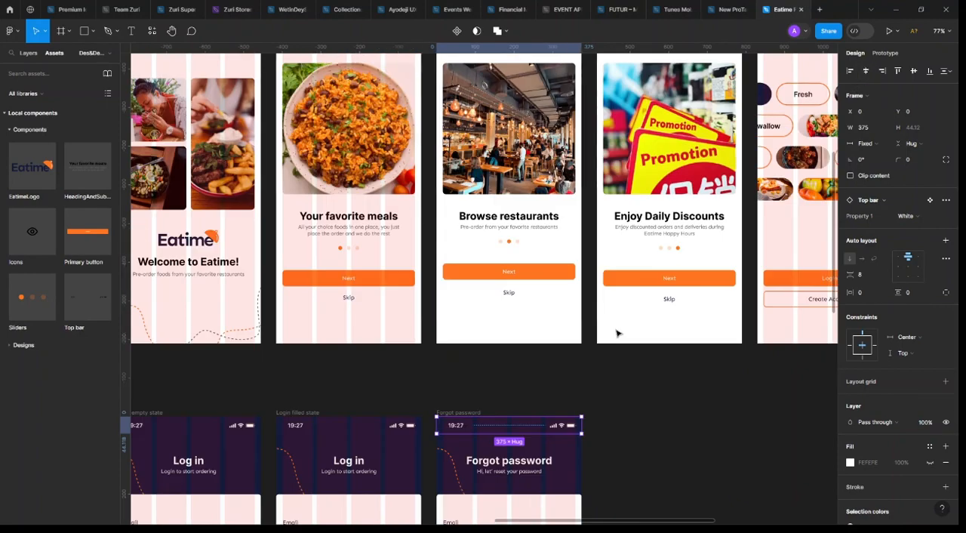
{"action": "scroll", "coordinate": [423, 256], "scroll_direction": "down", "scroll_amount": 3}
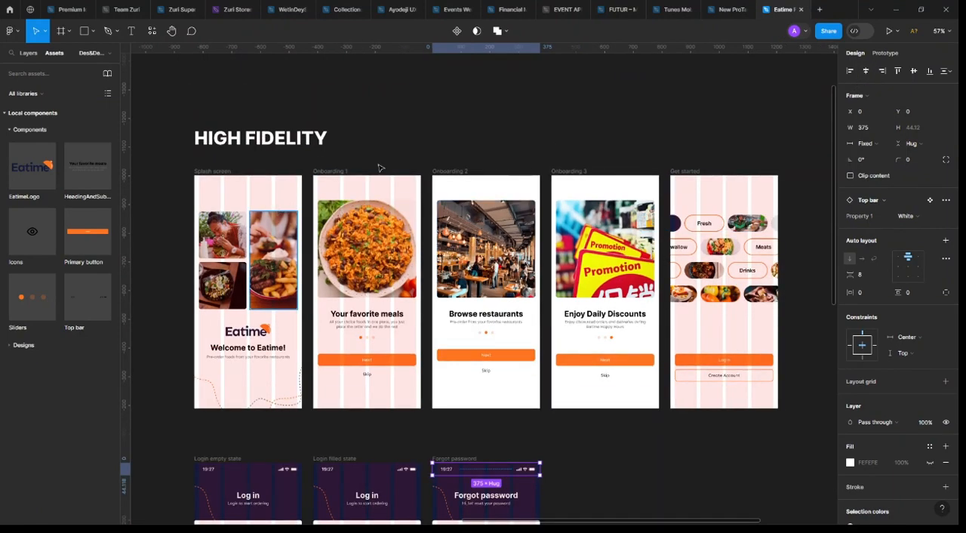
{"action": "scroll", "coordinate": [625, 346], "scroll_direction": "down", "scroll_amount": 3}
{"action": "scroll", "coordinate": [543, 360], "scroll_direction": "up", "scroll_amount": 2}
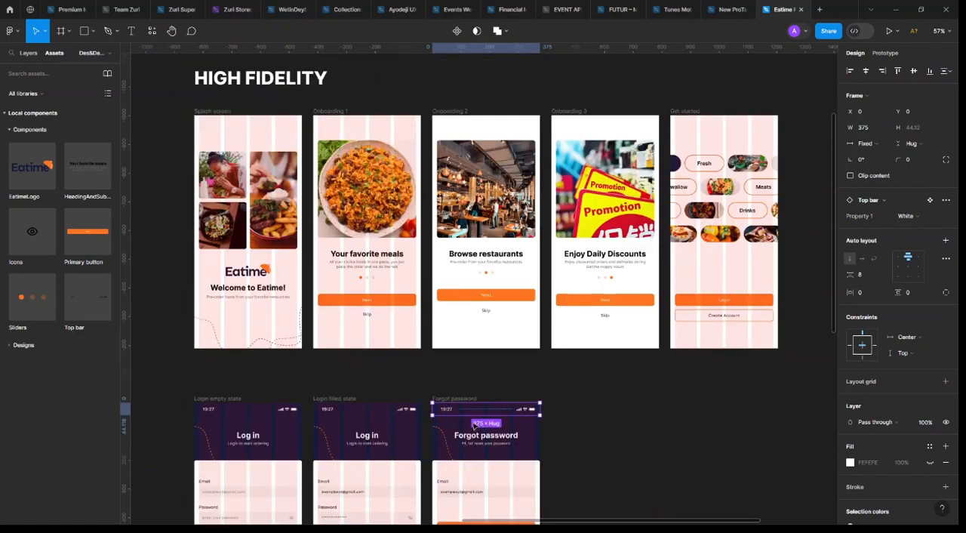
{"action": "left_click_drag", "start_coordinate": [501, 414], "coordinate": [501, 128]}
{"action": "left_click", "coordinate": [897, 71]}
{"action": "left_click", "coordinate": [915, 217]}
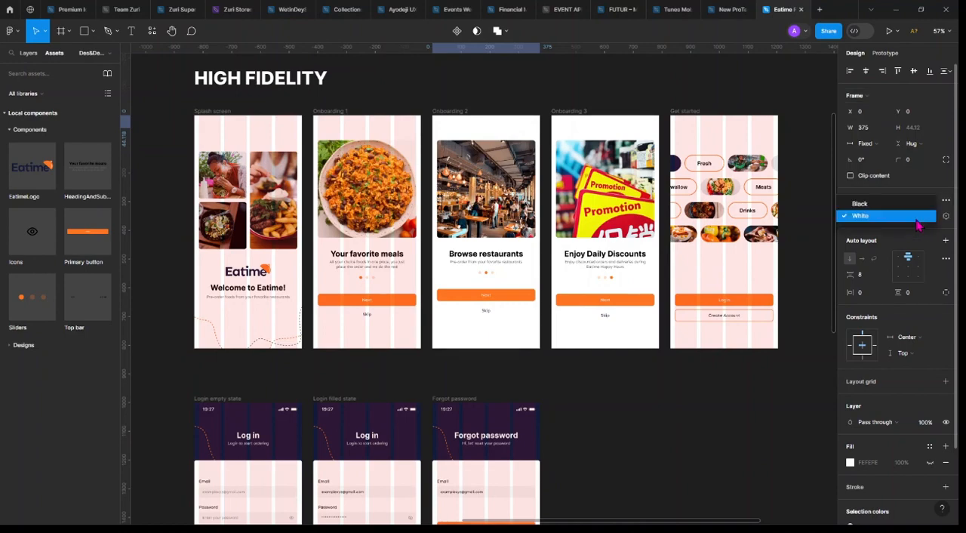
{"action": "left_click", "coordinate": [910, 203]}
Duplicate the Black top bar onto the Onboarding 3 and Get started screens, aligning each copy with its frame
{"action": "left_click_drag", "start_coordinate": [521, 124], "coordinate": [628, 124]}
{"action": "left_click", "coordinate": [848, 71]}
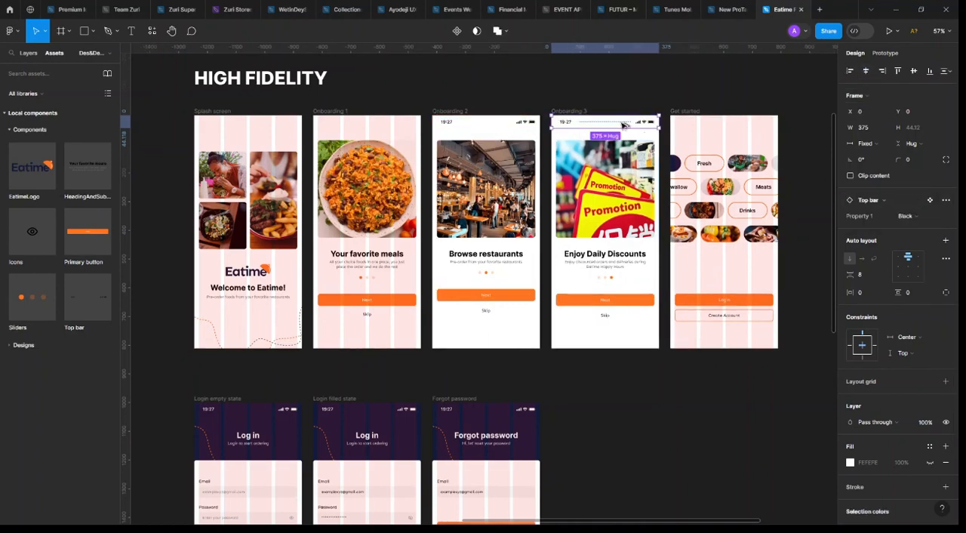
{"action": "left_click_drag", "start_coordinate": [718, 128], "coordinate": [718, 128]}
{"action": "left_click", "coordinate": [866, 71]}
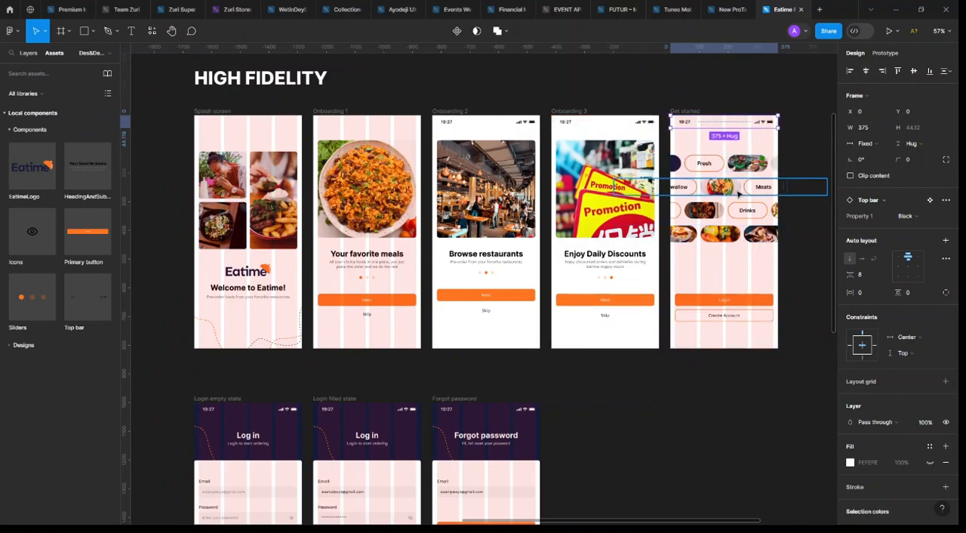
Place an Icons instance below the Home screen's status bar at X 34, Y 90, using the search-lg variant in the Shade colour
{"action": "scroll", "coordinate": [578, 249], "scroll_direction": "down", "scroll_amount": 5}
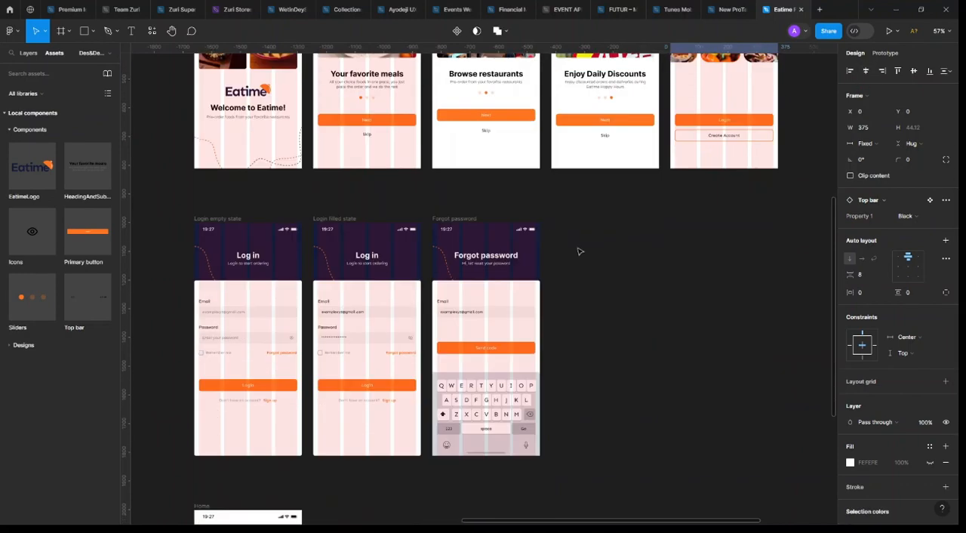
{"action": "scroll", "coordinate": [254, 348], "scroll_direction": "left", "scroll_amount": 2}
{"action": "scroll", "coordinate": [433, 342], "scroll_direction": "up", "scroll_amount": 3}
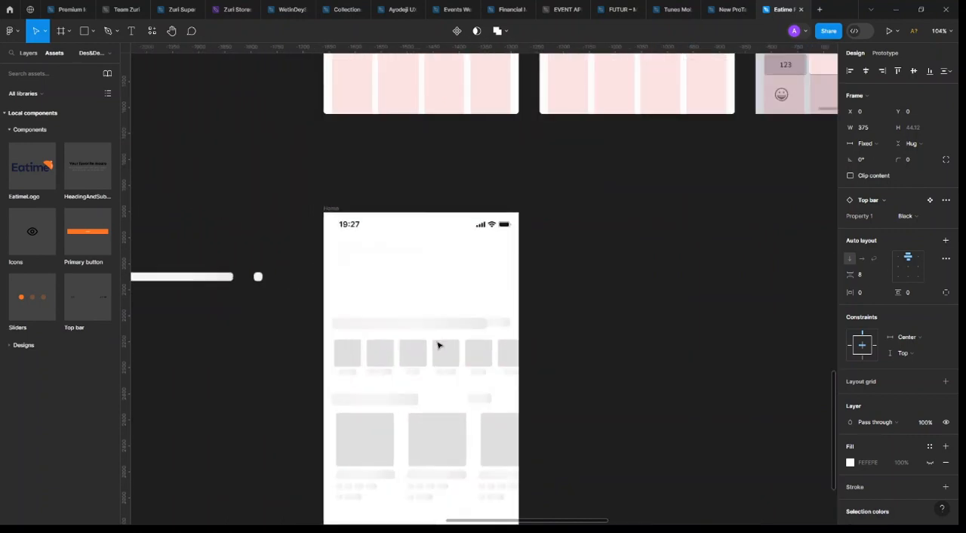
{"action": "scroll", "coordinate": [520, 320], "scroll_direction": "left", "scroll_amount": 2}
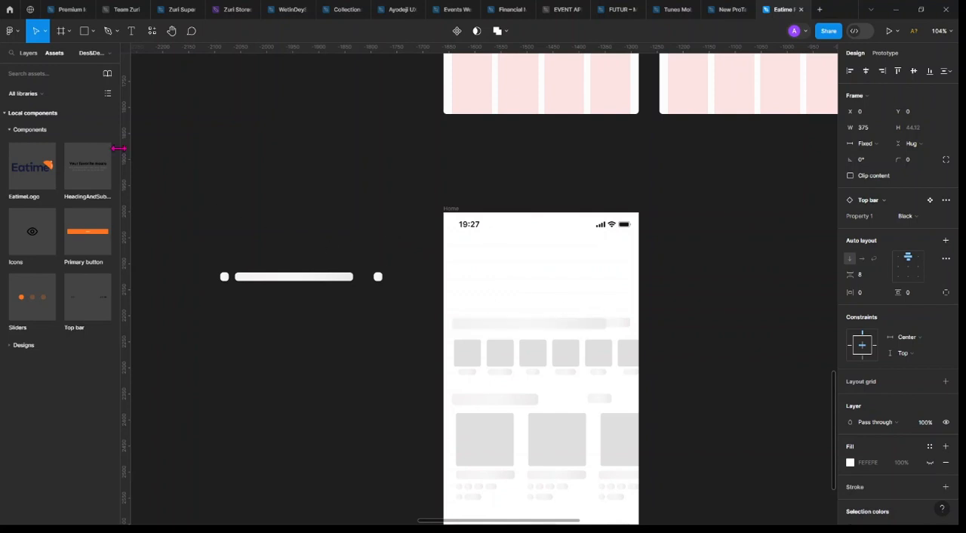
{"action": "left_click_drag", "start_coordinate": [31, 236], "coordinate": [468, 267]}
{"action": "scroll", "coordinate": [491, 287], "scroll_direction": "up", "scroll_amount": 5}
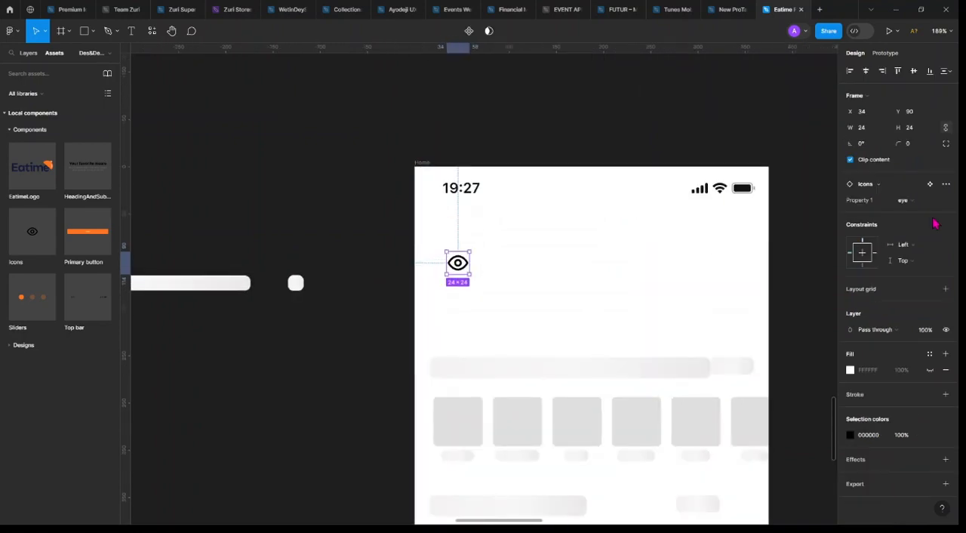
{"action": "left_click", "coordinate": [889, 200]}
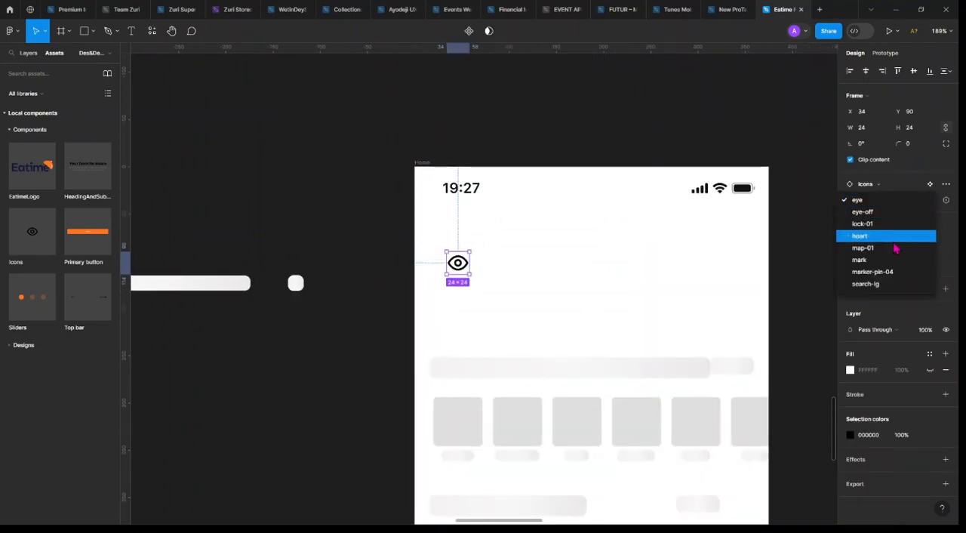
{"action": "left_click", "coordinate": [875, 284]}
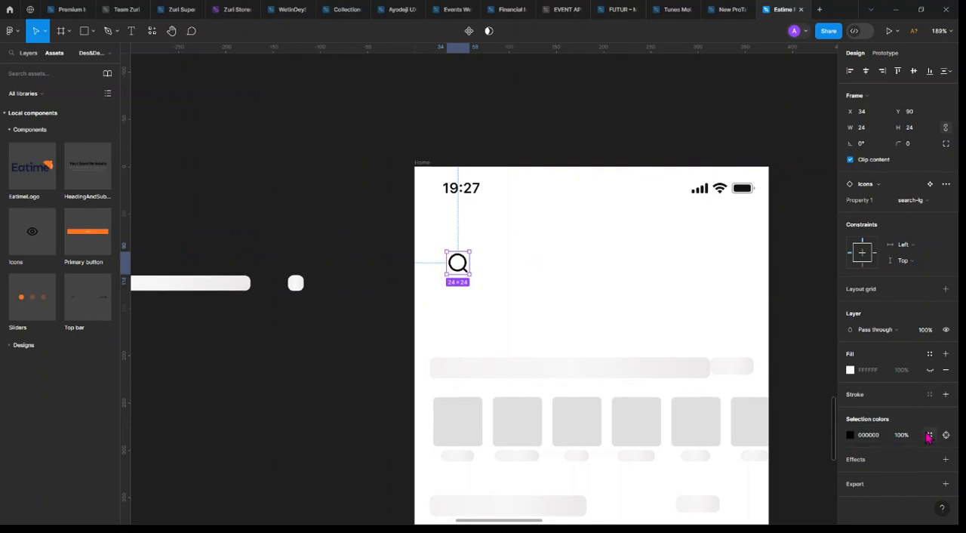
{"action": "left_click", "coordinate": [929, 436]}
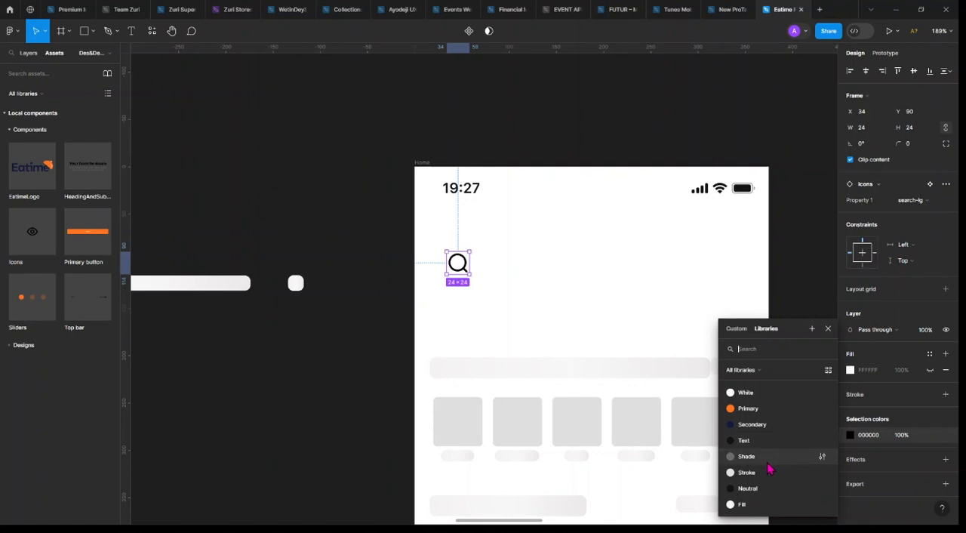
{"action": "left_click", "coordinate": [767, 460]}
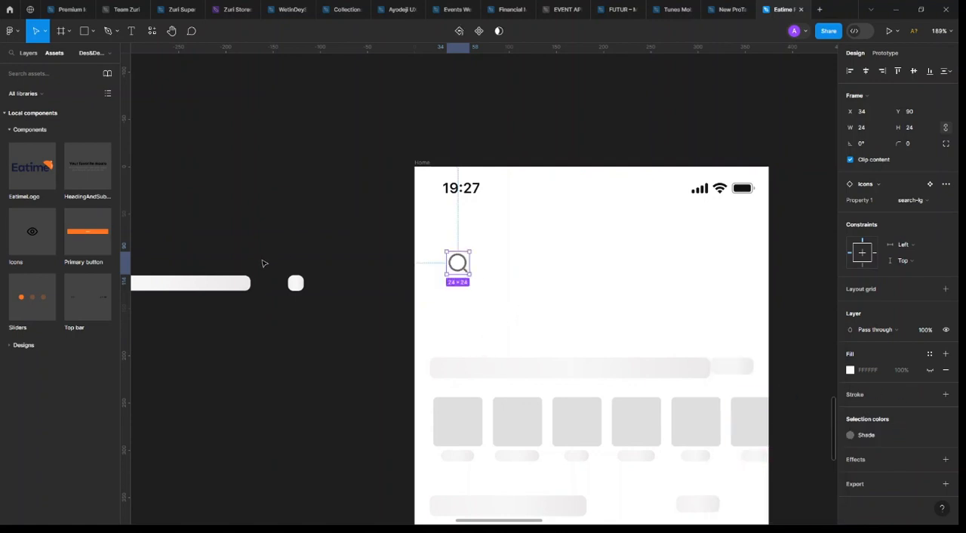
Copy the "Don't have an account?" text from the Login empty state screen to the Home screen, beside the search icon
{"action": "scroll", "coordinate": [496, 407], "scroll_direction": "down", "scroll_amount": 5}
{"action": "scroll", "coordinate": [554, 159], "scroll_direction": "up", "scroll_amount": 3}
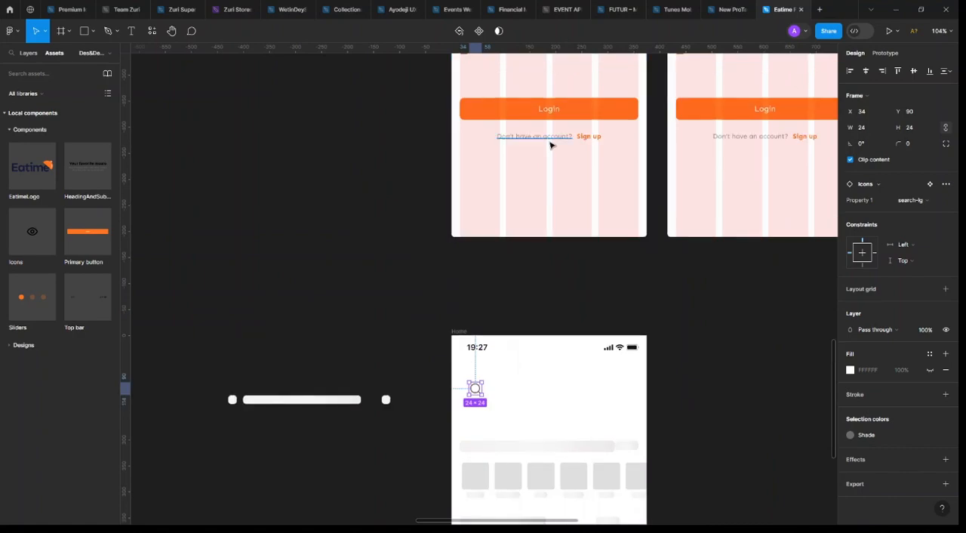
{"action": "left_click_drag", "start_coordinate": [550, 144], "coordinate": [510, 417]}
{"action": "scroll", "coordinate": [492, 369], "scroll_direction": "up", "scroll_amount": 5}
Replace the copied text beside the search icon with "Swallow, drinks, restaurants"
{"action": "double_click", "coordinate": [511, 416]}
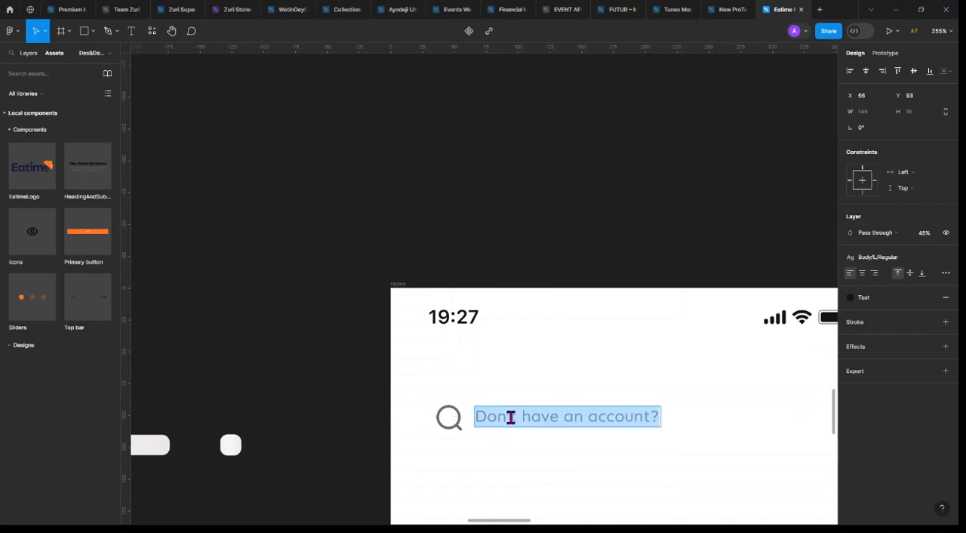
{"action": "type", "text": "Swallow,"}
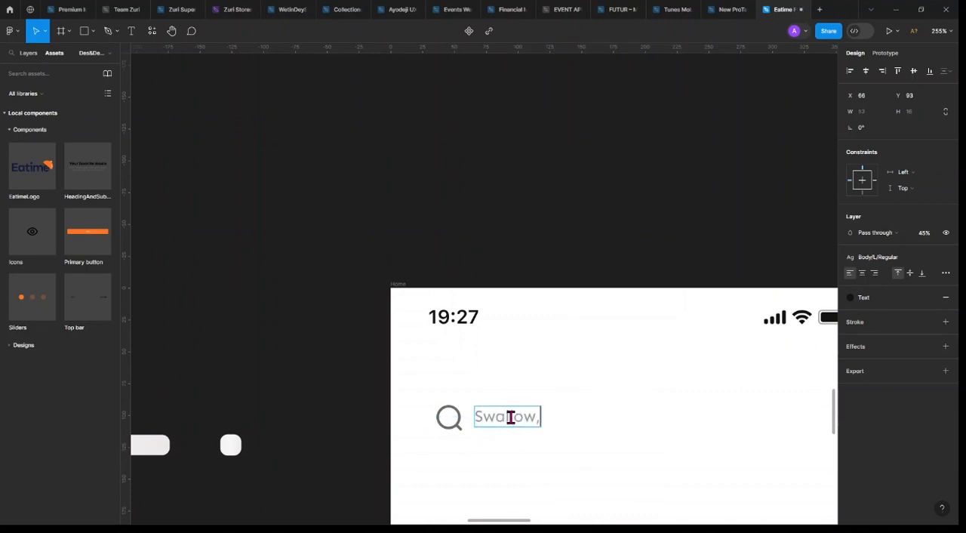
{"action": "type", "text": " drinks, restaurant"}
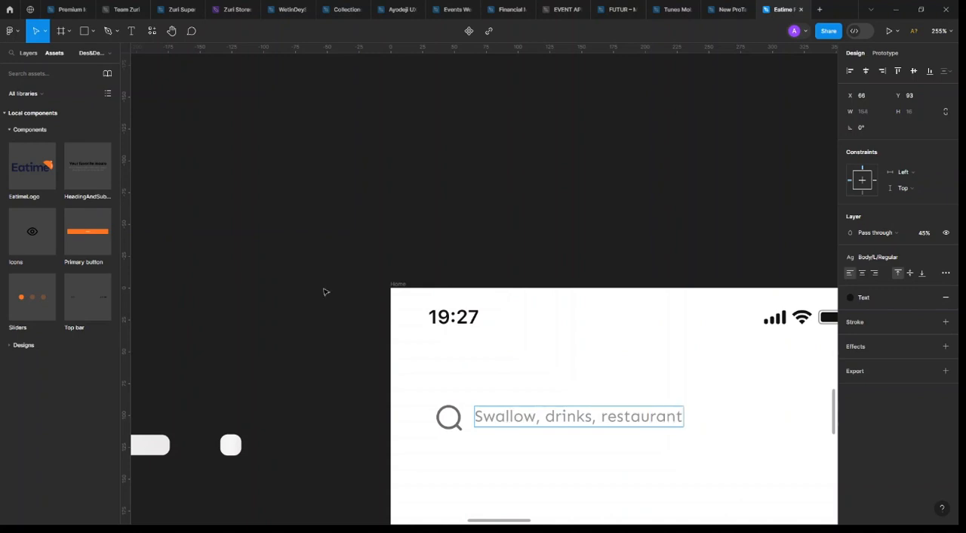
{"action": "type", "text": "s"}
{"action": "key", "text": "Escape"}
Wrap the search icon and placeholder text in an auto layout frame with a vertical padding of 12
{"action": "scroll", "coordinate": [626, 405], "scroll_direction": "down", "scroll_amount": 2, "text": "ctrl"}
{"action": "scroll", "coordinate": [612, 403], "scroll_direction": "down", "scroll_amount": 3}
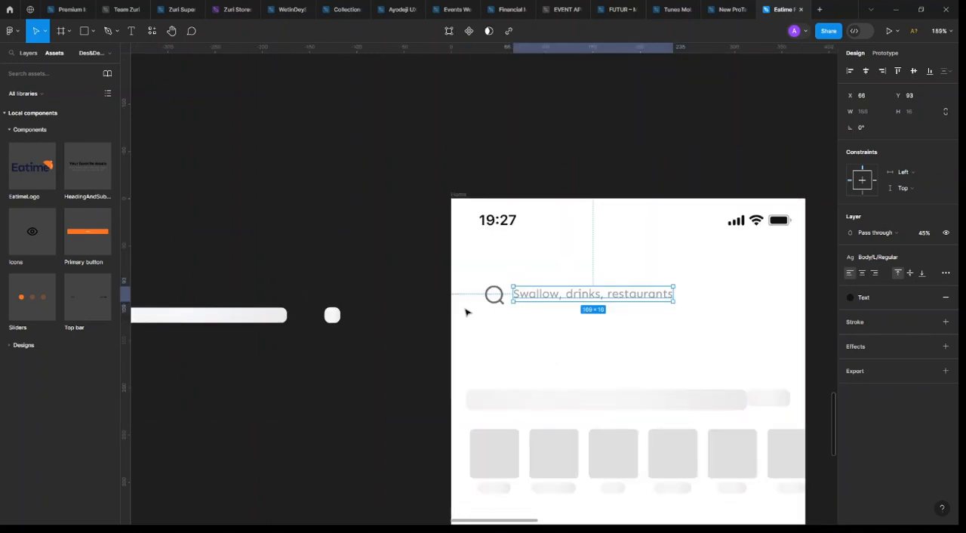
{"action": "scroll", "coordinate": [468, 310], "scroll_direction": "down", "scroll_amount": 2, "text": "ctrl"}
{"action": "left_click", "coordinate": [317, 295], "text": "shift"}
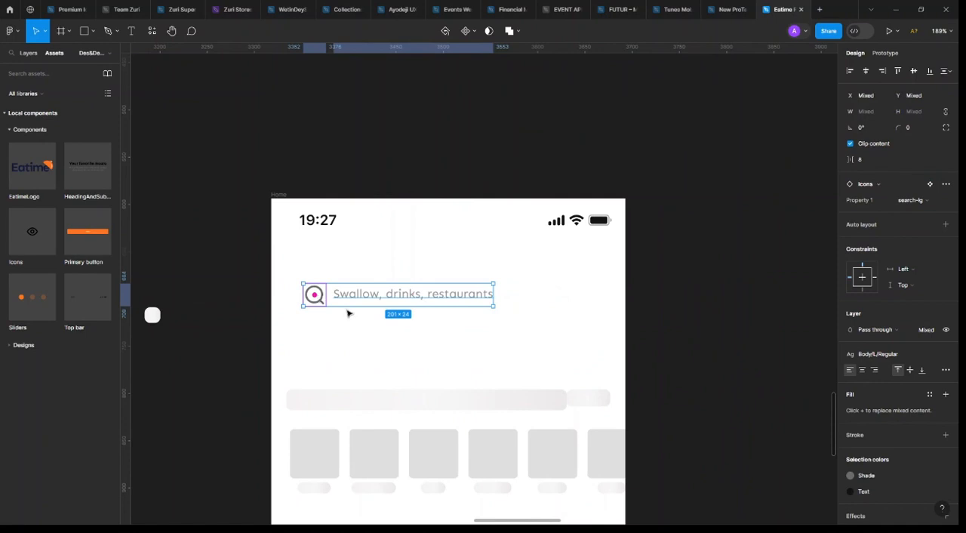
{"action": "key", "text": "shift+a"}
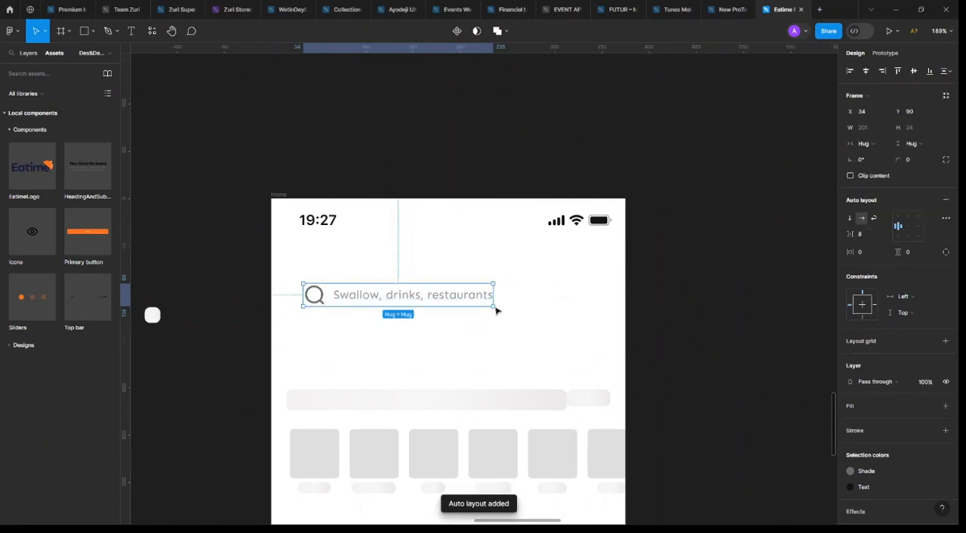
{"action": "left_click", "coordinate": [916, 256]}
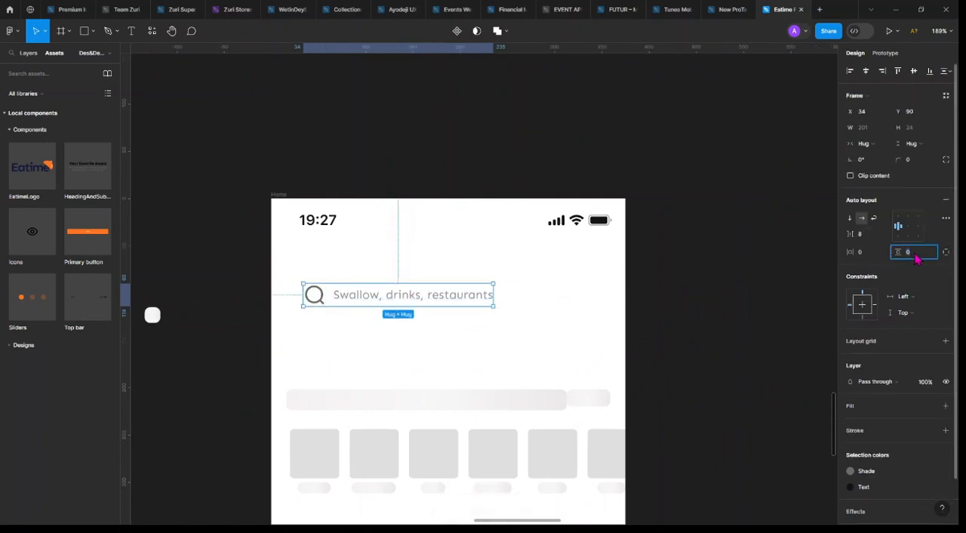
{"action": "key", "text": "Return"}
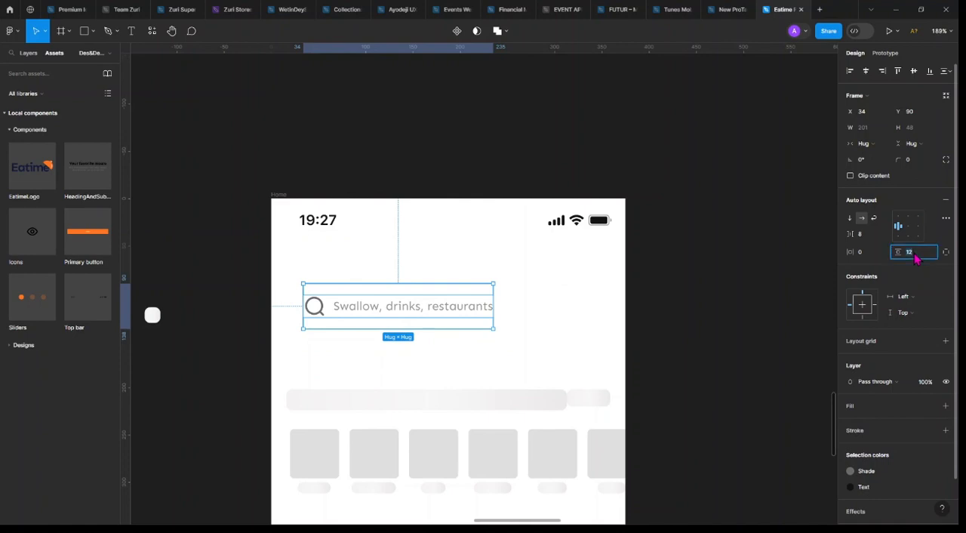
Set the search frame's horizontal padding to 12 and move the frame to X 16
{"action": "left_click", "coordinate": [870, 257]}
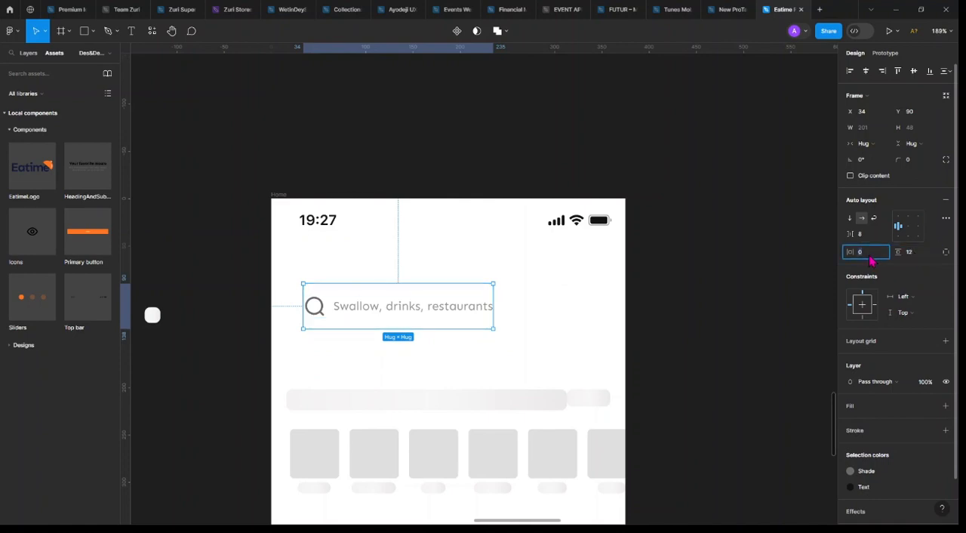
{"action": "type", "text": "12"}
{"action": "key", "text": "Return"}
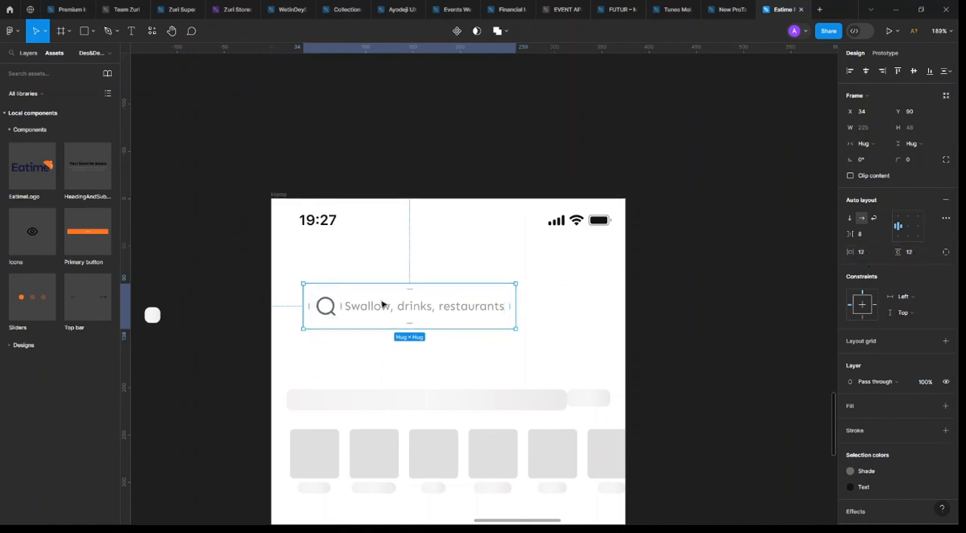
{"action": "left_click_drag", "start_coordinate": [382, 305], "coordinate": [365, 303]}
Apply the Mobile grid style to the Home frame and move the search frame up to Y 80
{"action": "left_click", "coordinate": [574, 358]}
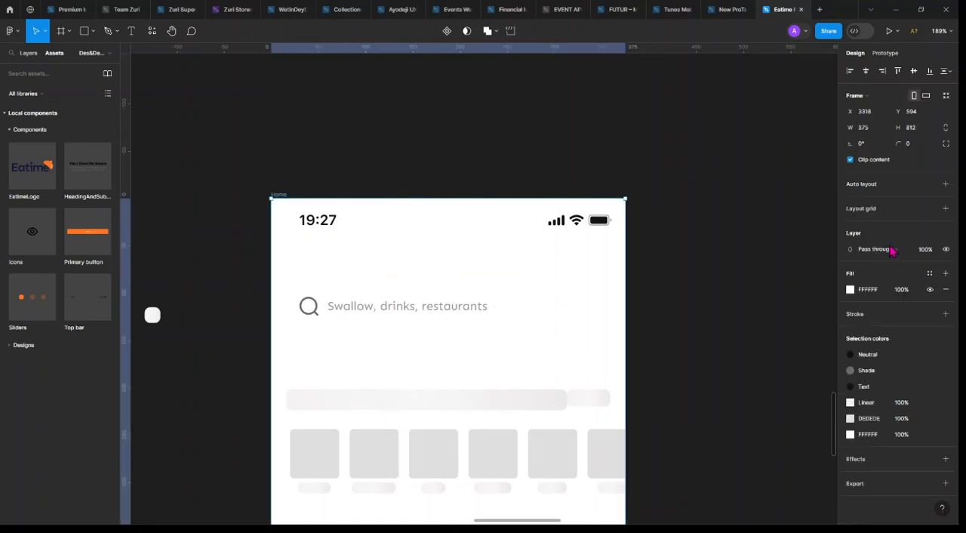
{"action": "left_click", "coordinate": [930, 209]}
{"action": "left_click", "coordinate": [864, 277]}
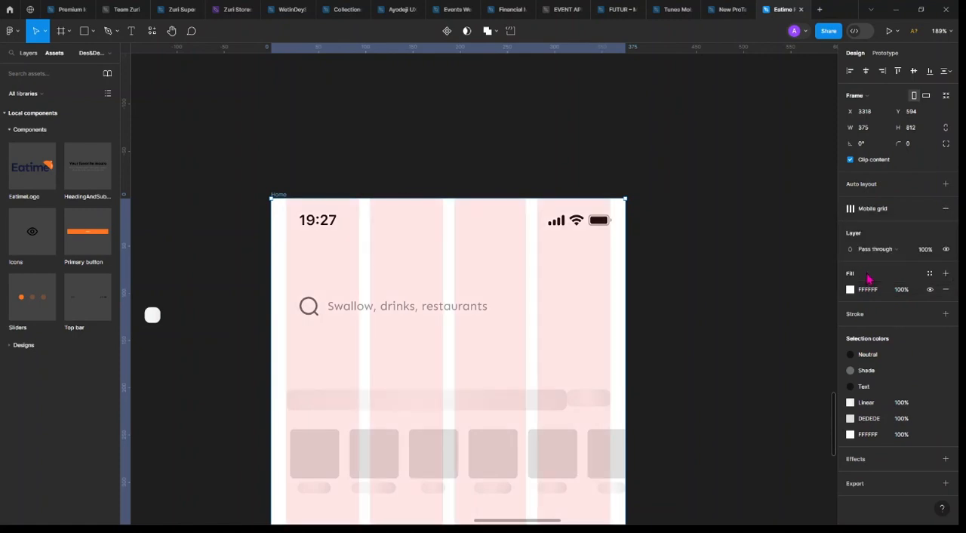
{"action": "left_click", "coordinate": [289, 305]}
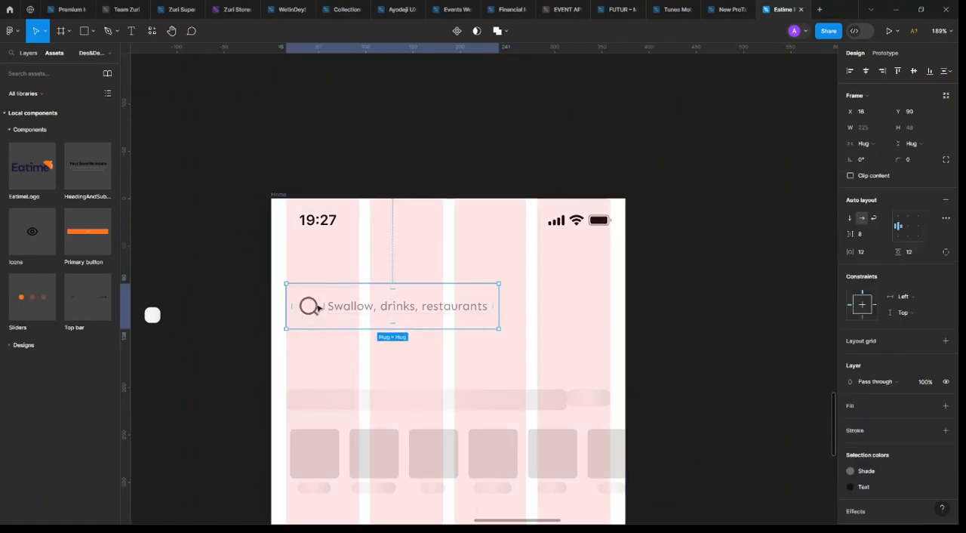
{"action": "left_click_drag", "start_coordinate": [359, 310], "coordinate": [339, 296]}
Change the placeholder's first letter to lowercase so it reads "swallow, drinks, restaurants"
{"action": "scroll", "coordinate": [347, 304], "scroll_direction": "up", "scroll_amount": 5}
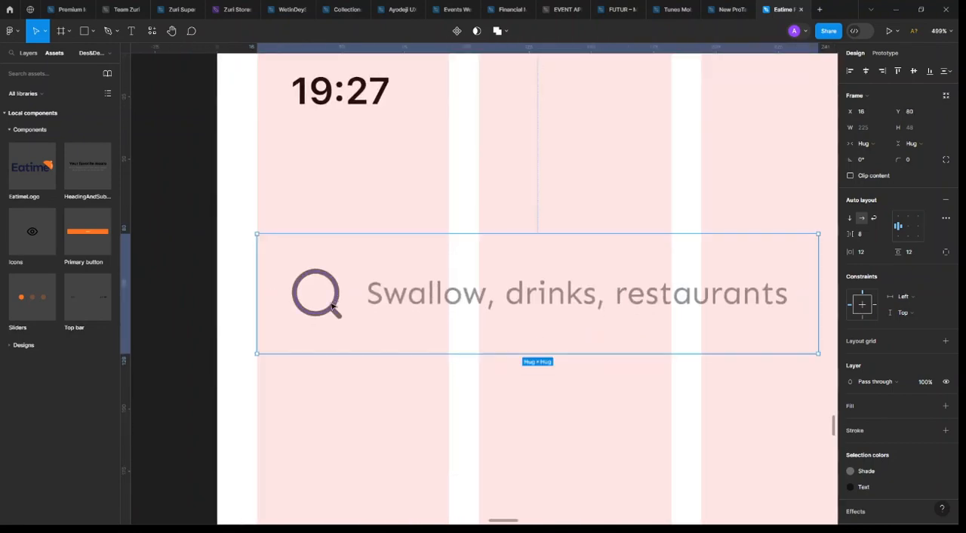
{"action": "scroll", "coordinate": [341, 299], "scroll_direction": "down", "scroll_amount": 5}
{"action": "scroll", "coordinate": [345, 301], "scroll_direction": "up", "scroll_amount": 5}
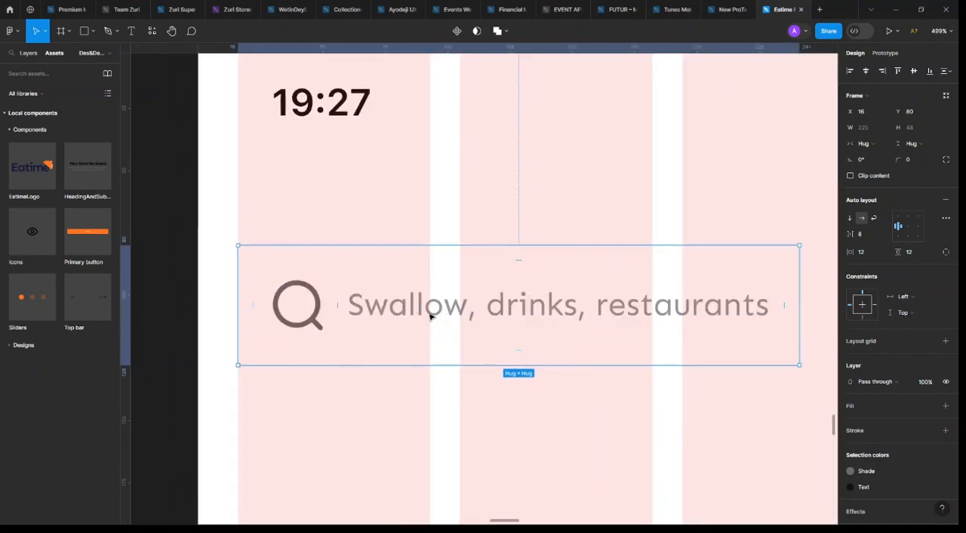
{"action": "double_click", "coordinate": [370, 305]}
{"action": "double_click", "coordinate": [369, 305]}
{"action": "left_click", "coordinate": [365, 304]}
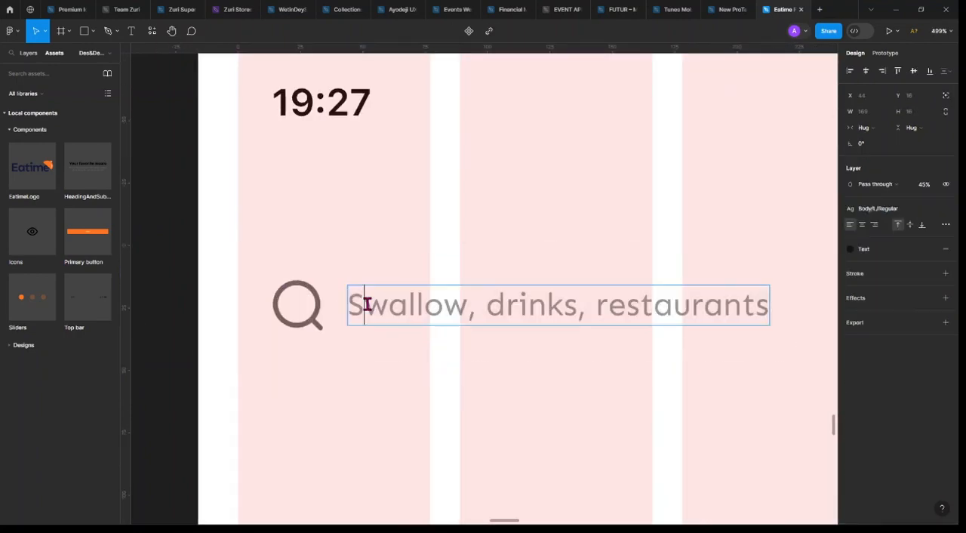
{"action": "key", "text": "BackSpace"}
{"action": "type", "text": "s"}
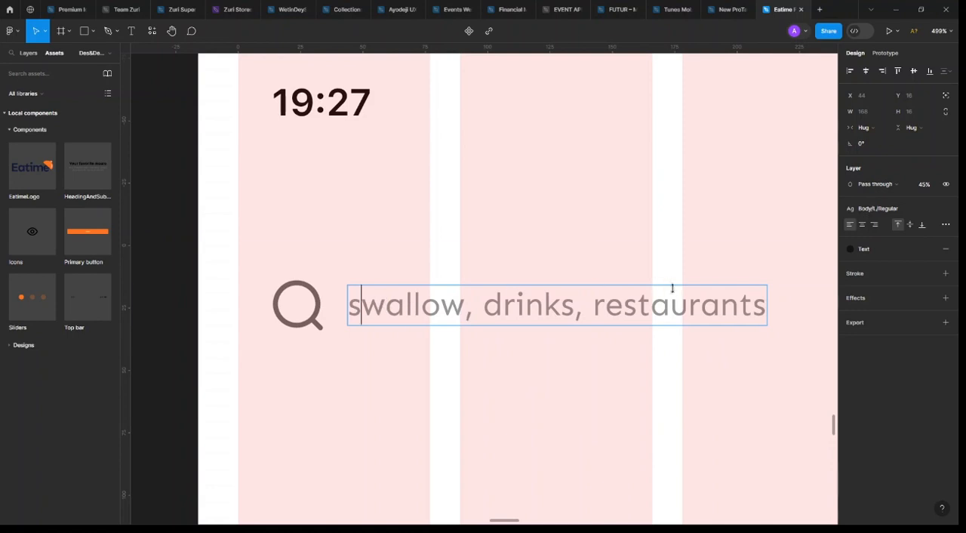
{"action": "key", "text": "Escape"}
Widen the search frame to 343 across the grid columns and set its corner radius to 8
{"action": "left_click", "coordinate": [775, 300]}
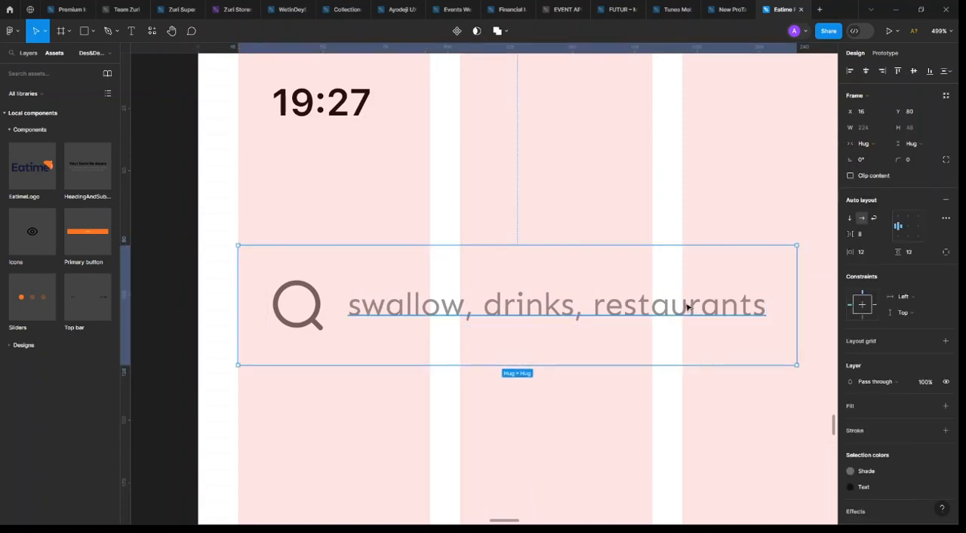
{"action": "scroll", "coordinate": [690, 306], "scroll_direction": "down", "scroll_amount": 4}
{"action": "scroll", "coordinate": [642, 315], "scroll_direction": "right", "scroll_amount": 3}
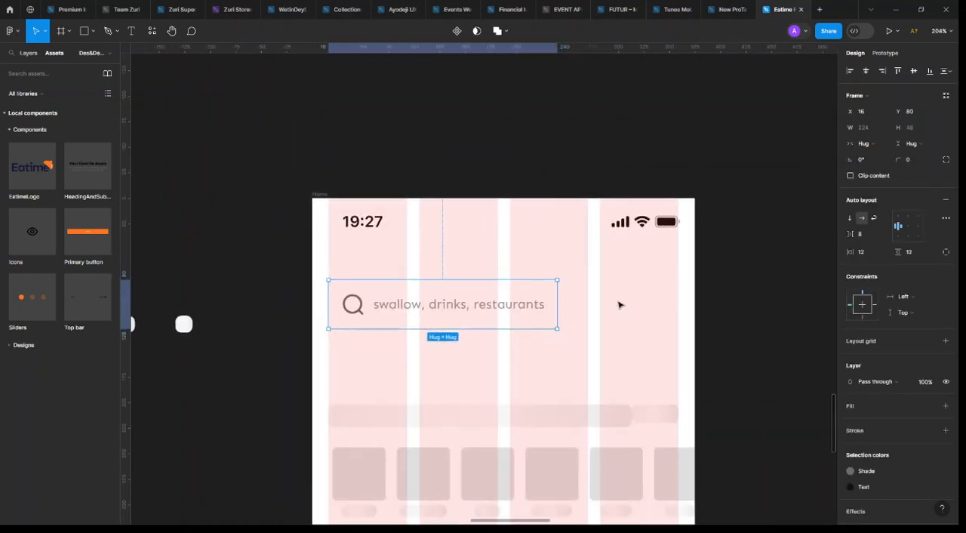
{"action": "left_click_drag", "start_coordinate": [645, 298], "coordinate": [678, 298]}
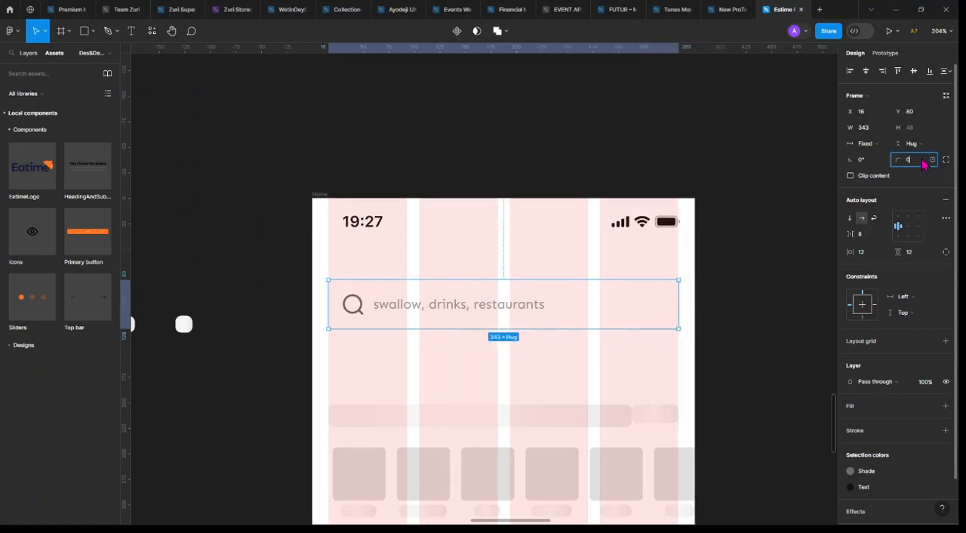
{"action": "key", "text": "Return"}
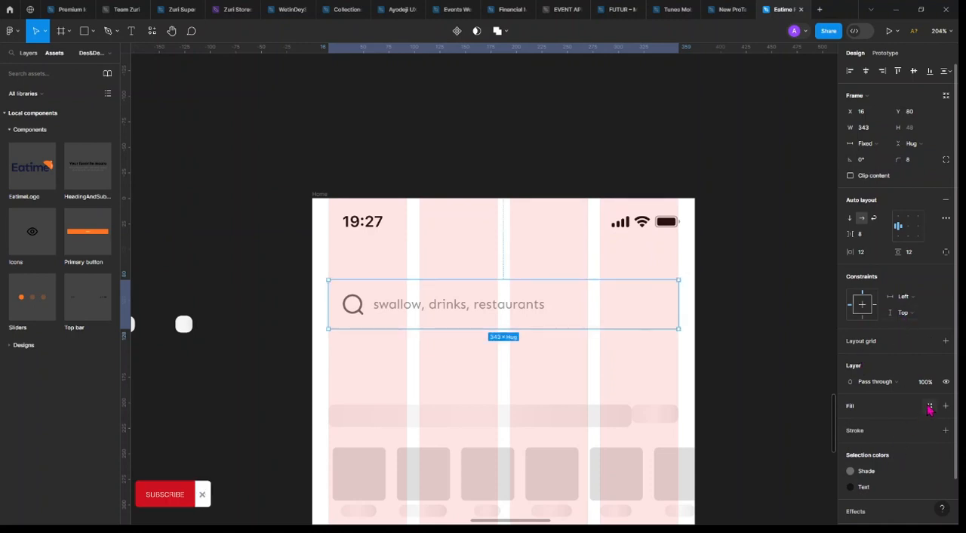
Apply the Fill colour style to the search frame's background and narrow the frame to a width of 308
{"action": "left_click", "coordinate": [930, 406]}
{"action": "left_click", "coordinate": [747, 505]}
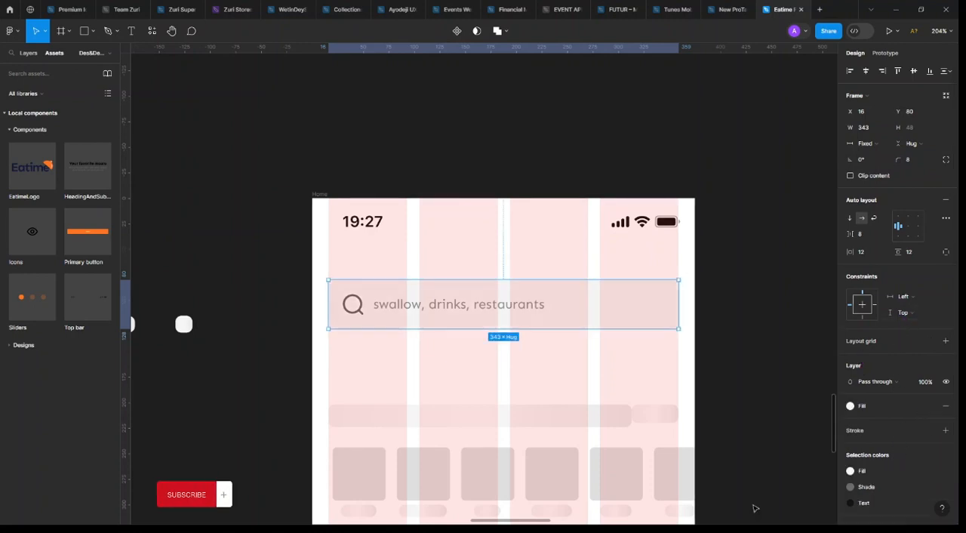
{"action": "left_click", "coordinate": [742, 349]}
{"action": "left_click", "coordinate": [670, 307]}
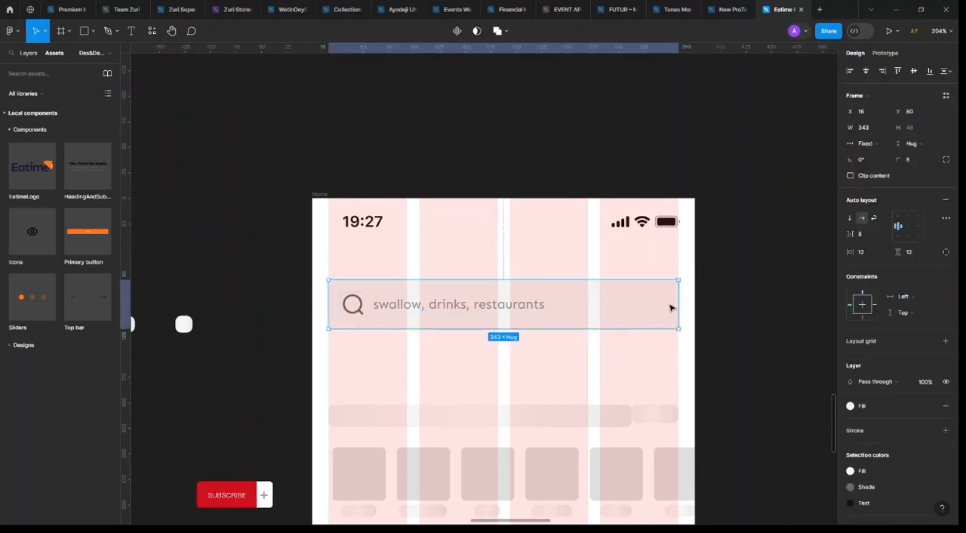
{"action": "left_click_drag", "start_coordinate": [679, 304], "coordinate": [643, 304]}
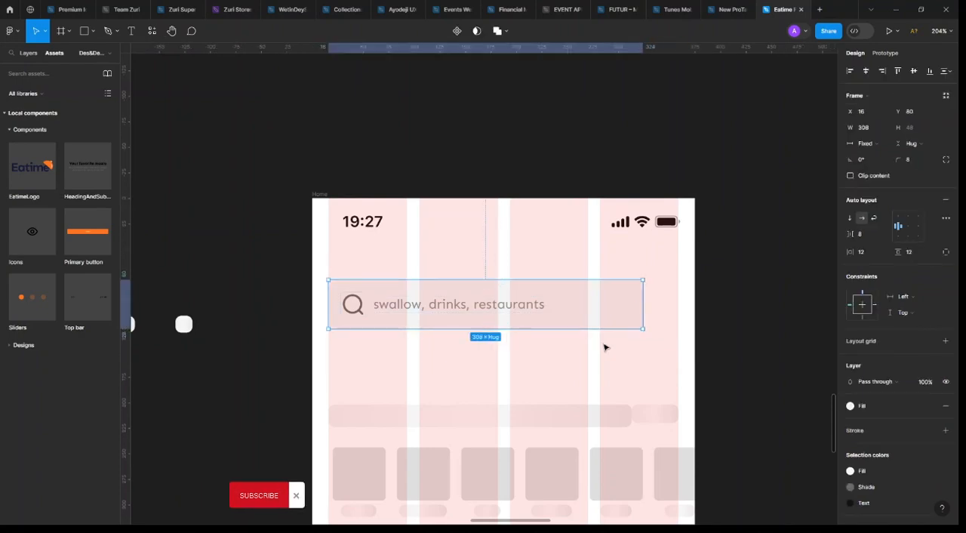
Hide the layout grids and set the search bar's corner radius to 100
{"action": "key", "text": "ctrl+shift+4"}
{"action": "scroll", "coordinate": [636, 312], "scroll_direction": "down", "scroll_amount": 5}
{"action": "left_click", "coordinate": [720, 330]}
{"action": "scroll", "coordinate": [654, 311], "scroll_direction": "up", "scroll_amount": 5}
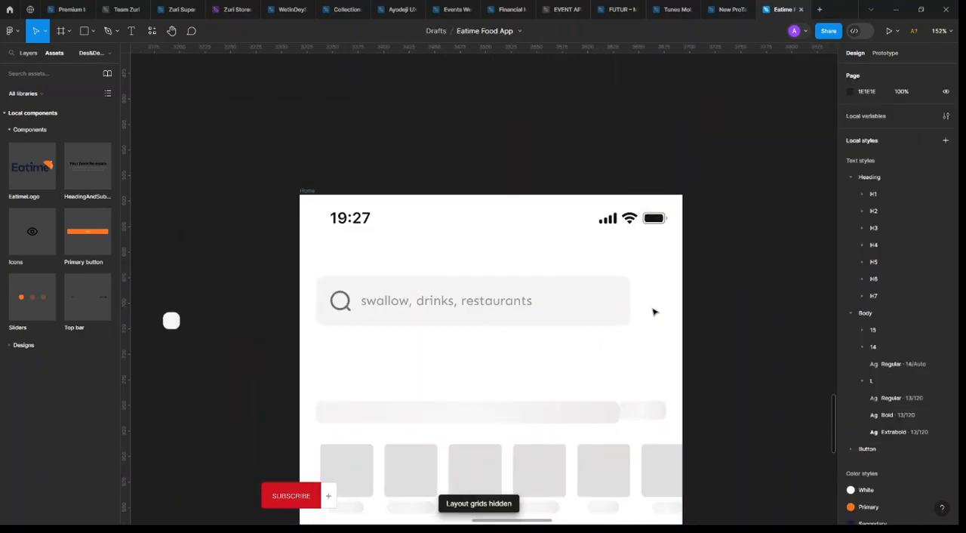
{"action": "left_click", "coordinate": [590, 308]}
{"action": "left_click", "coordinate": [912, 160]}
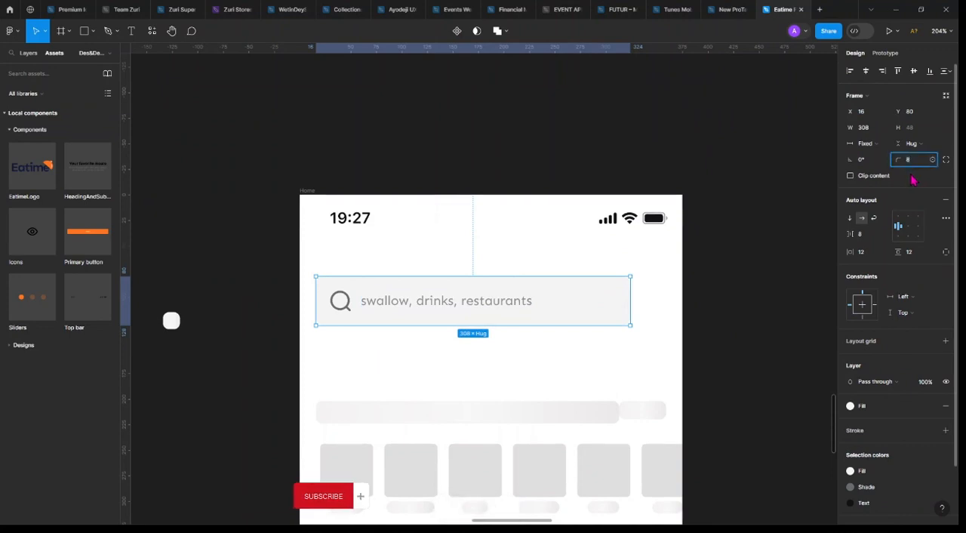
{"action": "type", "text": "100"}
{"action": "key", "text": "Return"}
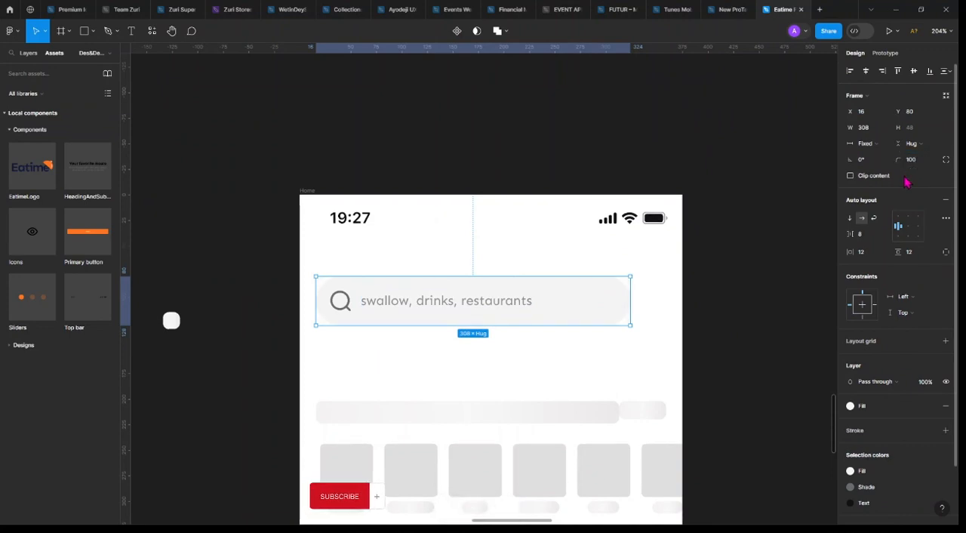
Set the search bar's vertical padding to 8
{"action": "left_click", "coordinate": [667, 332]}
{"action": "left_click", "coordinate": [606, 313]}
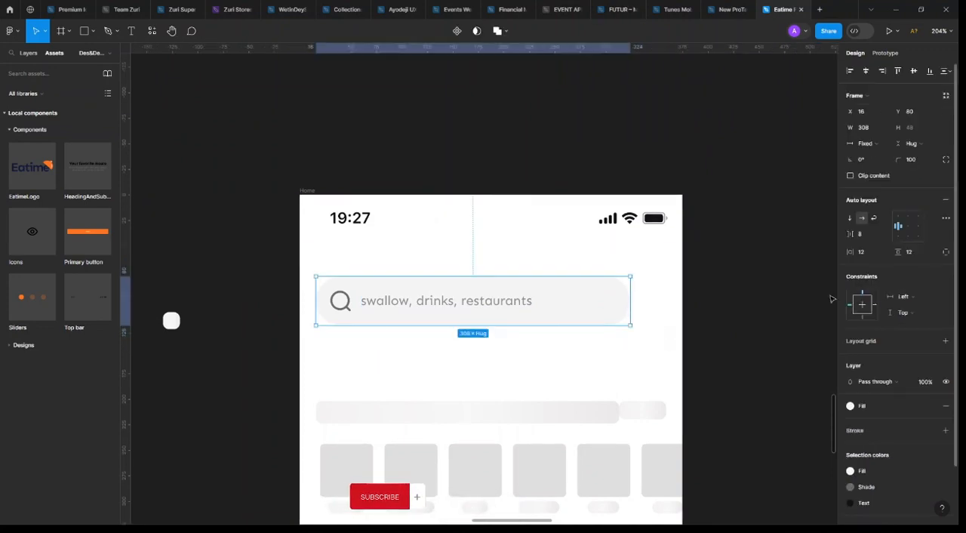
{"action": "left_click", "coordinate": [906, 251]}
{"action": "type", "text": "8"}
{"action": "key", "text": "Return"}
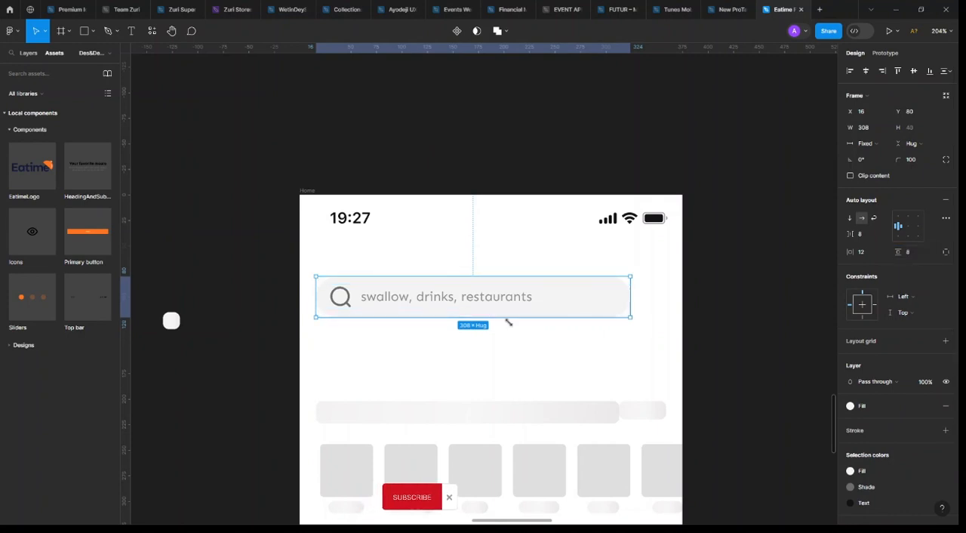
Resize the search icon inside the bar to 16 × 16
{"action": "double_click", "coordinate": [359, 297]}
{"action": "left_click", "coordinate": [339, 297]}
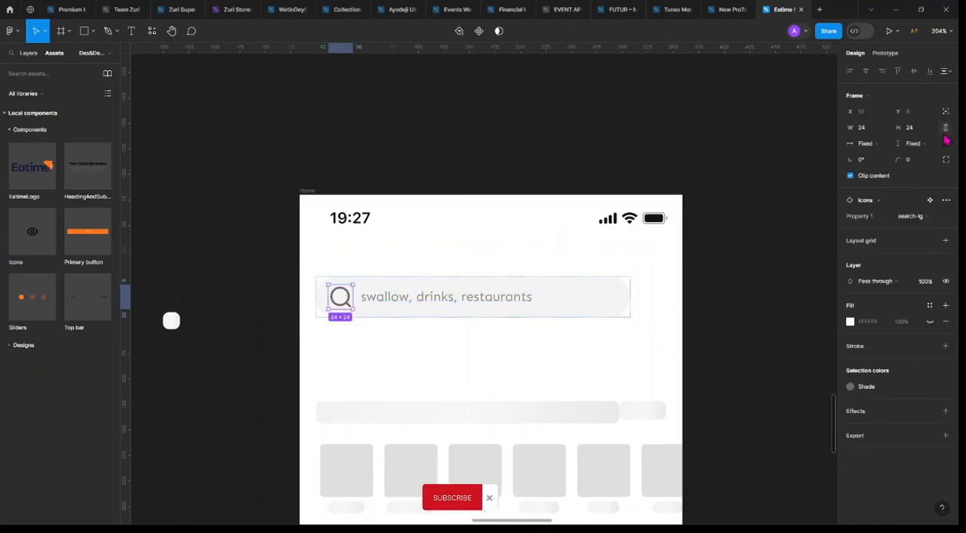
{"action": "left_click", "coordinate": [920, 129]}
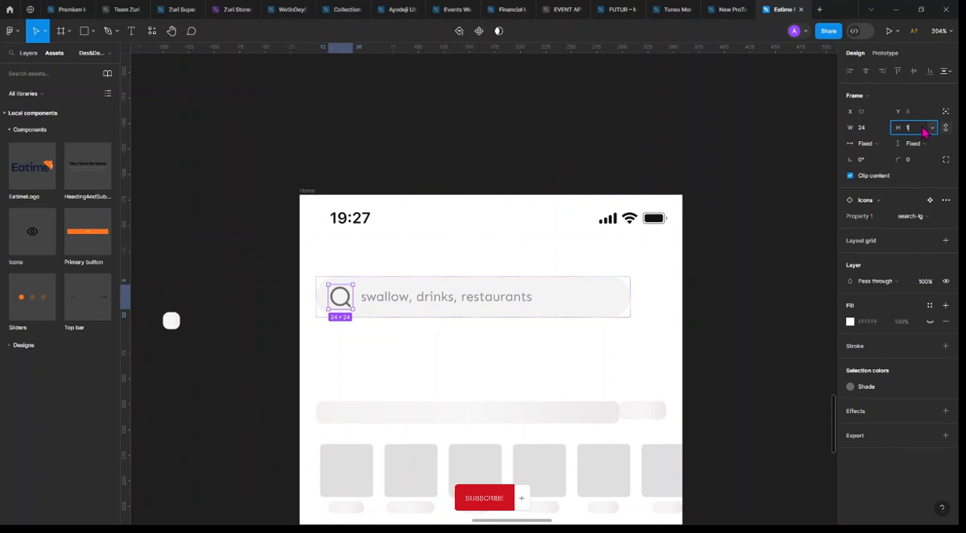
{"action": "type", "text": "16"}
{"action": "key", "text": "Return"}
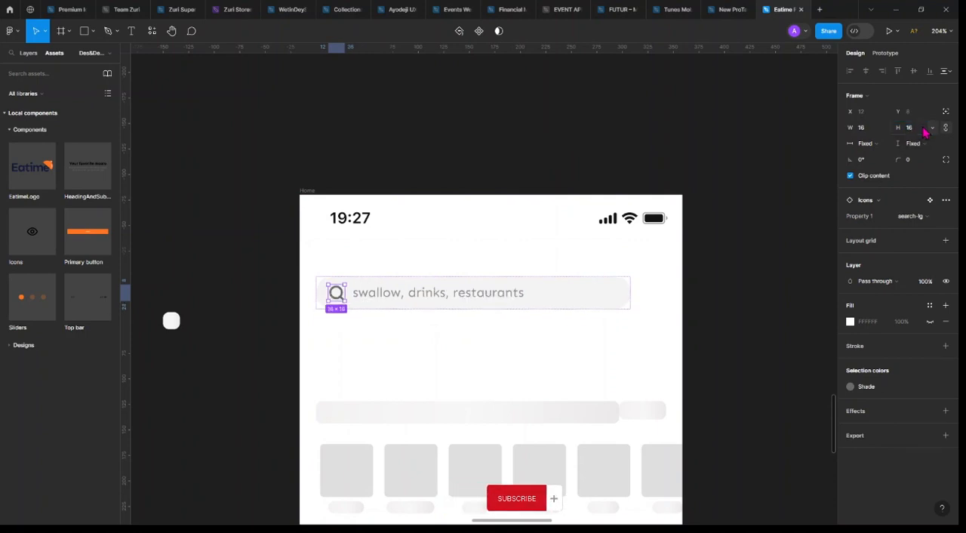
Set the stroke weight of the search icon's vector to 1.5
{"action": "left_click", "coordinate": [904, 385]}
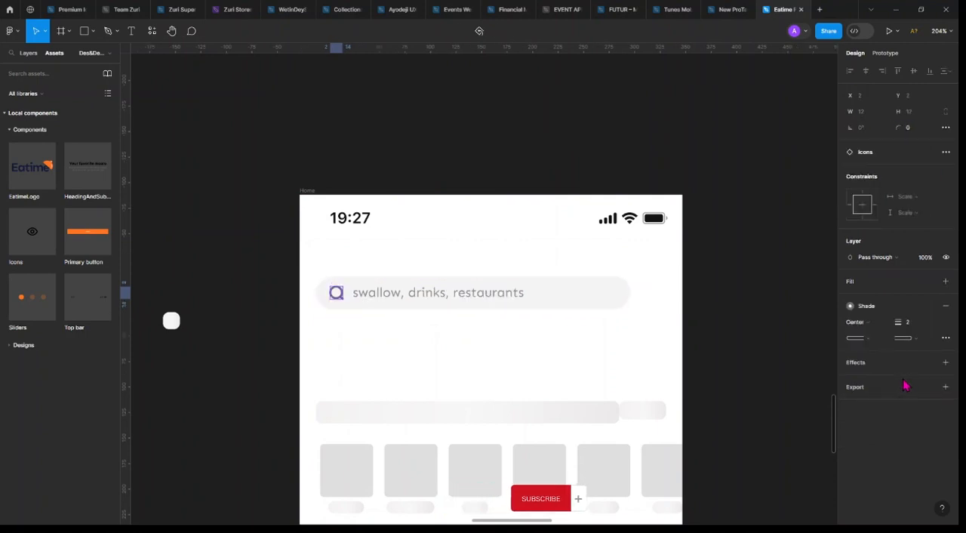
{"action": "left_click", "coordinate": [910, 322]}
{"action": "type", "text": "1.5"}
{"action": "key", "text": "Return"}
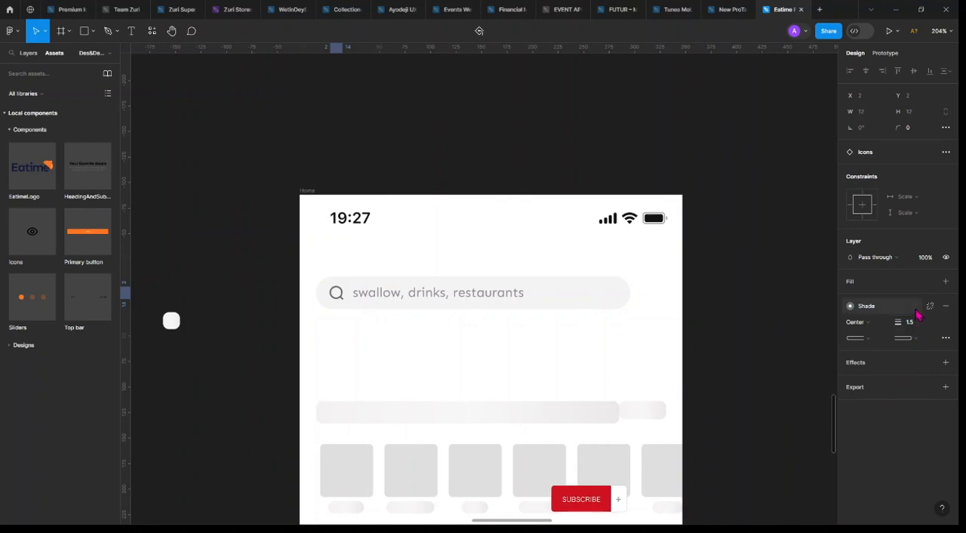
Apply the Stroke colour style to the search icon's outline
{"action": "left_click", "coordinate": [867, 306]}
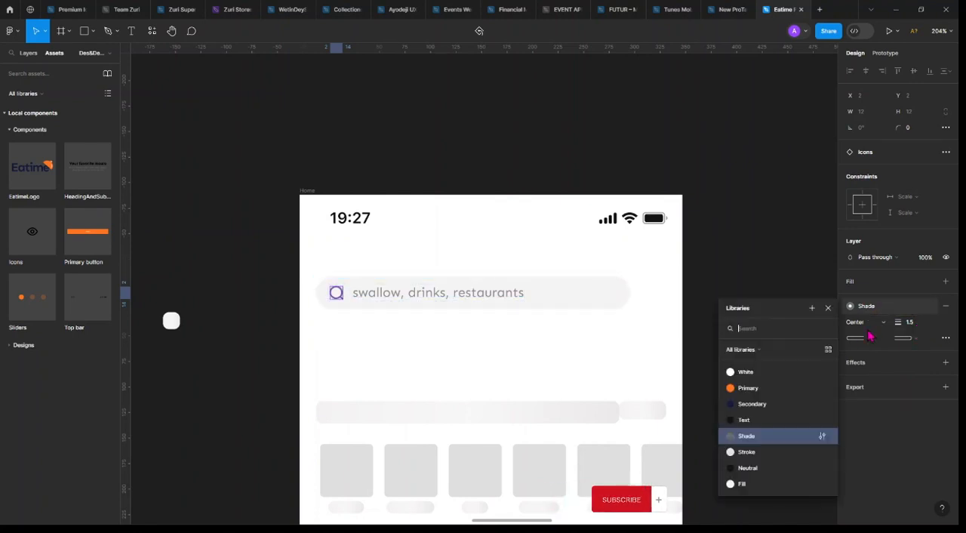
{"action": "left_click", "coordinate": [765, 452]}
{"action": "left_click", "coordinate": [740, 390]}
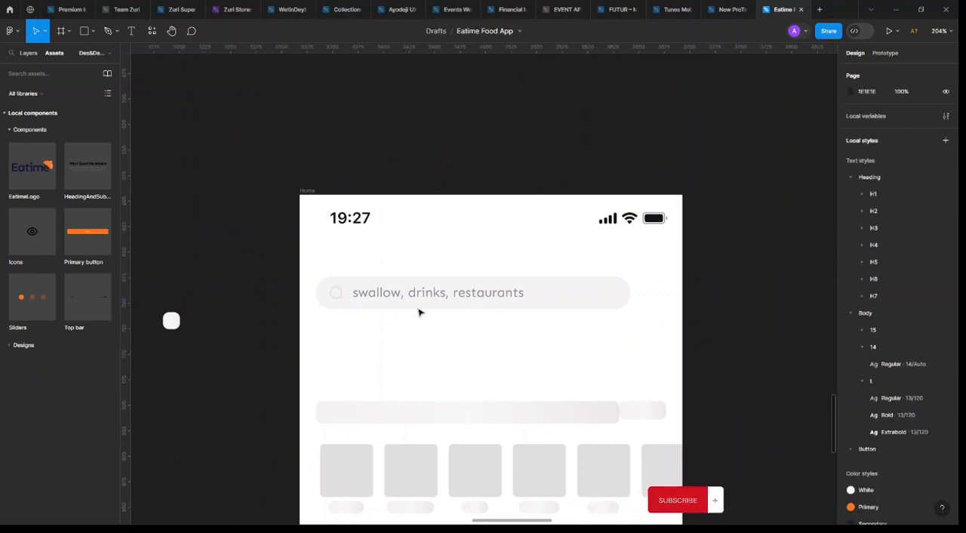
Recolour the search icon with the Text colour style and set its opacity to 45%
{"action": "left_click", "coordinate": [400, 292]}
{"action": "left_click", "coordinate": [337, 294]}
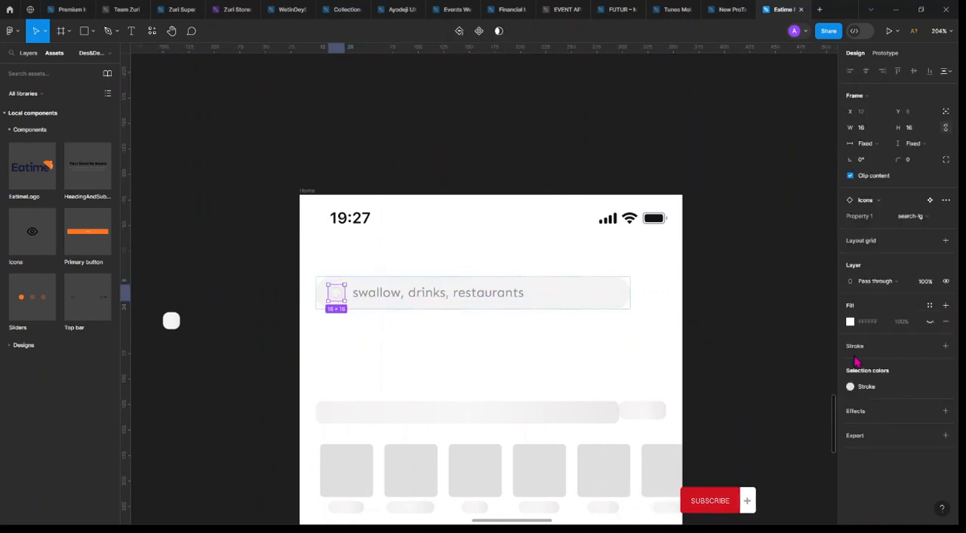
{"action": "left_click", "coordinate": [857, 385]}
{"action": "left_click", "coordinate": [767, 436]}
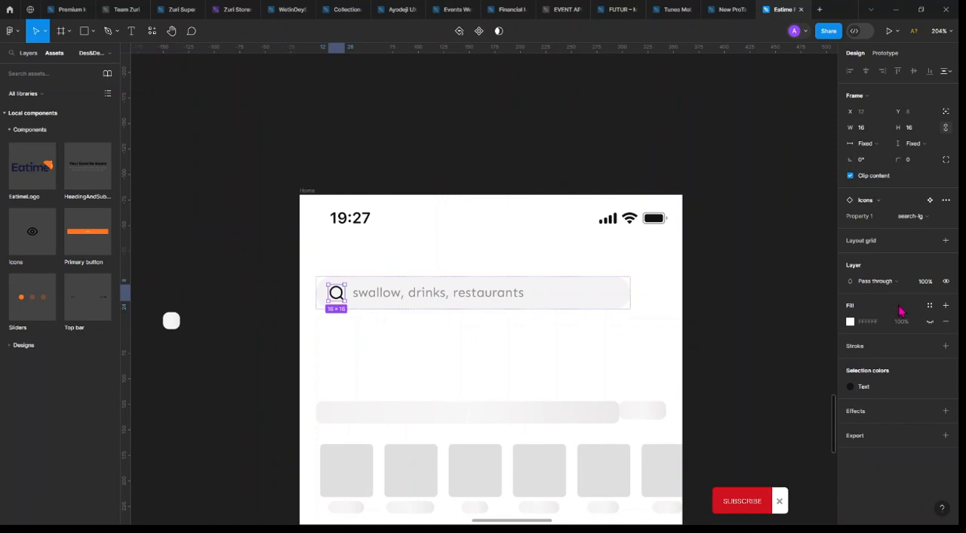
{"action": "left_click", "coordinate": [926, 282]}
{"action": "type", "text": "45"}
{"action": "key", "text": "Return"}
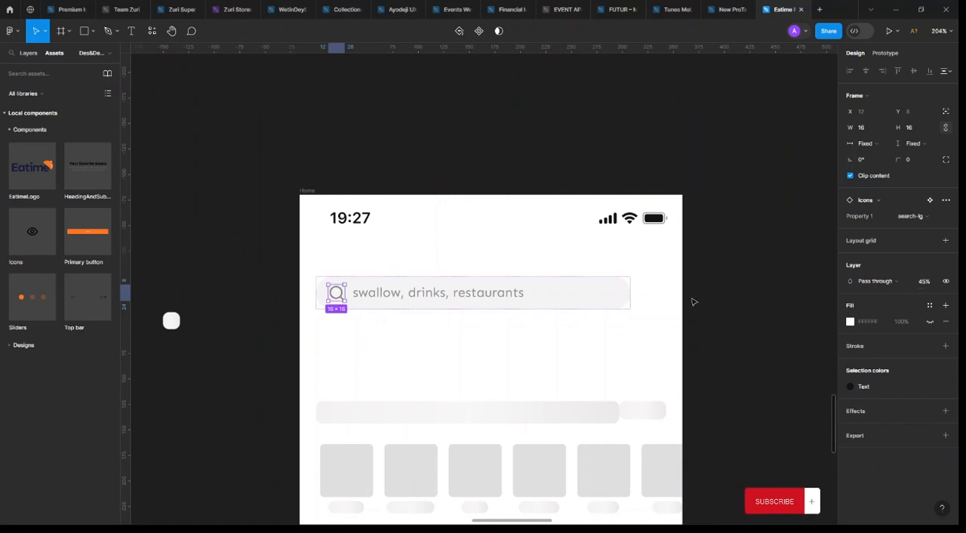
Set the opacity of both the search icon and the placeholder text to 35%
{"action": "left_click", "coordinate": [508, 294], "text": "shift"}
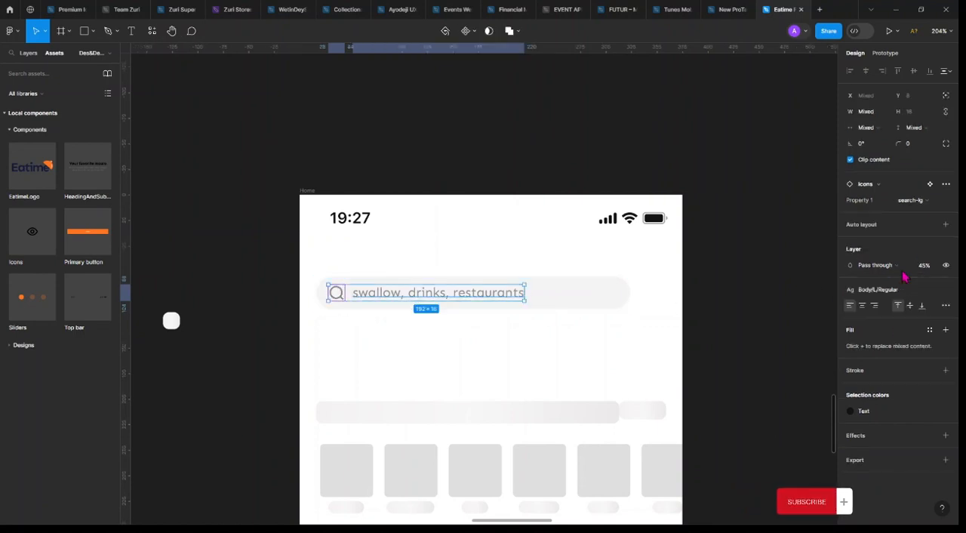
{"action": "left_click", "coordinate": [926, 265]}
{"action": "type", "text": "35"}
{"action": "key", "text": "Return"}
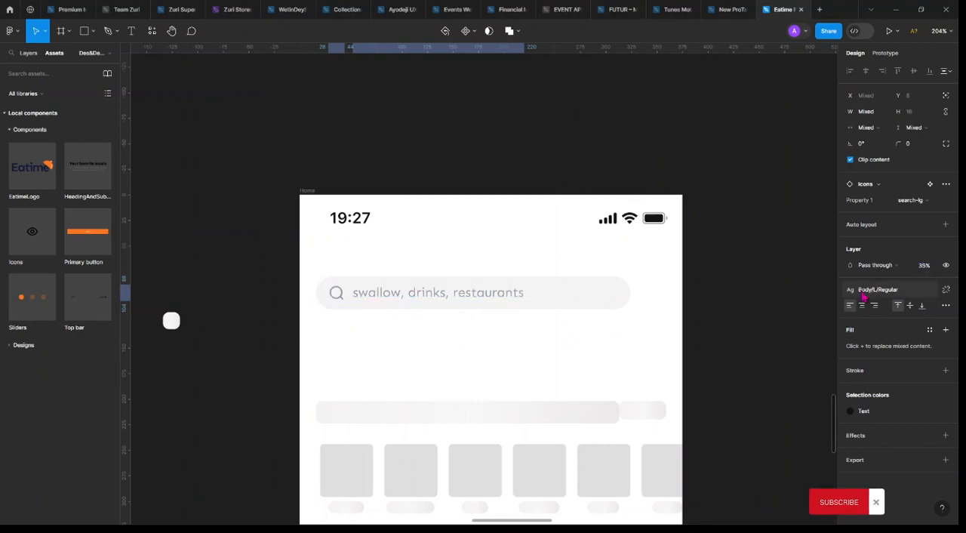
Deselect the search bar and show the layout grids again
{"action": "left_click", "coordinate": [599, 300]}
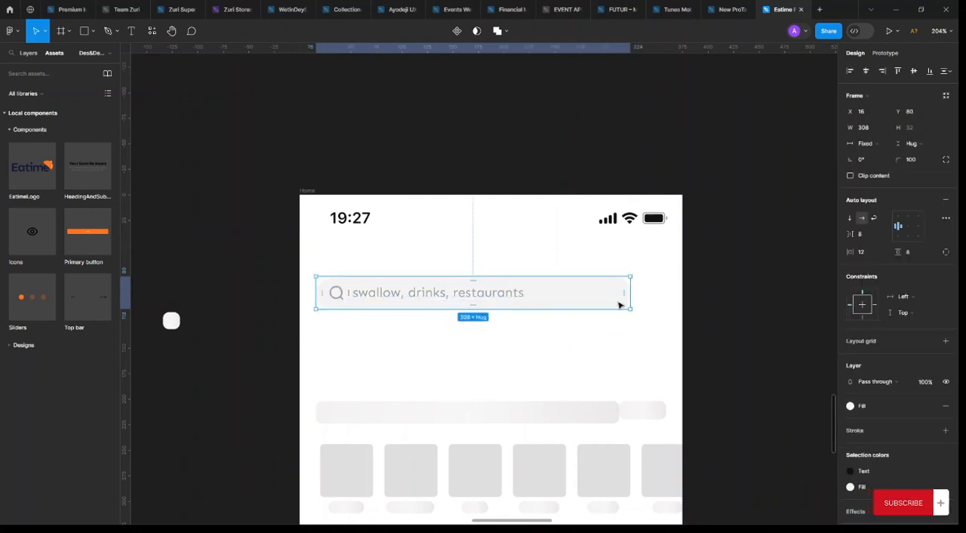
{"action": "left_click", "coordinate": [705, 276]}
{"action": "key", "text": "ctrl+shift+4"}
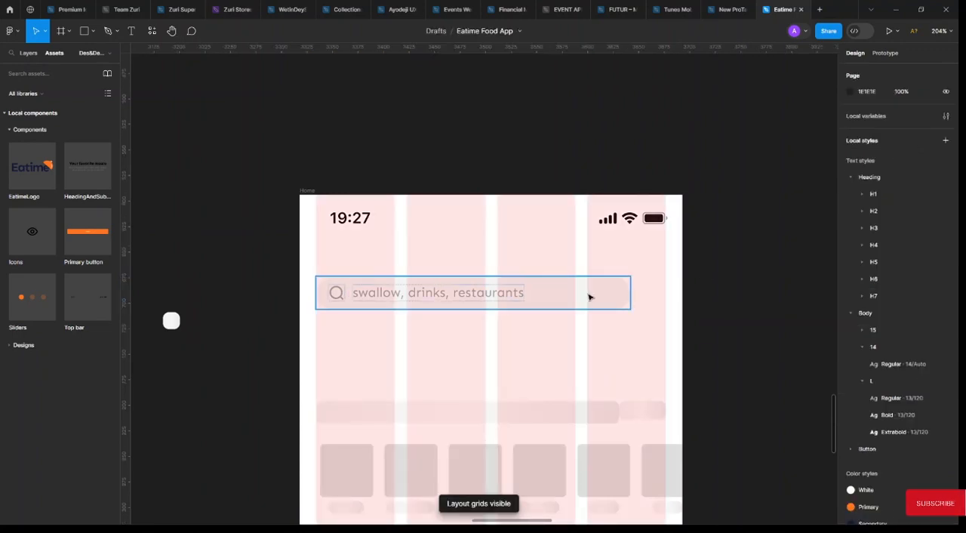
Place a copy of the search icon beyond the search bar's end and shorten the bar to 292 px wide
{"action": "left_click", "coordinate": [483, 293]}
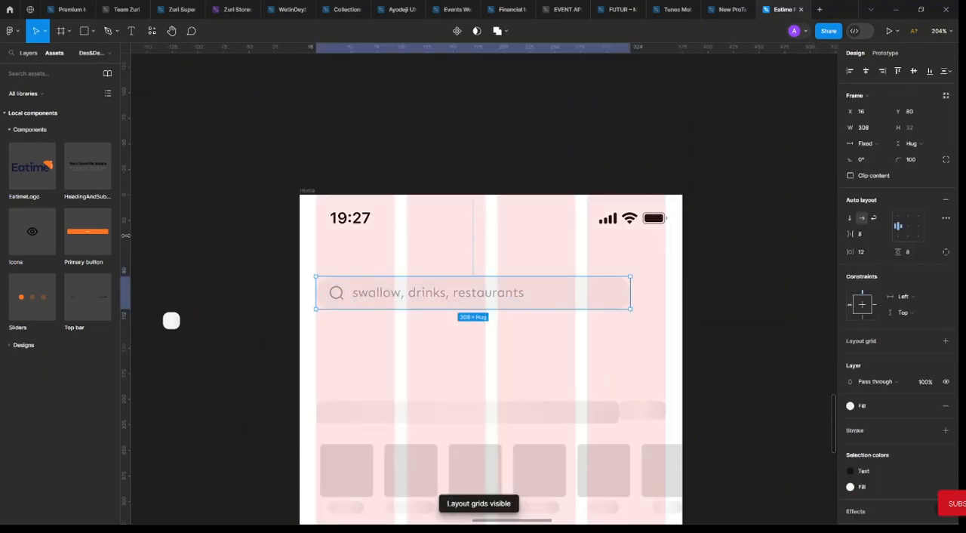
{"action": "left_click", "coordinate": [336, 293]}
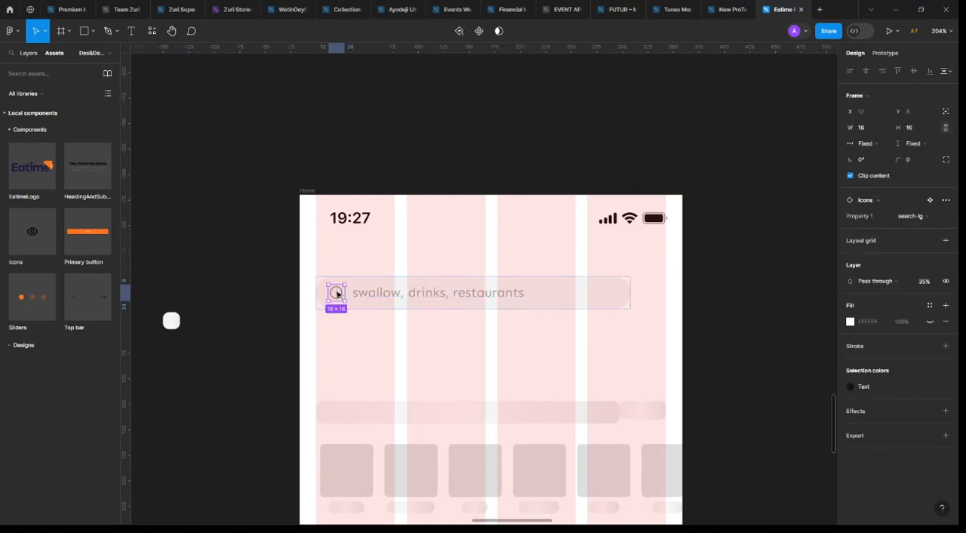
{"action": "left_click_drag", "start_coordinate": [567, 296], "coordinate": [614, 290]}
{"action": "left_click", "coordinate": [628, 298]}
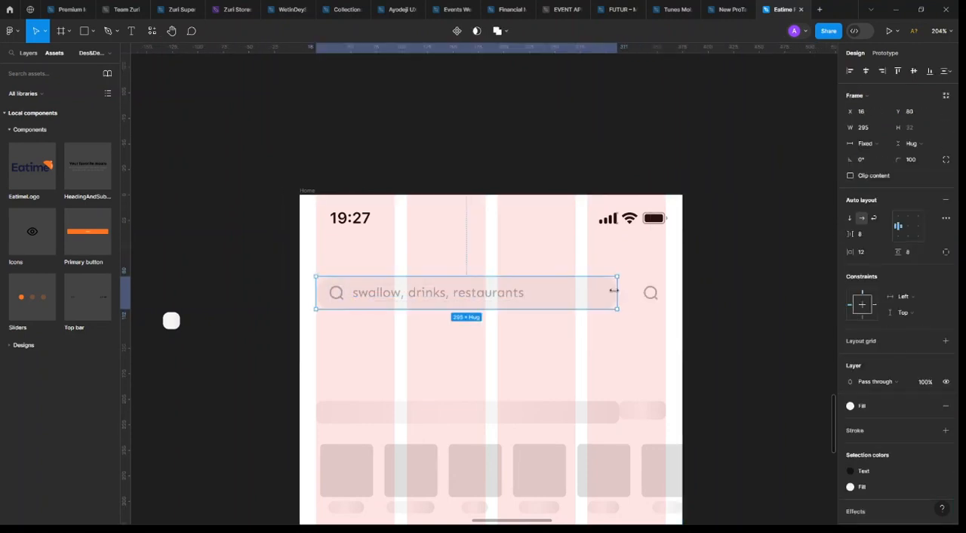
Change the copied icon's variant to map-01
{"action": "left_click", "coordinate": [655, 298]}
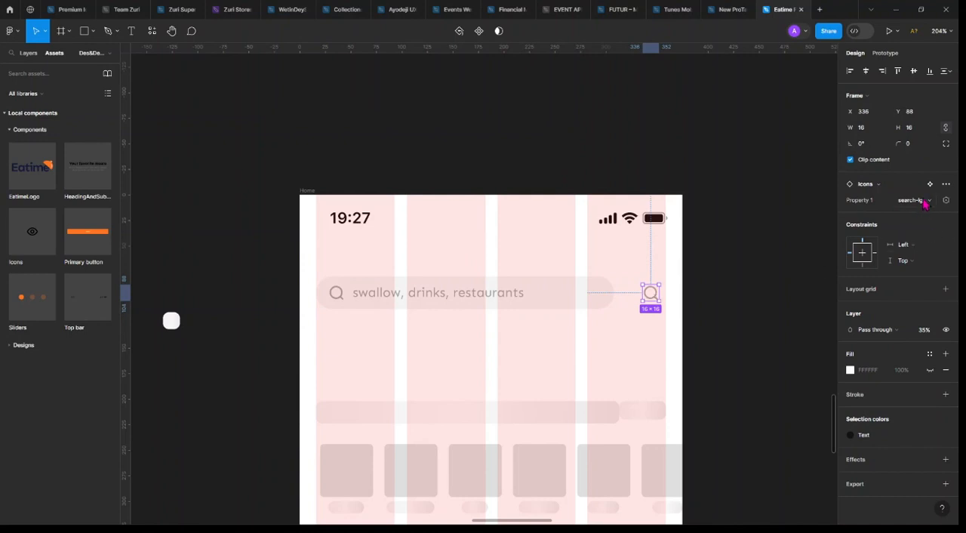
{"action": "left_click", "coordinate": [925, 200]}
{"action": "left_click", "coordinate": [882, 173]}
Wrap the map icon in an auto layout frame and align it with the outer edge of the last grid column
{"action": "key", "text": "shift+a"}
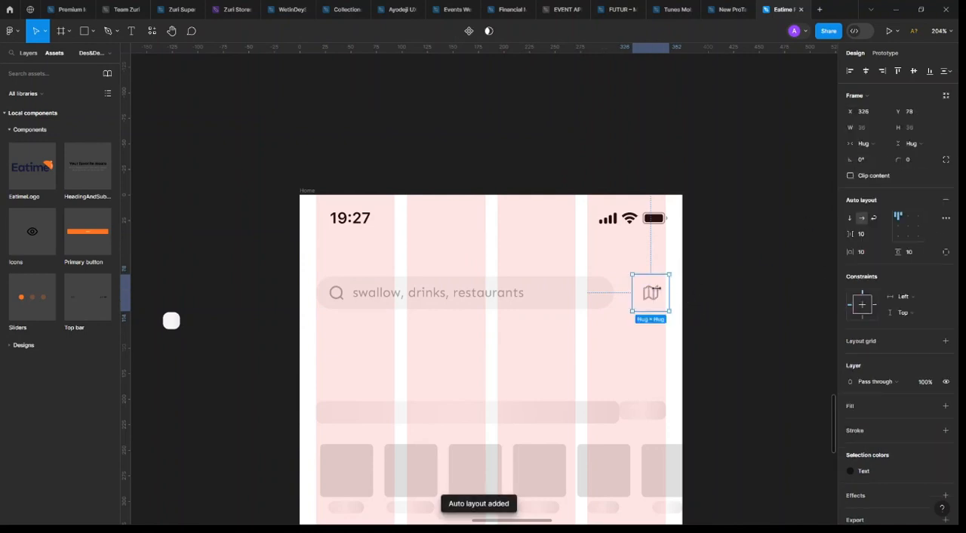
{"action": "scroll", "coordinate": [657, 288], "scroll_direction": "up", "scroll_amount": 5}
{"action": "left_click_drag", "start_coordinate": [643, 313], "coordinate": [638, 311]}
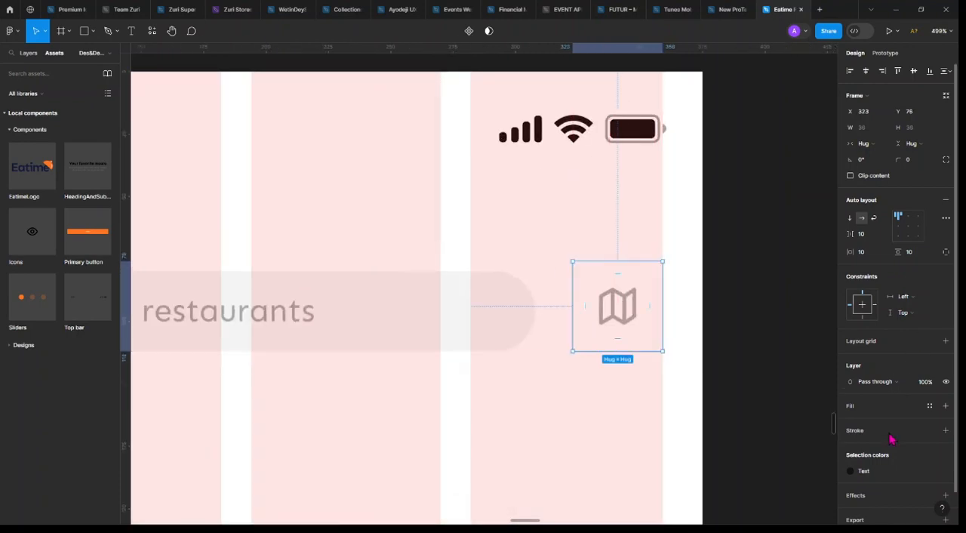
Fill the map button with the Primary colour style and recolour its icon White at 100% opacity
{"action": "left_click", "coordinate": [922, 409]}
{"action": "left_click", "coordinate": [764, 409]}
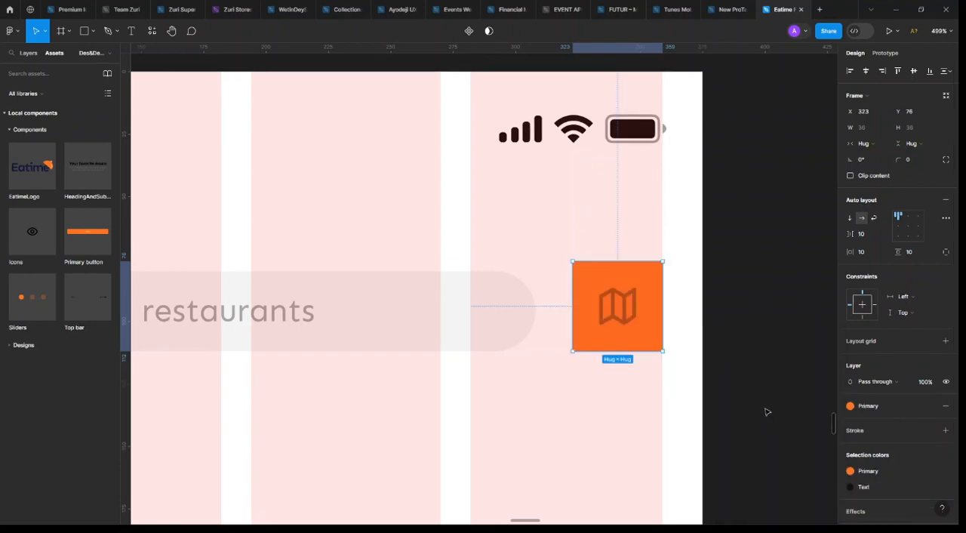
{"action": "left_click", "coordinate": [883, 489]}
{"action": "left_click", "coordinate": [777, 399]}
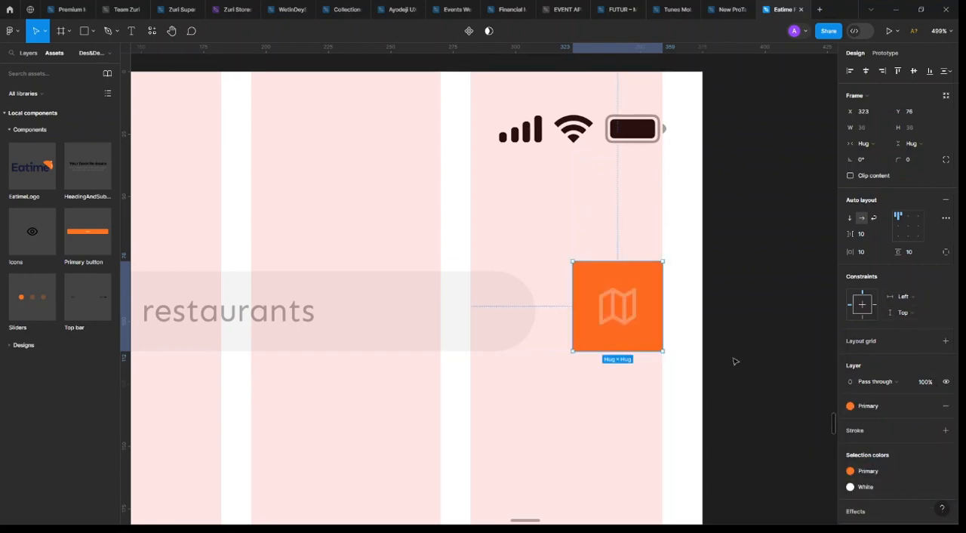
{"action": "left_click", "coordinate": [635, 305]}
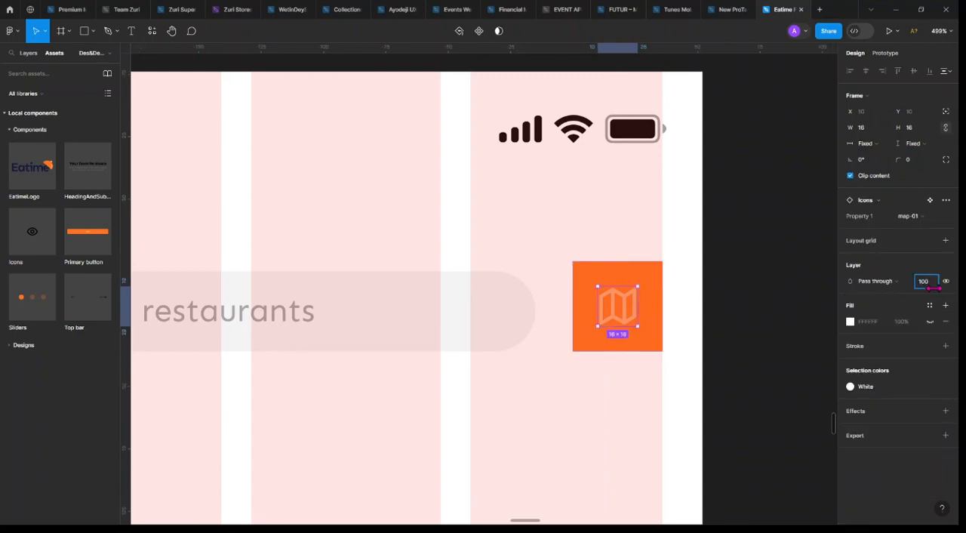
{"action": "key", "text": "Return"}
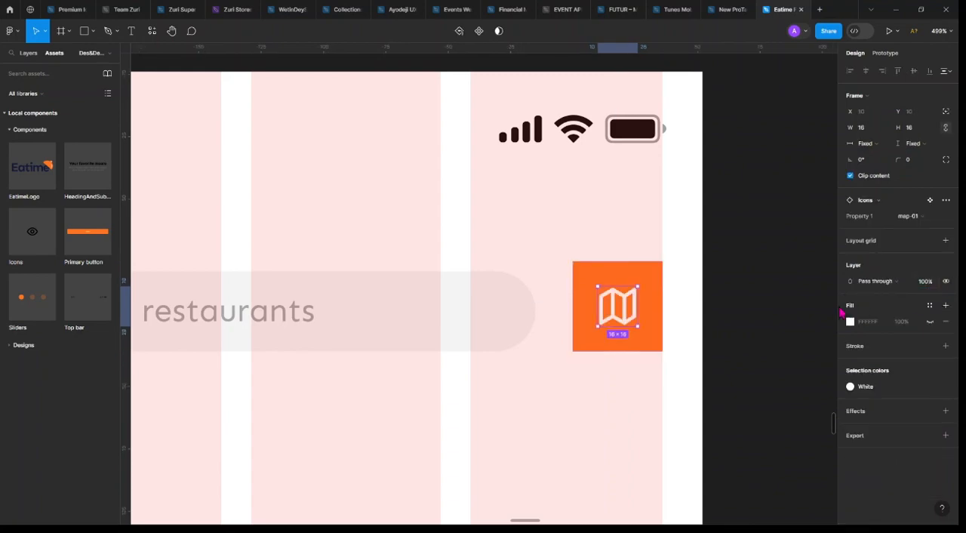
Round the map button into a circle with a corner radius of 100
{"action": "left_click", "coordinate": [661, 281]}
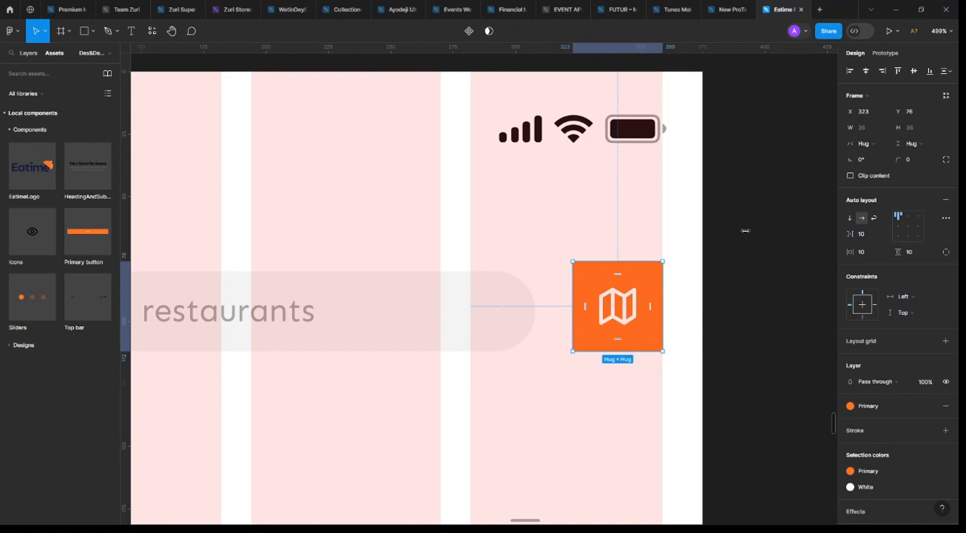
{"action": "left_click", "coordinate": [919, 166]}
{"action": "type", "text": "100"}
{"action": "key", "text": "Return"}
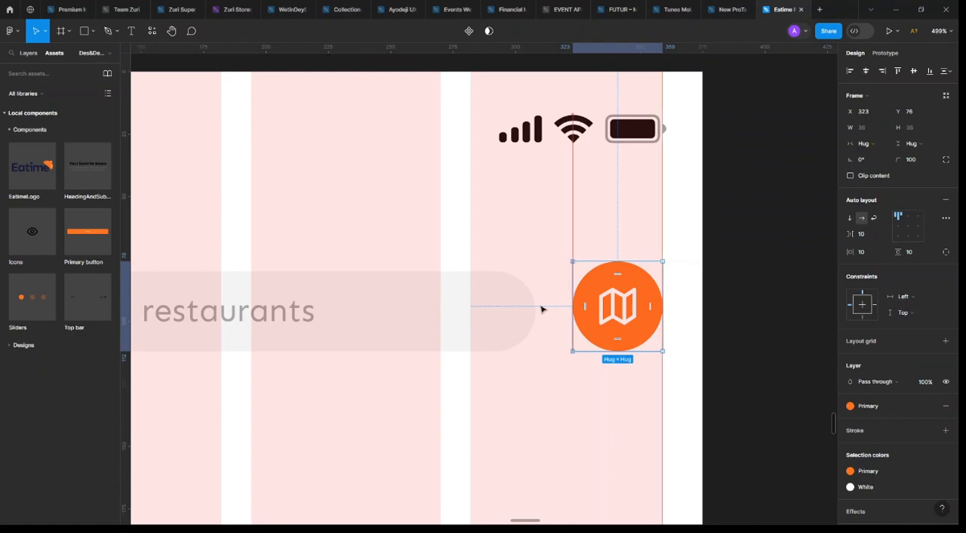
Set the map button's horizontal and vertical padding to 8
{"action": "left_click", "coordinate": [504, 309]}
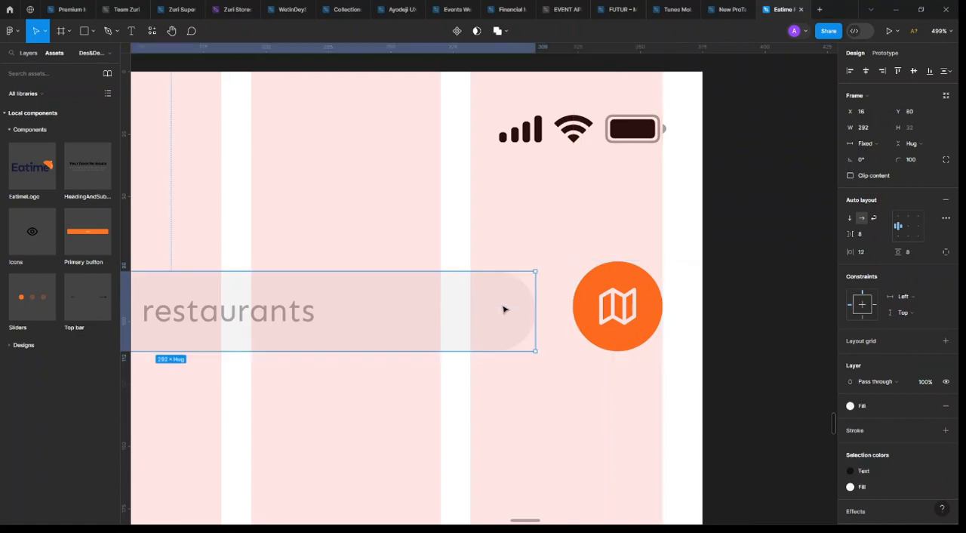
{"action": "left_click", "coordinate": [620, 306]}
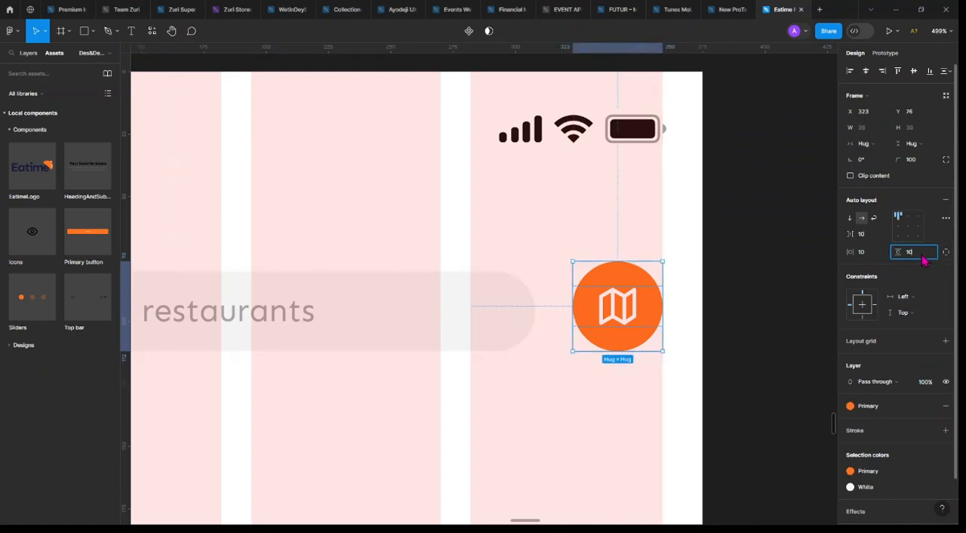
{"action": "left_click", "coordinate": [868, 253]}
{"action": "type", "text": "8"}
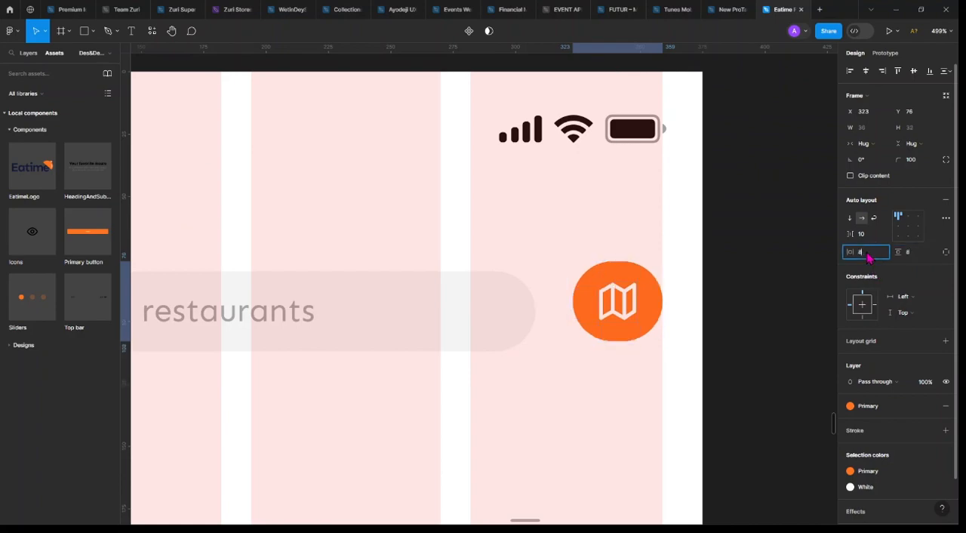
{"action": "key", "text": "Return"}
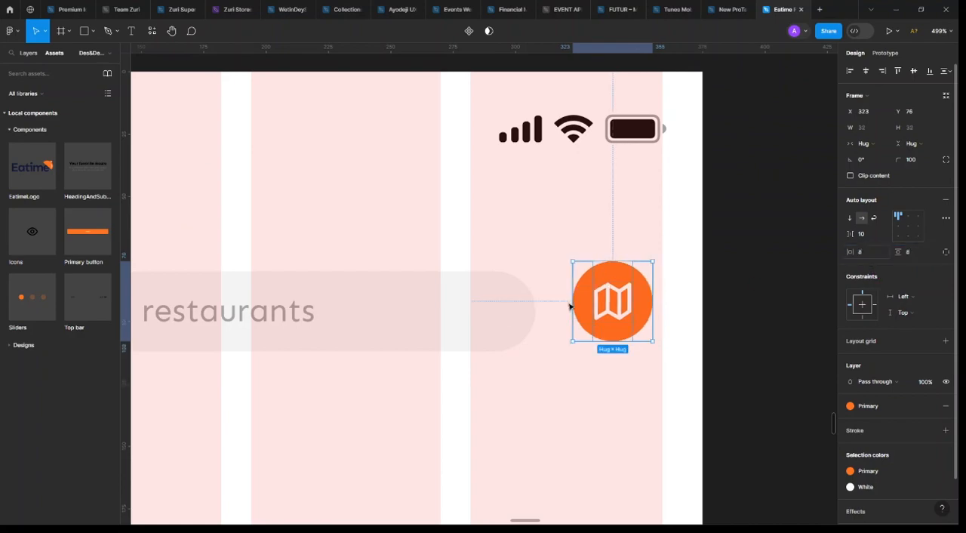
Align the search bar with the map button at Y 76 and nudge the button to X 327 against the grid column edge
{"action": "left_click", "coordinate": [504, 304]}
{"action": "left_click", "coordinate": [618, 301]}
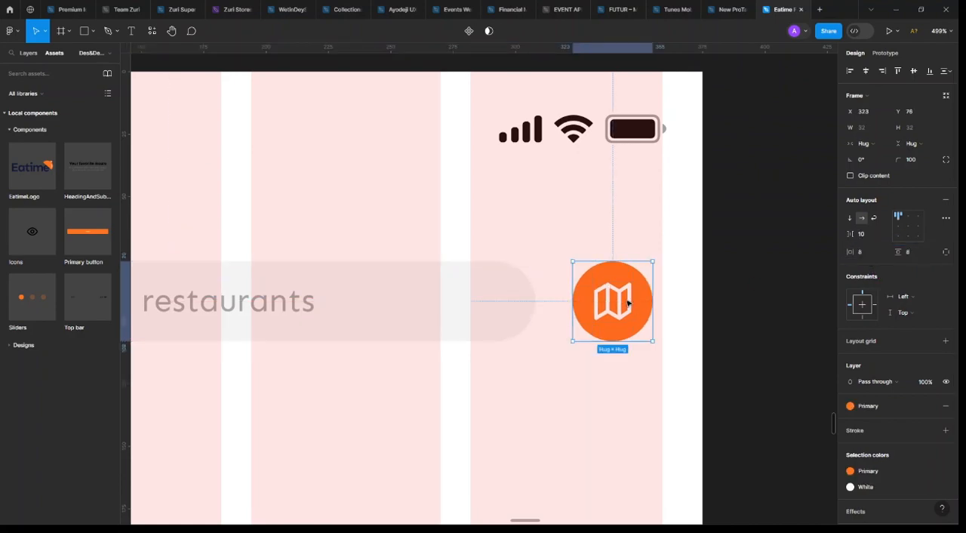
{"action": "key", "text": "Right"}
{"action": "key", "text": "Right"}
{"action": "key", "text": "Right"}
{"action": "key", "text": "Right"}
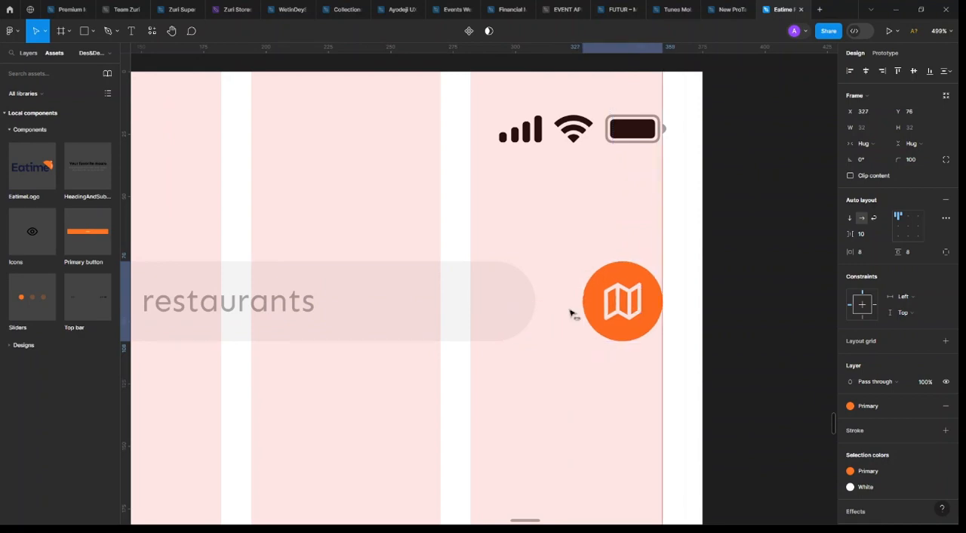
Widen the search bar to 303 px towards the map button and hide the layout grids
{"action": "left_click", "coordinate": [528, 309]}
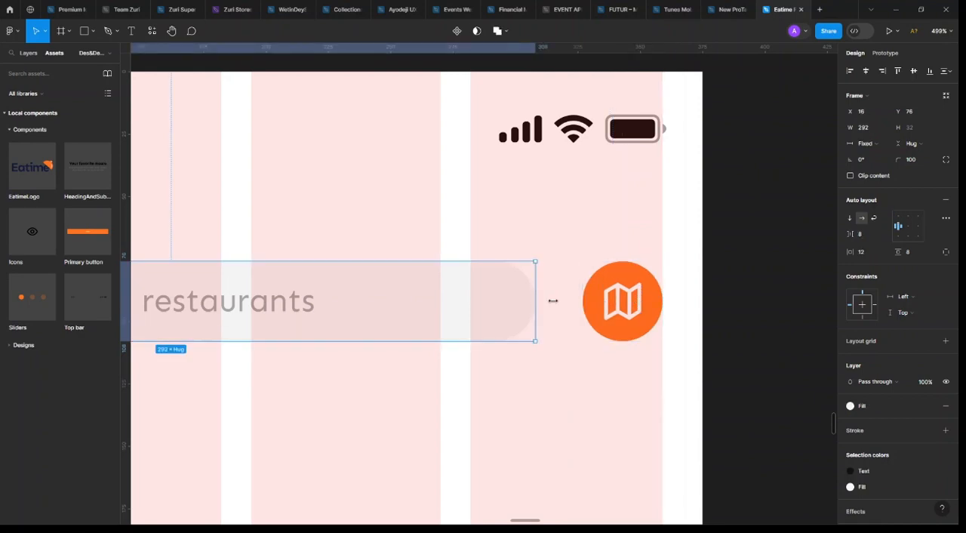
{"action": "left_click_drag", "start_coordinate": [552, 300], "coordinate": [566, 297]}
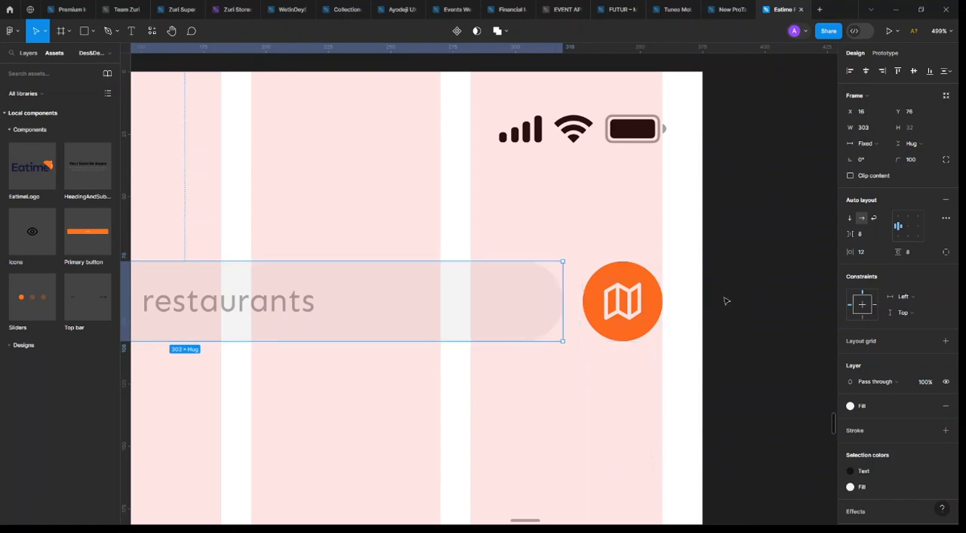
{"action": "scroll", "coordinate": [724, 302], "scroll_direction": "down", "scroll_amount": 5}
{"action": "left_click", "coordinate": [744, 312]}
{"action": "key", "text": "ctrl+shift+4"}
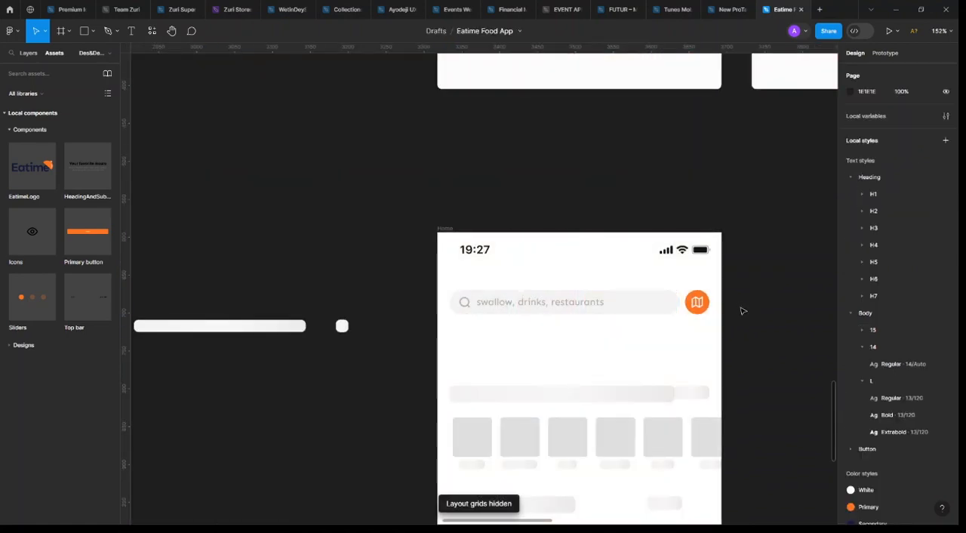
Wrap the search bar and the map button together in one horizontal auto layout frame
{"action": "scroll", "coordinate": [560, 321], "scroll_direction": "right", "scroll_amount": 3}
{"action": "left_click", "coordinate": [581, 306]}
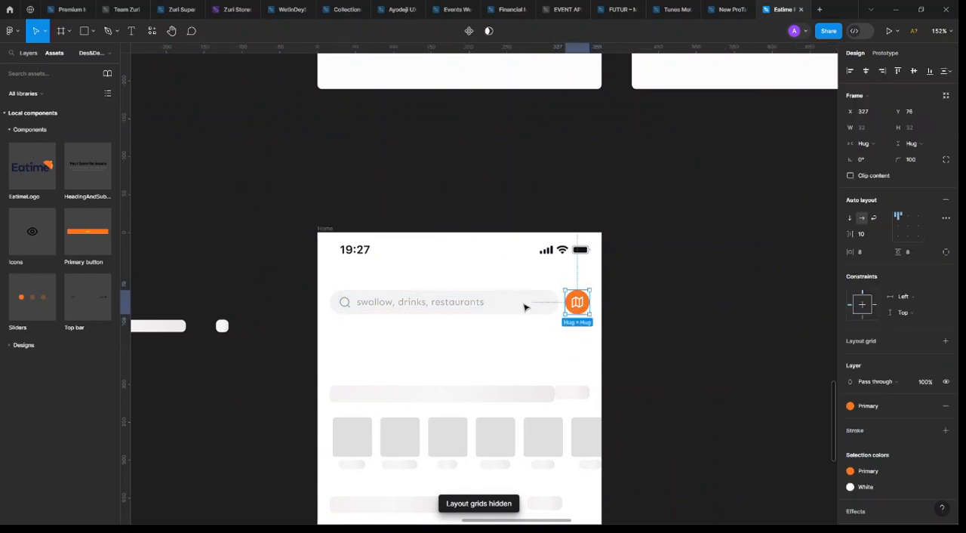
{"action": "left_click", "coordinate": [529, 306], "text": "shift"}
{"action": "key", "text": "shift+a"}
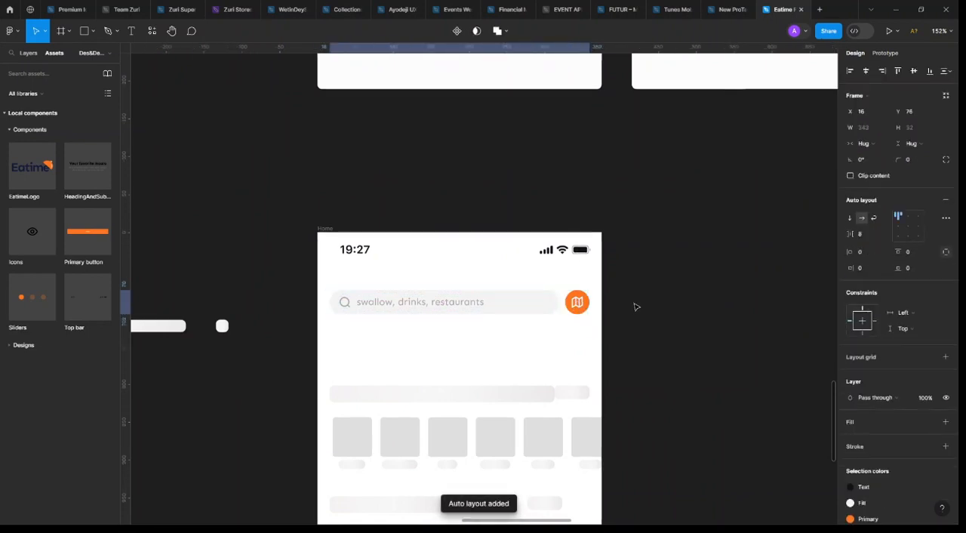
{"action": "left_click", "coordinate": [649, 290]}
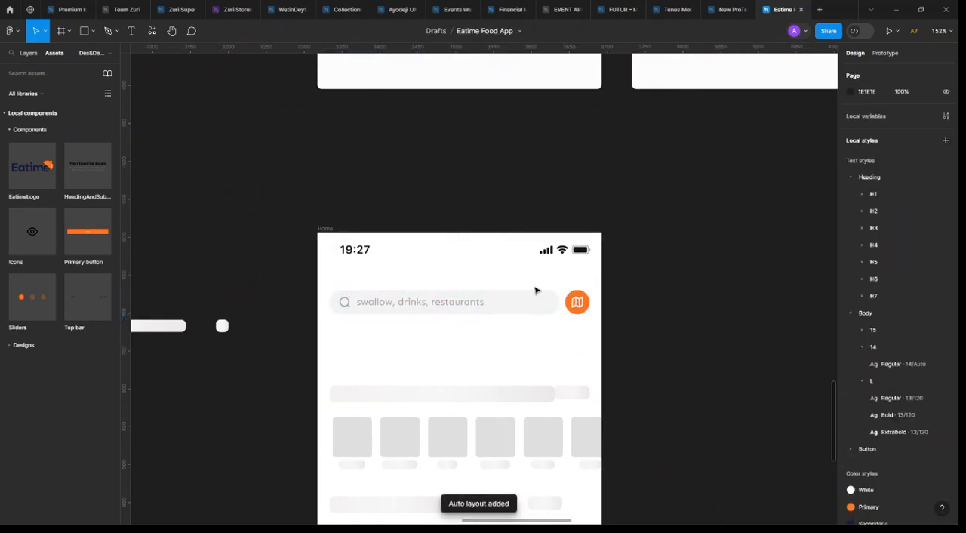
Move the search row down the Home screen to Y 118, leaving space beneath the status bar
{"action": "left_click", "coordinate": [536, 305]}
{"action": "left_click_drag", "start_coordinate": [534, 305], "coordinate": [535, 320]}
{"action": "key", "text": "Down"}
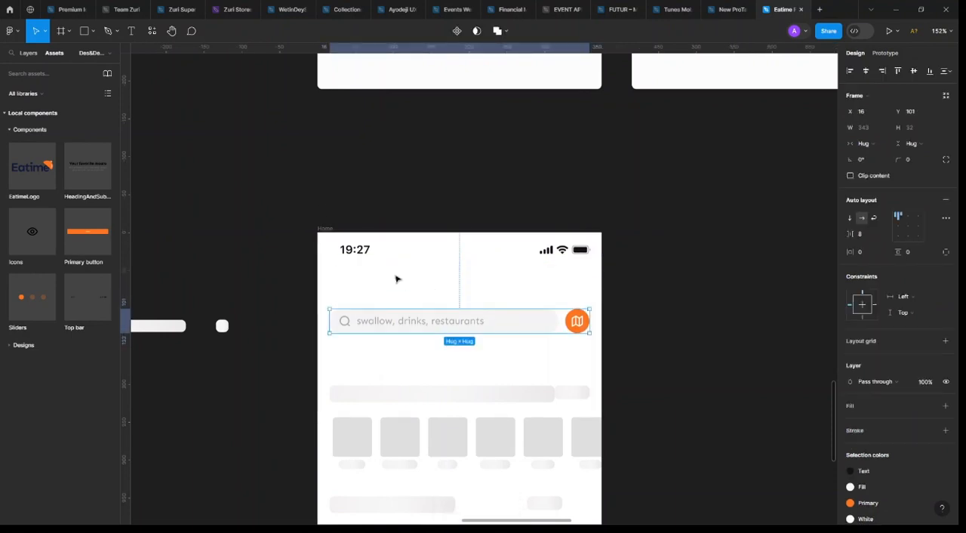
{"action": "scroll", "coordinate": [545, 297], "scroll_direction": "down", "scroll_amount": 3}
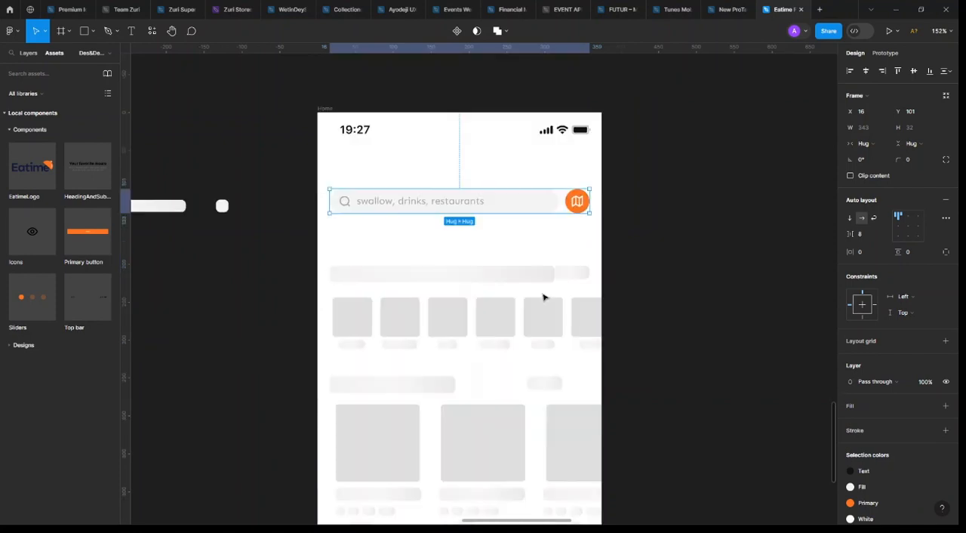
{"action": "scroll", "coordinate": [543, 297], "scroll_direction": "up", "scroll_amount": 3}
{"action": "scroll", "coordinate": [546, 296], "scroll_direction": "down", "scroll_amount": 2}
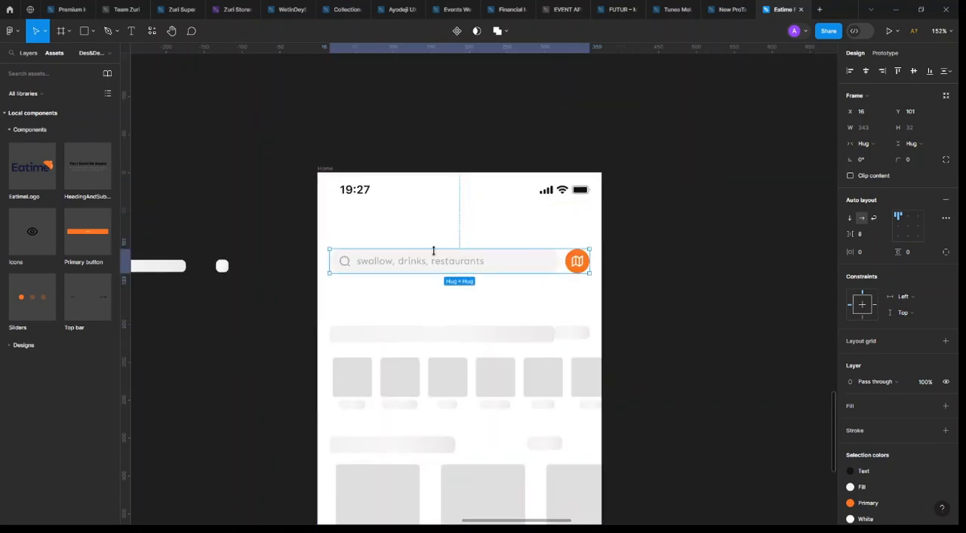
{"action": "left_click_drag", "start_coordinate": [446, 270], "coordinate": [446, 279]}
{"action": "scroll", "coordinate": [449, 280], "scroll_direction": "down", "scroll_amount": 3}
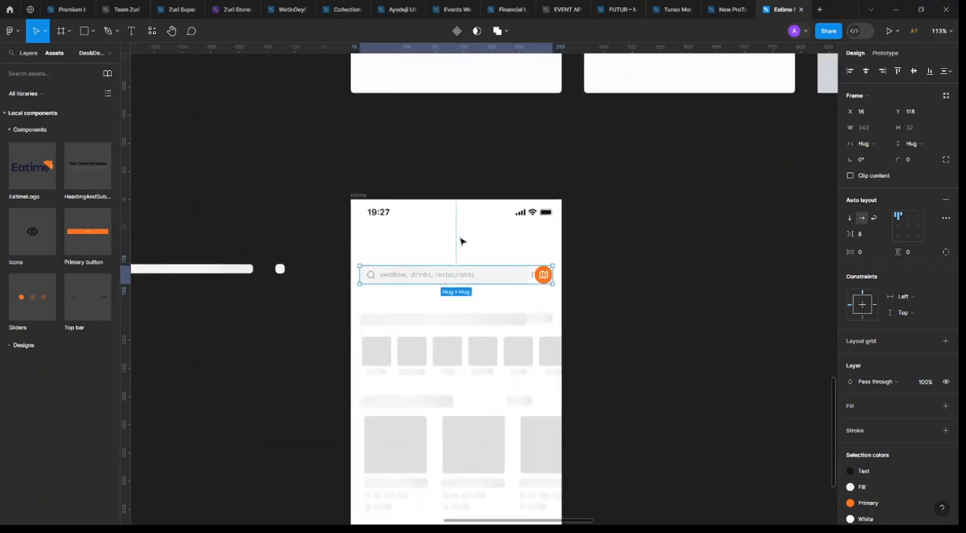
{"action": "scroll", "coordinate": [490, 208], "scroll_direction": "up", "scroll_amount": 3}
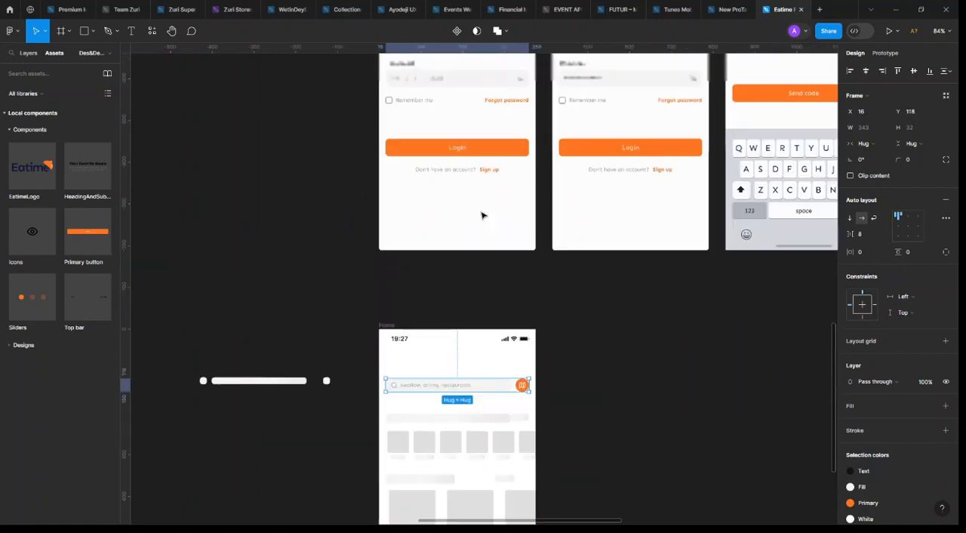
{"action": "left_click", "coordinate": [547, 349]}
Copy the placeholder text into the space above the search bar and replace its wording with "Hi"
{"action": "scroll", "coordinate": [490, 393], "scroll_direction": "up", "scroll_amount": 4}
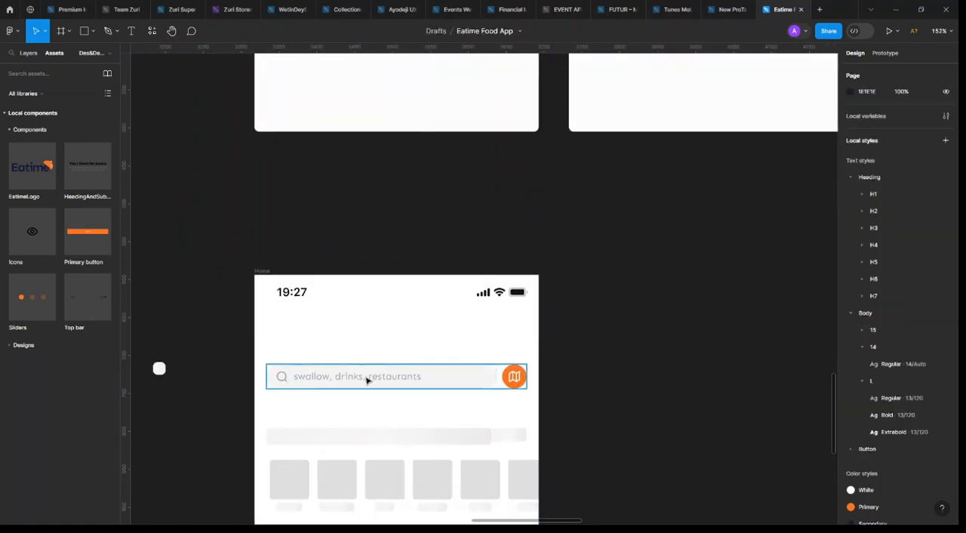
{"action": "double_click", "coordinate": [361, 379]}
{"action": "left_click_drag", "start_coordinate": [355, 363], "coordinate": [352, 321]}
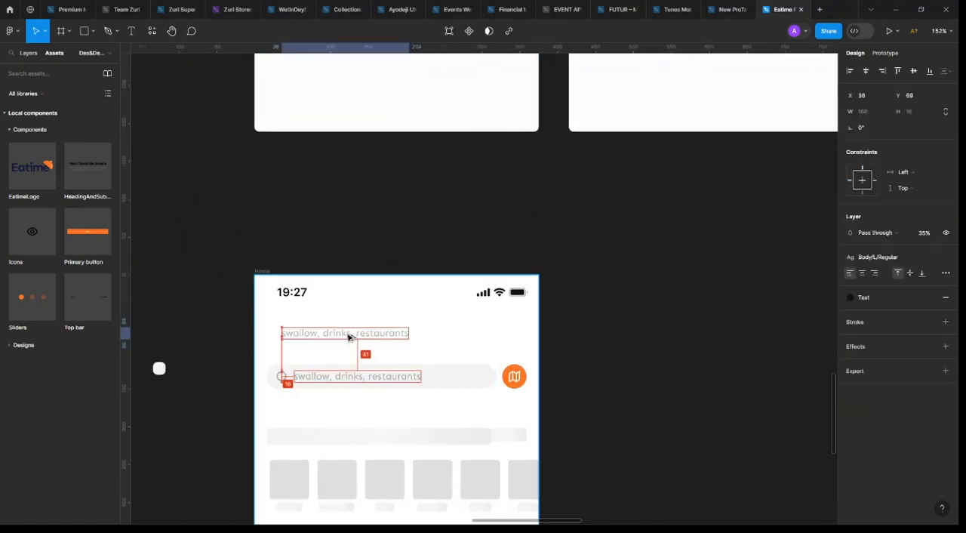
{"action": "scroll", "coordinate": [527, 352], "scroll_direction": "left", "scroll_amount": 3}
{"action": "scroll", "coordinate": [527, 352], "scroll_direction": "up", "scroll_amount": 4}
{"action": "double_click", "coordinate": [515, 312]}
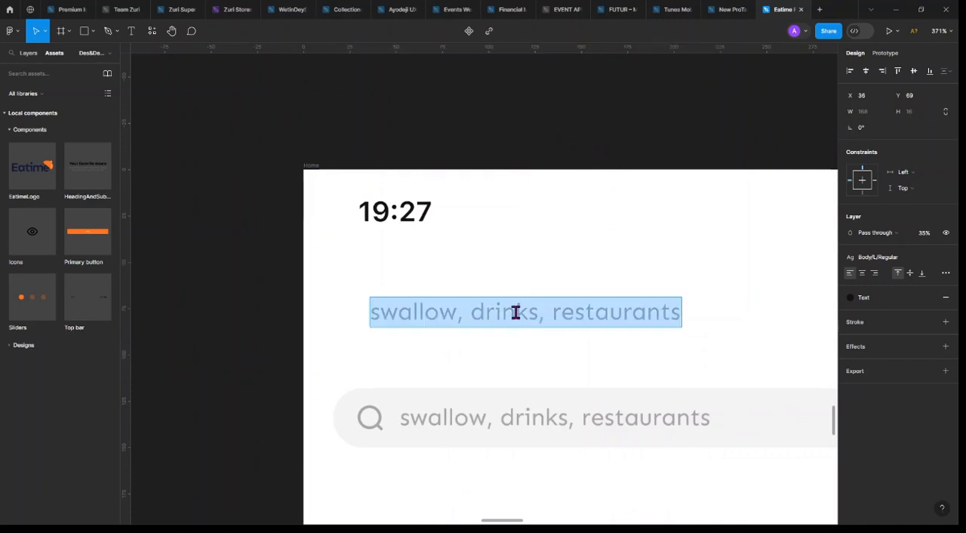
{"action": "type", "text": "Hi, Alex"}
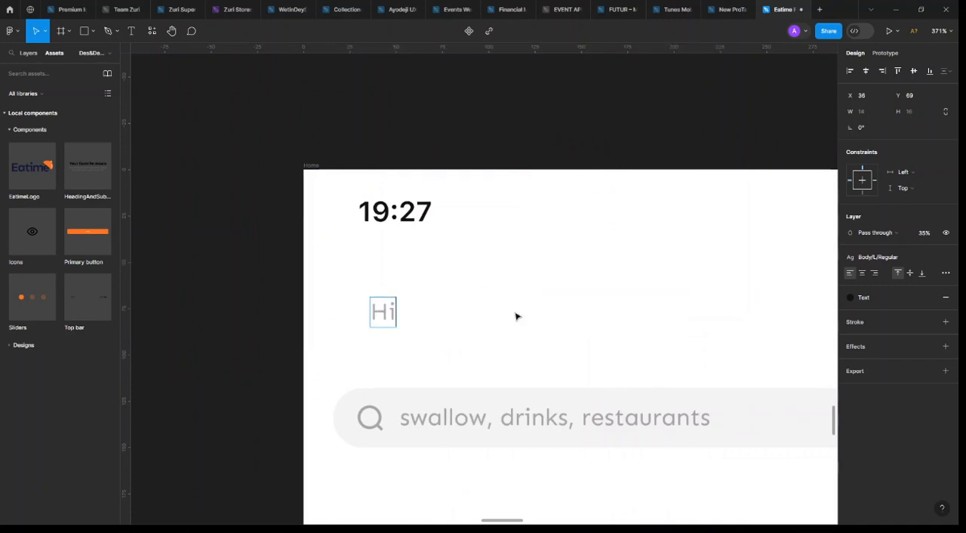
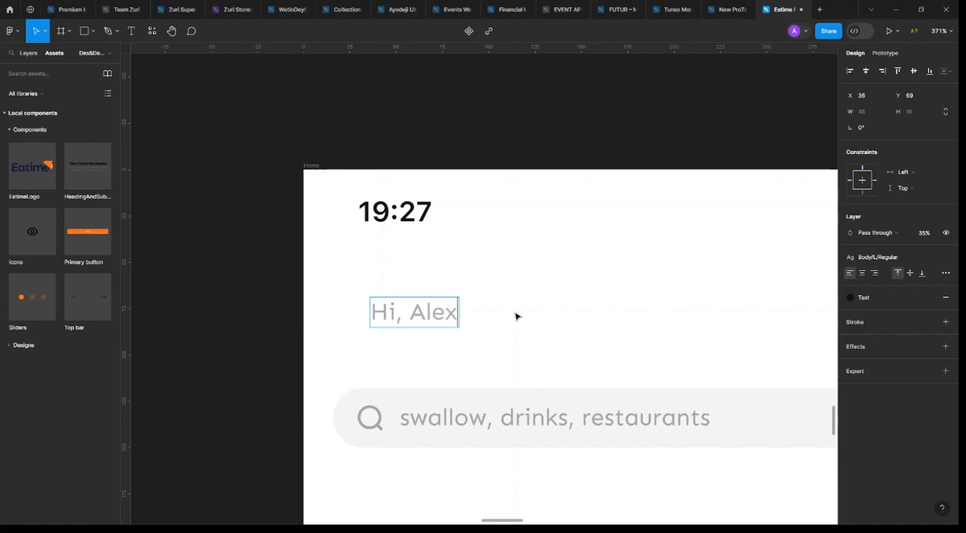
Apply the Heading/H7/Medium text style to the greeting above the search bar and set its layer opacity to 100%
{"action": "key", "text": "Escape"}
{"action": "left_click", "coordinate": [938, 256]}
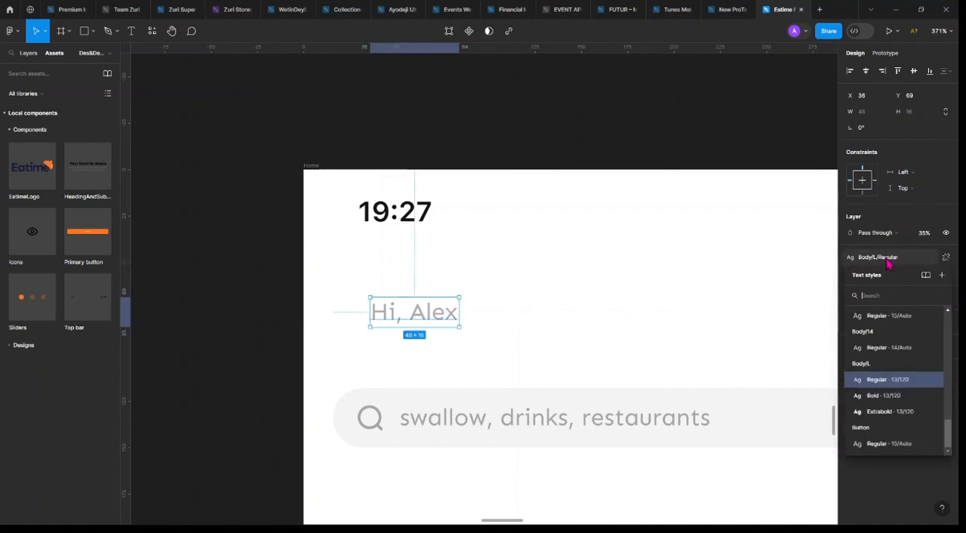
{"action": "scroll", "coordinate": [882, 417], "scroll_direction": "up", "scroll_amount": 3}
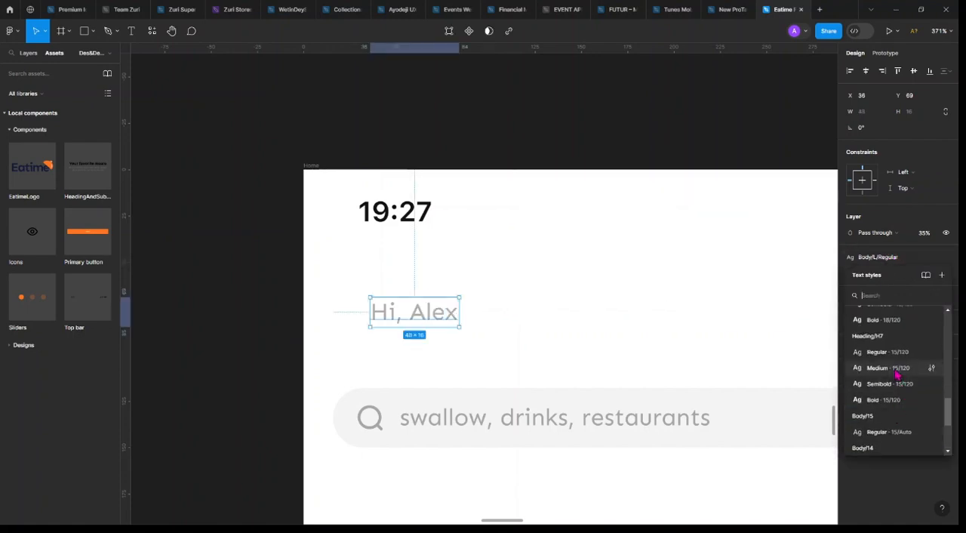
{"action": "left_click", "coordinate": [920, 370]}
{"action": "left_click", "coordinate": [944, 234]}
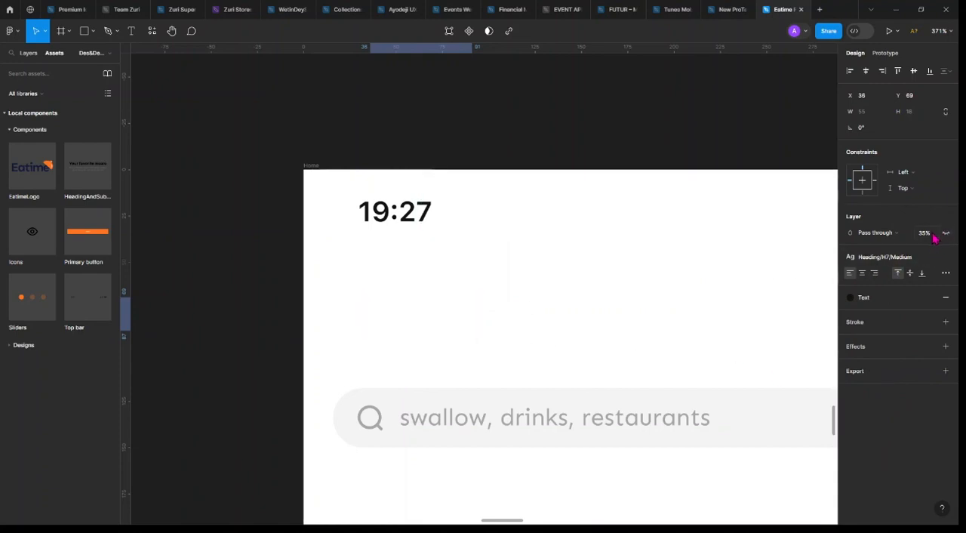
{"action": "left_click", "coordinate": [946, 234]}
{"action": "left_click", "coordinate": [925, 233]}
{"action": "type", "text": "100"}
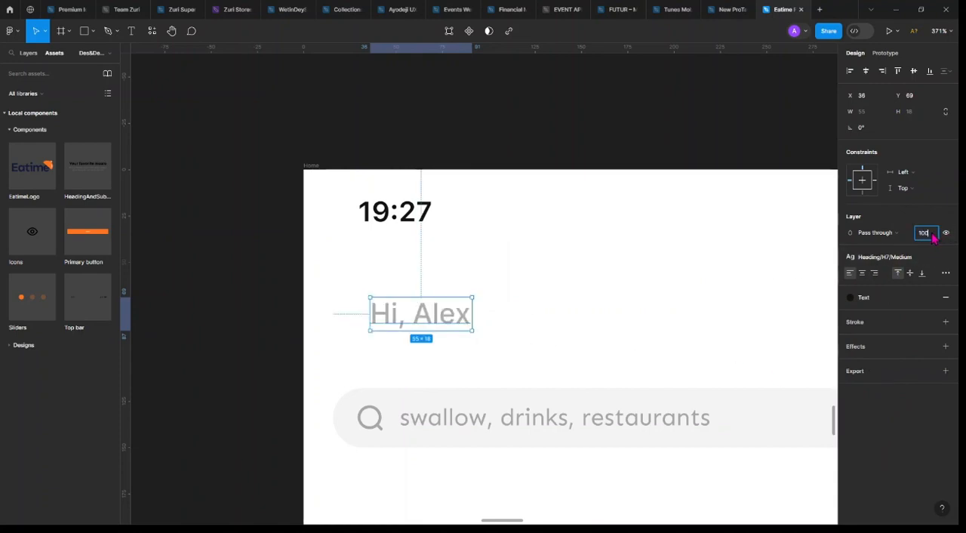
{"action": "key", "text": "Return"}
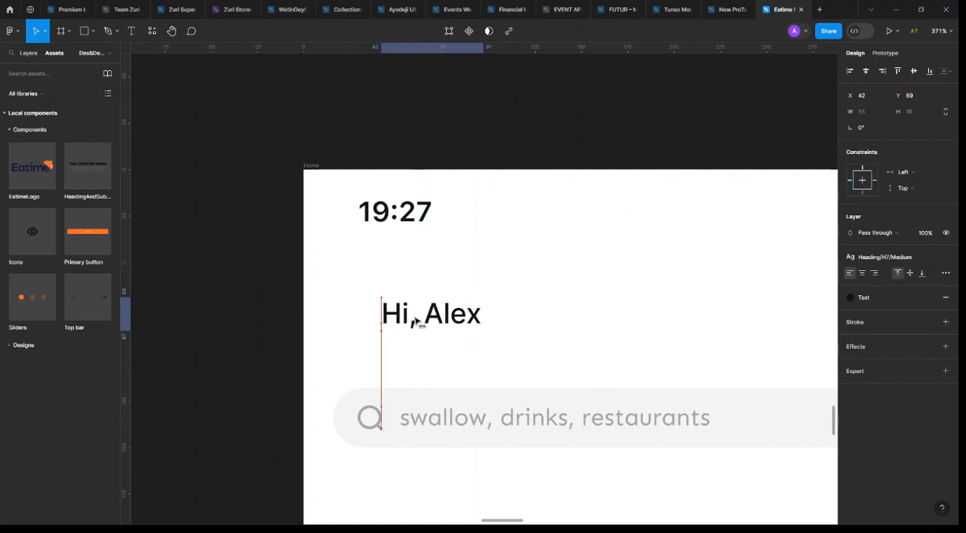
Move the search row further down the Home screen to Y 129, making more room beneath the greeting
{"action": "left_click", "coordinate": [461, 439]}
{"action": "scroll", "coordinate": [464, 436], "scroll_direction": "down", "scroll_amount": 3}
{"action": "left_click_drag", "start_coordinate": [513, 425], "coordinate": [512, 435]}
Place a copy of the search icon under the greeting's left edge and swap it to the marker-pin-04 variant
{"action": "left_click", "coordinate": [454, 434], "text": "ctrl"}
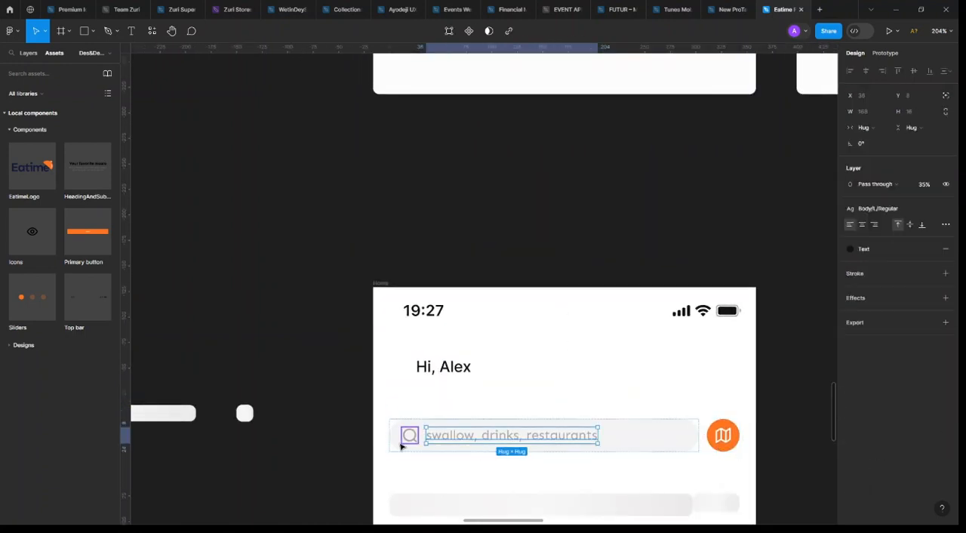
{"action": "left_click", "coordinate": [402, 443], "text": "ctrl"}
{"action": "left_click", "coordinate": [452, 440], "text": "ctrl"}
{"action": "left_click", "coordinate": [408, 436], "text": "ctrl"}
{"action": "left_click_drag", "start_coordinate": [409, 436], "coordinate": [431, 390]}
{"action": "scroll", "coordinate": [430, 389], "scroll_direction": "up", "scroll_amount": 5}
{"action": "left_click", "coordinate": [931, 201]}
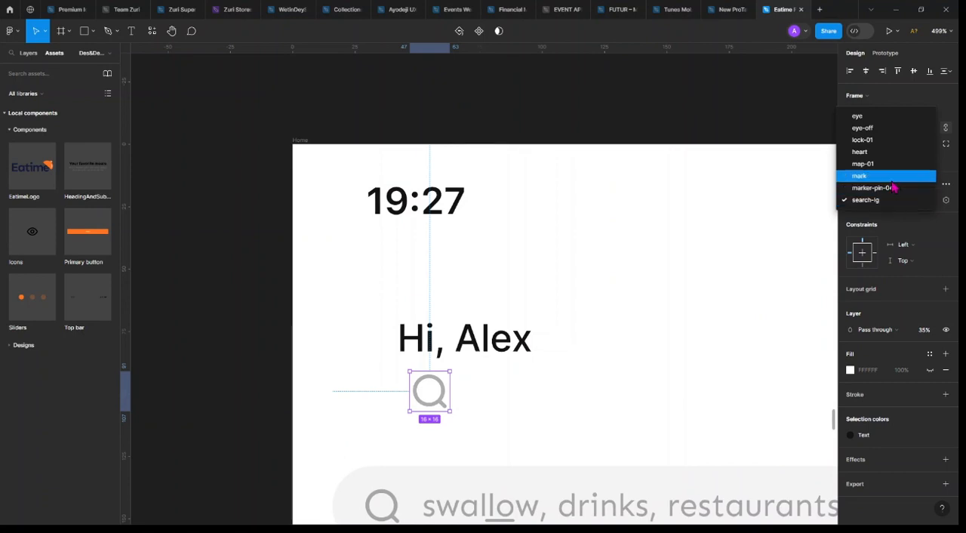
{"action": "left_click", "coordinate": [892, 181]}
{"action": "left_click", "coordinate": [914, 204]}
{"action": "left_click", "coordinate": [896, 212]}
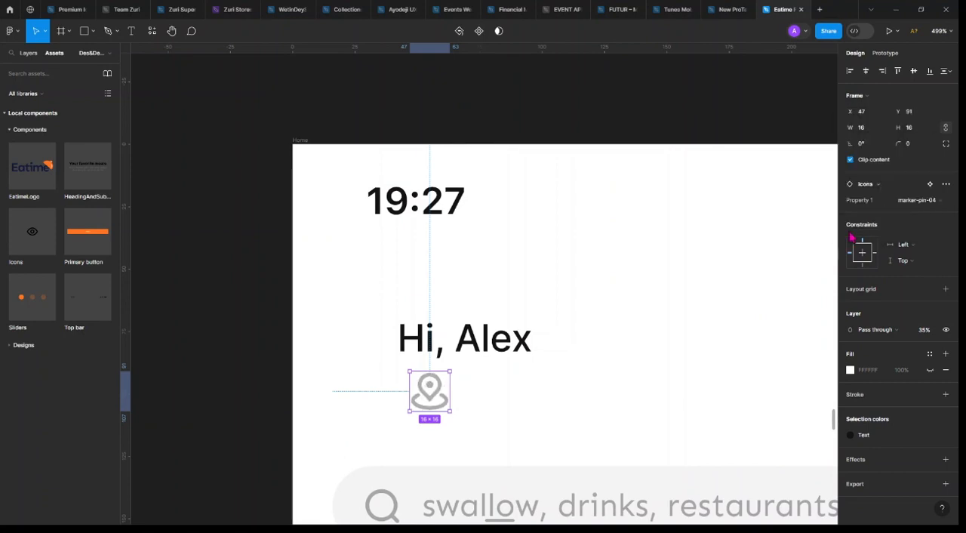
{"action": "left_click_drag", "start_coordinate": [430, 396], "coordinate": [418, 406]}
Copy the greeting text beside the pin icon and replace the copy's wording with "Ikorodu, Lagos state"
{"action": "left_click", "coordinate": [474, 342]}
{"action": "left_click_drag", "start_coordinate": [475, 342], "coordinate": [532, 401]}
{"action": "double_click", "coordinate": [533, 400]}
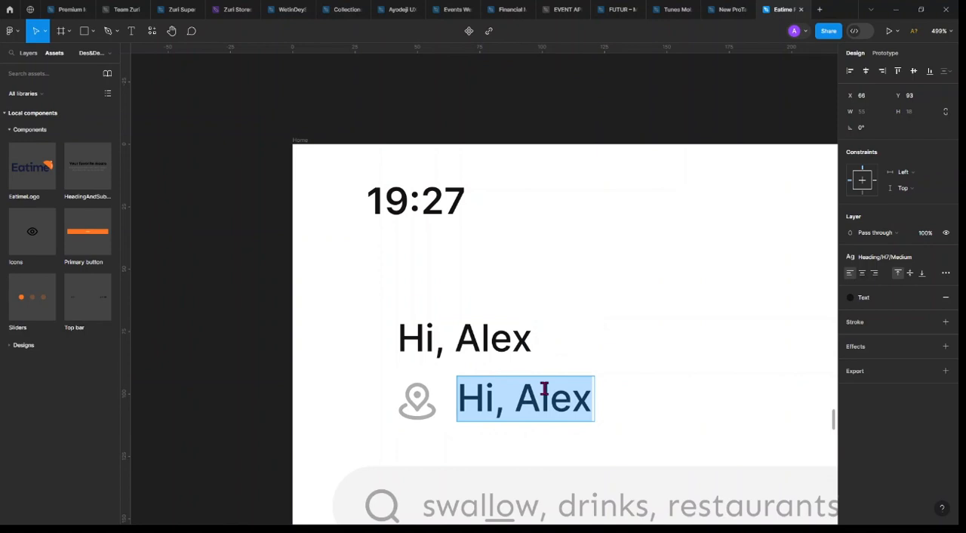
{"action": "key", "text": "BackSpace"}
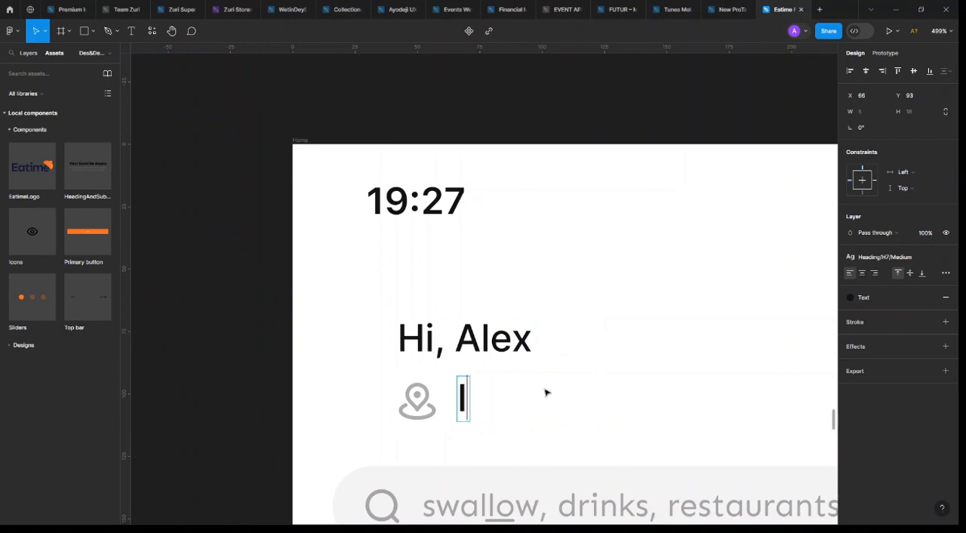
{"action": "type", "text": "Ikoru"}
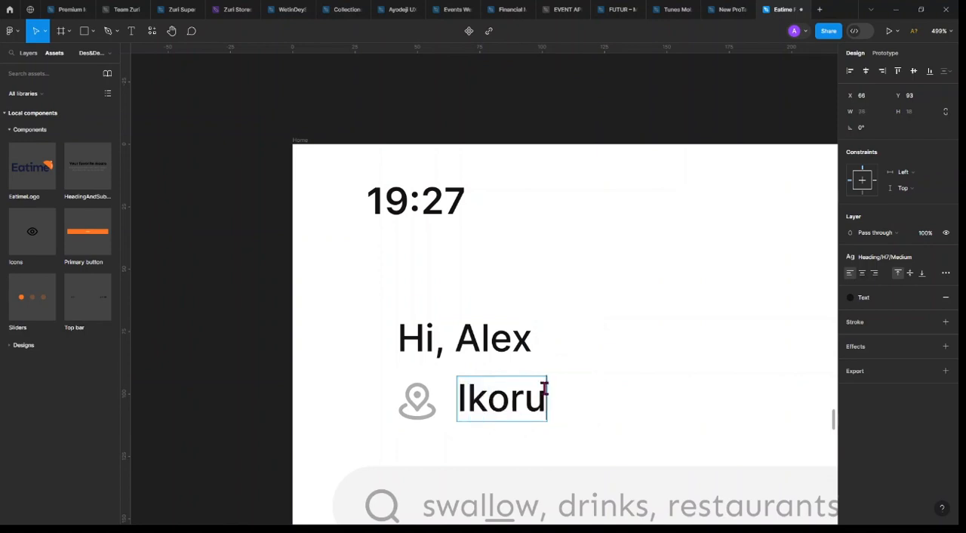
{"action": "key", "text": "BackSpace"}
{"action": "type", "text": "odu"}
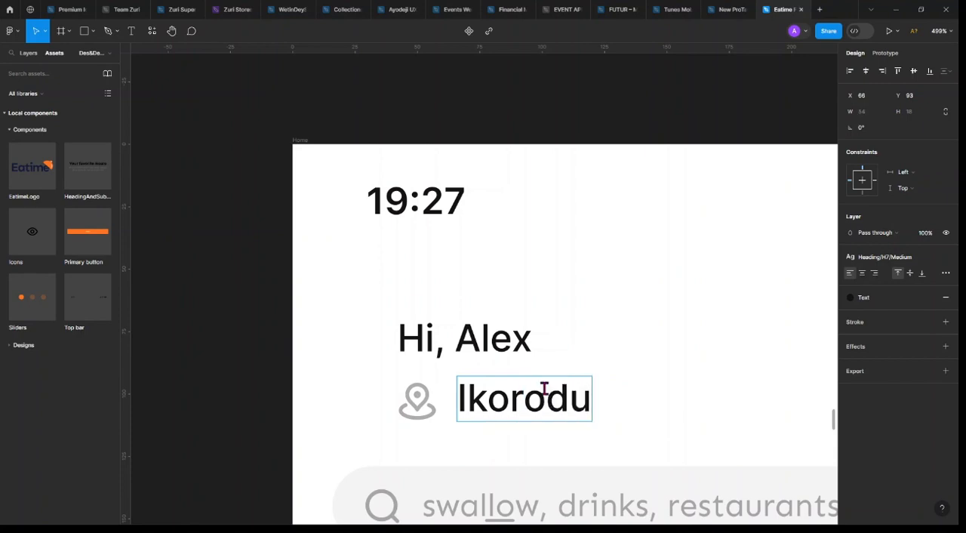
{"action": "type", "text": ", La"}
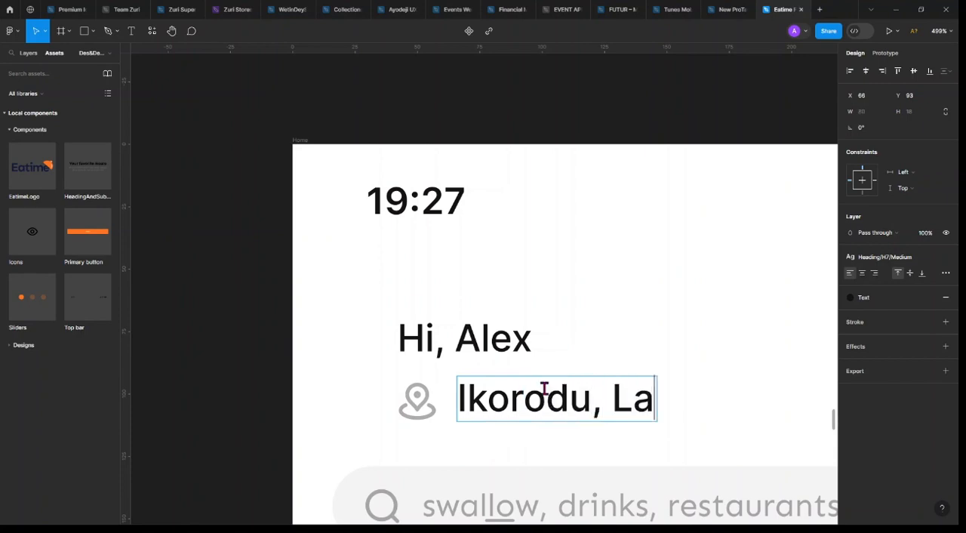
{"action": "type", "text": "gos state"}
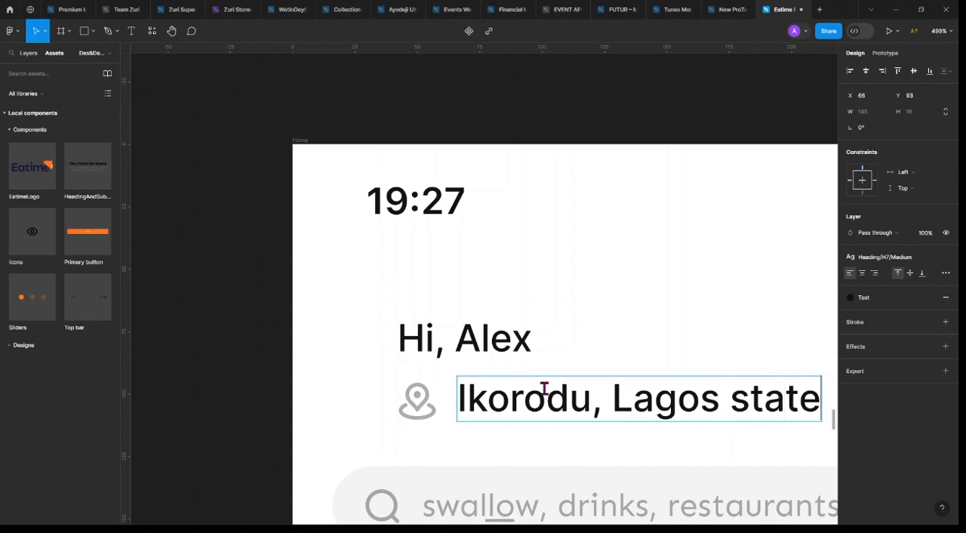
{"action": "key", "text": "Escape"}
Wrap the pin icon and the location text in a horizontal auto layout frame with a gap of 8
{"action": "scroll", "coordinate": [498, 400], "scroll_direction": "down", "scroll_amount": 5}
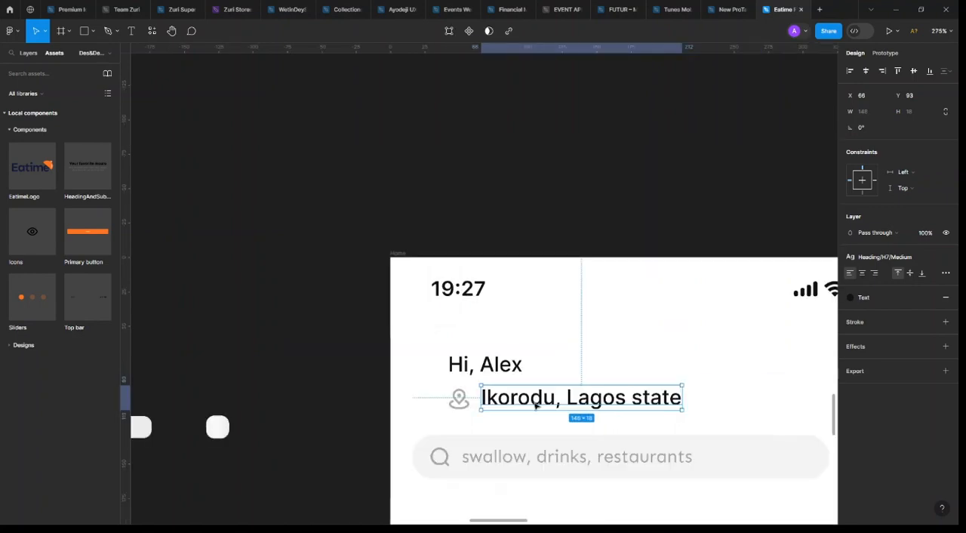
{"action": "left_click", "coordinate": [330, 401], "text": "shift"}
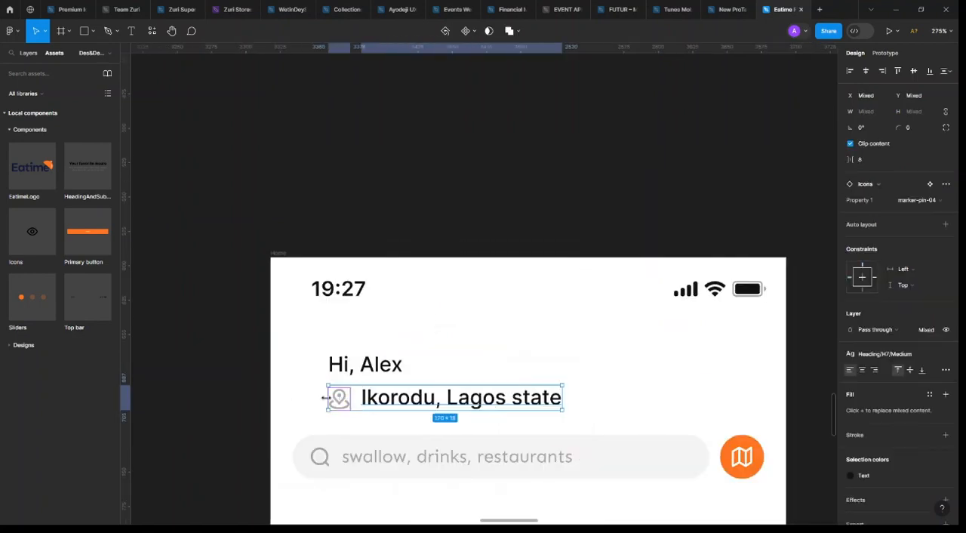
{"action": "key", "text": "shift+a"}
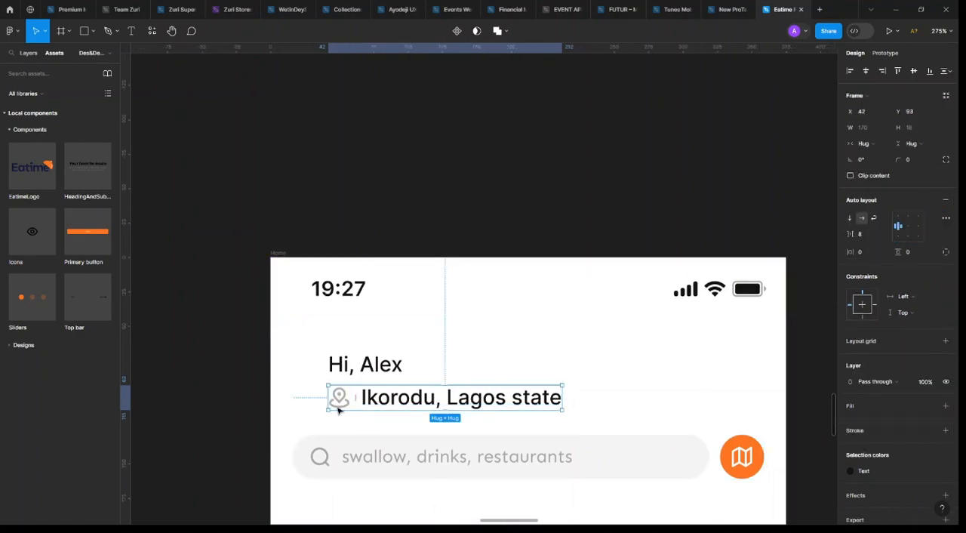
Recolor the pin icon with the Primary color style and set its layer opacity to 100%
{"action": "double_click", "coordinate": [377, 406]}
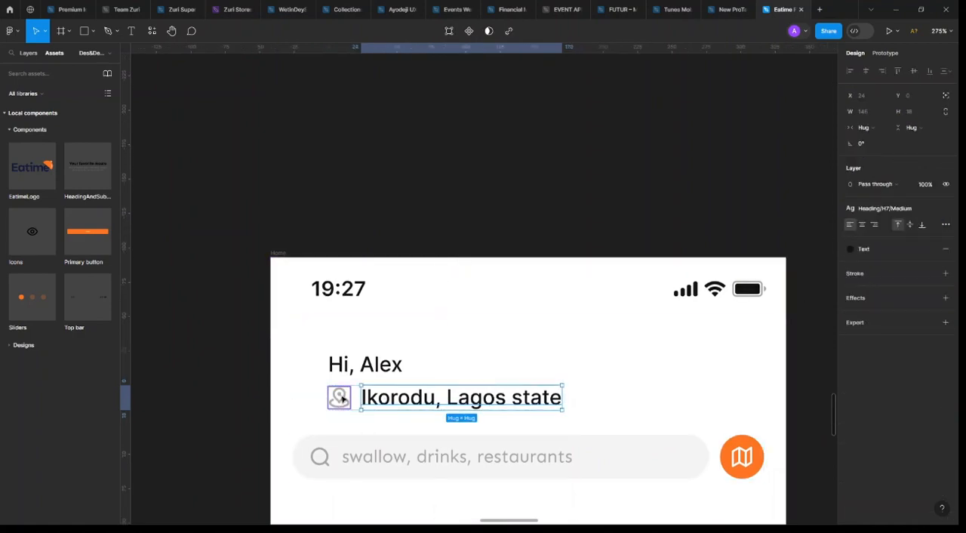
{"action": "left_click", "coordinate": [341, 397]}
{"action": "left_click", "coordinate": [864, 386]}
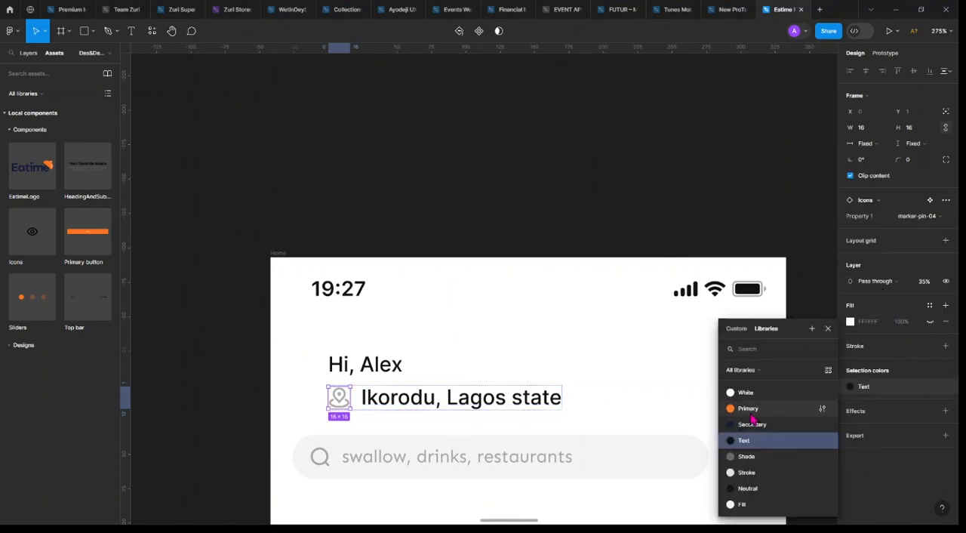
{"action": "left_click", "coordinate": [750, 412]}
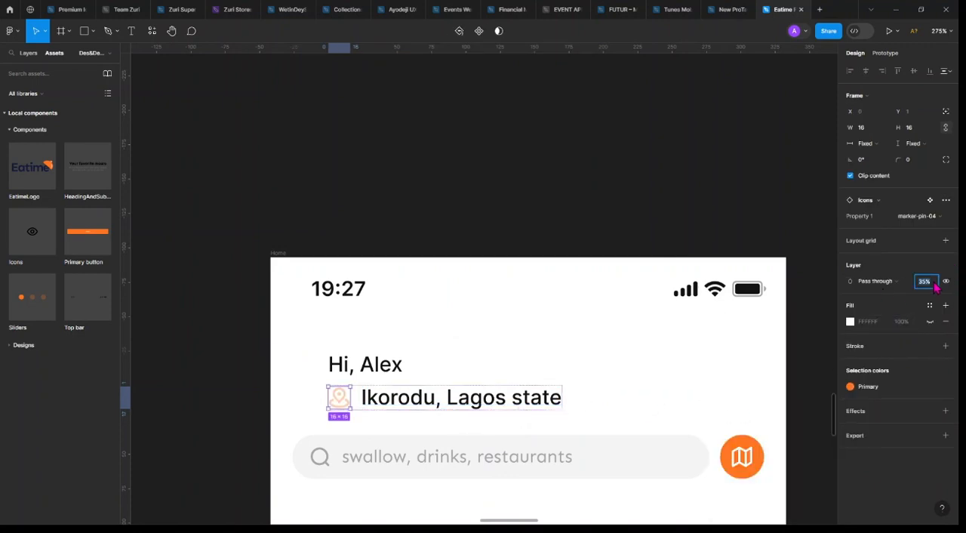
{"action": "key", "text": "Return"}
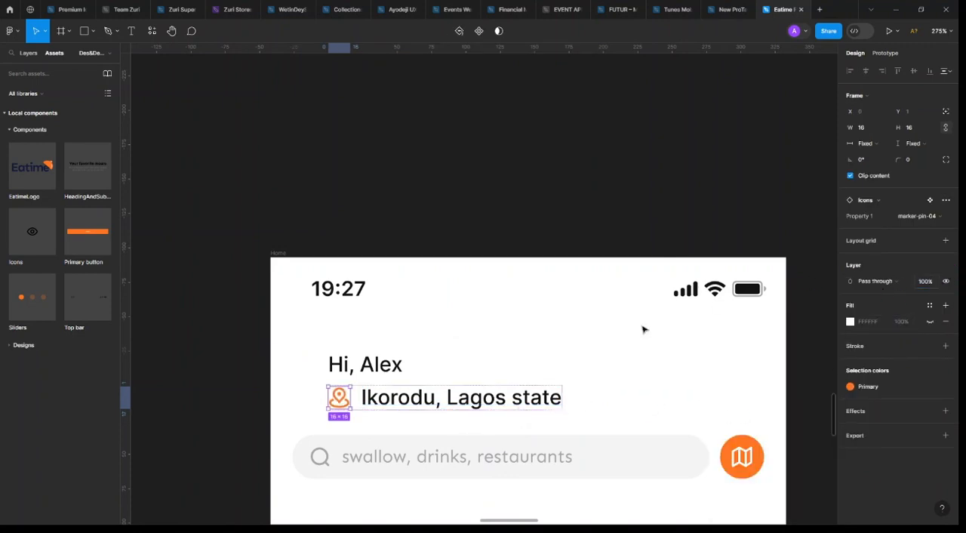
Try the Body/L/Regular text style on the location text, and settle on Body/14/Regular
{"action": "left_click", "coordinate": [534, 407]}
{"action": "left_click", "coordinate": [895, 214]}
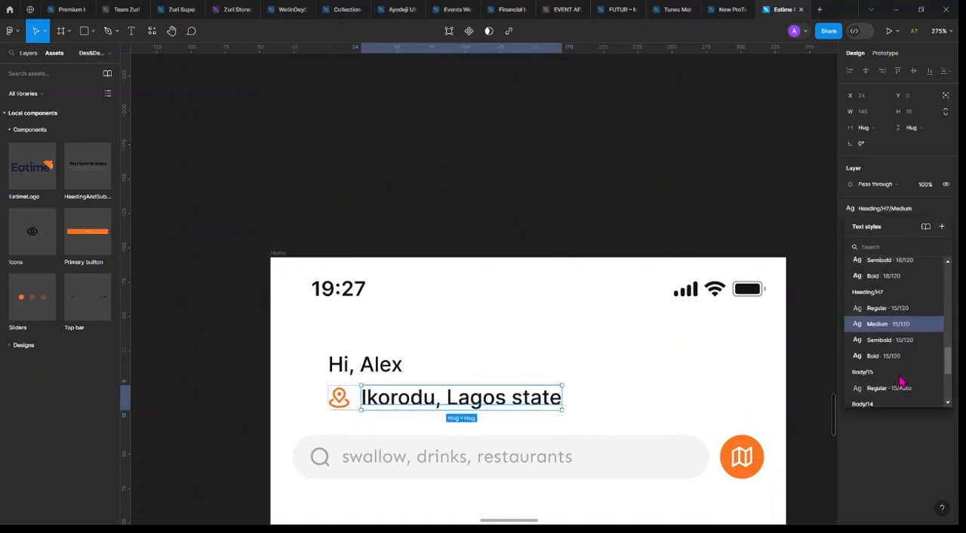
{"action": "scroll", "coordinate": [901, 382], "scroll_direction": "down", "scroll_amount": 3}
{"action": "left_click", "coordinate": [902, 336]}
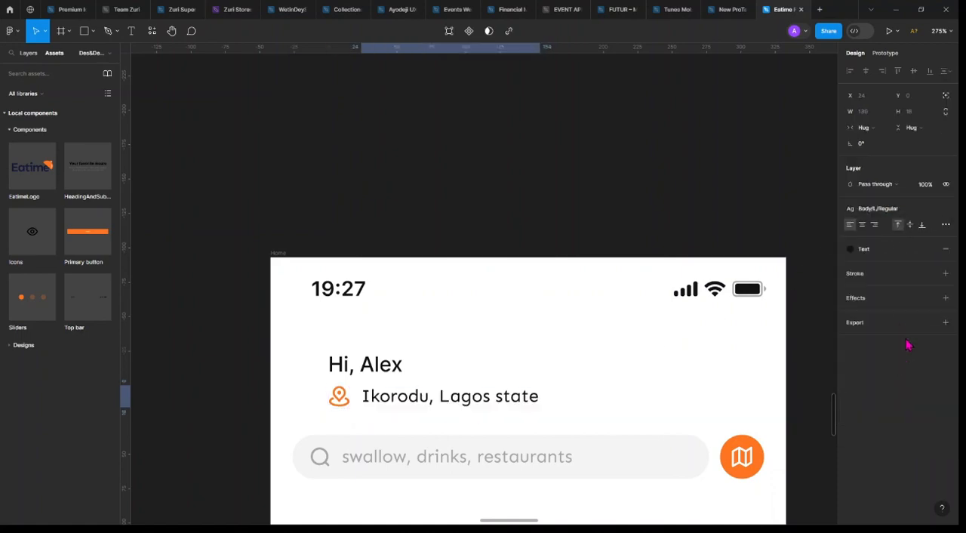
{"action": "left_click", "coordinate": [908, 214]}
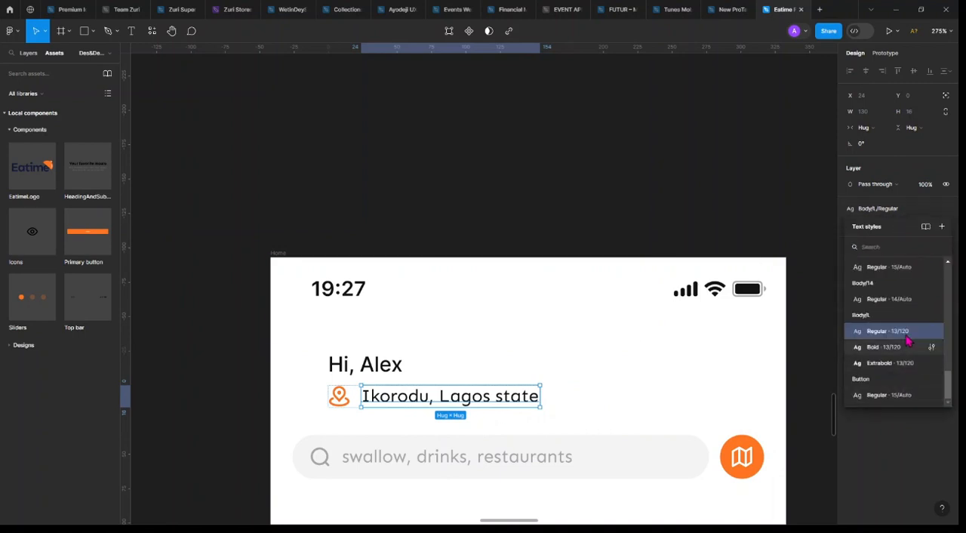
{"action": "left_click", "coordinate": [896, 301]}
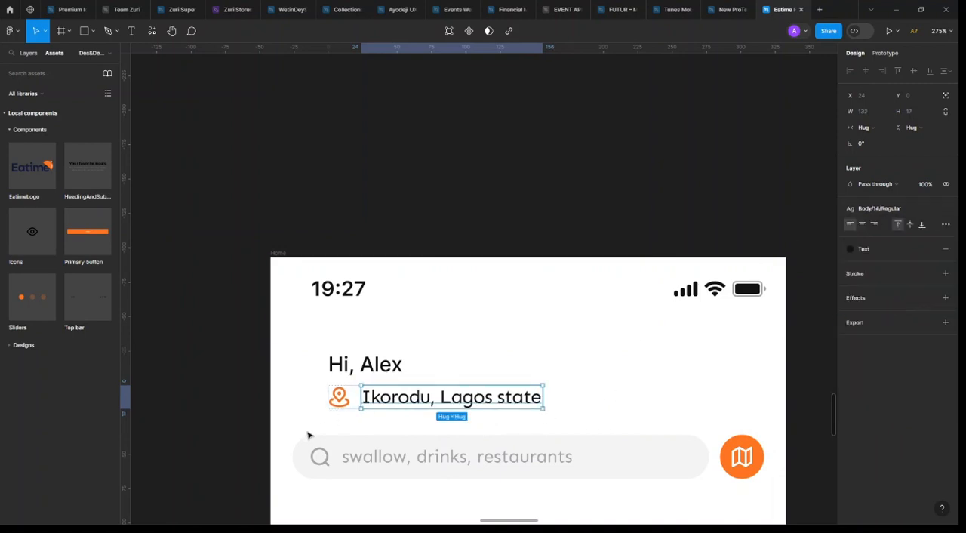
{"action": "key", "text": "Escape"}
{"action": "scroll", "coordinate": [360, 434], "scroll_direction": "down", "scroll_amount": 5}
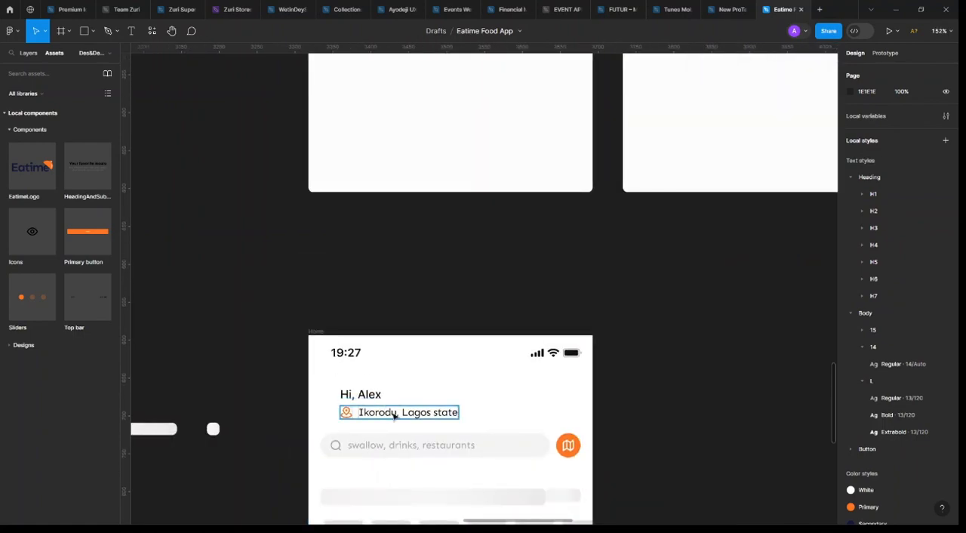
Detach the text style from the location text and set its font size to 12
{"action": "left_click", "coordinate": [394, 416]}
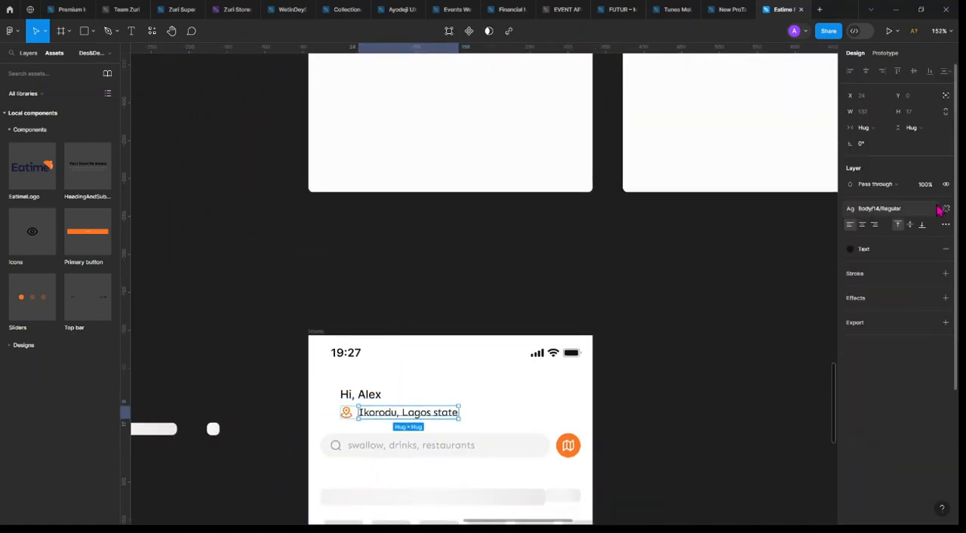
{"action": "left_click", "coordinate": [946, 210]}
{"action": "left_click", "coordinate": [925, 226]}
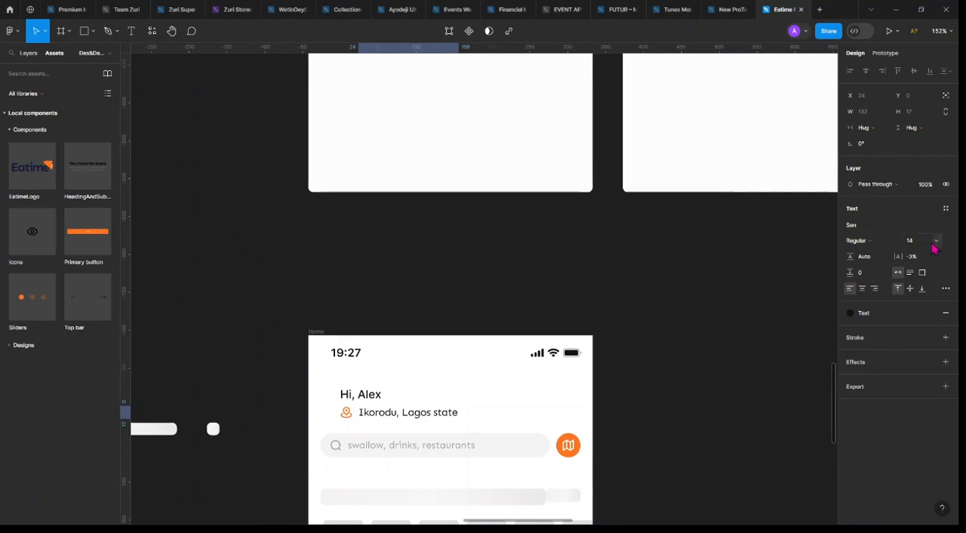
{"action": "left_click", "coordinate": [939, 244]}
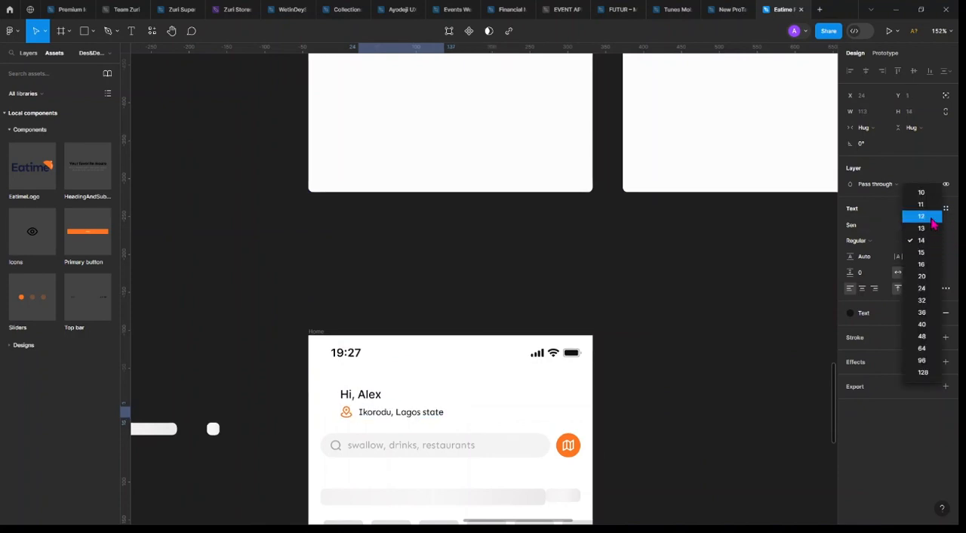
{"action": "left_click", "coordinate": [923, 216]}
{"action": "left_click", "coordinate": [925, 256]}
{"action": "type", "text": "0"}
{"action": "key", "text": "Return"}
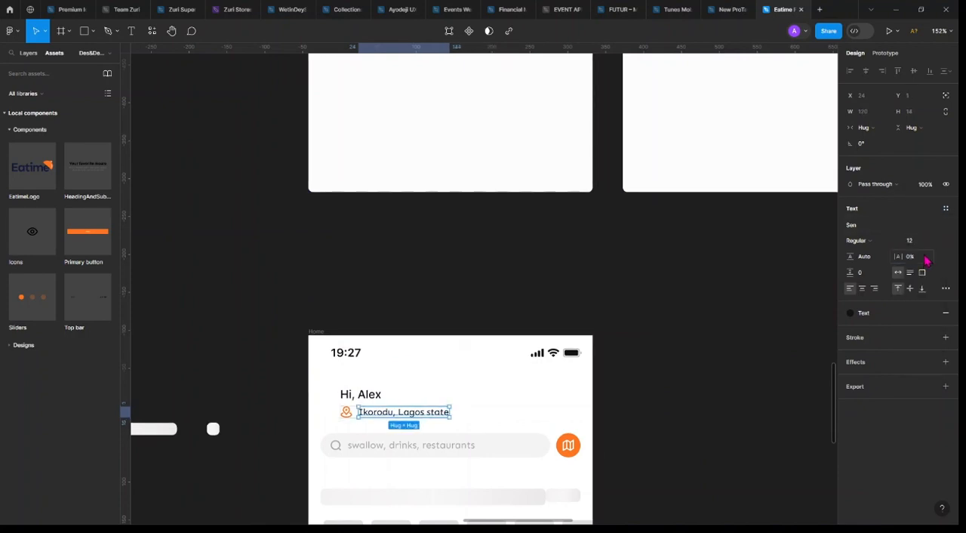
{"action": "key", "text": "ctrl+z"}
Change the location text's fill to the Shade color style
{"action": "left_click", "coordinate": [291, 420]}
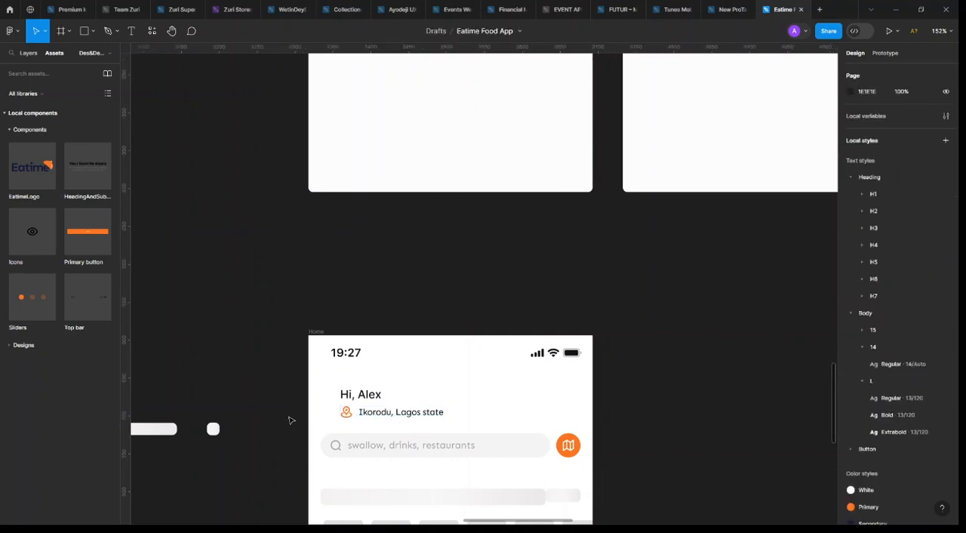
{"action": "scroll", "coordinate": [291, 420], "scroll_direction": "up", "scroll_amount": 5}
{"action": "left_click", "coordinate": [470, 415]}
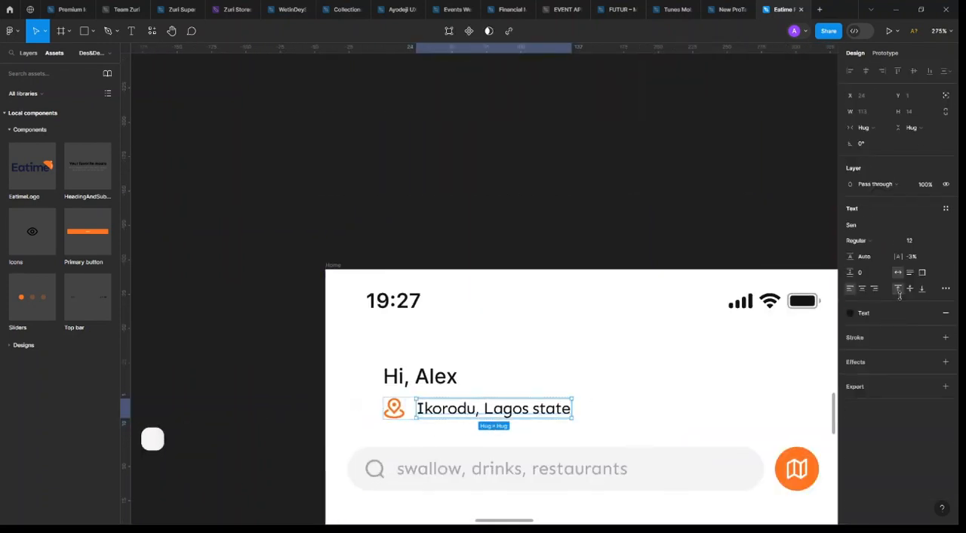
{"action": "left_click", "coordinate": [864, 313]}
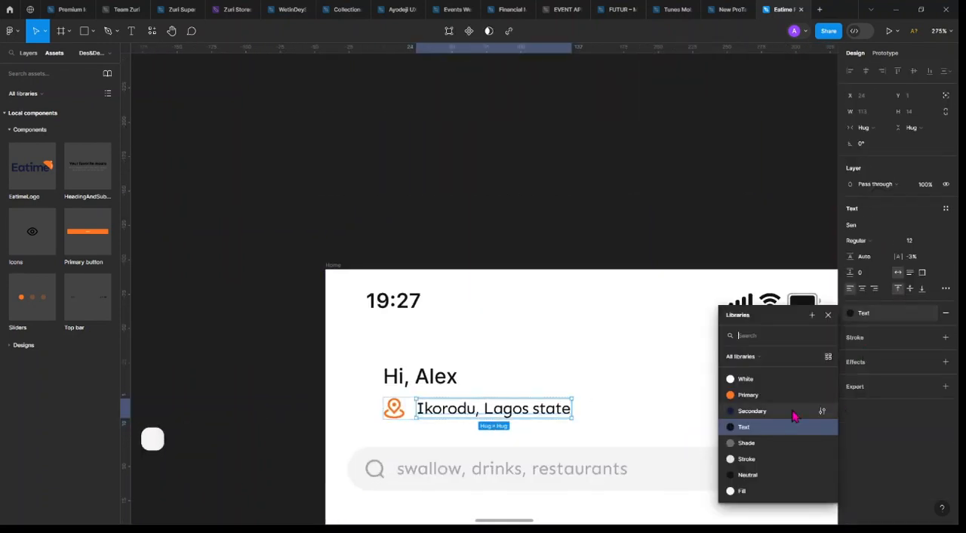
{"action": "left_click", "coordinate": [768, 447]}
{"action": "left_click", "coordinate": [601, 412]}
Check the spacing between the greeting text and the status bar above it
{"action": "left_click", "coordinate": [449, 376]}
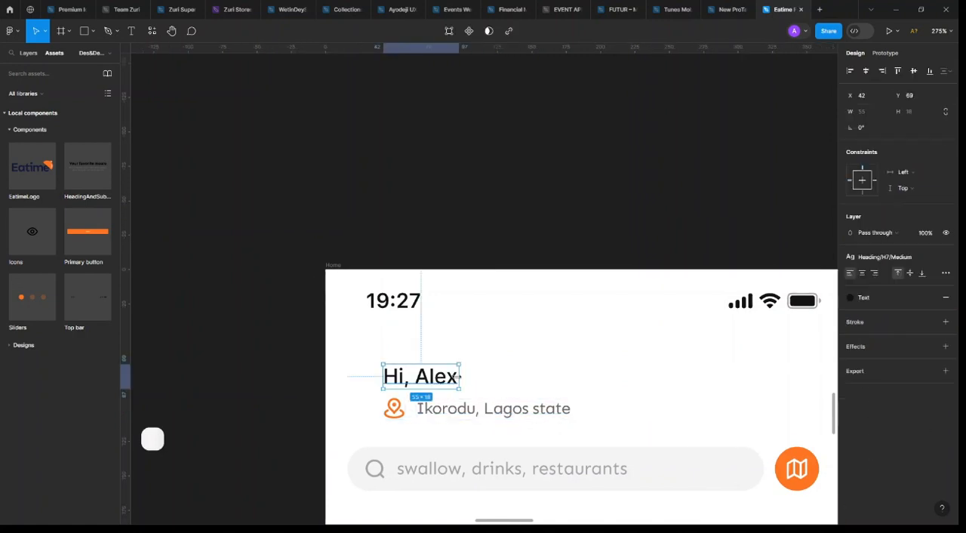
{"action": "scroll", "coordinate": [461, 378], "scroll_direction": "down", "scroll_amount": 5}
{"action": "left_click", "coordinate": [437, 431]}
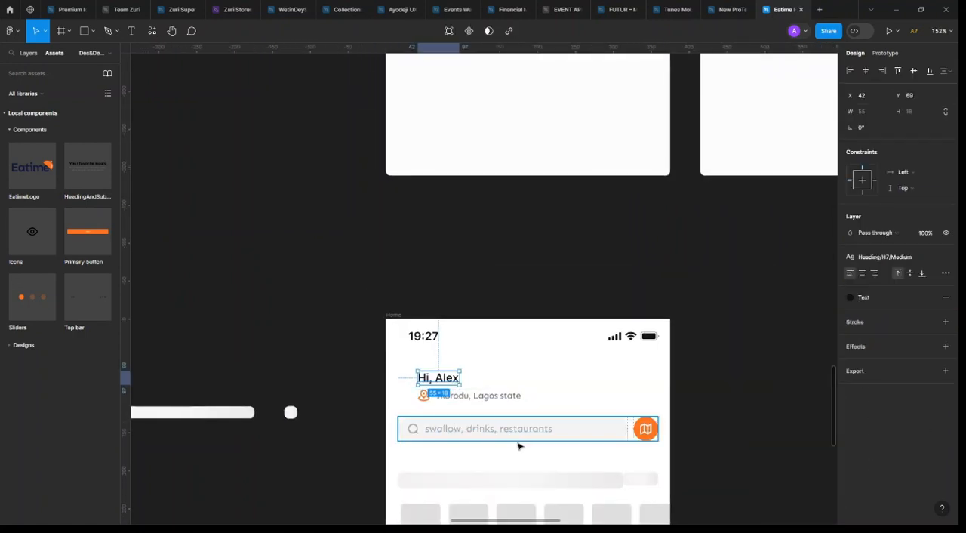
{"action": "left_click", "coordinate": [455, 392]}
{"action": "left_click", "coordinate": [457, 377]}
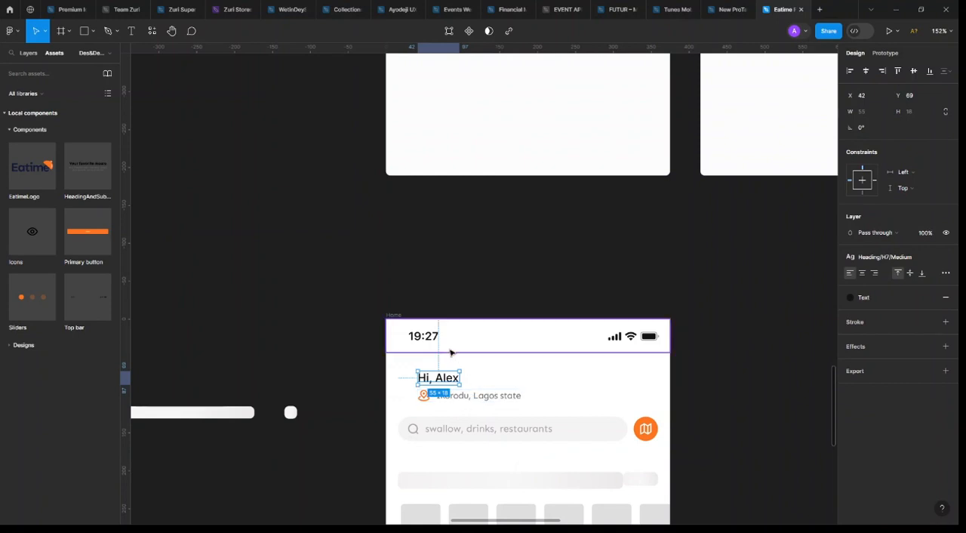
{"action": "key", "text": "alt"}
{"action": "left_click", "coordinate": [506, 351]}
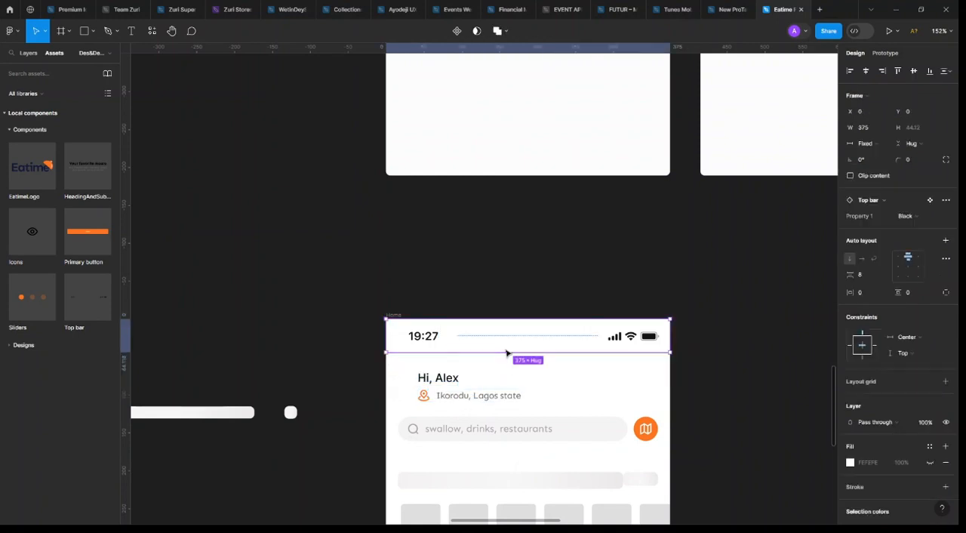
Wrap the greeting and location row in a vertical auto layout with a spacing of 4
{"action": "left_click", "coordinate": [457, 379]}
{"action": "left_click", "coordinate": [468, 395], "text": "shift"}
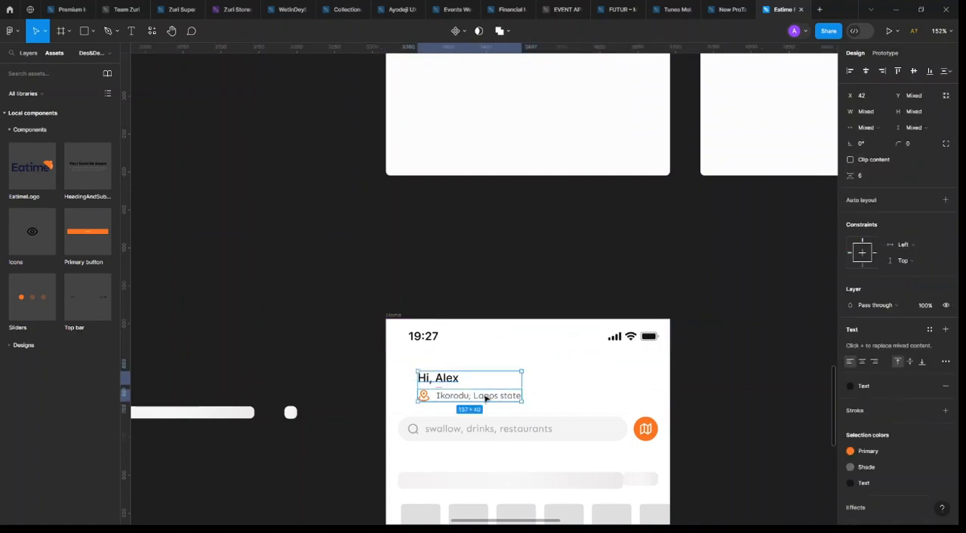
{"action": "key", "text": "shift+a"}
{"action": "scroll", "coordinate": [457, 393], "scroll_direction": "up", "scroll_amount": 5}
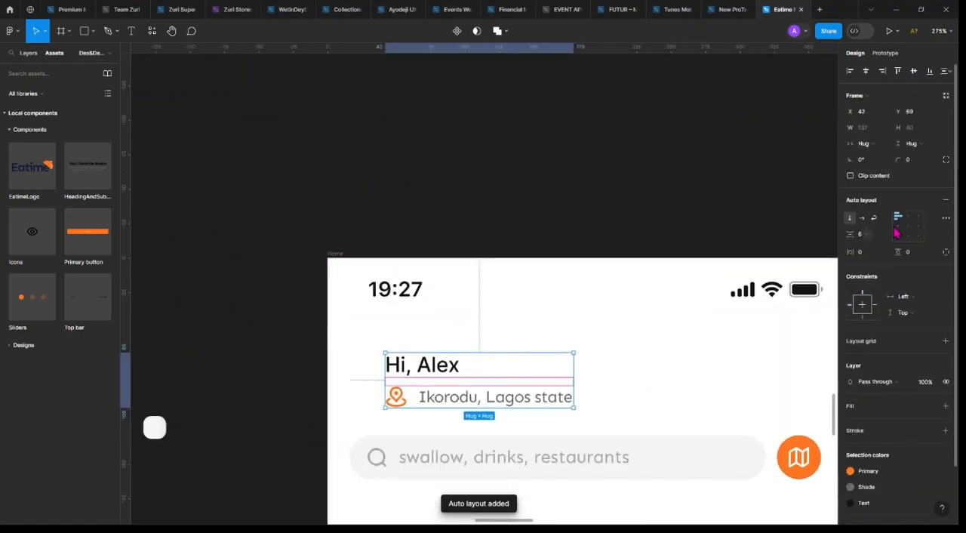
{"action": "type", "text": "4"}
{"action": "key", "text": "Return"}
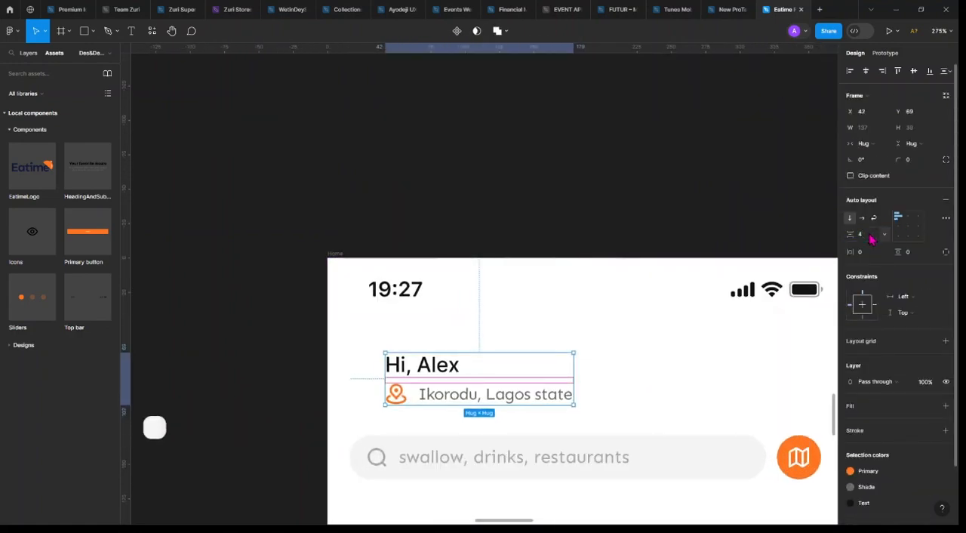
Shift the greeting block rightward and place a 40 × 40 frame before it at X 16, Y 71
{"action": "mouse_move", "coordinate": [525, 382]}
{"action": "left_mouse_down"}
{"action": "mouse_move", "coordinate": [492, 379]}
{"action": "mouse_move", "coordinate": [535, 385]}
{"action": "left_mouse_up"}
{"action": "left_click", "coordinate": [60, 31]}
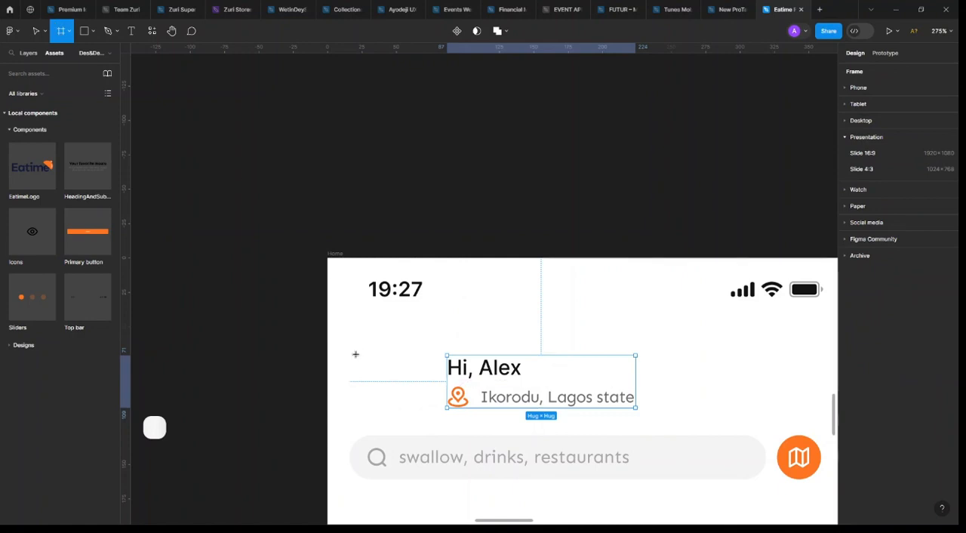
{"action": "left_click_drag", "start_coordinate": [350, 360], "coordinate": [396, 405]}
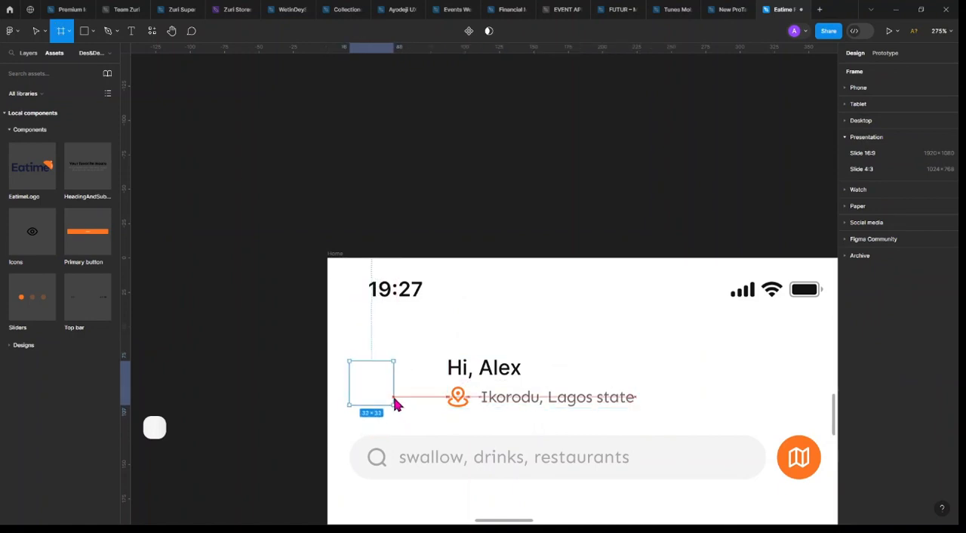
{"action": "left_click", "coordinate": [919, 128]}
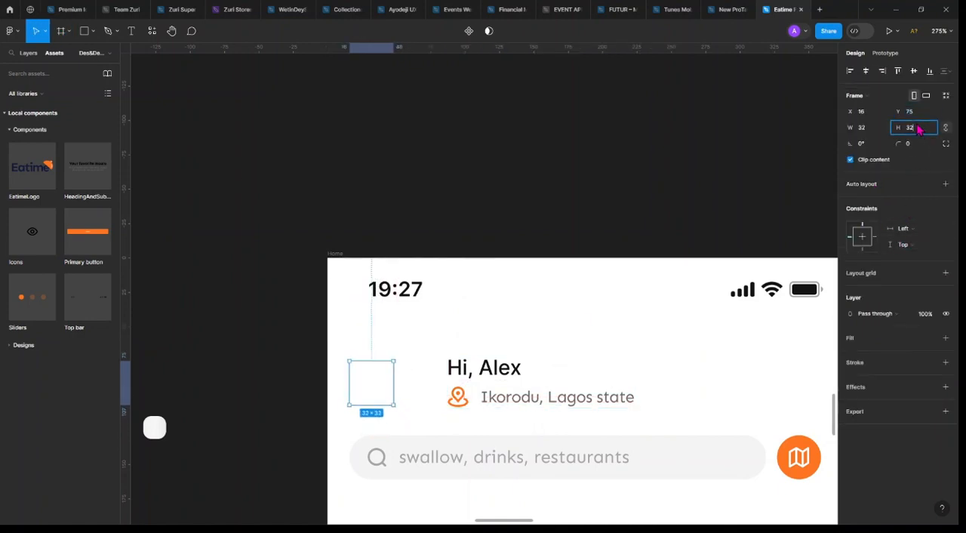
{"action": "type", "text": "40"}
{"action": "key", "text": "Return"}
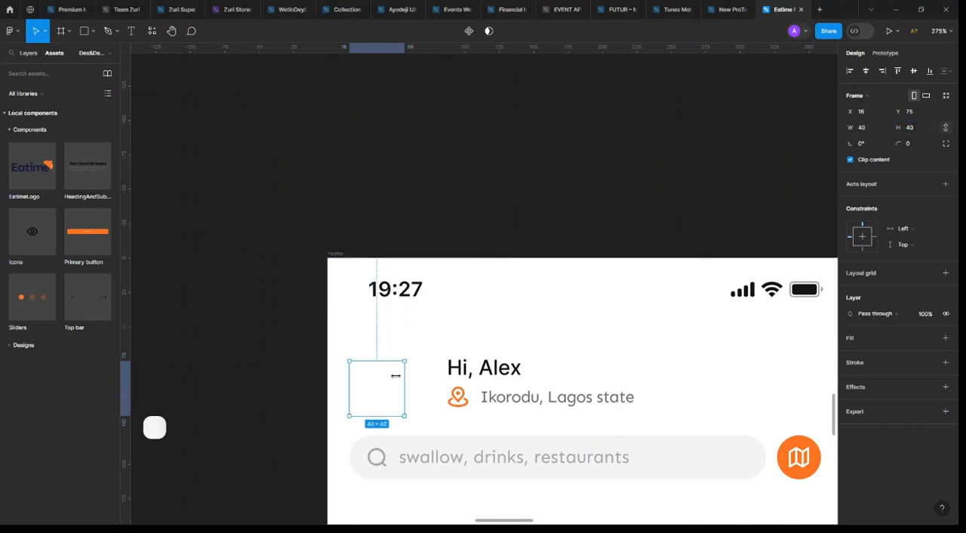
{"action": "left_click_drag", "start_coordinate": [379, 388], "coordinate": [379, 383]}
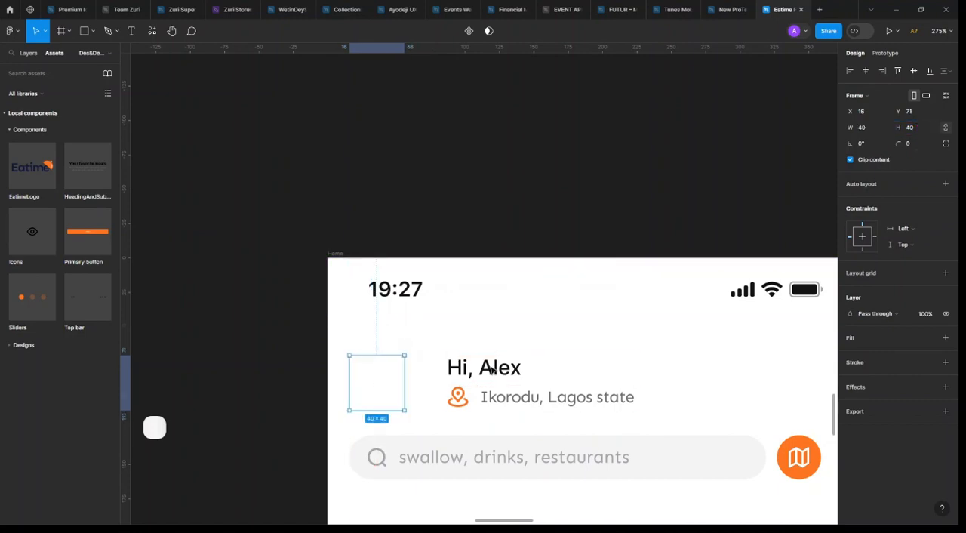
Give the 40 × 40 frame a corner radius of 100 and apply the Fill color style
{"action": "left_click", "coordinate": [919, 146]}
{"action": "type", "text": "10"}
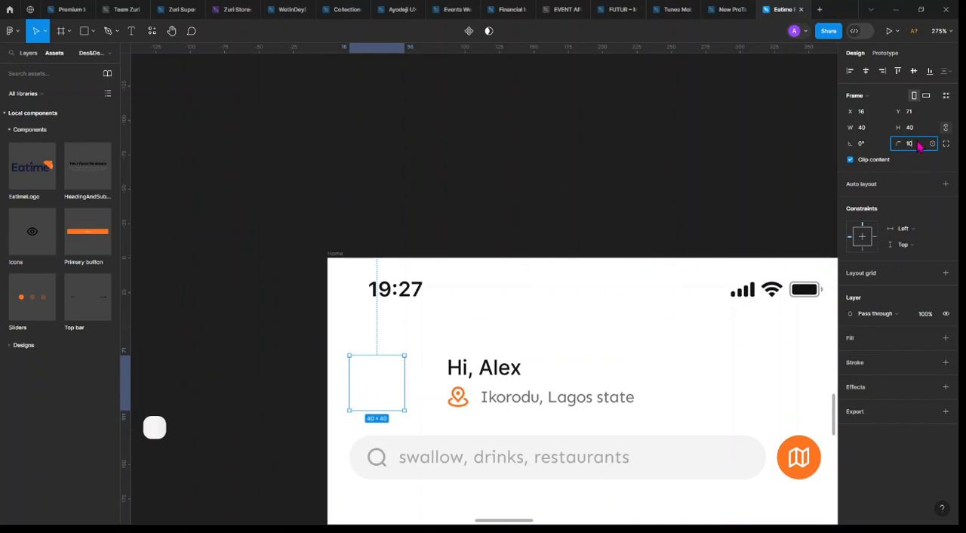
{"action": "type", "text": "0"}
{"action": "key", "text": "Return"}
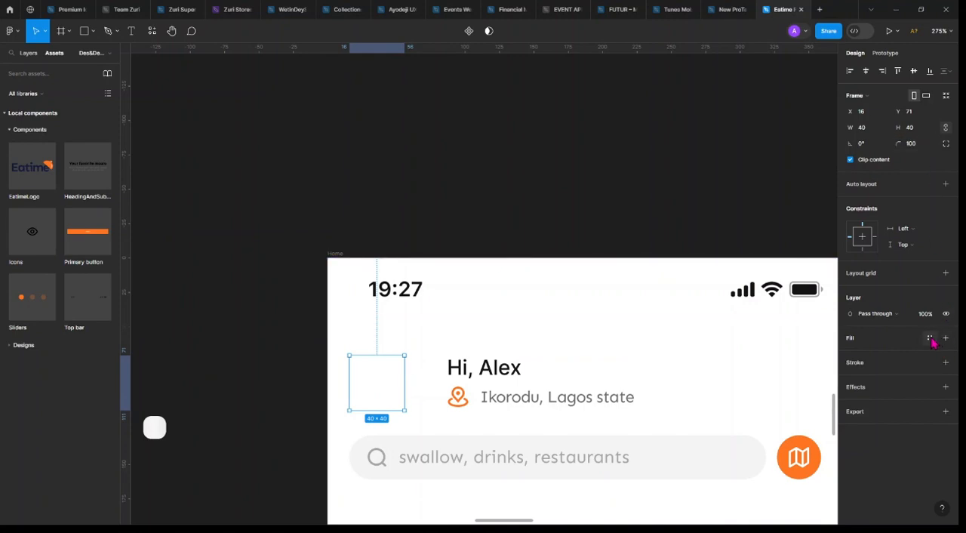
{"action": "left_click", "coordinate": [931, 338]}
{"action": "left_click", "coordinate": [757, 504]}
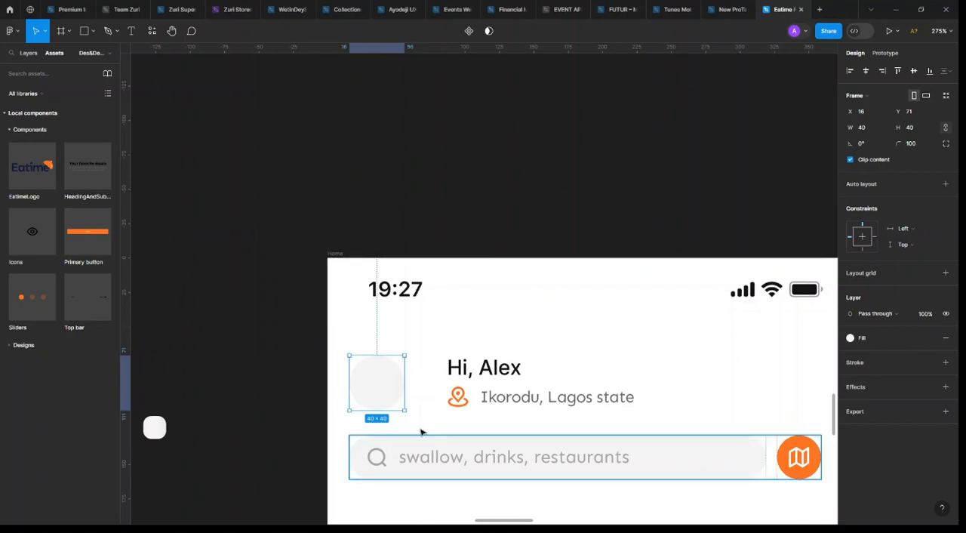
Fill the round frame with a male, random-region profile photo using the User Generator plugin, then close the plugin
{"action": "right_click", "coordinate": [371, 381]}
{"action": "mouse_move", "coordinate": [392, 434]}
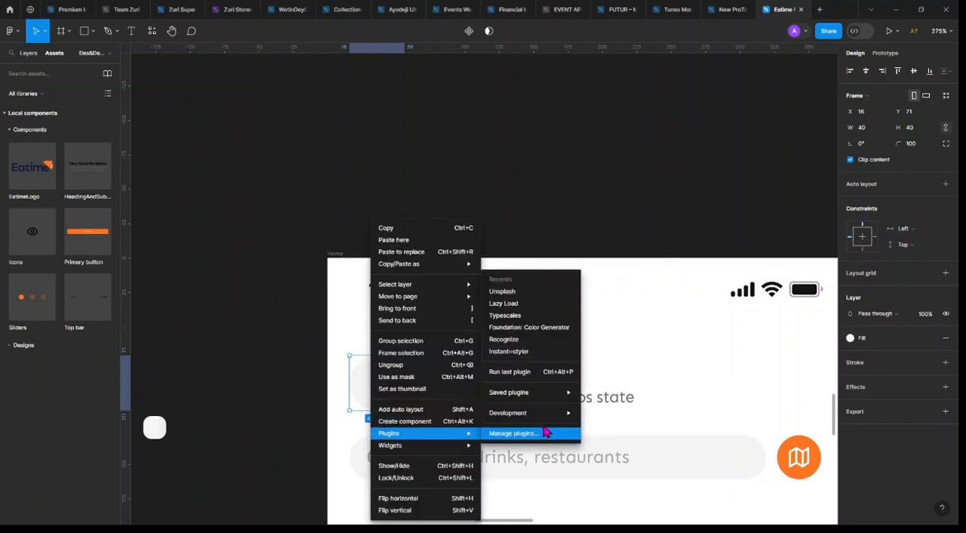
{"action": "mouse_move", "coordinate": [551, 412]}
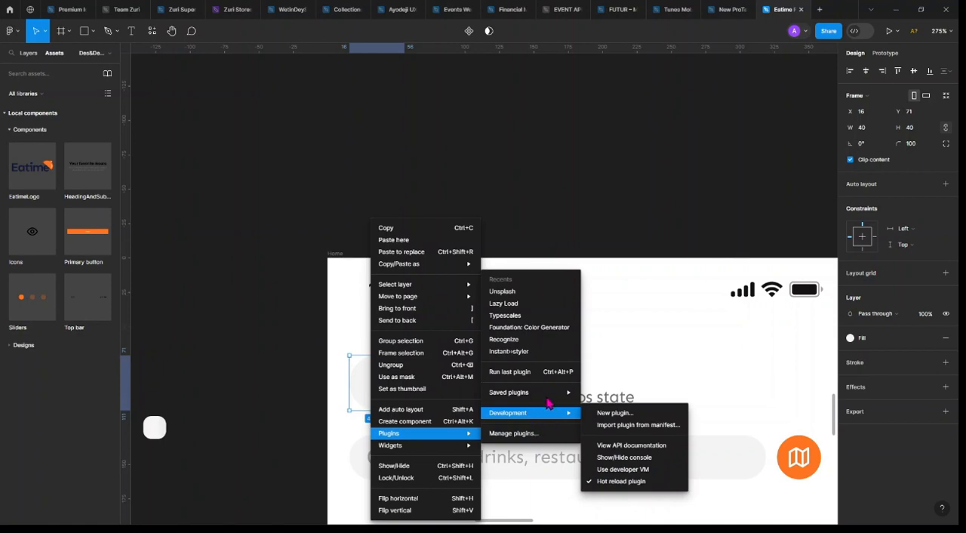
{"action": "mouse_move", "coordinate": [556, 391]}
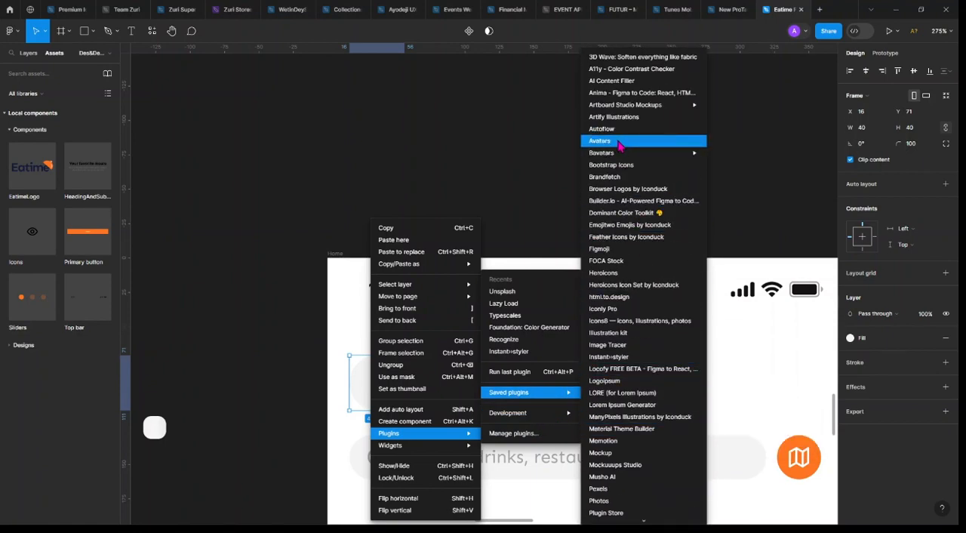
{"action": "scroll", "coordinate": [626, 457], "scroll_direction": "down", "scroll_amount": 3}
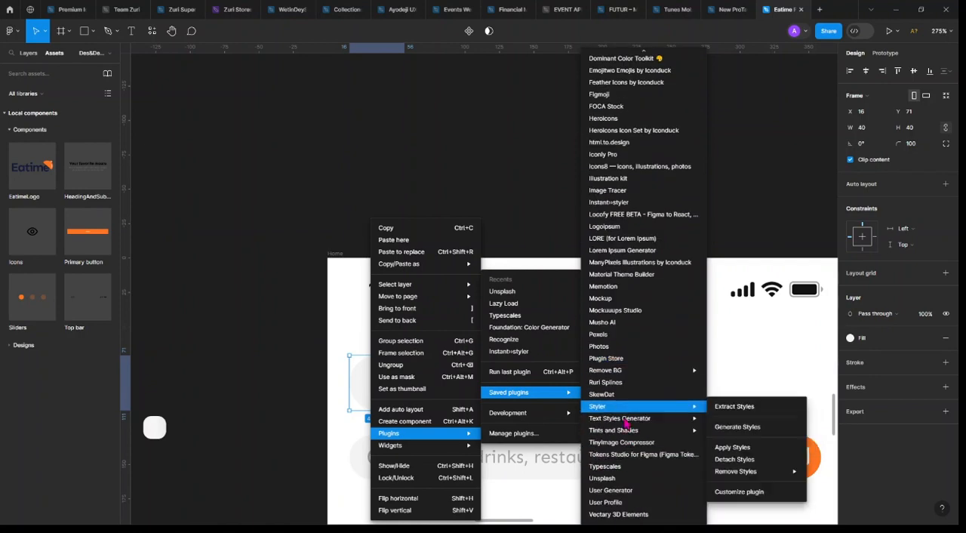
{"action": "left_click", "coordinate": [634, 492]}
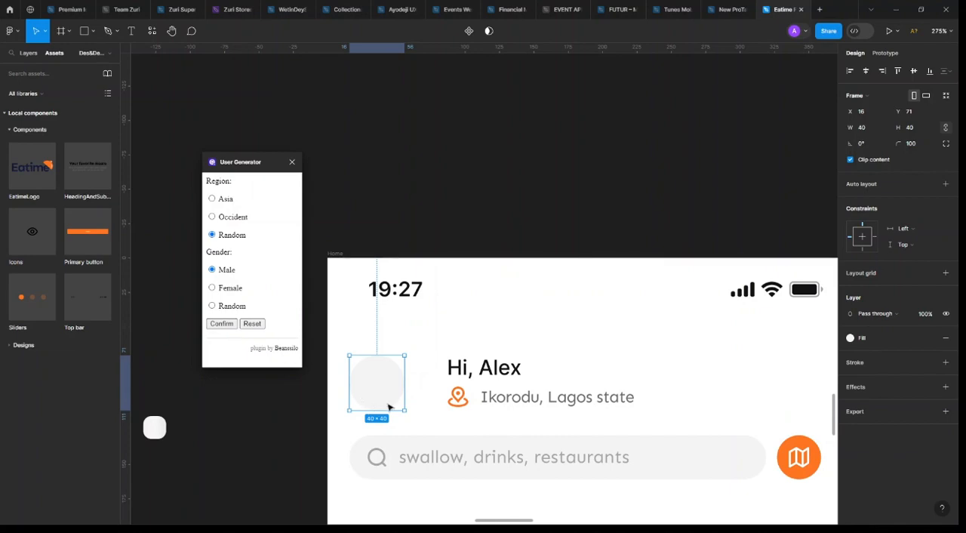
{"action": "left_click", "coordinate": [292, 162]}
{"action": "left_click", "coordinate": [446, 192]}
Move the greeting block closer to the profile photo, at X 65, Y 71
{"action": "left_click", "coordinate": [467, 390]}
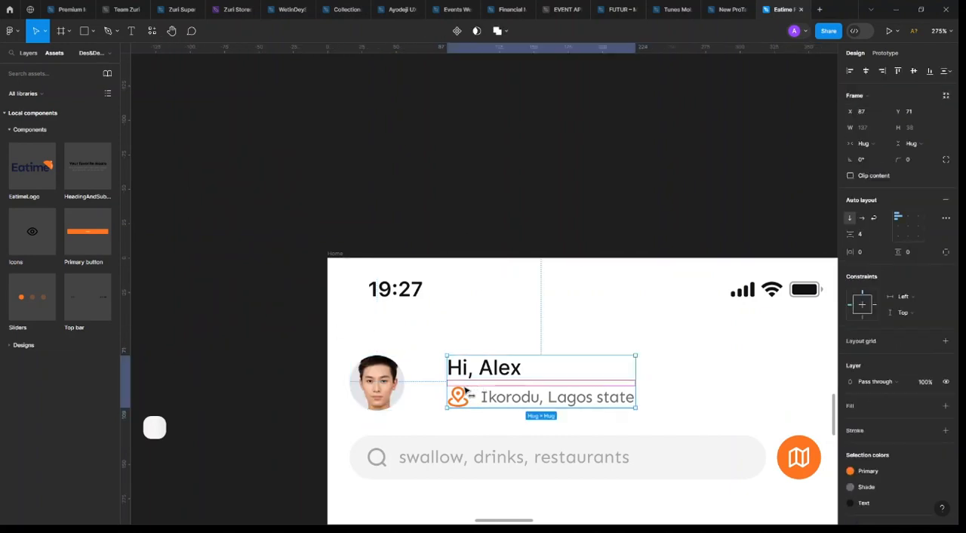
{"action": "left_click_drag", "start_coordinate": [466, 390], "coordinate": [435, 391]}
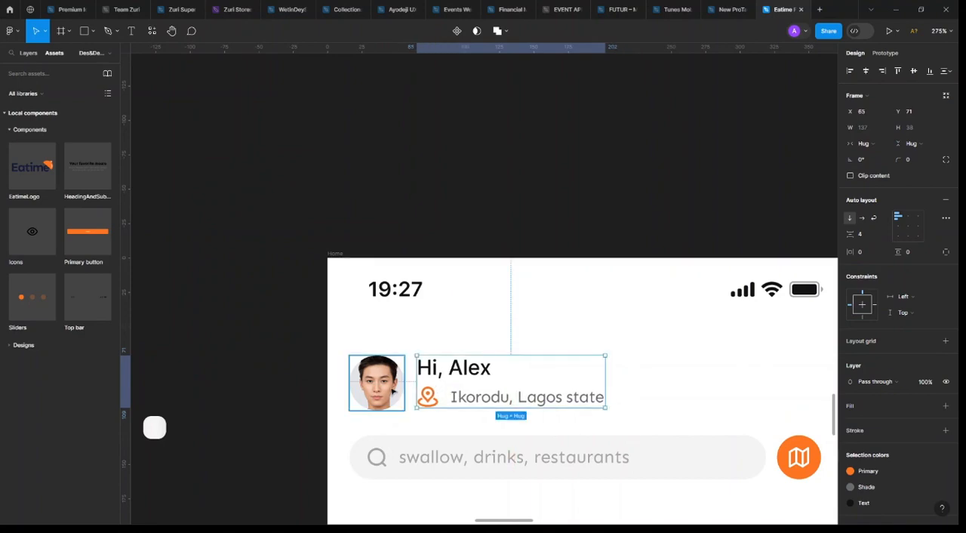
{"action": "left_click", "coordinate": [392, 383]}
{"action": "scroll", "coordinate": [555, 279], "scroll_direction": "down", "scroll_amount": 6}
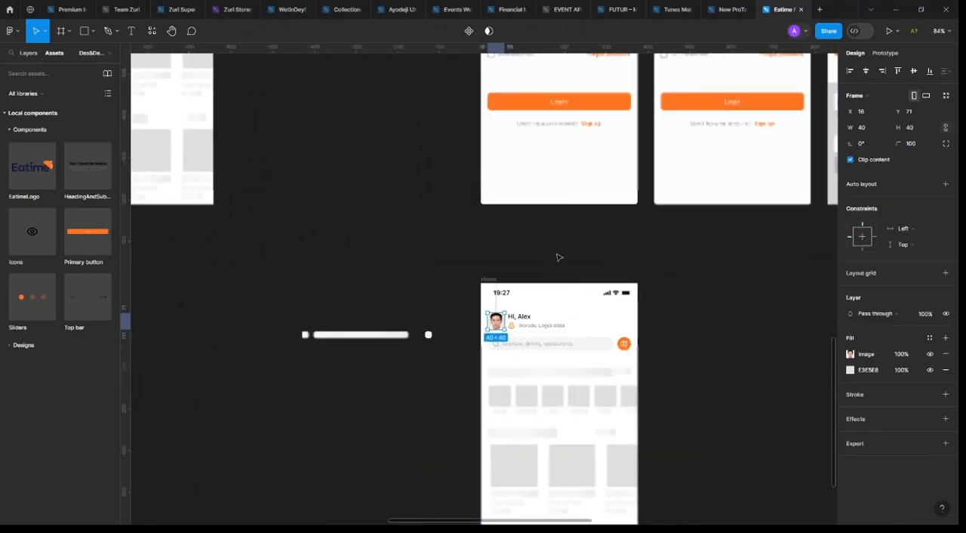
{"action": "left_click", "coordinate": [558, 258]}
{"action": "scroll", "coordinate": [441, 370], "scroll_direction": "up", "scroll_amount": 3}
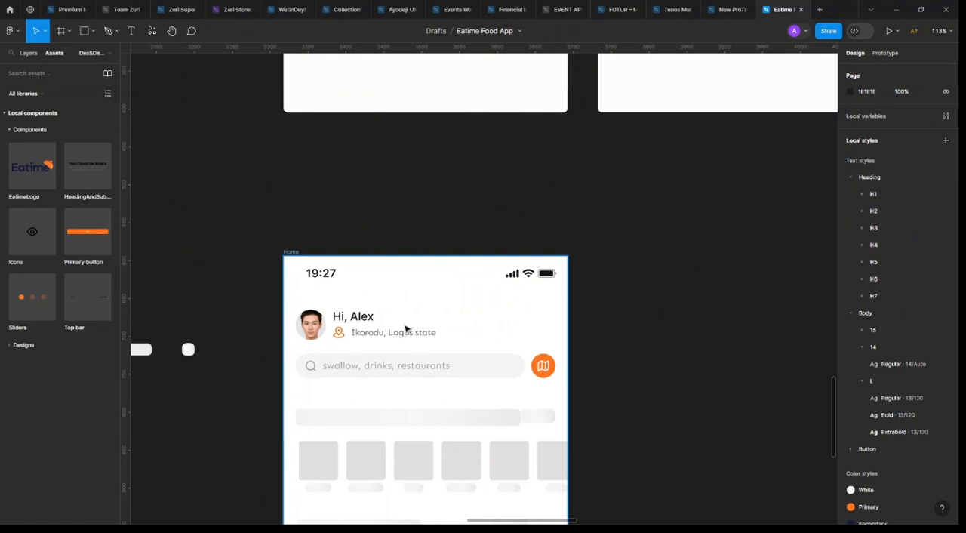
{"action": "scroll", "coordinate": [405, 329], "scroll_direction": "up", "scroll_amount": 5}
{"action": "left_click", "coordinate": [385, 313]}
{"action": "left_click", "coordinate": [186, 108]}
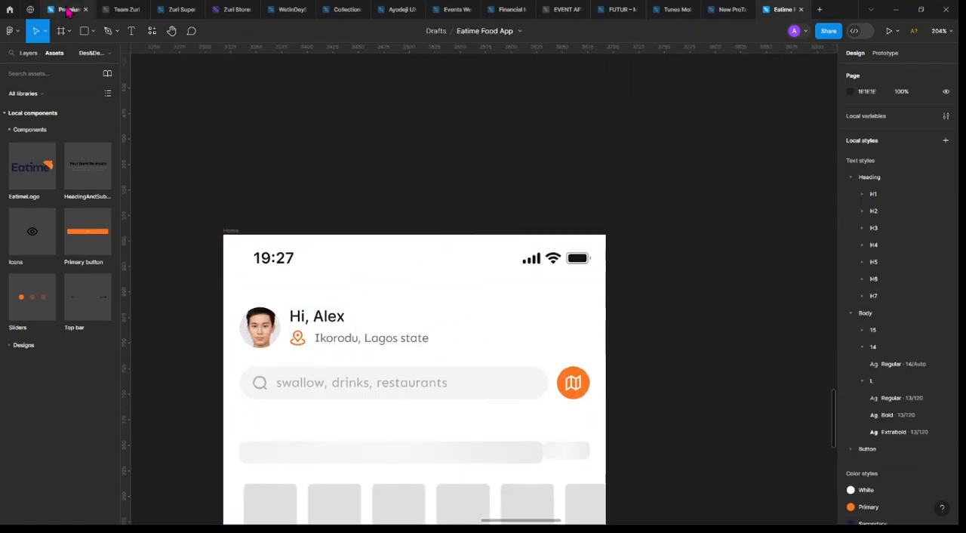
Switch to the Premium Icon Collections file and copy the menu-04 icon from the General line icons
{"action": "left_click", "coordinate": [71, 9]}
{"action": "scroll", "coordinate": [446, 299], "scroll_direction": "down", "scroll_amount": 5}
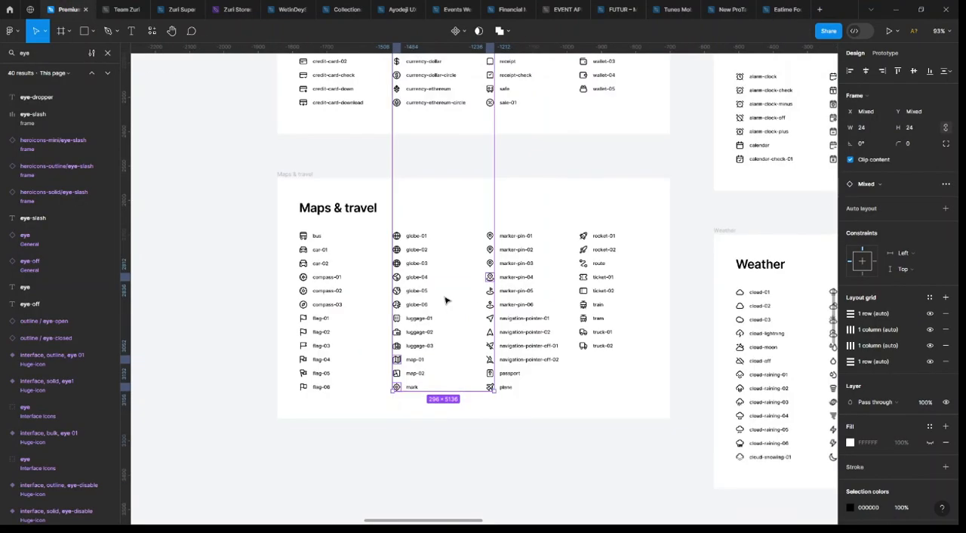
{"action": "scroll", "coordinate": [443, 299], "scroll_direction": "up", "scroll_amount": 10}
{"action": "scroll", "coordinate": [442, 299], "scroll_direction": "up", "scroll_amount": 10}
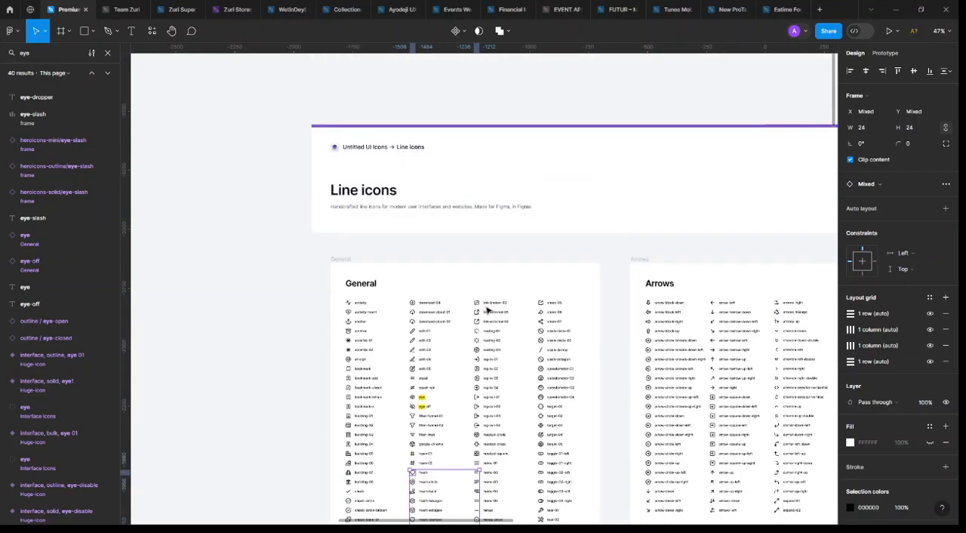
{"action": "scroll", "coordinate": [487, 309], "scroll_direction": "down", "scroll_amount": 3}
{"action": "key", "text": "Escape"}
{"action": "scroll", "coordinate": [487, 311], "scroll_direction": "up", "scroll_amount": 2}
{"action": "scroll", "coordinate": [487, 311], "scroll_direction": "up", "scroll_amount": 5}
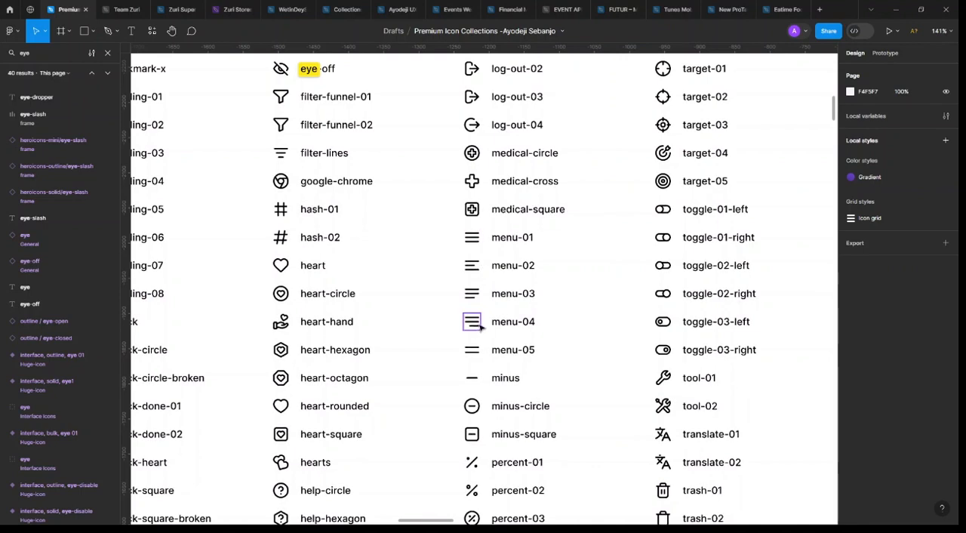
{"action": "left_click", "coordinate": [477, 325]}
Back in the Eatime Food App file, copy the search icon to the header at X 322, Y 86 and replace it with menu-04
{"action": "left_click", "coordinate": [781, 9]}
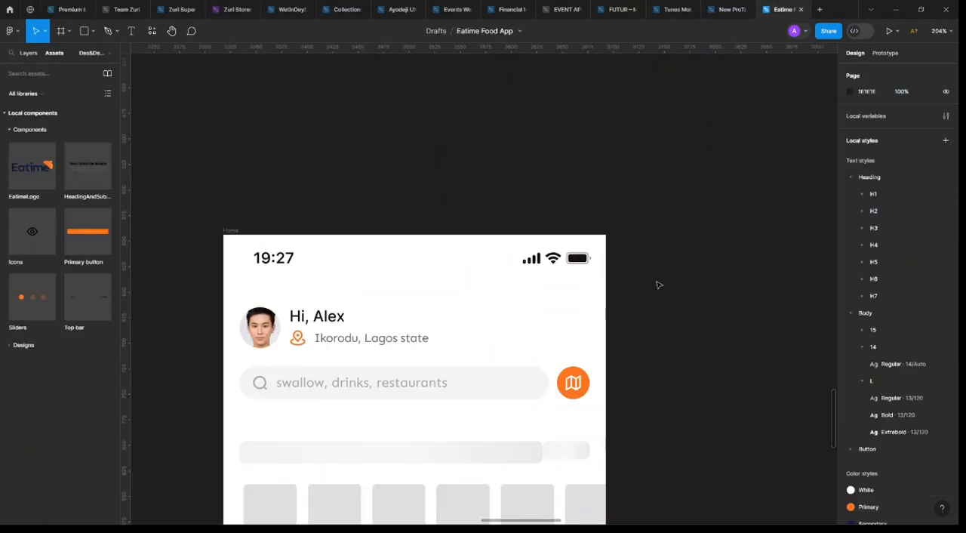
{"action": "scroll", "coordinate": [657, 285], "scroll_direction": "down", "scroll_amount": 5}
{"action": "scroll", "coordinate": [330, 289], "scroll_direction": "up", "scroll_amount": 8}
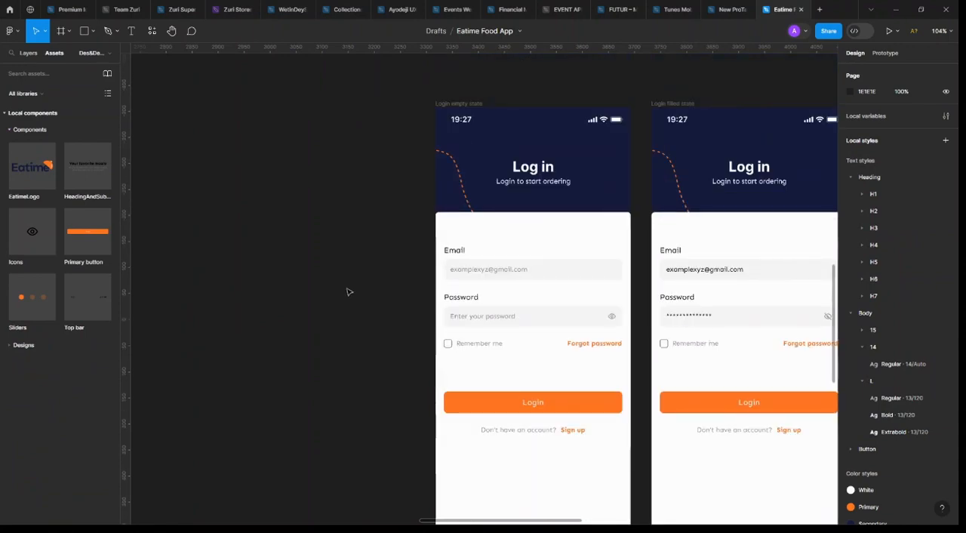
{"action": "scroll", "coordinate": [350, 292], "scroll_direction": "down", "scroll_amount": 5}
{"action": "scroll", "coordinate": [369, 292], "scroll_direction": "left", "scroll_amount": 3}
{"action": "scroll", "coordinate": [393, 300], "scroll_direction": "right", "scroll_amount": 2}
{"action": "scroll", "coordinate": [399, 295], "scroll_direction": "down", "scroll_amount": 2}
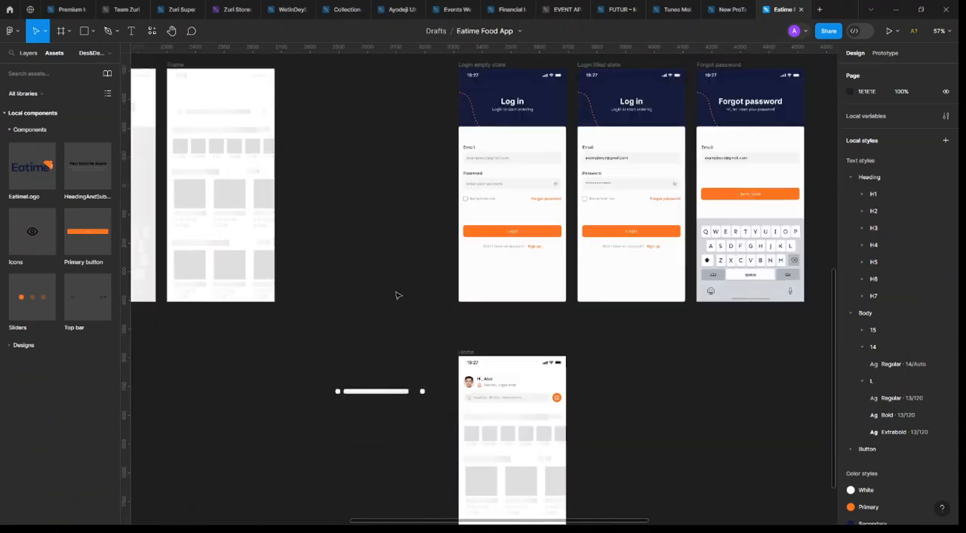
{"action": "scroll", "coordinate": [453, 287], "scroll_direction": "down", "scroll_amount": 3}
{"action": "scroll", "coordinate": [447, 242], "scroll_direction": "up", "scroll_amount": 6}
{"action": "left_click", "coordinate": [409, 236]}
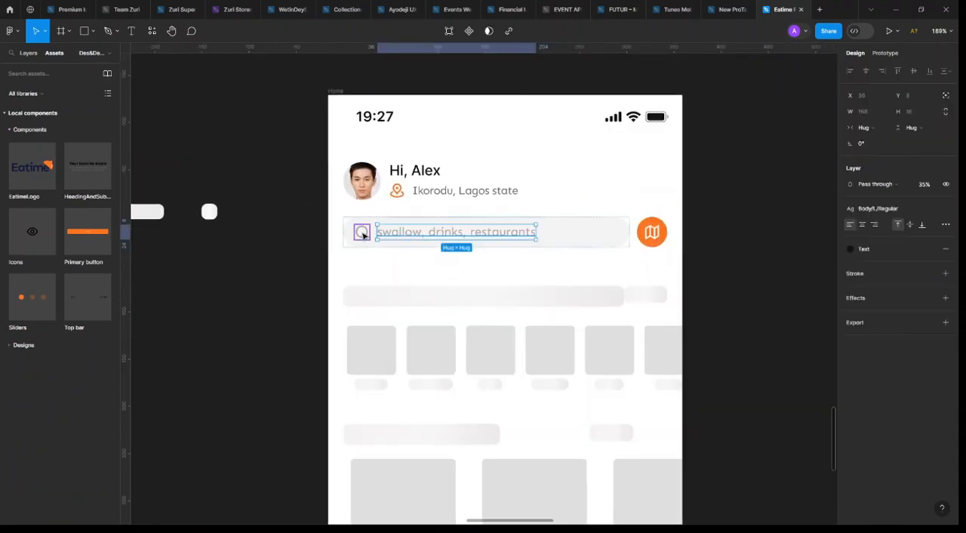
{"action": "left_click", "coordinate": [362, 236]}
{"action": "left_click_drag", "start_coordinate": [599, 199], "coordinate": [641, 187]}
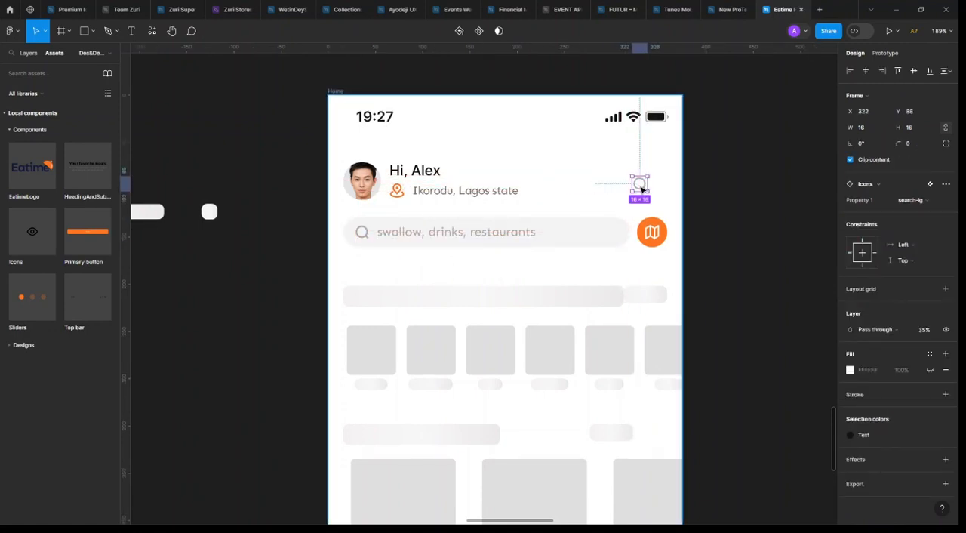
{"action": "key", "text": "ctrl+shift+r"}
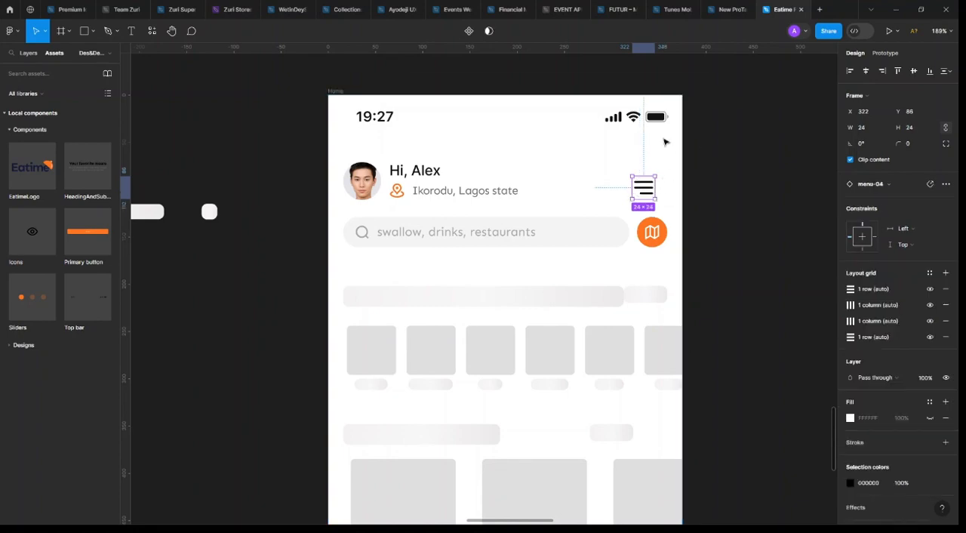
Remove all layout grids from the header's menu icon and turn off layout grid display
{"action": "scroll", "coordinate": [649, 132], "scroll_direction": "up", "scroll_amount": 3}
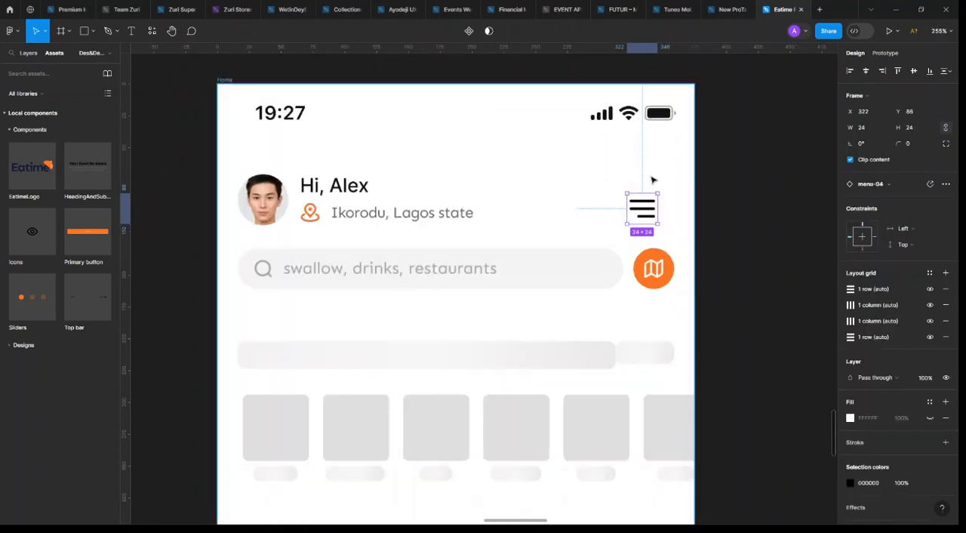
{"action": "left_click", "coordinate": [947, 289]}
{"action": "left_click", "coordinate": [947, 290]}
{"action": "left_click", "coordinate": [947, 290]}
{"action": "left_click", "coordinate": [947, 289]}
{"action": "key", "text": "shift+g"}
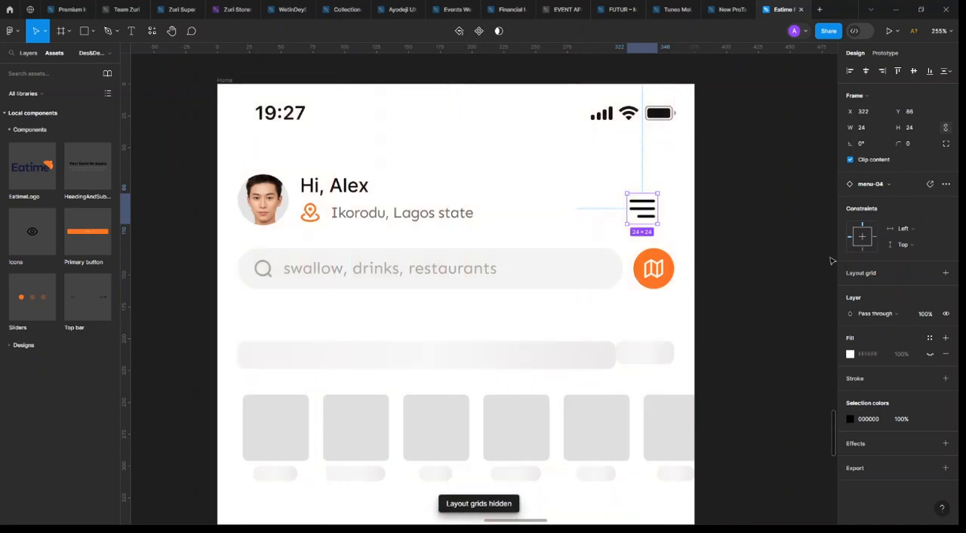
Detach the menu-04 icon outside the Home frame as a new component, and place an instance in the header at about X 335, Y 82
{"action": "left_click_drag", "start_coordinate": [653, 202], "coordinate": [768, 201]}
{"action": "right_click", "coordinate": [768, 201]}
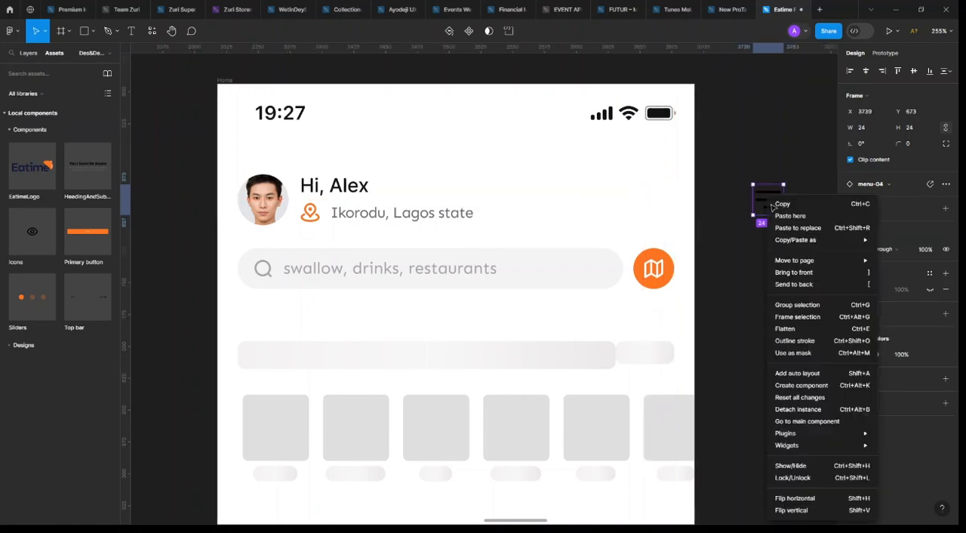
{"action": "left_click", "coordinate": [820, 409]}
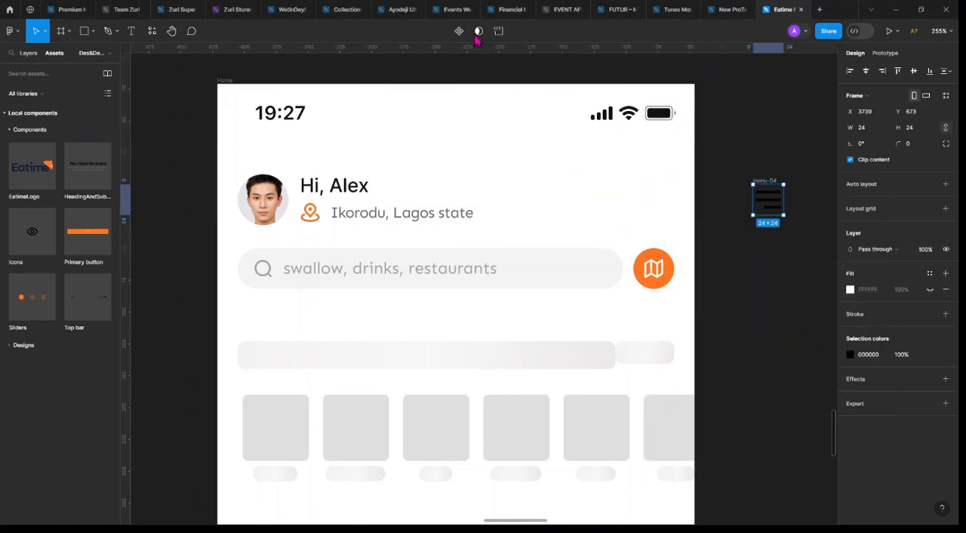
{"action": "left_click", "coordinate": [458, 31]}
{"action": "left_click_drag", "start_coordinate": [773, 196], "coordinate": [663, 198]}
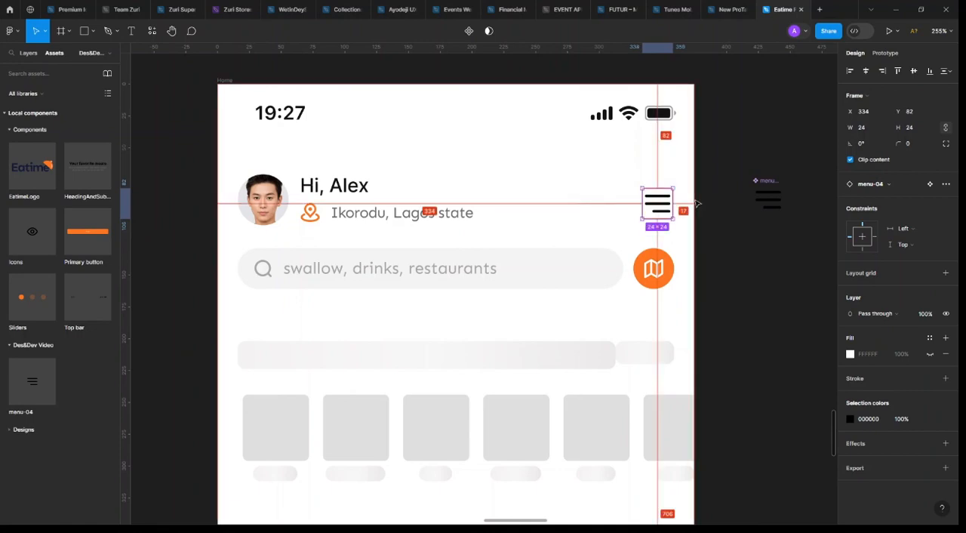
{"action": "left_click", "coordinate": [719, 183]}
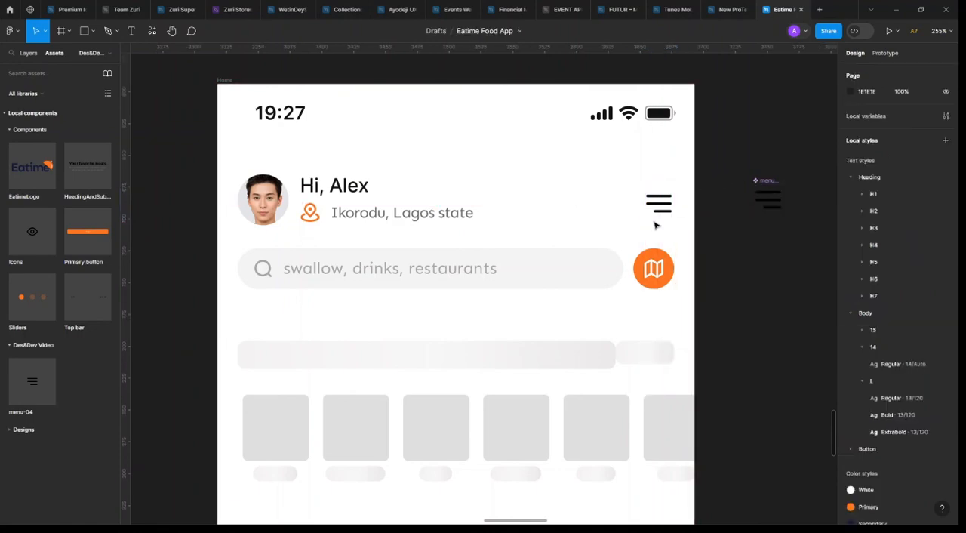
Combine the profile photo and greeting block in a horizontal auto layout with a gap of 8
{"action": "left_click", "coordinate": [468, 249]}
{"action": "left_click", "coordinate": [270, 201]}
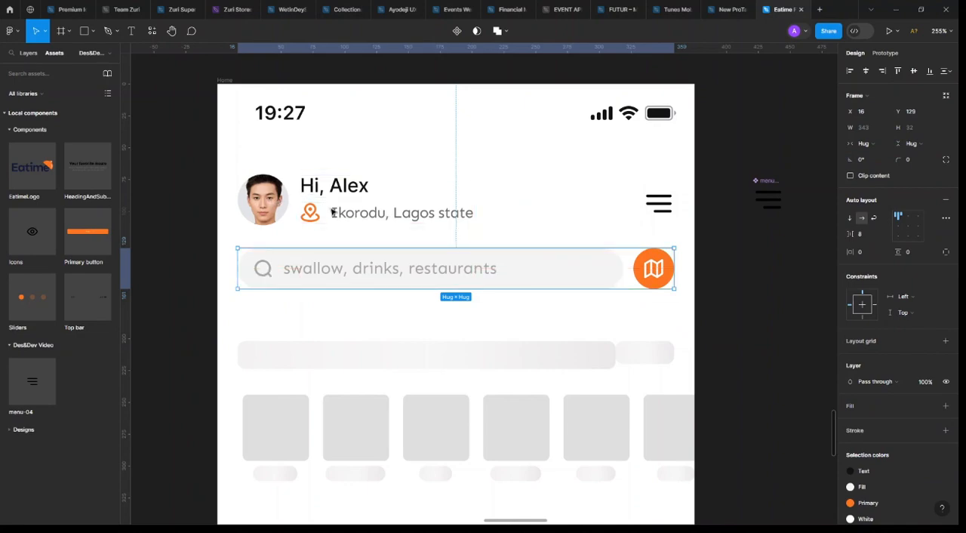
{"action": "left_click", "coordinate": [362, 215], "text": "shift"}
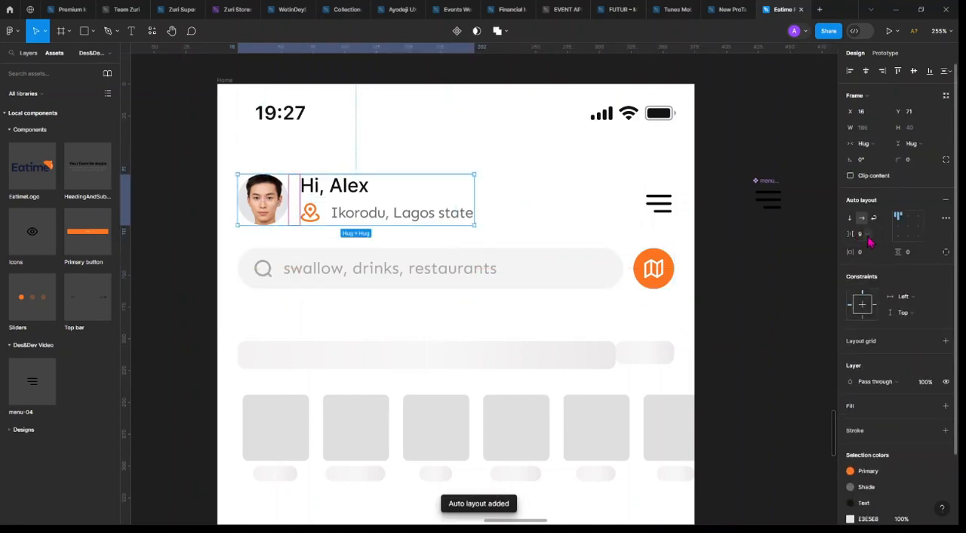
{"action": "key", "text": "Return"}
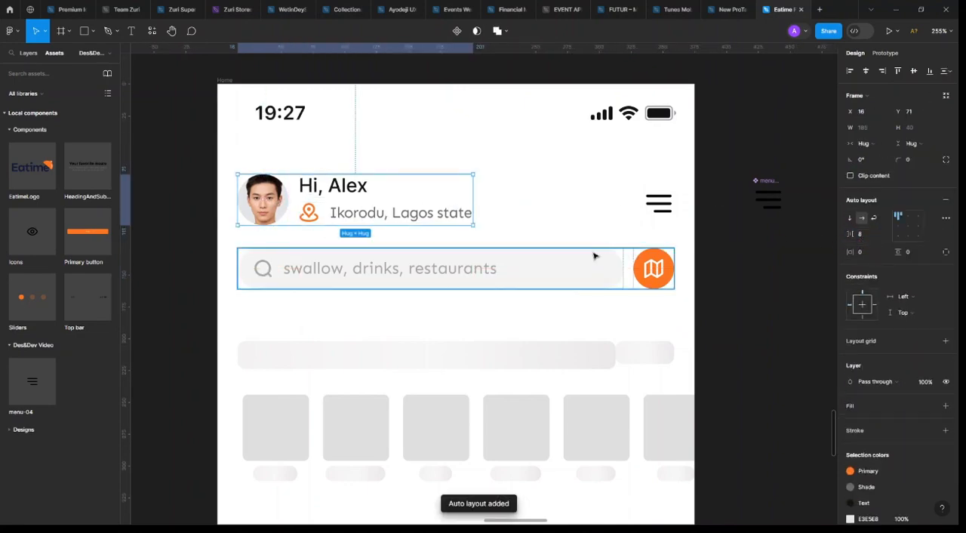
Apply the Body/15 Regular text style to the greeting text beside the profile photo
{"action": "left_click", "coordinate": [345, 193]}
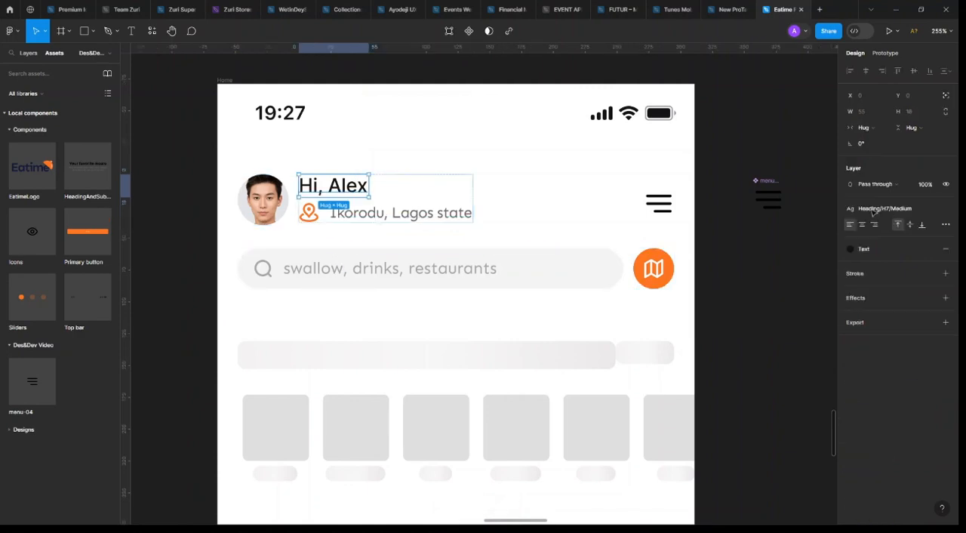
{"action": "left_click", "coordinate": [897, 214]}
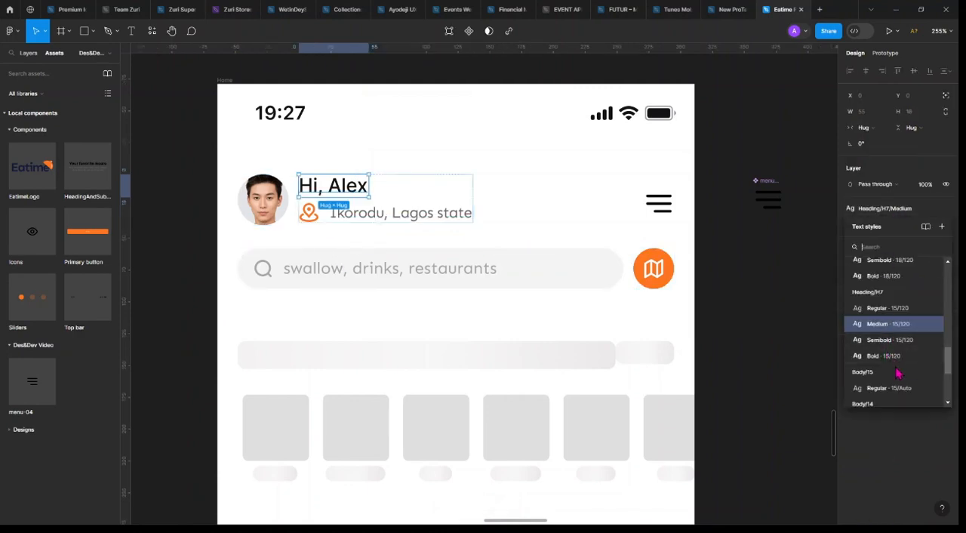
{"action": "scroll", "coordinate": [898, 368], "scroll_direction": "down", "scroll_amount": 2}
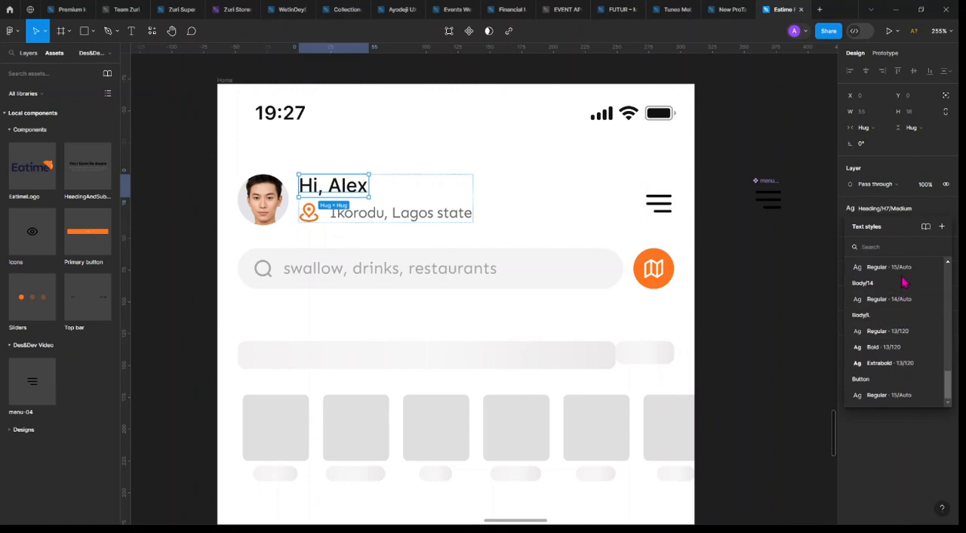
{"action": "left_click", "coordinate": [954, 384]}
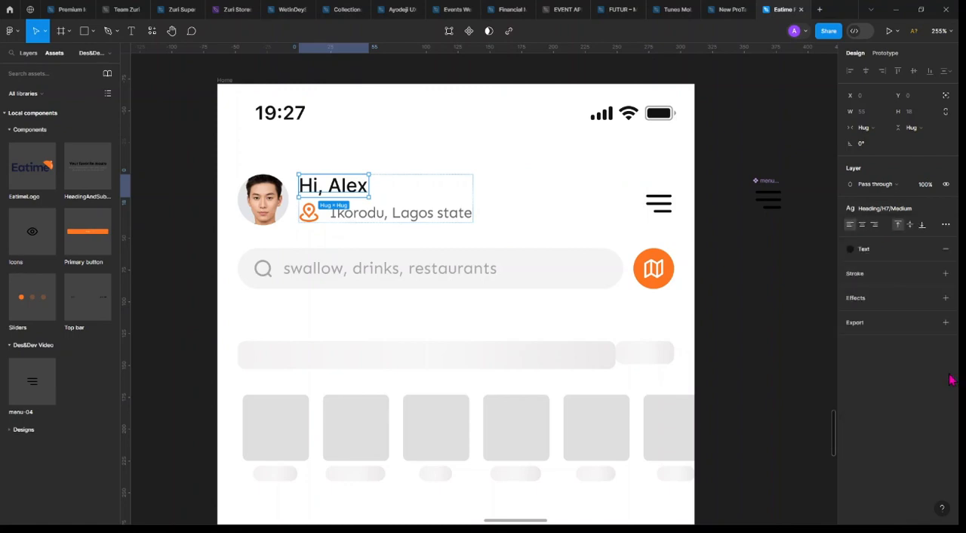
{"action": "left_click", "coordinate": [897, 215]}
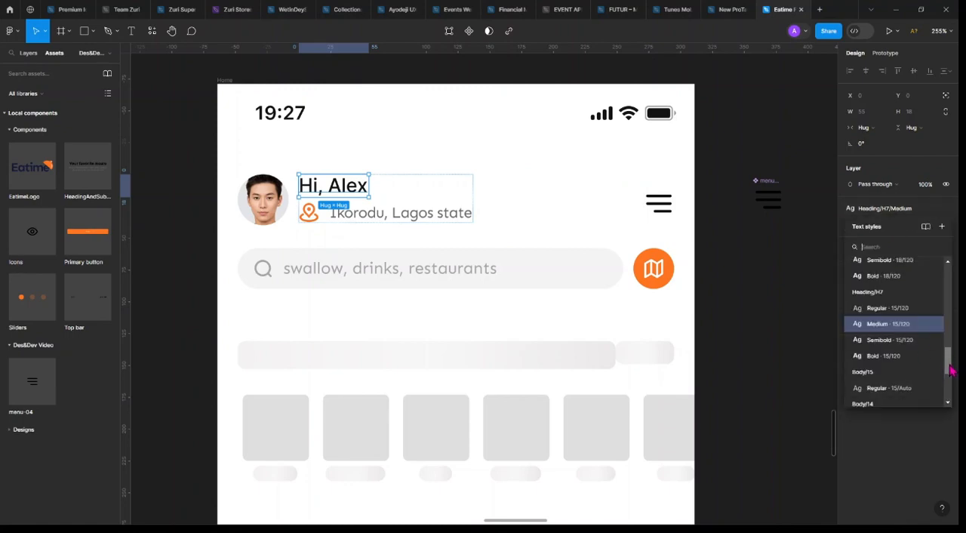
{"action": "left_click_drag", "start_coordinate": [949, 365], "coordinate": [949, 387]}
{"action": "left_click", "coordinate": [886, 372]}
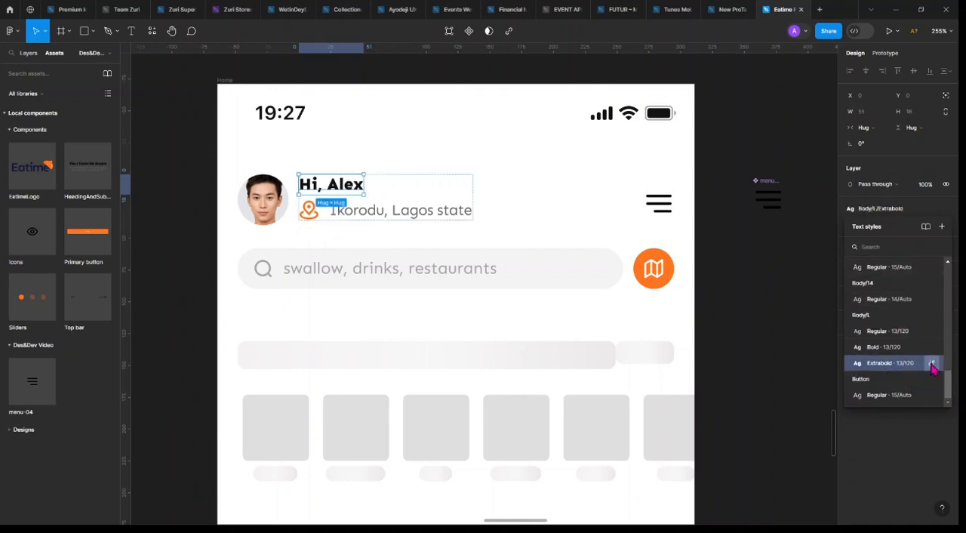
{"action": "scroll", "coordinate": [892, 309], "scroll_direction": "up", "scroll_amount": 2}
{"action": "left_click", "coordinate": [893, 309]}
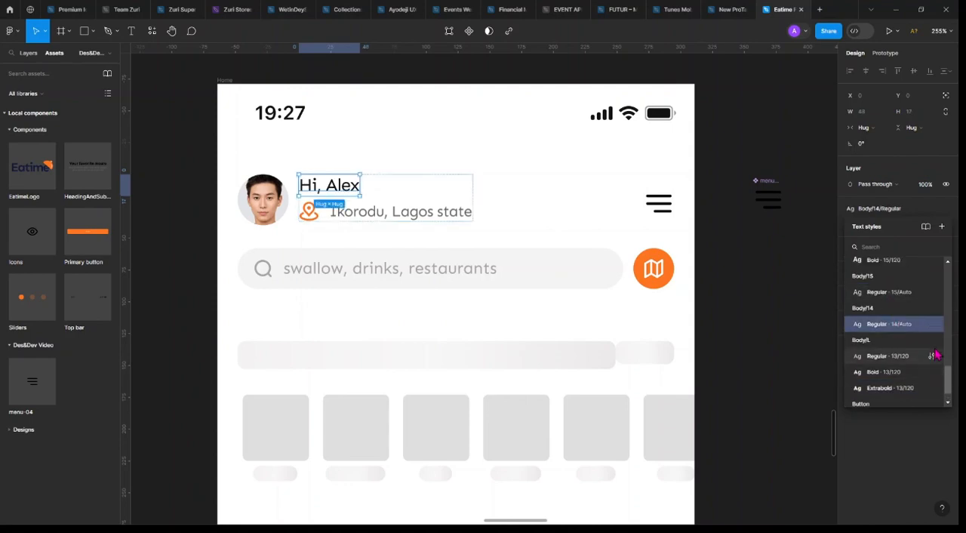
{"action": "left_click", "coordinate": [898, 296]}
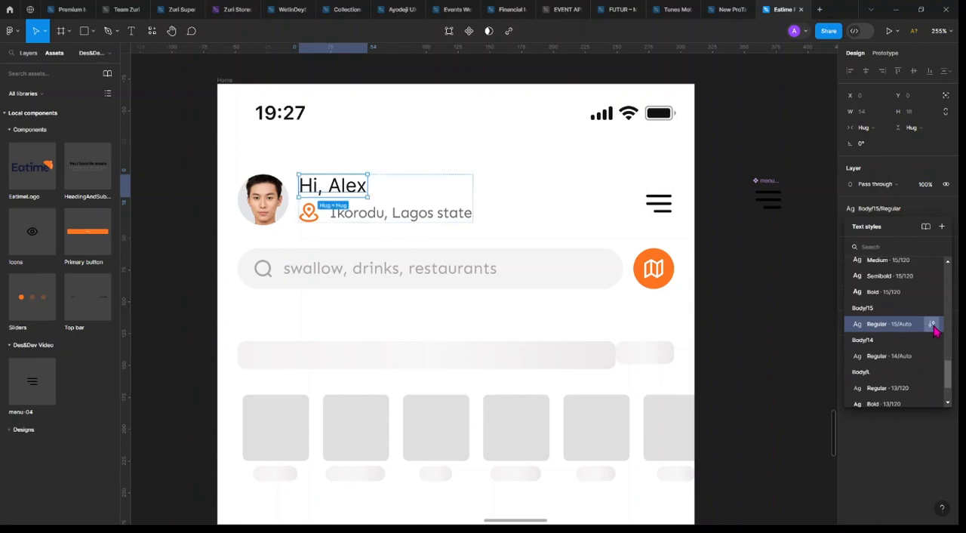
Change the font of the Body/15 Regular text style to Sen
{"action": "left_click", "coordinate": [931, 324]}
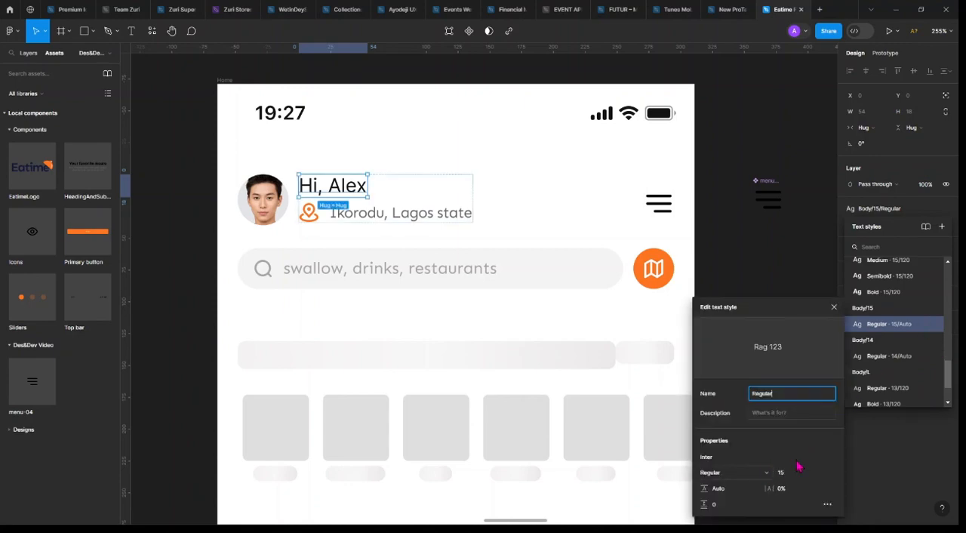
{"action": "left_click", "coordinate": [734, 461]}
{"action": "type", "text": "sen"}
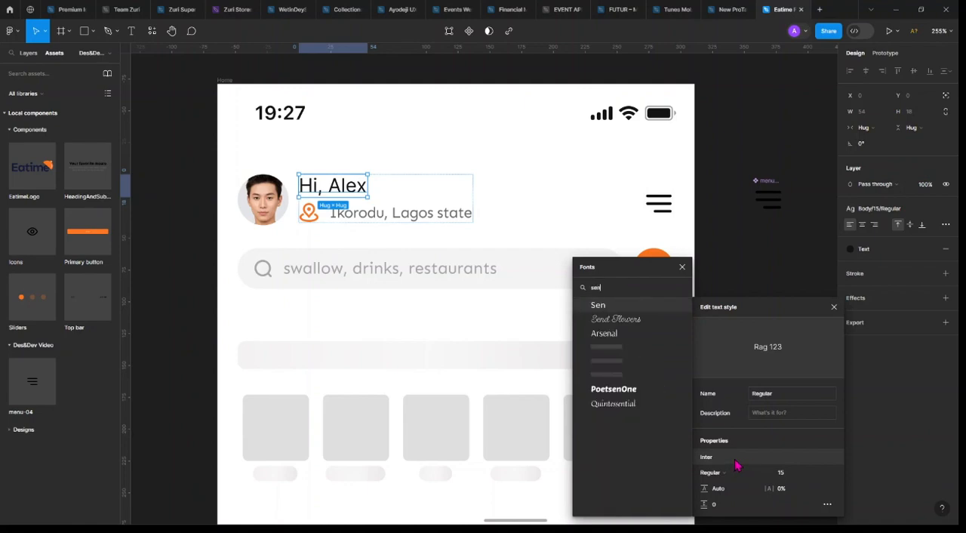
{"action": "left_click", "coordinate": [626, 307]}
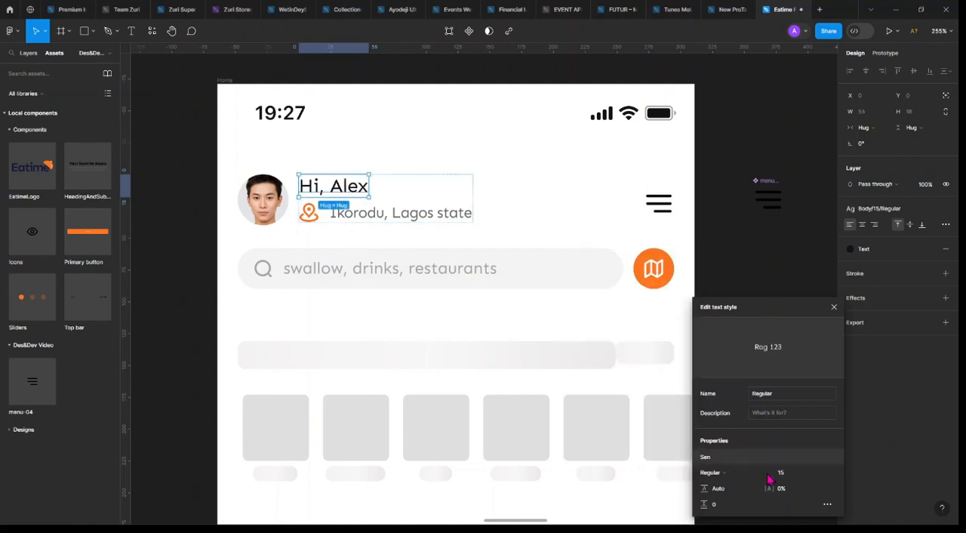
{"action": "left_click", "coordinate": [741, 474]}
{"action": "left_click", "coordinate": [742, 474]}
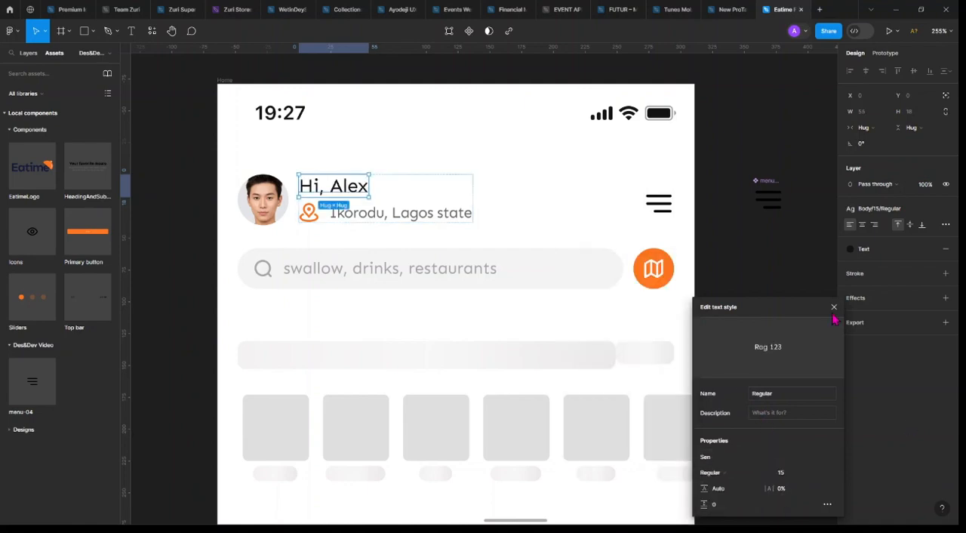
{"action": "left_click", "coordinate": [834, 306]}
Set the vertical padding of the search field to 12
{"action": "scroll", "coordinate": [553, 261], "scroll_direction": "down", "scroll_amount": 2}
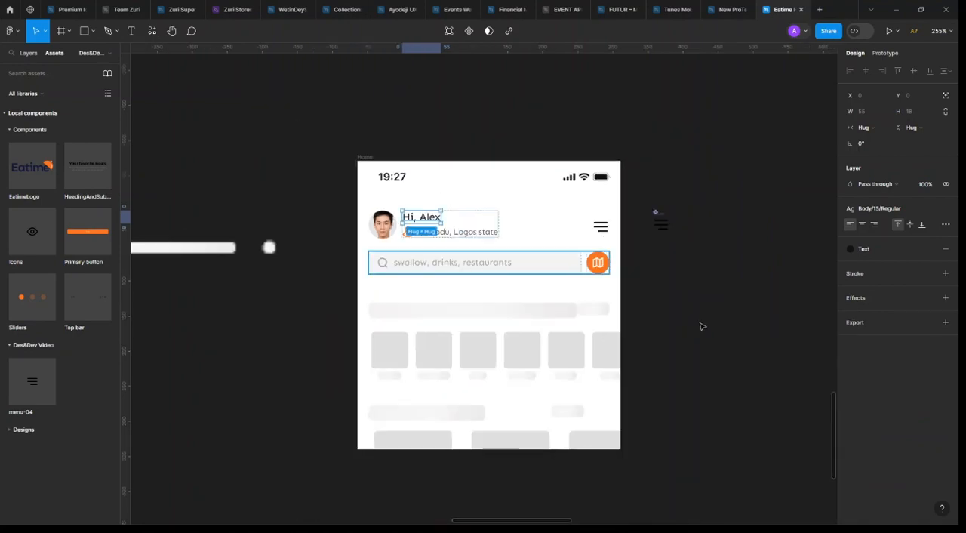
{"action": "left_click", "coordinate": [670, 308]}
{"action": "scroll", "coordinate": [670, 308], "scroll_direction": "down", "scroll_amount": 1}
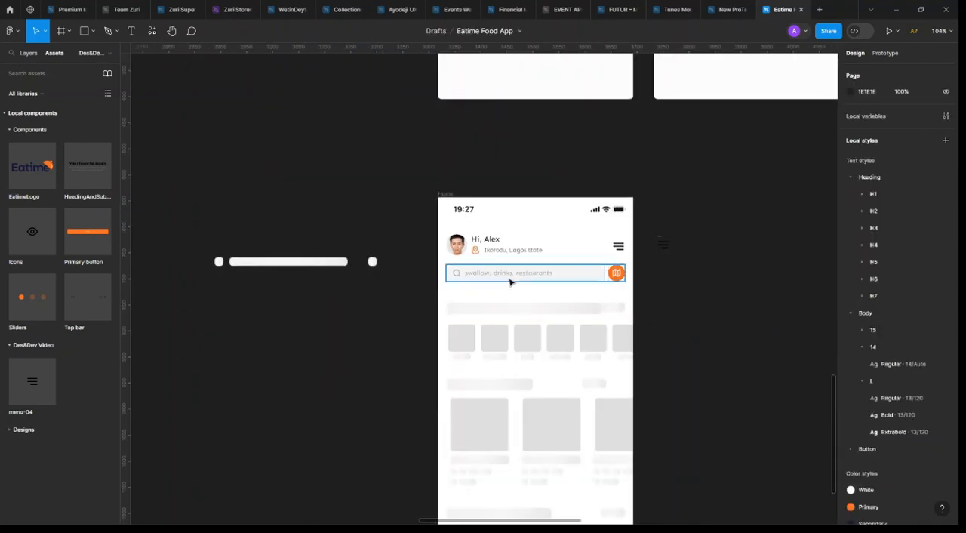
{"action": "left_click", "coordinate": [578, 273]}
{"action": "scroll", "coordinate": [603, 279], "scroll_direction": "up", "scroll_amount": 3}
{"action": "double_click", "coordinate": [603, 280]}
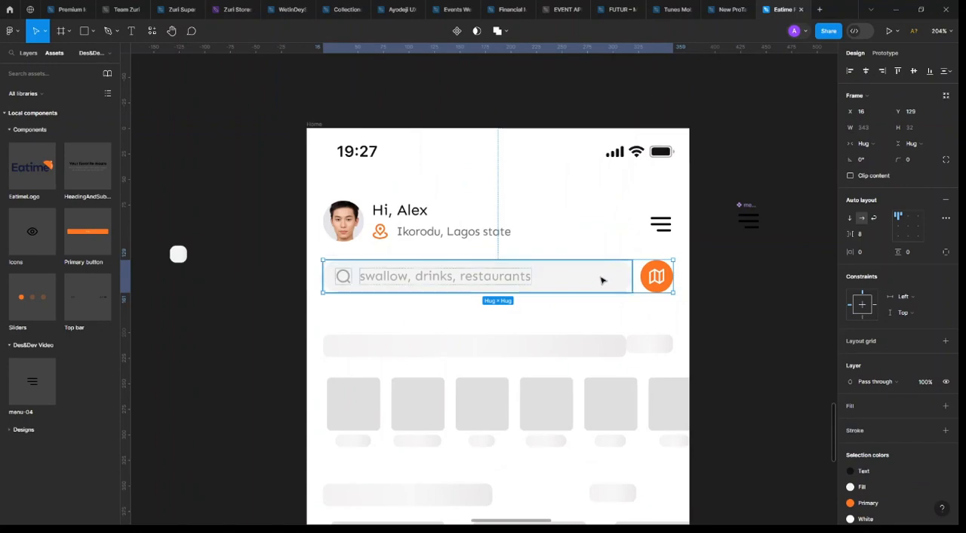
{"action": "left_click", "coordinate": [915, 255]}
{"action": "type", "text": "12"}
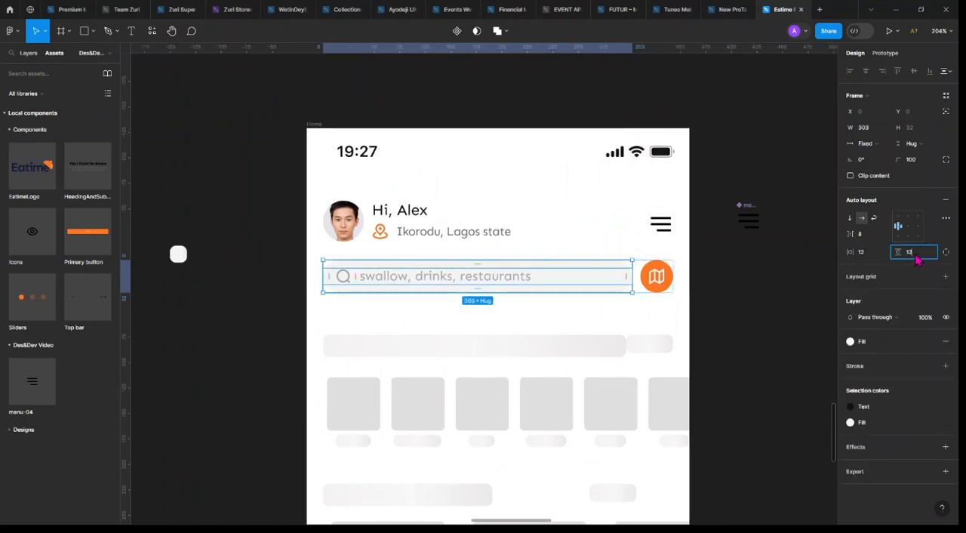
{"action": "key", "text": "Return"}
Set both the vertical and horizontal padding of the orange map button to 12
{"action": "left_click", "coordinate": [656, 276]}
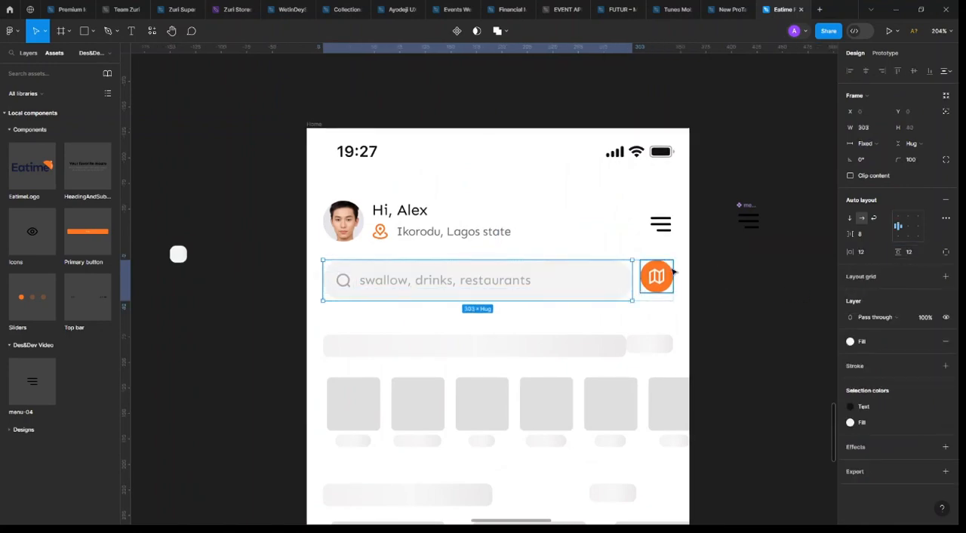
{"action": "left_click", "coordinate": [911, 255]}
{"action": "type", "text": "12"}
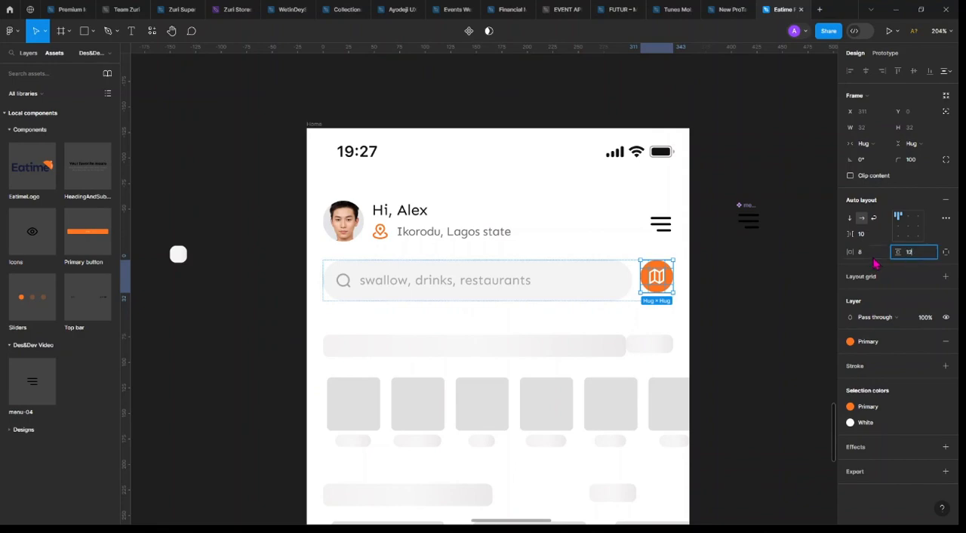
{"action": "left_click", "coordinate": [870, 256]}
{"action": "type", "text": "12"}
{"action": "key", "text": "Return"}
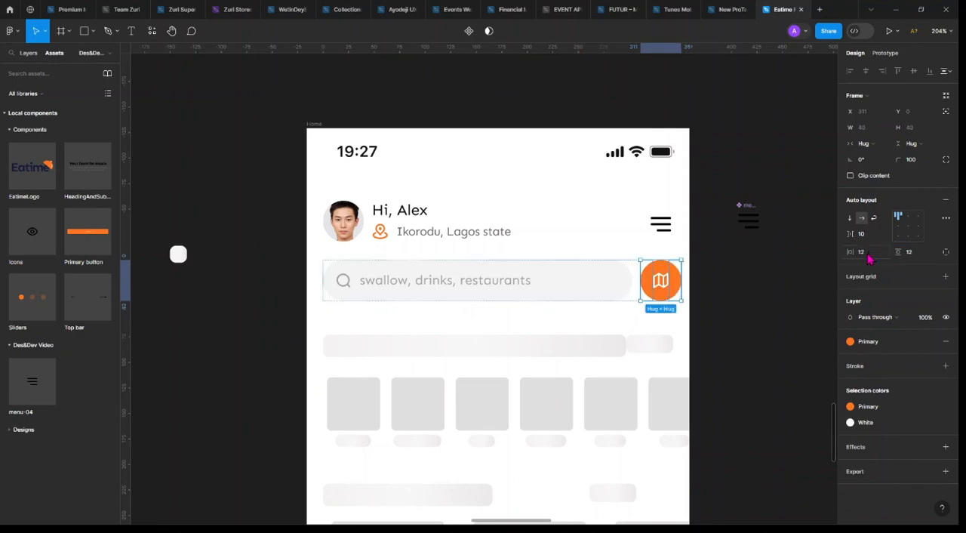
Narrow the search field to about 295 wide so the map button lines up with the content margin
{"action": "left_click", "coordinate": [629, 280]}
{"action": "left_click", "coordinate": [733, 278]}
{"action": "scroll", "coordinate": [630, 280], "scroll_direction": "up", "scroll_amount": 5}
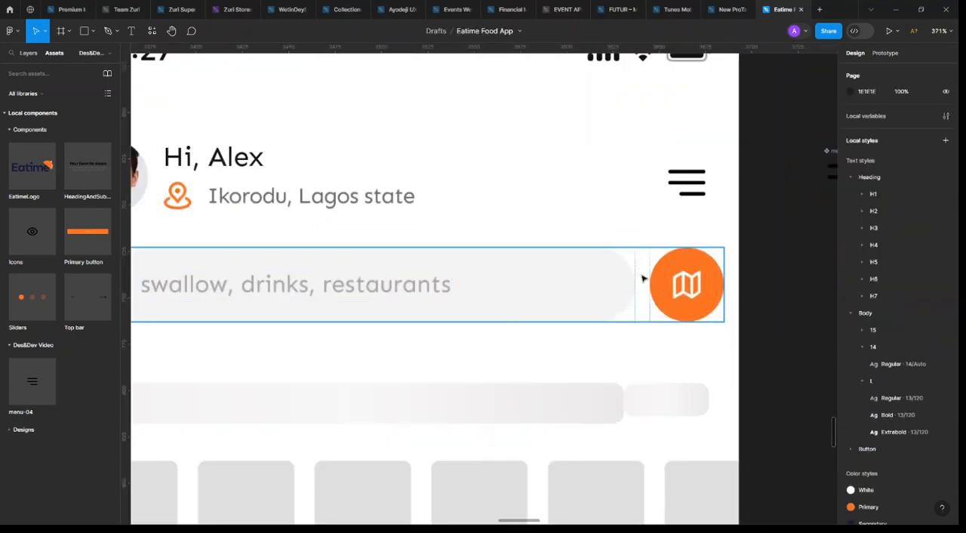
{"action": "left_click", "coordinate": [720, 277]}
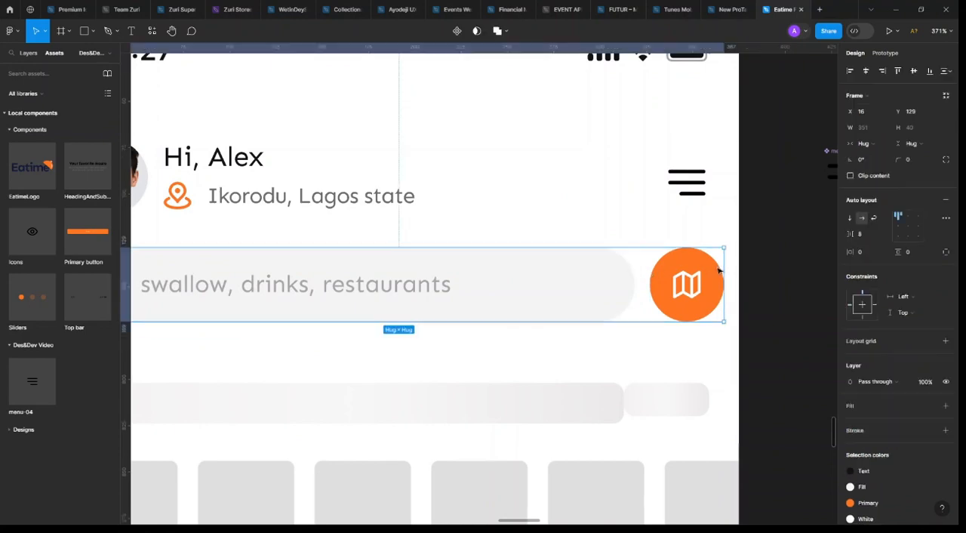
{"action": "left_click", "coordinate": [635, 284]}
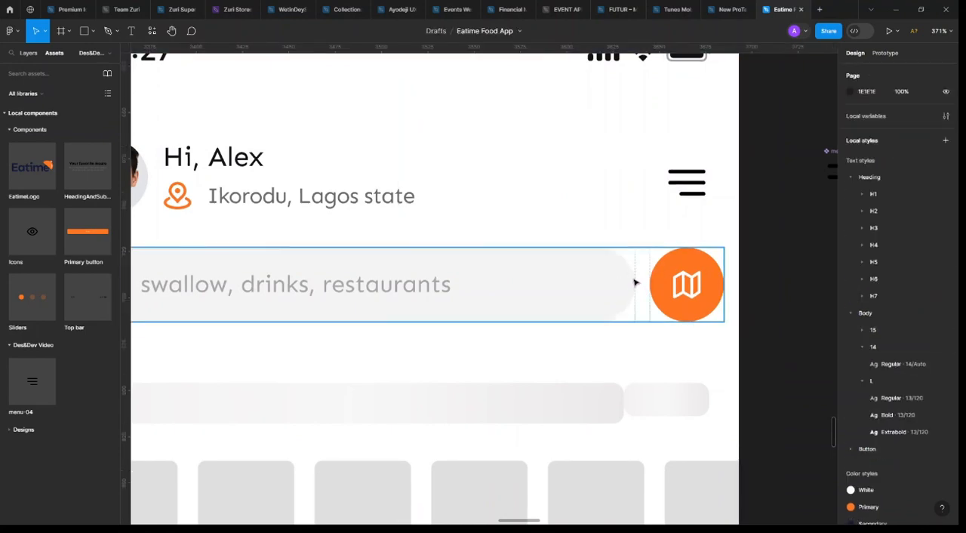
{"action": "left_click", "coordinate": [630, 277]}
{"action": "left_click_drag", "start_coordinate": [621, 277], "coordinate": [605, 277]}
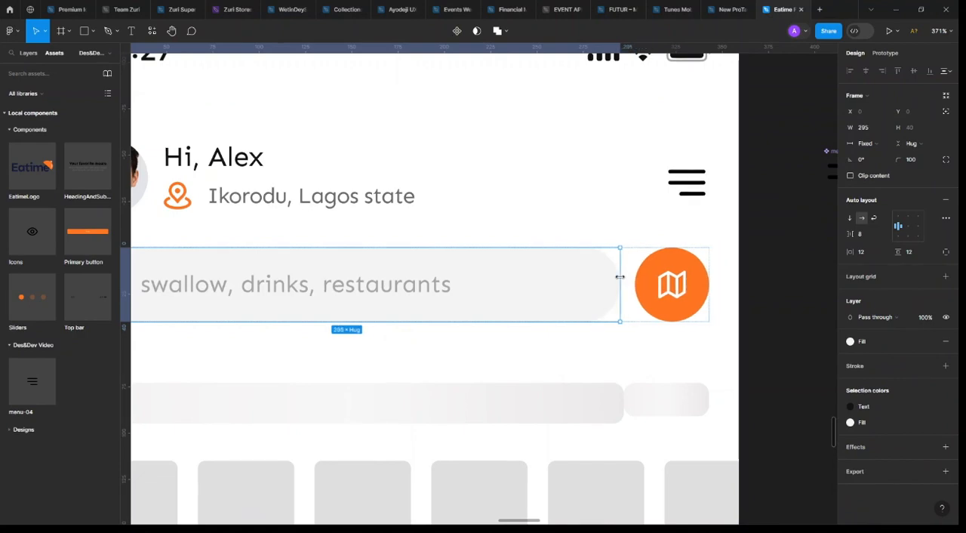
{"action": "left_click", "coordinate": [701, 283]}
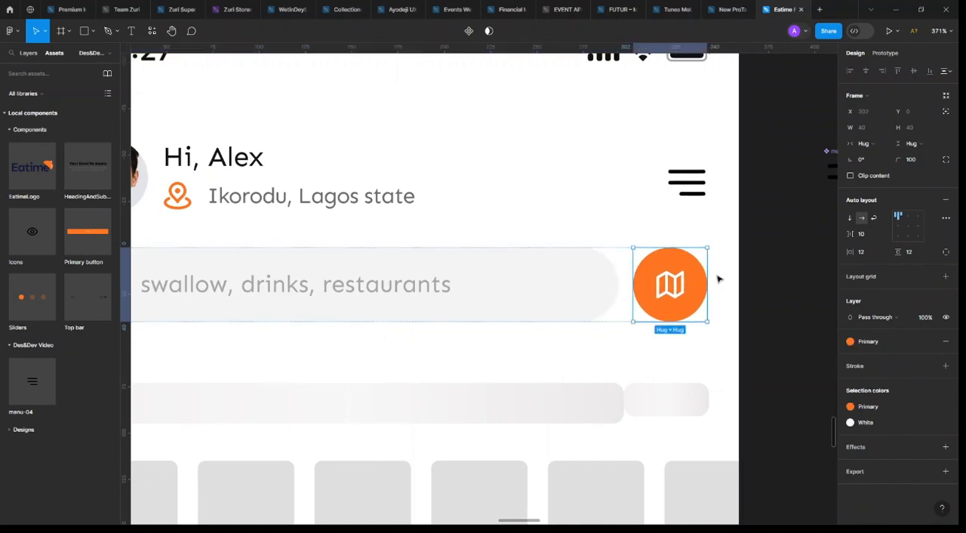
Resize the row holding the search field and map button to a fixed width of 343
{"action": "left_click", "coordinate": [627, 263]}
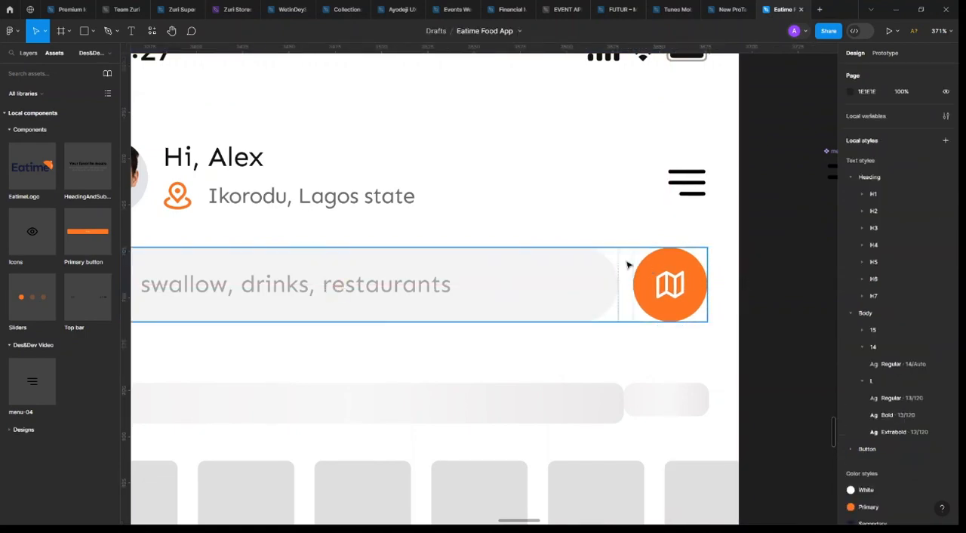
{"action": "left_click_drag", "start_coordinate": [709, 268], "coordinate": [709, 264]}
{"action": "scroll", "coordinate": [555, 280], "scroll_direction": "down", "scroll_amount": 4}
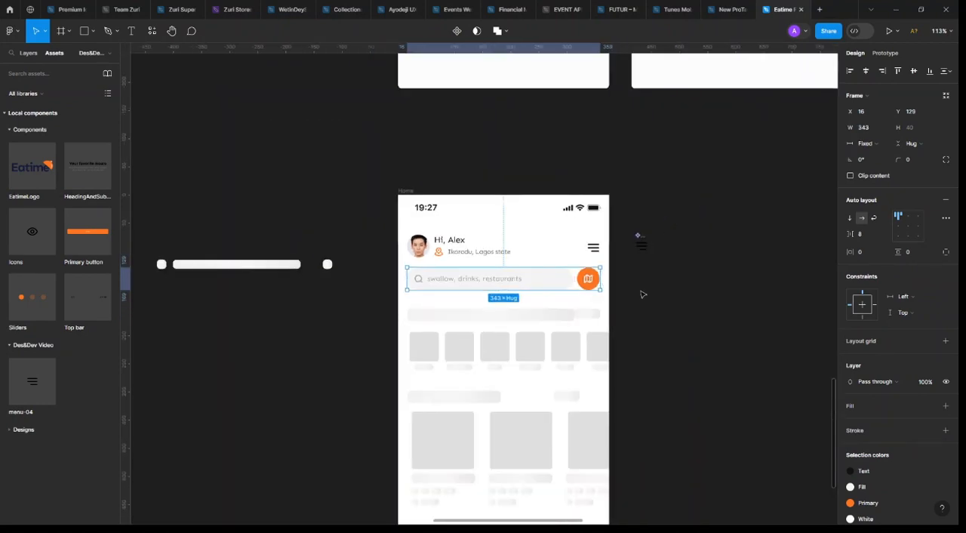
{"action": "left_click", "coordinate": [642, 293]}
Combine the profile greeting block and the menu icon into one horizontal auto layout row
{"action": "left_click", "coordinate": [475, 268]}
{"action": "key", "text": "alt"}
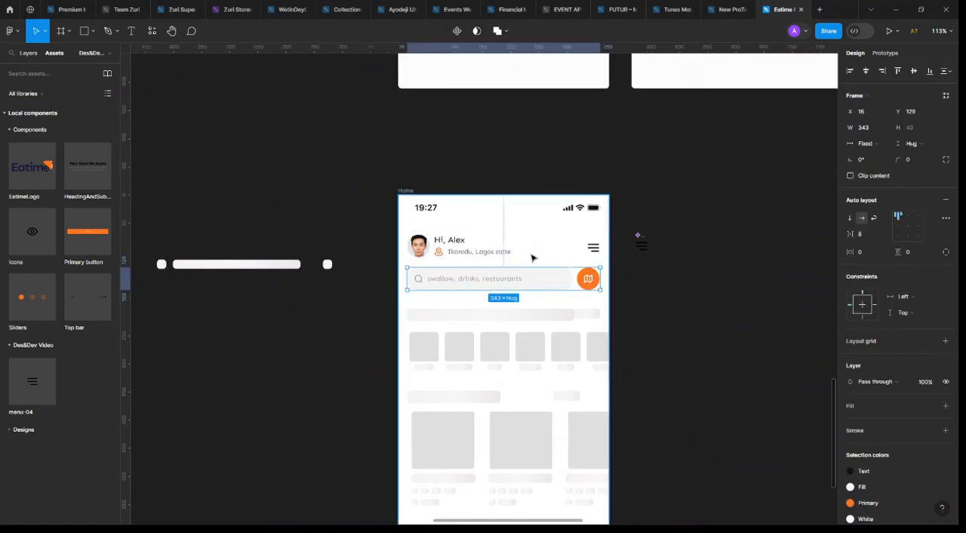
{"action": "scroll", "coordinate": [531, 254], "scroll_direction": "up", "scroll_amount": 2}
{"action": "left_click", "coordinate": [645, 243]}
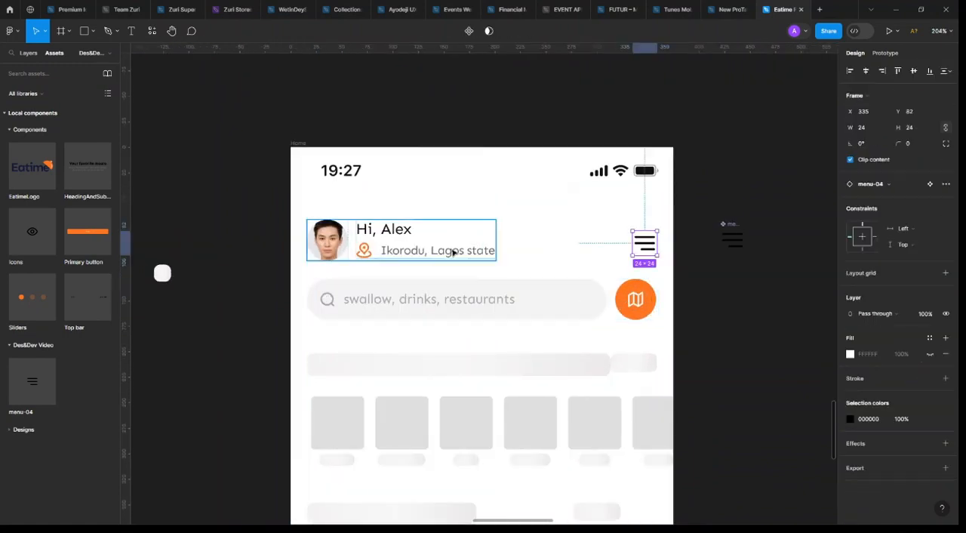
{"action": "left_click", "coordinate": [452, 250], "text": "shift"}
{"action": "key", "text": "shift+a"}
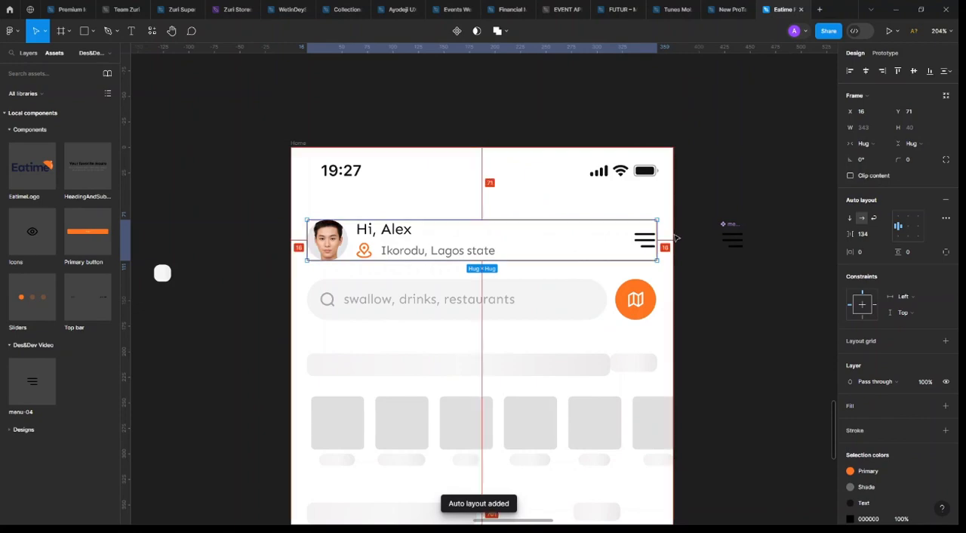
Move the row with the search field and map button down to Y 143
{"action": "left_click", "coordinate": [504, 297]}
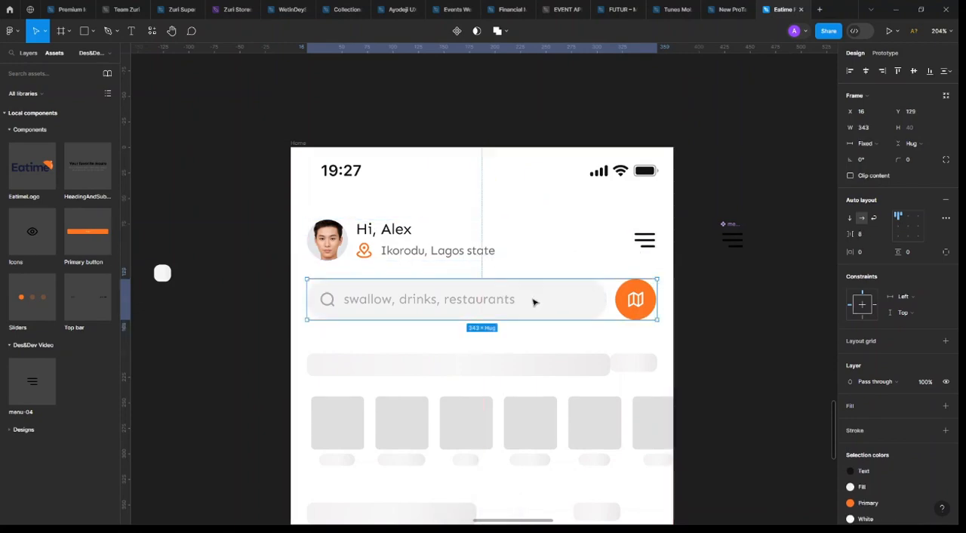
{"action": "left_click_drag", "start_coordinate": [533, 302], "coordinate": [536, 310]}
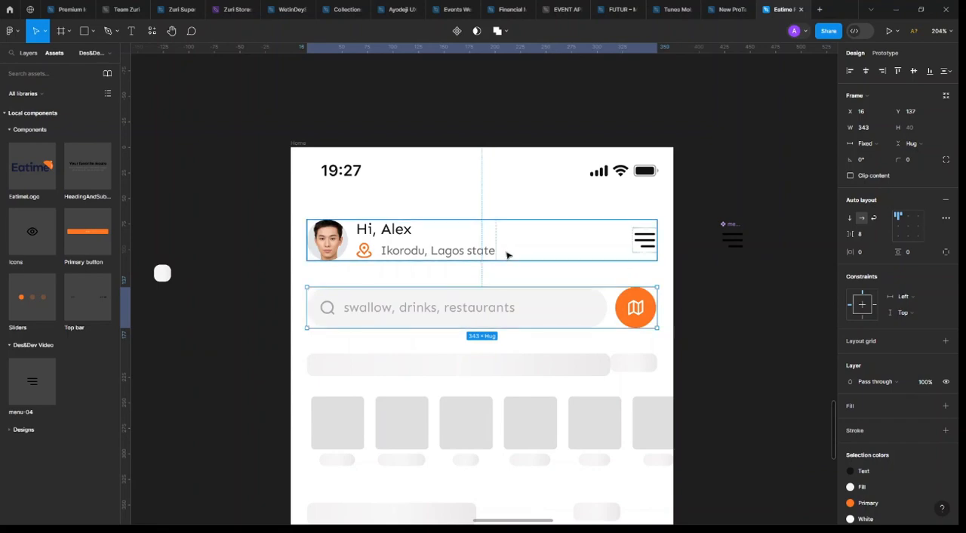
{"action": "key", "text": "Down"}
{"action": "key", "text": "Down"}
{"action": "key", "text": "Down"}
{"action": "key", "text": "Down"}
{"action": "key", "text": "Down"}
{"action": "key", "text": "Down"}
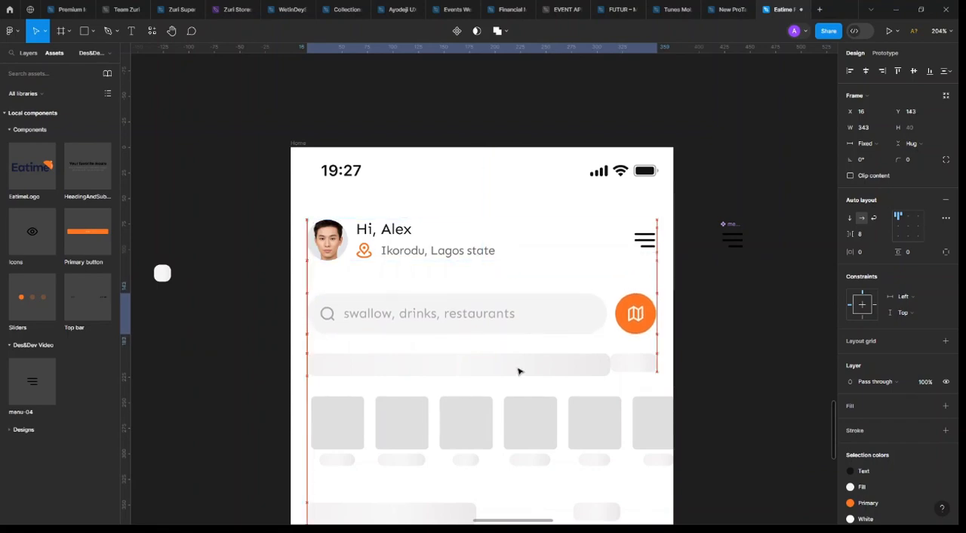
{"action": "key", "text": "Escape"}
Move the category placeholders below the search row out of the Home frame onto the empty canvas beside it
{"action": "scroll", "coordinate": [546, 309], "scroll_direction": "down", "scroll_amount": 3}
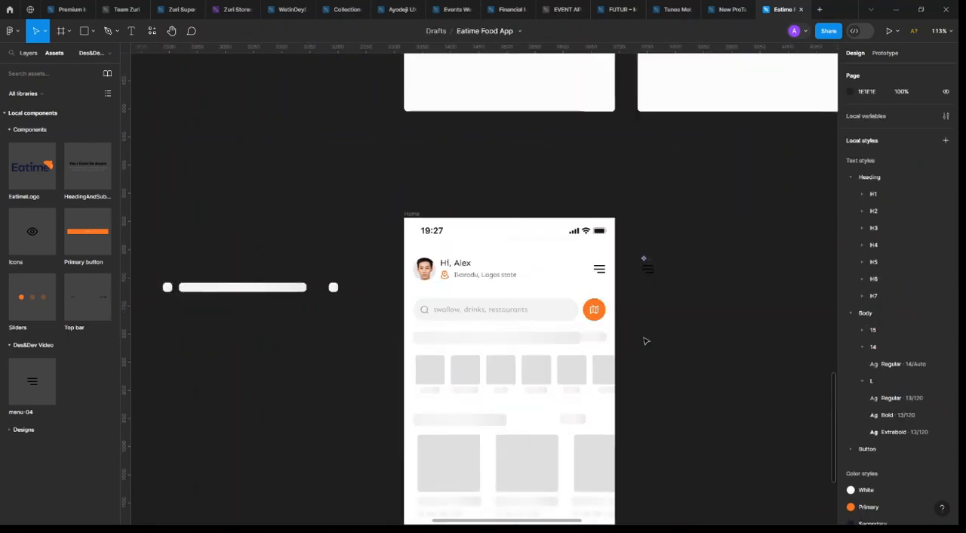
{"action": "scroll", "coordinate": [654, 335], "scroll_direction": "down", "scroll_amount": 1}
{"action": "scroll", "coordinate": [650, 278], "scroll_direction": "down", "scroll_amount": 1}
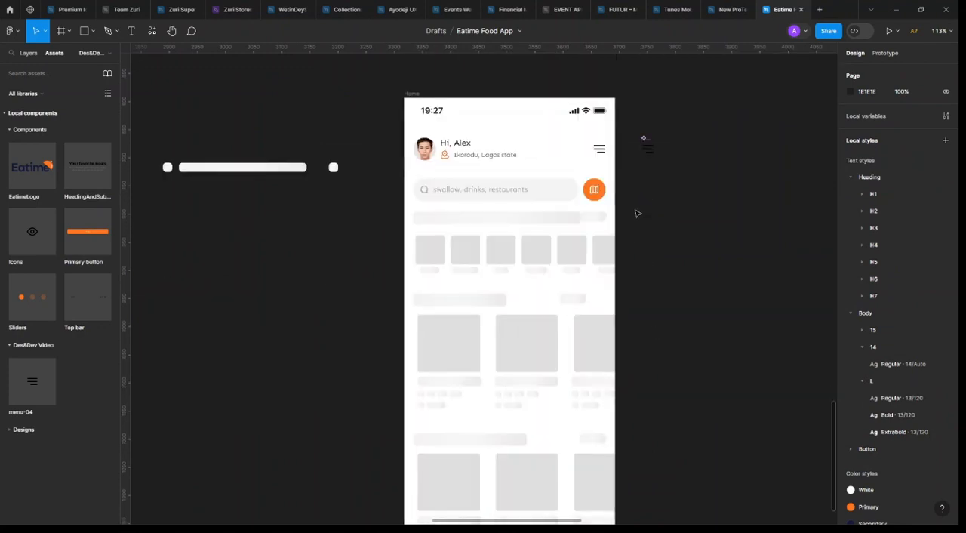
{"action": "left_click_drag", "start_coordinate": [635, 209], "coordinate": [383, 295]}
{"action": "left_click_drag", "start_coordinate": [447, 224], "coordinate": [429, 222]}
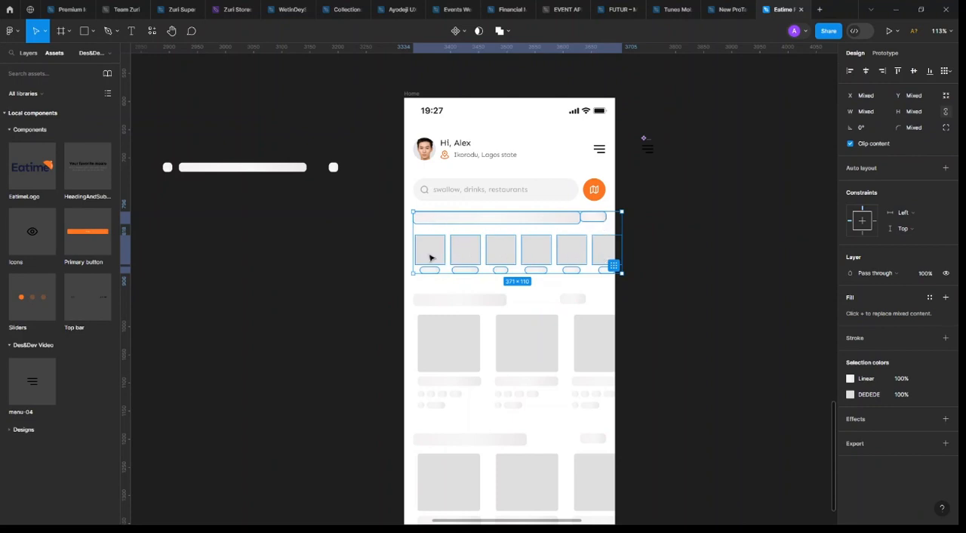
{"action": "left_click_drag", "start_coordinate": [564, 251], "coordinate": [288, 251]}
{"action": "left_click", "coordinate": [664, 234]}
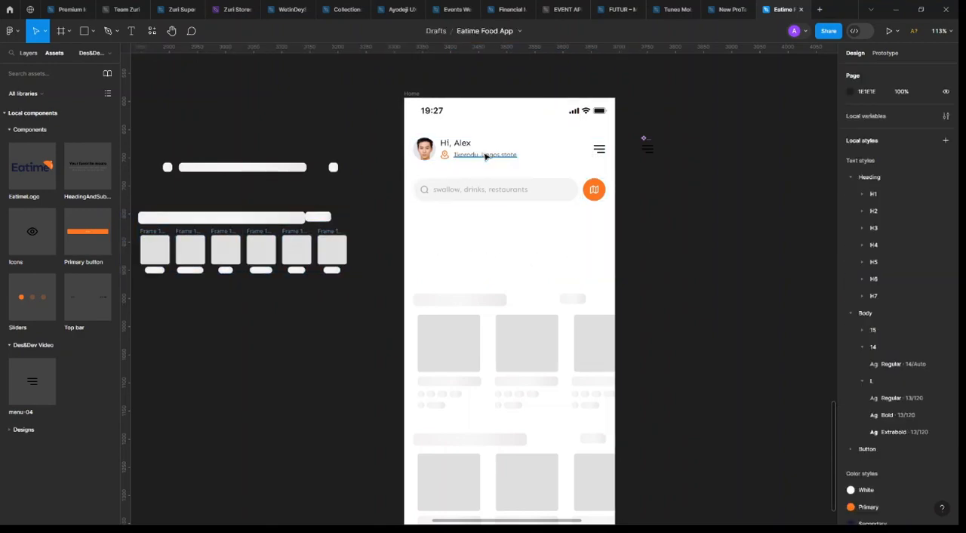
Duplicate the header's location text below the search row at X 16, Y 215 and apply the Heading/H7/Medium text style
{"action": "left_click", "coordinate": [482, 155]}
{"action": "left_click_drag", "start_coordinate": [472, 204], "coordinate": [465, 226]}
{"action": "left_click", "coordinate": [946, 257]}
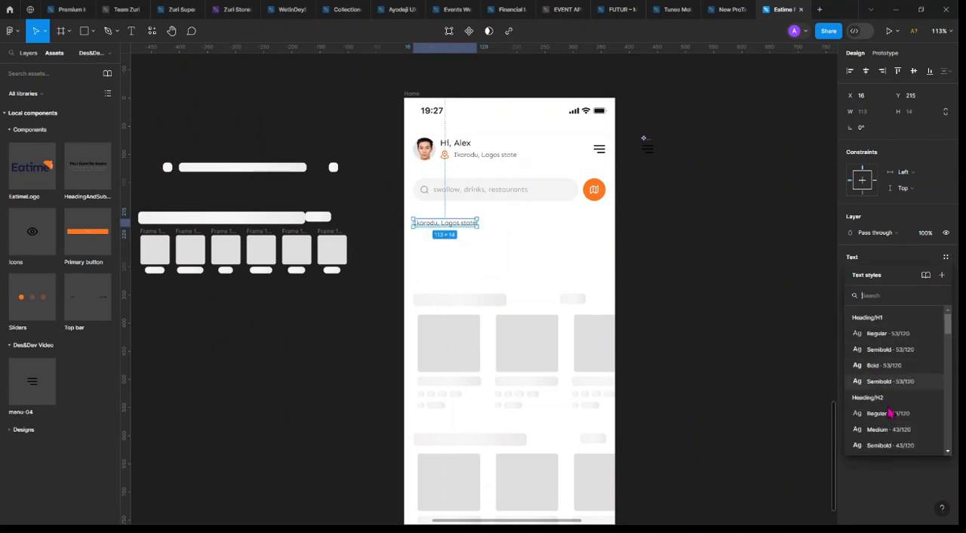
{"action": "scroll", "coordinate": [894, 415], "scroll_direction": "down", "scroll_amount": 5}
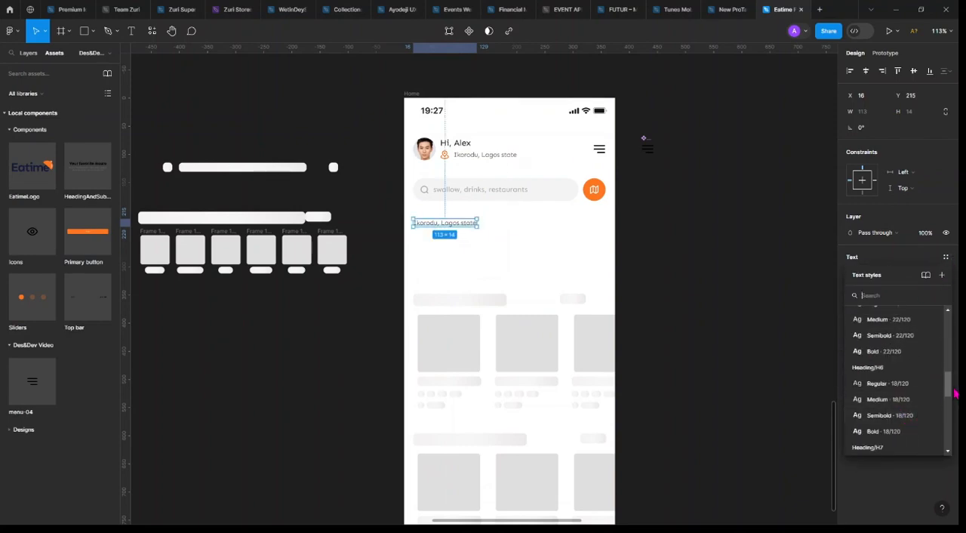
{"action": "left_click_drag", "start_coordinate": [948, 386], "coordinate": [949, 389]}
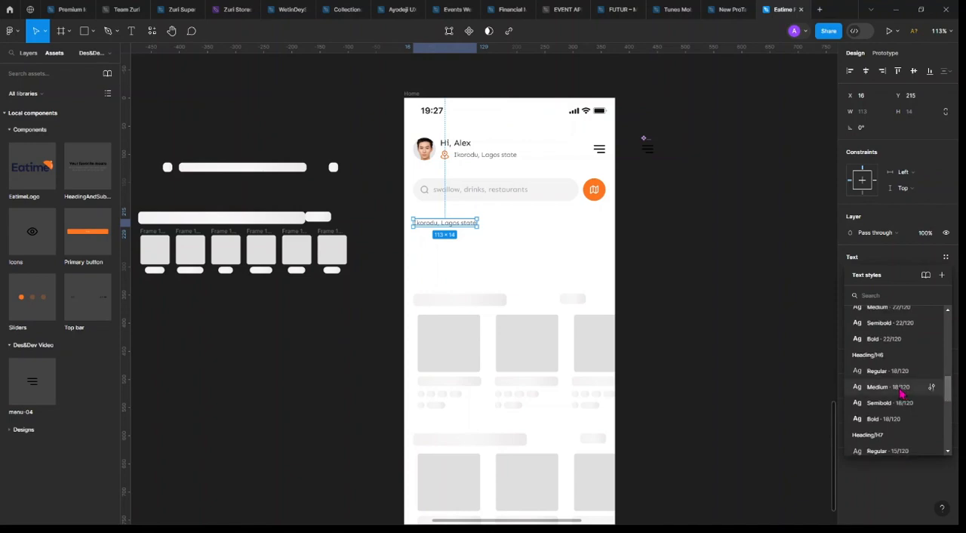
{"action": "left_click", "coordinate": [900, 392]}
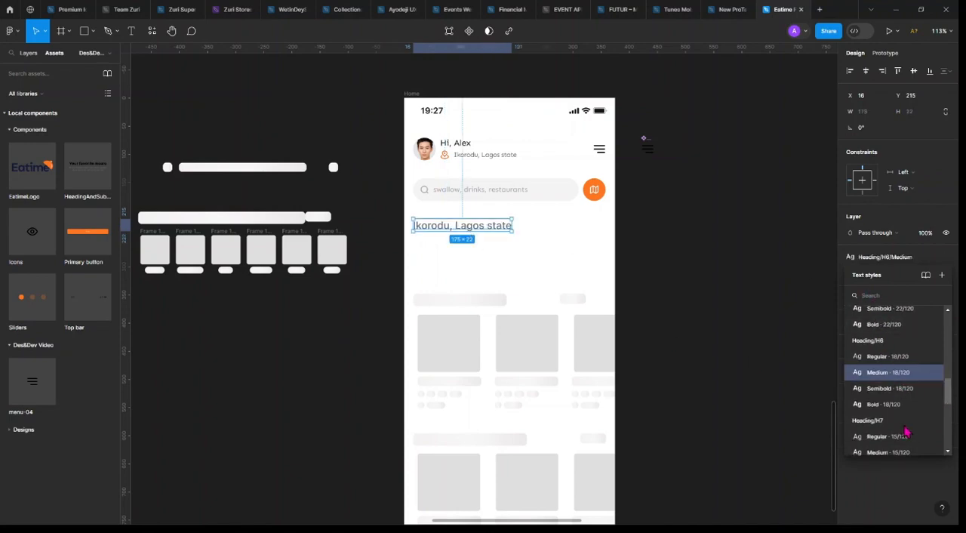
{"action": "scroll", "coordinate": [913, 433], "scroll_direction": "down", "scroll_amount": 2}
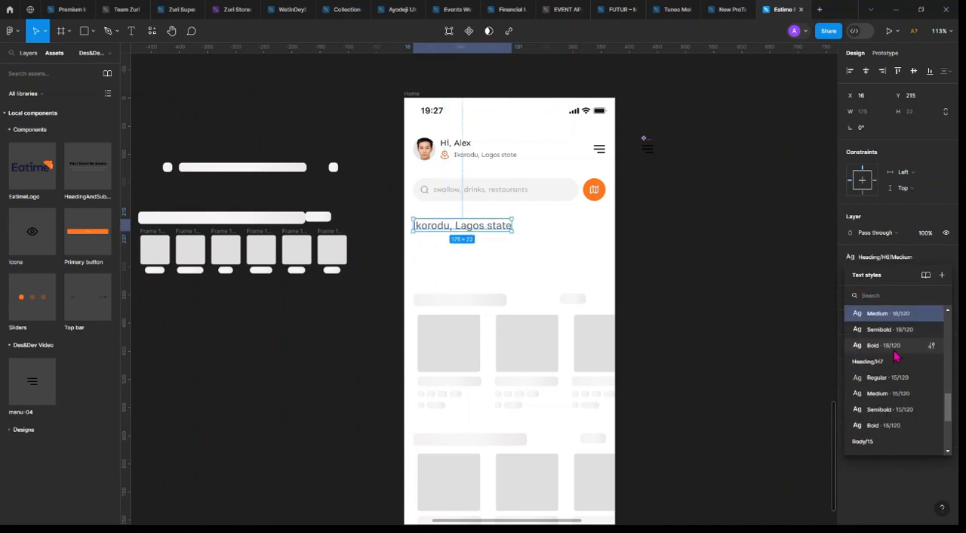
{"action": "left_click", "coordinate": [905, 399]}
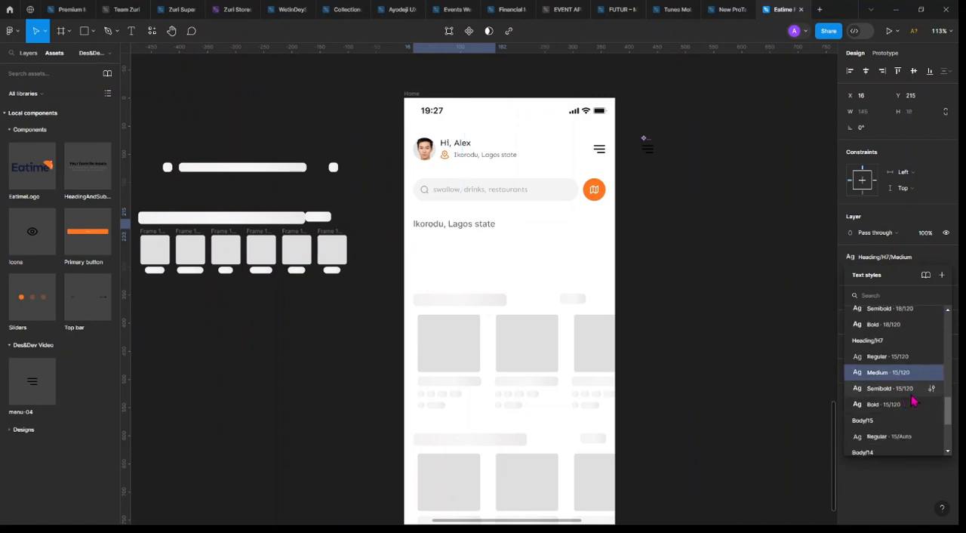
{"action": "left_click", "coordinate": [421, 451]}
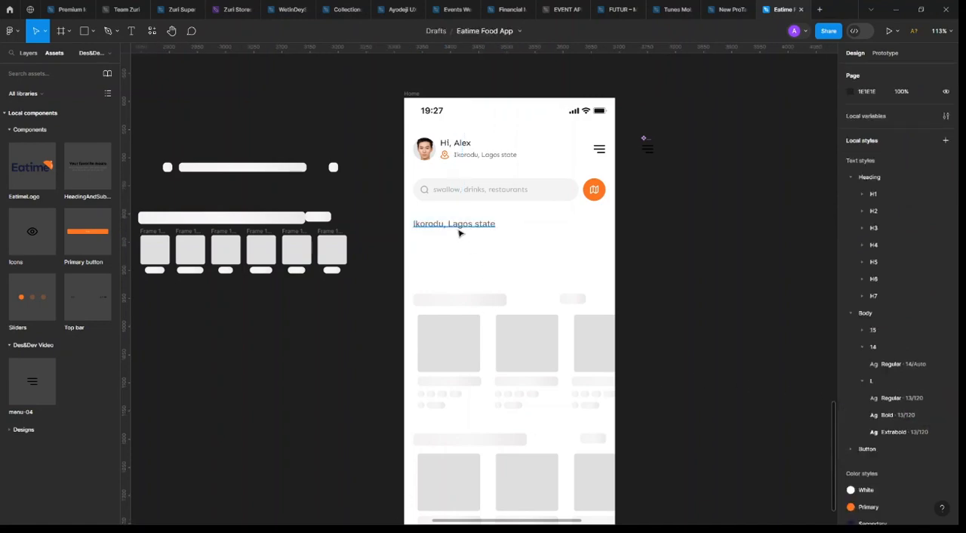
Apply the Text colour style to the new heading below the search row and change its wording to "Categories"
{"action": "left_click", "coordinate": [458, 228]}
{"action": "left_click", "coordinate": [930, 297]}
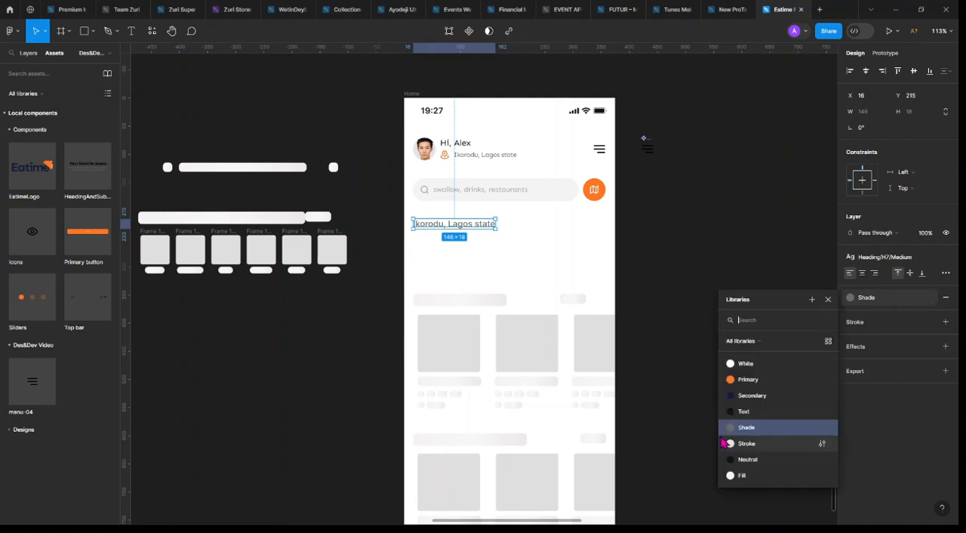
{"action": "left_click", "coordinate": [756, 412]}
{"action": "left_click", "coordinate": [657, 260]}
{"action": "left_click", "coordinate": [445, 225]}
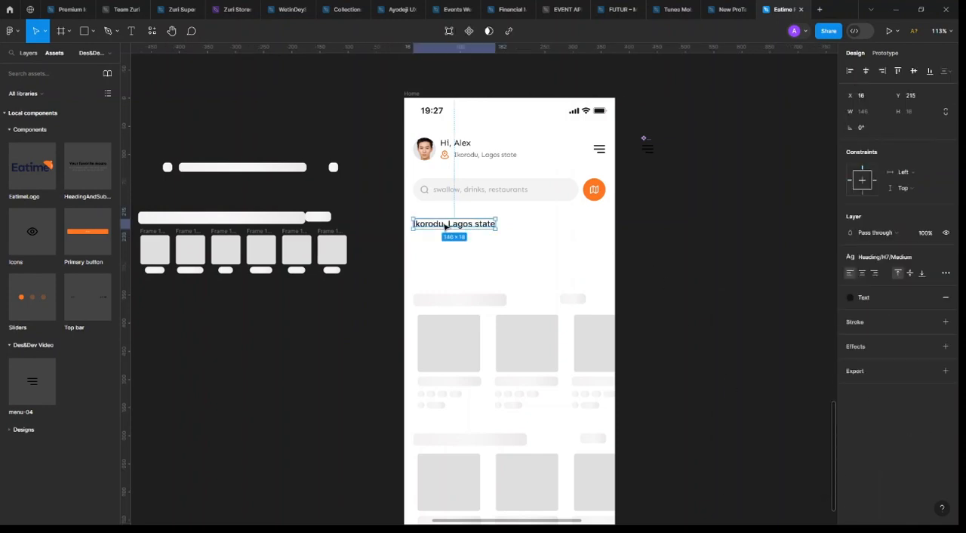
{"action": "double_click", "coordinate": [445, 225]}
{"action": "type", "text": "Categories"}
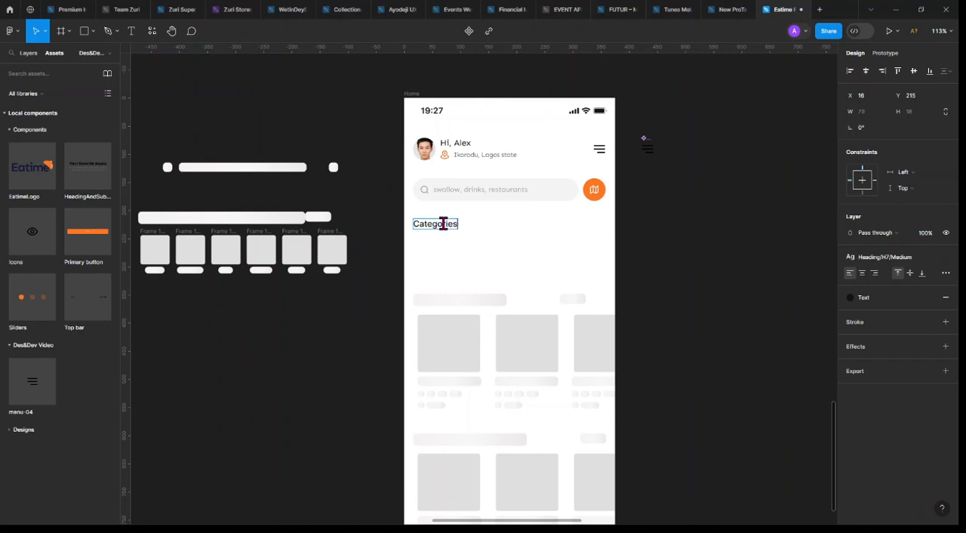
{"action": "key", "text": "Escape"}
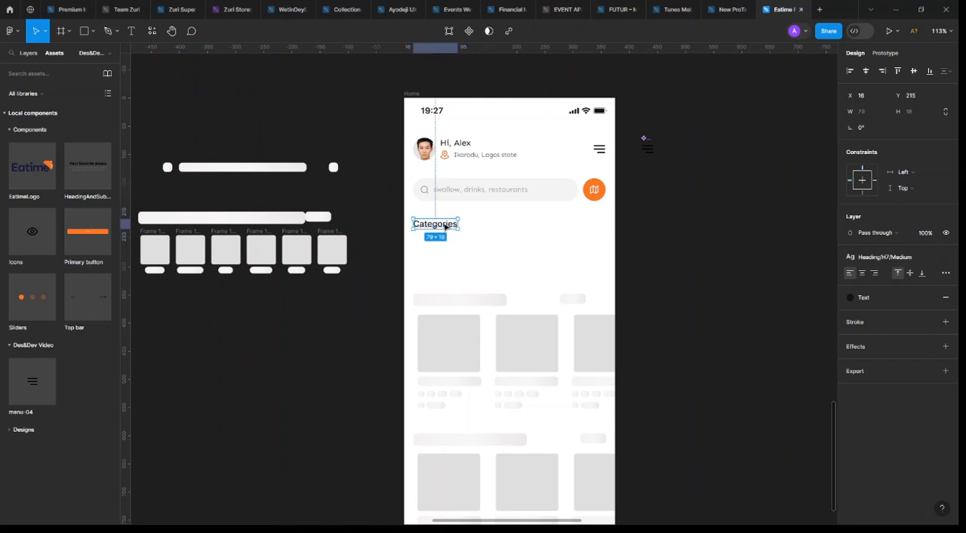
Duplicate the location text as a "see all" label level with the Categories heading and align it to the right content margin at X 326
{"action": "left_click", "coordinate": [486, 156]}
{"action": "left_click_drag", "start_coordinate": [487, 155], "coordinate": [578, 227]}
{"action": "double_click", "coordinate": [578, 225]}
{"action": "key", "text": "BackSpace"}
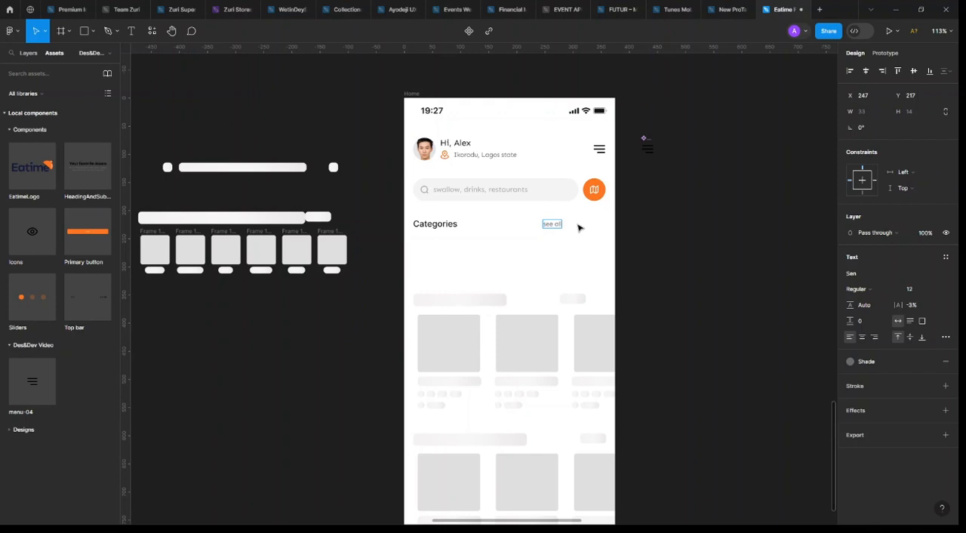
{"action": "key", "text": "Escape"}
{"action": "left_click_drag", "start_coordinate": [569, 232], "coordinate": [619, 223]}
{"action": "key", "text": "Right"}
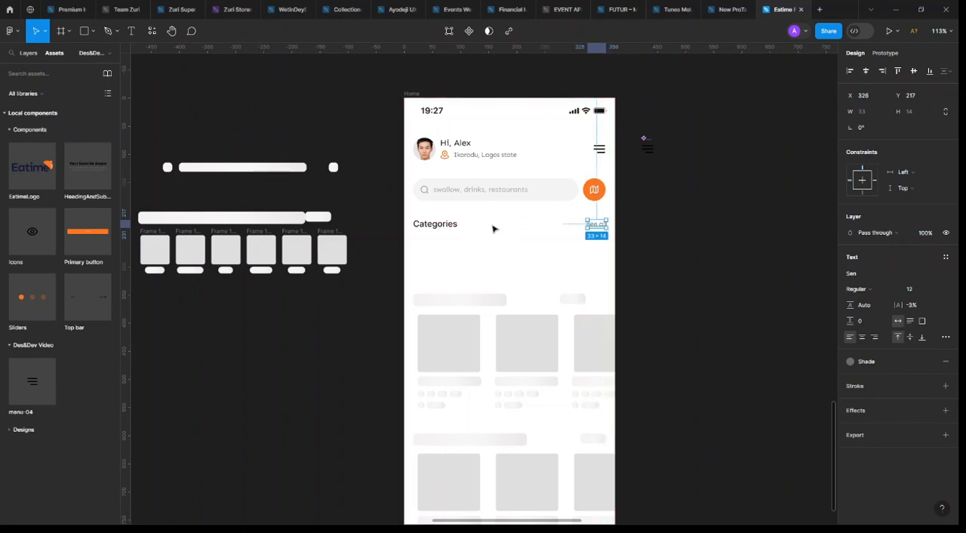
Move the two remaining sections of card placeholders out of the Home frame, below the other placeholders on the canvas
{"action": "left_click", "coordinate": [436, 225]}
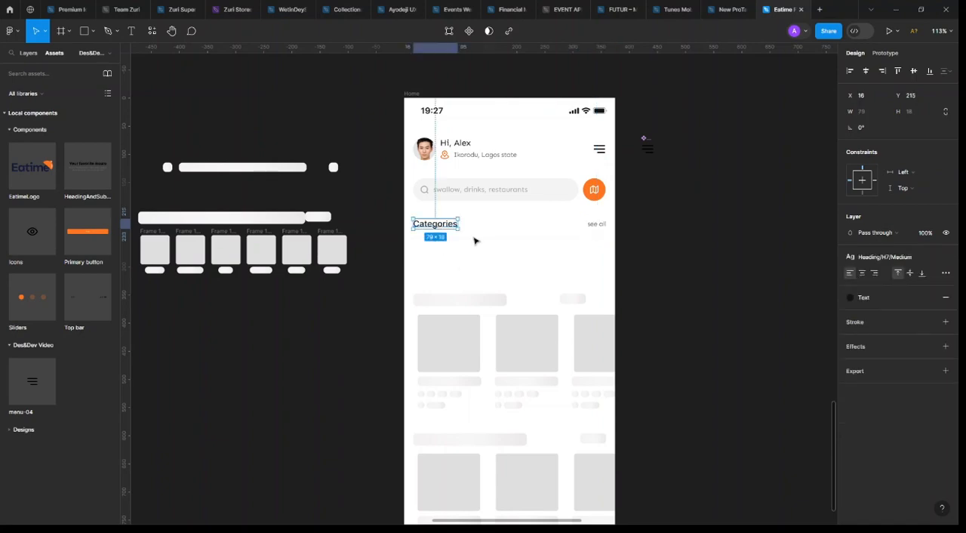
{"action": "left_click", "coordinate": [714, 306]}
{"action": "scroll", "coordinate": [692, 271], "scroll_direction": "down", "scroll_amount": 3}
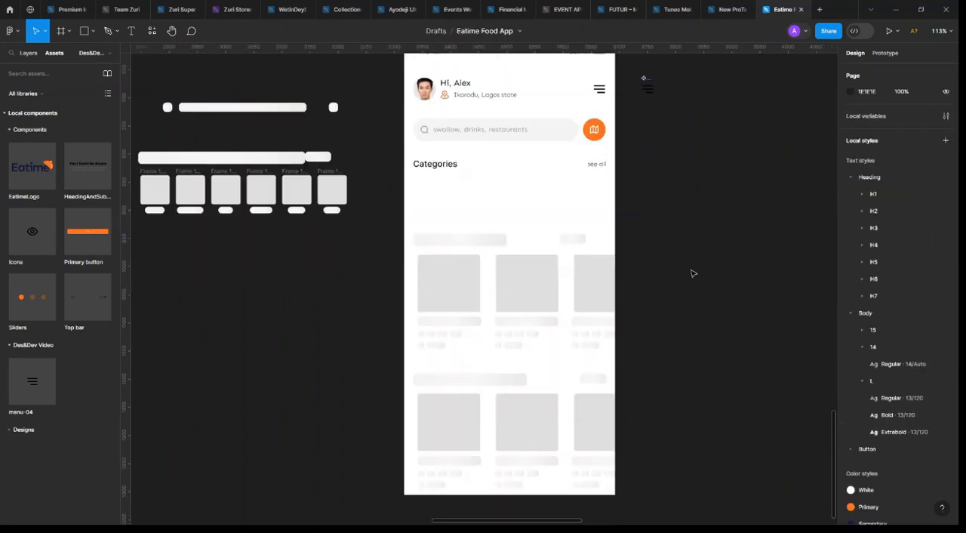
{"action": "left_click_drag", "start_coordinate": [692, 242], "coordinate": [473, 454]}
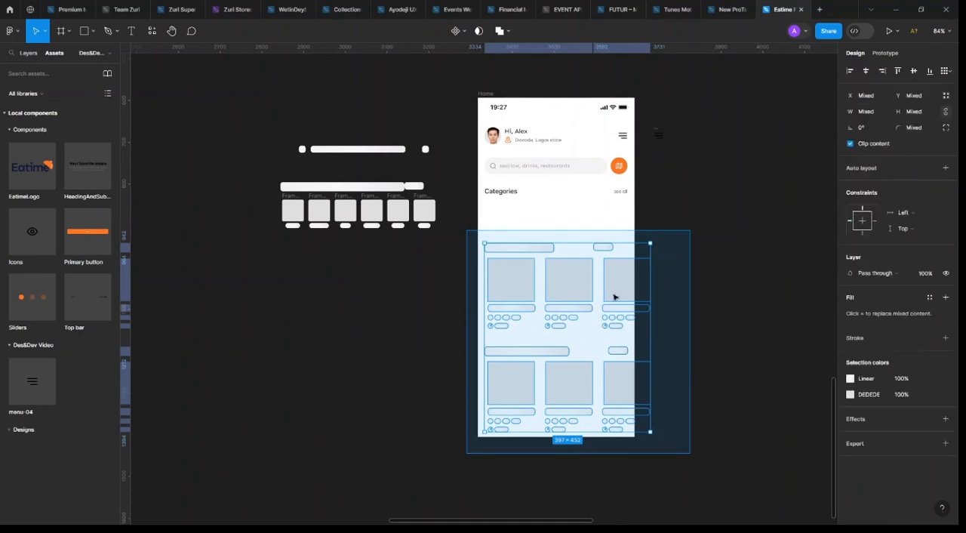
{"action": "left_click_drag", "start_coordinate": [498, 336], "coordinate": [422, 315]}
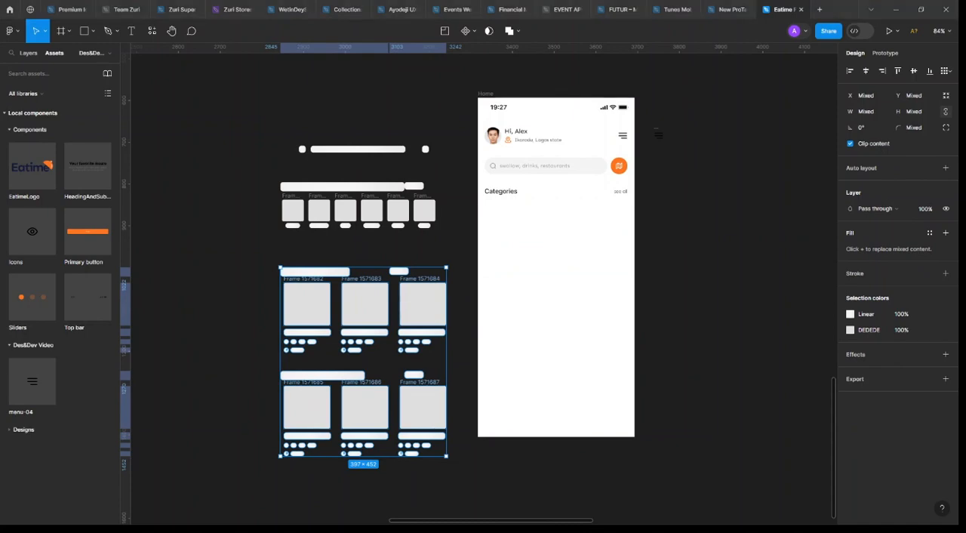
Copy the first 52 × 52 category placeholder square into the Home frame below the Categories heading at X 16, Y 260
{"action": "scroll", "coordinate": [524, 170], "scroll_direction": "up", "scroll_amount": 3}
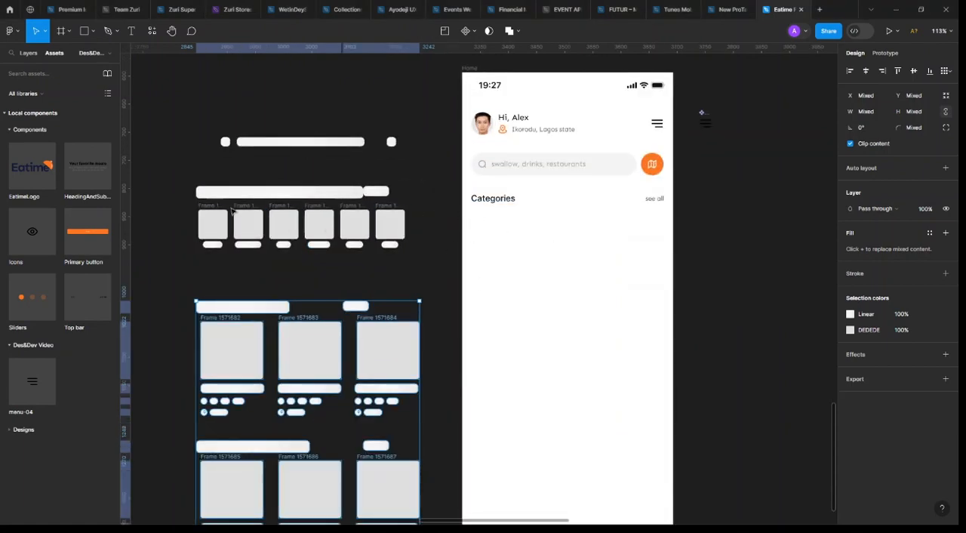
{"action": "left_click_drag", "start_coordinate": [205, 228], "coordinate": [484, 235]}
{"action": "scroll", "coordinate": [520, 164], "scroll_direction": "up", "scroll_amount": 5}
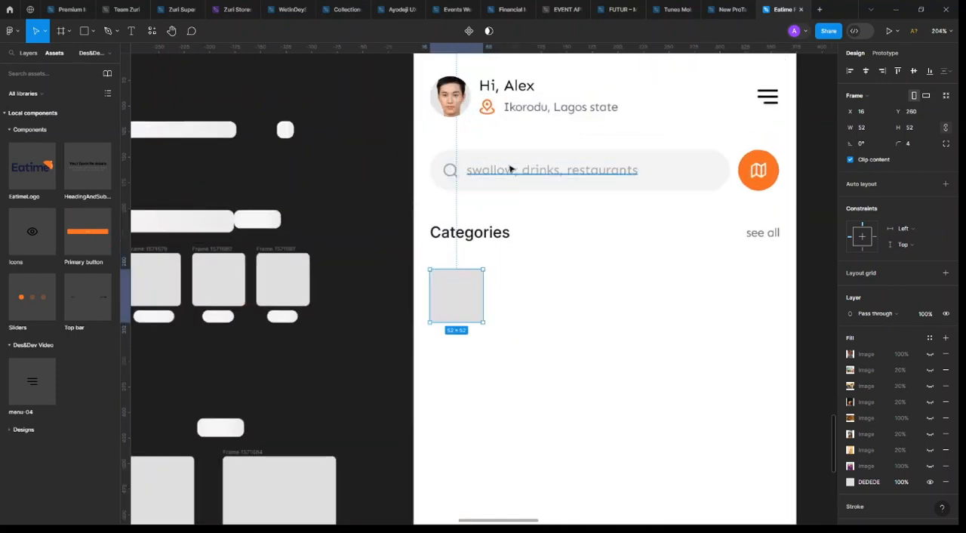
{"action": "scroll", "coordinate": [561, 289], "scroll_direction": "down", "scroll_amount": 5}
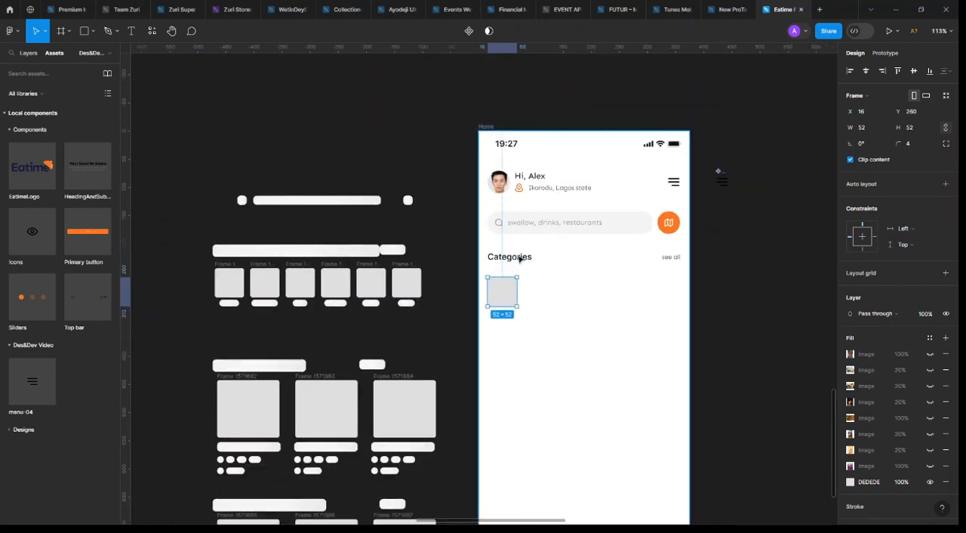
Show the purple food image fill directly above the DEDEDE fill on the category square
{"action": "scroll", "coordinate": [520, 295], "scroll_direction": "up", "scroll_amount": 5}
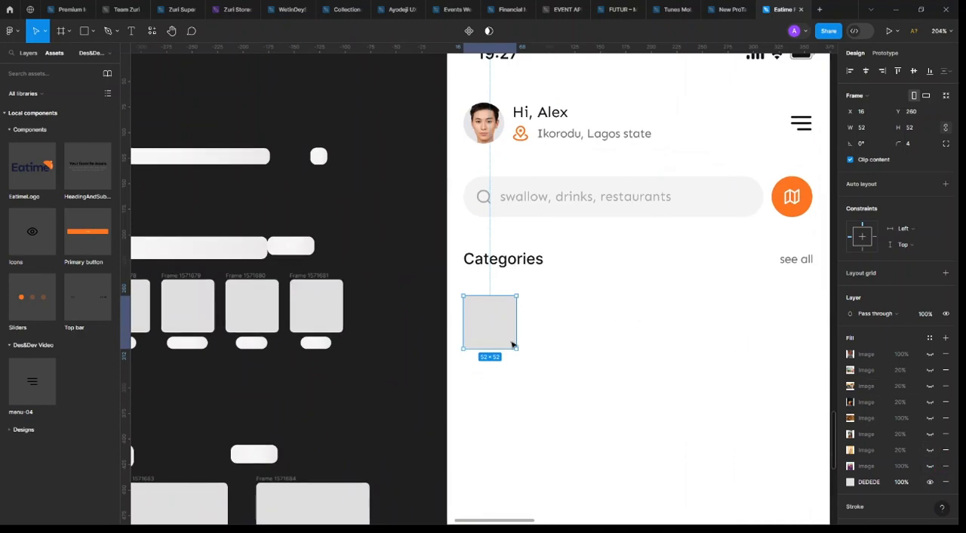
{"action": "left_click", "coordinate": [929, 354]}
{"action": "left_click", "coordinate": [929, 354]}
{"action": "left_click", "coordinate": [930, 465]}
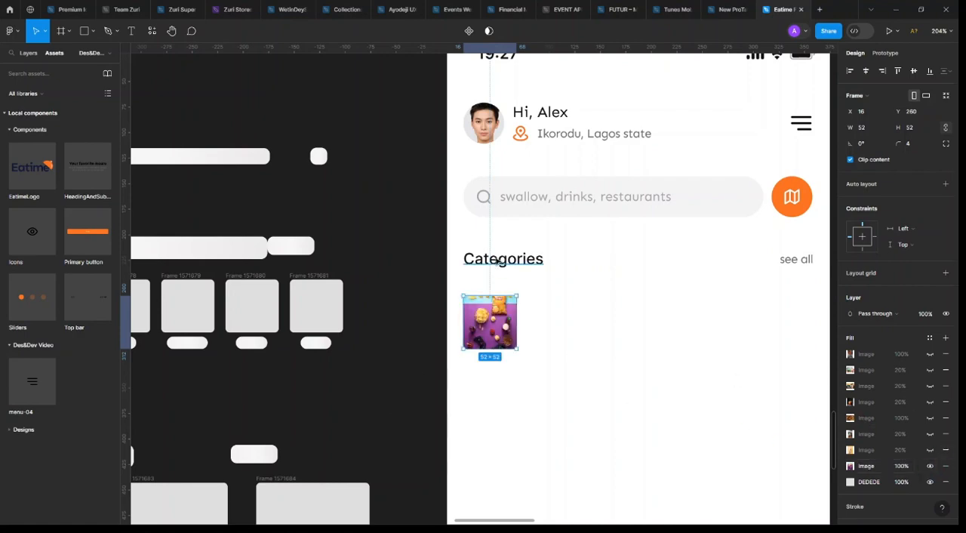
Add a "Snacks" label in the Text colour style centred below the category image, using a copy of the "see all" text
{"action": "left_click_drag", "start_coordinate": [796, 259], "coordinate": [492, 366]}
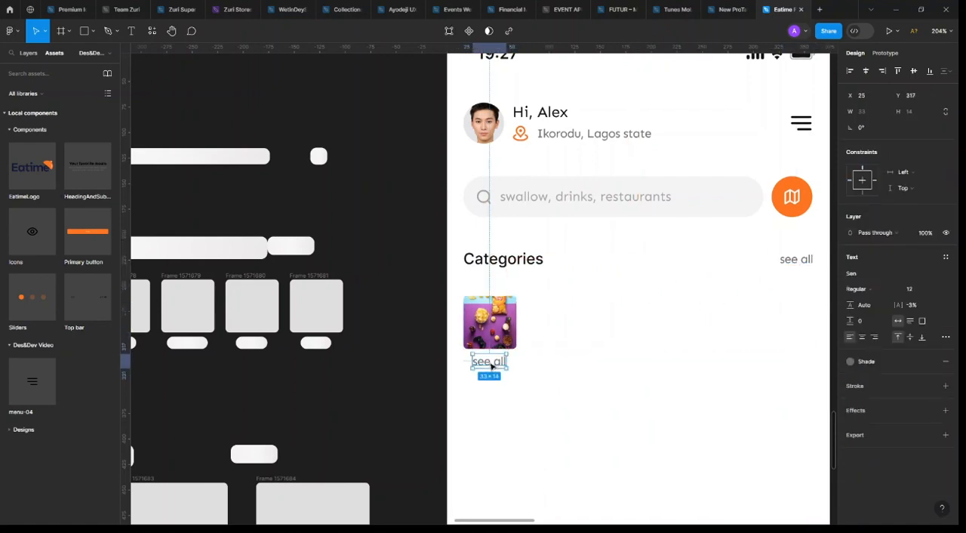
{"action": "double_click", "coordinate": [492, 362]}
{"action": "type", "text": "Sn"}
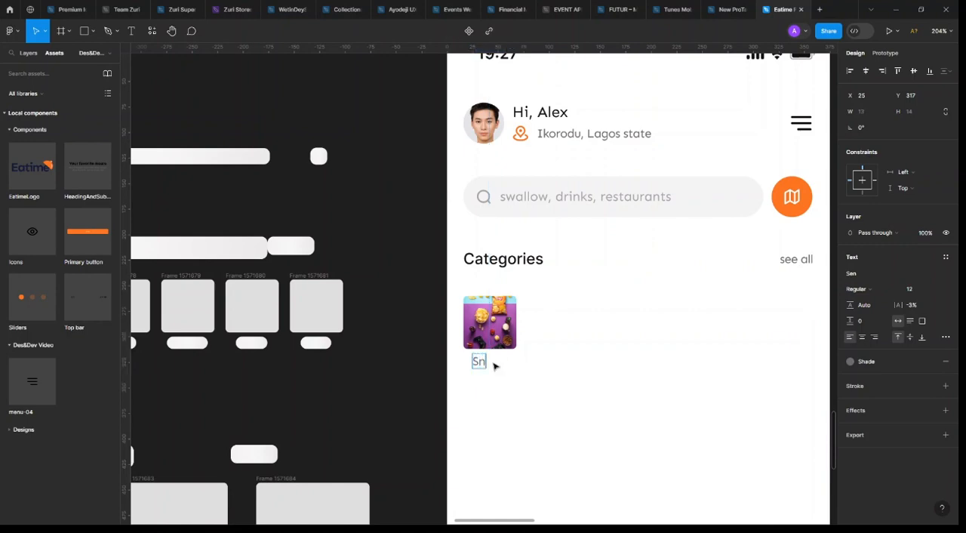
{"action": "type", "text": "acks"}
{"action": "key", "text": "Escape"}
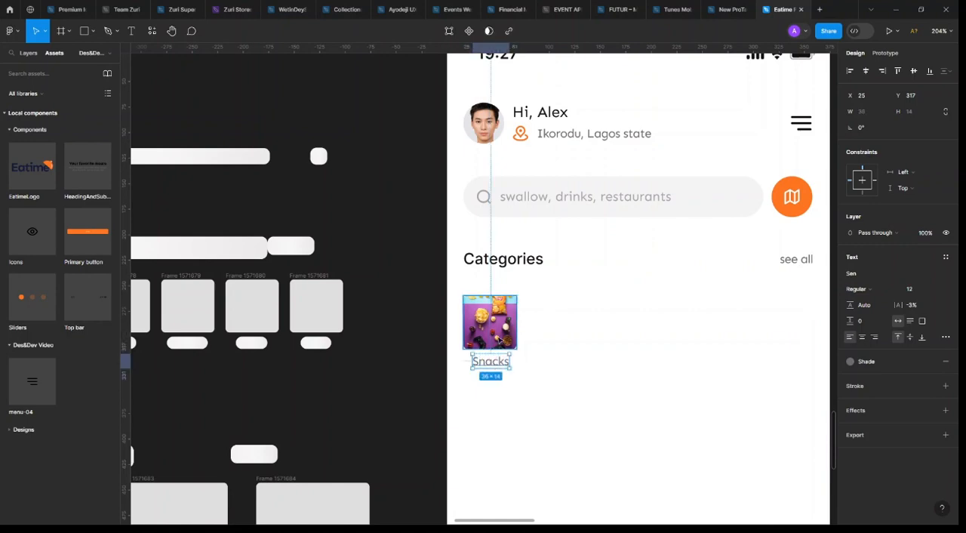
{"action": "left_click", "coordinate": [891, 368]}
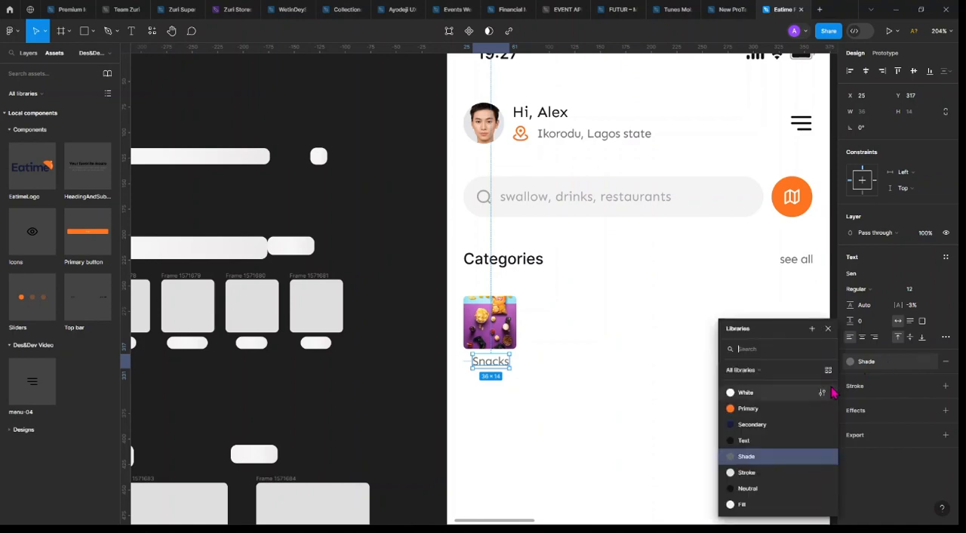
{"action": "left_click", "coordinate": [757, 443]}
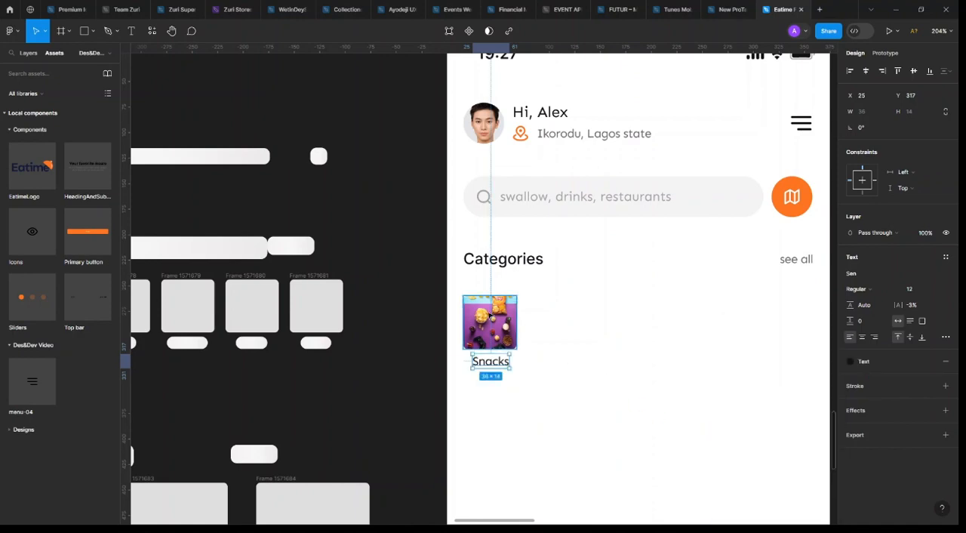
Wrap the category image and Snacks label in two nested auto layouts and place the resulting card at X 16, Y 254
{"action": "left_click", "coordinate": [490, 315], "text": "shift"}
{"action": "key", "text": "shift+a"}
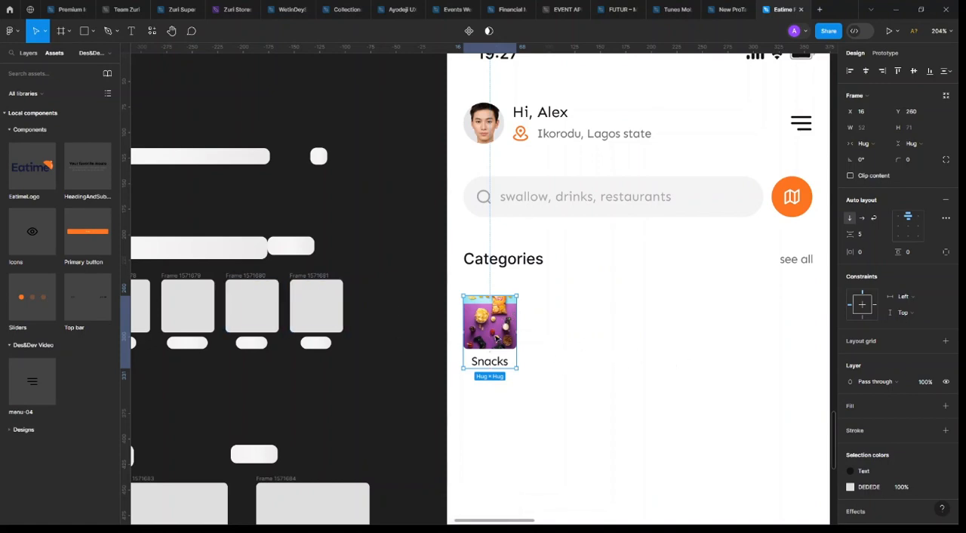
{"action": "key", "text": "shift+a"}
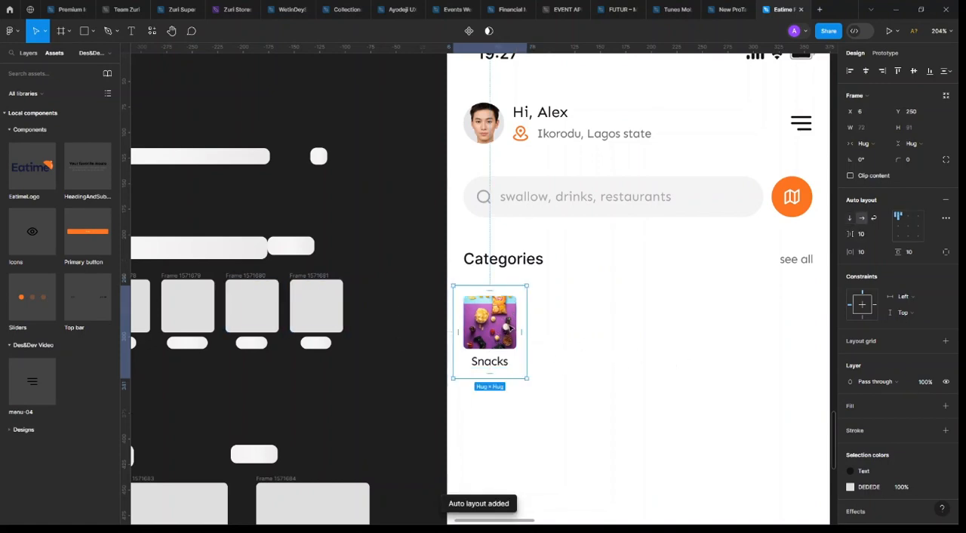
{"action": "left_click_drag", "start_coordinate": [510, 329], "coordinate": [520, 332]}
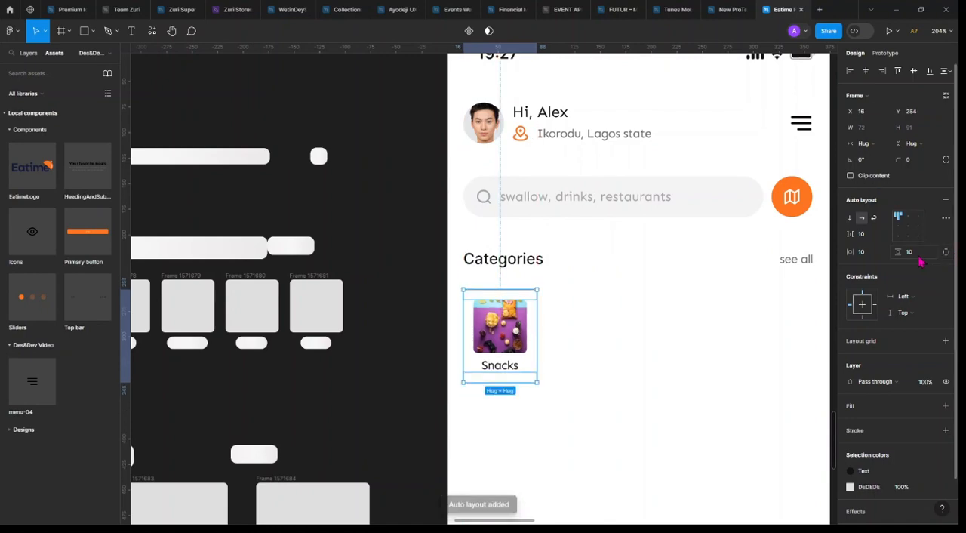
Set the Snacks card's horizontal and vertical padding to 8 and apply the White colour style as its fill
{"action": "left_click", "coordinate": [918, 258]}
{"action": "type", "text": "8"}
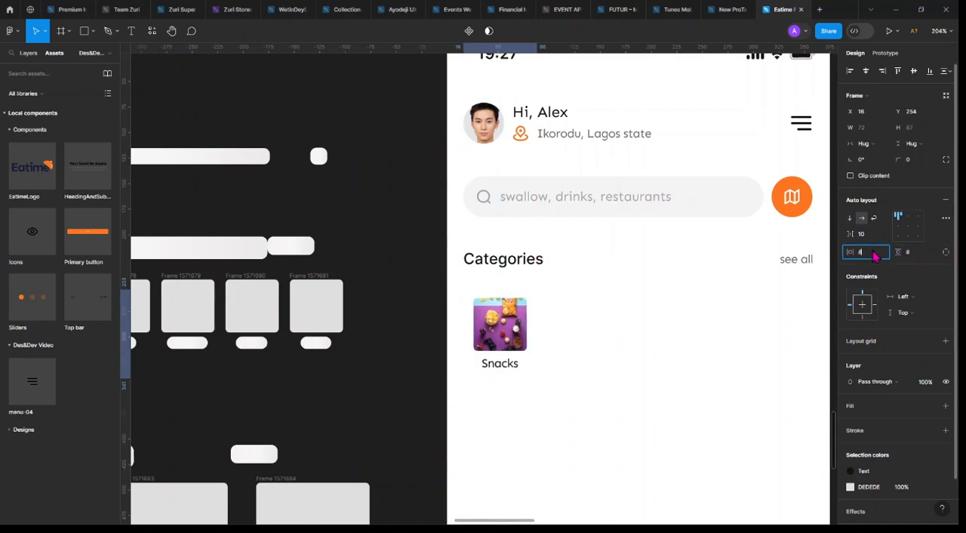
{"action": "key", "text": "Return"}
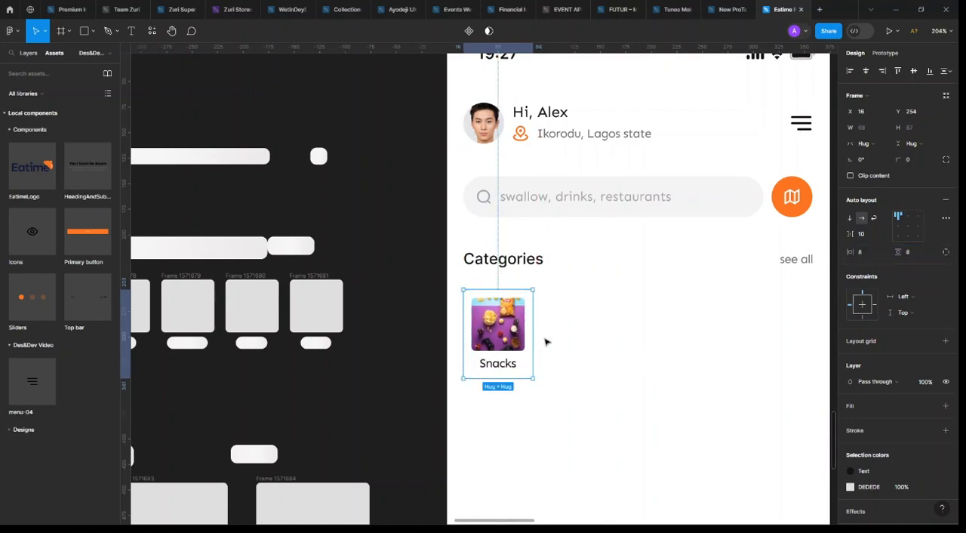
{"action": "left_click", "coordinate": [930, 407]}
{"action": "left_click", "coordinate": [606, 377]}
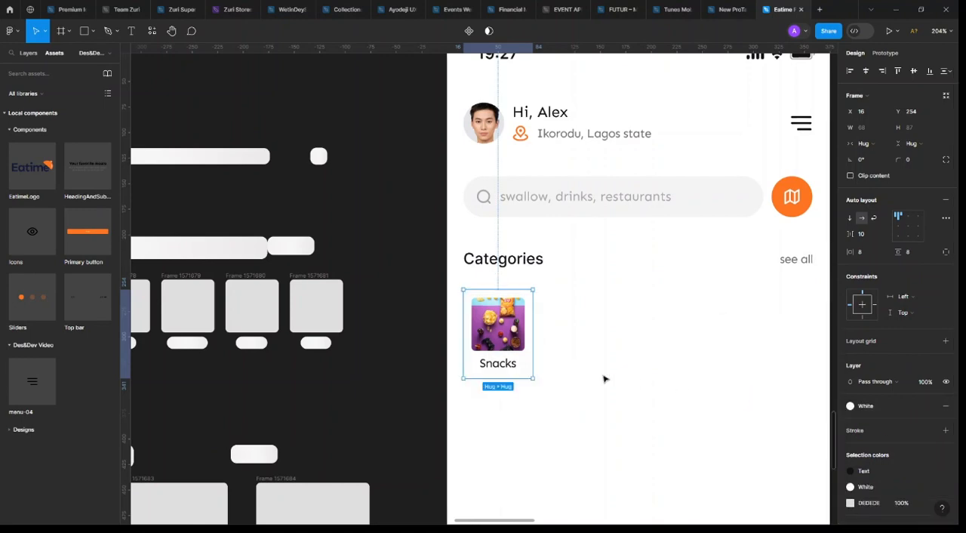
Examine how the Snacks card's background contrasts with the Home frame and check the settings of its White colour style
{"action": "left_click", "coordinate": [599, 390]}
{"action": "scroll", "coordinate": [613, 390], "scroll_direction": "up", "scroll_amount": 5}
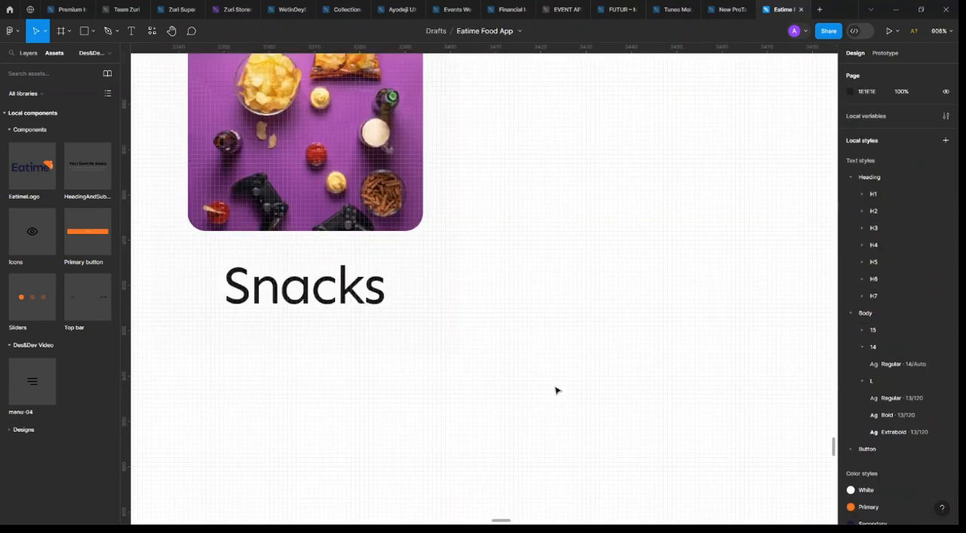
{"action": "scroll", "coordinate": [556, 388], "scroll_direction": "down", "scroll_amount": 3}
{"action": "scroll", "coordinate": [550, 394], "scroll_direction": "down", "scroll_amount": 3}
{"action": "left_click", "coordinate": [527, 330]}
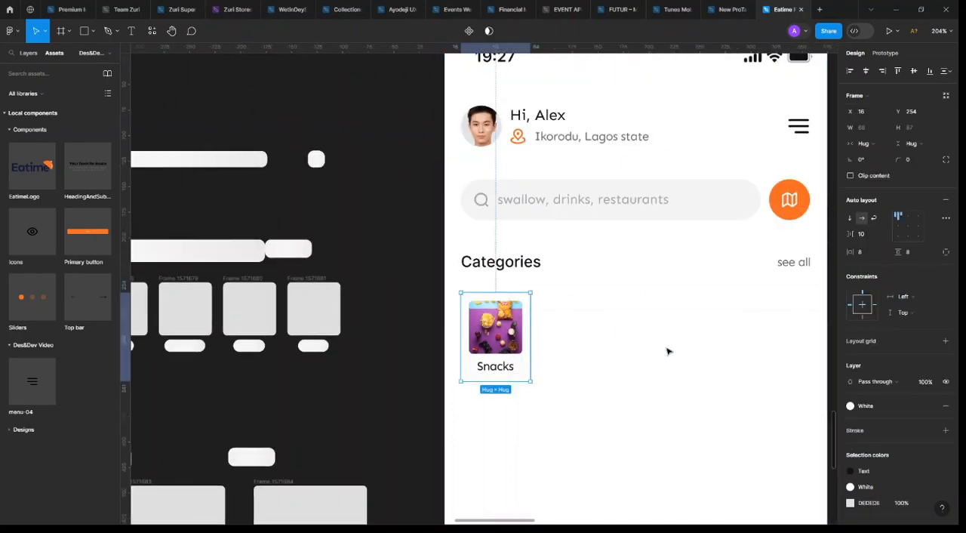
{"action": "left_click", "coordinate": [667, 350]}
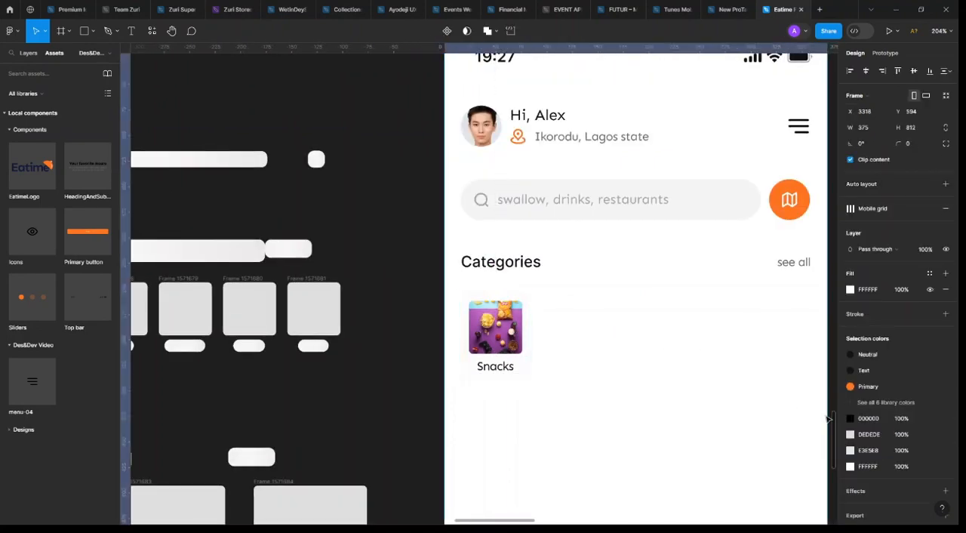
{"action": "left_click", "coordinate": [516, 339]}
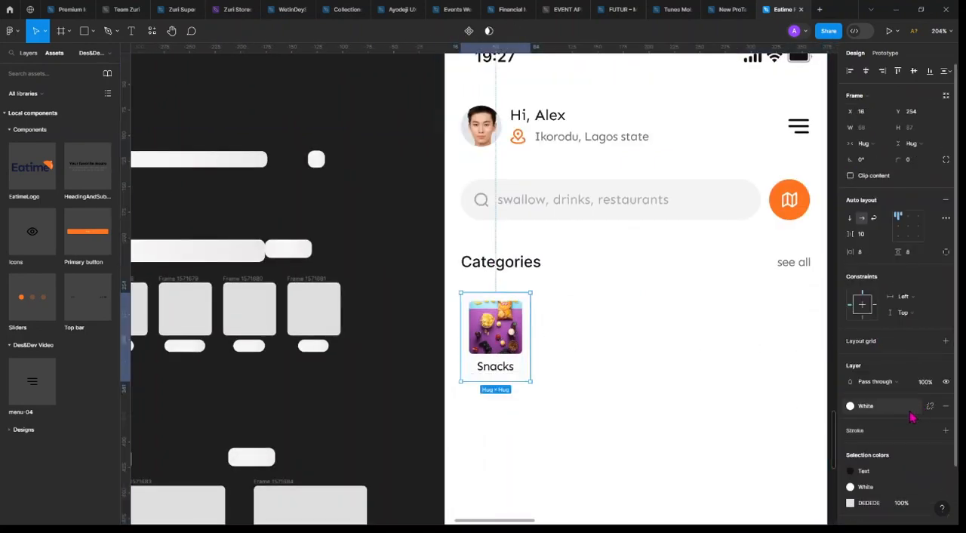
{"action": "left_click", "coordinate": [877, 408]}
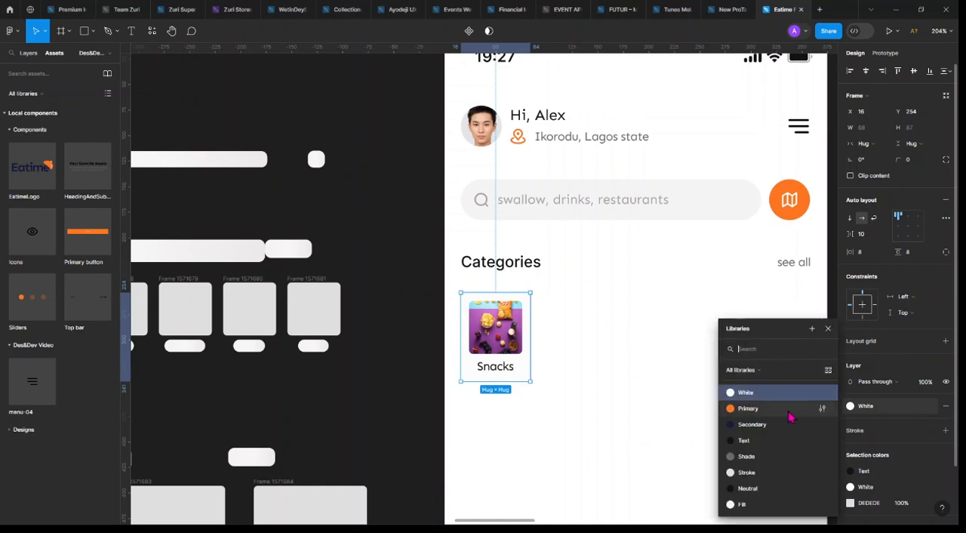
{"action": "left_click", "coordinate": [822, 392]}
{"action": "left_click", "coordinate": [642, 305]}
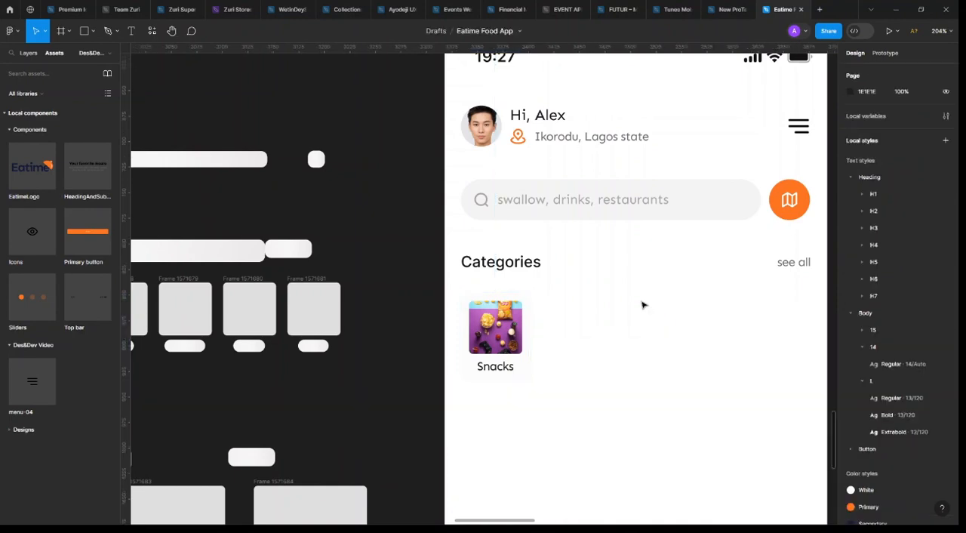
Set the Home frame's fill colour to FDFDFD
{"action": "left_click", "coordinate": [649, 342]}
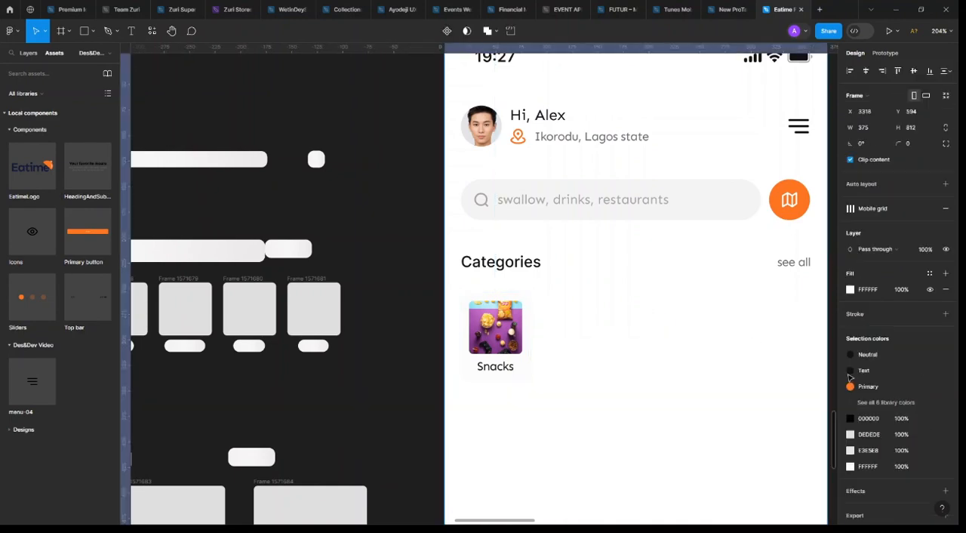
{"action": "left_click", "coordinate": [882, 293]}
{"action": "key", "text": "BackSpace"}
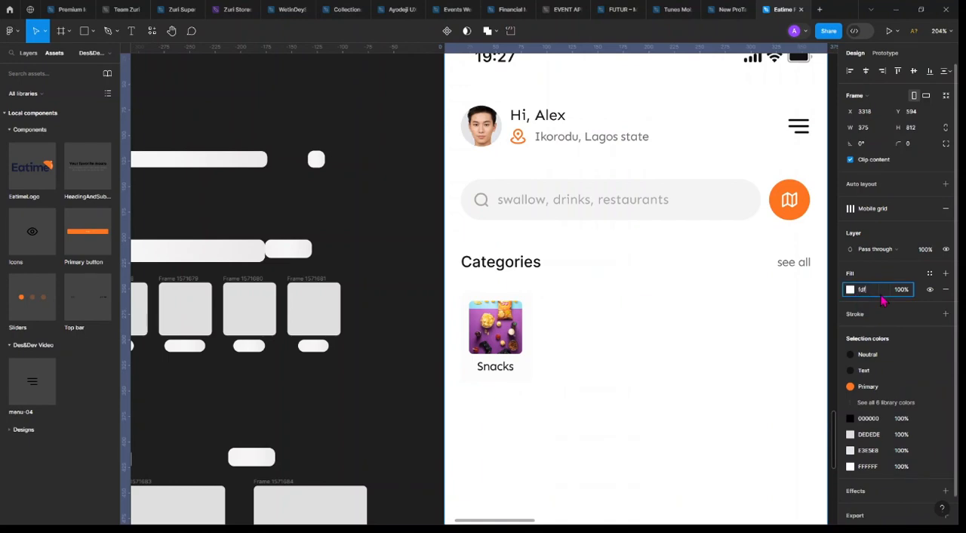
{"action": "type", "text": "fdfdfd"}
{"action": "key", "text": "Return"}
{"action": "left_click", "coordinate": [498, 347]}
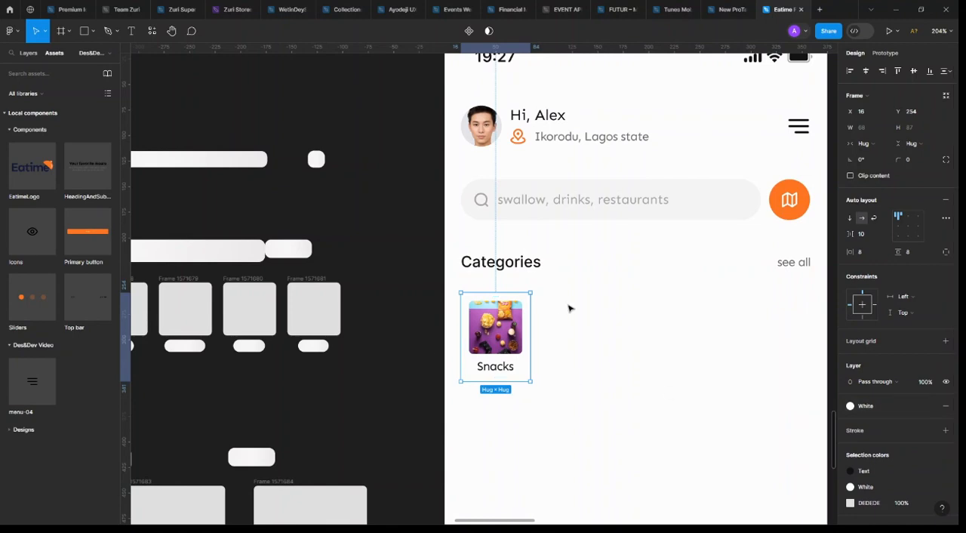
Set the Home frame's fill colour to FCFCFC
{"action": "double_click", "coordinate": [599, 336]}
{"action": "scroll", "coordinate": [420, 301], "scroll_direction": "down", "scroll_amount": 2}
{"action": "scroll", "coordinate": [419, 300], "scroll_direction": "right", "scroll_amount": 2}
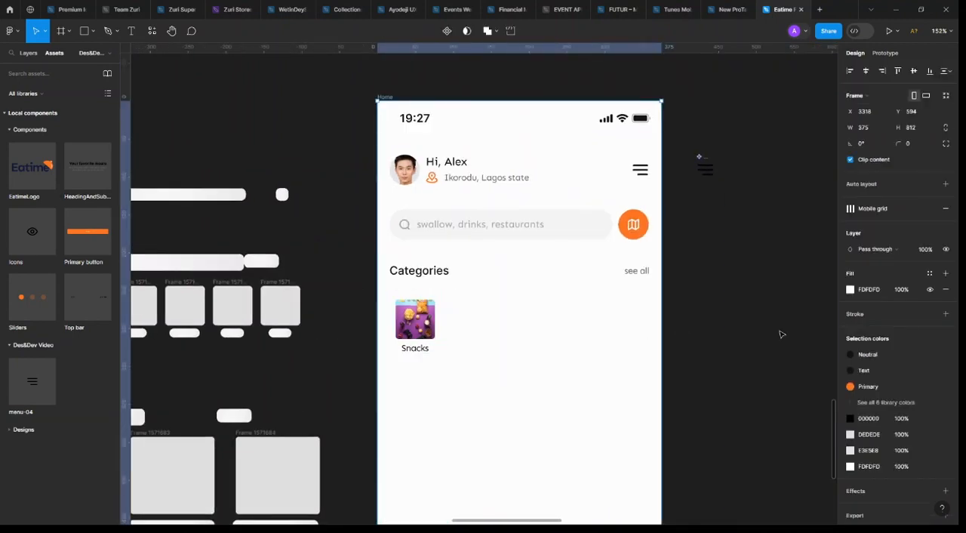
{"action": "left_click", "coordinate": [886, 295]}
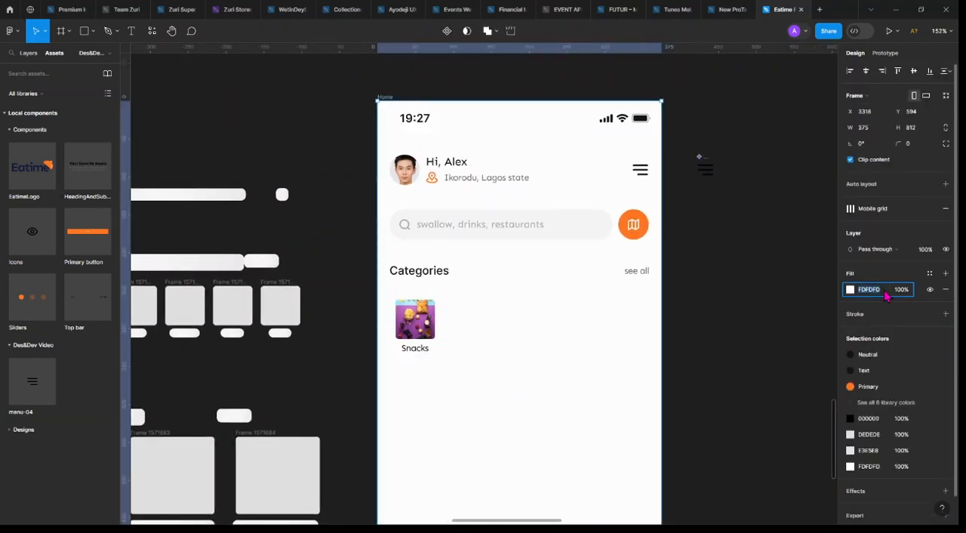
{"action": "type", "text": "fcfcfc"}
{"action": "key", "text": "Return"}
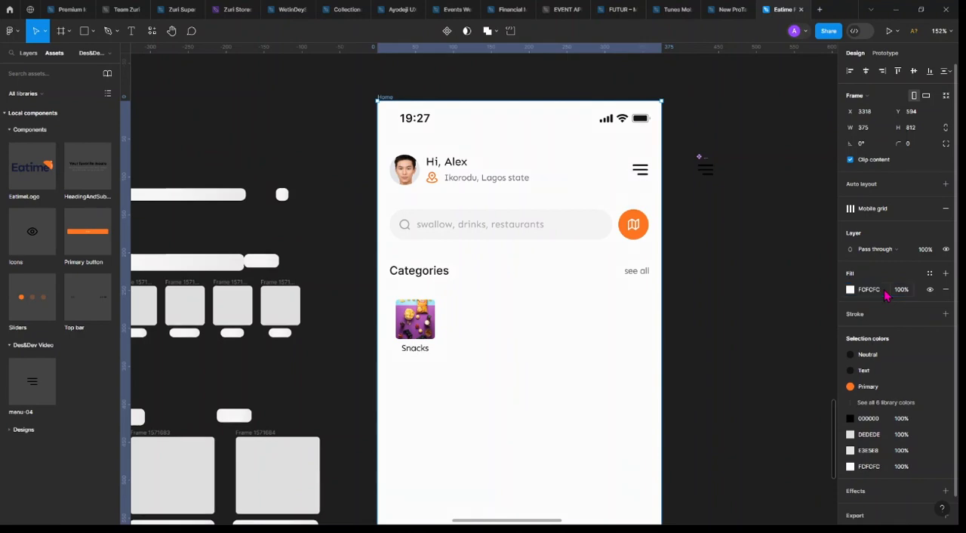
{"action": "left_click", "coordinate": [711, 325]}
Edit the White colour style applied to the Snacks card, entering fefe as its hex colour
{"action": "scroll", "coordinate": [354, 381], "scroll_direction": "up", "scroll_amount": 5}
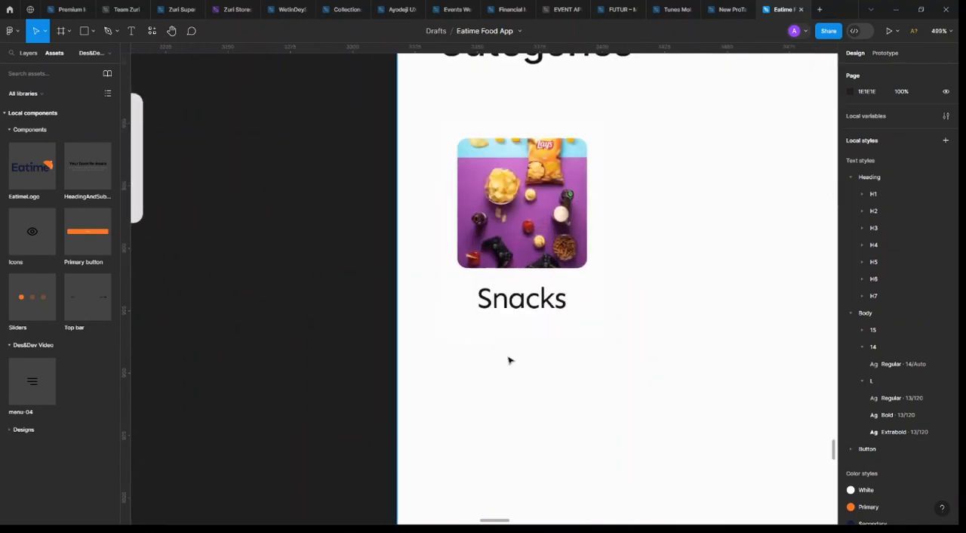
{"action": "left_click", "coordinate": [431, 348]}
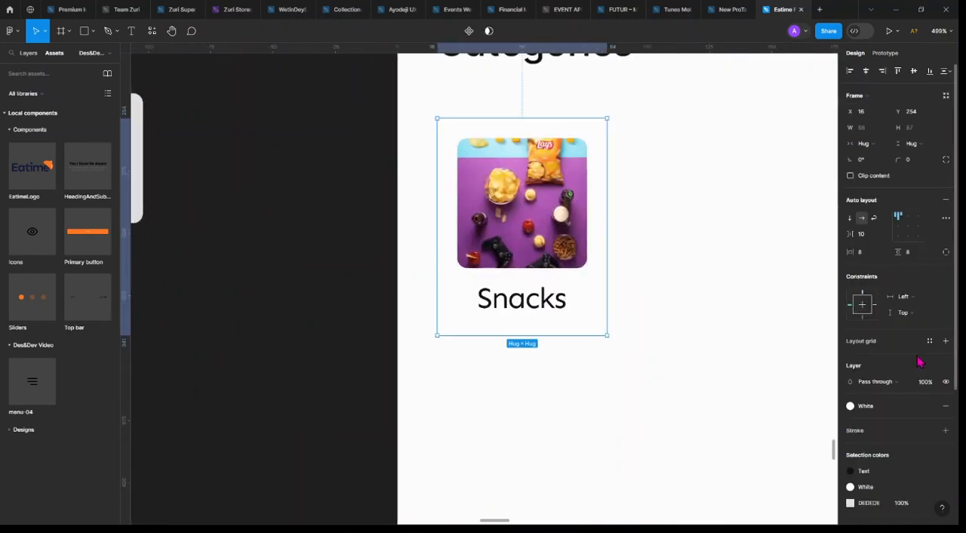
{"action": "left_click", "coordinate": [867, 406]}
{"action": "left_click", "coordinate": [822, 393]}
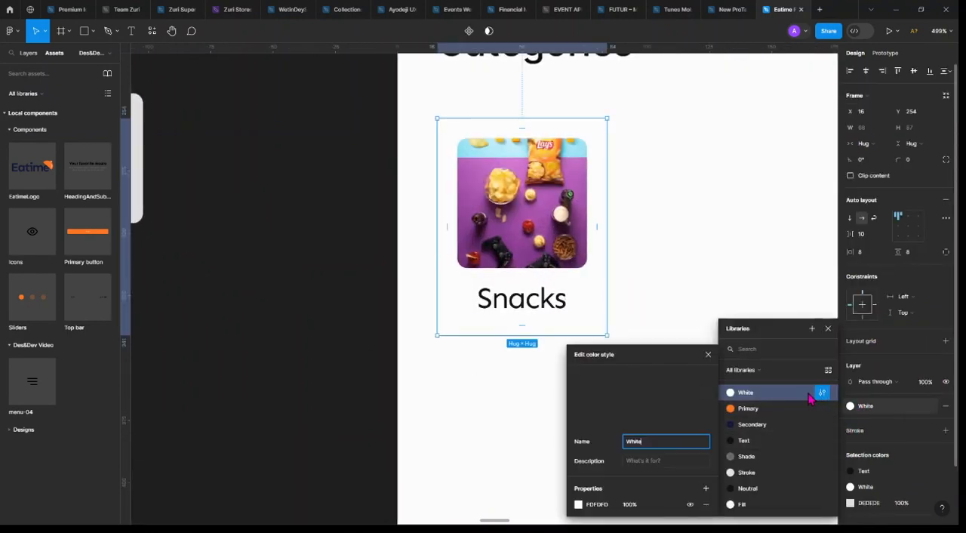
{"action": "left_click", "coordinate": [599, 505]}
{"action": "type", "text": "f"}
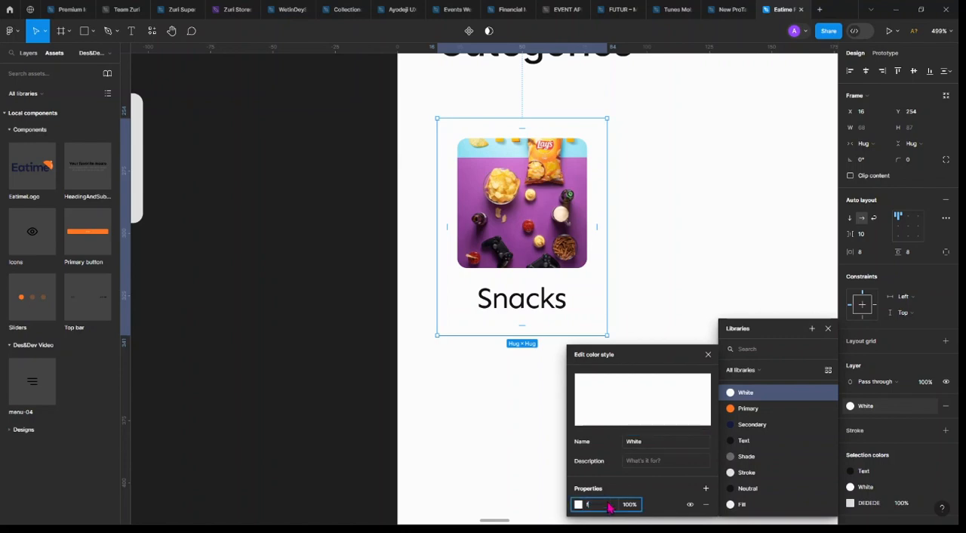
{"action": "type", "text": "afefe"}
{"action": "left_click", "coordinate": [658, 313]}
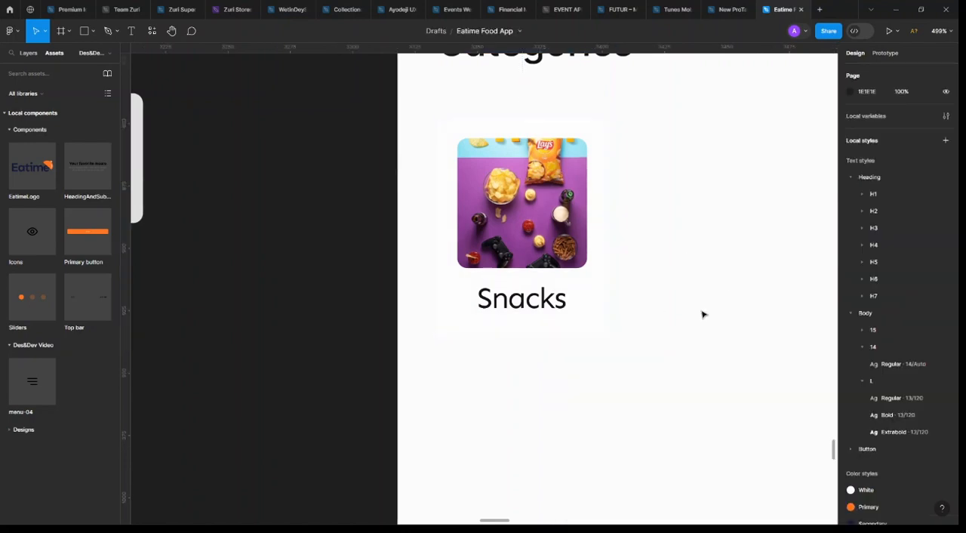
Set the Snacks card's corner radius to 8
{"action": "left_click", "coordinate": [575, 297]}
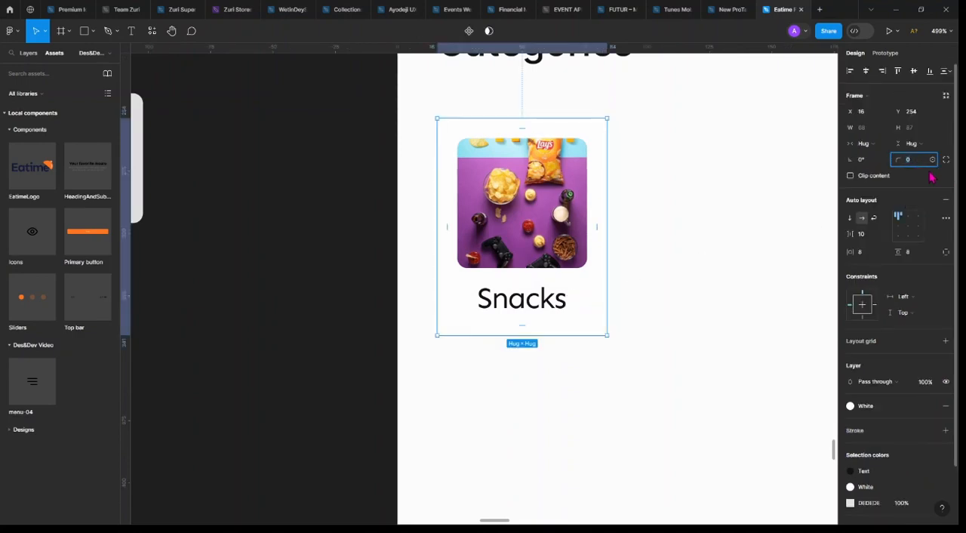
{"action": "left_click", "coordinate": [638, 367]}
{"action": "scroll", "coordinate": [630, 352], "scroll_direction": "down", "scroll_amount": 3}
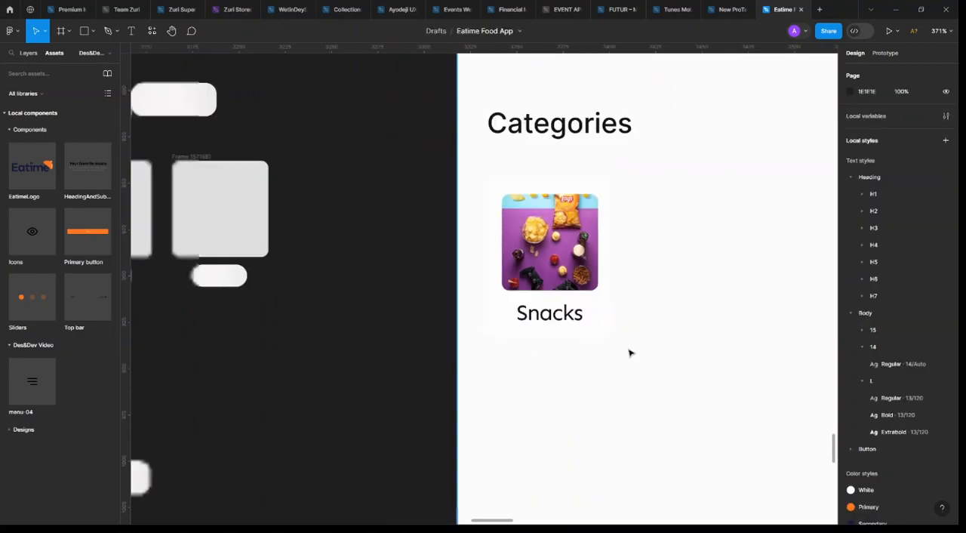
With the layout grids shown, duplicate the Snacks card beside itself at X 92, Y 254 and turn the original card into a component
{"action": "left_click", "coordinate": [580, 240]}
{"action": "scroll", "coordinate": [562, 239], "scroll_direction": "right", "scroll_amount": 3}
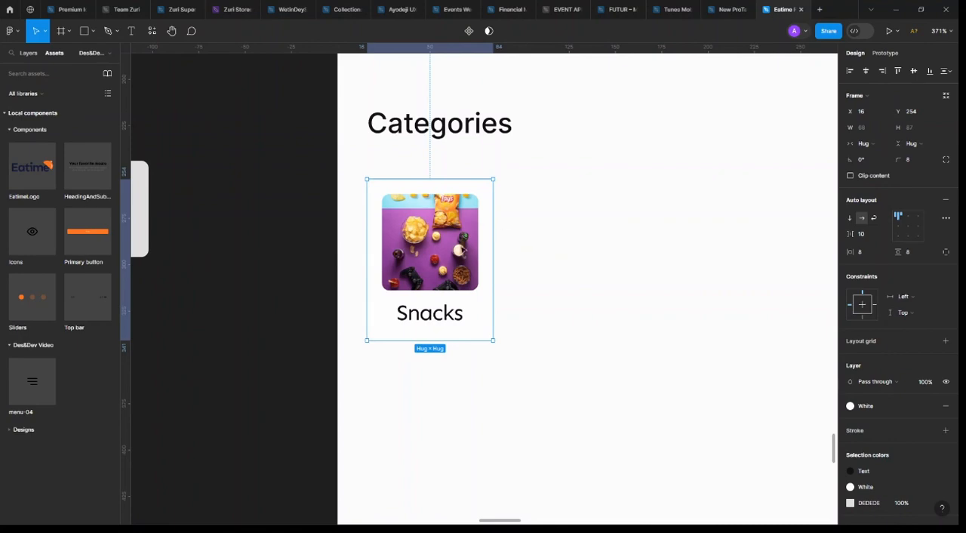
{"action": "key", "text": "ctrl+g"}
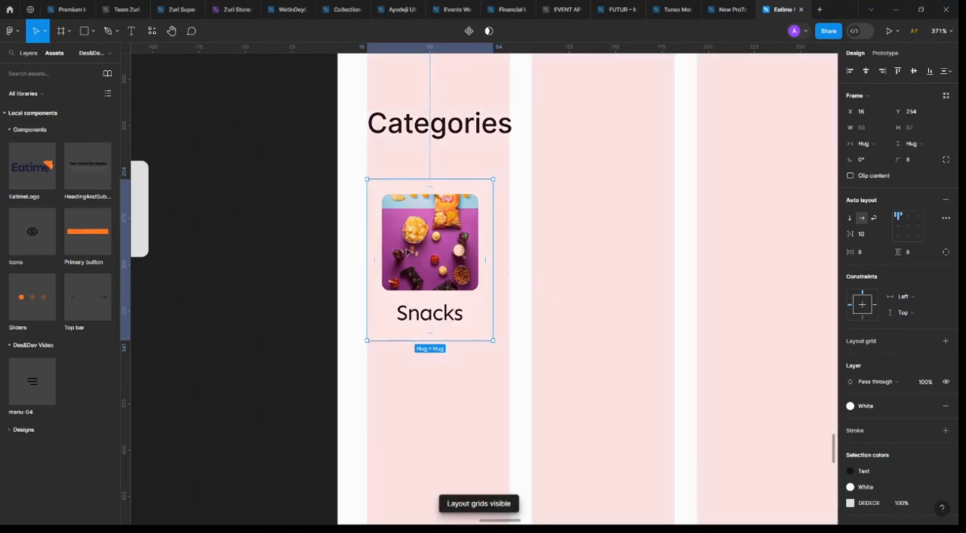
{"action": "left_click_drag", "start_coordinate": [393, 265], "coordinate": [535, 266]}
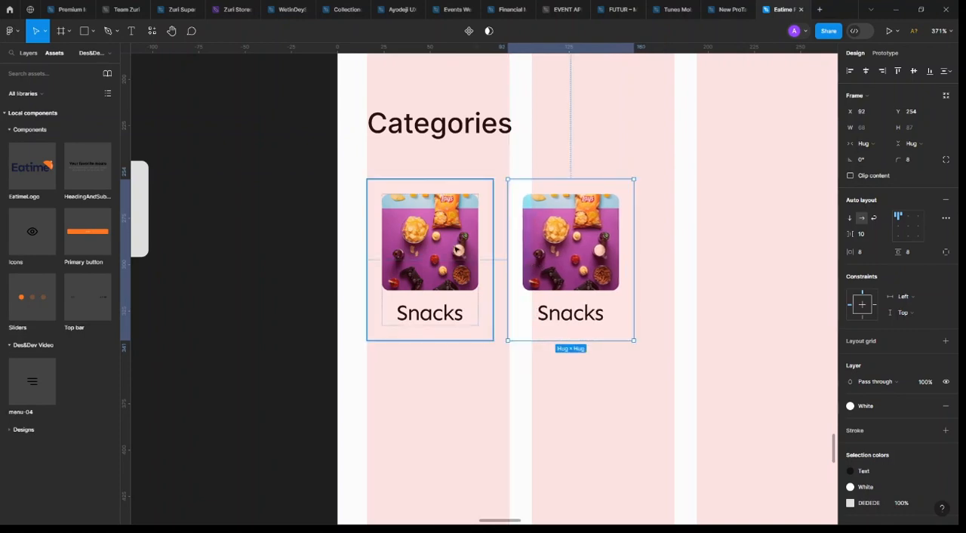
{"action": "left_click", "coordinate": [457, 250]}
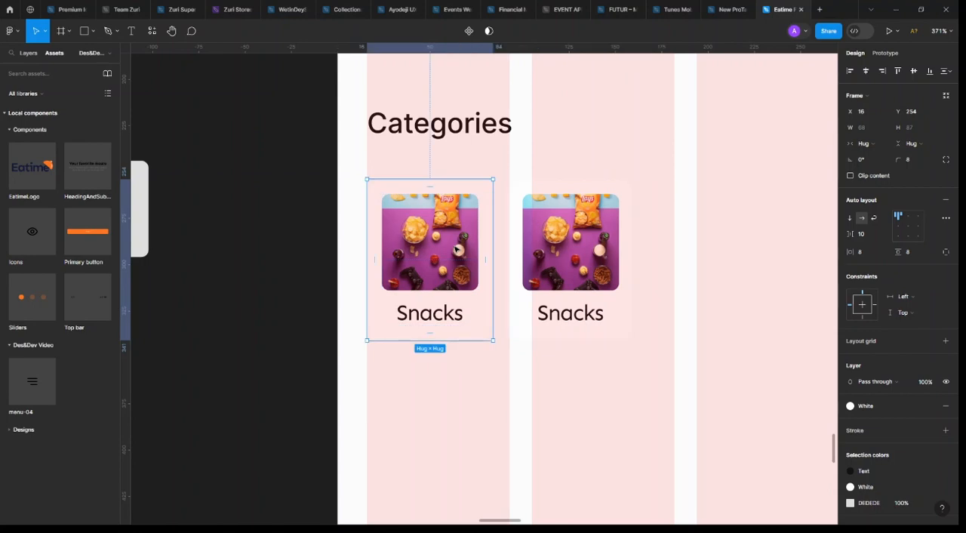
{"action": "left_click", "coordinate": [469, 30]}
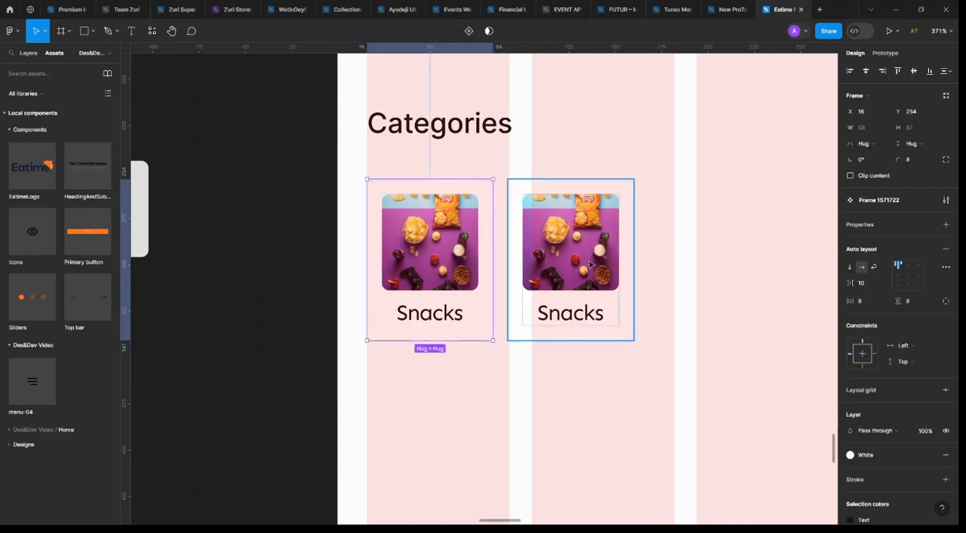
Move the Snacks card component out of the Home frame onto the empty canvas beside it, at X 3131, Y 537
{"action": "scroll", "coordinate": [572, 264], "scroll_direction": "down", "scroll_amount": 3}
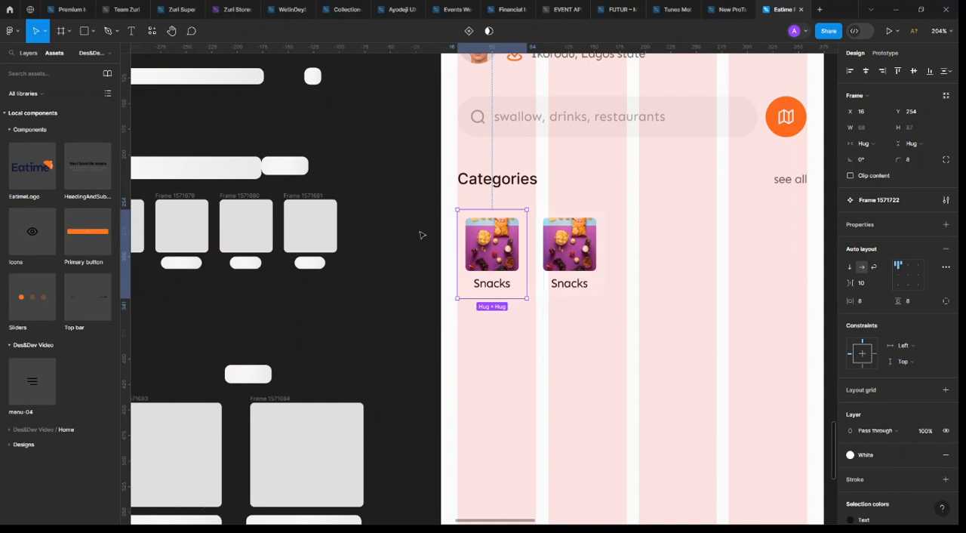
{"action": "scroll", "coordinate": [421, 235], "scroll_direction": "down", "scroll_amount": 2}
{"action": "scroll", "coordinate": [453, 256], "scroll_direction": "up", "scroll_amount": 3}
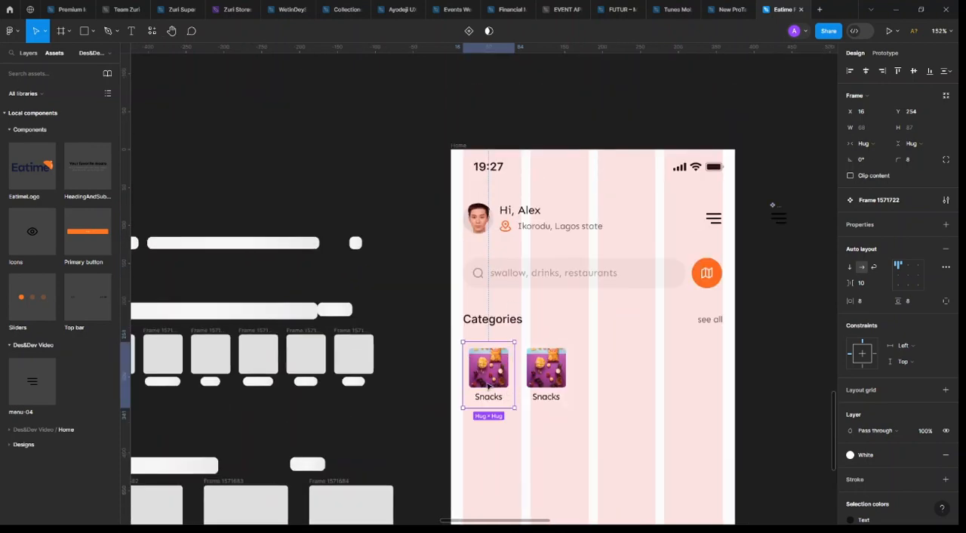
{"action": "scroll", "coordinate": [487, 386], "scroll_direction": "up", "scroll_amount": 3}
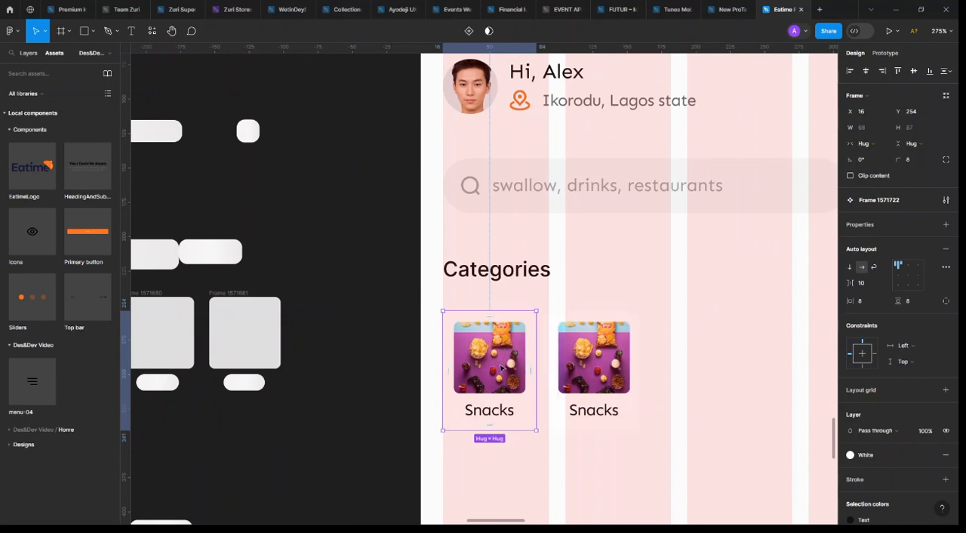
{"action": "scroll", "coordinate": [504, 363], "scroll_direction": "down", "scroll_amount": 3}
{"action": "left_click_drag", "start_coordinate": [414, 183], "coordinate": [351, 115]}
{"action": "scroll", "coordinate": [345, 90], "scroll_direction": "up", "scroll_amount": 5}
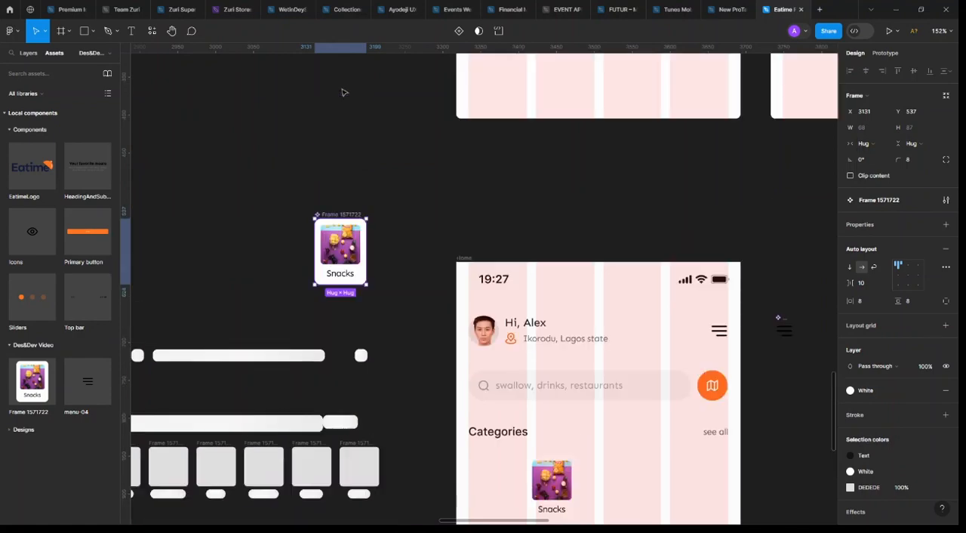
{"action": "scroll", "coordinate": [310, 309], "scroll_direction": "up", "scroll_amount": 5}
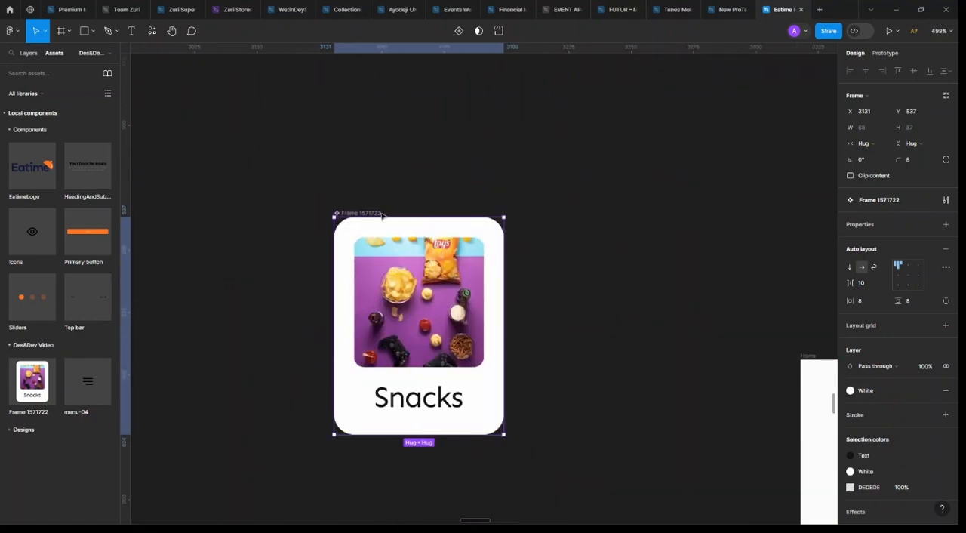
{"action": "double_click", "coordinate": [398, 278]}
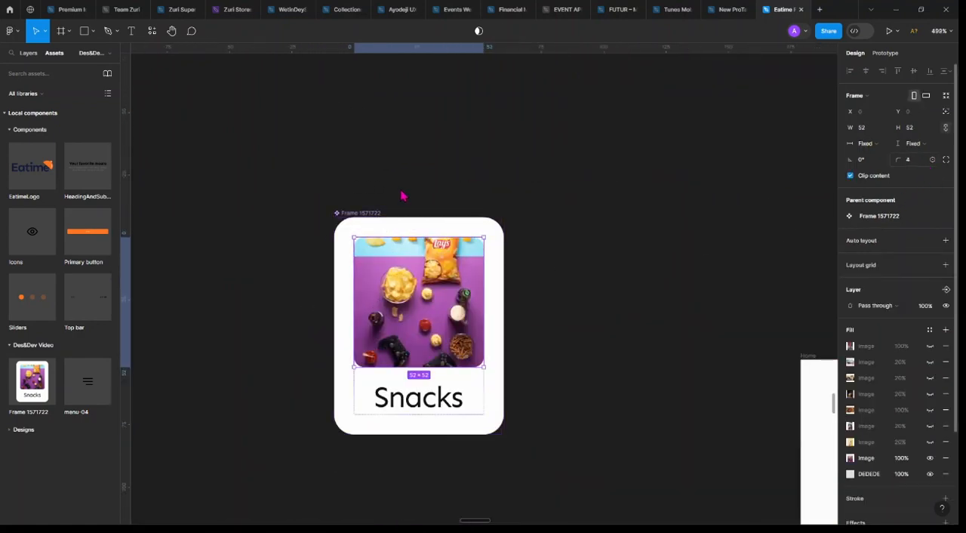
{"action": "left_click", "coordinate": [387, 224]}
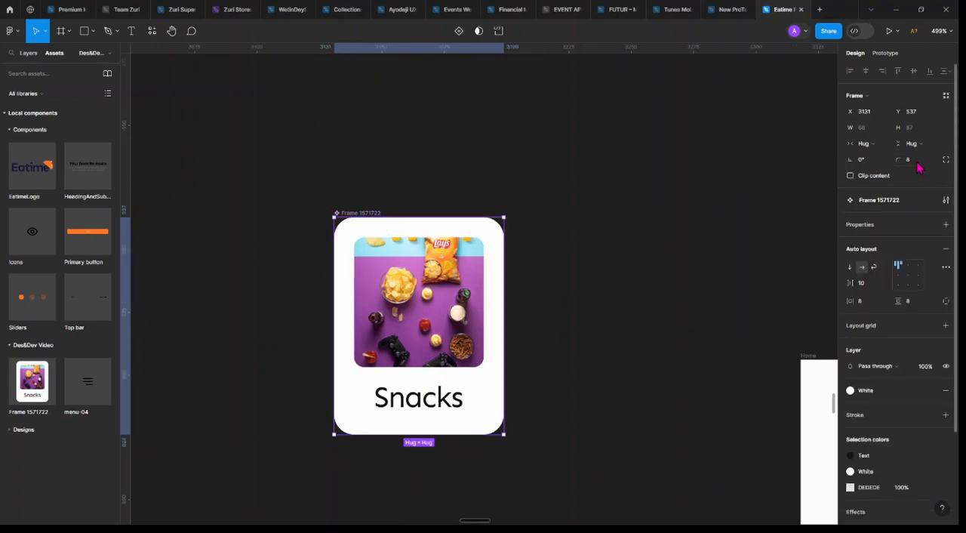
{"action": "left_click", "coordinate": [913, 161]}
{"action": "key", "text": "Return"}
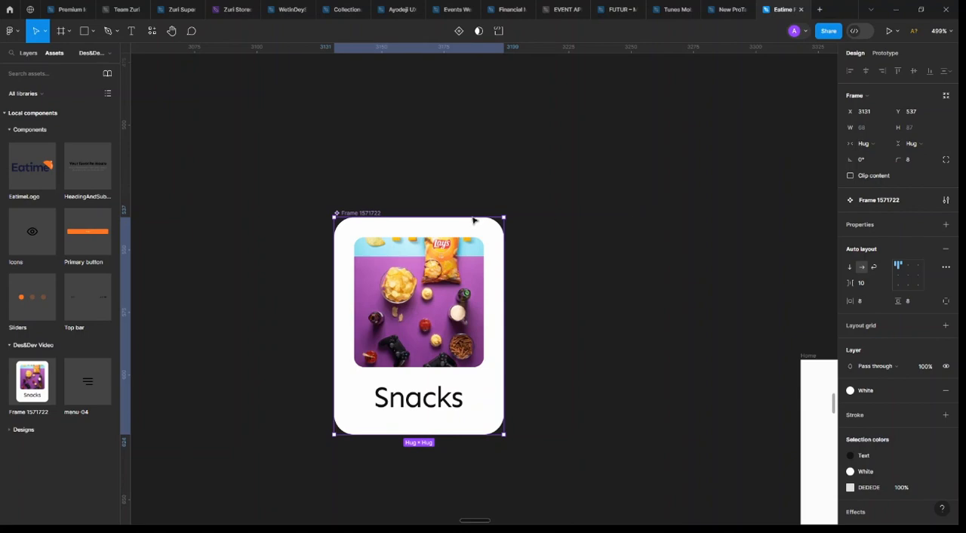
Rename the Snacks card component as Category cards
{"action": "left_click", "coordinate": [358, 207]}
{"action": "left_click", "coordinate": [362, 212]}
{"action": "double_click", "coordinate": [362, 212]}
{"action": "type", "text": "Category"}
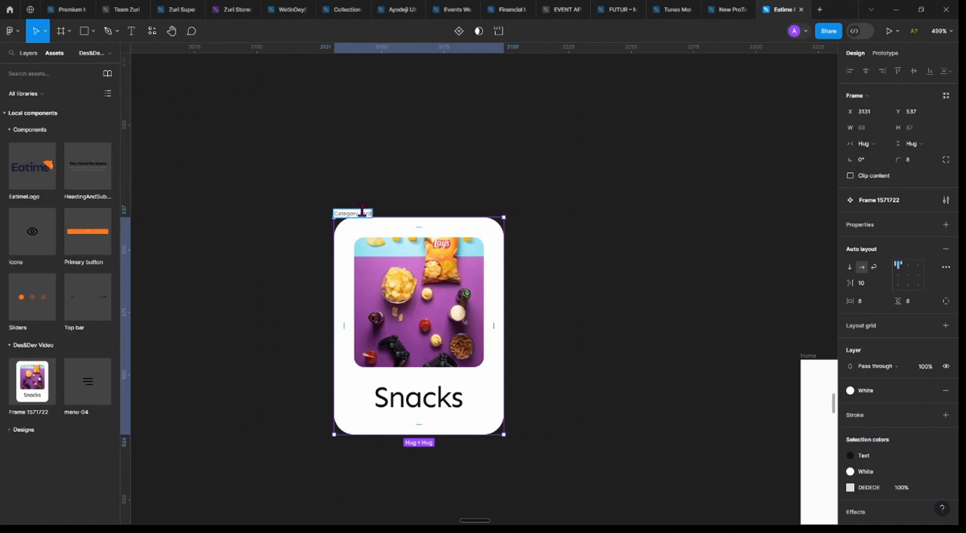
{"action": "key", "text": "Return"}
Set the auto layout spacing between the image and the Snacks label in the Category cards component to 4
{"action": "scroll", "coordinate": [317, 262], "scroll_direction": "down", "scroll_amount": 3}
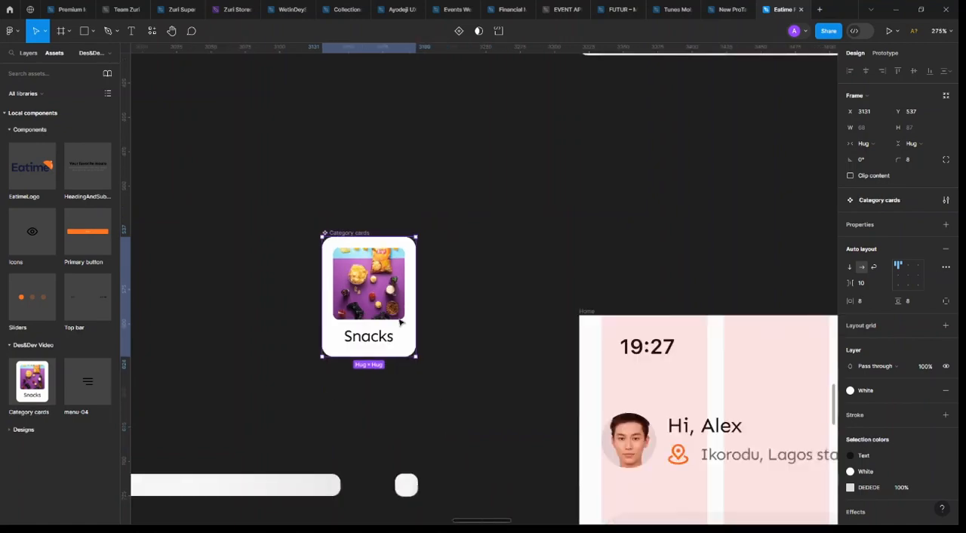
{"action": "scroll", "coordinate": [365, 320], "scroll_direction": "up", "scroll_amount": 3}
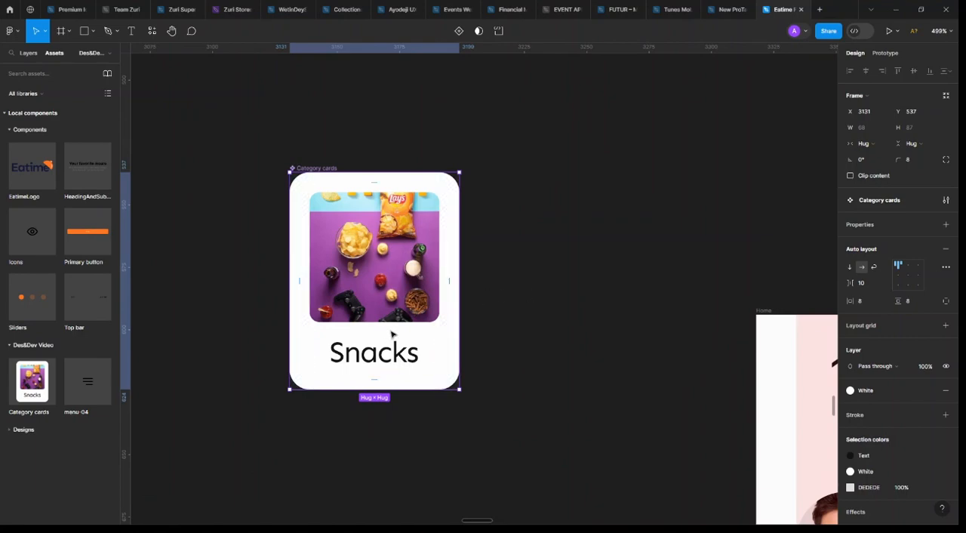
{"action": "mouse_move", "coordinate": [851, 284]}
{"action": "left_mouse_down"}
{"action": "mouse_move", "coordinate": [869, 281]}
{"action": "mouse_move", "coordinate": [855, 283]}
{"action": "left_mouse_up"}
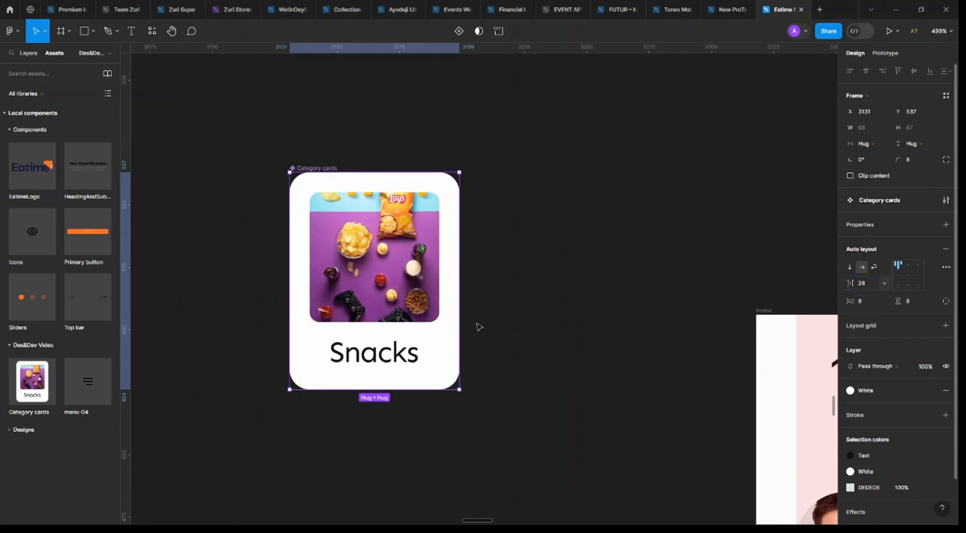
{"action": "double_click", "coordinate": [406, 332]}
{"action": "left_click", "coordinate": [871, 278]}
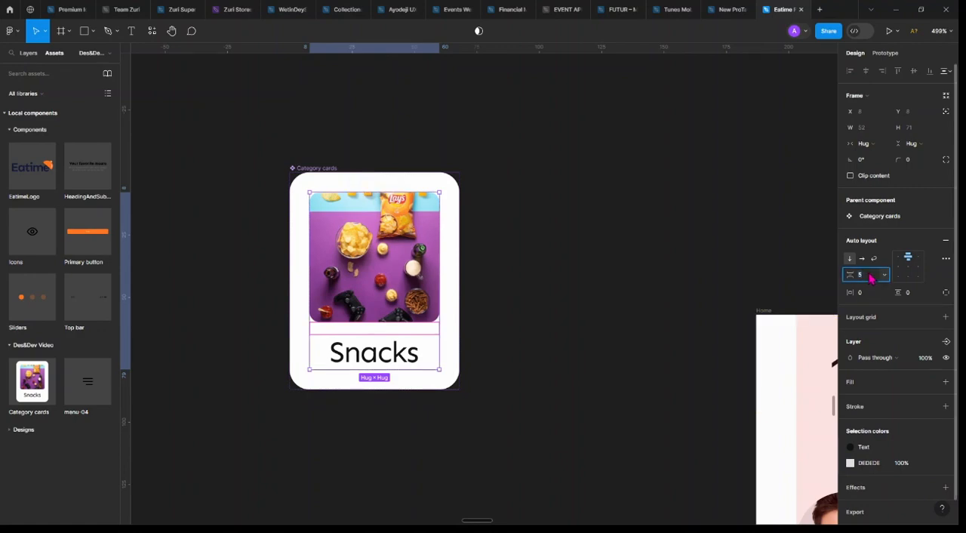
{"action": "type", "text": "4"}
{"action": "key", "text": "Return"}
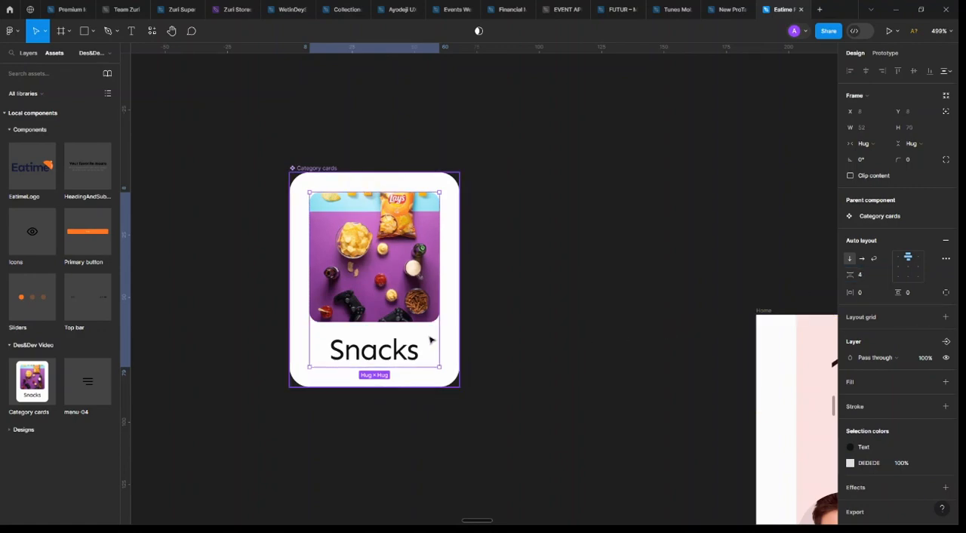
Try a spacing of 0 between the component's image and label, and compare it with the card copy on the Home frame
{"action": "left_click", "coordinate": [869, 280]}
{"action": "type", "text": "0"}
{"action": "key", "text": "Return"}
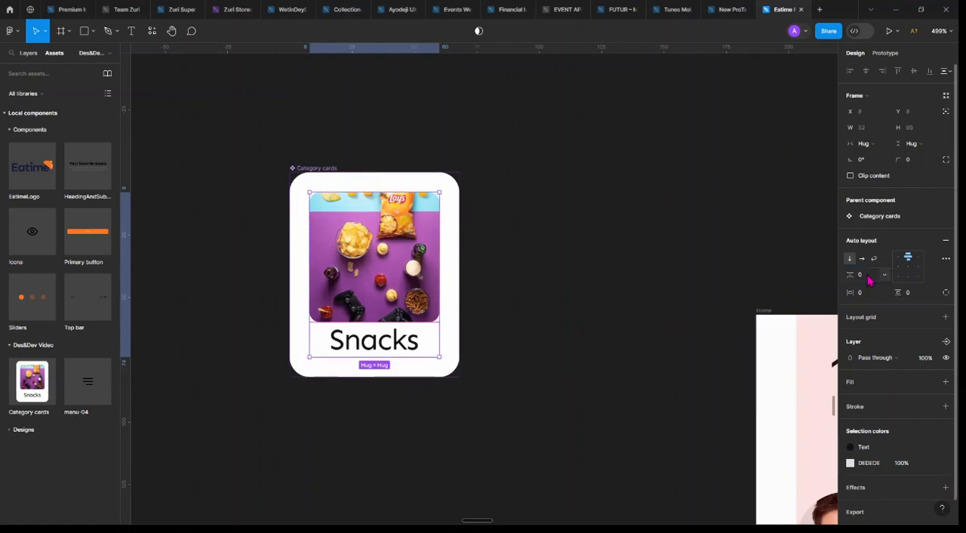
{"action": "left_click", "coordinate": [550, 335]}
{"action": "scroll", "coordinate": [551, 334], "scroll_direction": "down", "scroll_amount": 3}
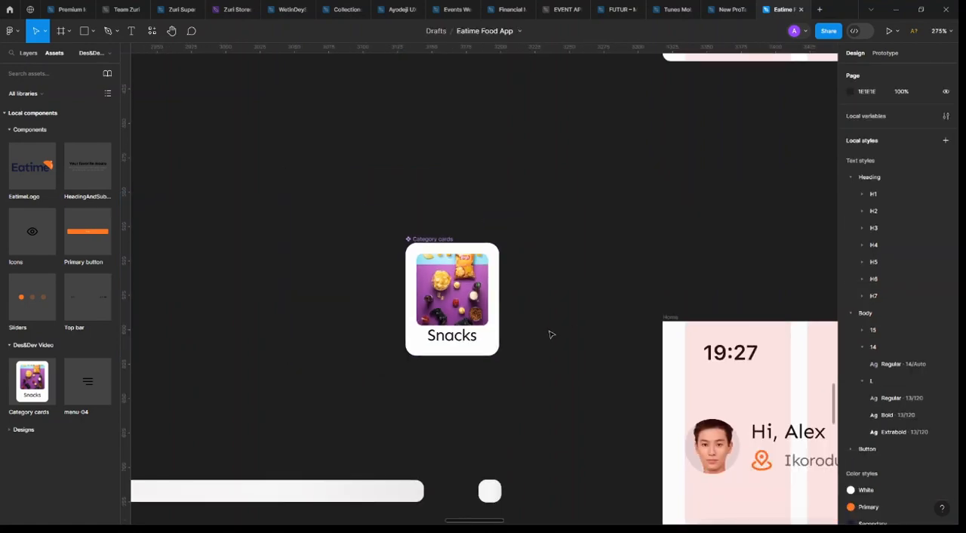
{"action": "scroll", "coordinate": [551, 334], "scroll_direction": "right", "scroll_amount": 2}
{"action": "scroll", "coordinate": [550, 334], "scroll_direction": "down", "scroll_amount": 5}
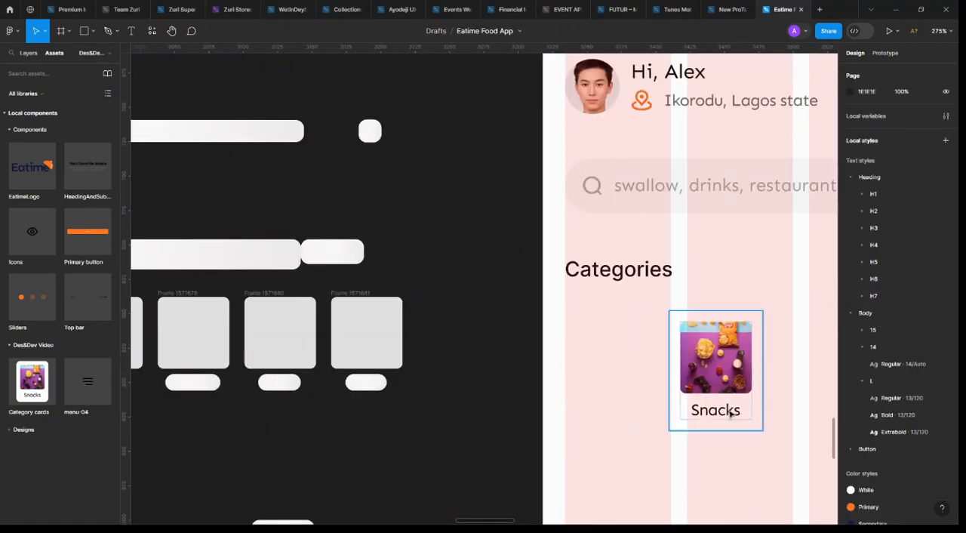
{"action": "left_click", "coordinate": [729, 414]}
{"action": "scroll", "coordinate": [729, 411], "scroll_direction": "down", "scroll_amount": 3}
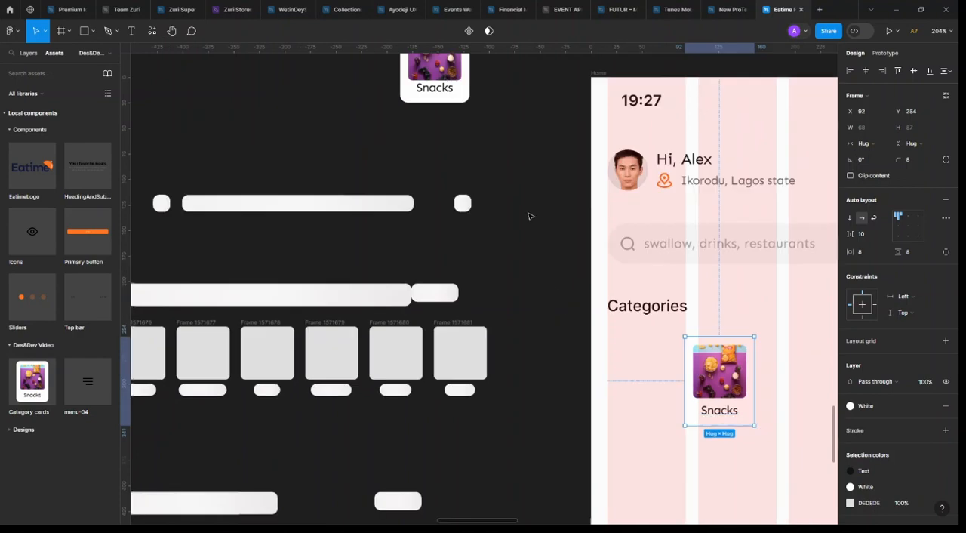
{"action": "scroll", "coordinate": [498, 189], "scroll_direction": "up", "scroll_amount": 2}
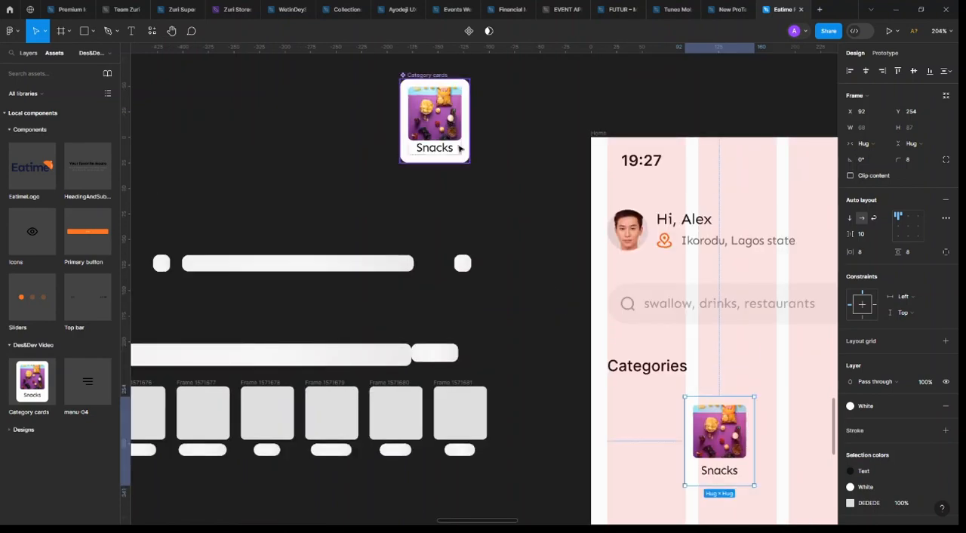
Set the spacing between the image and label in the Category cards component back to 4
{"action": "double_click", "coordinate": [459, 152]}
{"action": "key", "text": "shift+a"}
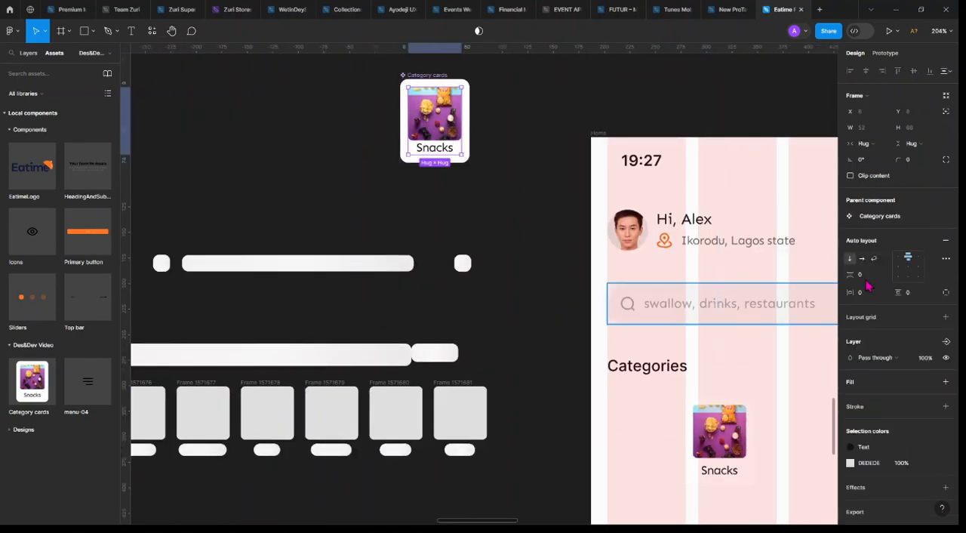
{"action": "key", "text": "Return"}
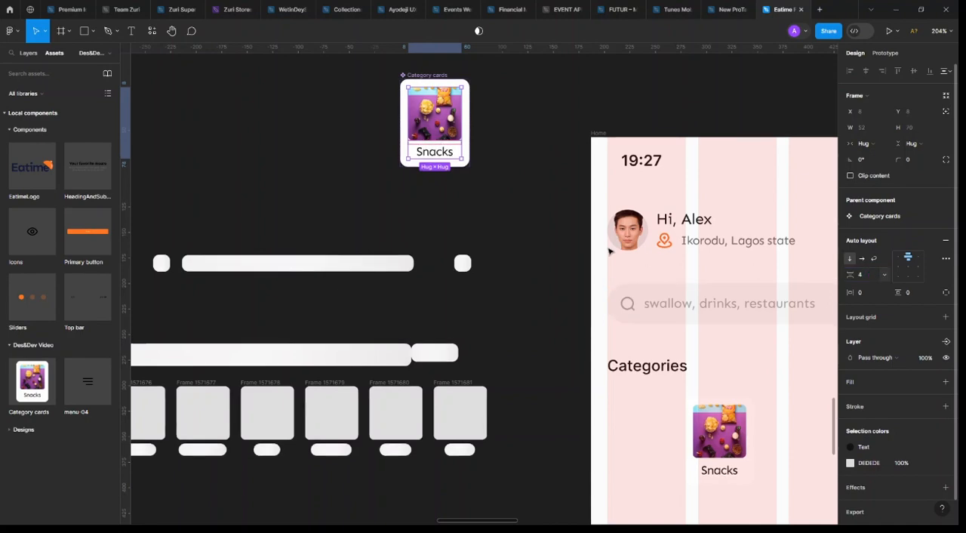
Try a vertical and horizontal padding of 4 on the Category cards component
{"action": "left_click", "coordinate": [467, 103]}
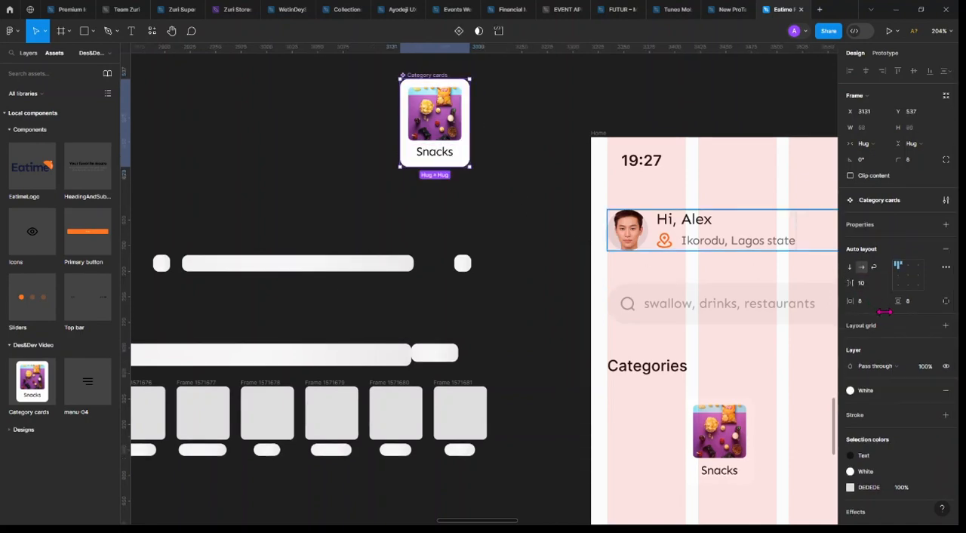
{"action": "left_click", "coordinate": [917, 299]}
{"action": "type", "text": "4"}
{"action": "left_click", "coordinate": [871, 302]}
{"action": "type", "text": "4"}
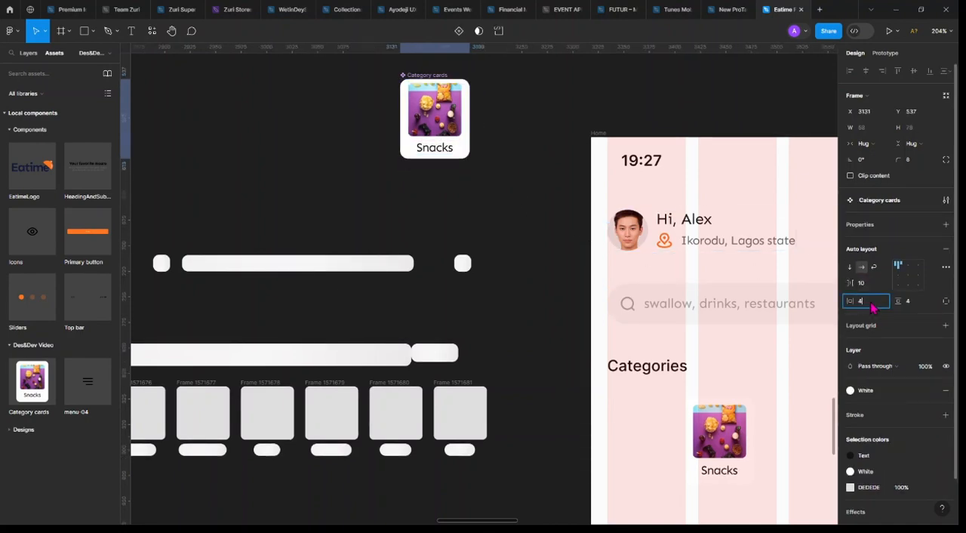
{"action": "key", "text": "Return"}
{"action": "left_click", "coordinate": [563, 267]}
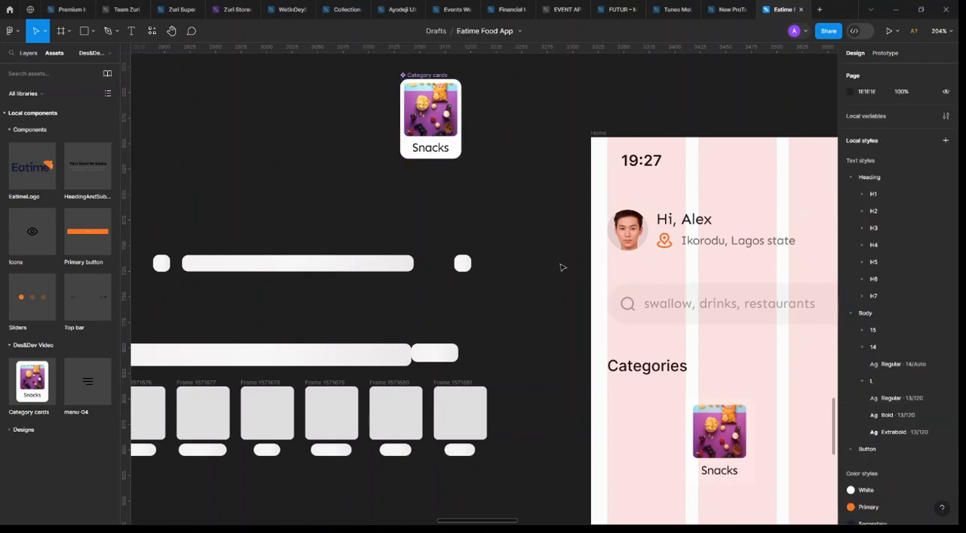
Undo the padding changes on the Category cards component
{"action": "key", "text": "ctrl+z"}
{"action": "key", "text": "ctrl+z"}
{"action": "key", "text": "ctrl+z"}
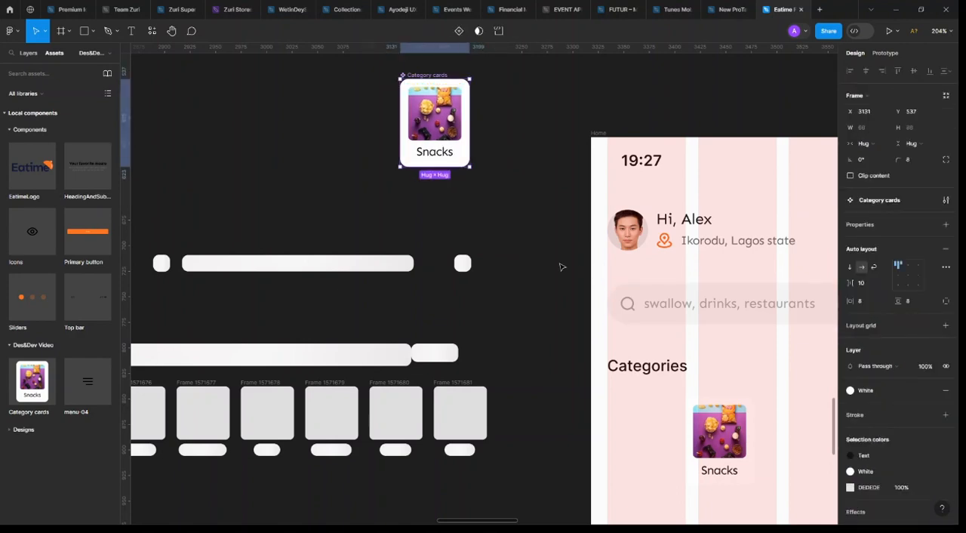
Set the font size of the Snacks label in the Category cards component to 10
{"action": "double_click", "coordinate": [450, 155]}
{"action": "scroll", "coordinate": [465, 148], "scroll_direction": "up", "scroll_amount": 3}
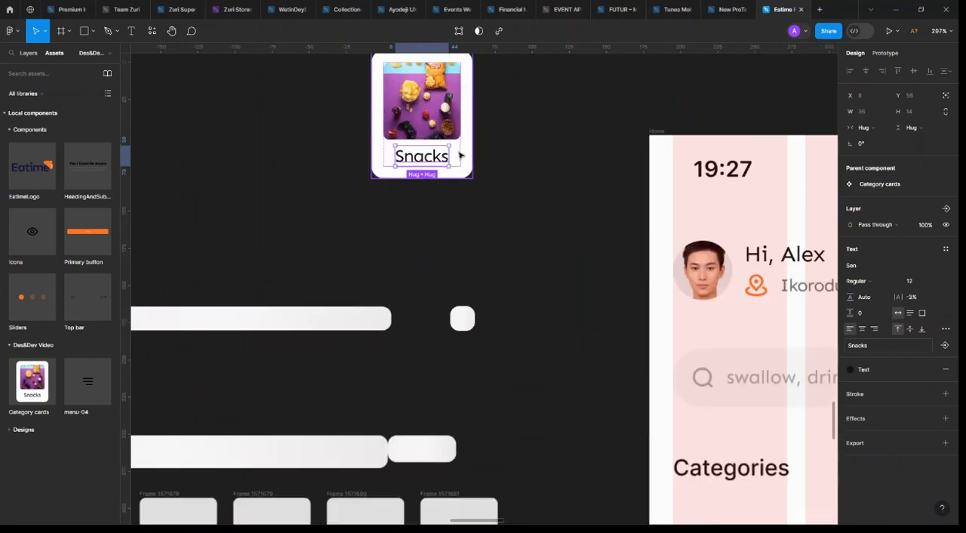
{"action": "left_click", "coordinate": [458, 156]}
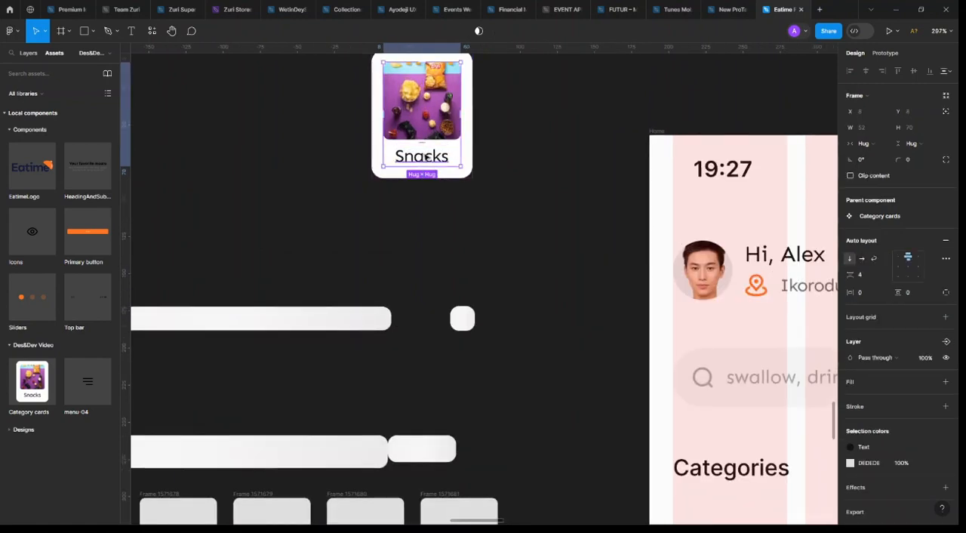
{"action": "left_click", "coordinate": [426, 156]}
{"action": "left_click", "coordinate": [601, 249]}
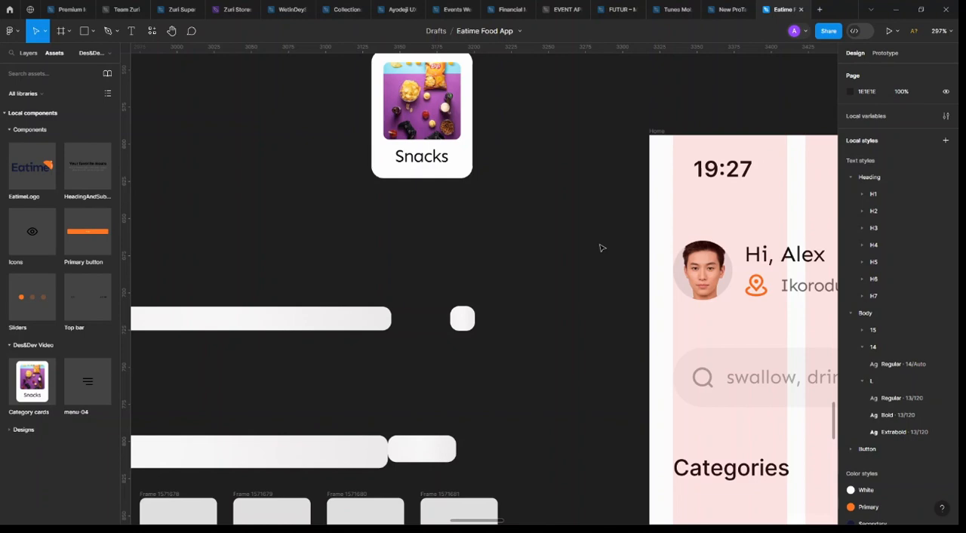
{"action": "double_click", "coordinate": [440, 160]}
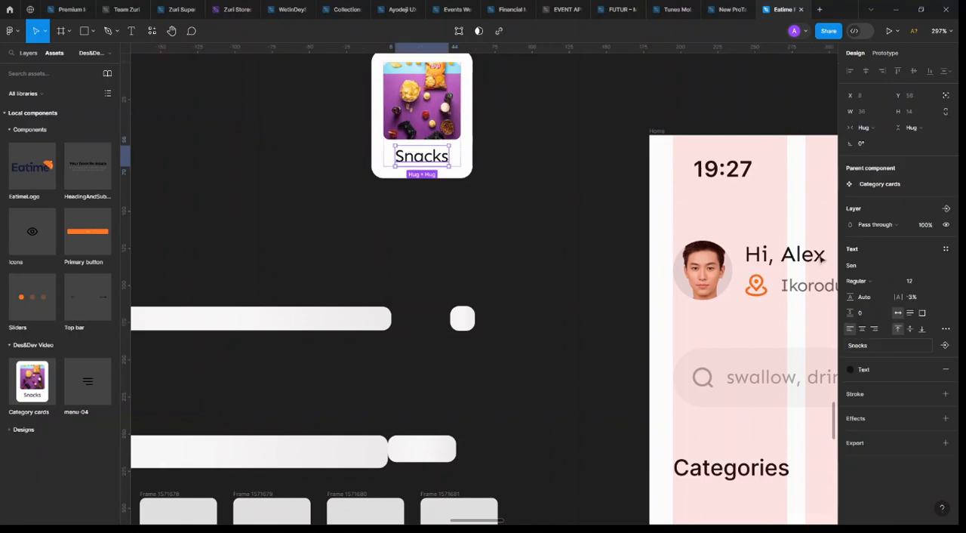
{"action": "left_click", "coordinate": [938, 286]}
{"action": "left_click", "coordinate": [922, 256]}
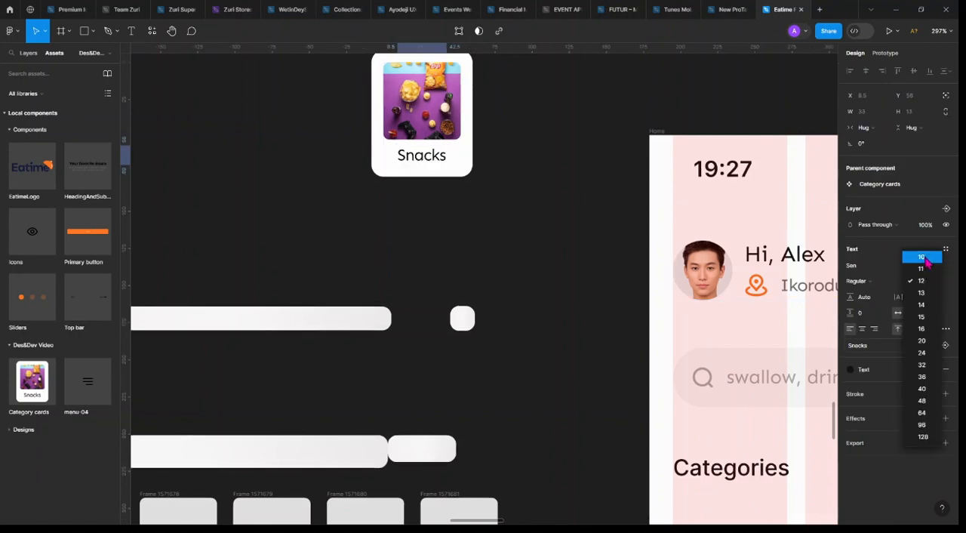
{"action": "left_click", "coordinate": [469, 208]}
Place a Category cards instance under the Home frame's Categories heading at X 11, Y 260, and delete the old Snacks card copy
{"action": "scroll", "coordinate": [467, 205], "scroll_direction": "down", "scroll_amount": 6}
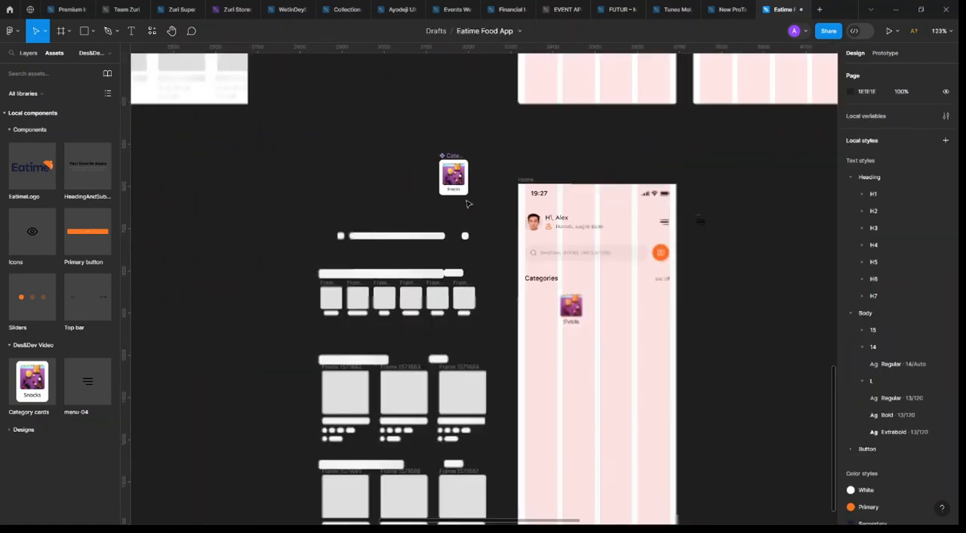
{"action": "scroll", "coordinate": [566, 355], "scroll_direction": "left", "scroll_amount": 2}
{"action": "scroll", "coordinate": [562, 353], "scroll_direction": "right", "scroll_amount": 3}
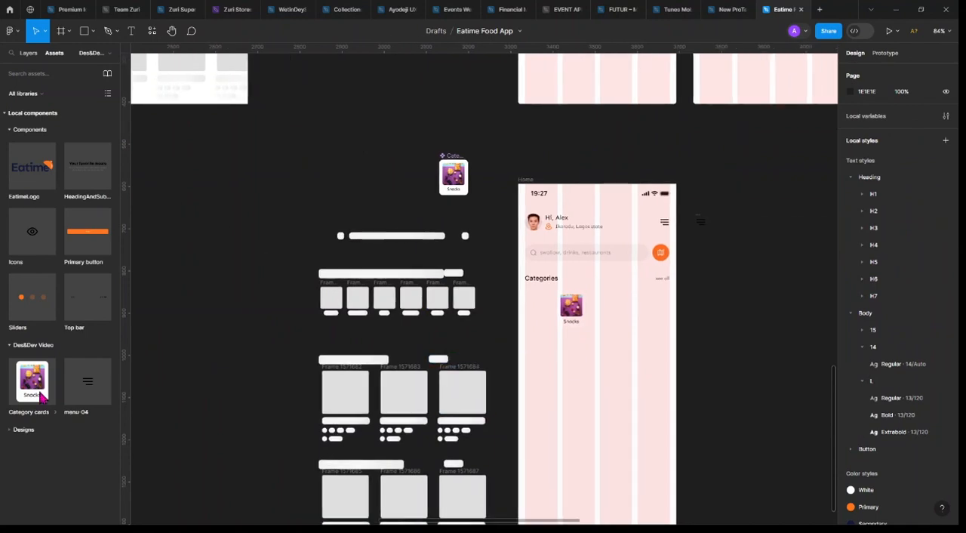
{"action": "left_click_drag", "start_coordinate": [547, 321], "coordinate": [539, 316]}
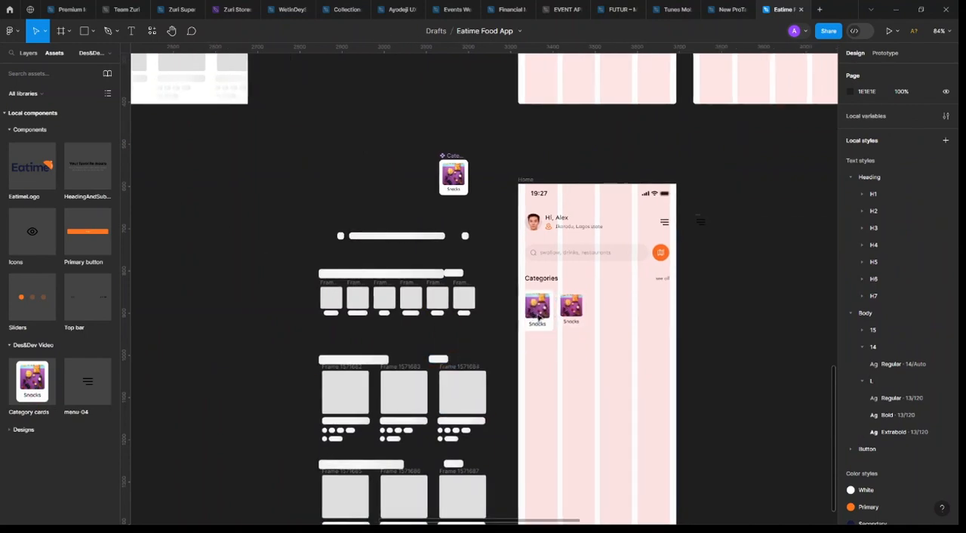
{"action": "scroll", "coordinate": [551, 319], "scroll_direction": "up", "scroll_amount": 8}
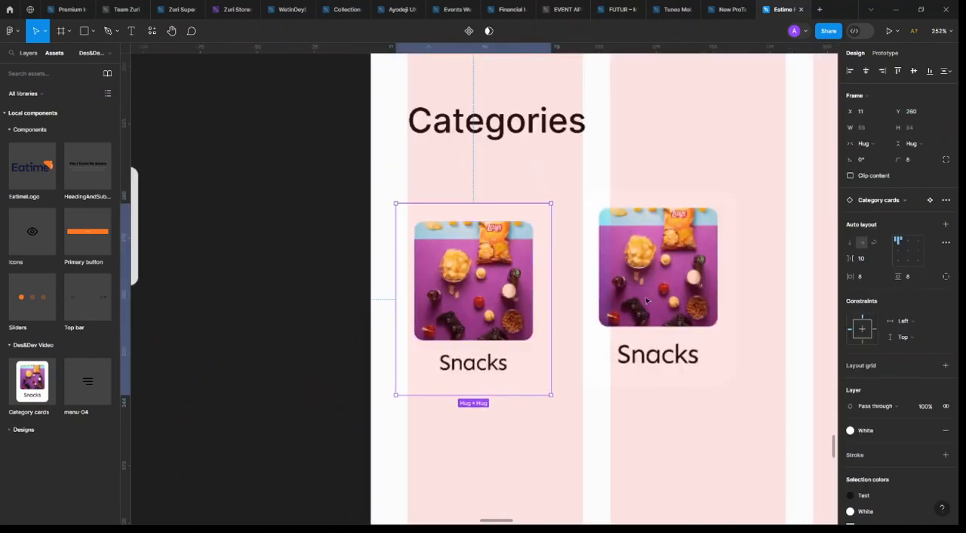
{"action": "left_click", "coordinate": [657, 296]}
{"action": "key", "text": "Delete"}
Align the Category cards instance with the Categories heading's starting edge and duplicate it beside itself at X 92, Y 261
{"action": "left_click", "coordinate": [447, 288]}
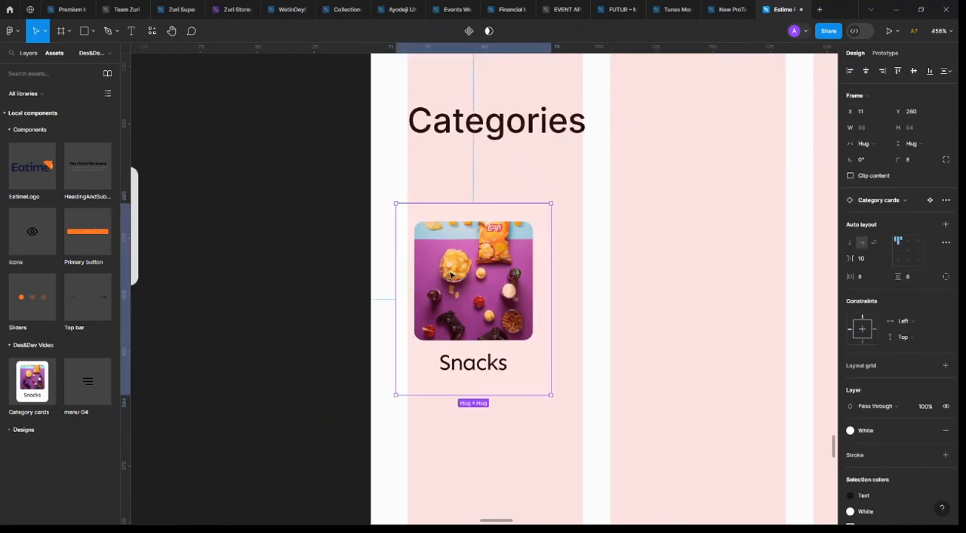
{"action": "mouse_move", "coordinate": [464, 270]}
{"action": "left_mouse_down"}
{"action": "mouse_move", "coordinate": [567, 302]}
{"action": "mouse_move", "coordinate": [648, 305]}
{"action": "left_mouse_up"}
{"action": "scroll", "coordinate": [630, 317], "scroll_direction": "down", "scroll_amount": 3}
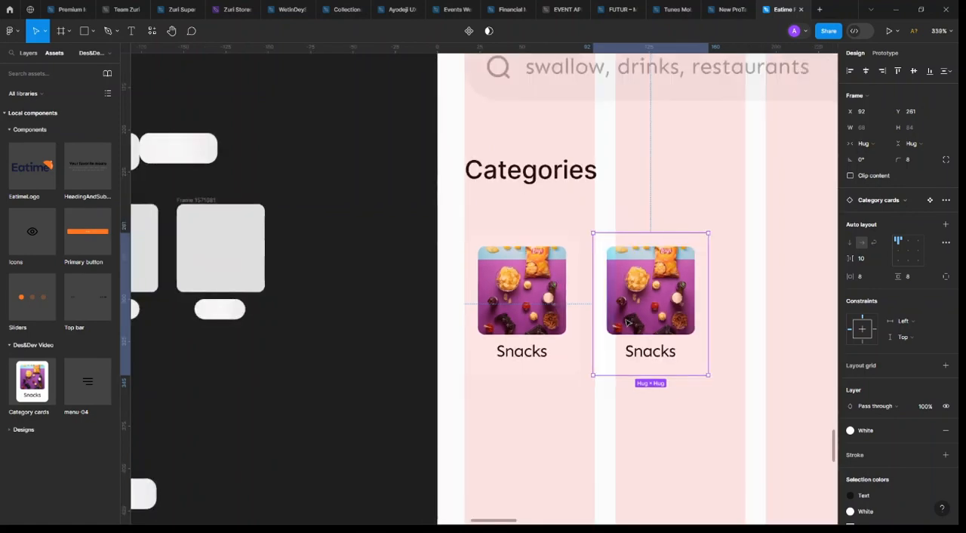
In the second category card's picture, hide the snacks image fill and set the ice cream image fill to 100% opacity
{"action": "scroll", "coordinate": [590, 358], "scroll_direction": "right", "scroll_amount": 4}
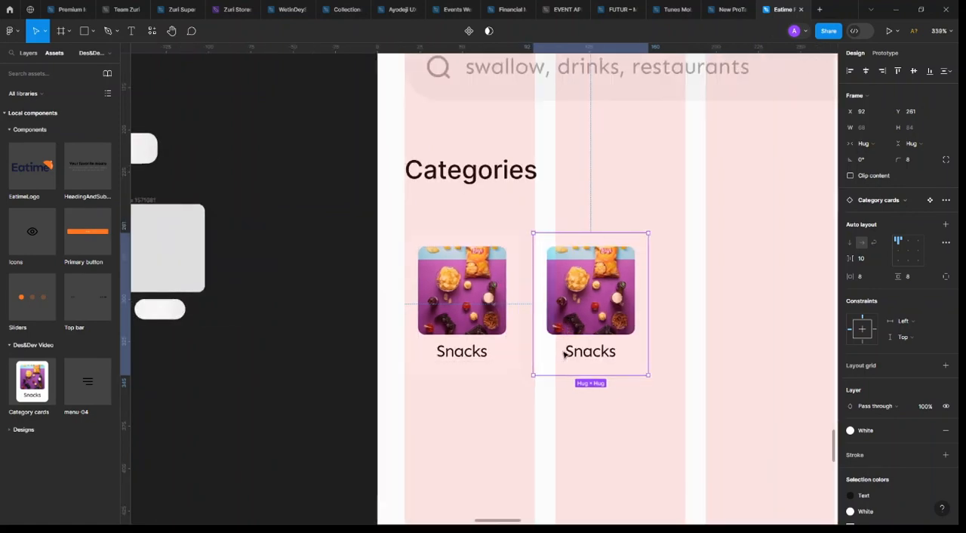
{"action": "double_click", "coordinate": [566, 309]}
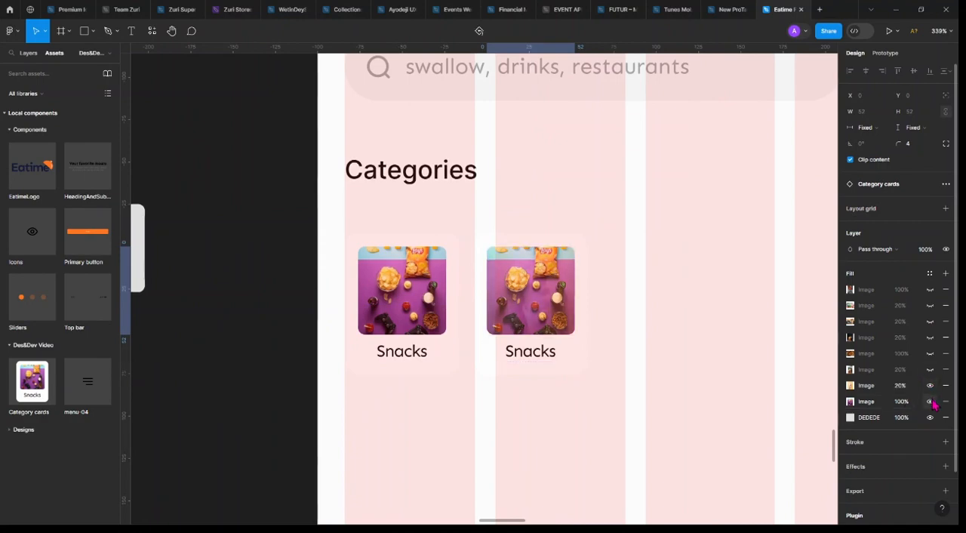
{"action": "left_click", "coordinate": [929, 400]}
{"action": "left_click", "coordinate": [930, 384]}
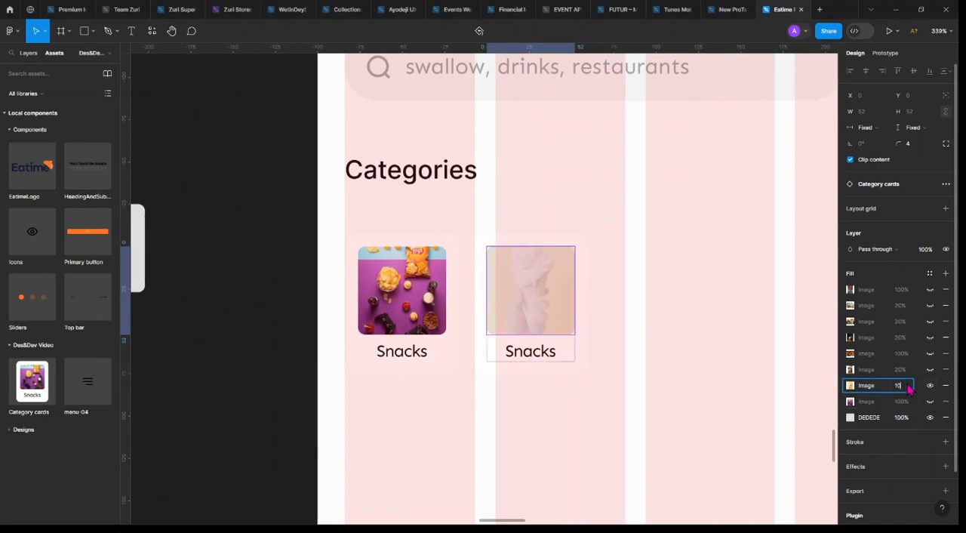
{"action": "type", "text": "100"}
{"action": "key", "text": "Return"}
{"action": "left_click", "coordinate": [901, 337]}
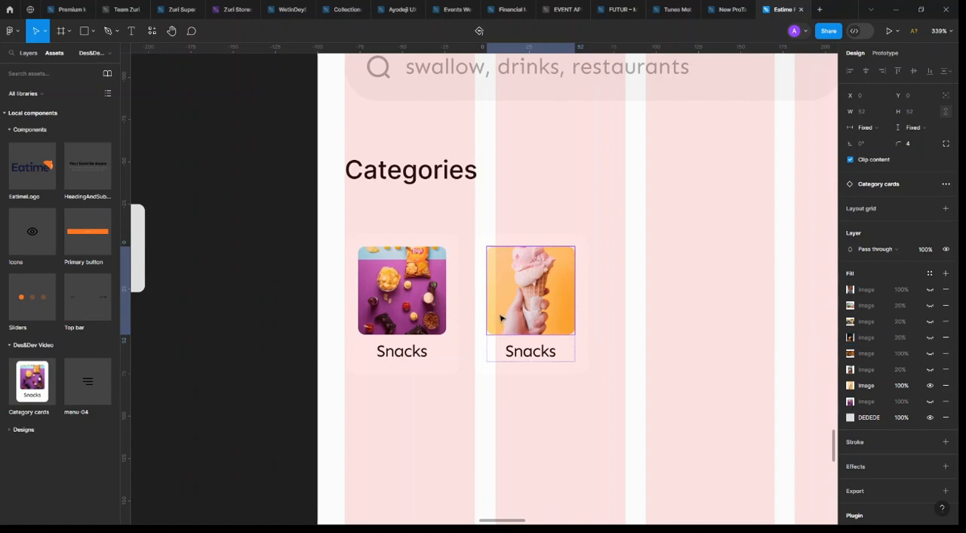
Change the second category card's label to "Ice cream"
{"action": "double_click", "coordinate": [537, 357]}
{"action": "type", "text": "I"}
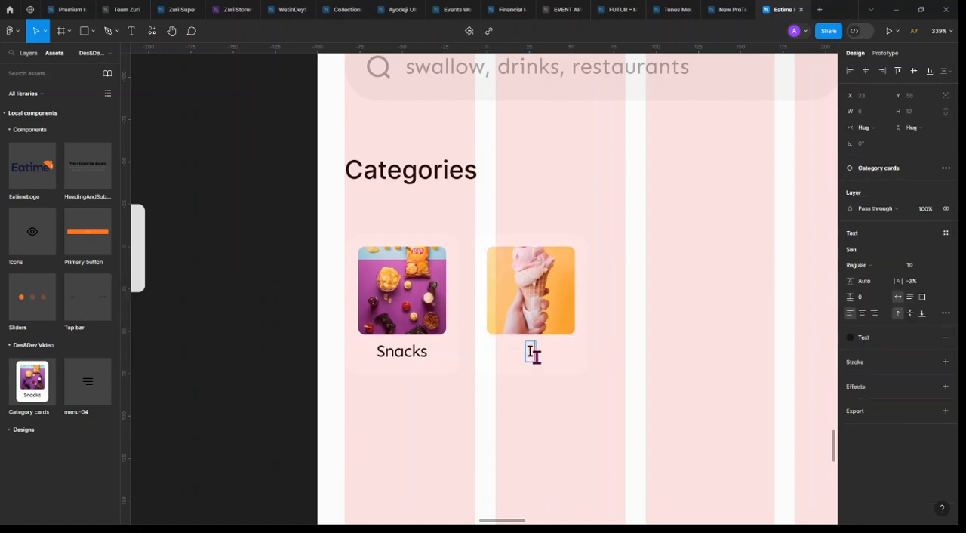
{"action": "type", "text": "ce cream"}
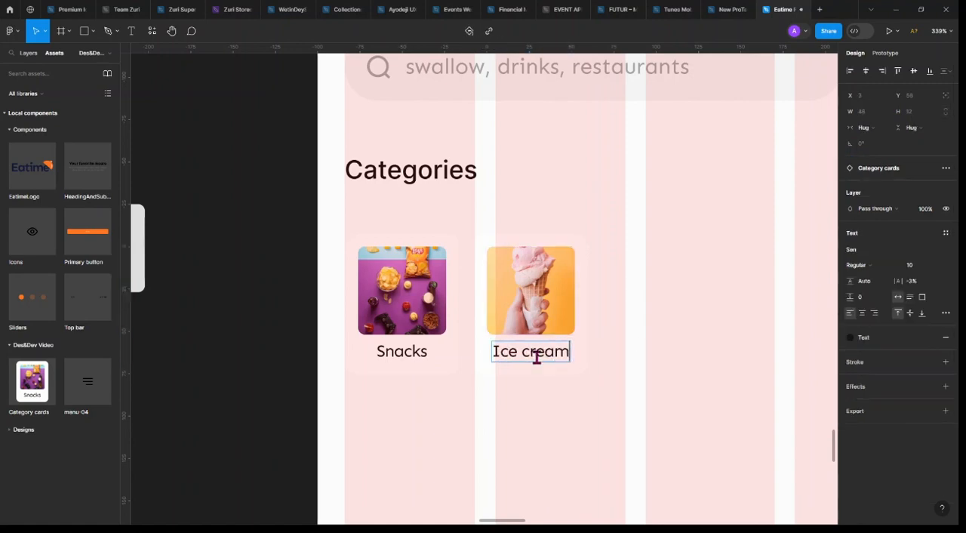
{"action": "key", "text": "Escape"}
{"action": "left_click", "coordinate": [643, 301]}
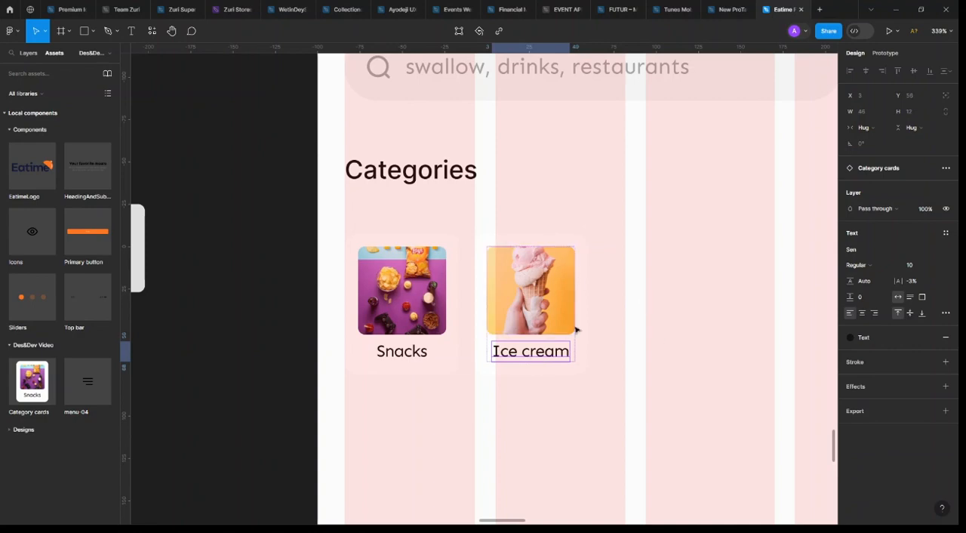
Duplicate the Ice cream card three times along the Categories row at X 168, 244 and 320, keeping Y 261
{"action": "left_click", "coordinate": [531, 307]}
{"action": "left_click_drag", "start_coordinate": [590, 311], "coordinate": [648, 322]}
{"action": "scroll", "coordinate": [647, 322], "scroll_direction": "down", "scroll_amount": 5}
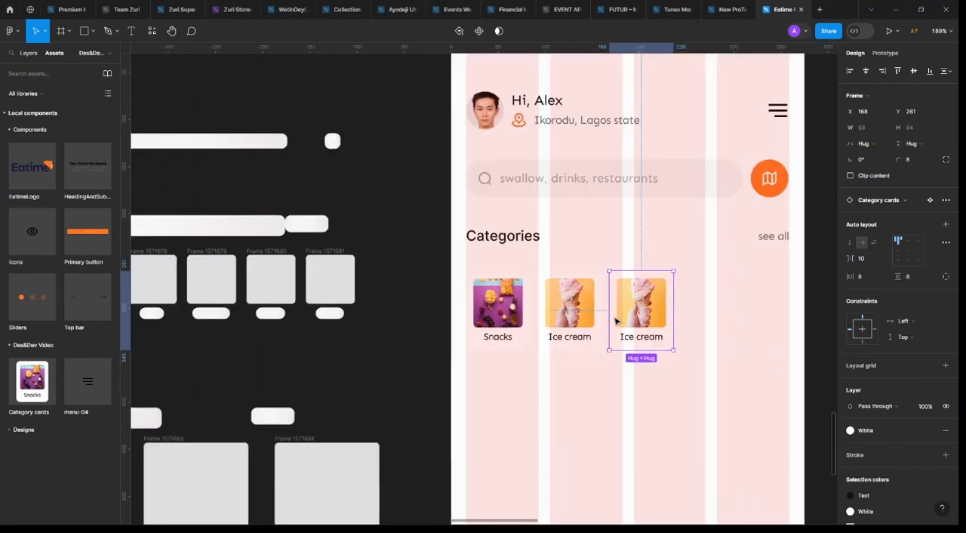
{"action": "key", "text": "ctrl+d"}
{"action": "key", "text": "ctrl+d"}
{"action": "scroll", "coordinate": [617, 321], "scroll_direction": "right", "scroll_amount": 1}
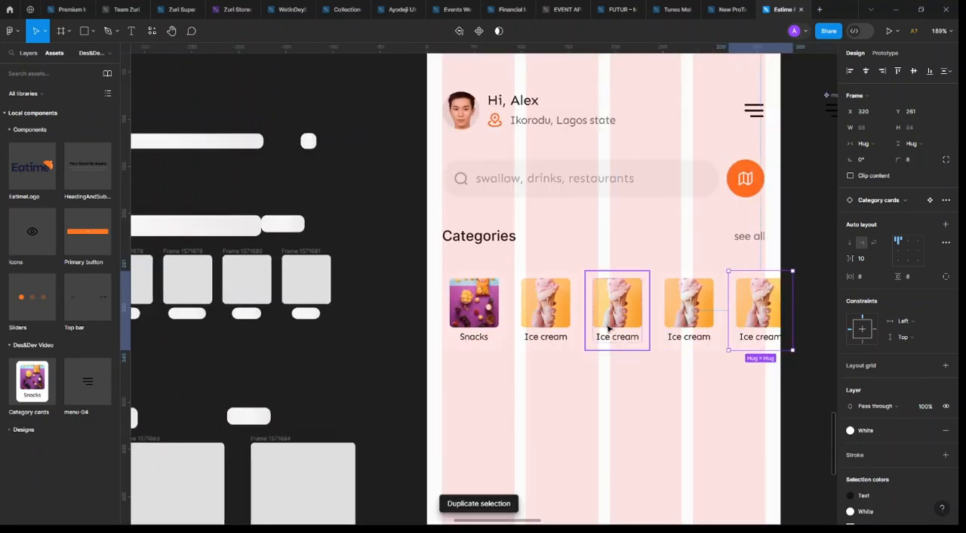
In the third category card's picture, show the sundae image fill at 100% opacity and turn on the pizza image fill above it
{"action": "scroll", "coordinate": [585, 336], "scroll_direction": "up", "scroll_amount": 5}
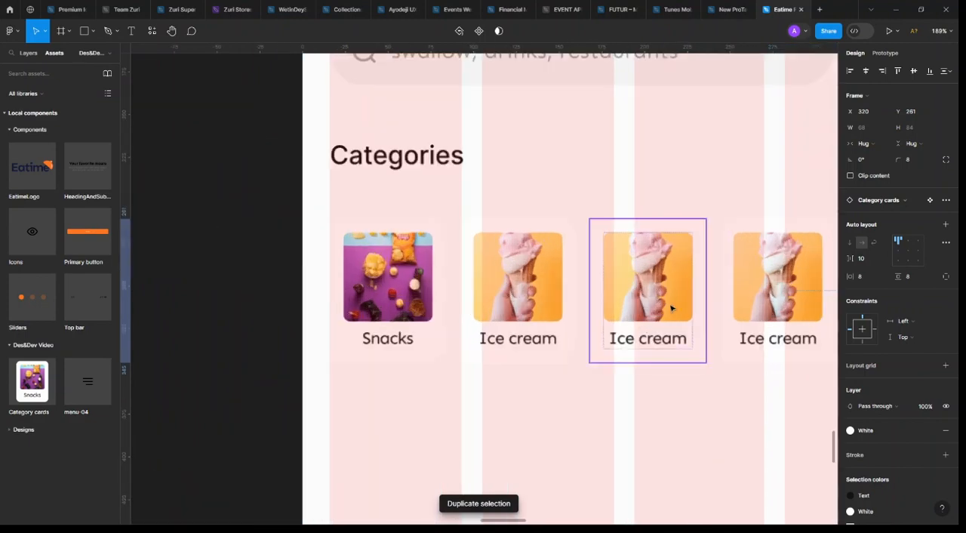
{"action": "double_click", "coordinate": [672, 304]}
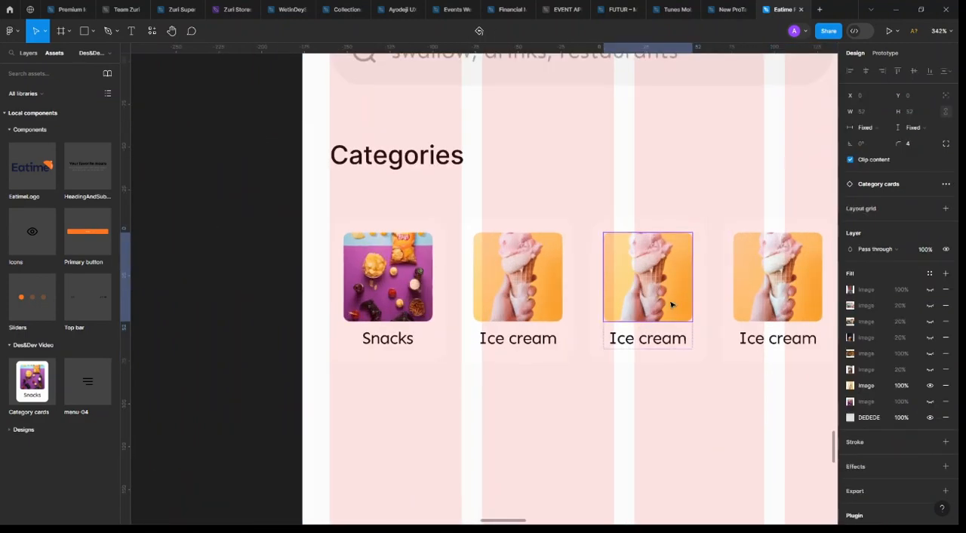
{"action": "left_click", "coordinate": [929, 369]}
{"action": "left_click", "coordinate": [899, 369]}
{"action": "type", "text": "100"}
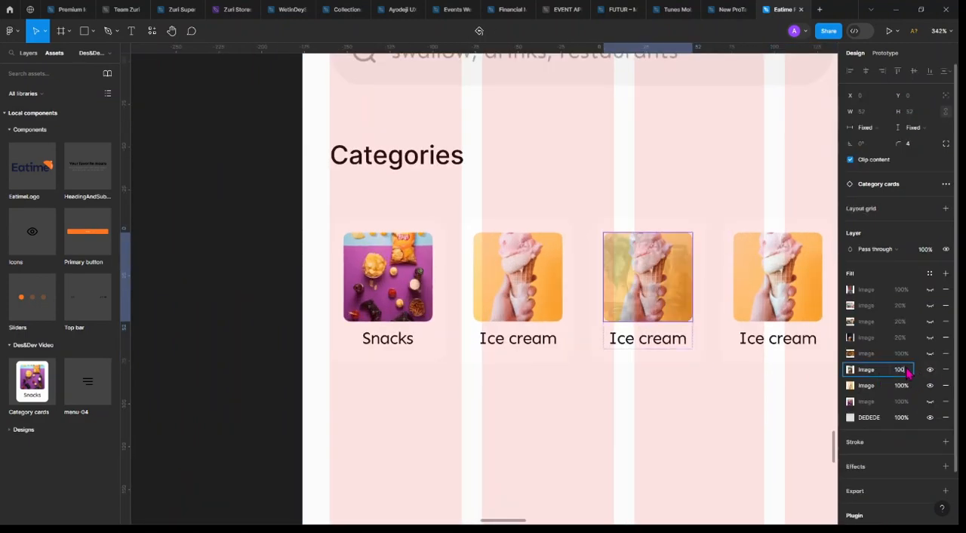
{"action": "key", "text": "Return"}
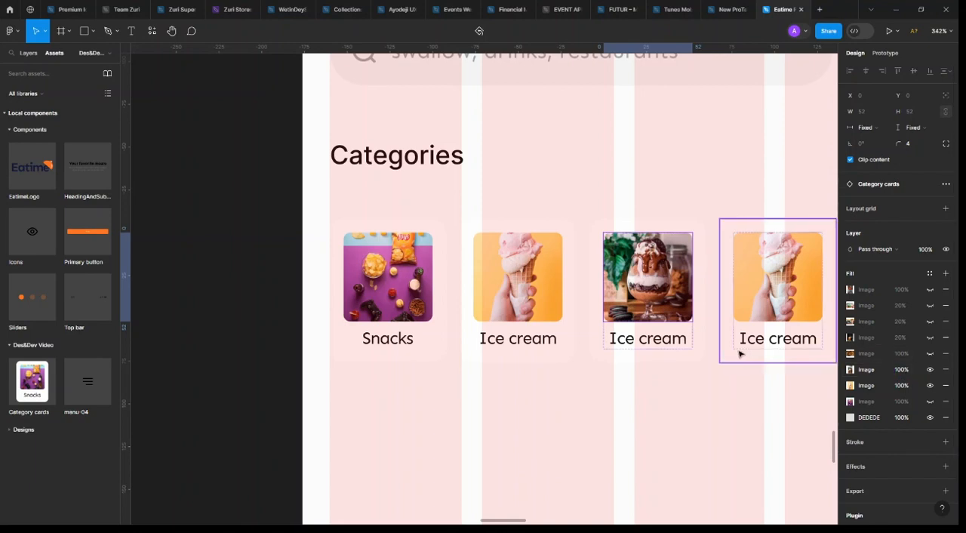
{"action": "left_click", "coordinate": [930, 354]}
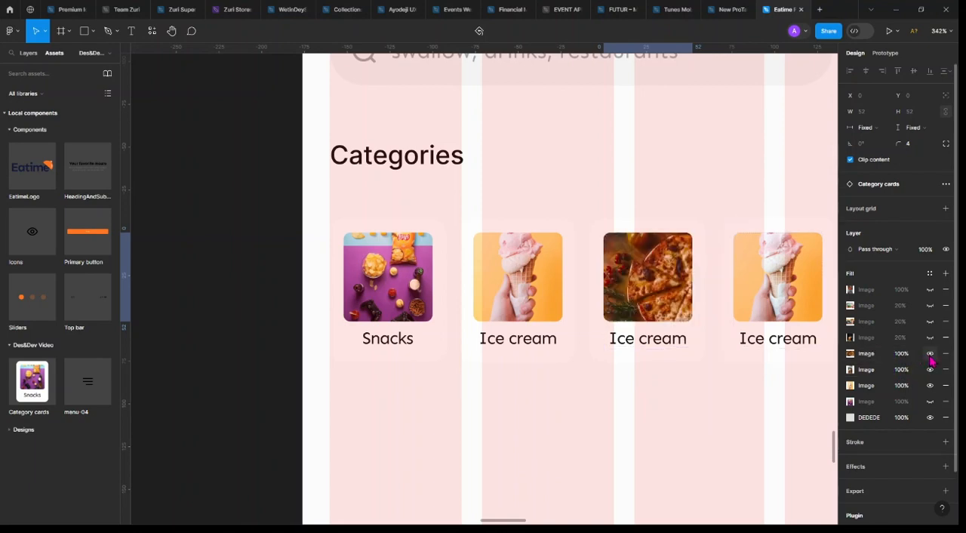
Change the third category card's label to "Pizza"
{"action": "double_click", "coordinate": [685, 344]}
{"action": "double_click", "coordinate": [687, 338]}
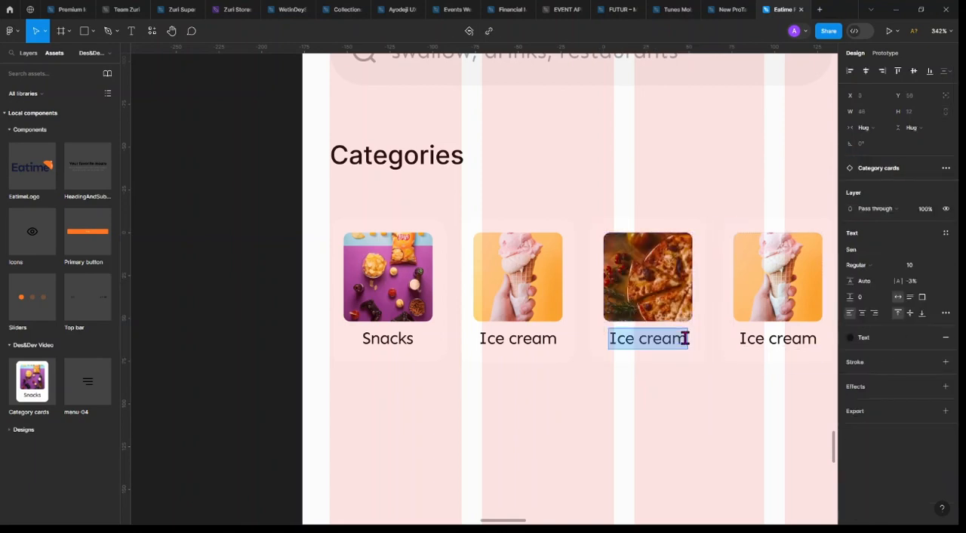
{"action": "type", "text": "Pizza"}
{"action": "key", "text": "Escape"}
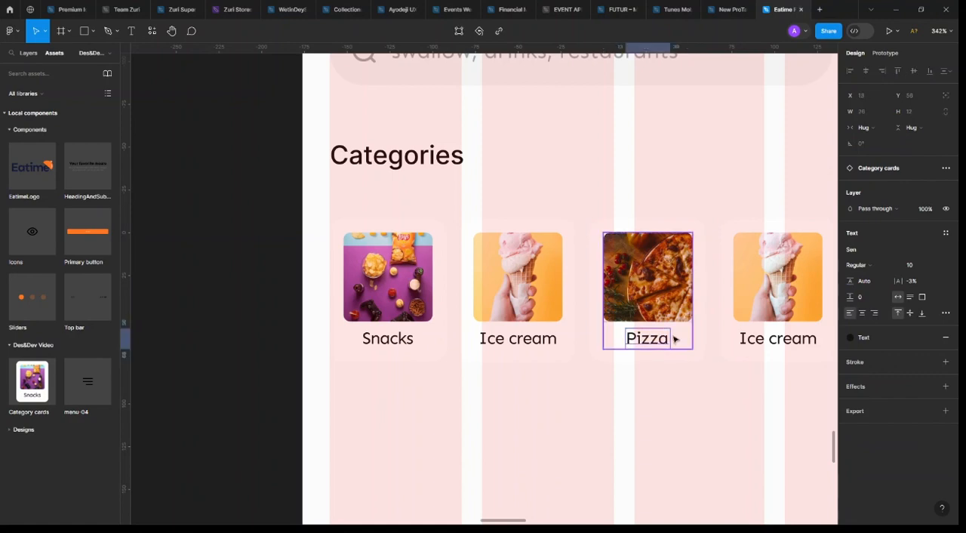
Change the fourth category card's label to "Swallow"
{"action": "scroll", "coordinate": [603, 313], "scroll_direction": "right", "scroll_amount": 3}
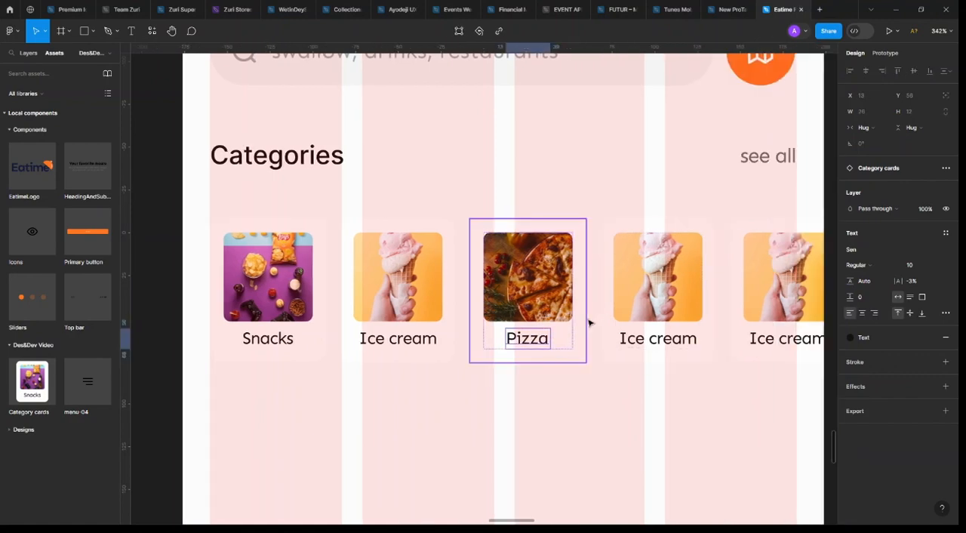
{"action": "double_click", "coordinate": [649, 339]}
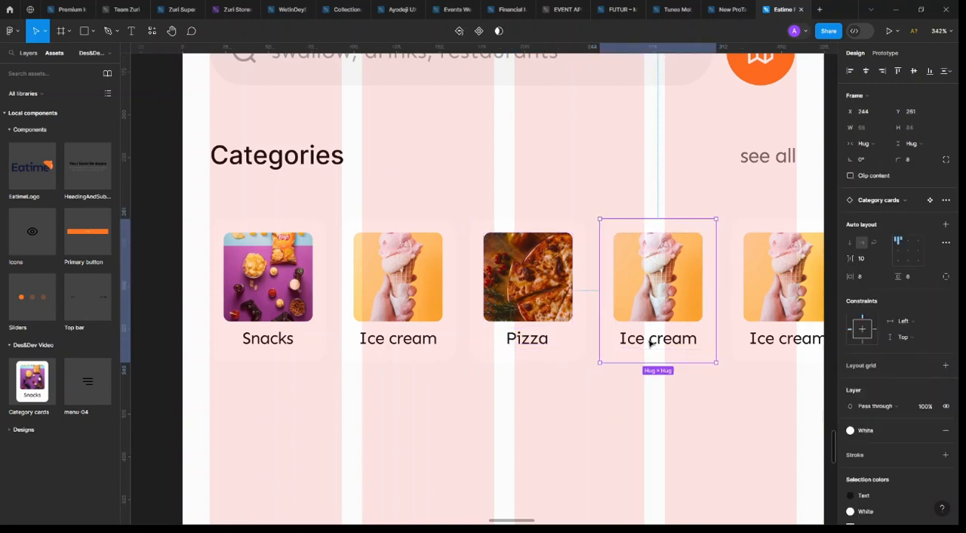
{"action": "double_click", "coordinate": [647, 339]}
{"action": "type", "text": "Swallow"}
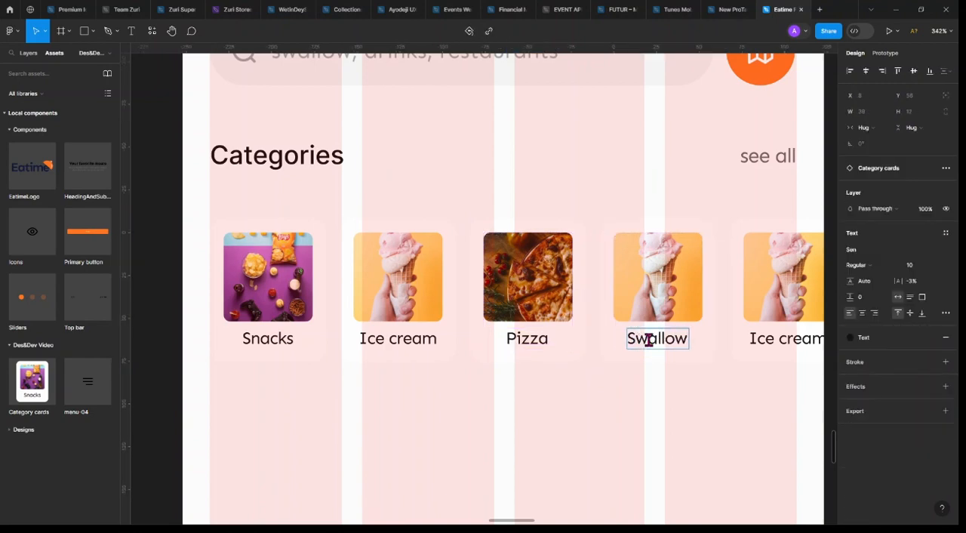
{"action": "key", "text": "Escape"}
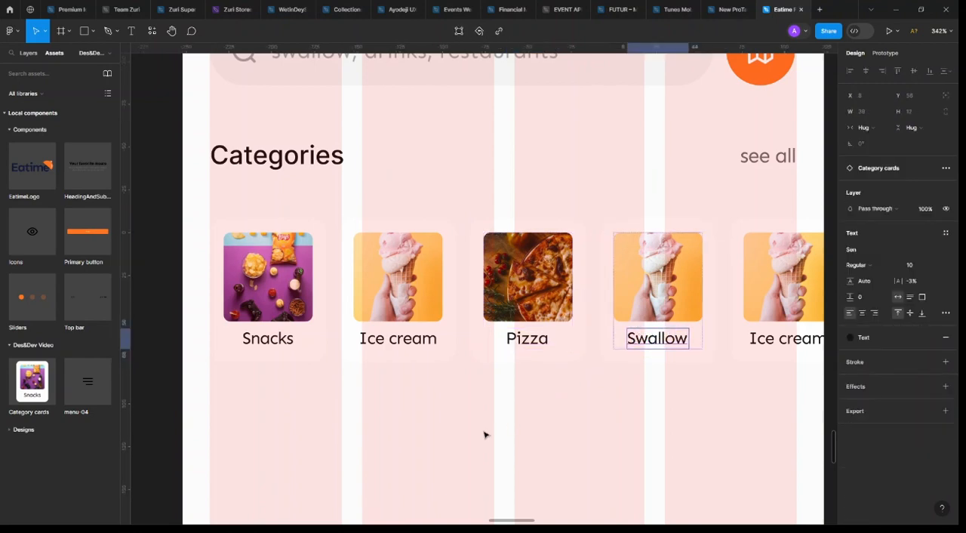
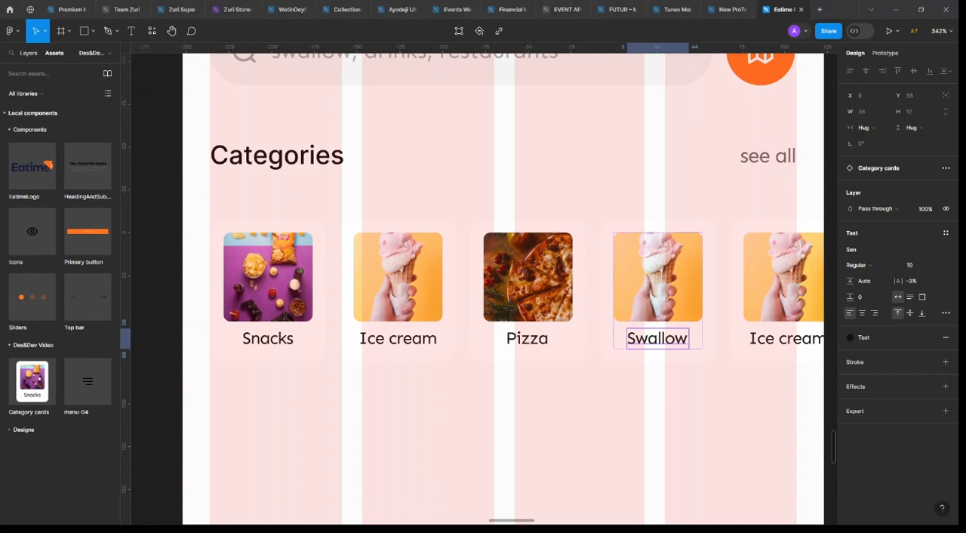
In the Swallow card's picture, turn on the image fills up to the red stew image, setting the dark dessert image fill to 100% opacity
{"action": "left_click", "coordinate": [694, 302]}
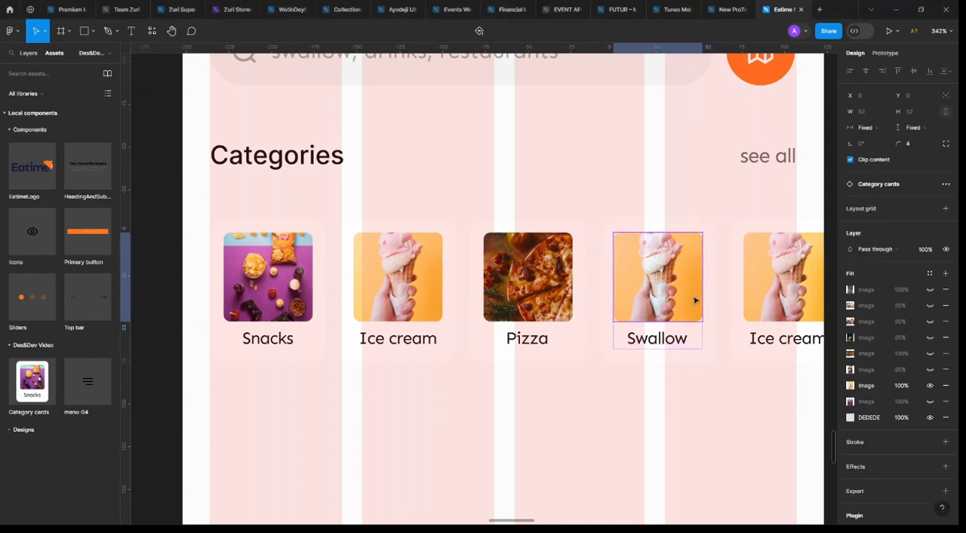
{"action": "left_click", "coordinate": [930, 355]}
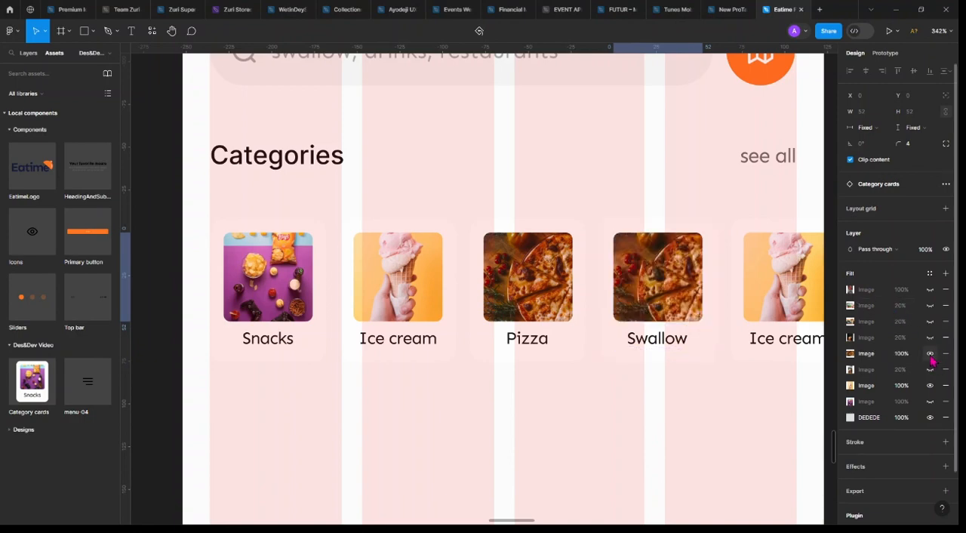
{"action": "left_click", "coordinate": [930, 338]}
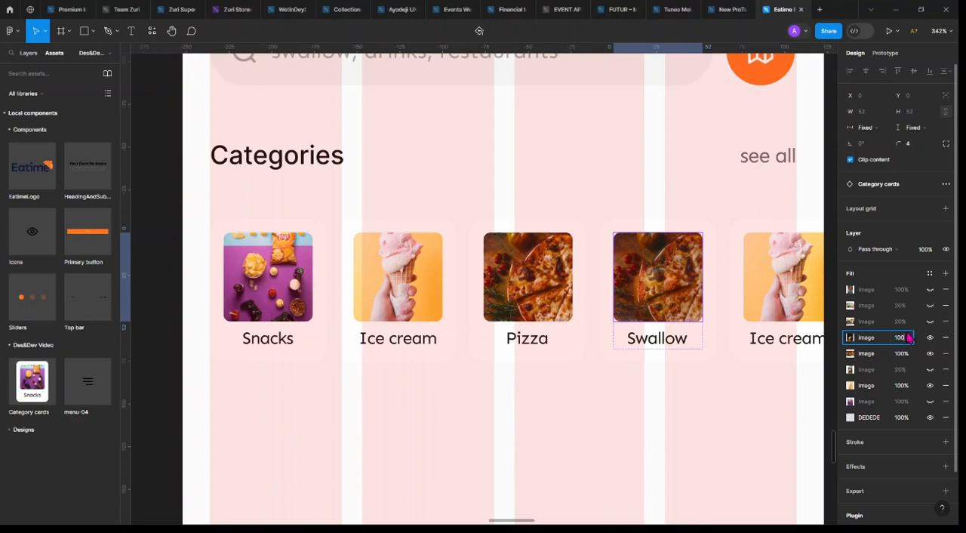
{"action": "key", "text": "Return"}
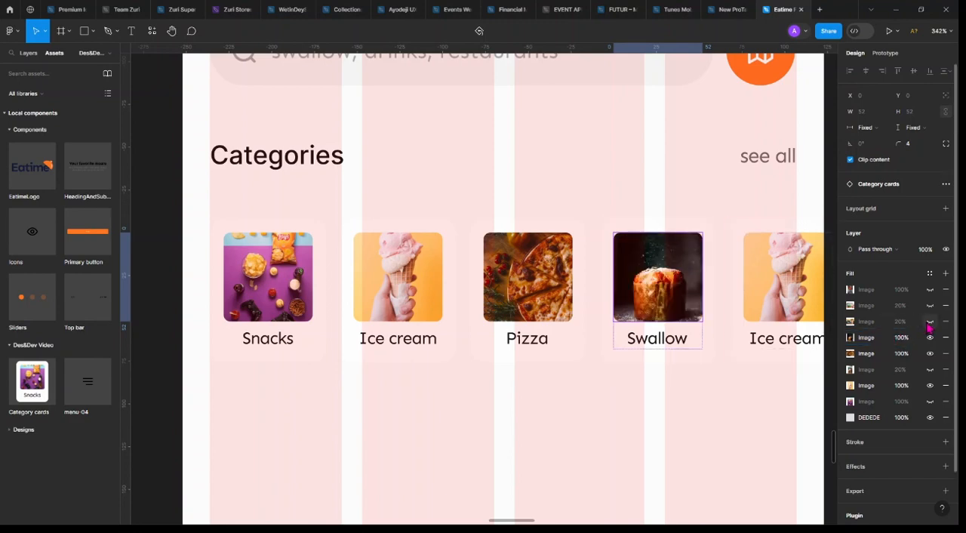
{"action": "left_click", "coordinate": [929, 321]}
{"action": "left_click", "coordinate": [929, 290]}
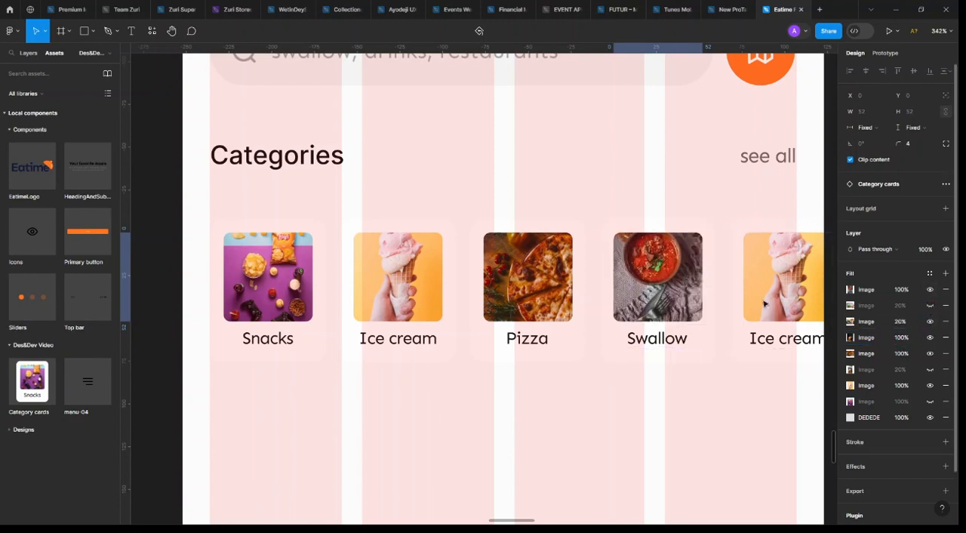
In the fifth category card's picture, show the iced drinks image fill at 100% opacity and hide the ice cream and DEDEDE fills
{"action": "scroll", "coordinate": [763, 303], "scroll_direction": "right", "scroll_amount": 5}
{"action": "left_click", "coordinate": [595, 295]}
{"action": "double_click", "coordinate": [594, 295]}
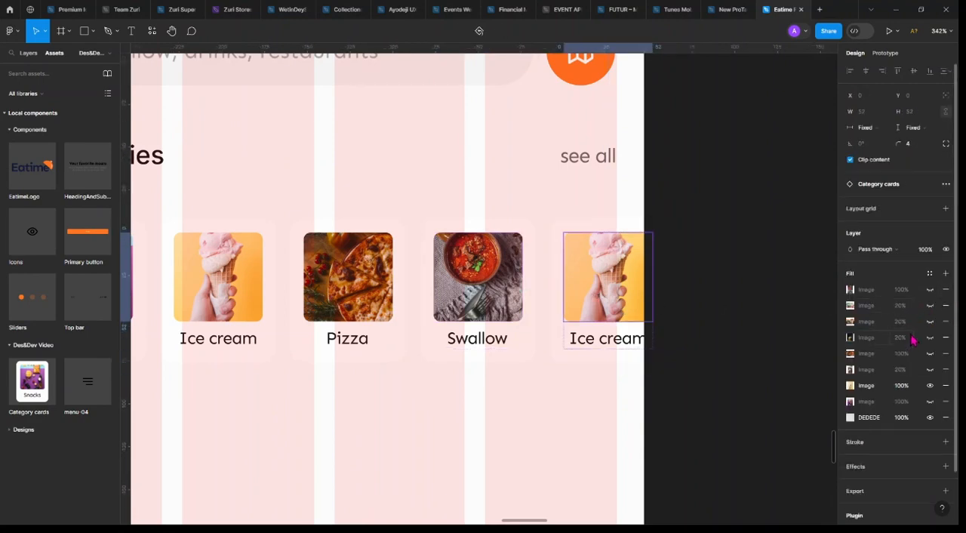
{"action": "left_click", "coordinate": [930, 305]}
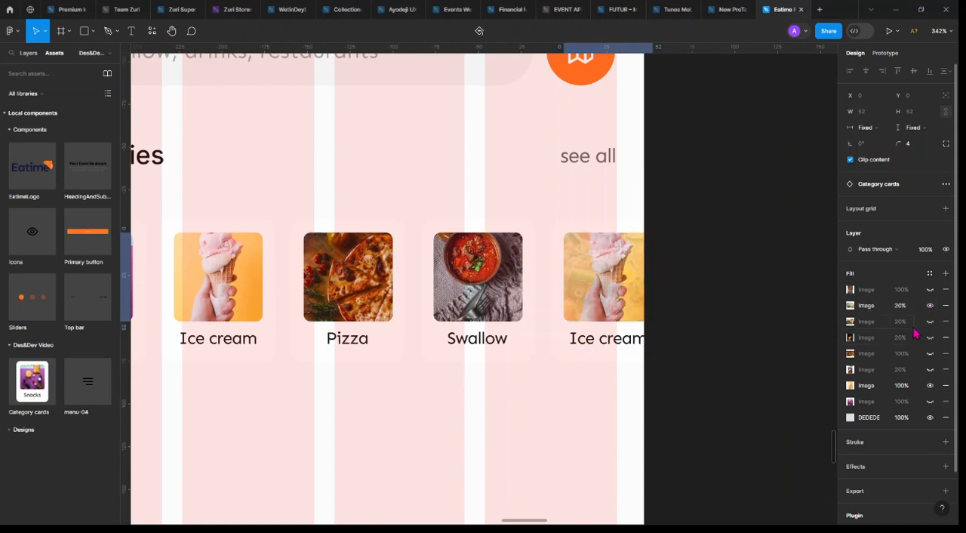
{"action": "key", "text": "Return"}
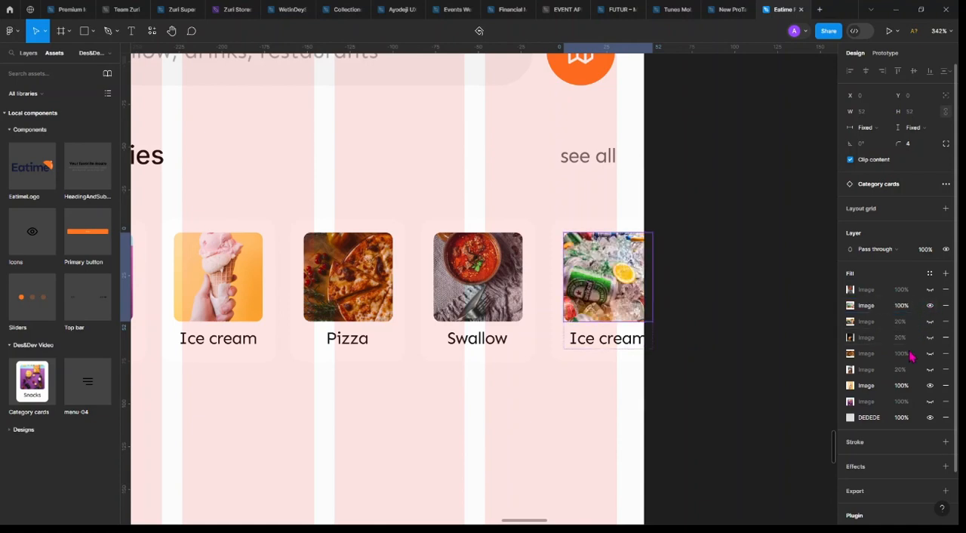
{"action": "left_click", "coordinate": [929, 385]}
{"action": "left_click", "coordinate": [930, 416]}
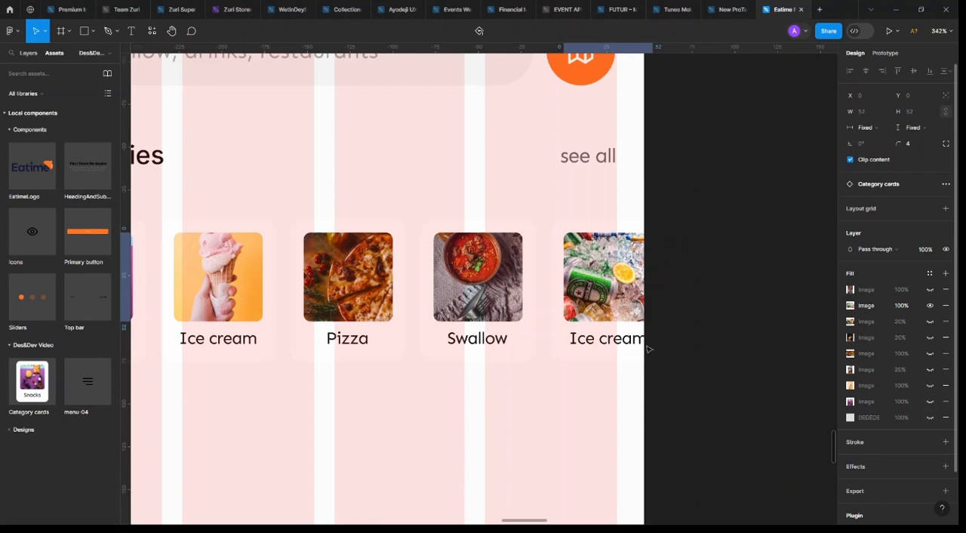
Change the fifth category card's label to "Drinks"
{"action": "scroll", "coordinate": [608, 327], "scroll_direction": "down", "scroll_amount": 5}
{"action": "double_click", "coordinate": [608, 325]}
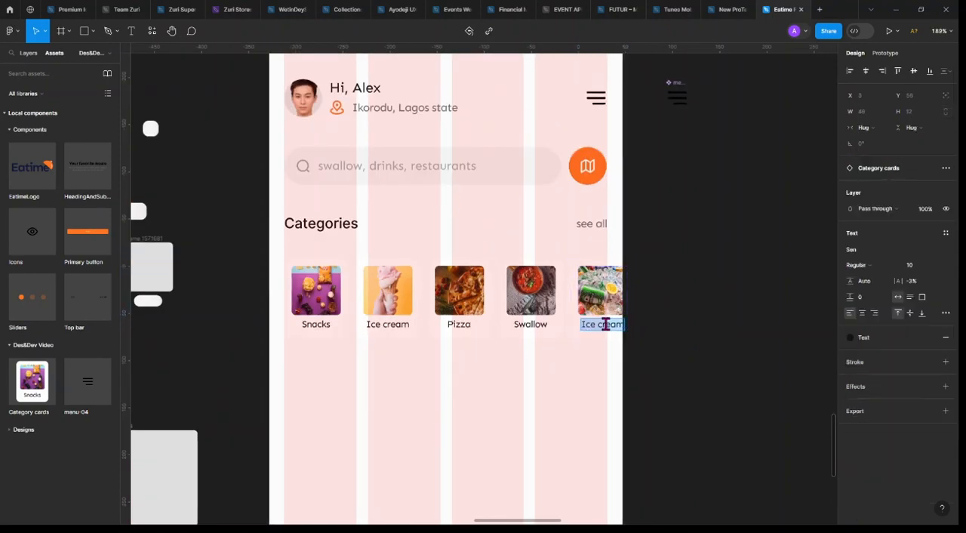
{"action": "type", "text": "Drinks"}
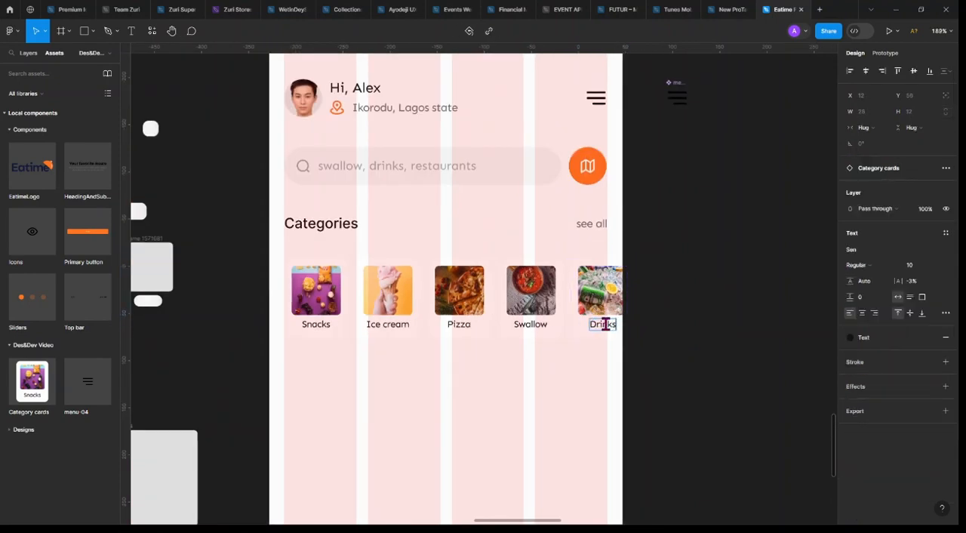
{"action": "key", "text": "Escape"}
{"action": "left_click", "coordinate": [565, 381]}
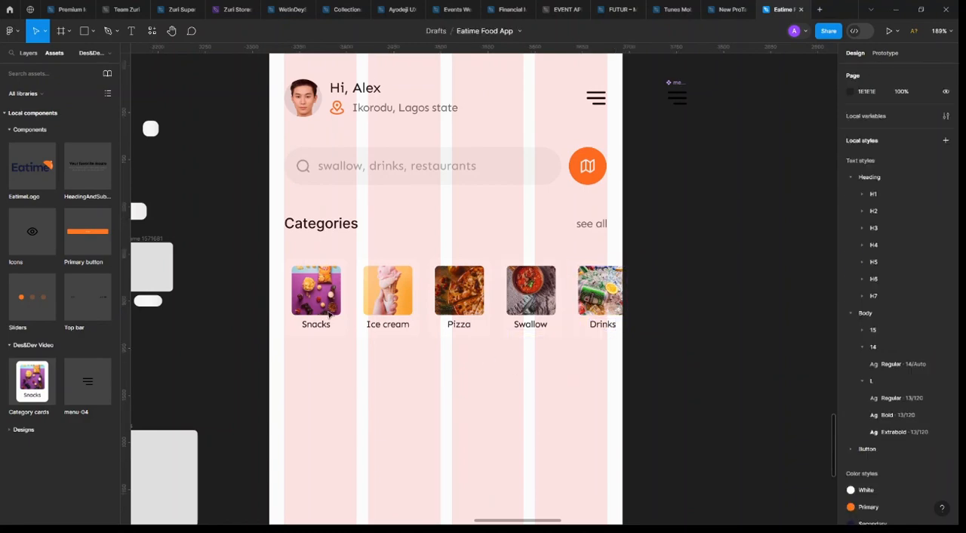
Wrap the five category cards, from Snacks to Drinks, in one horizontal auto layout frame
{"action": "left_click", "coordinate": [313, 307]}
{"action": "left_click", "coordinate": [380, 304], "text": "shift"}
{"action": "left_click", "coordinate": [456, 301], "text": "shift"}
{"action": "left_click", "coordinate": [526, 298], "text": "shift"}
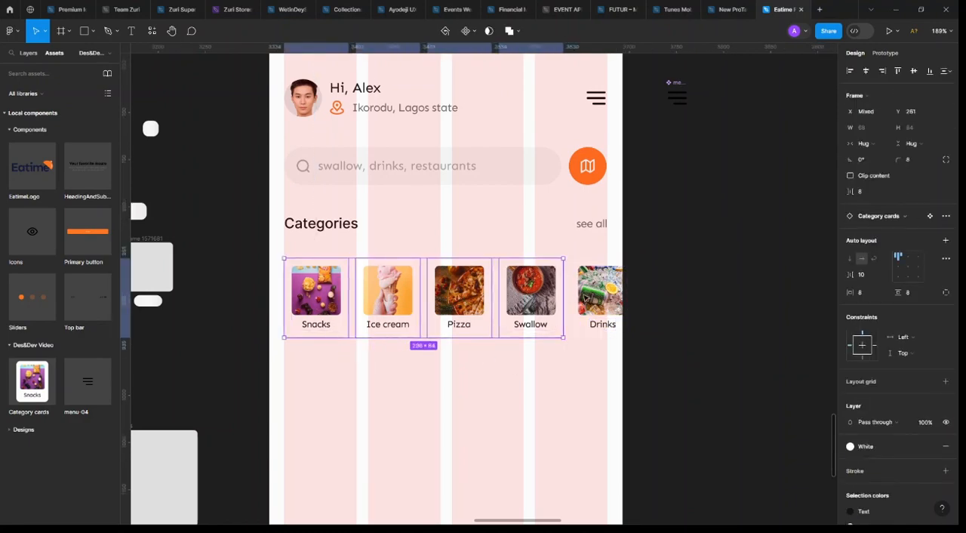
{"action": "left_click", "coordinate": [586, 298], "text": "shift"}
{"action": "key", "text": "shift+a"}
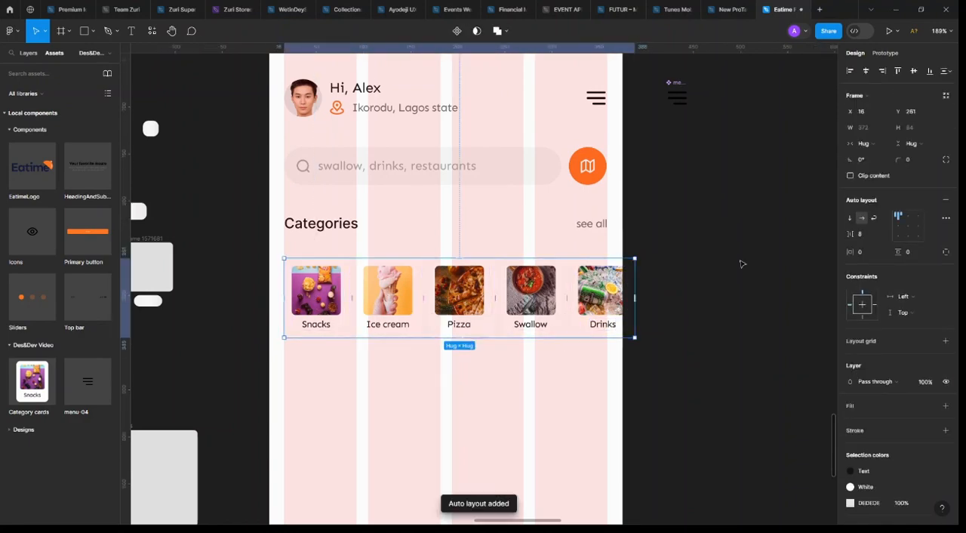
Try a spacing of 4 between the category cards and undo it
{"action": "left_click", "coordinate": [866, 236]}
{"action": "type", "text": "4"}
{"action": "key", "text": "Return"}
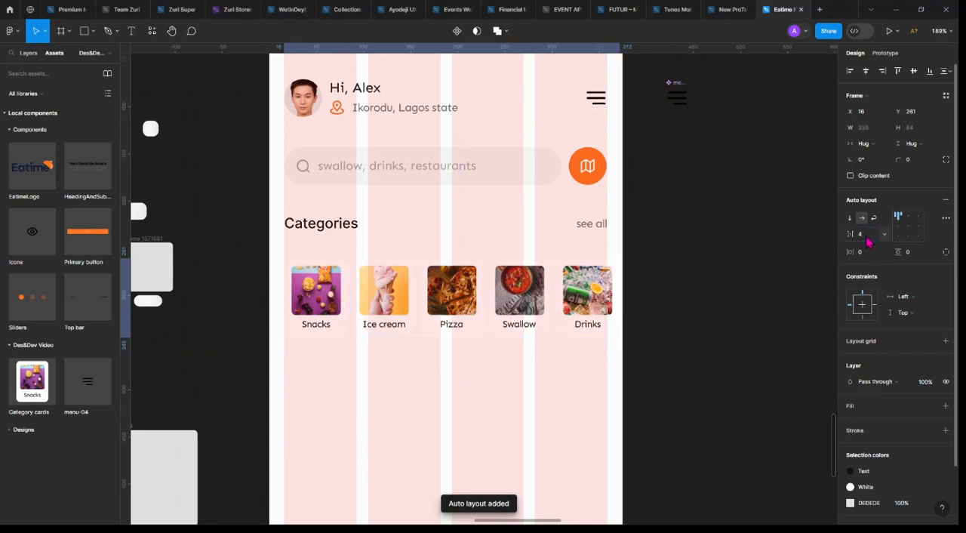
{"action": "key", "text": "ctrl+z"}
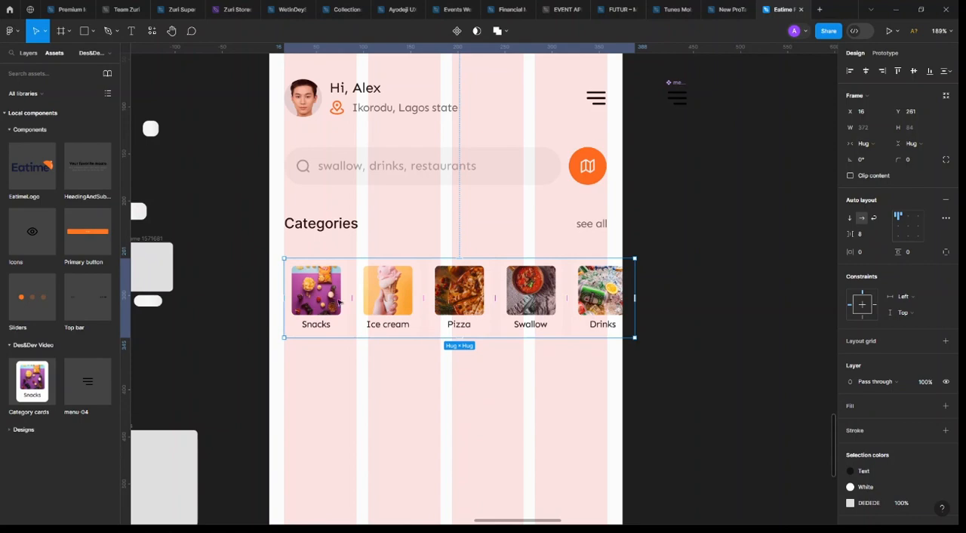
Add an inside stroke of 0.5 to the Snacks category card
{"action": "scroll", "coordinate": [310, 303], "scroll_direction": "up", "scroll_amount": 5}
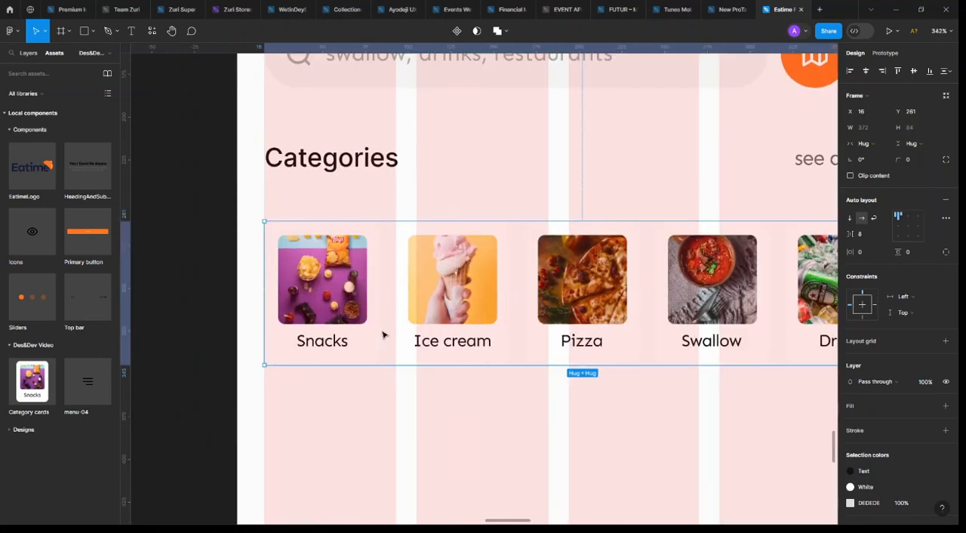
{"action": "left_click", "coordinate": [370, 352]}
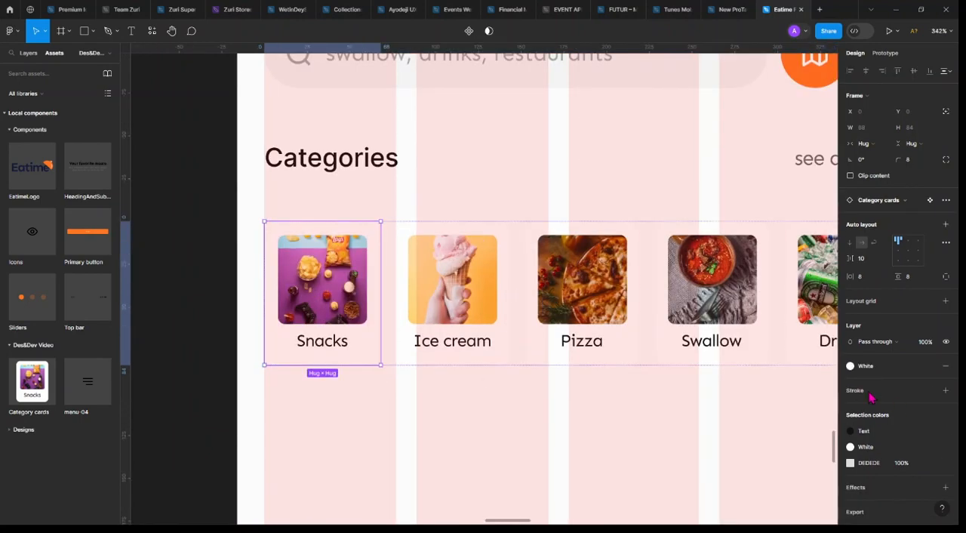
{"action": "left_click", "coordinate": [944, 390]}
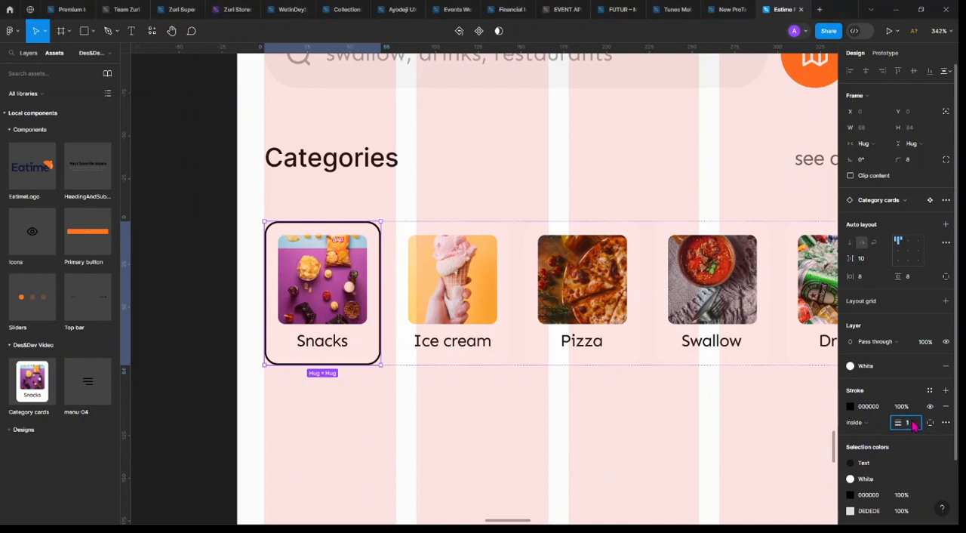
{"action": "key", "text": "Return"}
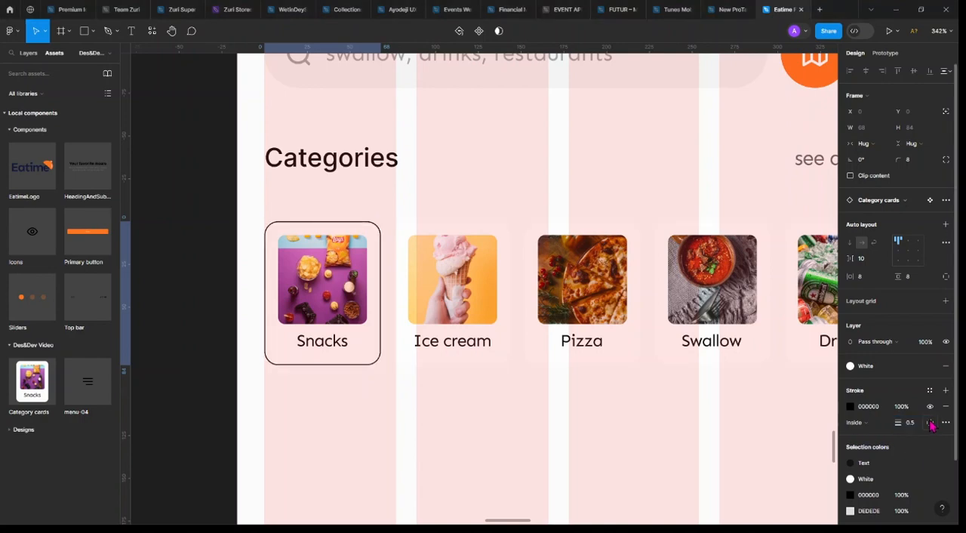
Make the Snacks card's stroke dashed and apply the Primary colour style to it
{"action": "left_click", "coordinate": [945, 423]}
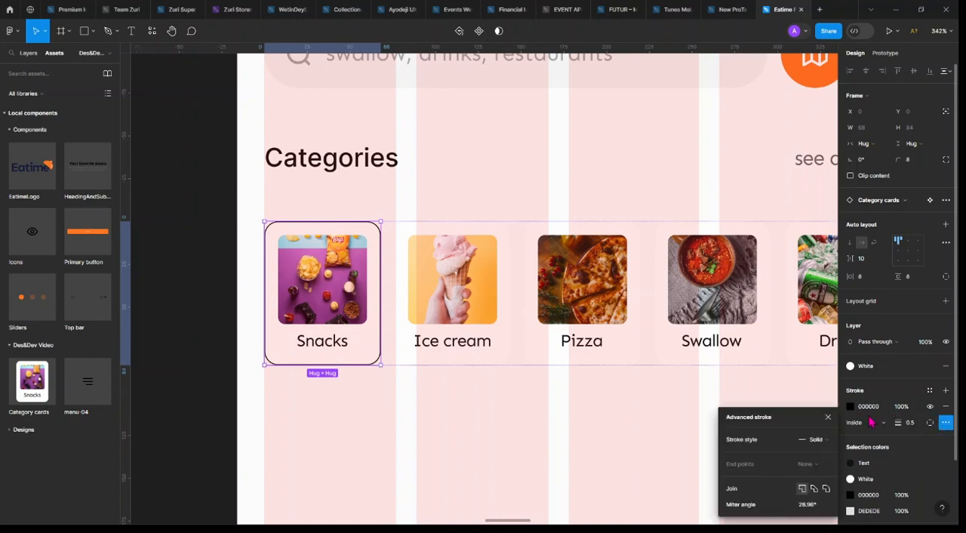
{"action": "left_click", "coordinate": [815, 446]}
{"action": "left_click", "coordinate": [813, 456]}
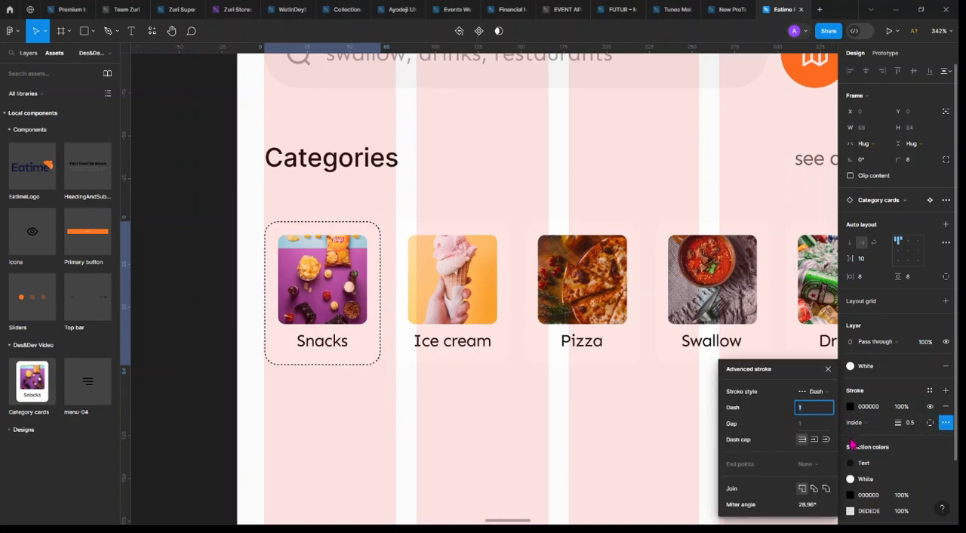
{"action": "left_click", "coordinate": [929, 390]}
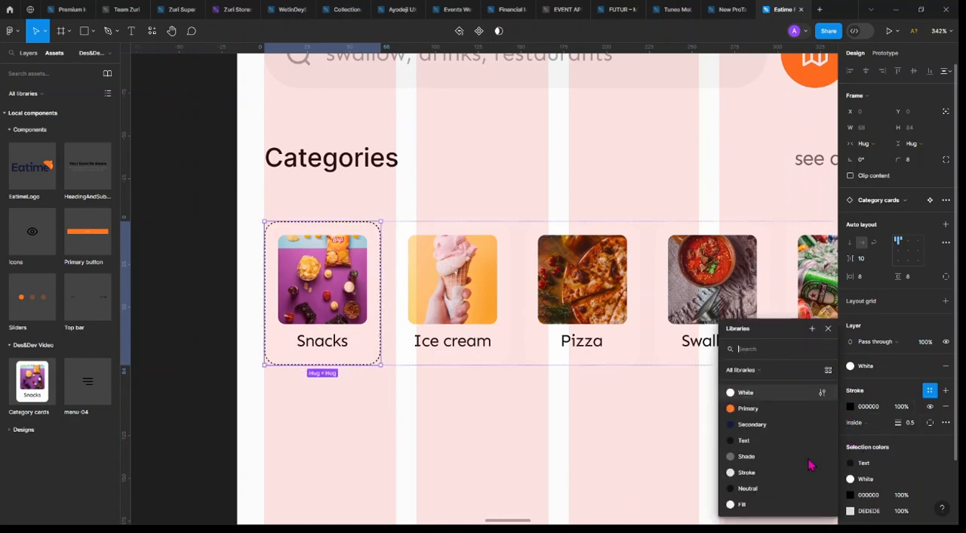
{"action": "left_click", "coordinate": [754, 408]}
{"action": "left_click", "coordinate": [388, 427]}
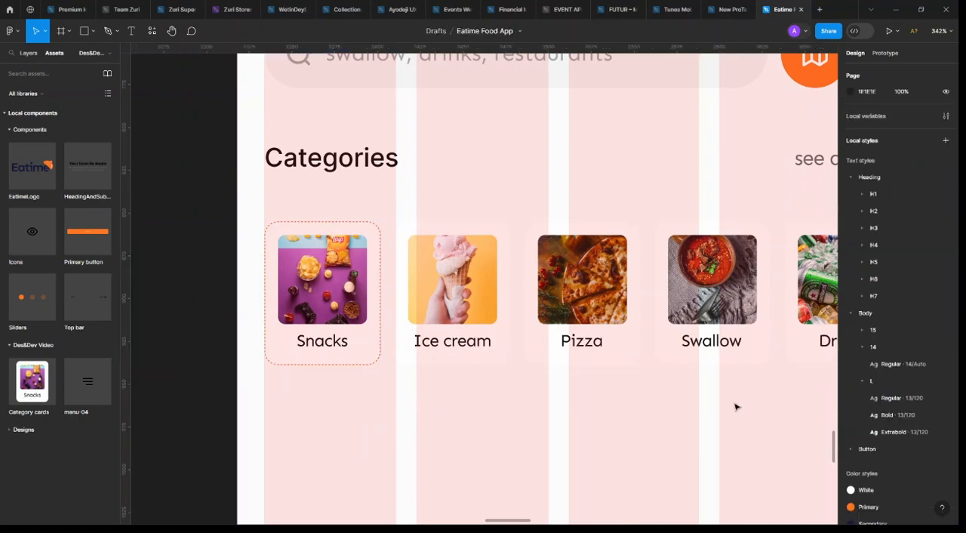
Hide the layout grids and set the spacing between cards in the category row to 4
{"action": "key", "text": "ctrl+shift+4"}
{"action": "scroll", "coordinate": [602, 397], "scroll_direction": "down", "scroll_amount": 5}
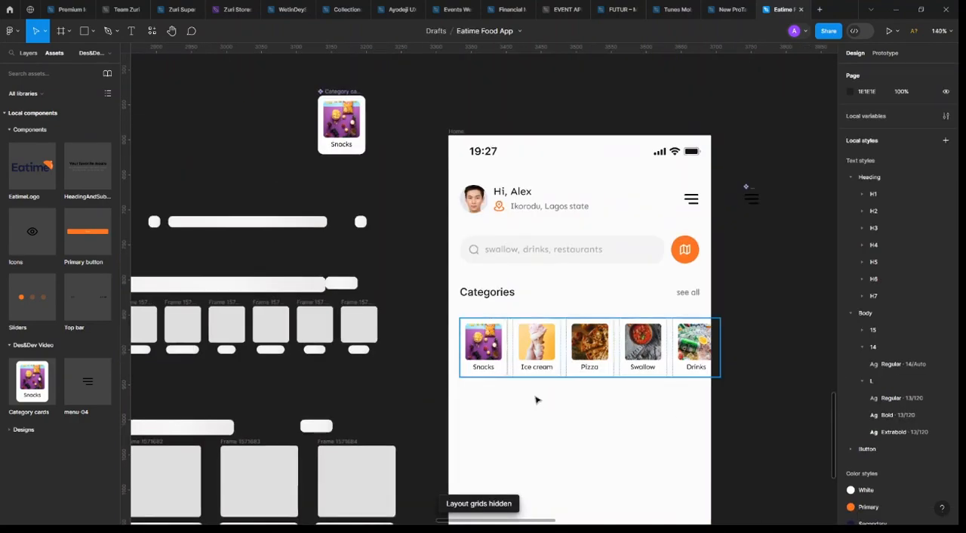
{"action": "left_click", "coordinate": [590, 372]}
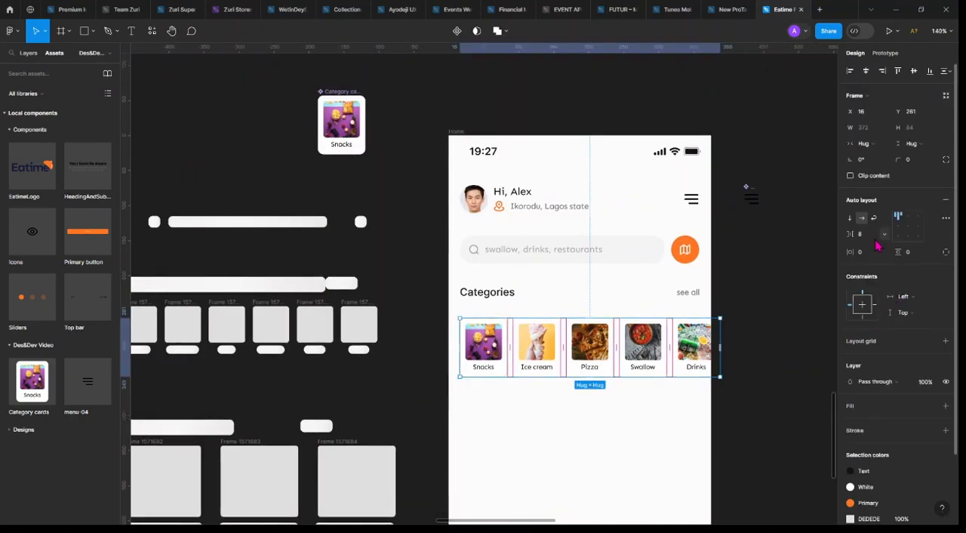
{"action": "key", "text": "Return"}
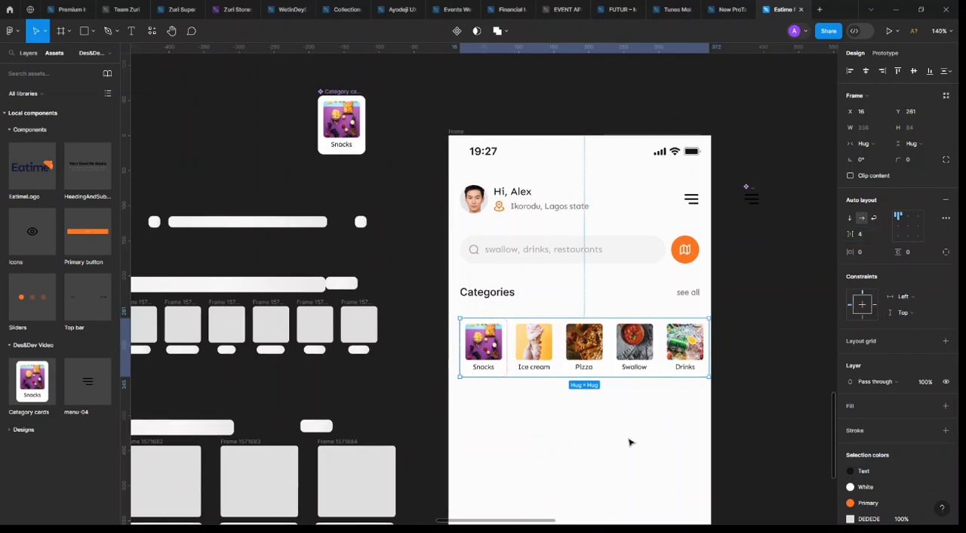
Turn on clip content for the category row and narrow its frame to a width of 343, in line with "see all"
{"action": "scroll", "coordinate": [629, 439], "scroll_direction": "up", "scroll_amount": 2}
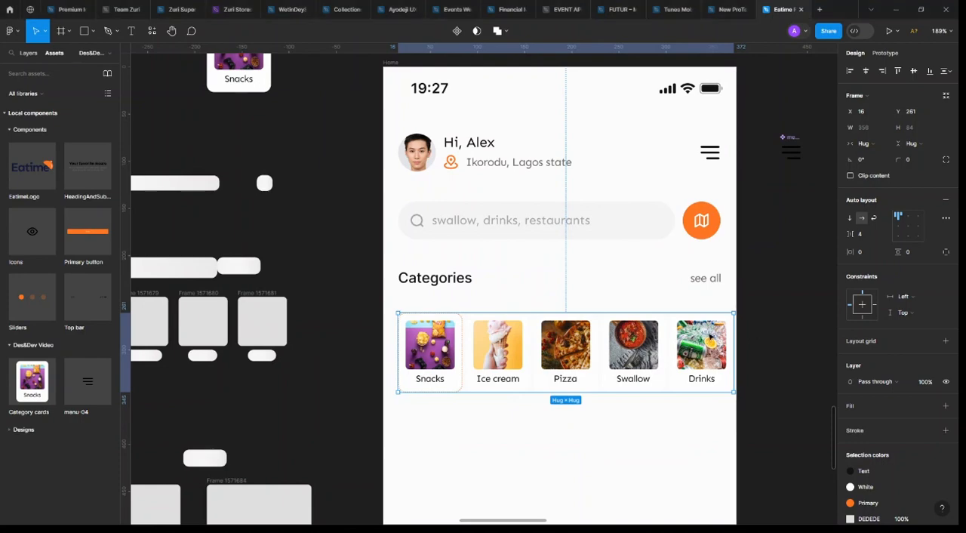
{"action": "left_click", "coordinate": [850, 175]}
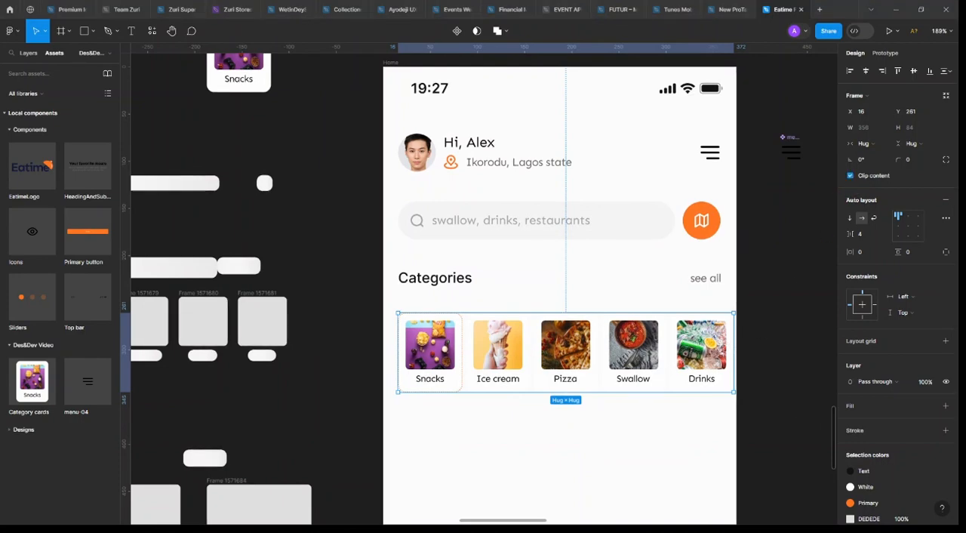
{"action": "left_click_drag", "start_coordinate": [734, 341], "coordinate": [720, 345]}
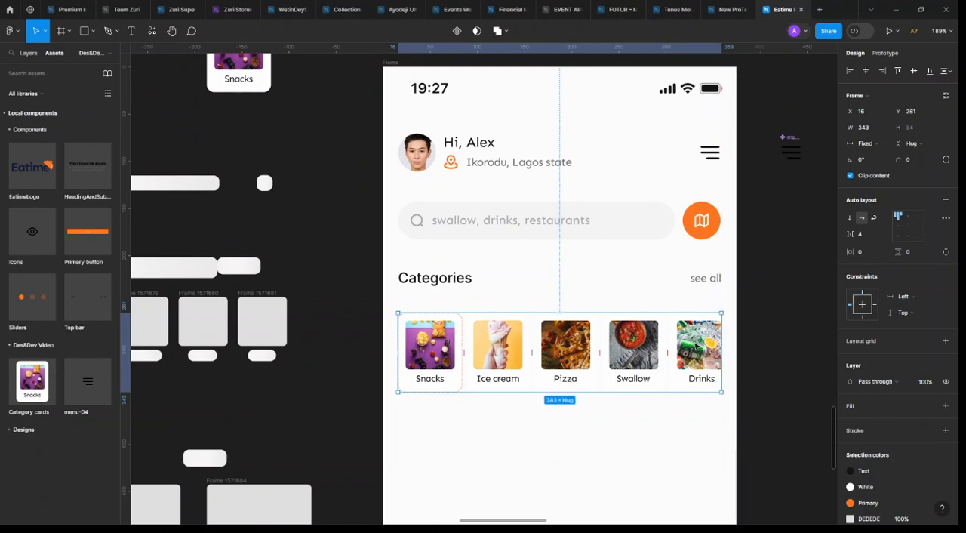
Duplicate the Drinks card within the category row, directly after the original
{"action": "left_click", "coordinate": [697, 345]}
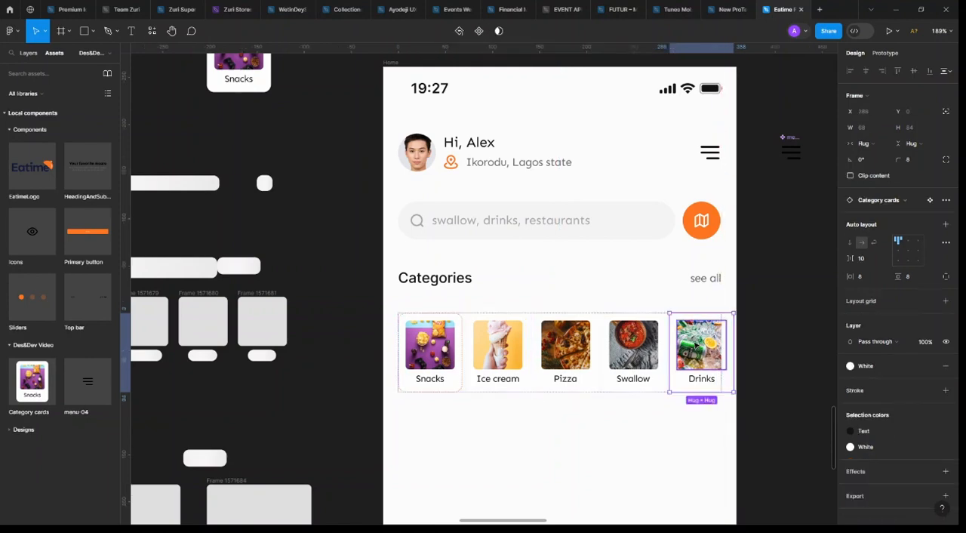
{"action": "key", "text": "ctrl+d"}
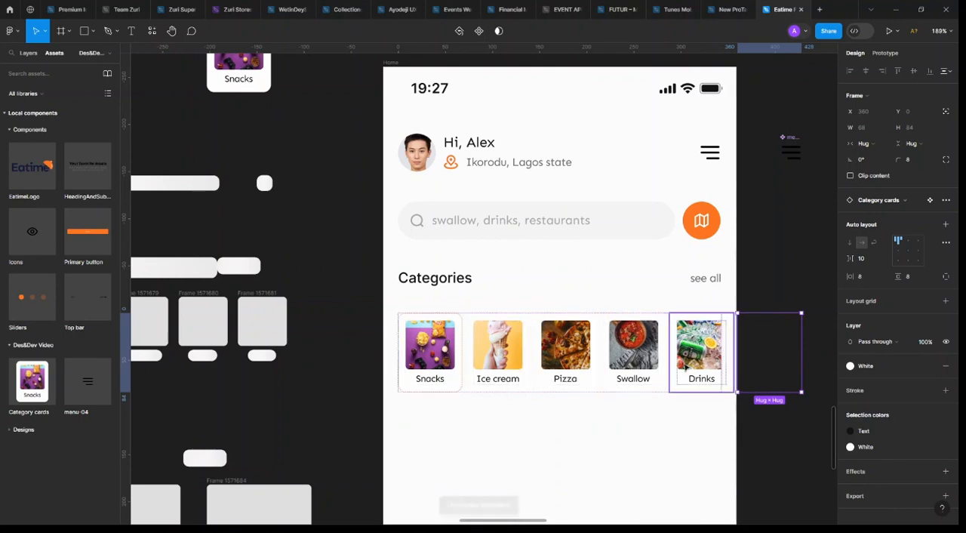
{"action": "key", "text": "Delete"}
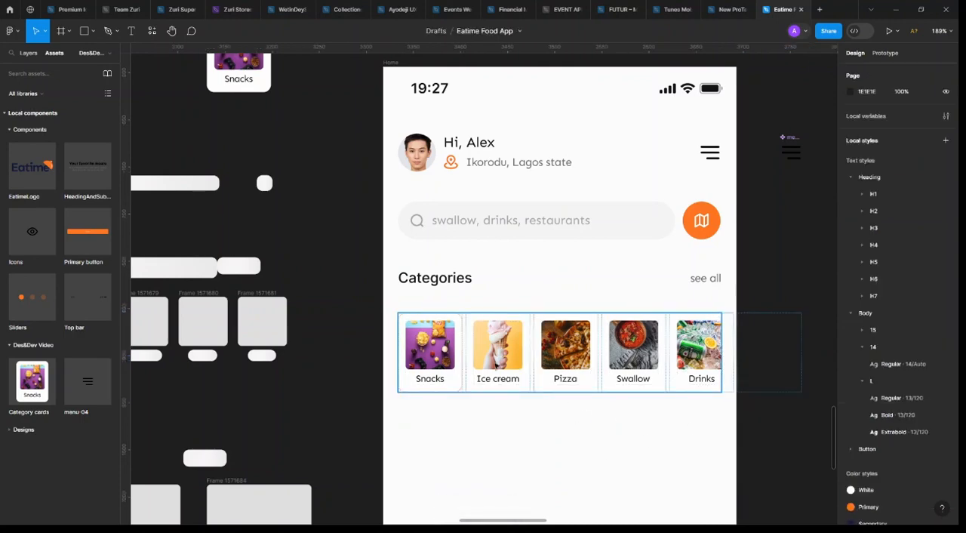
Set the spacing between cards in the category row to 8
{"action": "left_click", "coordinate": [498, 367]}
{"action": "left_click", "coordinate": [870, 240]}
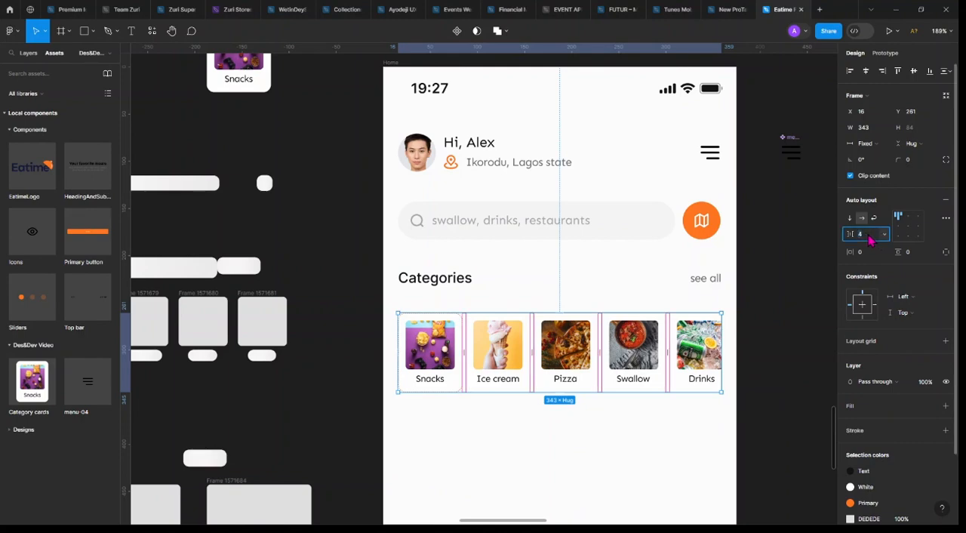
{"action": "type", "text": "8"}
{"action": "key", "text": "Return"}
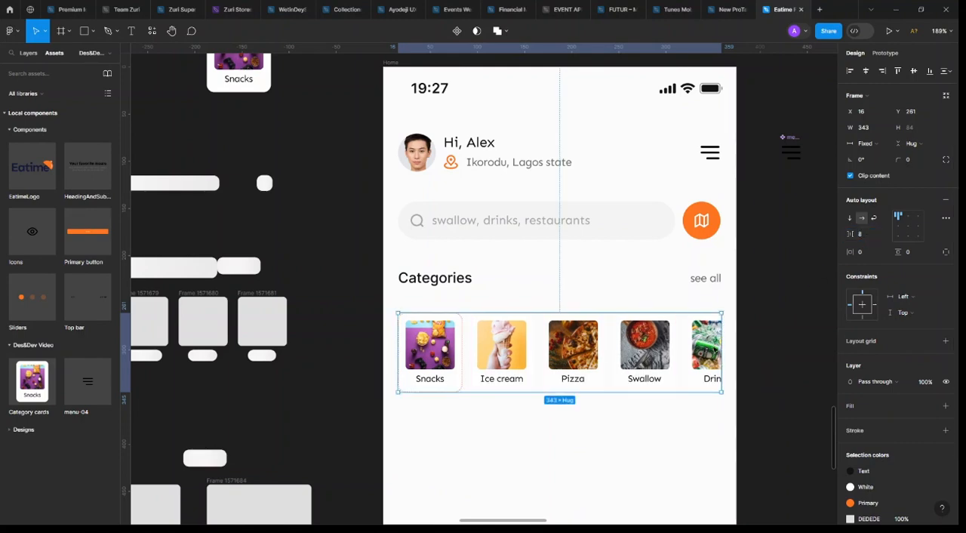
Change the text colour of "see all" beside the Categories heading to the Primary colour style
{"action": "left_click", "coordinate": [445, 416]}
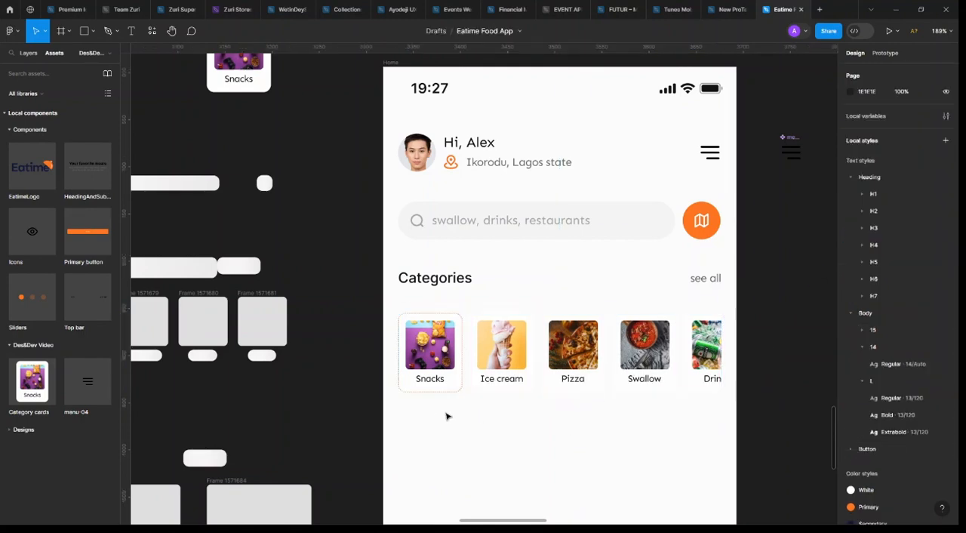
{"action": "left_click", "coordinate": [454, 328]}
{"action": "left_click", "coordinate": [453, 280]}
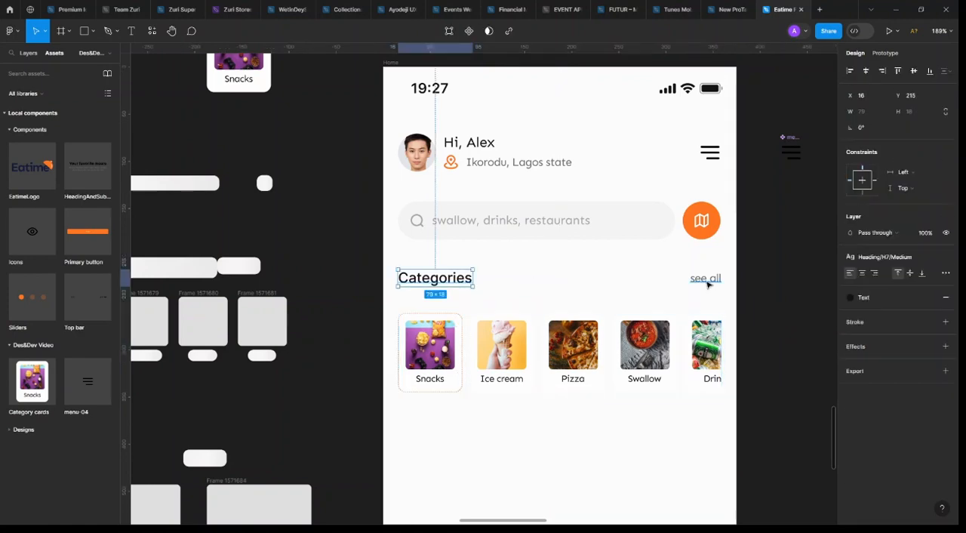
{"action": "left_click", "coordinate": [707, 280], "text": "shift"}
{"action": "left_click", "coordinate": [708, 281]}
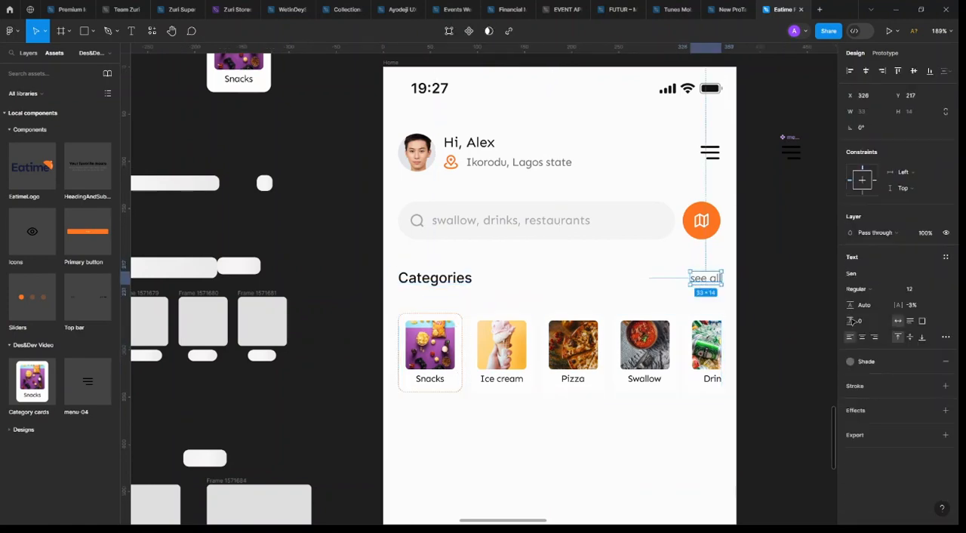
{"action": "left_click", "coordinate": [883, 363]}
{"action": "left_click", "coordinate": [773, 408]}
Apply the Heading/H7/Semibold text style to the Categories heading and wrap it with "see all" in a horizontal auto layout
{"action": "left_click", "coordinate": [453, 278]}
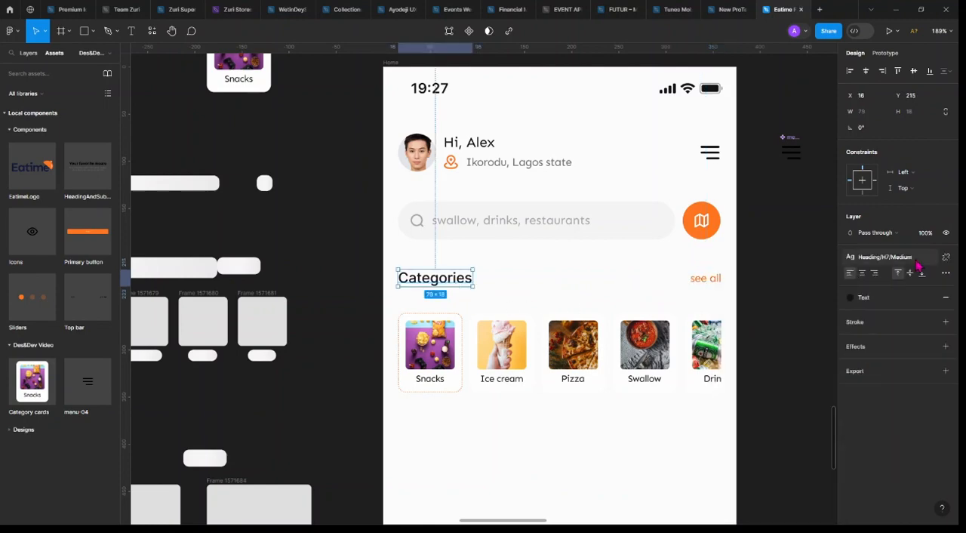
{"action": "left_click", "coordinate": [906, 258]}
{"action": "left_click", "coordinate": [905, 389]}
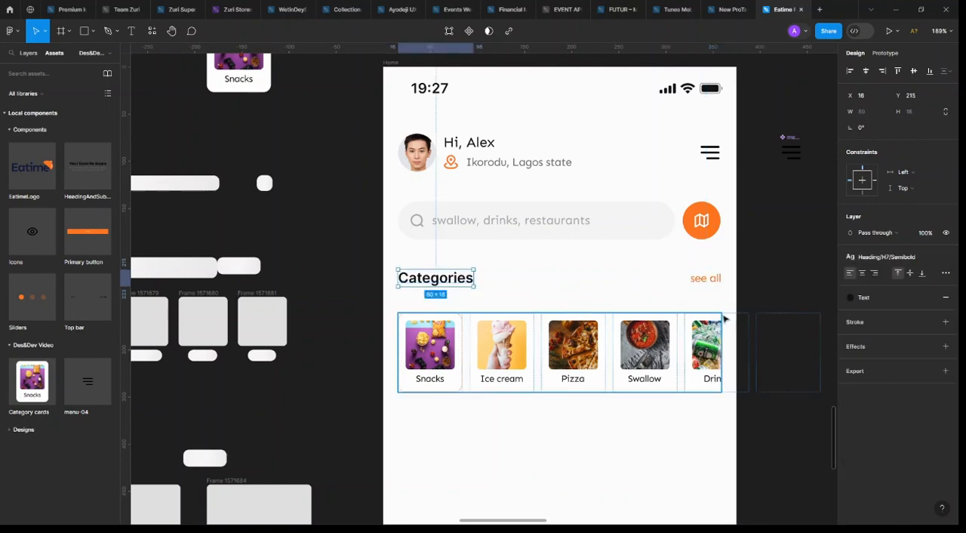
{"action": "left_click", "coordinate": [706, 281], "text": "shift"}
{"action": "key", "text": "shift+a"}
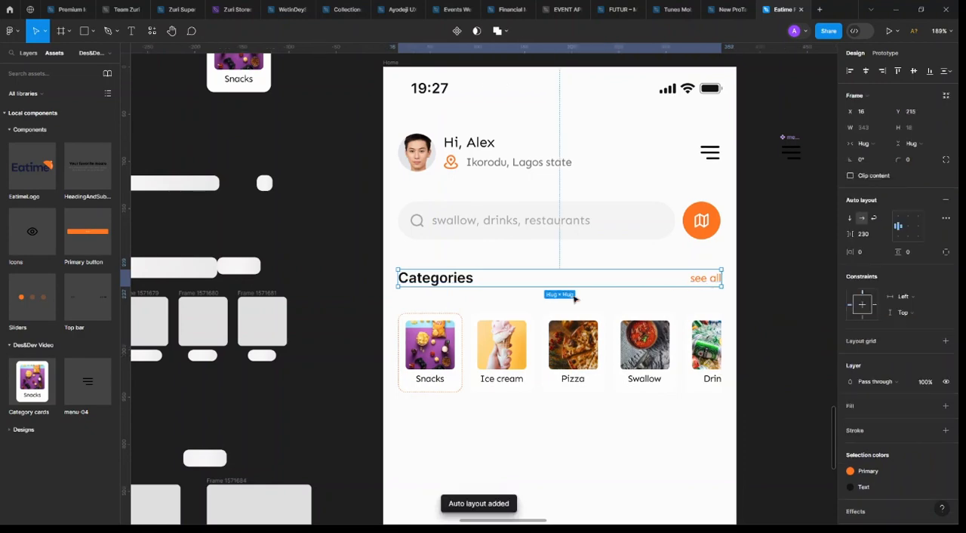
Move the category row up to Y 245 and wrap it with the Categories heading row in a vertical auto layout
{"action": "left_click", "coordinate": [591, 360]}
{"action": "key", "text": "Up"}
{"action": "key", "text": "Up"}
{"action": "key", "text": "Up"}
{"action": "key", "text": "Up"}
{"action": "key", "text": "Up"}
{"action": "key", "text": "Up"}
{"action": "key", "text": "Up"}
{"action": "key", "text": "Up"}
{"action": "key", "text": "Up"}
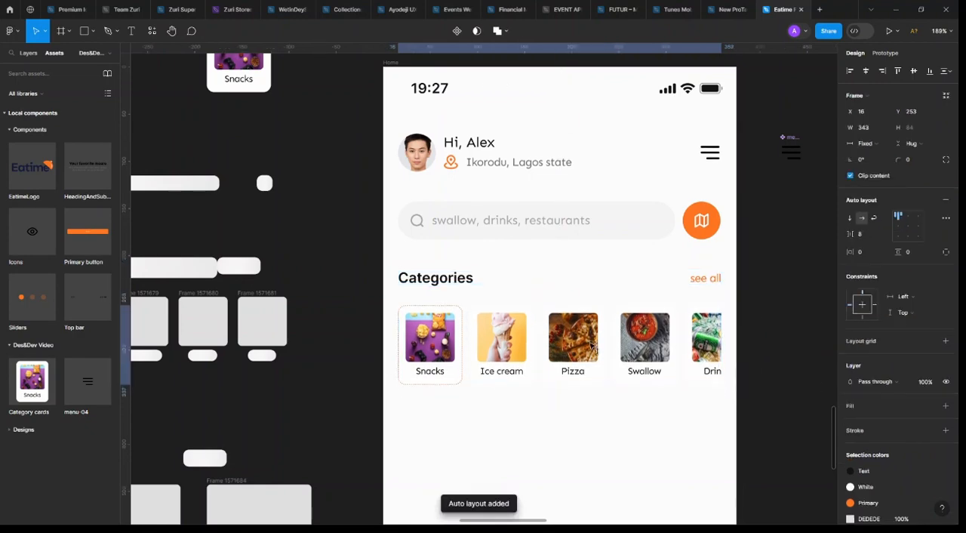
{"action": "key", "text": "alt"}
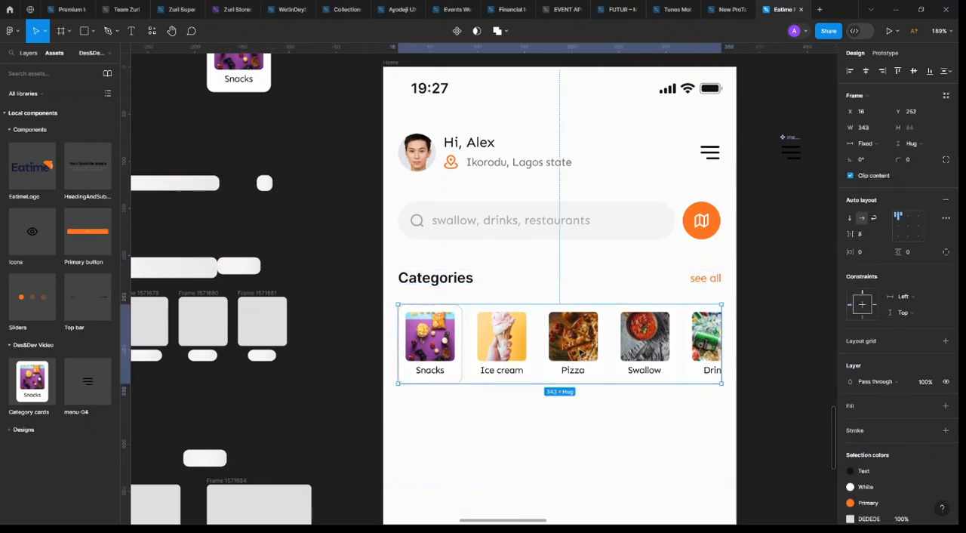
{"action": "key", "text": "Up"}
{"action": "key", "text": "Up"}
{"action": "key", "text": "Up"}
{"action": "key", "text": "Up"}
{"action": "key", "text": "Up"}
{"action": "key", "text": "Up"}
{"action": "key", "text": "Up"}
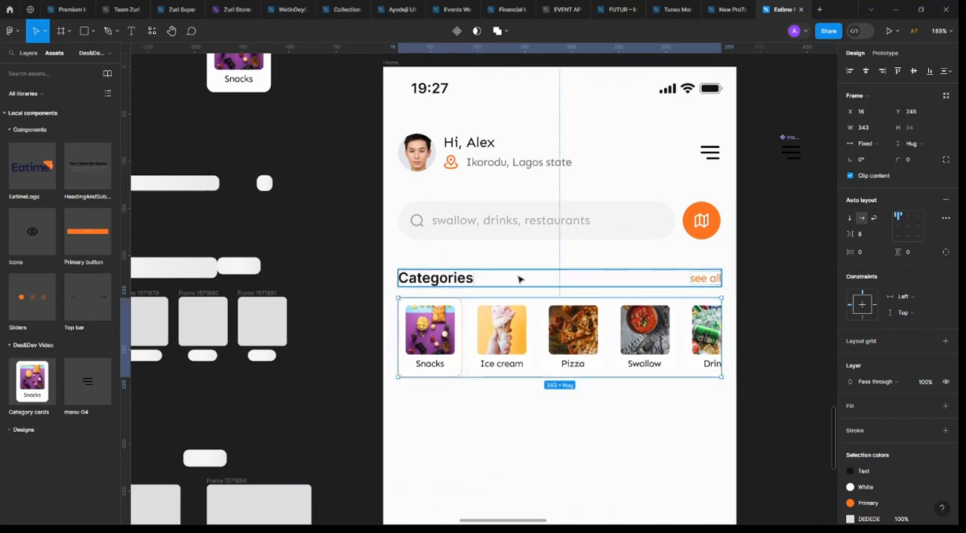
{"action": "left_click", "coordinate": [519, 279], "text": "shift"}
{"action": "key", "text": "shift+a"}
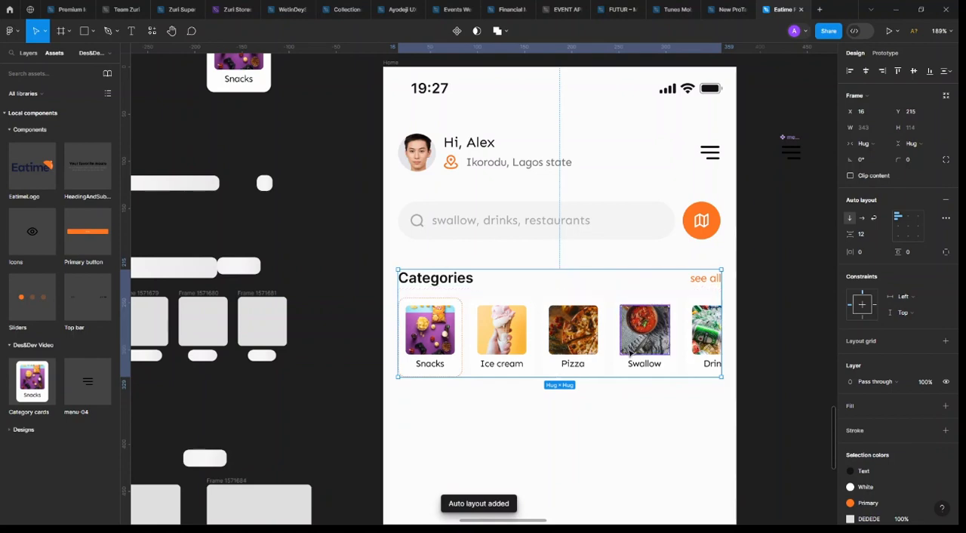
Duplicate the whole Categories section directly below the original at X 16, Y 361
{"action": "scroll", "coordinate": [624, 351], "scroll_direction": "down", "scroll_amount": 3}
{"action": "left_click_drag", "start_coordinate": [628, 400], "coordinate": [636, 428]}
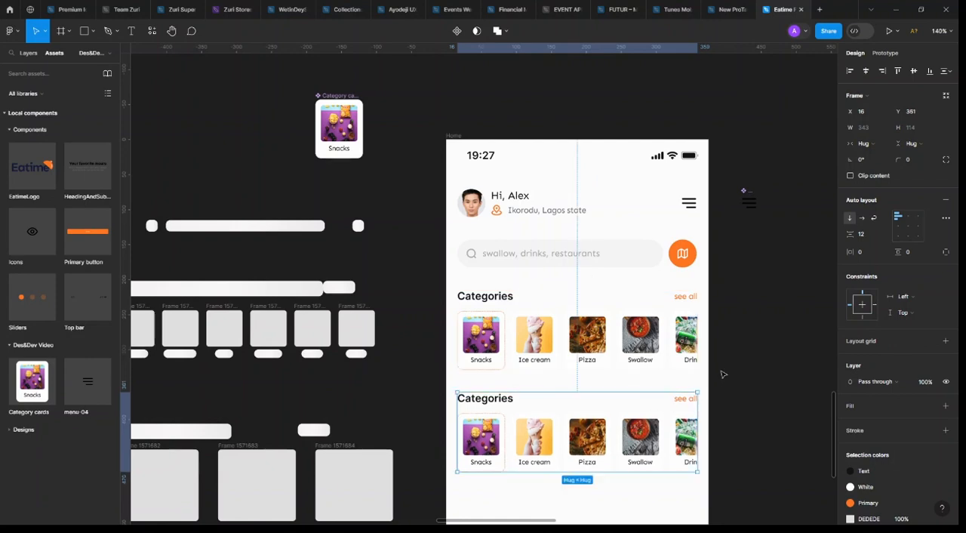
{"action": "left_click", "coordinate": [746, 379]}
Change the duplicated section's heading to "Nearby restaurants"
{"action": "scroll", "coordinate": [747, 379], "scroll_direction": "right", "scroll_amount": 2}
{"action": "scroll", "coordinate": [577, 308], "scroll_direction": "down", "scroll_amount": 2}
{"action": "scroll", "coordinate": [445, 279], "scroll_direction": "up", "scroll_amount": 5}
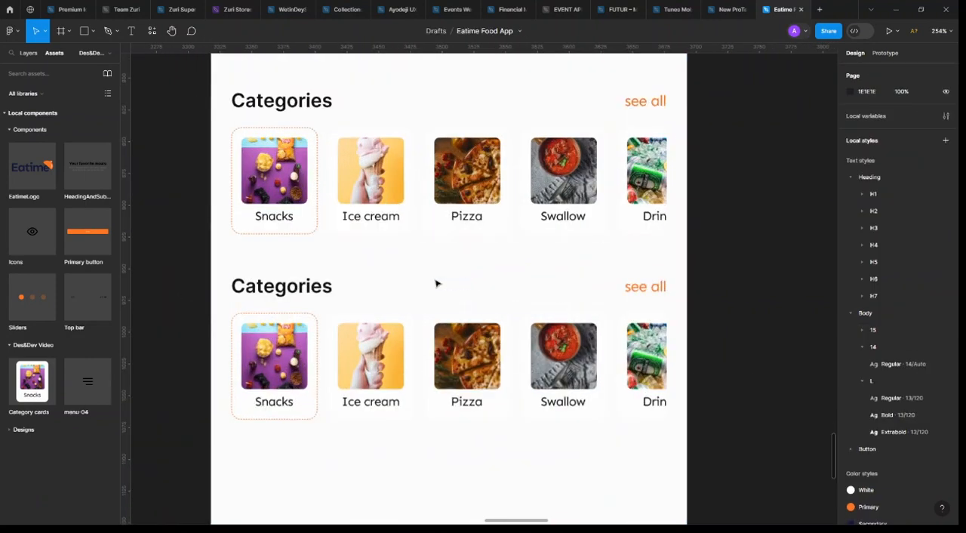
{"action": "double_click", "coordinate": [281, 287]}
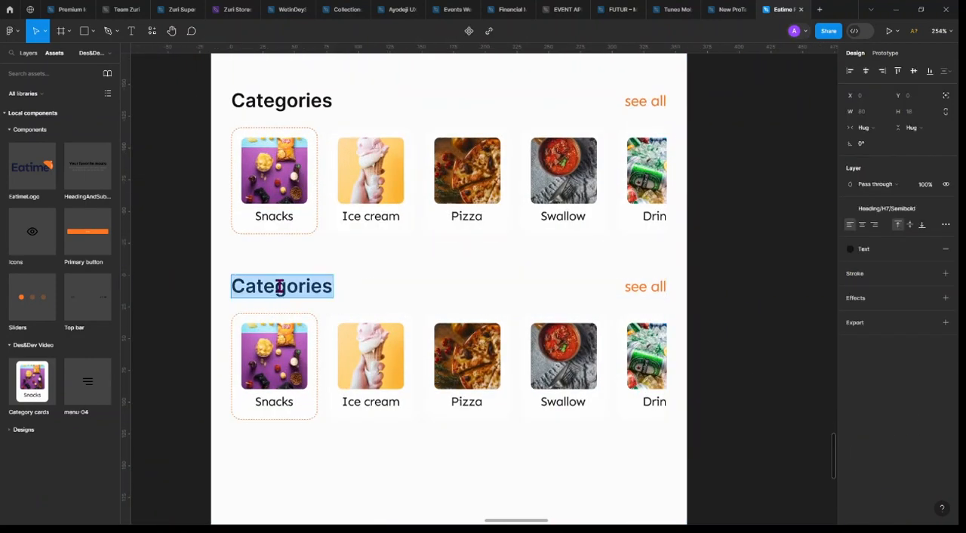
{"action": "type", "text": "Near"}
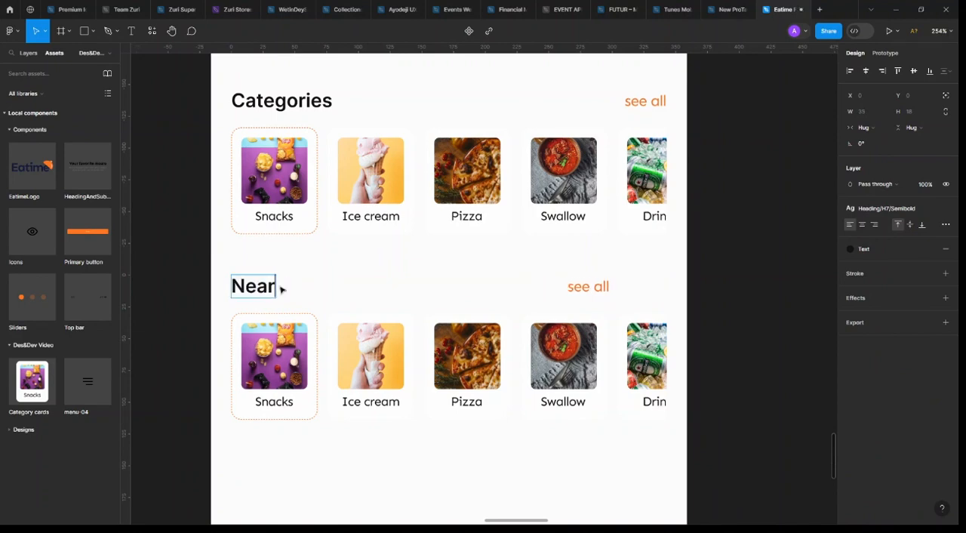
{"action": "type", "text": "by R"}
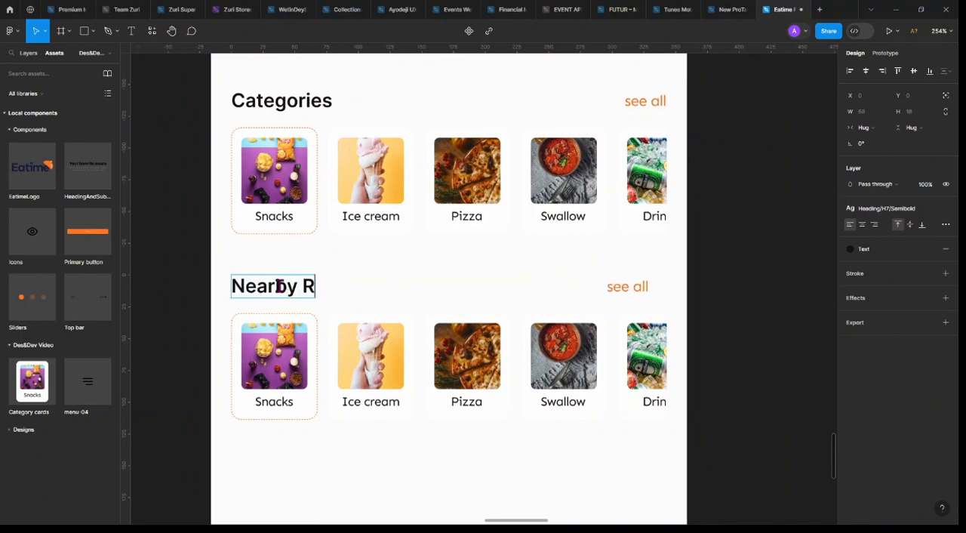
{"action": "type", "text": "resu"}
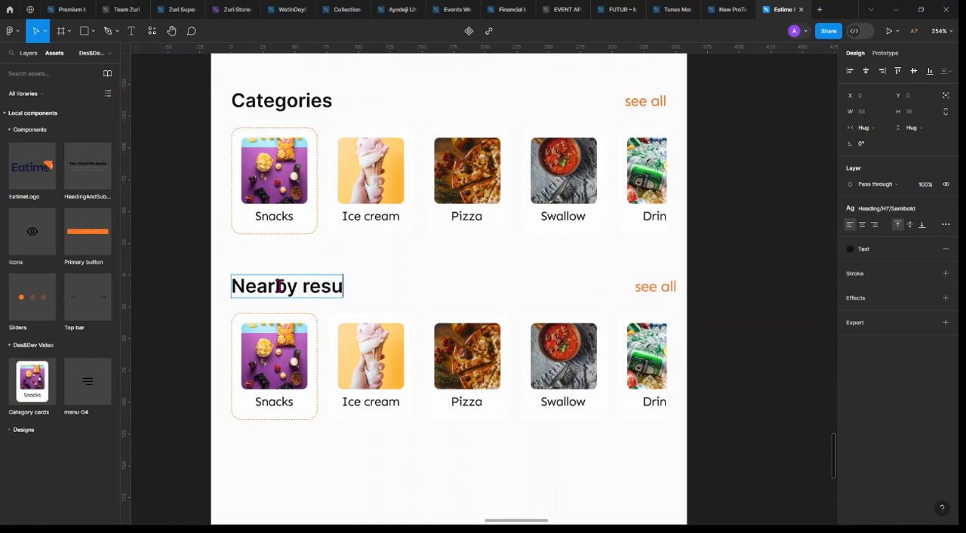
{"action": "key", "text": "BackSpace"}
{"action": "type", "text": "t"}
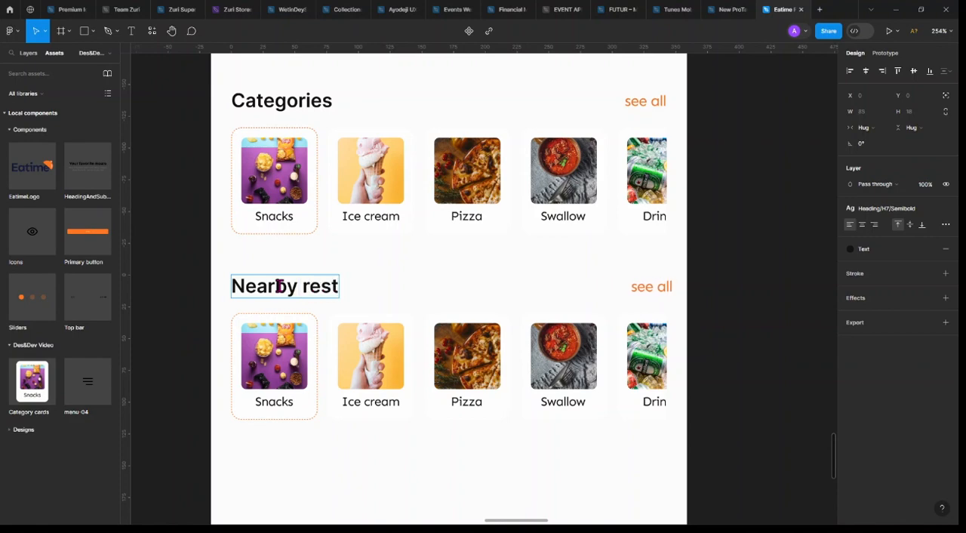
{"action": "type", "text": "aurants"}
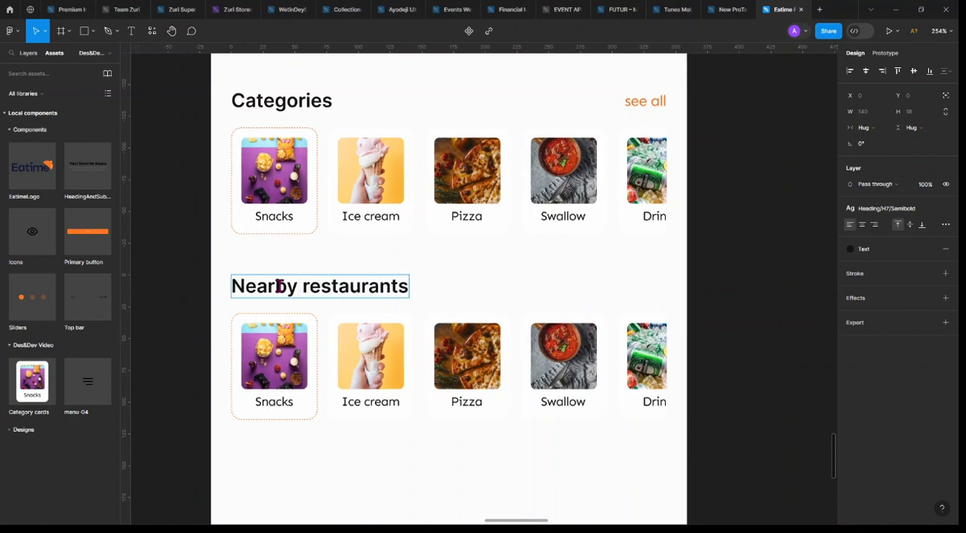
{"action": "key", "text": "Escape"}
Set the "Nearby restaurants" text and its heading row to fill container, with 151 spacing before "see all"
{"action": "left_click", "coordinate": [866, 127]}
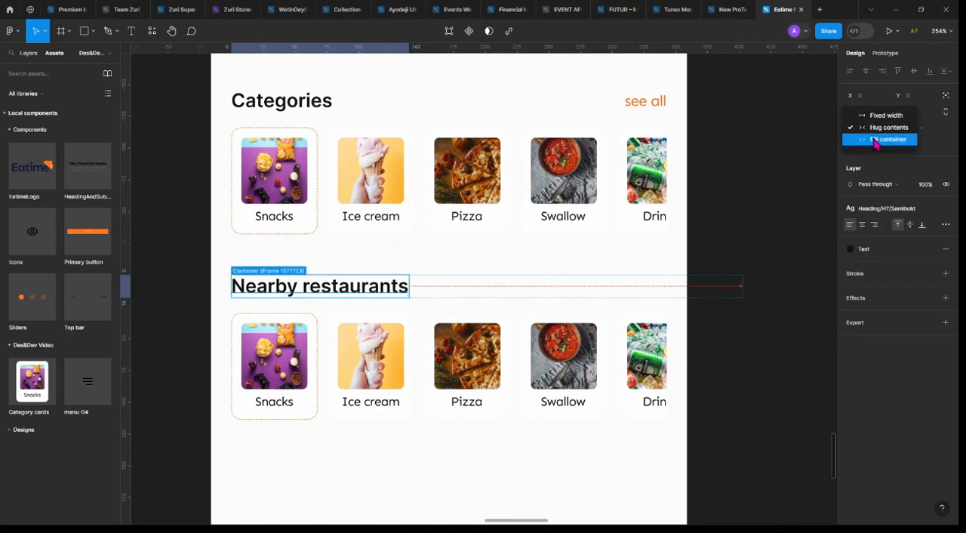
{"action": "left_click", "coordinate": [875, 139]}
{"action": "left_click", "coordinate": [567, 293]}
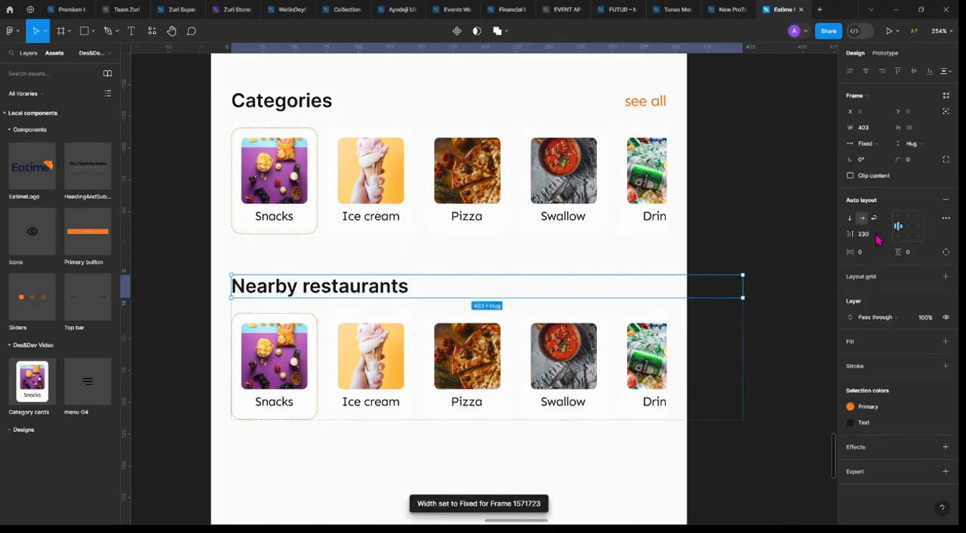
{"action": "left_click_drag", "start_coordinate": [877, 239], "coordinate": [831, 230]}
{"action": "left_click", "coordinate": [868, 144]}
{"action": "left_click", "coordinate": [879, 169]}
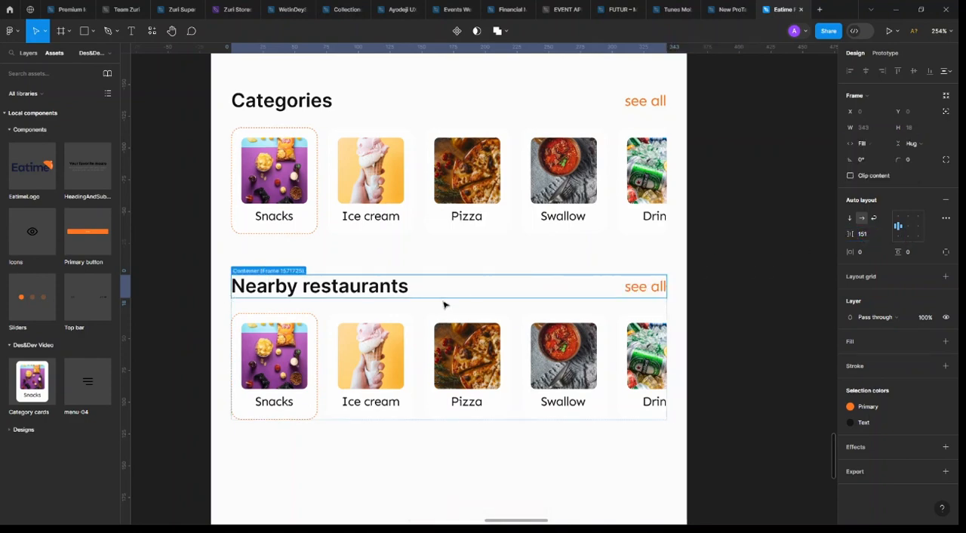
{"action": "left_click", "coordinate": [734, 292]}
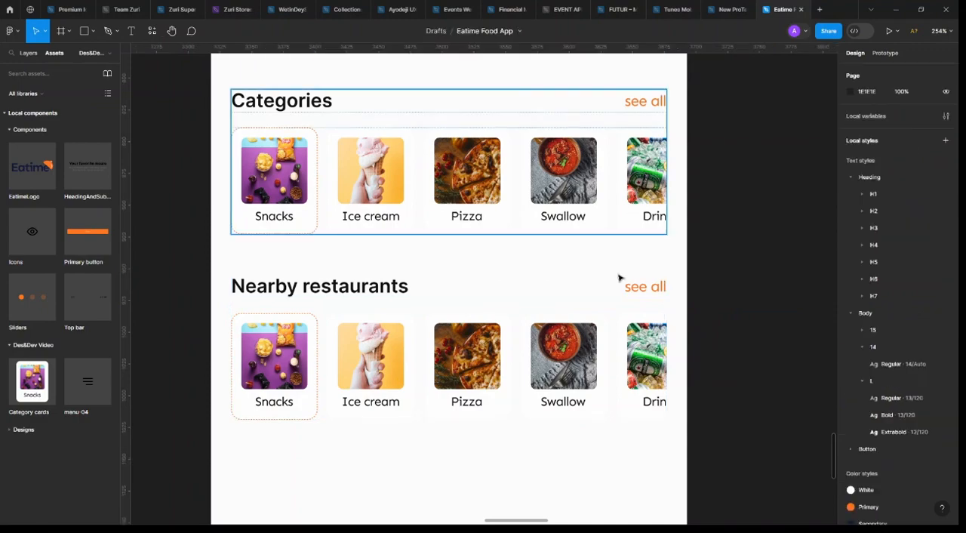
Move the duplicated card row out of the "Nearby restaurants" section to the empty canvas above the Home frame
{"action": "left_click", "coordinate": [498, 332]}
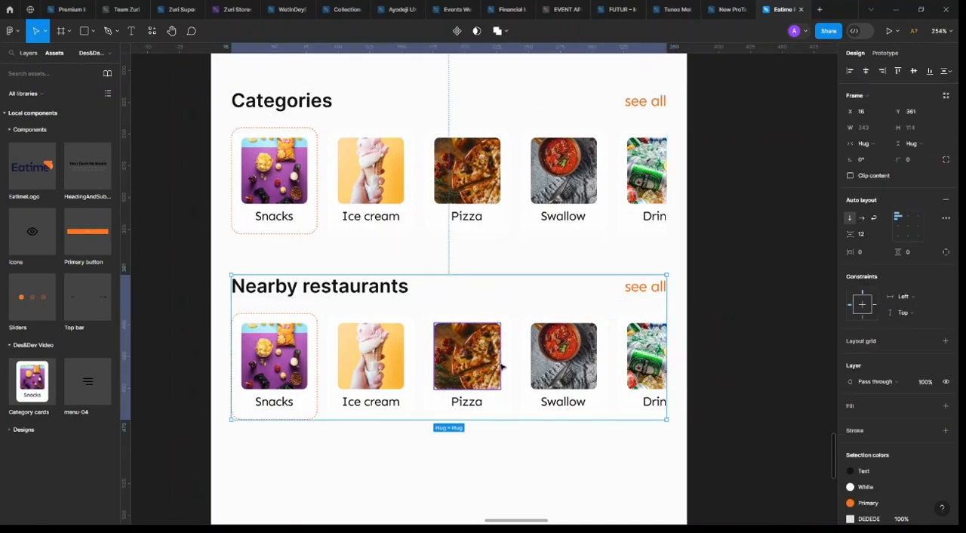
{"action": "left_click", "coordinate": [498, 364], "text": "ctrl"}
{"action": "scroll", "coordinate": [500, 364], "scroll_direction": "down", "scroll_amount": 4}
{"action": "scroll", "coordinate": [370, 410], "scroll_direction": "left", "scroll_amount": 2}
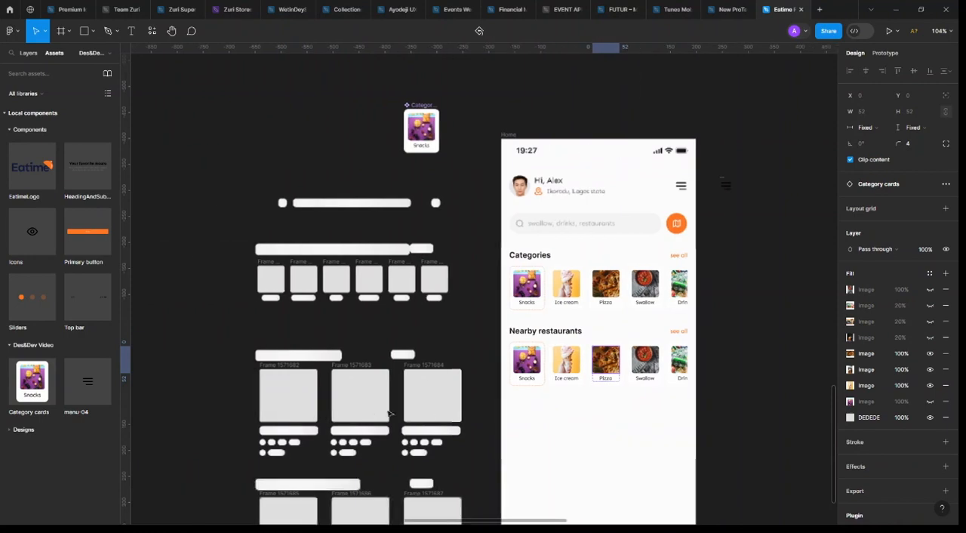
{"action": "left_click", "coordinate": [598, 367]}
{"action": "left_click_drag", "start_coordinate": [597, 367], "coordinate": [612, 95]}
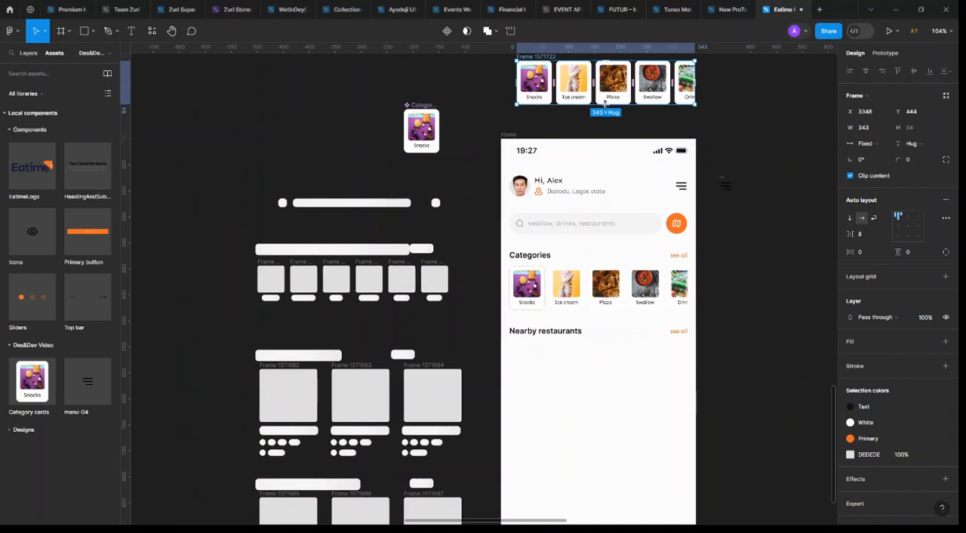
Copy the first 111 × 102 wireframe image placeholder into the Home frame below "Nearby restaurants" at X 16, Y 411
{"action": "left_click", "coordinate": [292, 408]}
{"action": "left_click_drag", "start_coordinate": [539, 383], "coordinate": [577, 372]}
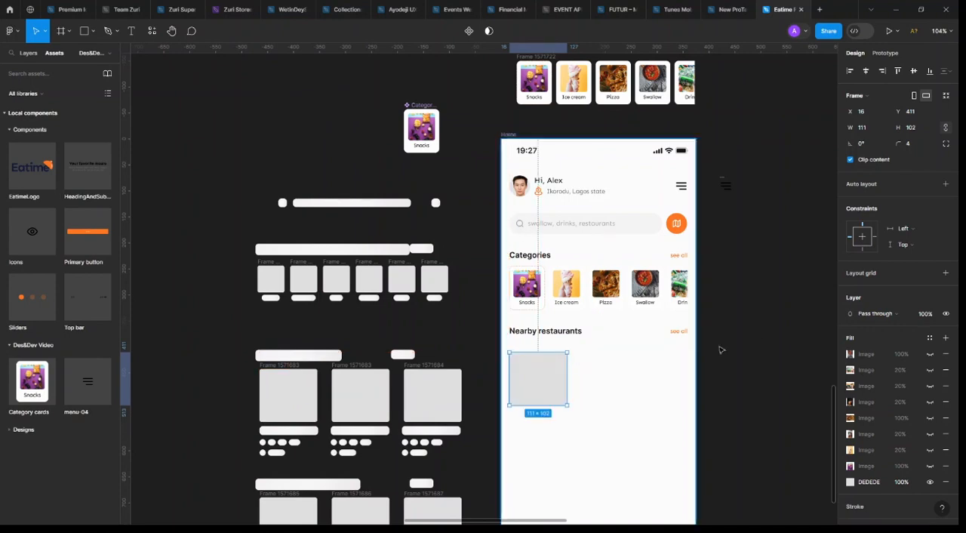
{"action": "scroll", "coordinate": [522, 435], "scroll_direction": "up", "scroll_amount": 3}
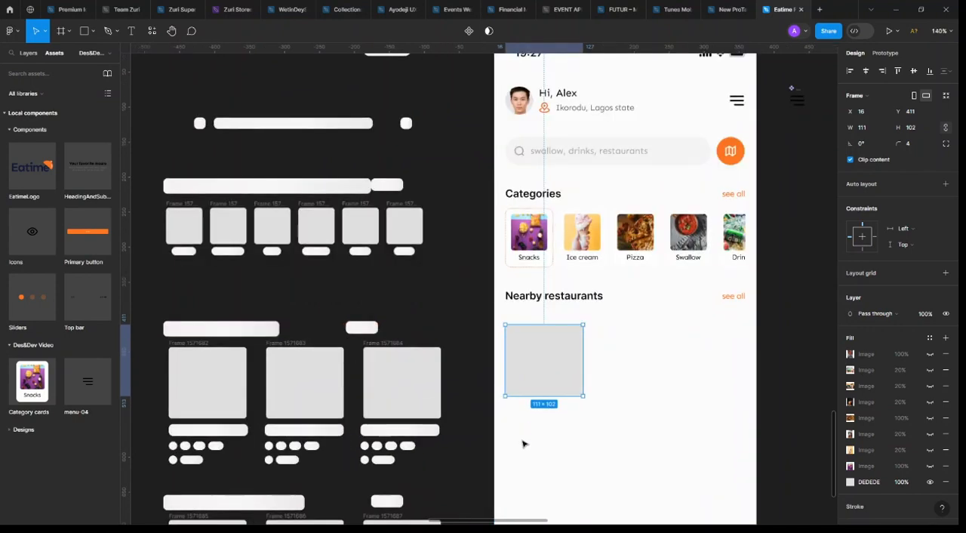
Place a copy of the Categories heading below the image placeholder at Y 525 and change its text to "The foodie"
{"action": "scroll", "coordinate": [524, 444], "scroll_direction": "down", "scroll_amount": 3}
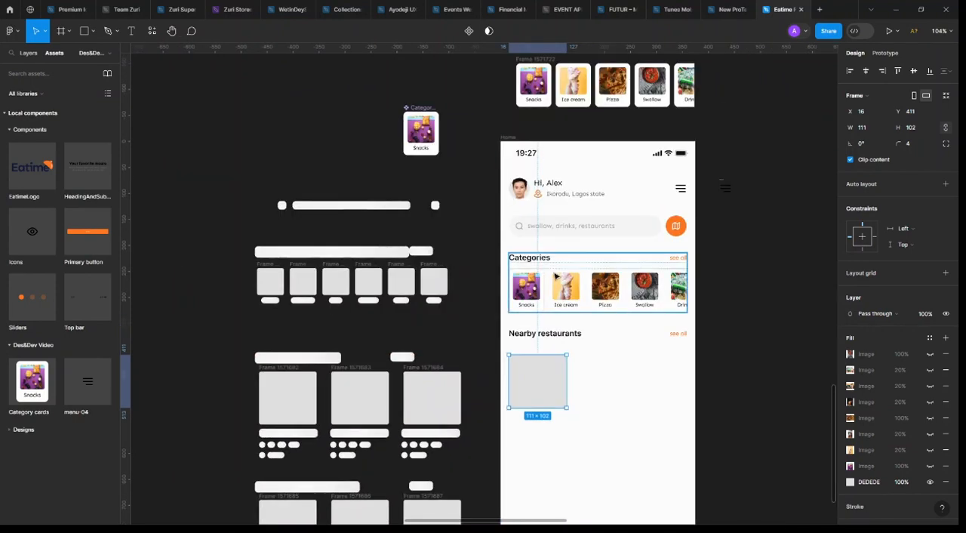
{"action": "double_click", "coordinate": [535, 260]}
{"action": "left_click_drag", "start_coordinate": [545, 258], "coordinate": [547, 419]}
{"action": "scroll", "coordinate": [542, 420], "scroll_direction": "up", "scroll_amount": 3}
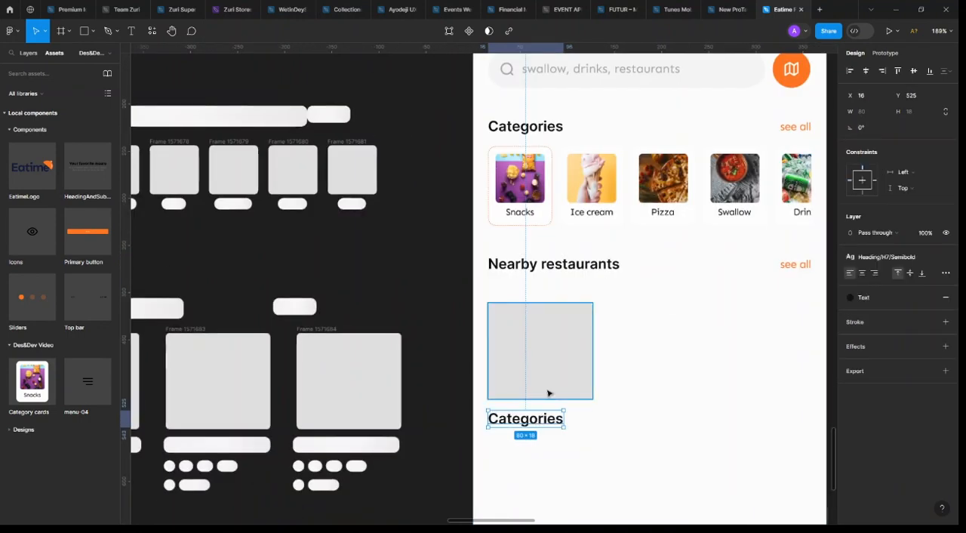
{"action": "double_click", "coordinate": [538, 418]}
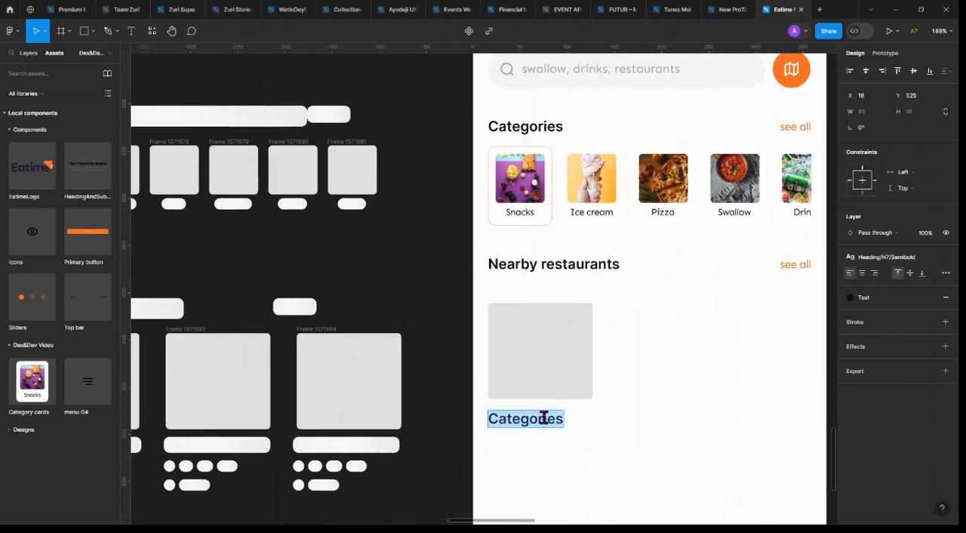
{"action": "type", "text": "The fo"}
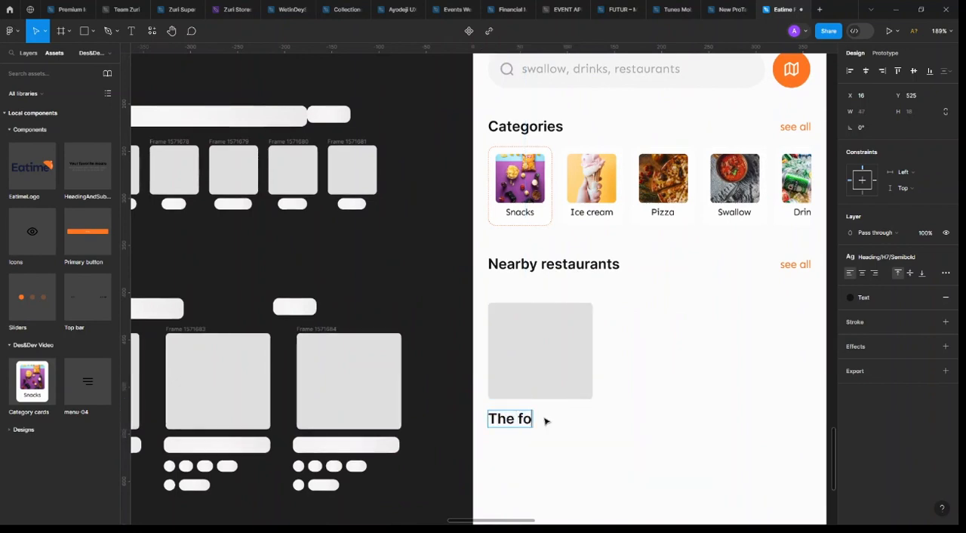
{"action": "type", "text": "odie"}
{"action": "key", "text": "Escape"}
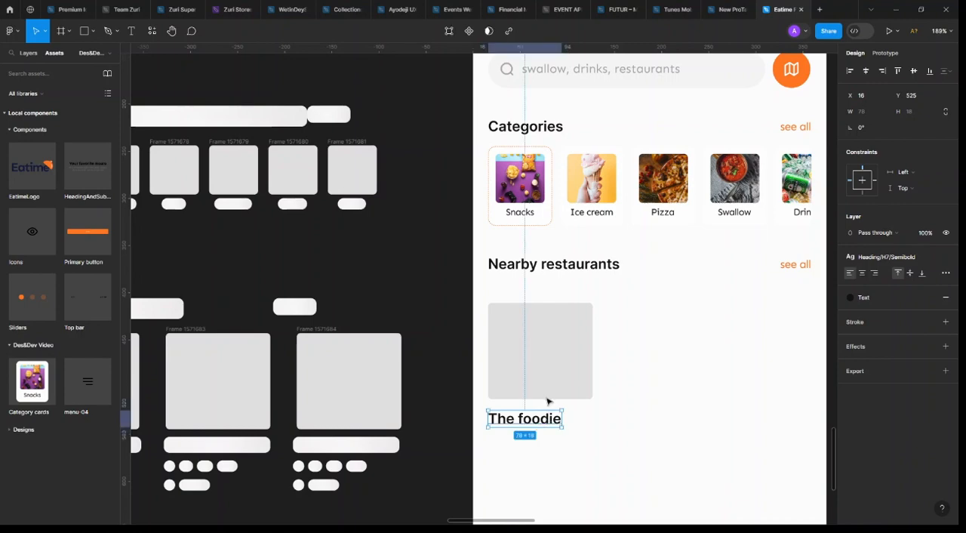
Preview the hidden image fills on the middle placeholder in the lower wireframe row of restaurant cards
{"action": "left_click", "coordinate": [553, 356]}
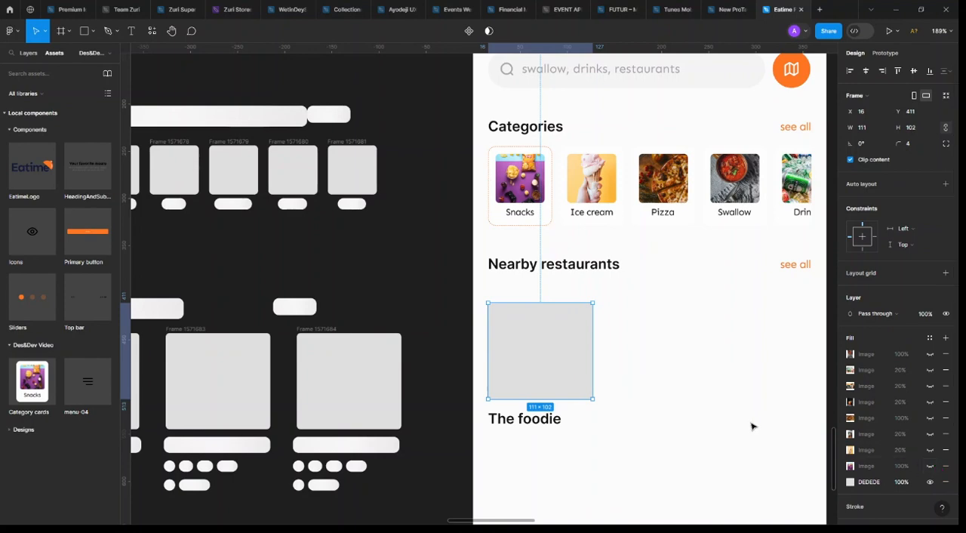
{"action": "scroll", "coordinate": [745, 431], "scroll_direction": "down", "scroll_amount": 5}
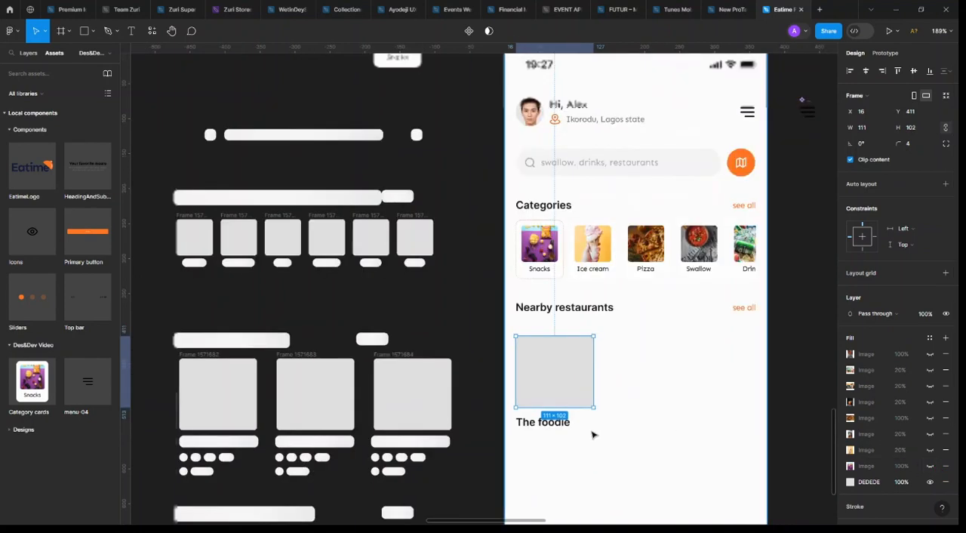
{"action": "scroll", "coordinate": [373, 423], "scroll_direction": "down", "scroll_amount": 2}
{"action": "left_click", "coordinate": [385, 414]}
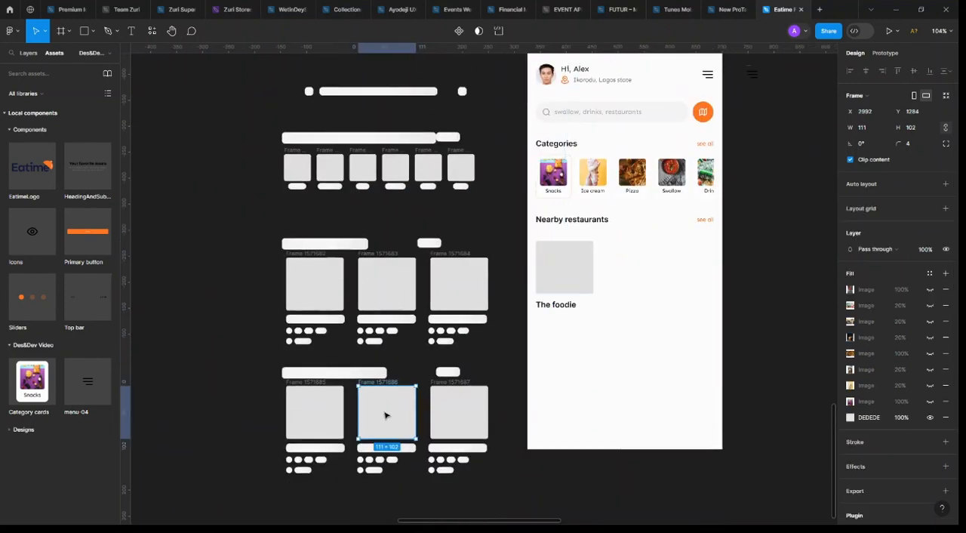
{"action": "left_click", "coordinate": [930, 402]}
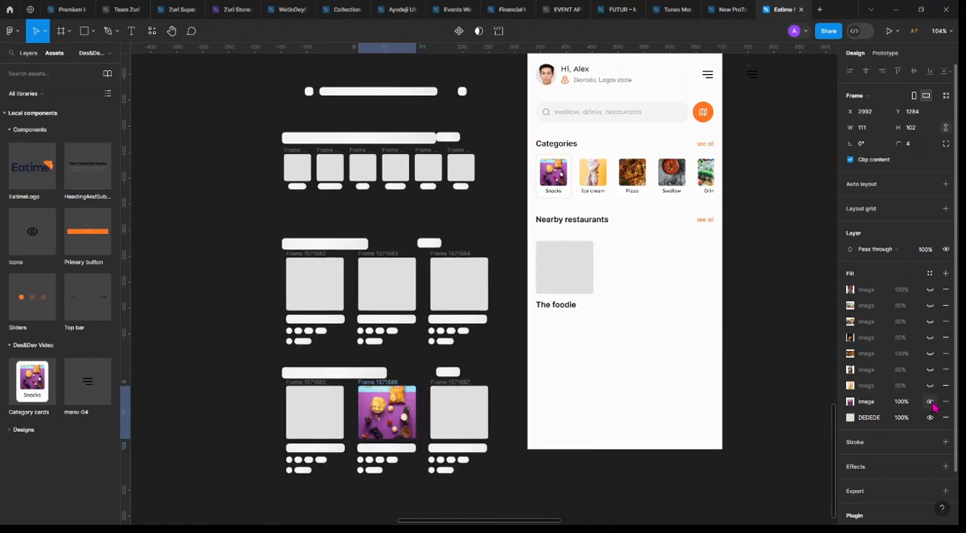
{"action": "left_click", "coordinate": [931, 402]}
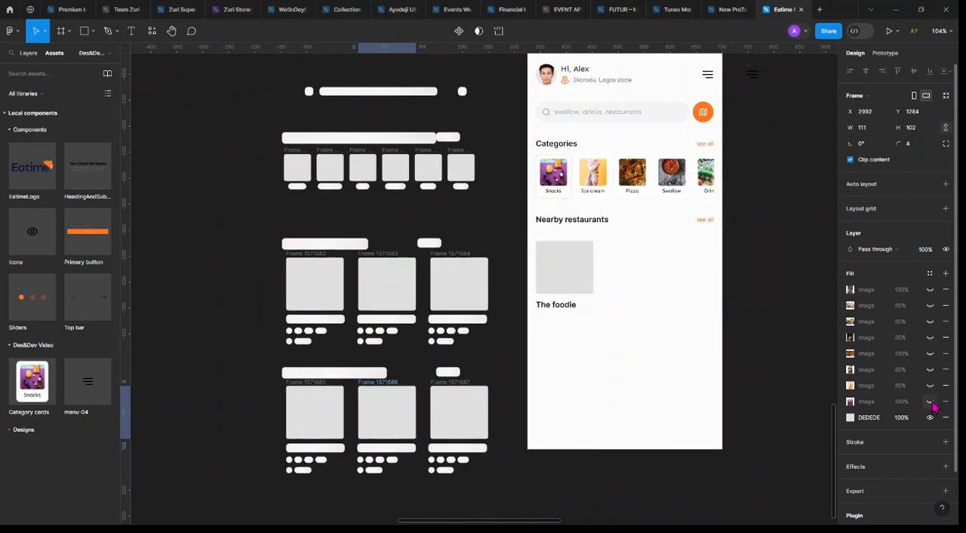
{"action": "left_click", "coordinate": [930, 321]}
{"action": "left_click", "coordinate": [930, 321]}
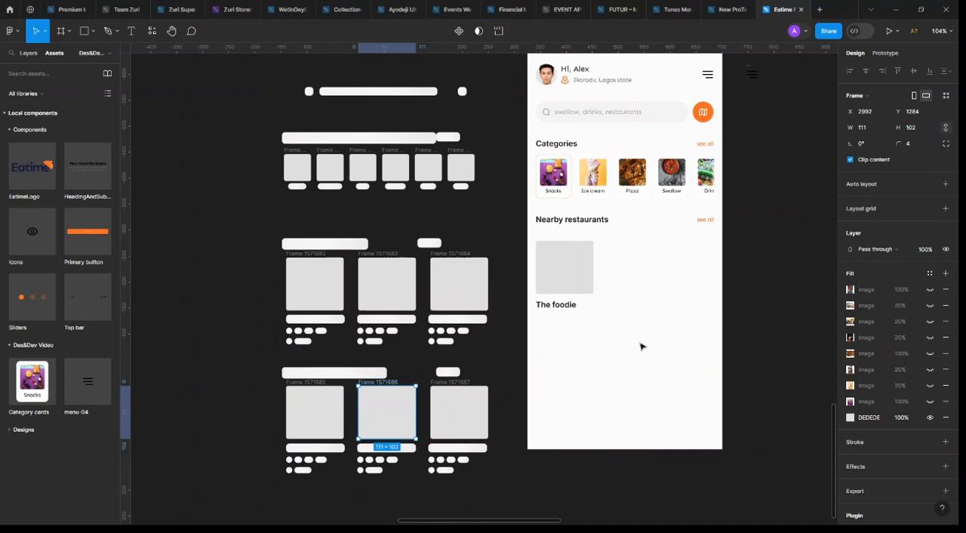
{"action": "left_click", "coordinate": [930, 289]}
{"action": "left_click", "coordinate": [930, 290]}
Move the grey image placeholder and its "The foodie" text out of the Home frame onto the empty canvas above the restaurant cards
{"action": "scroll", "coordinate": [611, 306], "scroll_direction": "up", "scroll_amount": 2}
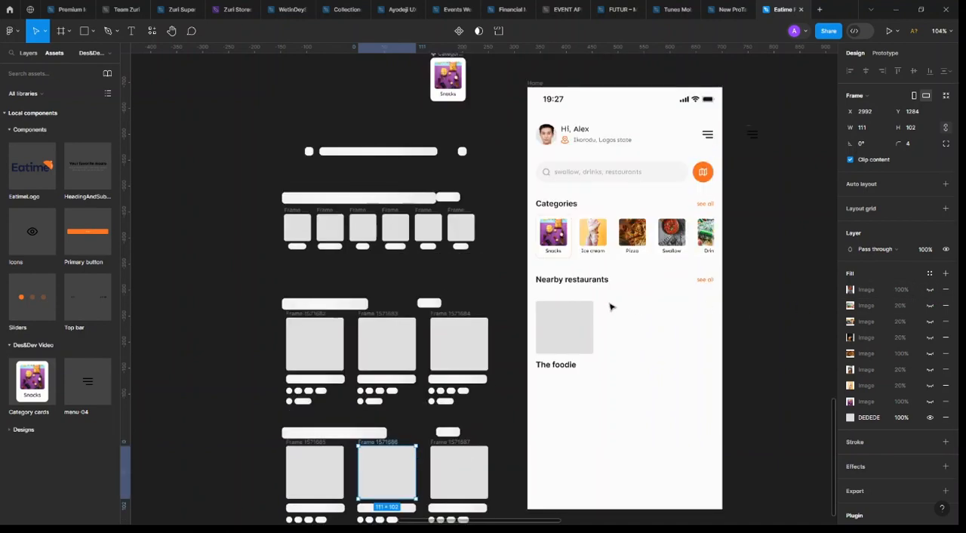
{"action": "scroll", "coordinate": [611, 306], "scroll_direction": "up", "scroll_amount": 2}
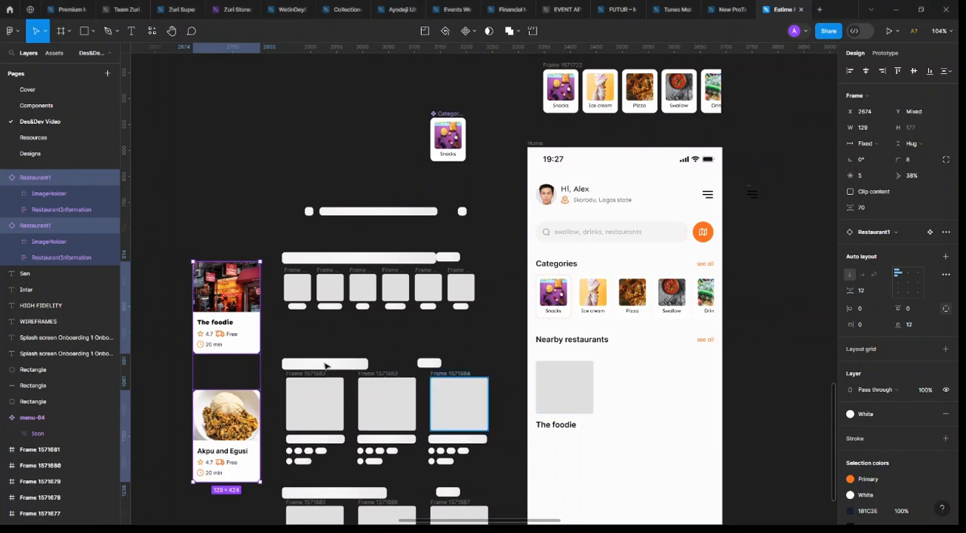
{"action": "left_click", "coordinate": [248, 332]}
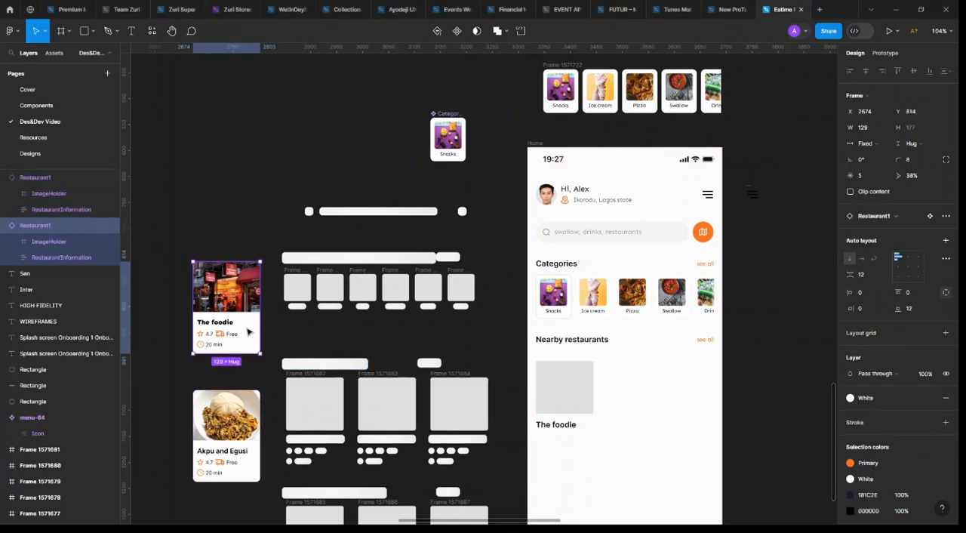
{"action": "left_click", "coordinate": [561, 427]}
{"action": "left_click", "coordinate": [577, 404], "text": "shift"}
{"action": "left_click_drag", "start_coordinate": [577, 415], "coordinate": [235, 215]}
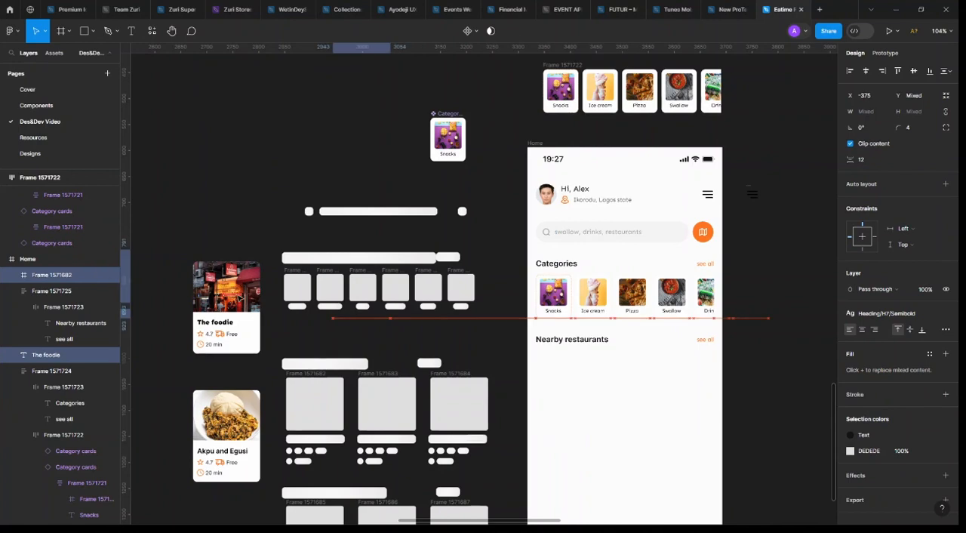
Place "The foodie" restaurant card in the Home frame under the "Nearby restaurants" heading at X 16, Y 391
{"action": "left_click_drag", "start_coordinate": [237, 313], "coordinate": [574, 404]}
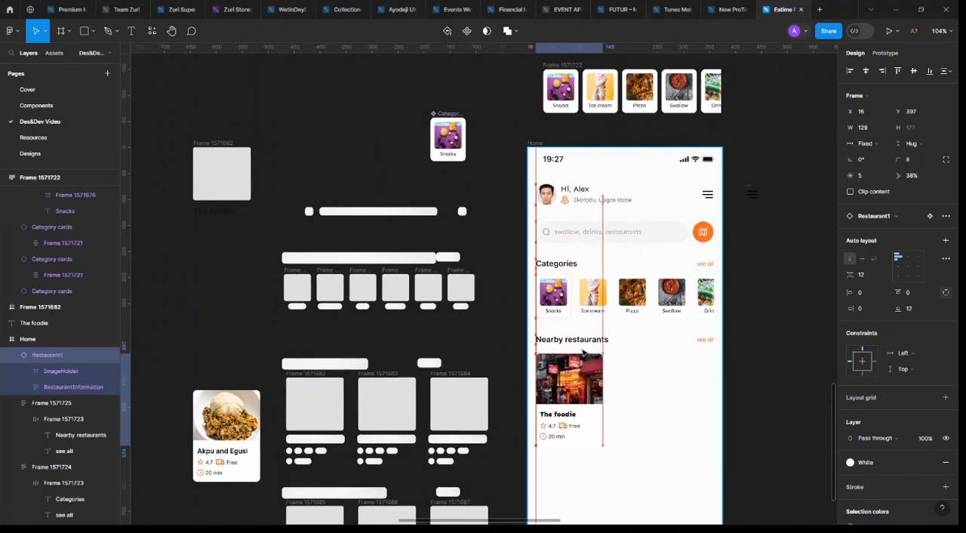
{"action": "left_click_drag", "start_coordinate": [582, 352], "coordinate": [583, 344]}
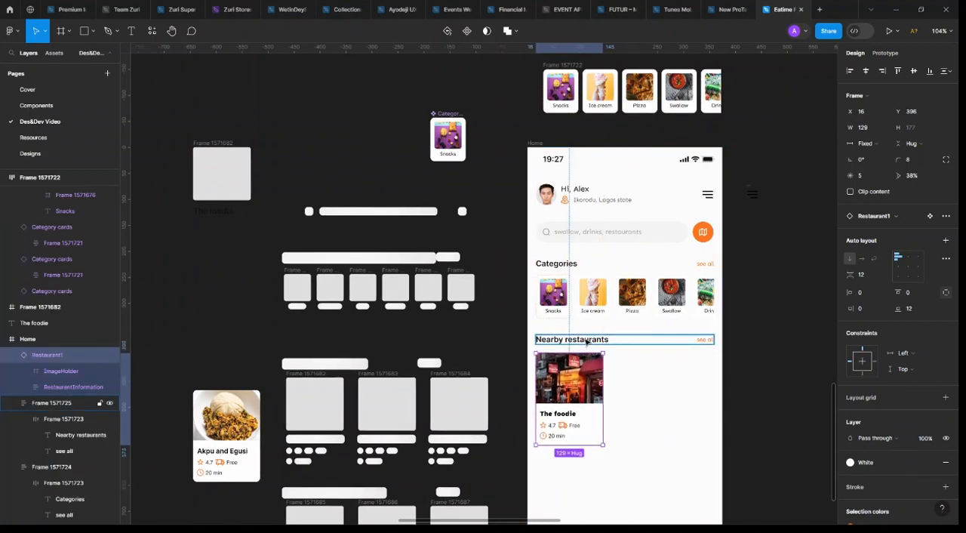
{"action": "left_click", "coordinate": [594, 281]}
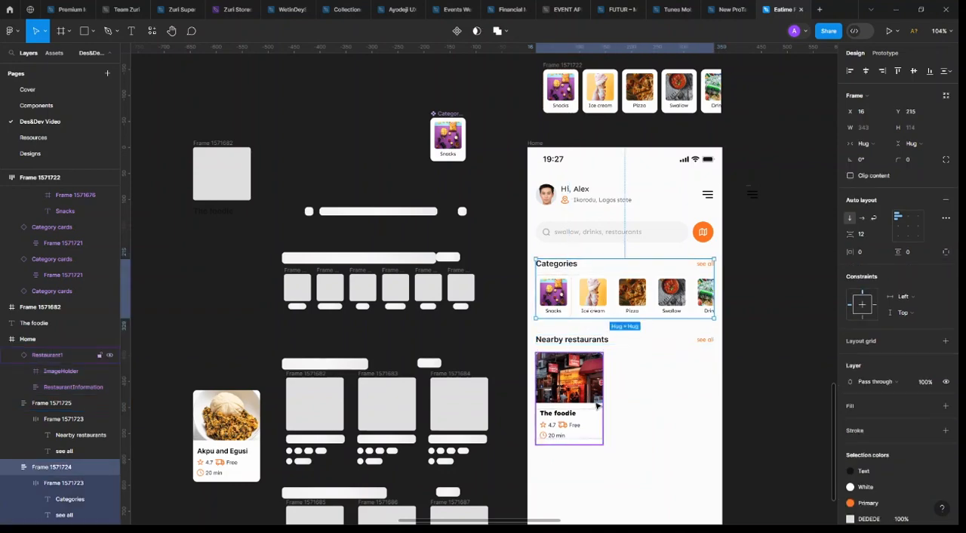
{"action": "left_click", "coordinate": [599, 408]}
{"action": "key", "text": "alt"}
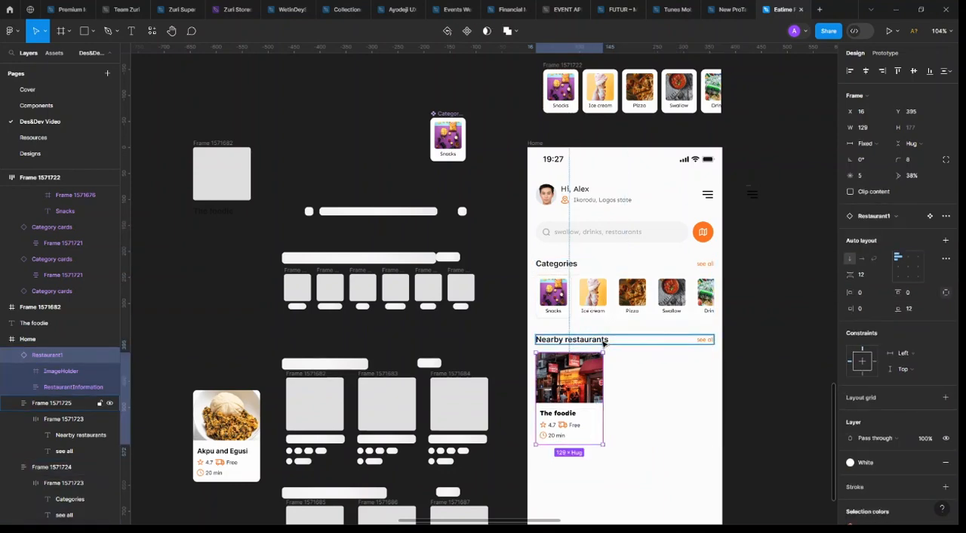
{"action": "key", "text": "Up"}
{"action": "key", "text": "Up"}
{"action": "key", "text": "Up"}
{"action": "key", "text": "Up"}
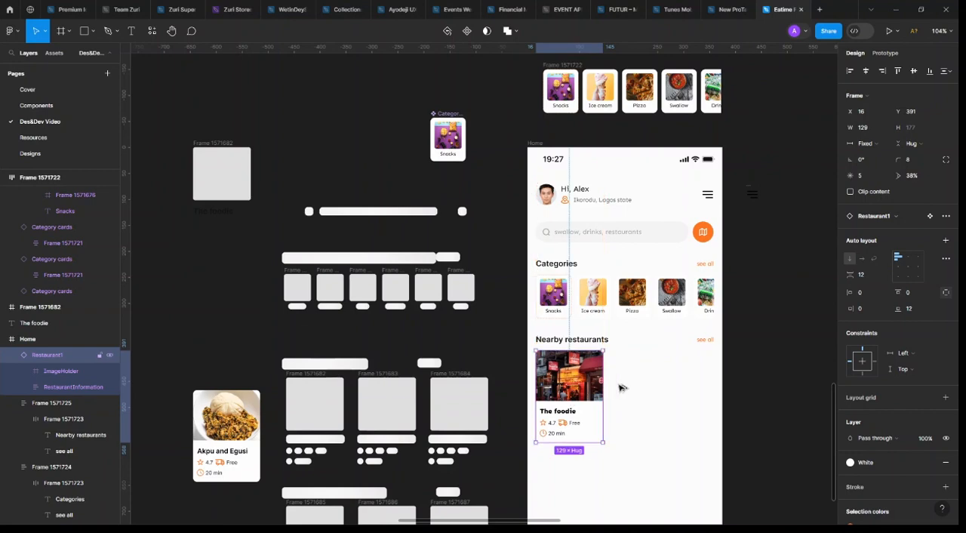
Duplicate "The foodie" card twice in a row with 8 spacing, placing the copies at X 153 and X 290
{"action": "key", "text": "ctrl+d"}
{"action": "left_click_drag", "start_coordinate": [638, 388], "coordinate": [636, 388]}
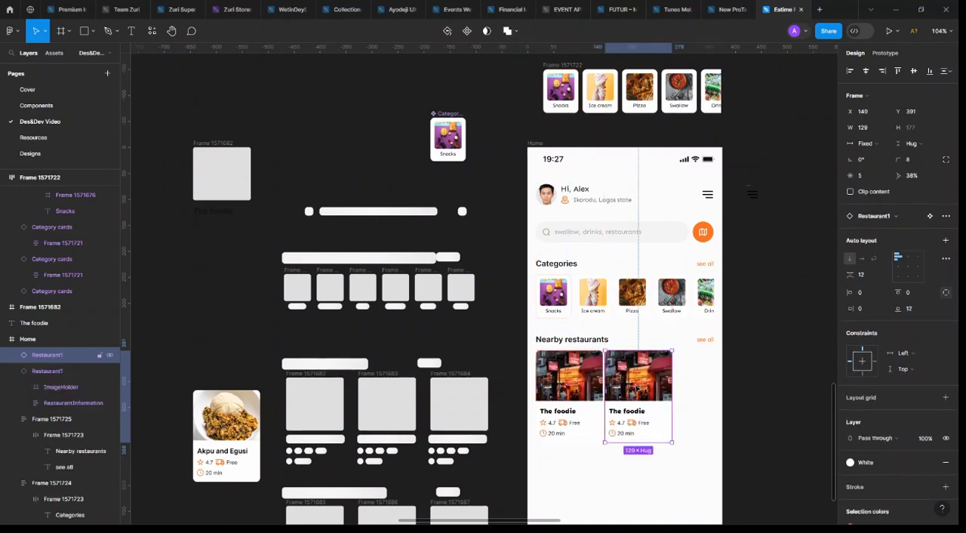
{"action": "key", "text": "Right"}
{"action": "key", "text": "Right"}
{"action": "key", "text": "Right"}
{"action": "key", "text": "Right"}
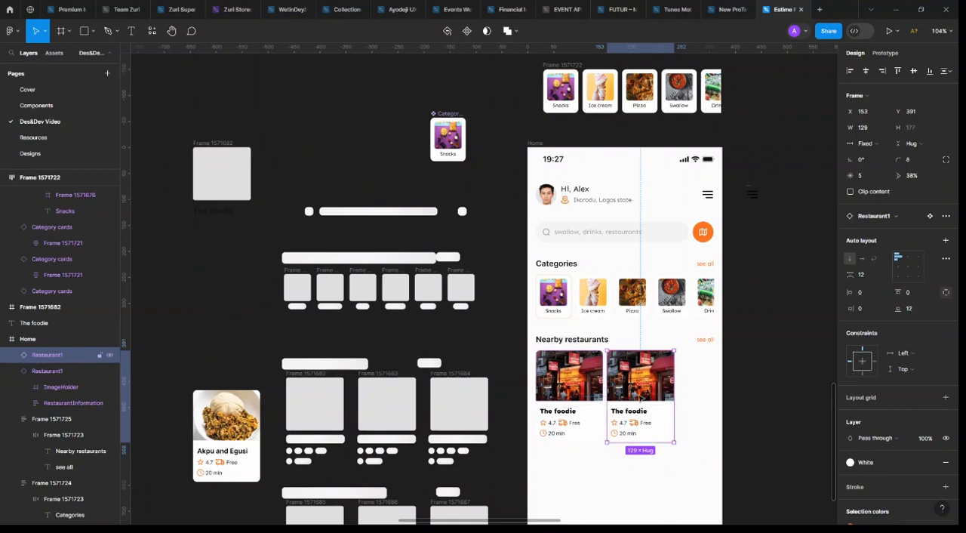
{"action": "left_click_drag", "start_coordinate": [633, 393], "coordinate": [704, 407]}
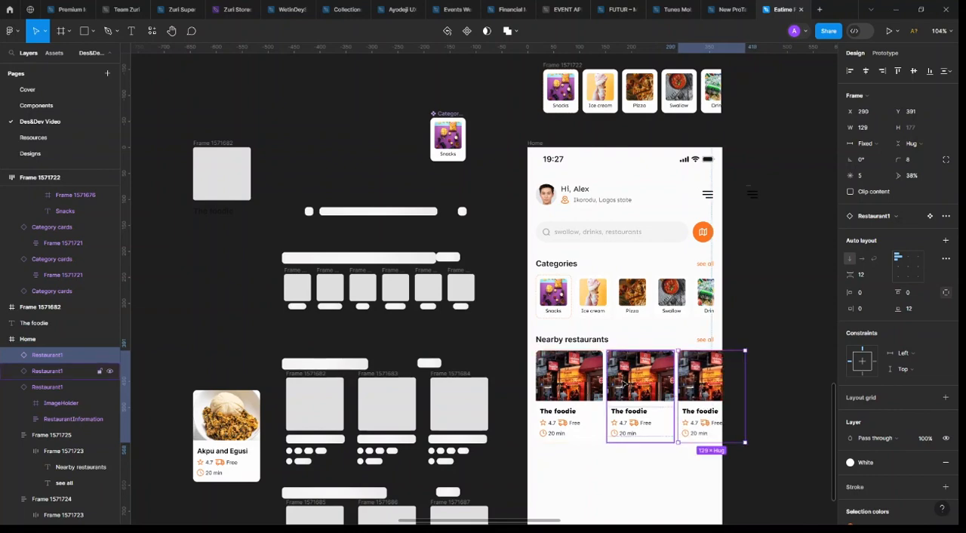
Wrap the three restaurant cards in a horizontal auto layout and reduce its width to 343
{"action": "left_click", "coordinate": [572, 386], "text": "shift"}
{"action": "left_click", "coordinate": [658, 383], "text": "shift"}
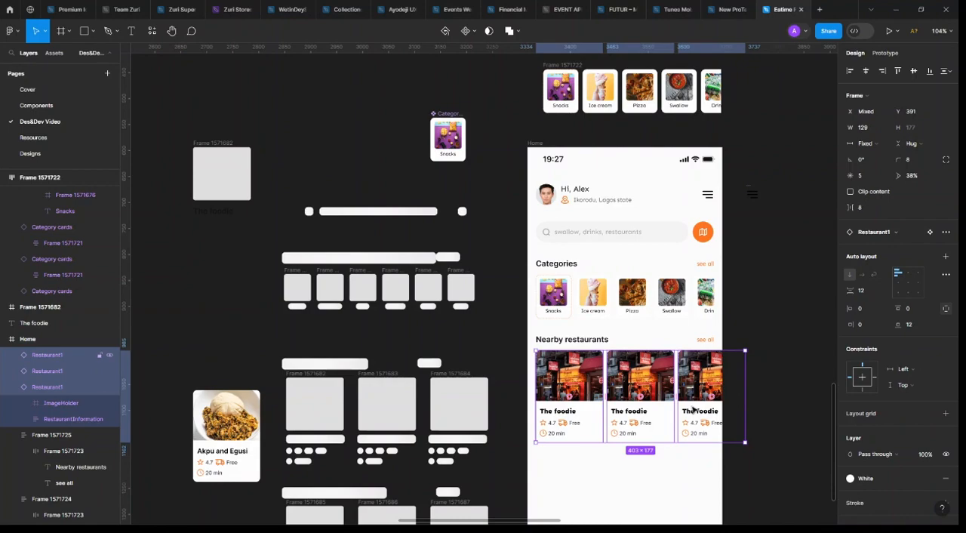
{"action": "key", "text": "shift+a"}
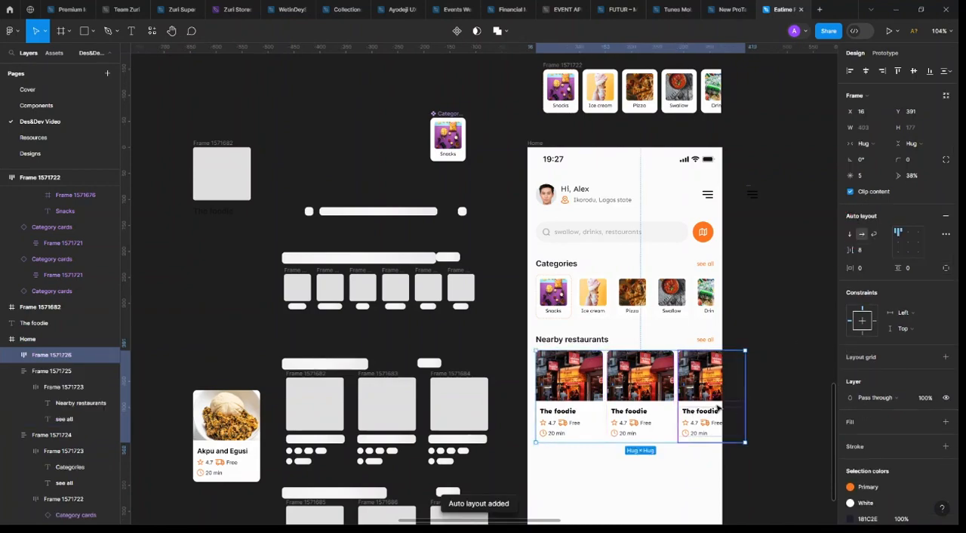
{"action": "scroll", "coordinate": [715, 403], "scroll_direction": "up", "scroll_amount": 3}
{"action": "left_click_drag", "start_coordinate": [768, 381], "coordinate": [713, 381]}
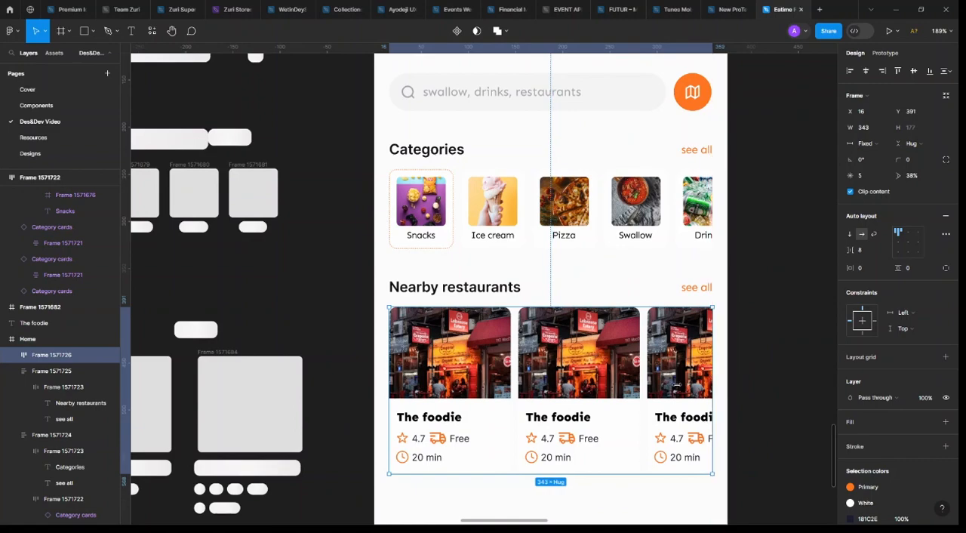
Show the "Graze Eatery" image fill on the second restaurant card and the "republic" restaurant image fill on the third
{"action": "left_click", "coordinate": [563, 385], "text": "ctrl"}
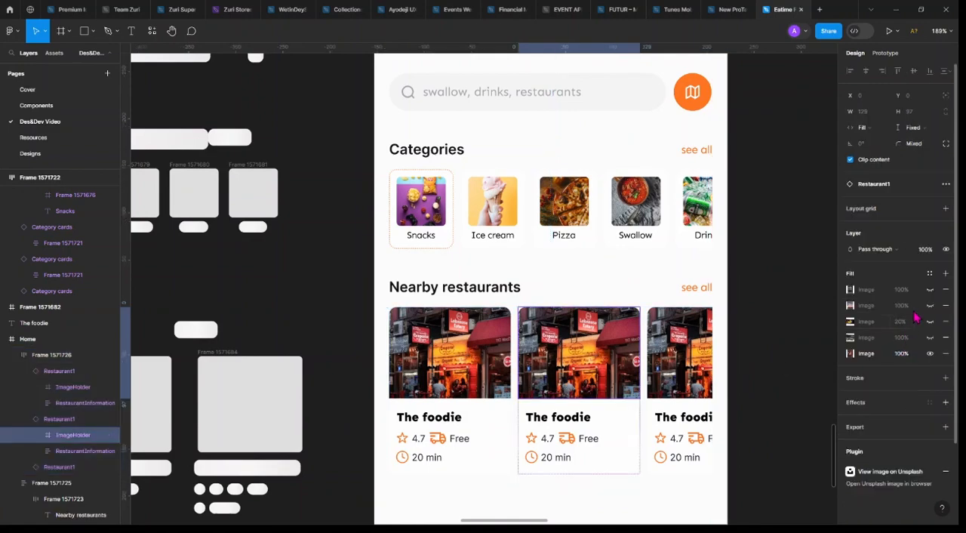
{"action": "left_click", "coordinate": [929, 289]}
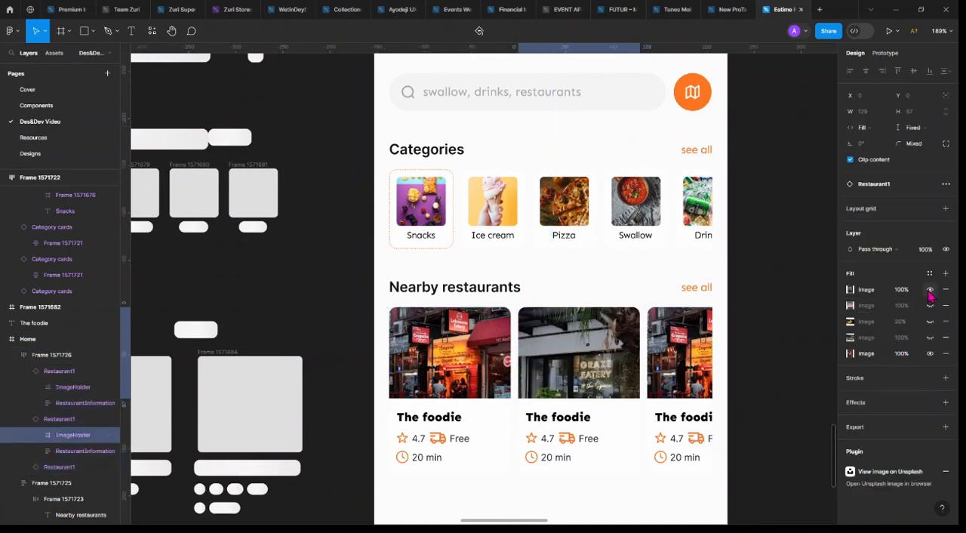
{"action": "left_click", "coordinate": [713, 354], "text": "ctrl"}
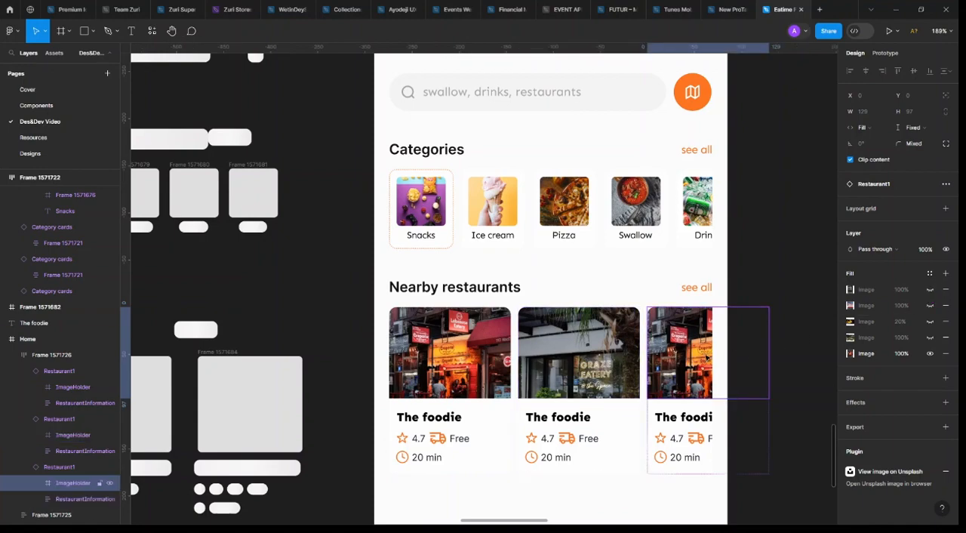
{"action": "left_click", "coordinate": [930, 337]}
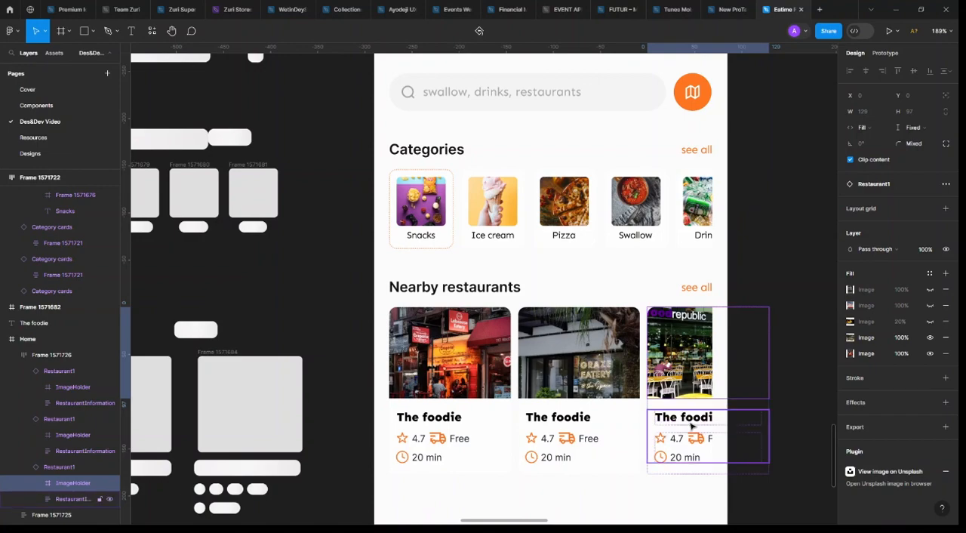
Apply the Heading/H7/Medium text style to the name on the first restaurant card
{"action": "left_click", "coordinate": [579, 423], "text": "ctrl"}
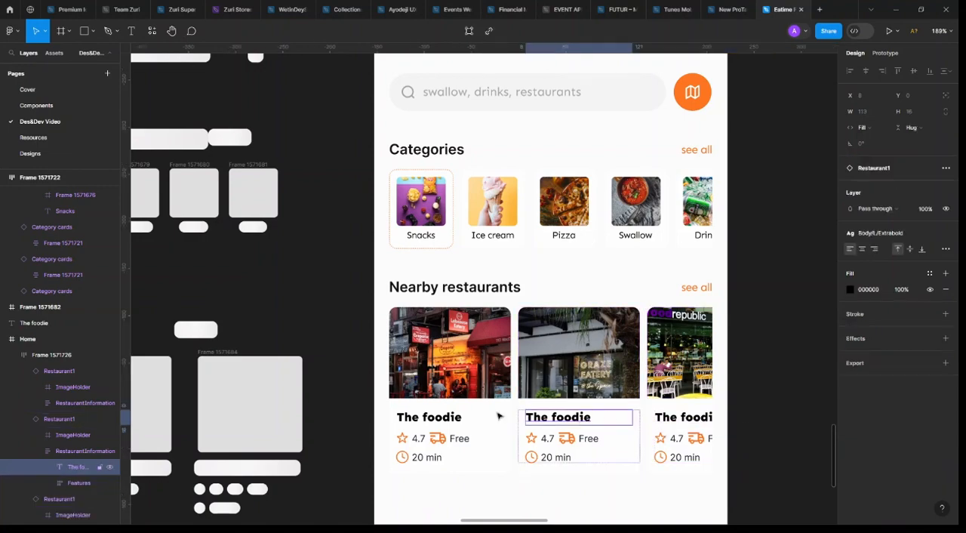
{"action": "left_click", "coordinate": [438, 422], "text": "ctrl"}
{"action": "left_click", "coordinate": [895, 237]}
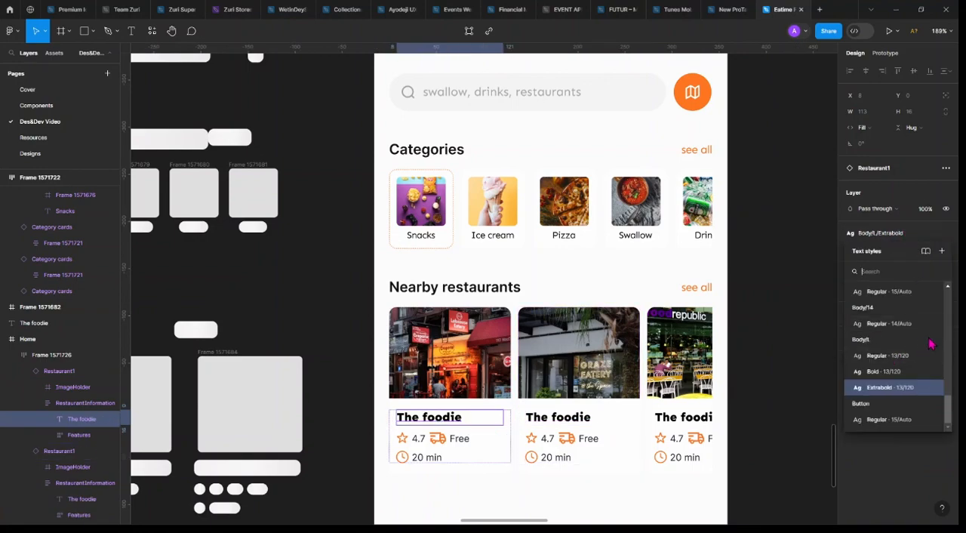
{"action": "left_click_drag", "start_coordinate": [949, 411], "coordinate": [953, 394]}
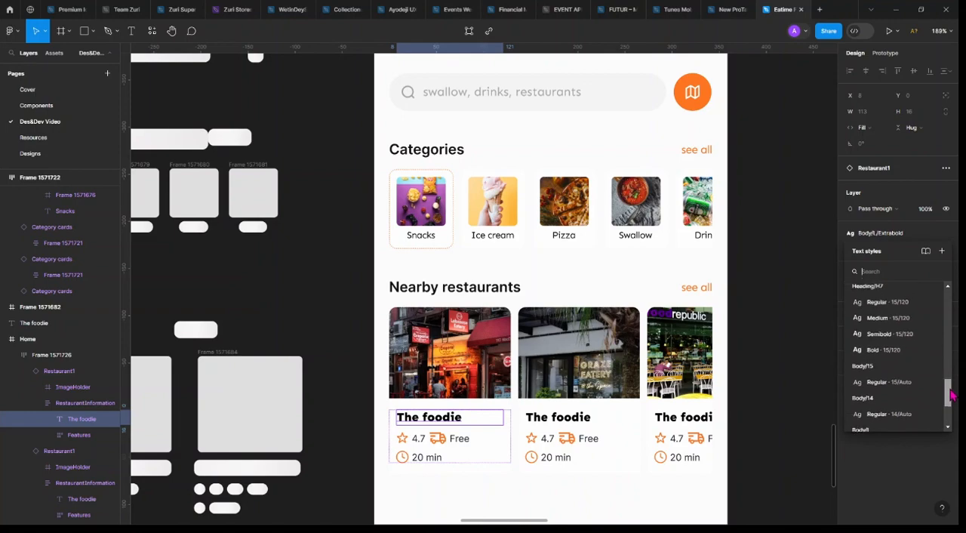
{"action": "left_click", "coordinate": [905, 336]}
{"action": "left_click", "coordinate": [896, 333]}
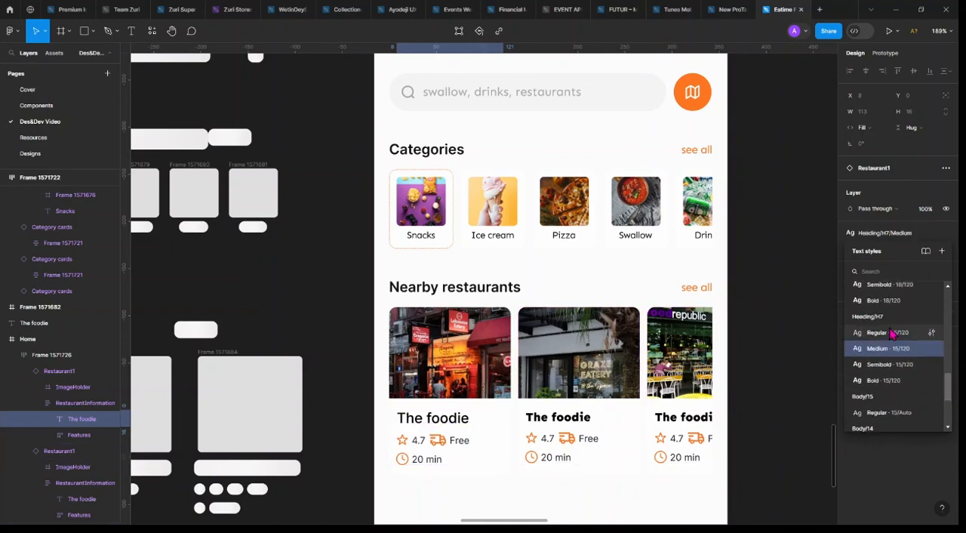
Try the Heading/H7/Semibold text style on the first card's name, and undo it
{"action": "left_click", "coordinate": [899, 368]}
{"action": "scroll", "coordinate": [898, 369], "scroll_direction": "down", "scroll_amount": 2}
{"action": "scroll", "coordinate": [898, 369], "scroll_direction": "up", "scroll_amount": 1}
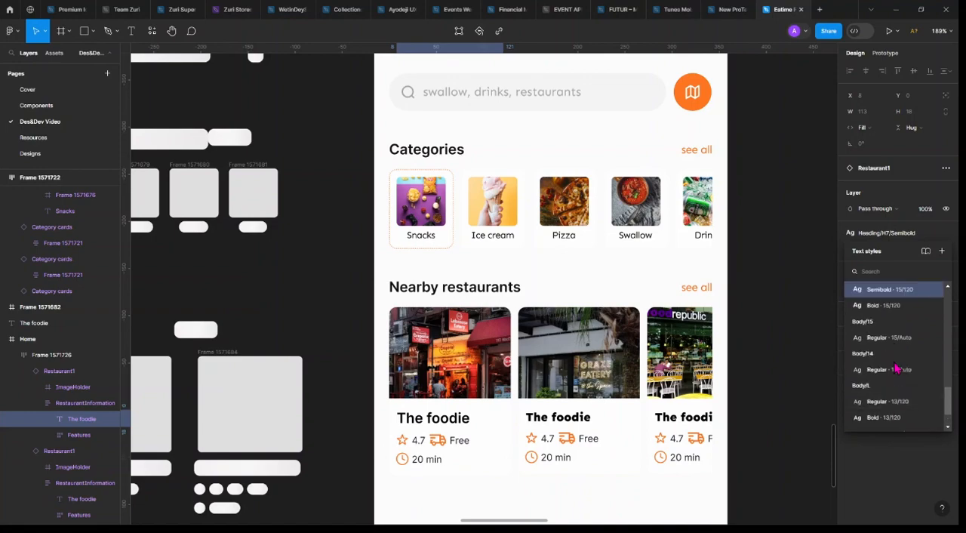
{"action": "key", "text": "ctrl+z"}
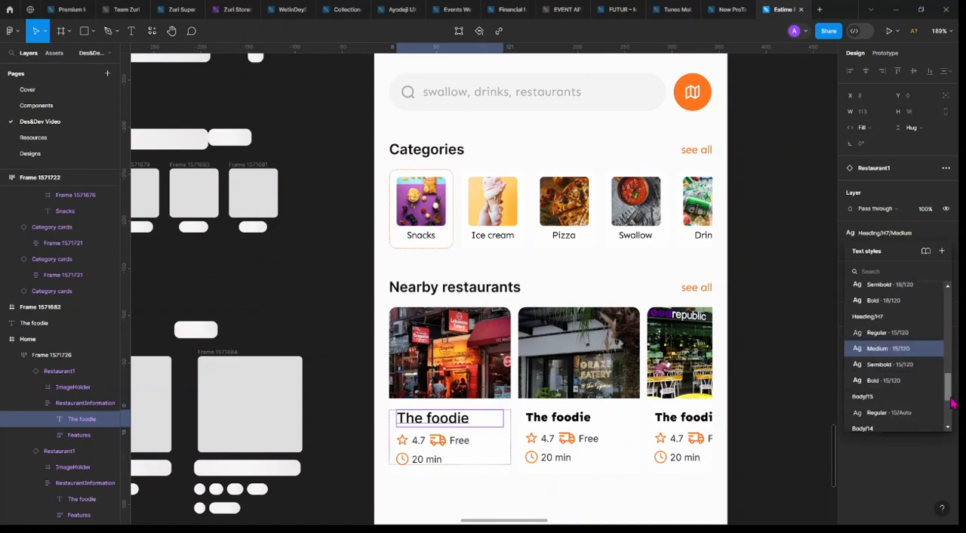
Detach the first card's name from its text style and set it to Bold, size 13
{"action": "scroll", "coordinate": [951, 393], "scroll_direction": "down", "scroll_amount": 2}
{"action": "left_click", "coordinate": [947, 234]}
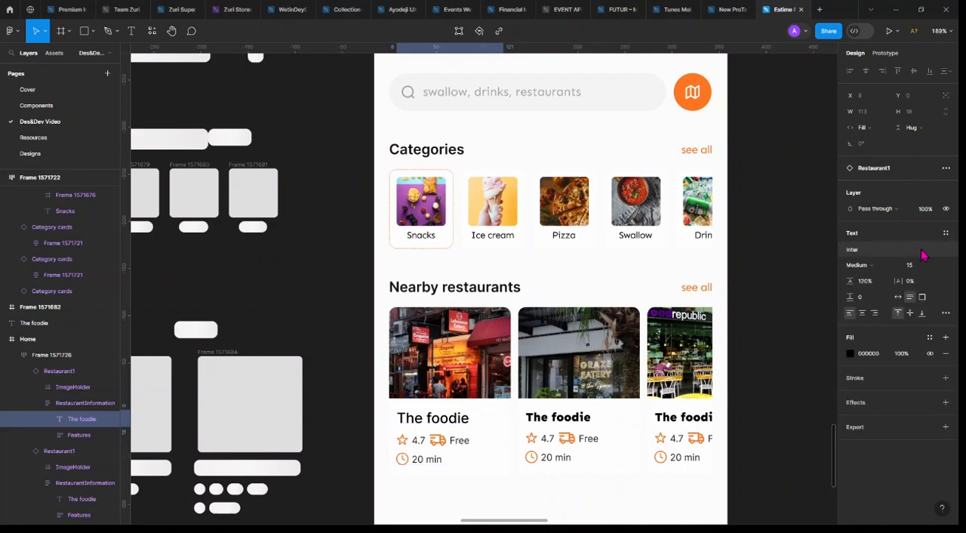
{"action": "left_click", "coordinate": [936, 265]}
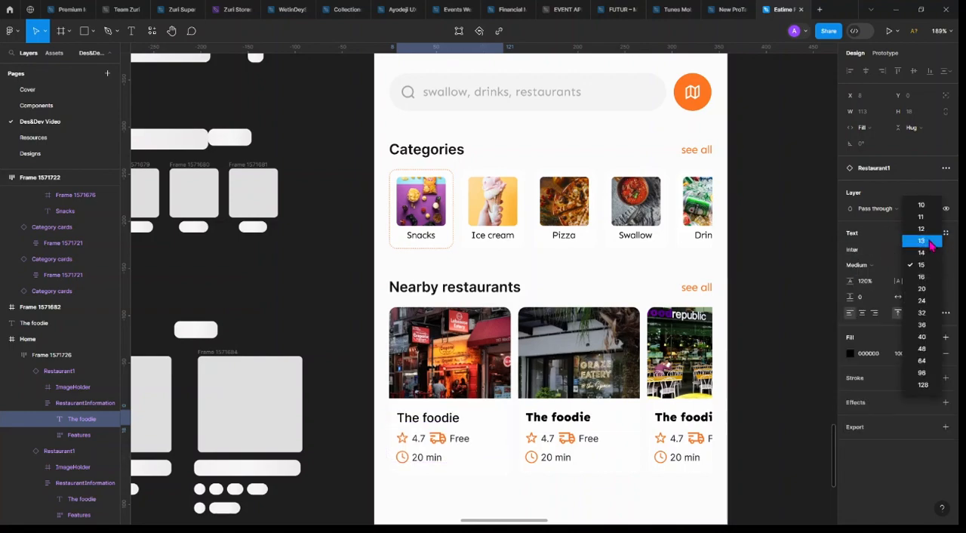
{"action": "left_click", "coordinate": [917, 243]}
{"action": "left_click", "coordinate": [879, 265]}
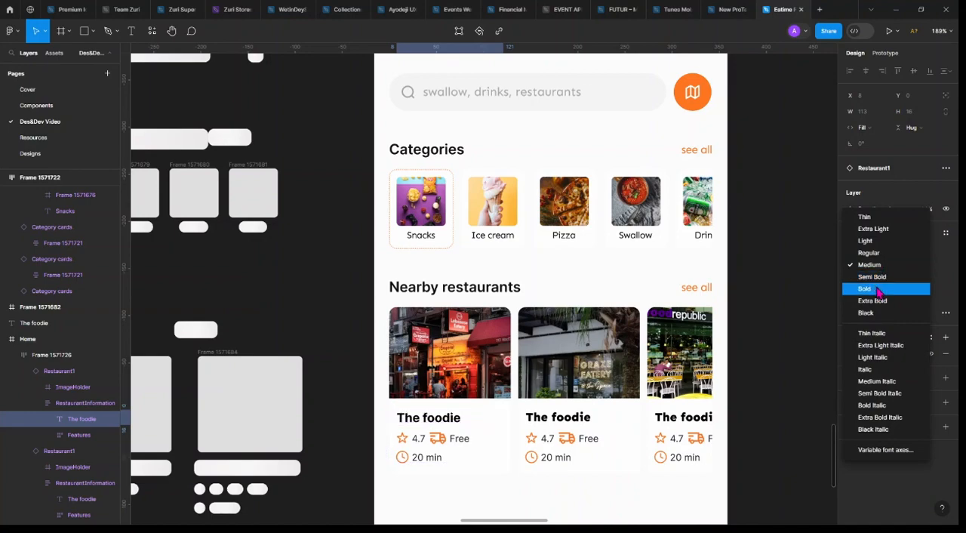
{"action": "left_click", "coordinate": [879, 291]}
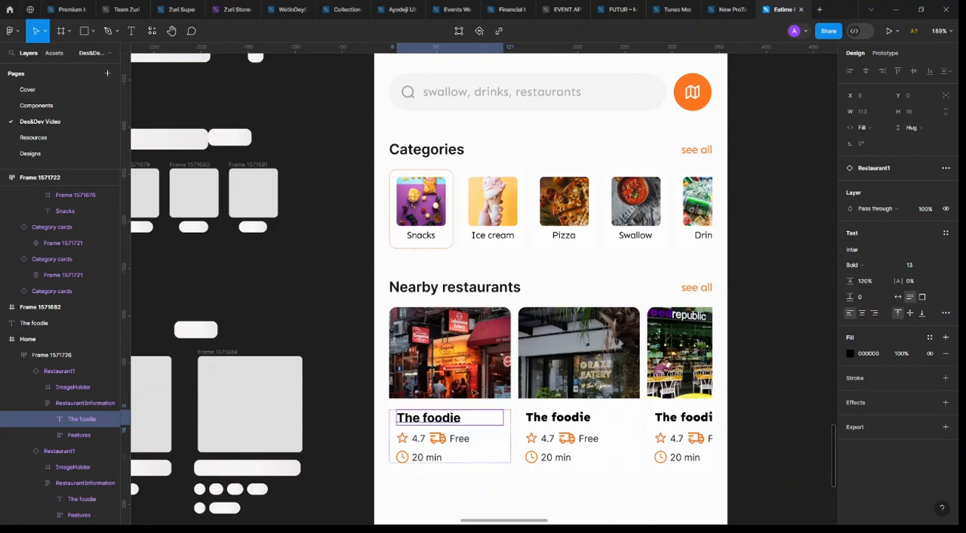
{"action": "key", "text": "Escape"}
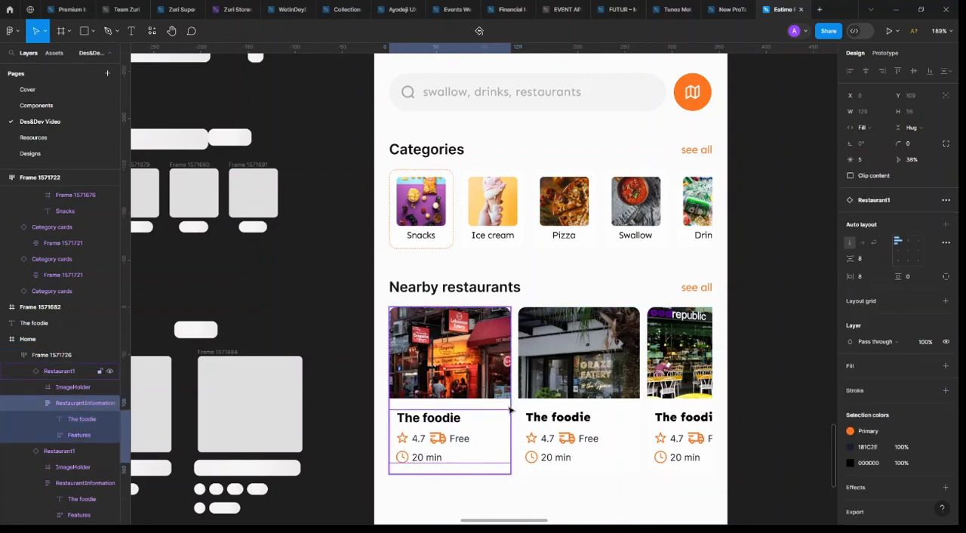
Duplicate the first restaurant card twice within the Nearby restaurants row
{"action": "key", "text": "Escape"}
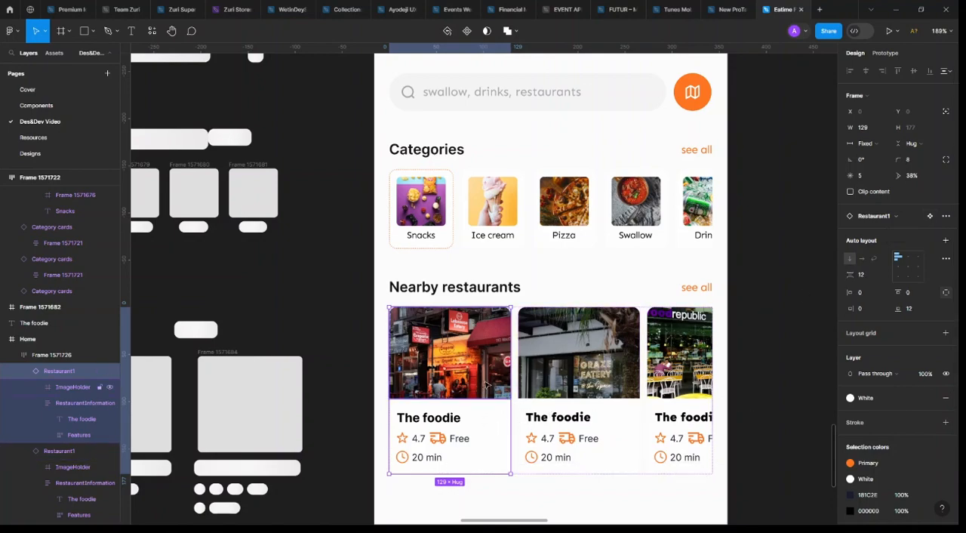
{"action": "key", "text": "ctrl+d"}
{"action": "key", "text": "ctrl+d"}
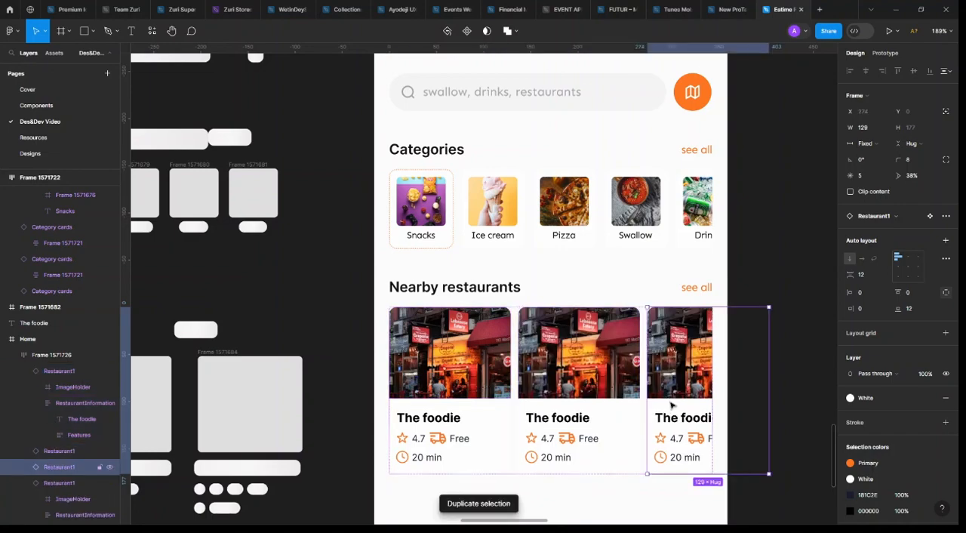
Show the "republic" restaurant image fill on the third card and the "Graze Eatery" image fill on the second
{"action": "left_click", "coordinate": [677, 368]}
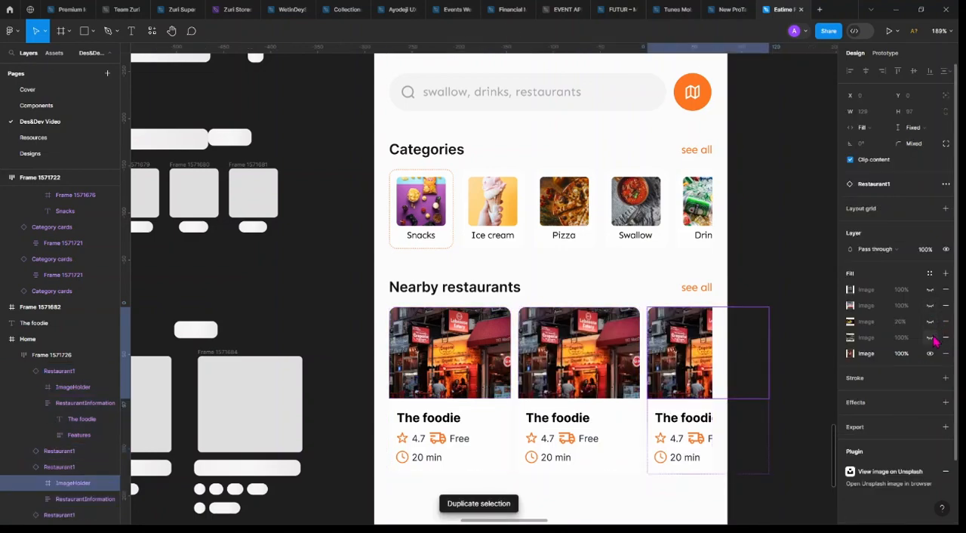
{"action": "left_click", "coordinate": [930, 338]}
{"action": "left_click", "coordinate": [578, 353]}
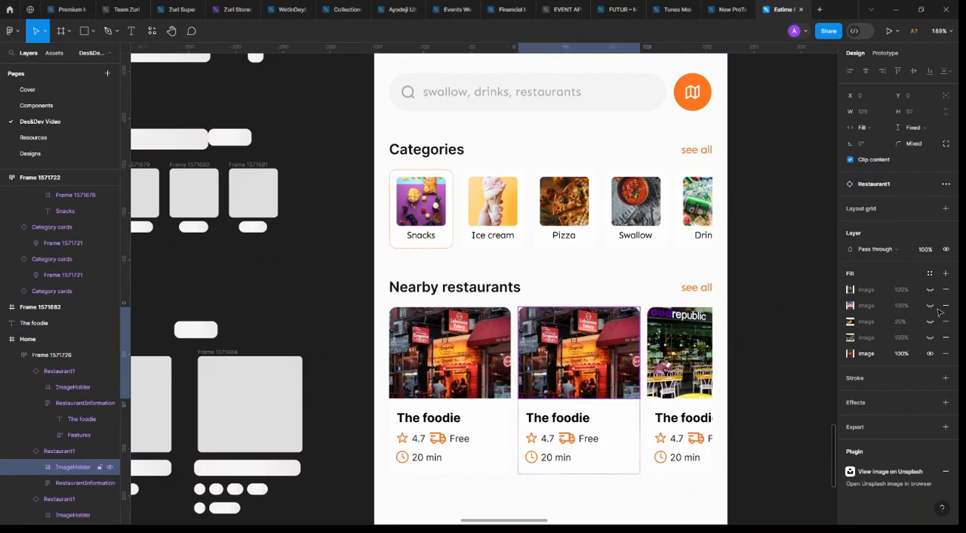
{"action": "left_click", "coordinate": [929, 289]}
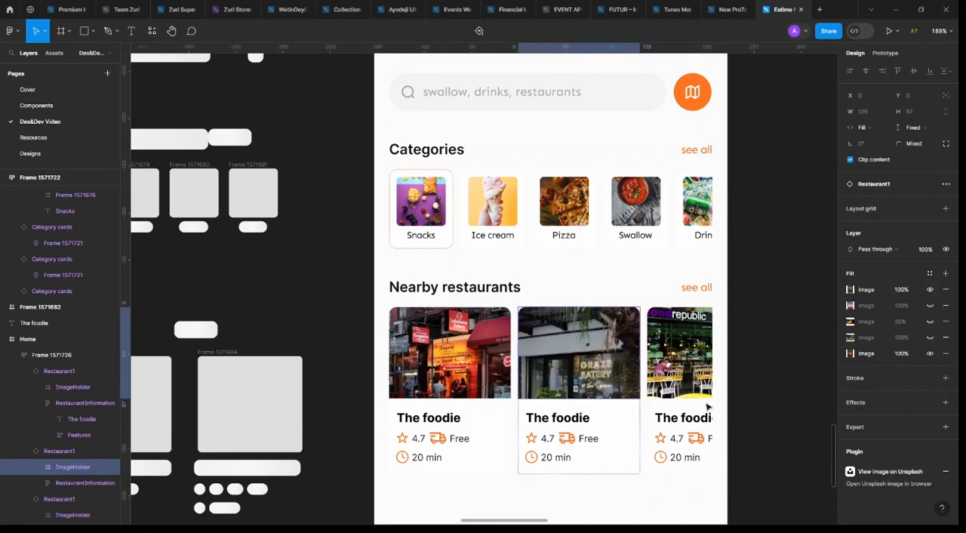
Rename the second restaurant card "Food Domain" and give the third a name beginning with "Stomach"
{"action": "double_click", "coordinate": [569, 419]}
{"action": "double_click", "coordinate": [568, 419]}
{"action": "type", "text": "F"}
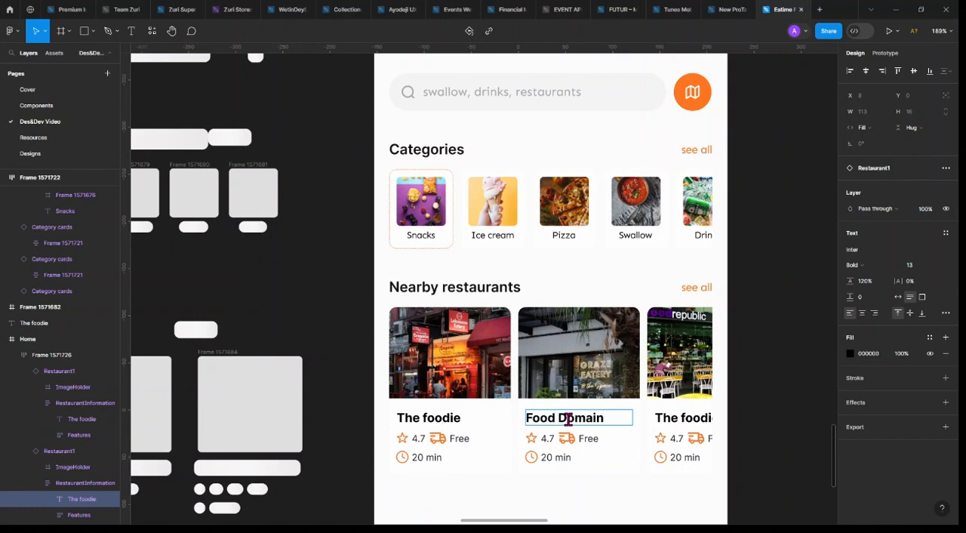
{"action": "type", "text": "ood Domain"}
{"action": "double_click", "coordinate": [690, 418]}
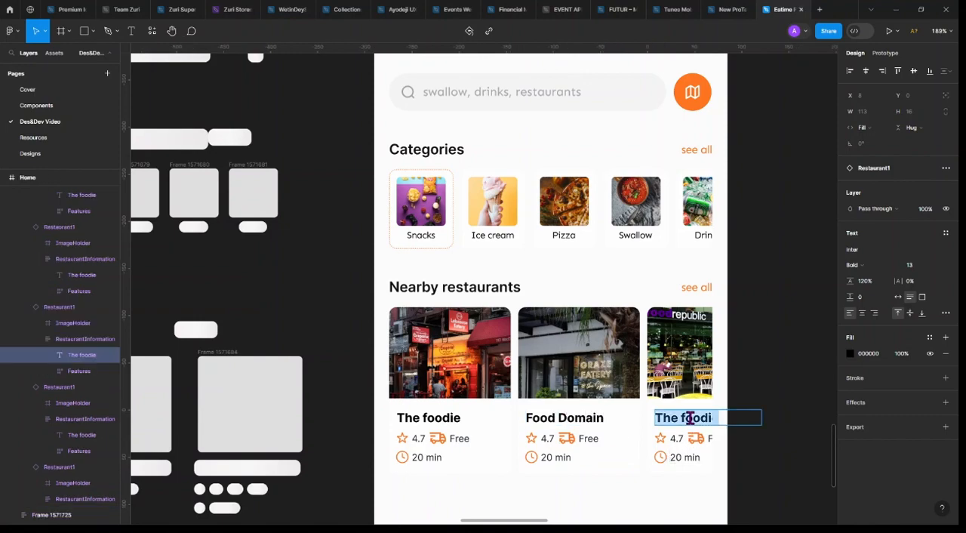
{"action": "type", "text": "Stomach"}
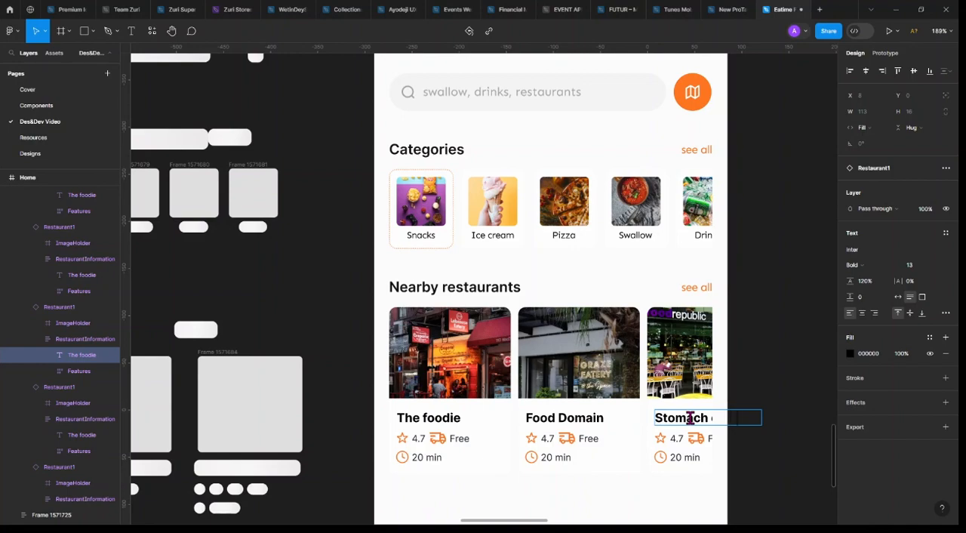
{"action": "key", "text": "Escape"}
{"action": "scroll", "coordinate": [566, 310], "scroll_direction": "down", "scroll_amount": 3}
{"action": "left_click", "coordinate": [720, 302]}
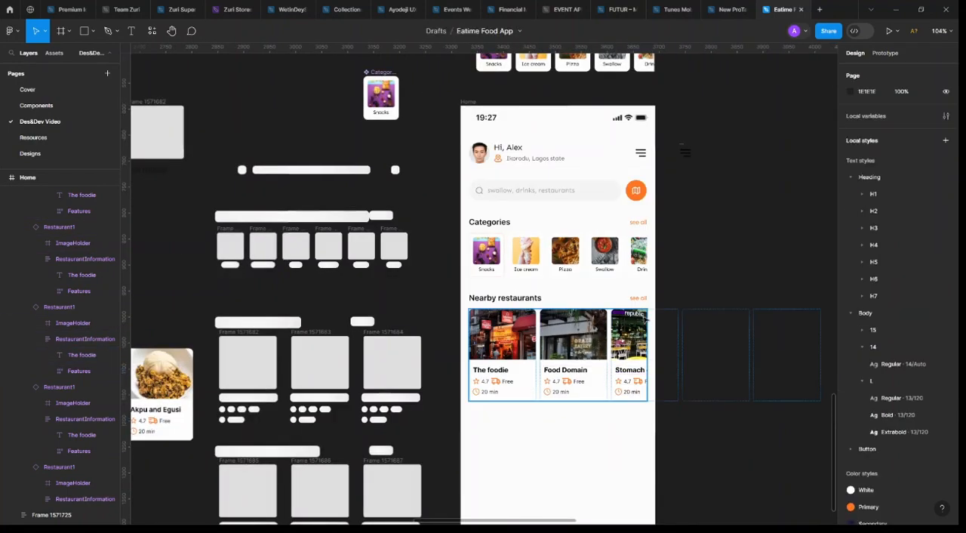
Duplicate the Nearby restaurants heading row and card row together, and place the copy 32 px below the original section
{"action": "scroll", "coordinate": [645, 319], "scroll_direction": "left", "scroll_amount": 3}
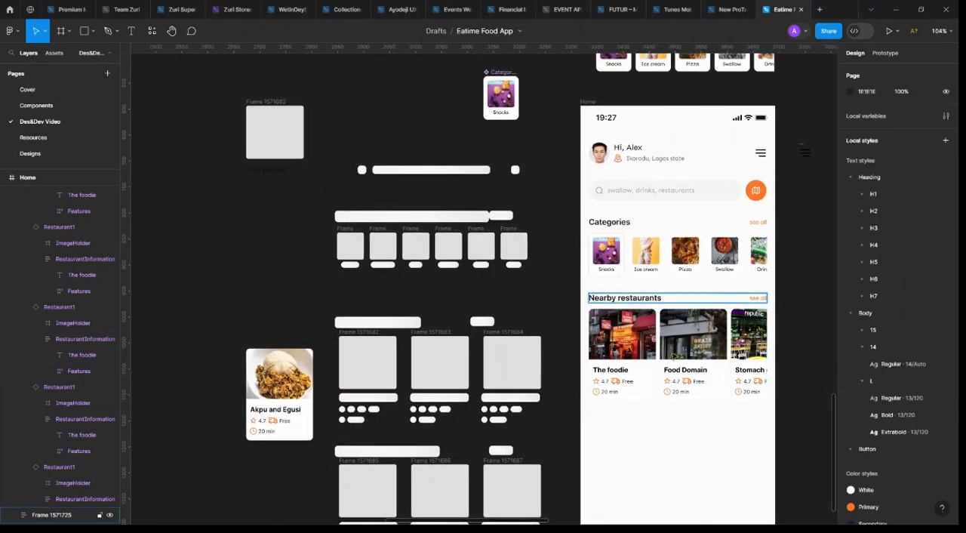
{"action": "left_click", "coordinate": [697, 343]}
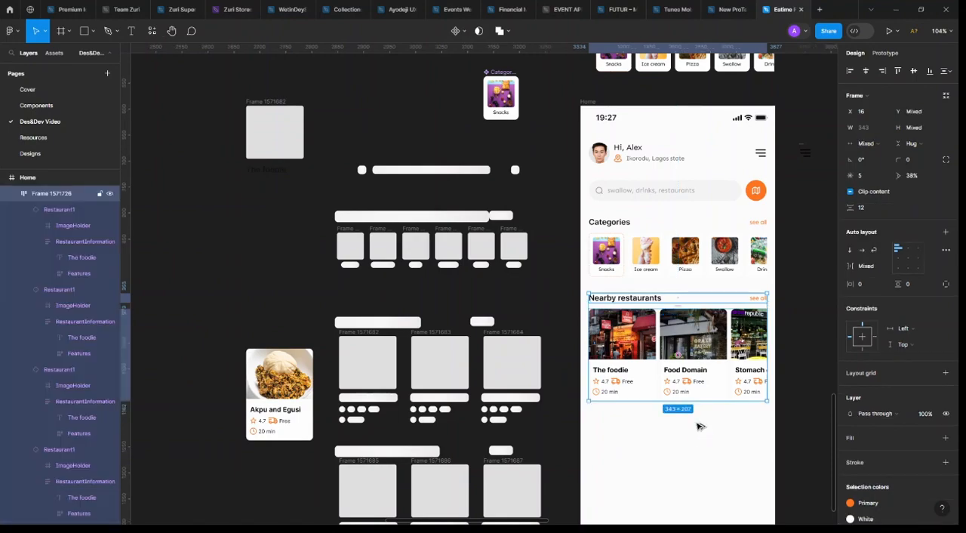
{"action": "key", "text": "ctrl+d"}
{"action": "key", "text": "shift+Down"}
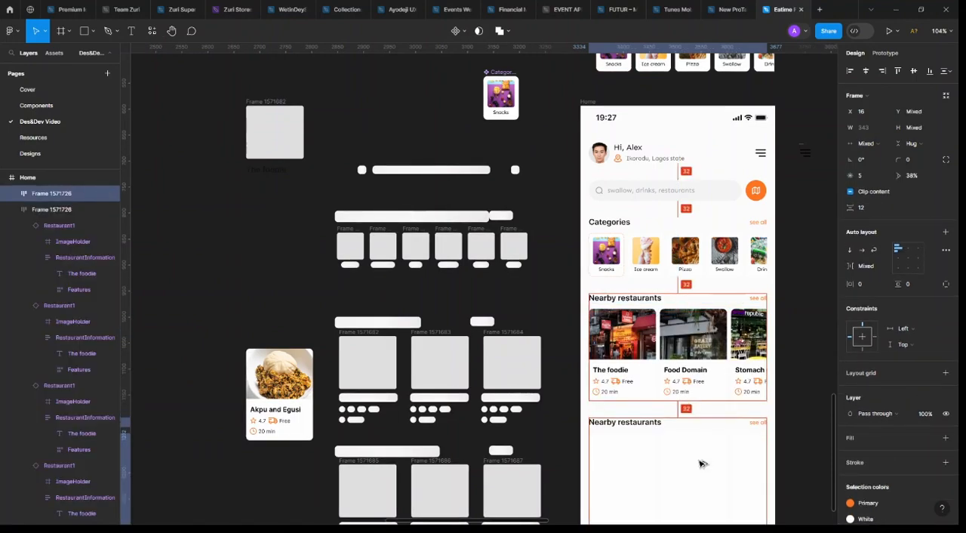
{"action": "scroll", "coordinate": [702, 419], "scroll_direction": "right", "scroll_amount": 3}
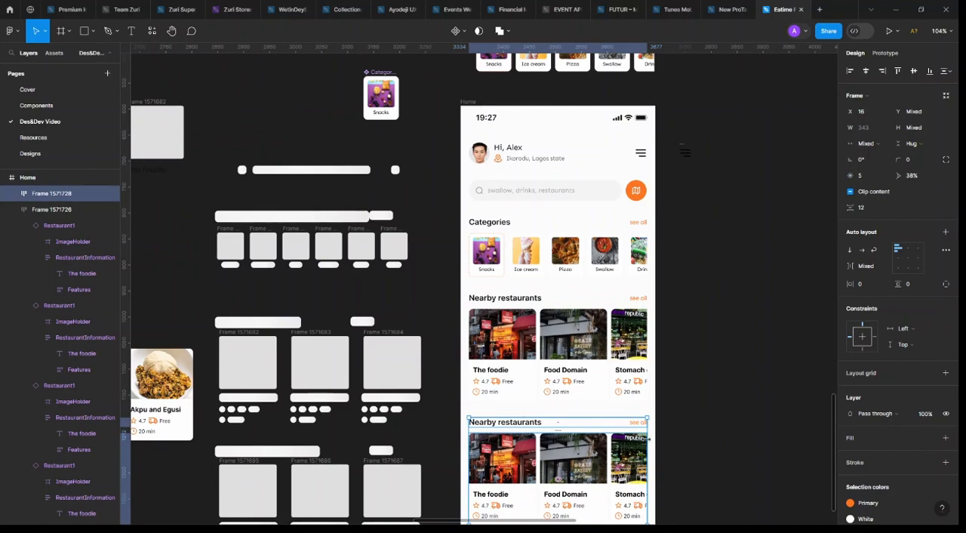
{"action": "left_click", "coordinate": [709, 421]}
Move the loose "Akpu and Egusi" card into the duplicated section's card row, after "The foodie"
{"action": "scroll", "coordinate": [537, 433], "scroll_direction": "left", "scroll_amount": 3}
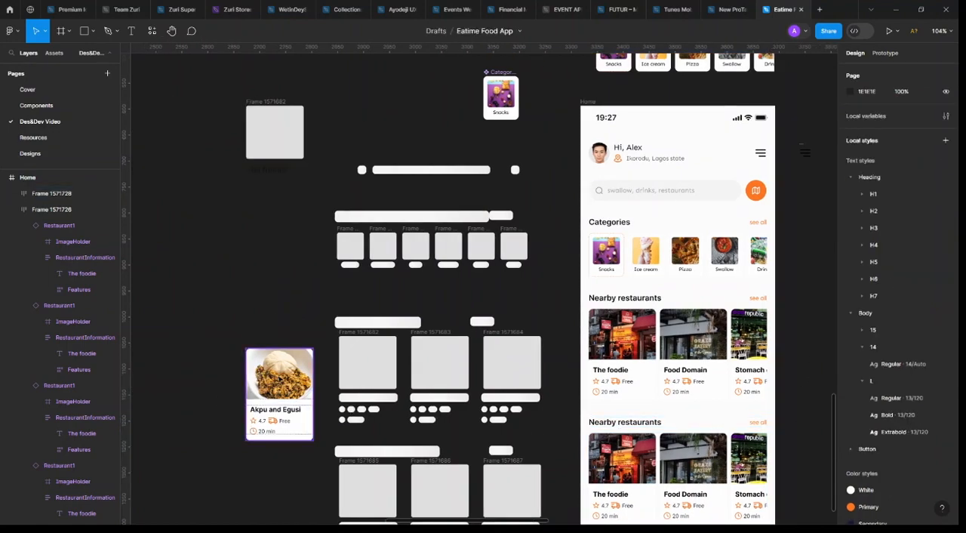
{"action": "left_click", "coordinate": [289, 383]}
{"action": "left_click_drag", "start_coordinate": [289, 383], "coordinate": [655, 470]}
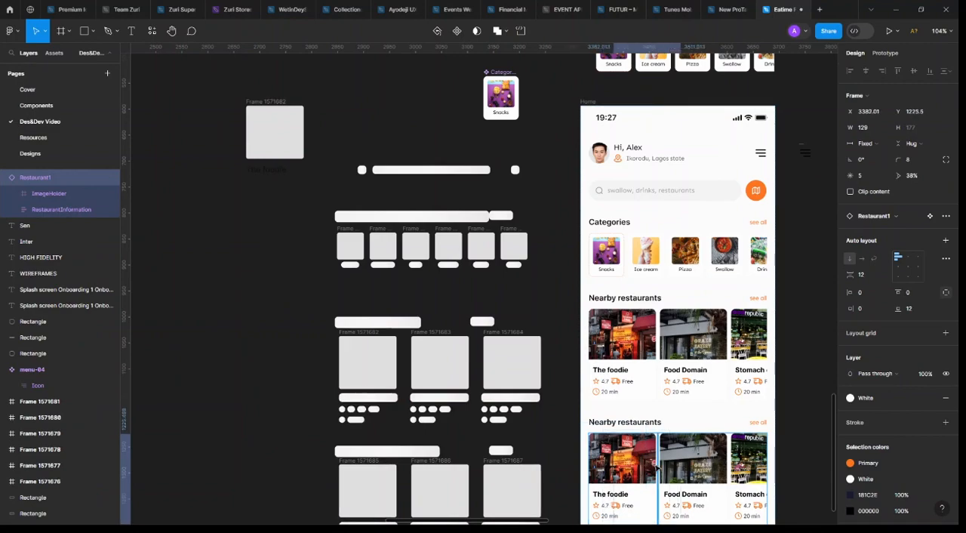
{"action": "scroll", "coordinate": [651, 349], "scroll_direction": "down", "scroll_amount": 2}
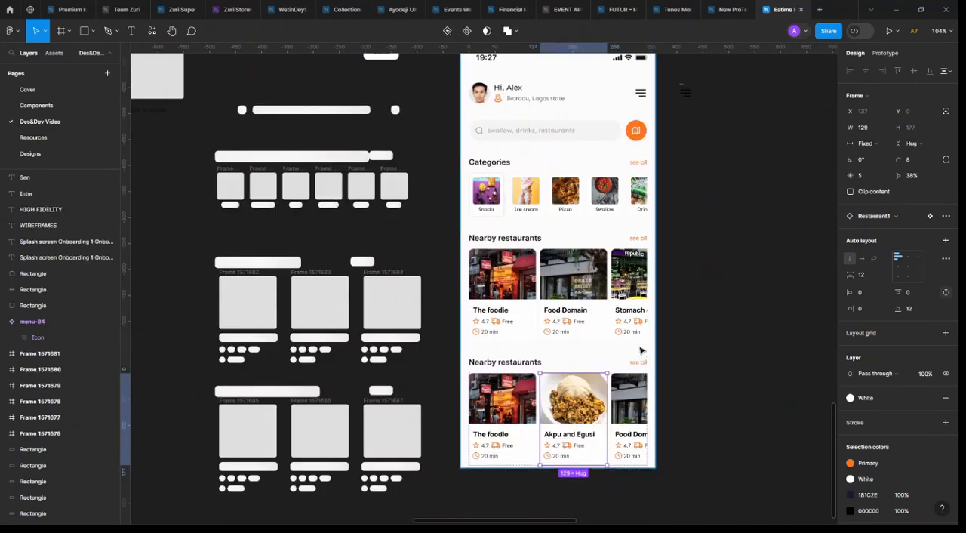
{"action": "scroll", "coordinate": [634, 349], "scroll_direction": "up", "scroll_amount": 3}
{"action": "scroll", "coordinate": [611, 408], "scroll_direction": "down", "scroll_amount": 2}
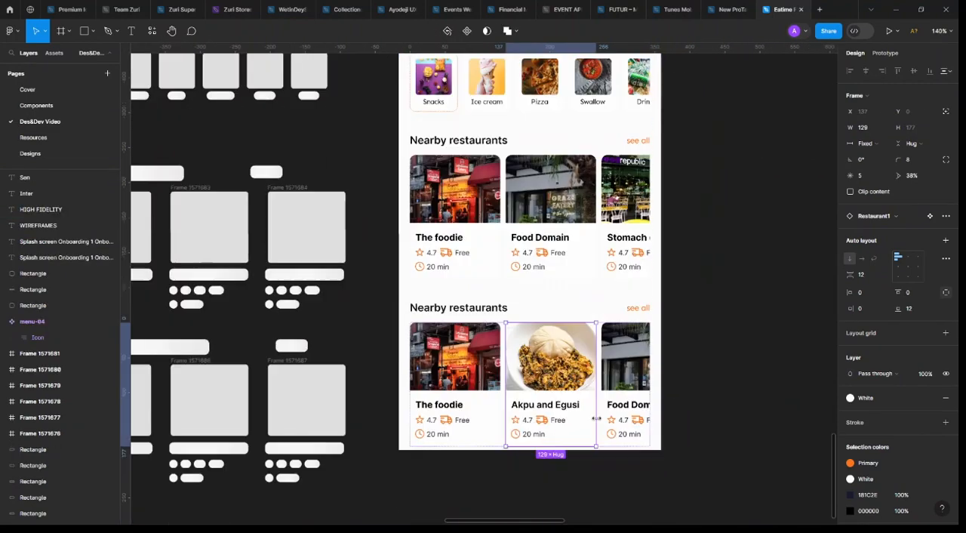
Delete all the restaurant cards from the lower row, keeping only the "Akpu and Egusi" card
{"action": "left_click", "coordinate": [492, 399]}
{"action": "key", "text": "Delete"}
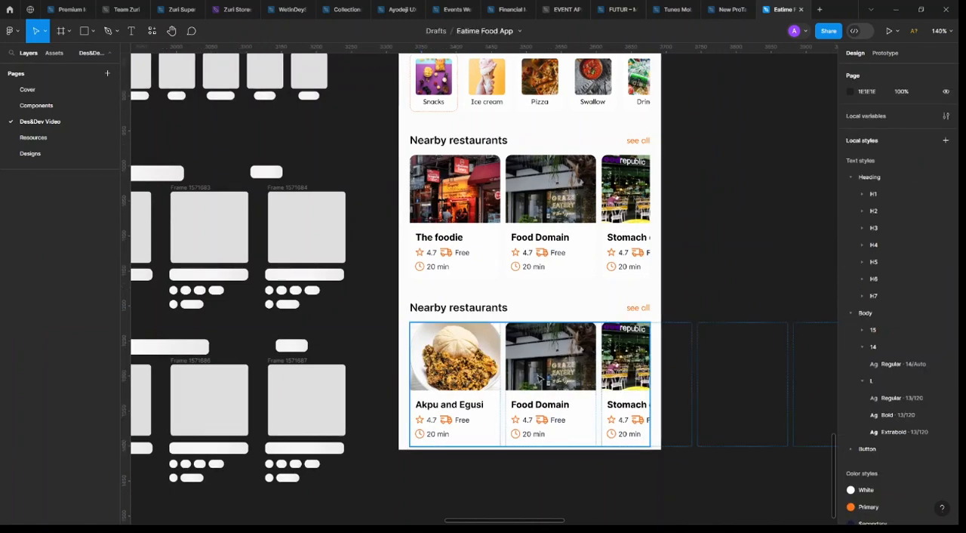
{"action": "left_click", "coordinate": [540, 378]}
{"action": "left_click", "coordinate": [479, 355], "text": "shift"}
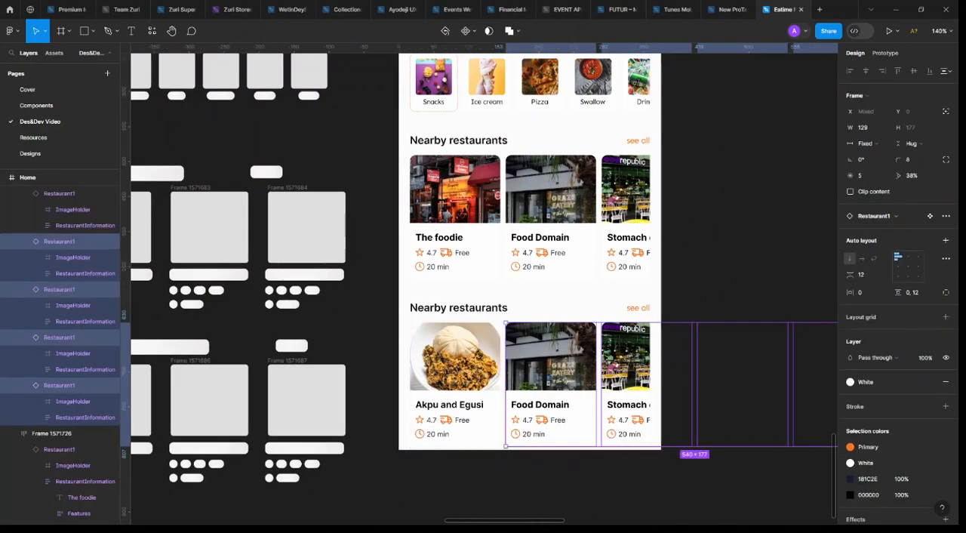
{"action": "key", "text": "Delete"}
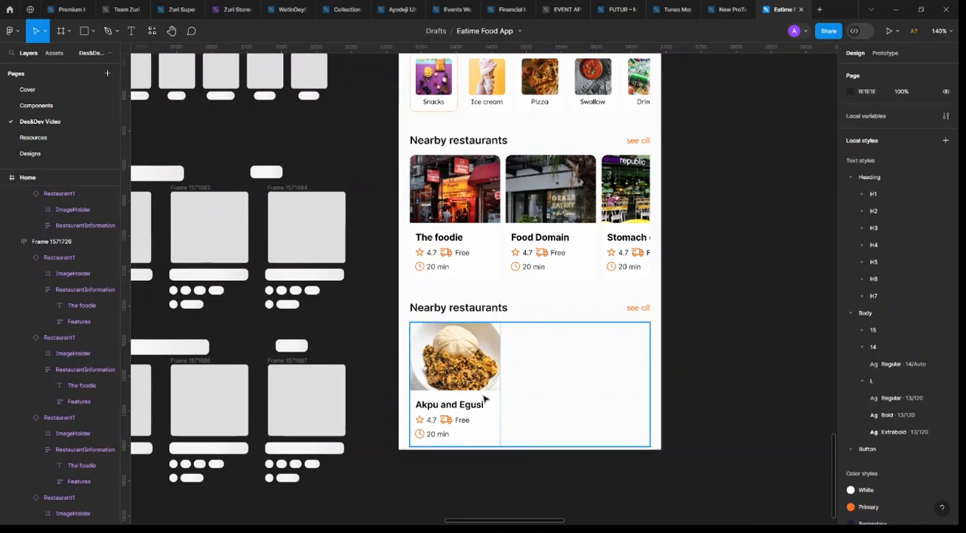
Try to duplicate the "Akpu and Egusi" card's image holder in the lower row, and undo it
{"action": "left_click", "coordinate": [482, 393]}
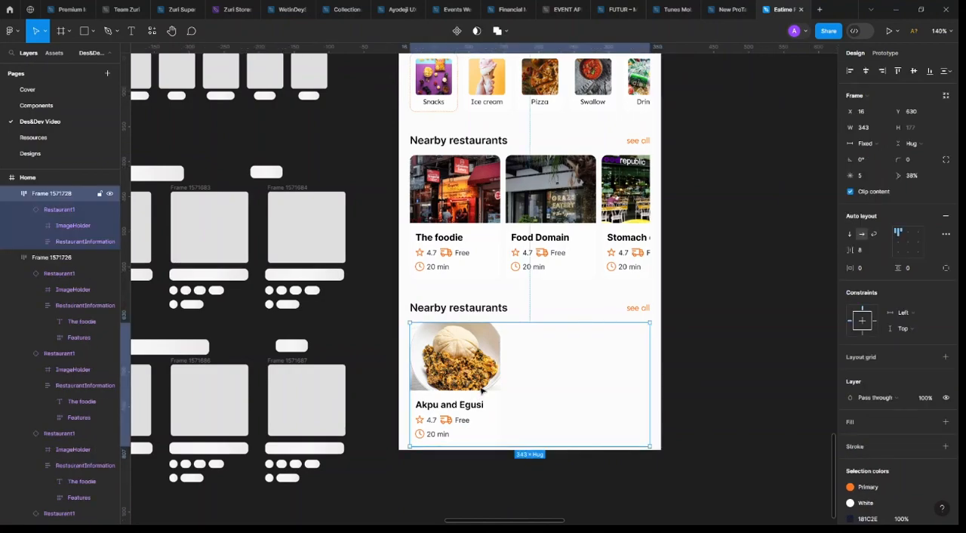
{"action": "double_click", "coordinate": [482, 390]}
{"action": "key", "text": "Return"}
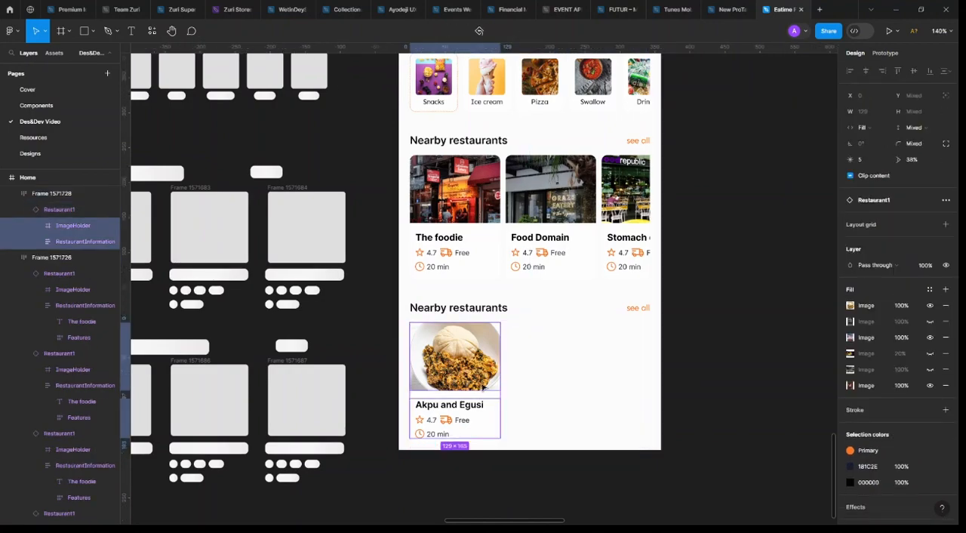
{"action": "left_click", "coordinate": [483, 387]}
{"action": "key", "text": "ctrl+d"}
{"action": "key", "text": "ctrl+d"}
{"action": "key", "text": "ctrl+z"}
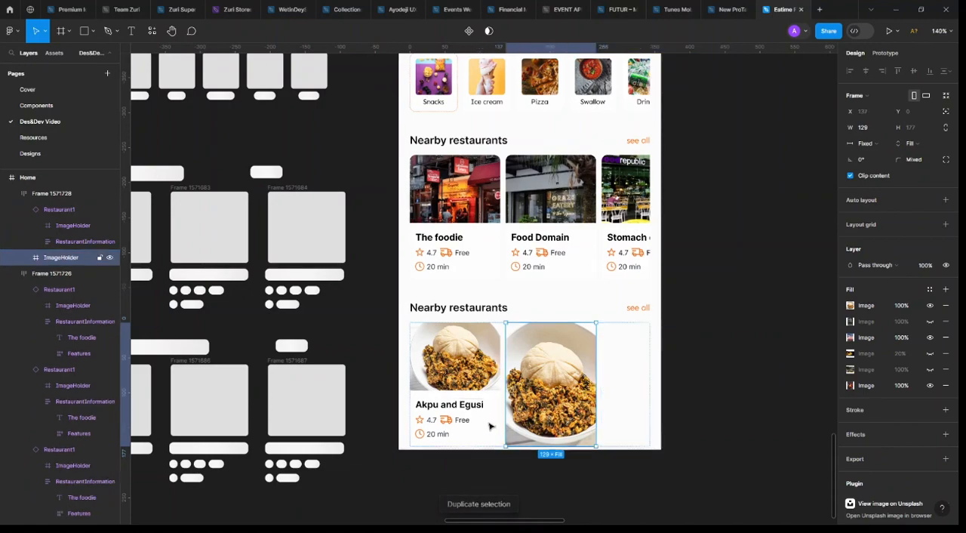
{"action": "key", "text": "ctrl+z"}
Duplicate the whole "Akpu and Egusi" card twice within the lower row
{"action": "left_click", "coordinate": [497, 411]}
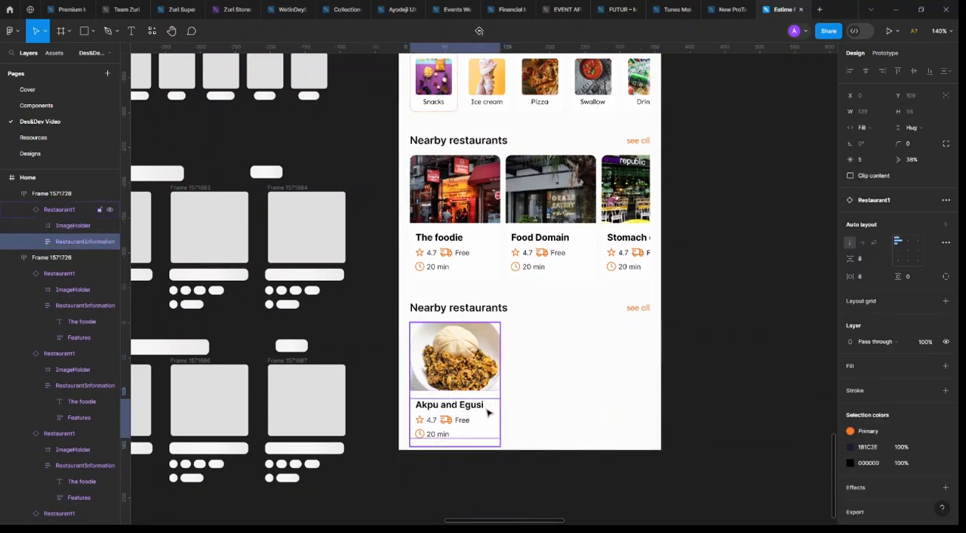
{"action": "scroll", "coordinate": [494, 400], "scroll_direction": "up", "scroll_amount": 5}
{"action": "key", "text": "shift+Return"}
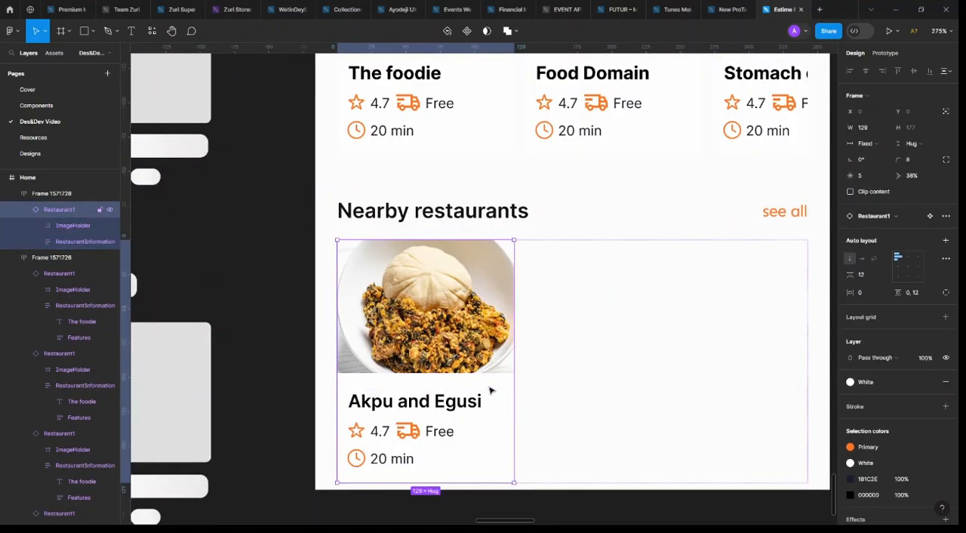
{"action": "key", "text": "ctrl+d"}
{"action": "key", "text": "ctrl+d"}
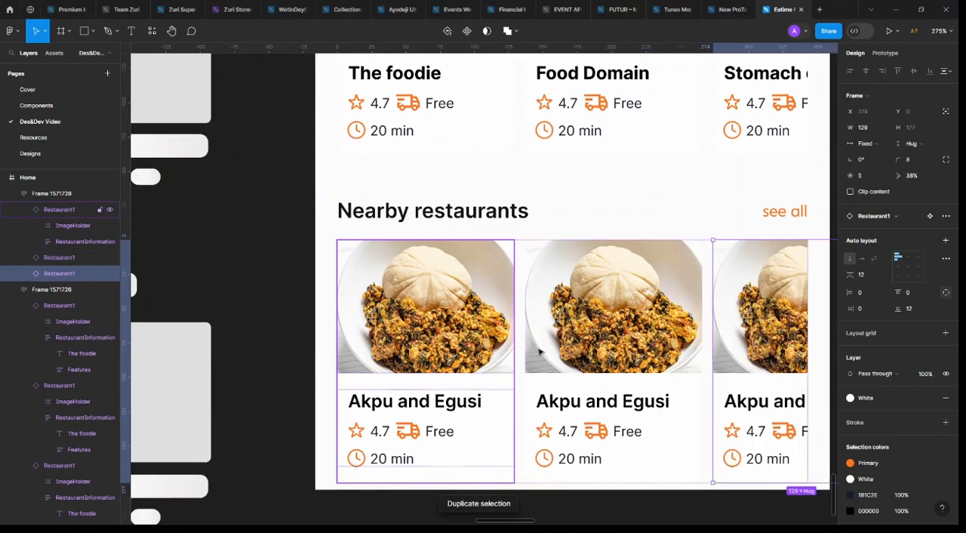
Try hiding the food image fill on the lower row's second card, and restore it
{"action": "left_click", "coordinate": [643, 336]}
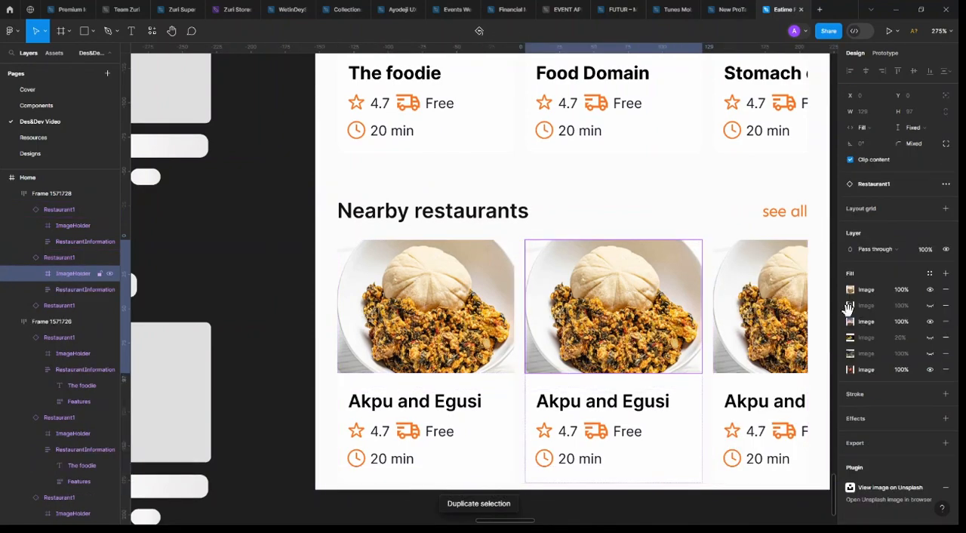
{"action": "left_click", "coordinate": [931, 290]}
{"action": "left_click", "coordinate": [930, 291]}
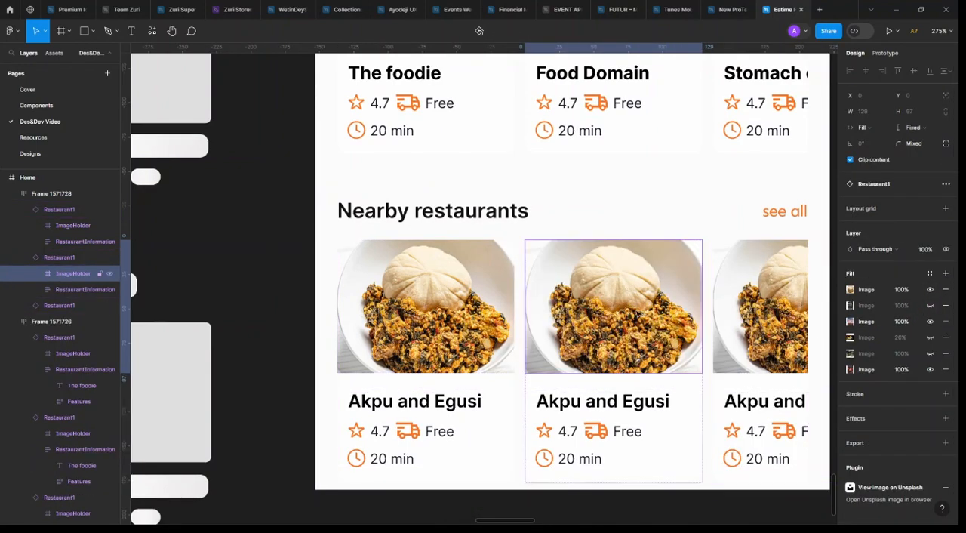
{"action": "key", "text": "Escape"}
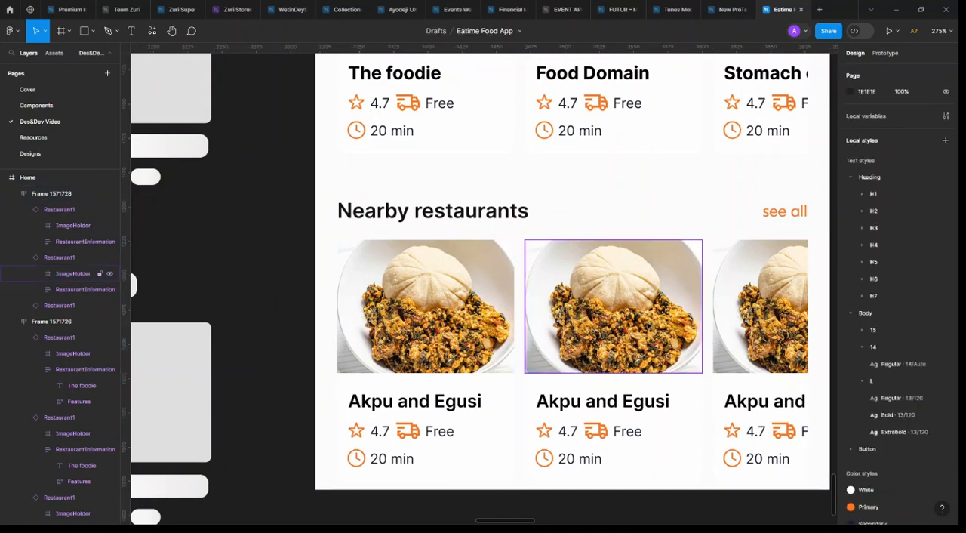
{"action": "left_click", "coordinate": [649, 314], "text": "ctrl"}
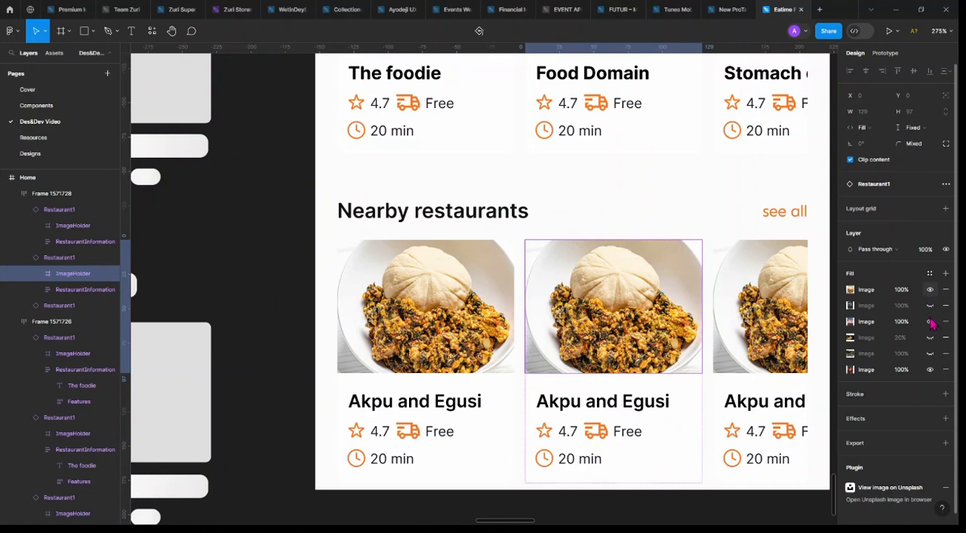
{"action": "left_click", "coordinate": [930, 290]}
{"action": "left_click", "coordinate": [930, 321]}
{"action": "left_click", "coordinate": [930, 321]}
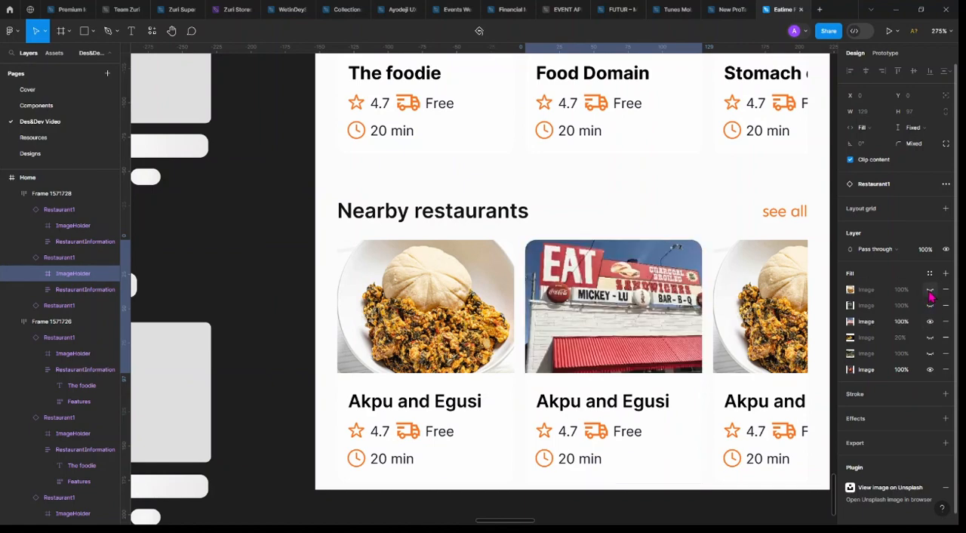
{"action": "left_click", "coordinate": [930, 290]}
Add an image fill of the amala dish to the lower row's second card image holder at 100% opacity
{"action": "left_click", "coordinate": [945, 274]}
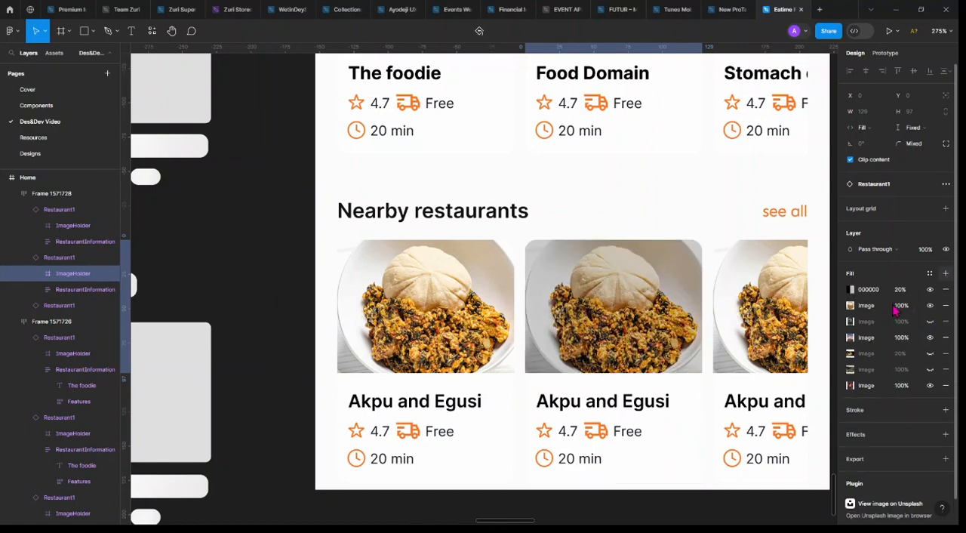
{"action": "left_click", "coordinate": [852, 290]}
{"action": "left_click", "coordinate": [757, 256]}
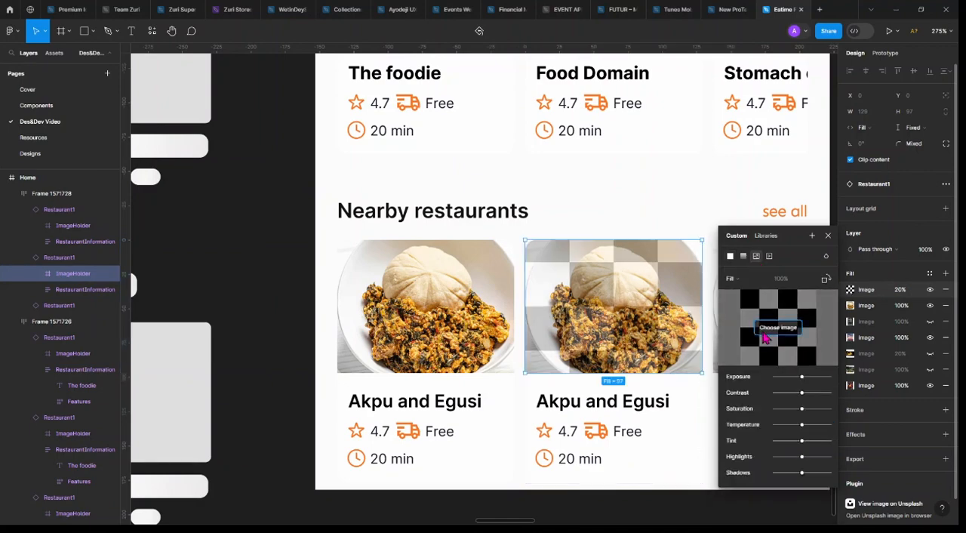
{"action": "left_click", "coordinate": [763, 335]}
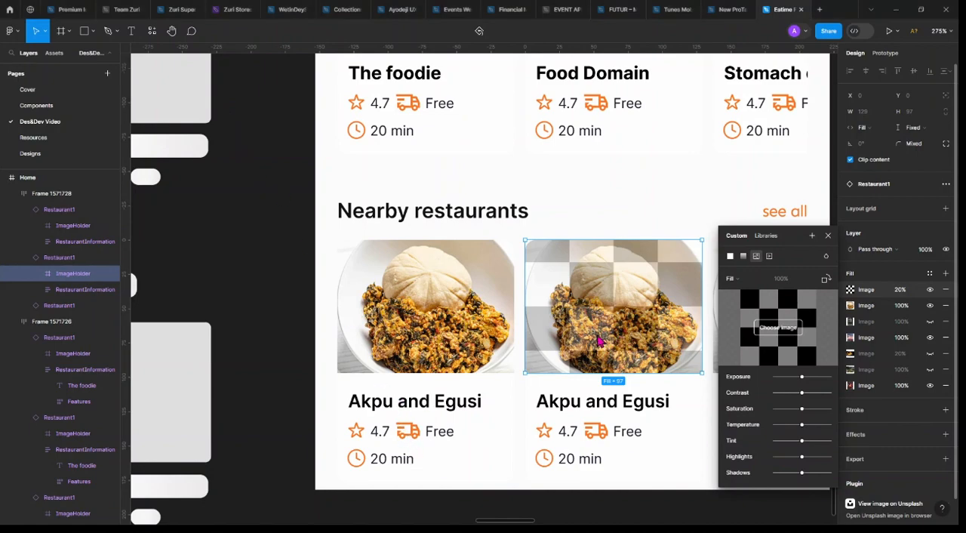
{"action": "left_click", "coordinate": [904, 293]}
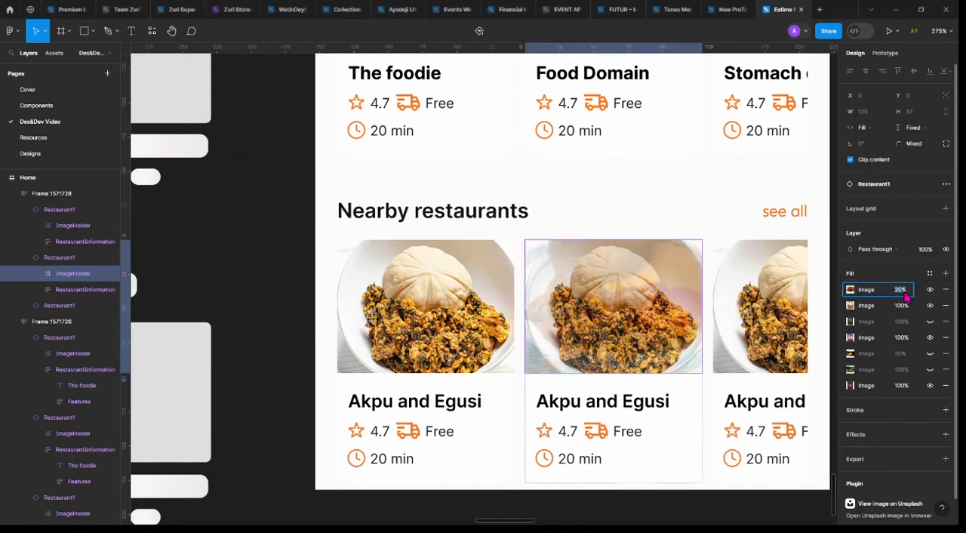
{"action": "type", "text": "100"}
{"action": "key", "text": "Return"}
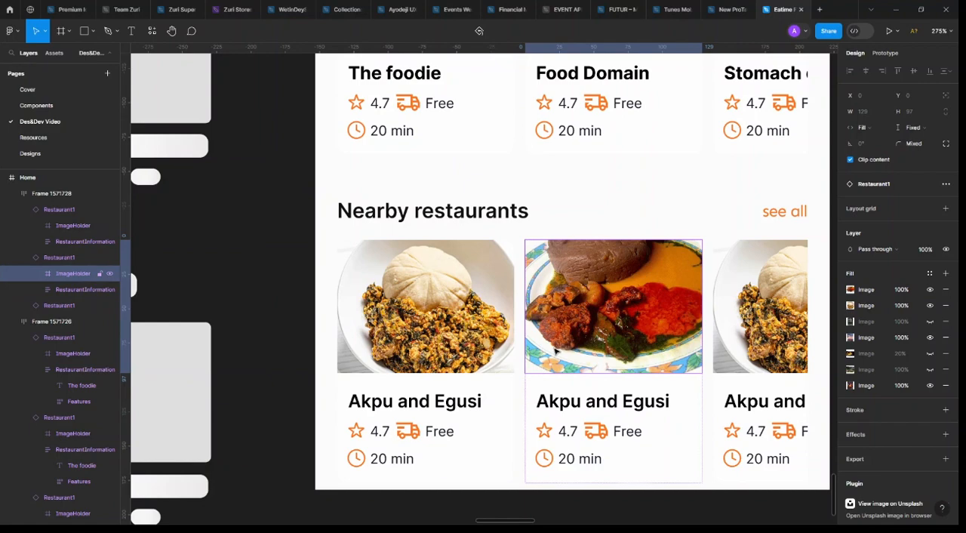
Add an image fill of the rice dish to the lower row's third card image holder at 100% opacity
{"action": "scroll", "coordinate": [574, 347], "scroll_direction": "right", "scroll_amount": 2}
{"action": "left_click", "coordinate": [681, 340]}
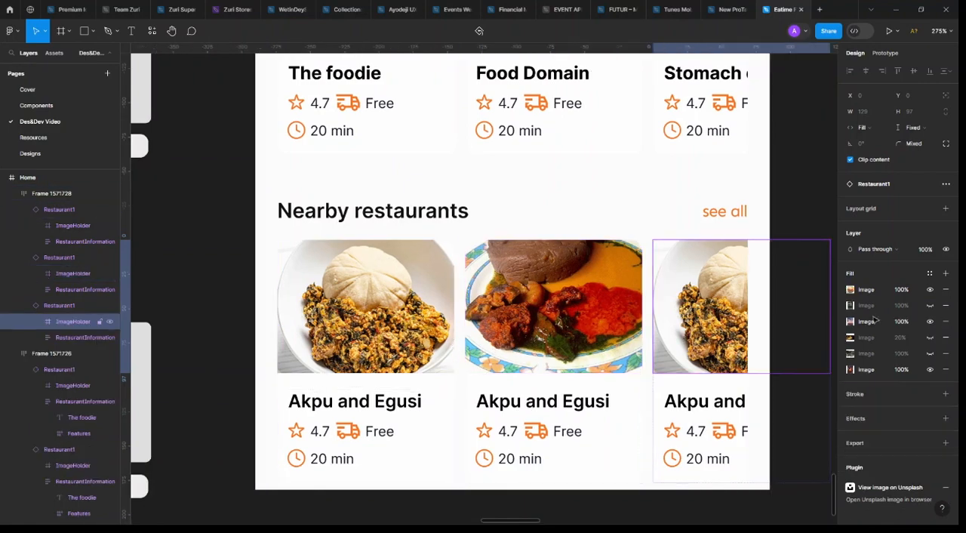
{"action": "left_click", "coordinate": [945, 273]}
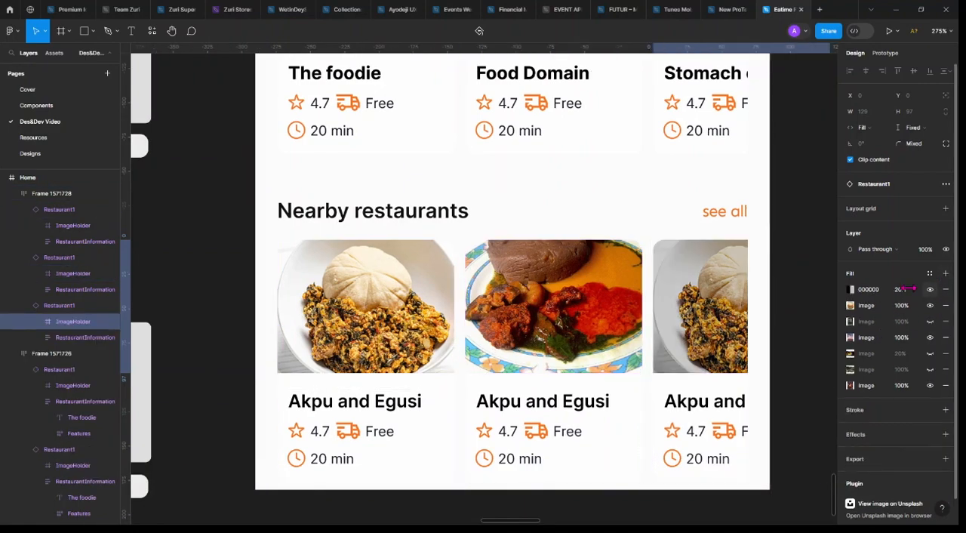
{"action": "left_click", "coordinate": [851, 290]}
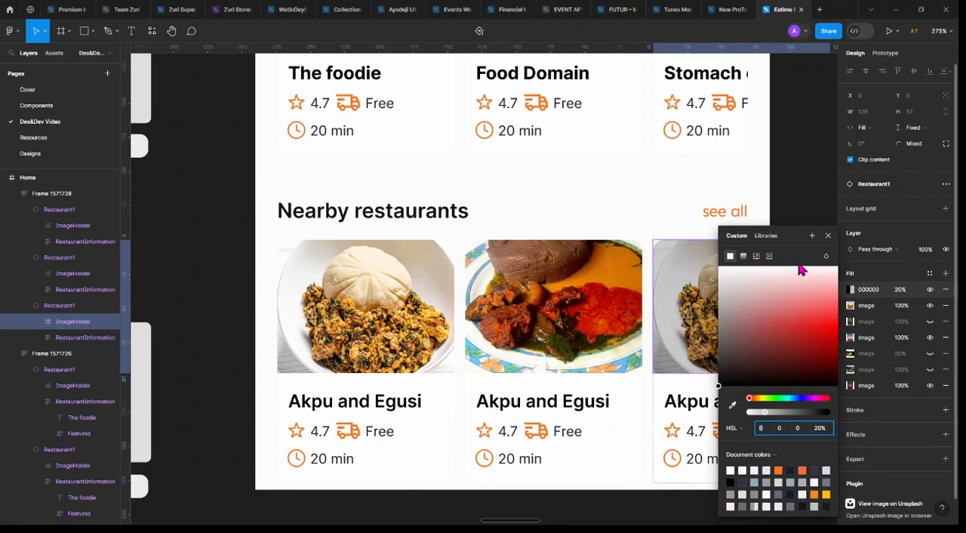
{"action": "left_click", "coordinate": [756, 256]}
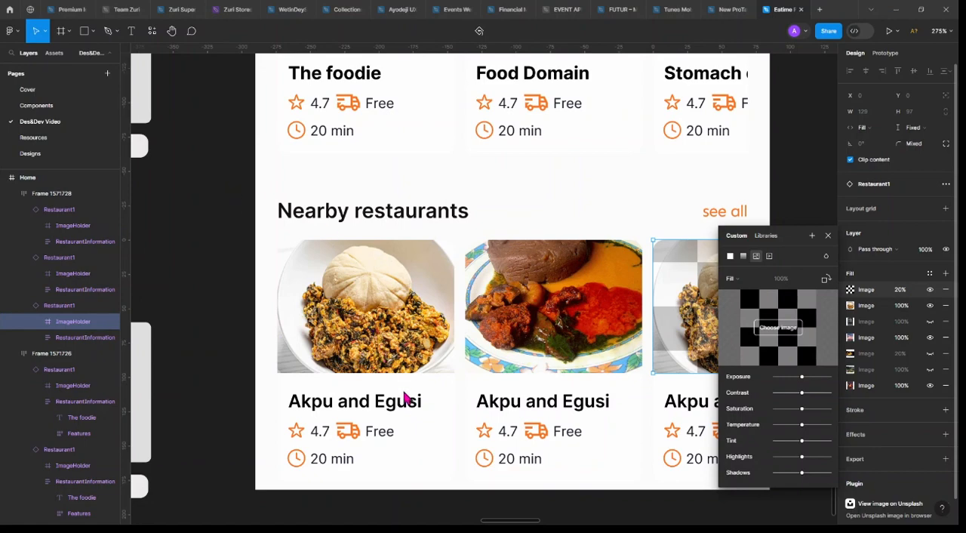
{"action": "left_click", "coordinate": [905, 293]}
{"action": "type", "text": "100"}
{"action": "key", "text": "Return"}
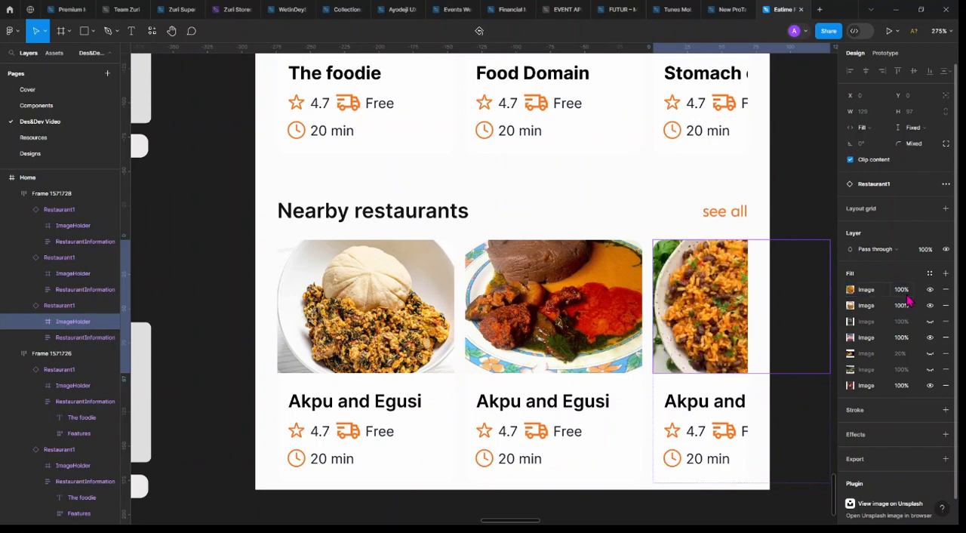
Hide the remaining visible image fills beneath the rice photo on the third card
{"action": "left_click", "coordinate": [929, 305]}
{"action": "left_click", "coordinate": [930, 337]}
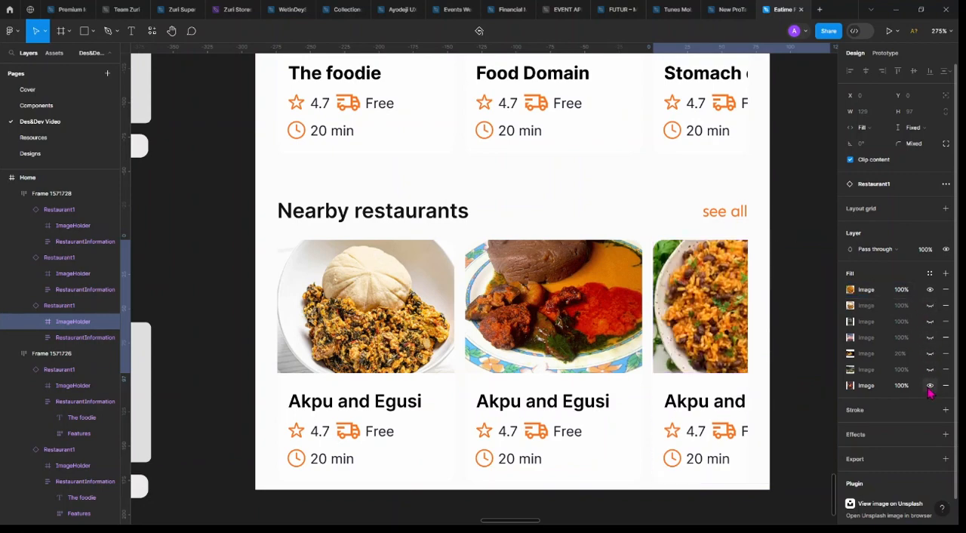
{"action": "left_click", "coordinate": [929, 385]}
Retitle the lower row's second food card "Amala and Ewedu"
{"action": "double_click", "coordinate": [566, 401]}
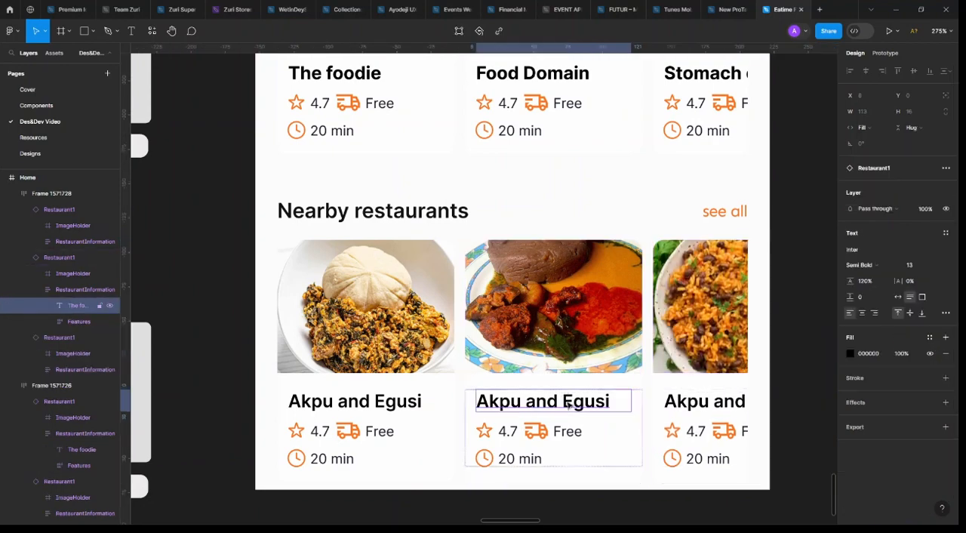
{"action": "double_click", "coordinate": [566, 401]}
{"action": "type", "text": "Amal"}
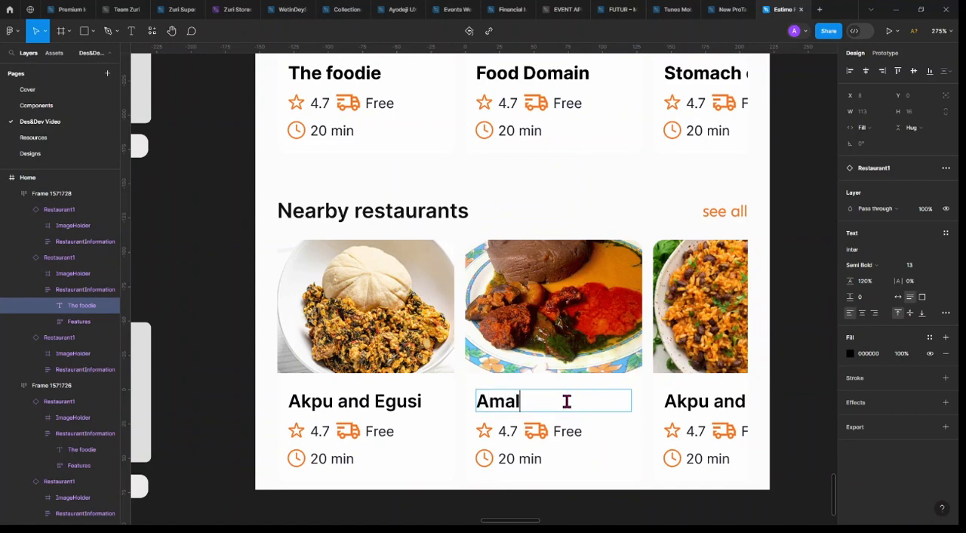
{"action": "type", "text": "a and Ewedu"}
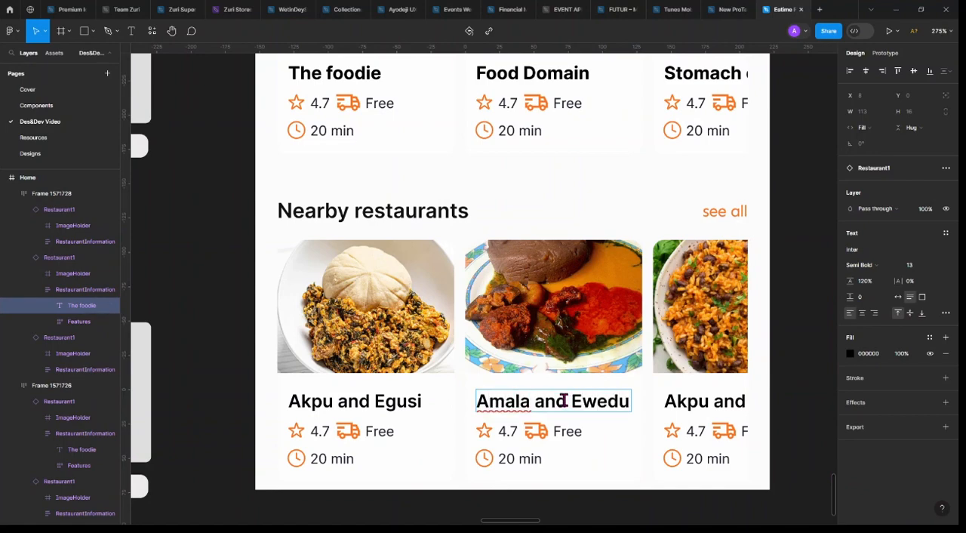
Replace the lower row's third food card title with one beginning "Rice and"
{"action": "double_click", "coordinate": [685, 399]}
{"action": "double_click", "coordinate": [684, 402]}
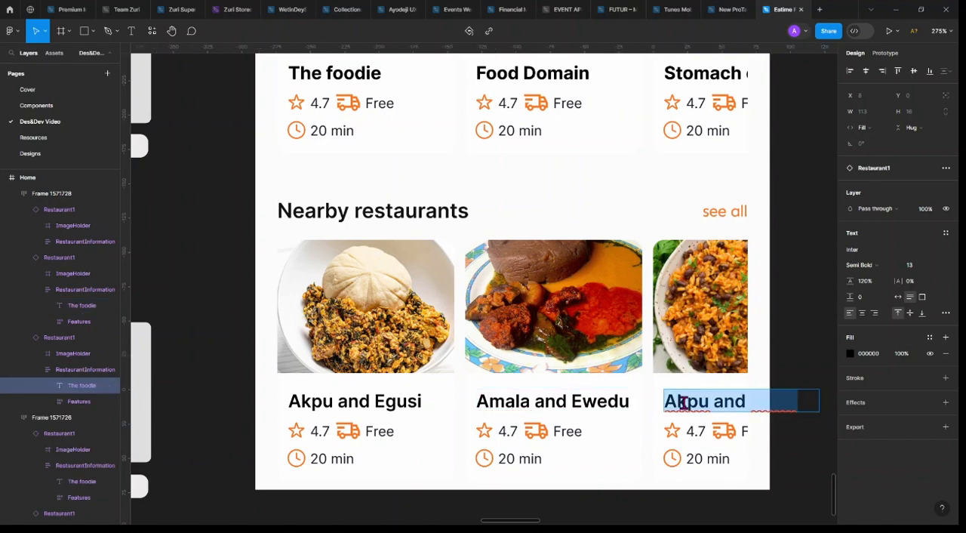
{"action": "type", "text": "Rice"}
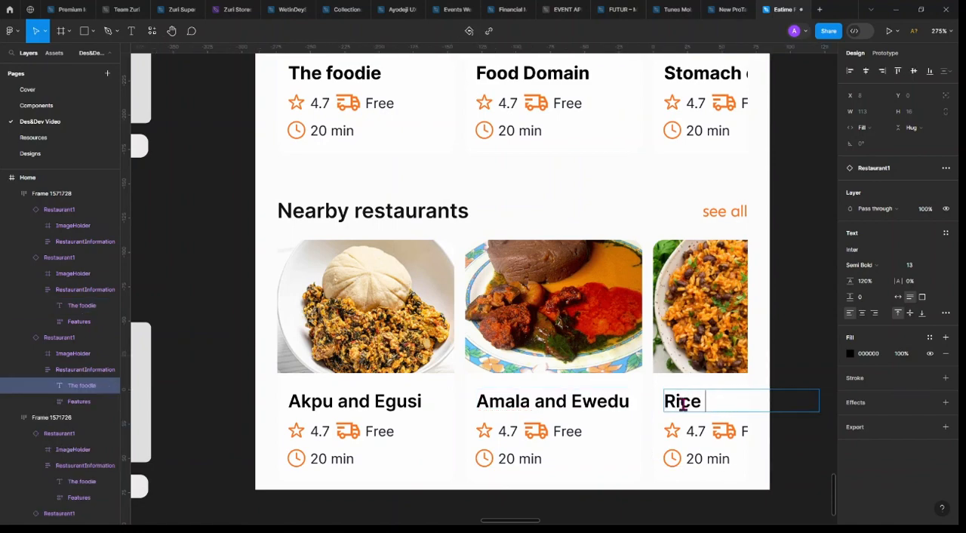
{"action": "type", "text": " and B"}
Move the Category cards main component from the Des&Dev Video page to the Components page, placing it beside the Icons set
{"action": "scroll", "coordinate": [458, 377], "scroll_direction": "down", "scroll_amount": 5}
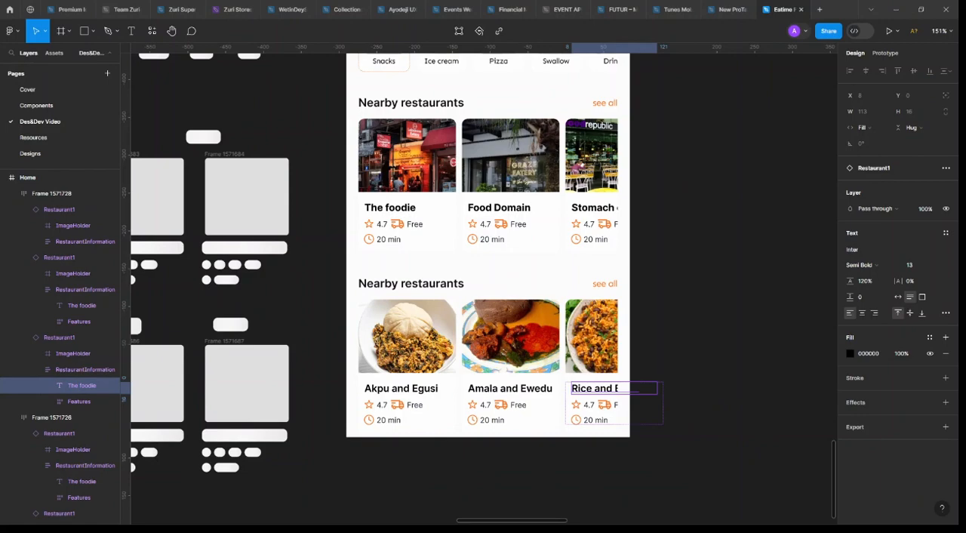
{"action": "scroll", "coordinate": [244, 130], "scroll_direction": "down", "scroll_amount": 6}
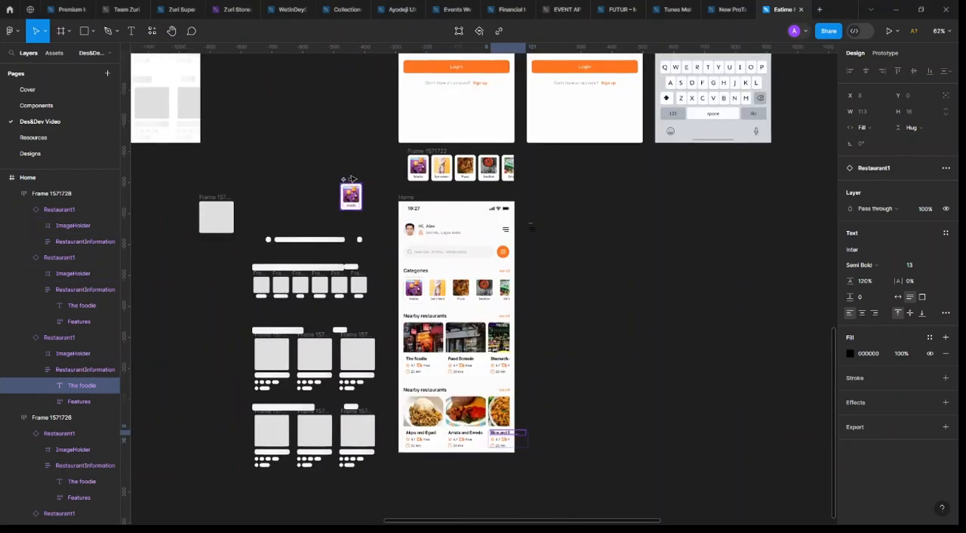
{"action": "left_click", "coordinate": [351, 182]}
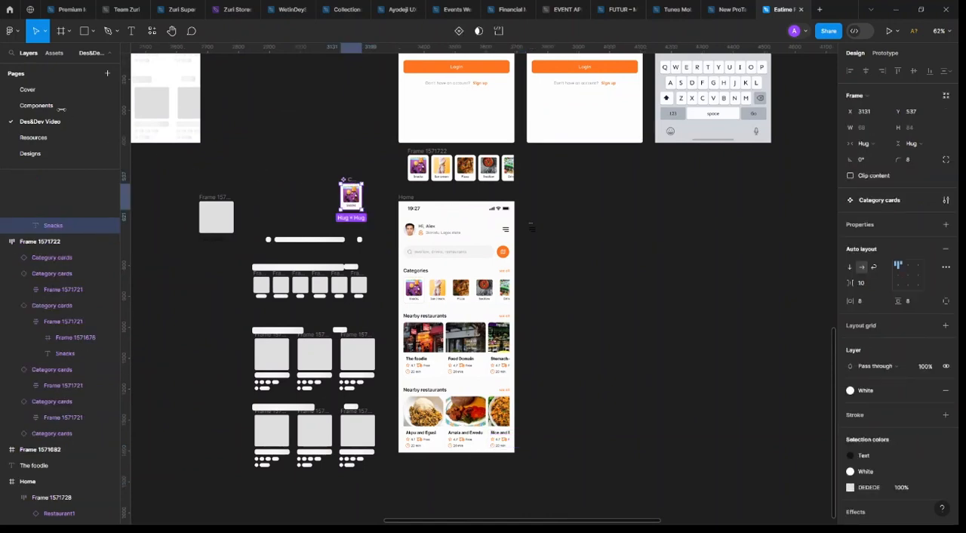
{"action": "key", "text": "Escape"}
{"action": "left_click", "coordinate": [63, 112]}
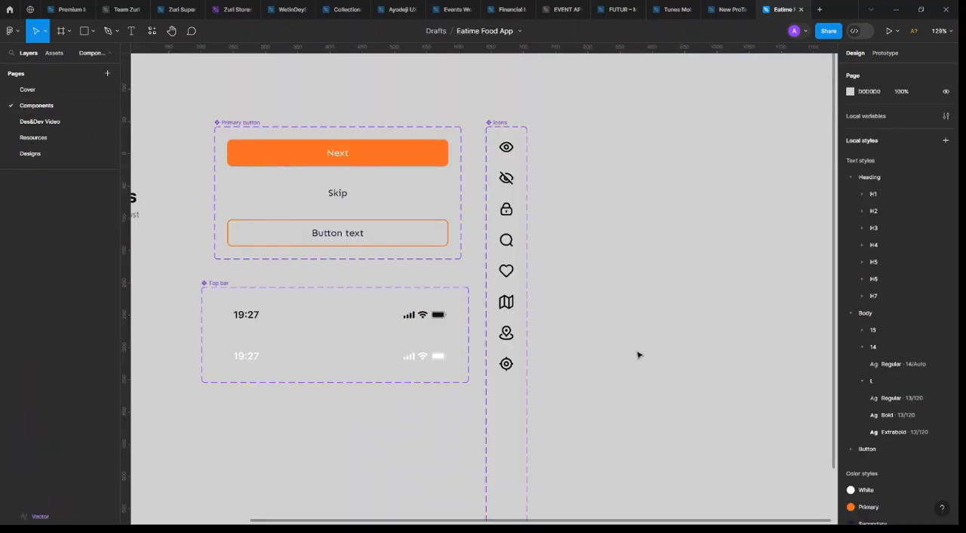
{"action": "key", "text": "ctrl+v"}
{"action": "left_click_drag", "start_coordinate": [478, 290], "coordinate": [574, 149]}
{"action": "scroll", "coordinate": [574, 151], "scroll_direction": "down", "scroll_amount": 5}
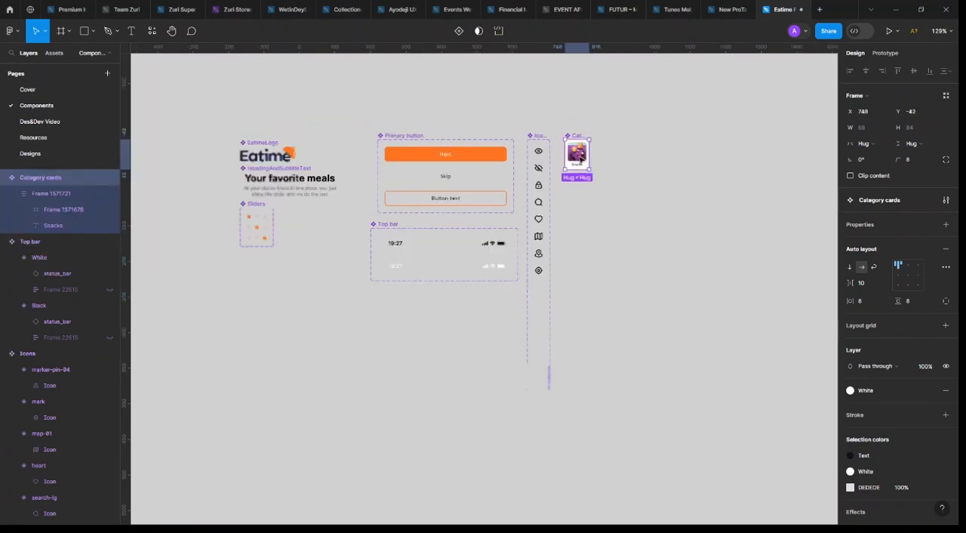
{"action": "left_click", "coordinate": [622, 182]}
{"action": "key", "text": "shift+1"}
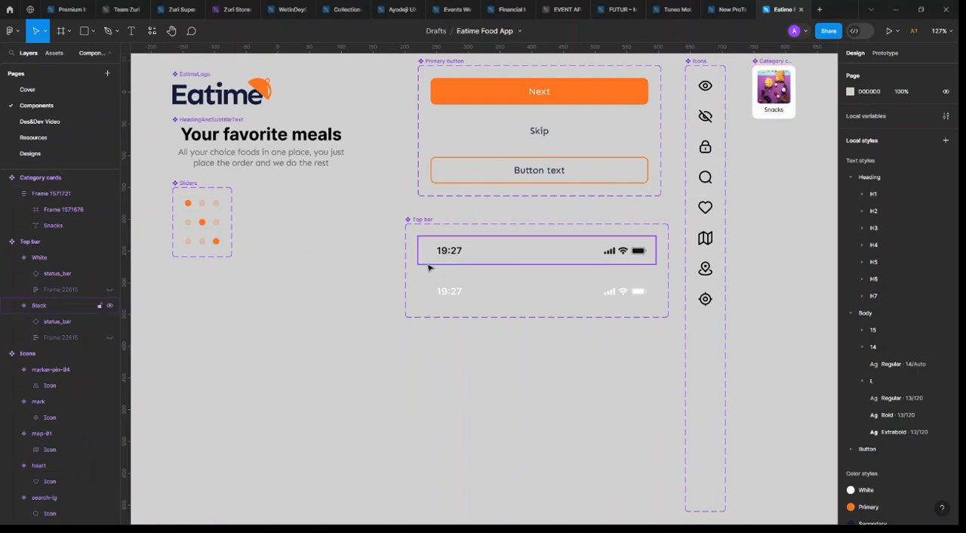
Delete the leftover grey wireframe shapes beside the Home screen and Frame 1571722 above it on the Des&Dev Video page
{"action": "left_click", "coordinate": [38, 122]}
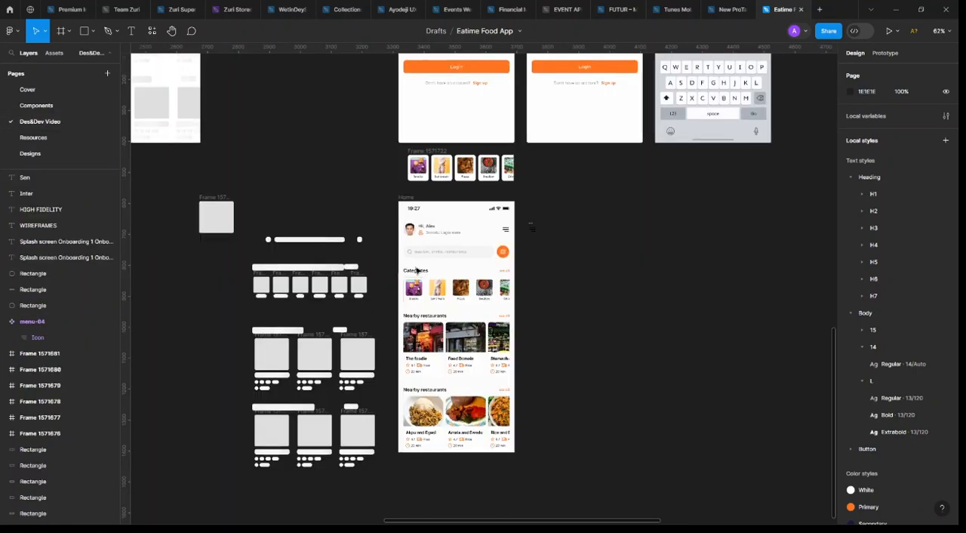
{"action": "left_click", "coordinate": [208, 214]}
{"action": "left_click_drag", "start_coordinate": [346, 454], "coordinate": [382, 485]}
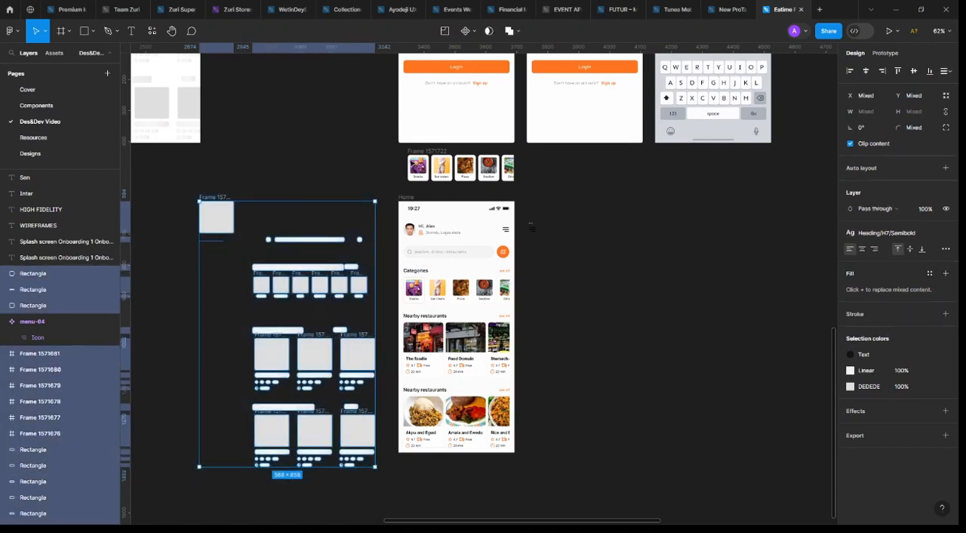
{"action": "left_click", "coordinate": [413, 153]}
{"action": "left_click", "coordinate": [417, 152]}
{"action": "key", "text": "Delete"}
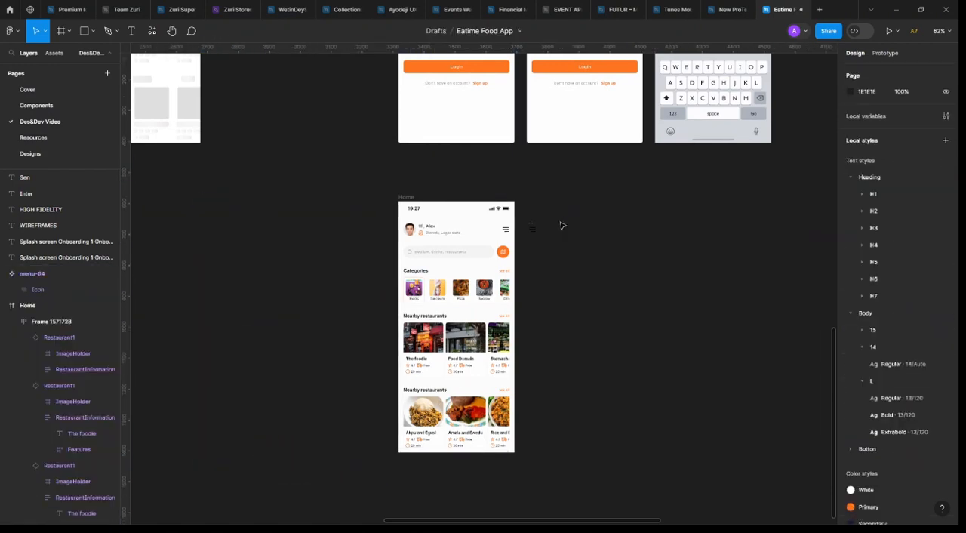
Move the menu-04 icon component to the Components page, placing it at the end of the Icons set's column
{"action": "left_click", "coordinate": [533, 227]}
{"action": "key", "text": "Delete"}
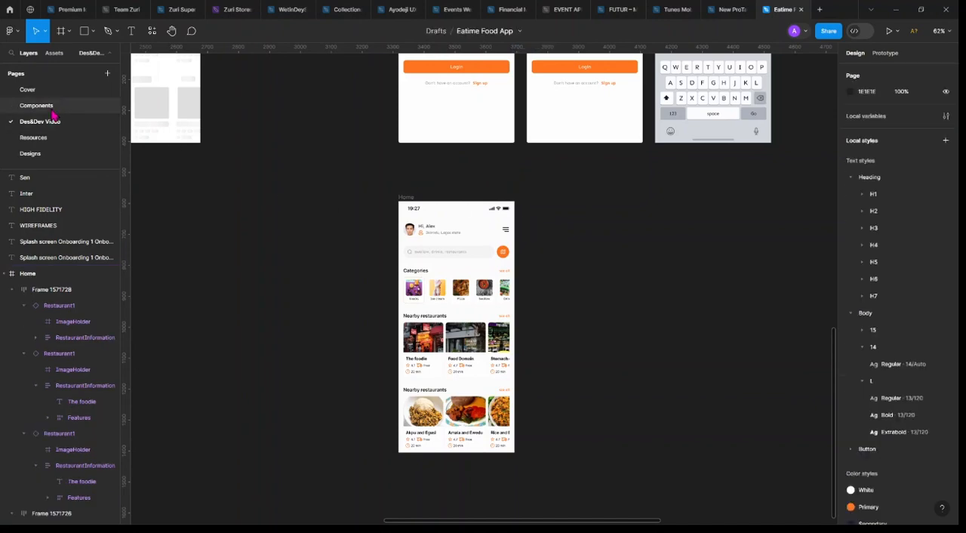
{"action": "key", "text": "ctrl+v"}
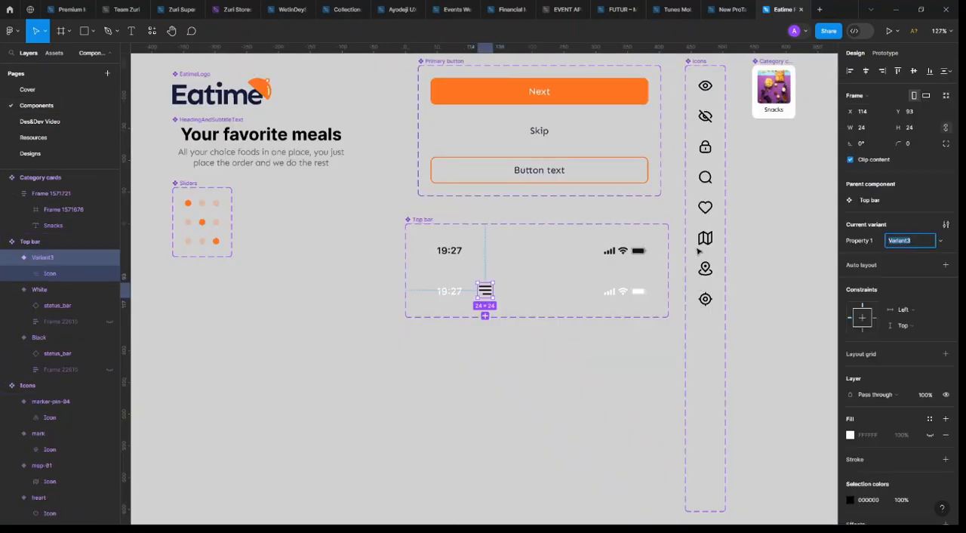
{"action": "left_click_drag", "start_coordinate": [487, 292], "coordinate": [706, 333]}
{"action": "left_click_drag", "start_coordinate": [612, 339], "coordinate": [612, 340]}
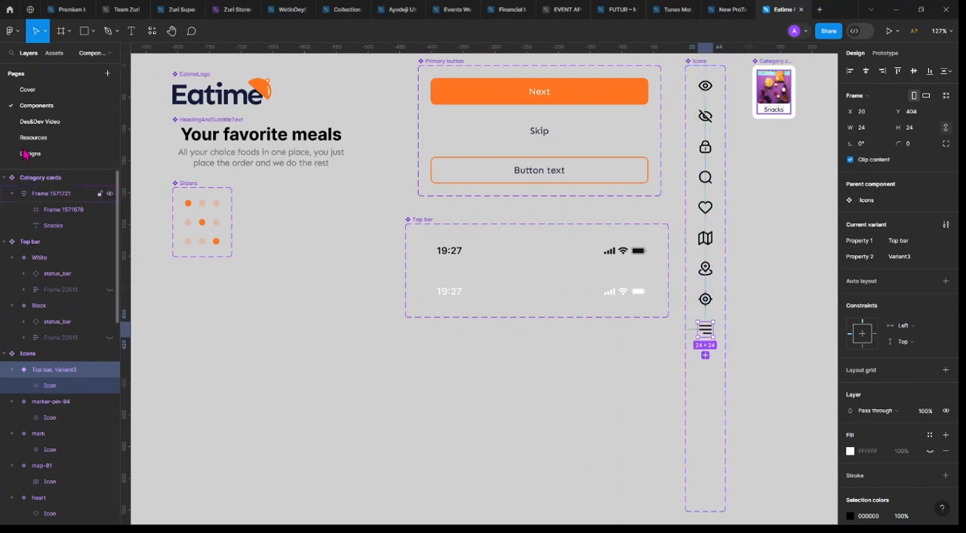
Delete both screen-name text lists next to the wireframes and the high-fidelity screens on the Des&Dev Video page
{"action": "scroll", "coordinate": [655, 269], "scroll_direction": "down", "scroll_amount": 3}
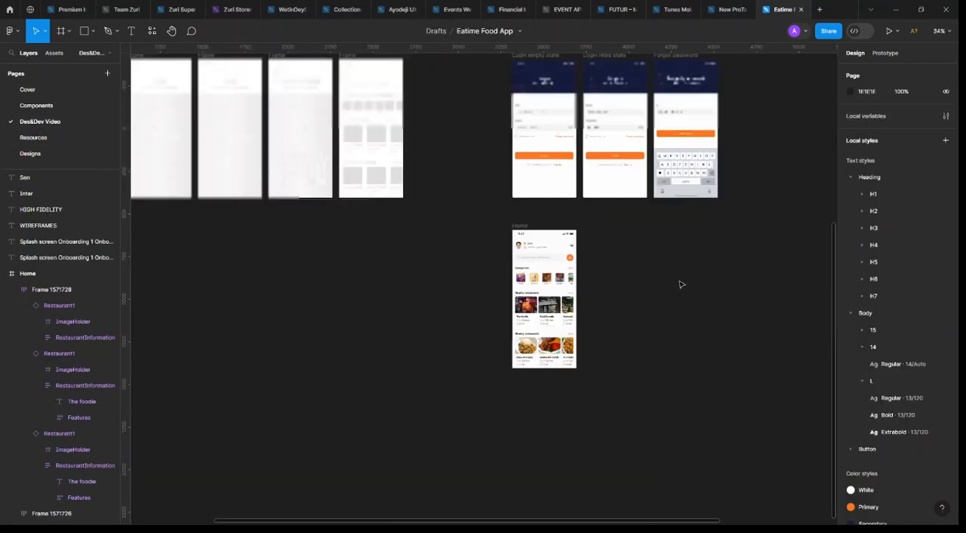
{"action": "scroll", "coordinate": [681, 283], "scroll_direction": "up", "scroll_amount": 3}
{"action": "scroll", "coordinate": [678, 283], "scroll_direction": "down", "scroll_amount": 1}
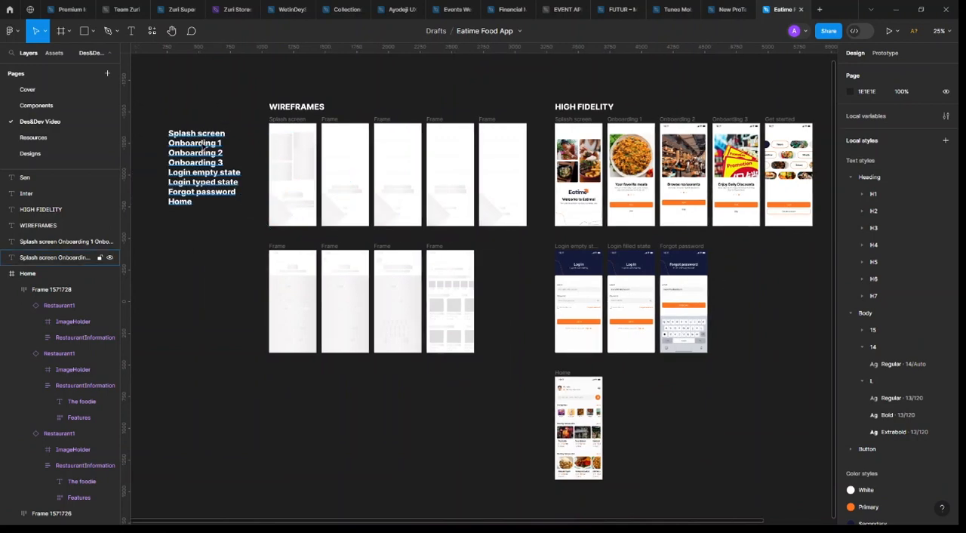
{"action": "left_click", "coordinate": [207, 147]}
{"action": "key", "text": "Delete"}
{"action": "scroll", "coordinate": [604, 166], "scroll_direction": "right", "scroll_amount": 3}
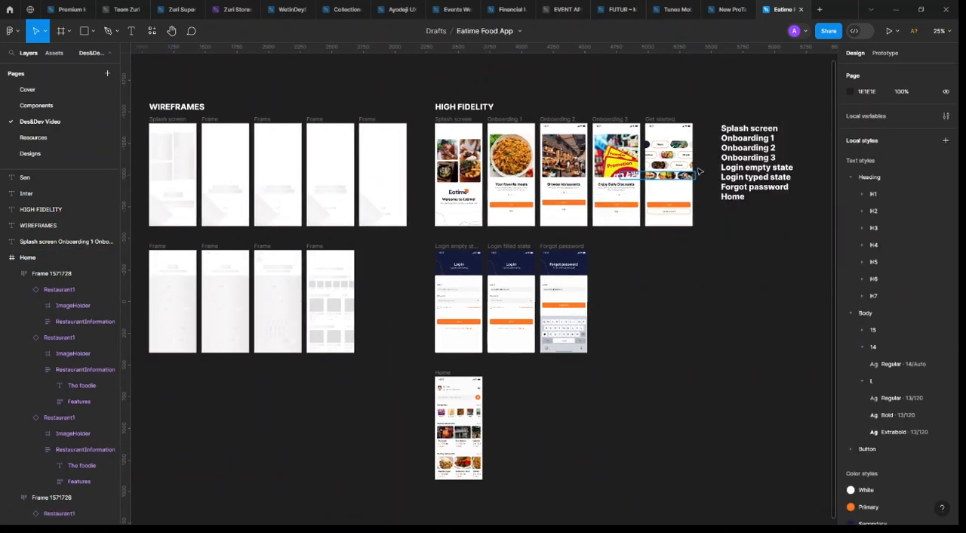
{"action": "left_click", "coordinate": [749, 160]}
{"action": "key", "text": "Delete"}
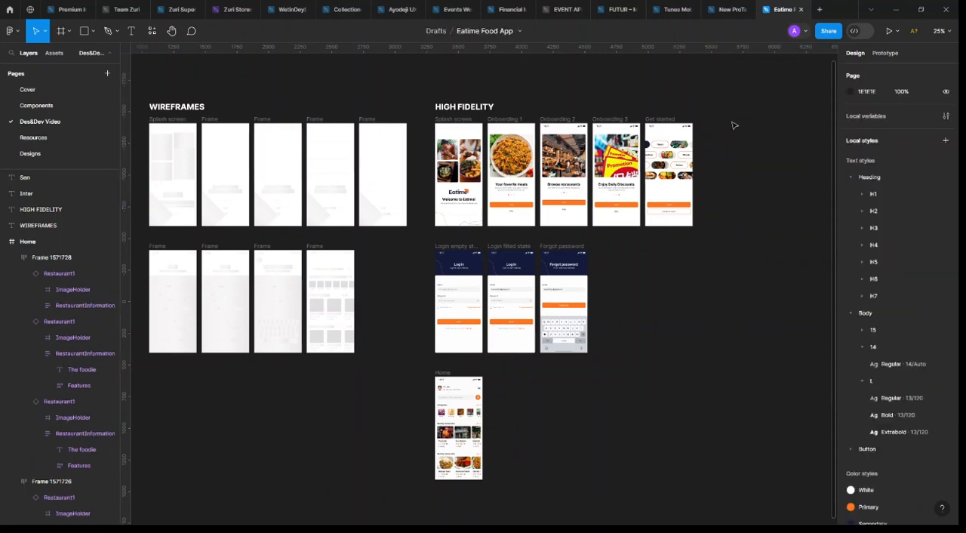
Move the Home frame up into the second high-fidelity row, directly after the Forgot password screen
{"action": "left_click_drag", "start_coordinate": [731, 100], "coordinate": [409, 500]}
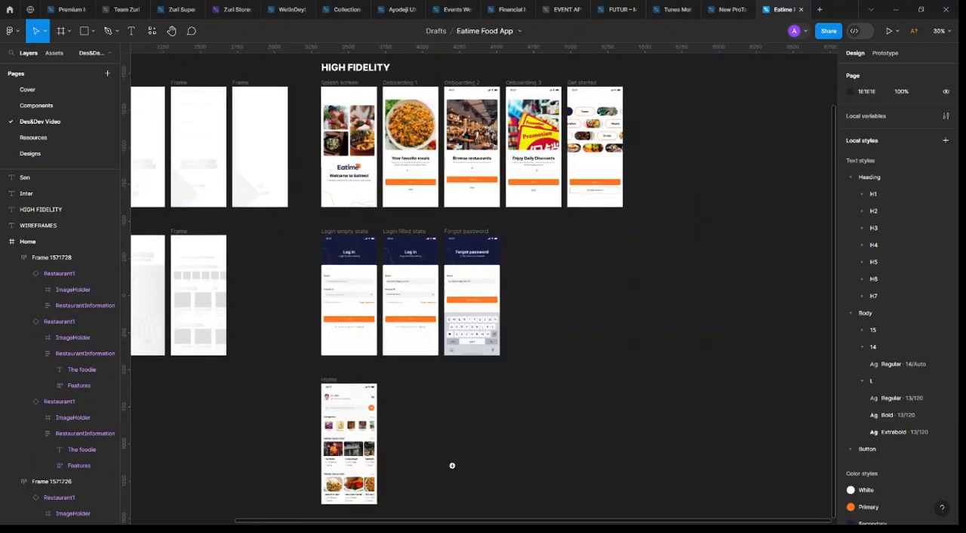
{"action": "left_click", "coordinate": [331, 379]}
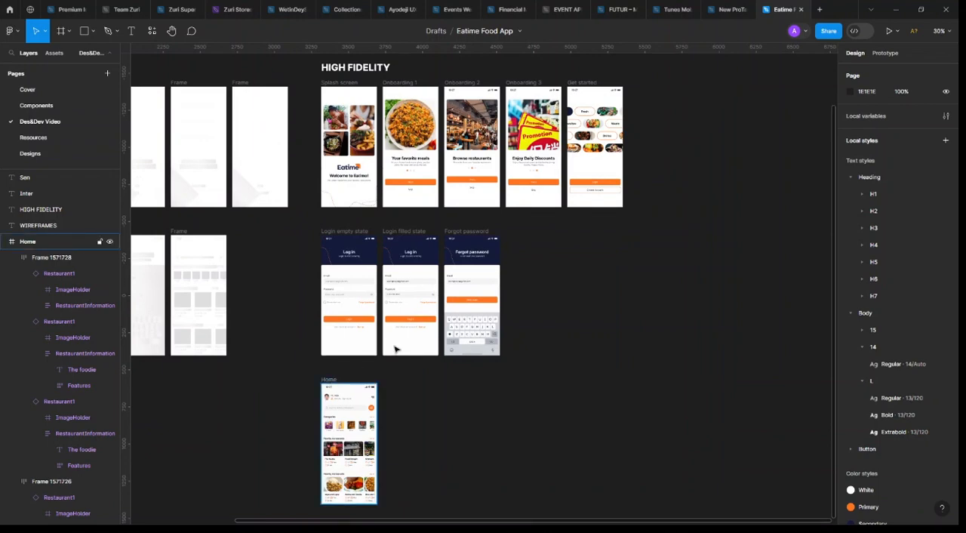
{"action": "left_click_drag", "start_coordinate": [327, 383], "coordinate": [512, 234]}
{"action": "scroll", "coordinate": [503, 117], "scroll_direction": "up", "scroll_amount": 3}
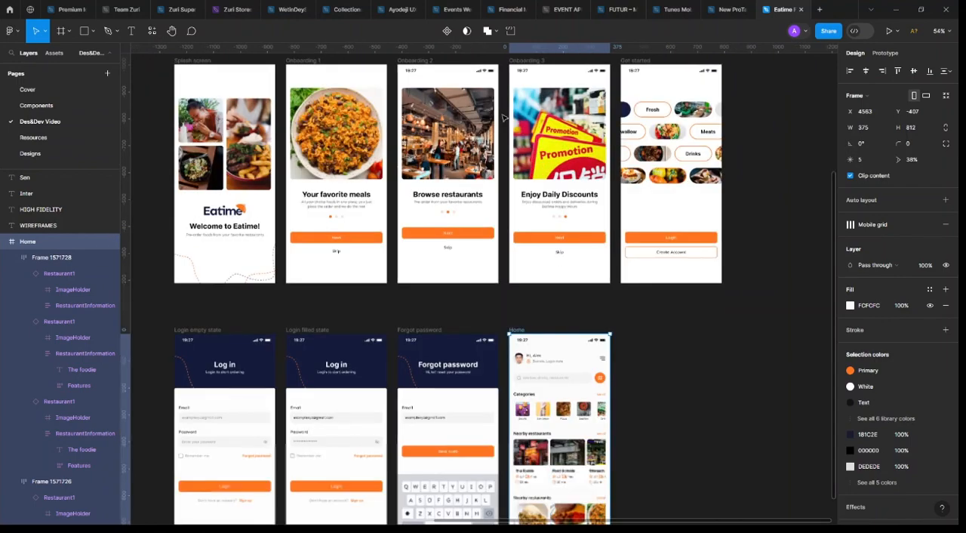
Wrap each Nearby restaurants heading and its card row on the Home screen in a vertical auto layout with 12 spacing
{"action": "scroll", "coordinate": [503, 117], "scroll_direction": "down", "scroll_amount": 3}
{"action": "left_click_drag", "start_coordinate": [684, 63], "coordinate": [231, 463]}
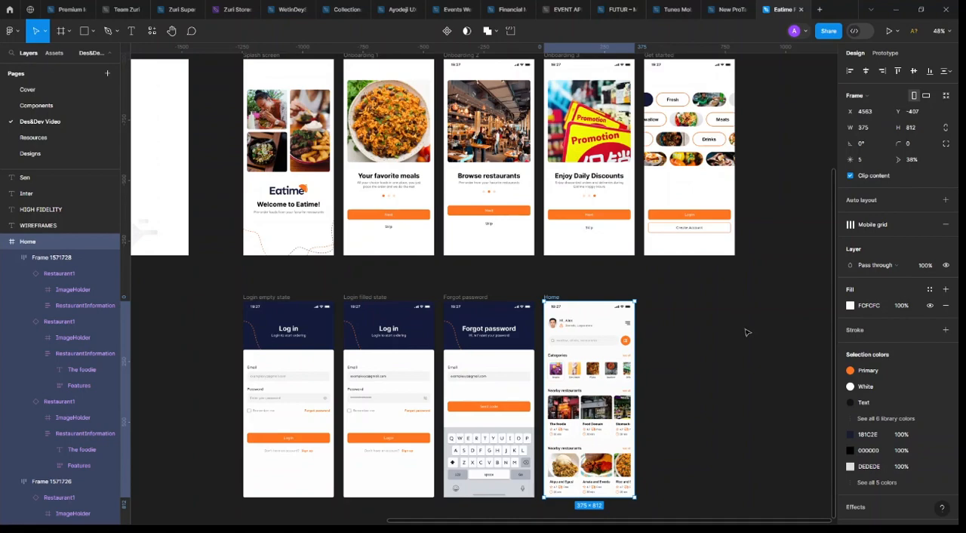
{"action": "scroll", "coordinate": [646, 360], "scroll_direction": "up", "scroll_amount": 10}
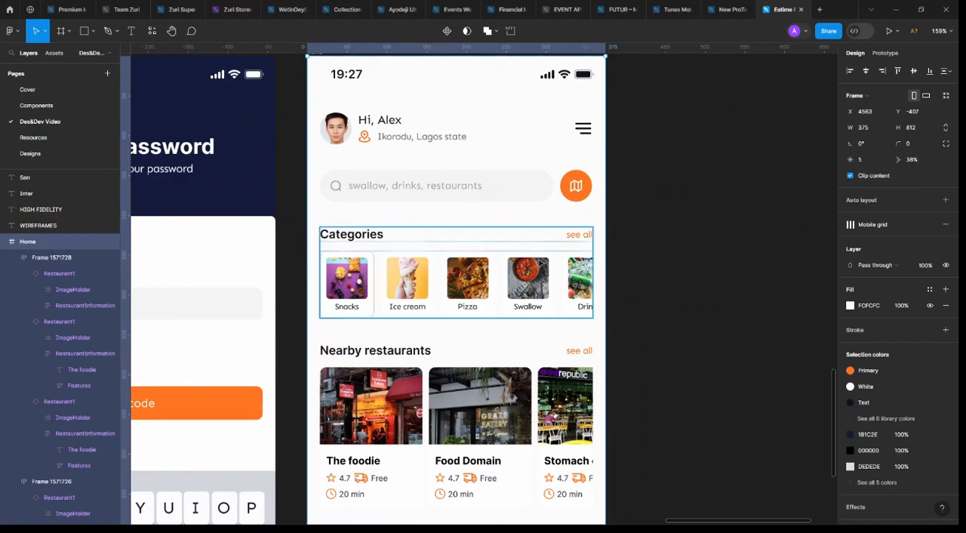
{"action": "scroll", "coordinate": [520, 301], "scroll_direction": "down", "scroll_amount": 3}
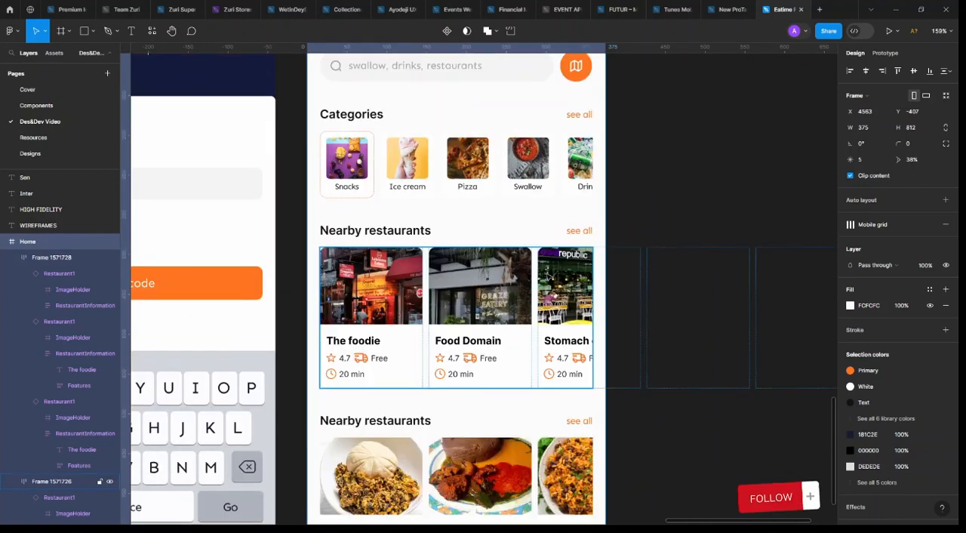
{"action": "scroll", "coordinate": [519, 242], "scroll_direction": "down", "scroll_amount": 2}
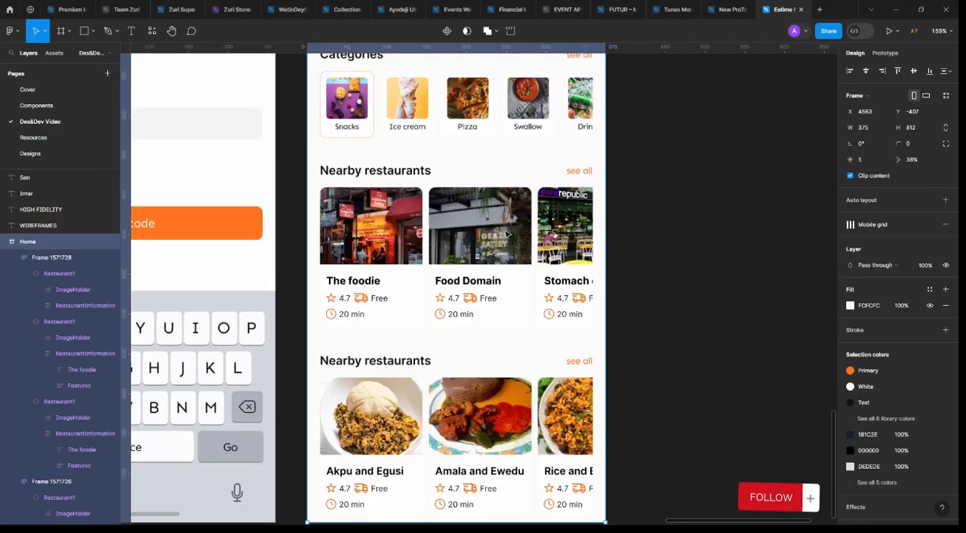
{"action": "left_click", "coordinate": [415, 363]}
{"action": "left_click", "coordinate": [440, 408], "text": "shift"}
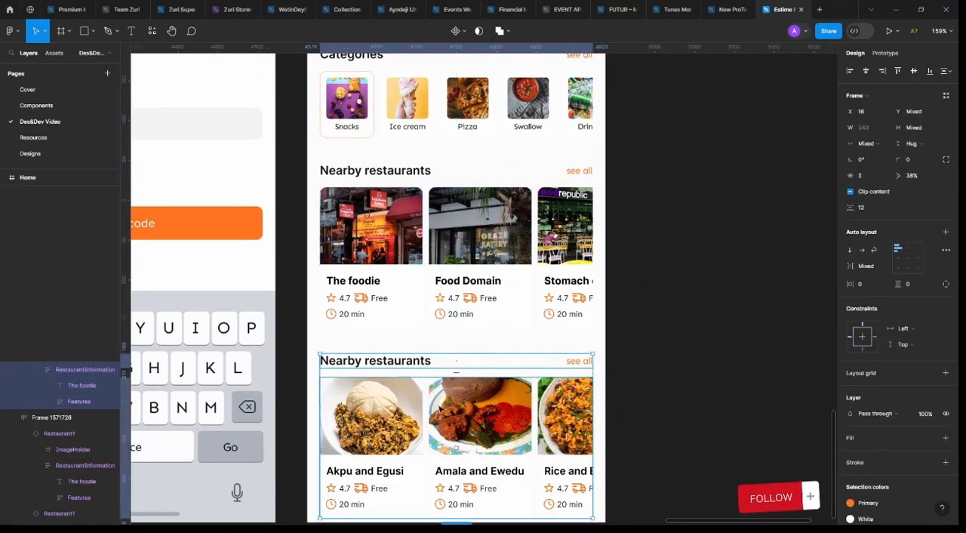
{"action": "key", "text": "shift+a"}
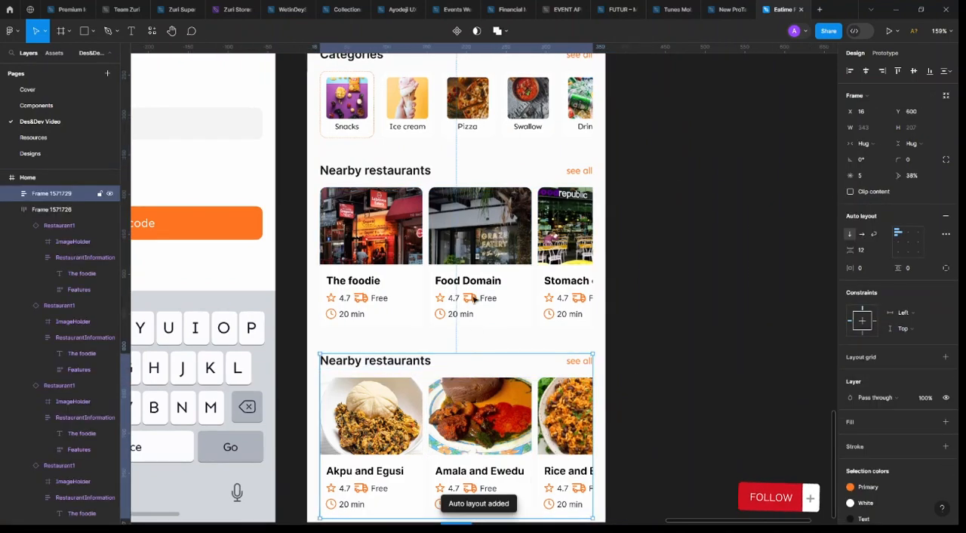
{"action": "left_click", "coordinate": [400, 172]}
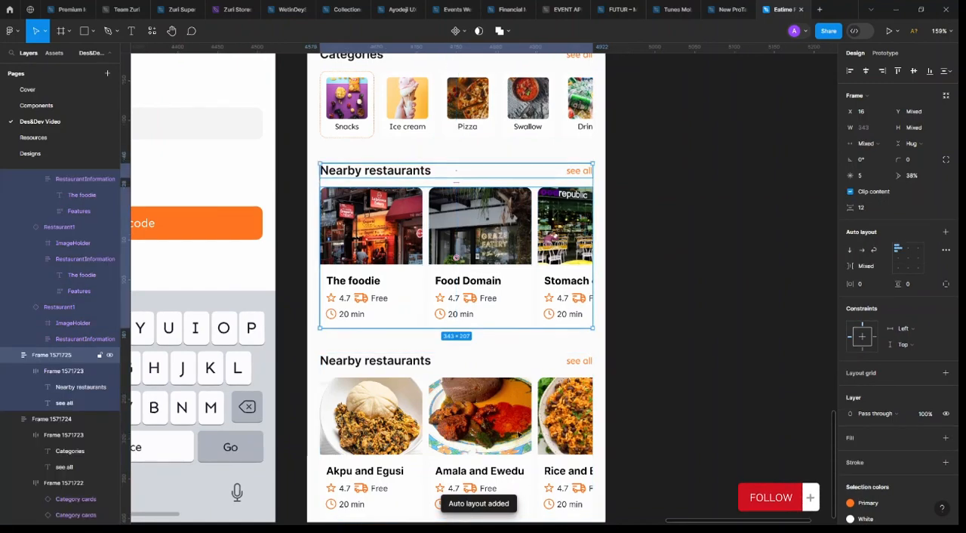
{"action": "left_click", "coordinate": [492, 359]}
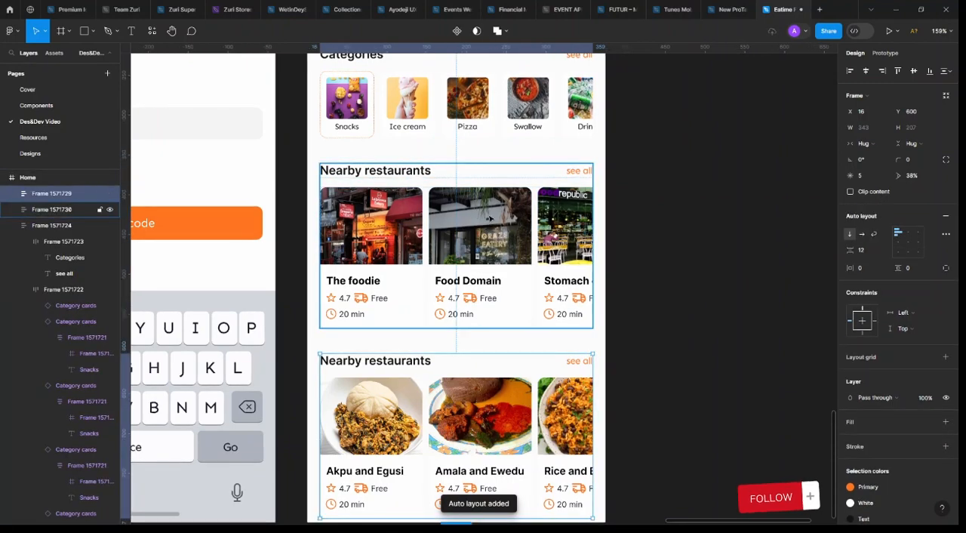
Set the vertical spacing between the Categories section and both Nearby restaurants sections on the Home screen to 24
{"action": "scroll", "coordinate": [451, 232], "scroll_direction": "up", "scroll_amount": 3}
{"action": "left_click", "coordinate": [437, 200]}
{"action": "scroll", "coordinate": [456, 301], "scroll_direction": "down", "scroll_amount": 1}
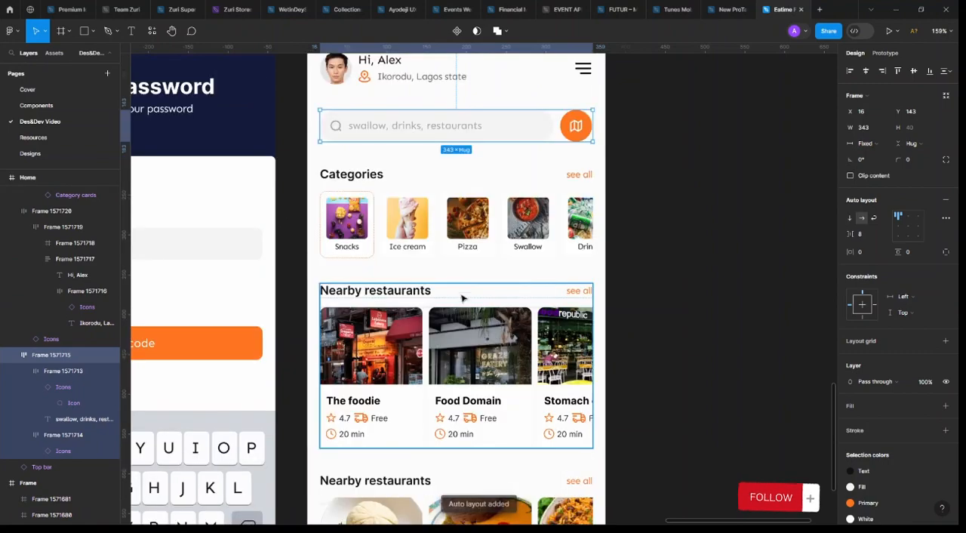
{"action": "left_click", "coordinate": [469, 245]}
{"action": "left_click", "coordinate": [463, 349], "text": "shift"}
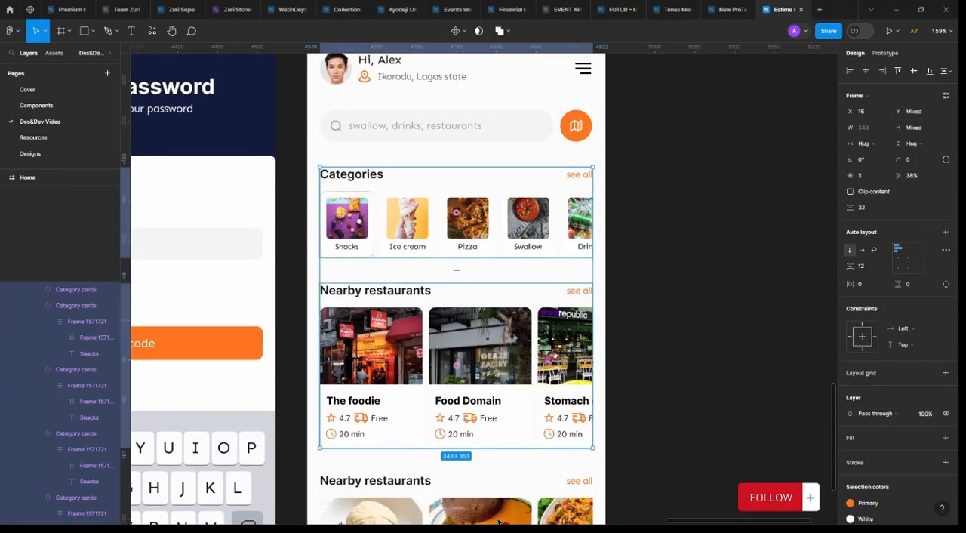
{"action": "left_click", "coordinate": [465, 494], "text": "shift"}
{"action": "left_click", "coordinate": [869, 209]}
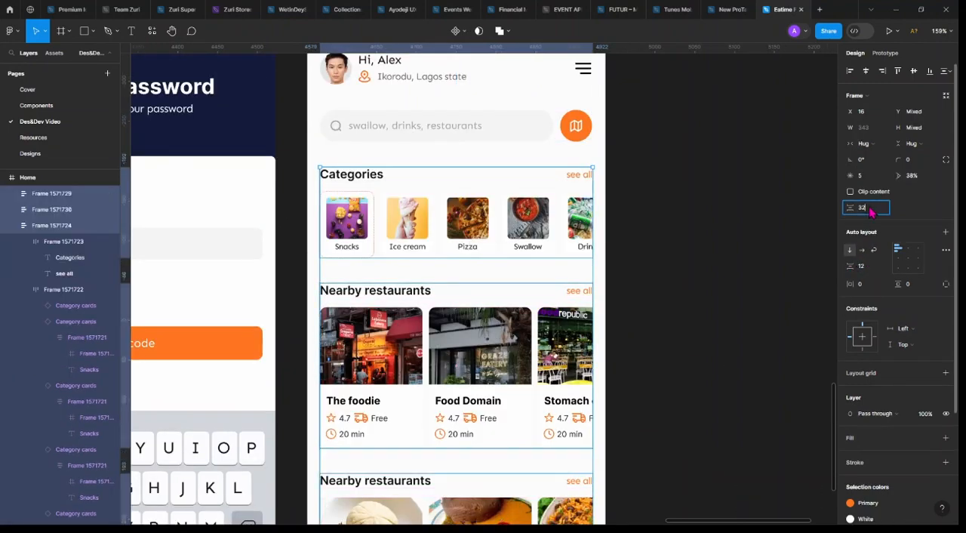
{"action": "key", "text": "Return"}
{"action": "scroll", "coordinate": [630, 302], "scroll_direction": "down", "scroll_amount": 1}
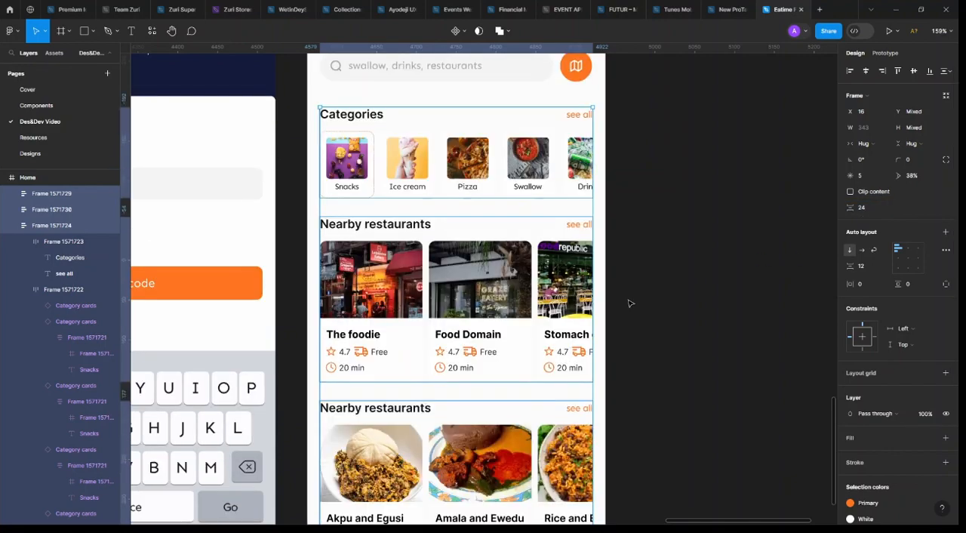
{"action": "scroll", "coordinate": [647, 312], "scroll_direction": "down", "scroll_amount": 2}
{"action": "left_click", "coordinate": [648, 311]}
{"action": "scroll", "coordinate": [427, 449], "scroll_direction": "down", "scroll_amount": 2}
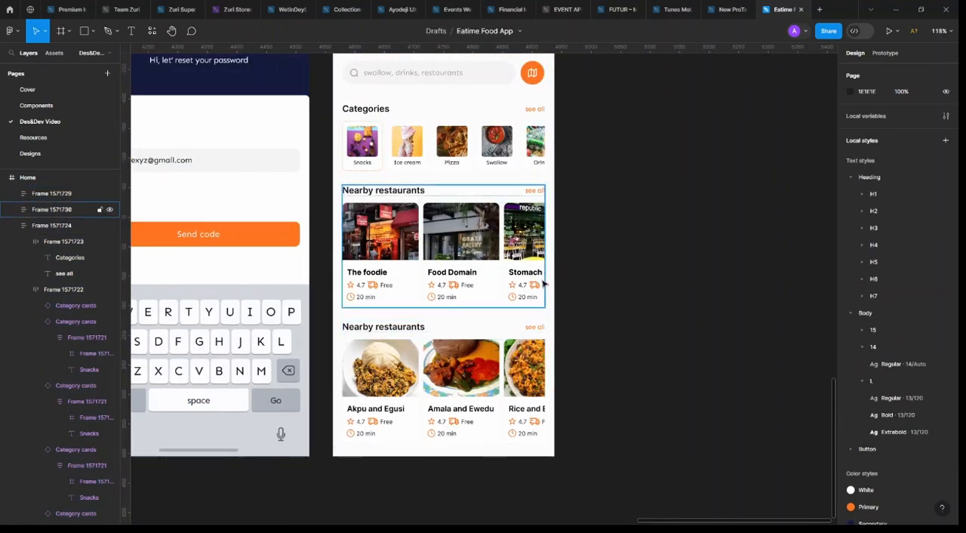
Nudge the Home screen's greeting row up slightly, and move the search row up closer beneath it
{"action": "scroll", "coordinate": [541, 280], "scroll_direction": "up", "scroll_amount": 2}
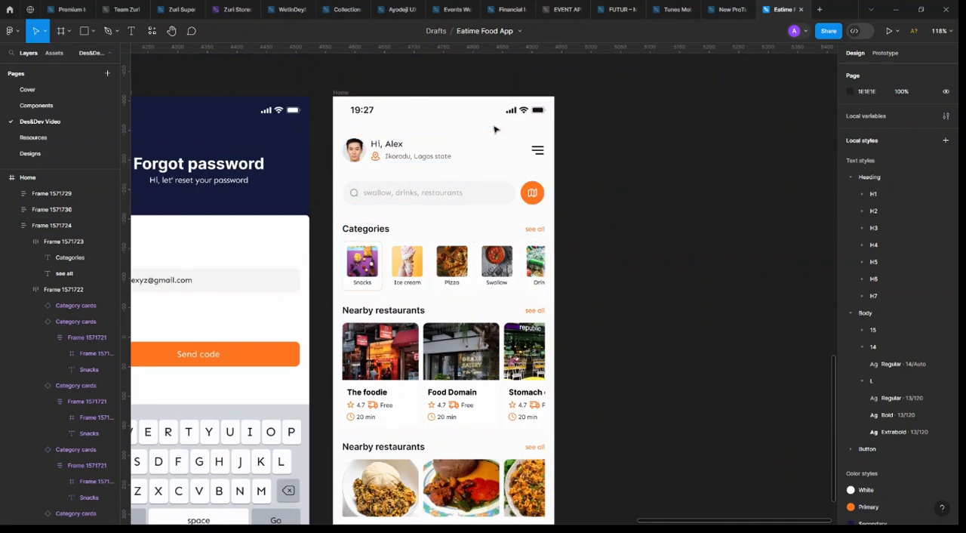
{"action": "left_click", "coordinate": [468, 132]}
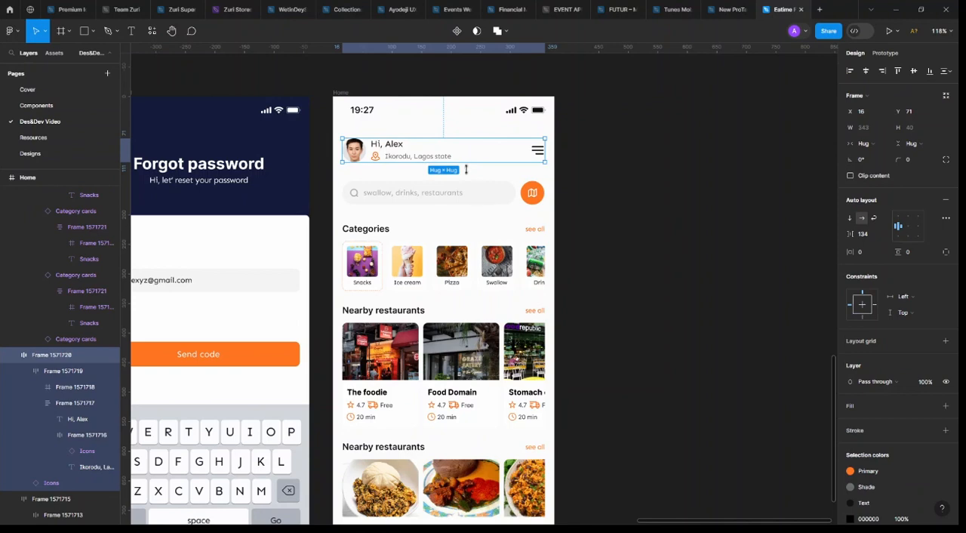
{"action": "key", "text": "Up"}
{"action": "key", "text": "Up"}
{"action": "left_click", "coordinate": [468, 198]}
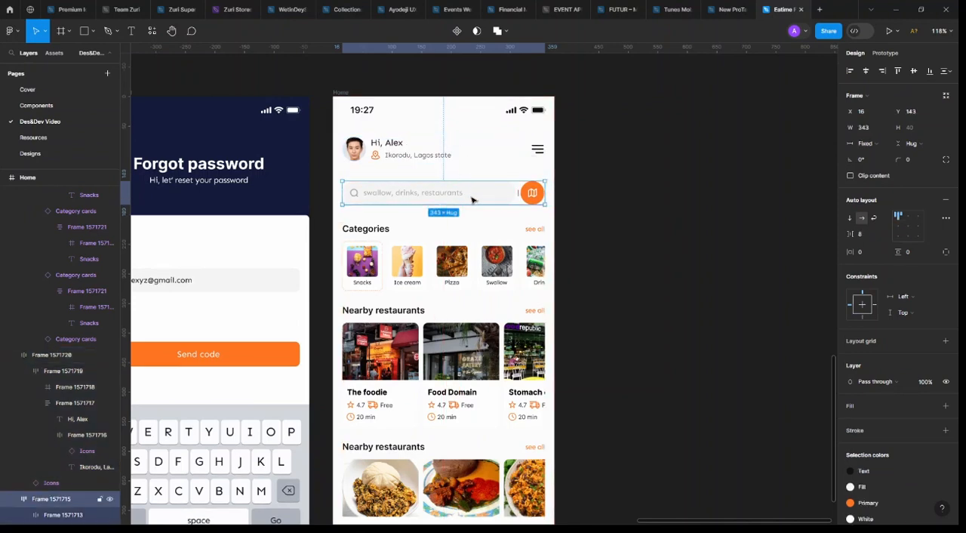
{"action": "key", "text": "Up"}
{"action": "key", "text": "Up"}
{"action": "key", "text": "Up"}
{"action": "key", "text": "Up"}
{"action": "key", "text": "Up"}
{"action": "key", "text": "Up"}
{"action": "key", "text": "Up"}
{"action": "key", "text": "Up"}
{"action": "key", "text": "Up"}
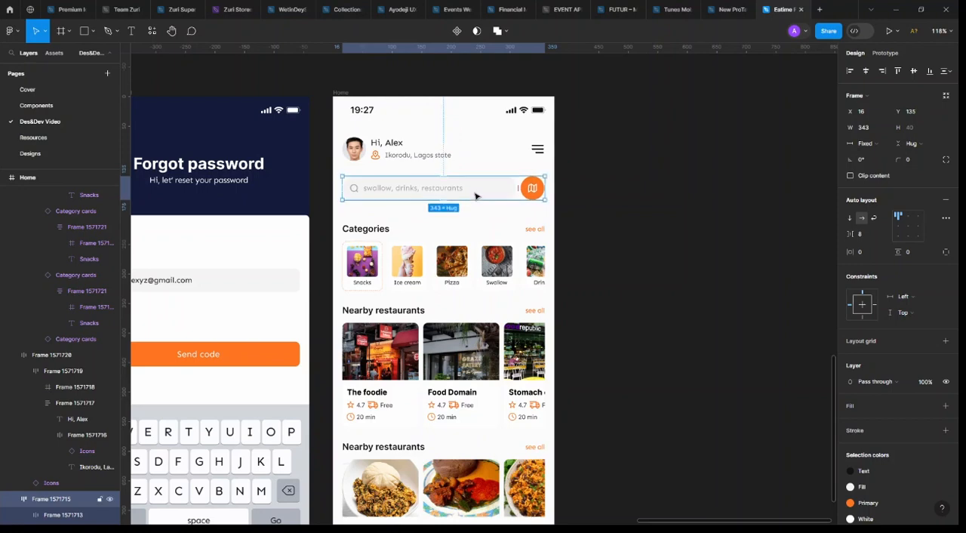
Move the Categories section and both Nearby restaurants sections up together, closer to the search row
{"action": "left_click", "coordinate": [468, 261]}
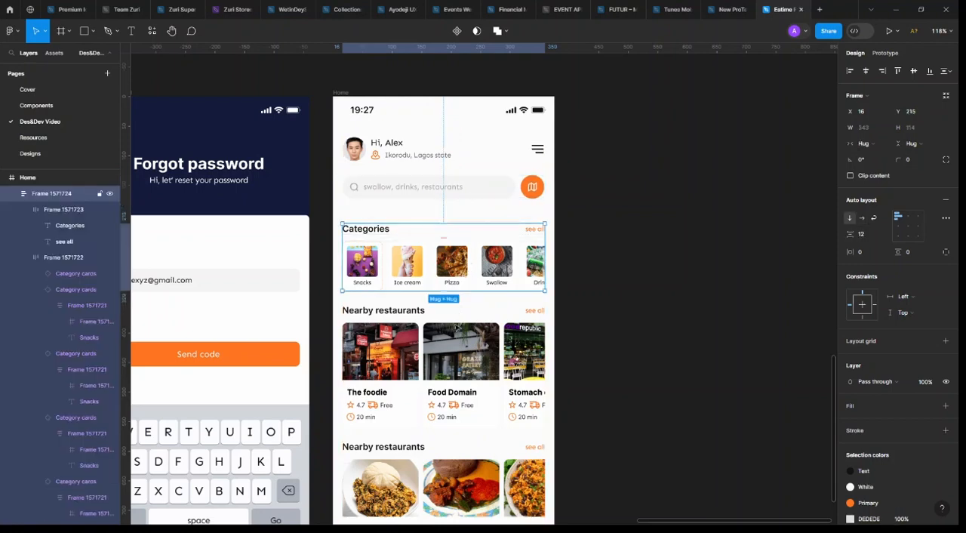
{"action": "left_click", "coordinate": [480, 333], "text": "shift"}
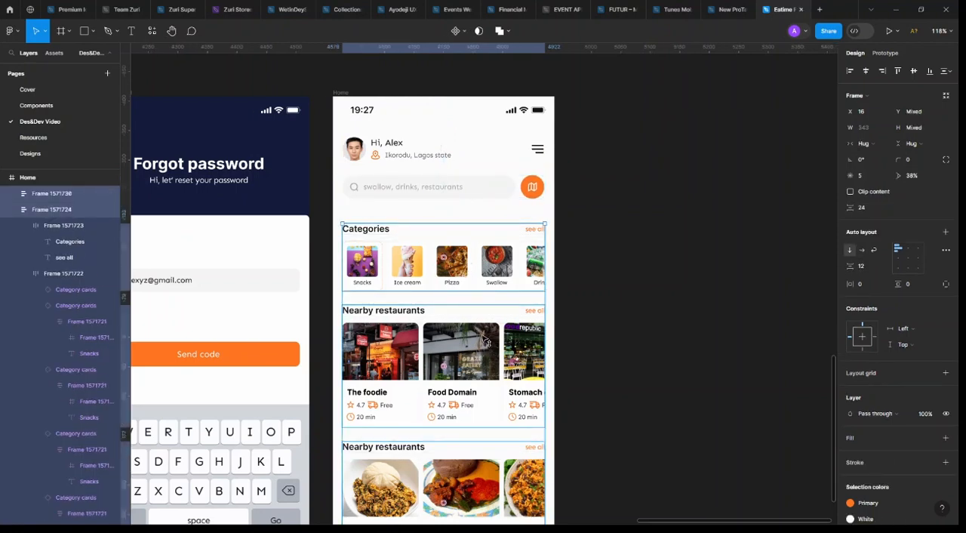
{"action": "key", "text": "Up"}
{"action": "key", "text": "Up"}
{"action": "key", "text": "Up"}
{"action": "key", "text": "Up"}
{"action": "key", "text": "Up"}
{"action": "key", "text": "Up"}
{"action": "key", "text": "Up"}
{"action": "key", "text": "Up"}
{"action": "key", "text": "Up"}
{"action": "key", "text": "Up"}
{"action": "key", "text": "Up"}
{"action": "key", "text": "shift+a"}
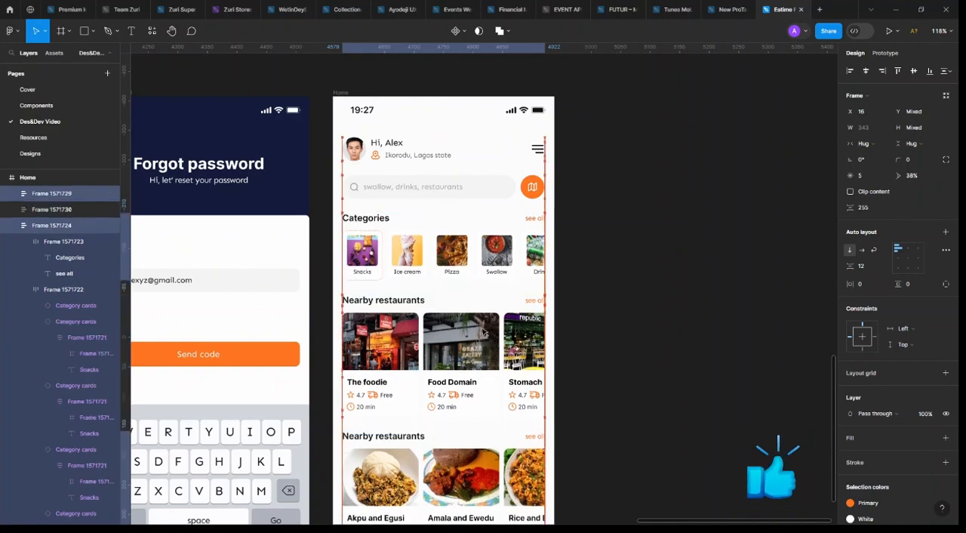
{"action": "left_click", "coordinate": [613, 254]}
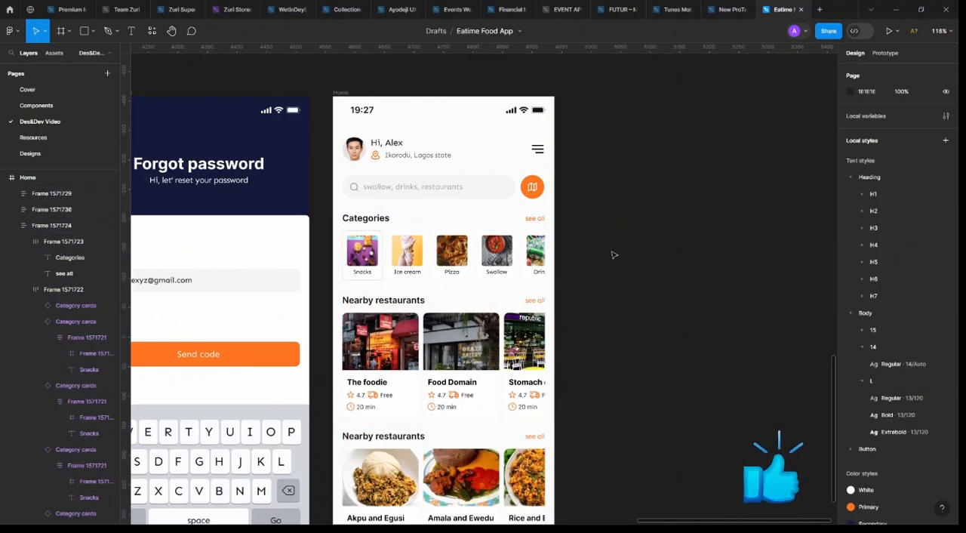
Change the subtitle under the Forgot password screen's heading to "Hi, let reset your password"
{"action": "scroll", "coordinate": [614, 256], "scroll_direction": "down", "scroll_amount": 2}
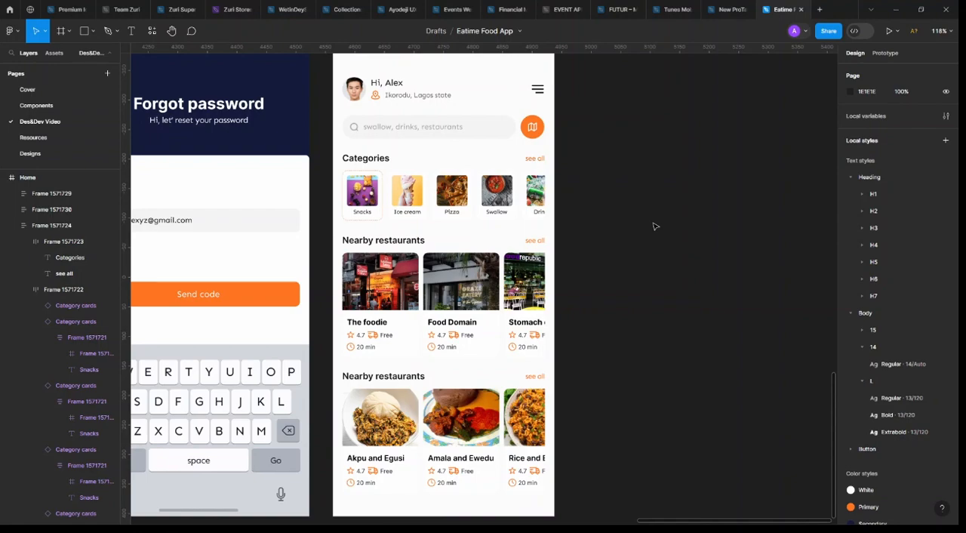
{"action": "scroll", "coordinate": [625, 238], "scroll_direction": "left", "scroll_amount": 5}
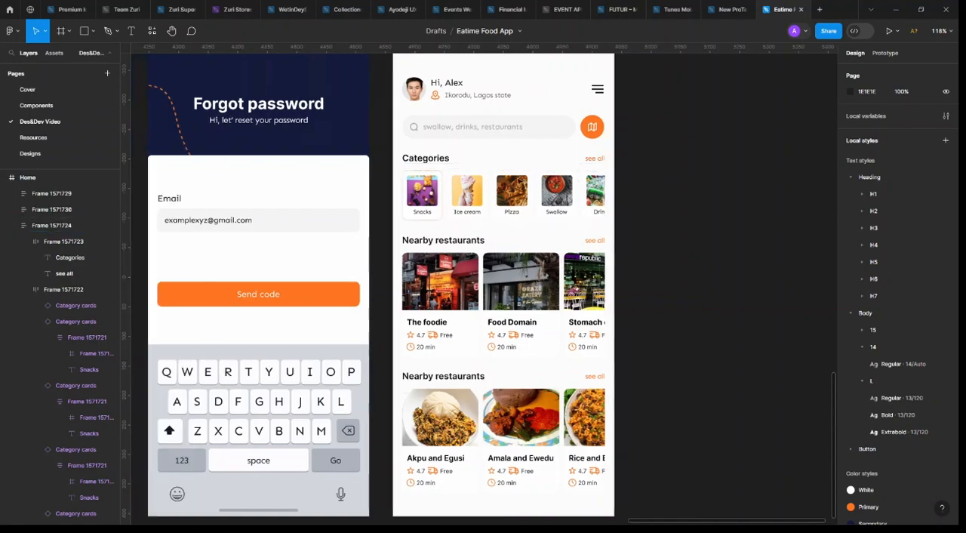
{"action": "left_click", "coordinate": [351, 123]}
{"action": "left_click", "coordinate": [356, 122]}
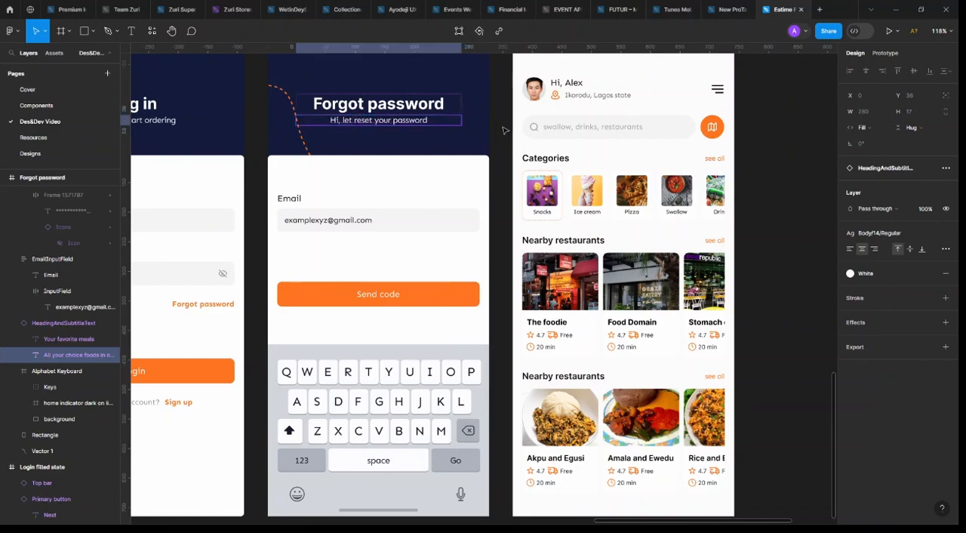
{"action": "scroll", "coordinate": [625, 179], "scroll_direction": "up", "scroll_amount": 3}
{"action": "scroll", "coordinate": [617, 178], "scroll_direction": "down", "scroll_amount": 2}
{"action": "scroll", "coordinate": [617, 178], "scroll_direction": "down", "scroll_amount": 3}
{"action": "left_click", "coordinate": [459, 156]}
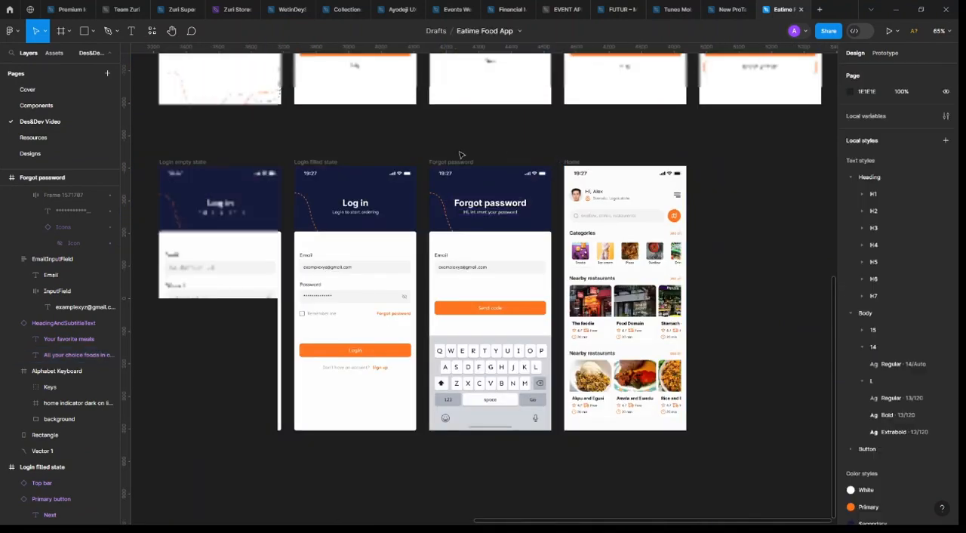
{"action": "scroll", "coordinate": [461, 154], "scroll_direction": "up", "scroll_amount": 3}
{"action": "scroll", "coordinate": [459, 155], "scroll_direction": "down", "scroll_amount": 2}
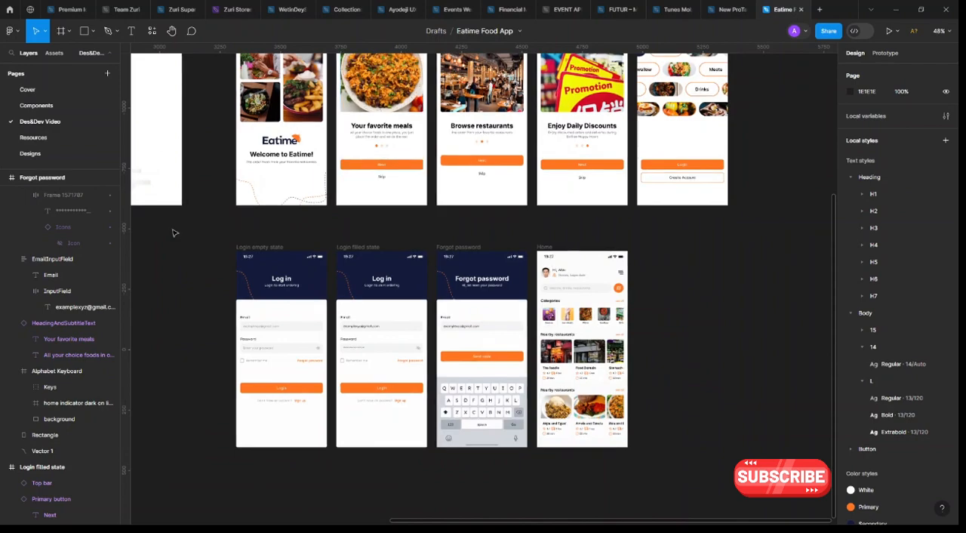